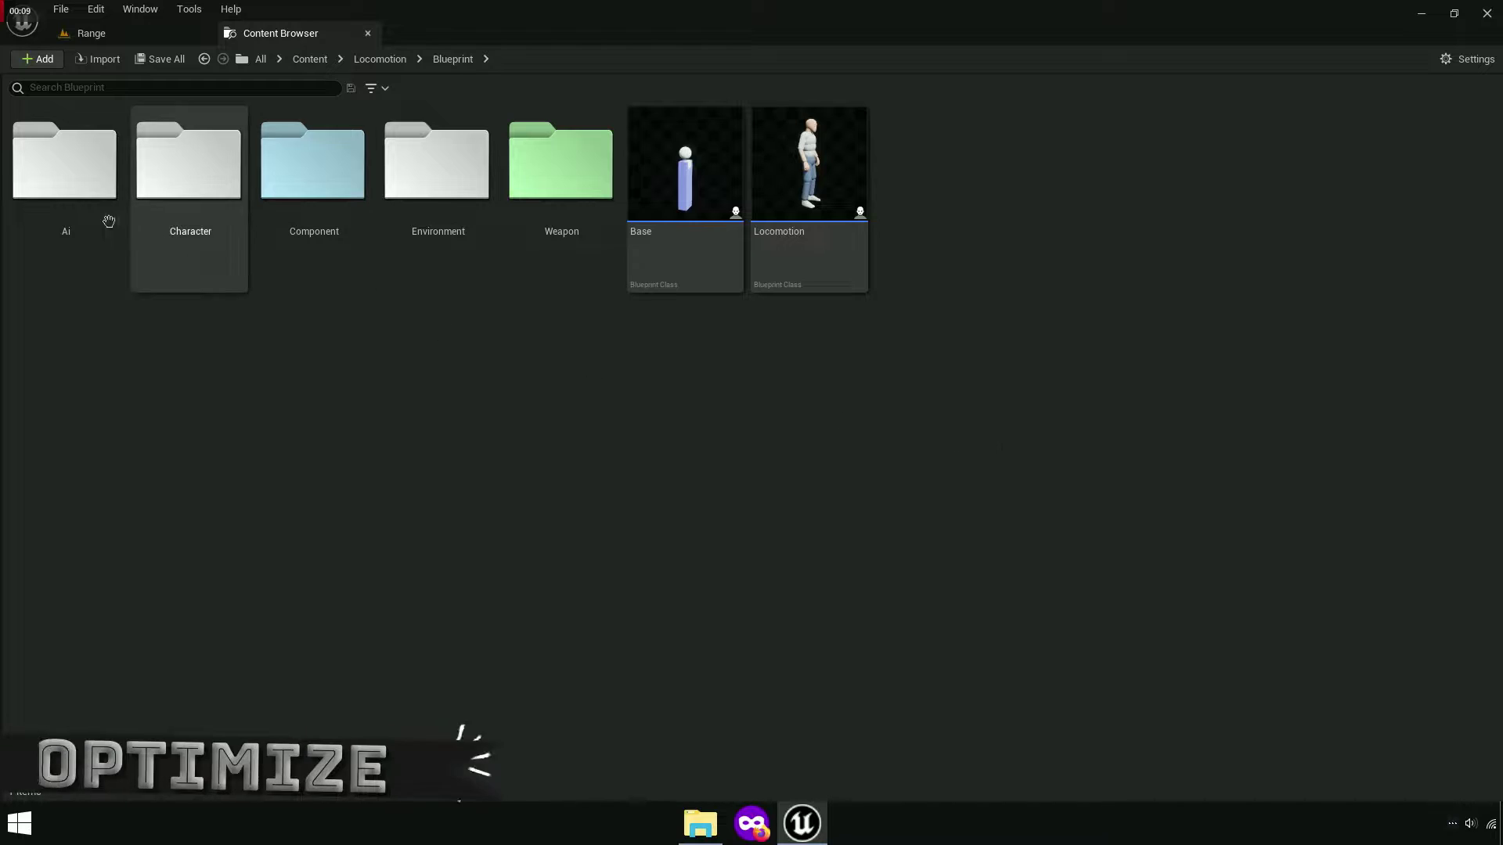
Open the Ai blueprints folder and drag the Base_Ai character into the level.
double_click(83, 217)
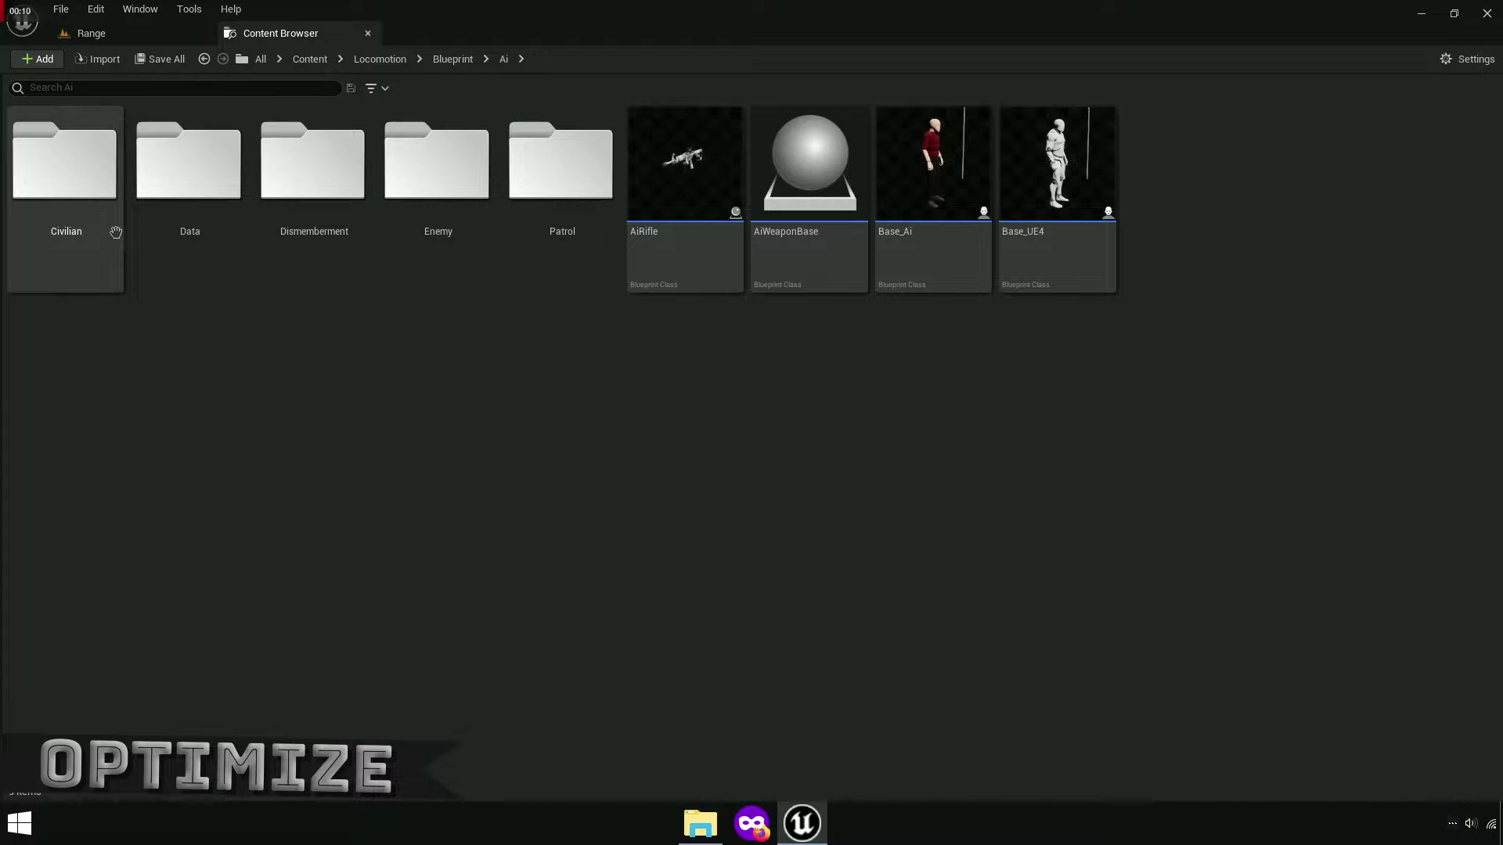
left_click(932, 287)
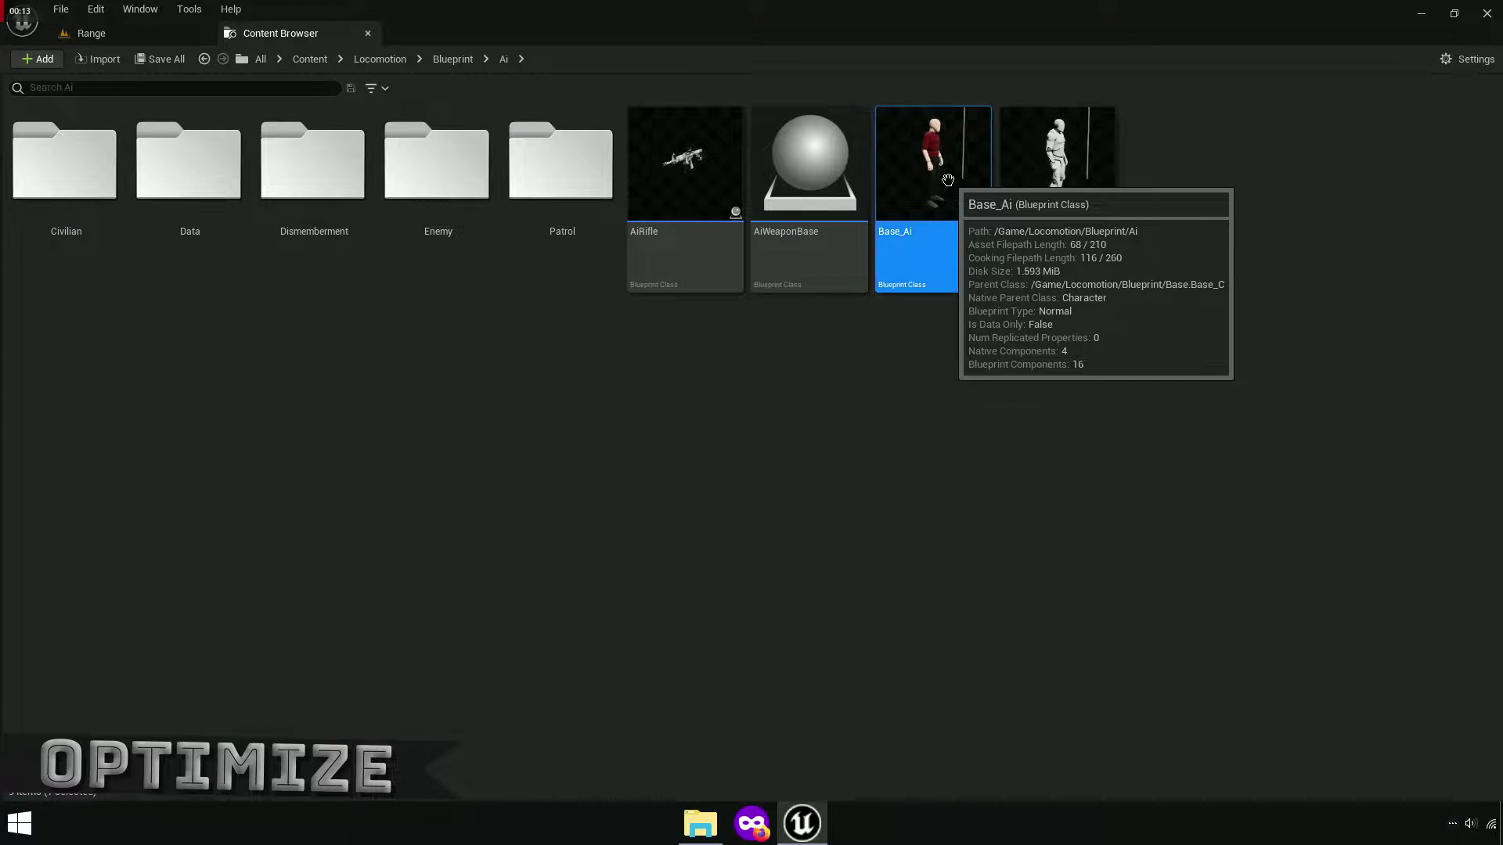
mouse_move(945, 200)
left_mouse_down()
mouse_move(159, 34)
mouse_move(624, 636)
left_mouse_up()
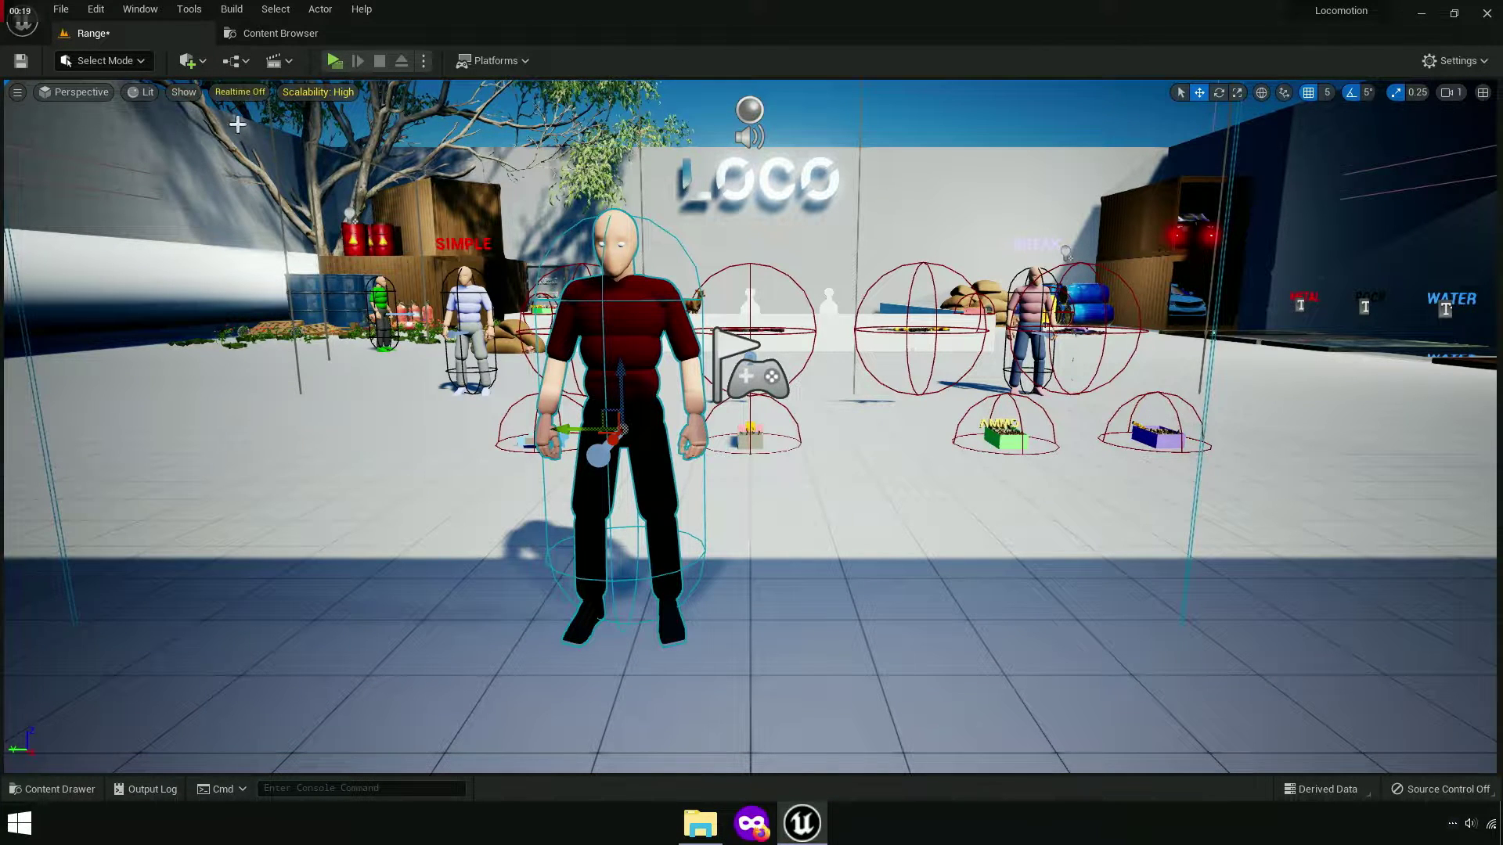
Undo moving Base_Ai toward the LOCO wall and return to the Content Browser.
left_click_drag(613, 441, 668, 316)
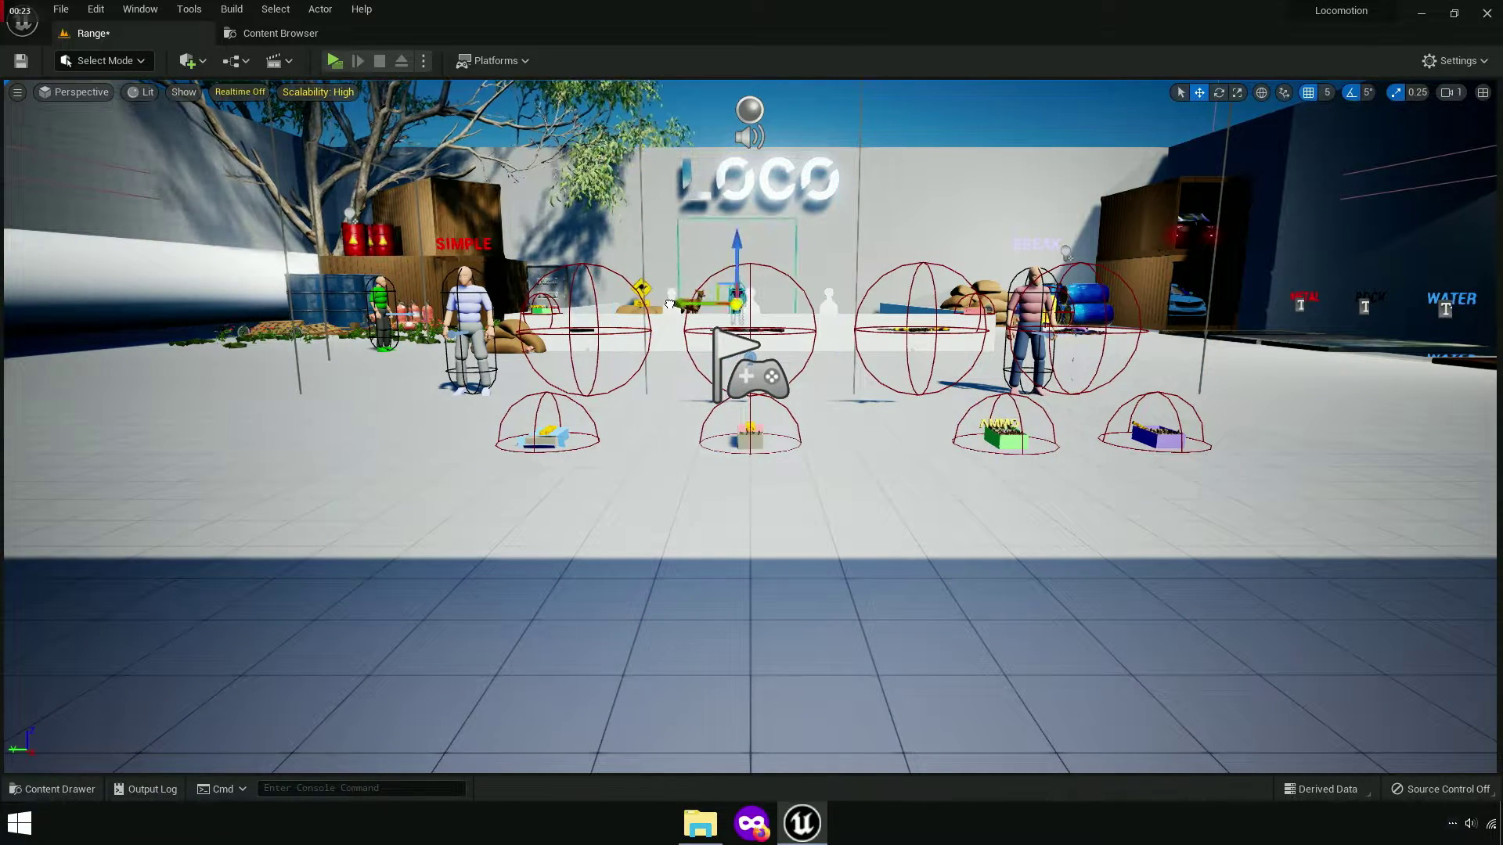
key("ctrl+z")
left_click(245, 36)
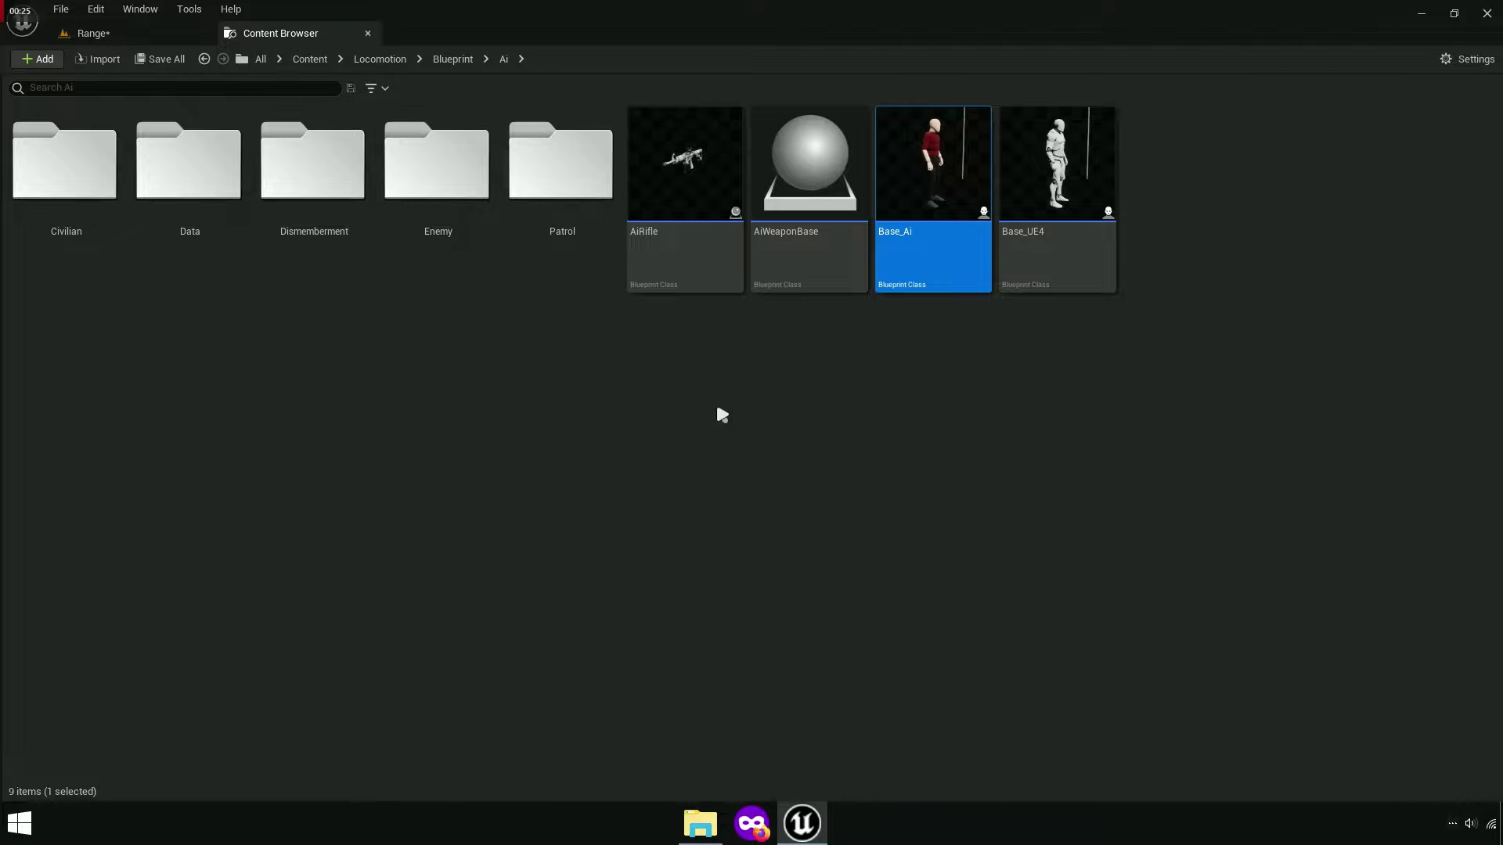
Open Base_Ai, select its Healthbar component, and browse to its Ai_HUD widget class asset.
double_click(960, 260)
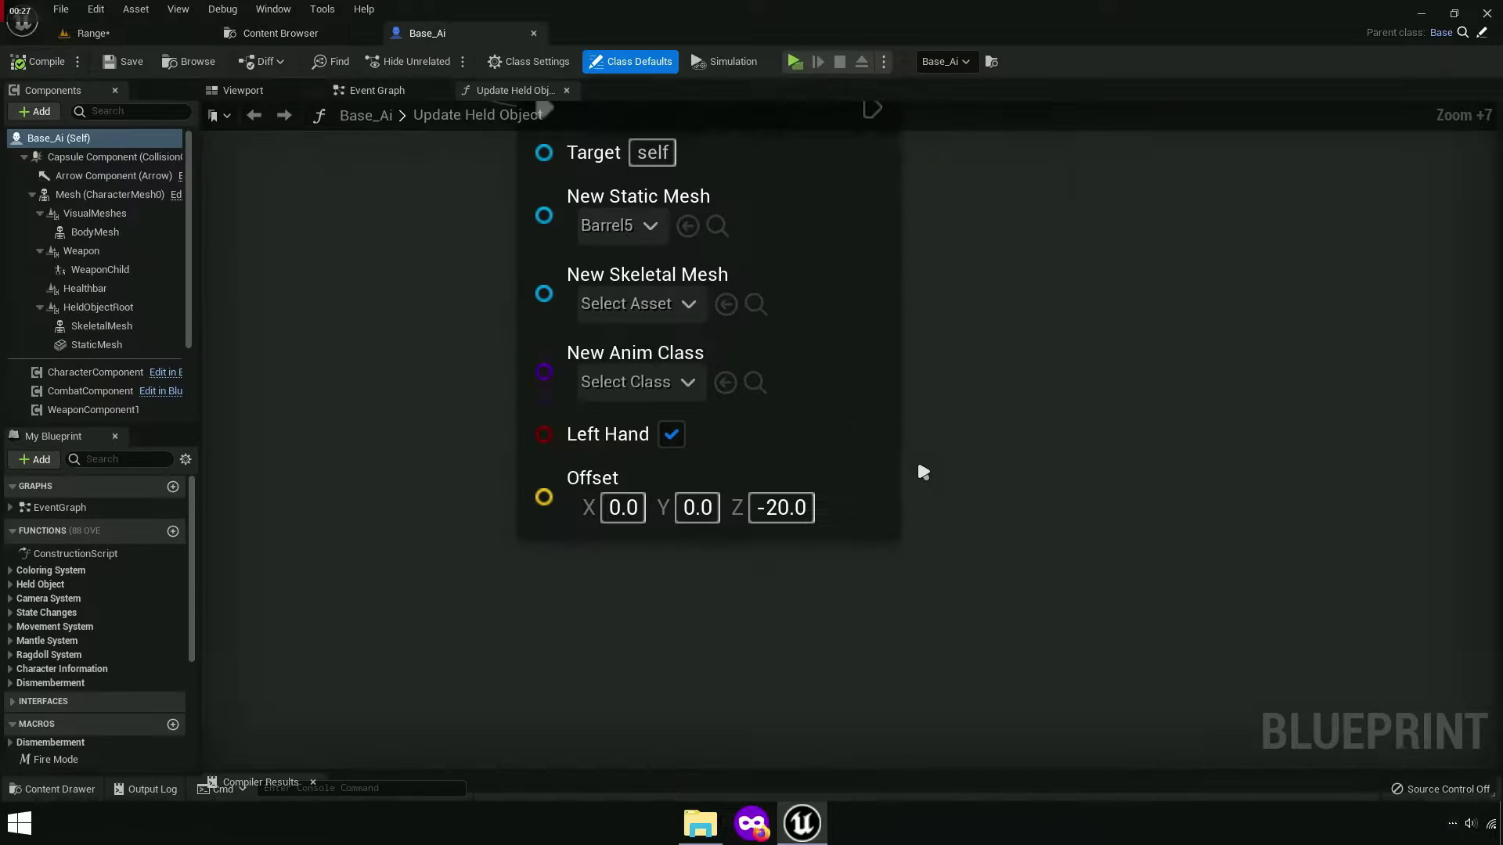
left_click(440, 91)
left_click(439, 91)
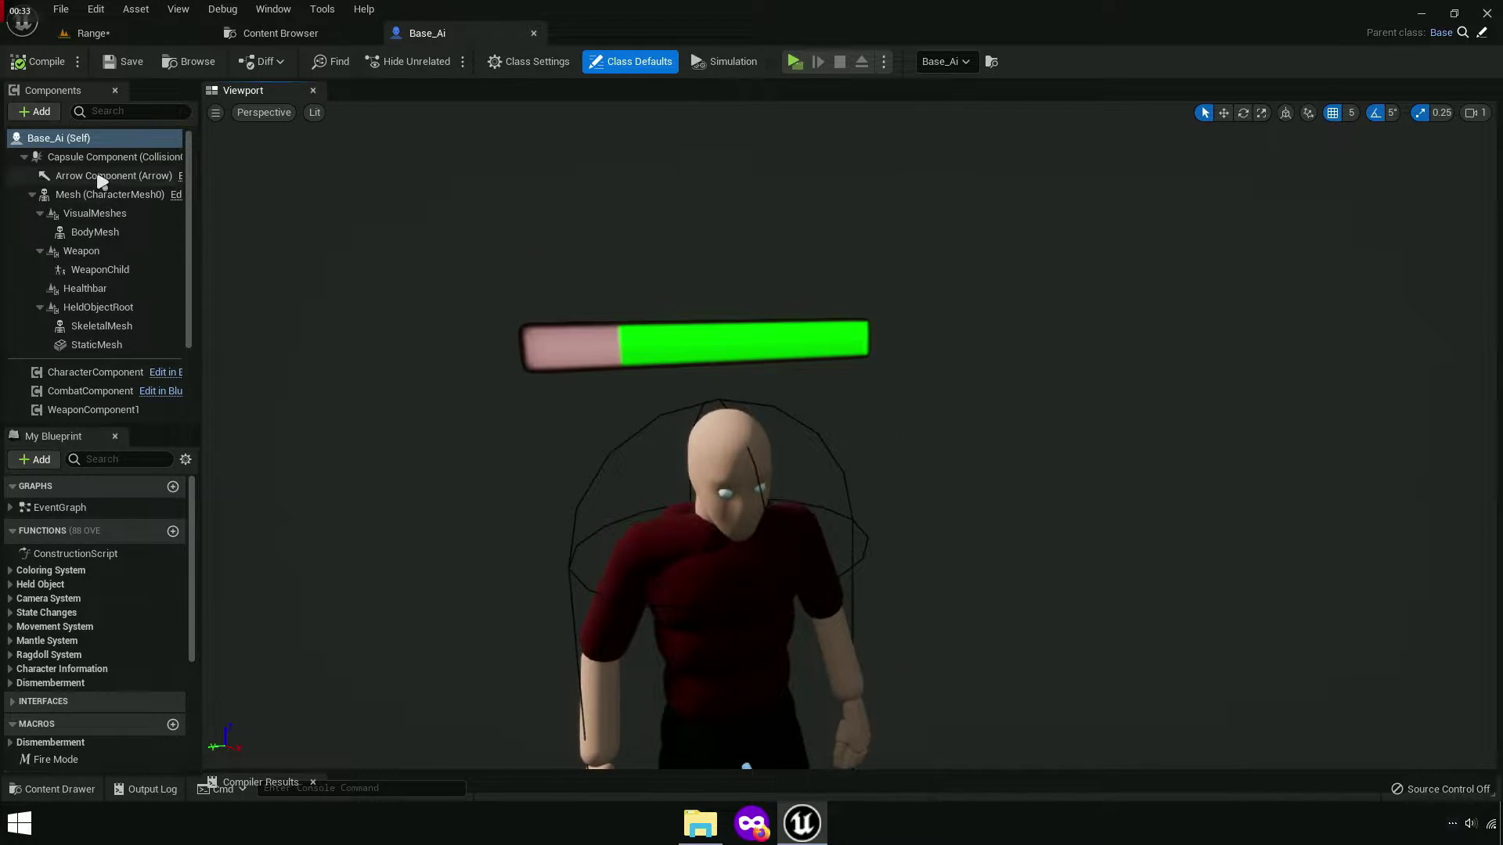
left_click(105, 292)
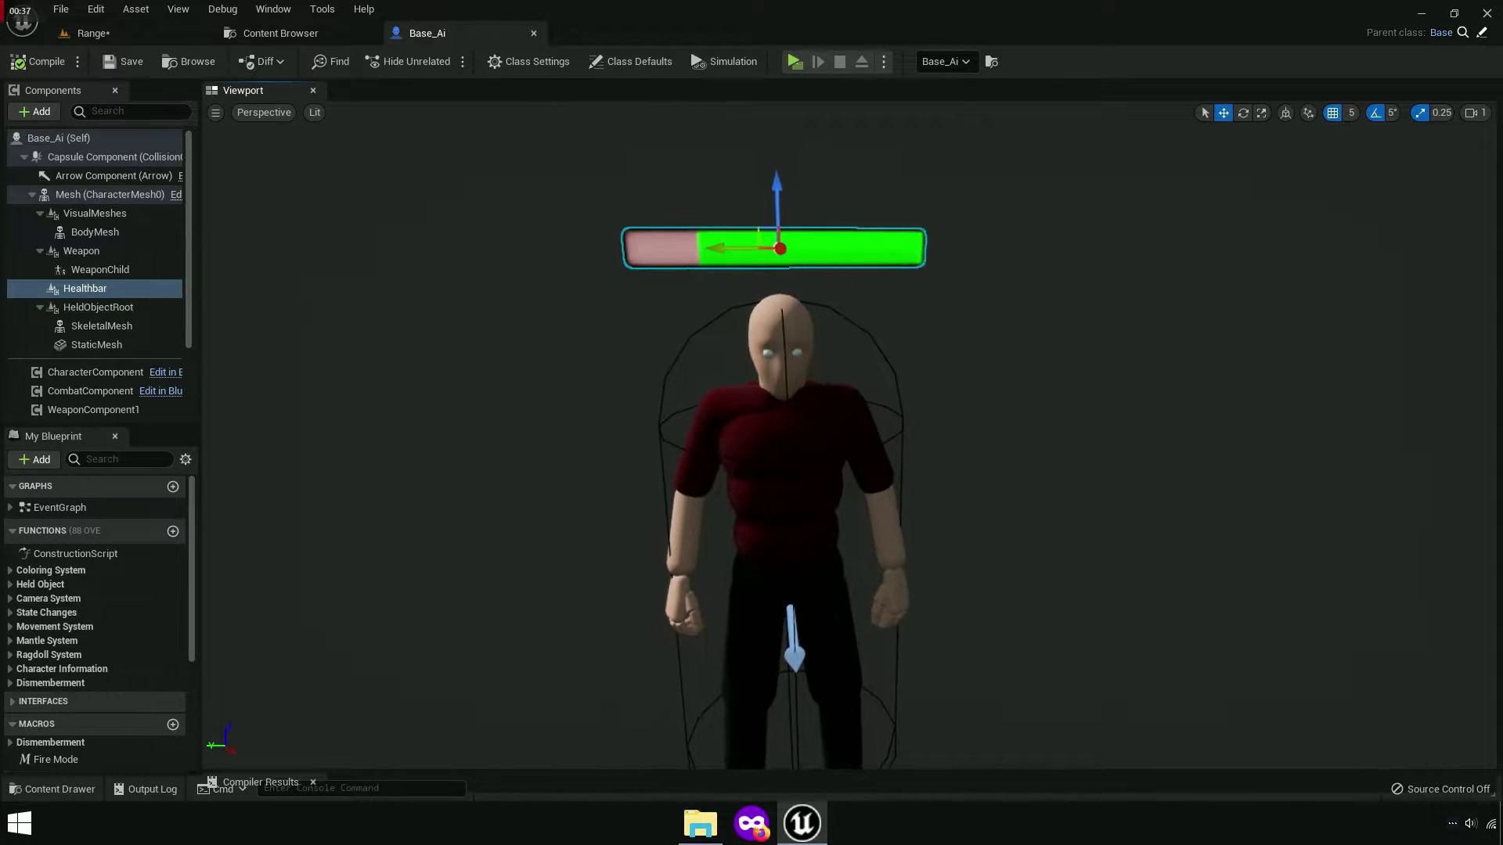
left_click(1498, 275)
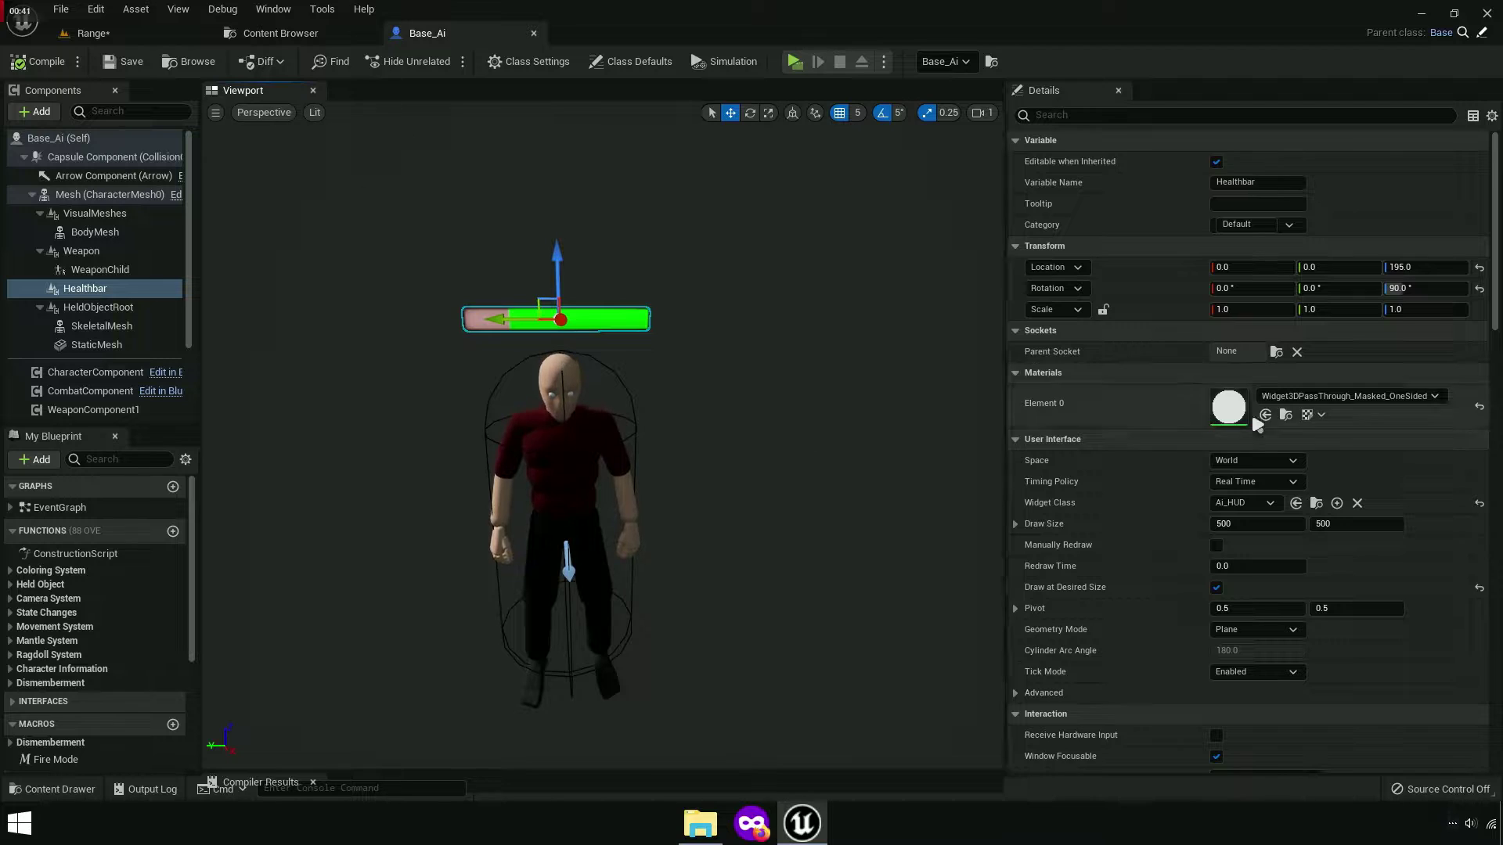
left_click(1315, 505)
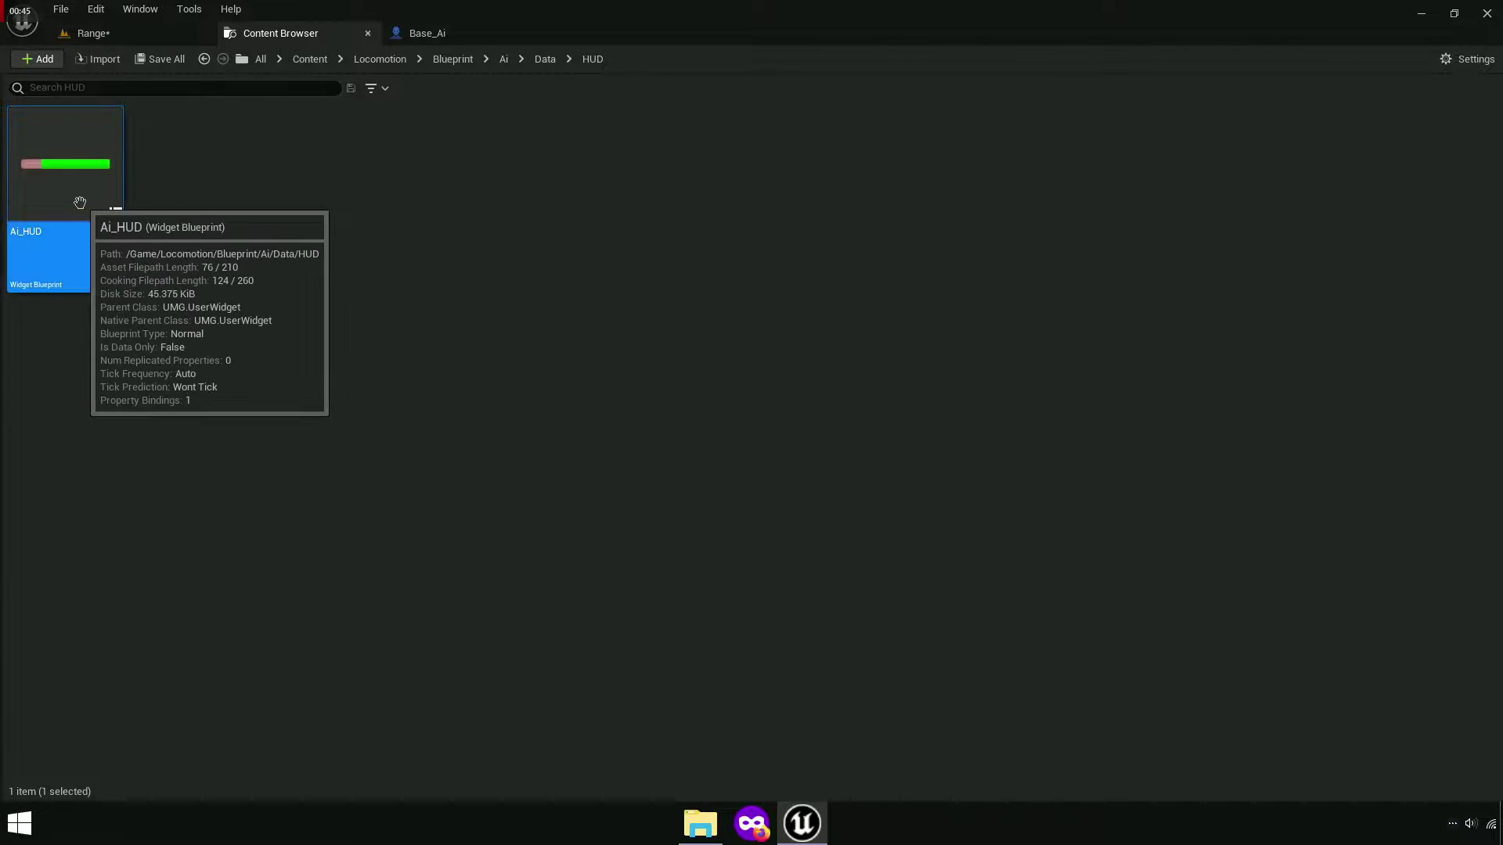
Open and dock the Ai_HUD widget, then select its Vertical Box in the hierarchy.
double_click(118, 202)
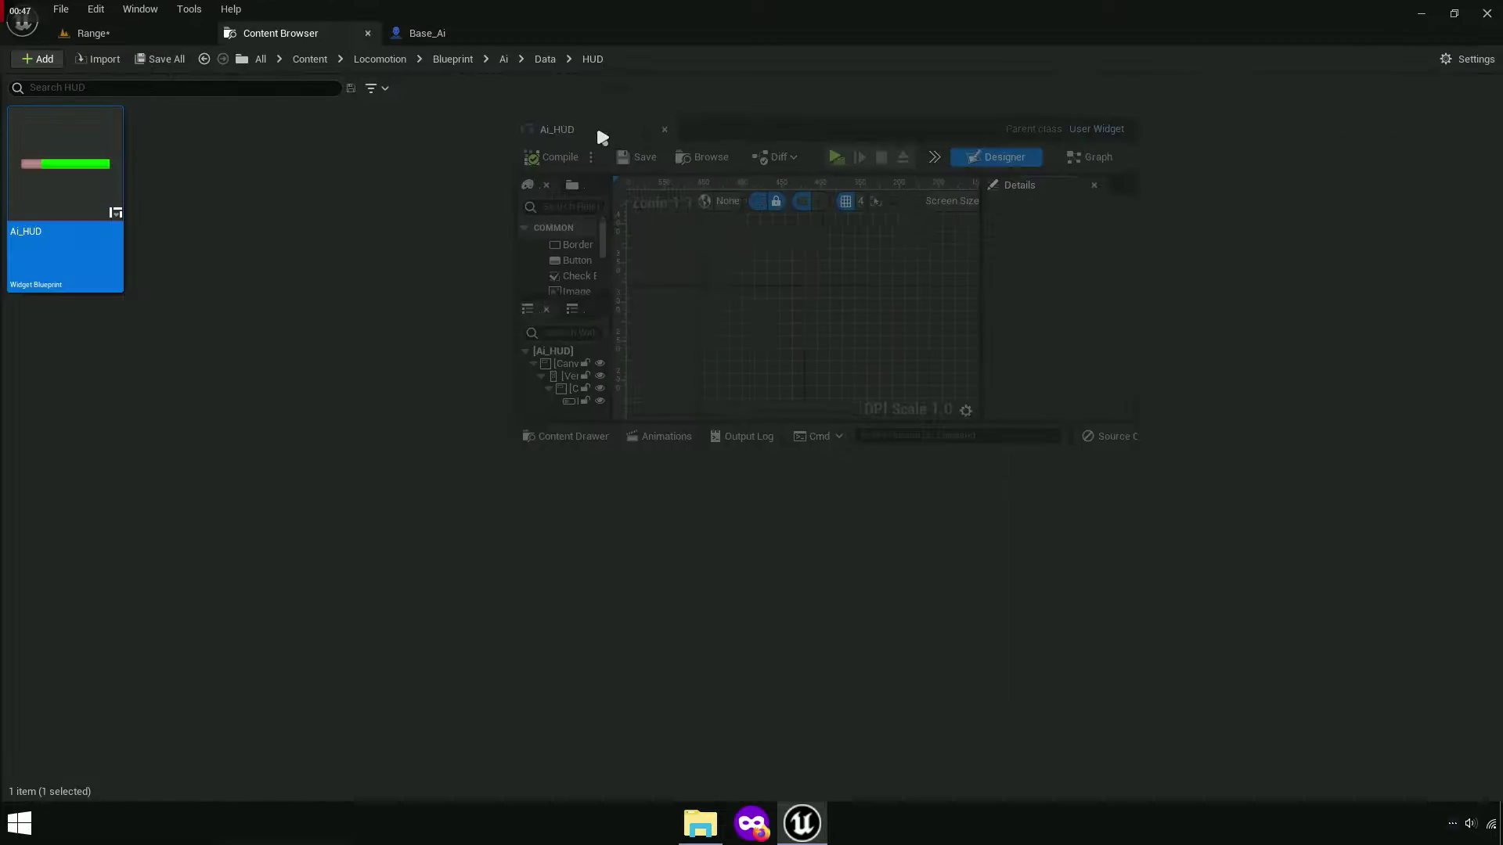
left_click_drag(94, 33, 589, 31)
scroll(905, 309, "up", 4)
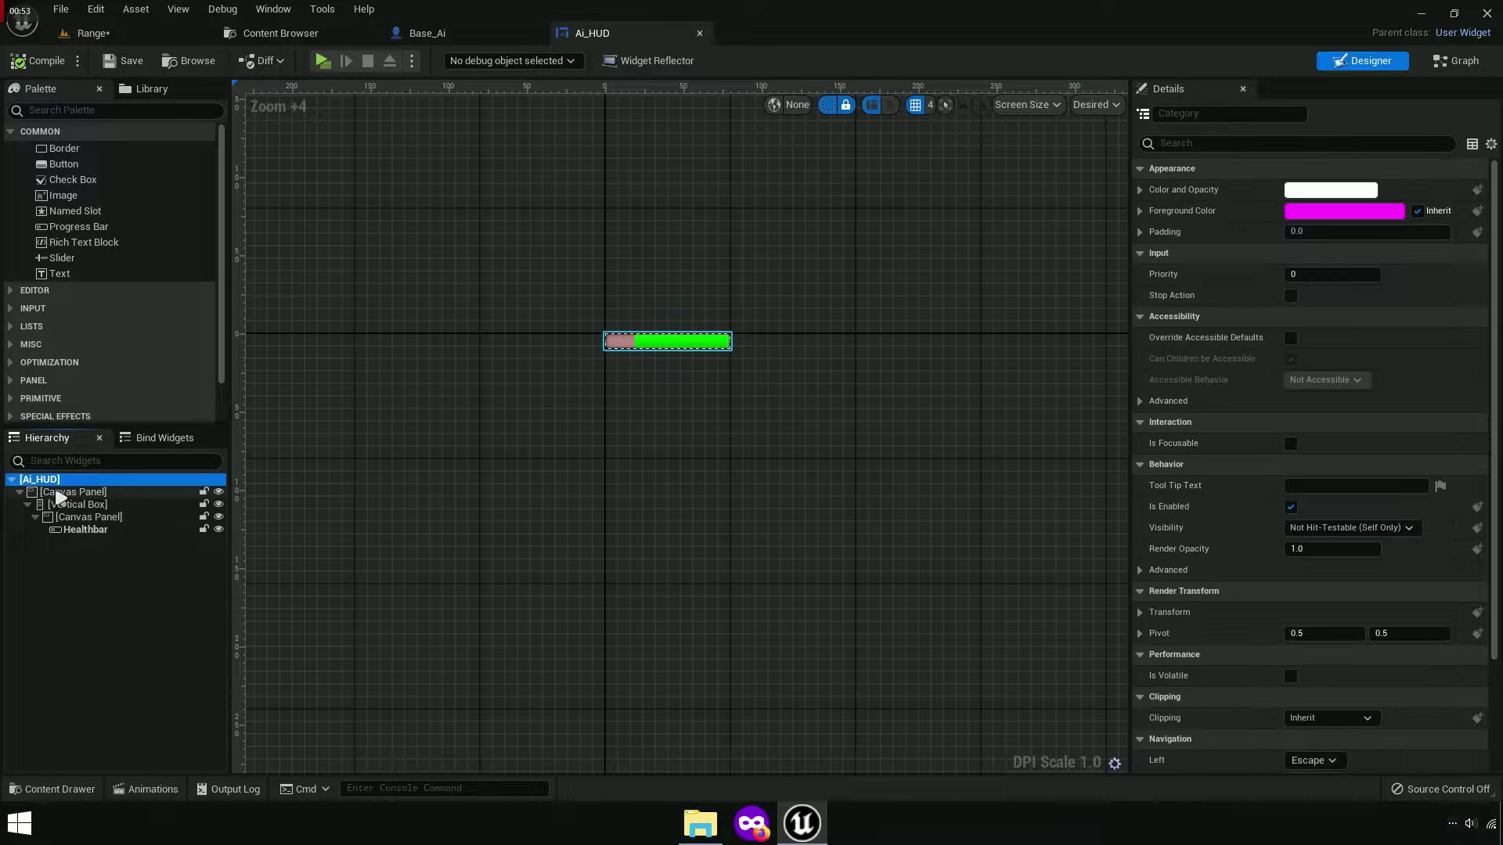
left_click(60, 493)
left_click(64, 504)
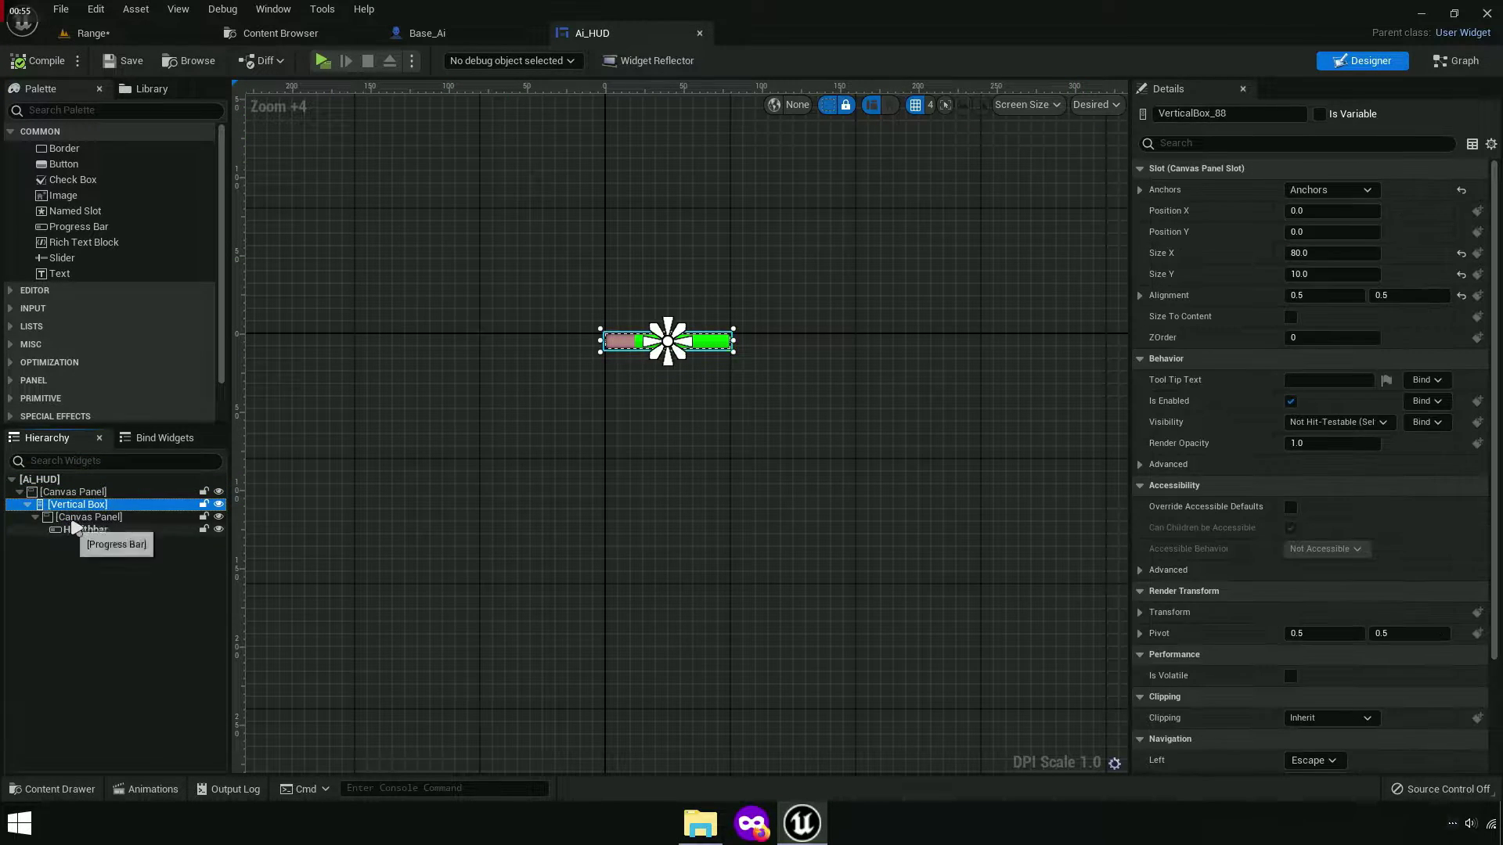
left_click(79, 519)
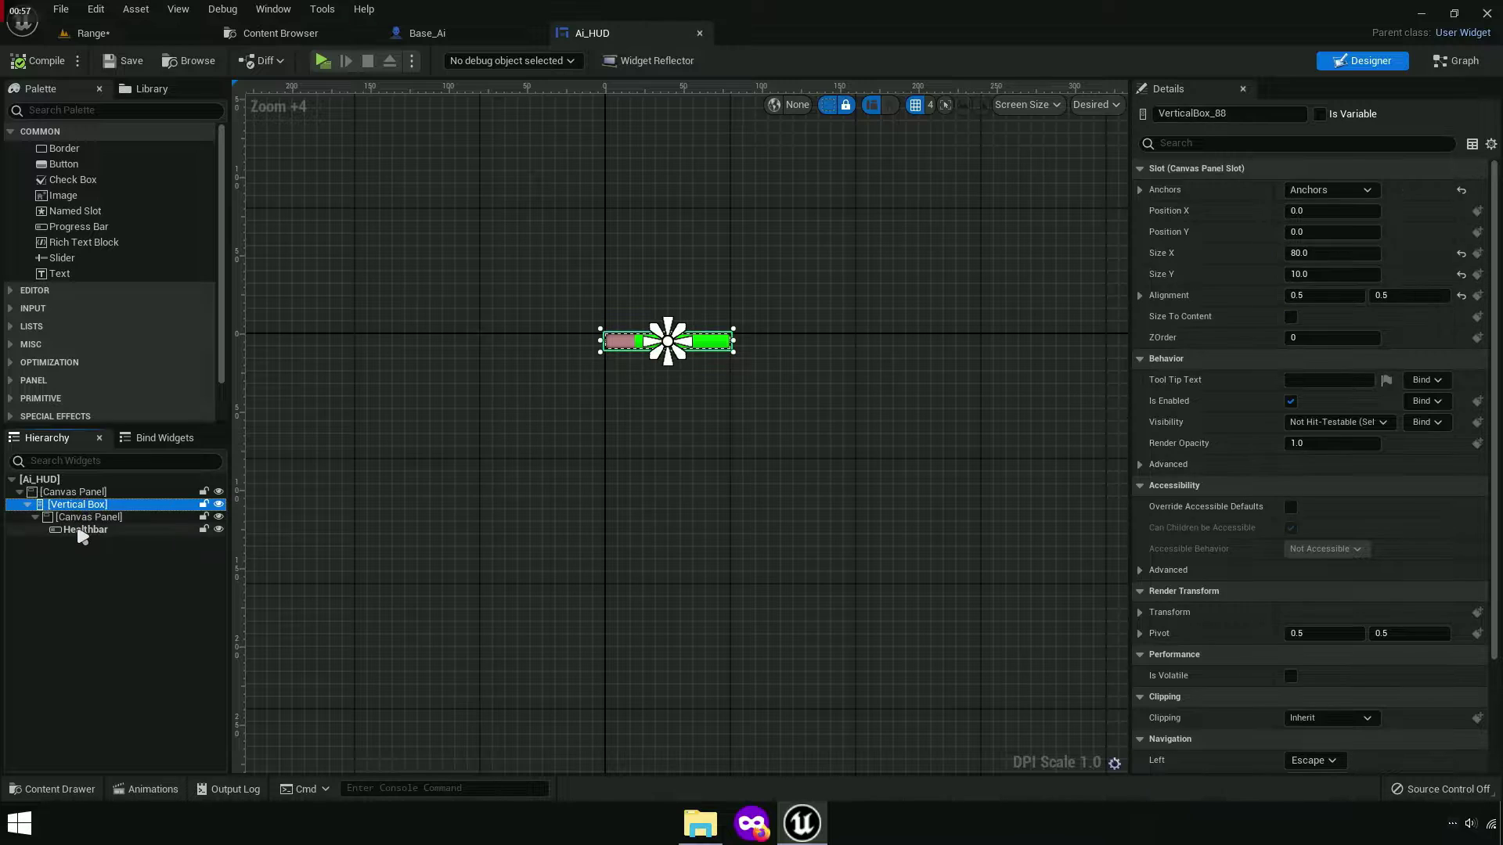
scroll(673, 408, "up", 3)
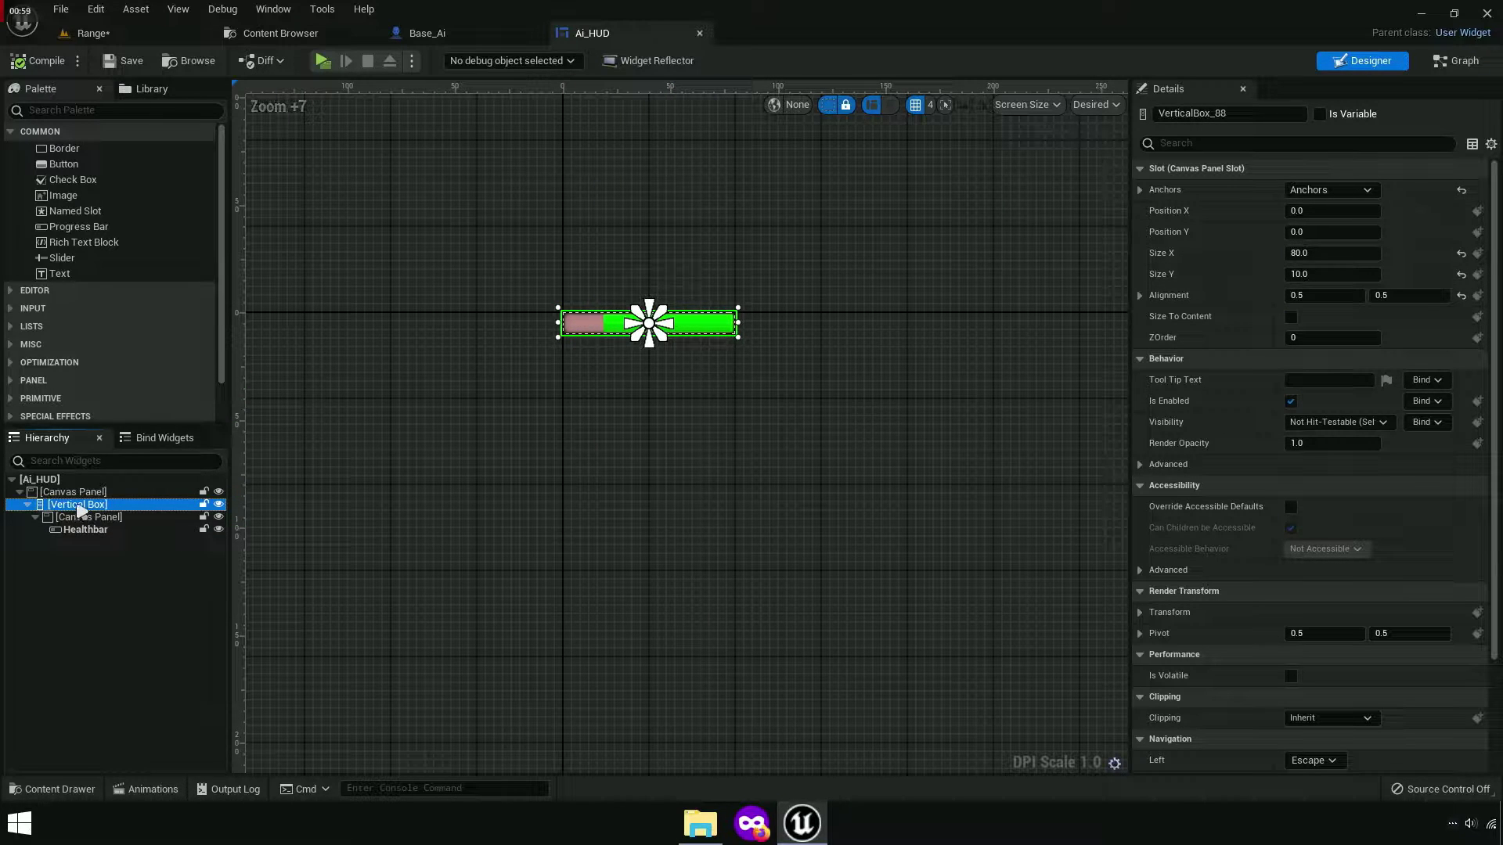
scroll(593, 454, "up", 4)
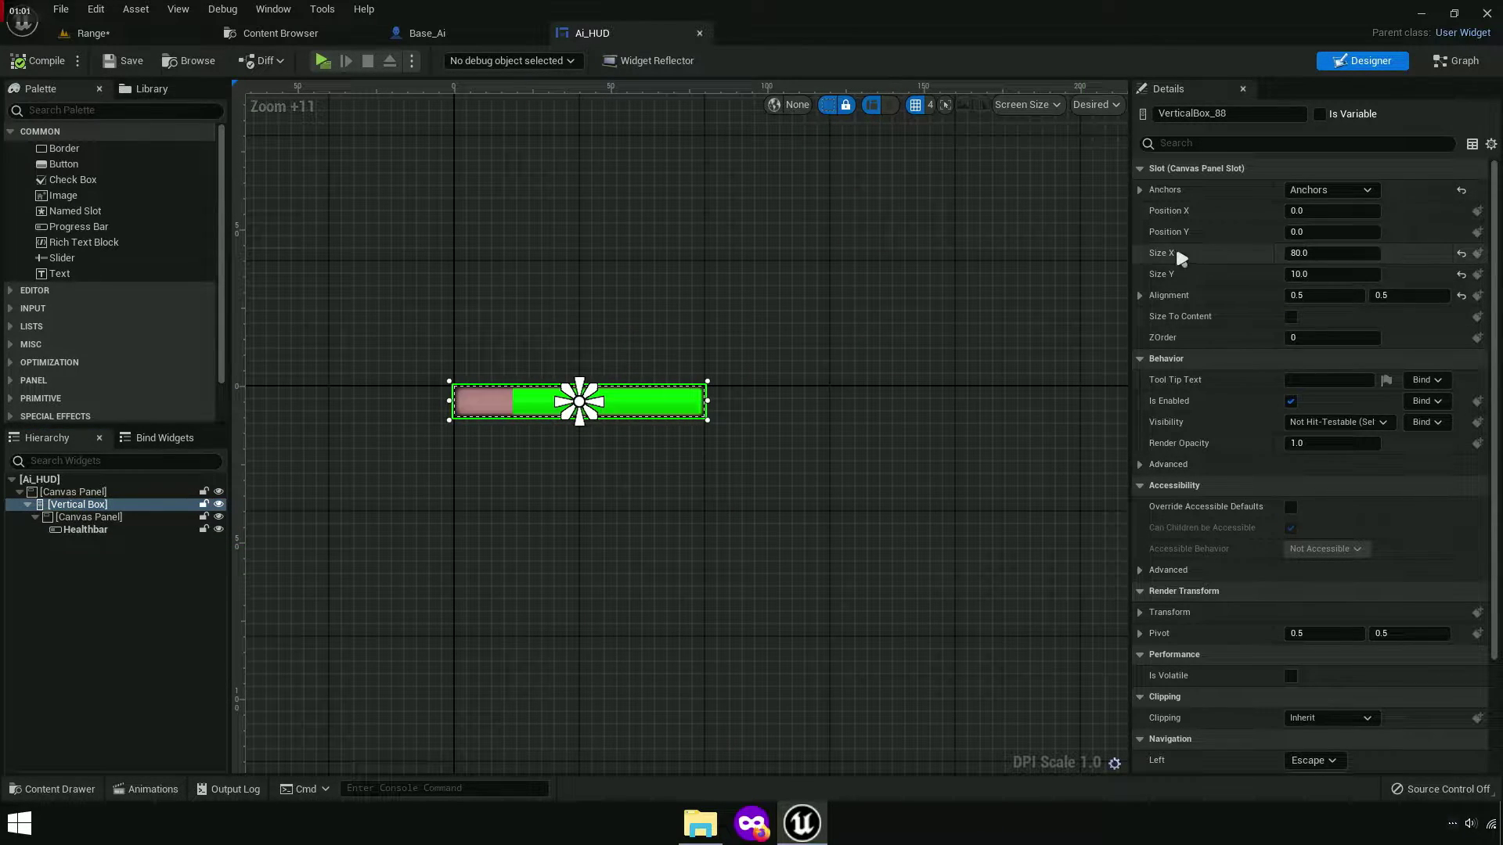
Copy the Vertical Box Size X value of 80 and go back to Base_Ai.
left_click(1316, 252)
right_click(1316, 254)
left_click(1359, 324)
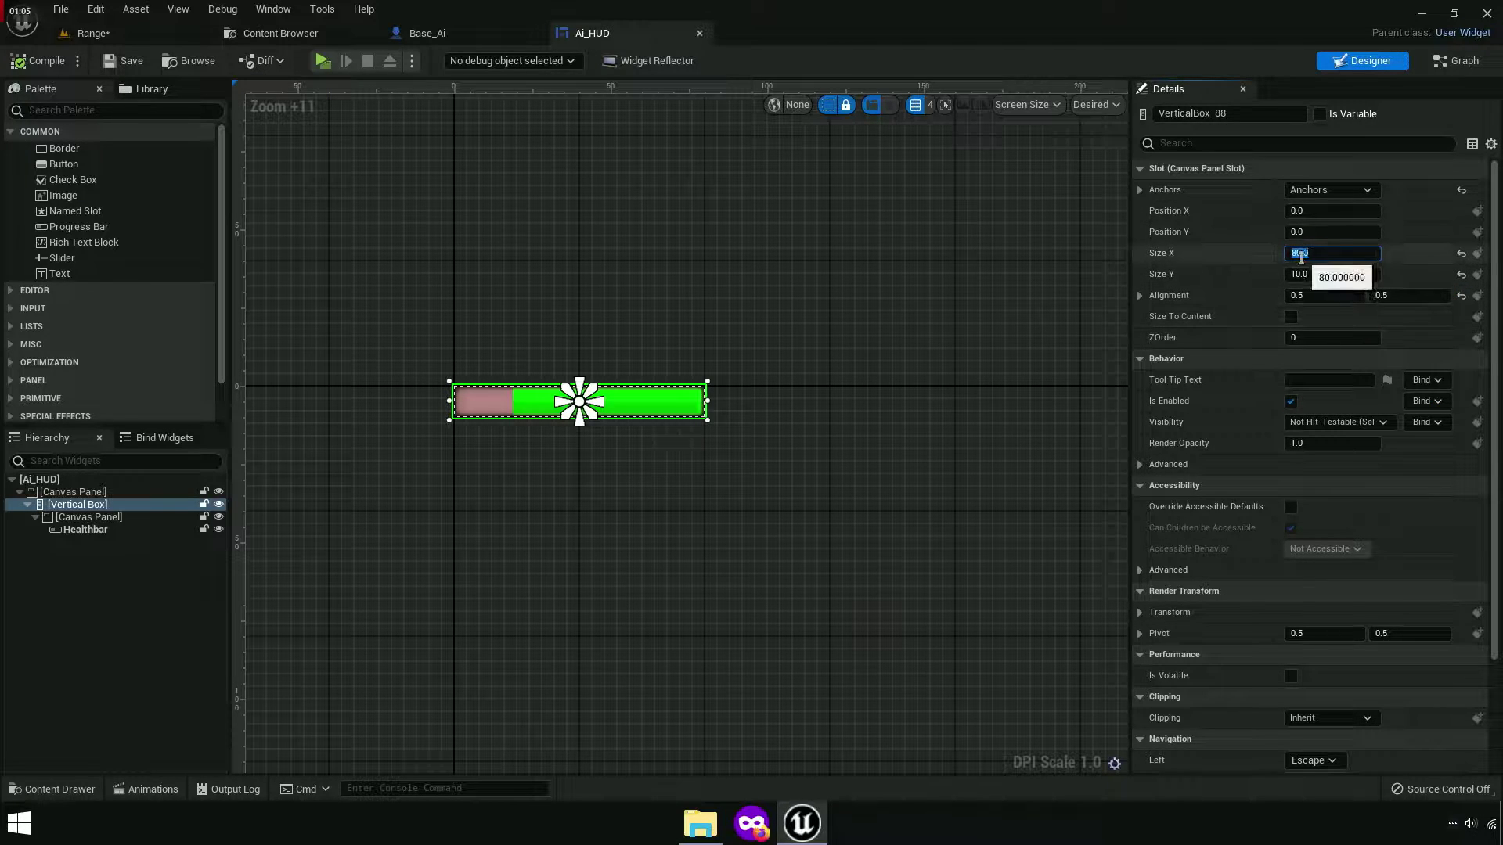
left_click(488, 40)
type("draw")
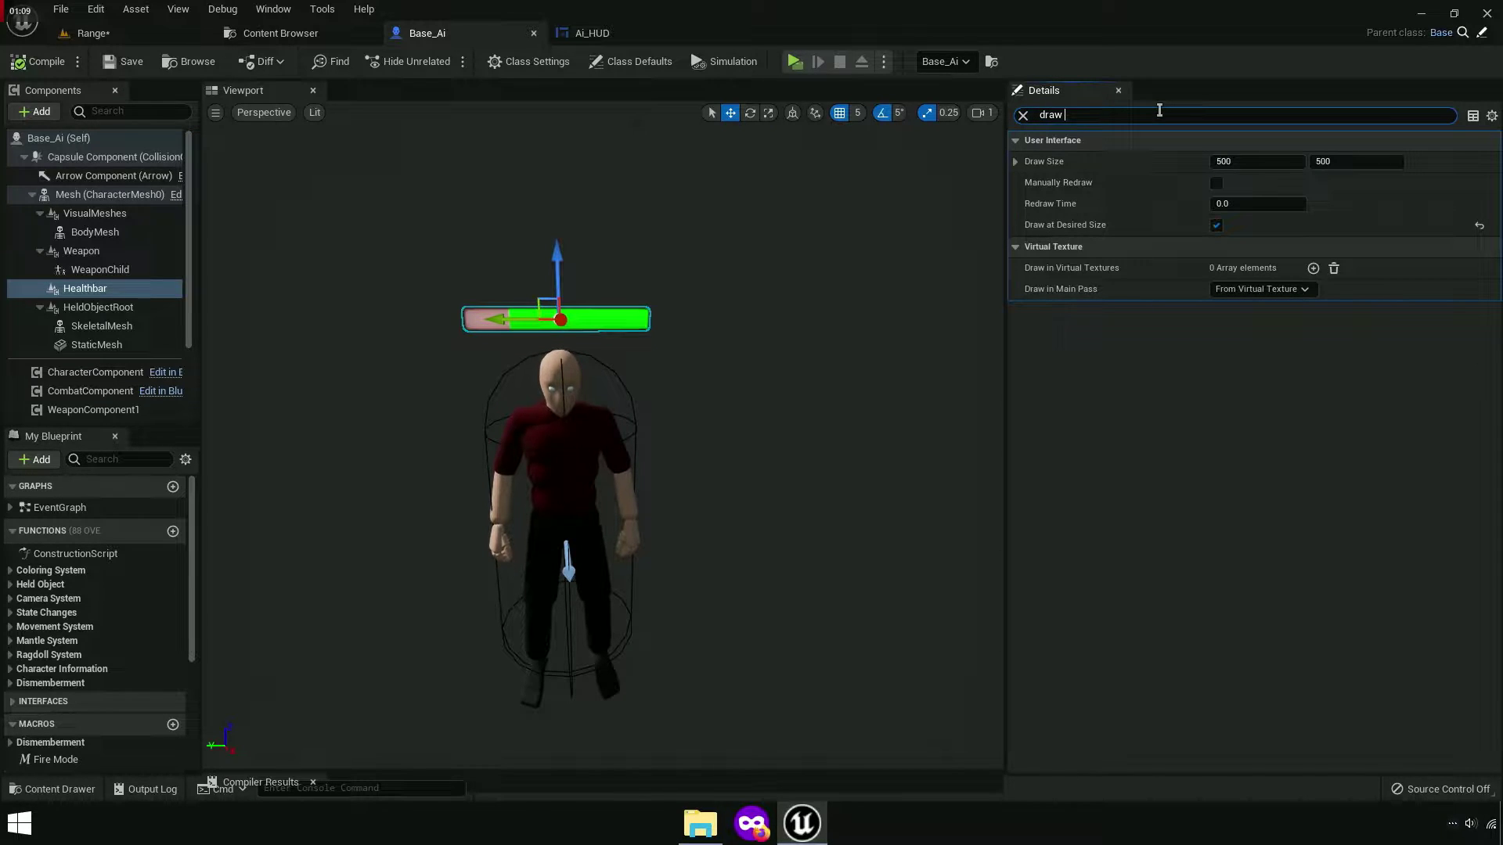
Set the Healthbar Draw Size to 80 by 10 using values copied from Ai_HUD.
type("size")
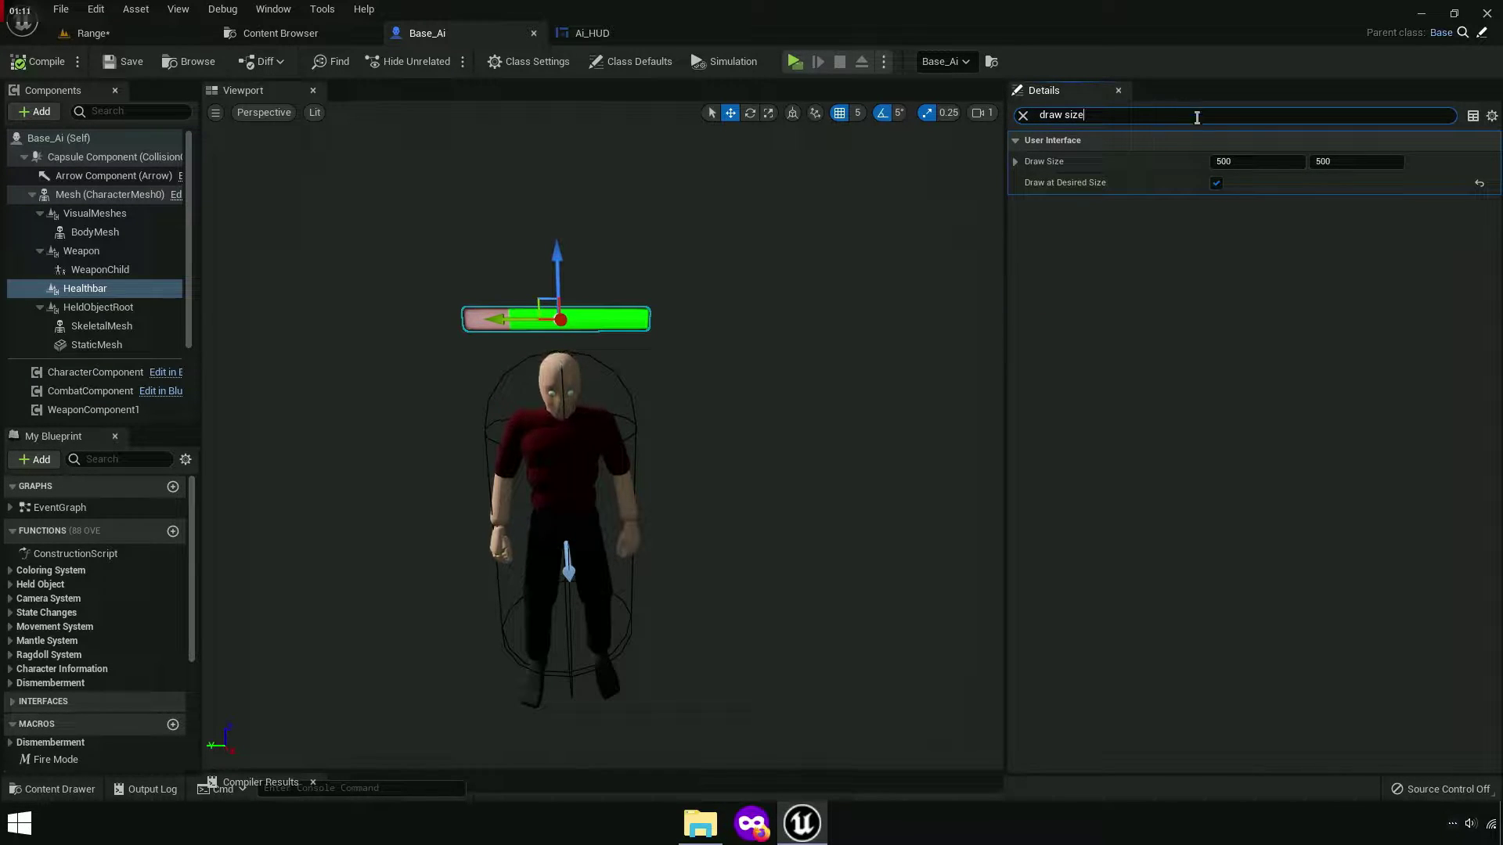
right_click(1225, 161)
left_click(1282, 247)
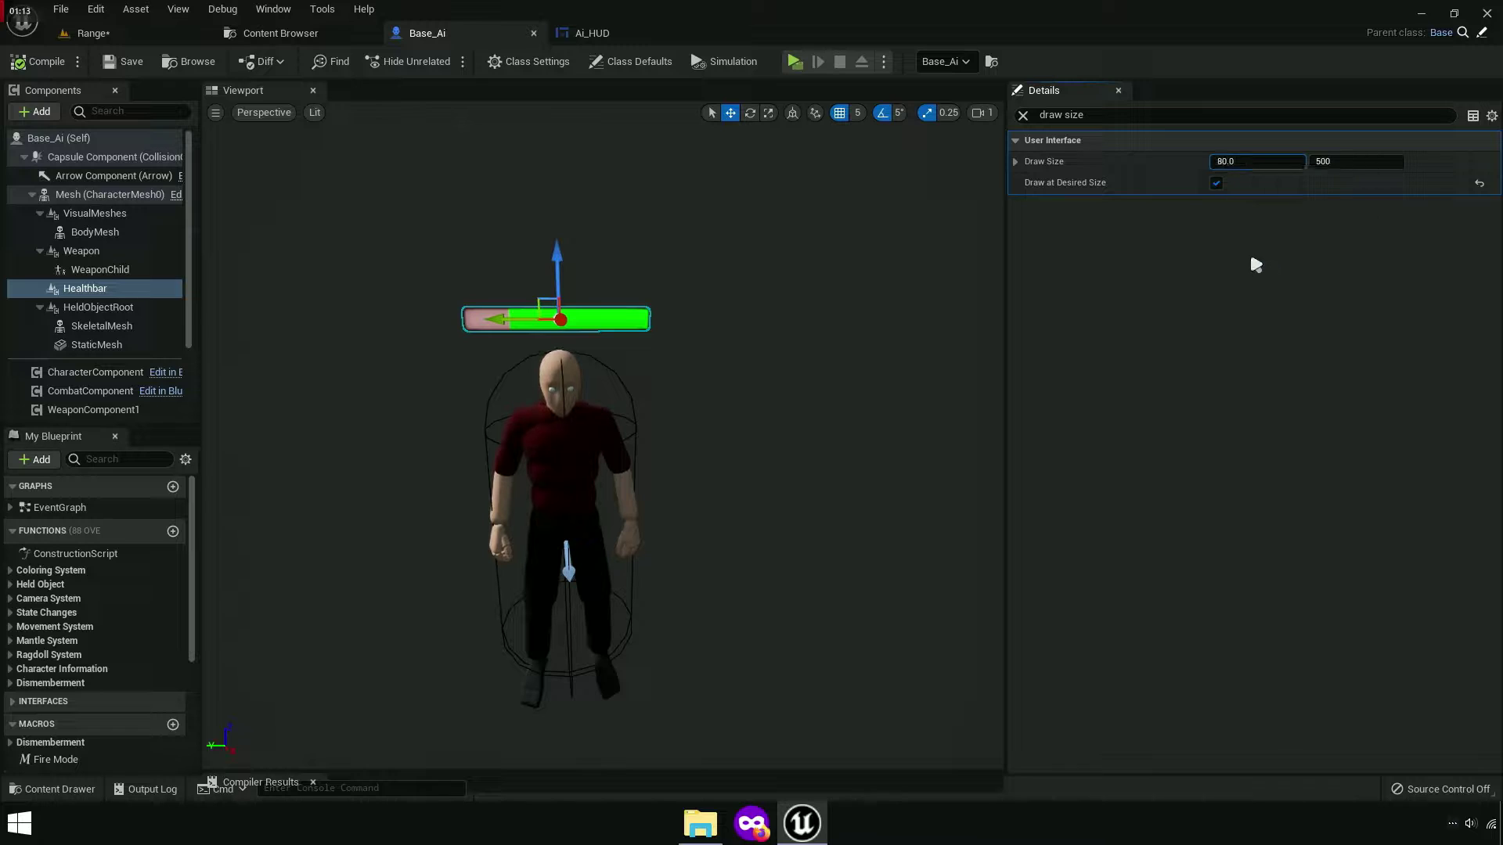
left_click(588, 33)
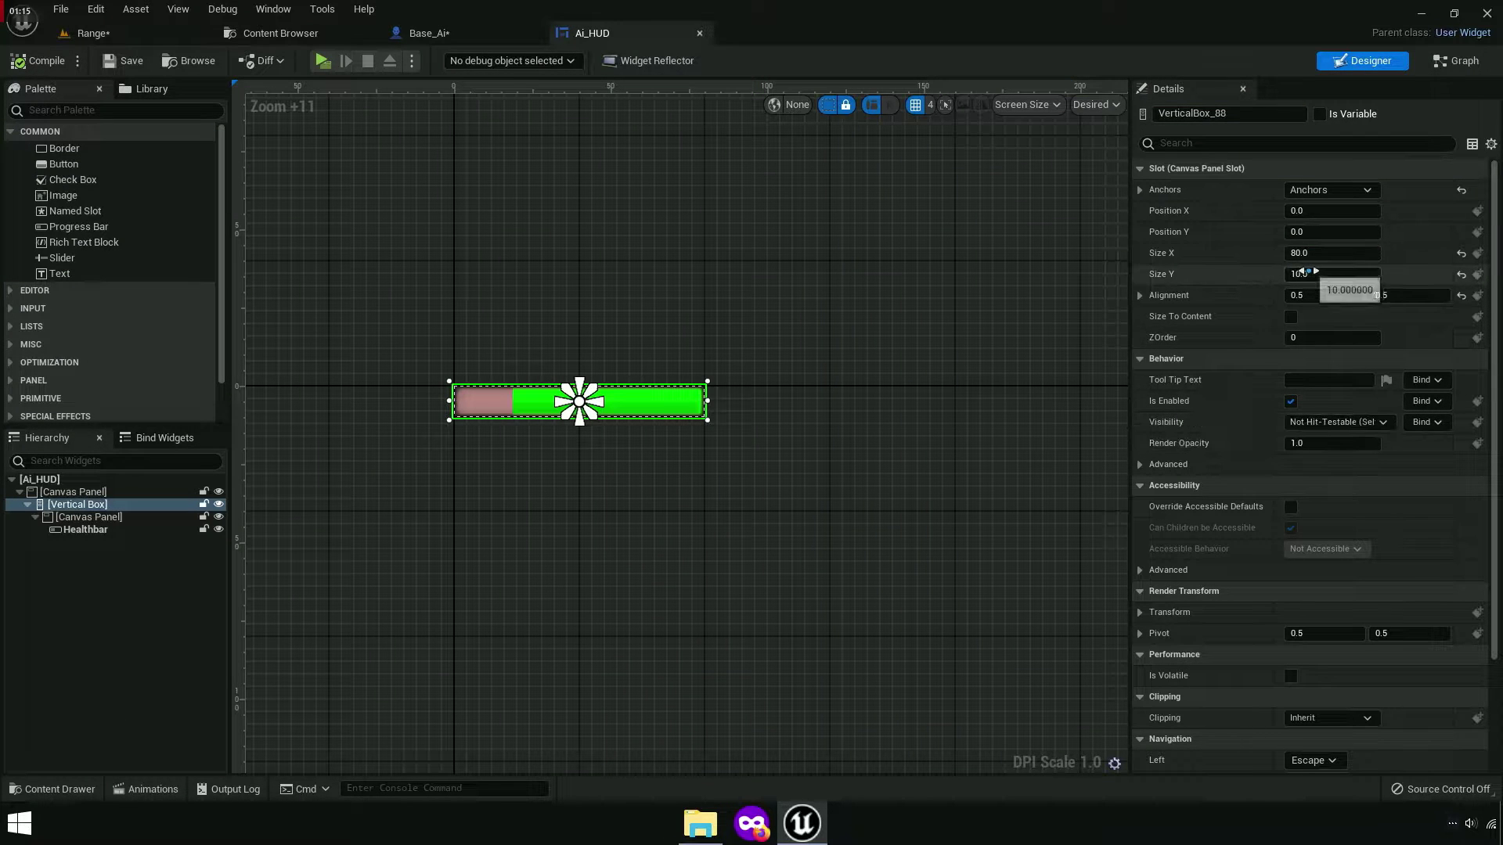
right_click(1299, 275)
left_click(1346, 346)
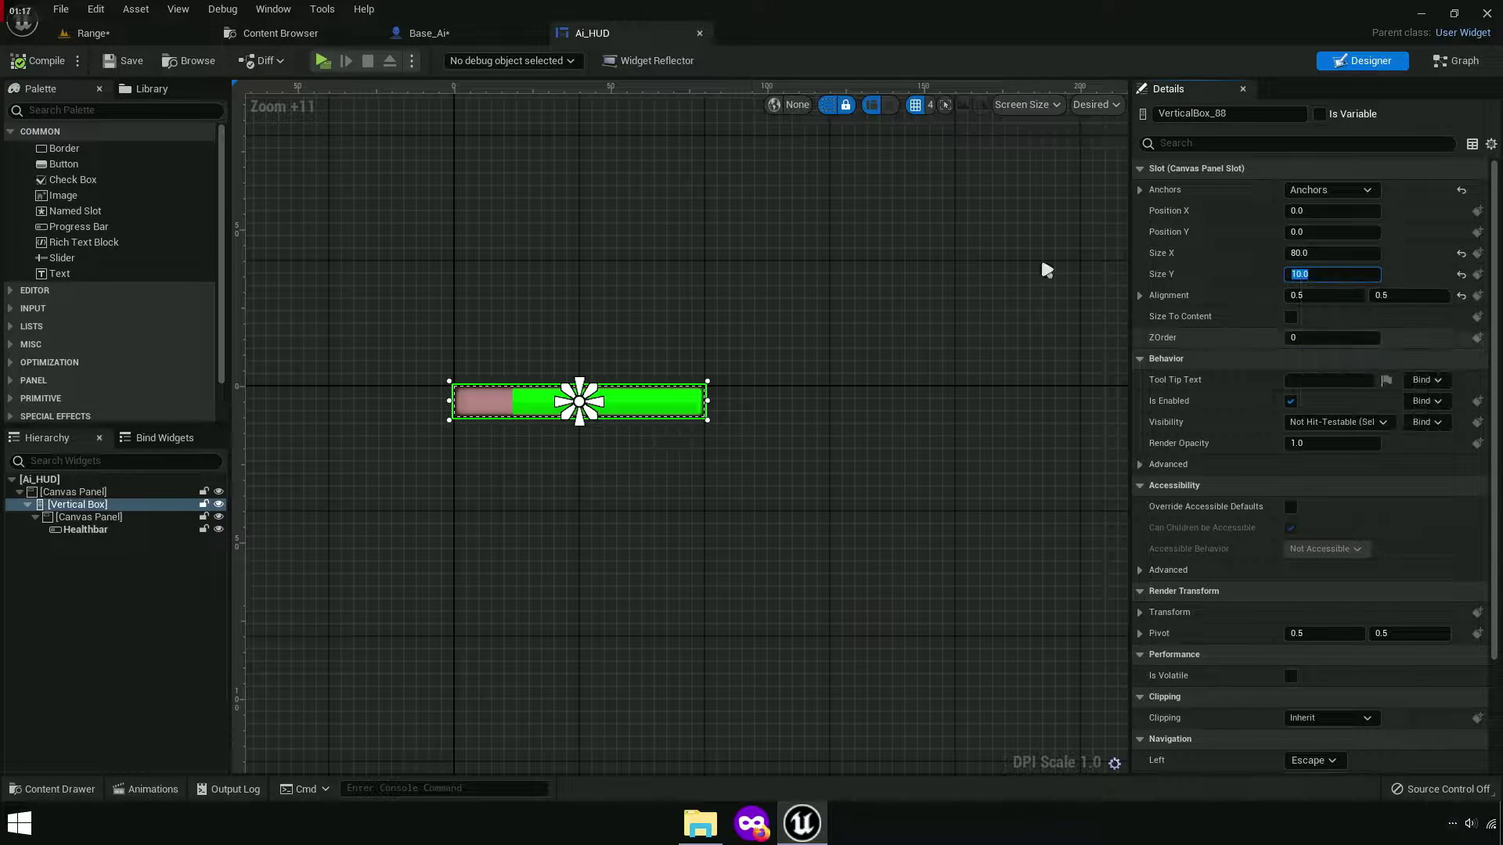
left_click(435, 30)
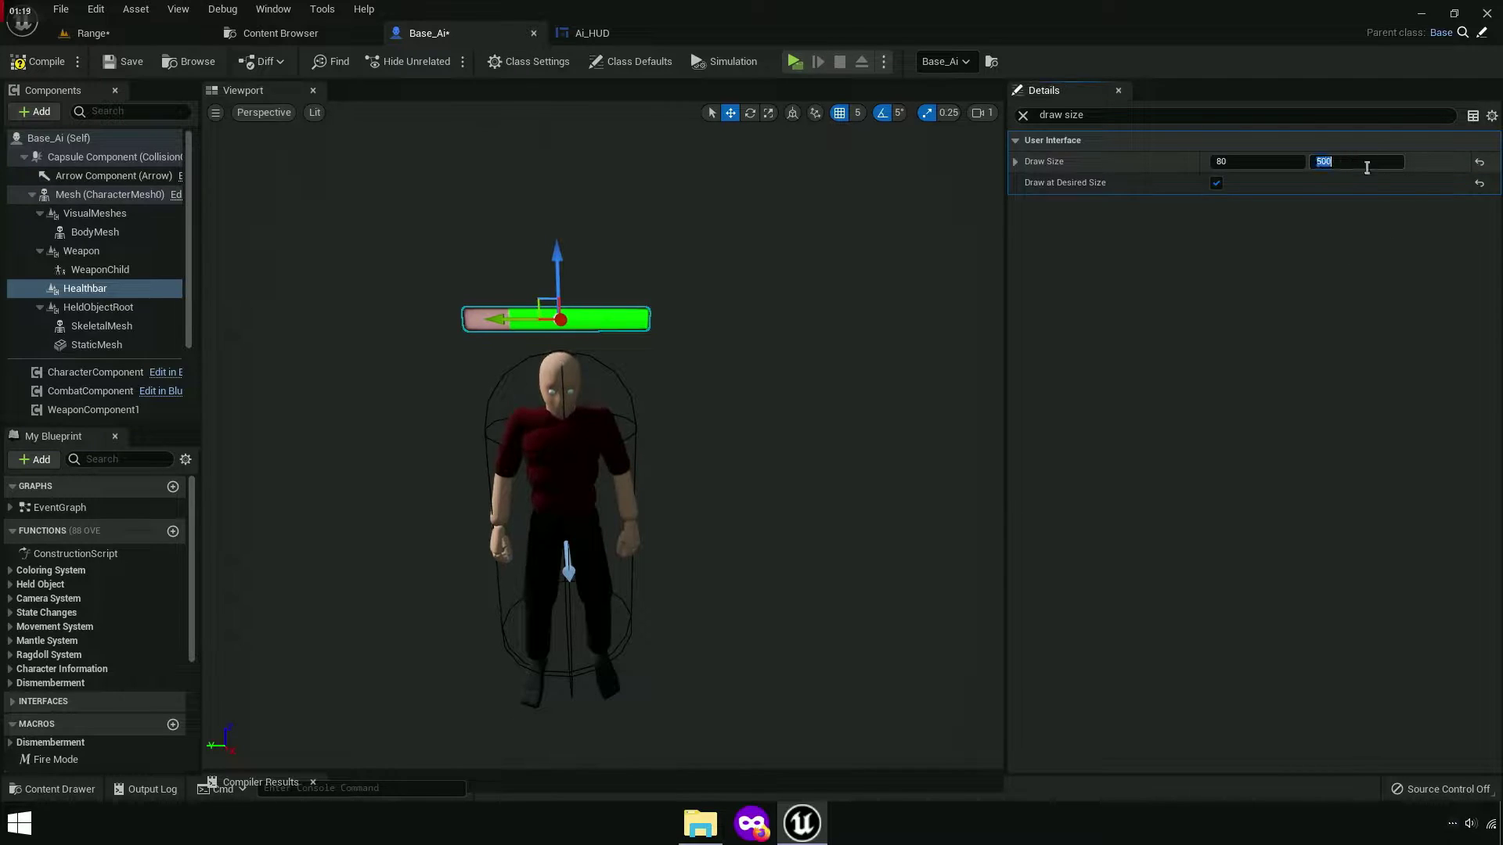
key("ctrl+v")
Save Base_Ai and the Range level, then move the character closer to the camera.
left_click(119, 65)
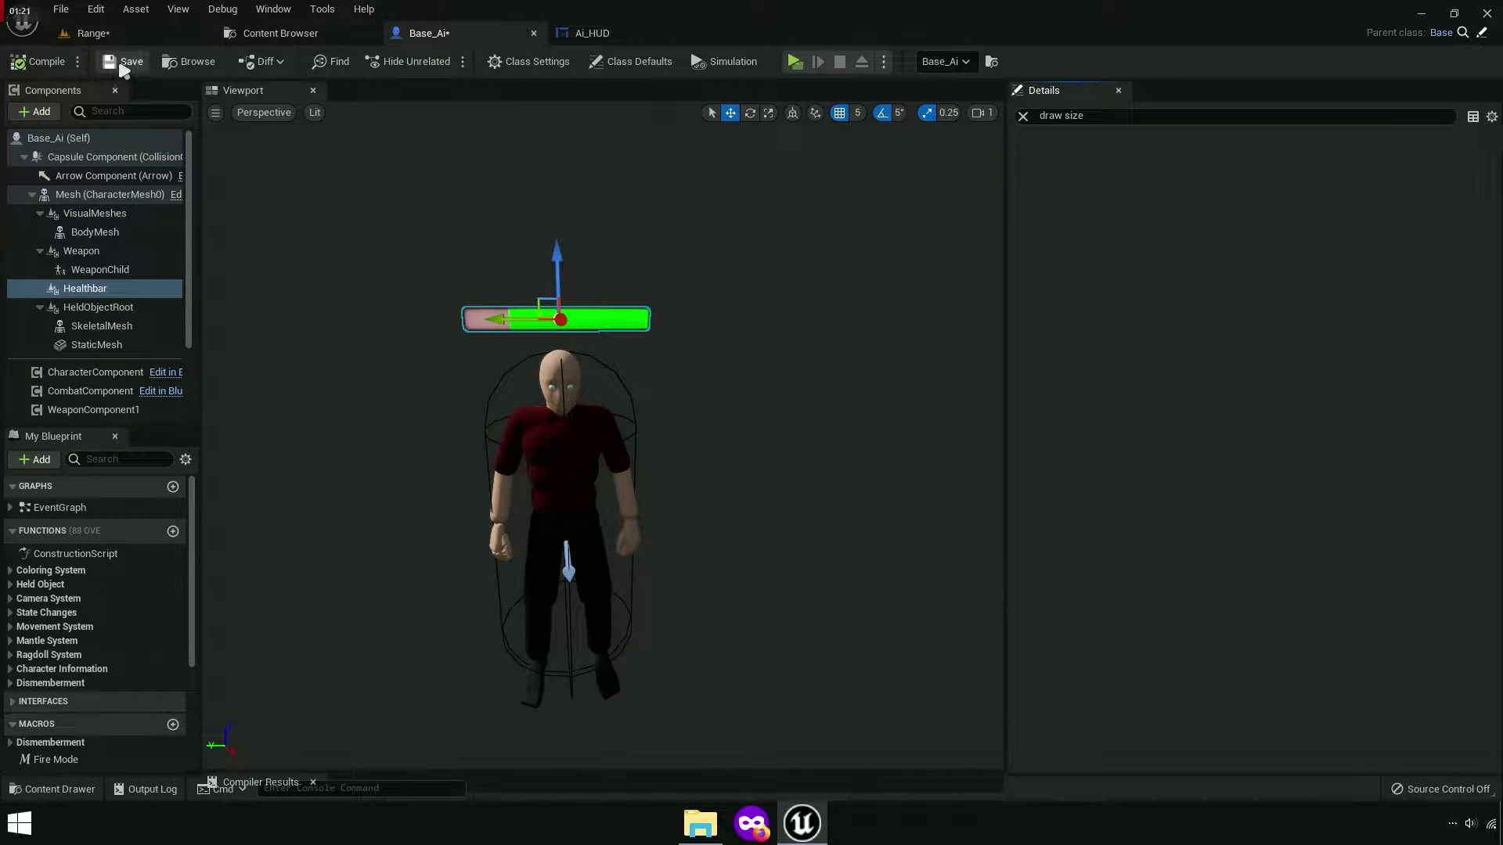
left_click(280, 33)
left_click(159, 60)
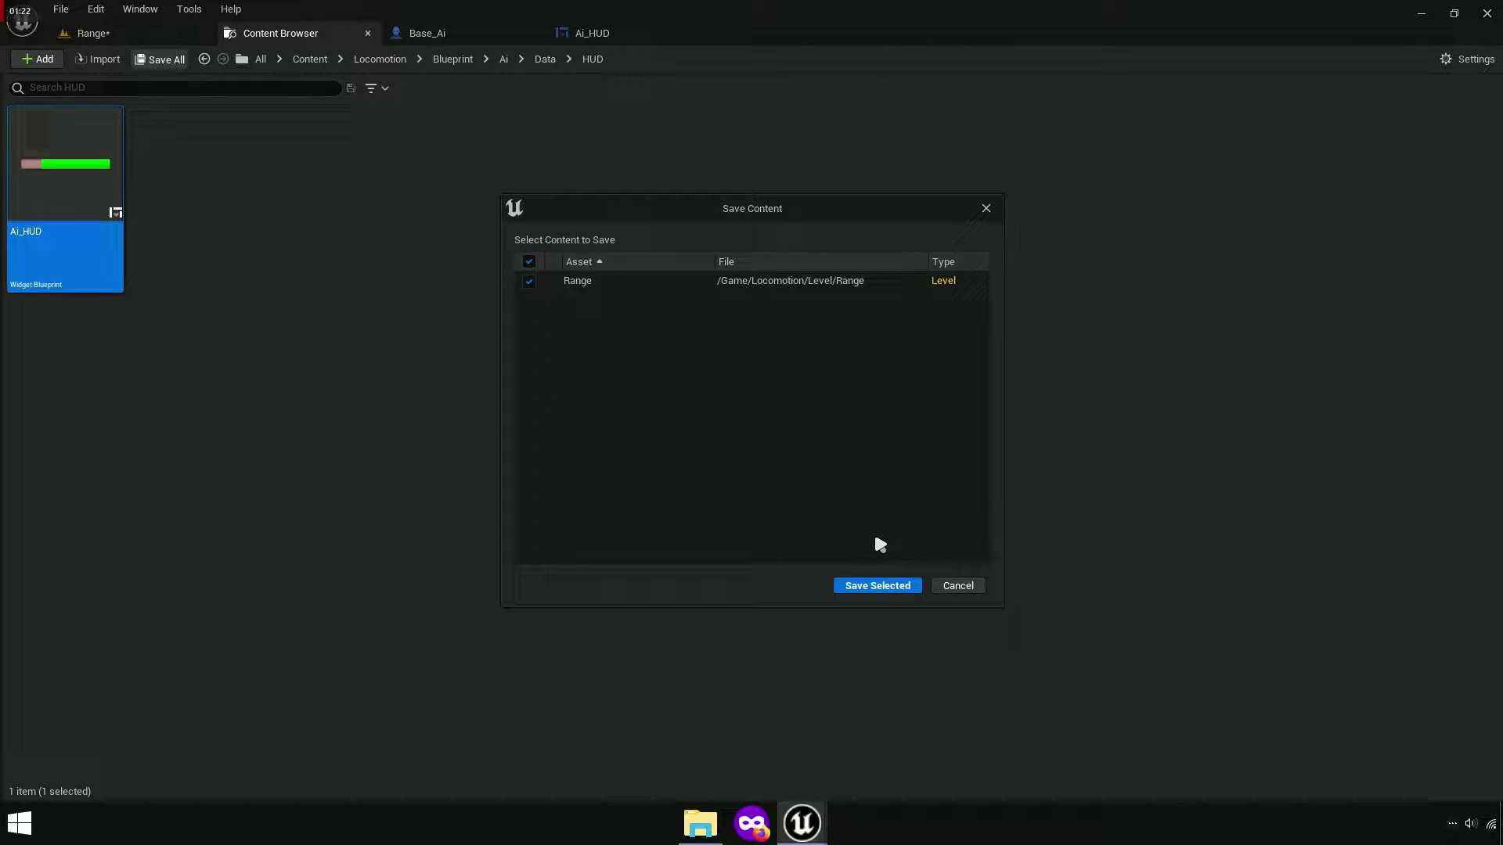
left_click(871, 588)
left_click(179, 30)
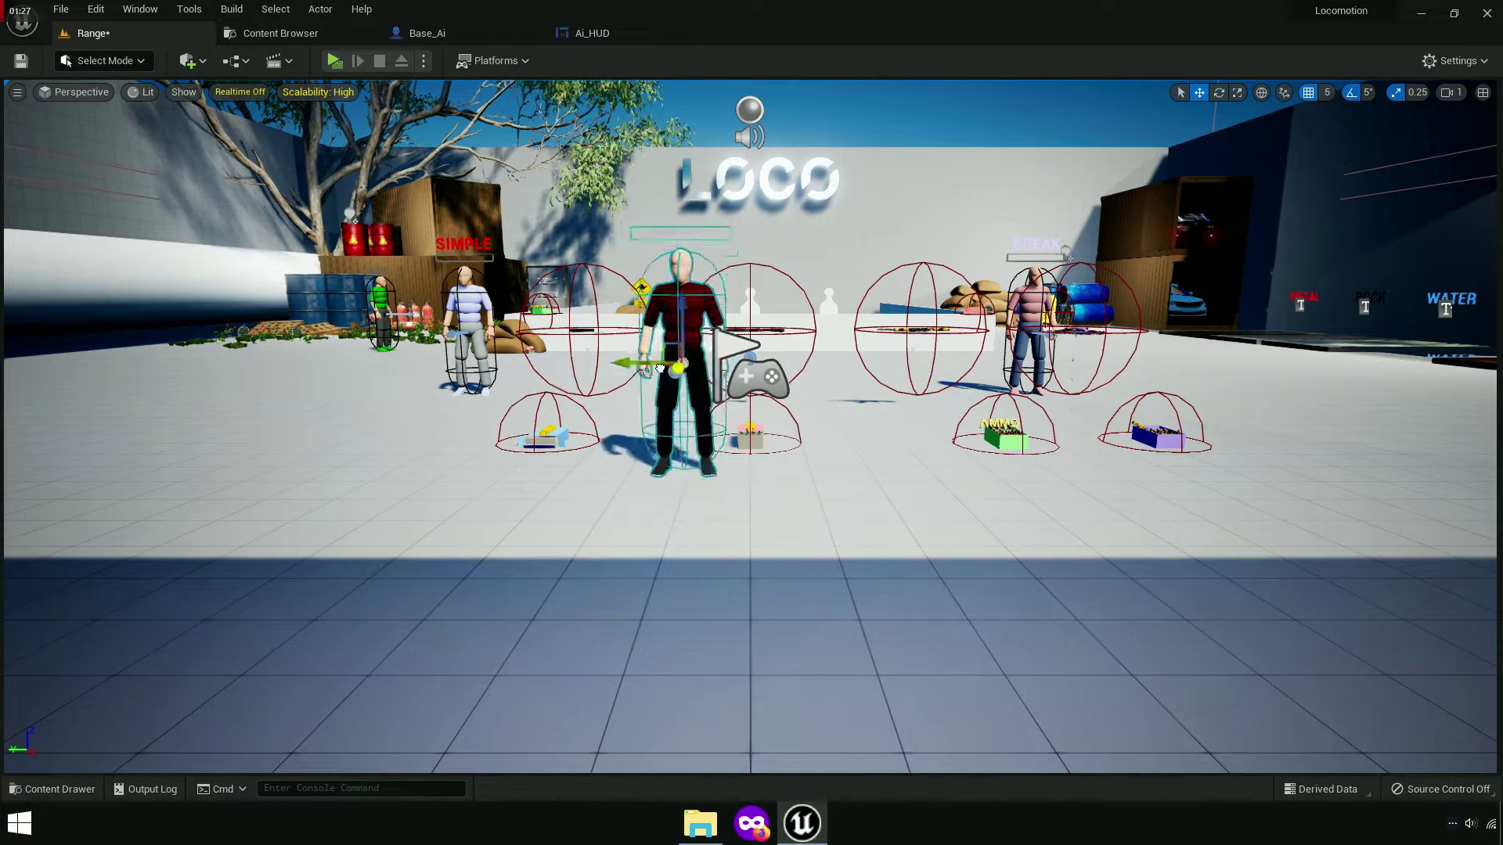
mouse_move(664, 391)
left_mouse_down()
mouse_move(597, 482)
mouse_move(637, 464)
left_mouse_up()
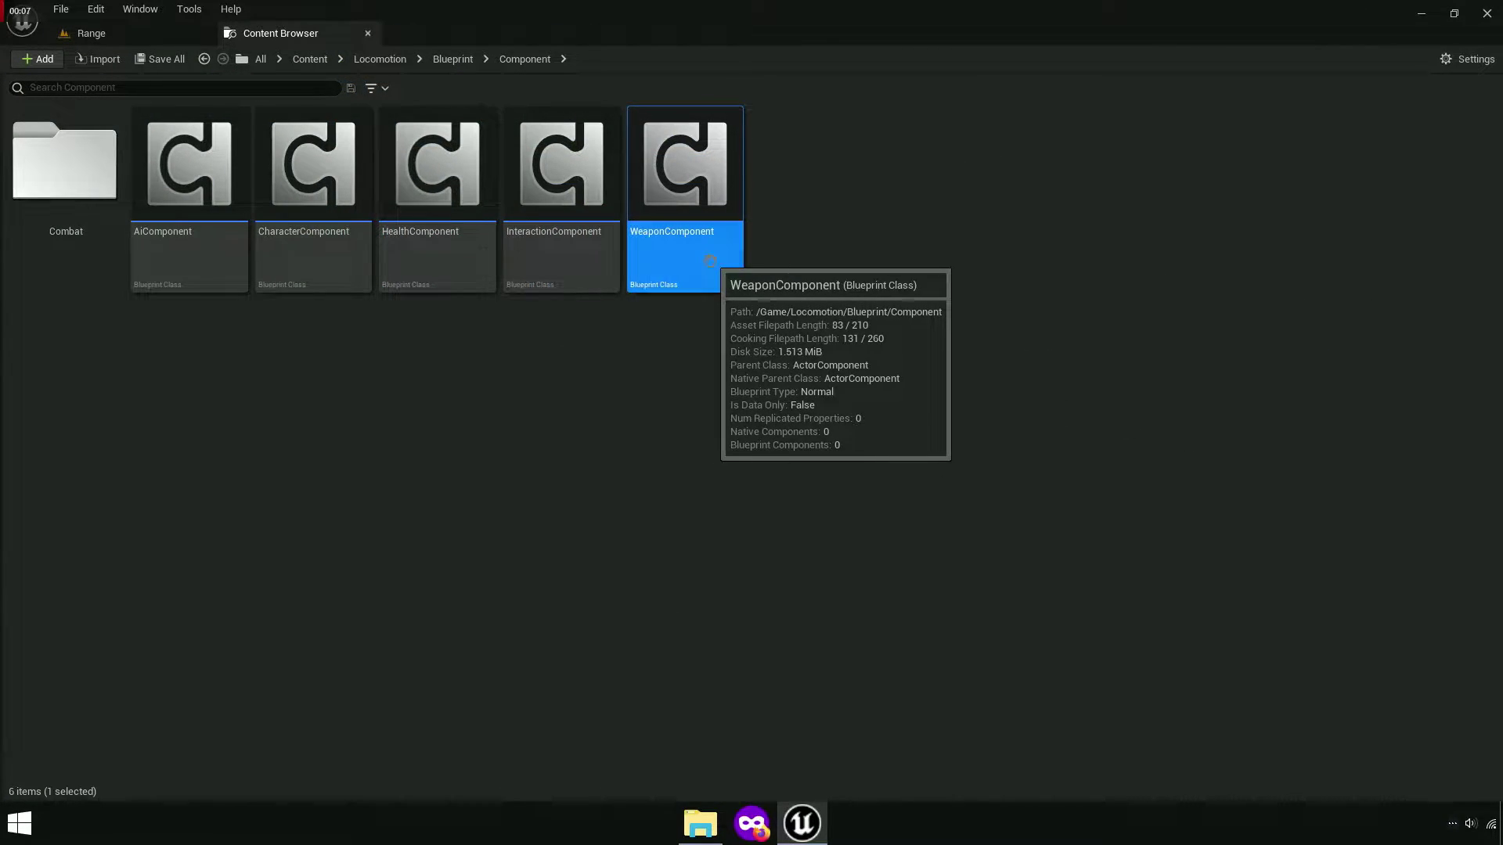
Open WeaponComponent's Fire Check function graph and frame the subtraction node.
key("Return")
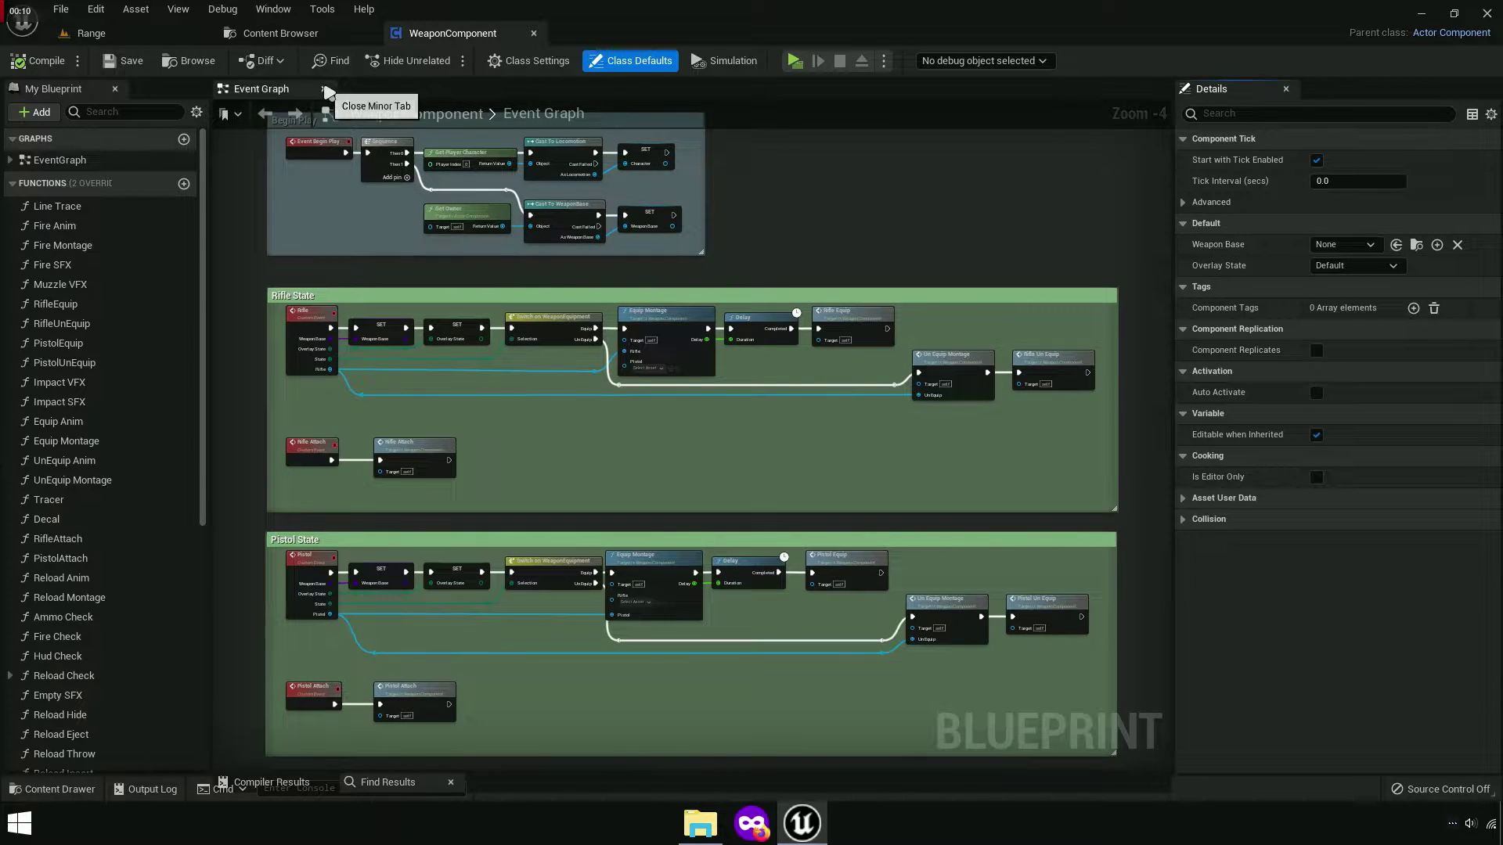
left_click(324, 89)
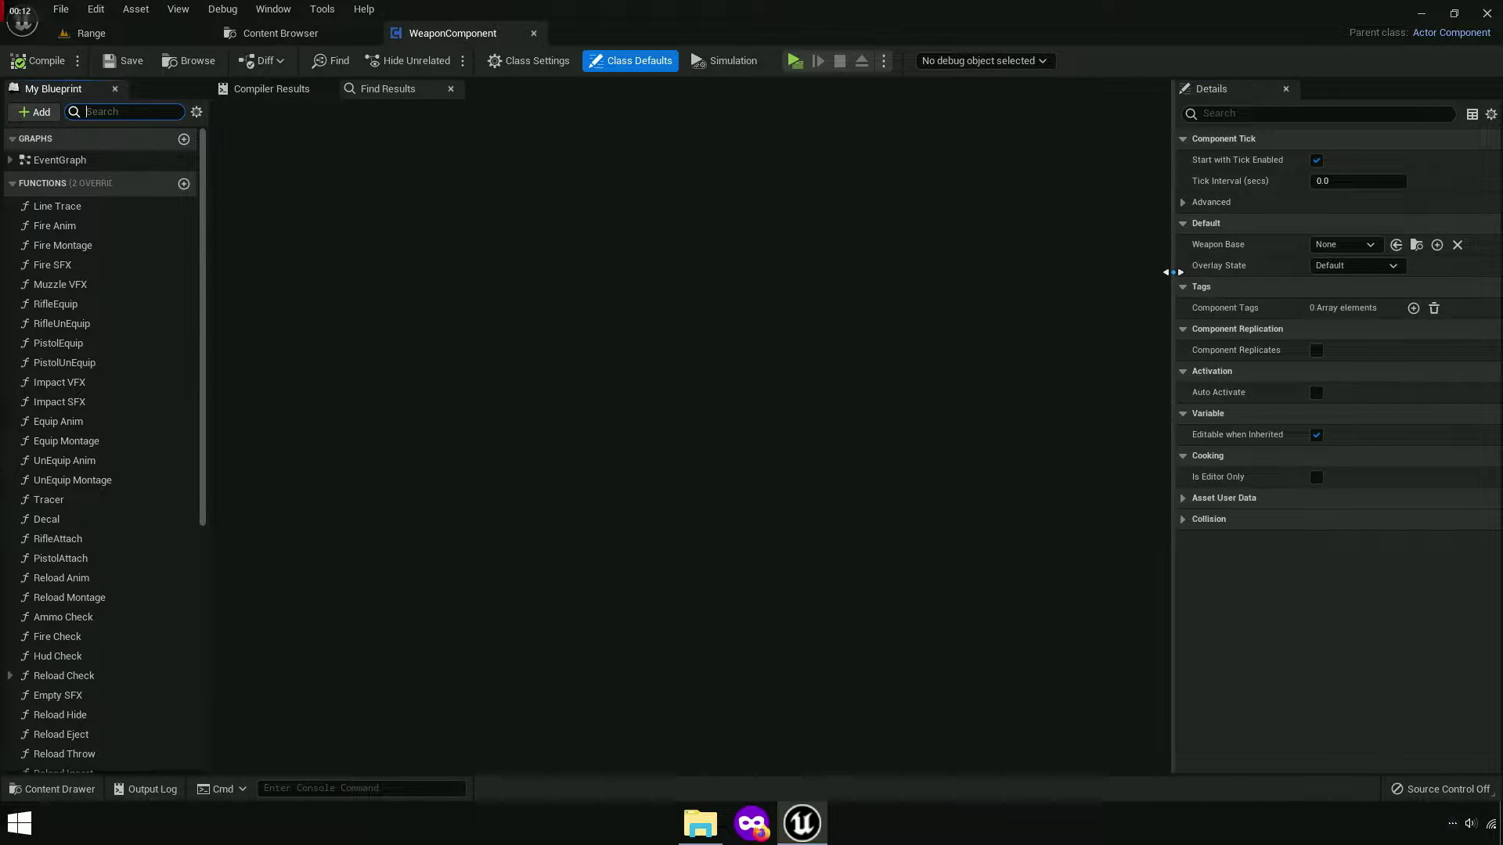
left_click_drag(1172, 272, 1226, 370)
left_click(131, 111)
type("check")
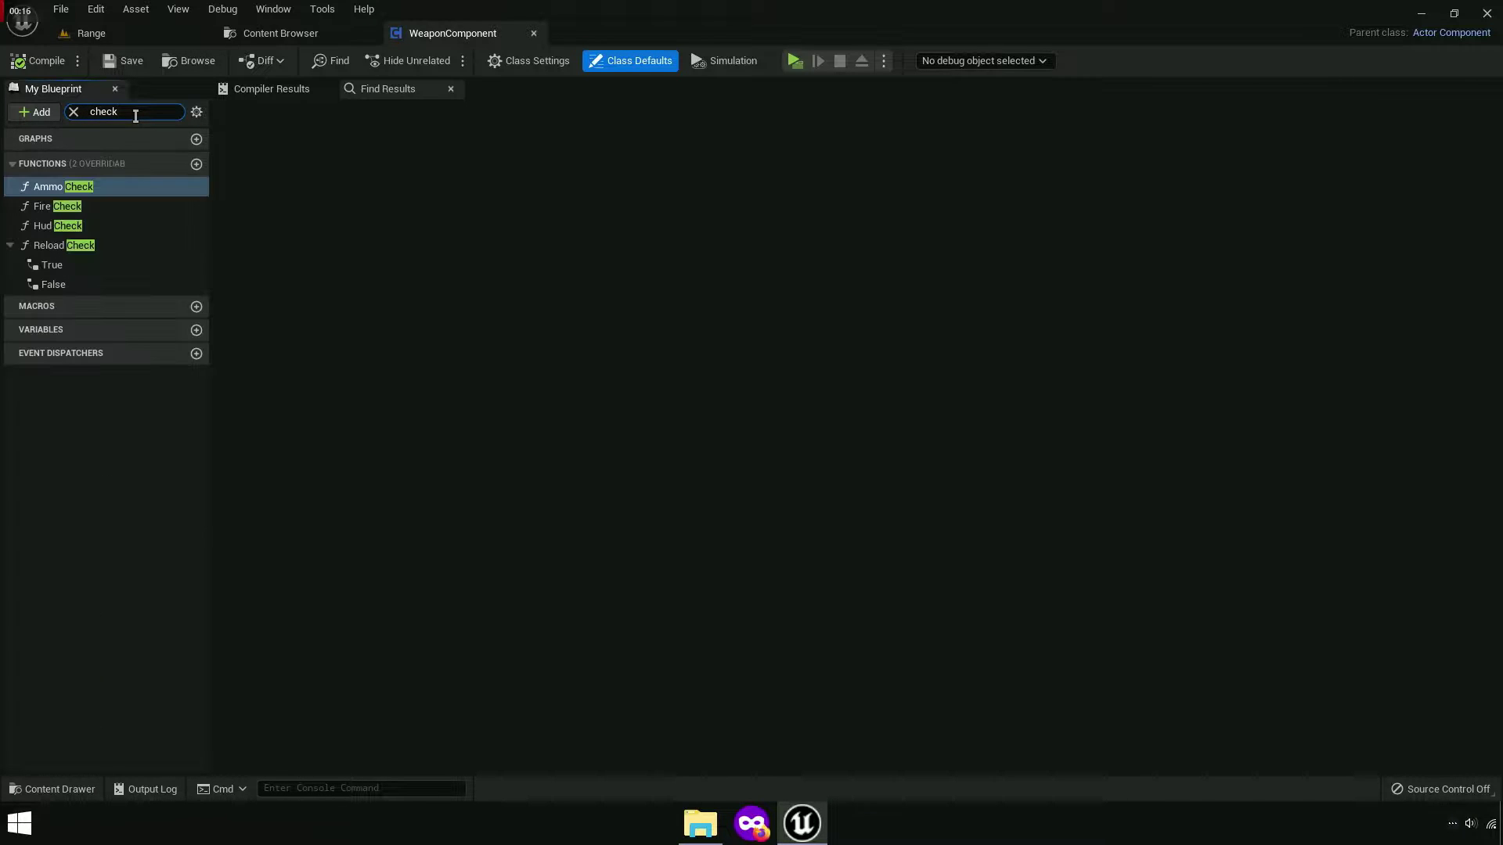
left_click(72, 207)
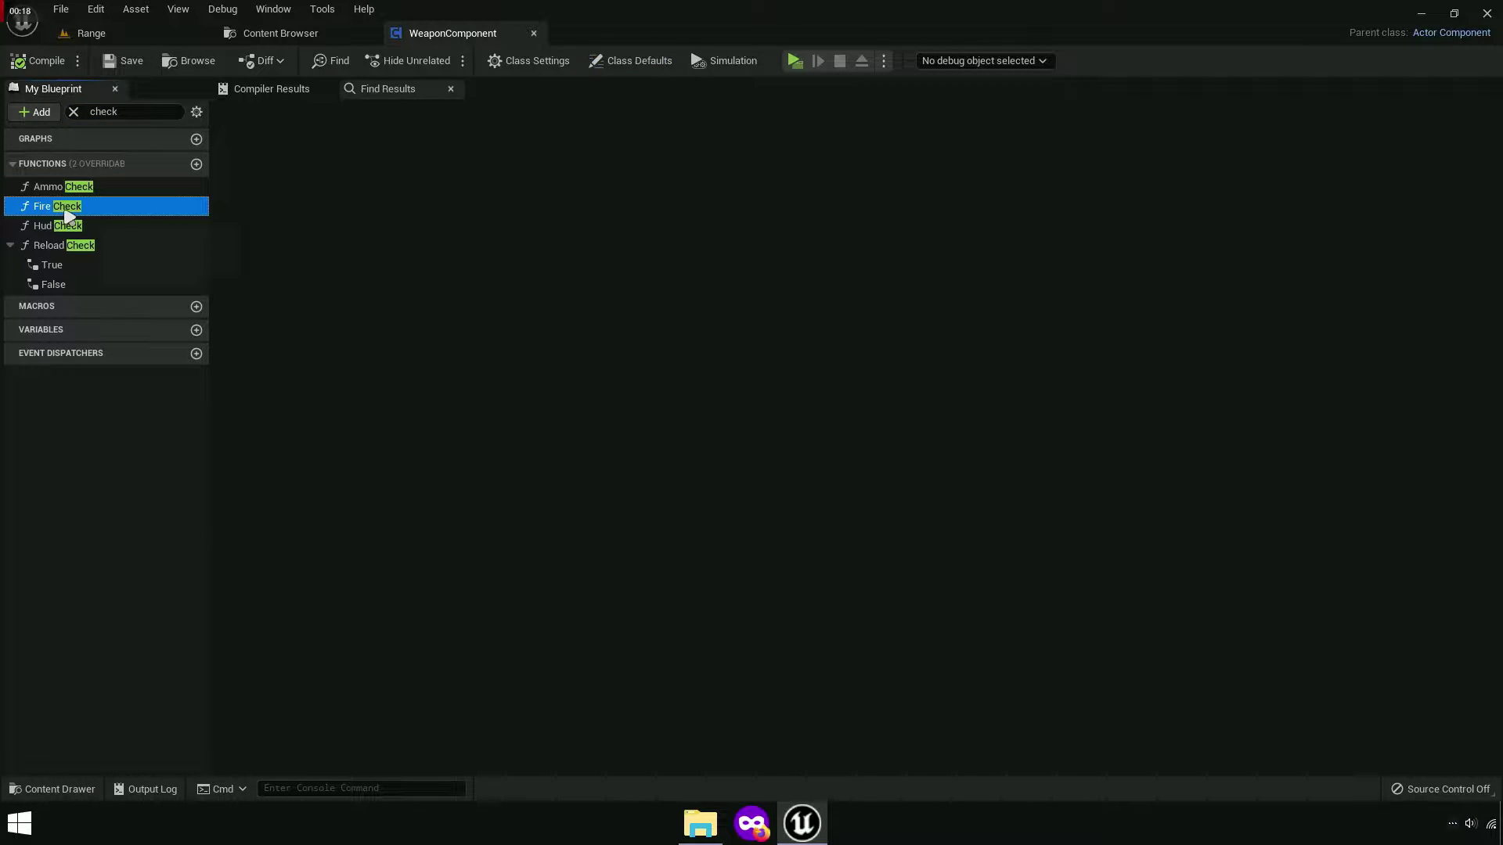
double_click(69, 208)
right_click_drag(984, 413, 1154, 340)
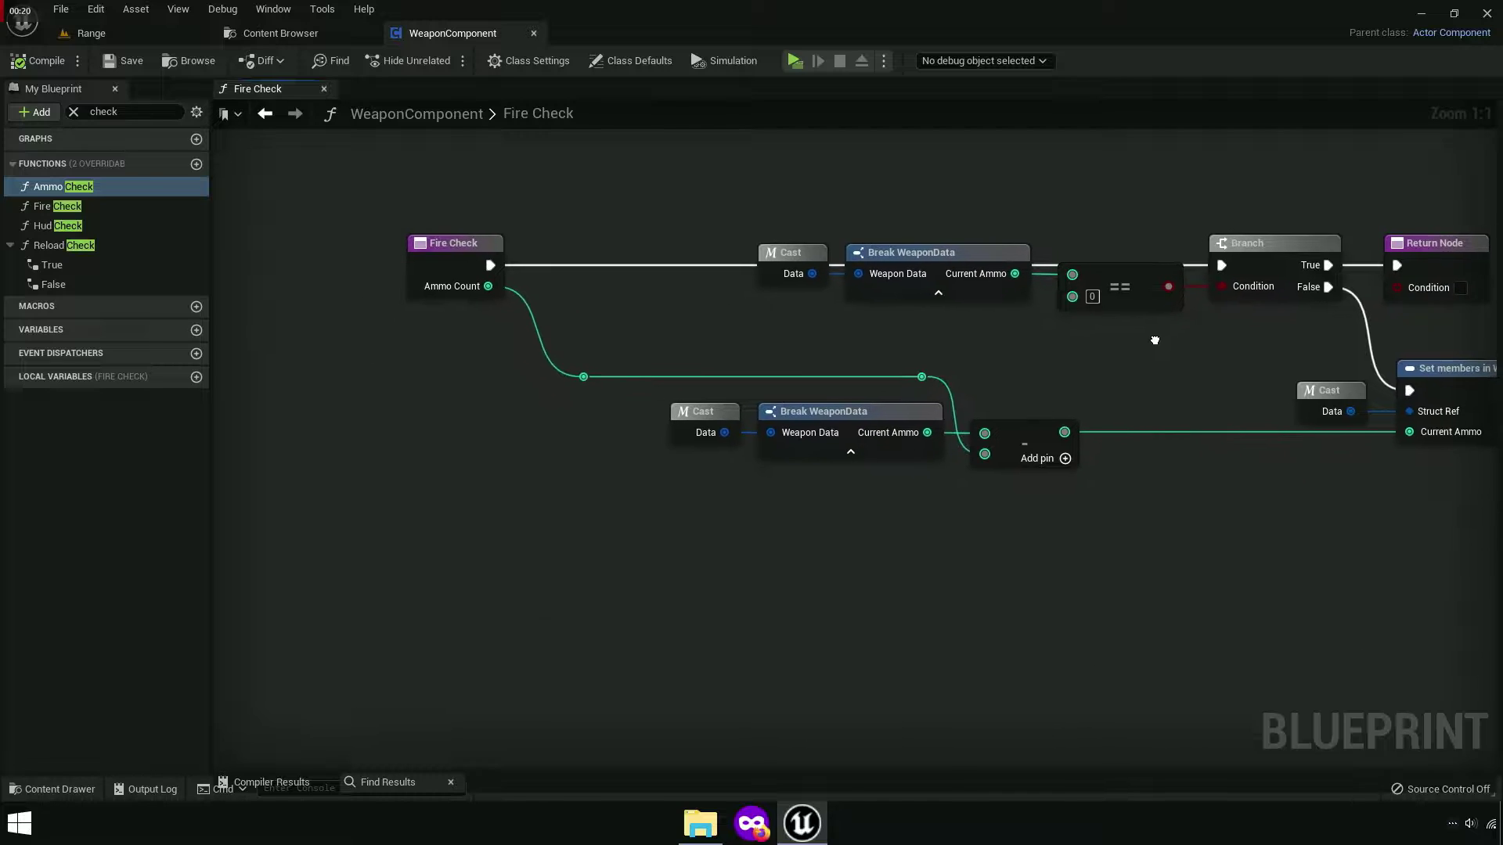
scroll(809, 353, "up", 7)
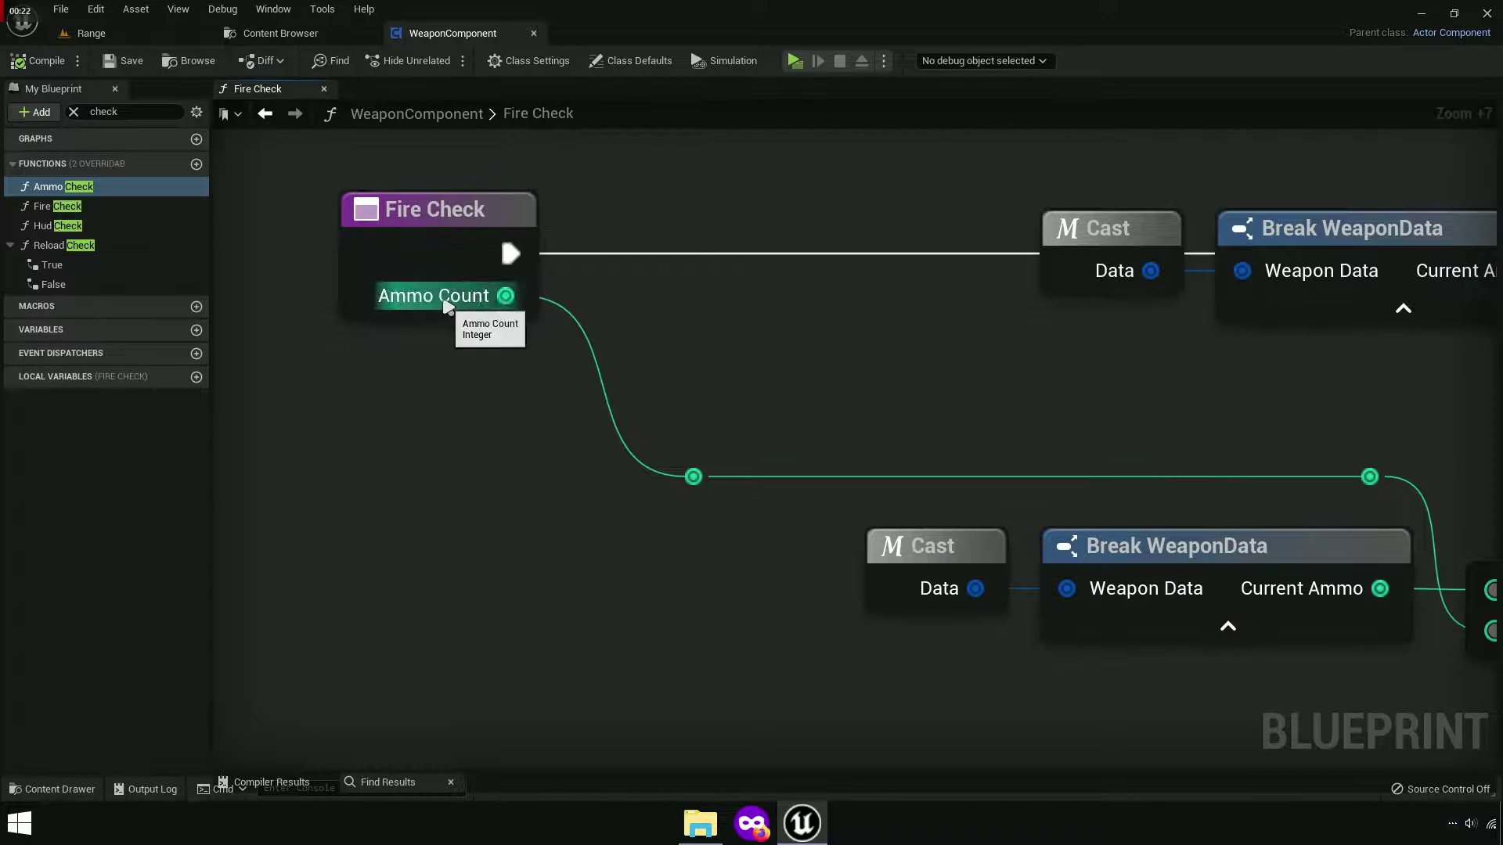
right_click_drag(882, 376, 929, 432)
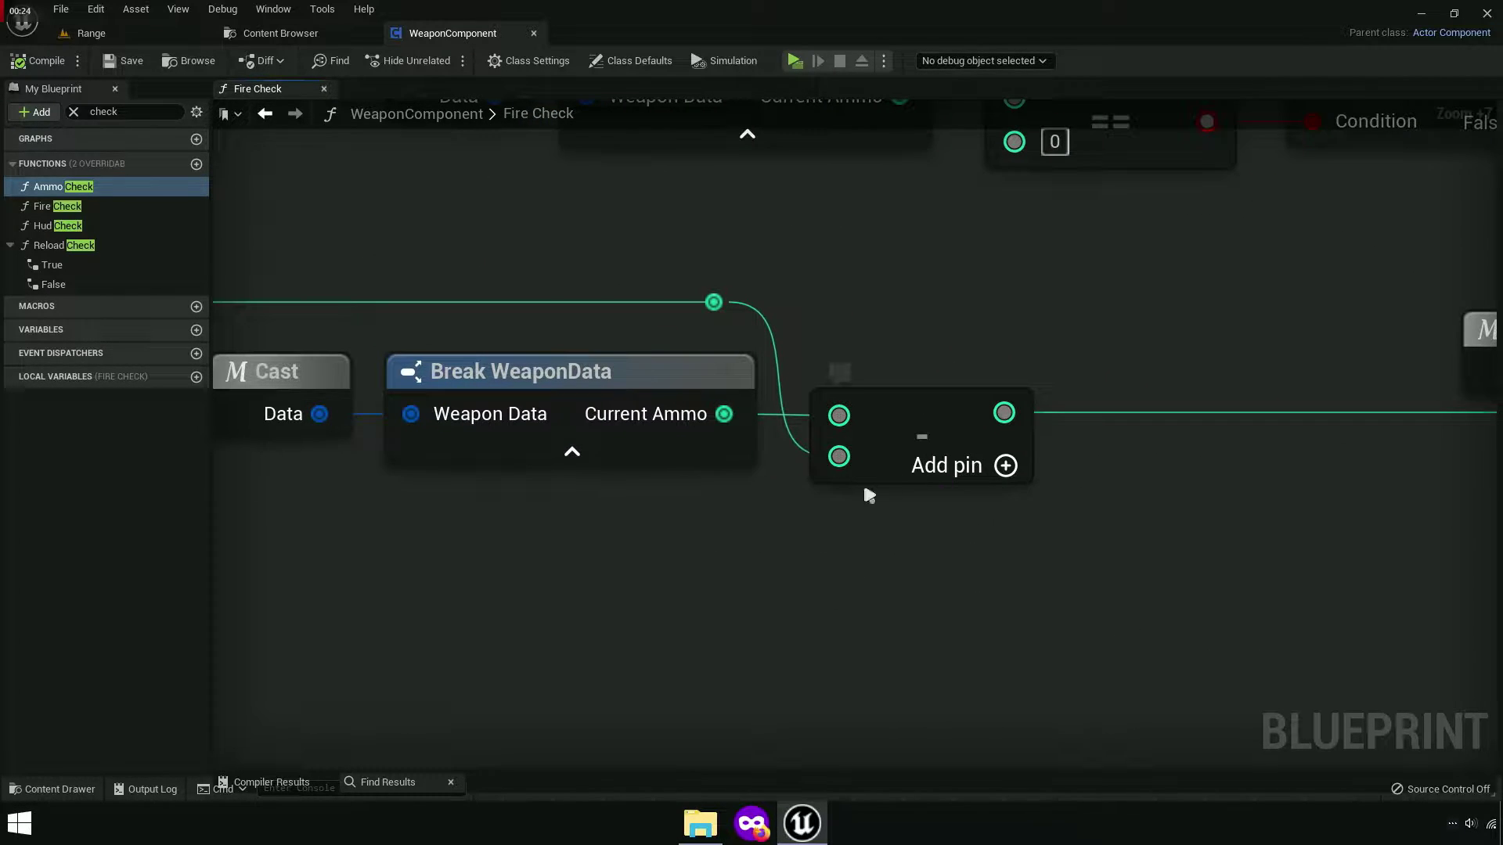
right_click_drag(867, 493, 980, 490)
Break the subtraction's second input link and set that value to 1.
right_click(960, 455)
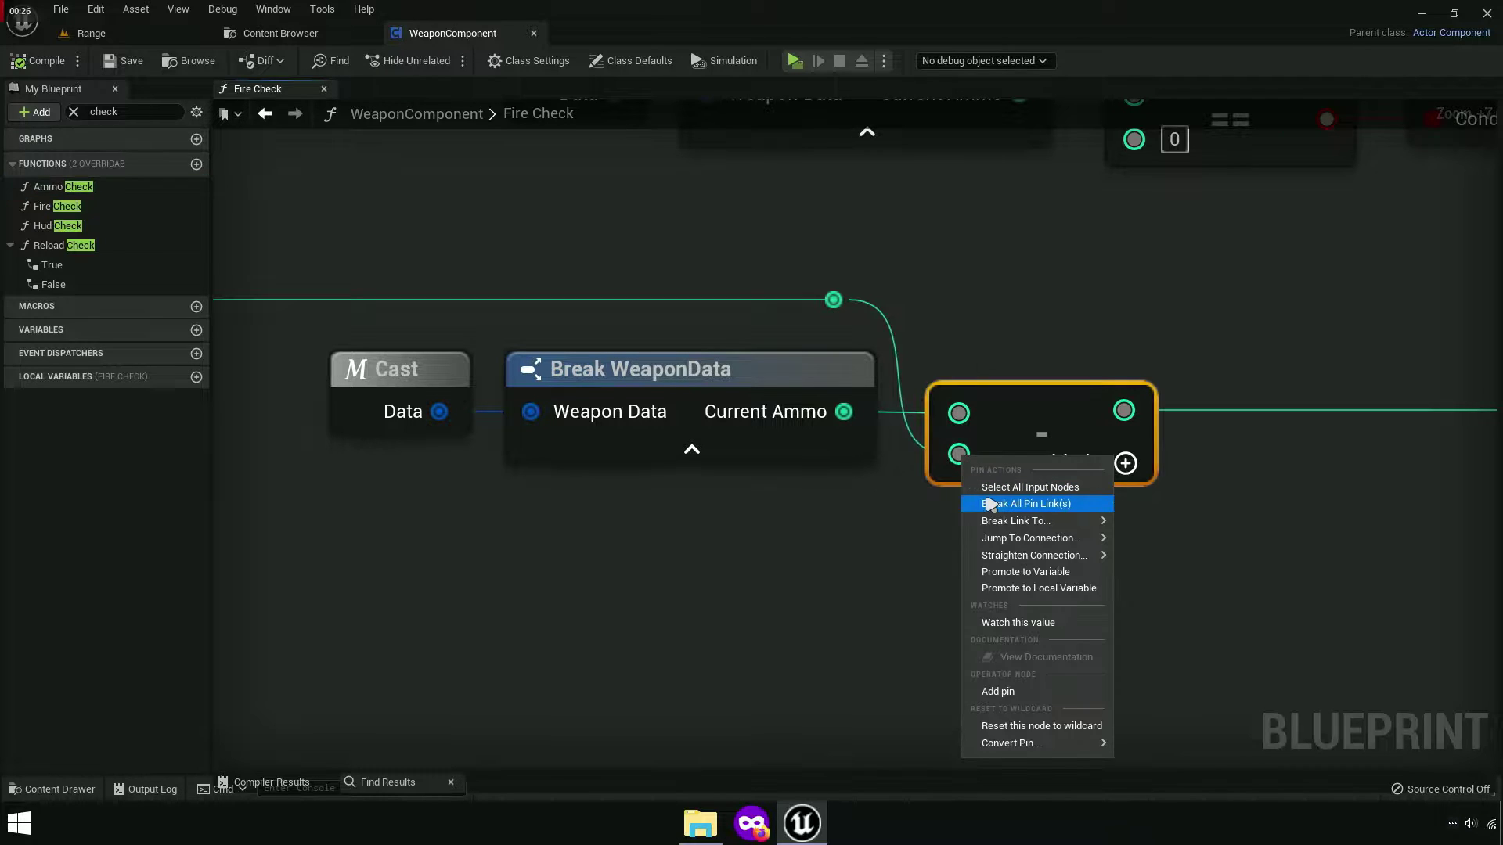
left_click(1018, 505)
mouse_move(1061, 557)
right_mouse_down()
mouse_move(603, 738)
mouse_move(1176, 674)
mouse_move(958, 595)
right_mouse_up()
scroll(665, 705, "down", 4)
scroll(860, 618, "up", 4)
left_click(807, 518)
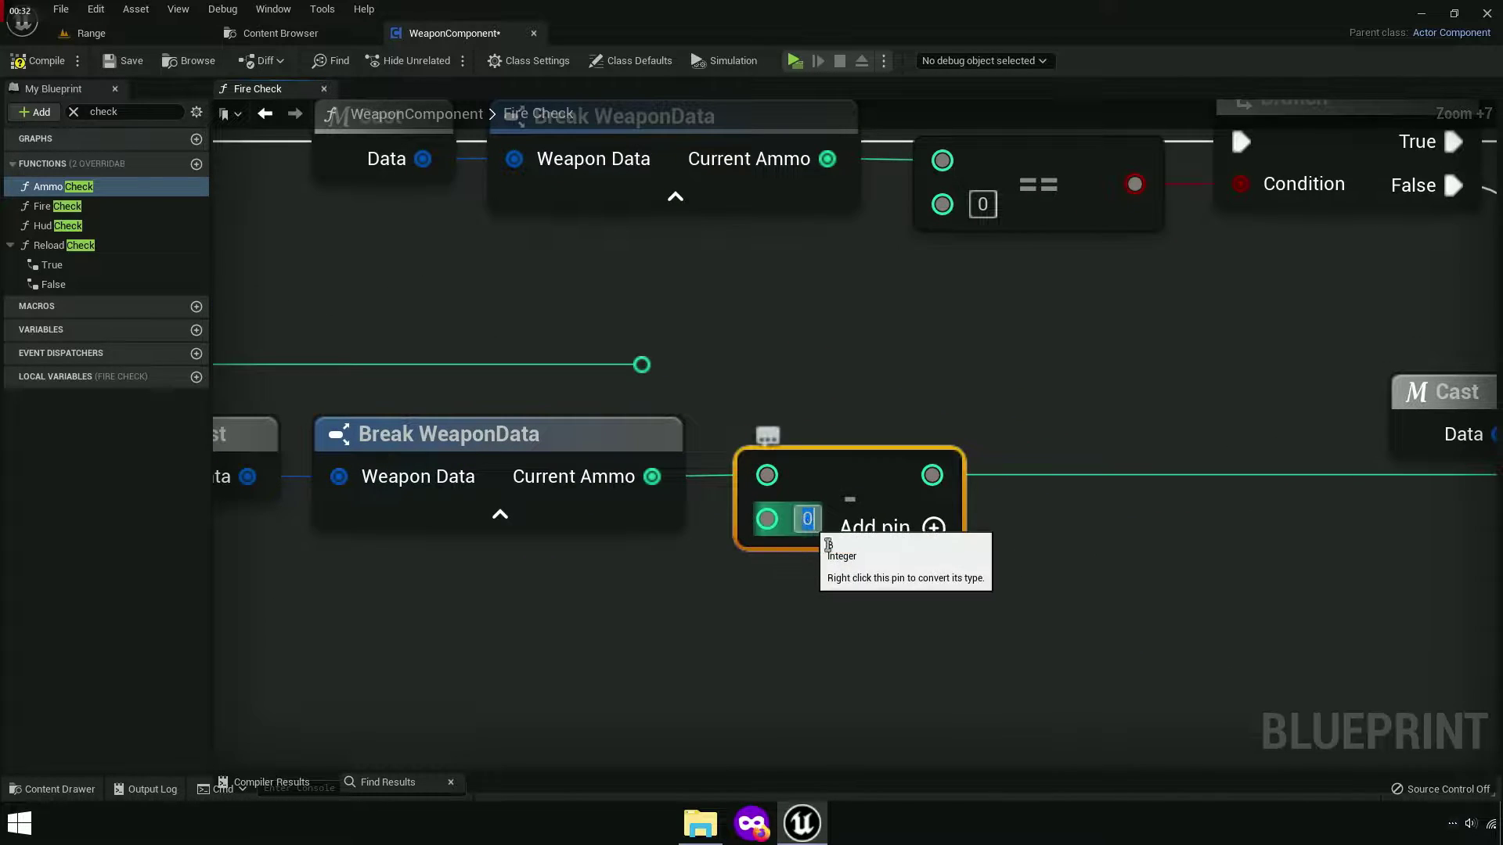
type("1")
left_click(841, 610)
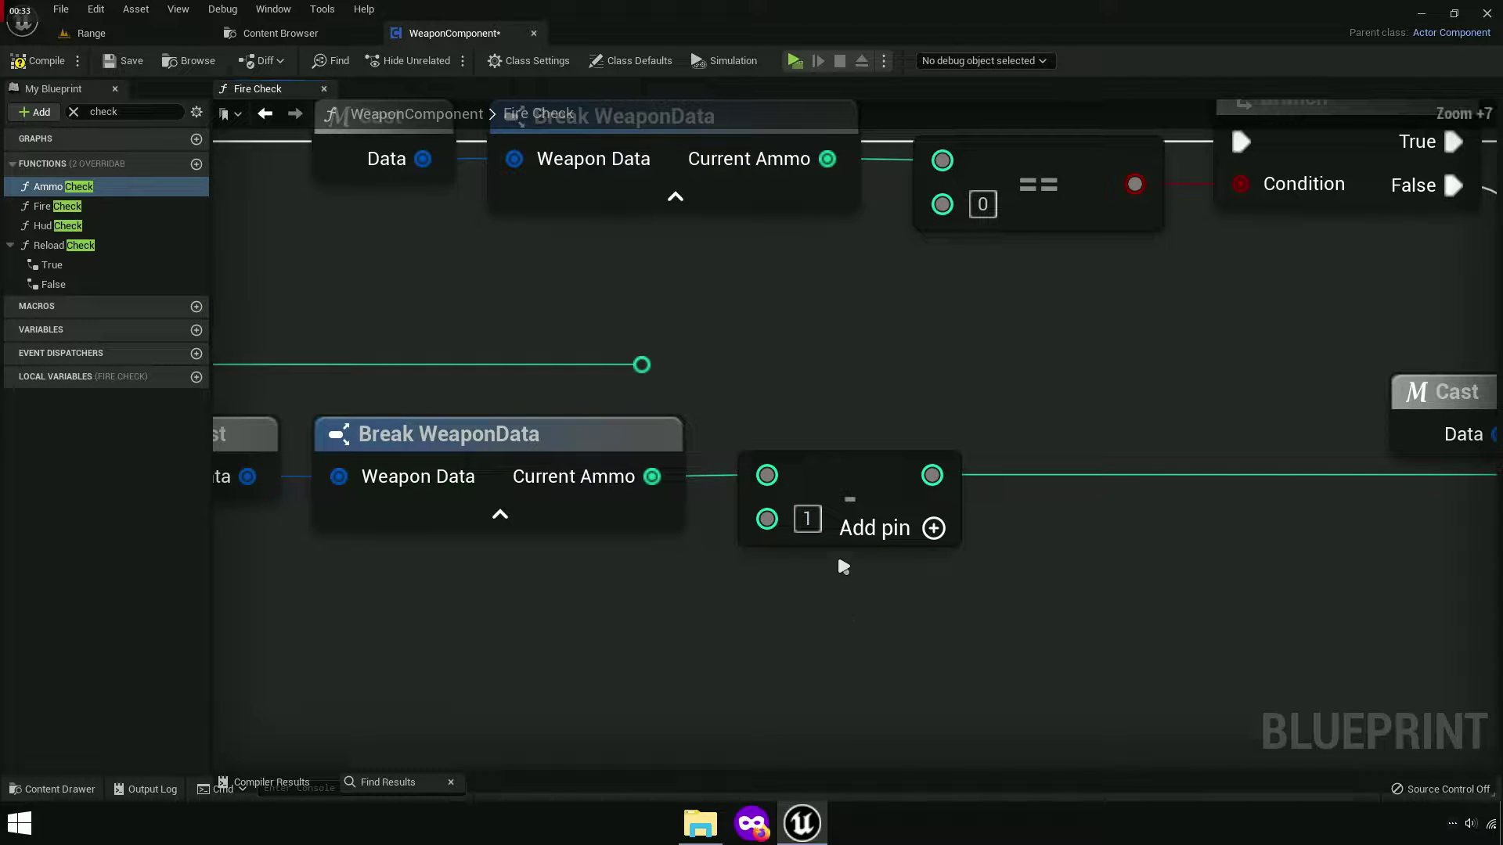
Wrap the subtraction node in a comment titled 'TEST'.
left_click(852, 457)
type("cTEST")
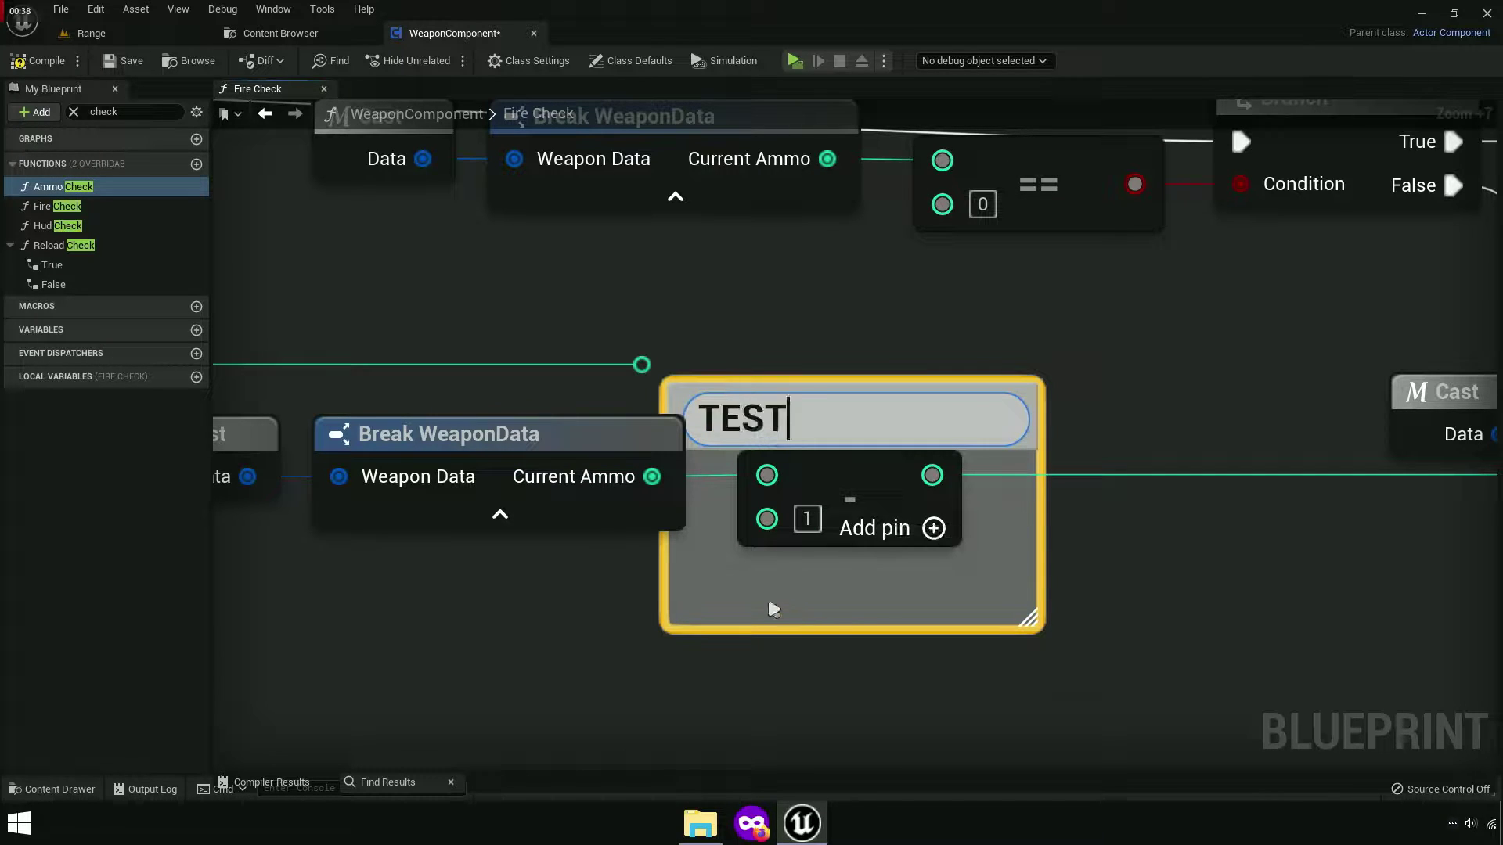
left_click(773, 610)
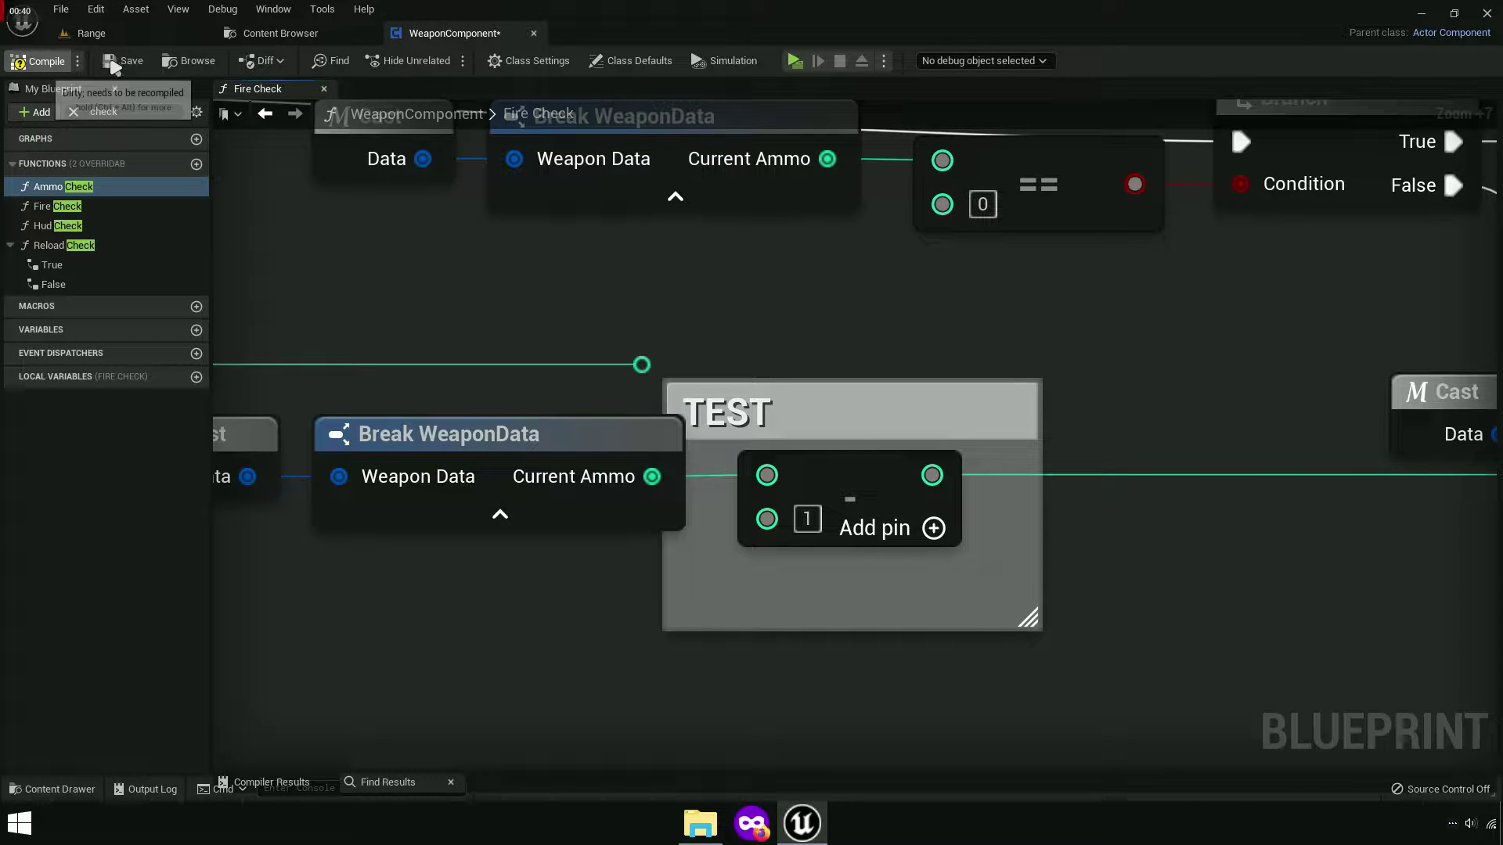
Browse the Content Browser to the Blueprint > Weapon folder.
left_click(258, 35)
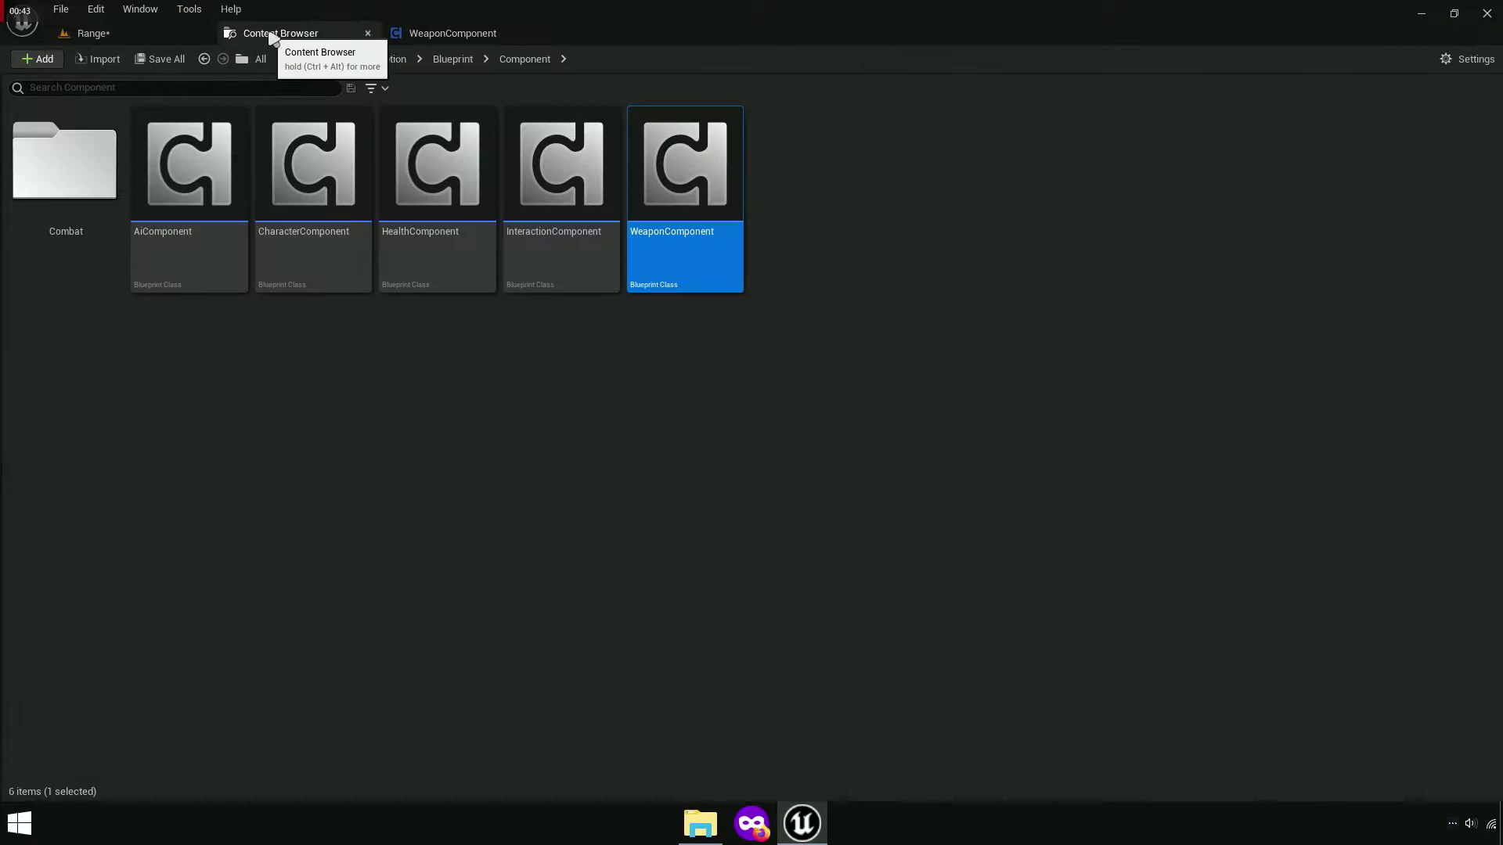
left_click(452, 60)
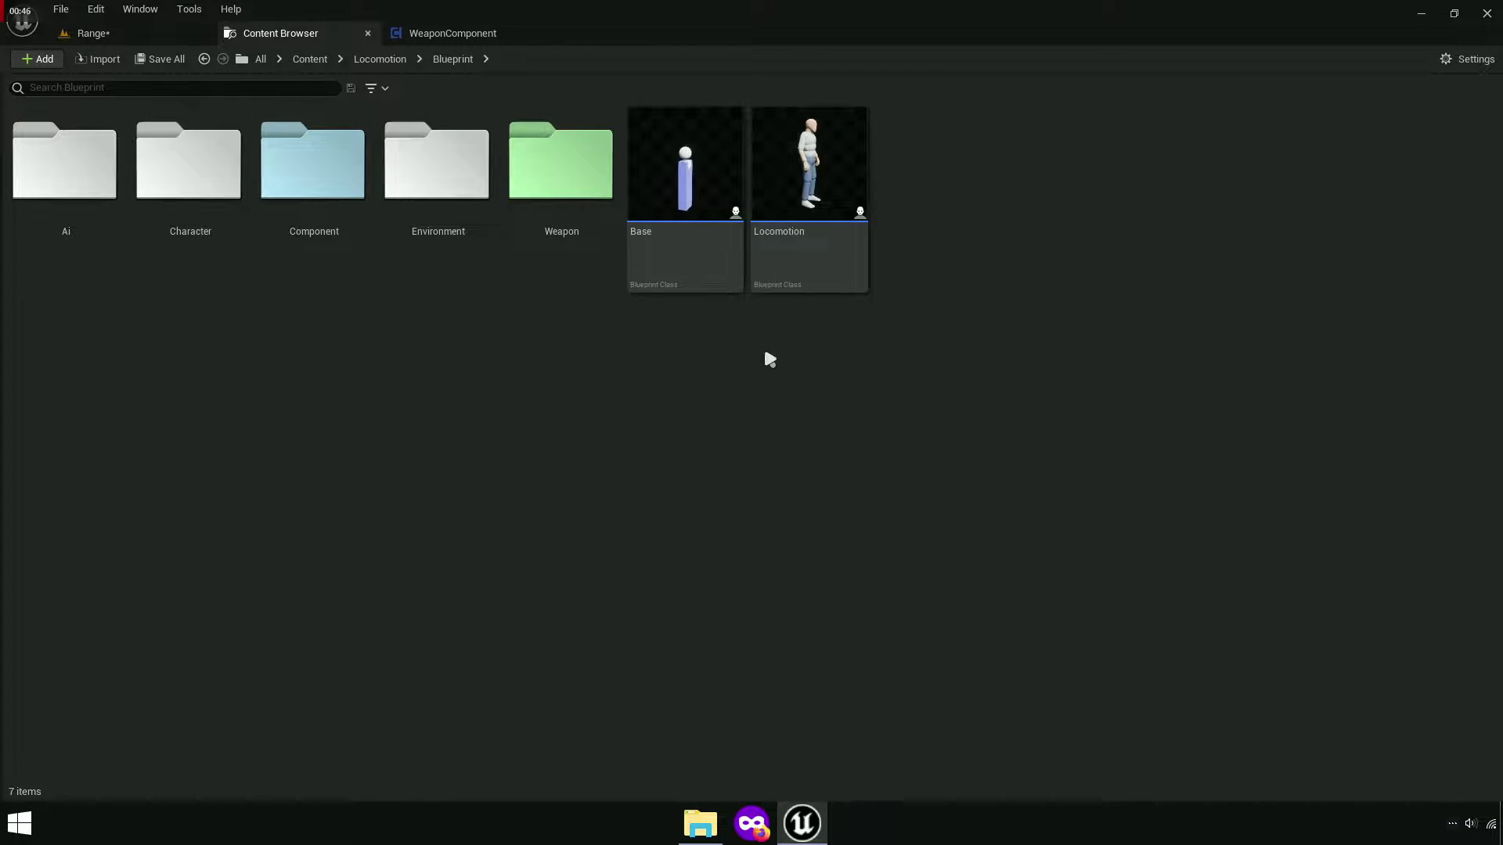
left_click(570, 255)
double_click(594, 254)
Open the Rifle blueprint's Construction Script graph.
right_click(712, 258)
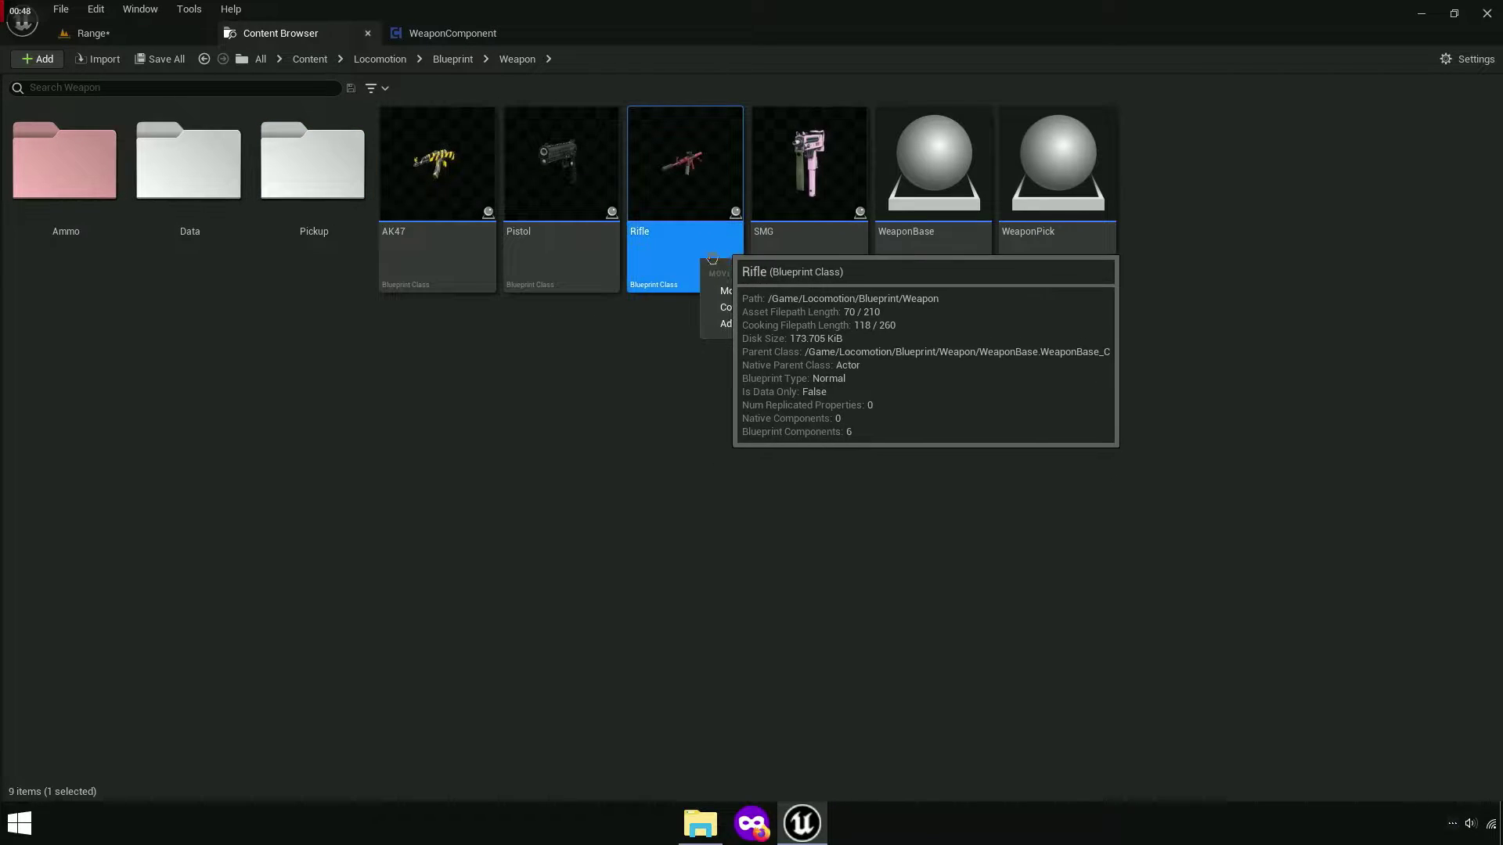
key("Return")
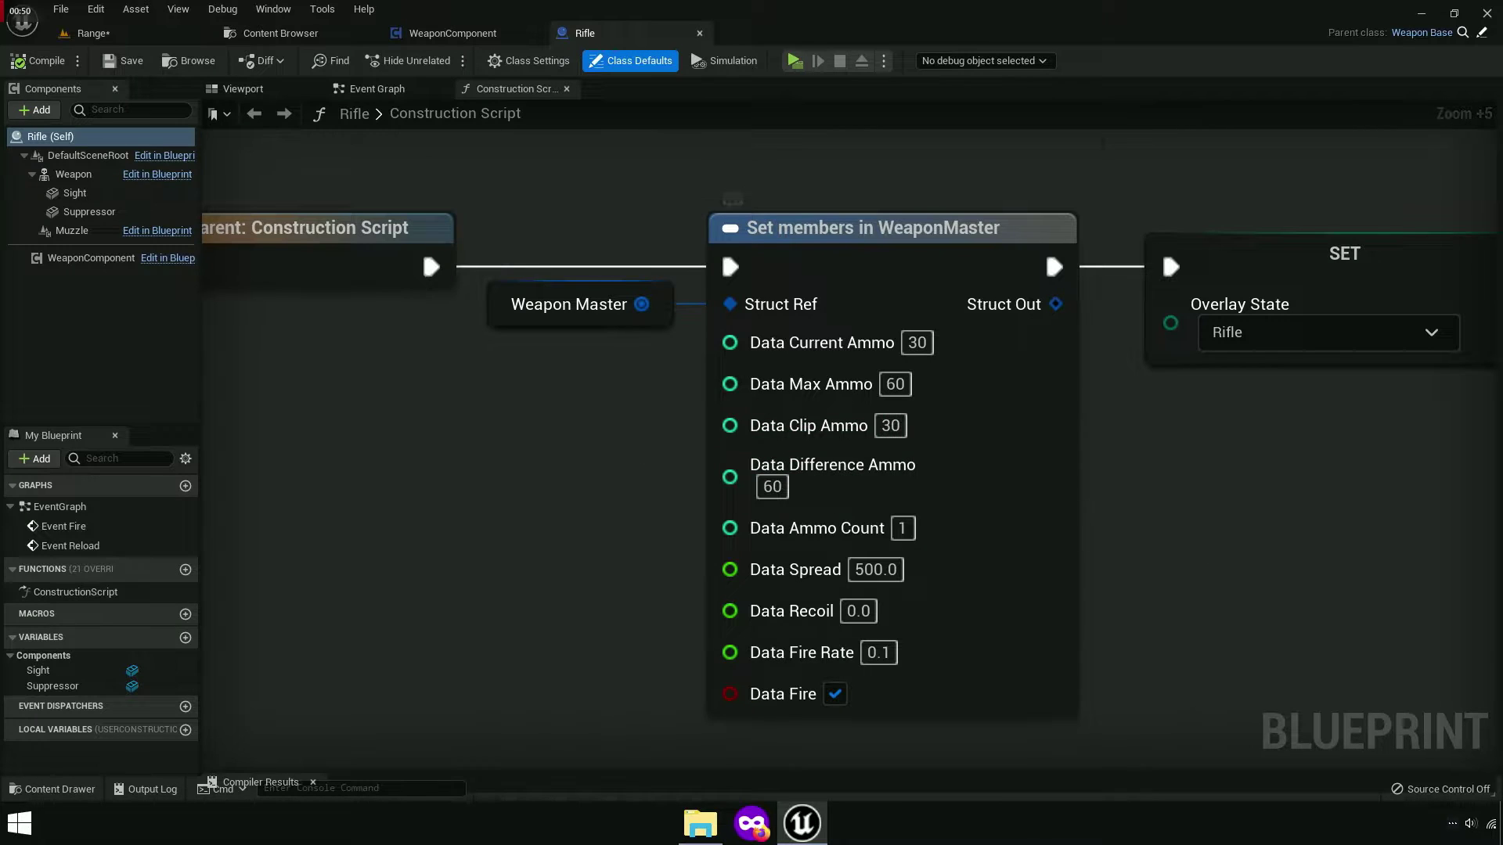
left_click(313, 88)
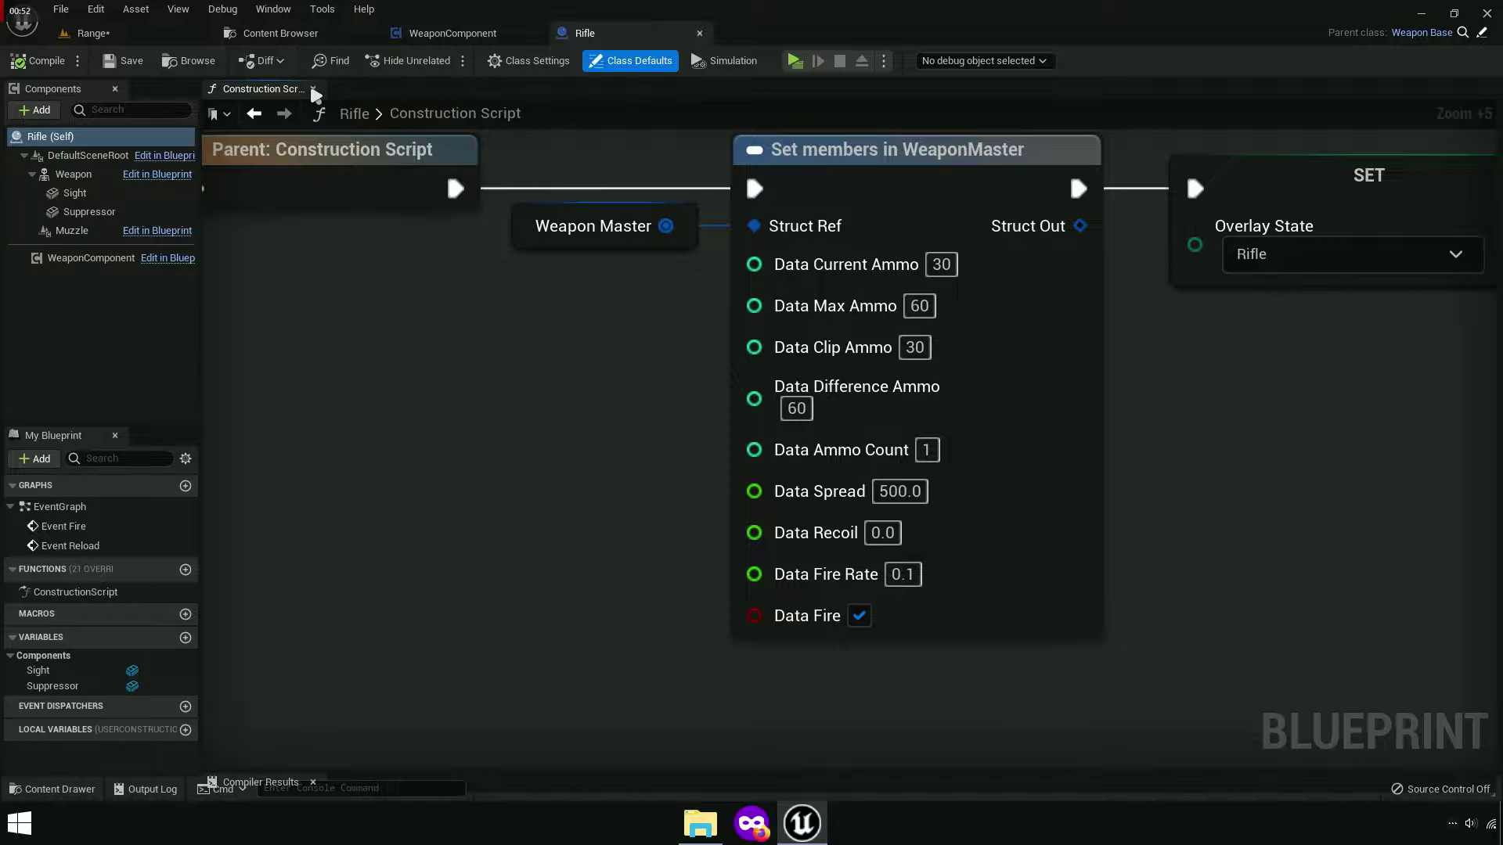
double_click(75, 591)
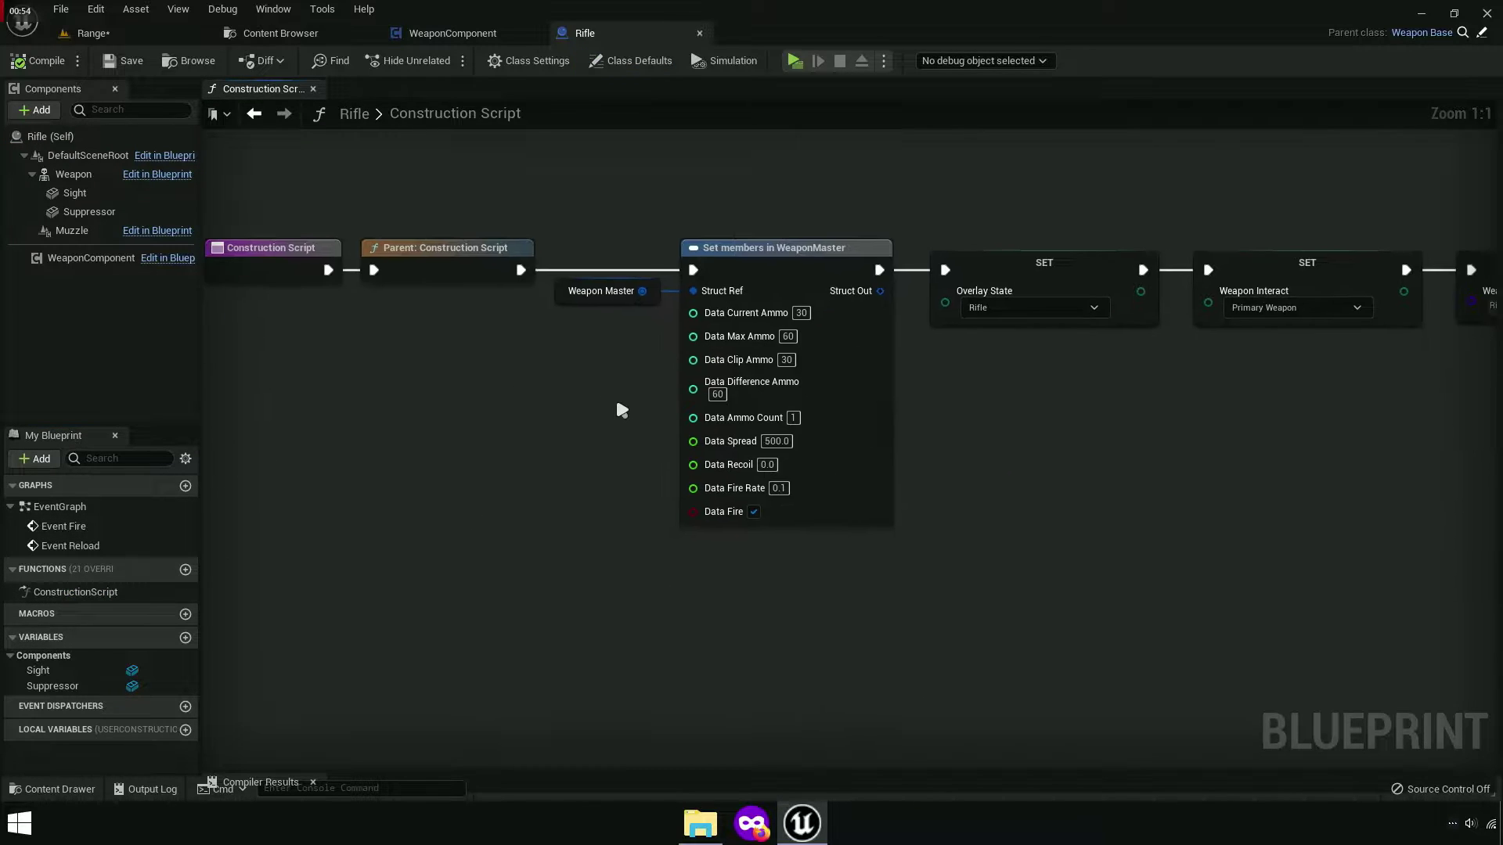
scroll(618, 406, "up", 7)
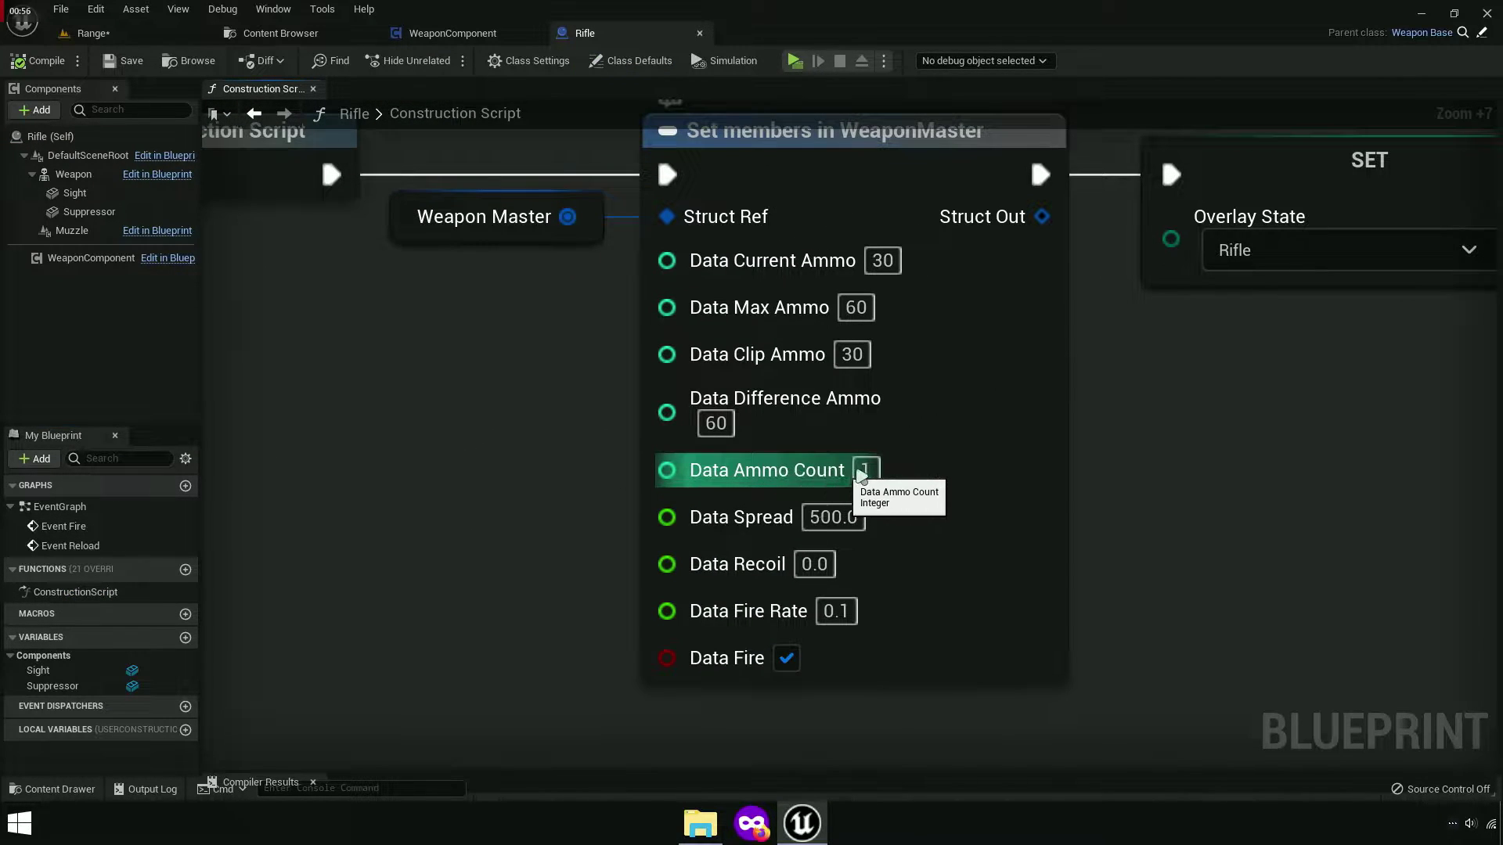
Set Data Ammo Count to 0, compile the Rifle, and launch a standalone play test.
left_click(863, 471)
type("0")
key("Return")
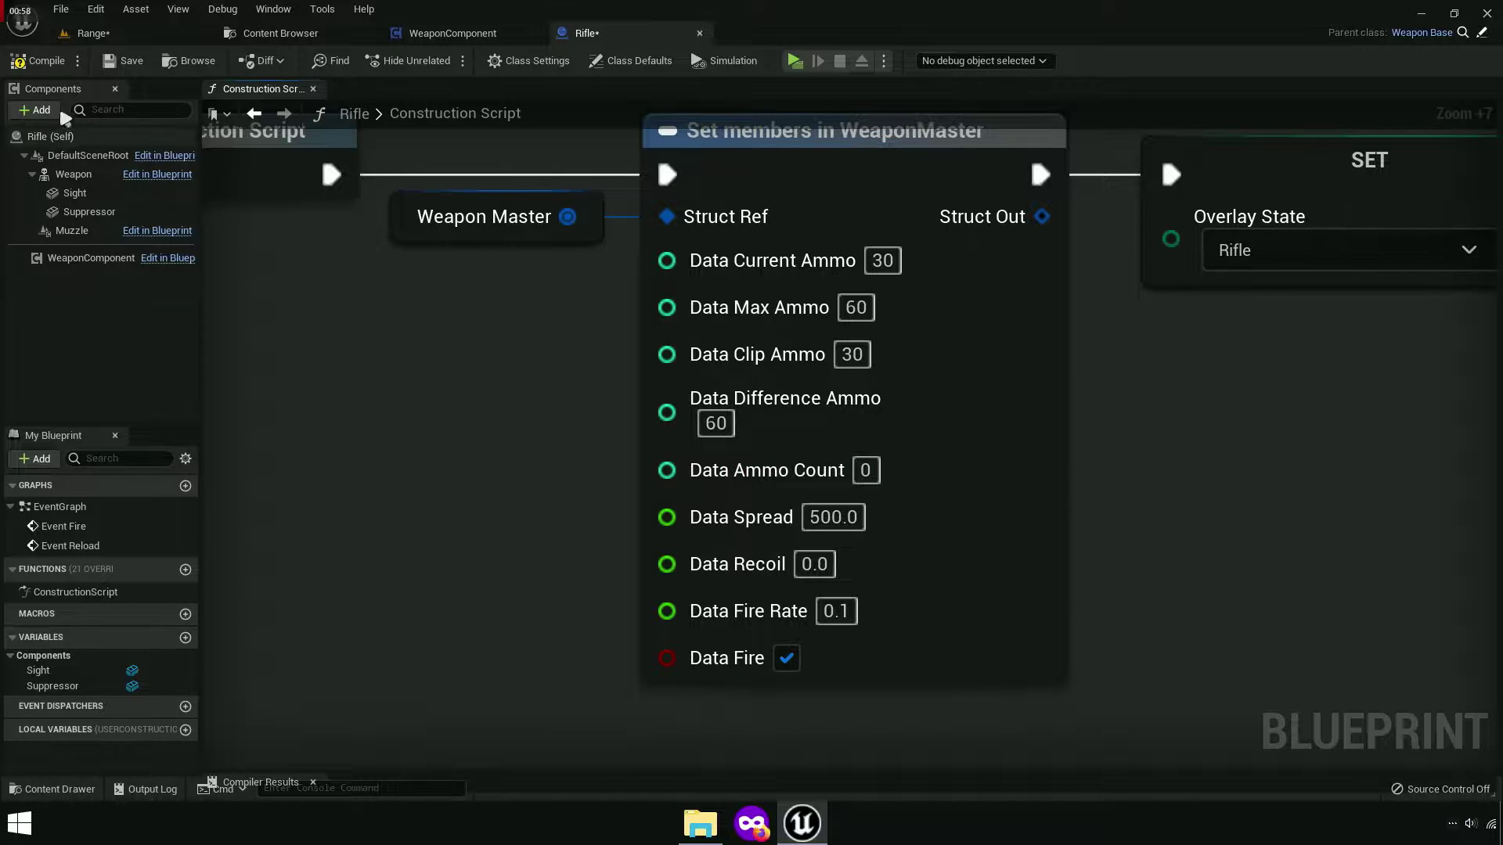
left_click(37, 60)
left_click(796, 61)
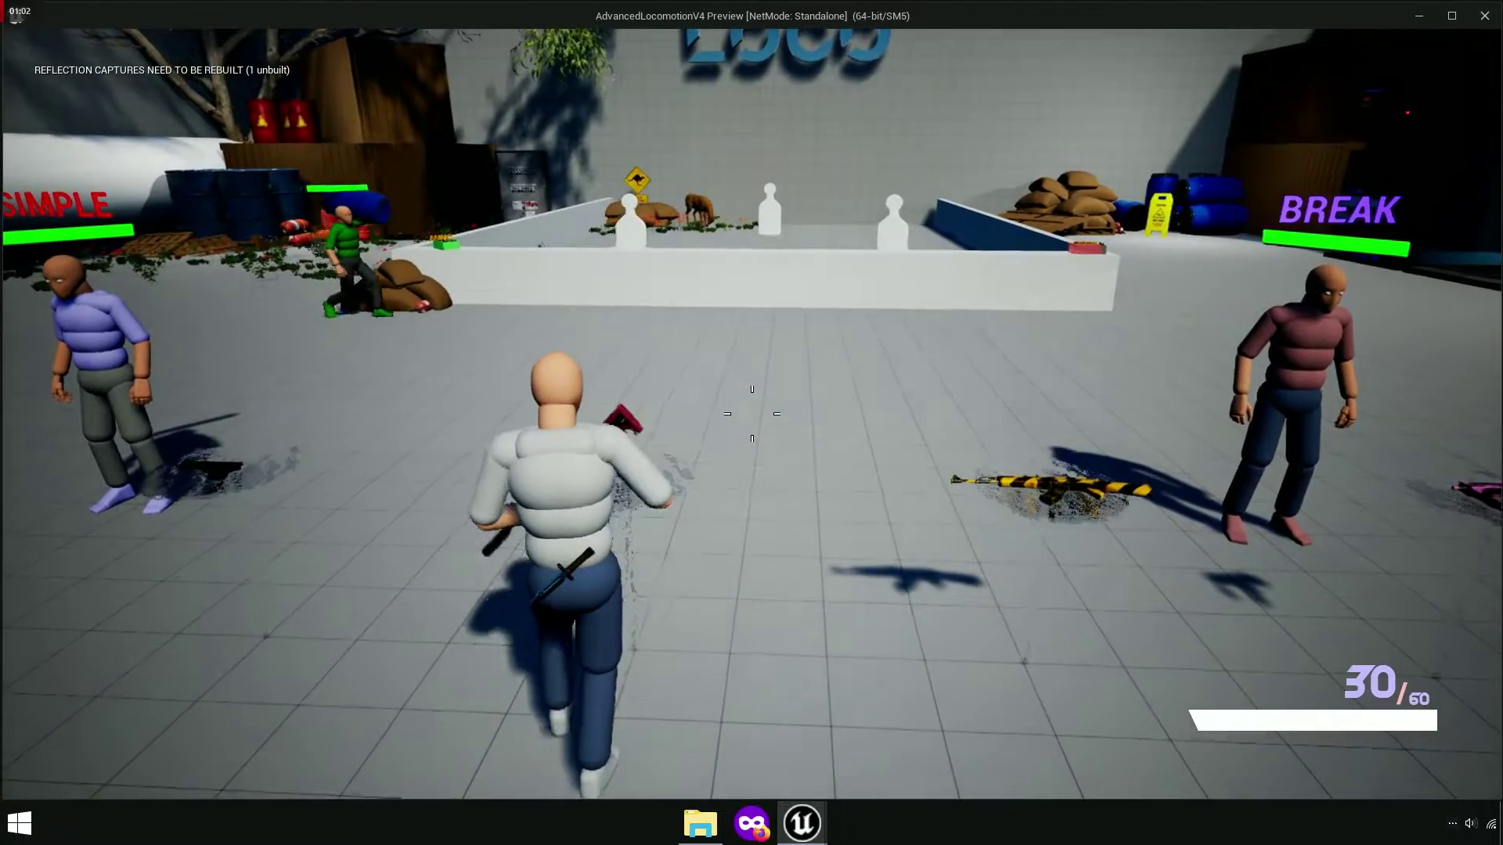
Pick up the rifle, fire several shots, reload with R, then stop the preview with Esc.
left_click(751, 413)
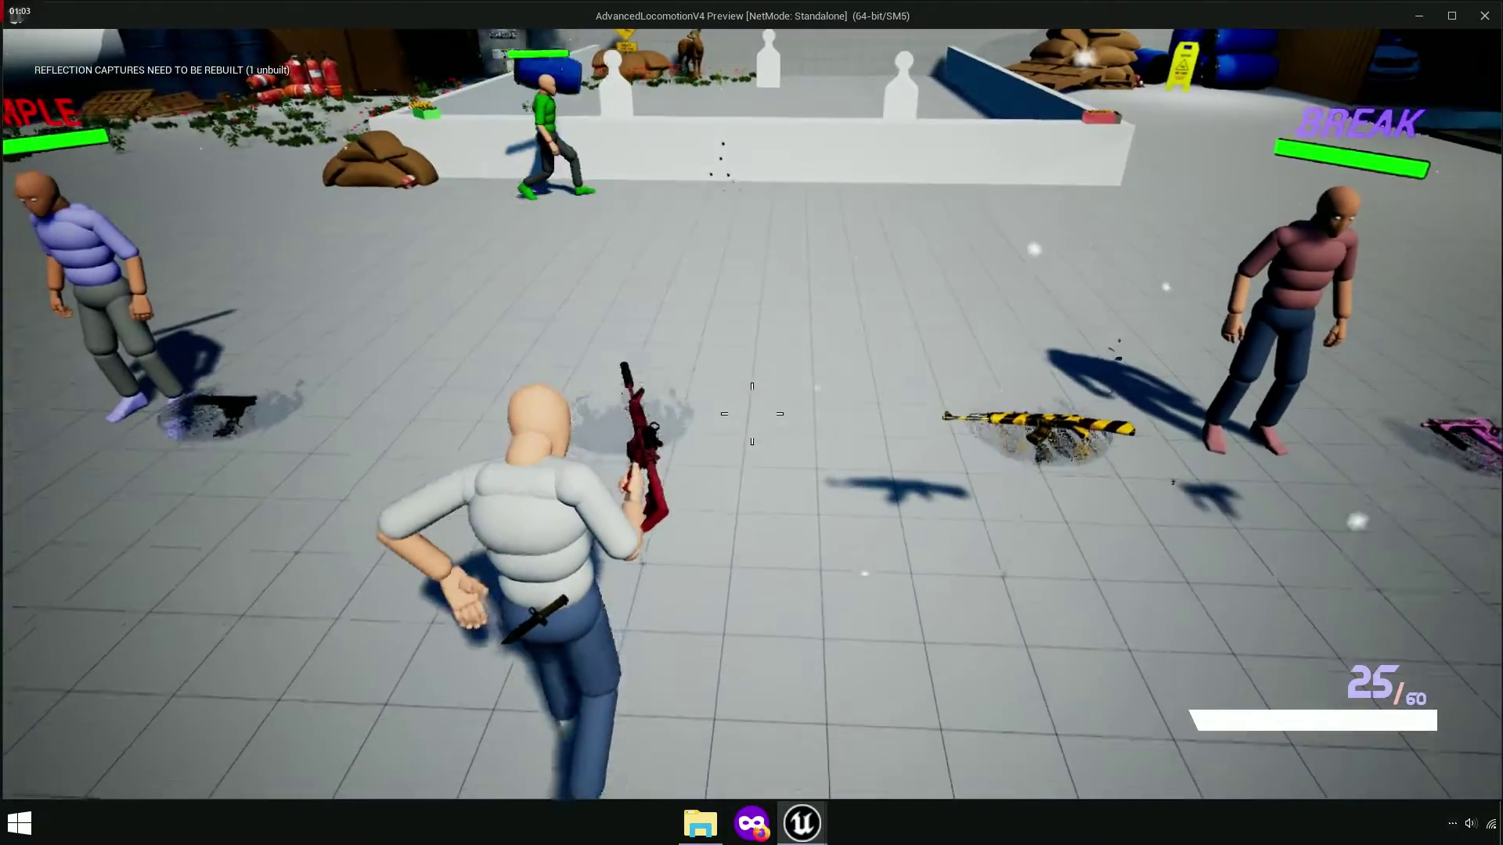
key("r")
left_click(751, 413)
left_click(751, 413)
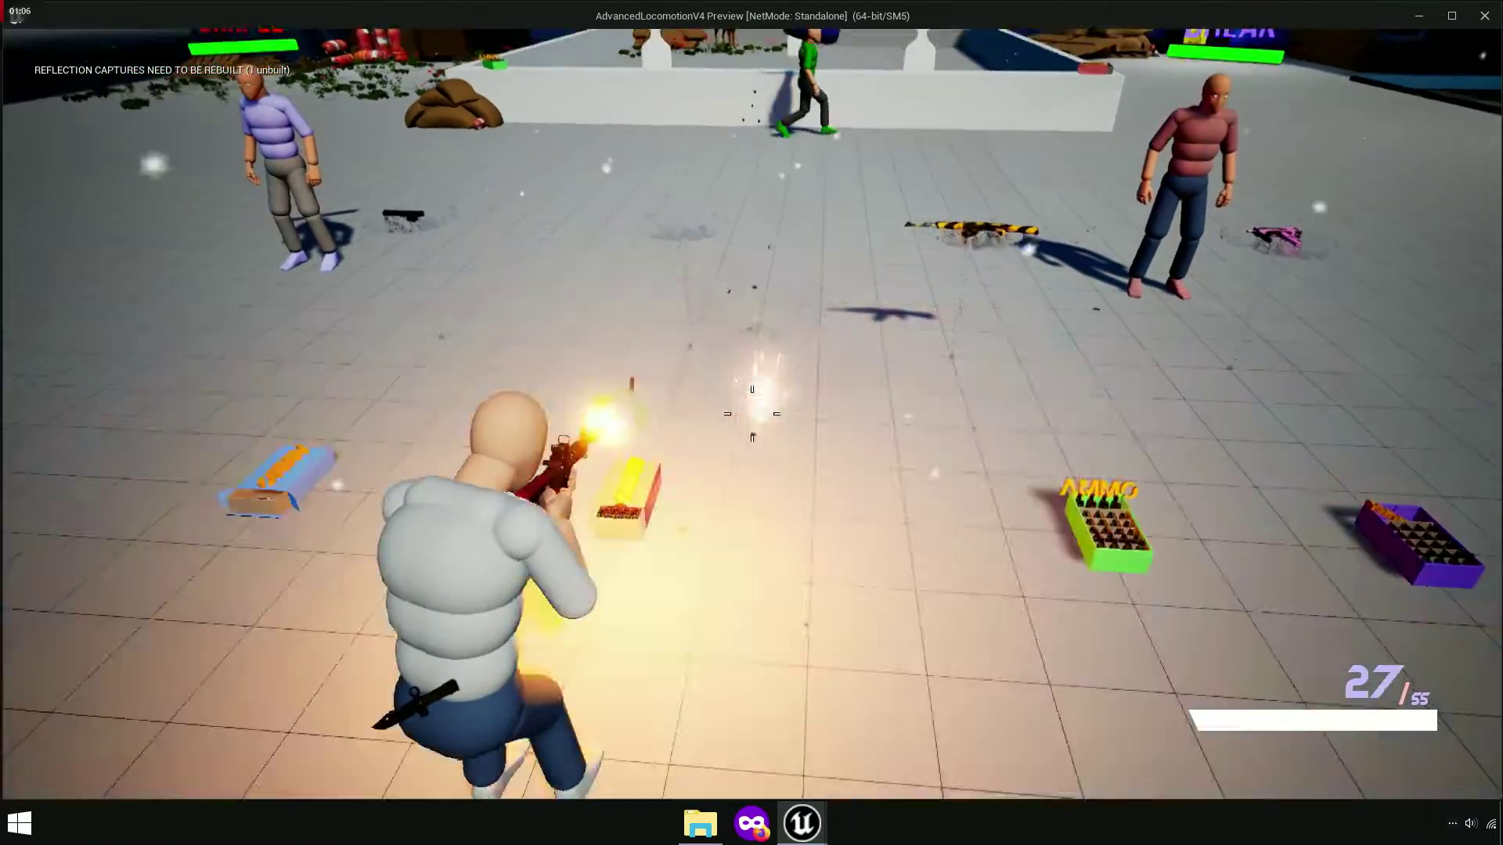
key("r")
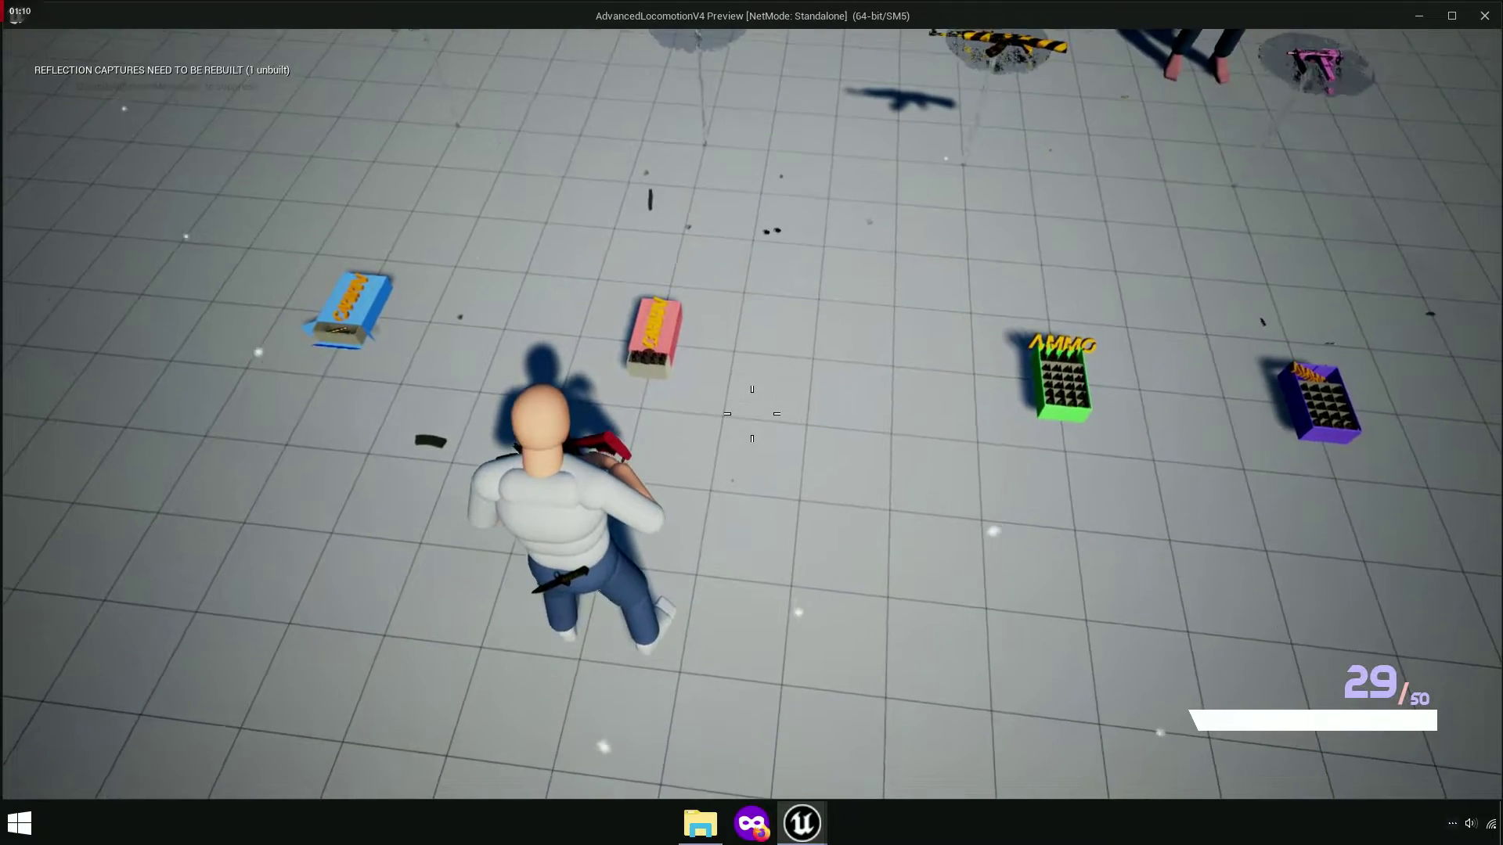
key("Escape")
right_click_drag(554, 470, 592, 508)
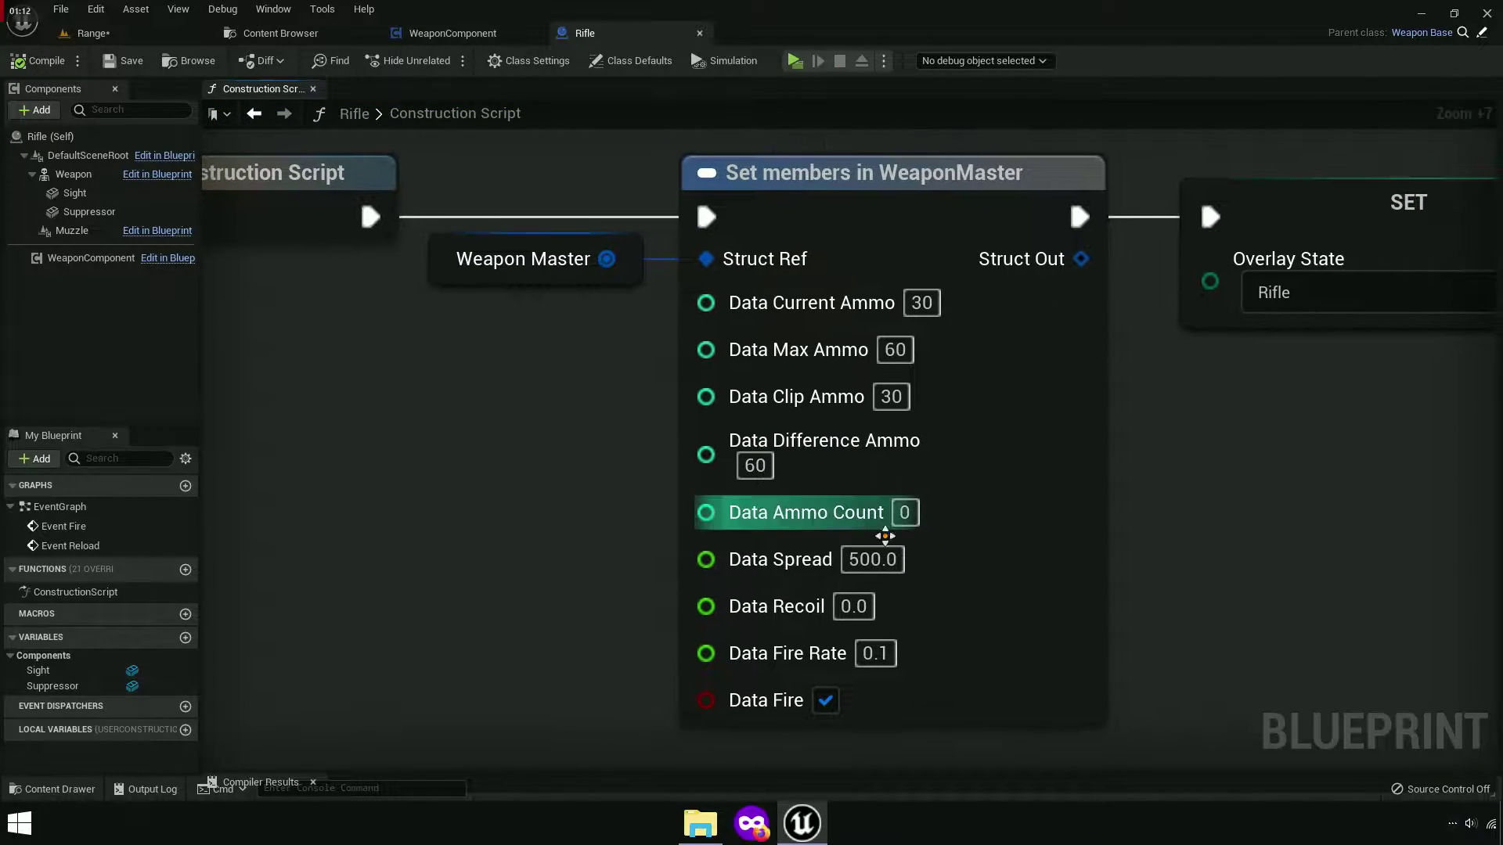
Back in WeaponComponent, open the Reload Check function graph.
left_click(453, 33)
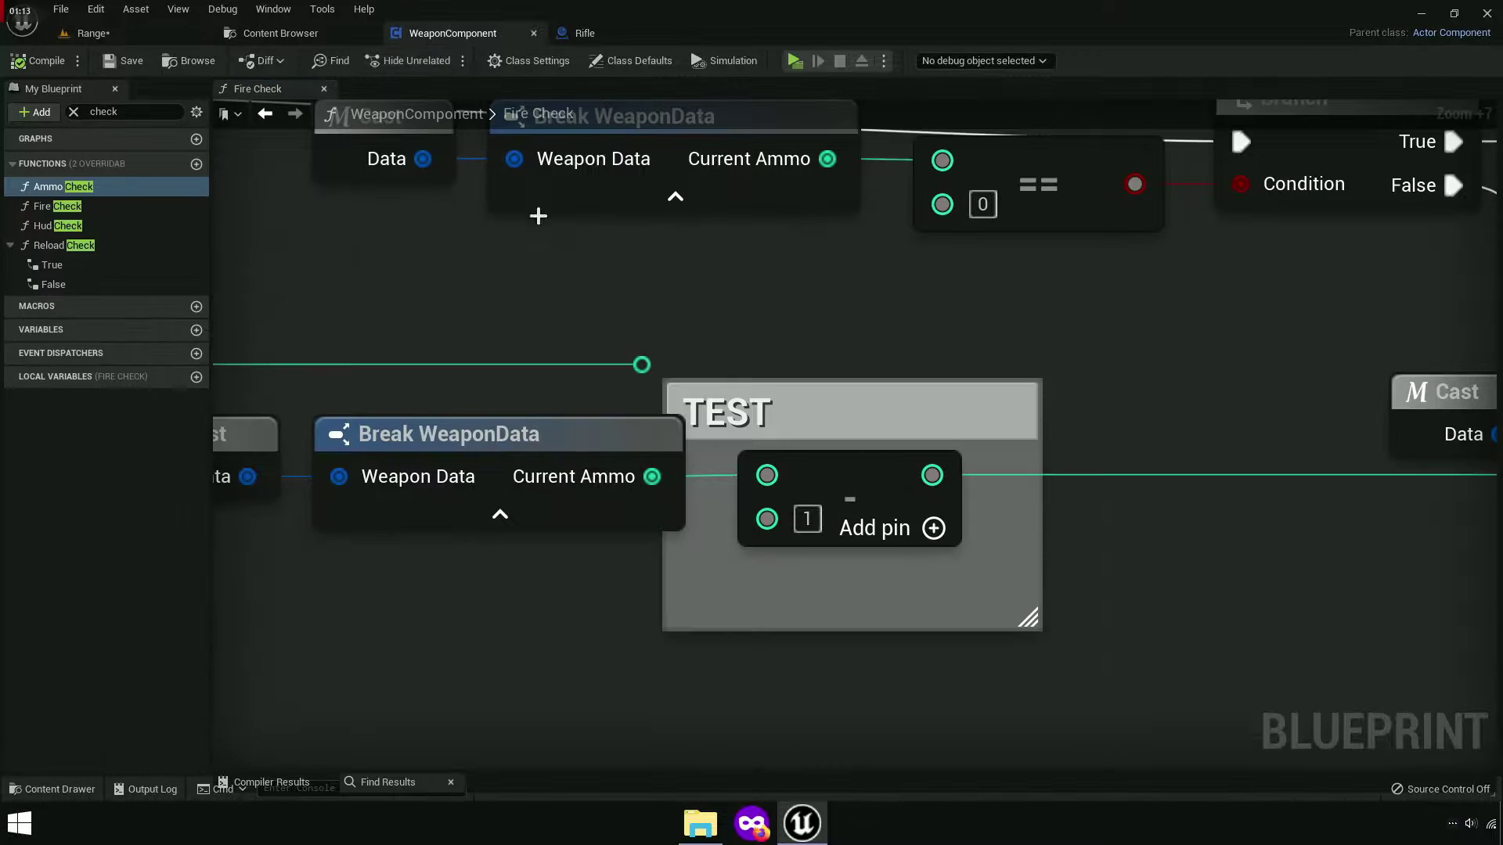
mouse_move(658, 597)
right_mouse_down()
mouse_move(1156, 620)
mouse_move(798, 692)
mouse_move(729, 648)
right_mouse_up()
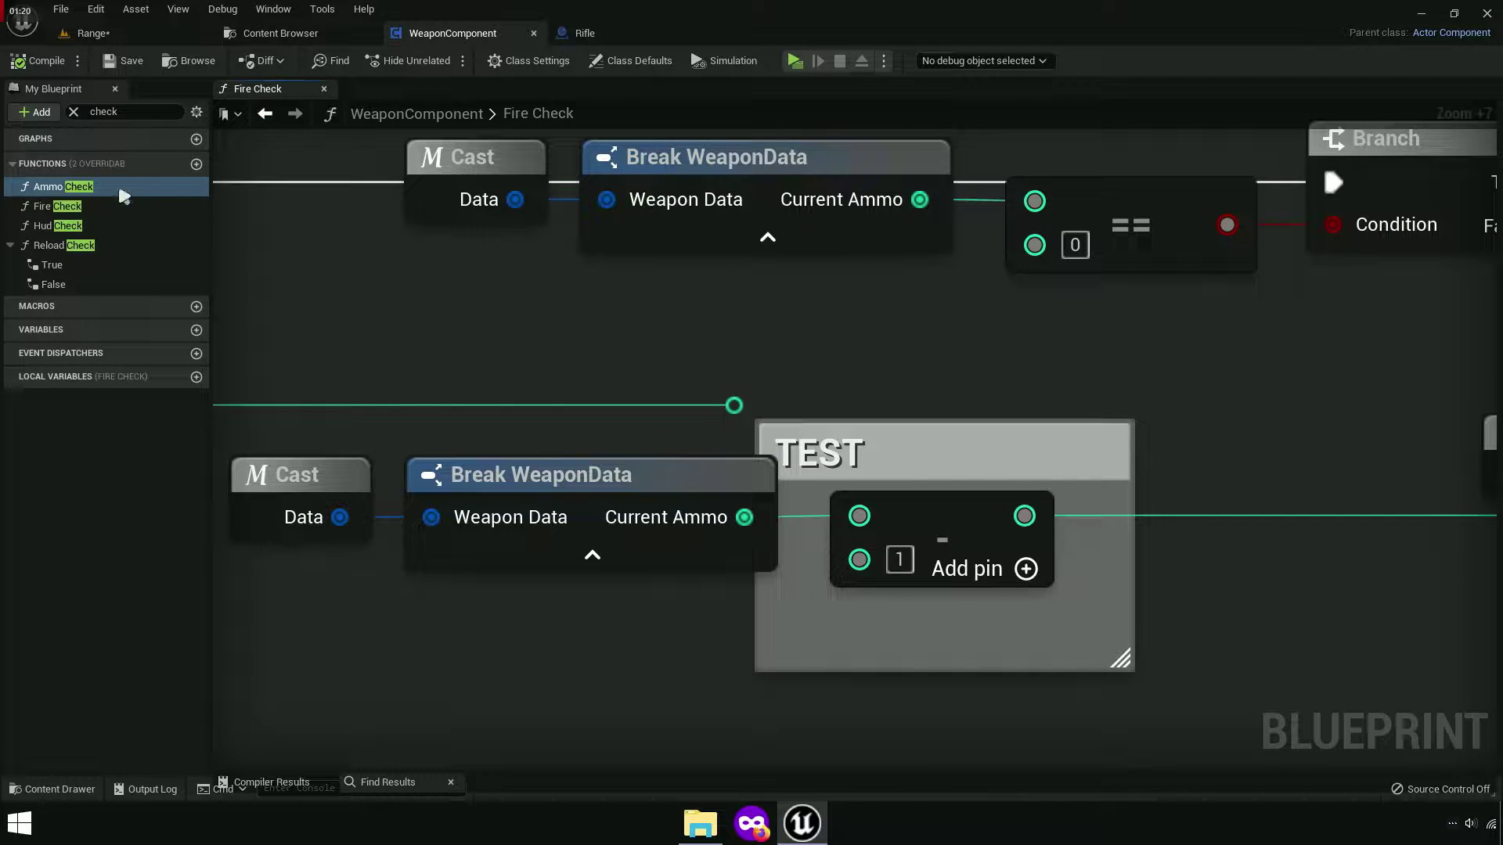
left_click(84, 247)
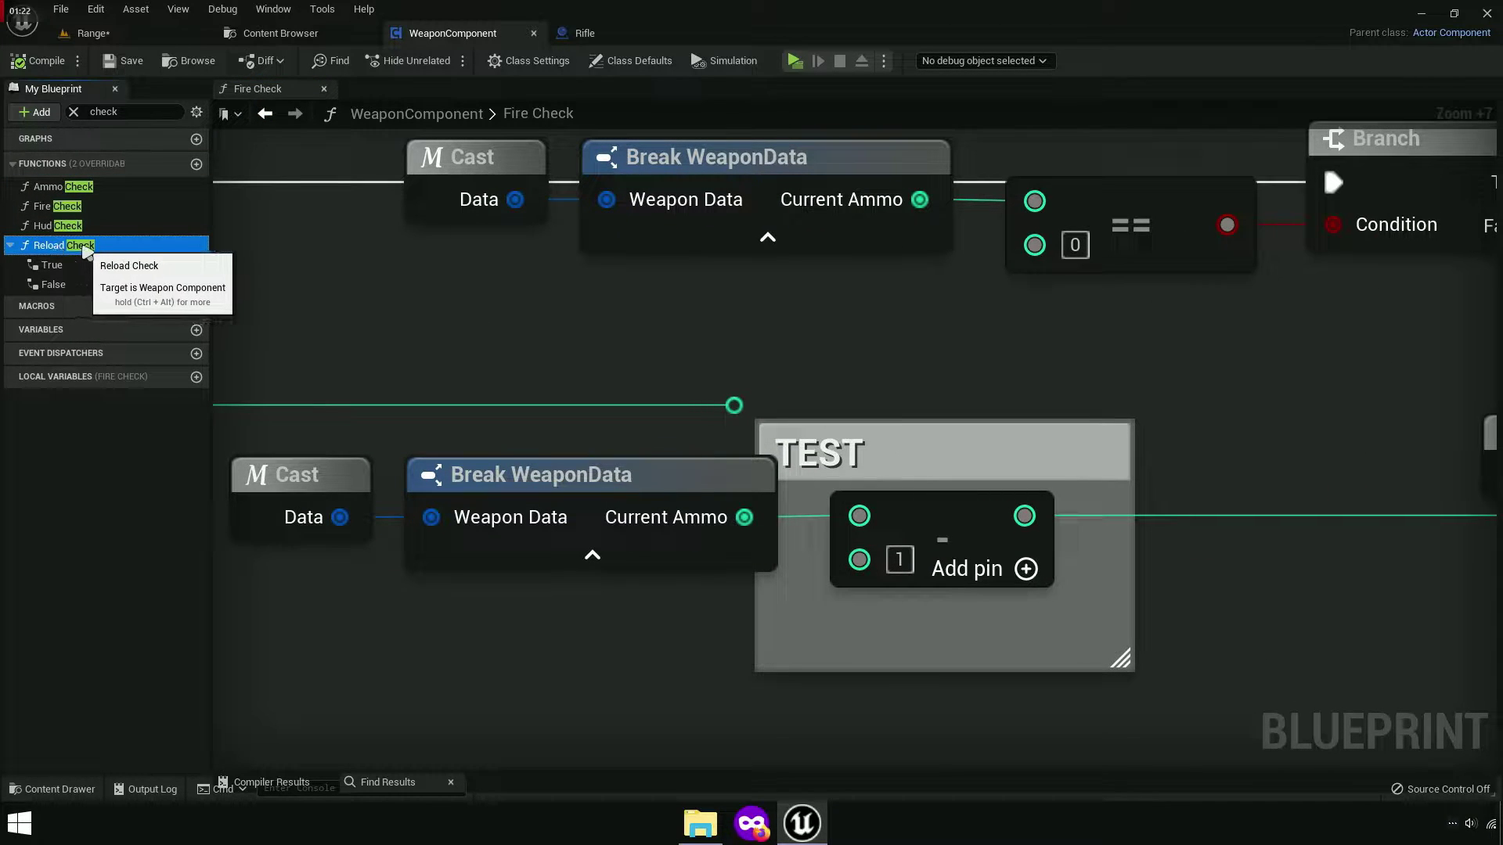
double_click(84, 247)
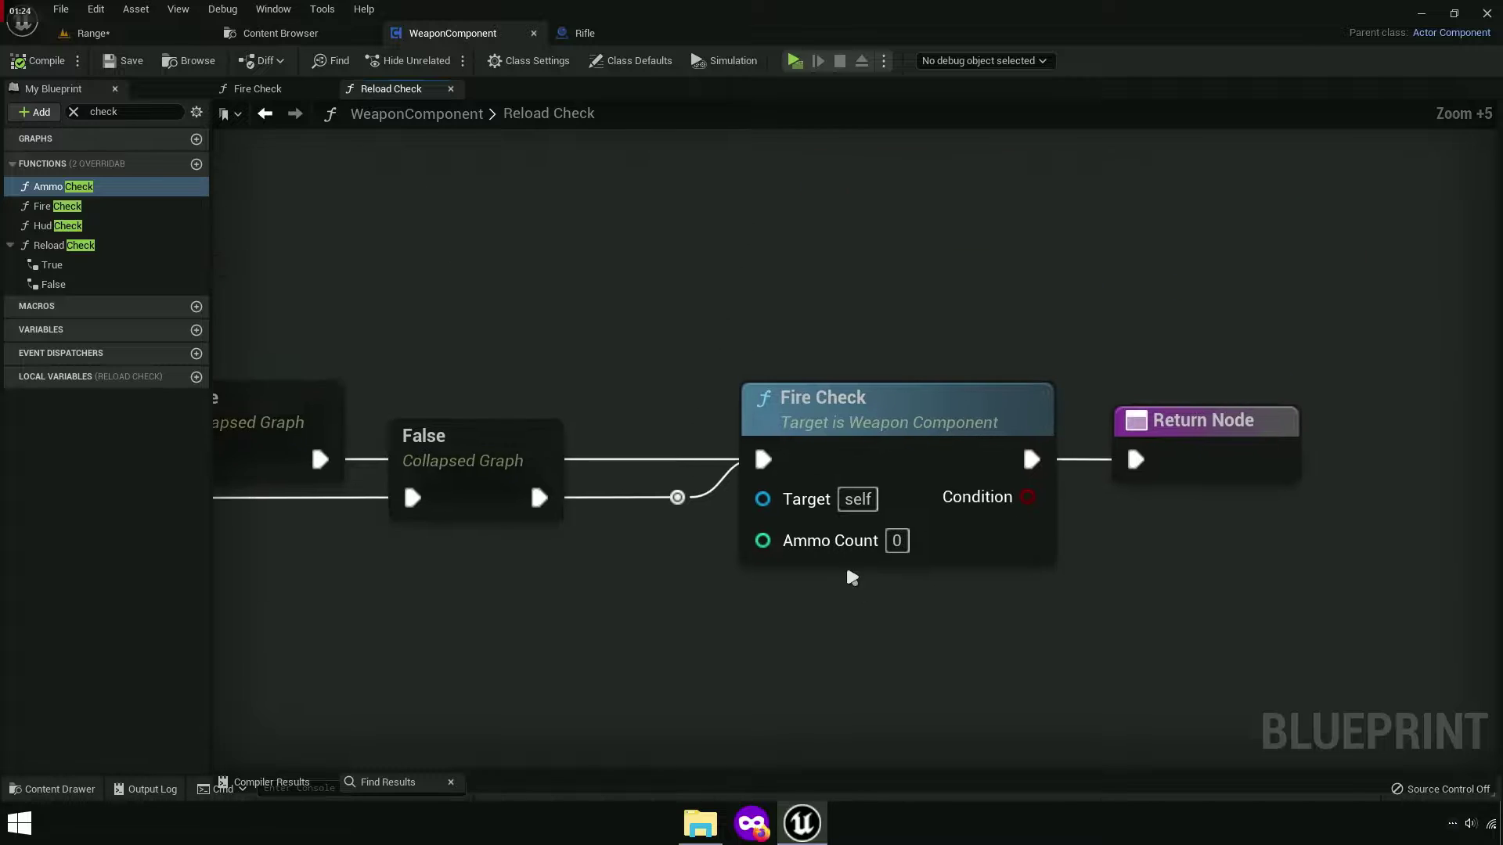
Wire the execution straight into the Return Node and delete the Fire Check call.
left_click_drag(782, 467, 1100, 477, "ctrl")
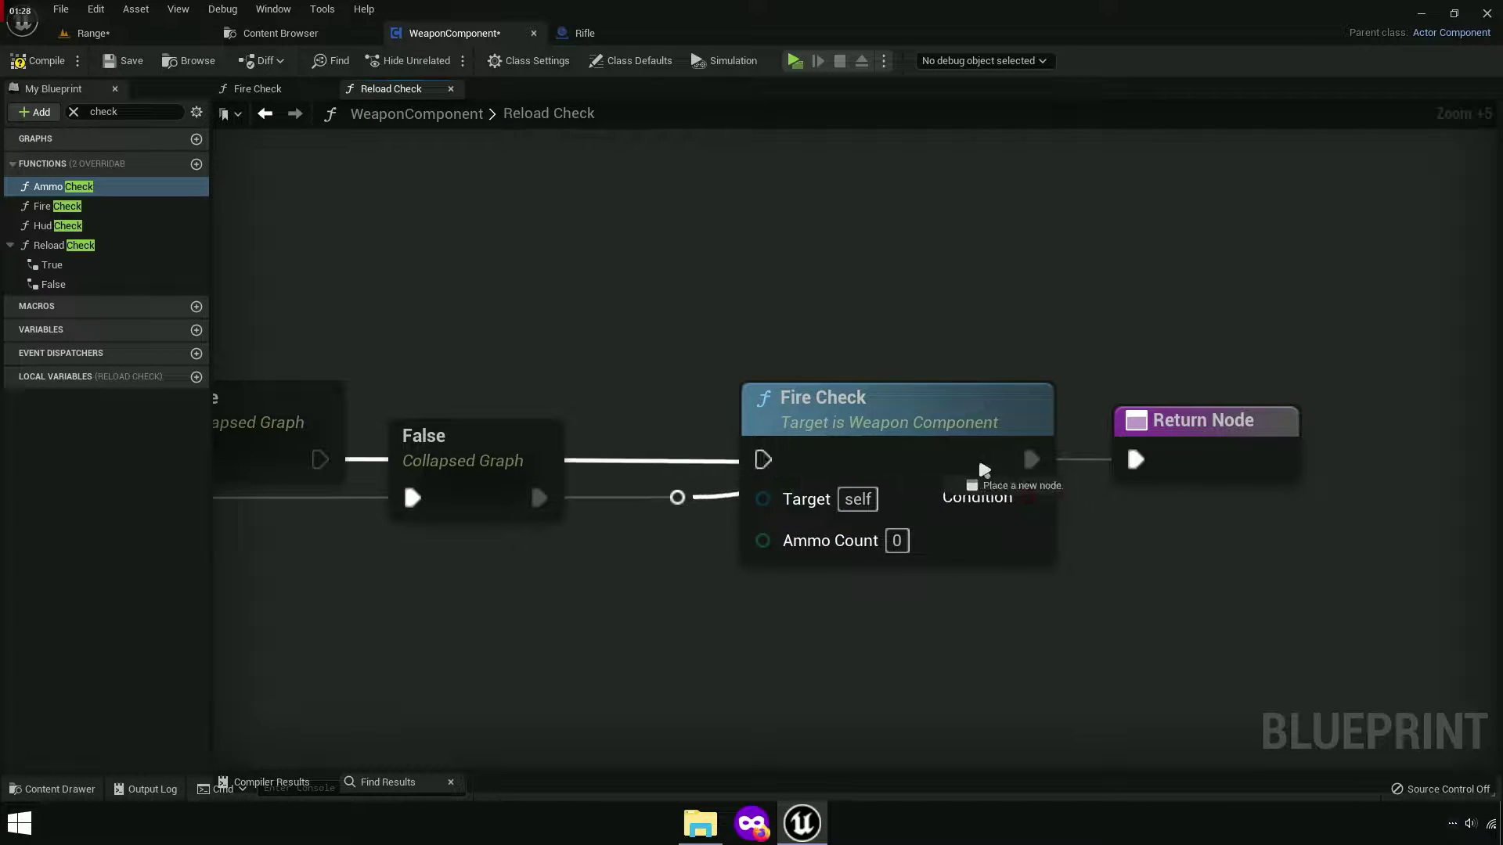
left_click_drag(961, 496, 918, 540)
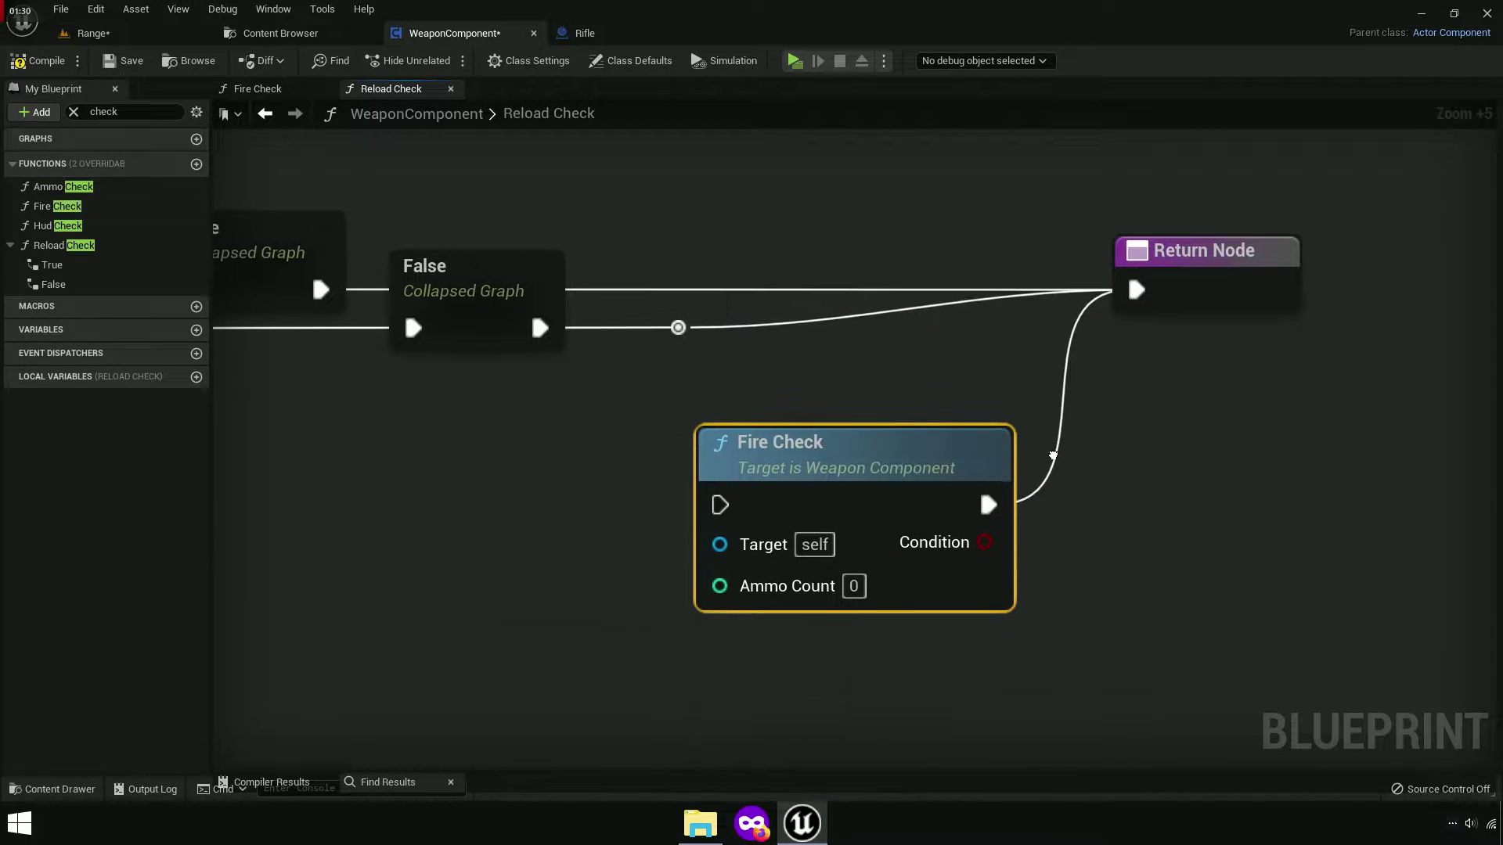
right_click(867, 453)
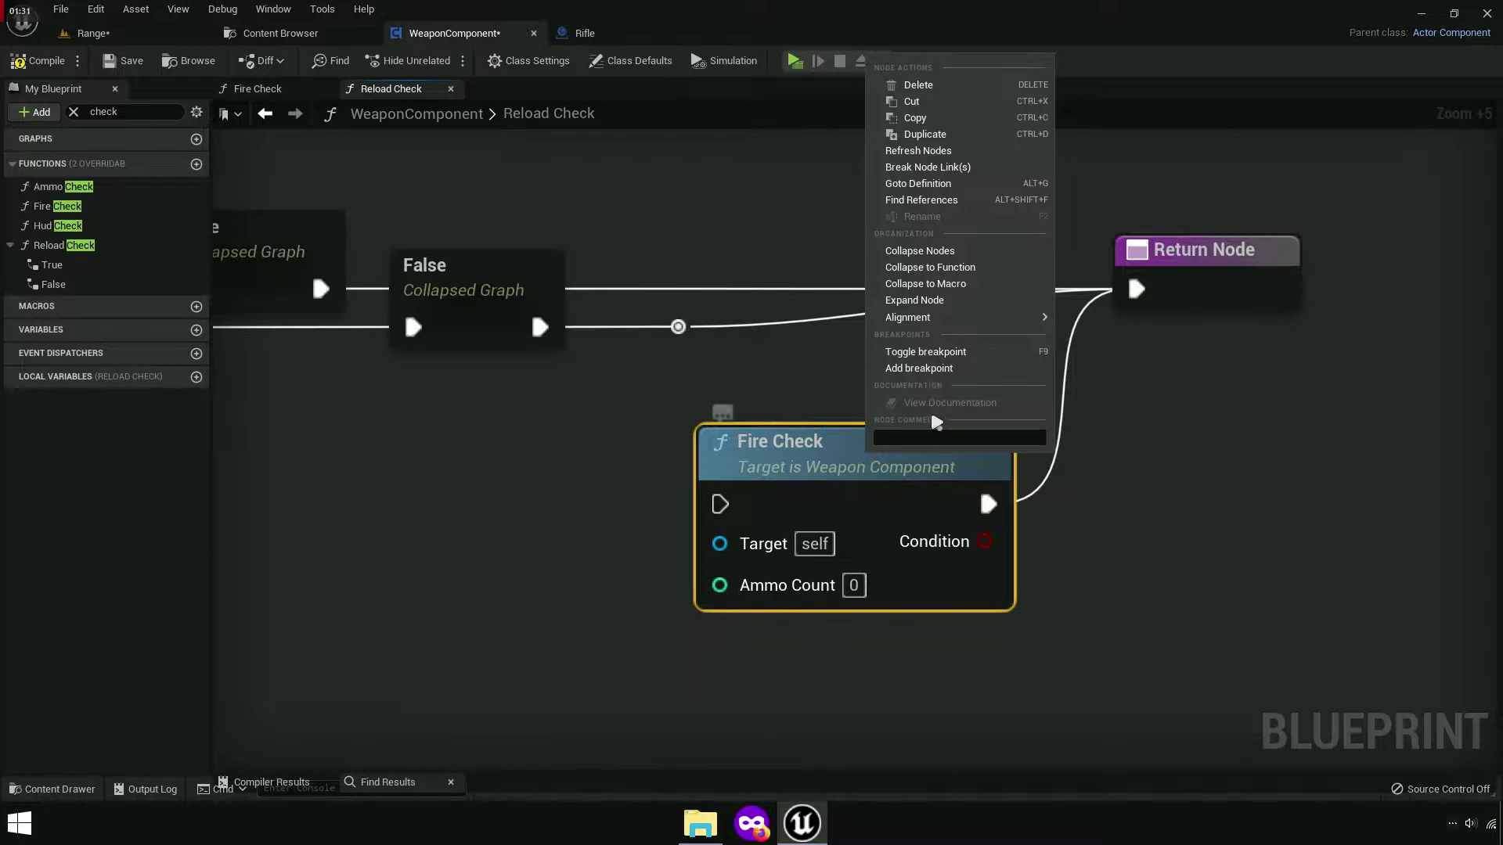
left_click(919, 85)
scroll(1117, 516, "down", 10)
scroll(764, 376, "up", 6)
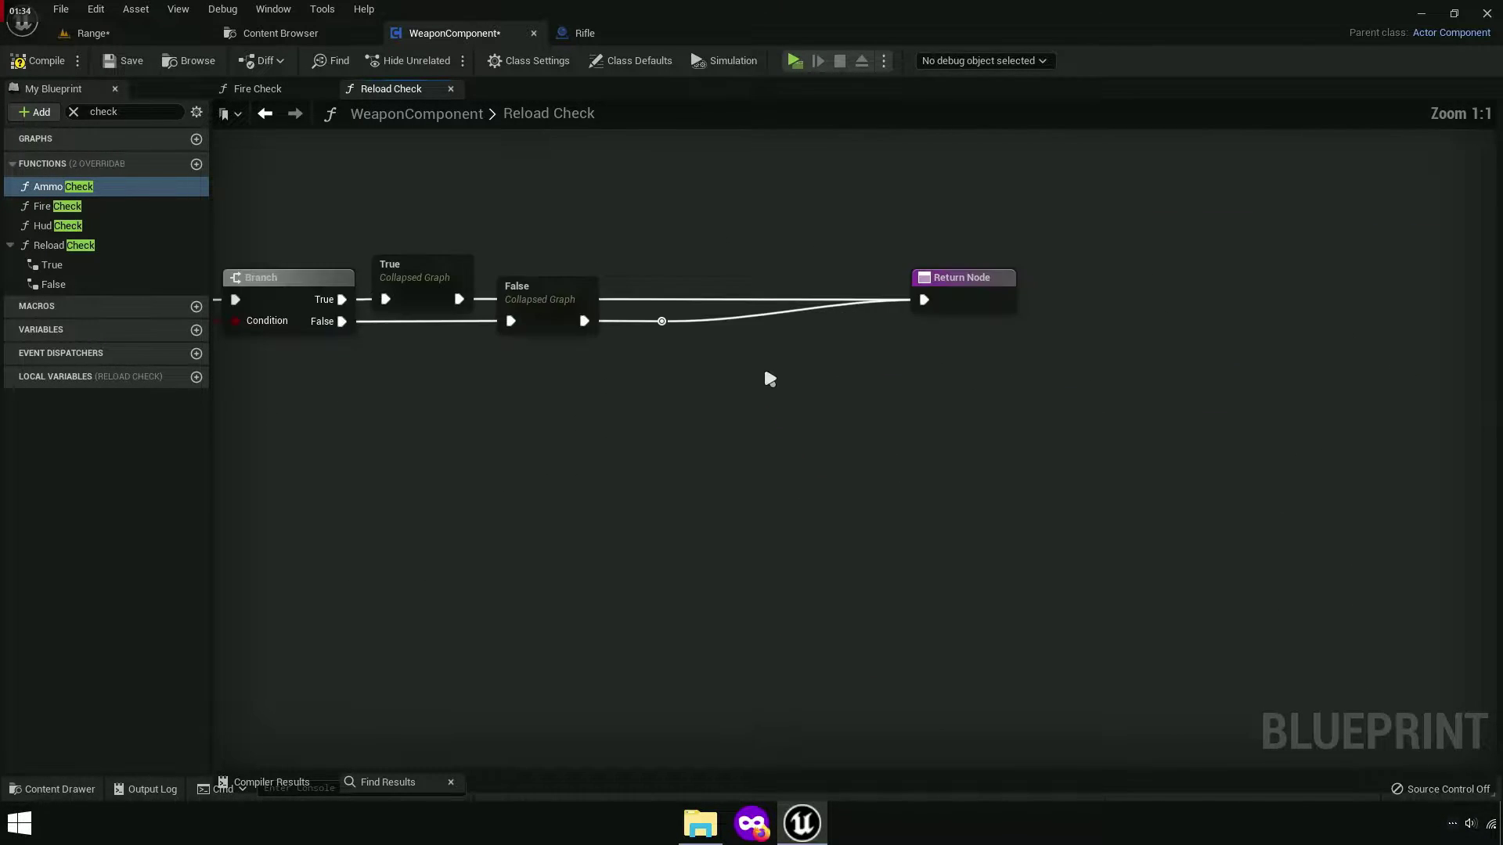
scroll(885, 430, "up", 5)
Position the Return Node beside the False node and compile WeaponComponent.
left_click(1153, 321)
key("f")
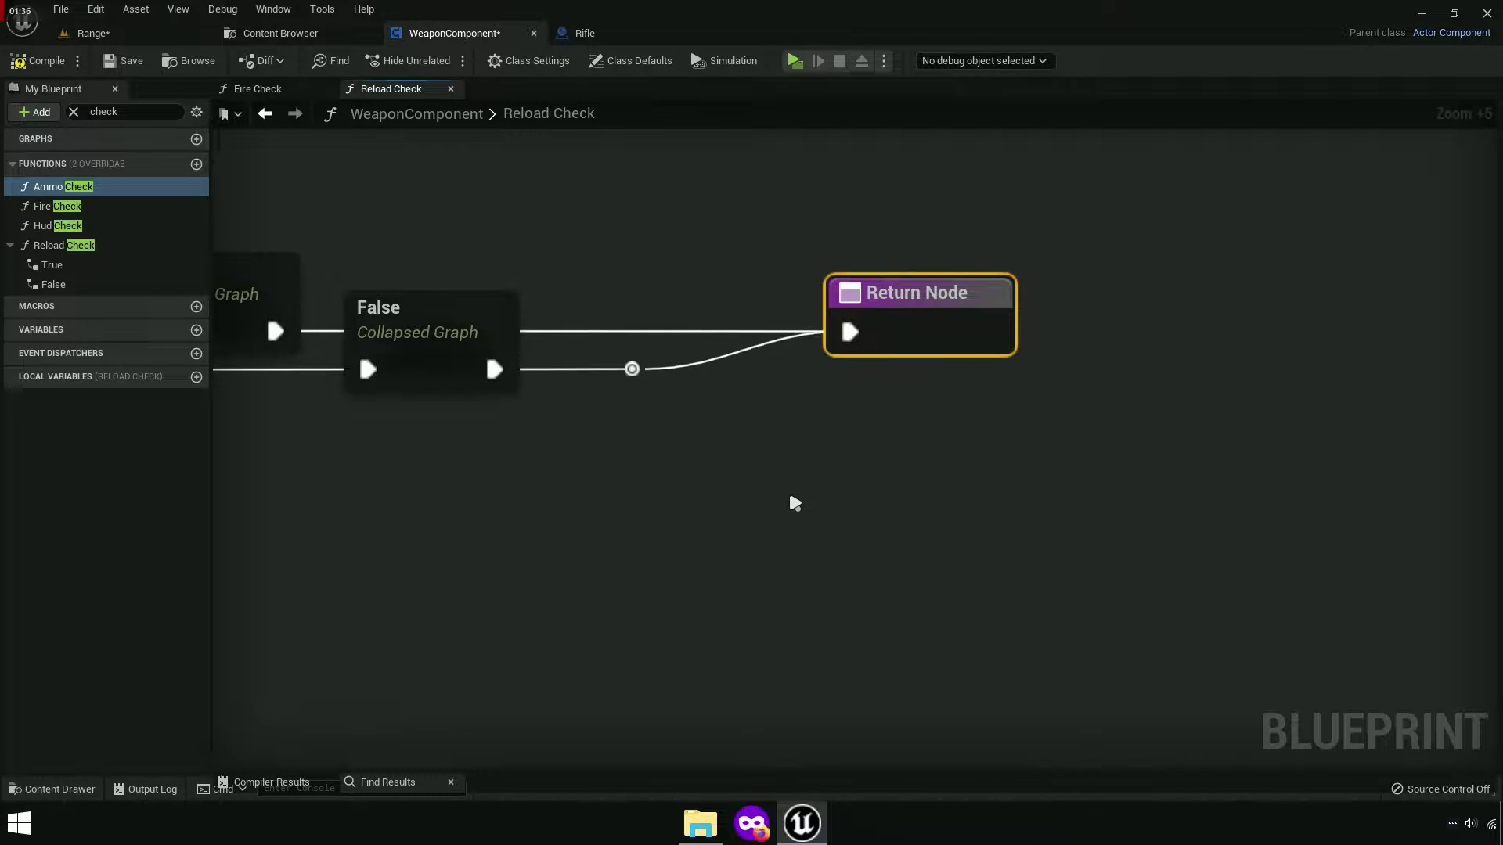
left_click(734, 512)
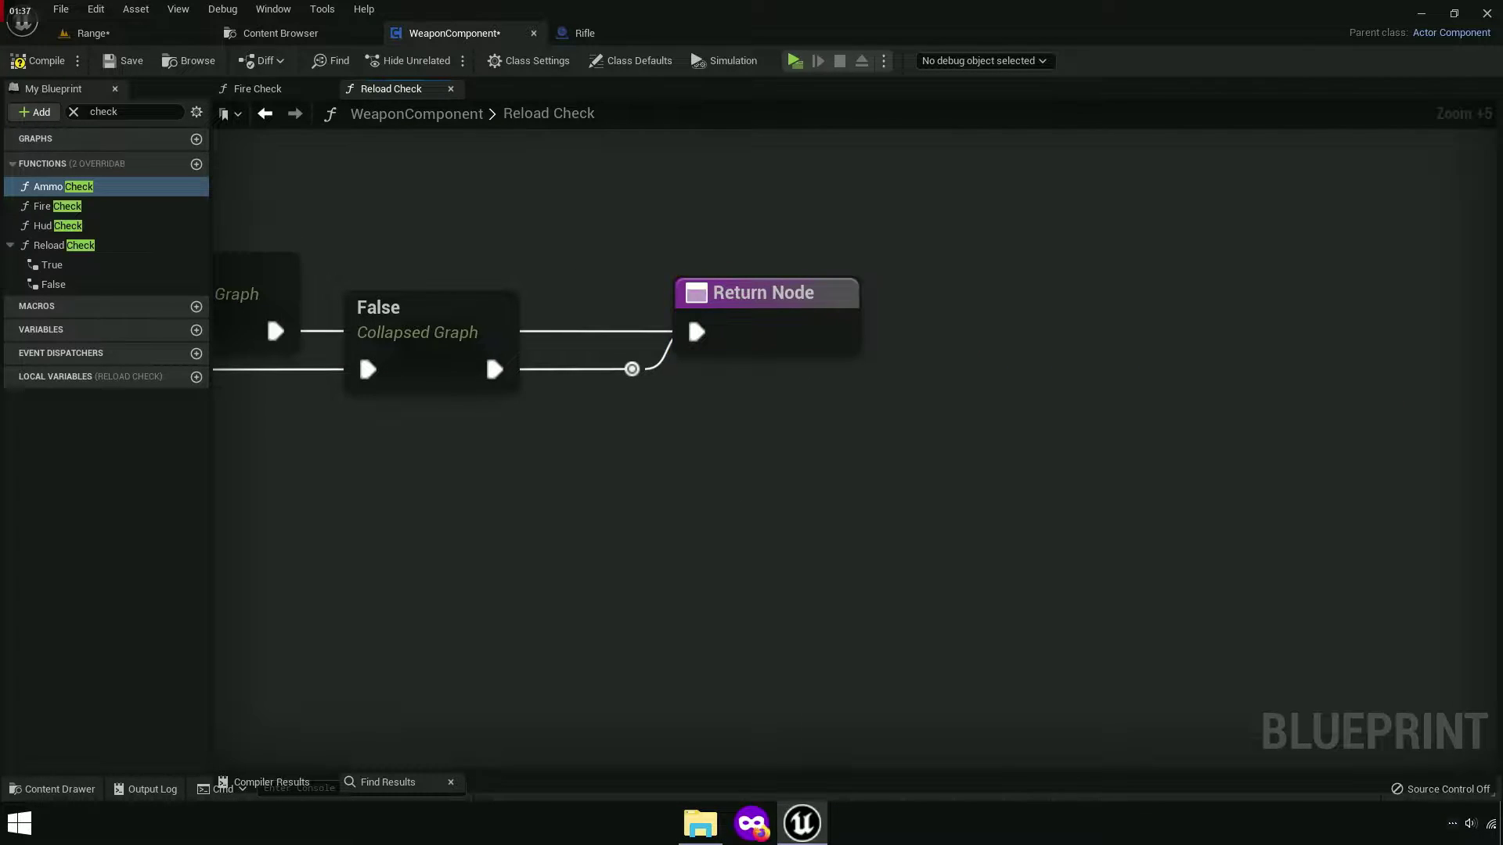
scroll(921, 459, "down", 1)
scroll(1125, 452, "down", 4)
left_click_drag(1209, 381, 1222, 382)
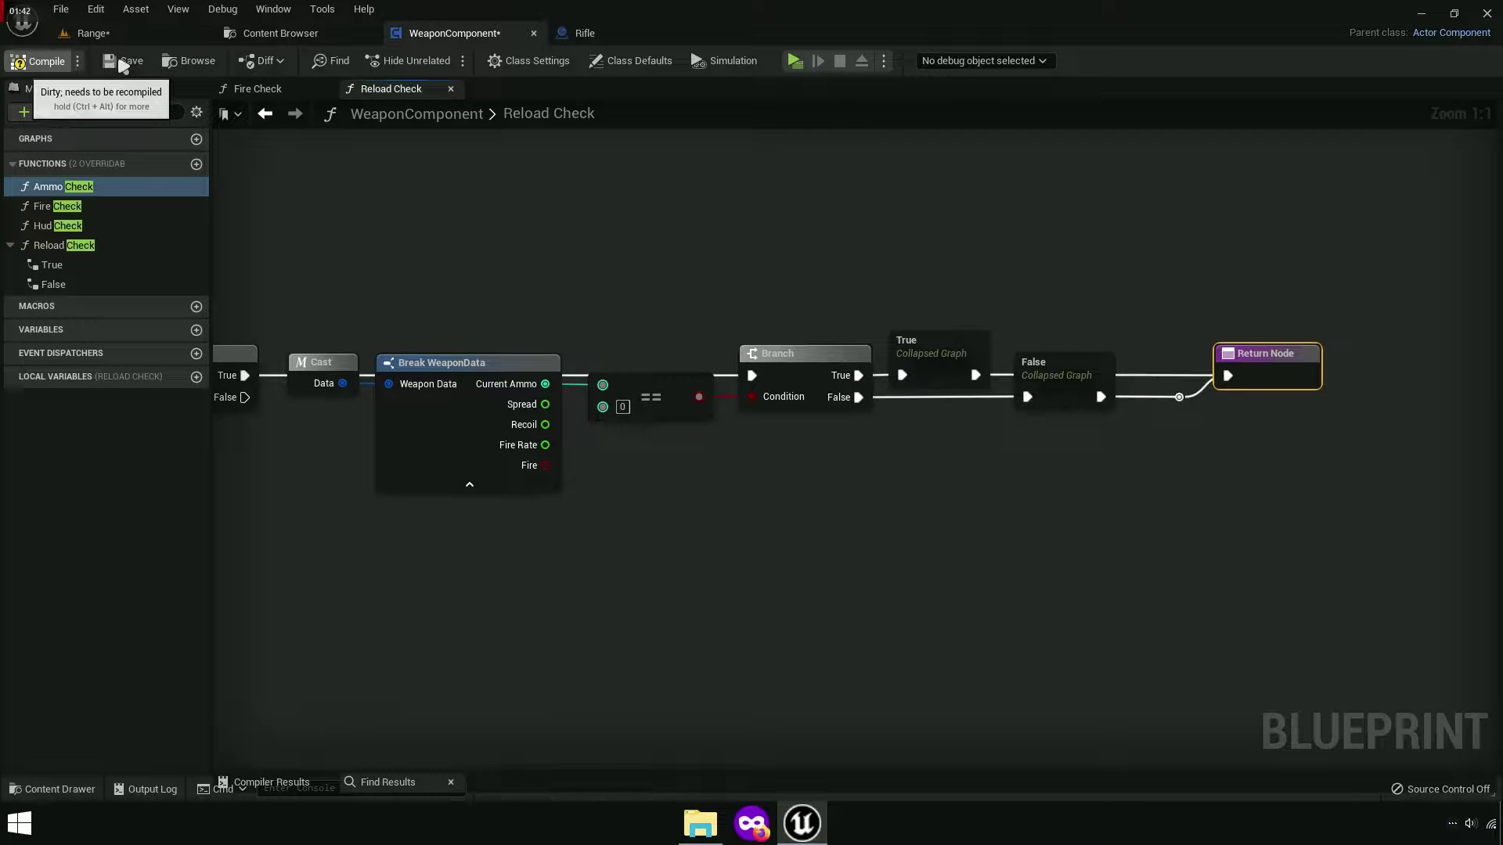
left_click(38, 61)
left_click(794, 61)
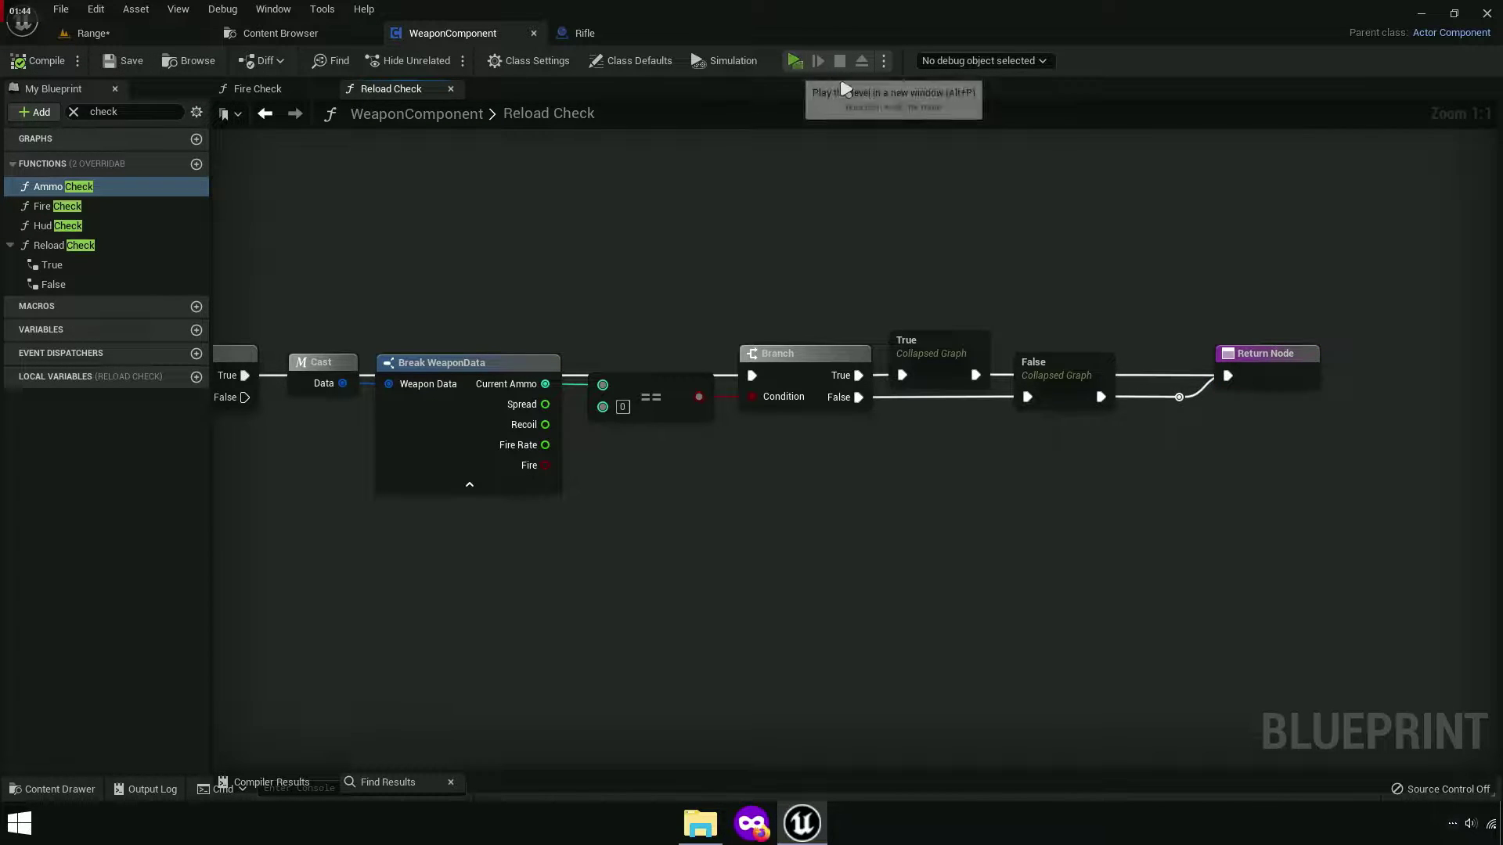
key("w")
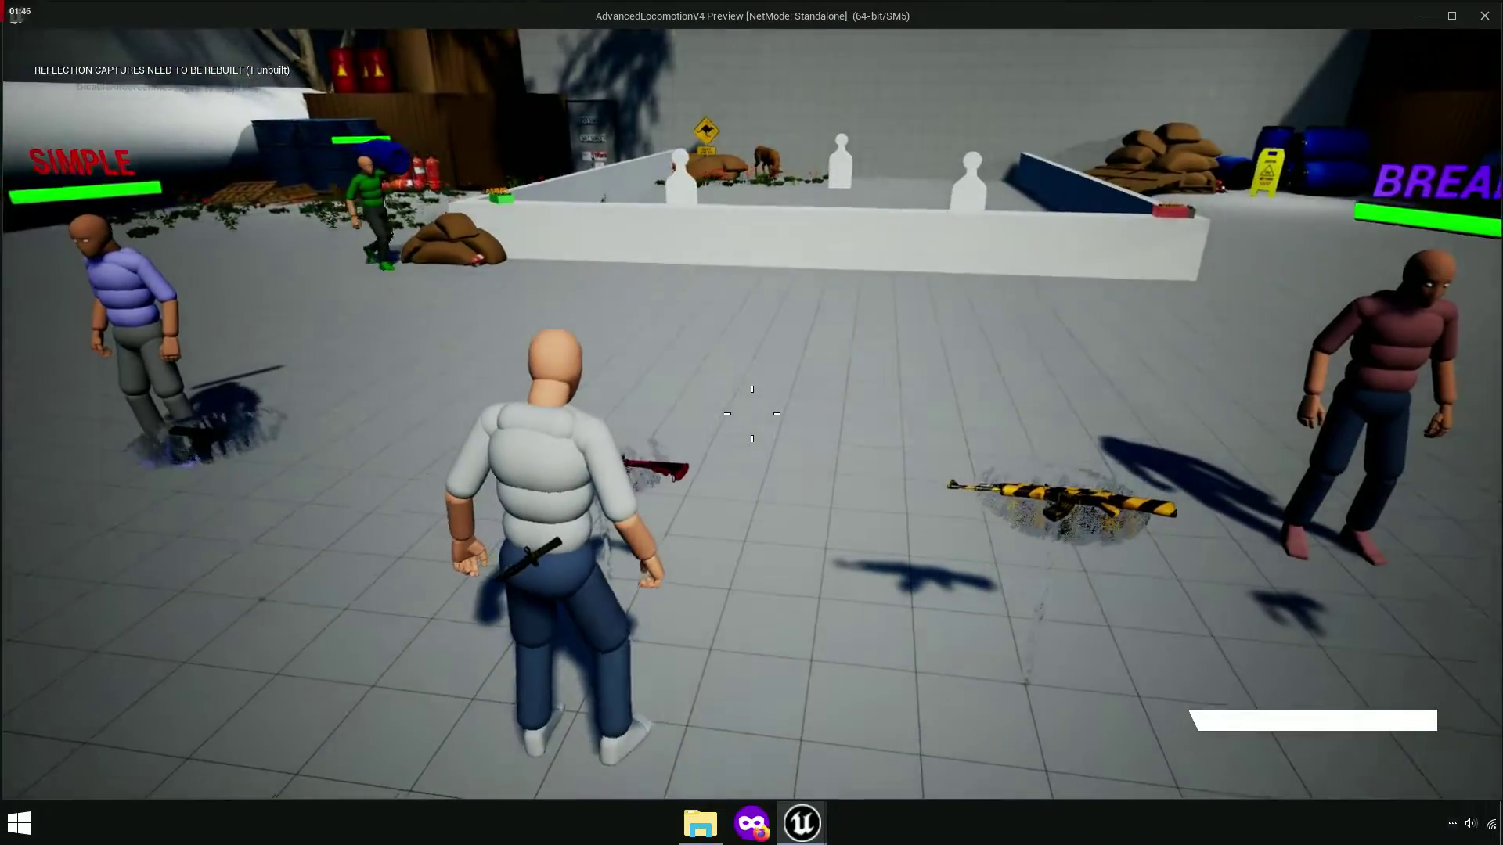
key("e")
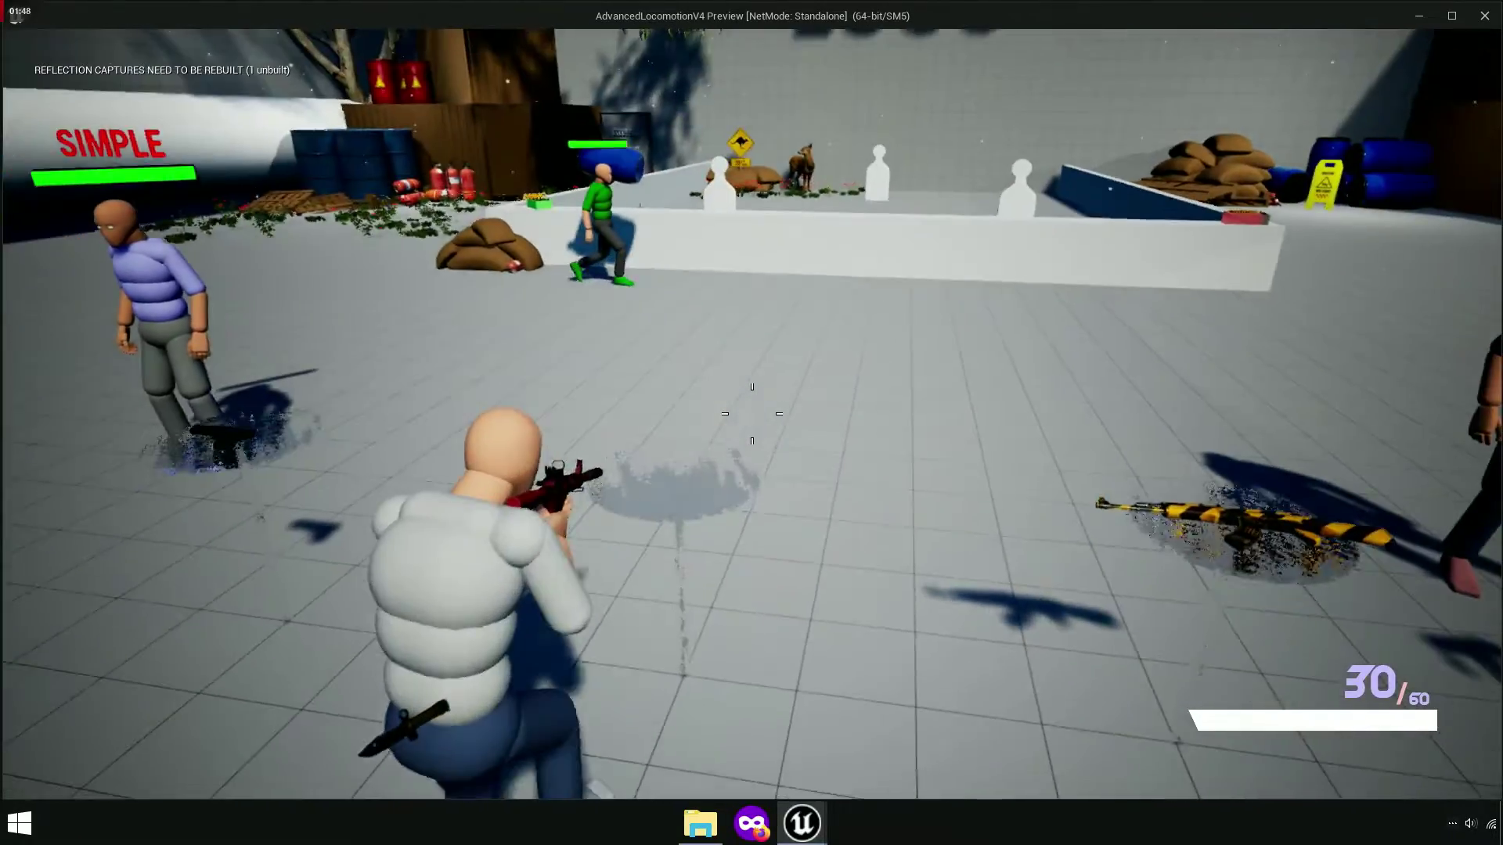
left_click(751, 414)
key("w")
key("r")
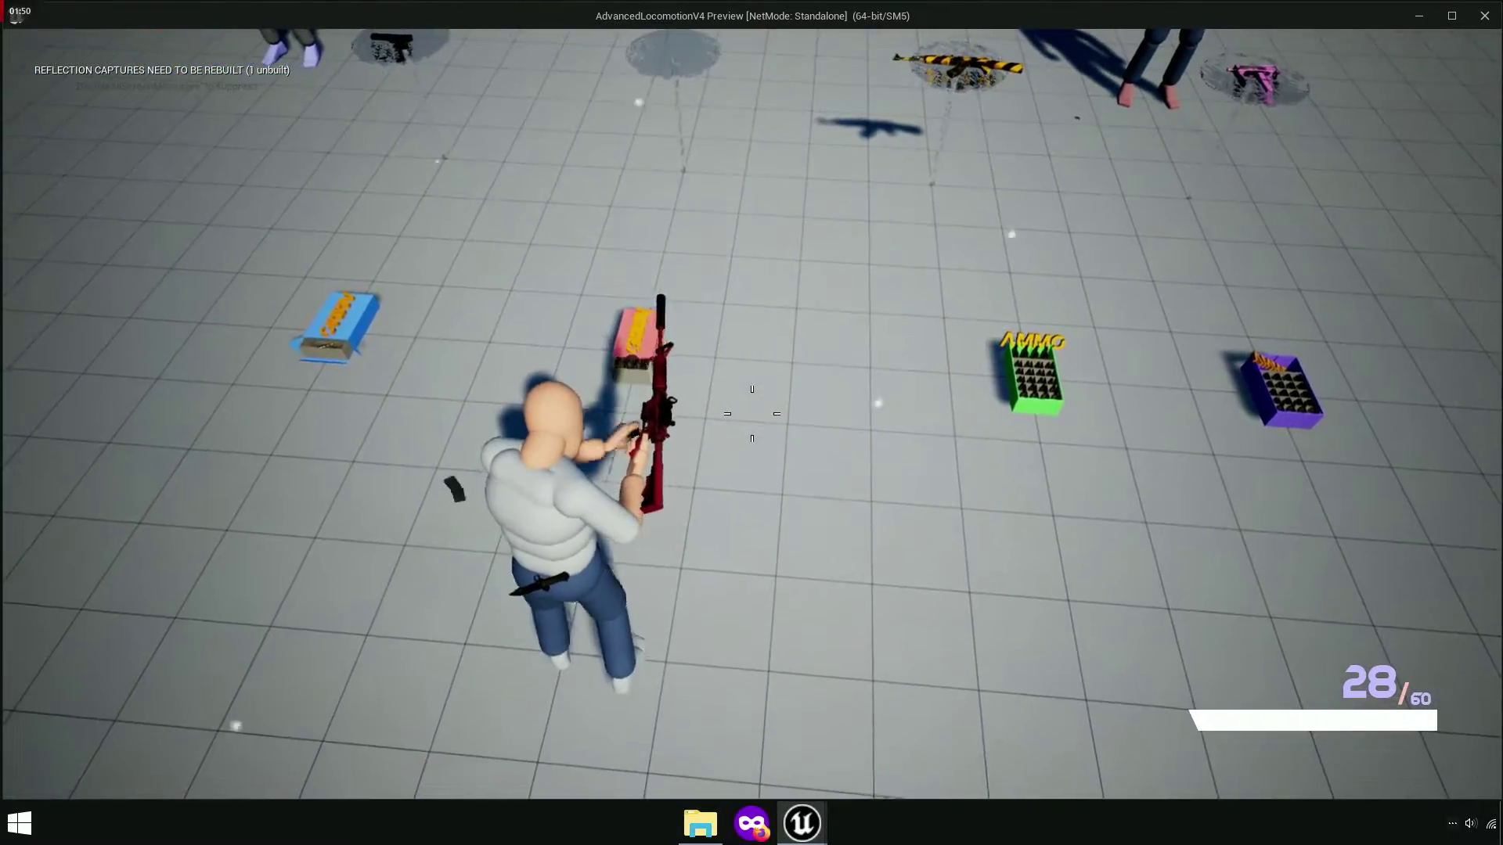
left_click(752, 413)
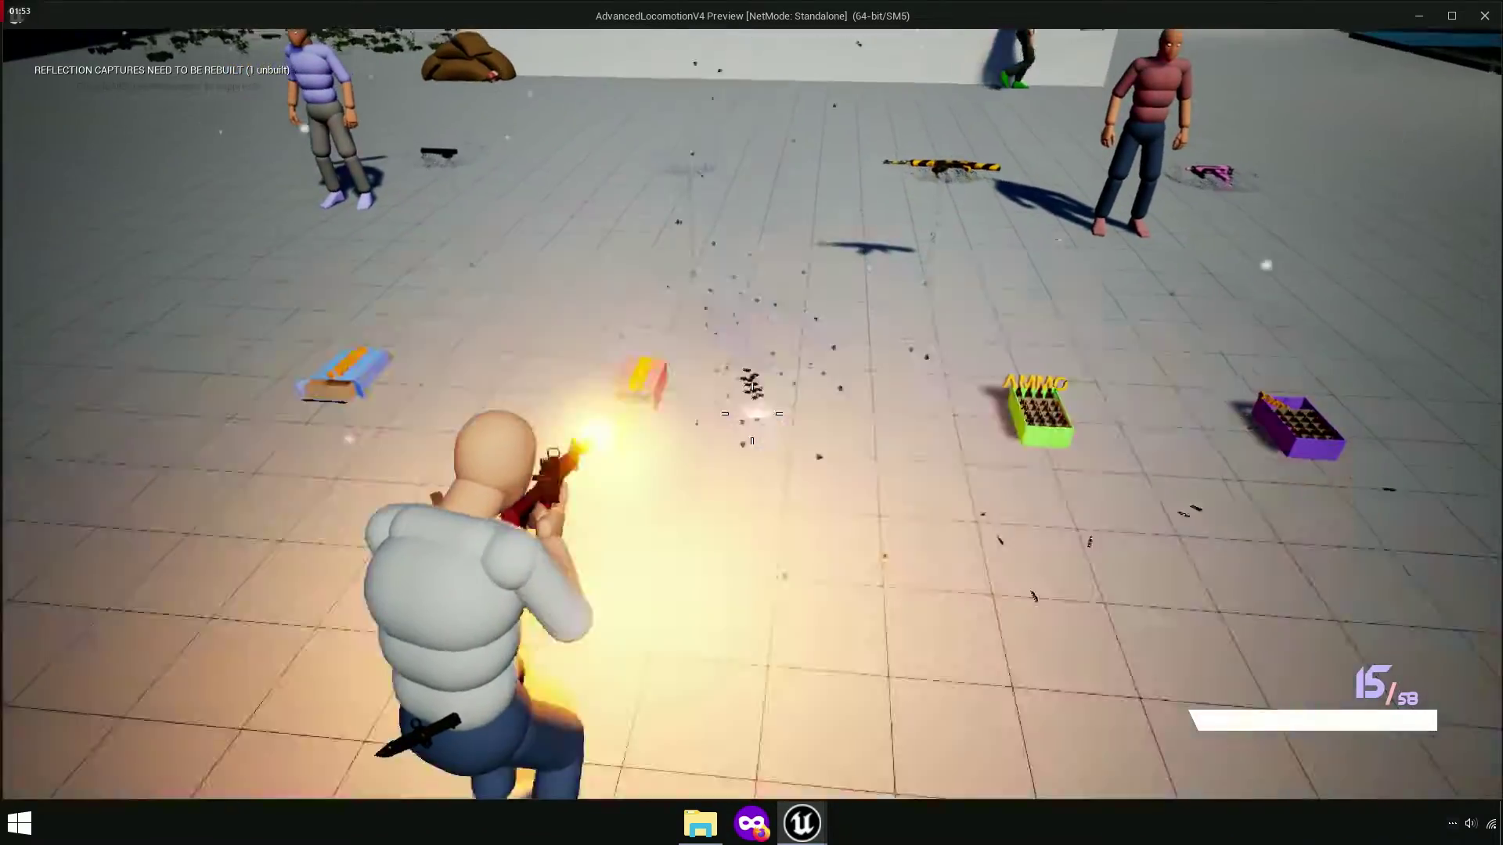
left_click_drag(751, 413, 751, 413)
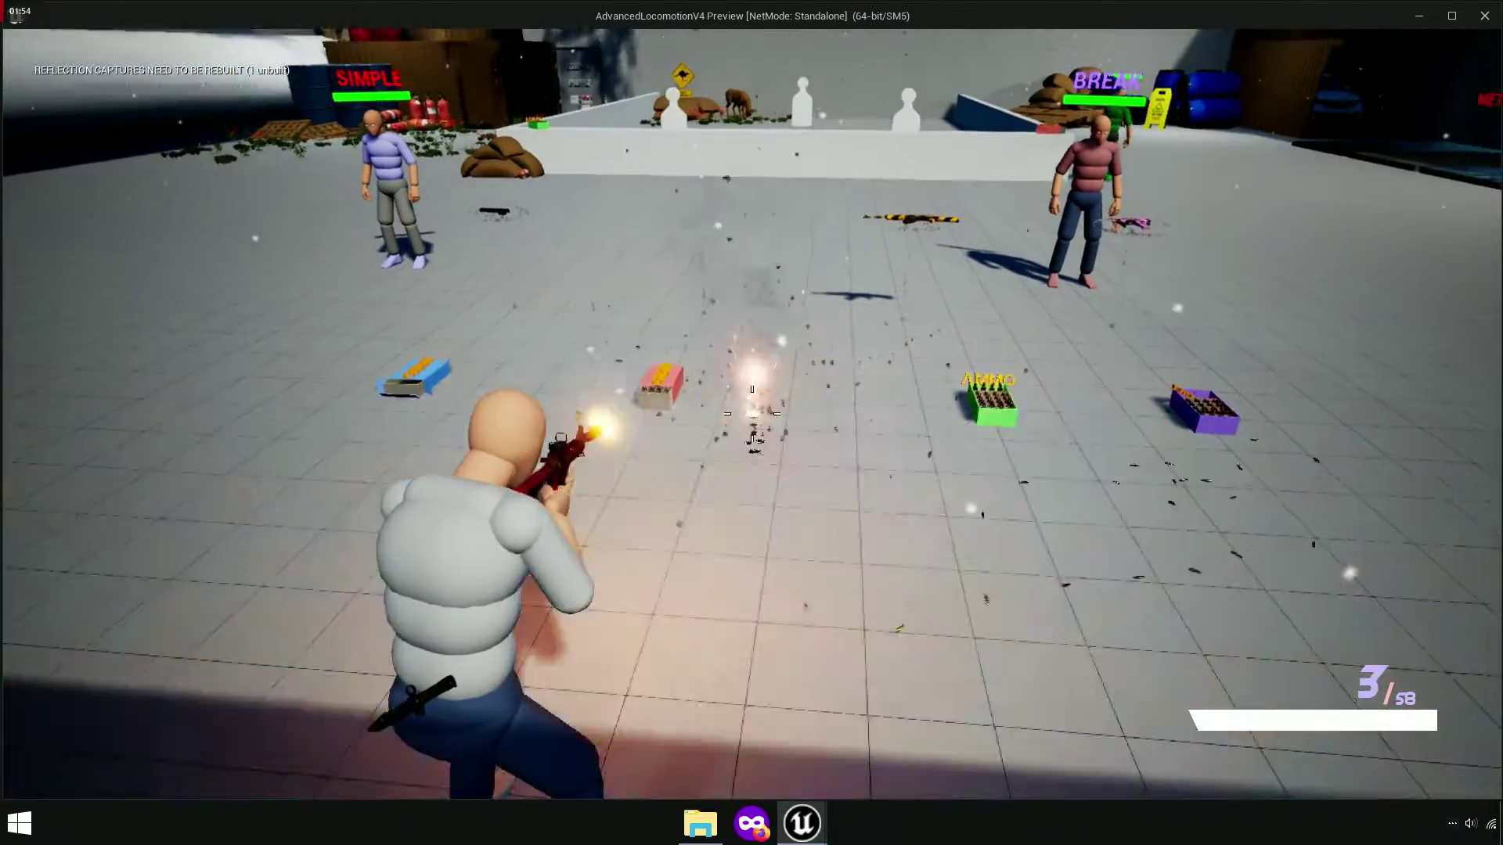
key("r")
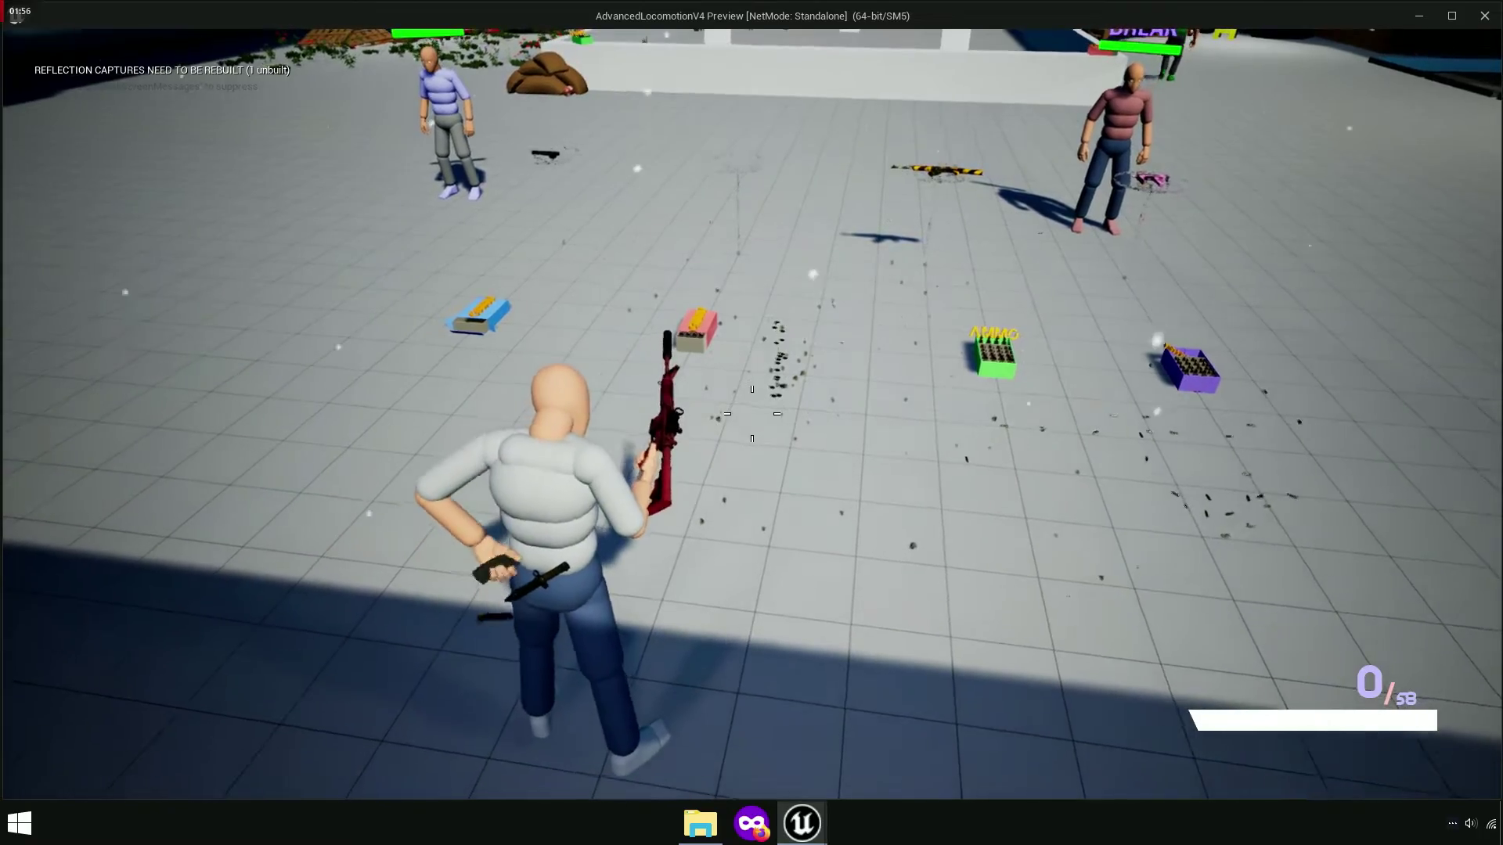
left_click_drag(752, 413, 751, 413)
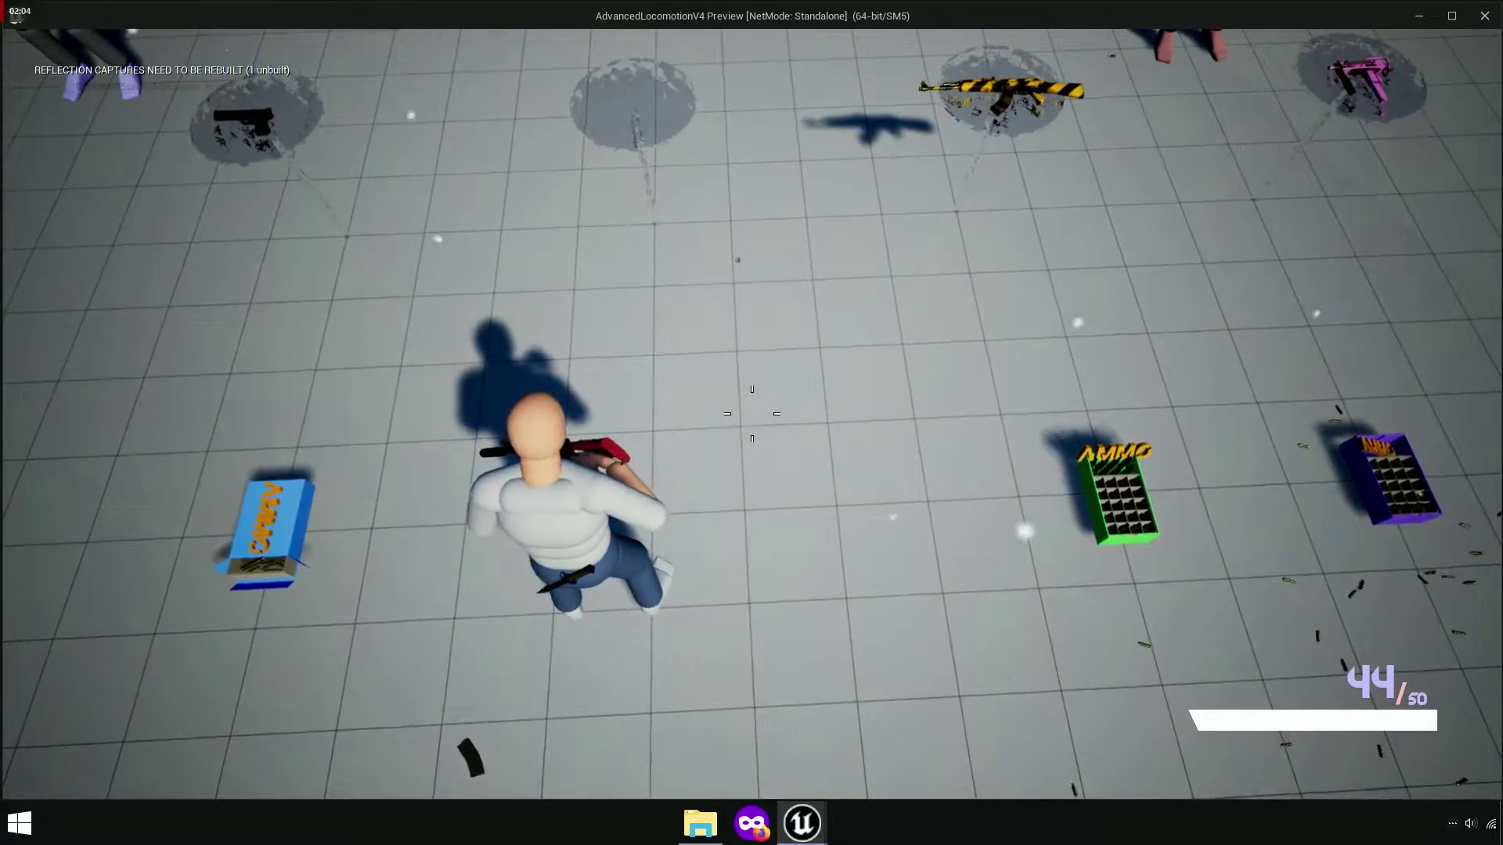
left_click(751, 414)
left_click_drag(752, 414, 751, 413)
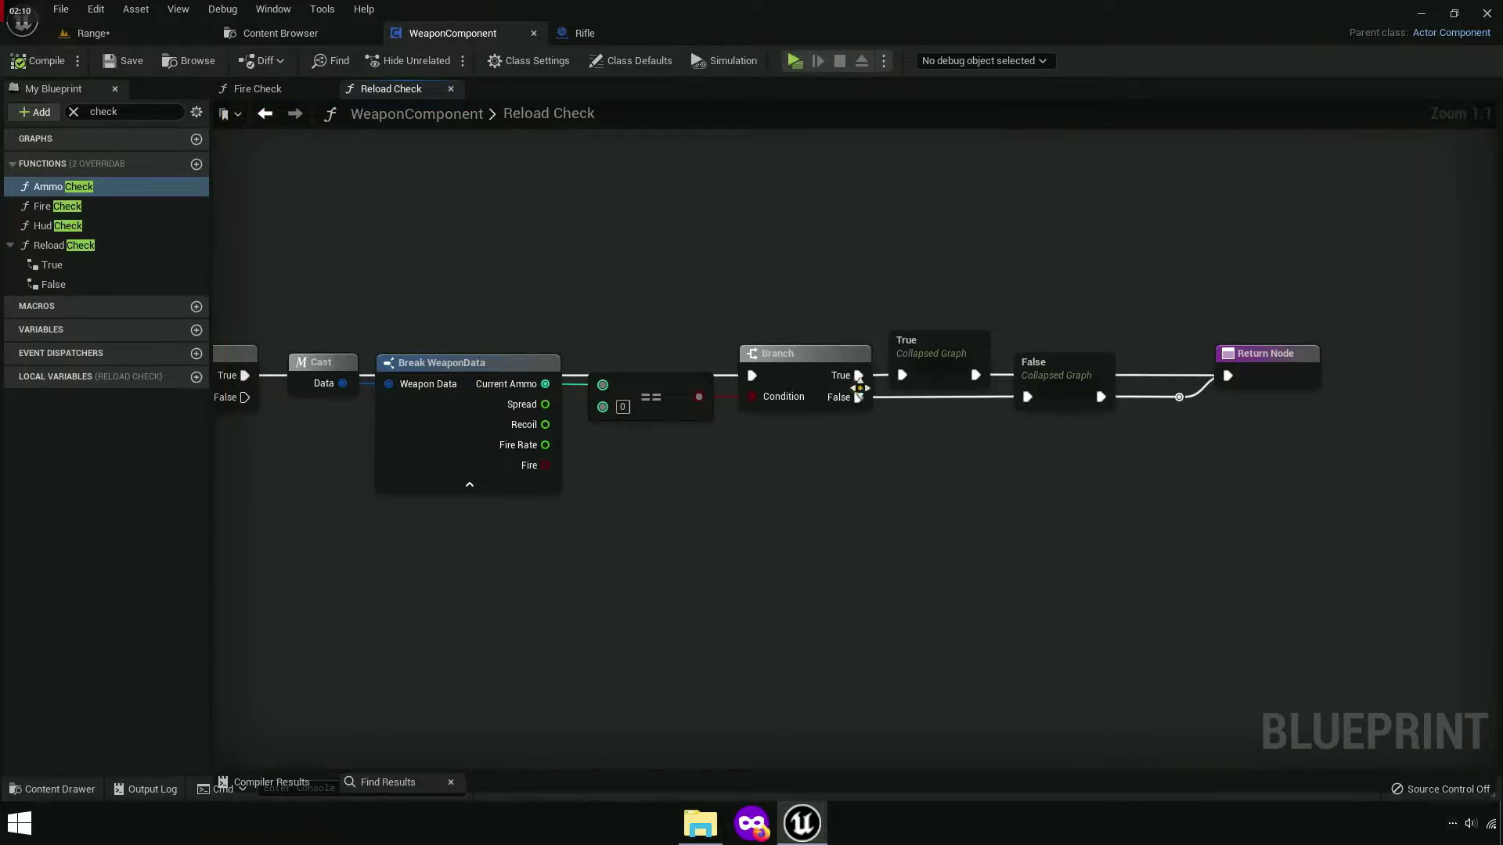
Close the Reload Check graph and delete the TEST comment box.
left_click(451, 88)
left_click(962, 357)
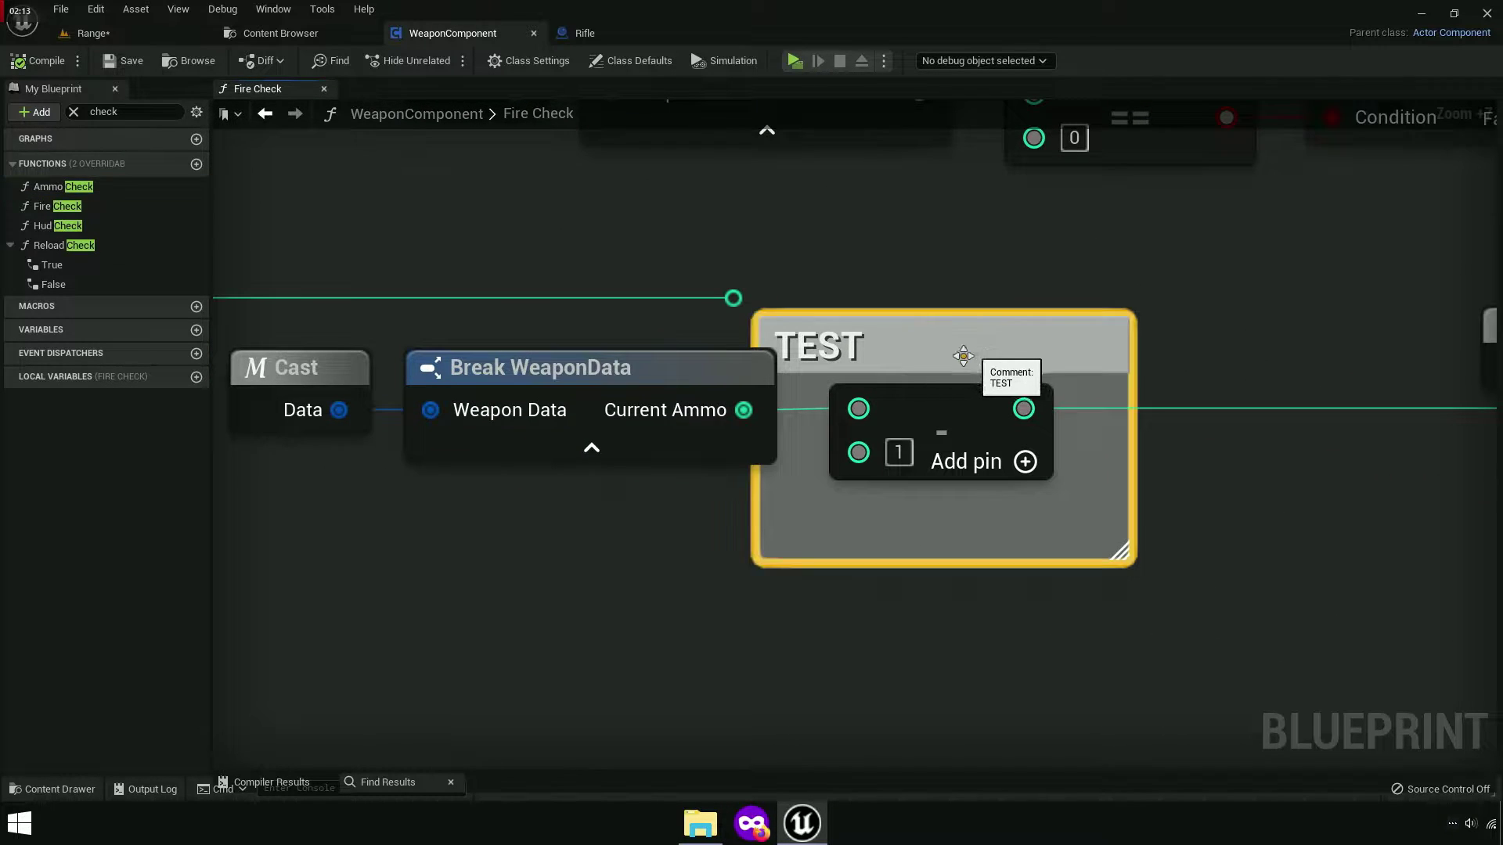
key("Delete")
scroll(774, 430, "down", 3)
scroll(852, 493, "down", 1)
scroll(1327, 595, "up", 2)
scroll(1214, 388, "up", 1)
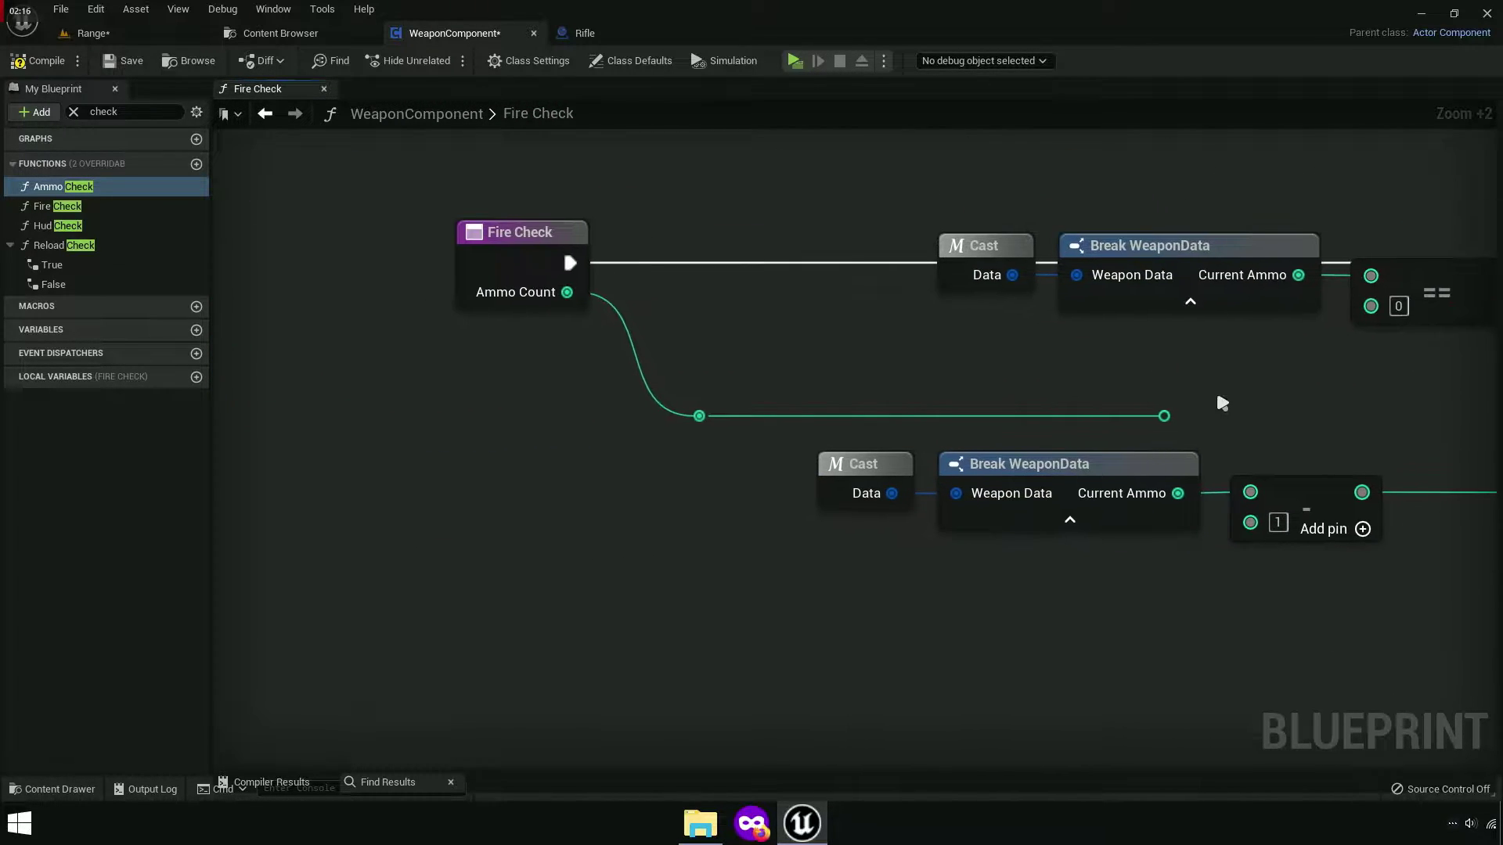
Remove the Ammo Count input from Fire Check and place the node beside Cast.
right_click_drag(643, 422, 816, 422)
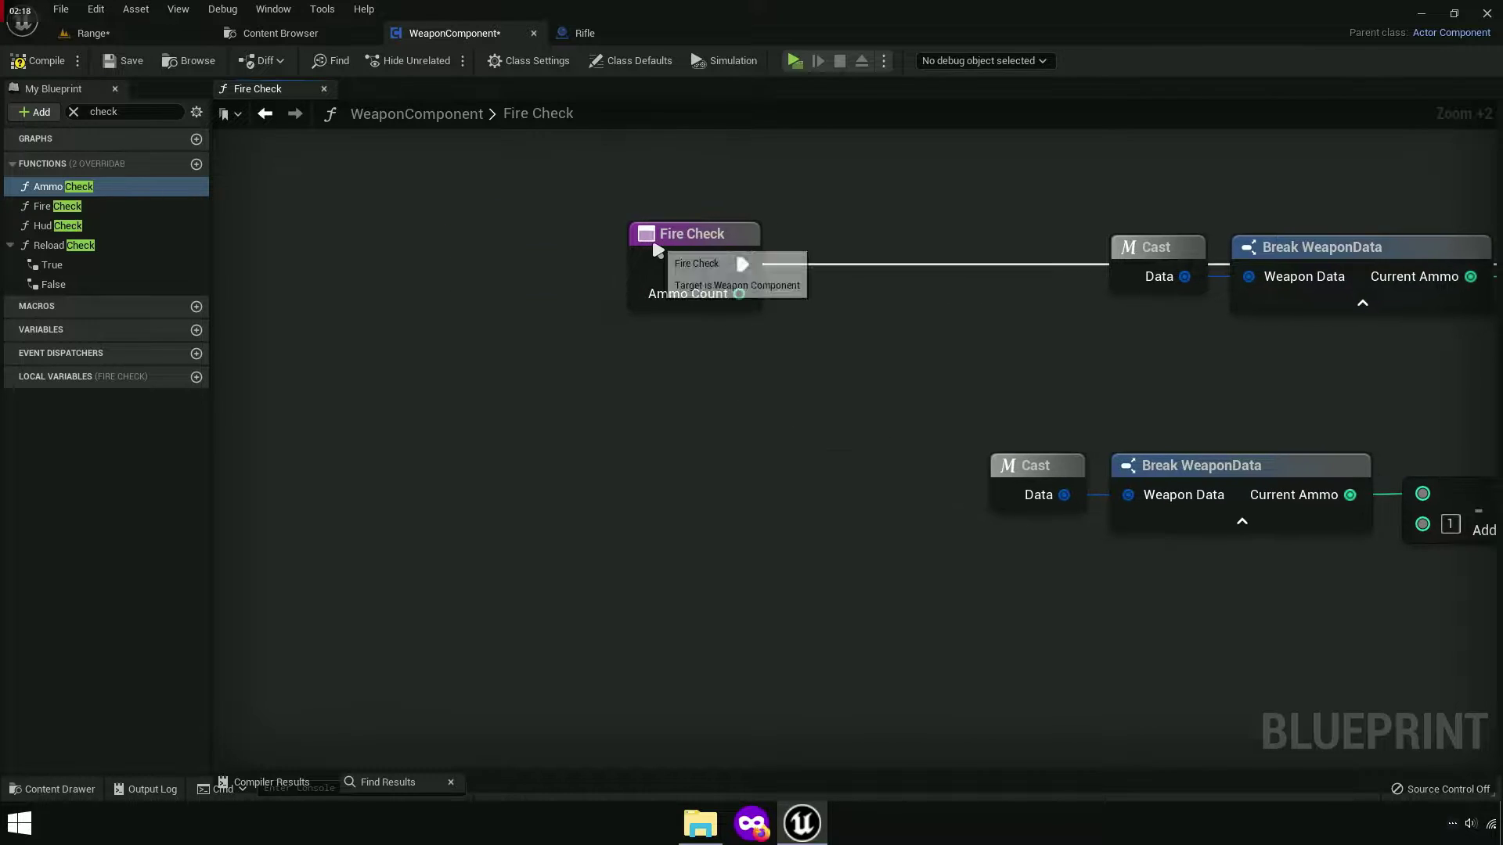
left_click(693, 234)
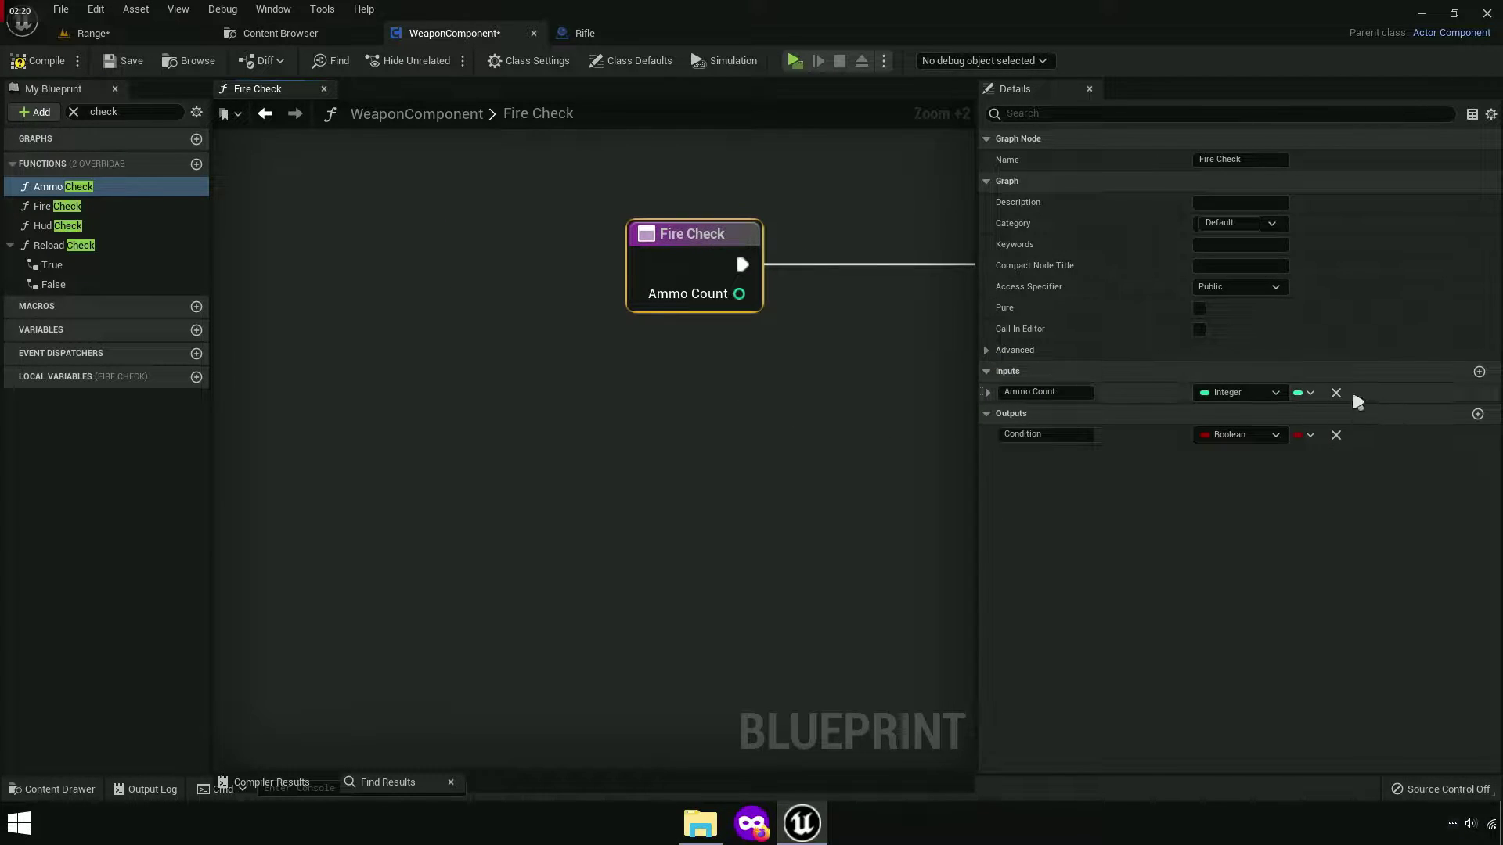
left_click(1336, 392)
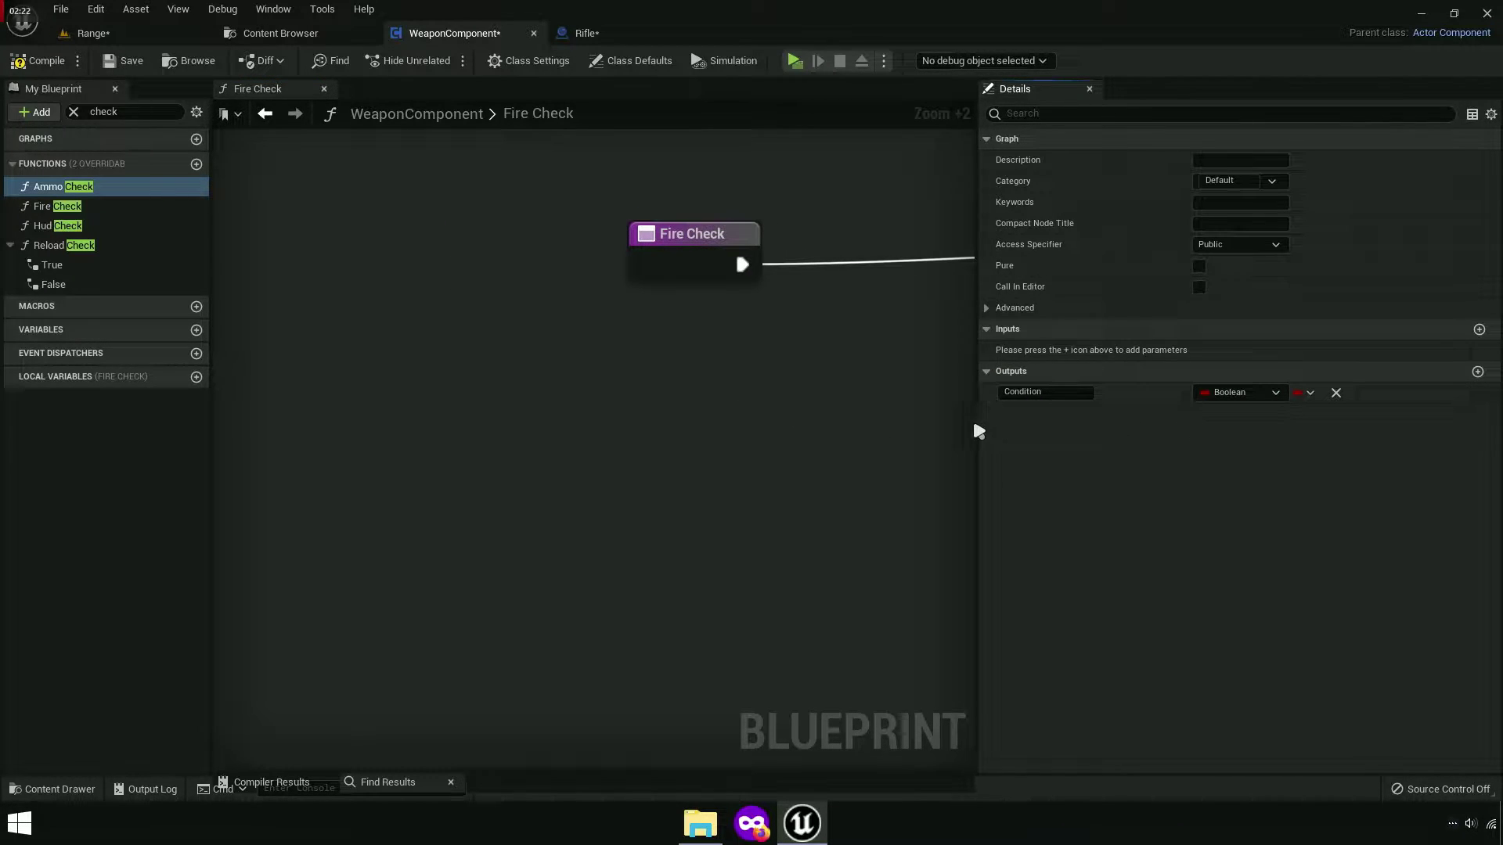
left_click(556, 325)
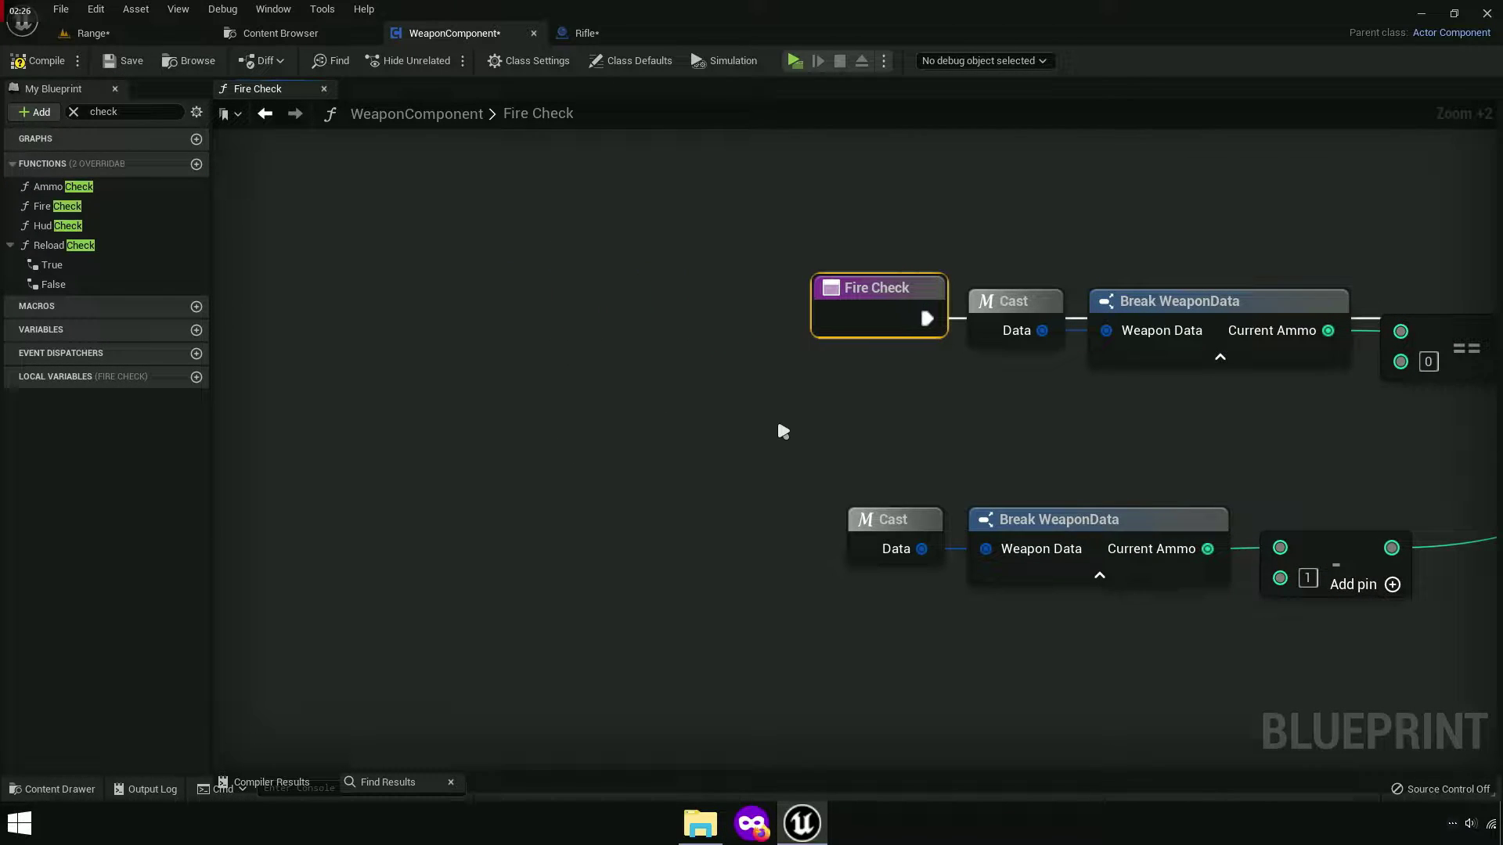
left_click_drag(558, 404, 700, 431)
right_click_drag(699, 431, 446, 258)
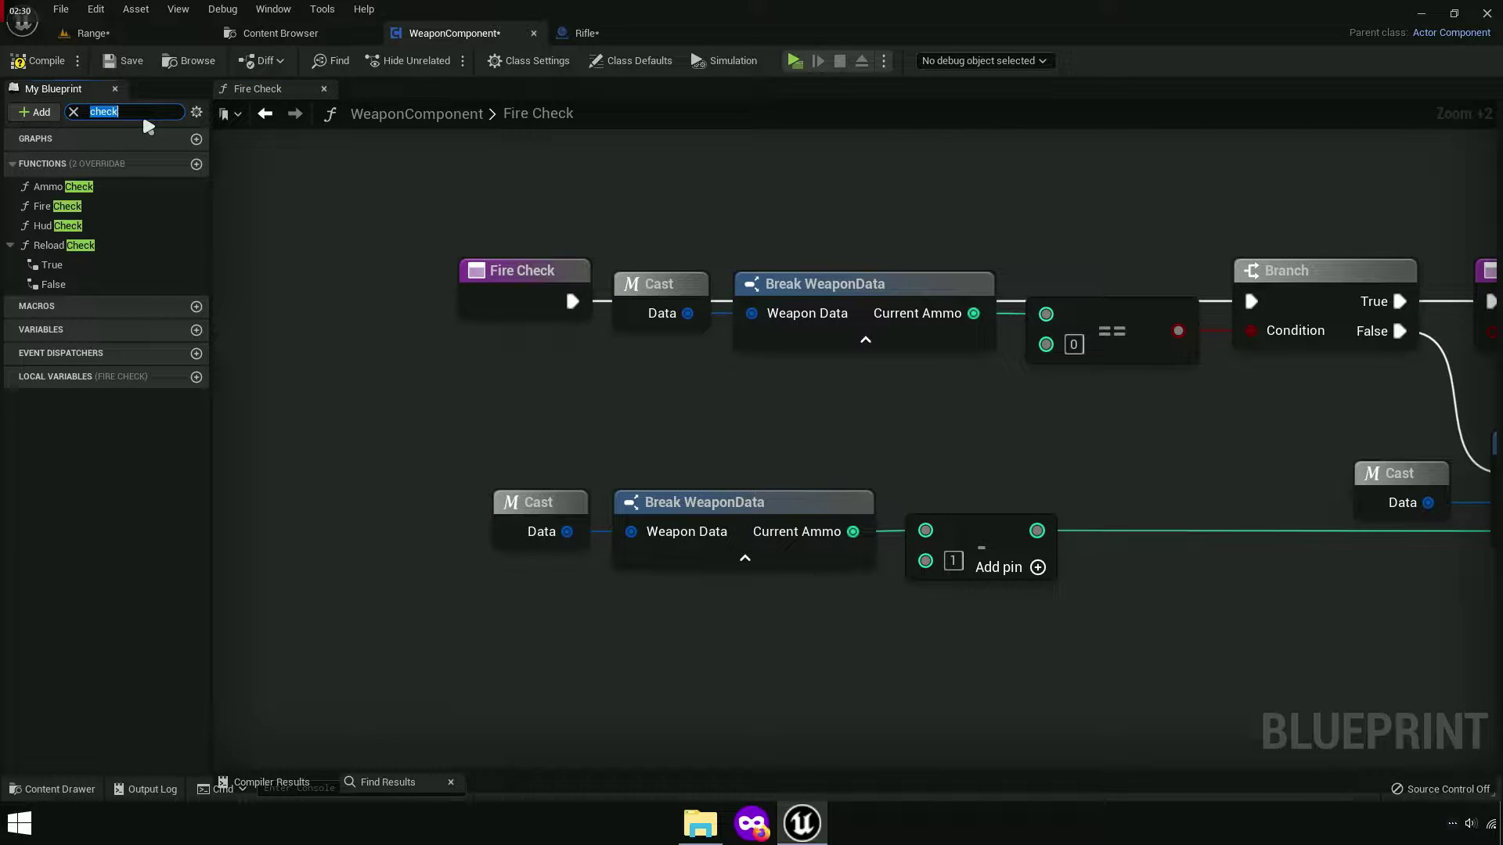
Filter My Blueprint for 'hud', save, and open the Hud Check function graph.
key("Home")
type("hud")
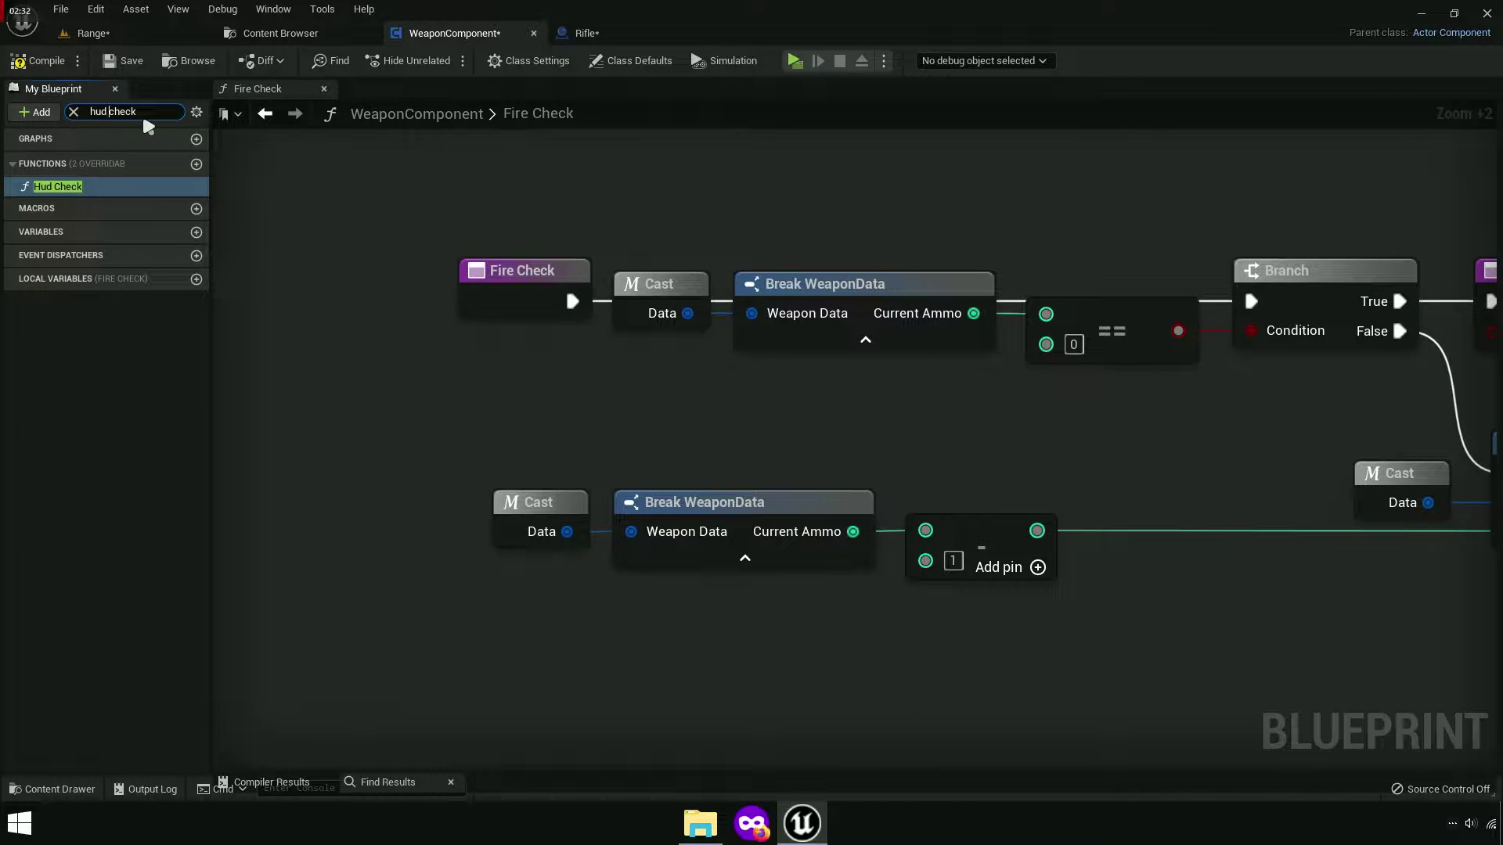
left_click(125, 66)
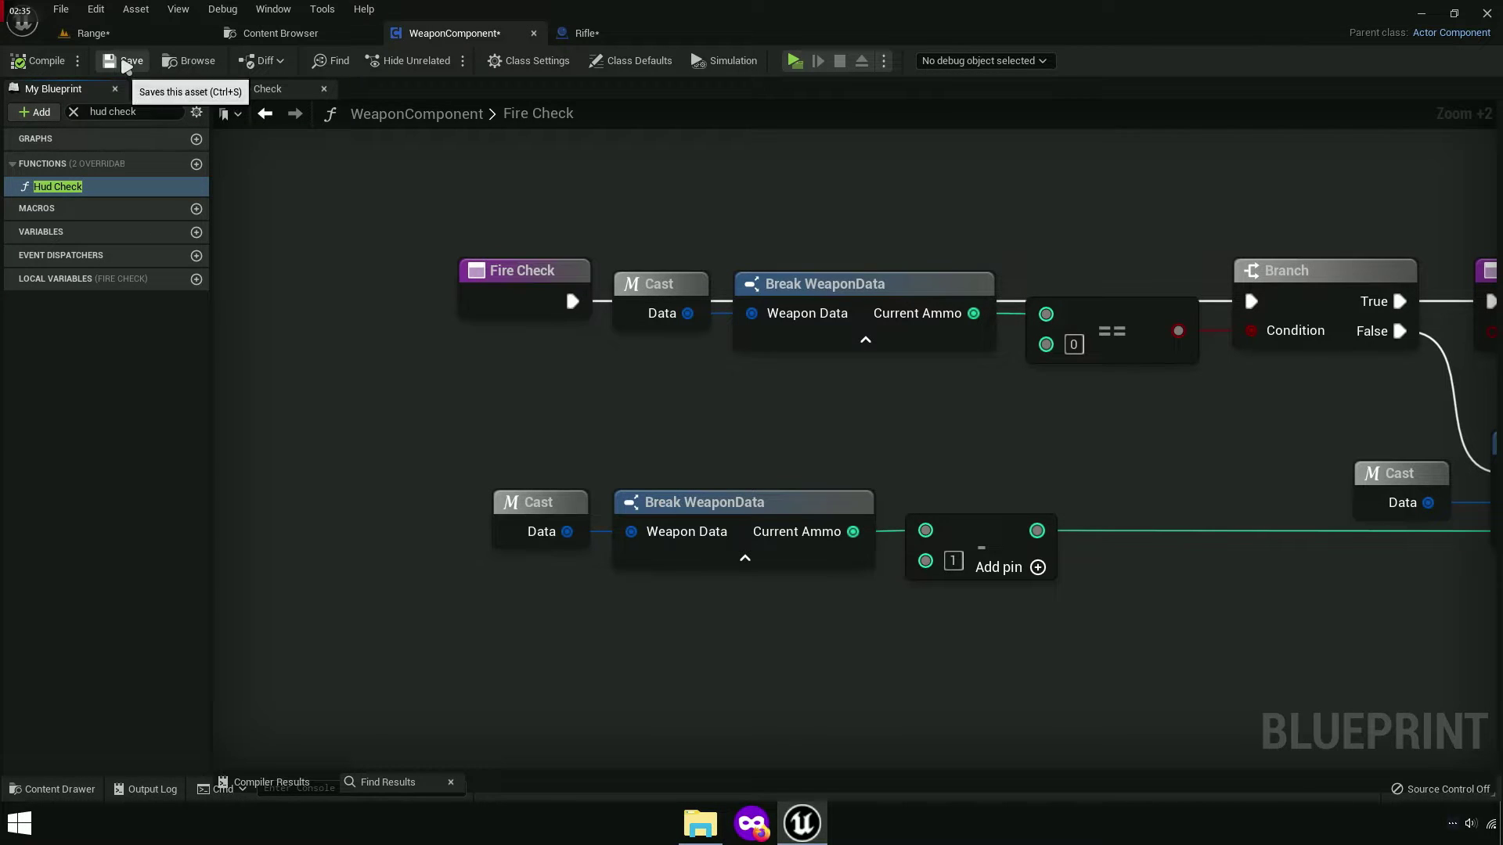
left_click(115, 186)
right_click(115, 186)
left_click(50, 309)
double_click(59, 186)
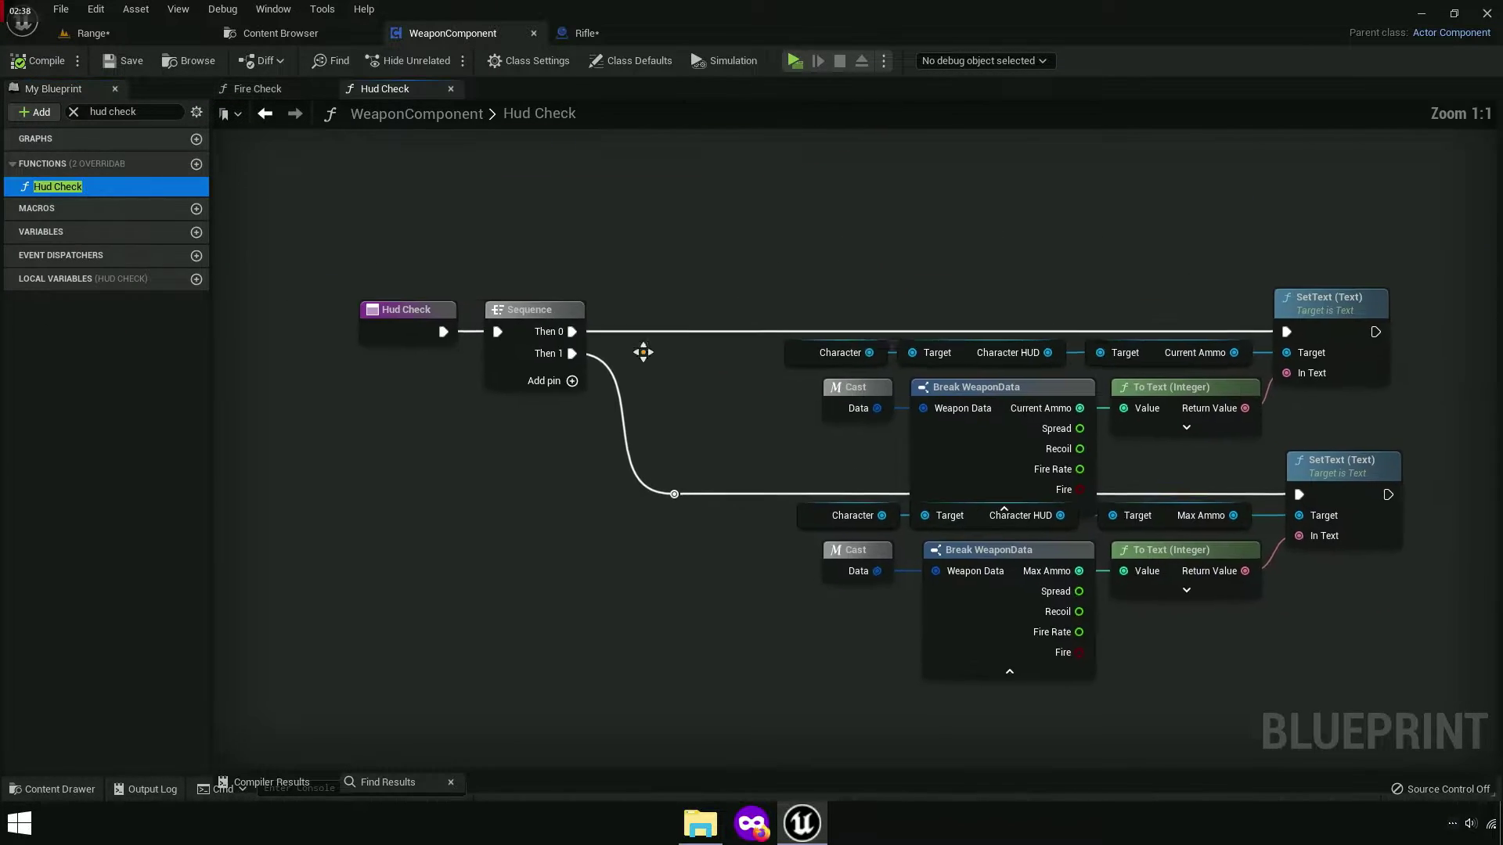
right_click_drag(565, 417, 565, 416)
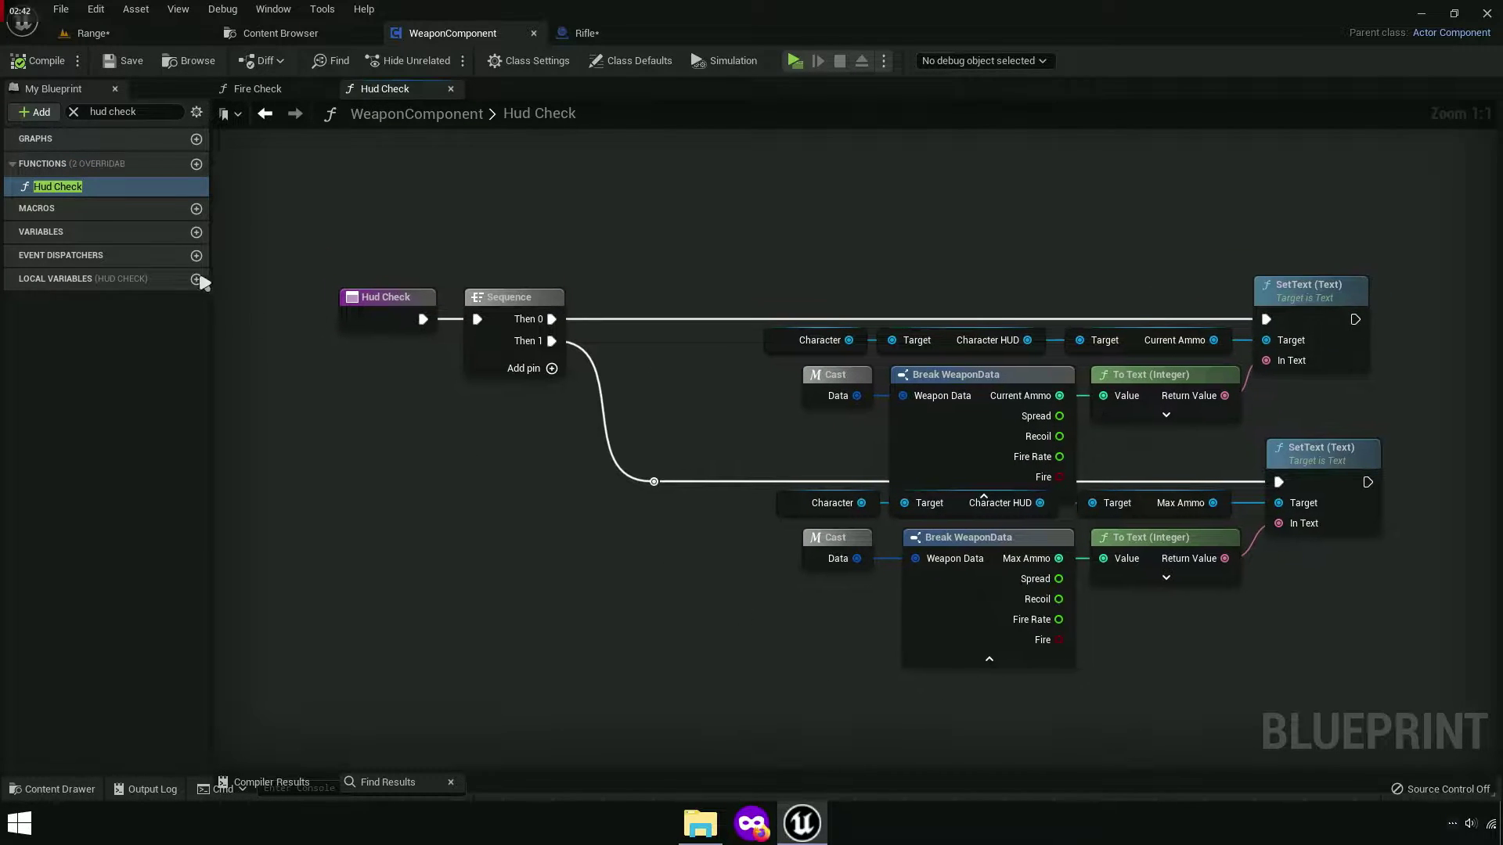
Delete the Hud Check function, then switch to the Rifle blueprint.
right_click(102, 198)
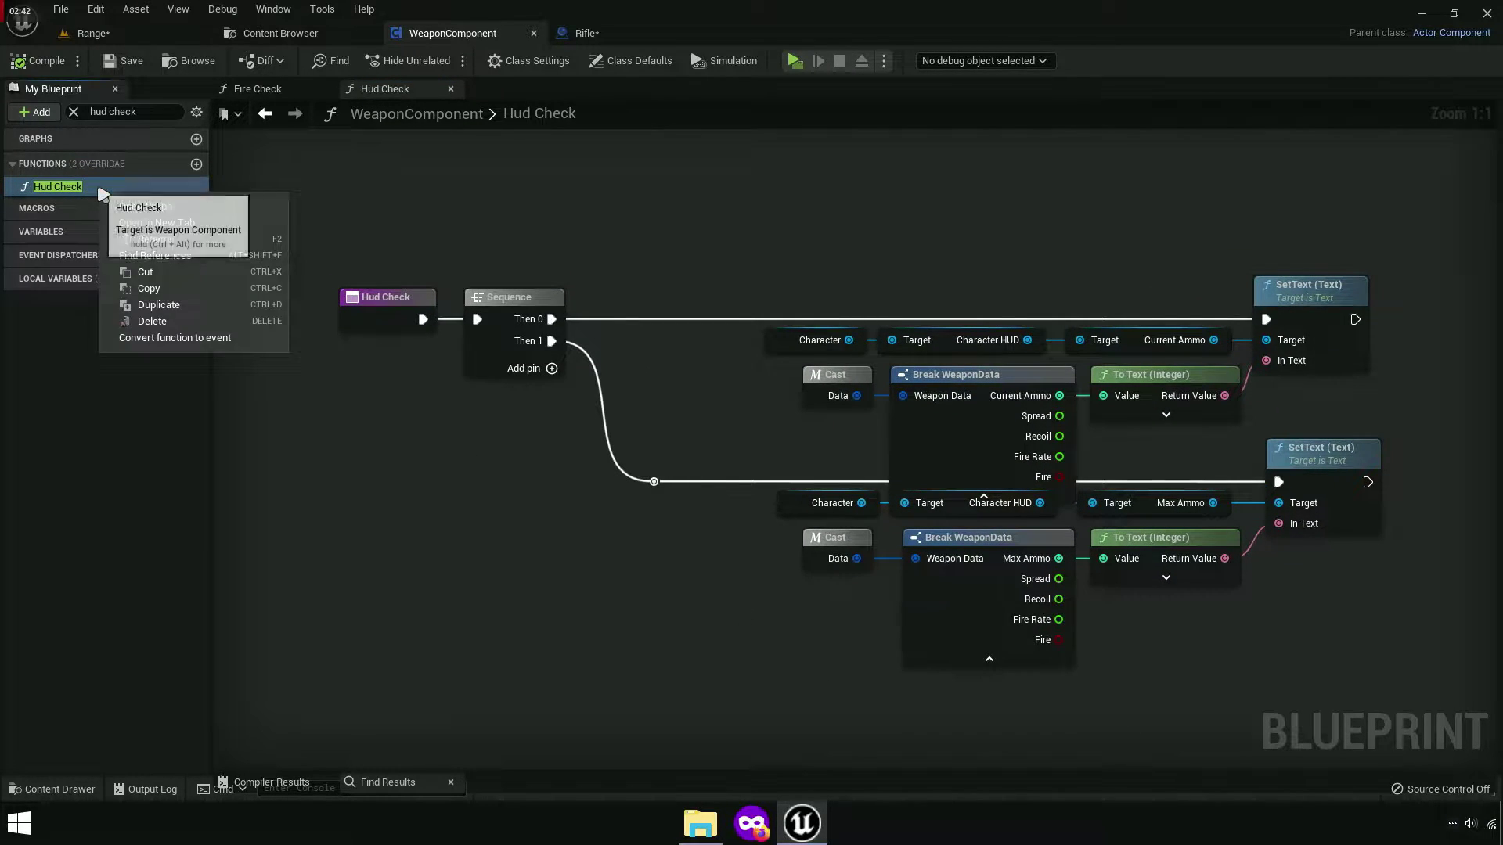
left_click(133, 320)
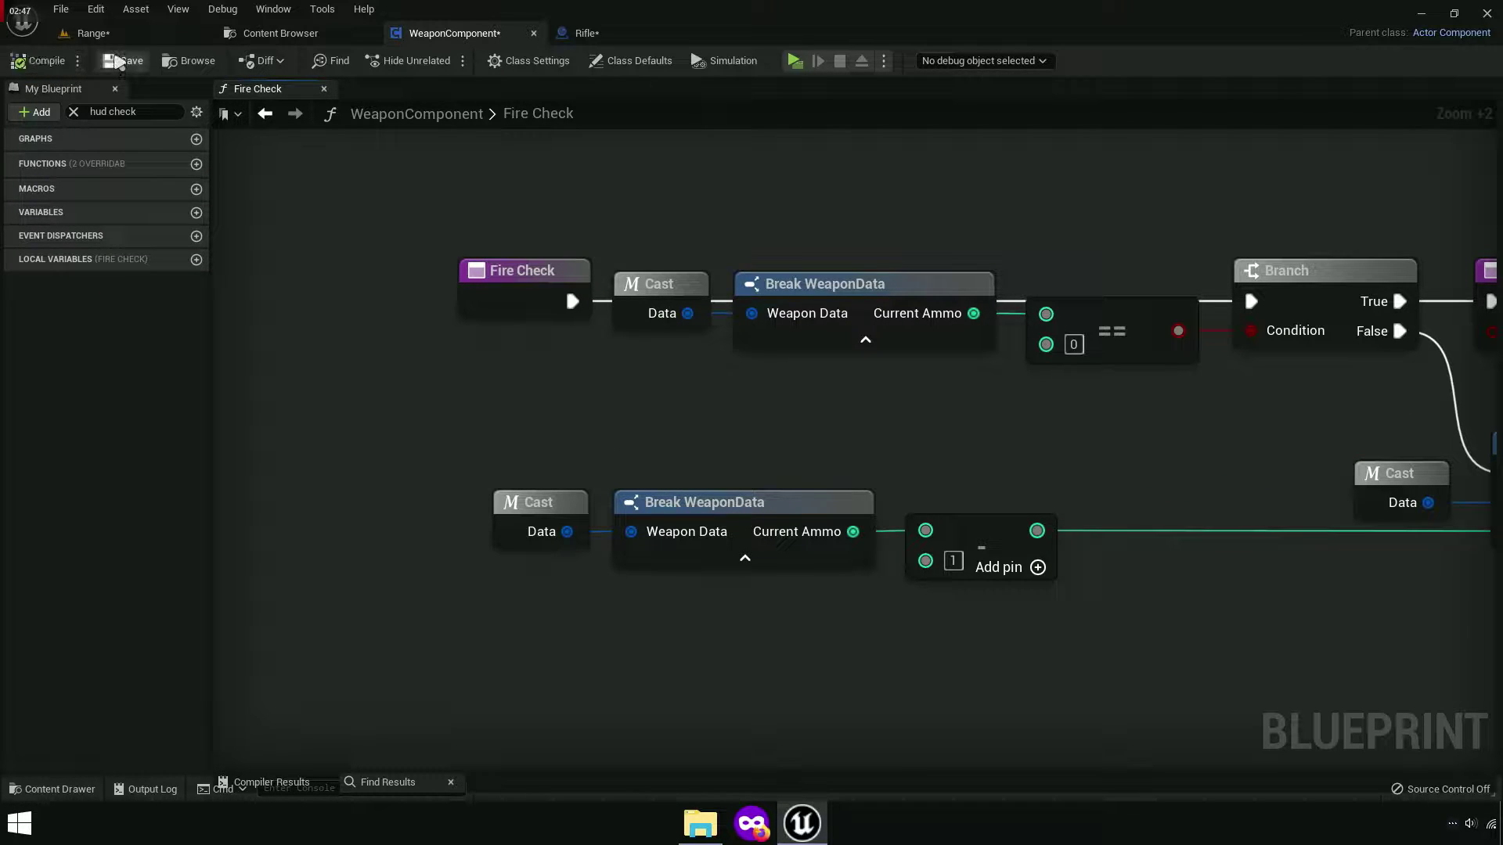
left_click(626, 36)
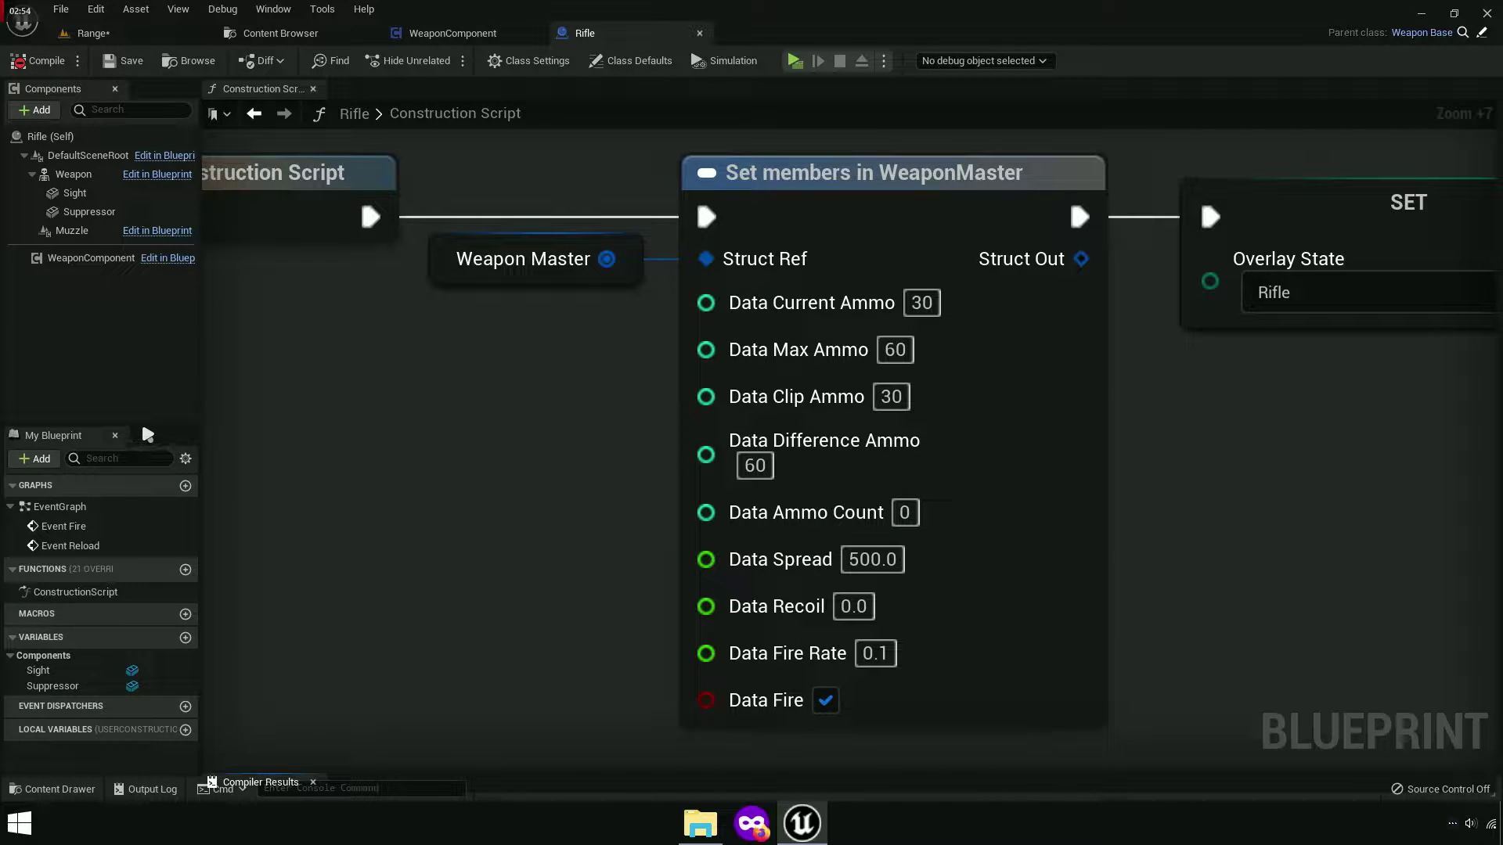
Delete the unused Weapon Master and two Break nodes from the Rifle's Event Graph.
left_click_drag(141, 424, 141, 332)
double_click(52, 413)
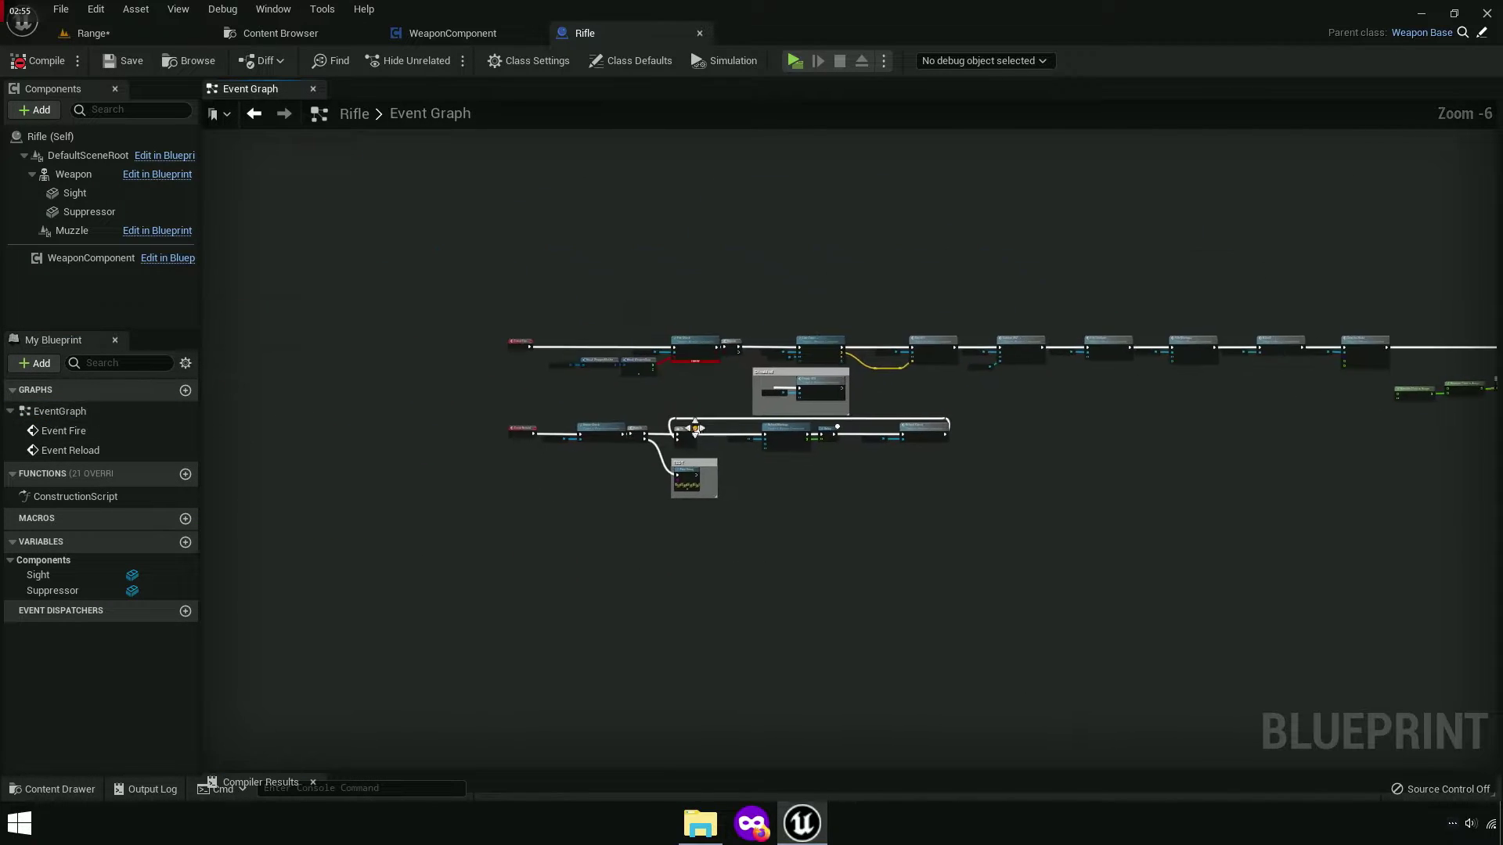
scroll(637, 402, "up", 8)
left_click_drag(988, 517, 583, 368)
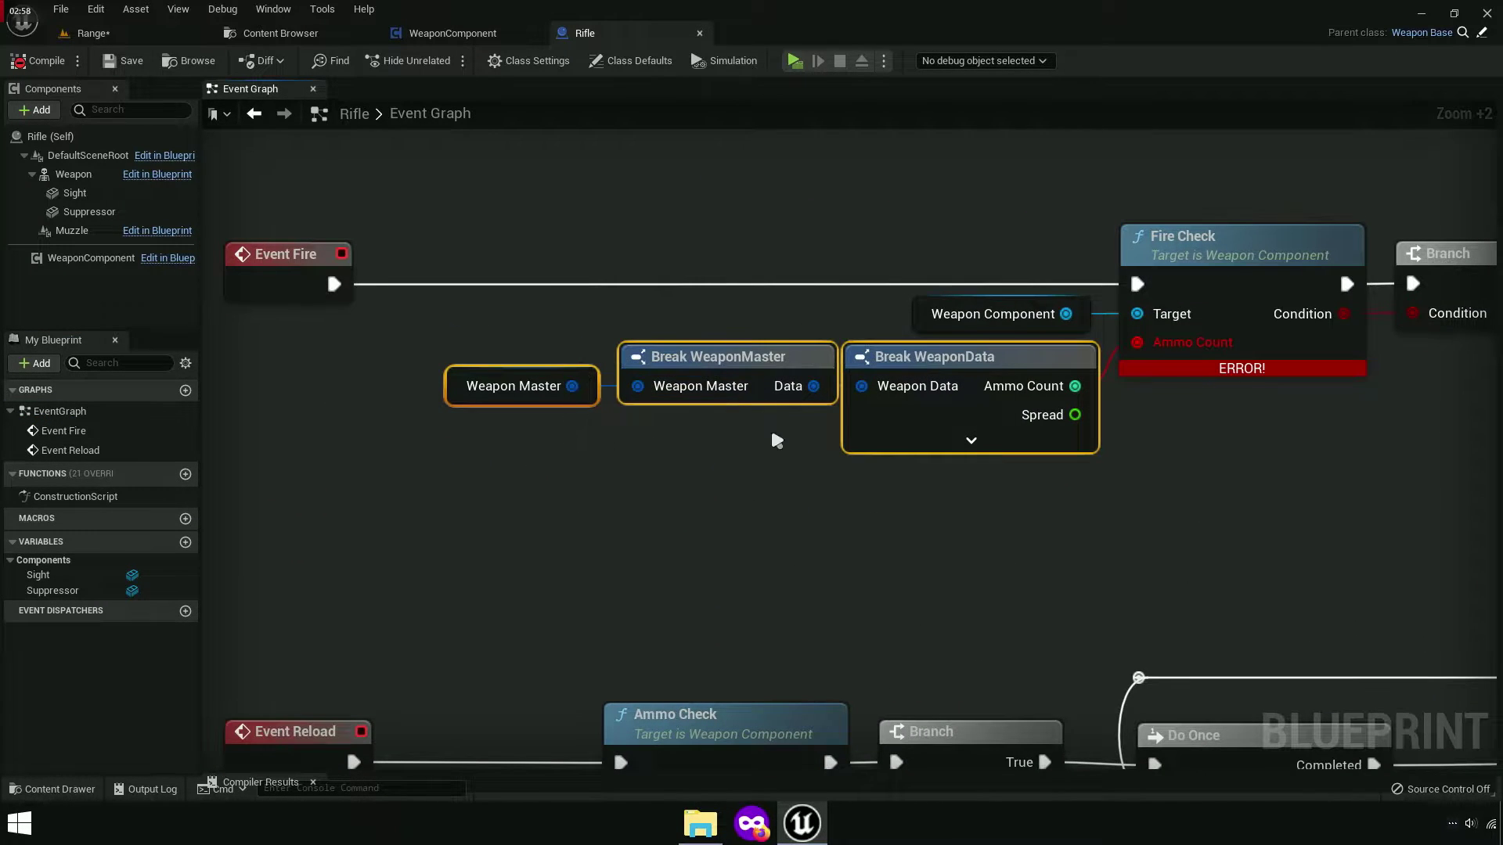
scroll(928, 497, "down", 2)
left_click_drag(973, 469, 853, 215)
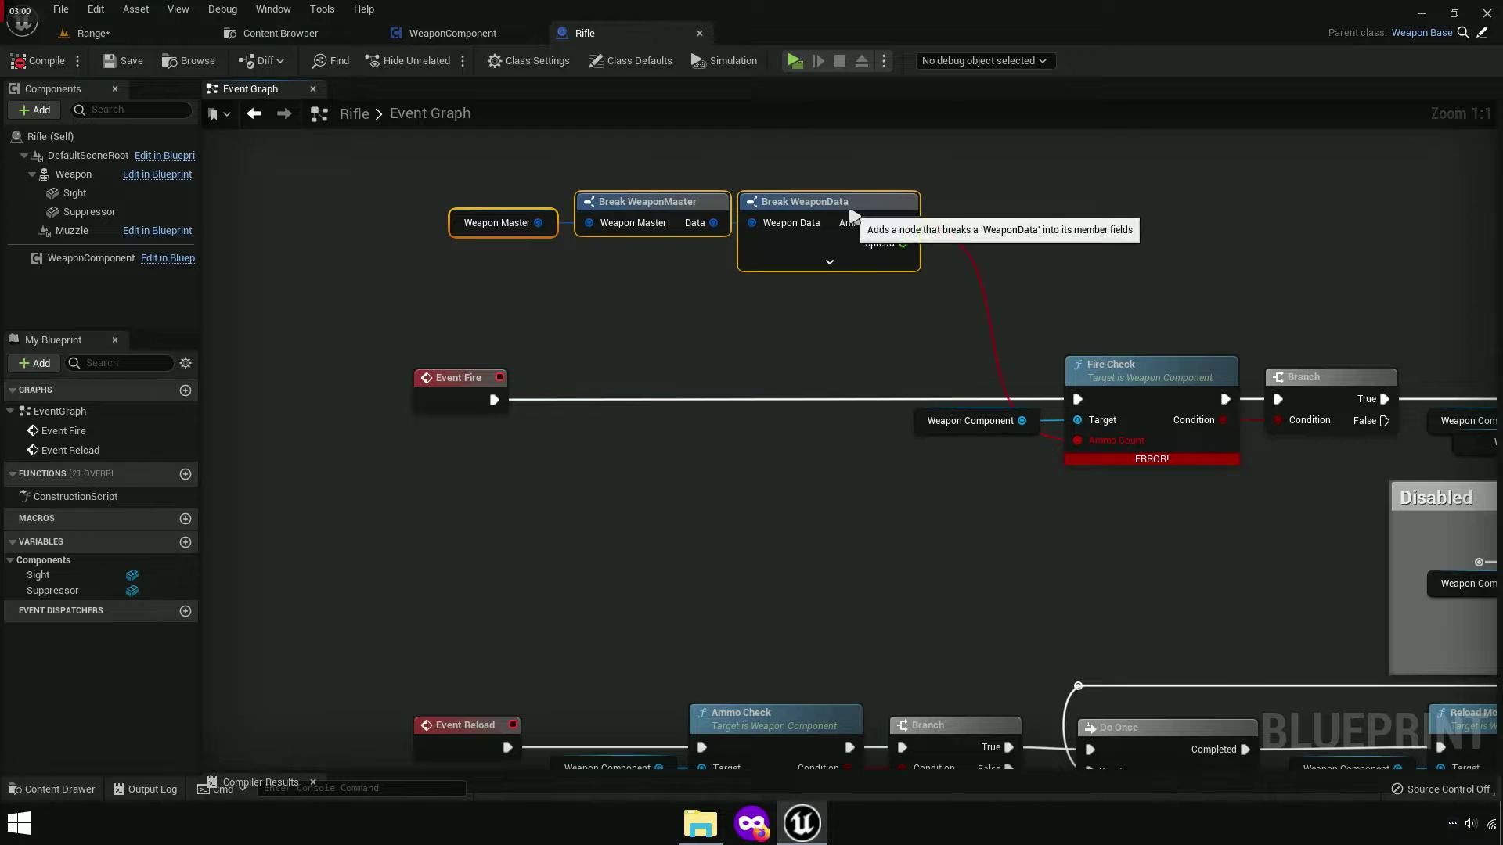
right_click(853, 215)
left_click(904, 241)
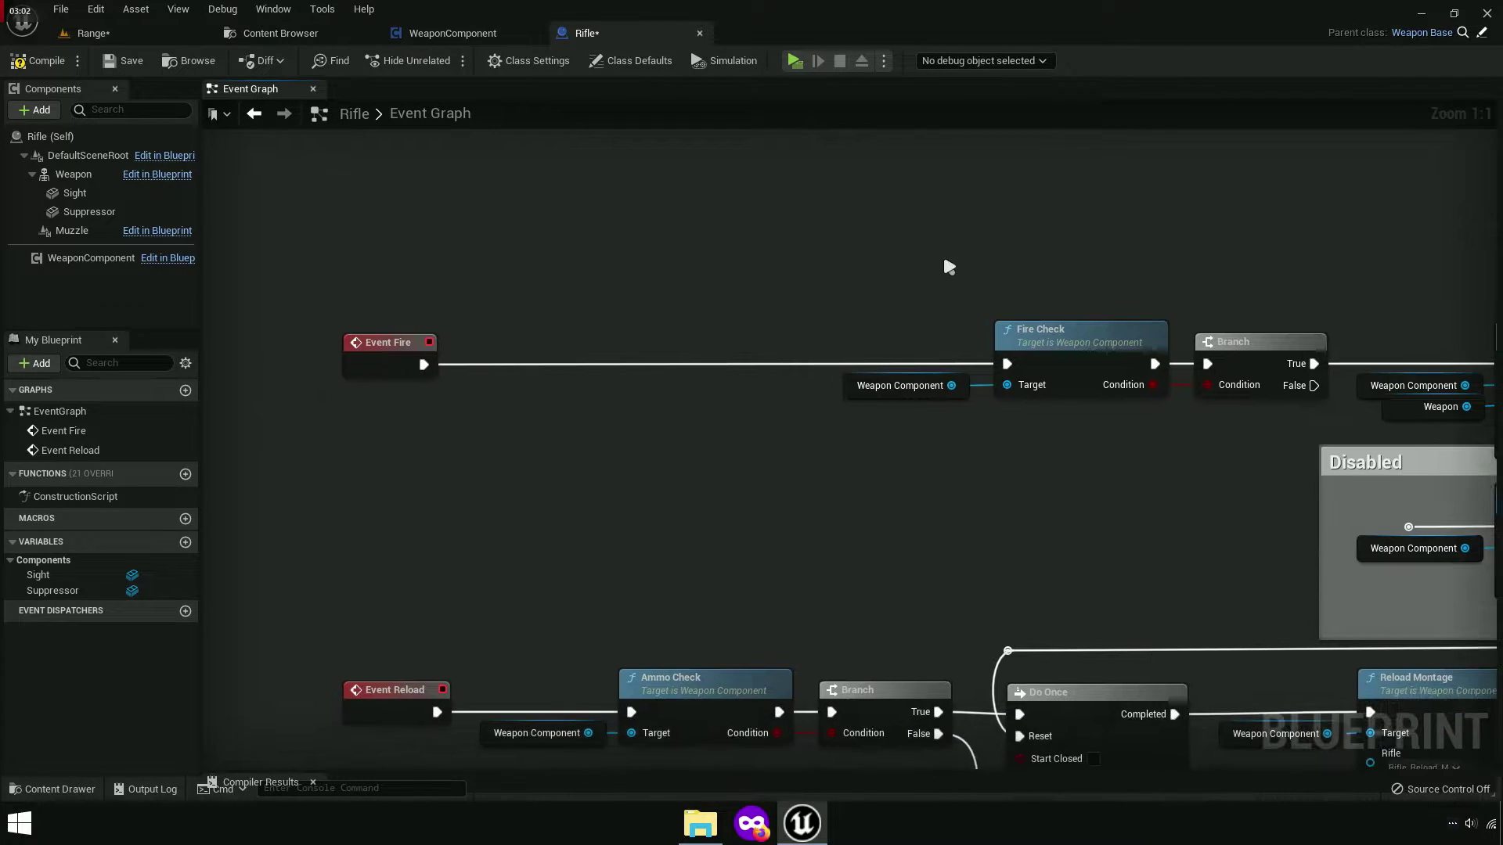
scroll(626, 507, "down", 3)
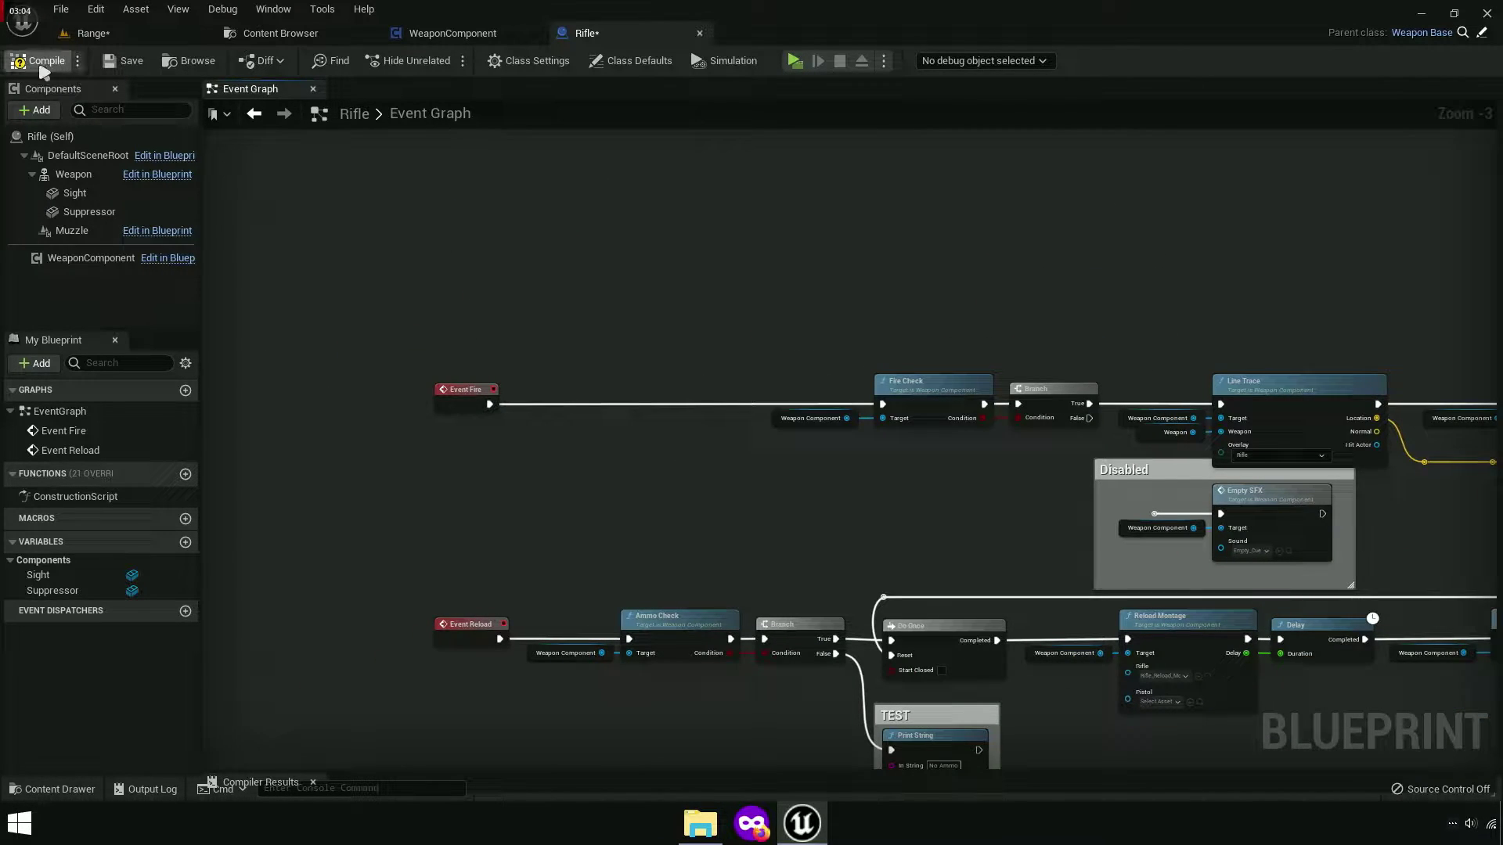
Open the WeaponData structure in Weapon > Data > Structure and delete its Ammo Count variable.
left_click(296, 35)
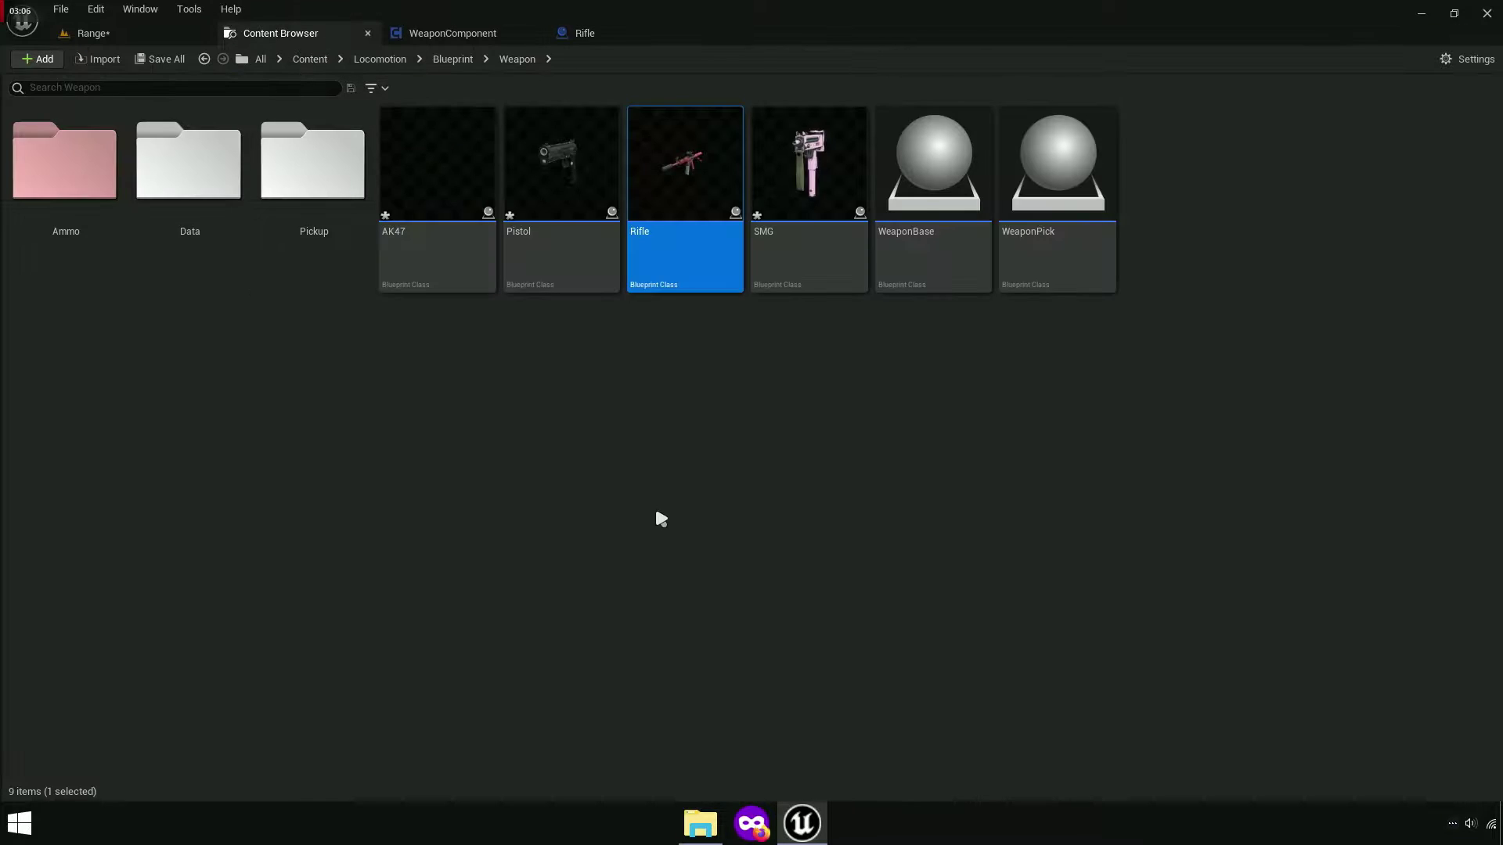
left_click(443, 59)
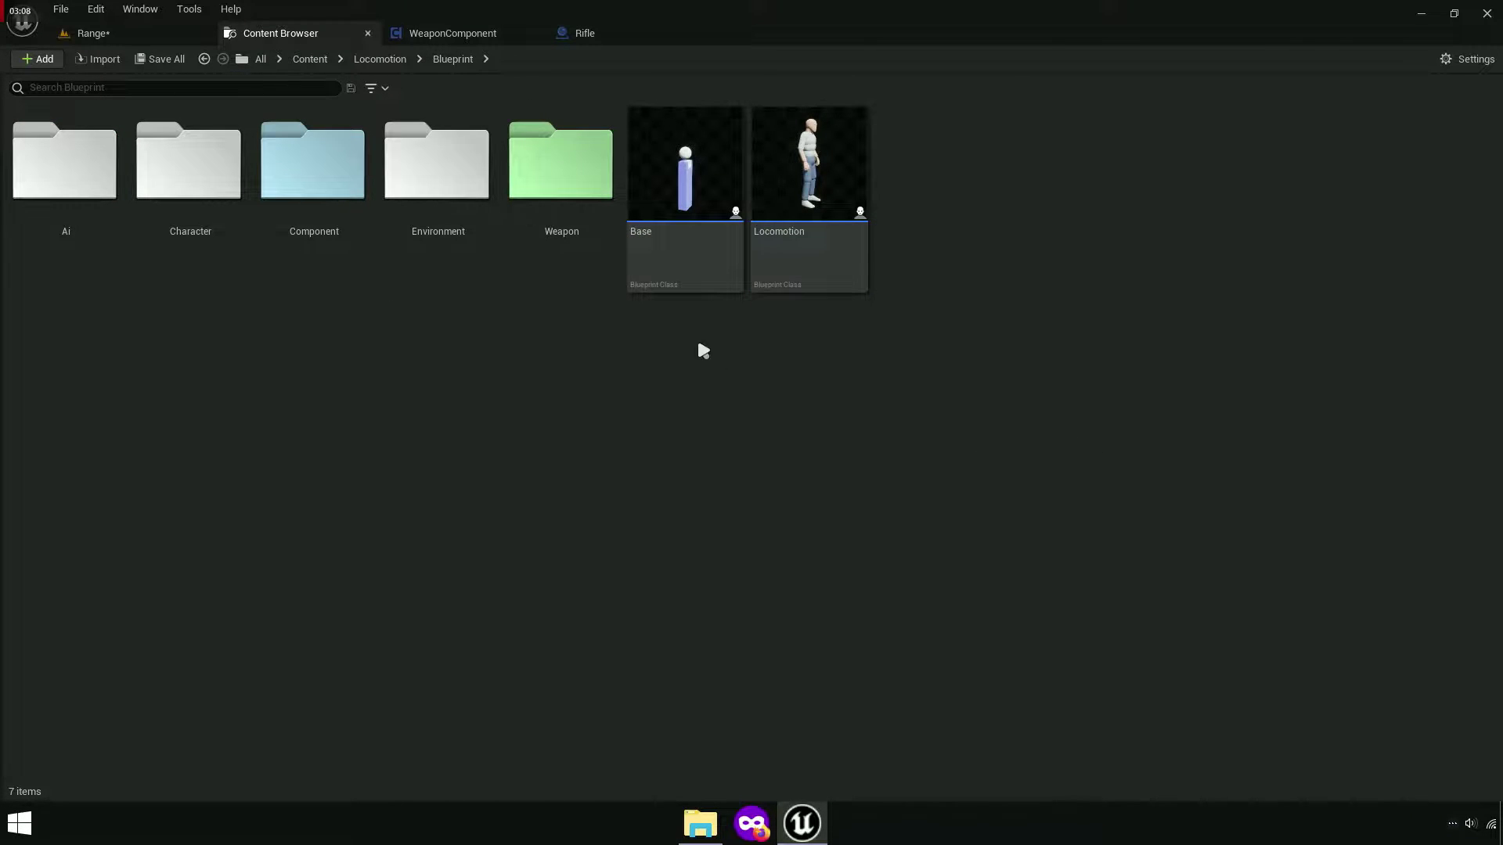
double_click(561, 266)
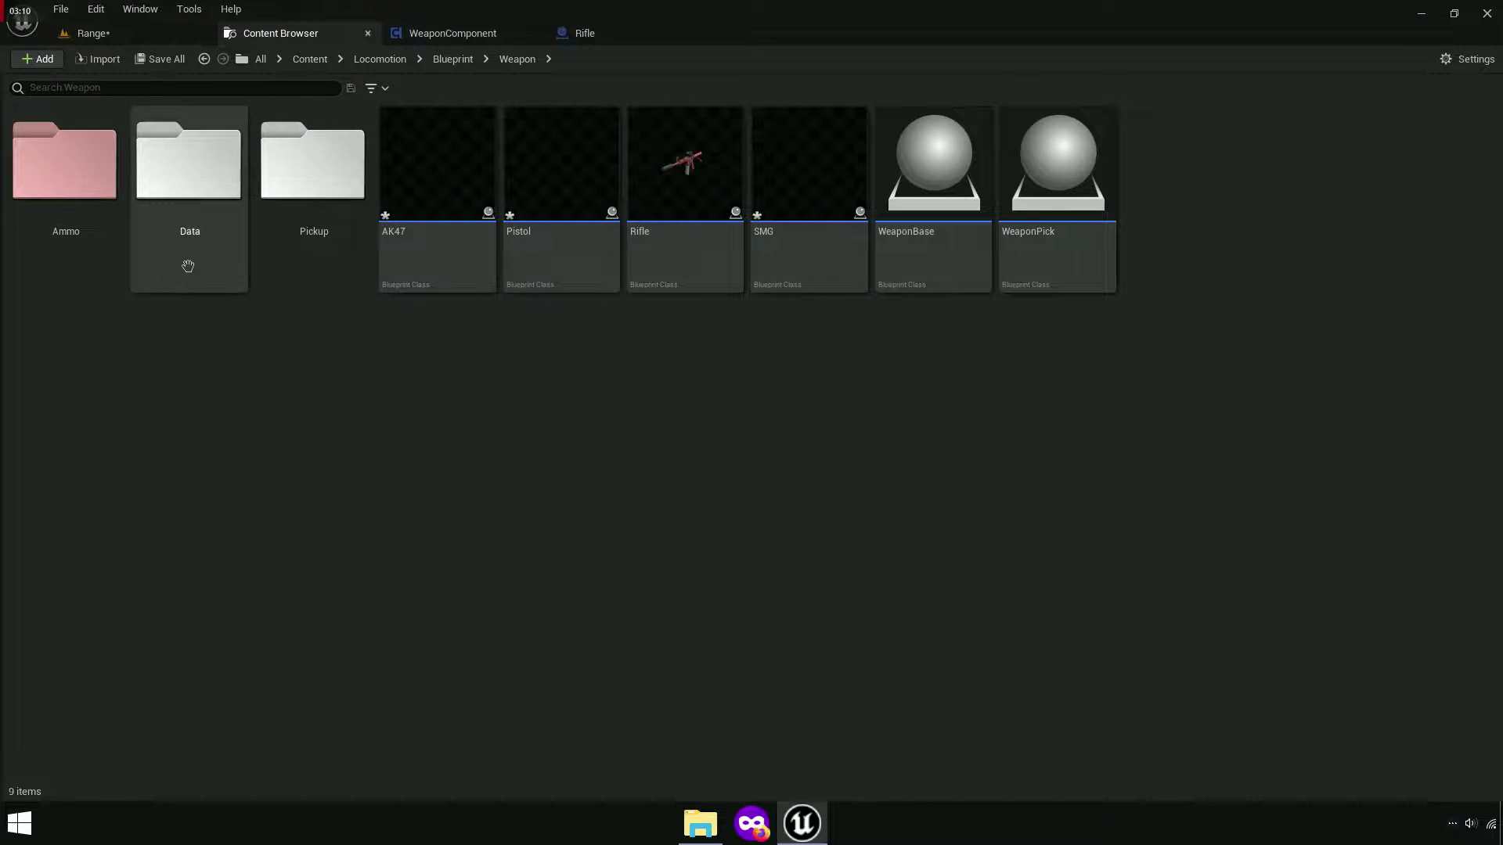
double_click(188, 266)
left_click(1190, 235)
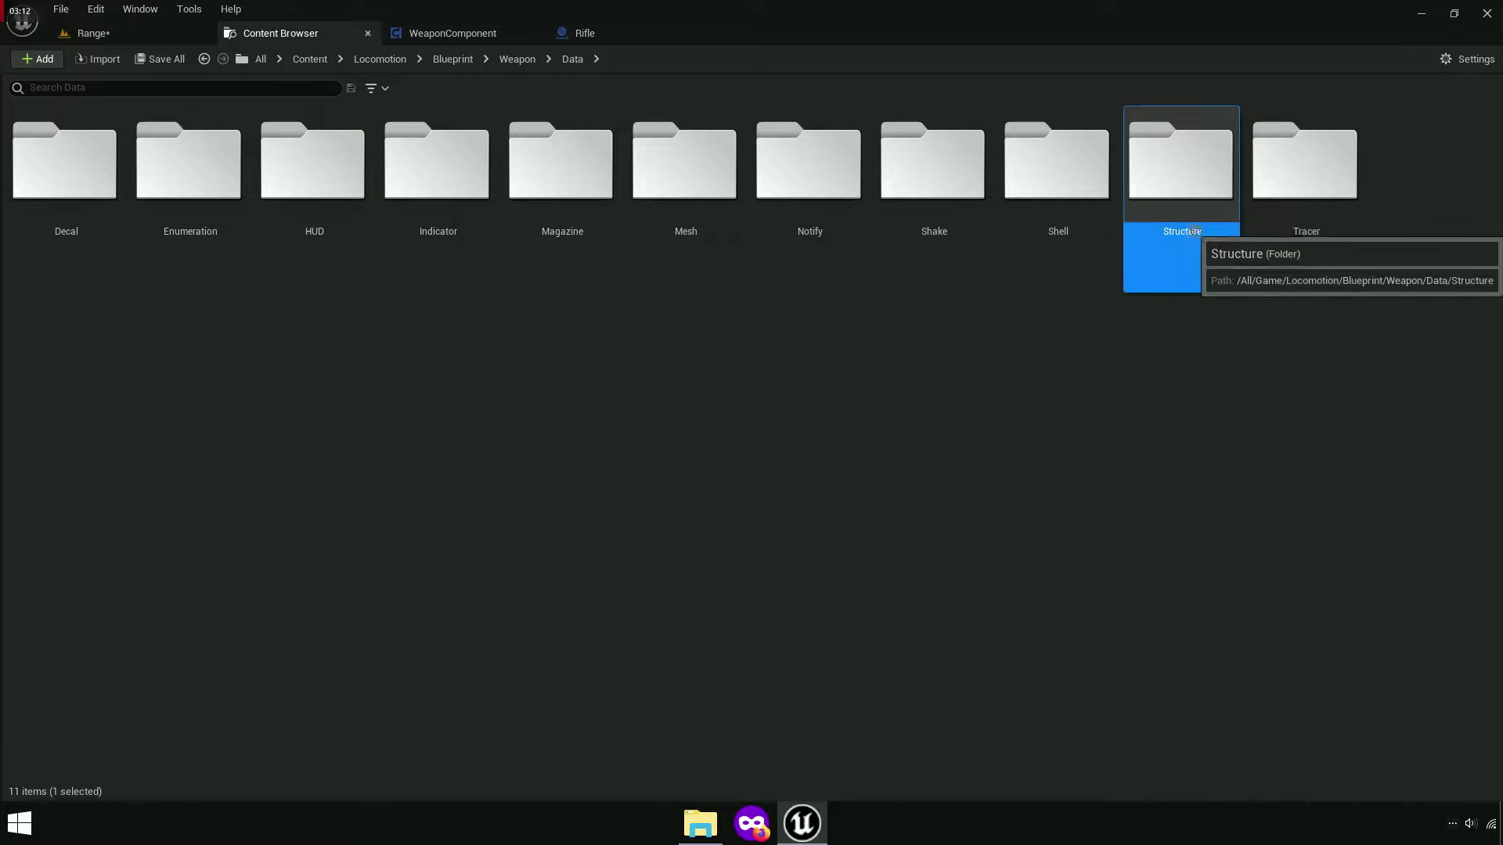
double_click(1193, 231)
left_click(110, 270)
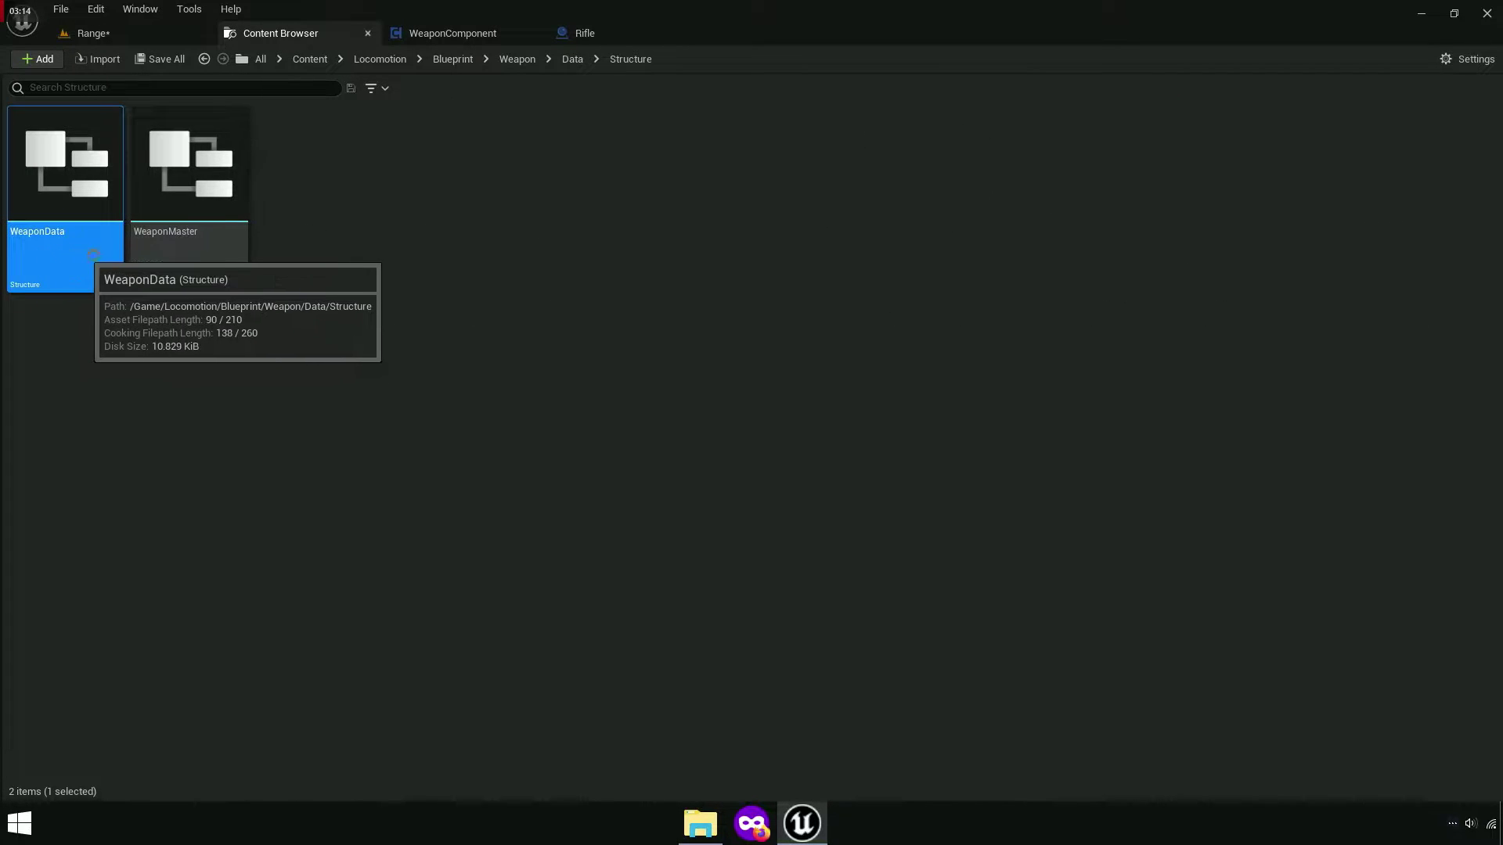
double_click(109, 270)
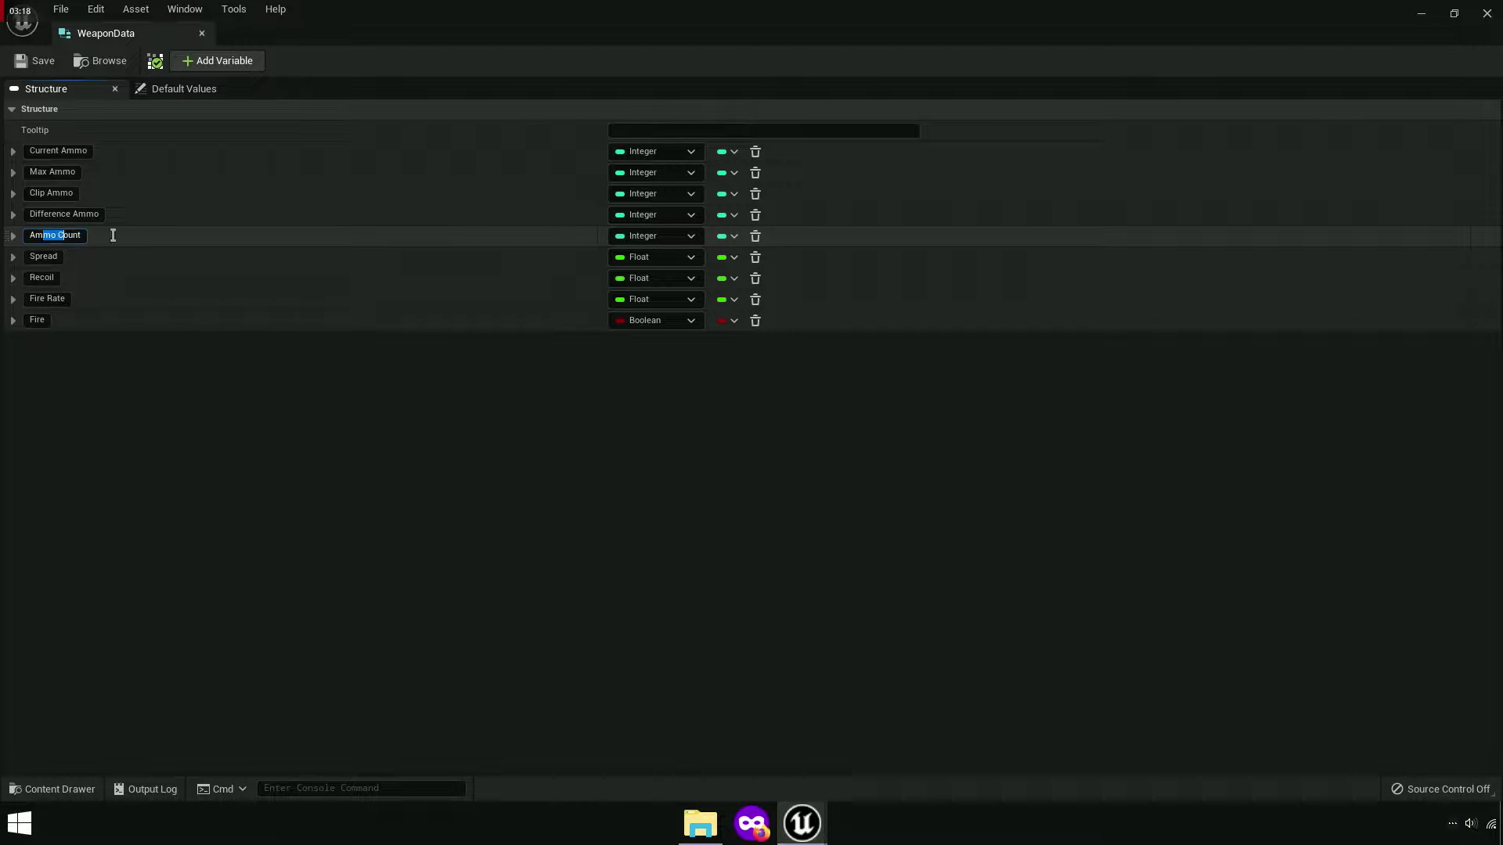
left_click(755, 236)
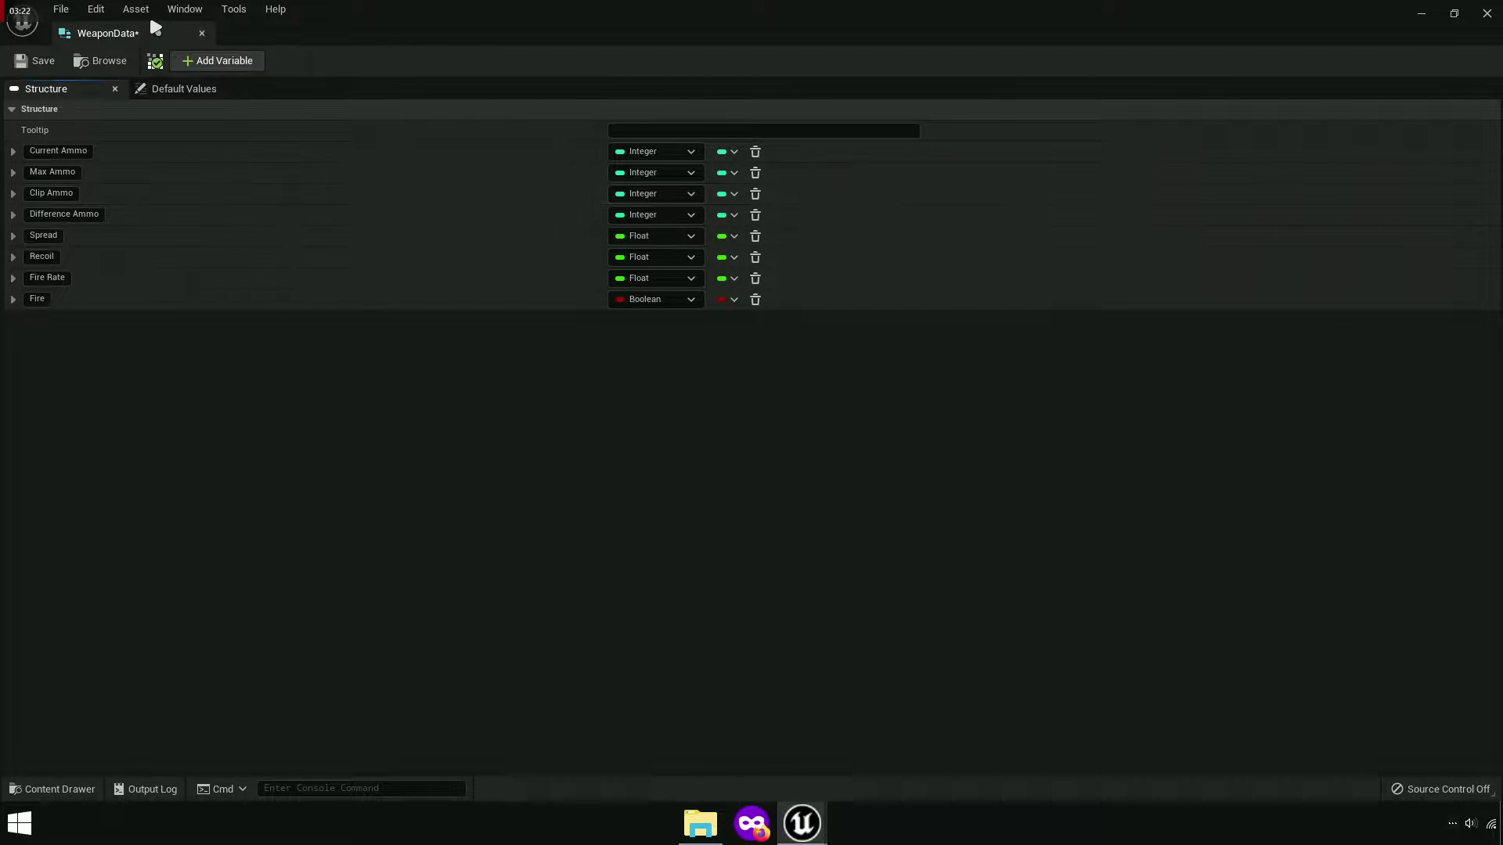
Dock the WeaponData editor and save all modified assets.
mouse_move(150, 32)
left_mouse_down()
mouse_move(755, 56)
mouse_move(759, 39)
left_mouse_up()
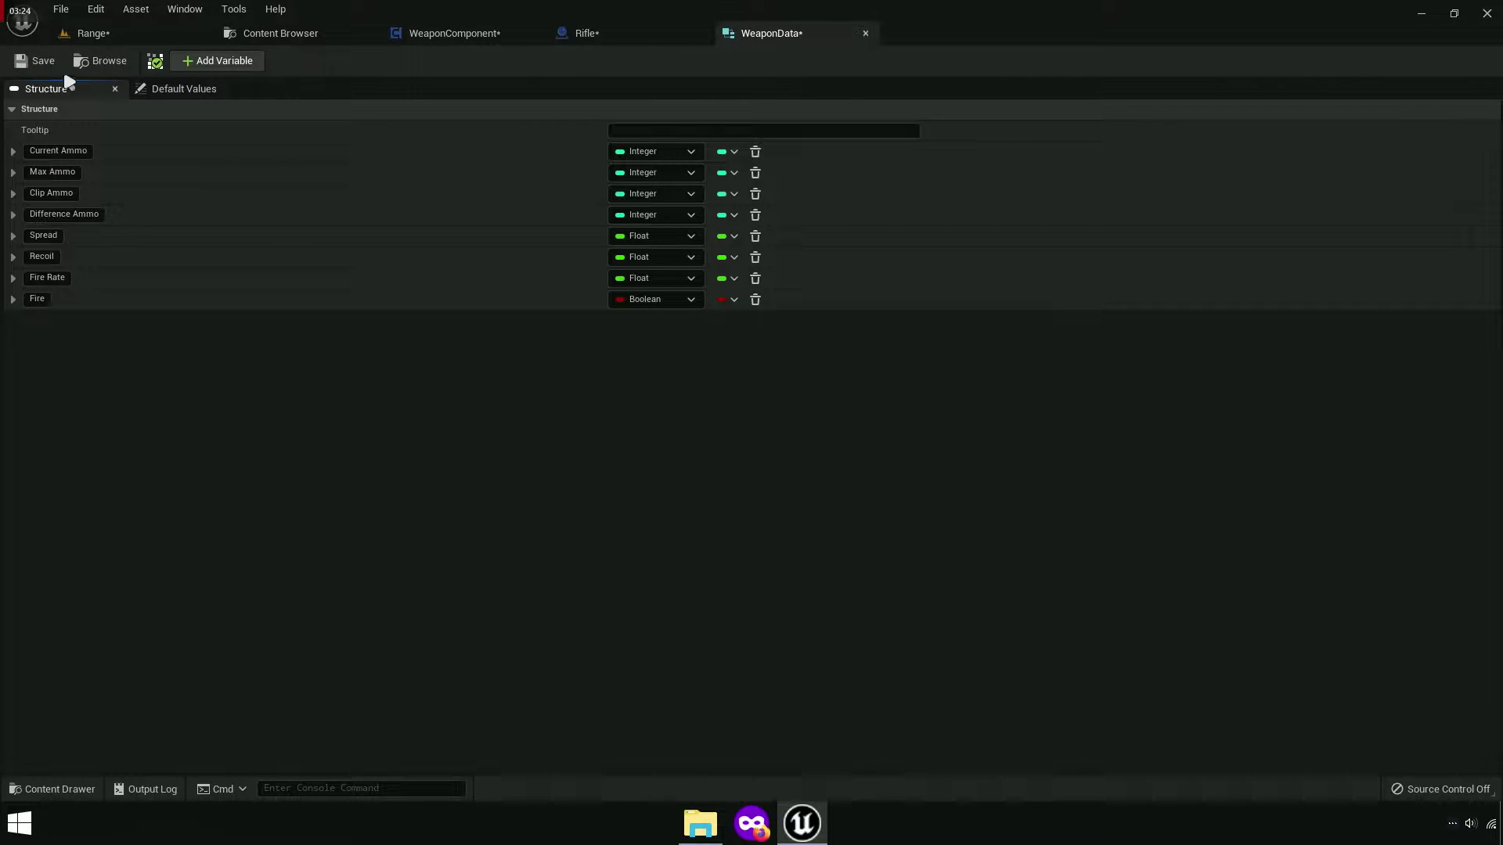
left_click(267, 33)
left_click(156, 67)
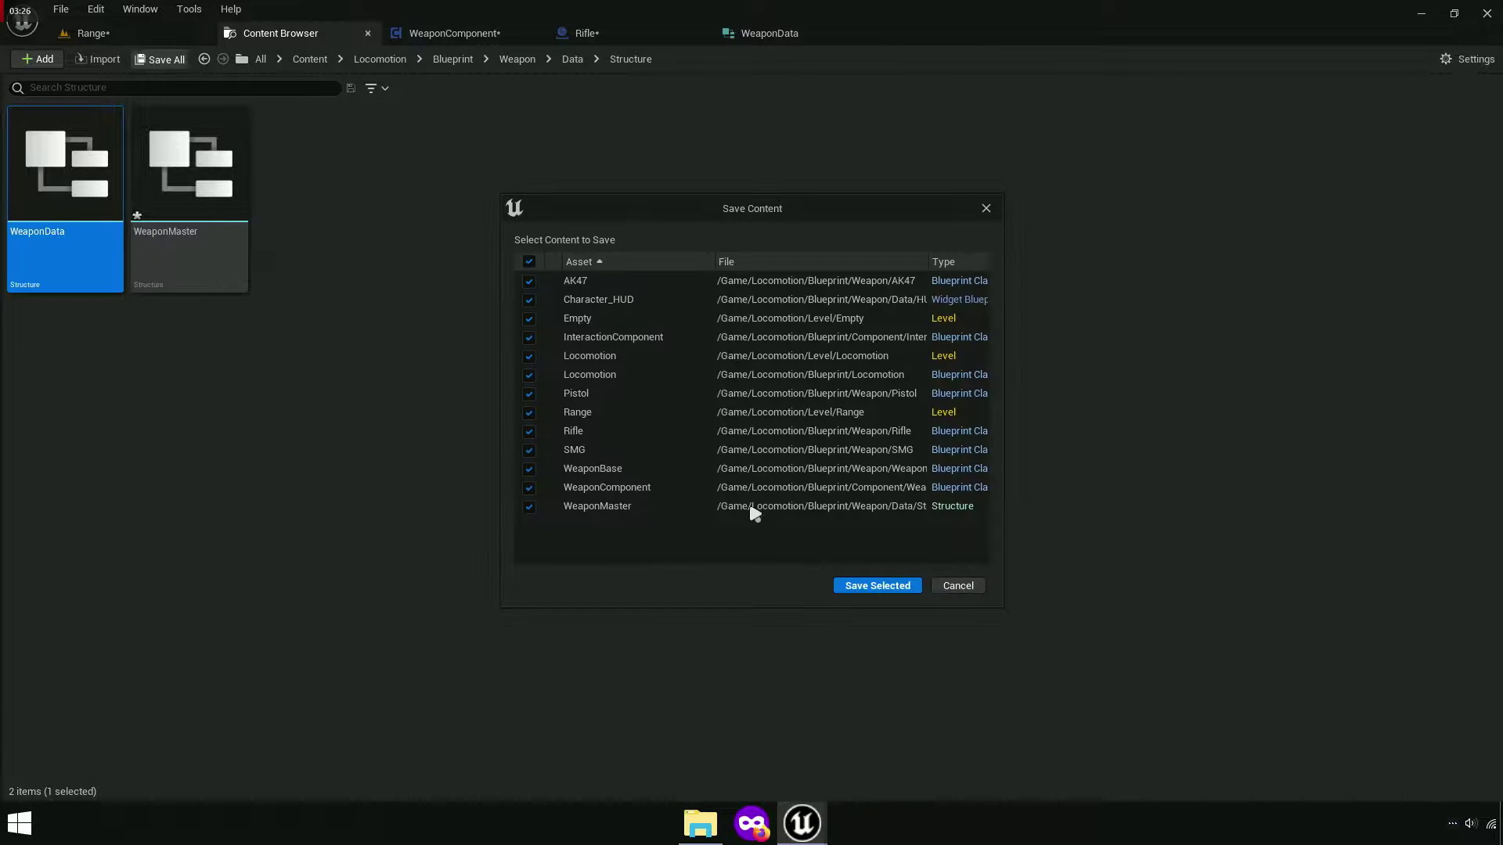
left_click(865, 589)
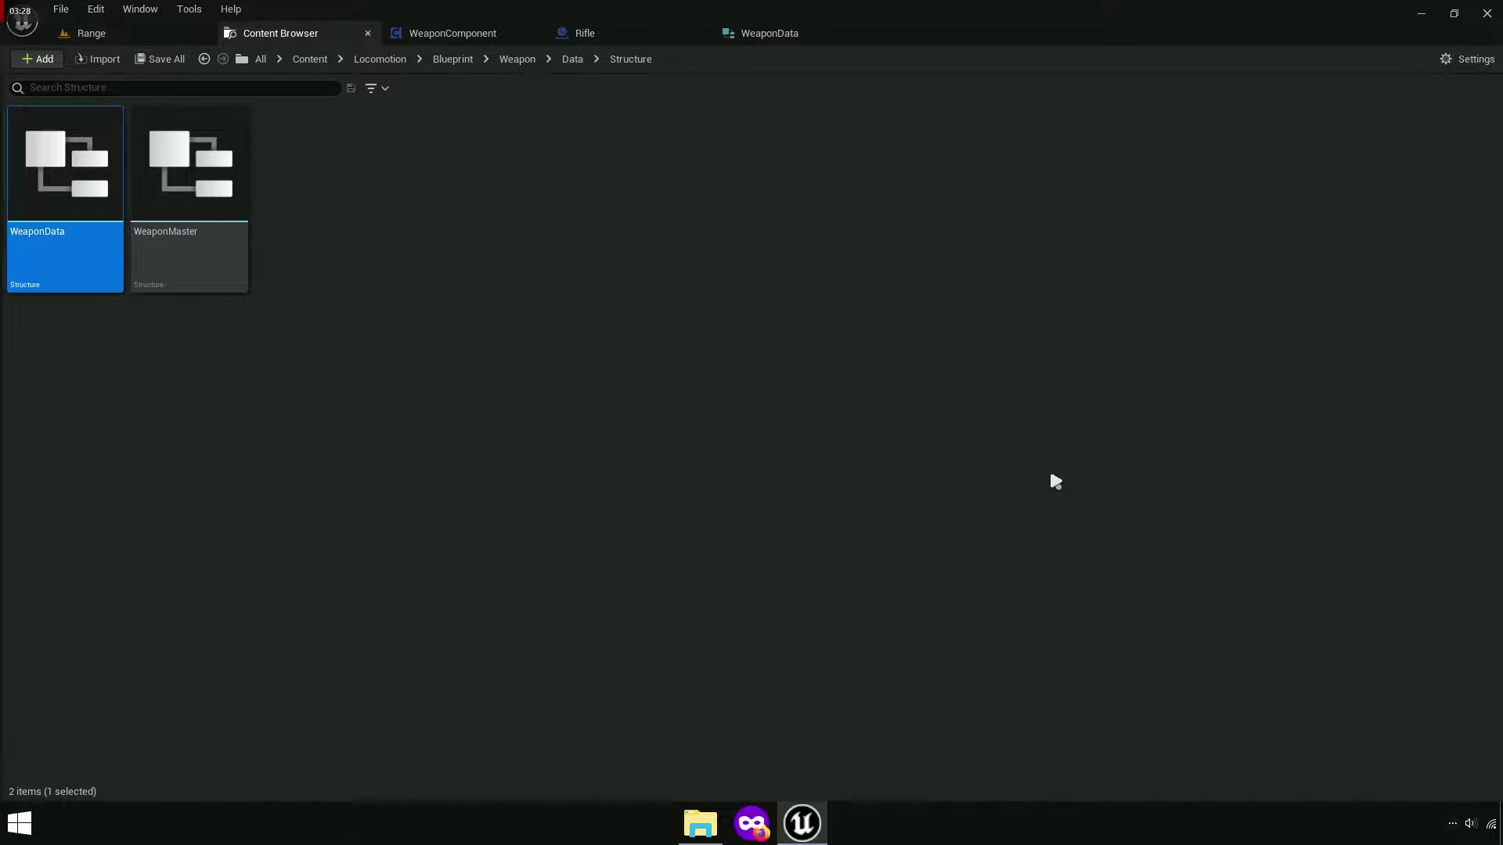
left_click(687, 39)
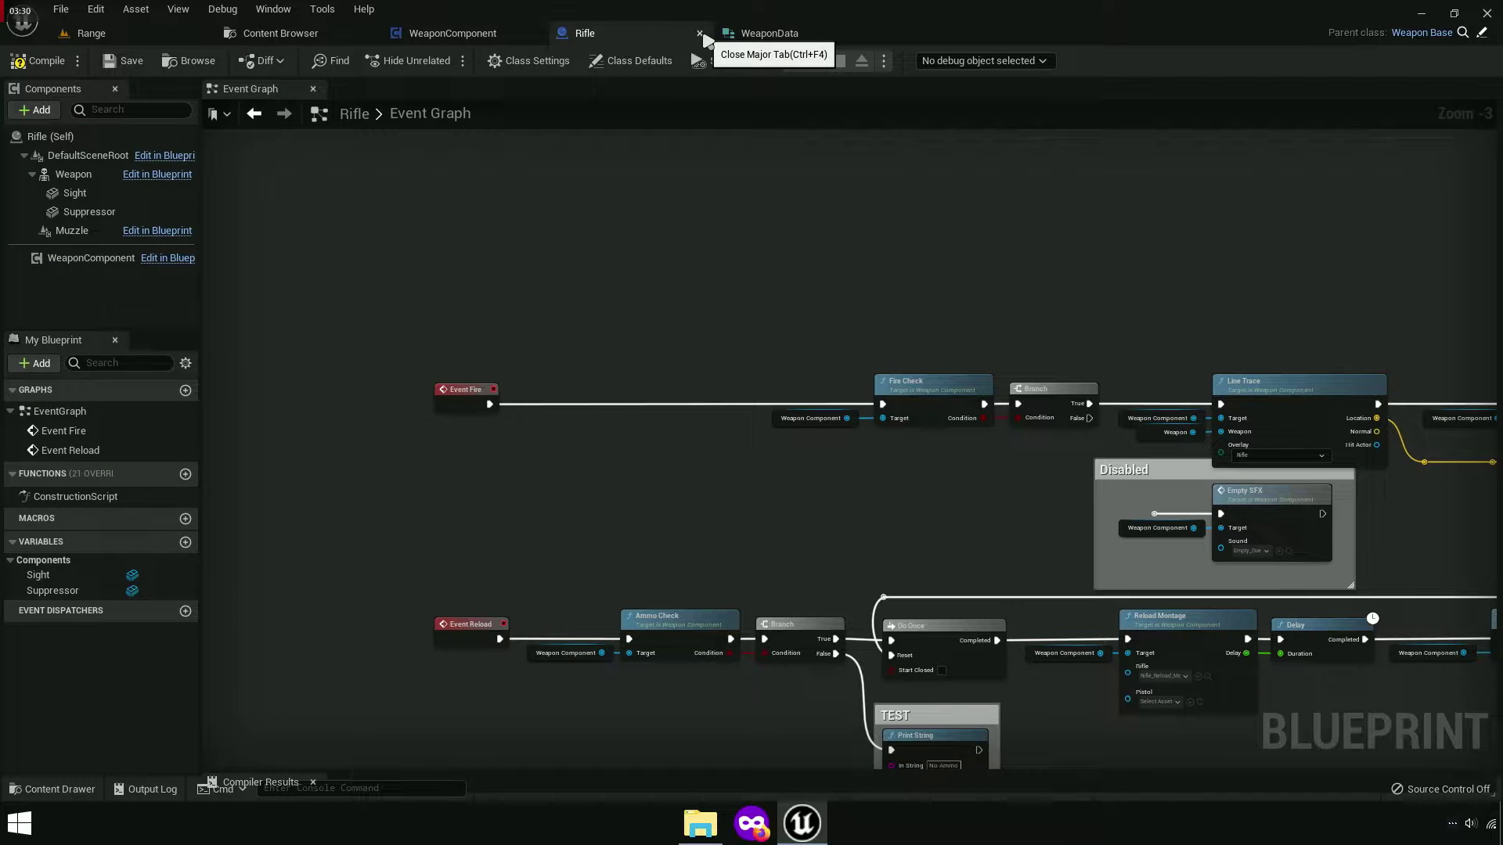
Compile the Rifle blueprint, then close the Rifle and WeaponComponent tabs.
left_click(34, 60)
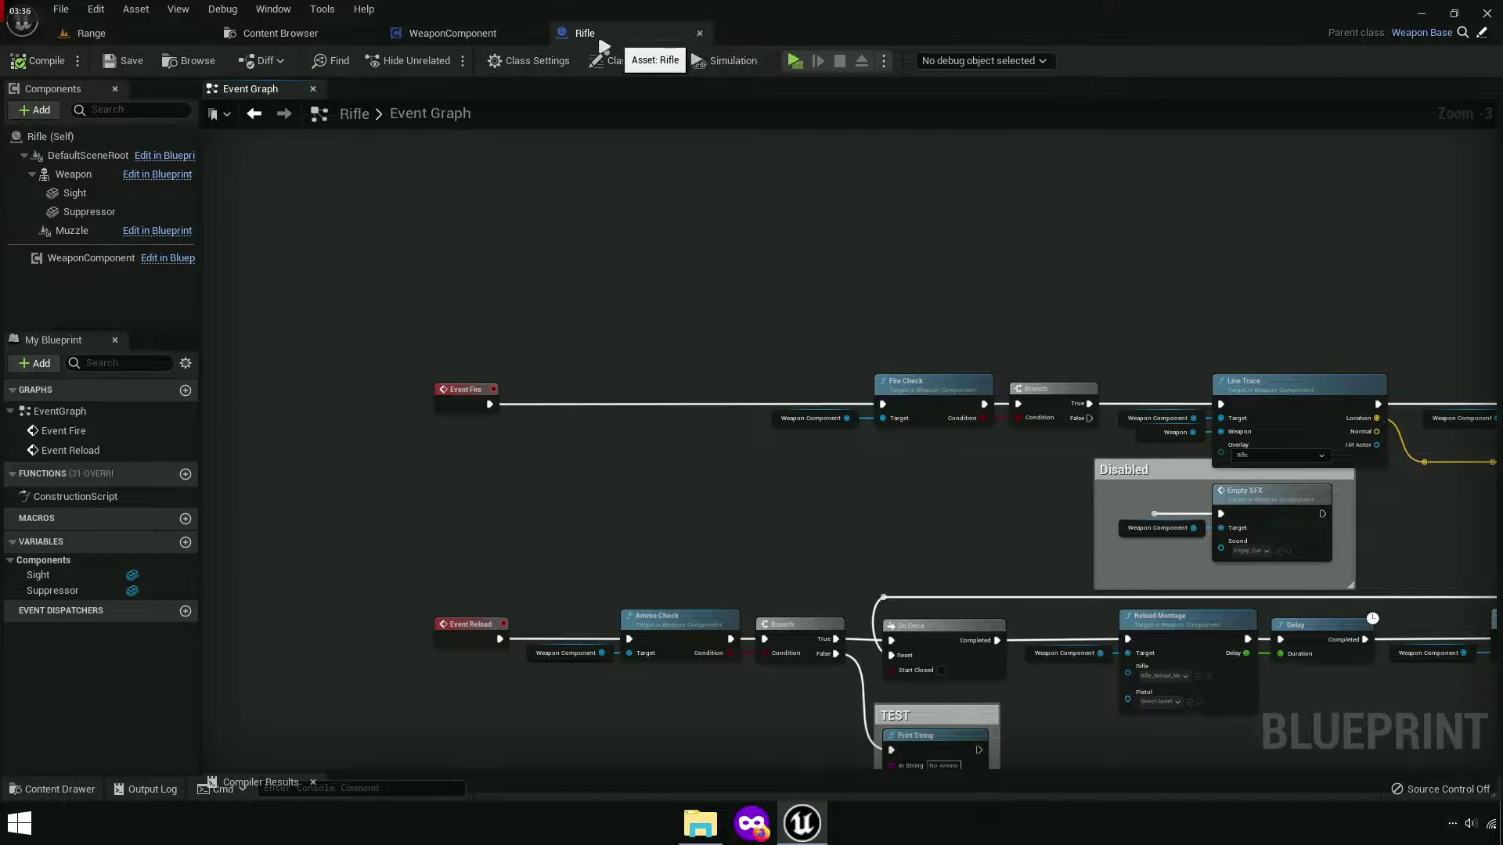
left_click(700, 33)
left_click(538, 32)
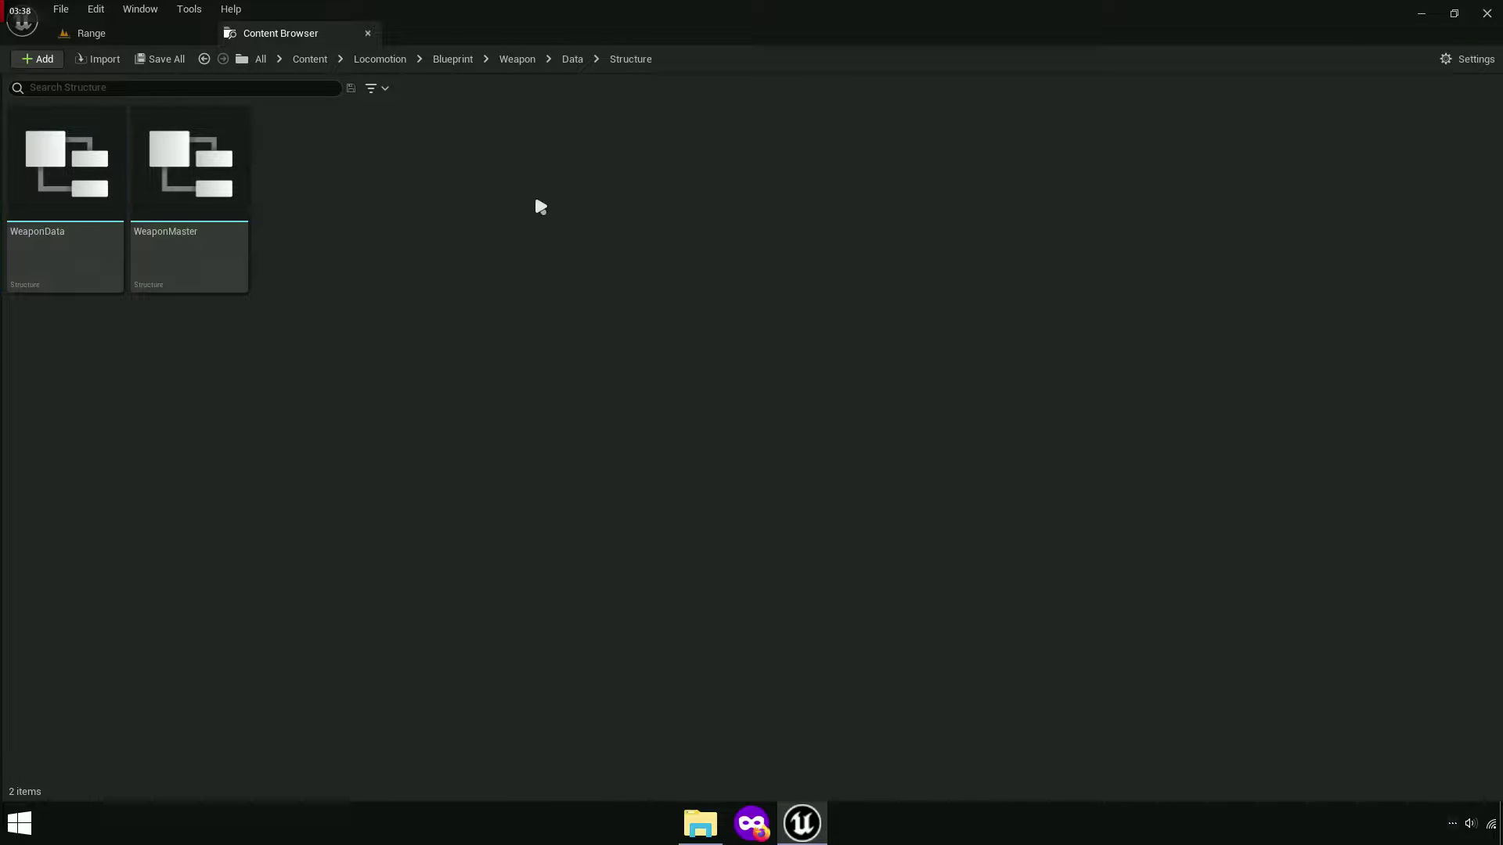
Open the AK47 blueprint and remove the Data Ammo Count pin in its Construction Script.
left_click(461, 60)
double_click(577, 228)
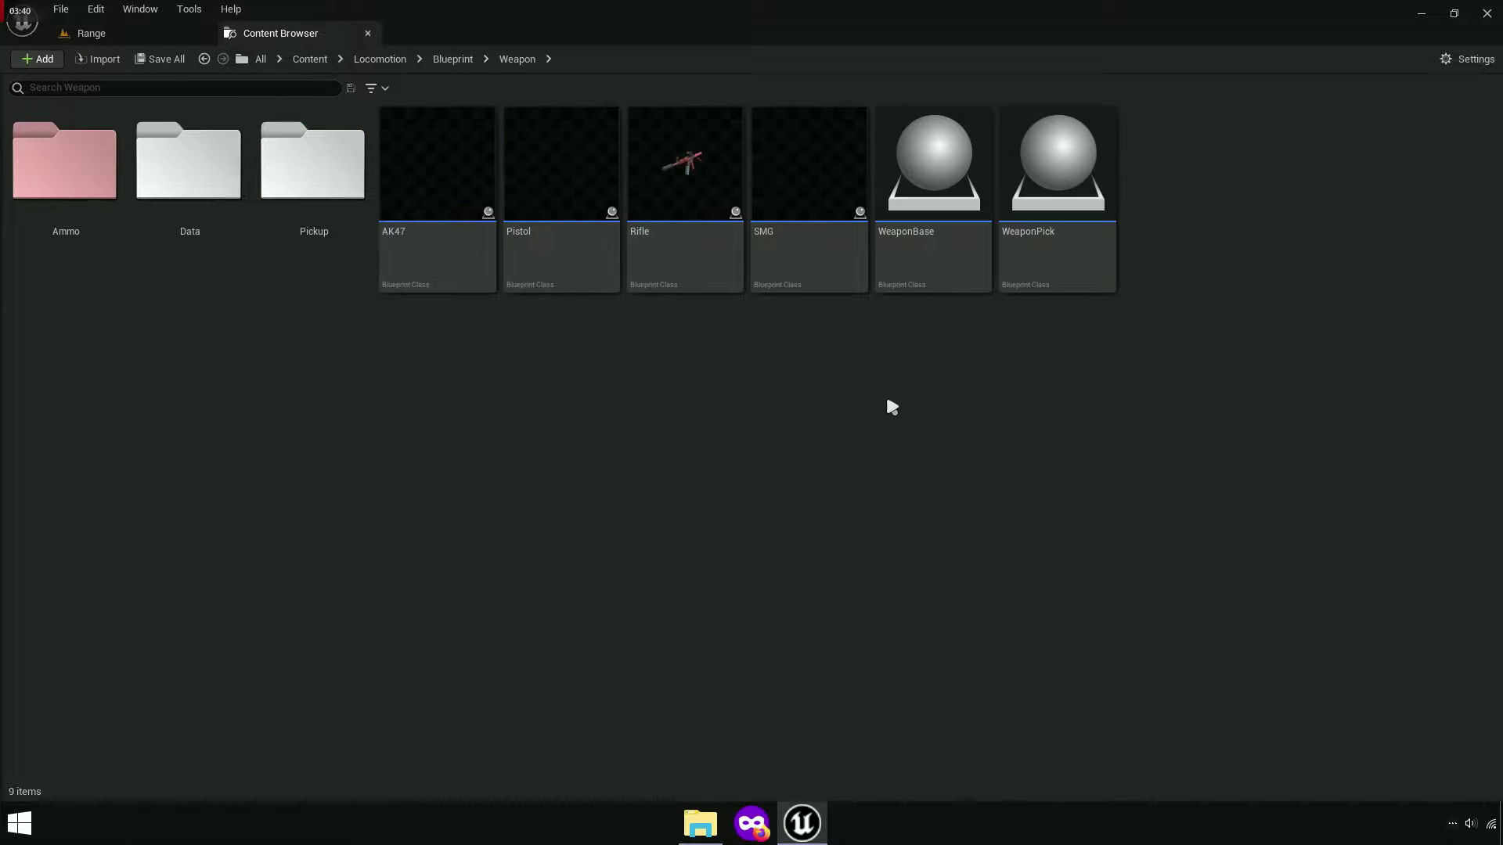
left_click(449, 236)
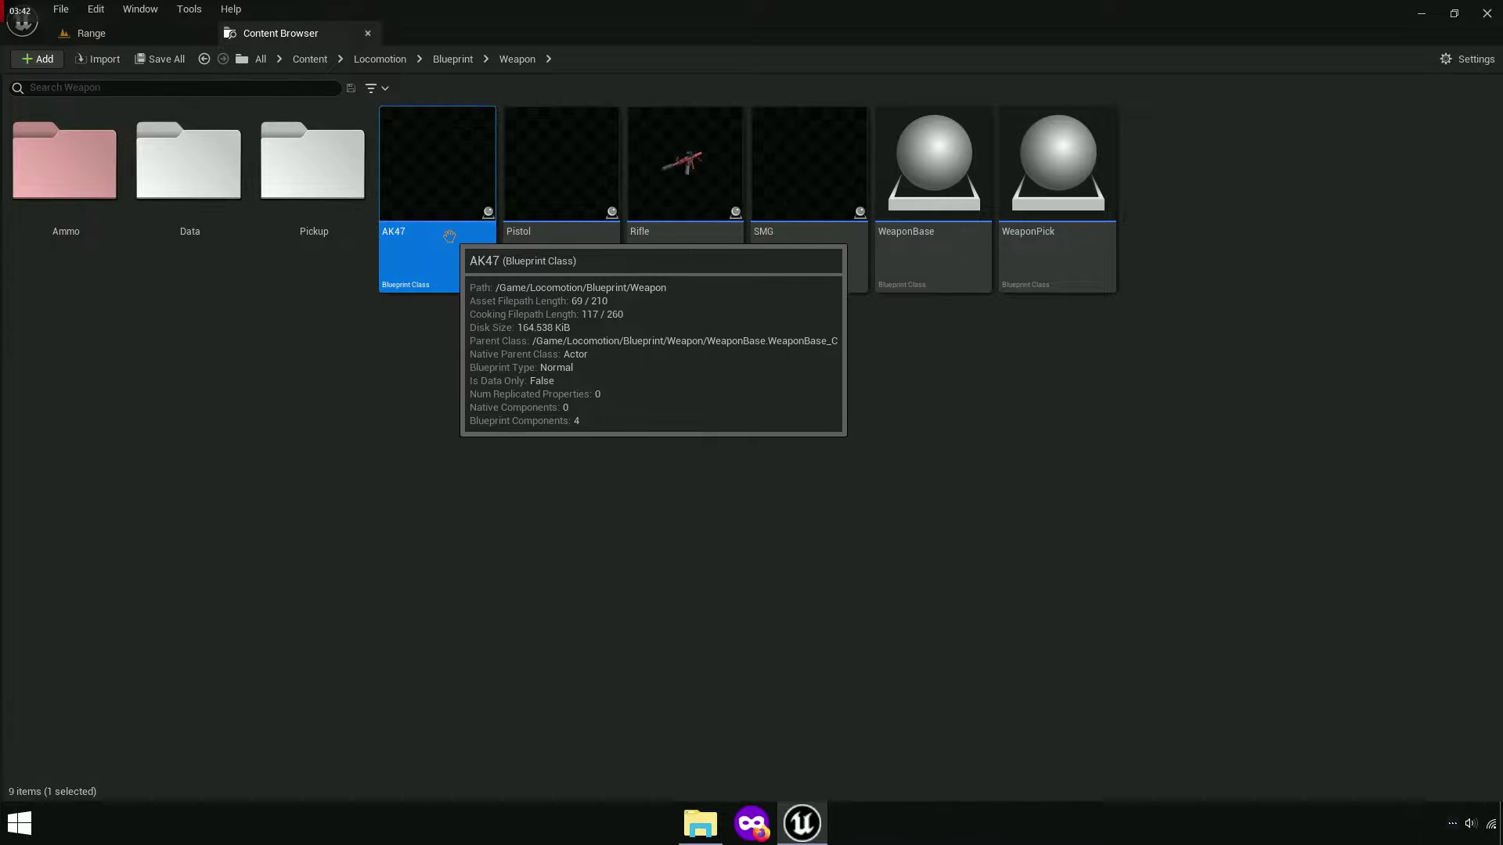
double_click(488, 247)
scroll(796, 452, "down", 2)
scroll(813, 372, "up", 2)
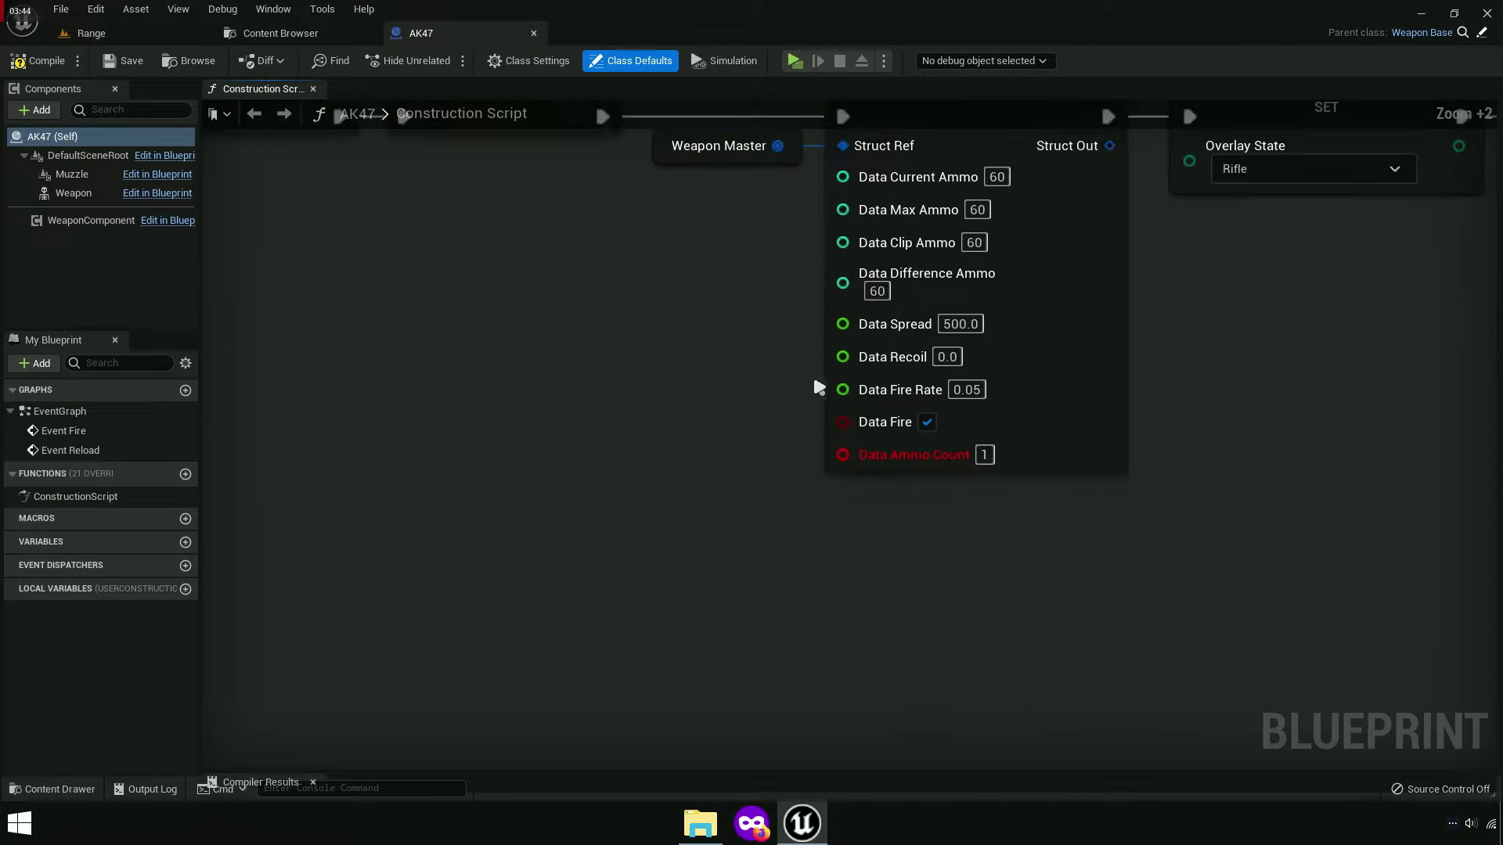
right_click(882, 456)
left_click(806, 506)
right_click_drag(906, 477, 918, 530)
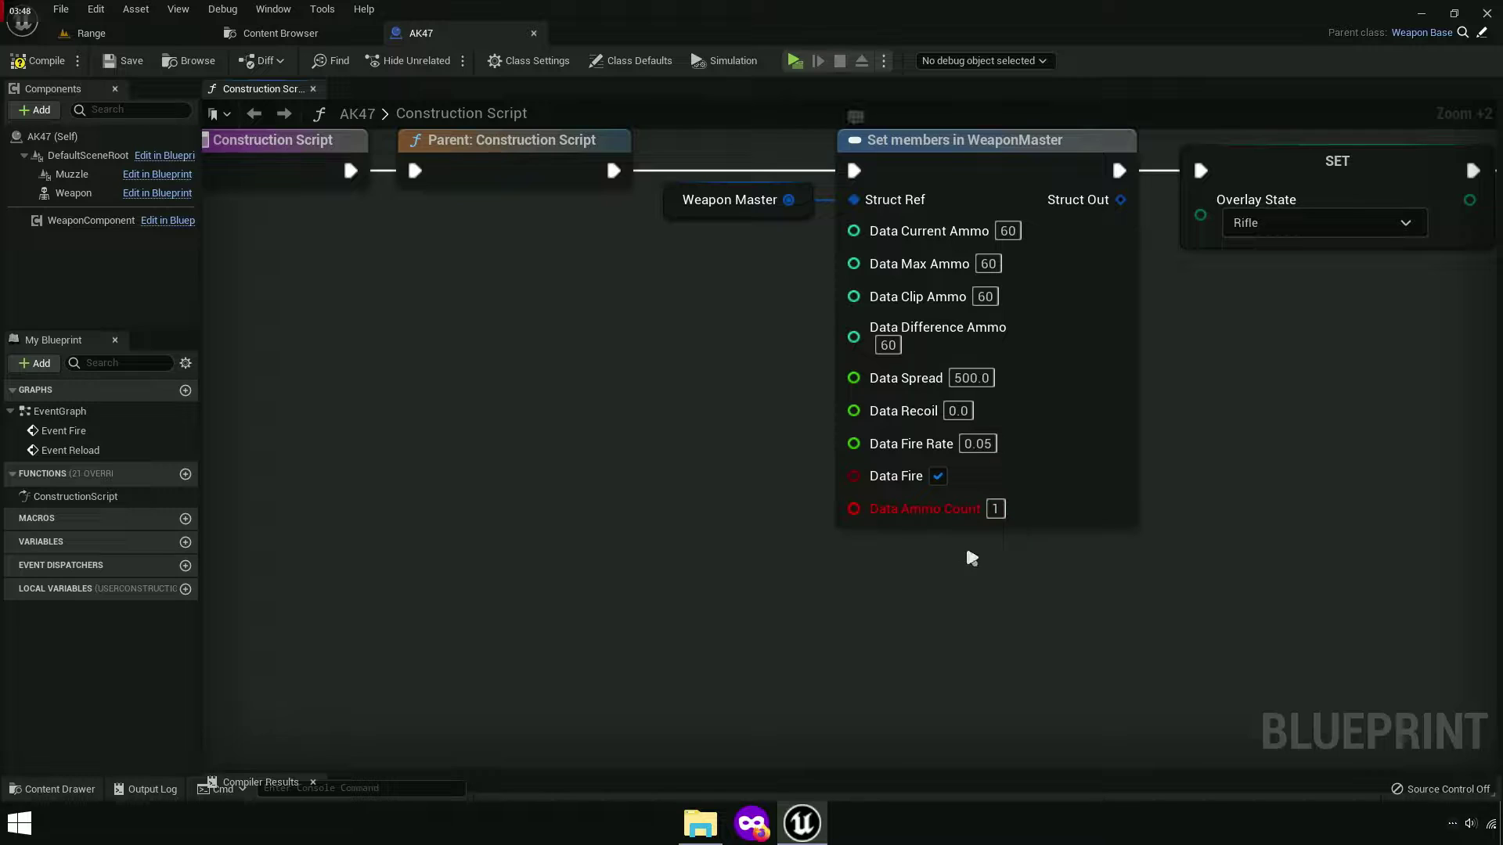
right_click(903, 509)
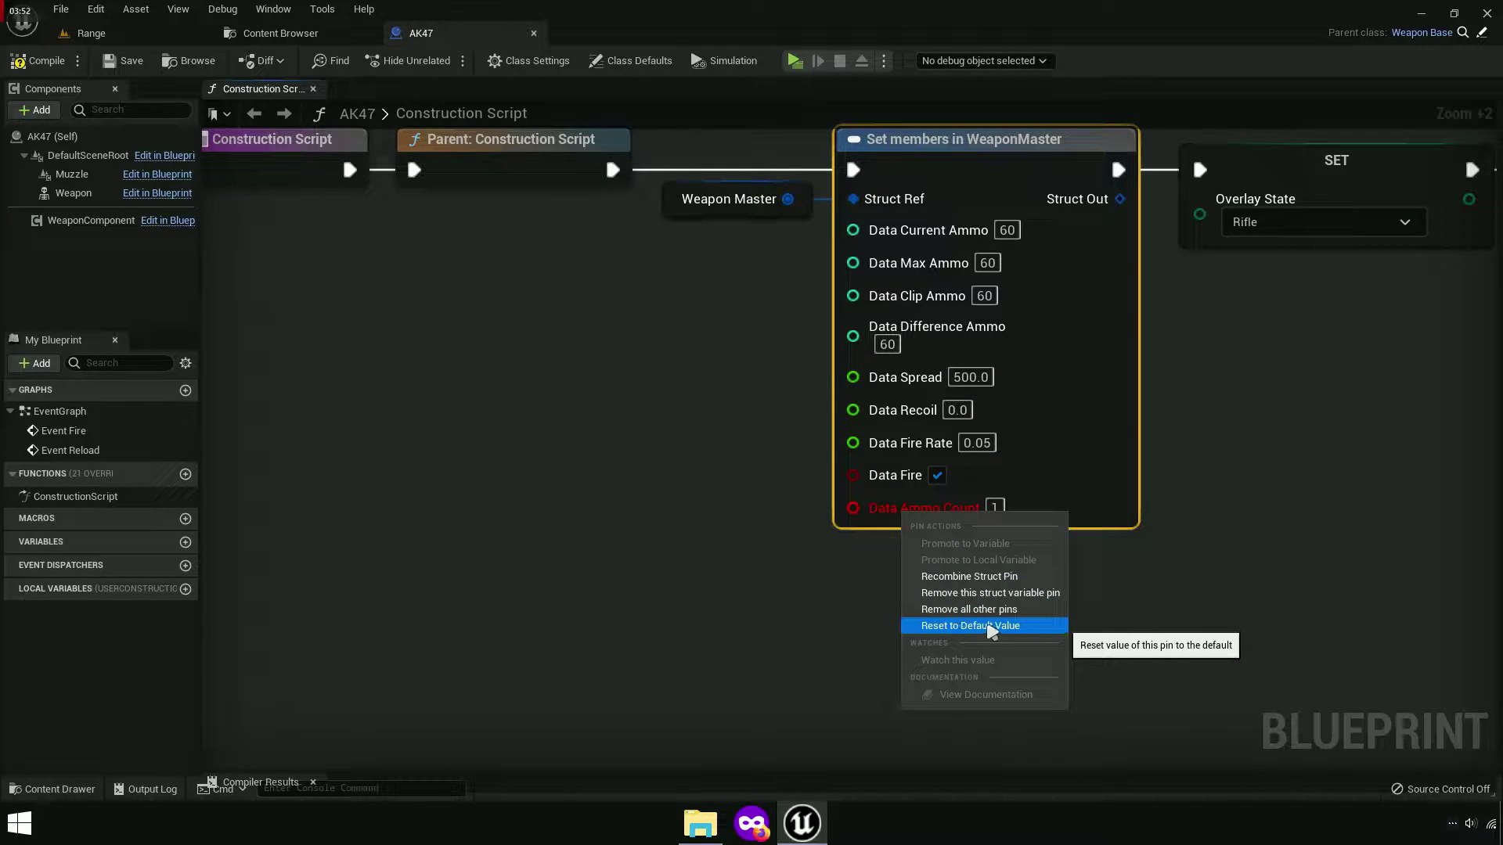
left_click(799, 570)
Delete AK47's Weapon Master and Break nodes in the Event Graph, then compile, save and close it.
scroll(783, 597, "down", 5)
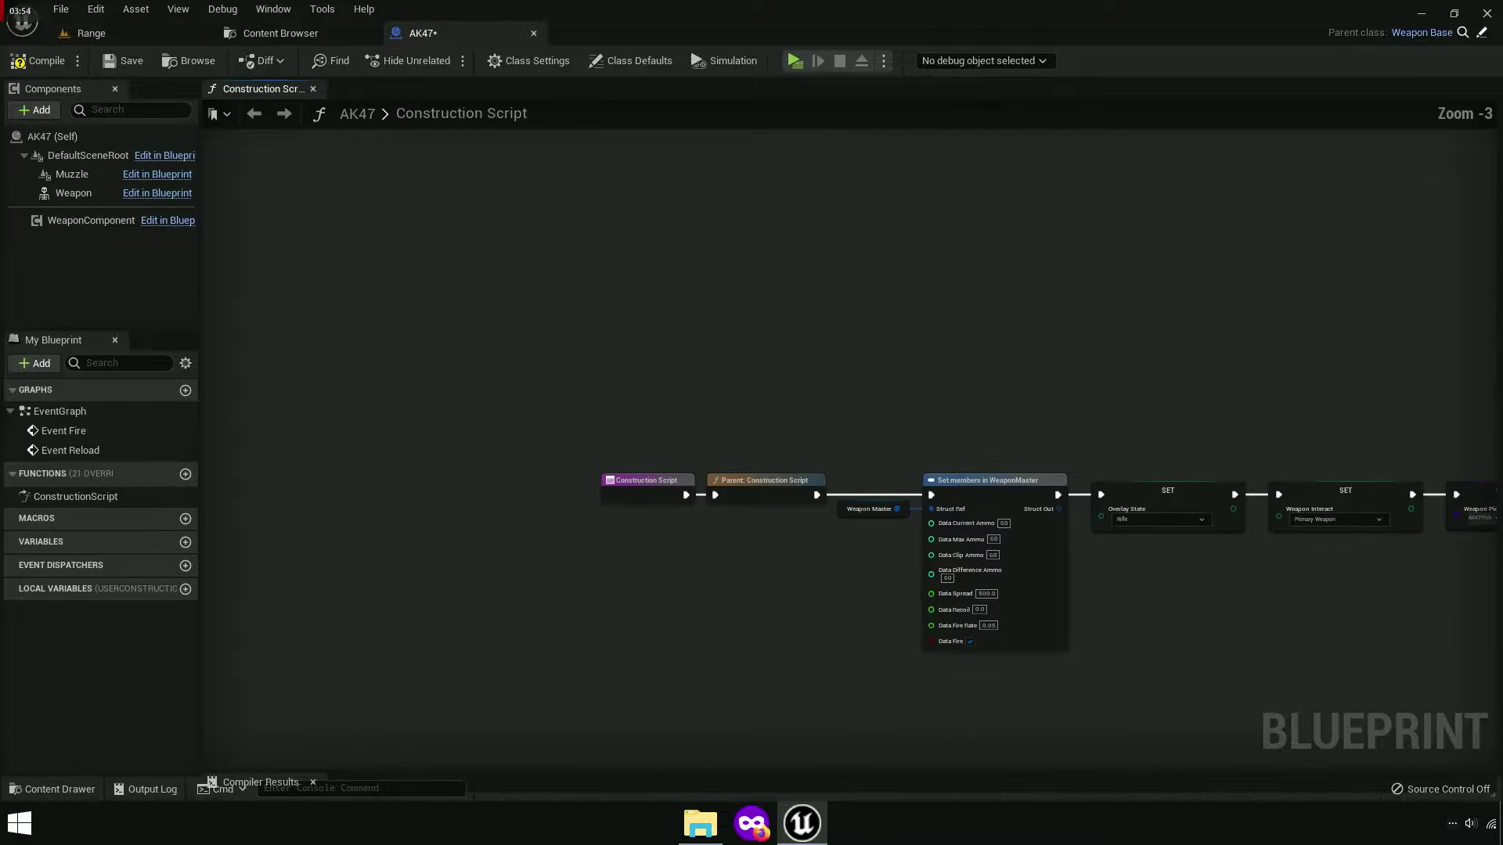
right_click_drag(497, 277, 260, 231)
double_click(48, 412)
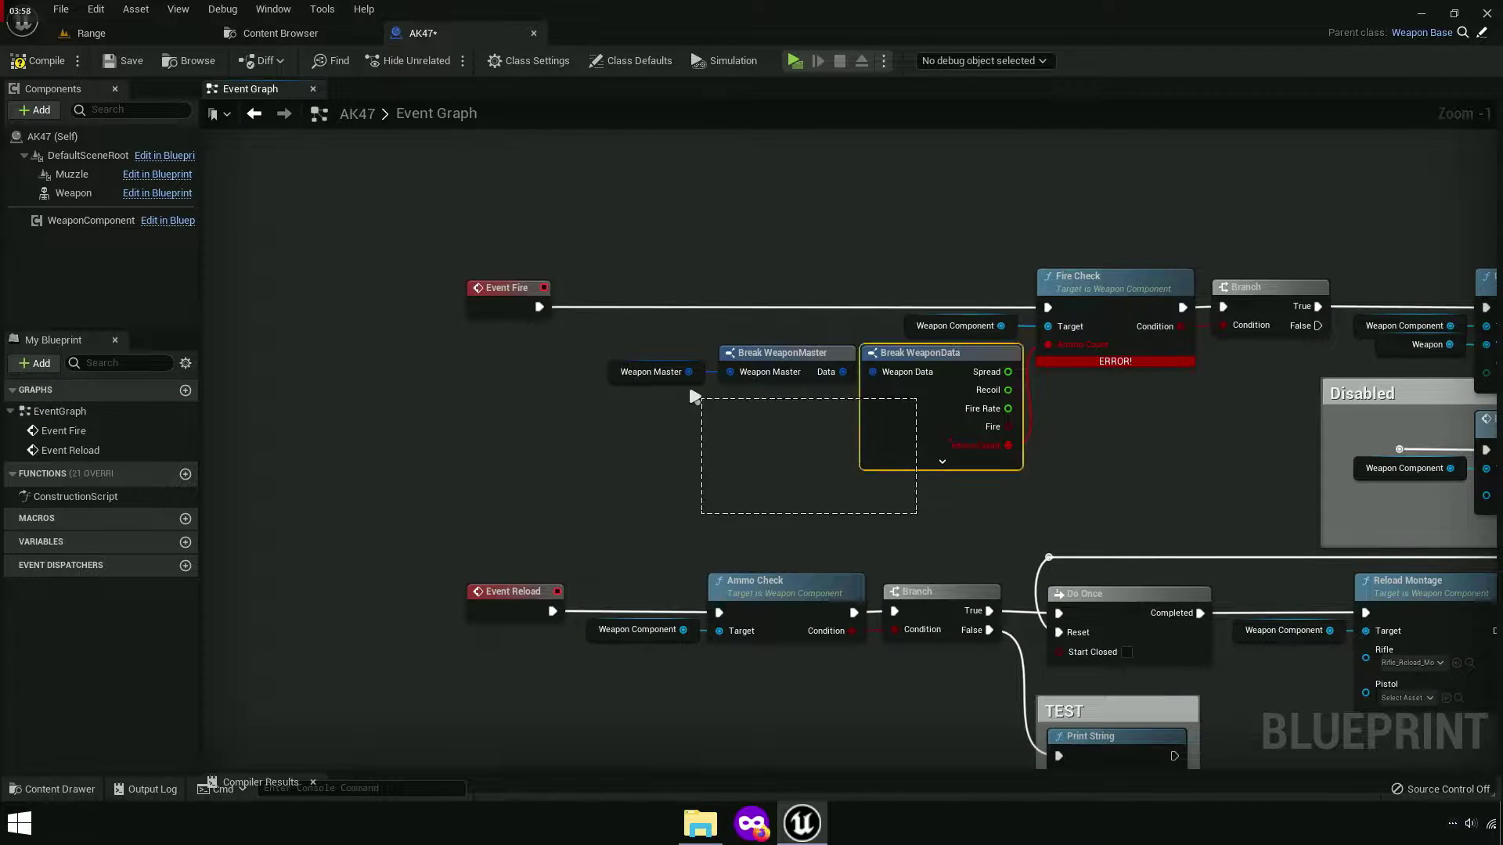
right_click(771, 341)
left_click_drag(650, 450, 924, 377)
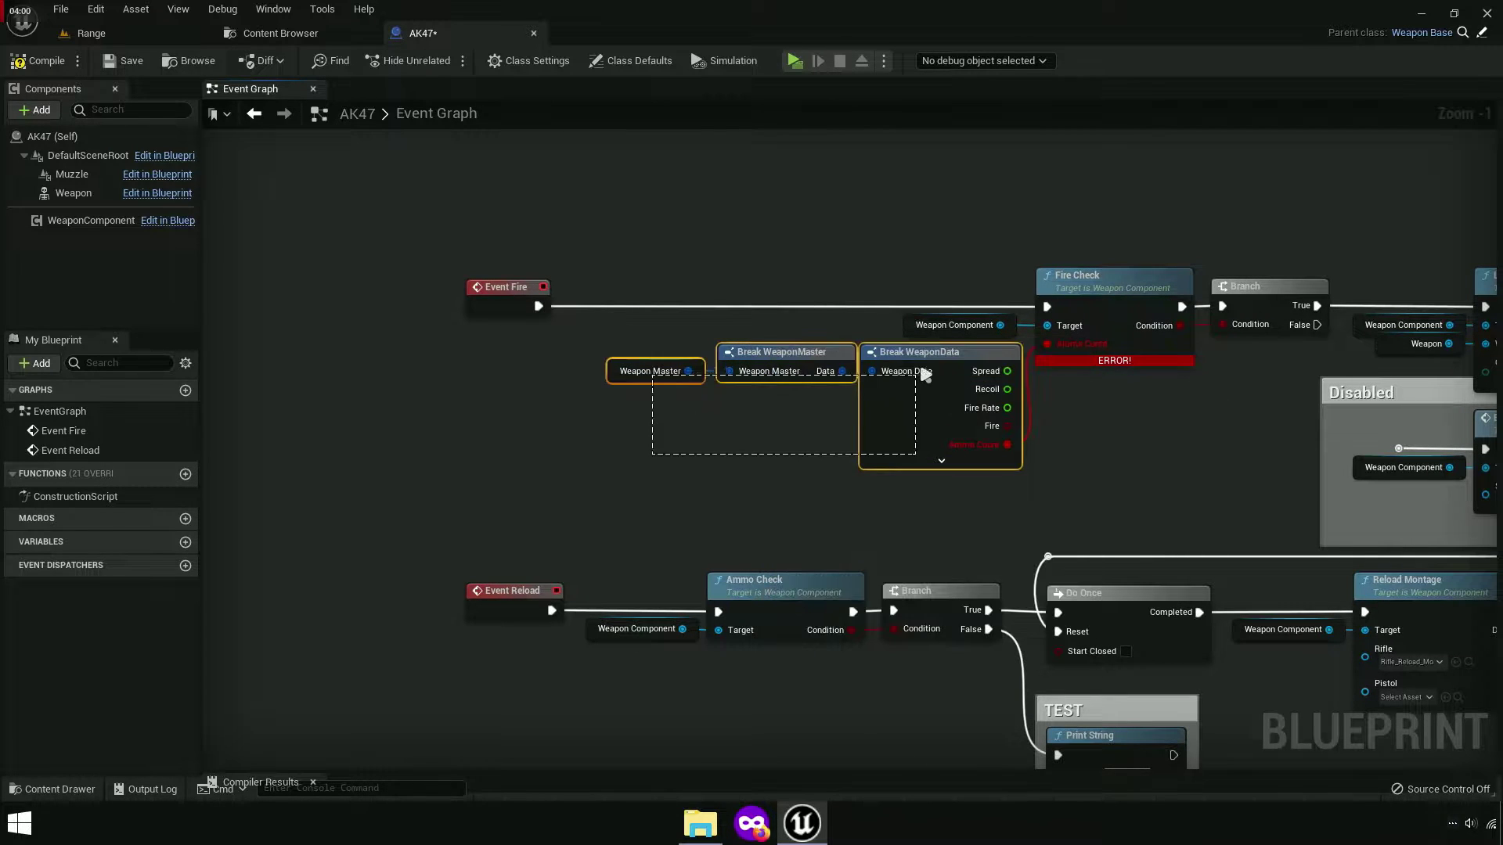
right_click(949, 379)
left_click(990, 394)
scroll(903, 456, "down", 3)
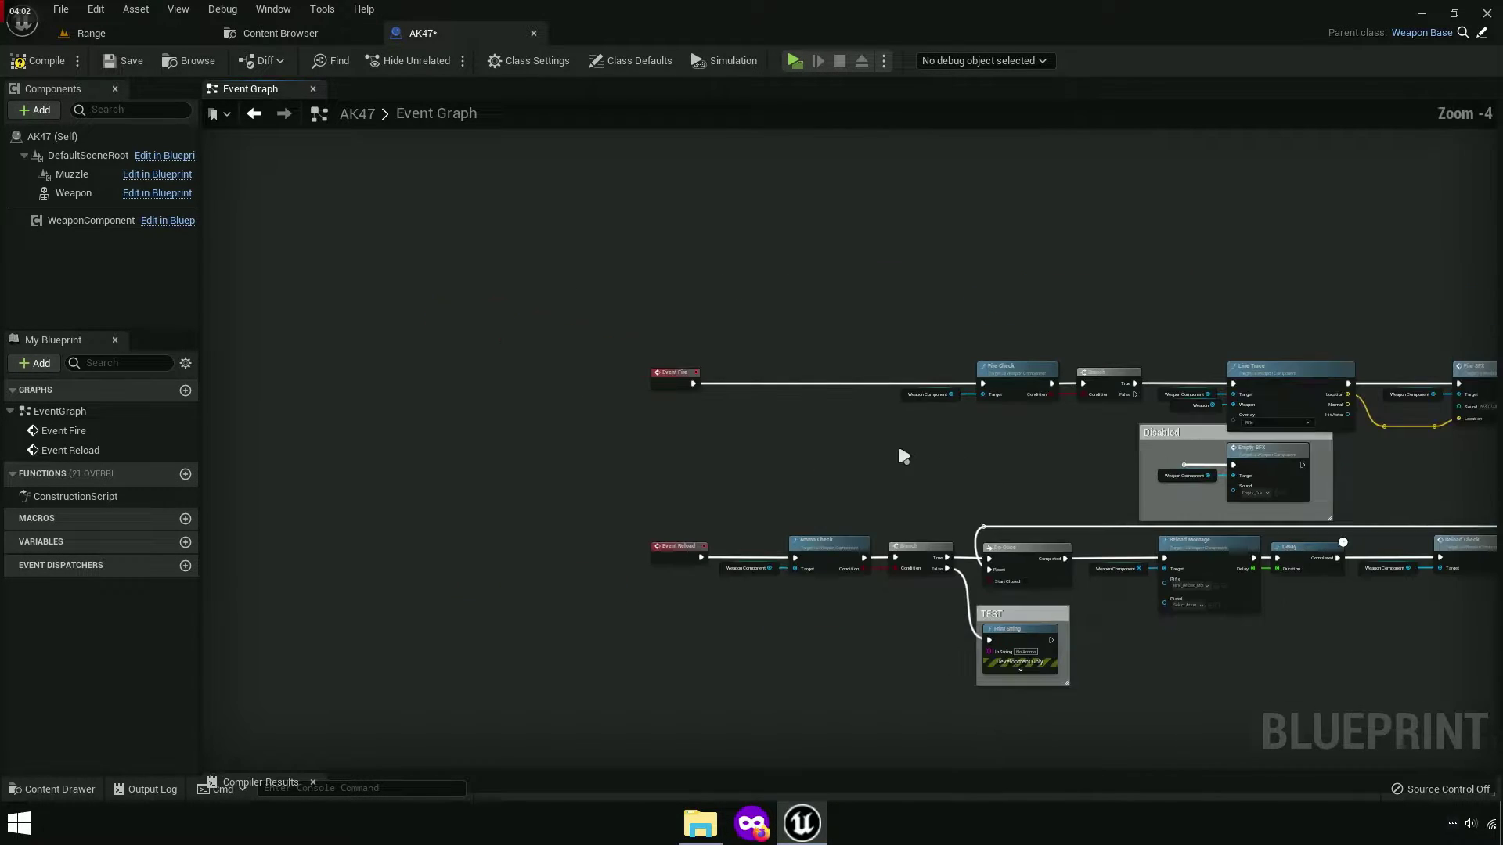
left_click(123, 66)
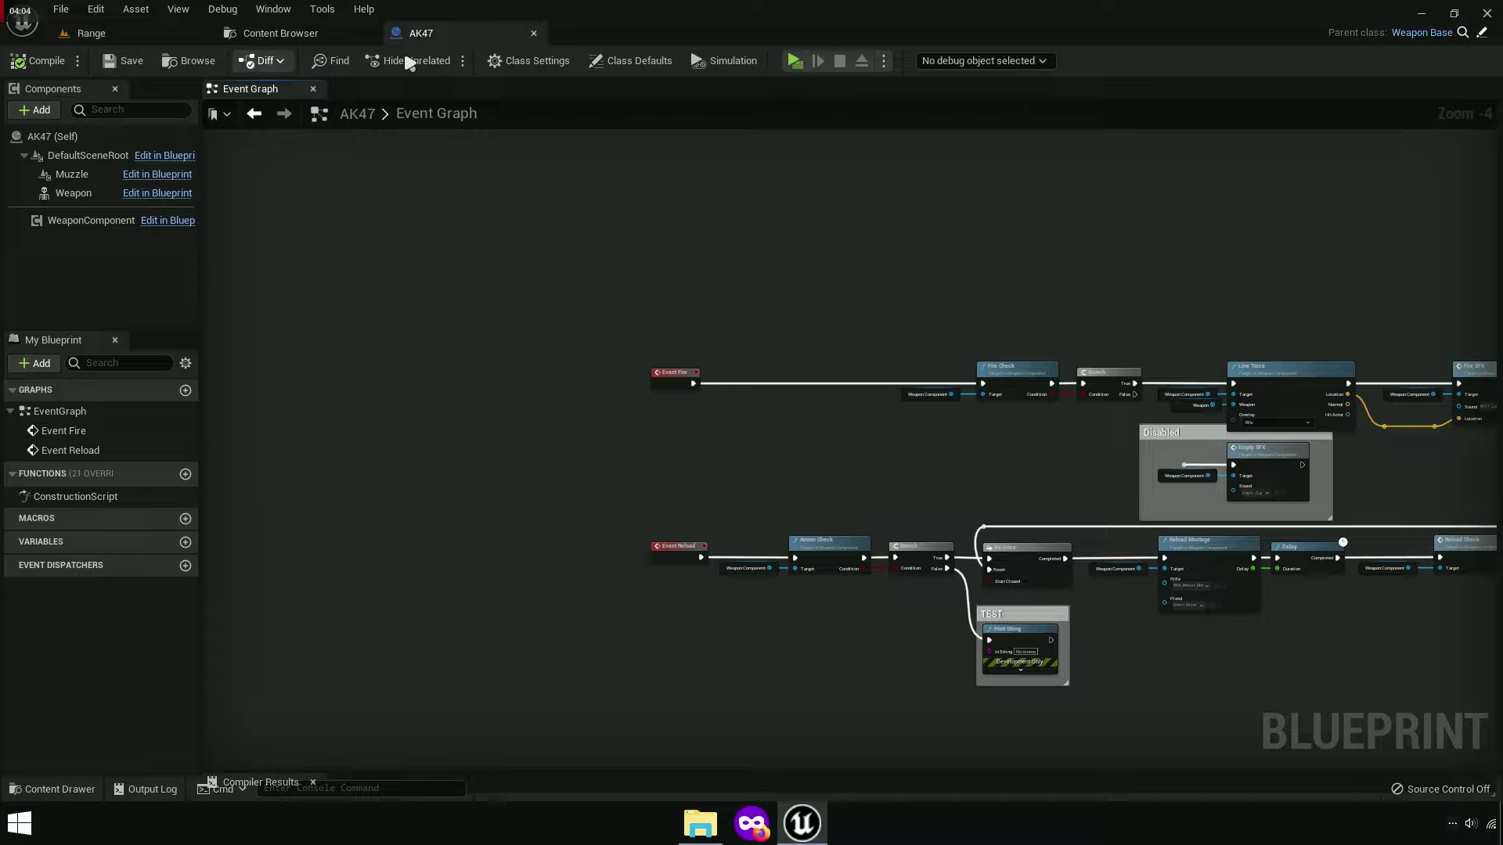
left_click(533, 33)
Open the Pistol blueprint and remove the Data Ammo Count pin from its Set members node.
double_click(603, 175)
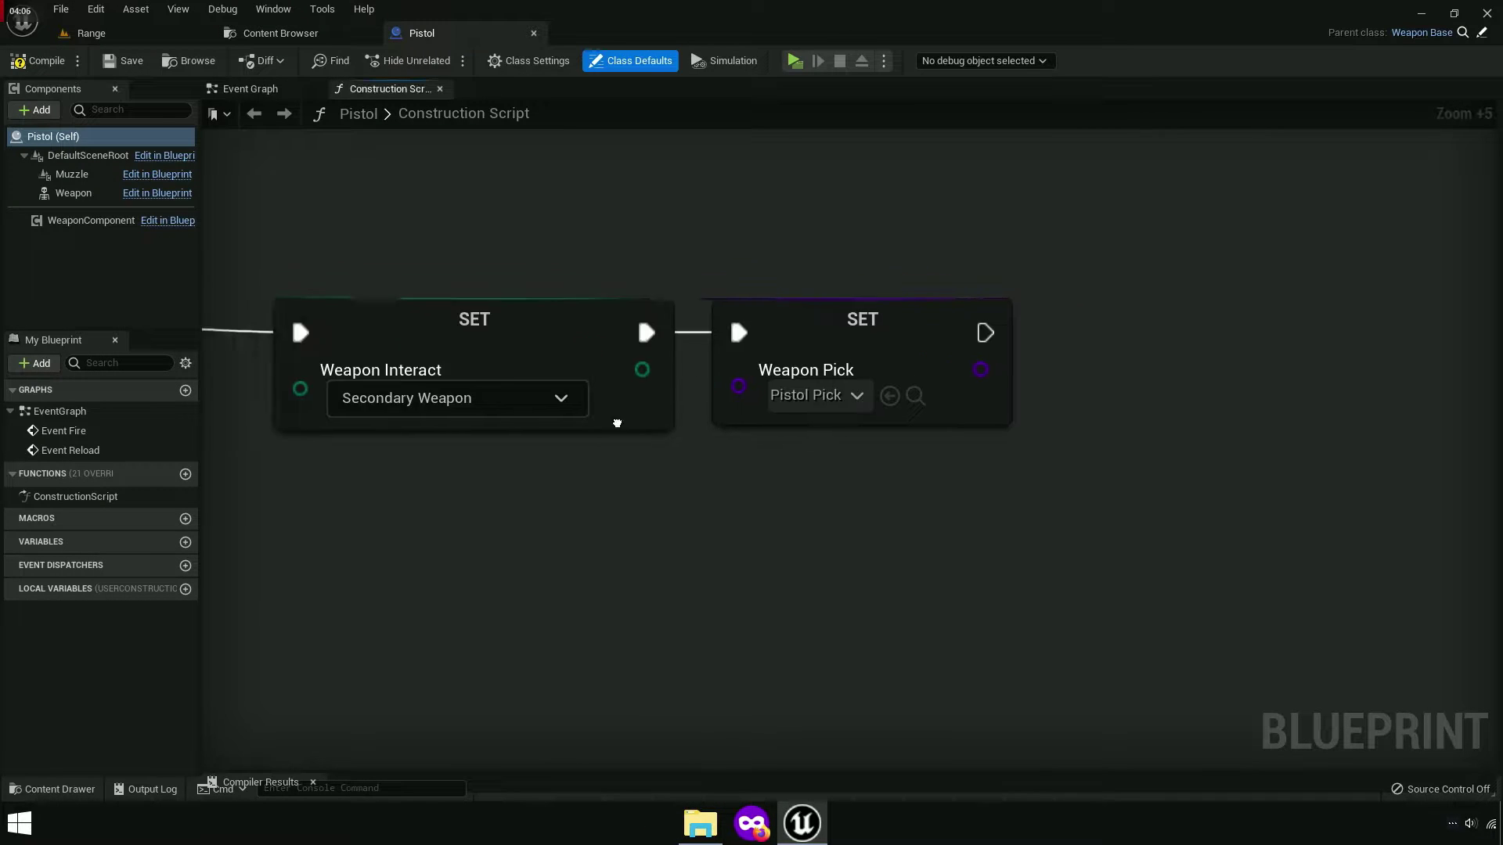
right_click_drag(617, 422, 944, 141)
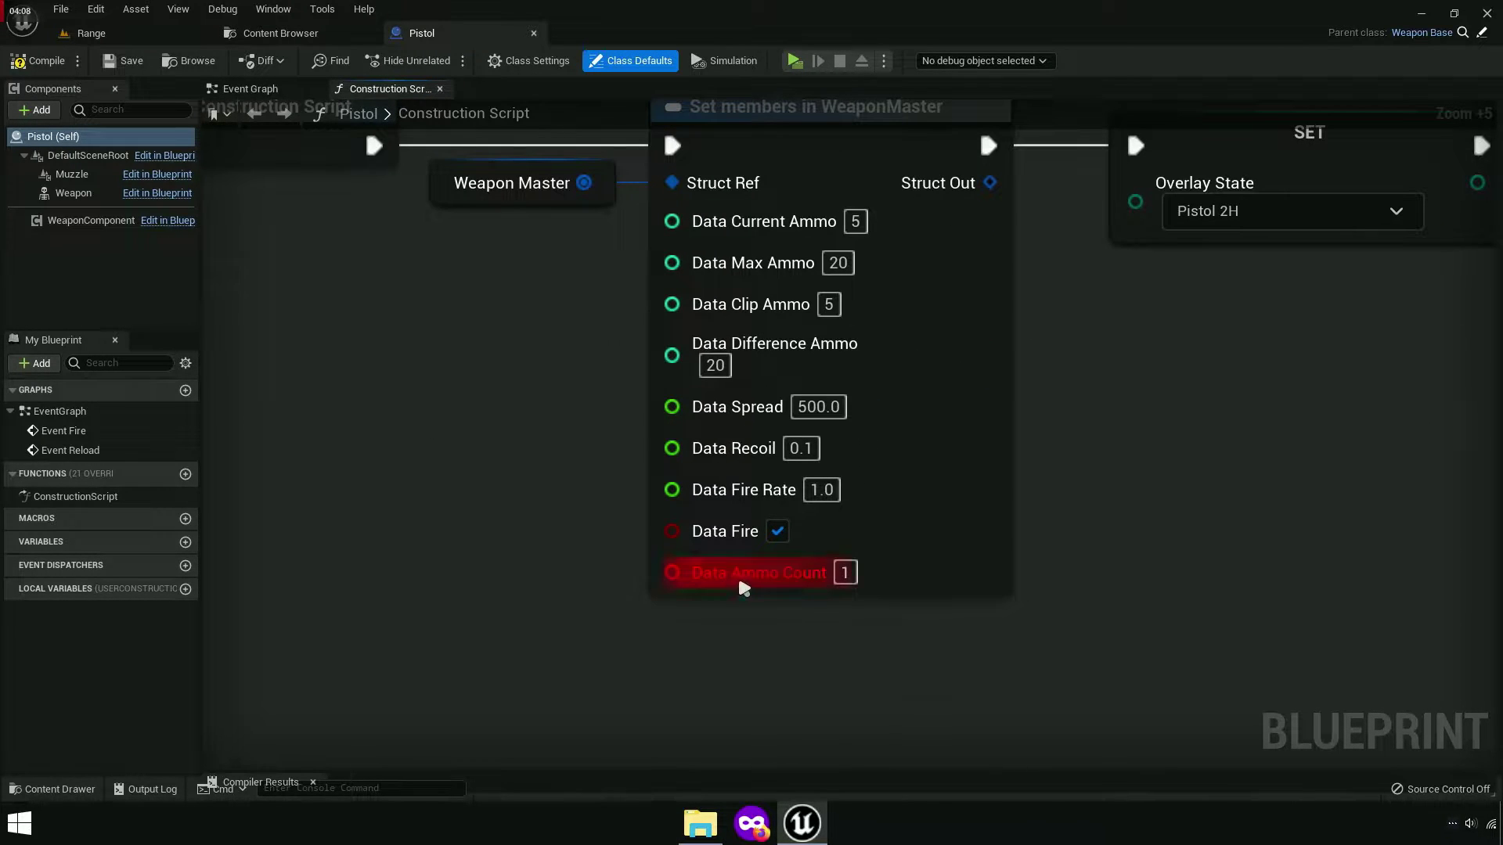
right_click_drag(426, 325, 595, 412)
left_click(250, 88)
Delete the Pistol's Weapon Master and both Break nodes, then compile.
mouse_move(682, 464)
right_mouse_down()
mouse_move(975, 540)
mouse_move(1090, 483)
right_mouse_up()
scroll(697, 483, "down", 5)
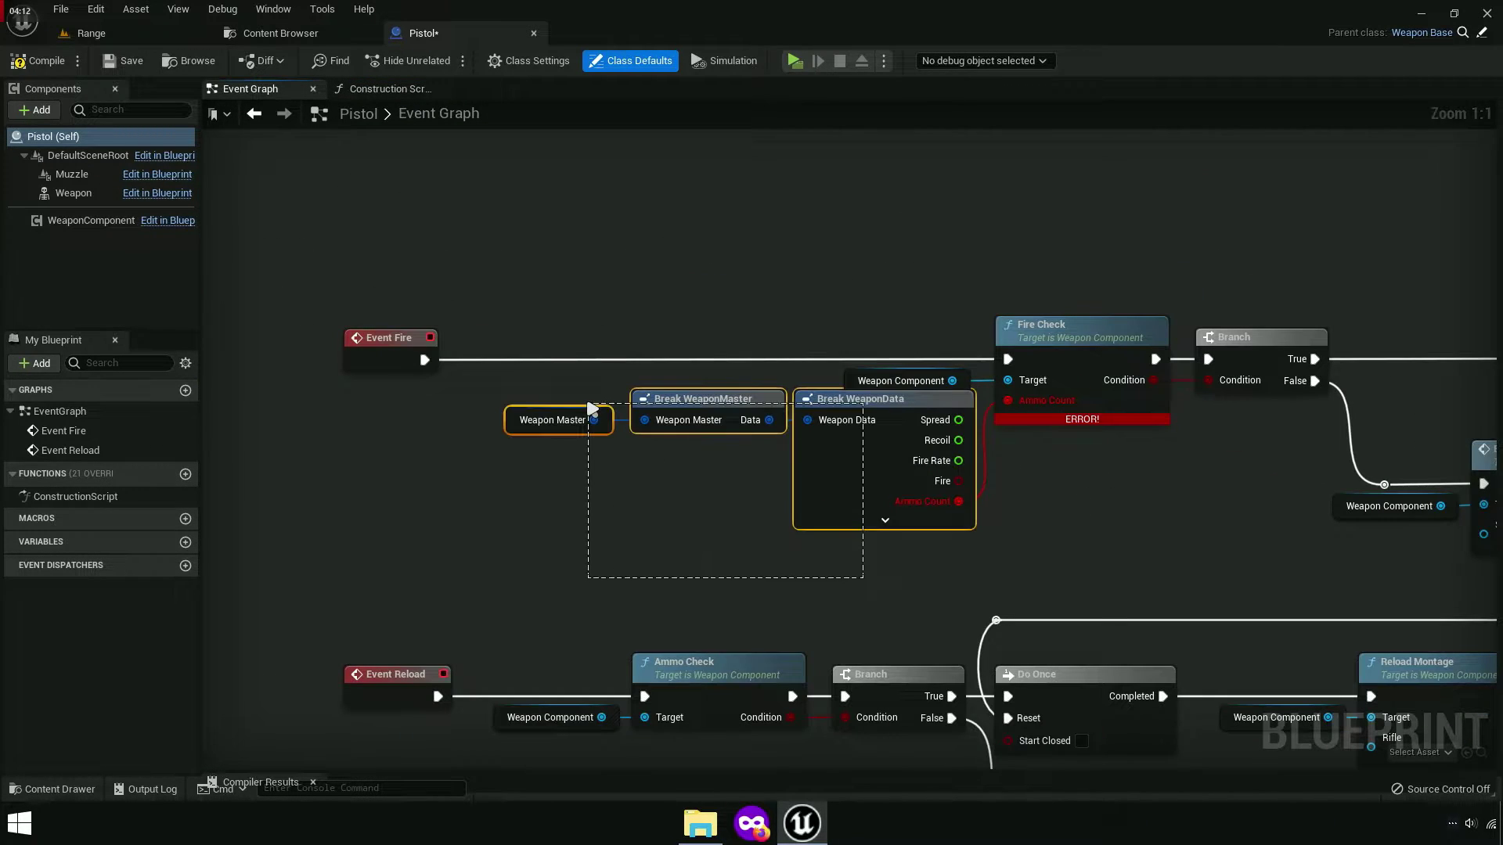
left_click_drag(669, 399, 630, 188)
key("Delete")
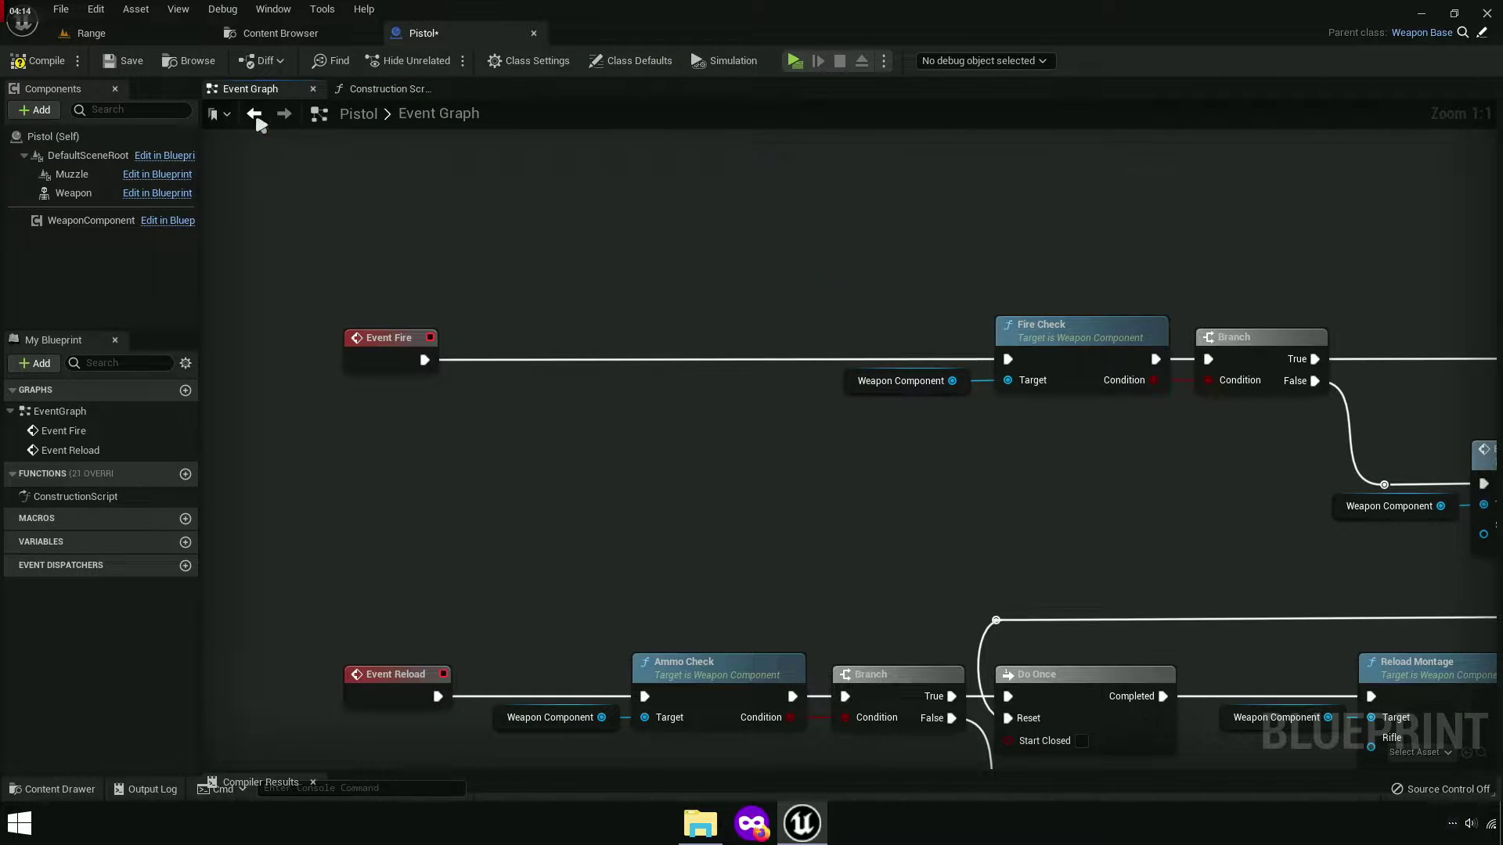
left_click(33, 54)
Close the Pistol, open the SMG and delete its Weapon Master and Break nodes.
left_click(534, 33)
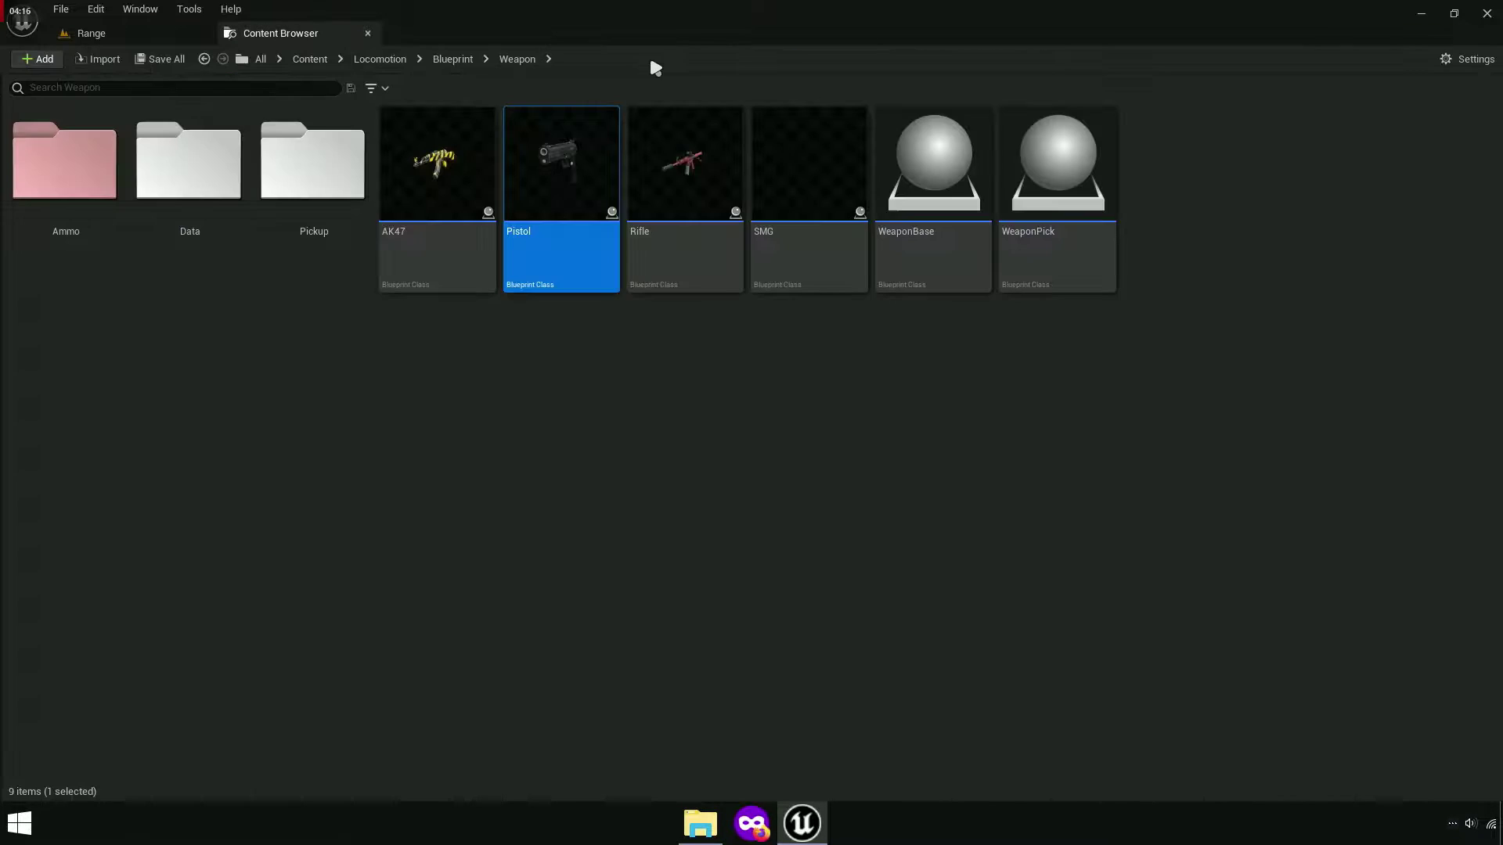
left_click(735, 227)
double_click(835, 201)
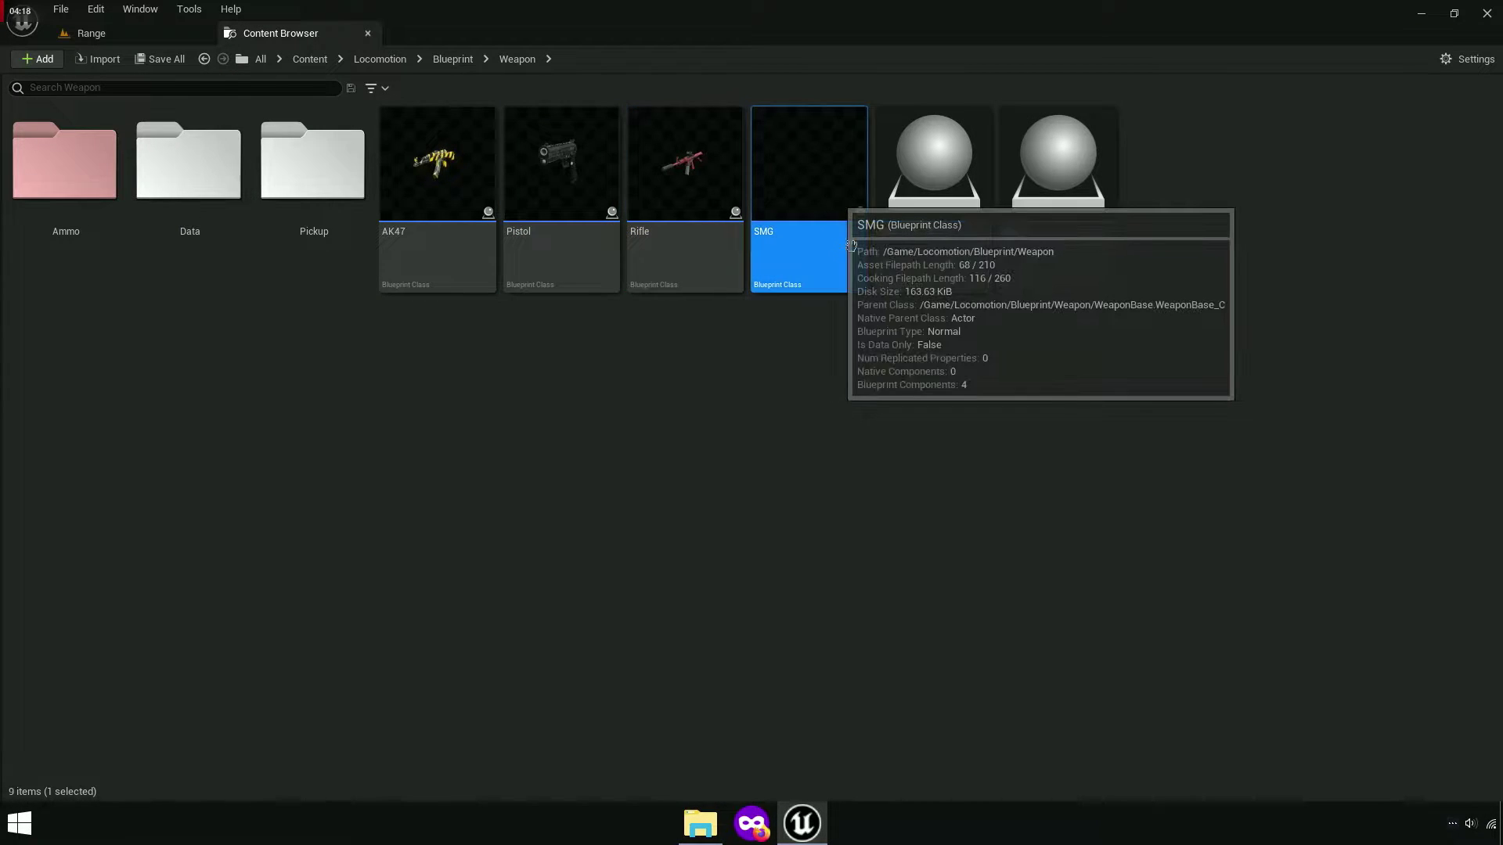
scroll(601, 372, "up", 5)
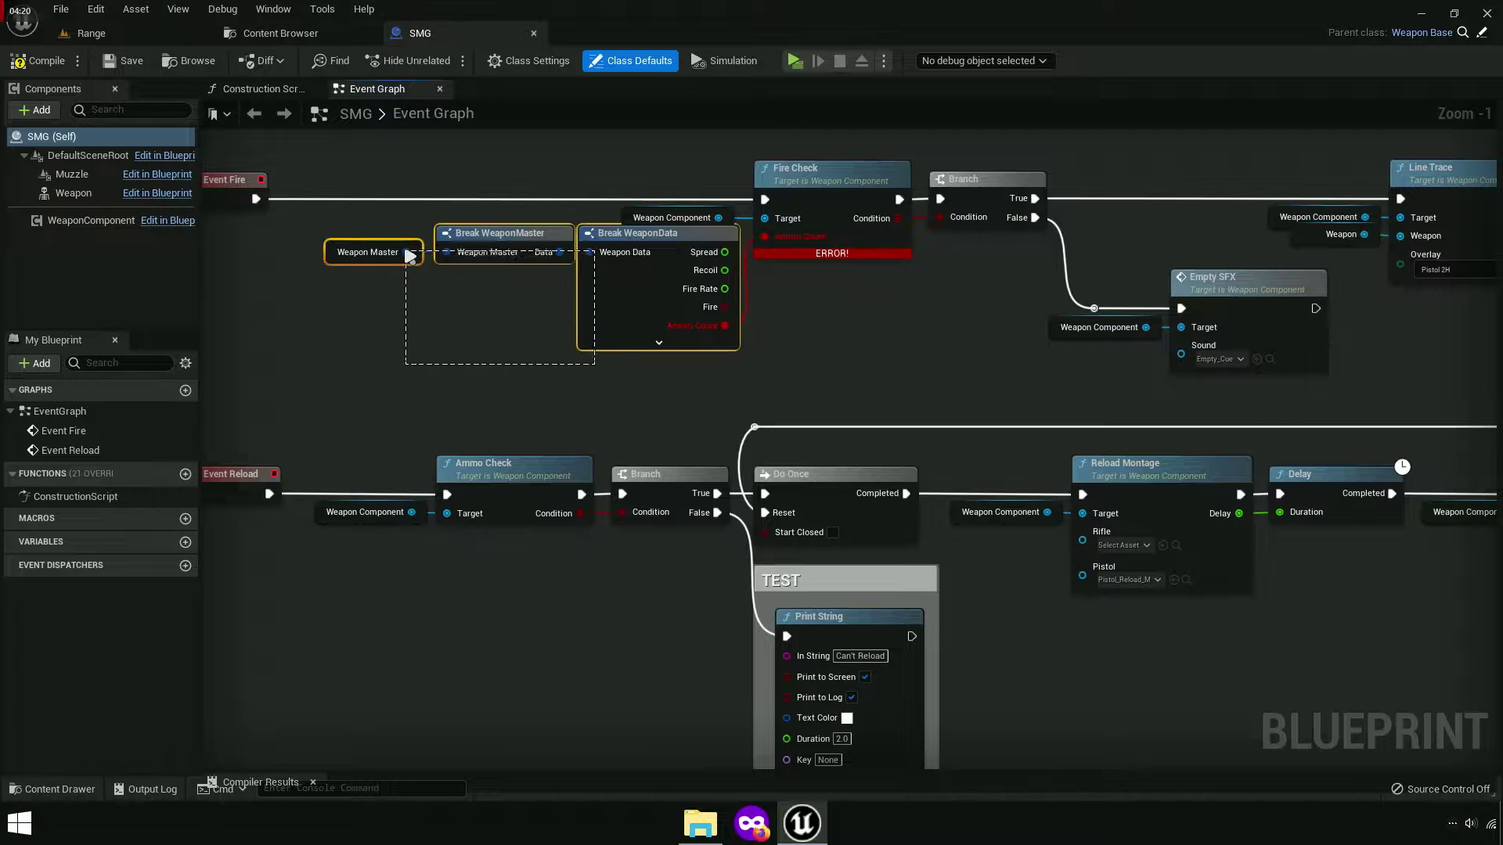
left_click_drag(595, 364, 409, 256)
left_click_drag(508, 268, 463, 314)
key("Delete")
Check the SMG Construction Script, close the SMG and reopen the Rifle blueprint.
left_click(266, 92)
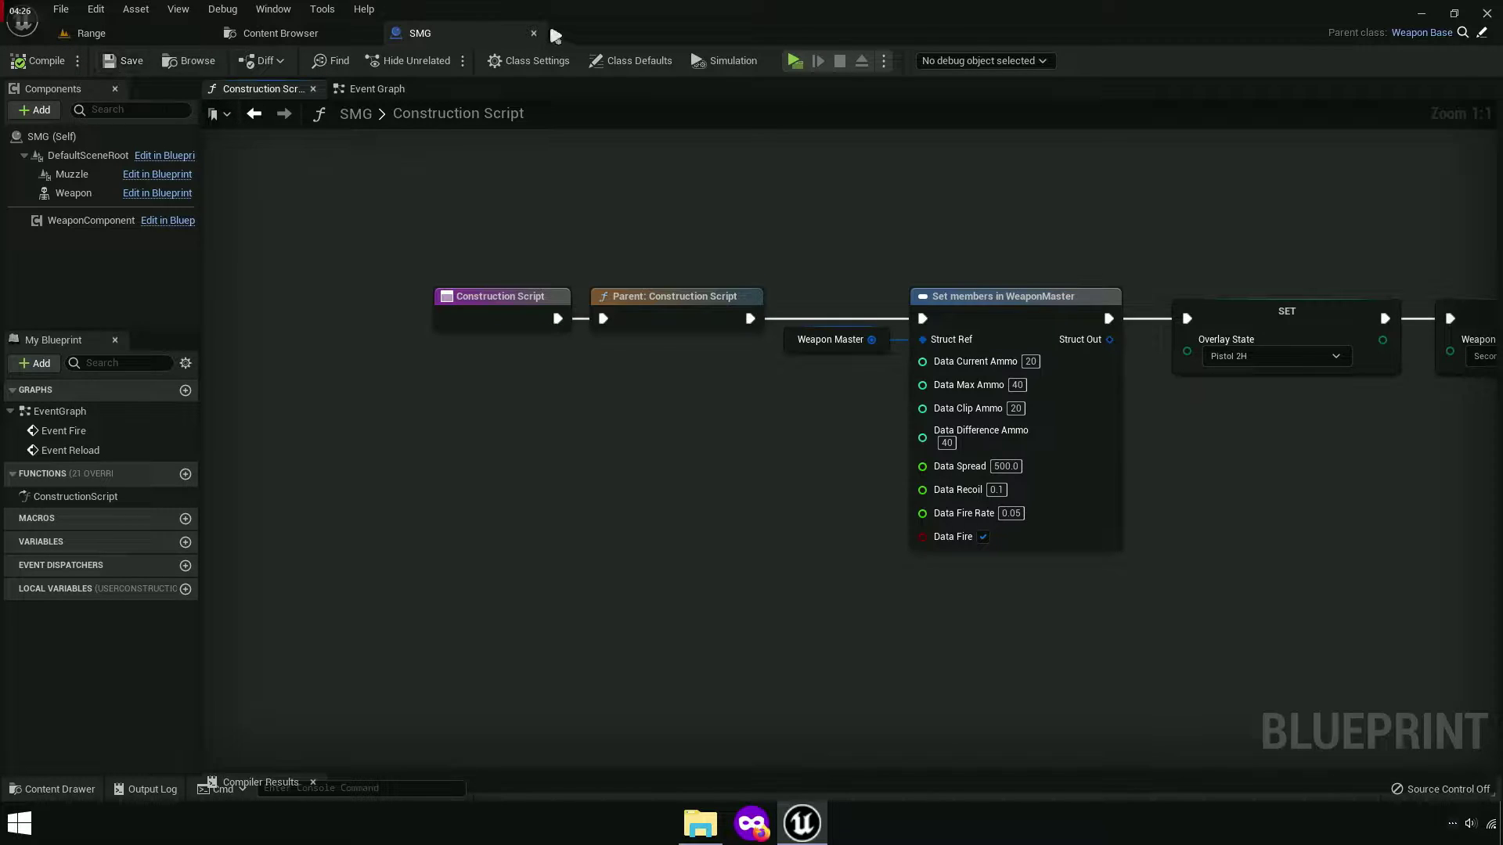
left_click(533, 33)
double_click(709, 216)
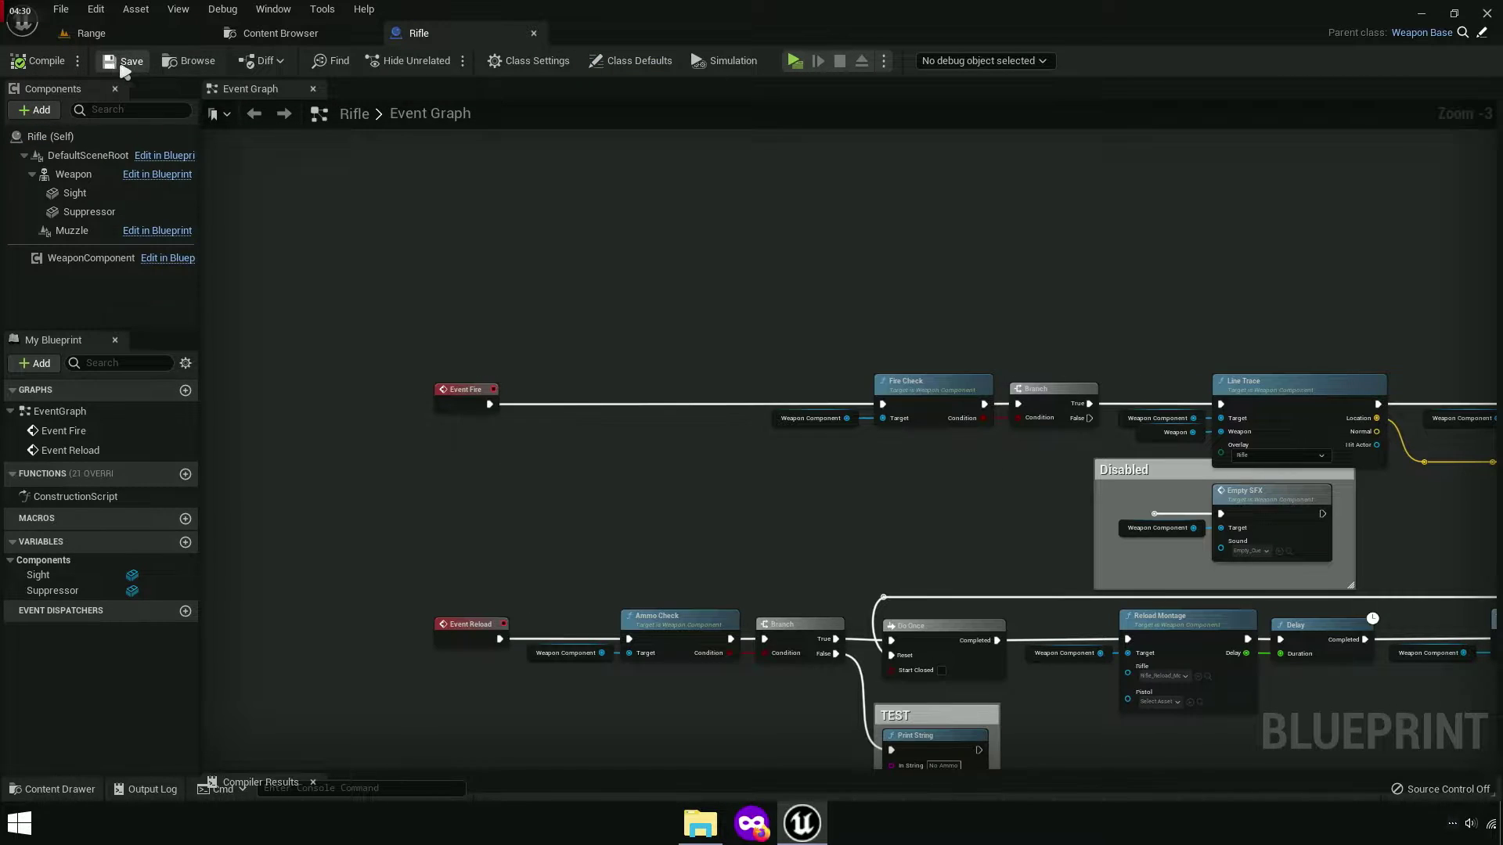
Leave the Rifle blueprint for the Range level and start a standalone game preview.
double_click(75, 496)
left_click(288, 34)
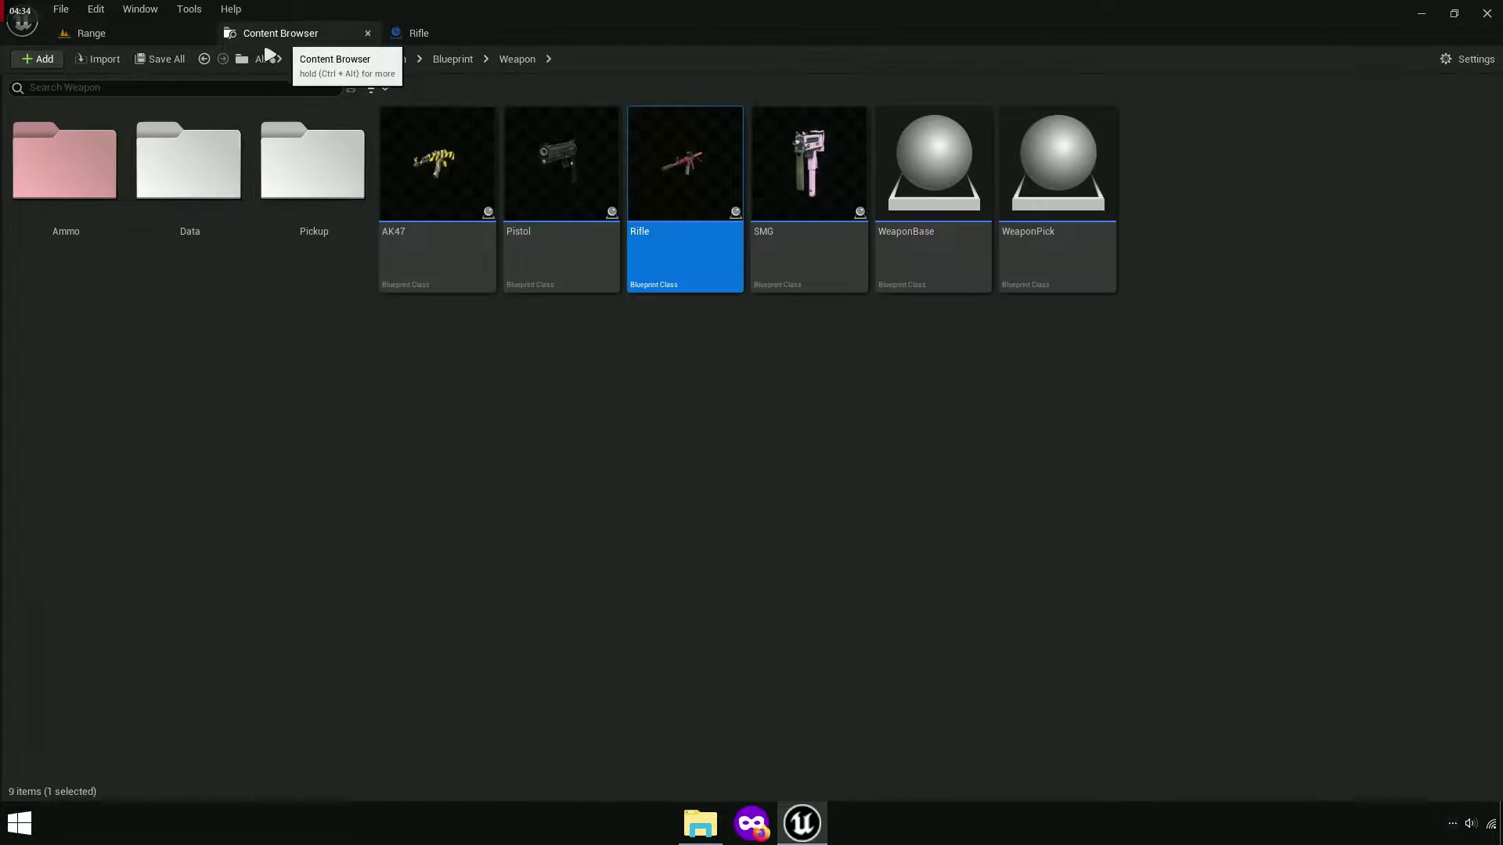
left_click(87, 32)
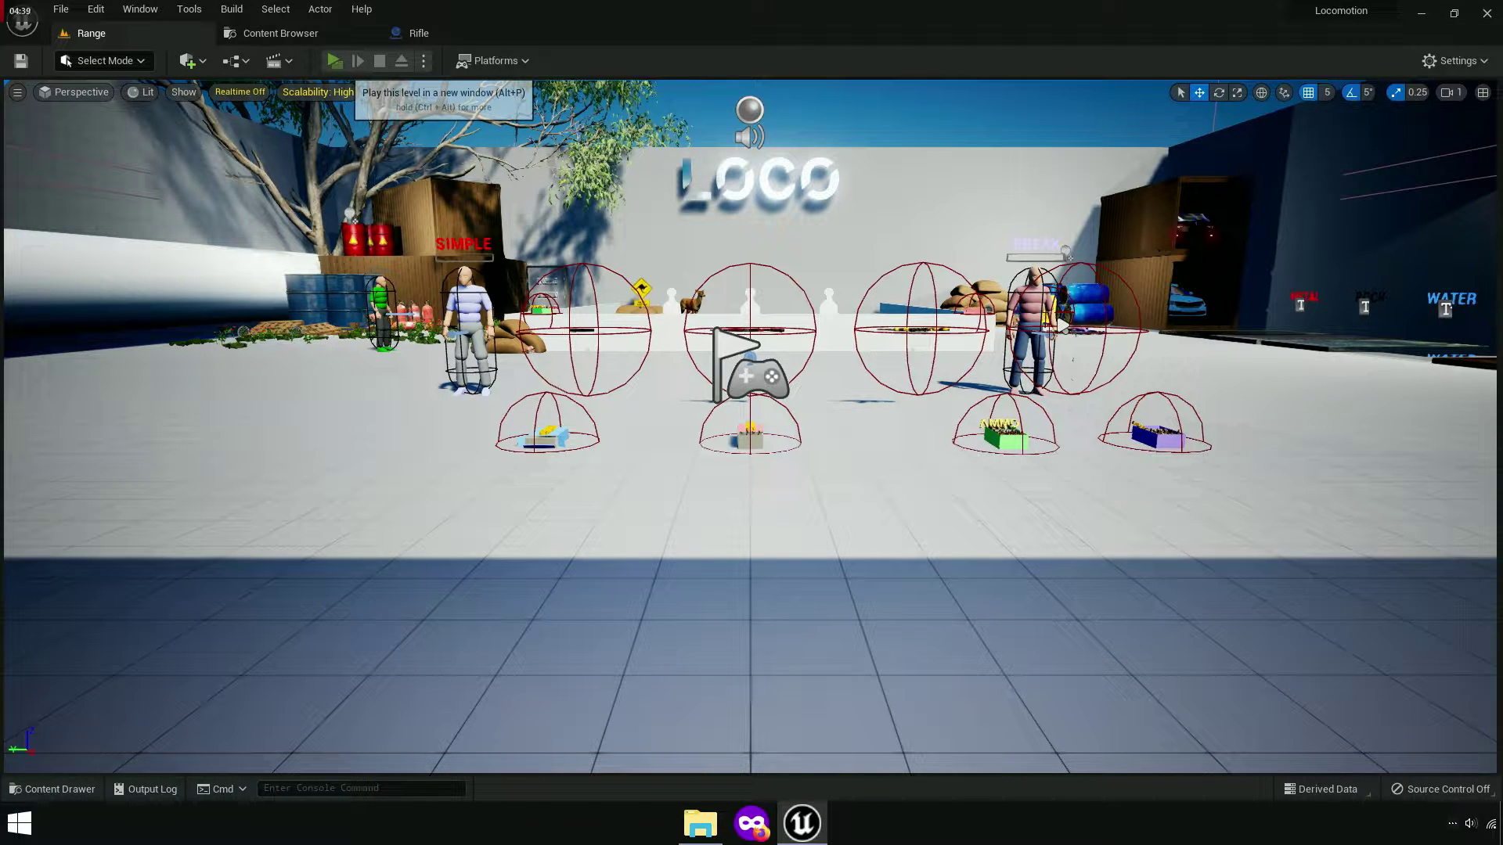
left_click(335, 61)
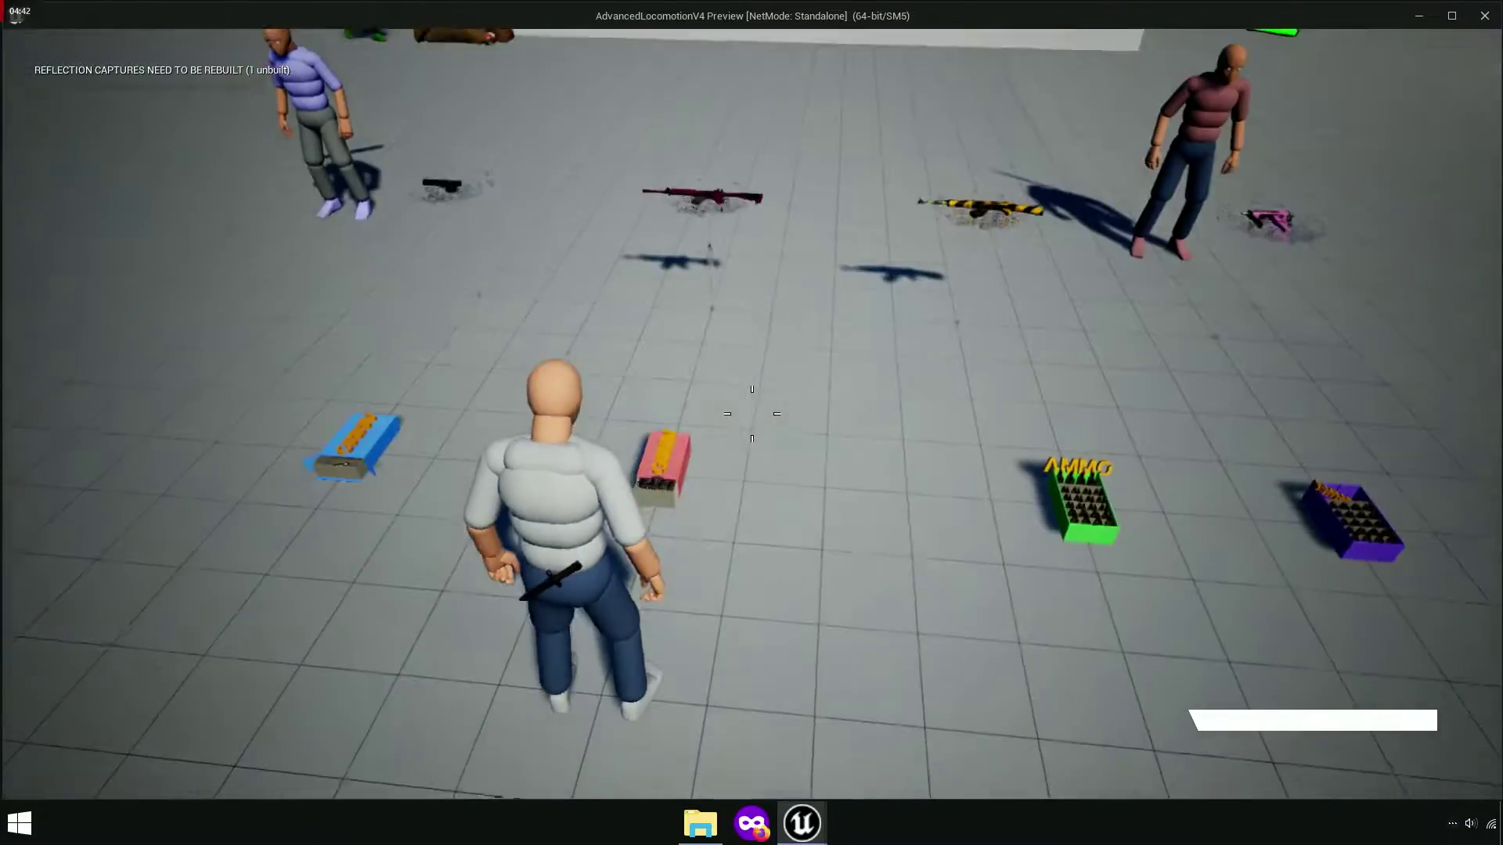
Pick up the red rifle, fire it, reload and empty the magazine.
key("w")
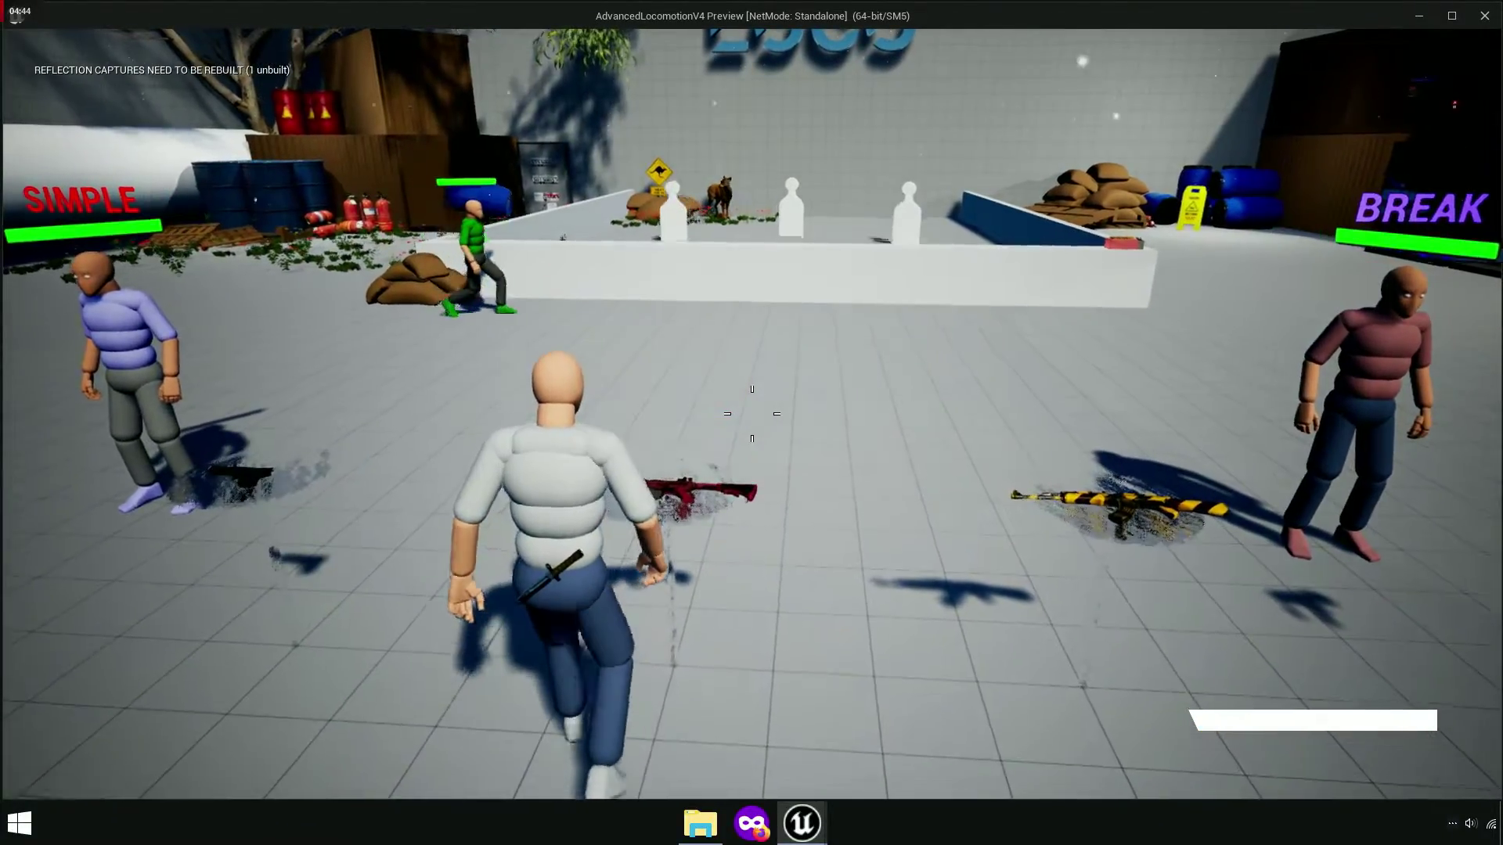
key("w")
key("e")
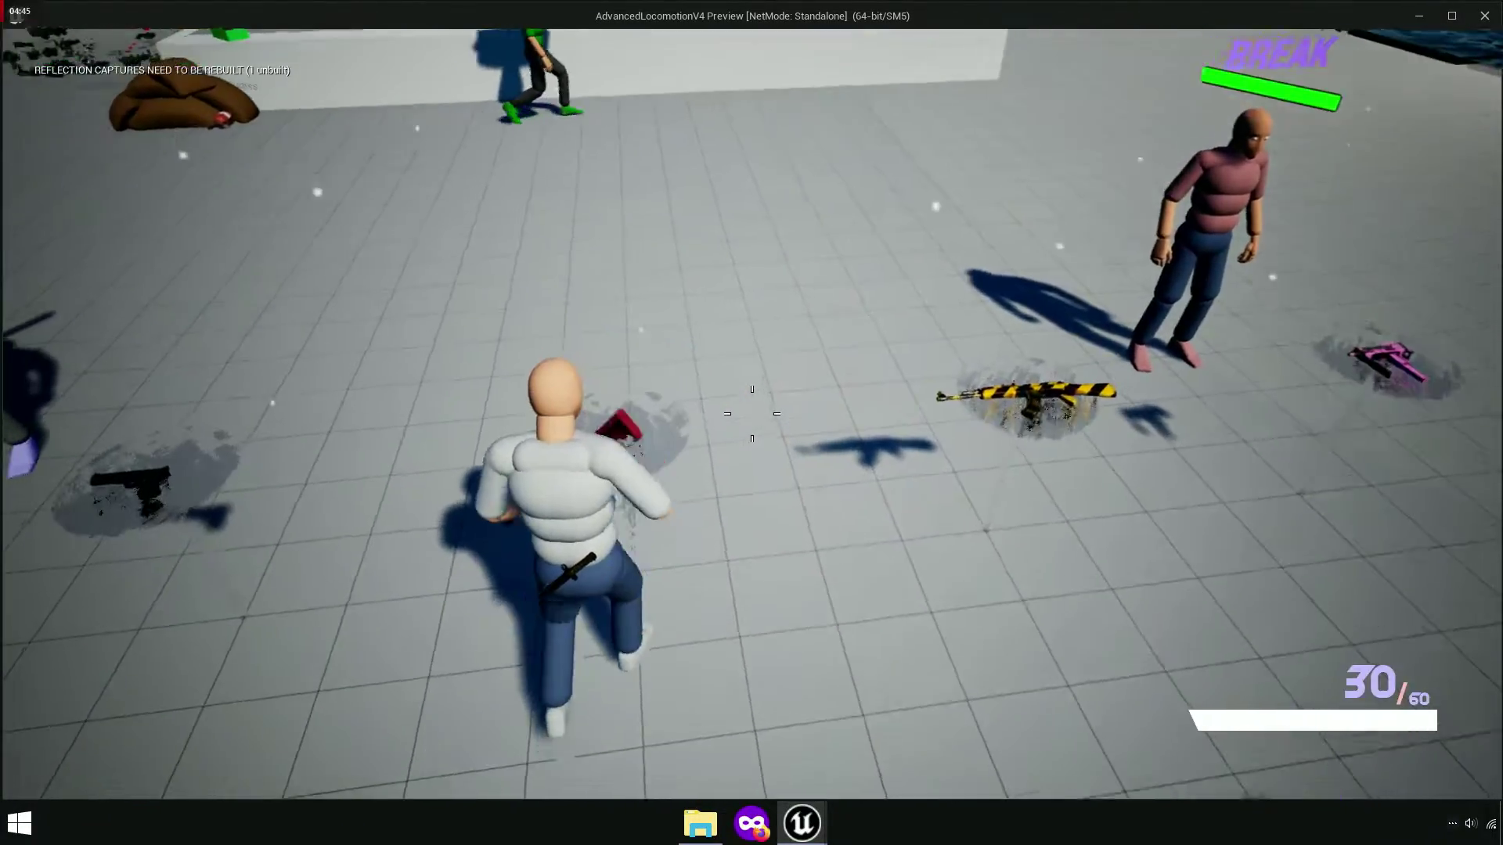
left_click(752, 413)
left_click(751, 413)
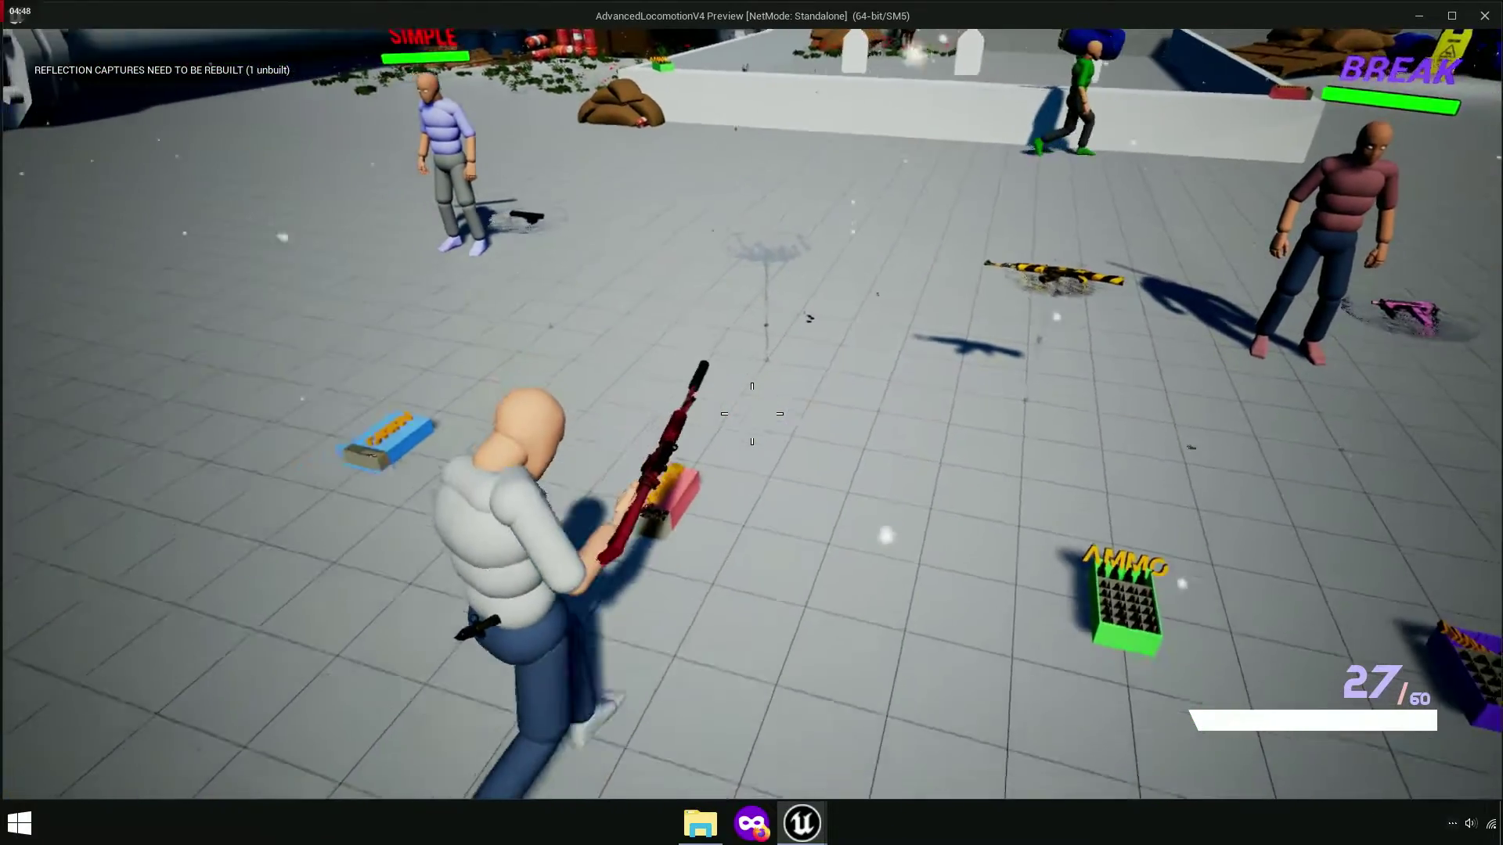
key("r")
left_click(751, 413)
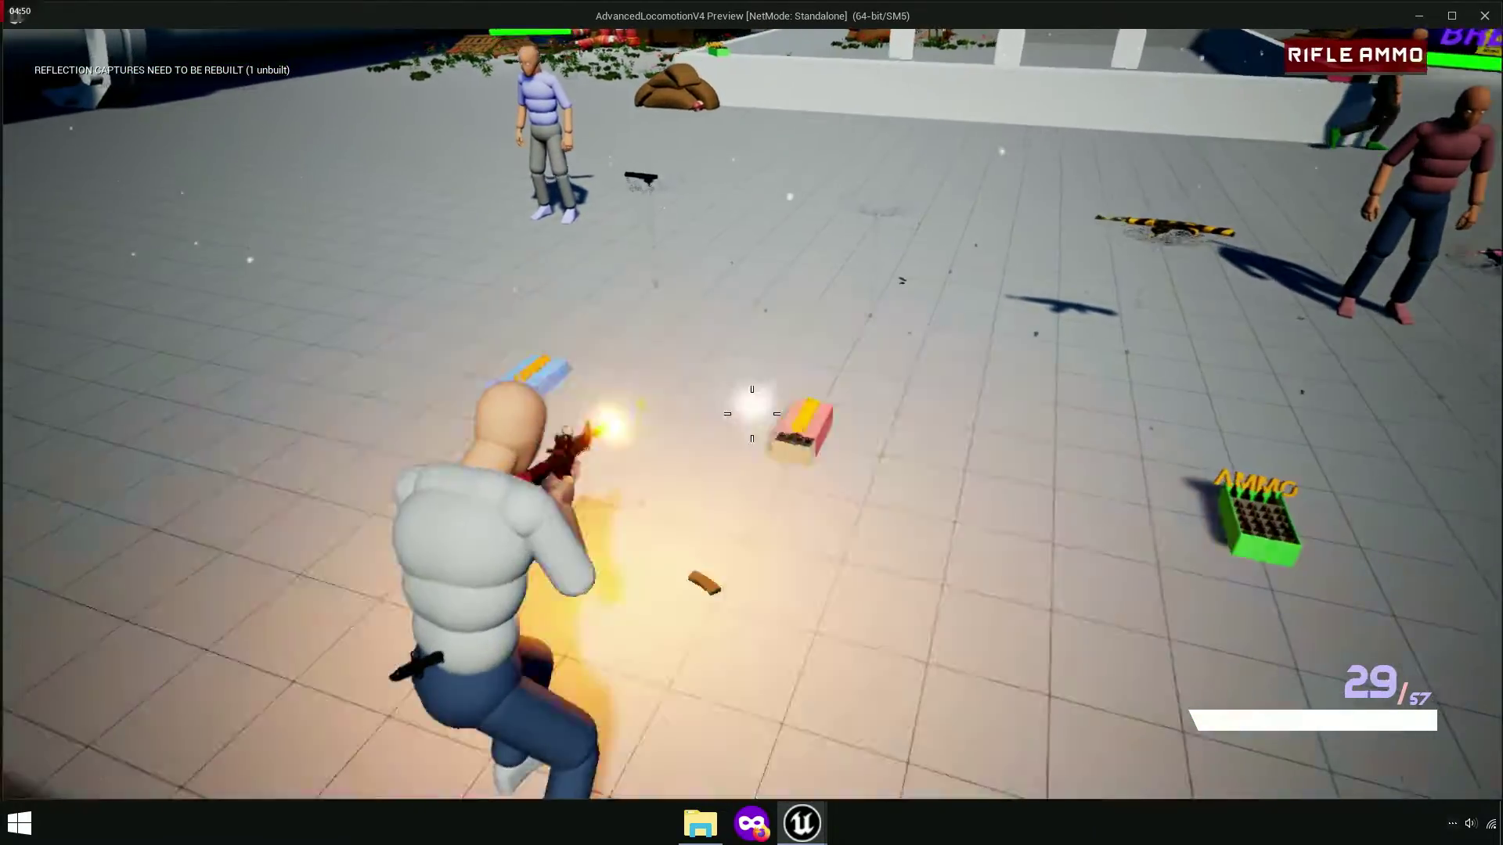
left_click_drag(752, 414, 751, 414)
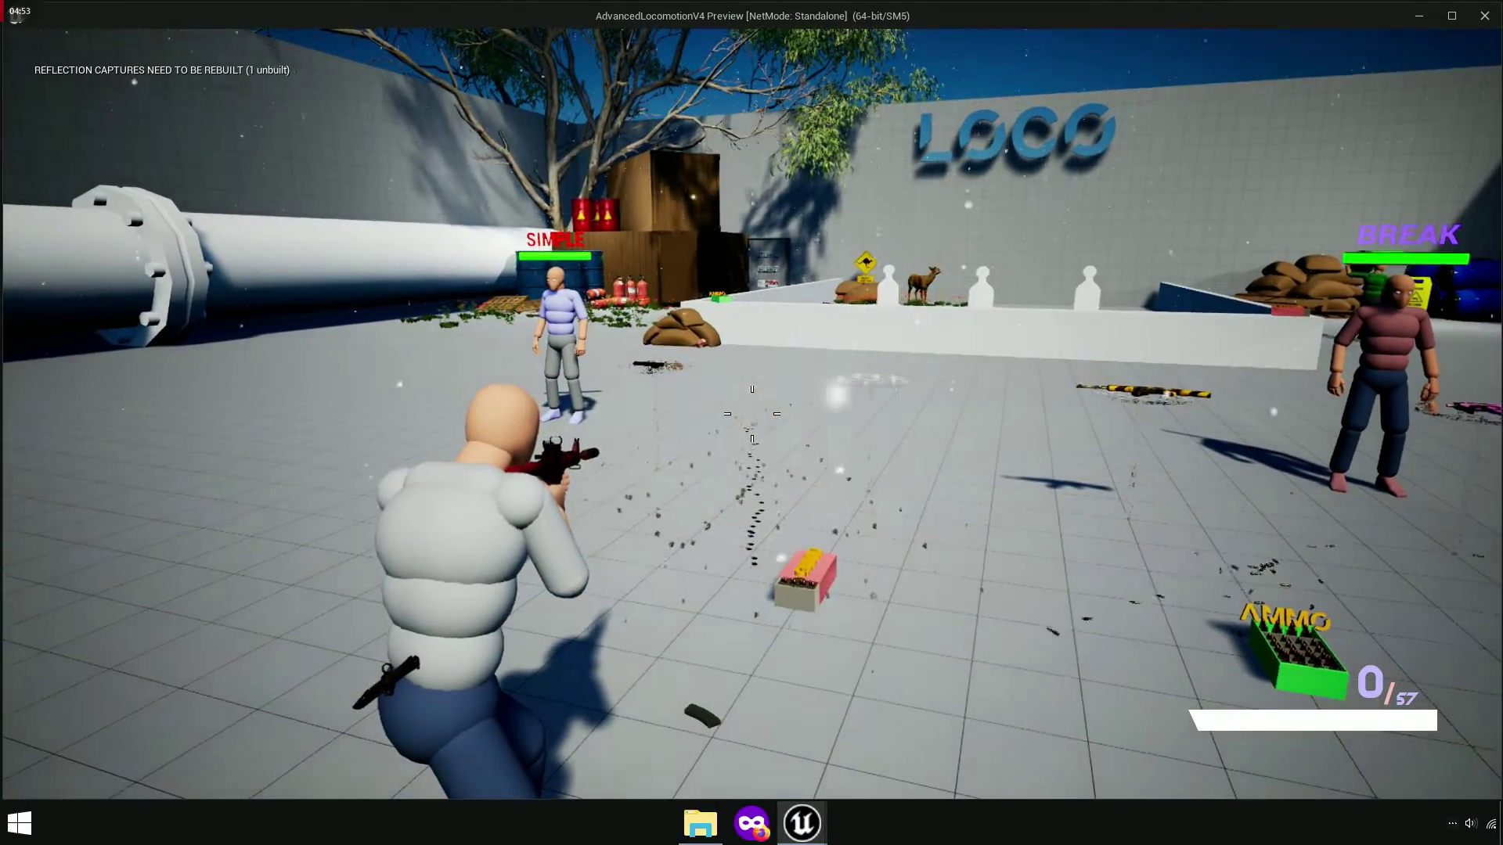
Collect the ammo boxes while firing, then reload the rifle.
key("w")
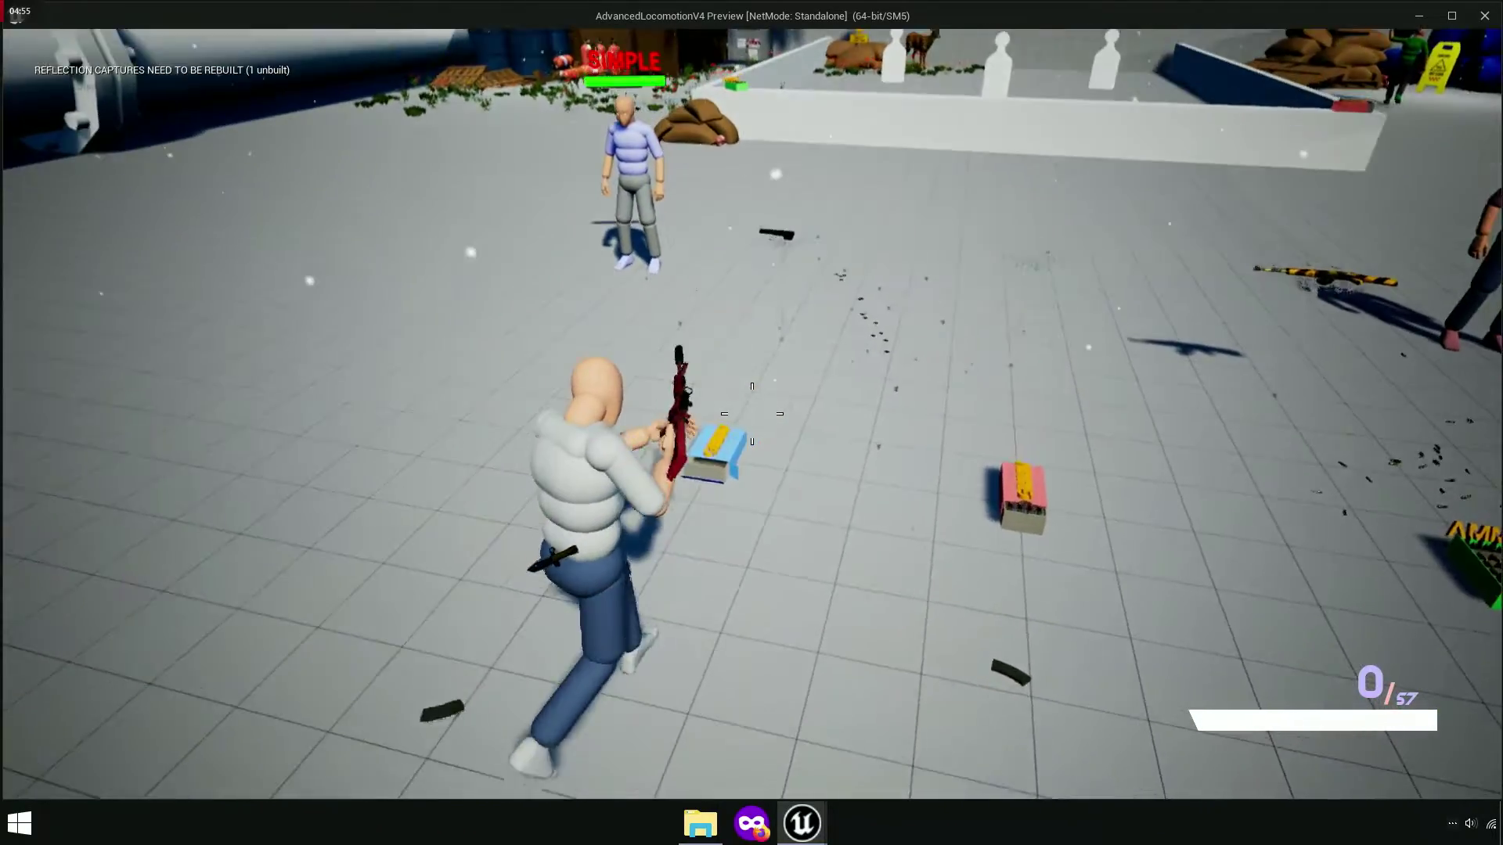
left_click_drag(751, 413, 751, 413)
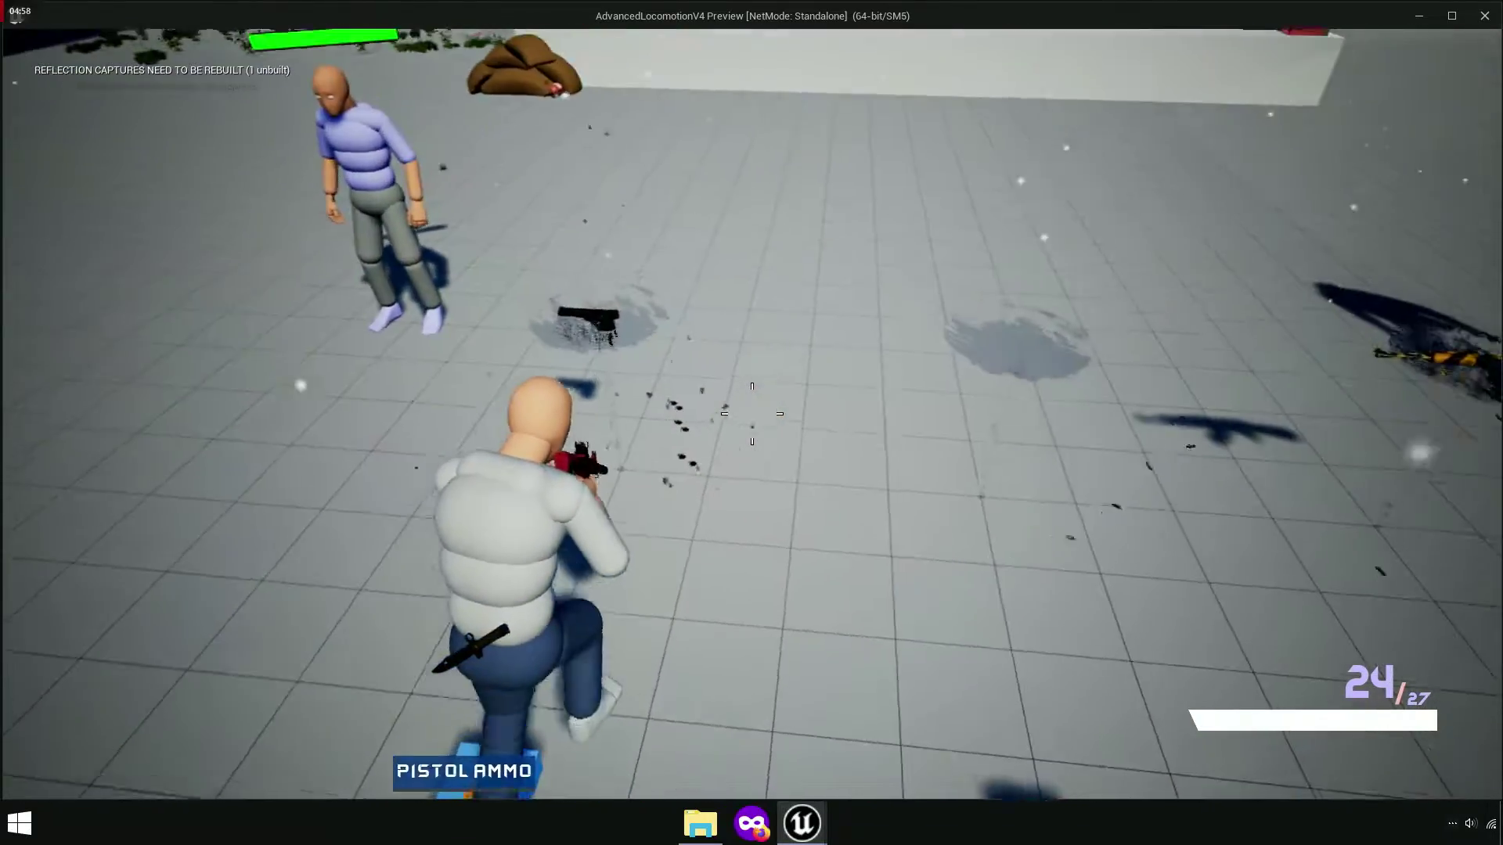
key("w")
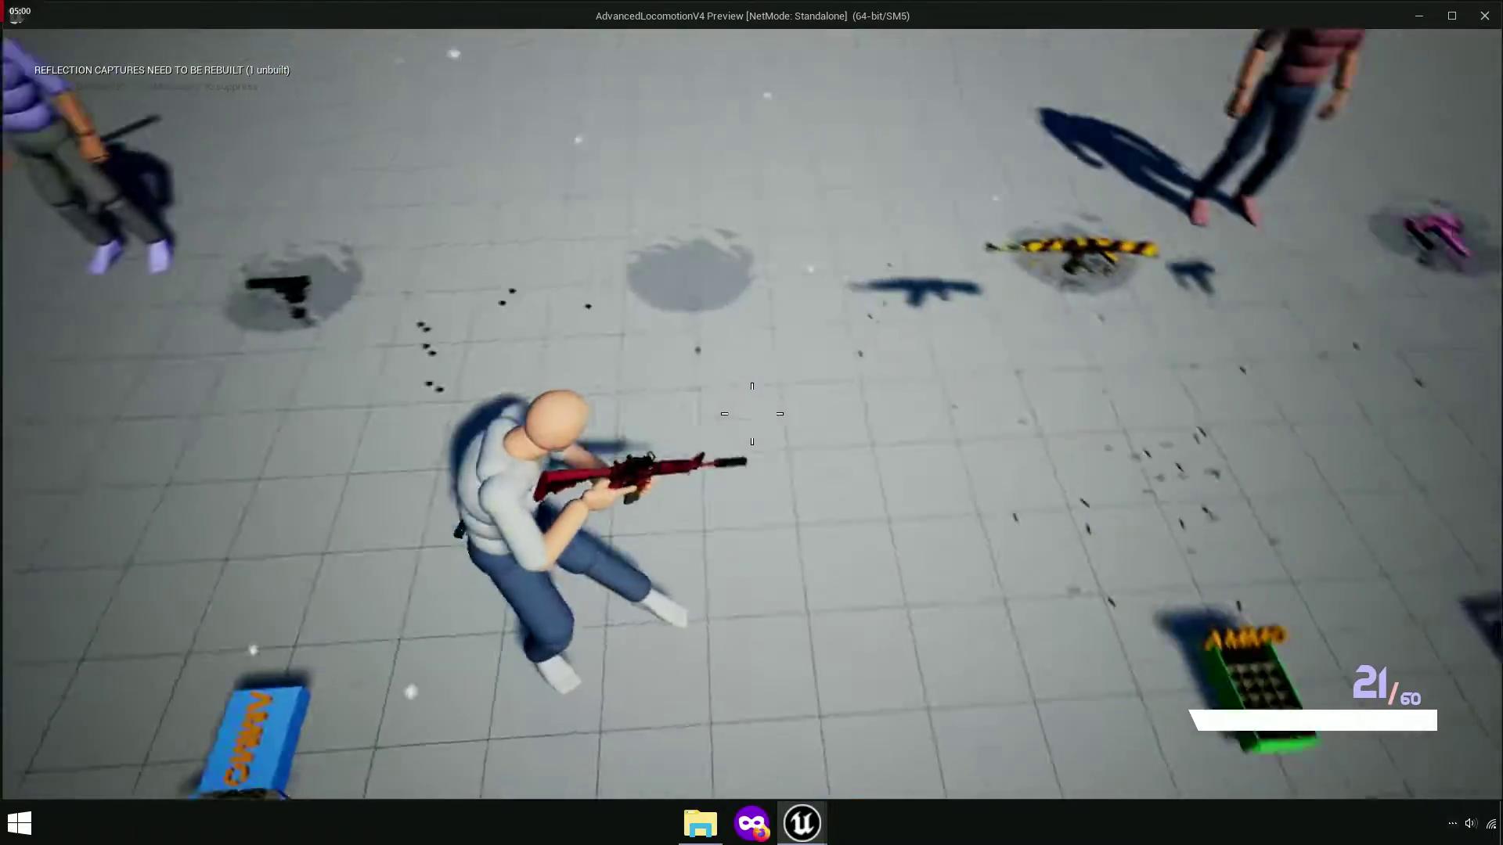
key("w")
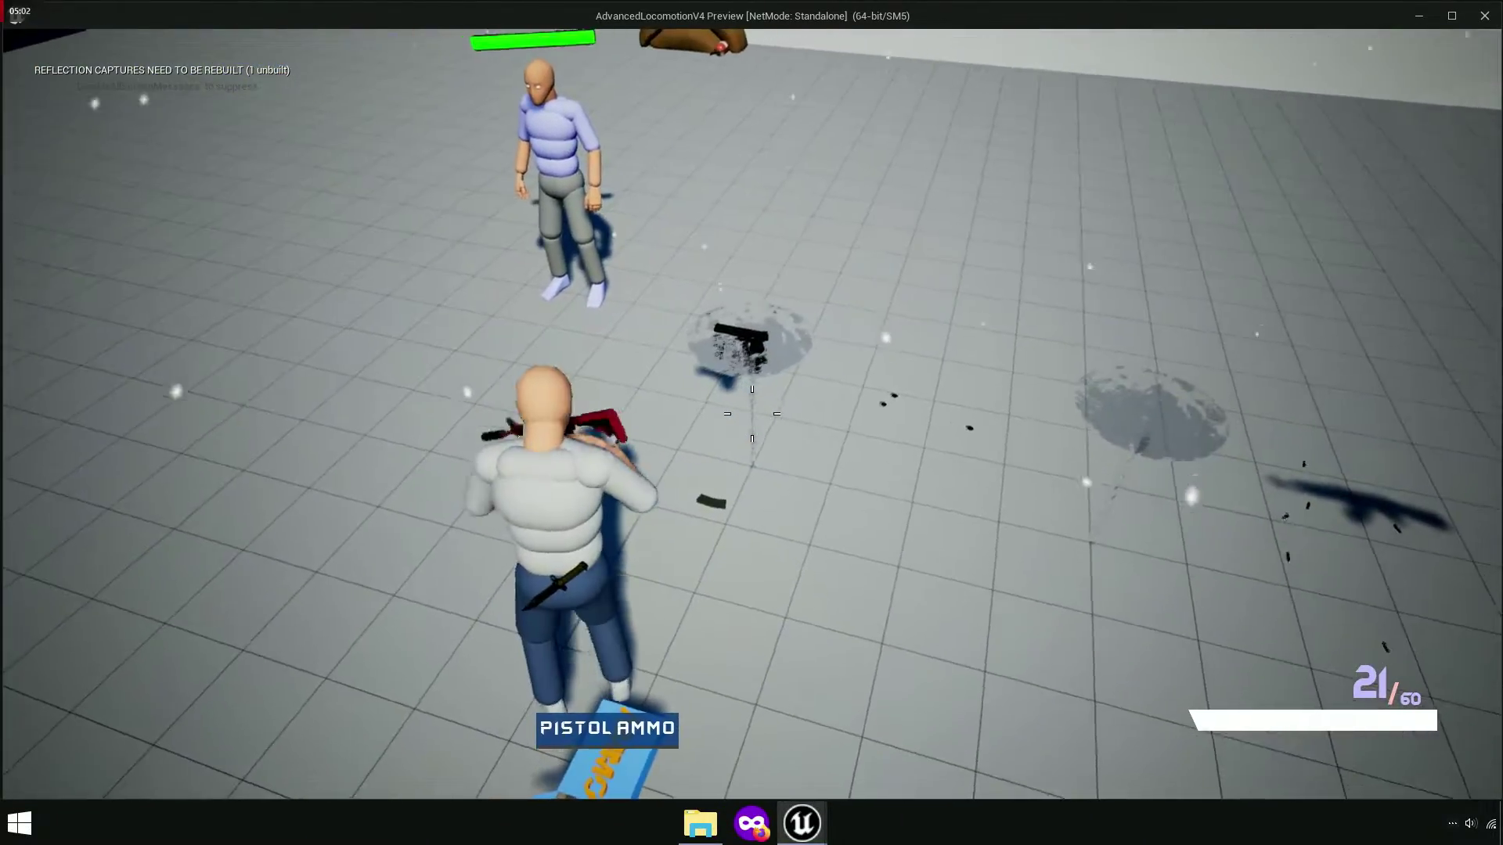
key("r")
Pick up the pistol, fire three shots at the dummy and attempt a reload.
key("w")
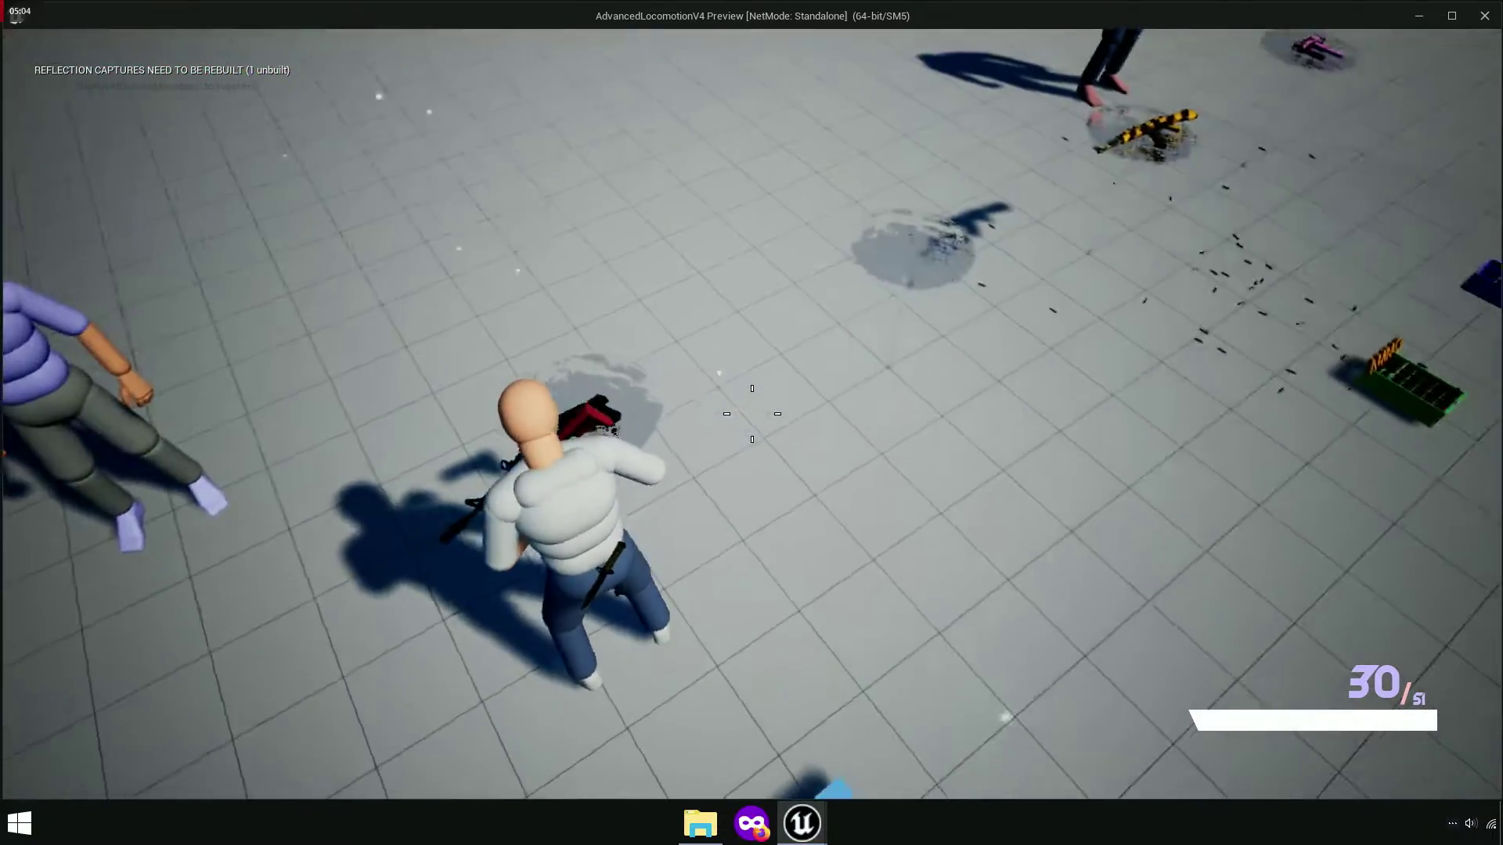
key("e")
left_click(751, 414)
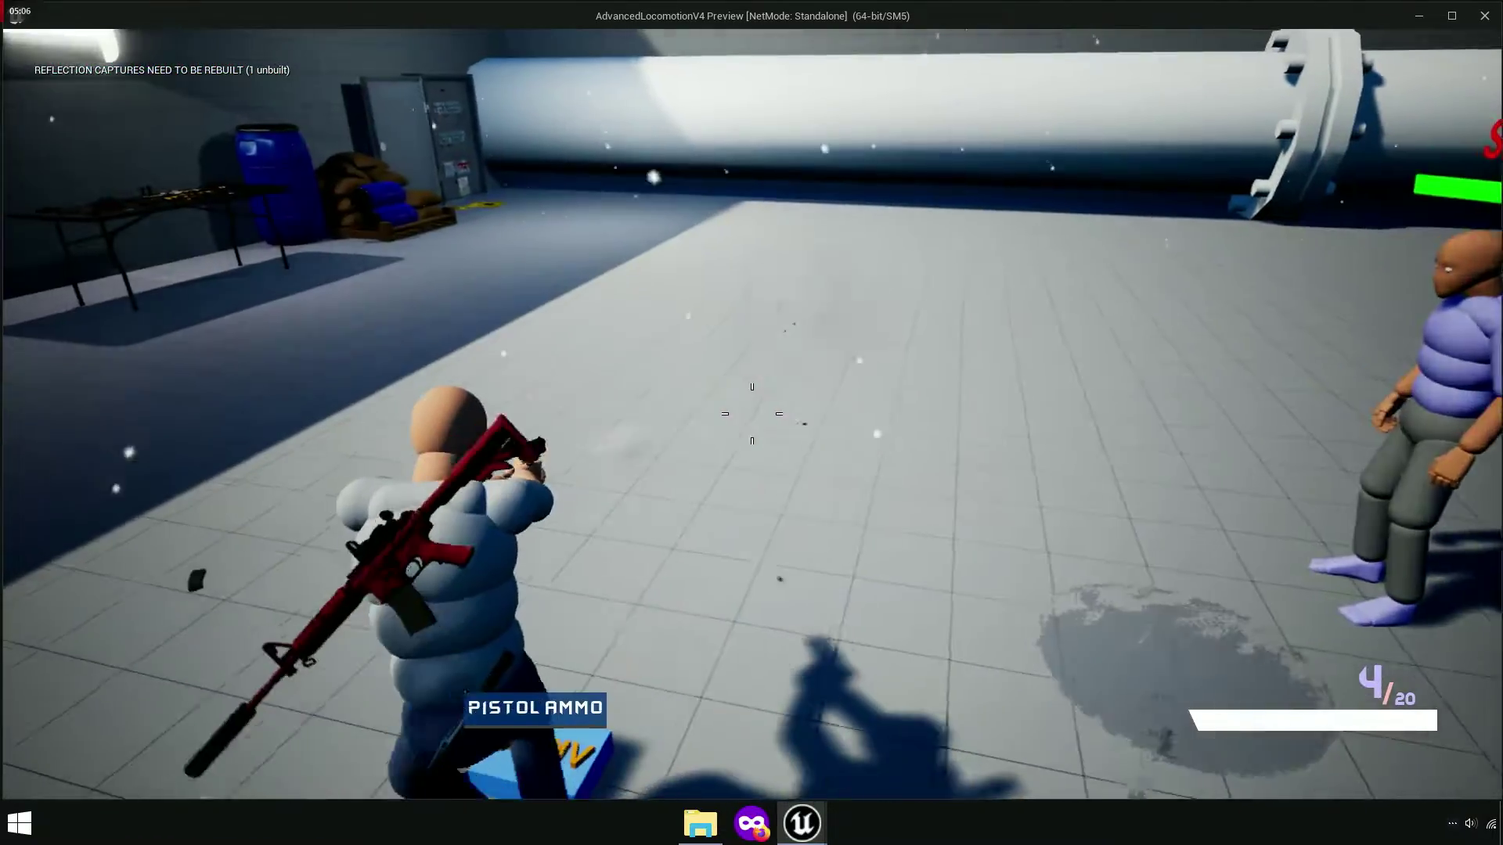
left_click(751, 413)
left_click(751, 413)
left_click(752, 414)
left_click(752, 413)
right_click(751, 413)
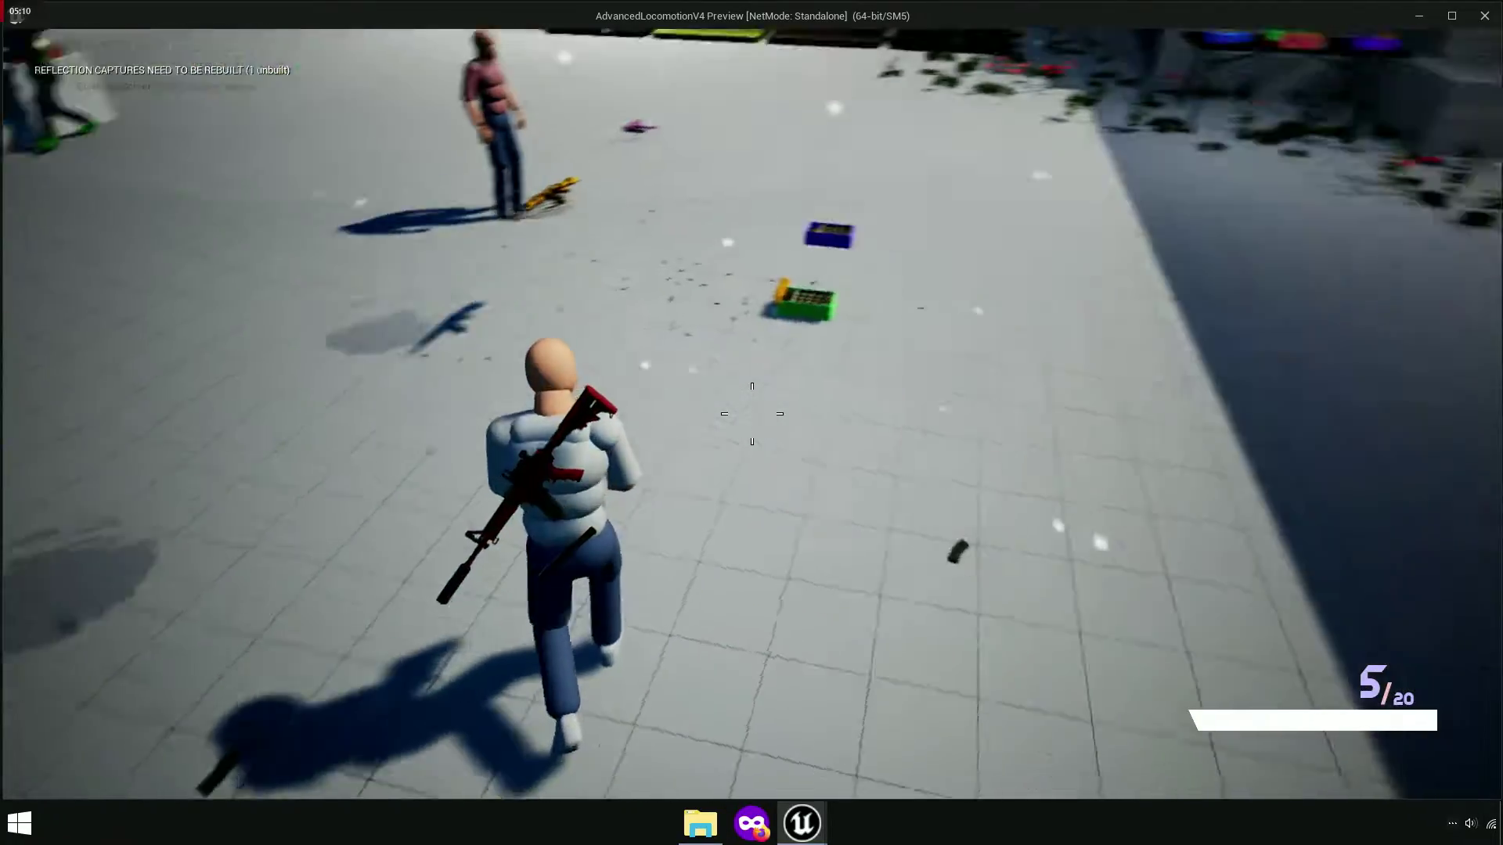
key("r")
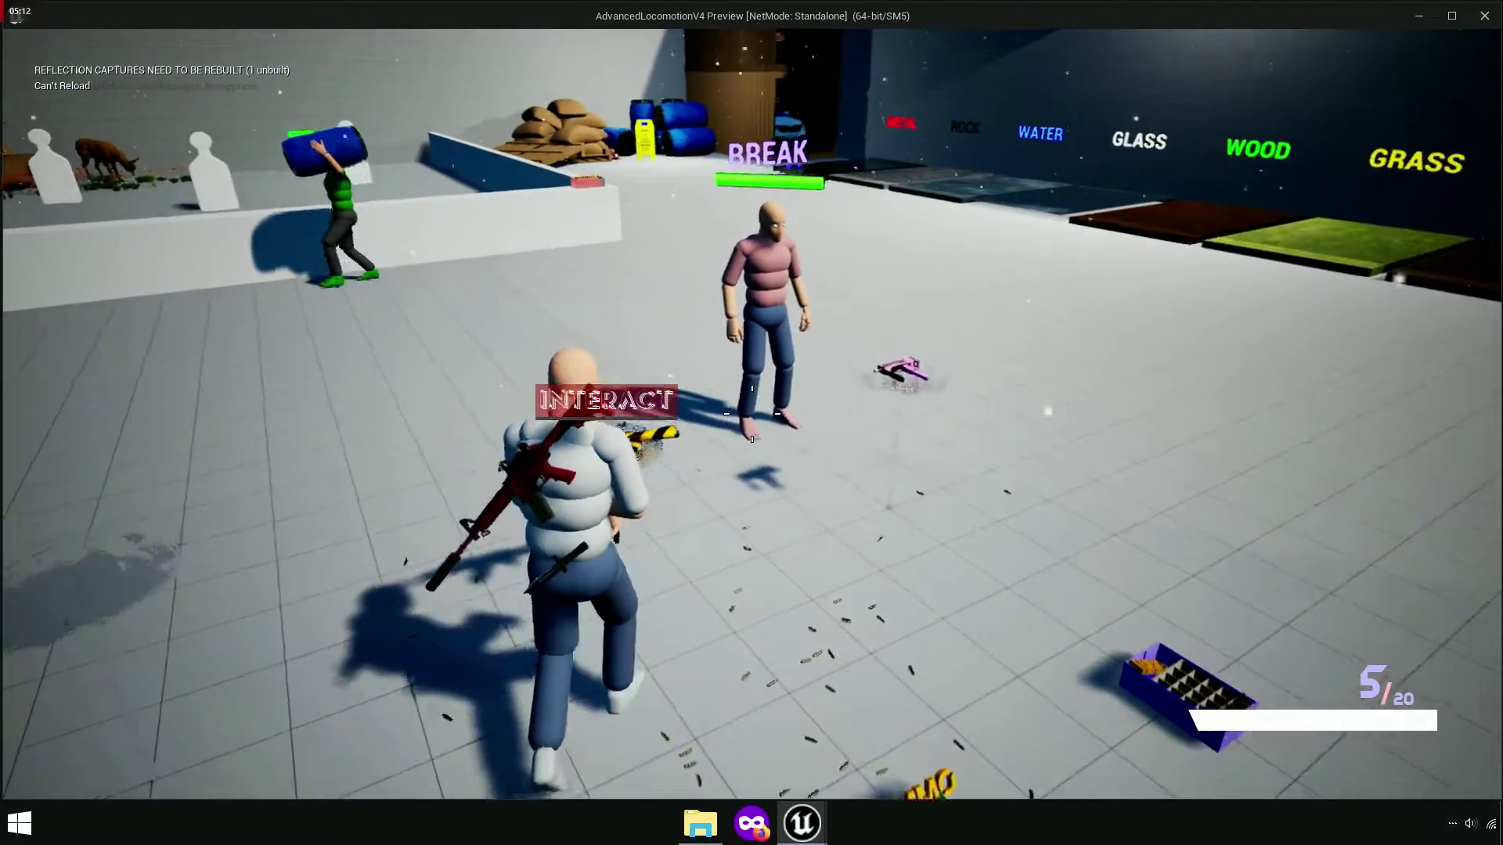
Retake the rifle, fire, crouch, reload and fire again before standing up.
key("e")
left_click(751, 413)
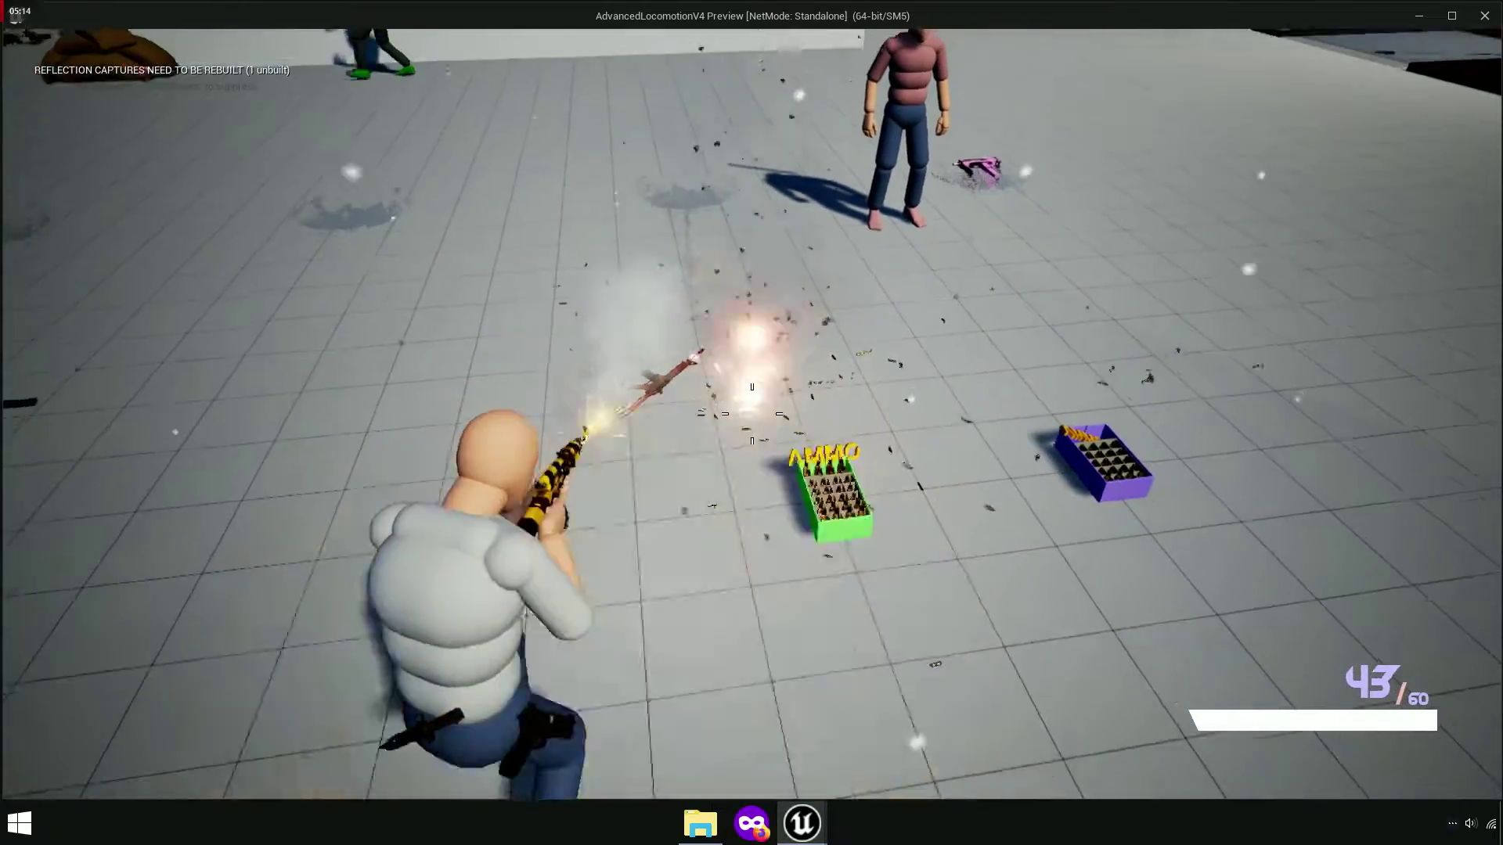
right_click(752, 413)
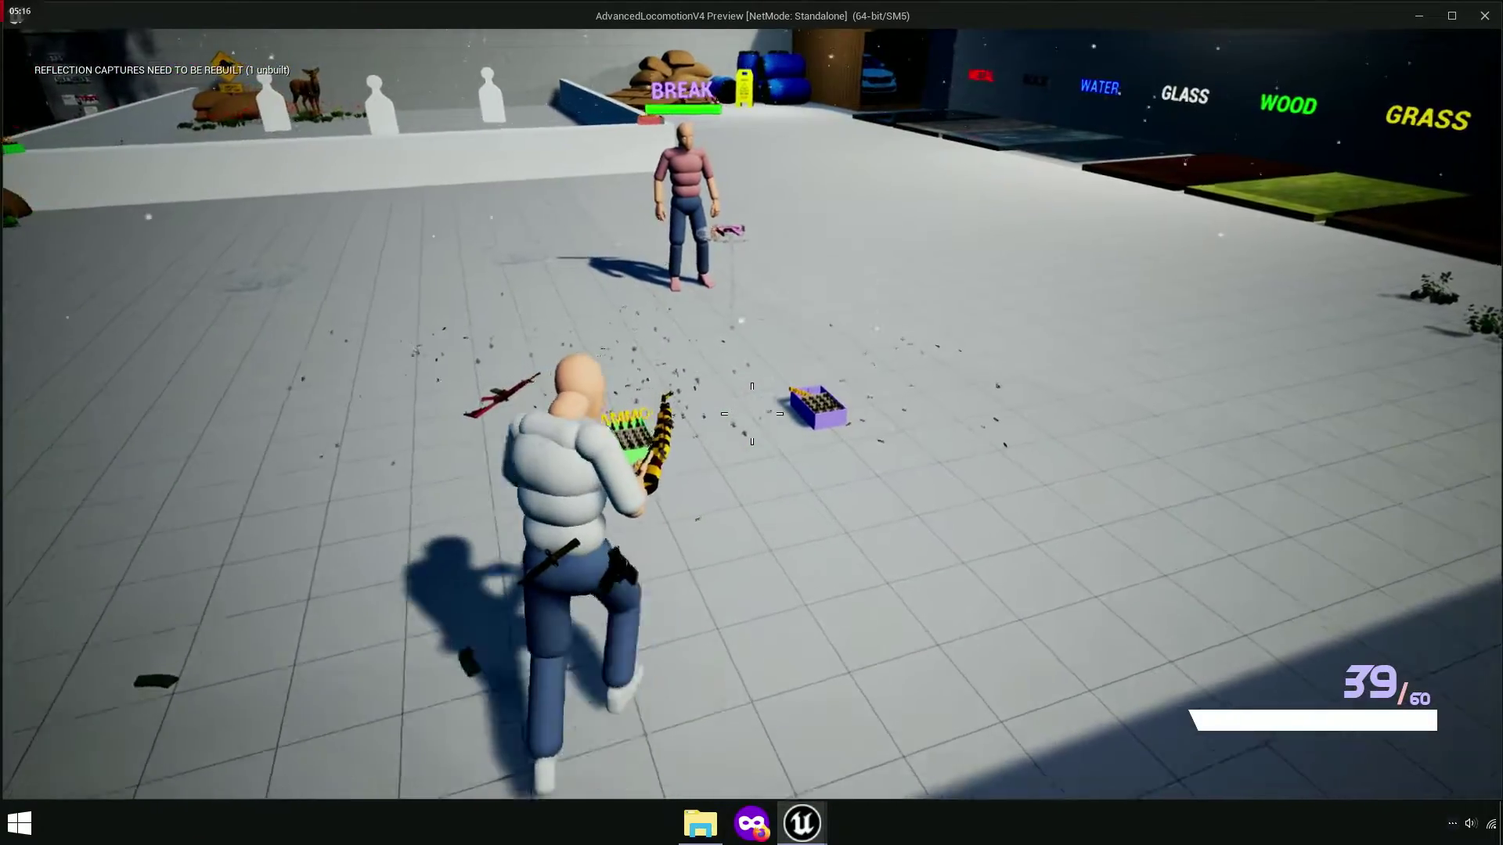
key("r")
key("c")
left_click(751, 413)
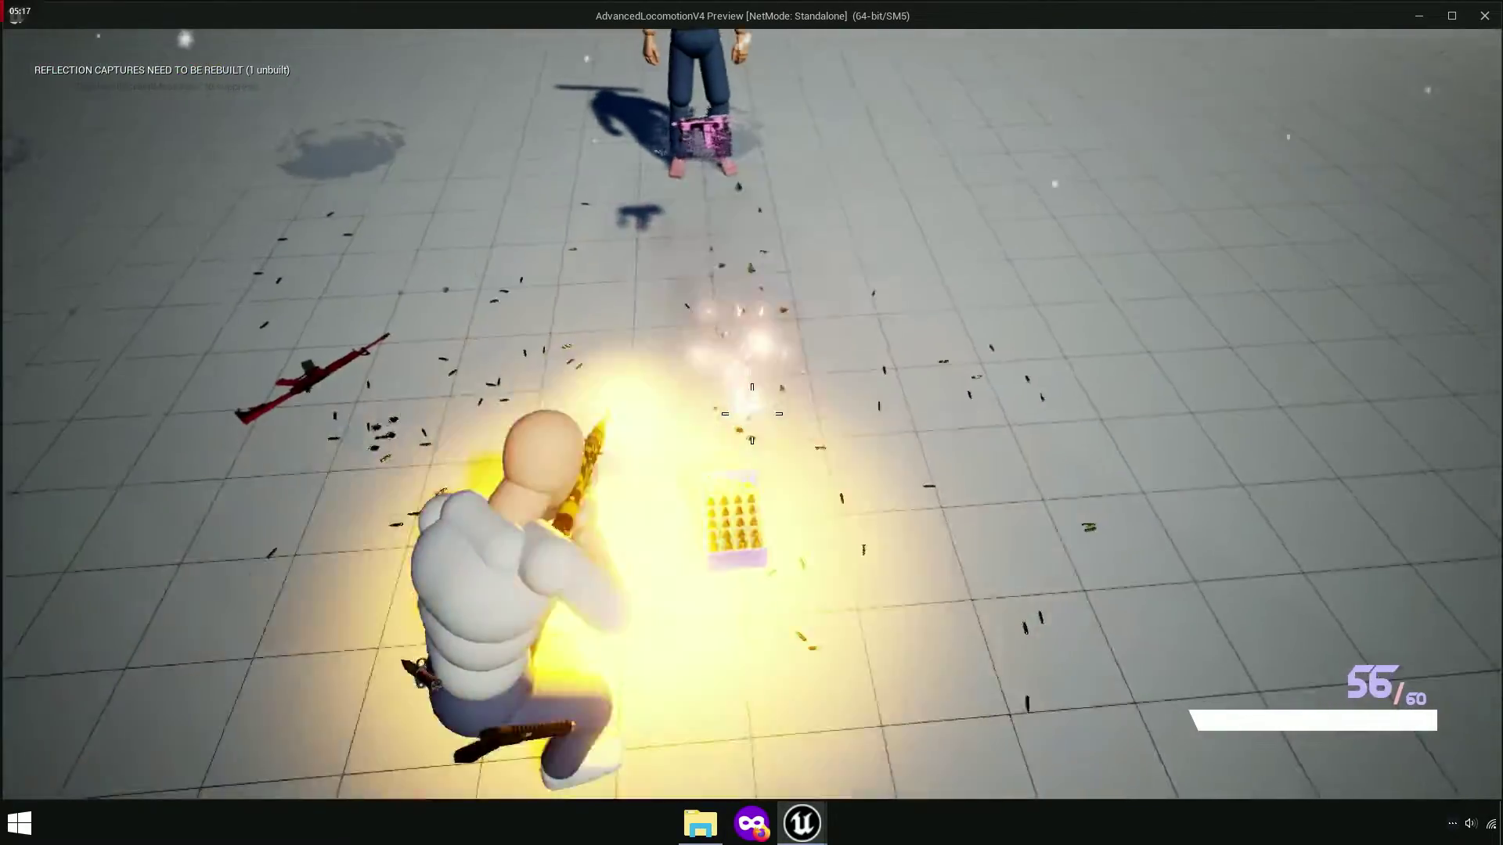
left_click(751, 413)
key("c")
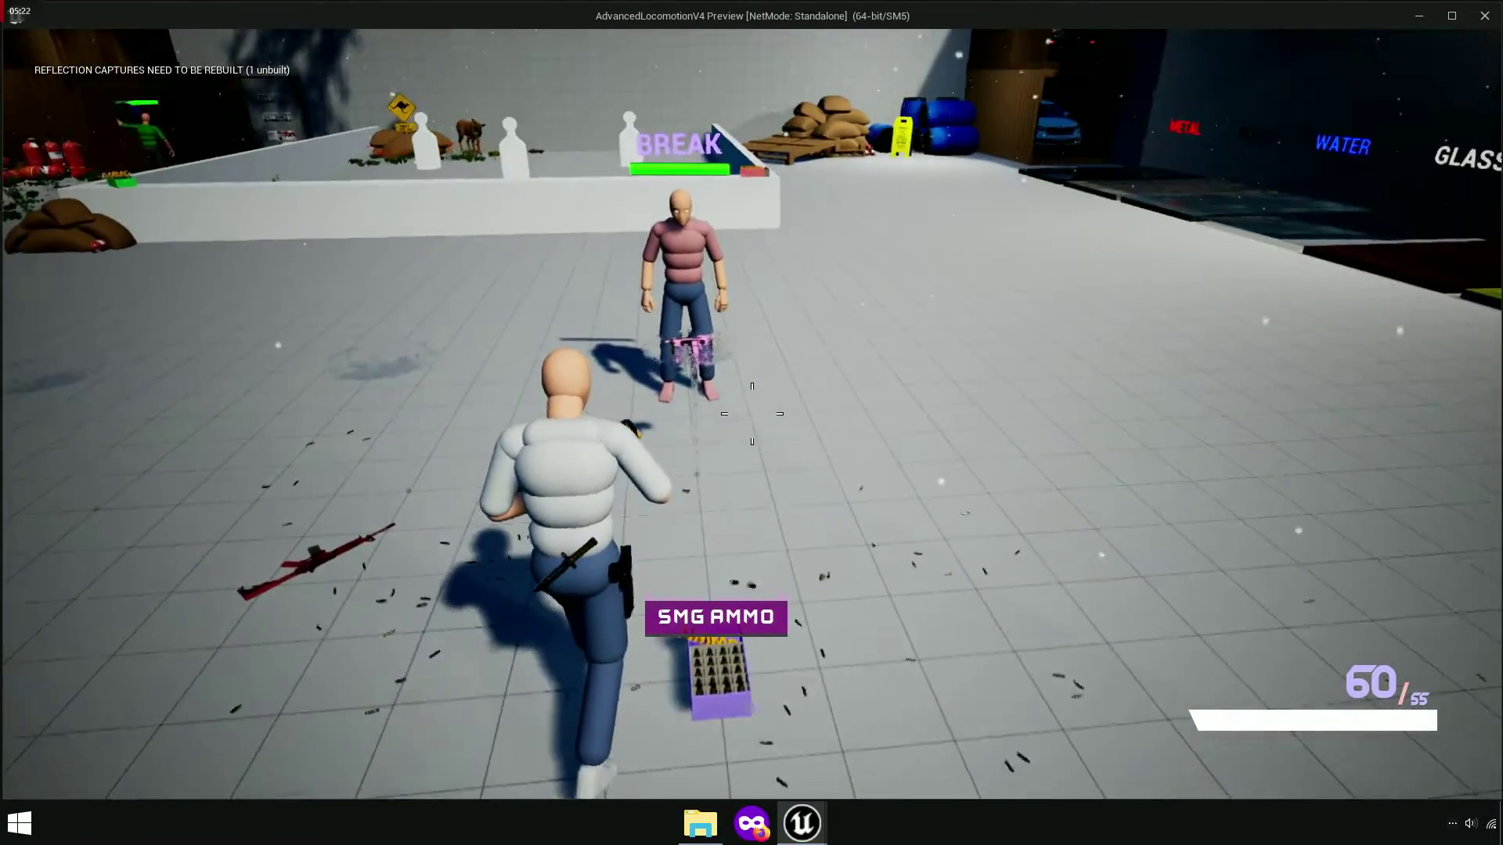
Fire and reload the SMG until it reaches 0/40, then exit the preview.
key("w")
left_click(752, 413)
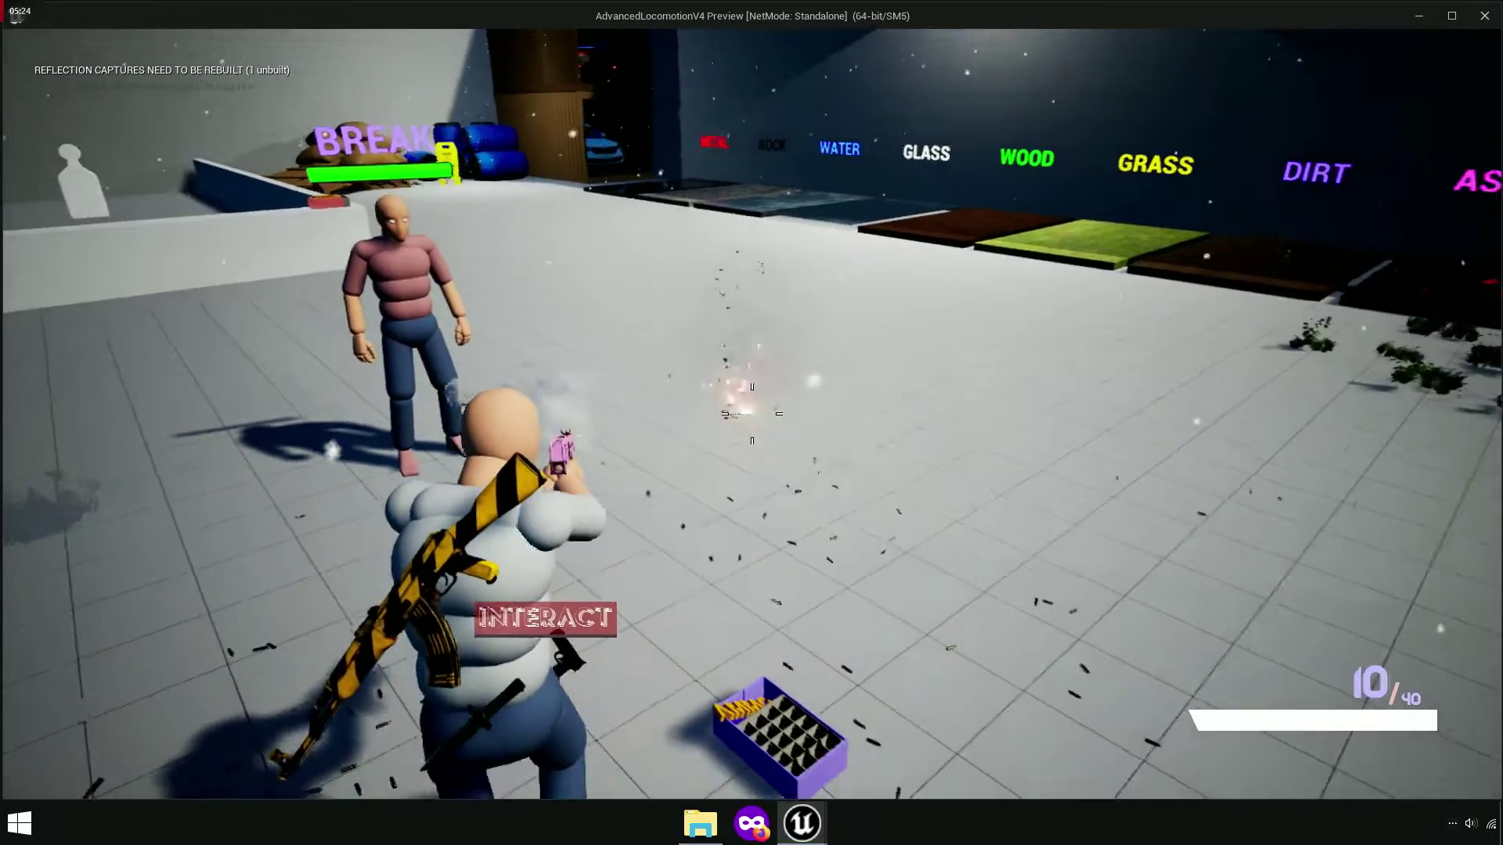
key("r")
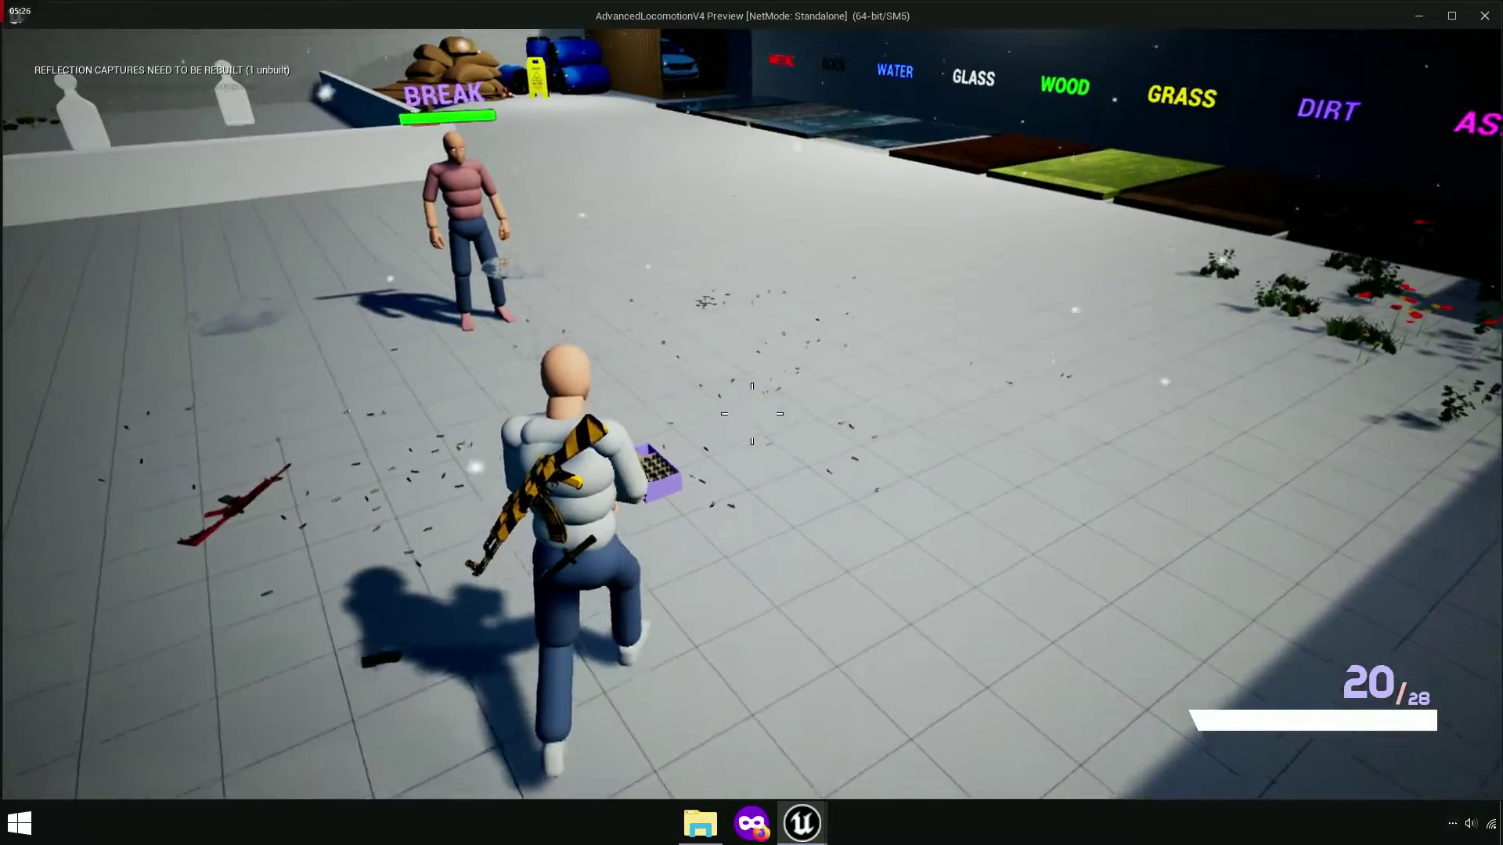
left_click(751, 413)
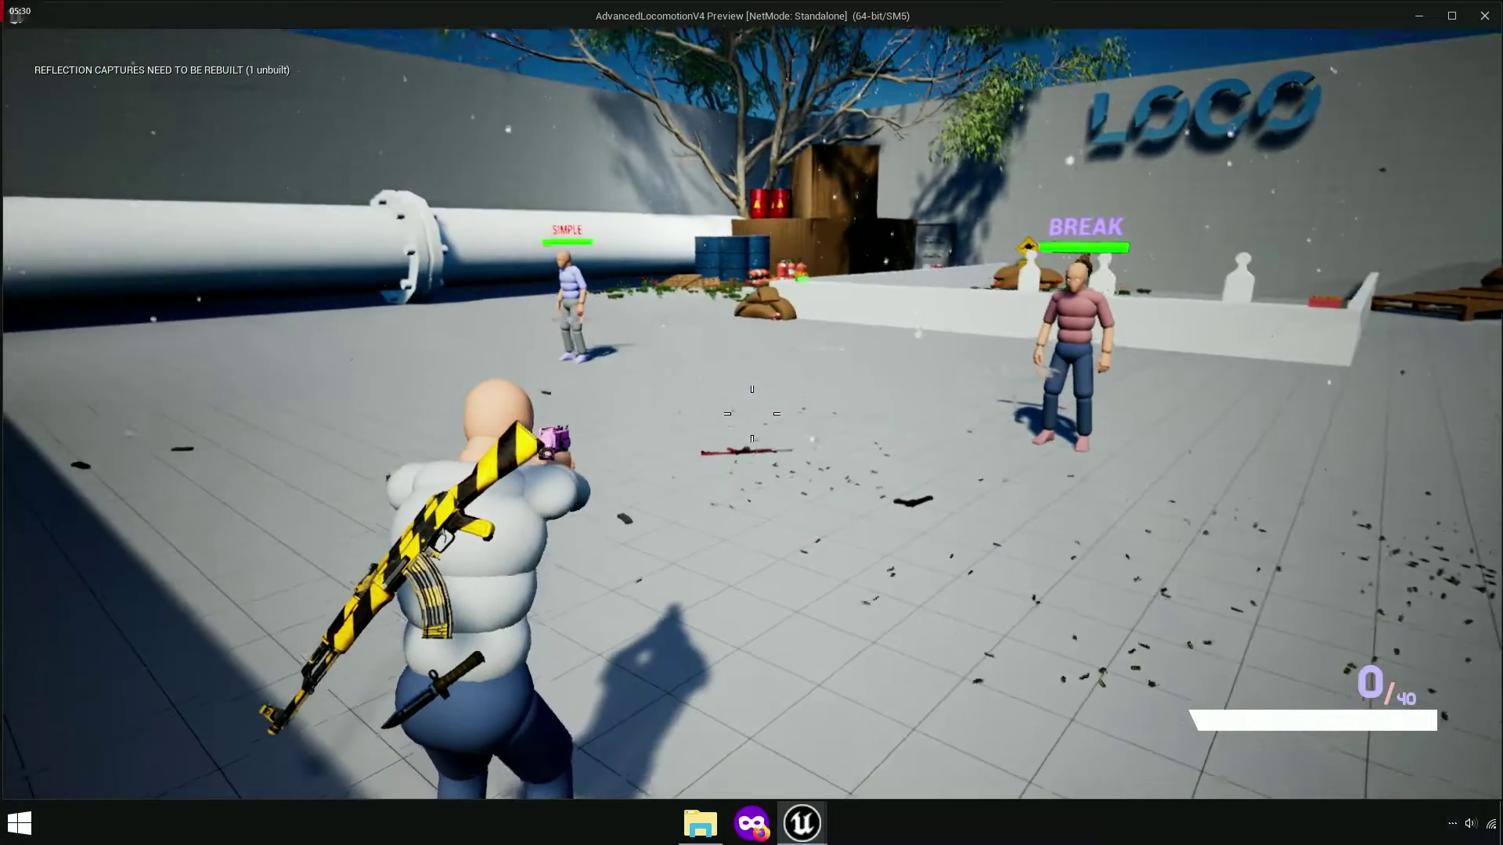
key("Escape")
Save all unsaved levels and assets.
left_click(282, 34)
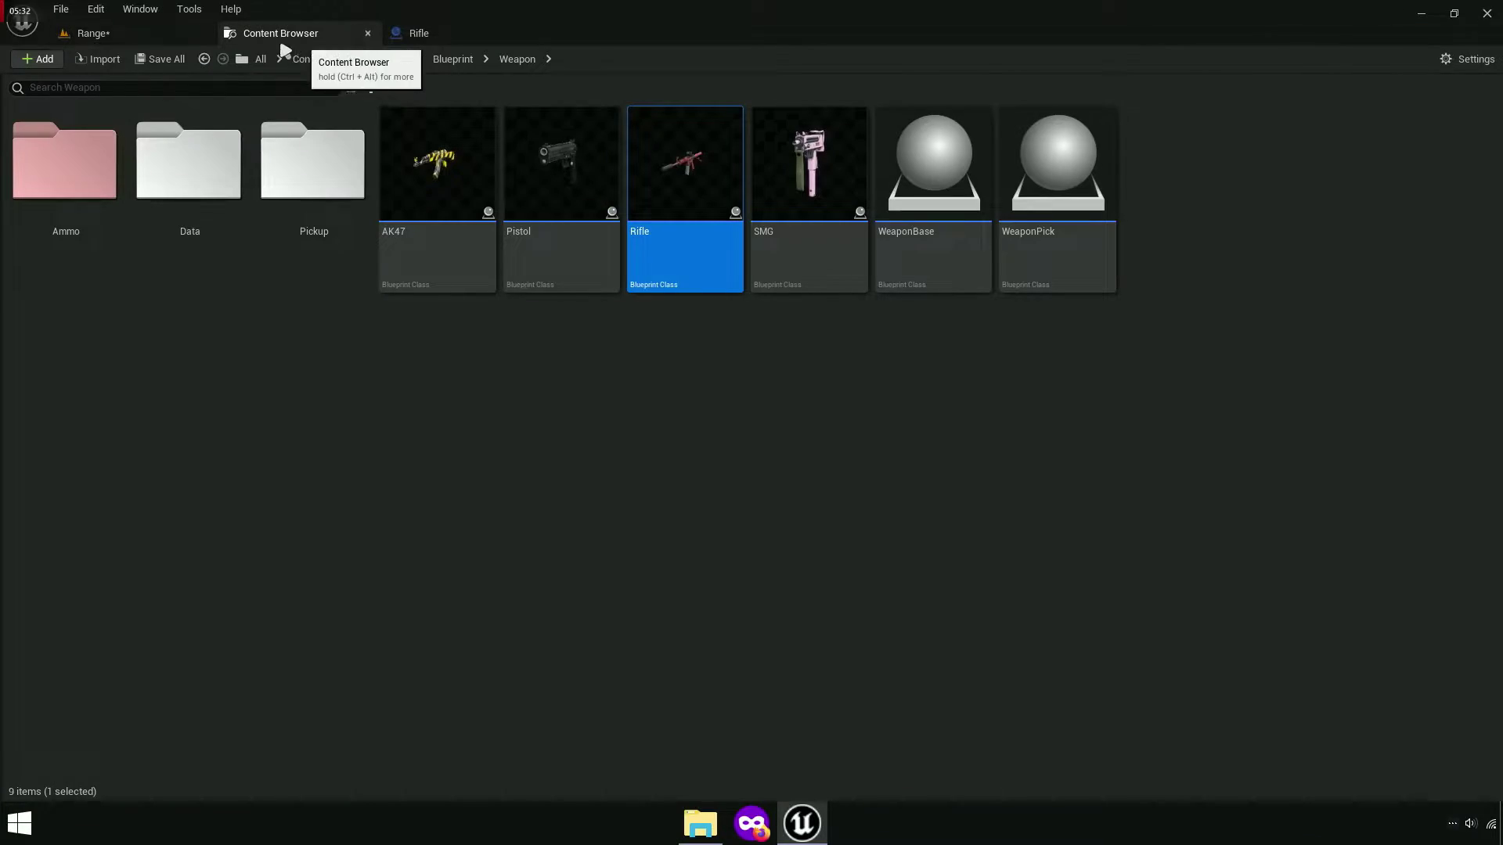
left_click(184, 63)
left_click(874, 585)
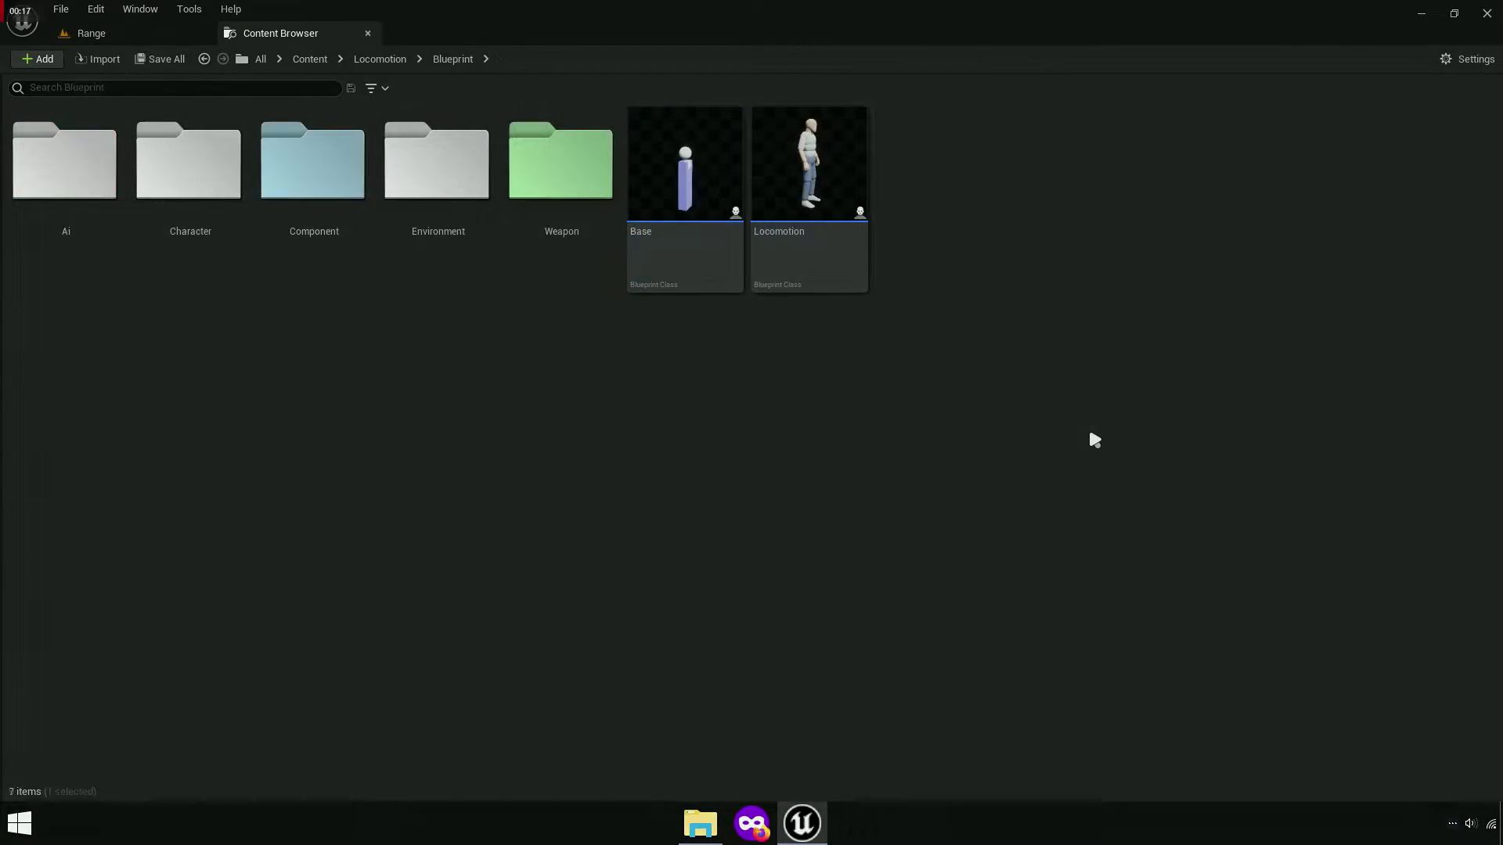
Open Locomotion_AnimBP from the Character folder and reopen its UpdateGraph.
double_click(168, 227)
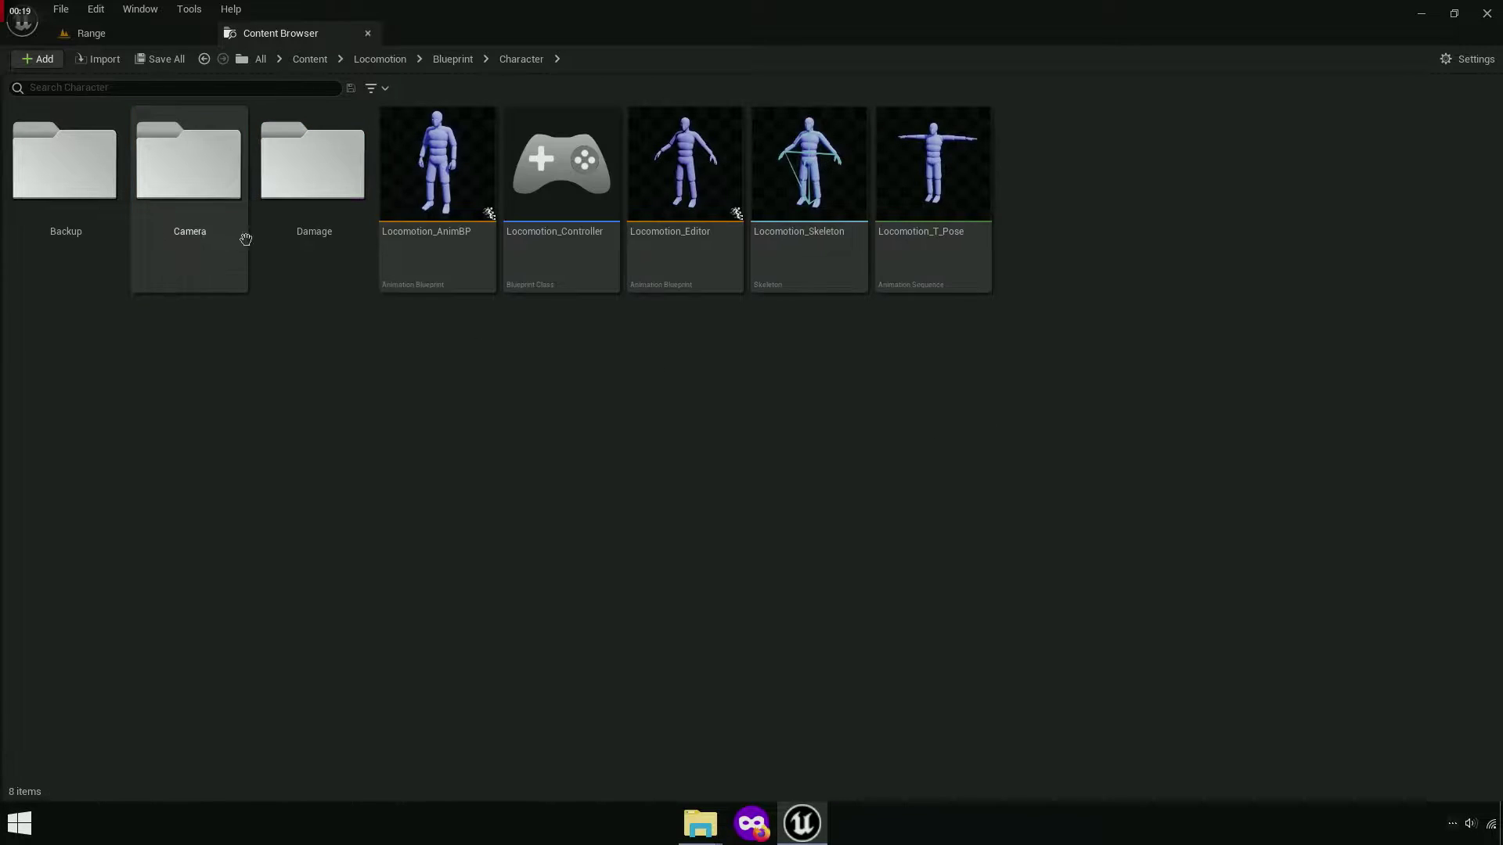
left_click(459, 235)
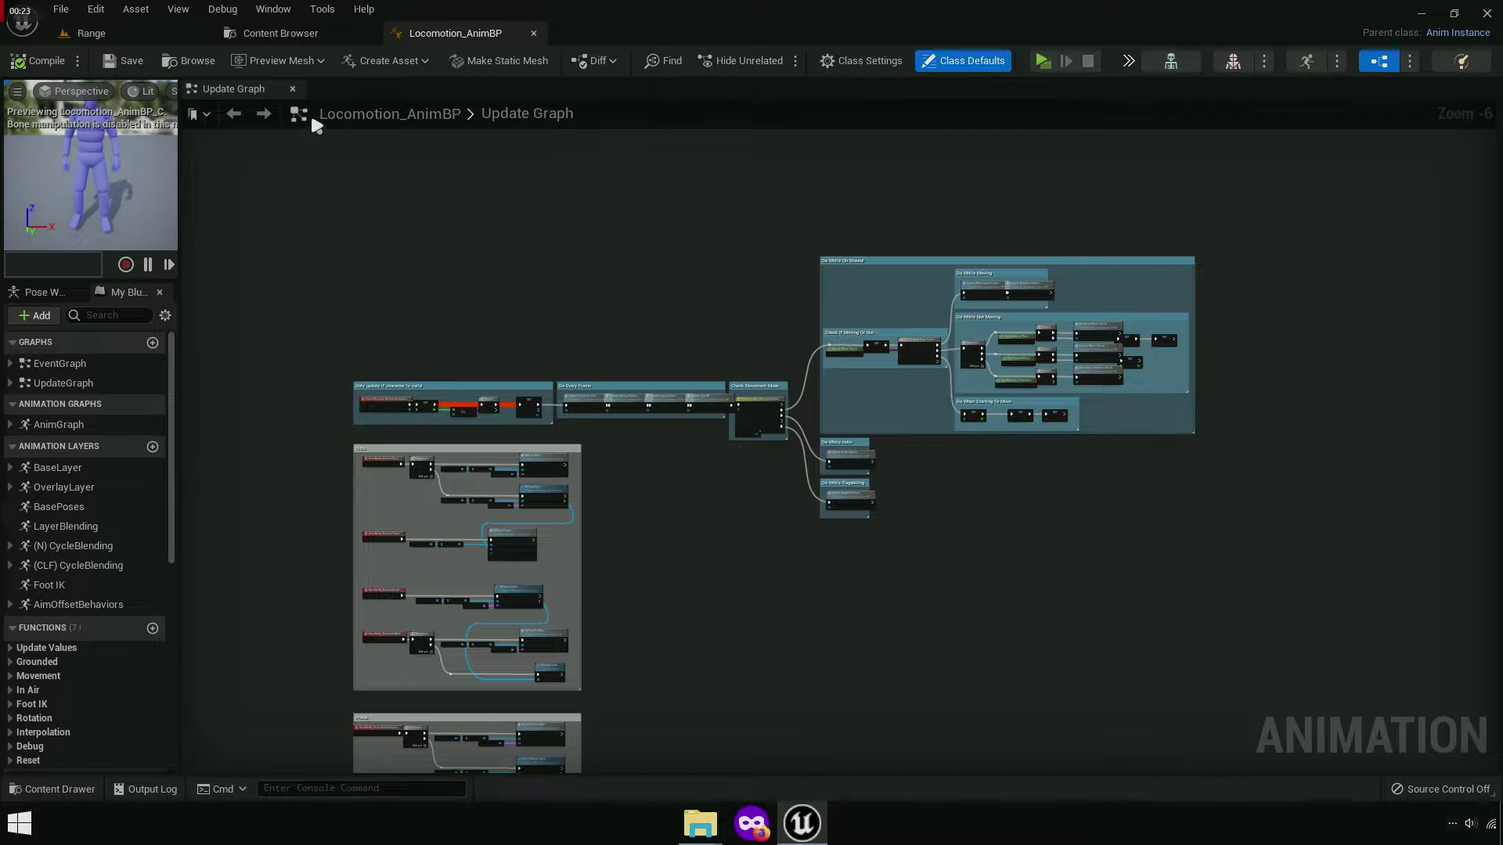
left_click(294, 89)
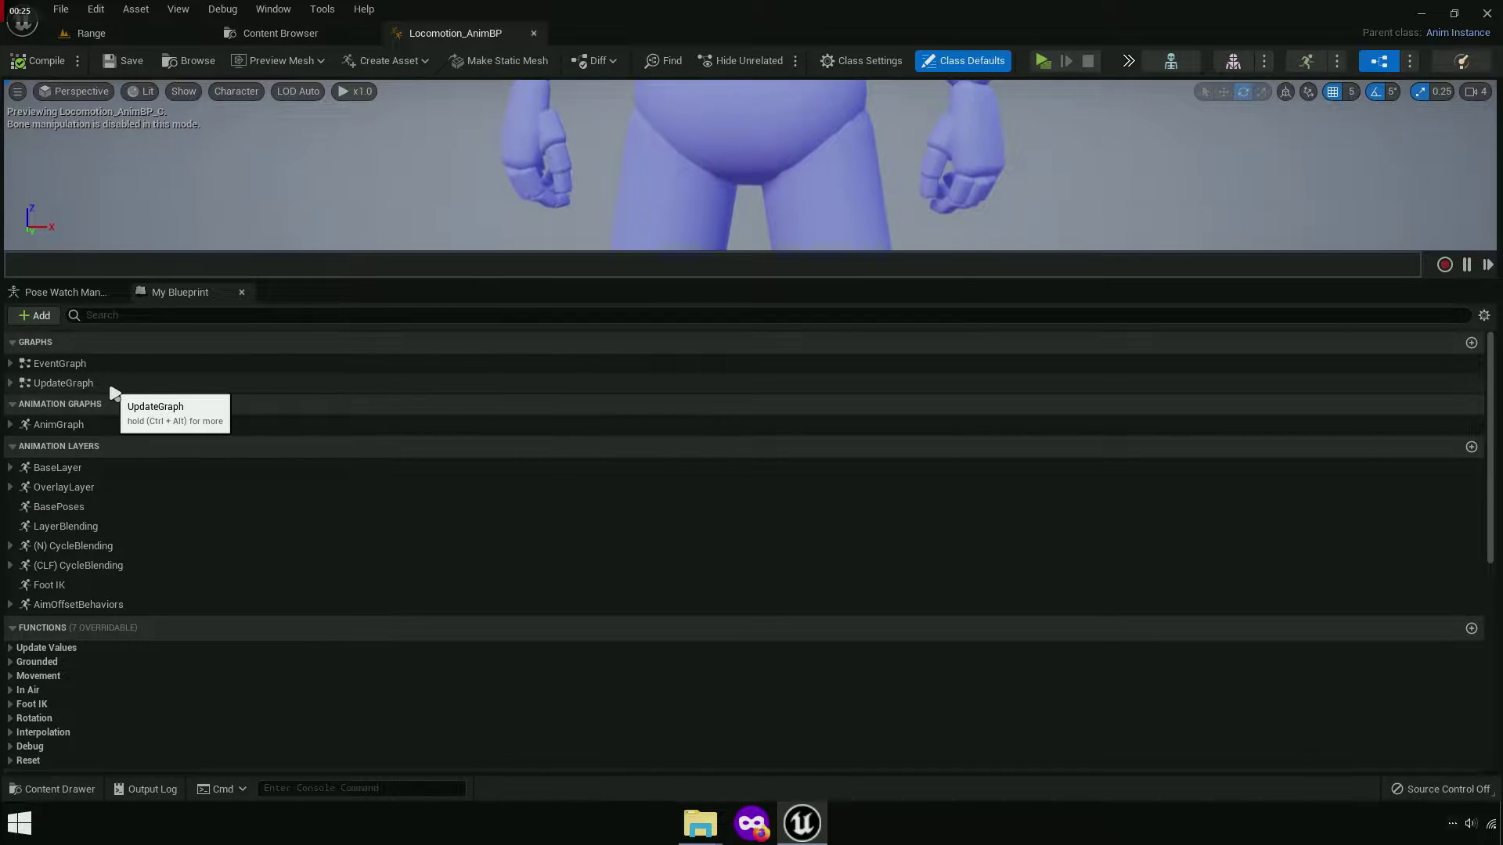
double_click(78, 383)
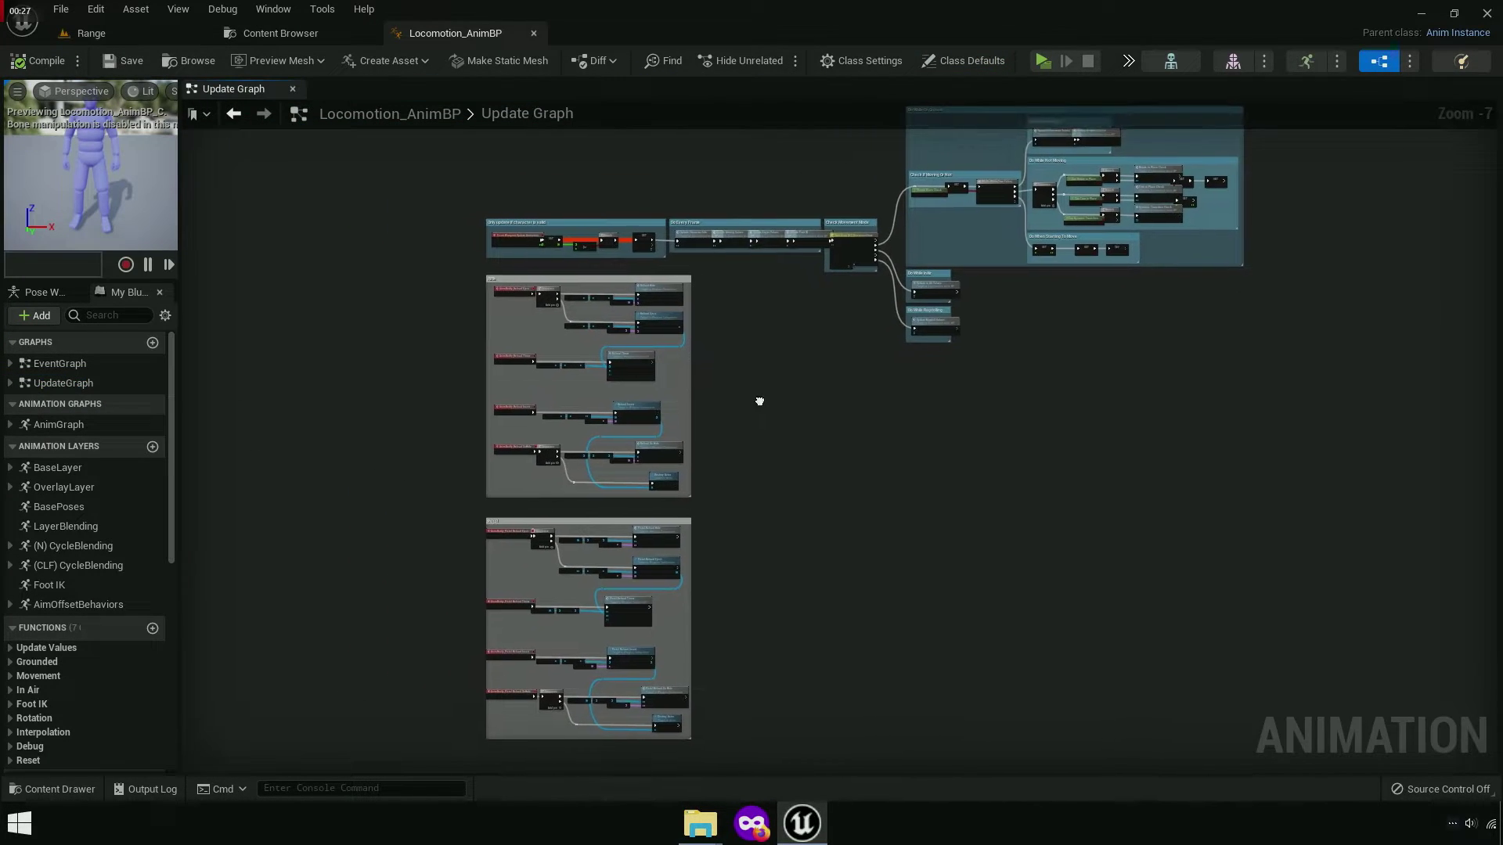
Bring the Rifle and Pistol reload sections into view and widen the My Blueprint panel.
scroll(497, 283, "up", 6)
scroll(496, 284, "up", 2)
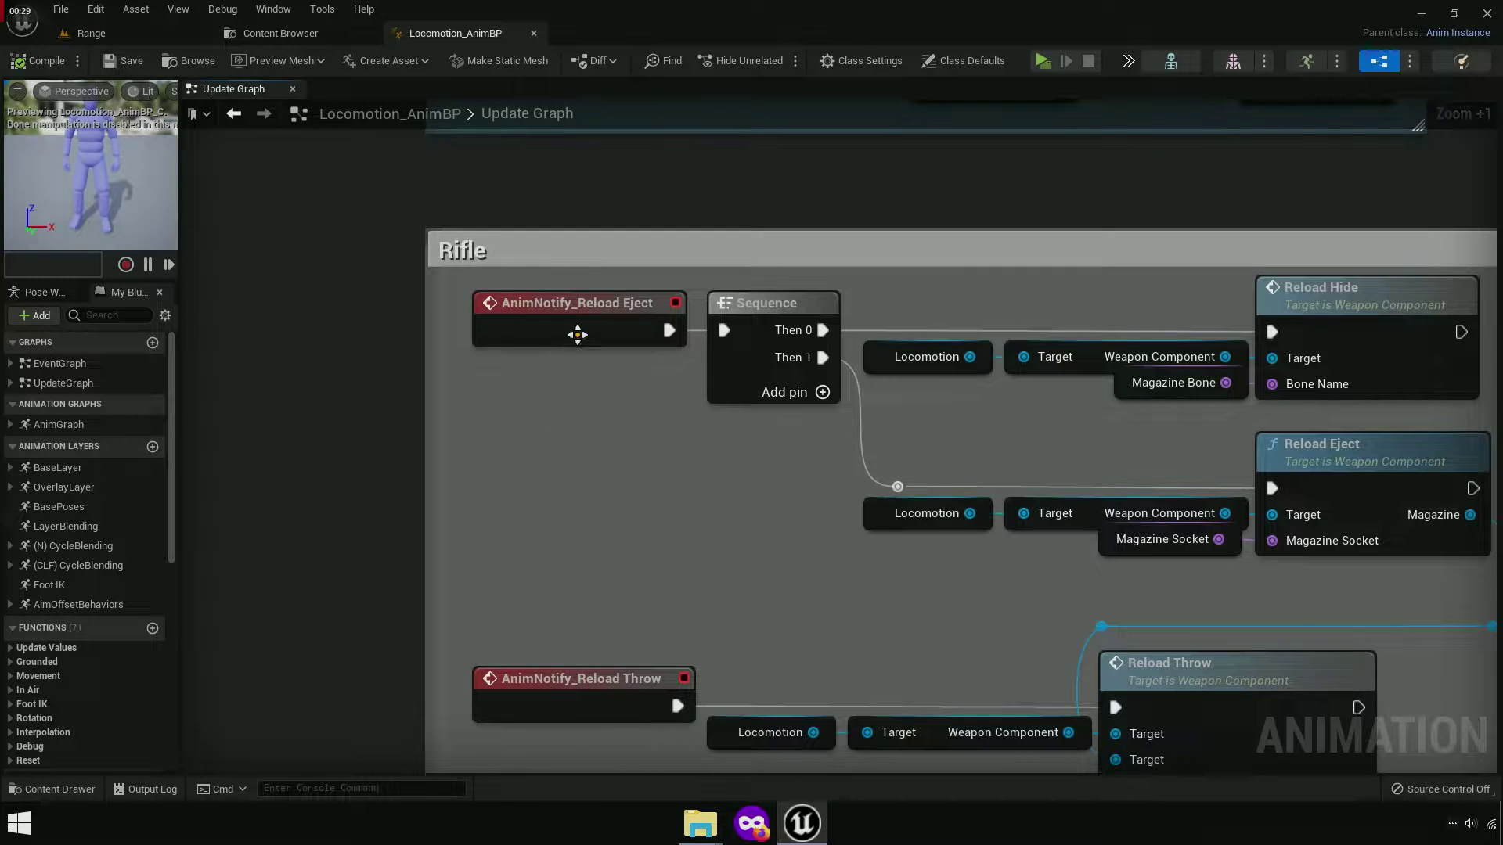
right_click_drag(661, 590, 459, 295)
scroll(630, 400, "down", 6)
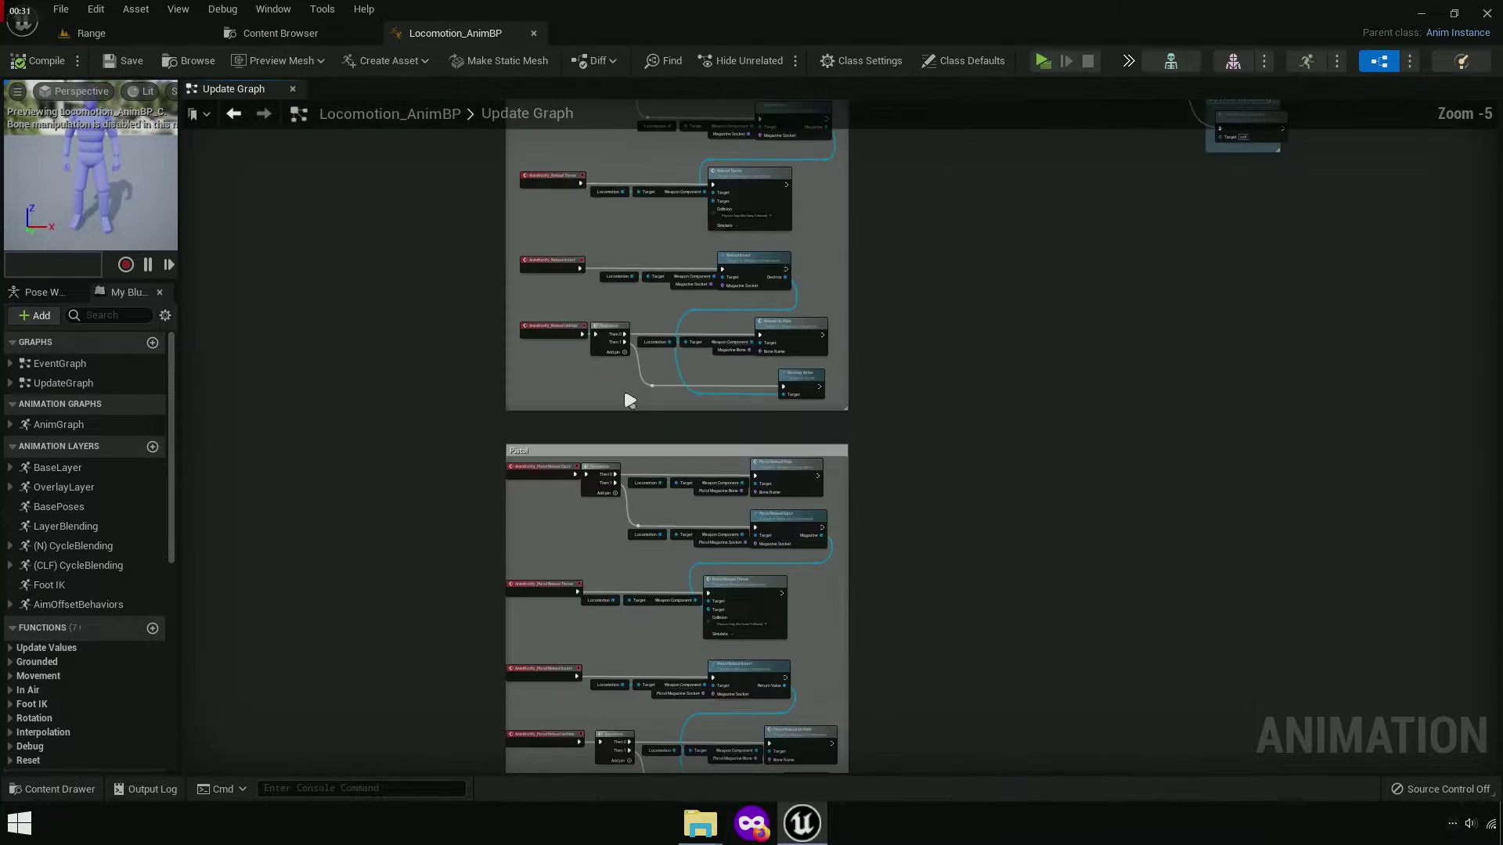
right_click_drag(630, 401, 634, 355)
scroll(637, 511, "up", 3)
right_click_drag(592, 475, 579, 710)
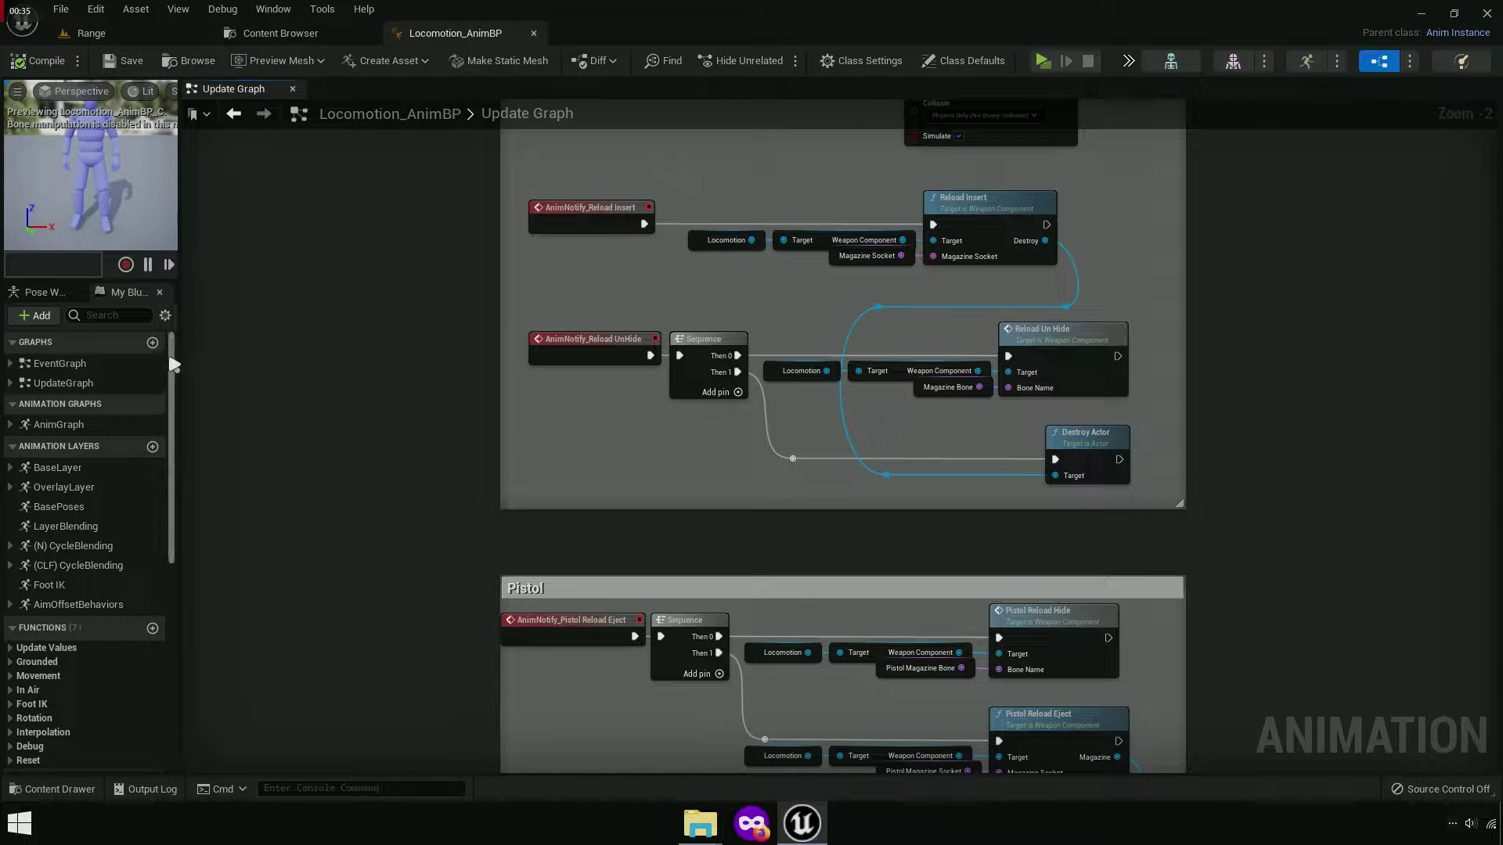
left_click_drag(179, 331, 398, 337)
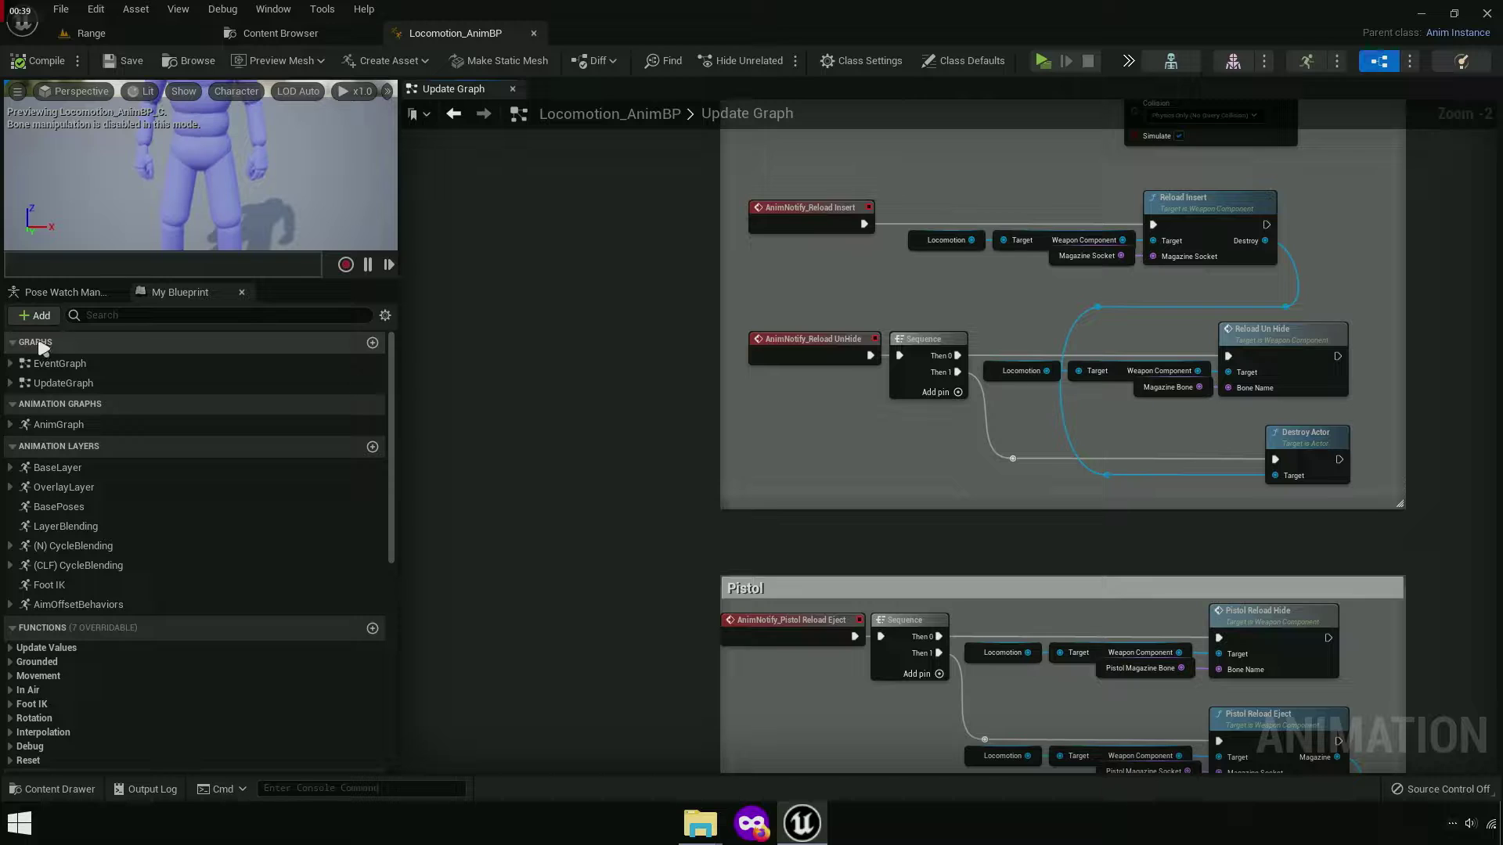
Add a new graph and name it WeaponGraph.
left_click(372, 345)
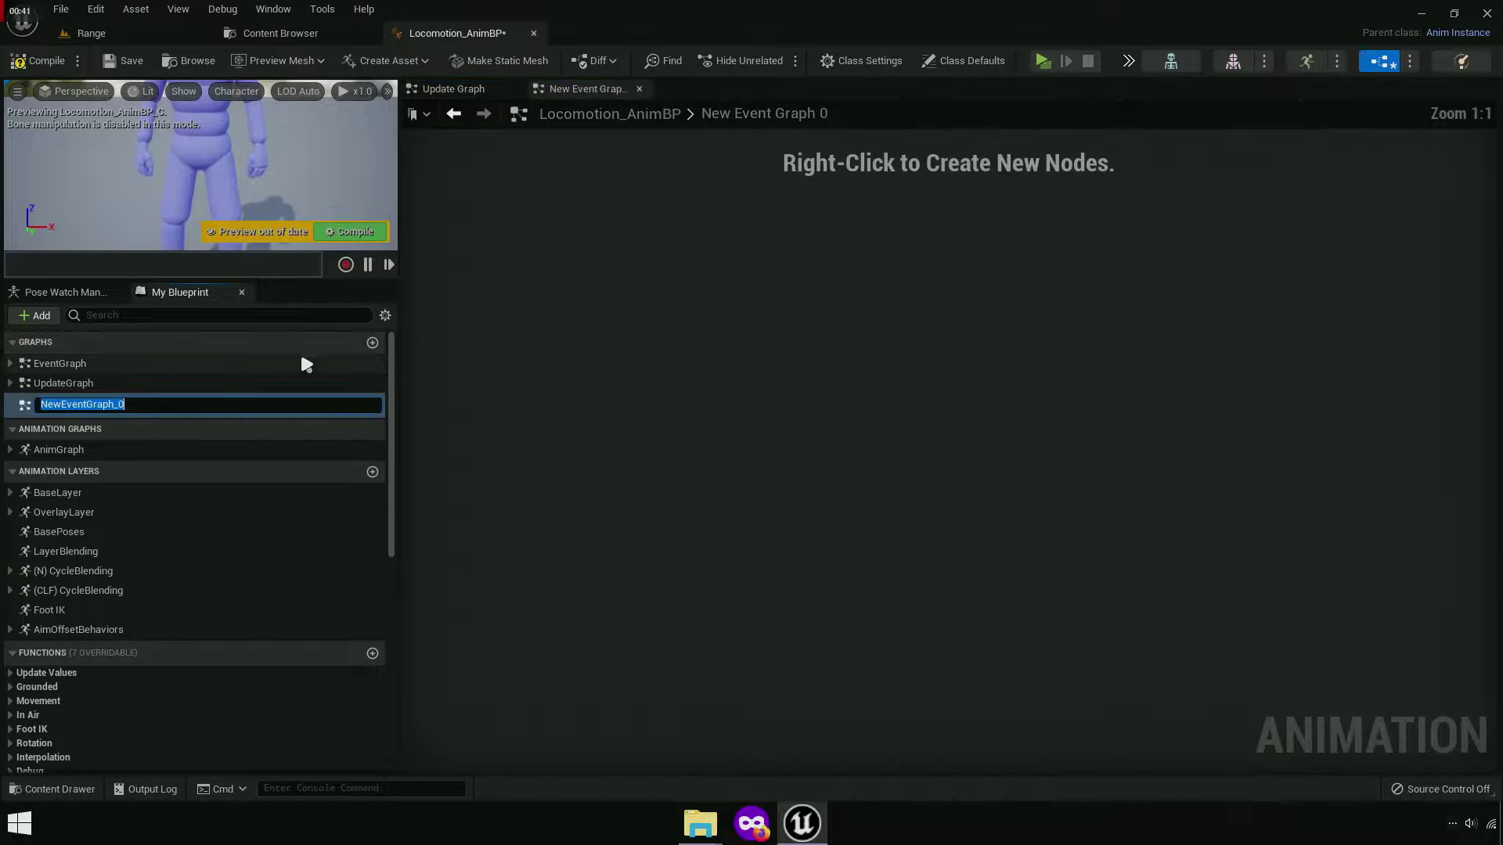
type("Re")
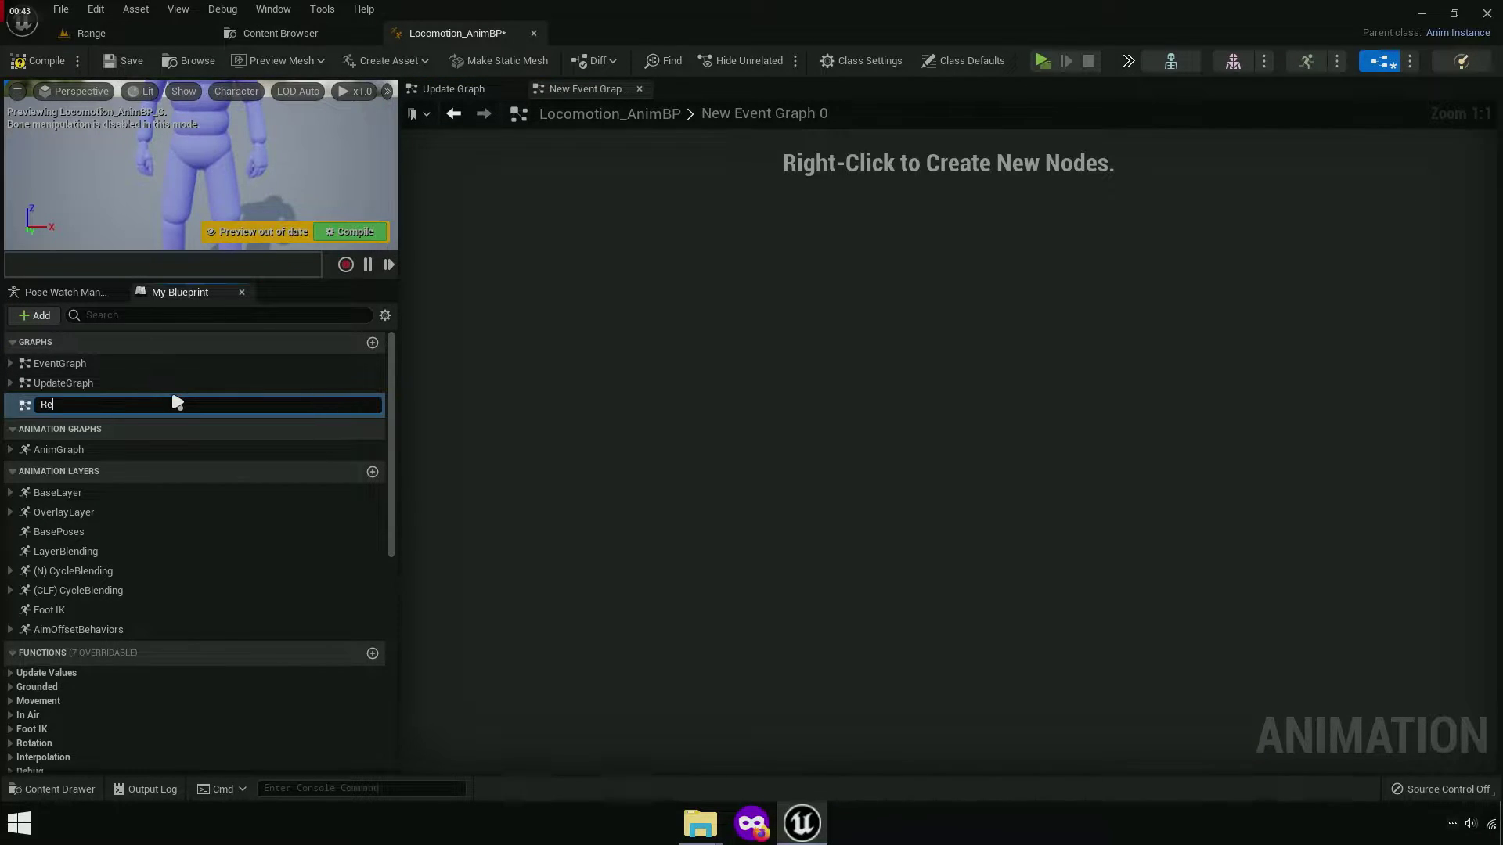
type("loadGra")
type("ph")
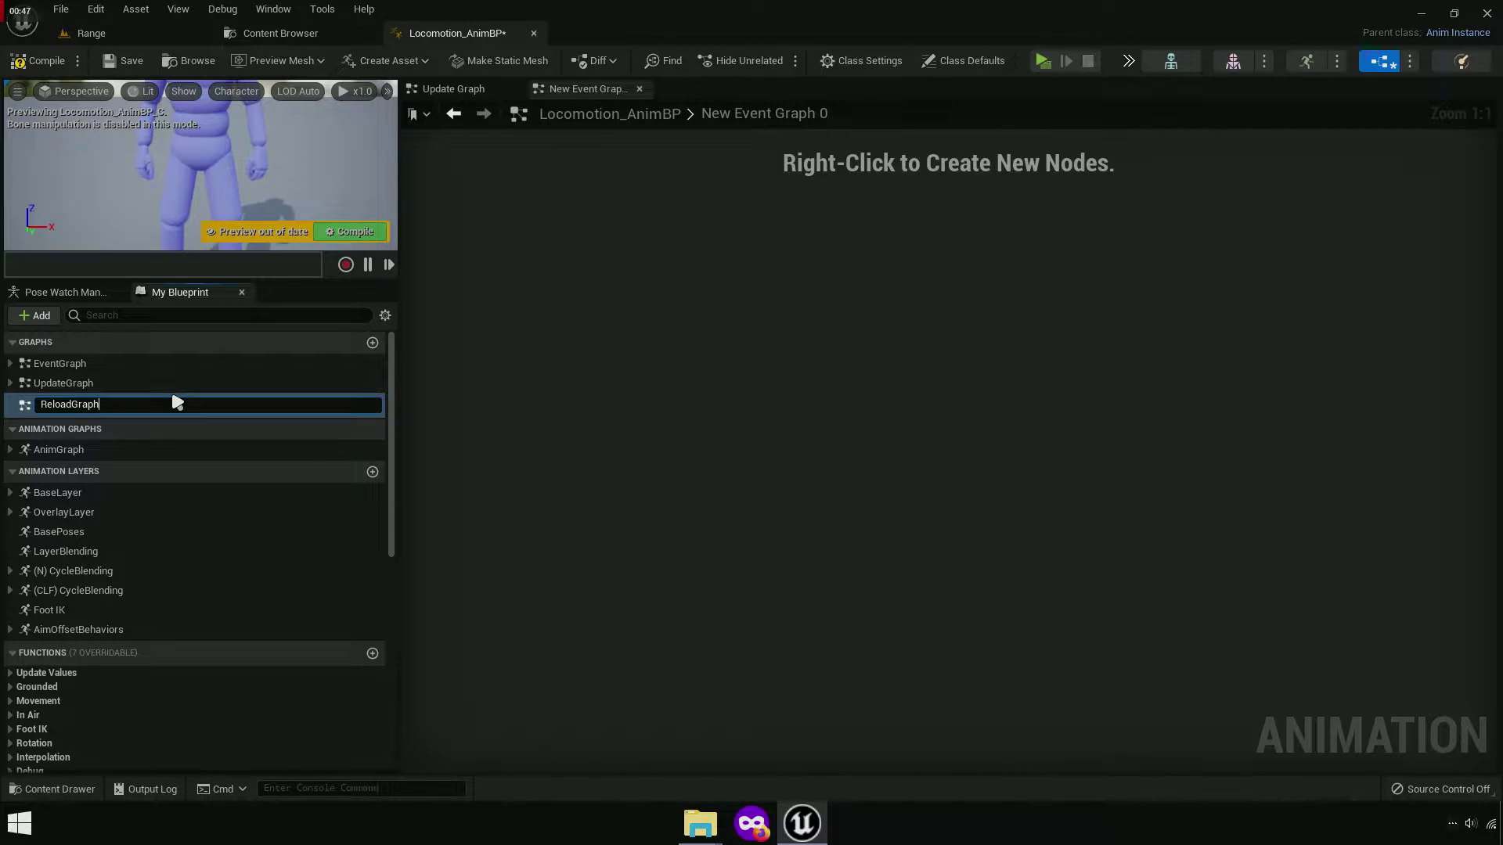
key("ctrl+a")
type("Weapon")
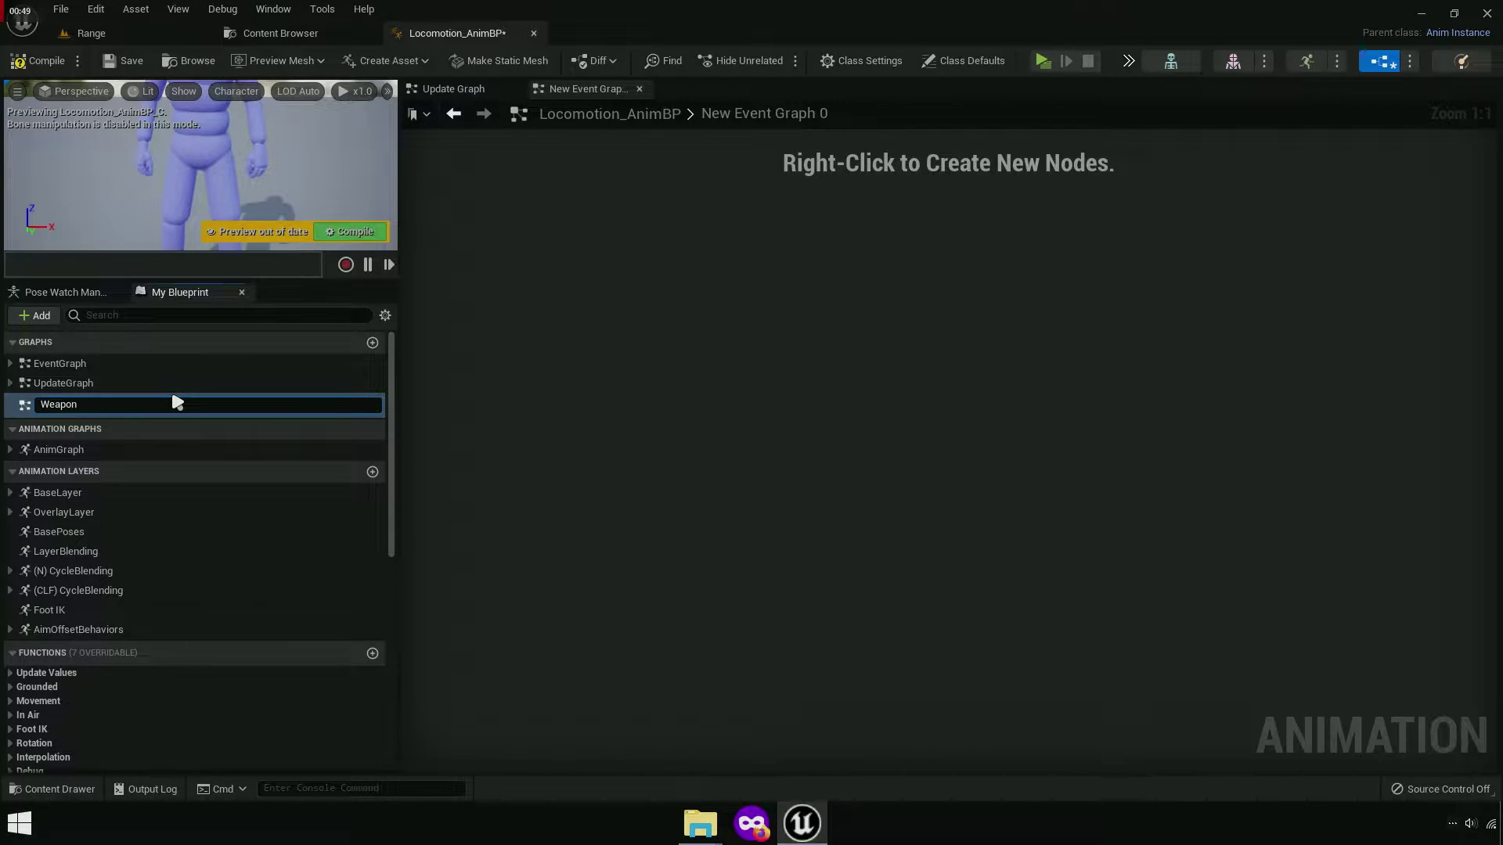
type("Graph")
key("Return")
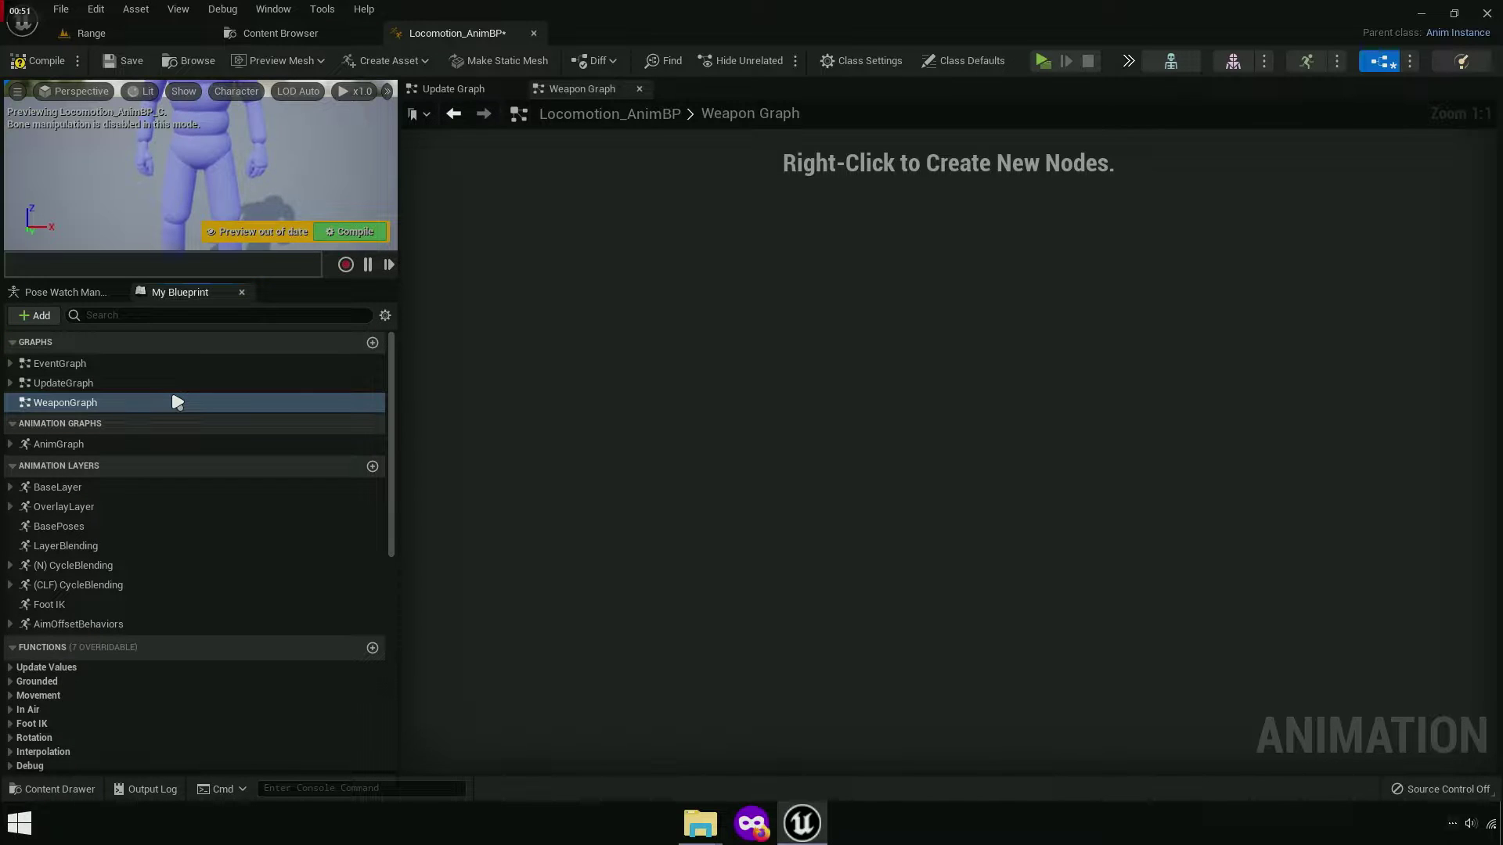
In Update Graph, select both the Rifle and Pistol reload comment blocks.
left_click(452, 89)
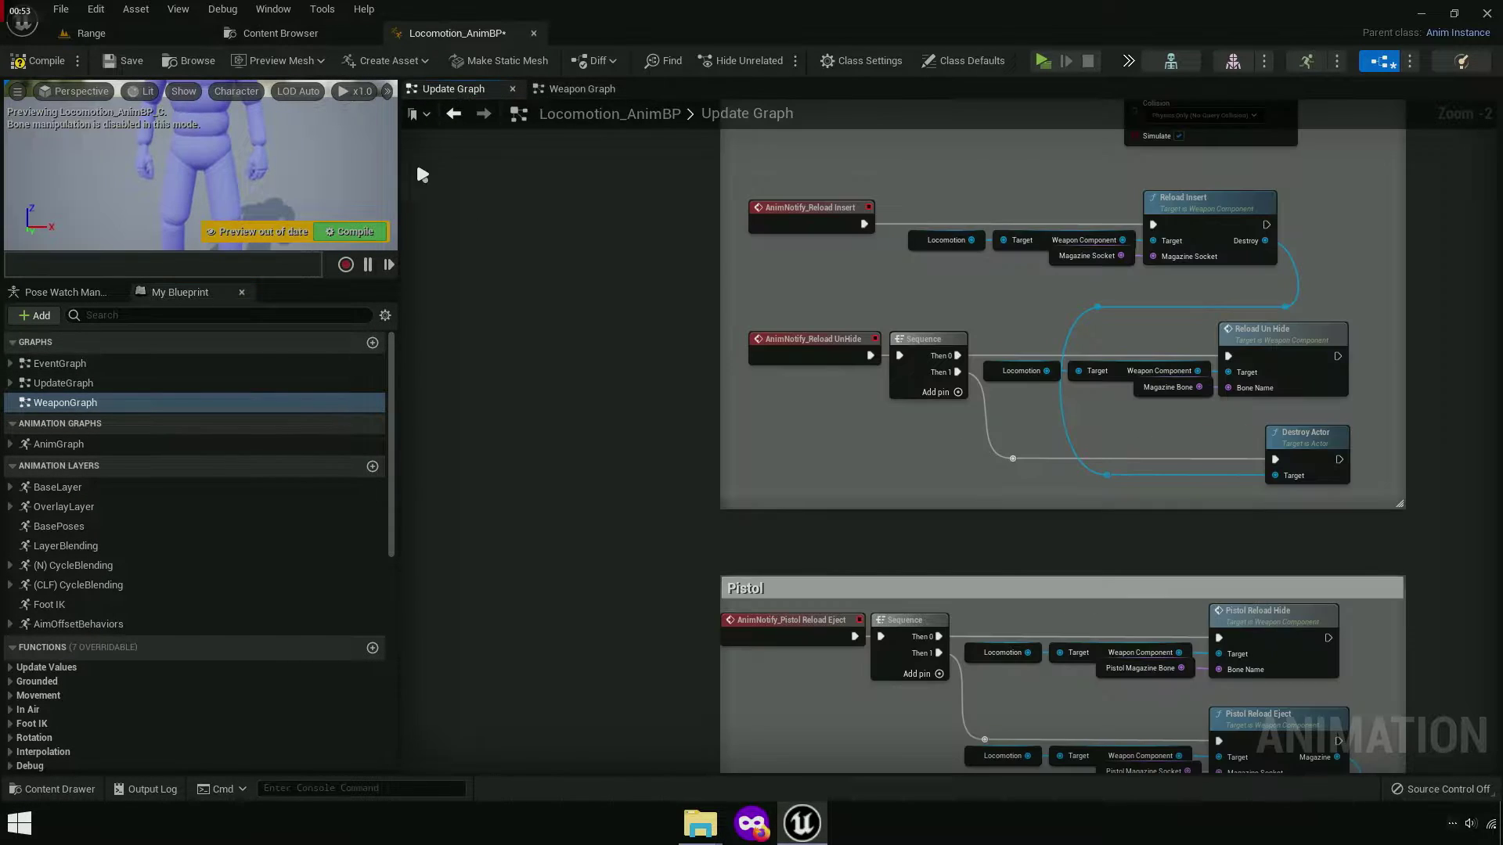
left_click_drag(398, 181, 238, 181)
scroll(385, 404, "down", 2)
scroll(383, 386, "down", 2)
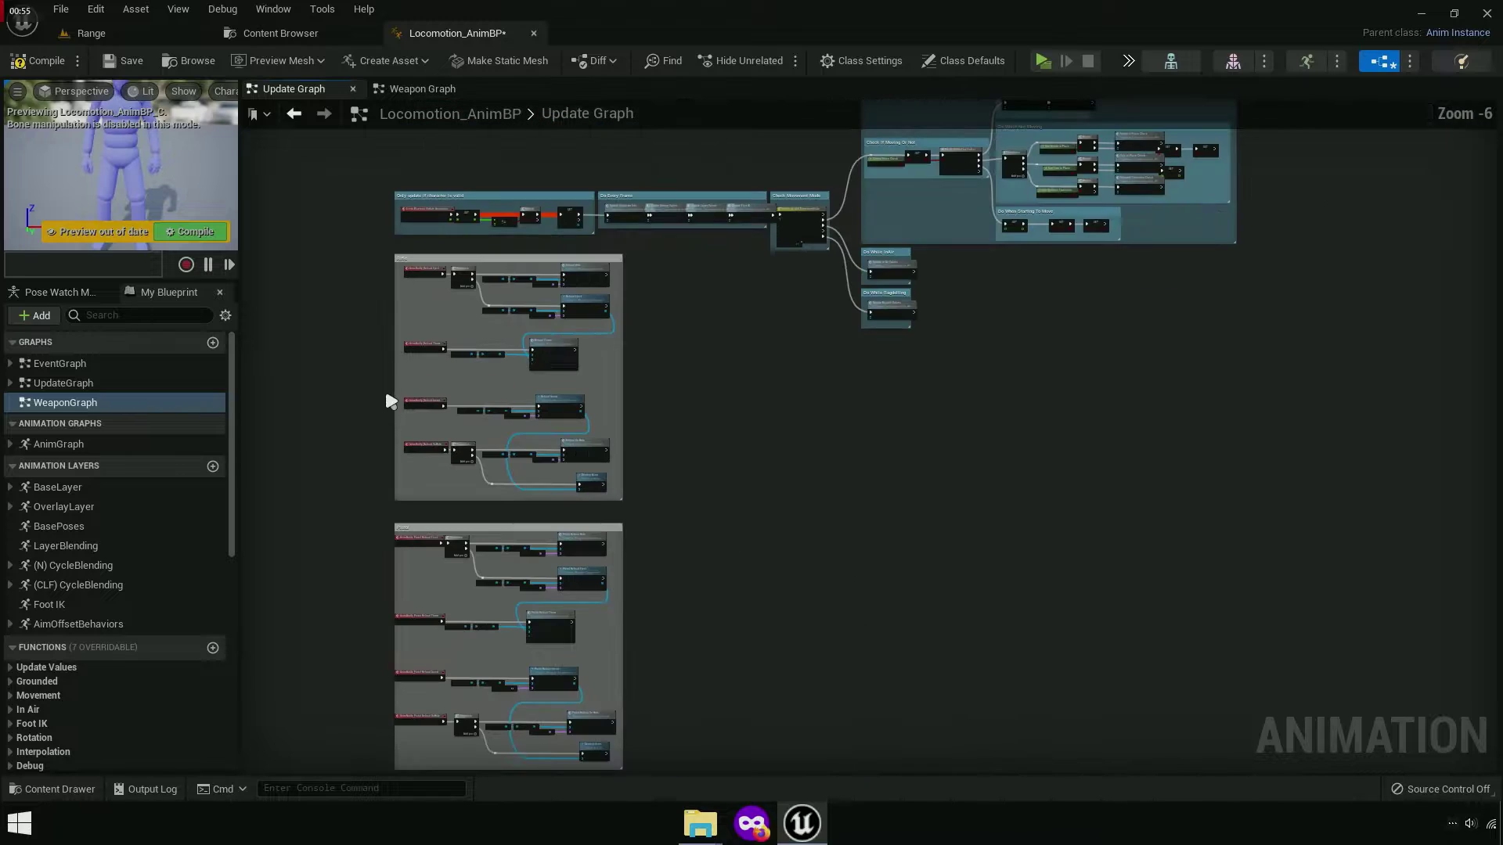
left_click_drag(741, 721, 688, 778)
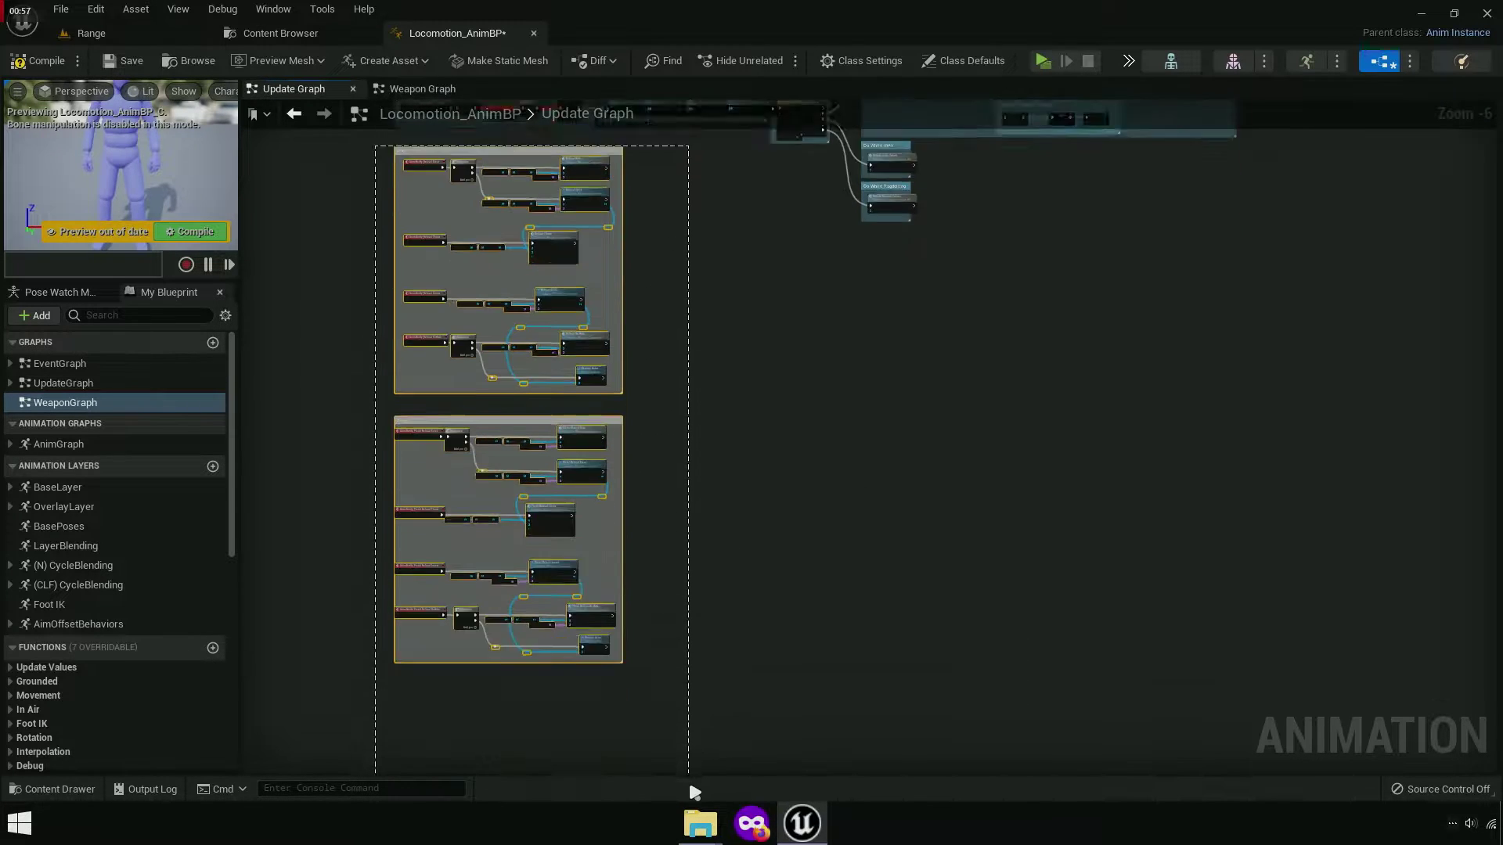
right_click_drag(684, 638, 664, 662)
Remove the reload blocks from Update Graph and paste them into WeaponGraph.
scroll(495, 463, "up", 6)
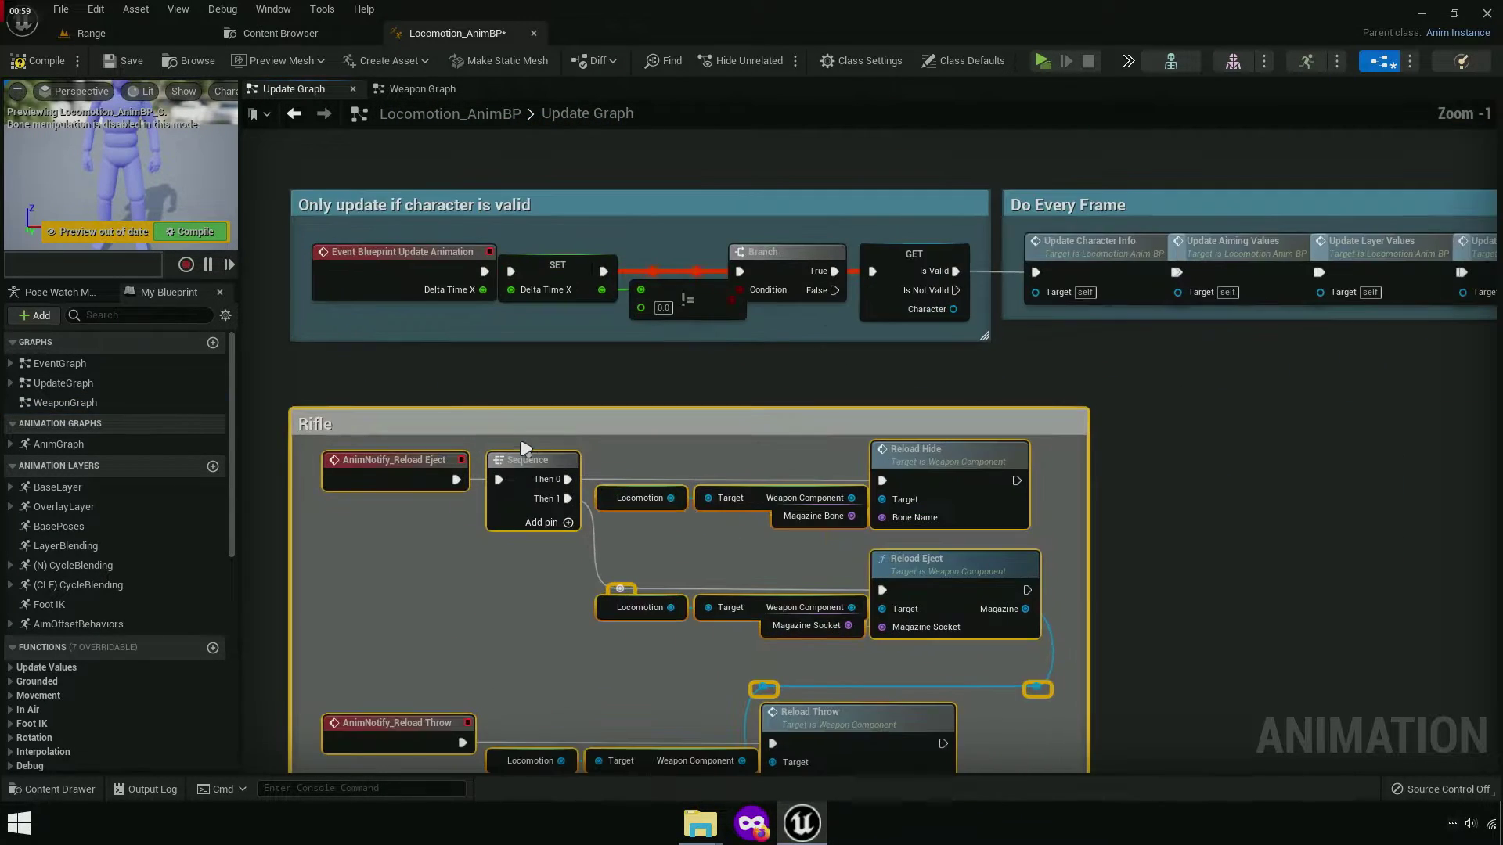
scroll(521, 446, "up", 2)
right_click(531, 418)
left_click(608, 478)
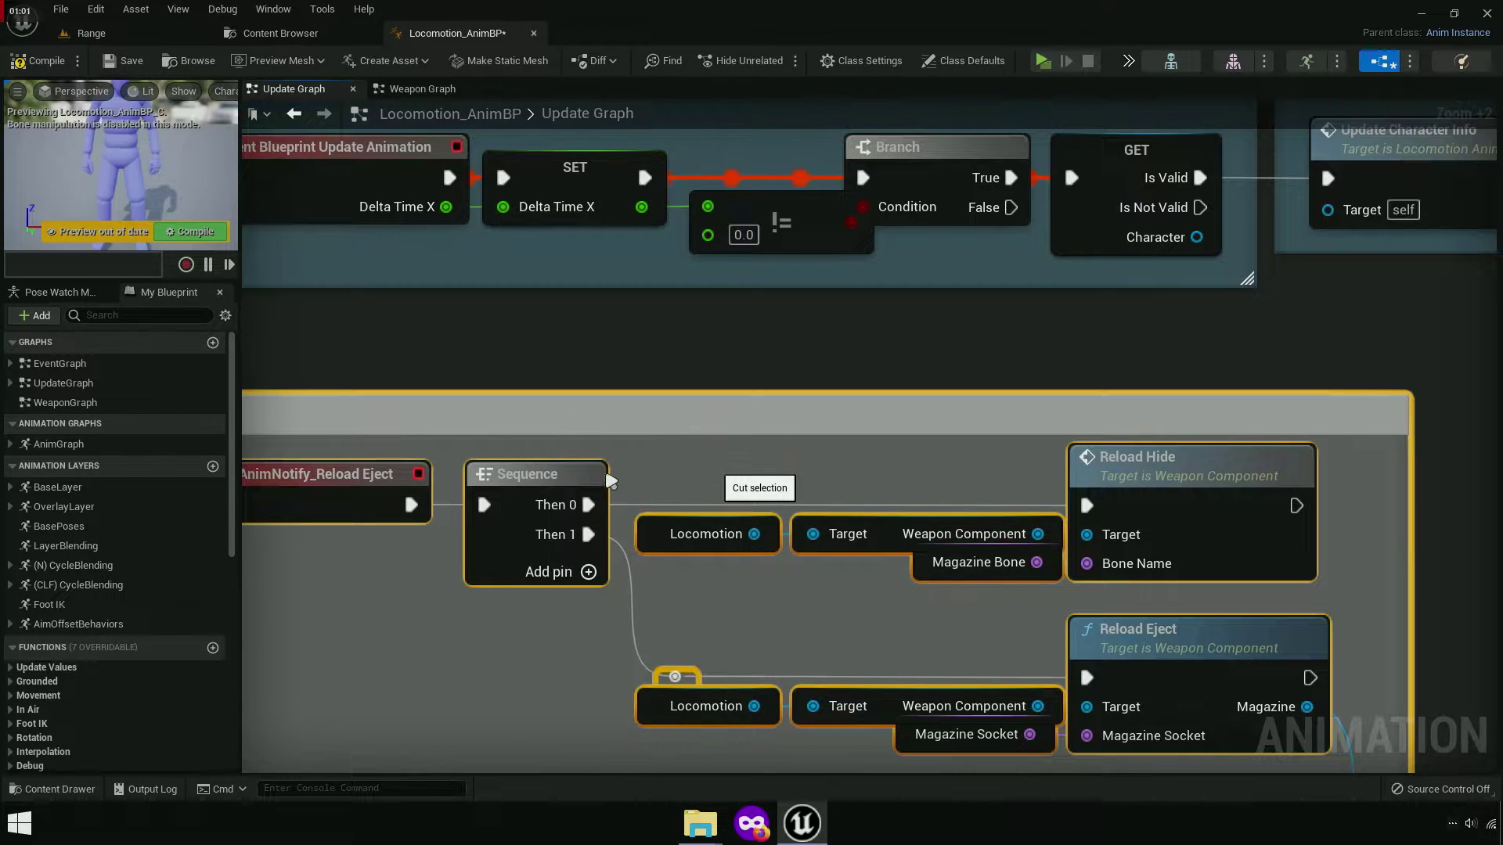
key("Delete")
double_click(53, 407)
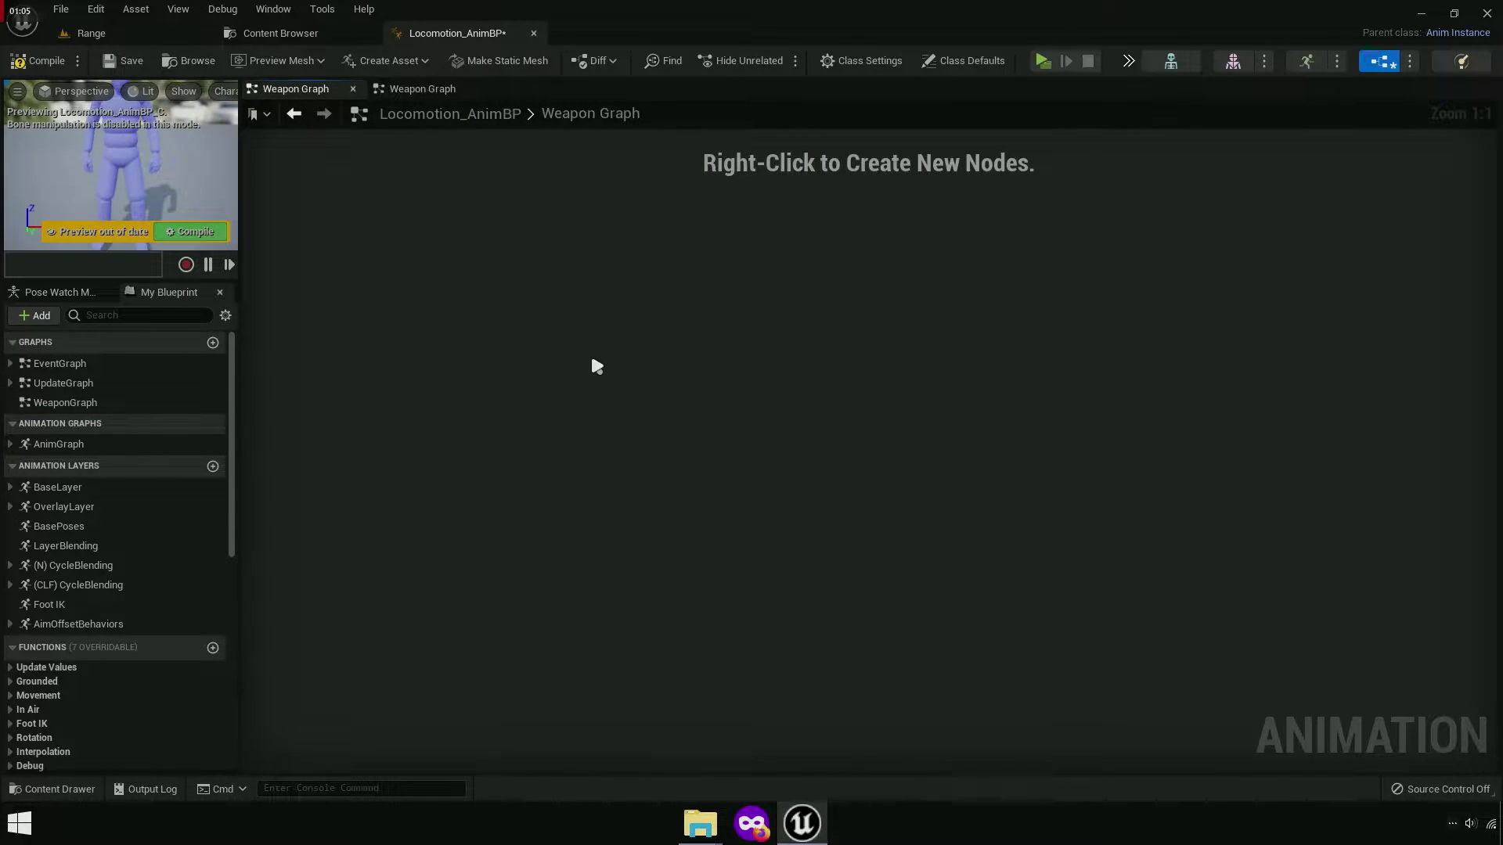
key("ctrl+v")
Move the pasted Pistol comment block to the right of the Rifle block.
scroll(673, 399, "down", 5)
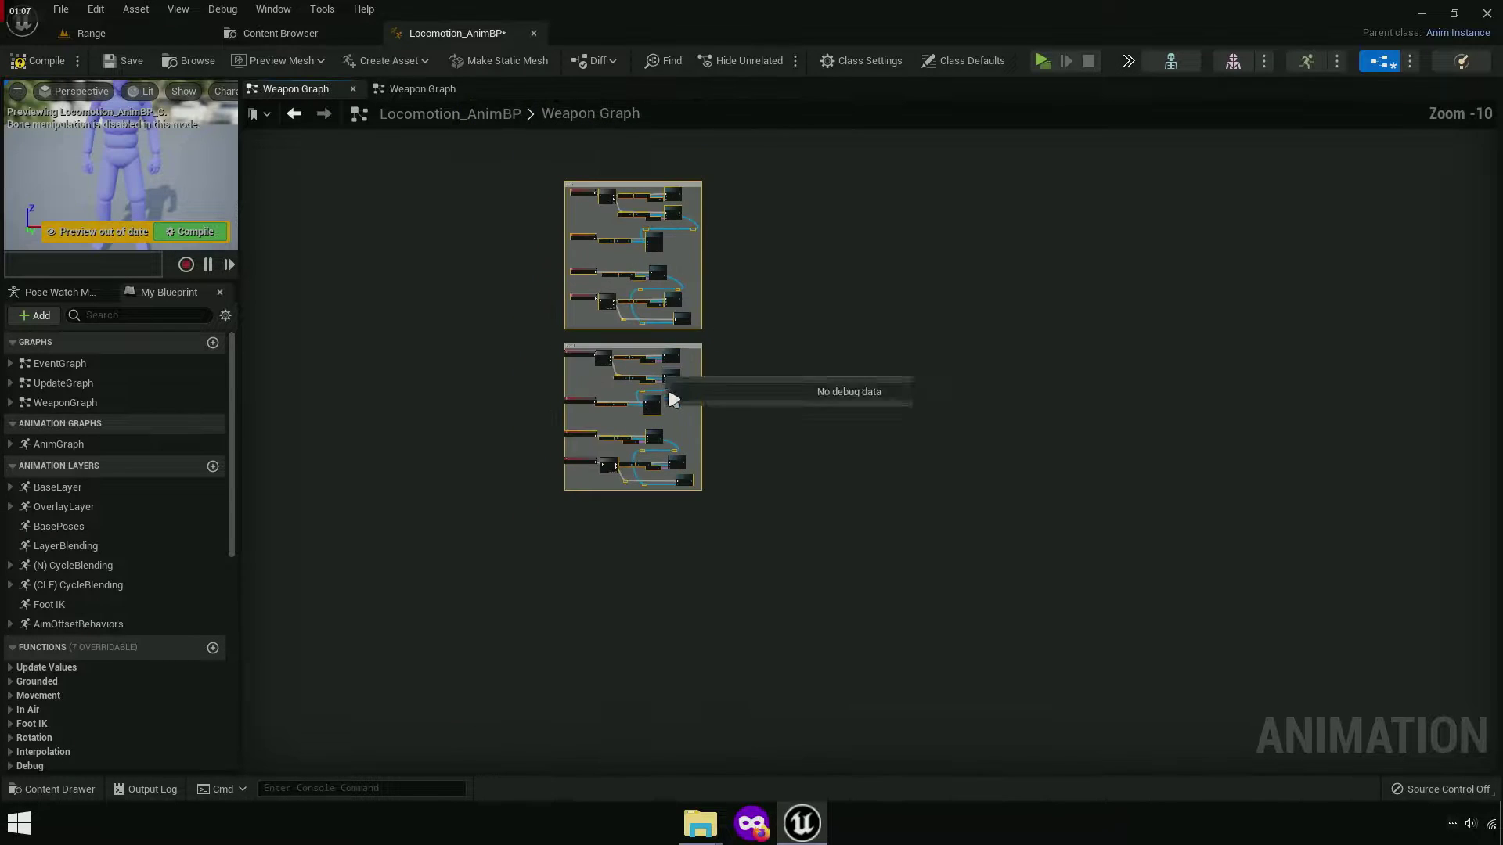
right_click(769, 415)
left_click(787, 177)
right_click_drag(786, 176, 710, 338)
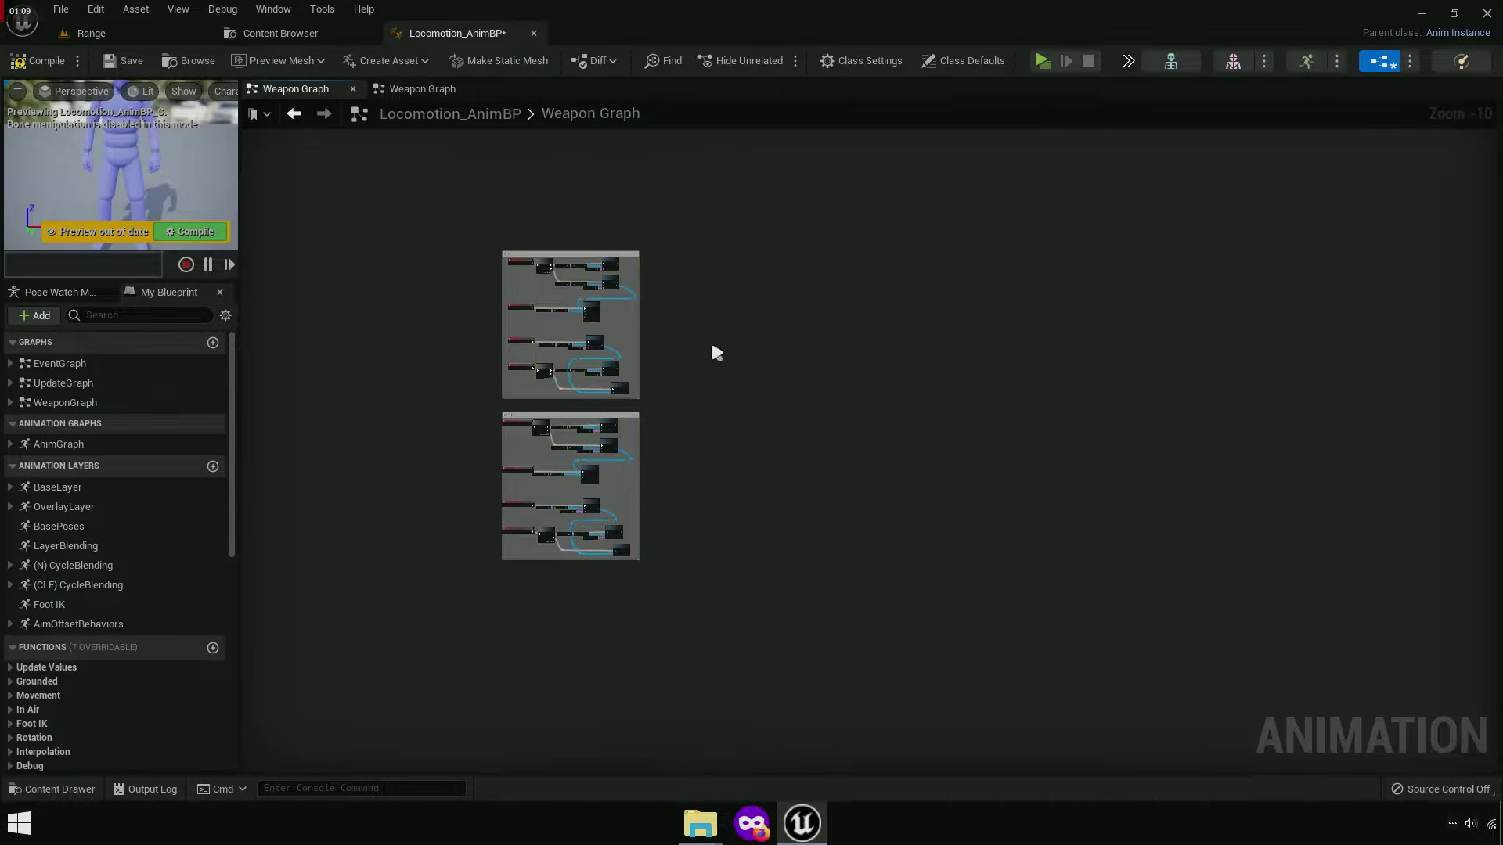
scroll(633, 465, "up", 3)
scroll(427, 601, "up", 2)
scroll(580, 412, "up", 1)
mouse_move(402, 644)
right_mouse_down()
mouse_move(580, 412)
mouse_move(548, 406)
right_mouse_up()
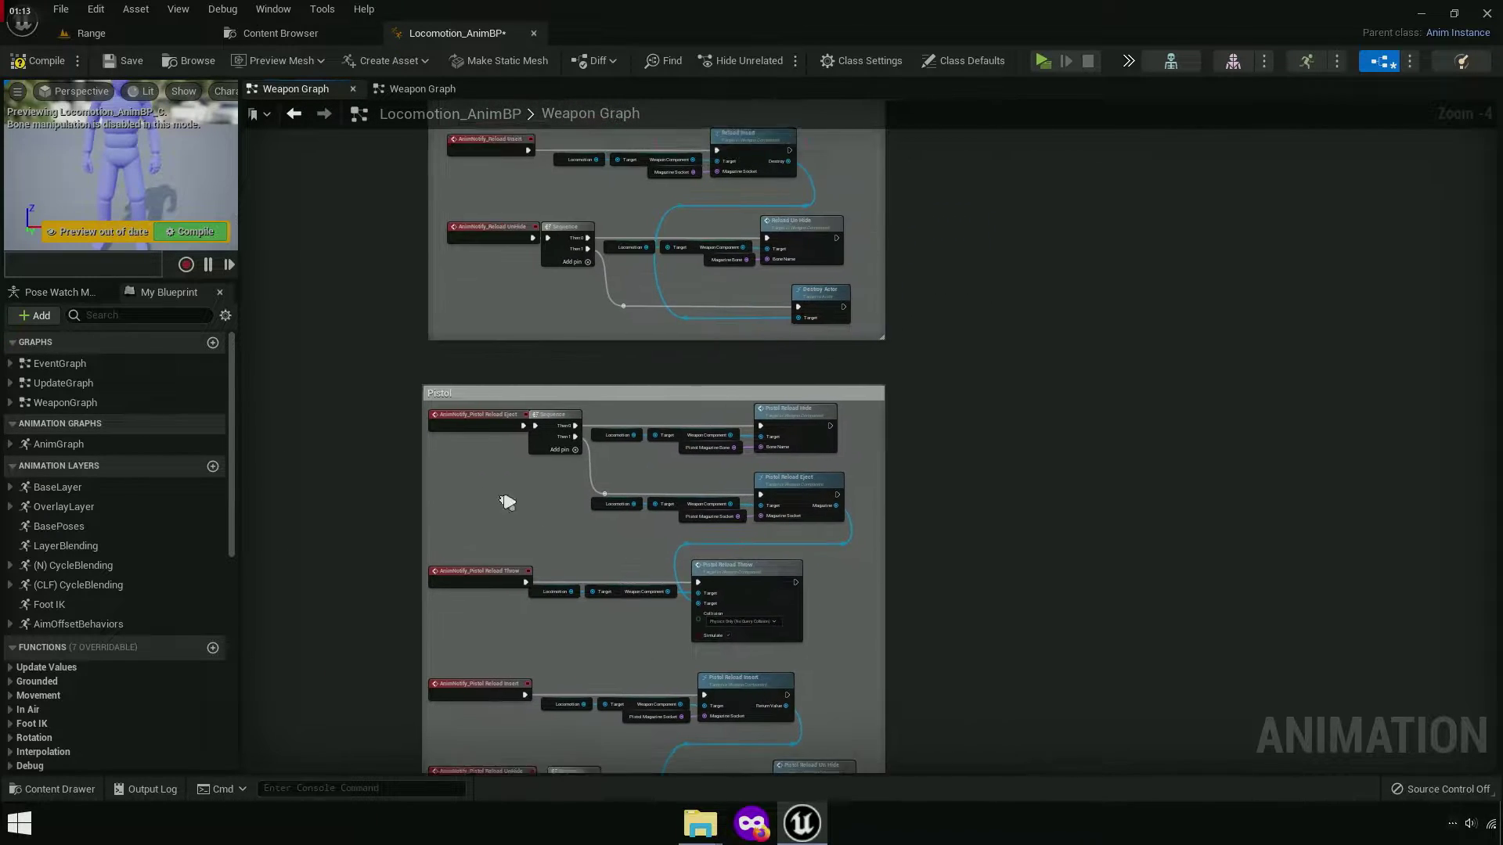
left_click_drag(547, 407, 778, 432)
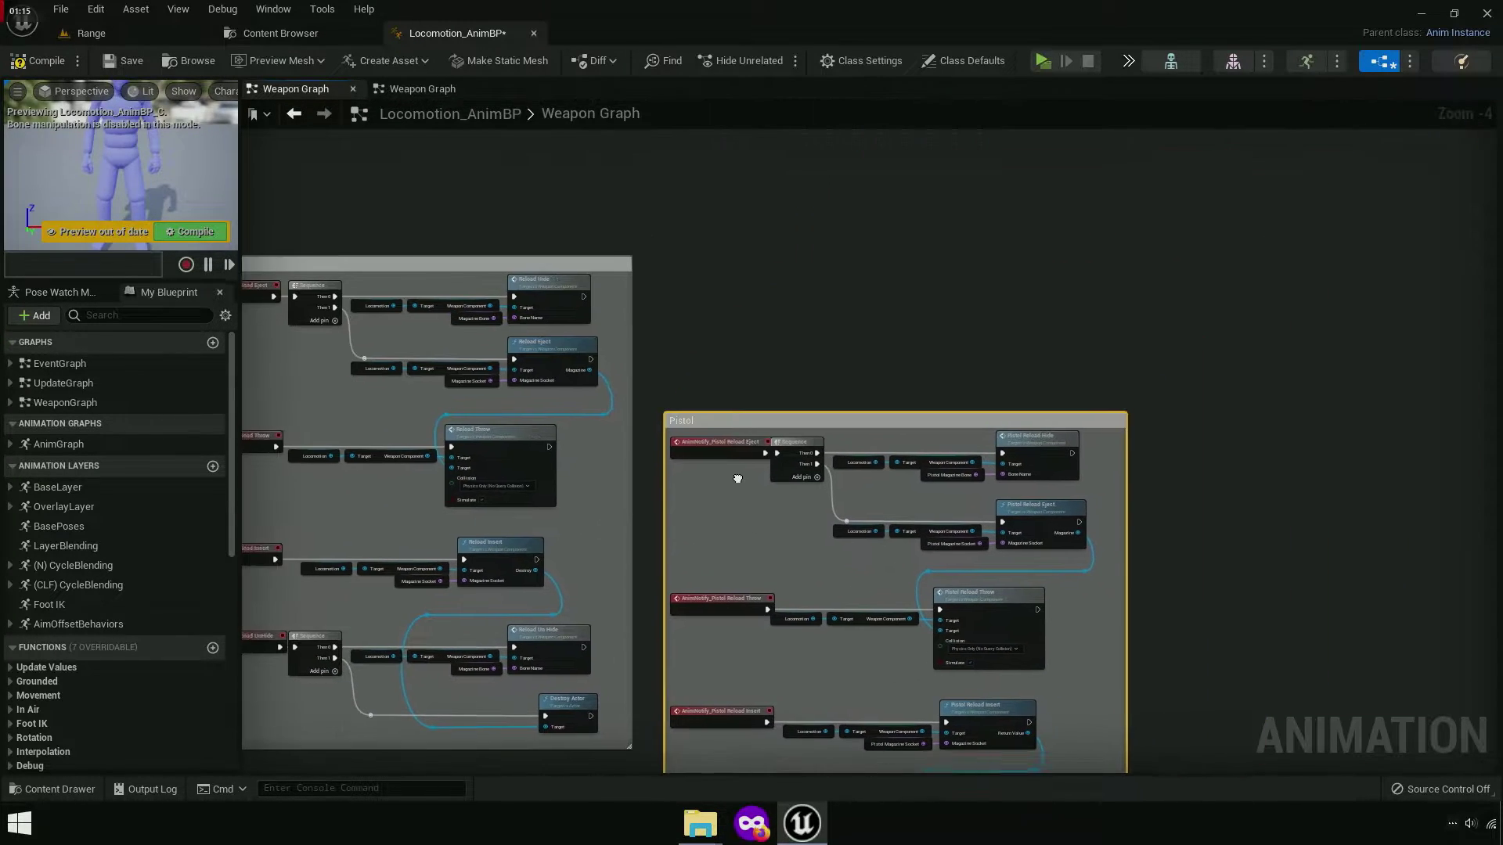
left_click_drag(779, 432, 1048, 275)
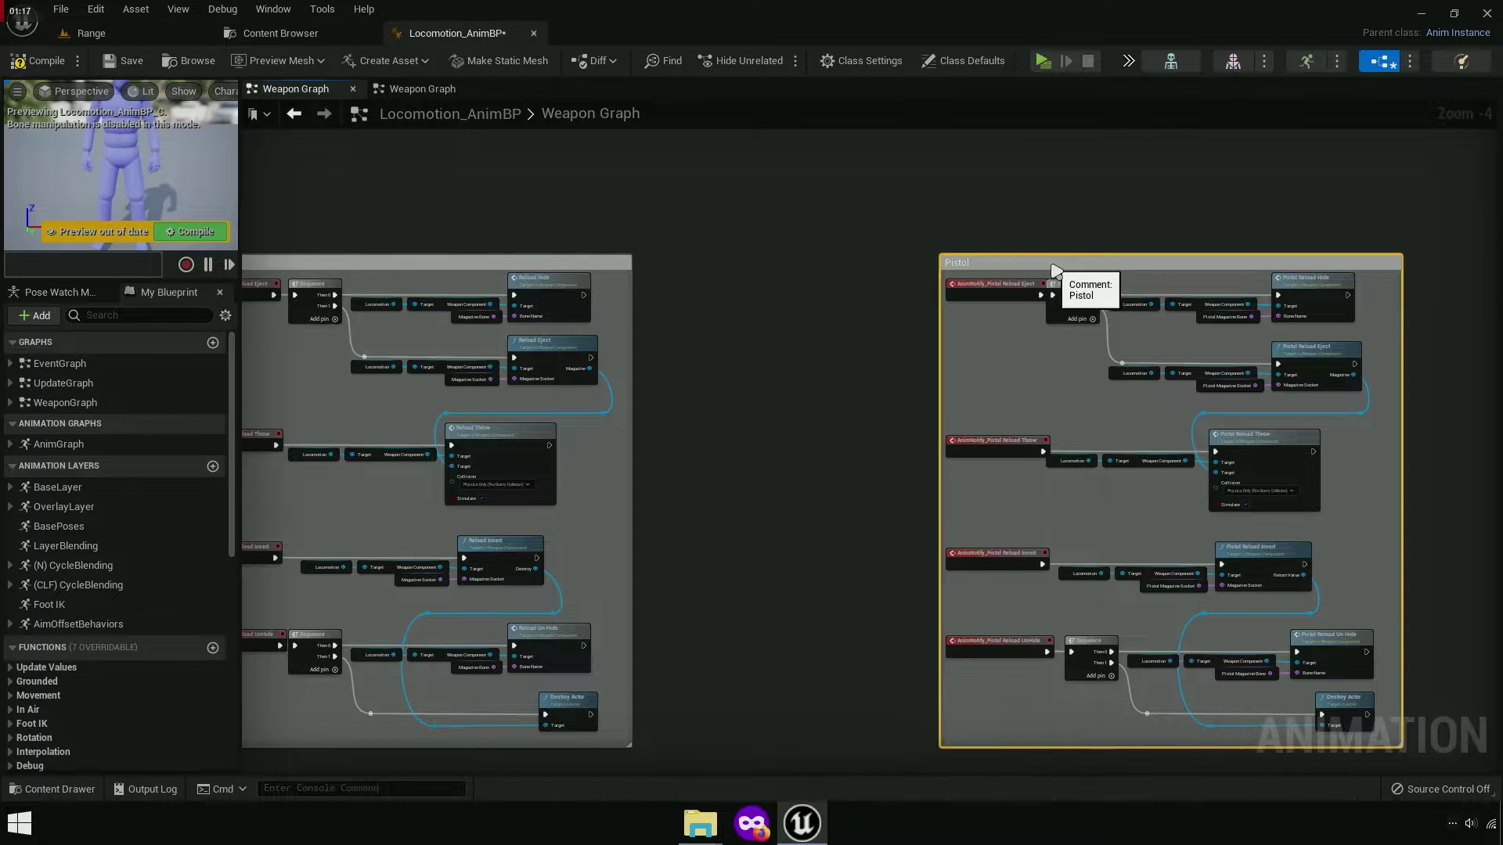
right_click_drag(820, 329, 1263, 367)
scroll(779, 354, "up", 5)
Retitle the two comments 'Rifle State' and 'Pistol State' and view them side by side.
double_click(540, 228)
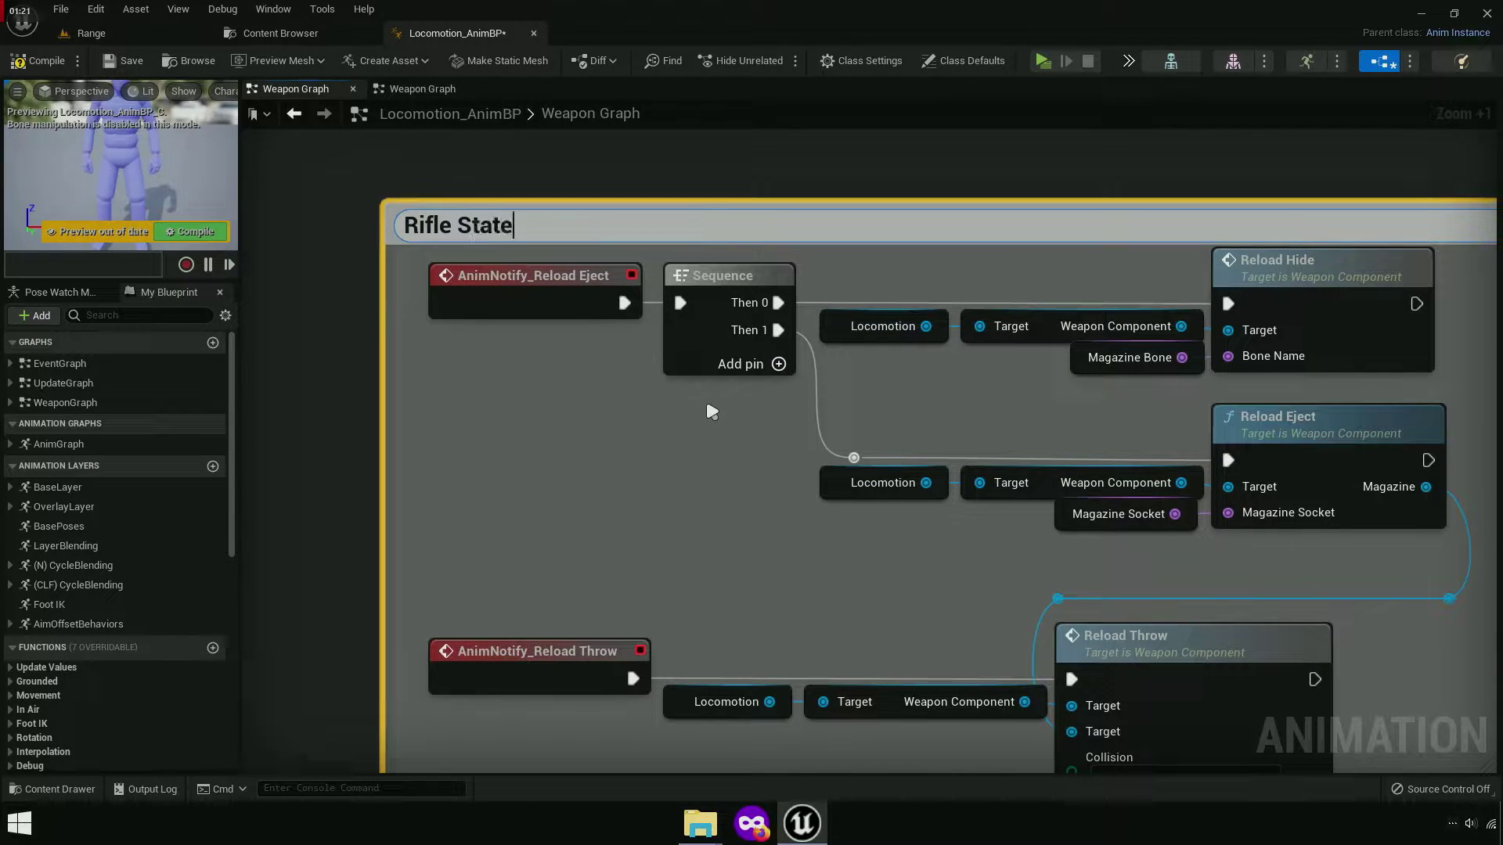
key("Return")
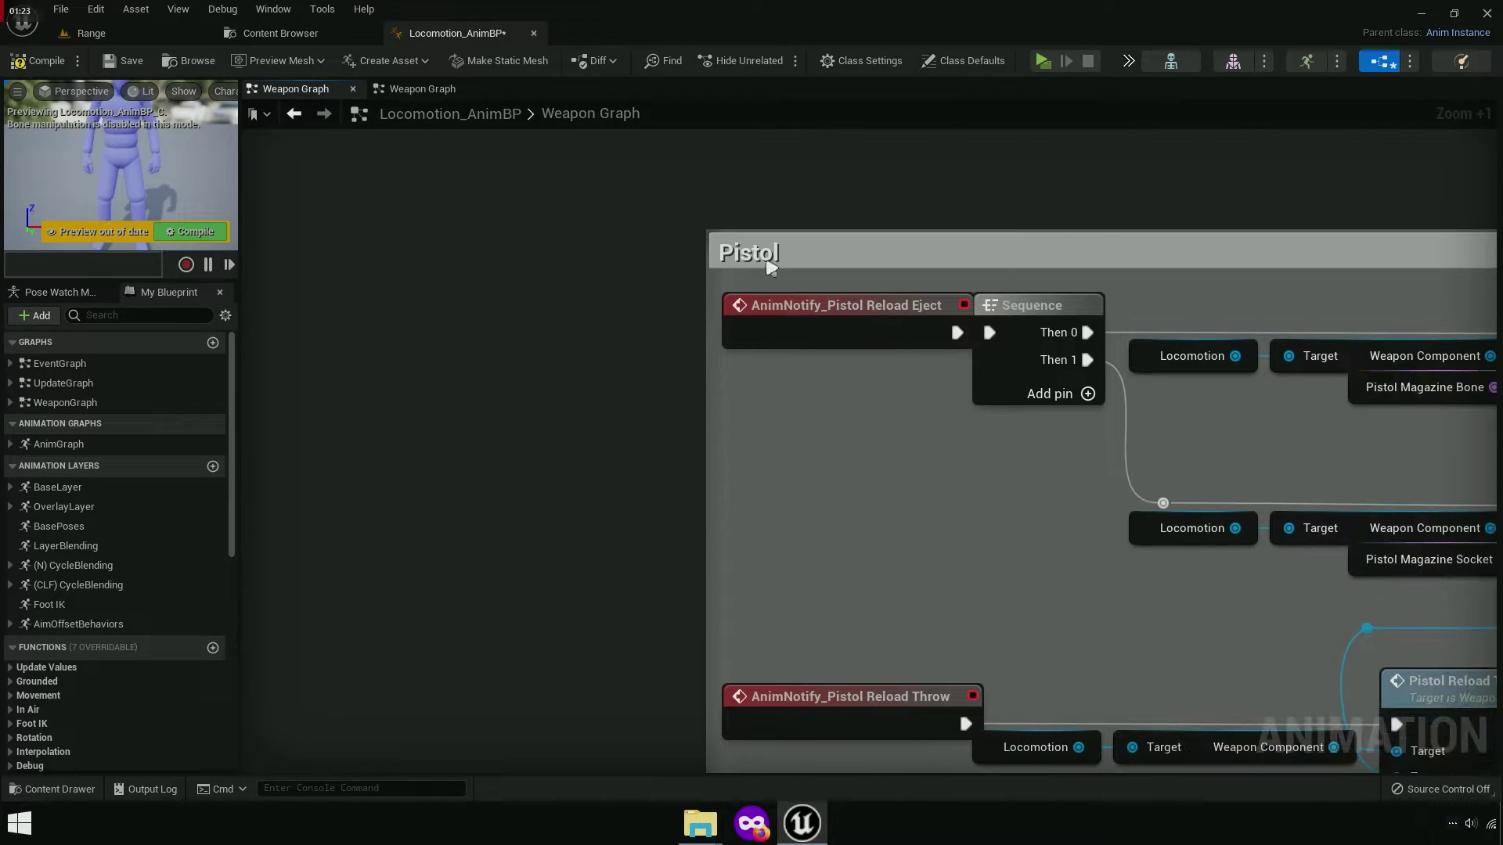
double_click(771, 264)
type("State")
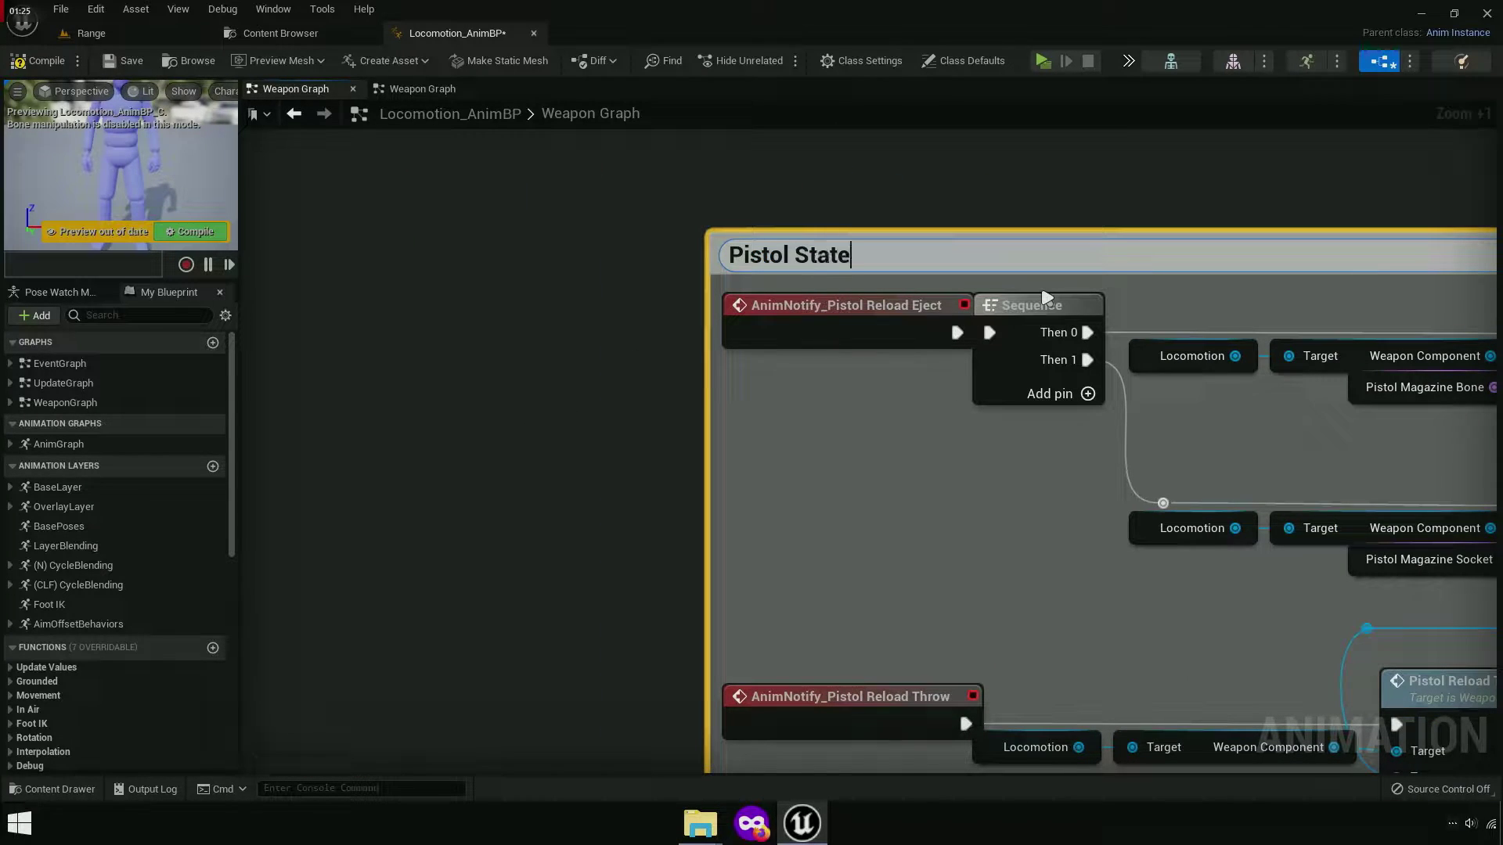
key("Return")
key("Home")
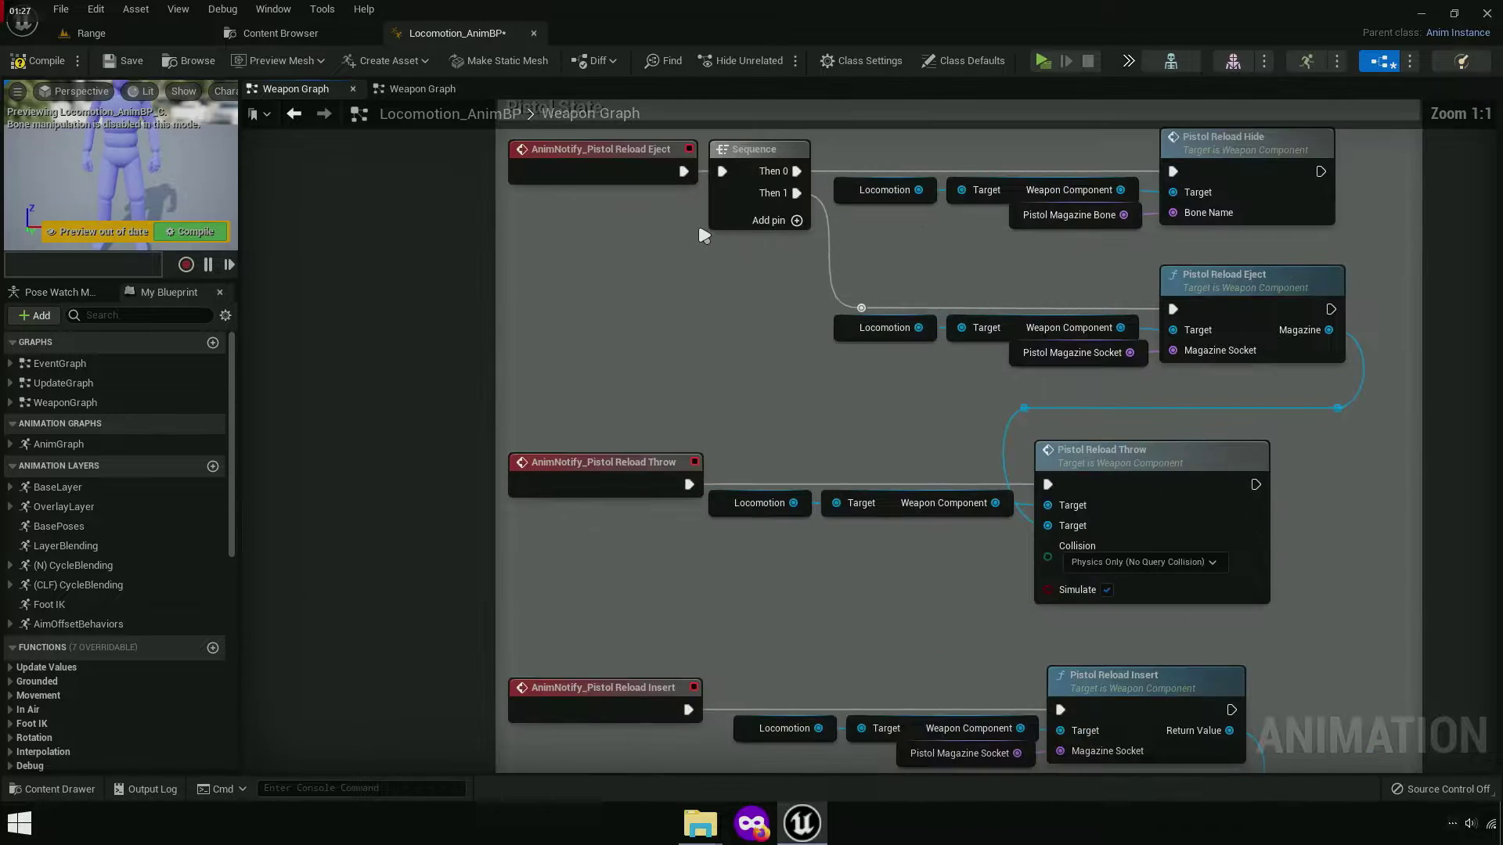
scroll(726, 417, "down", 3)
right_click_drag(949, 527, 705, 500)
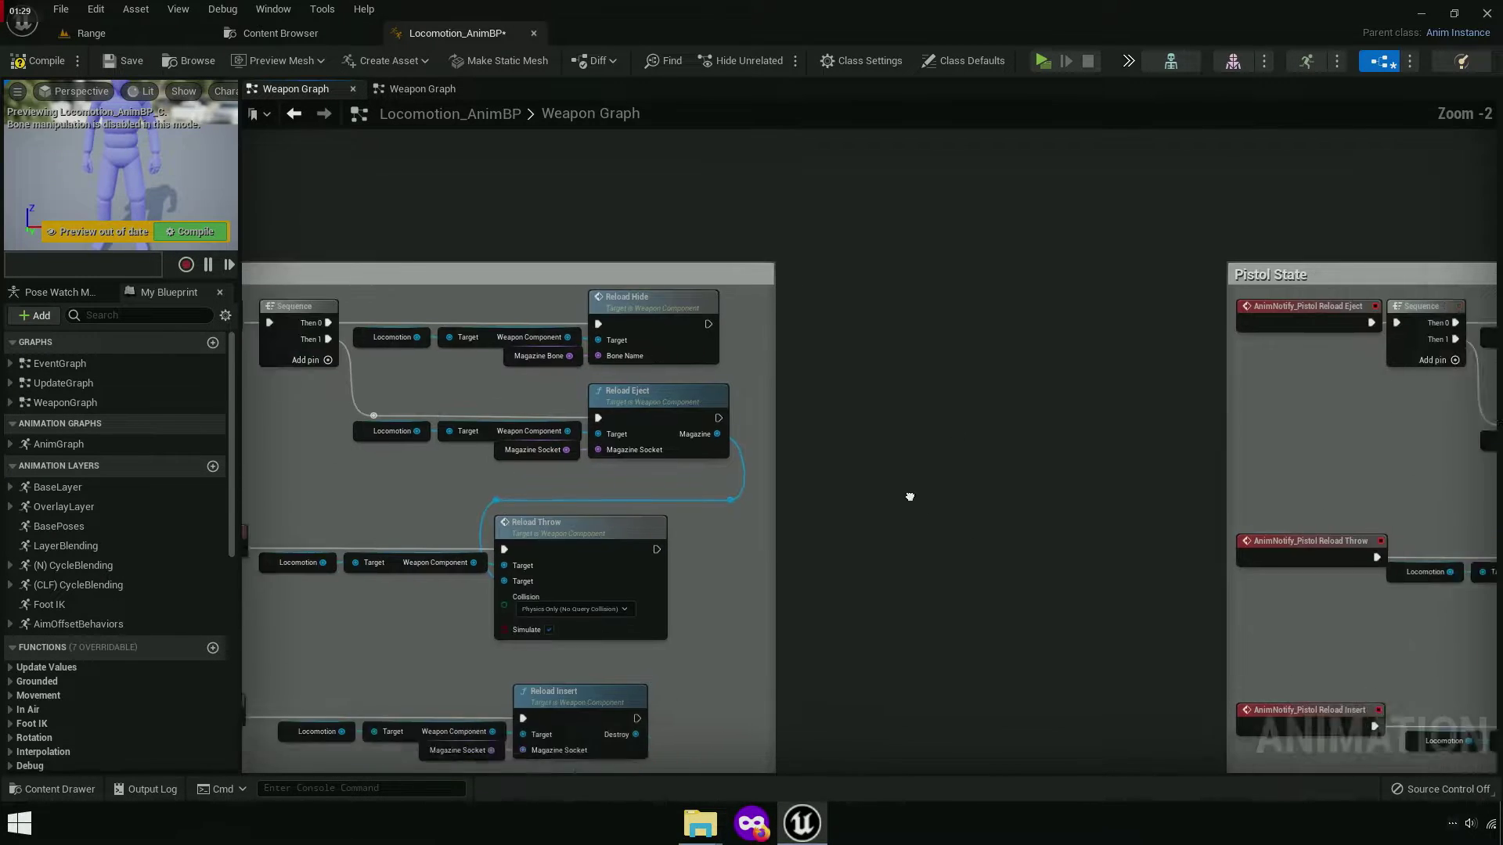
Save the animation blueprint and play-test the Range level, firing the rifle several times.
left_click(119, 61)
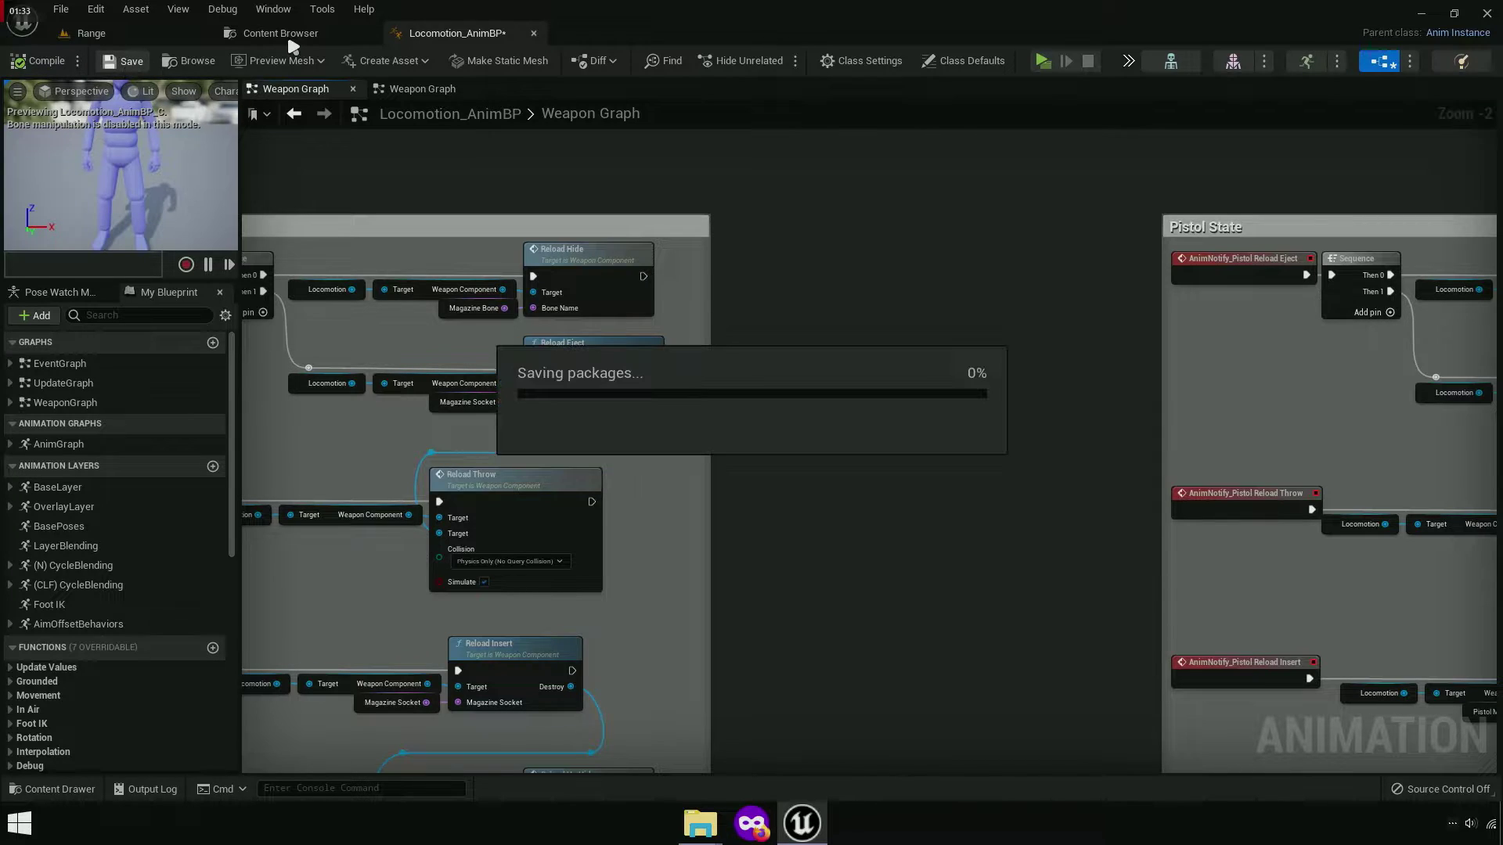
left_click(91, 33)
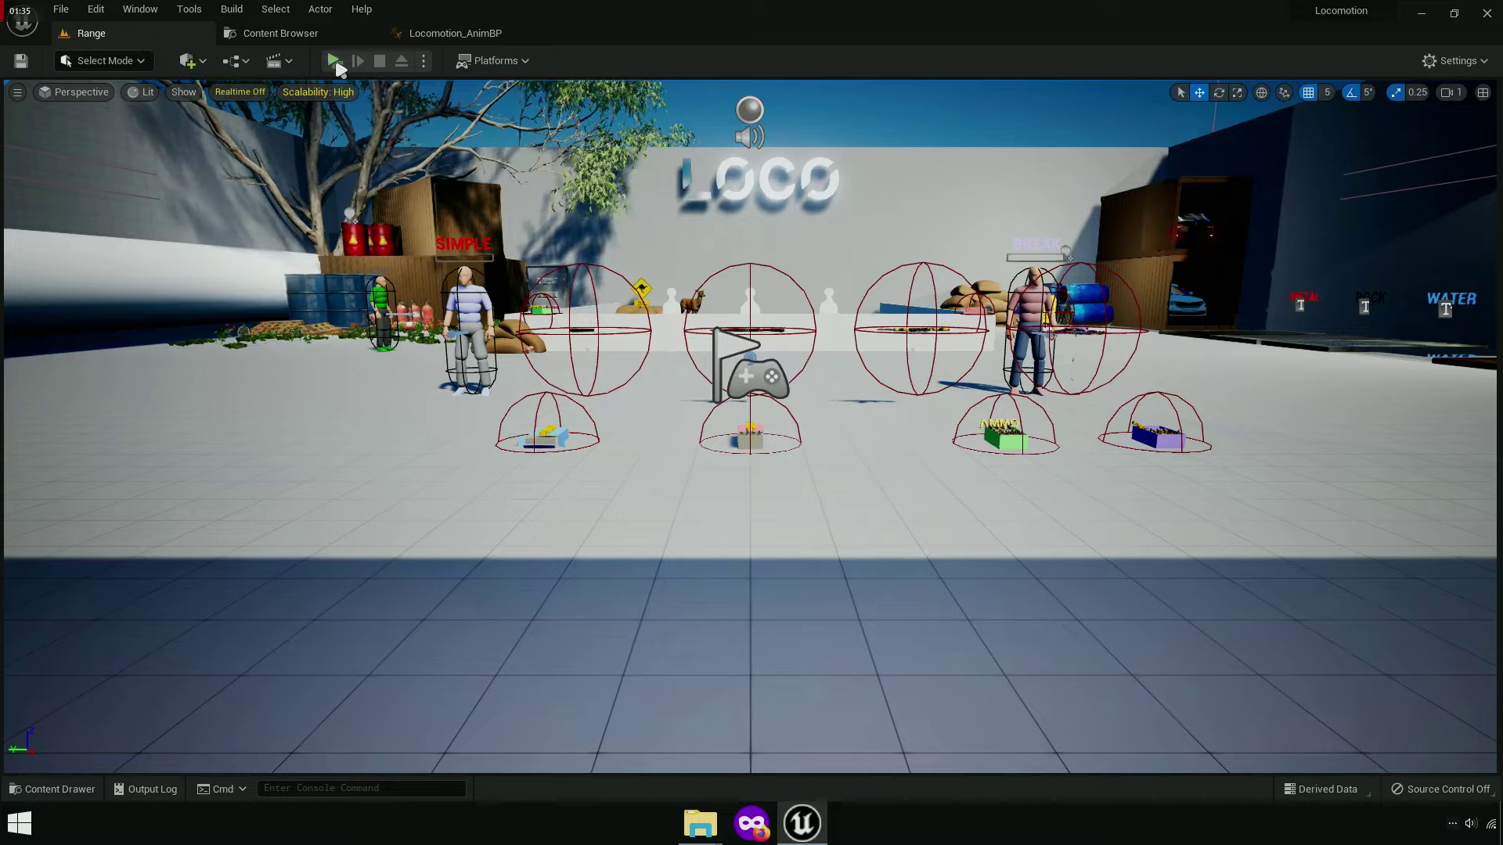
left_click(334, 61)
key("w")
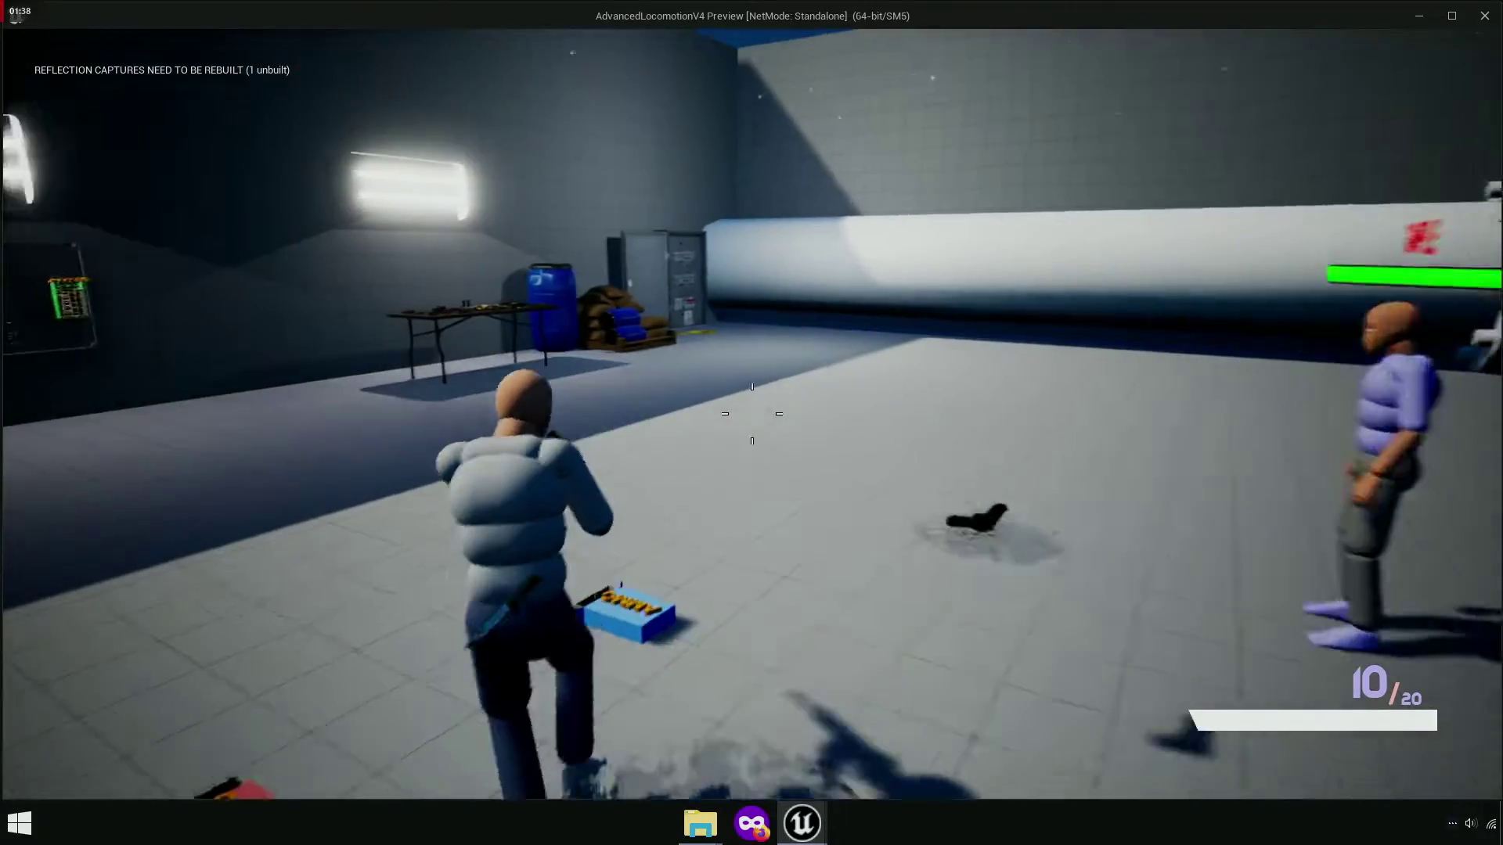
left_click(751, 413)
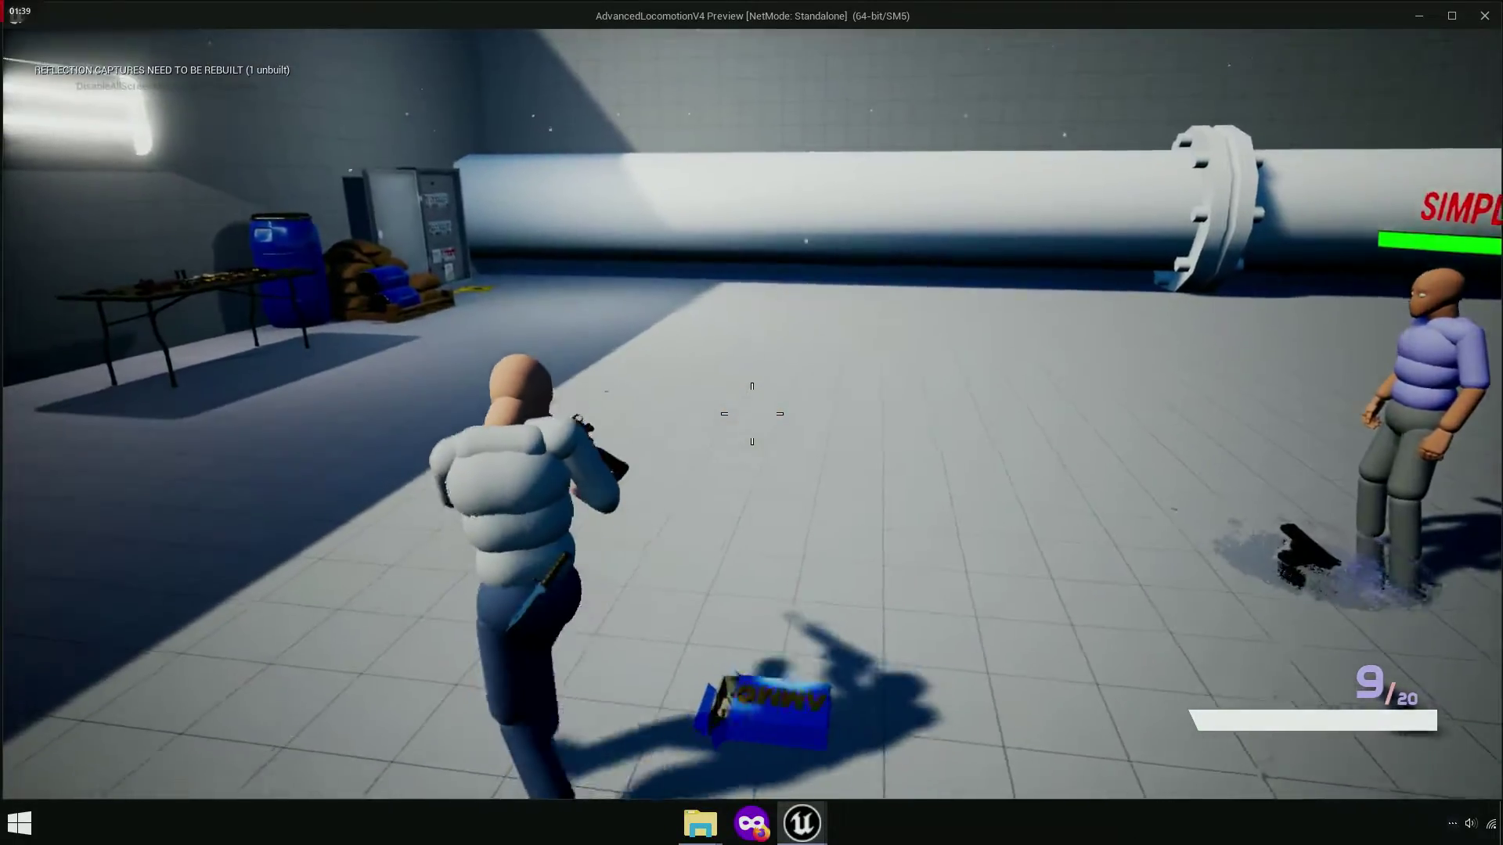
key("w")
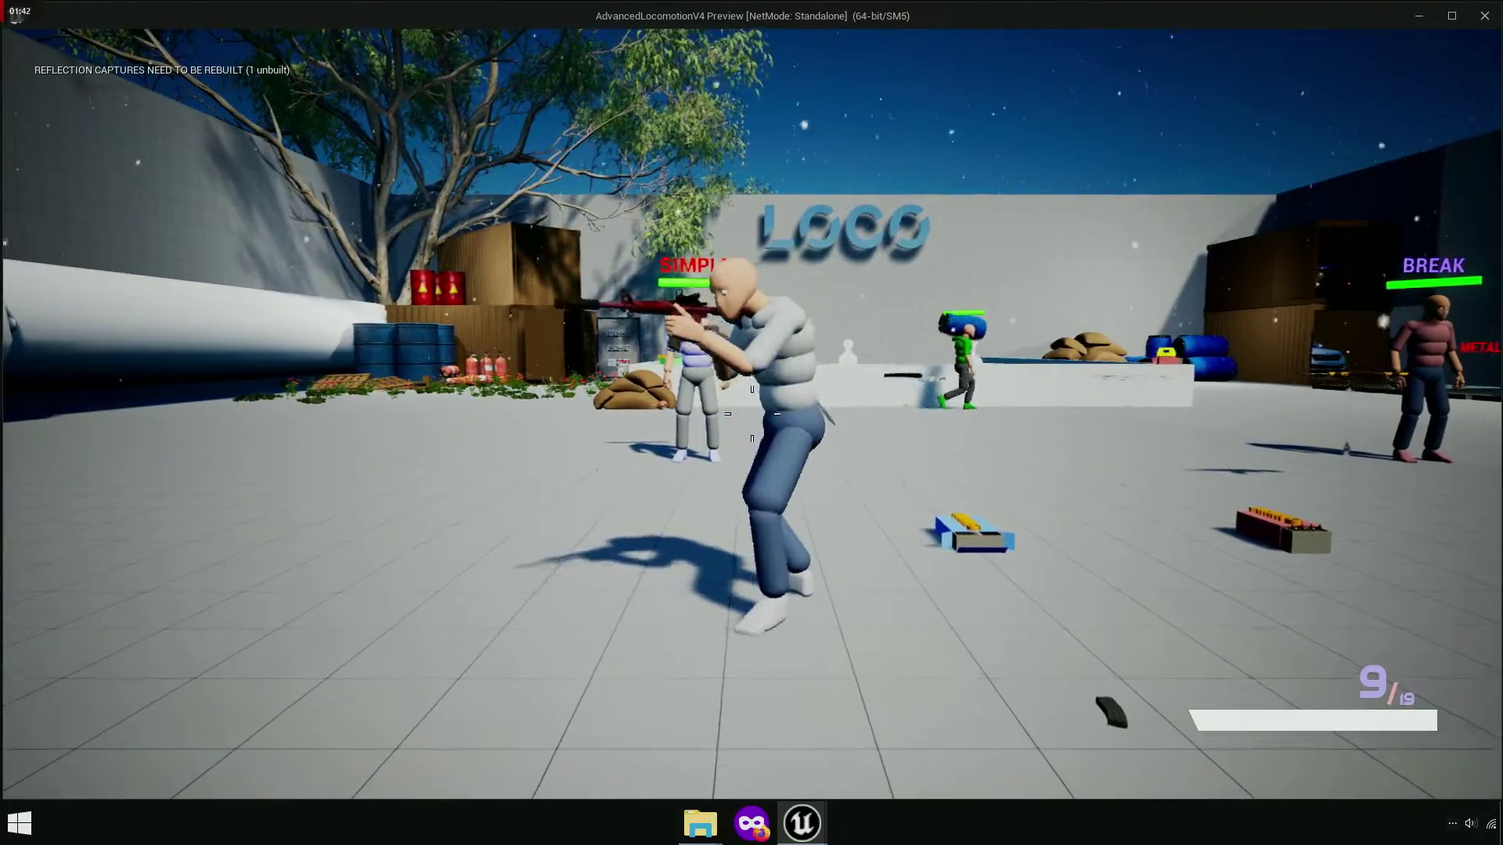
left_click(752, 414)
left_click(751, 413)
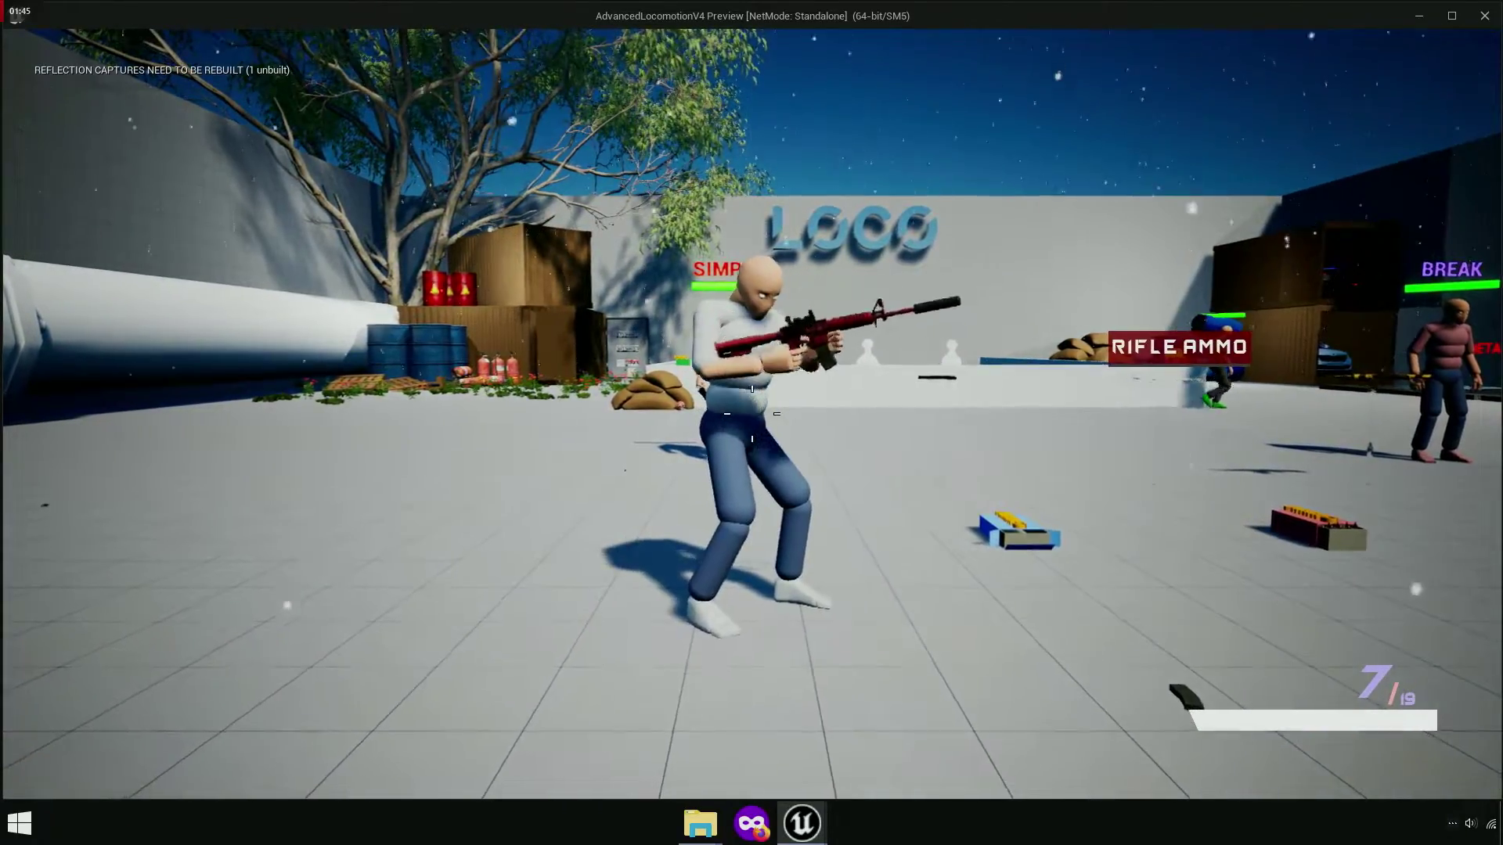
right_click(752, 414)
key("Escape")
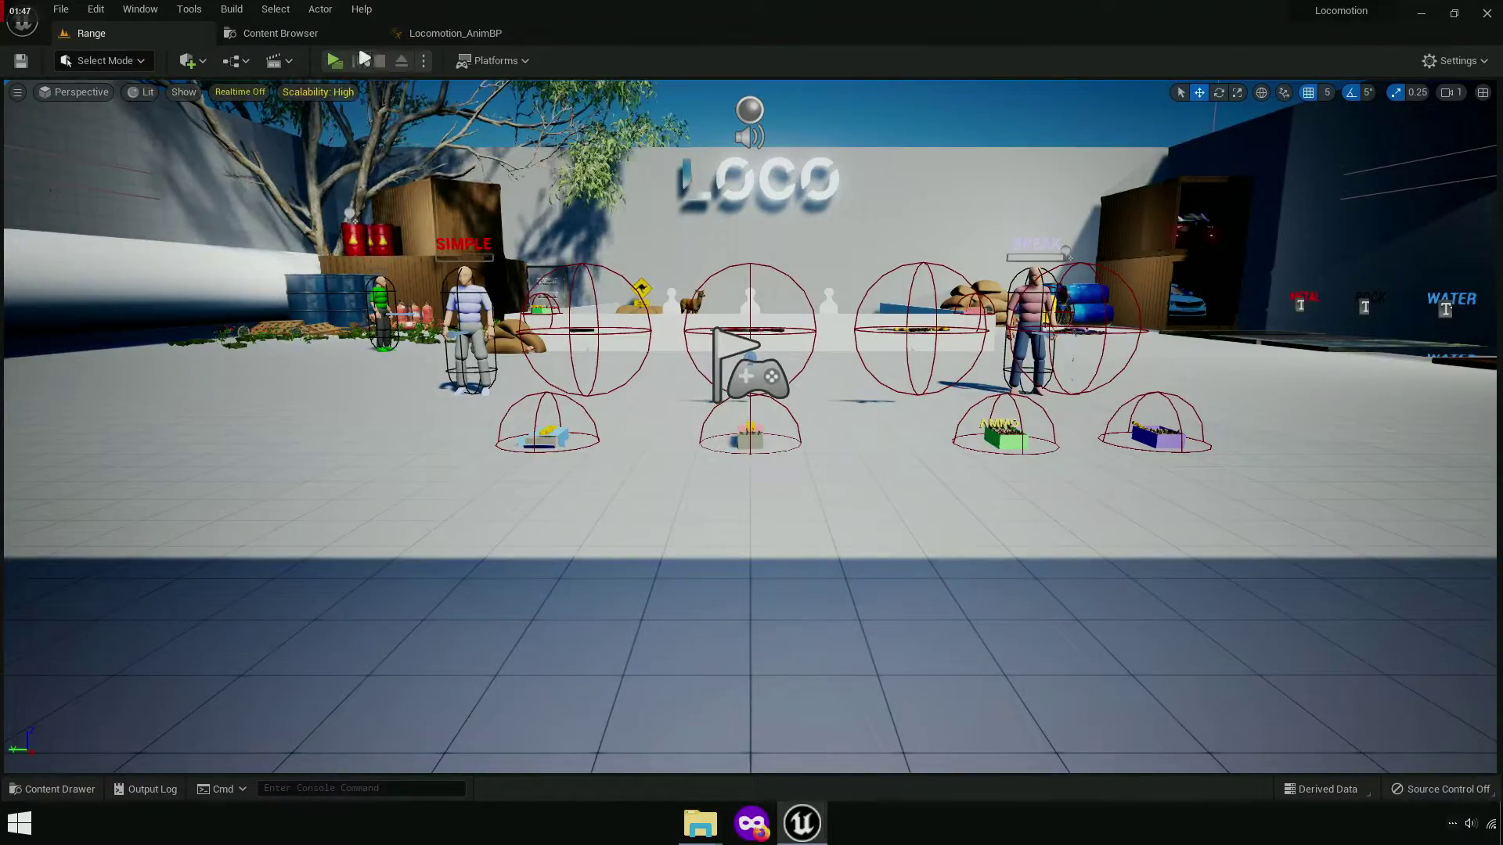
Replay the level, fire a test shot, then return to Locomotion_AnimBP's Weapon Graph.
key("alt+p")
right_click(751, 413)
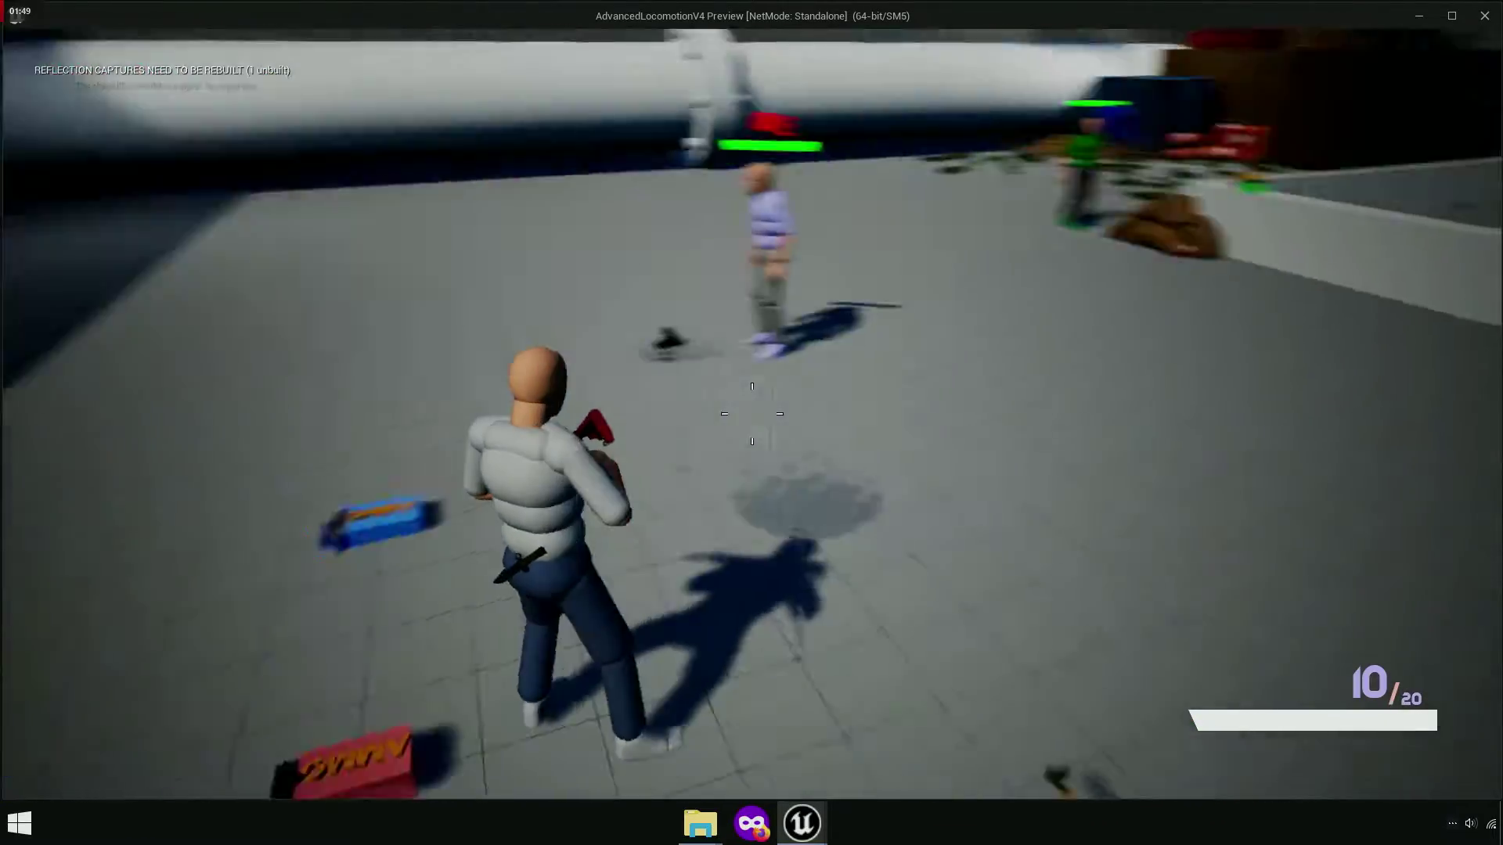
left_click(752, 413)
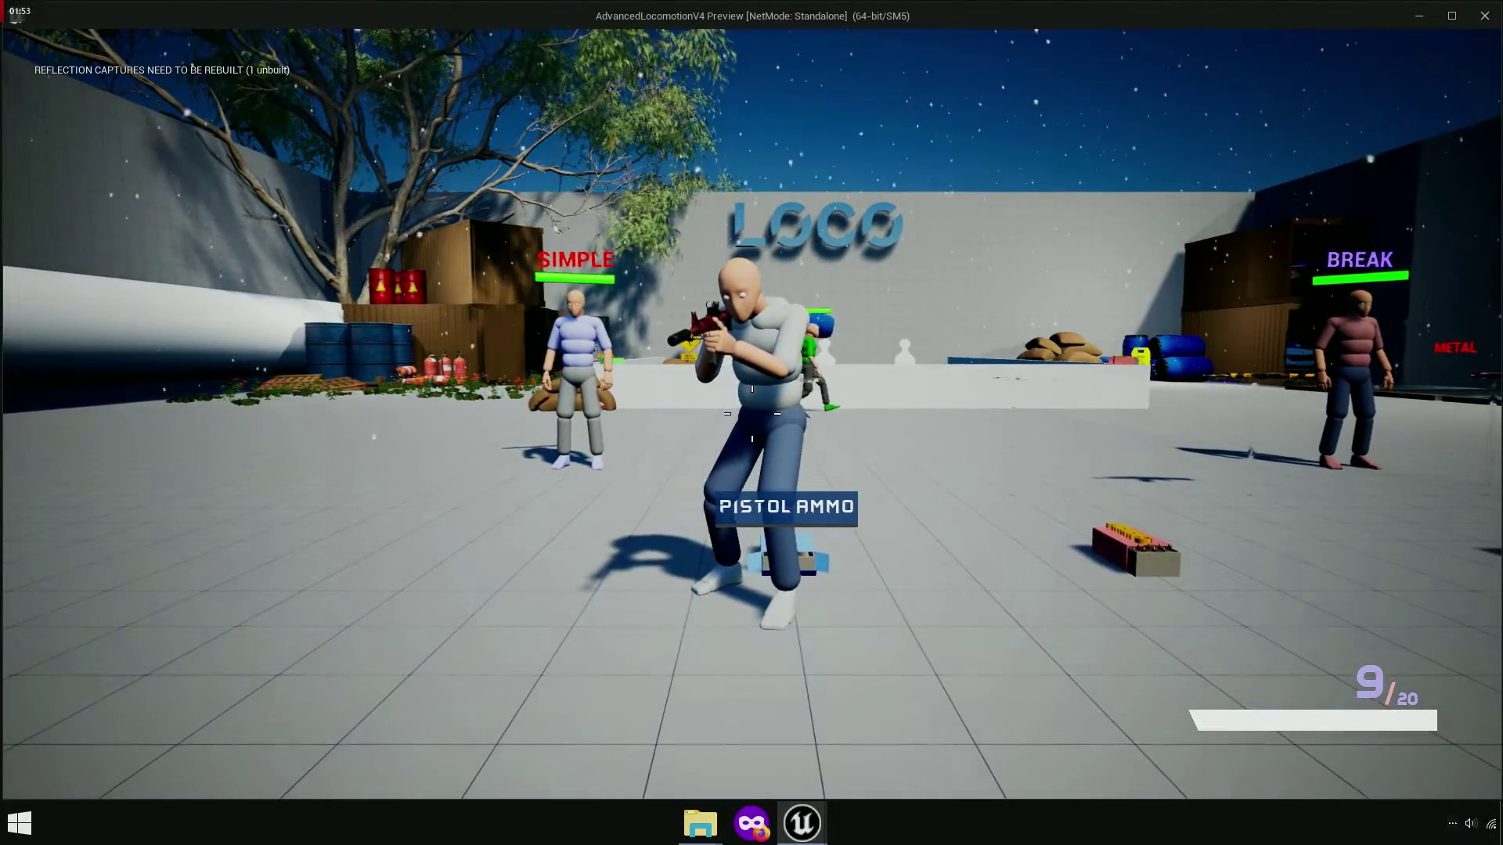
right_click(751, 414)
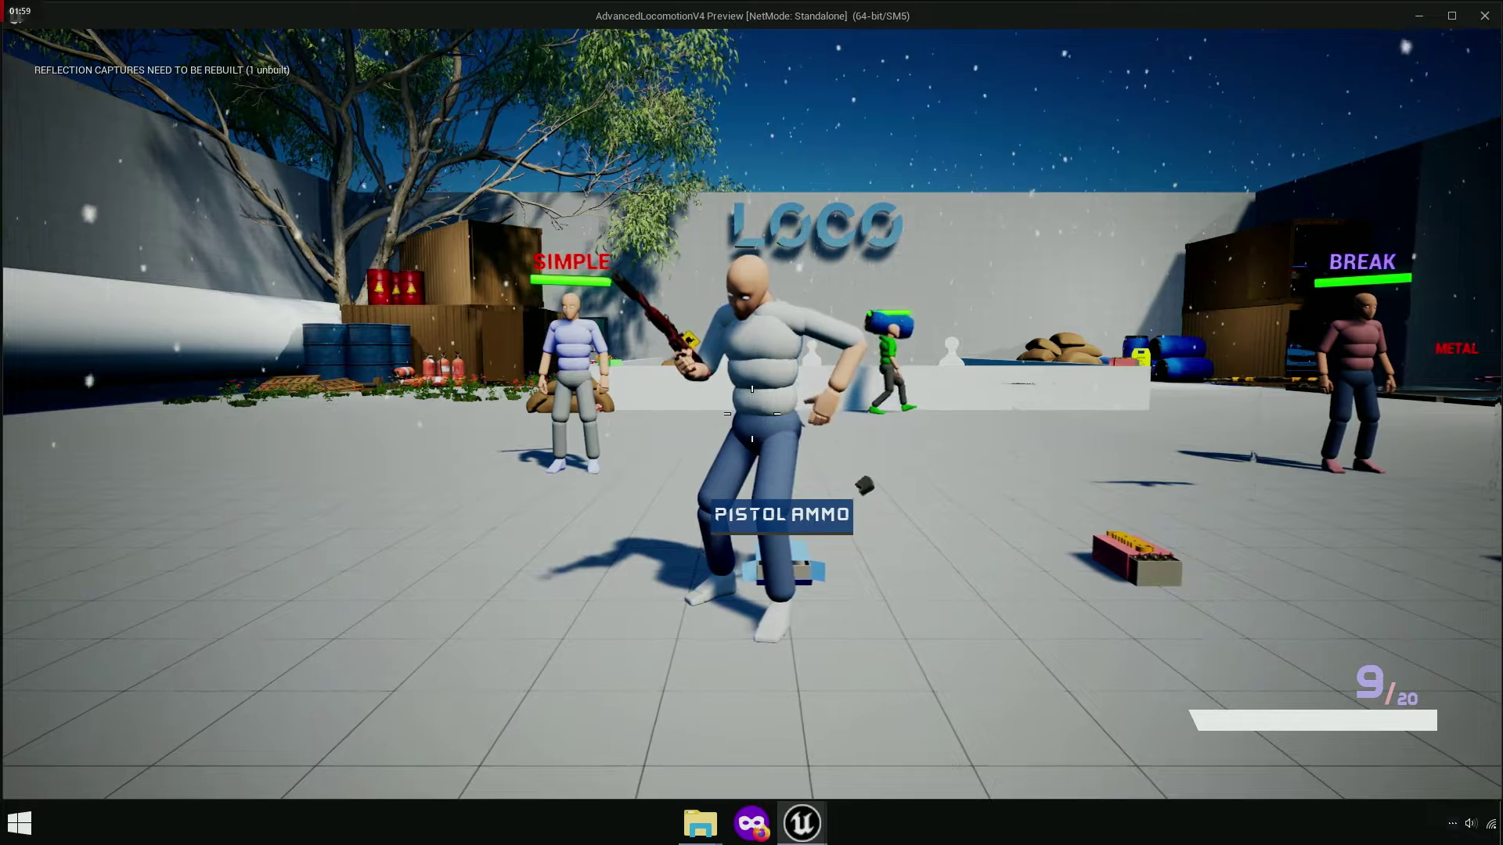
key("Escape")
left_click(473, 34)
Pan across the Weapon Graph's reload nodes and select the Reload Hide node.
right_click_drag(1409, 376, 697, 336)
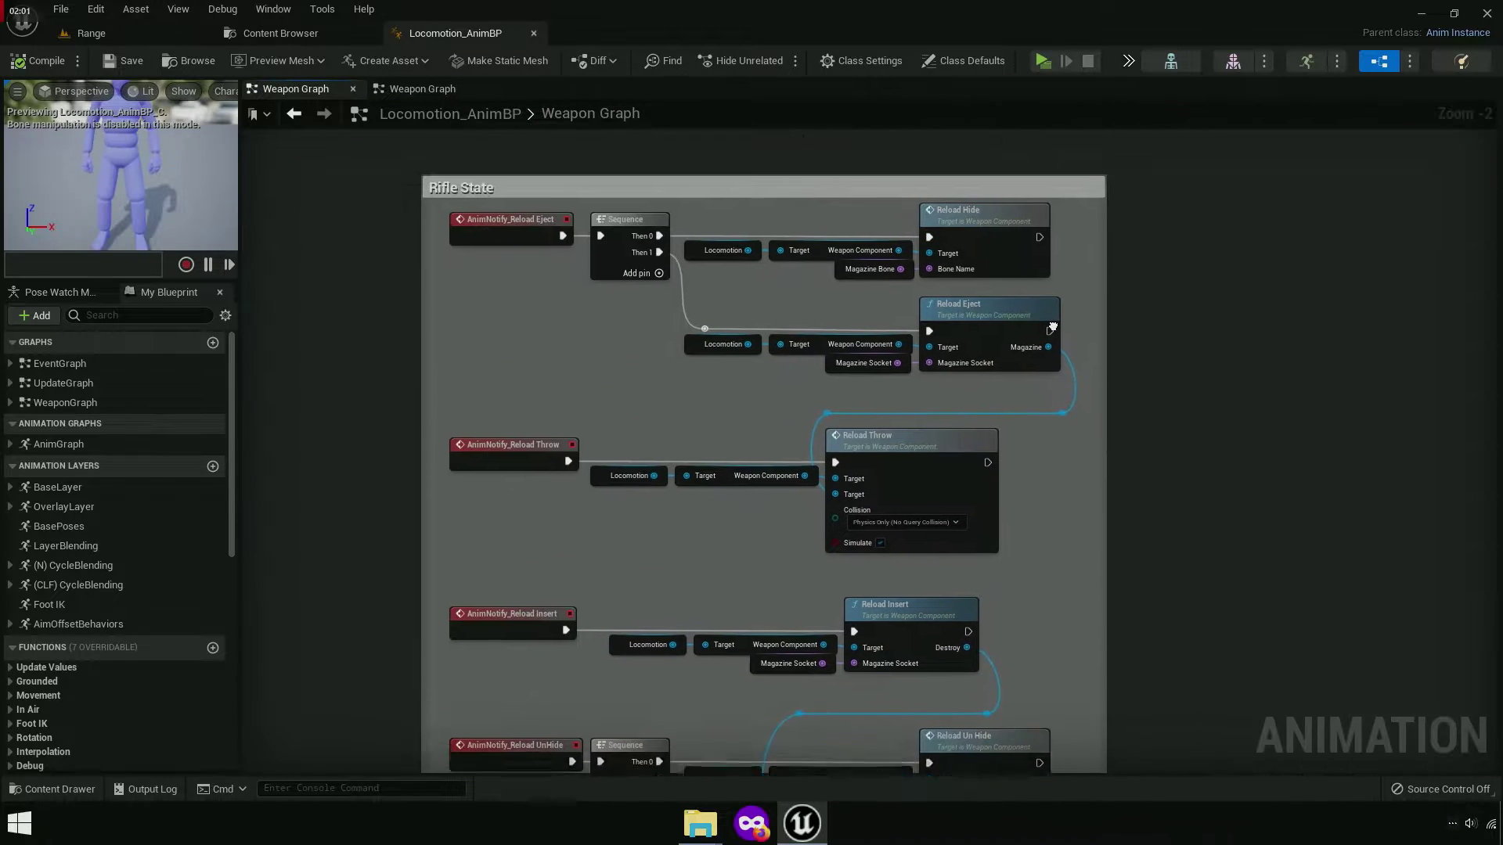
scroll(979, 313, "up", 3)
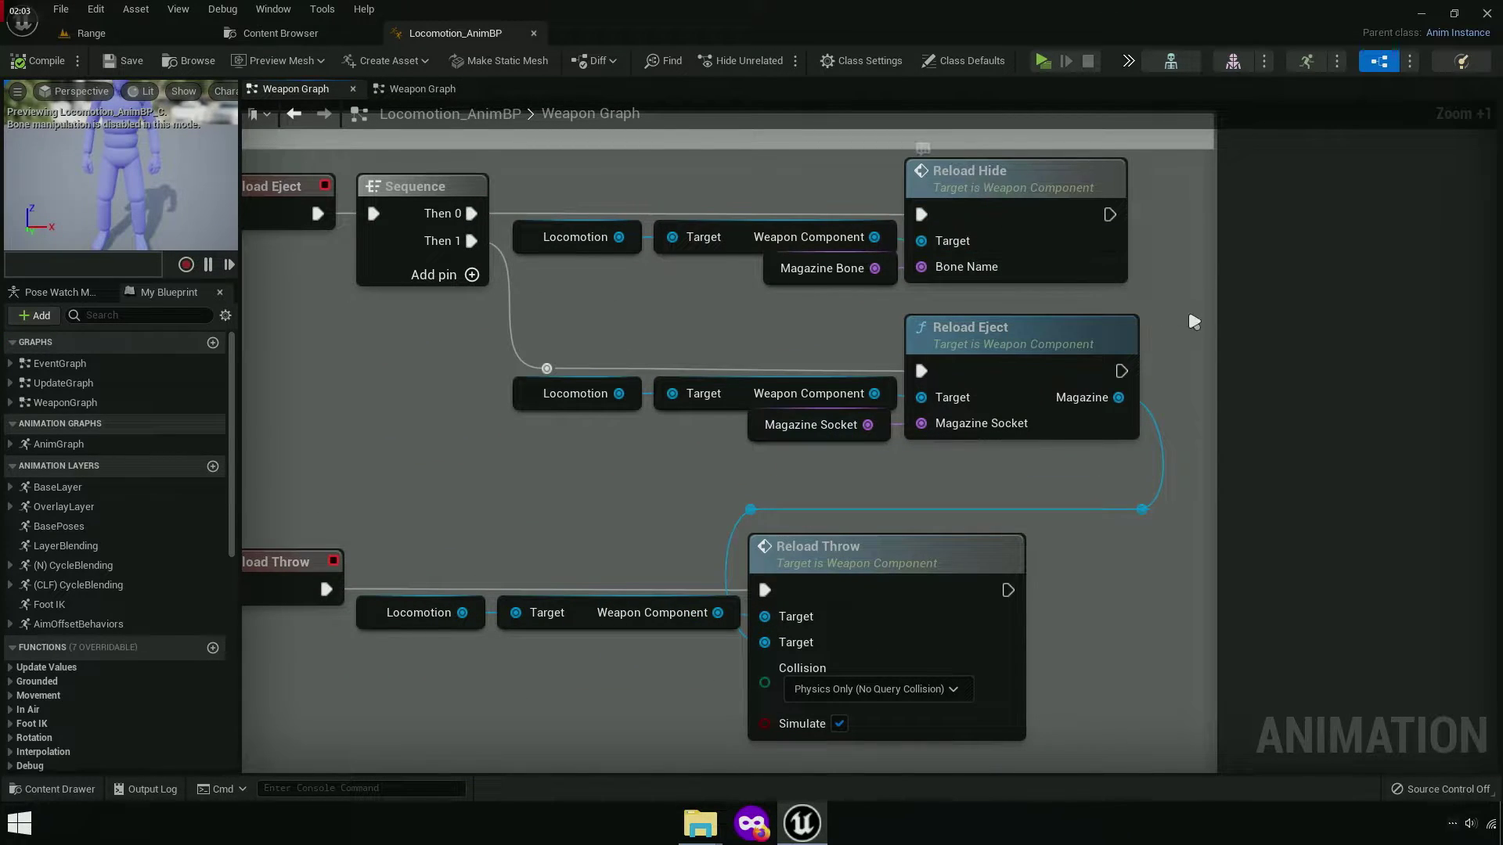
mouse_move(1186, 307)
right_mouse_down()
mouse_move(1024, 363)
mouse_move(945, 357)
right_mouse_up()
left_click(735, 250)
scroll(1416, 354, "down", 4)
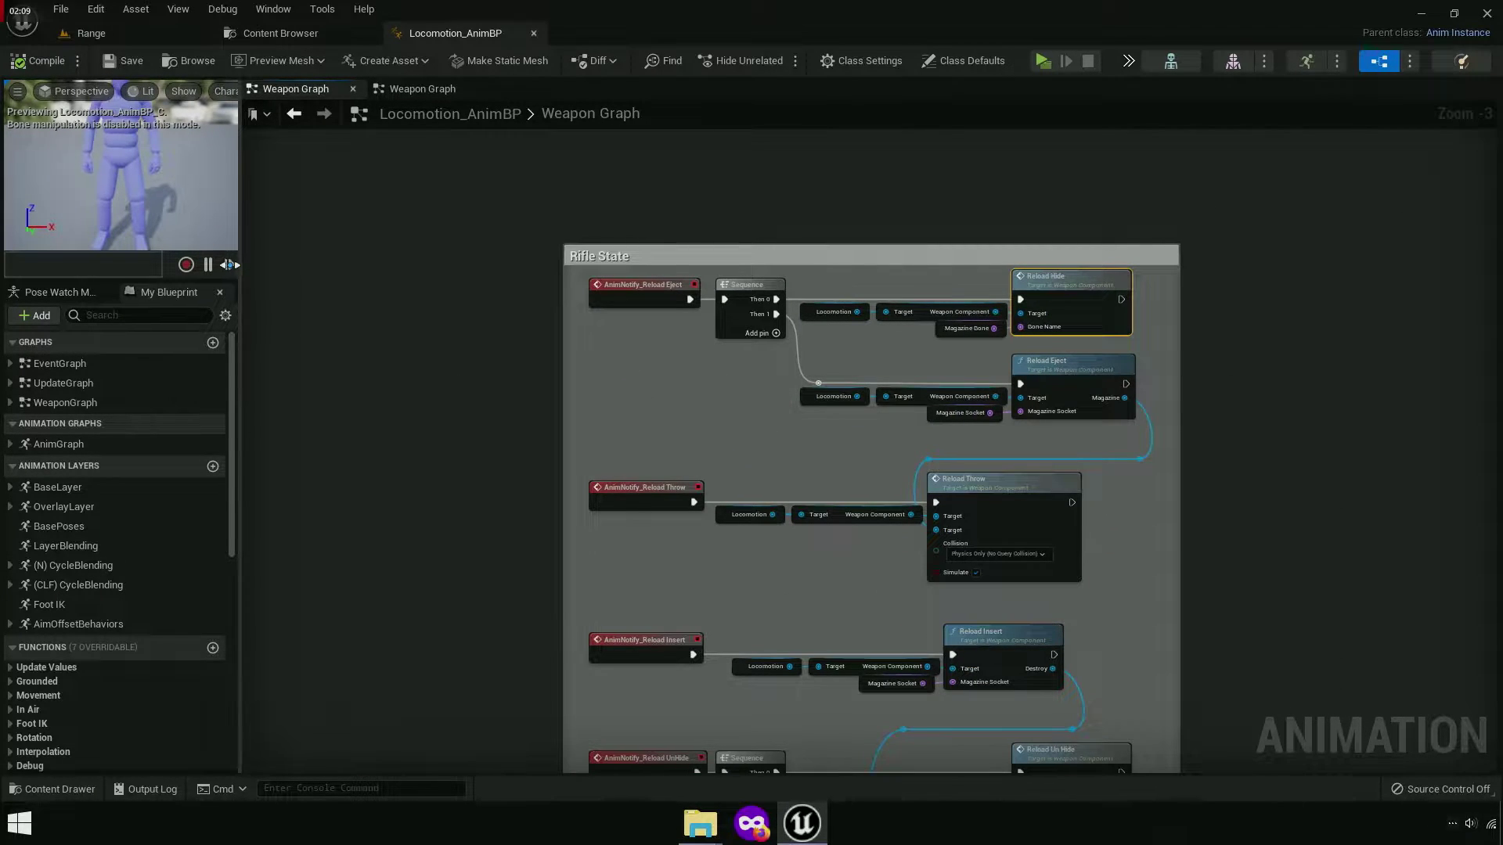
scroll(808, 480, "up", 2)
Find Rifle_Reload in the Content Browser and reveal it in its Weapon/Data/Notify folder.
left_click(286, 36)
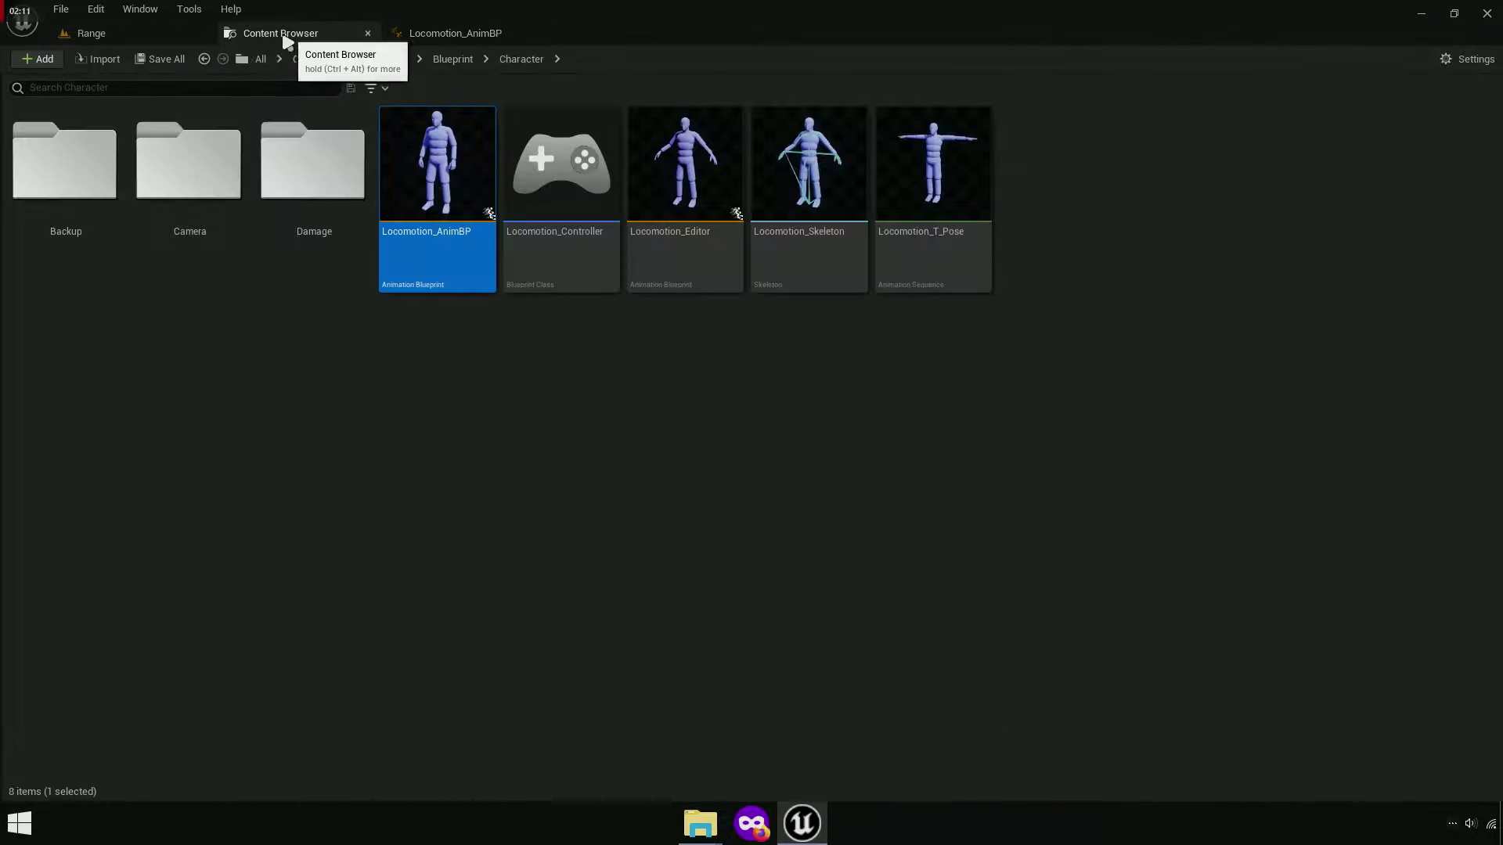
left_click(446, 60)
type("reloa")
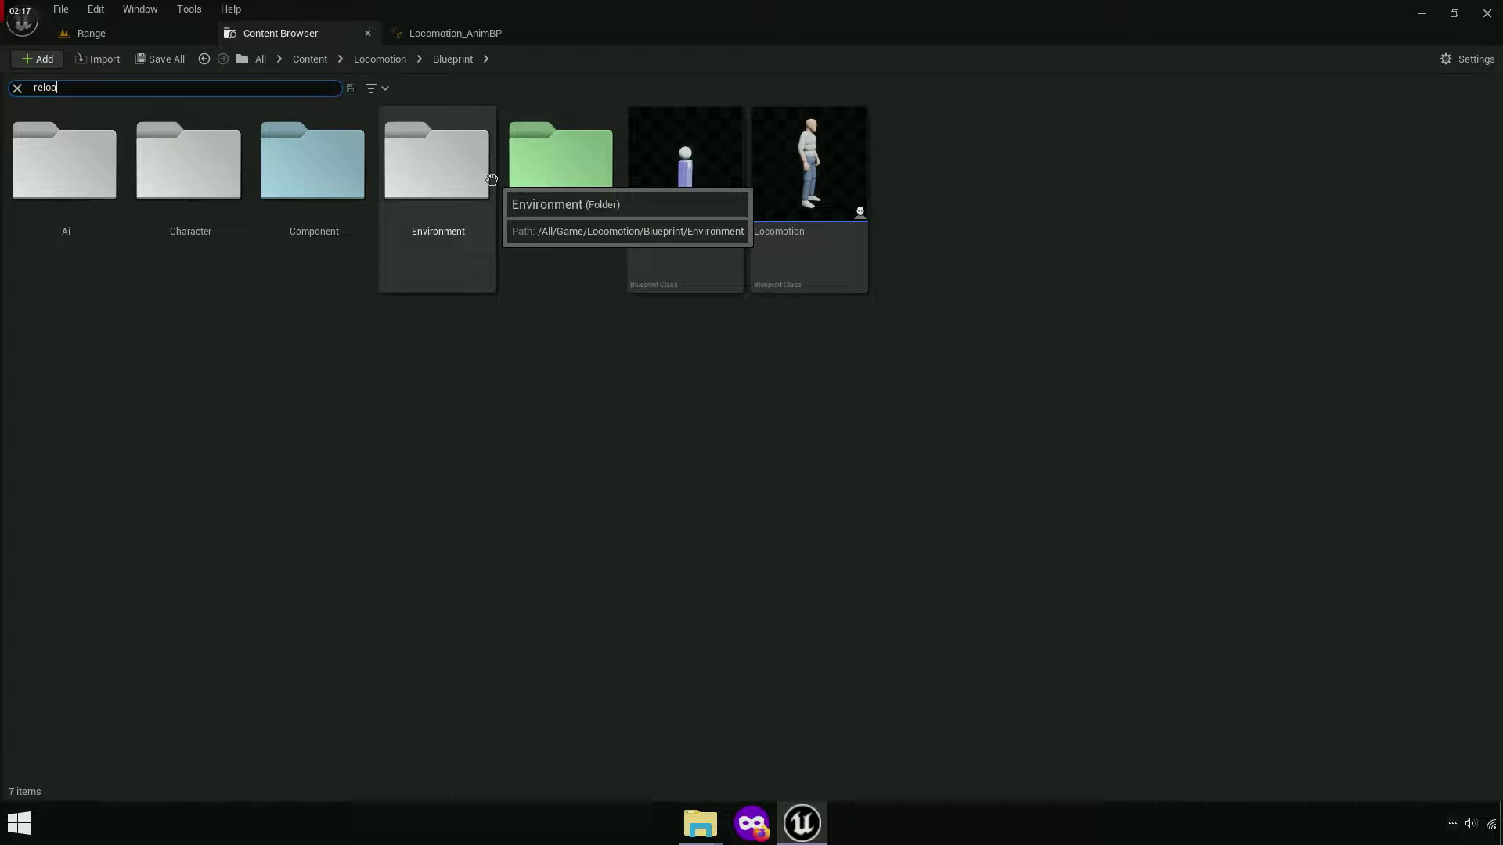
type("d")
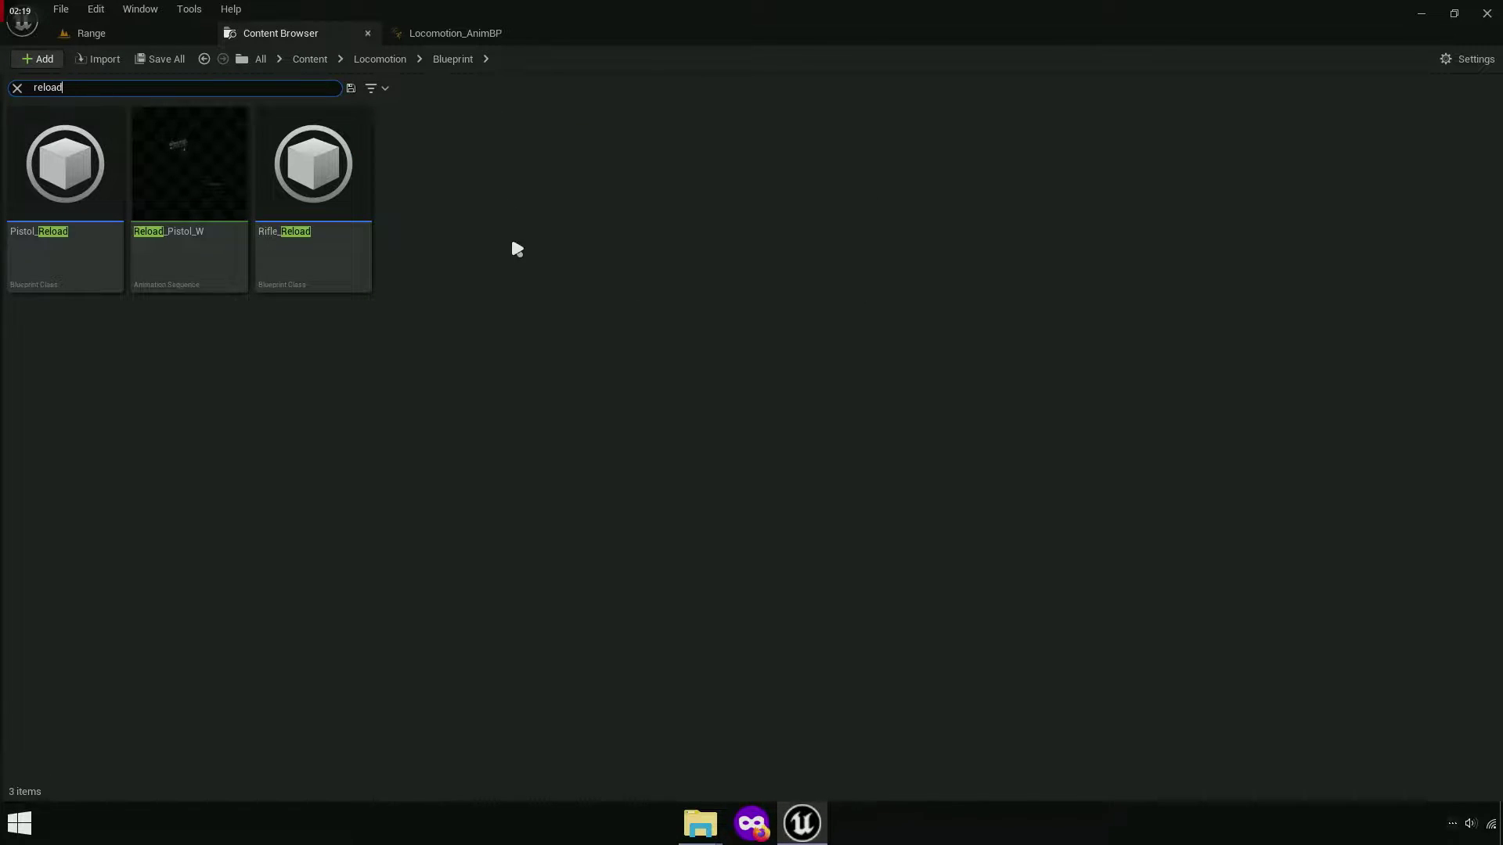
left_click(308, 258)
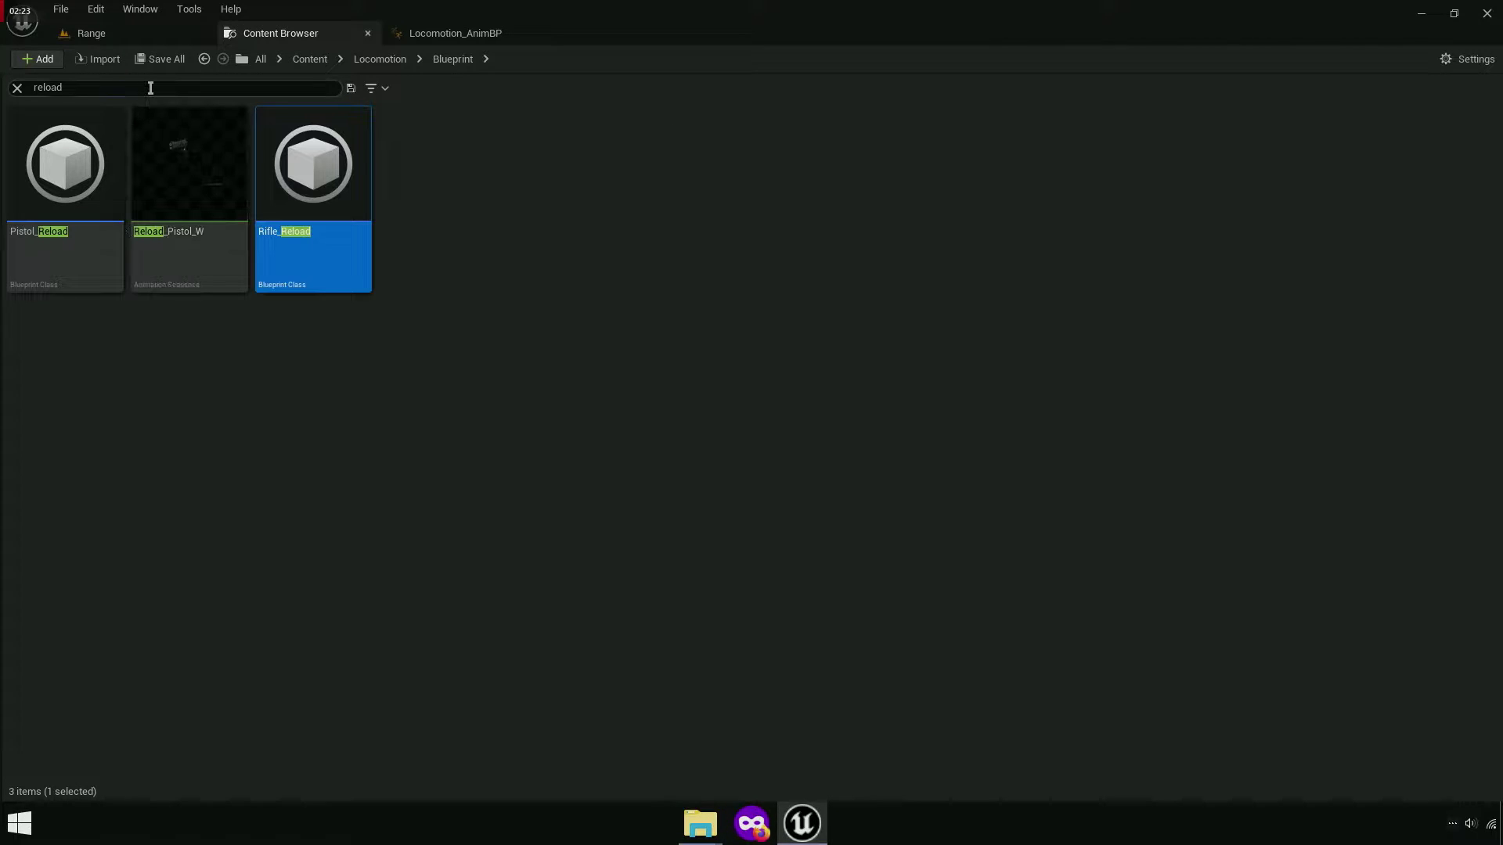
right_click(292, 161)
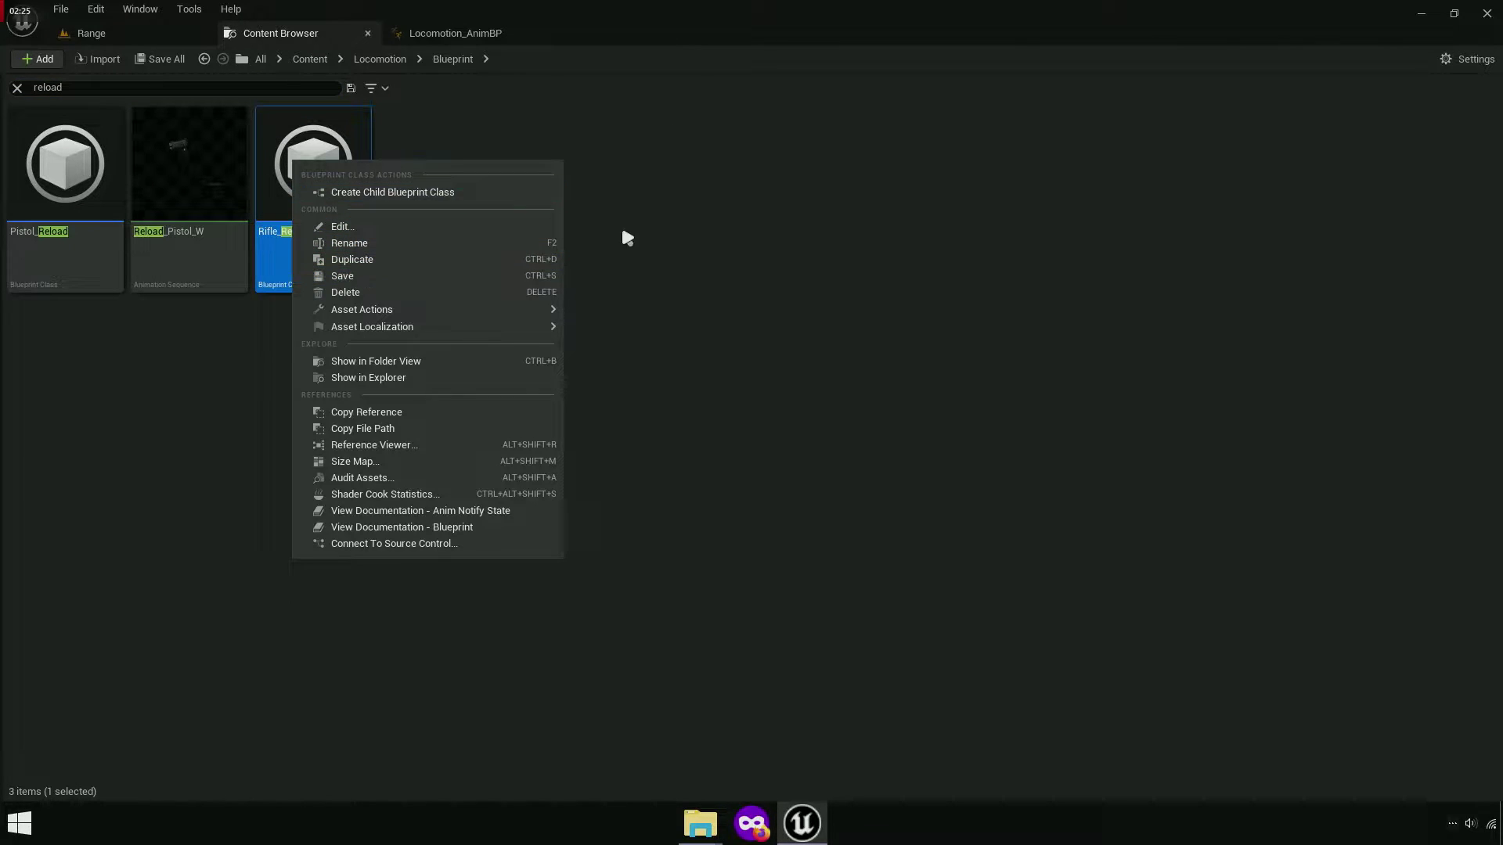
left_click(466, 363)
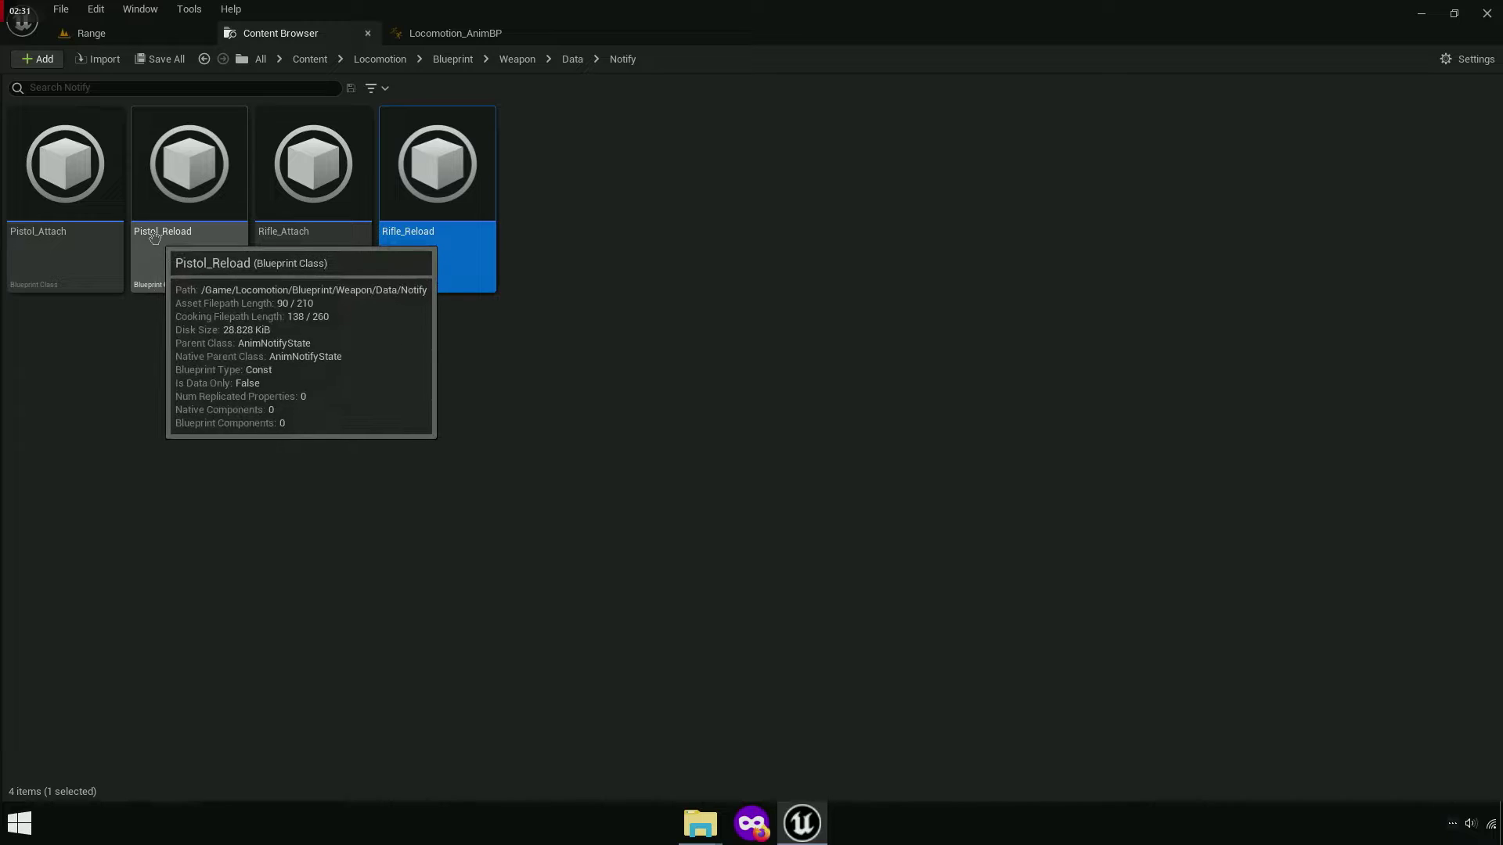
Open Rifle_Reload and inspect its Received Notify Begin graph through to the Return Node.
double_click(448, 206)
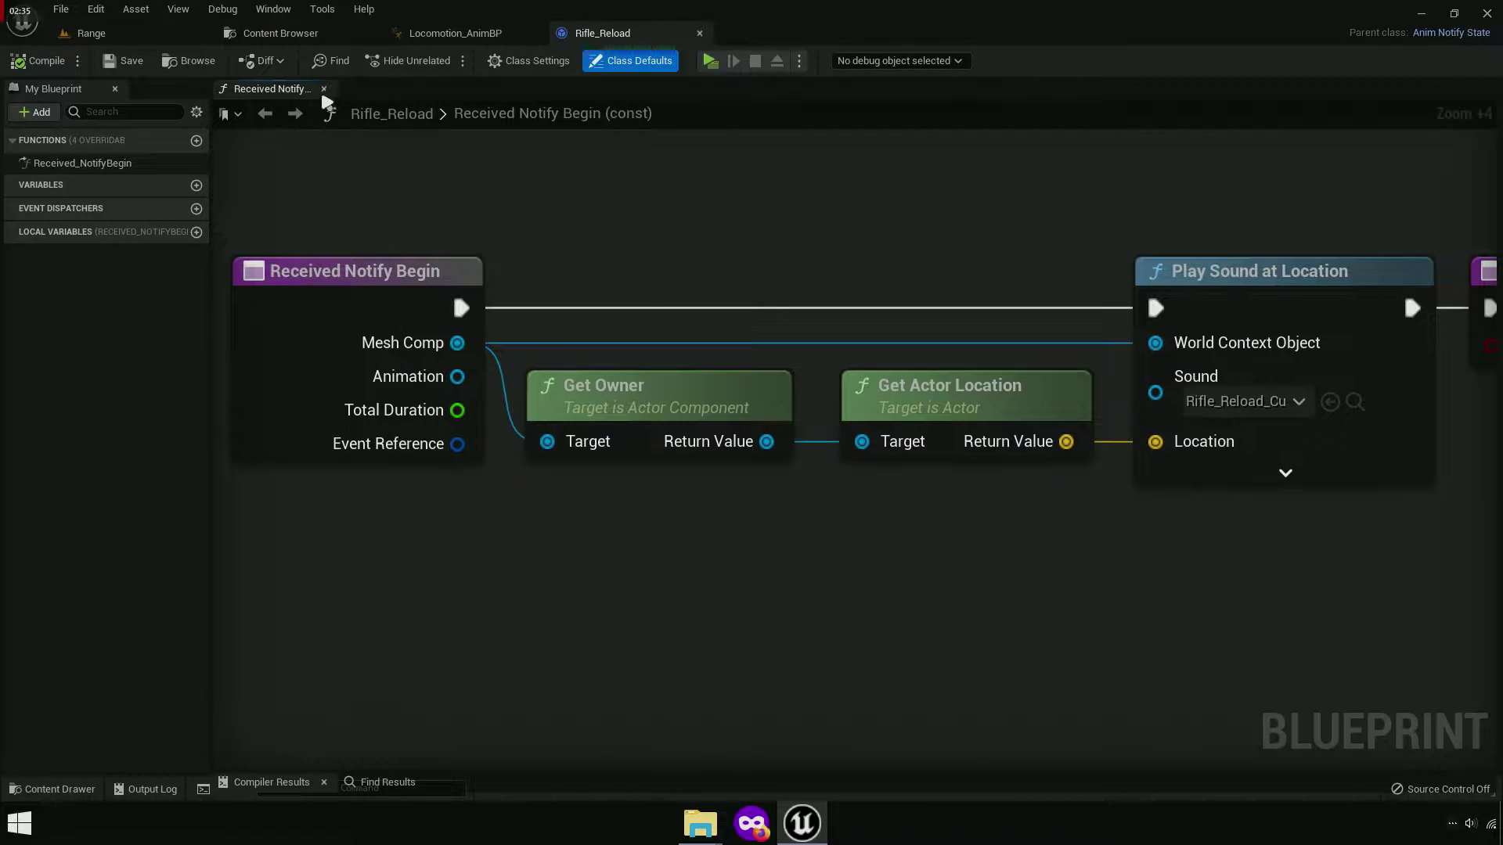
left_click(323, 89)
double_click(102, 162)
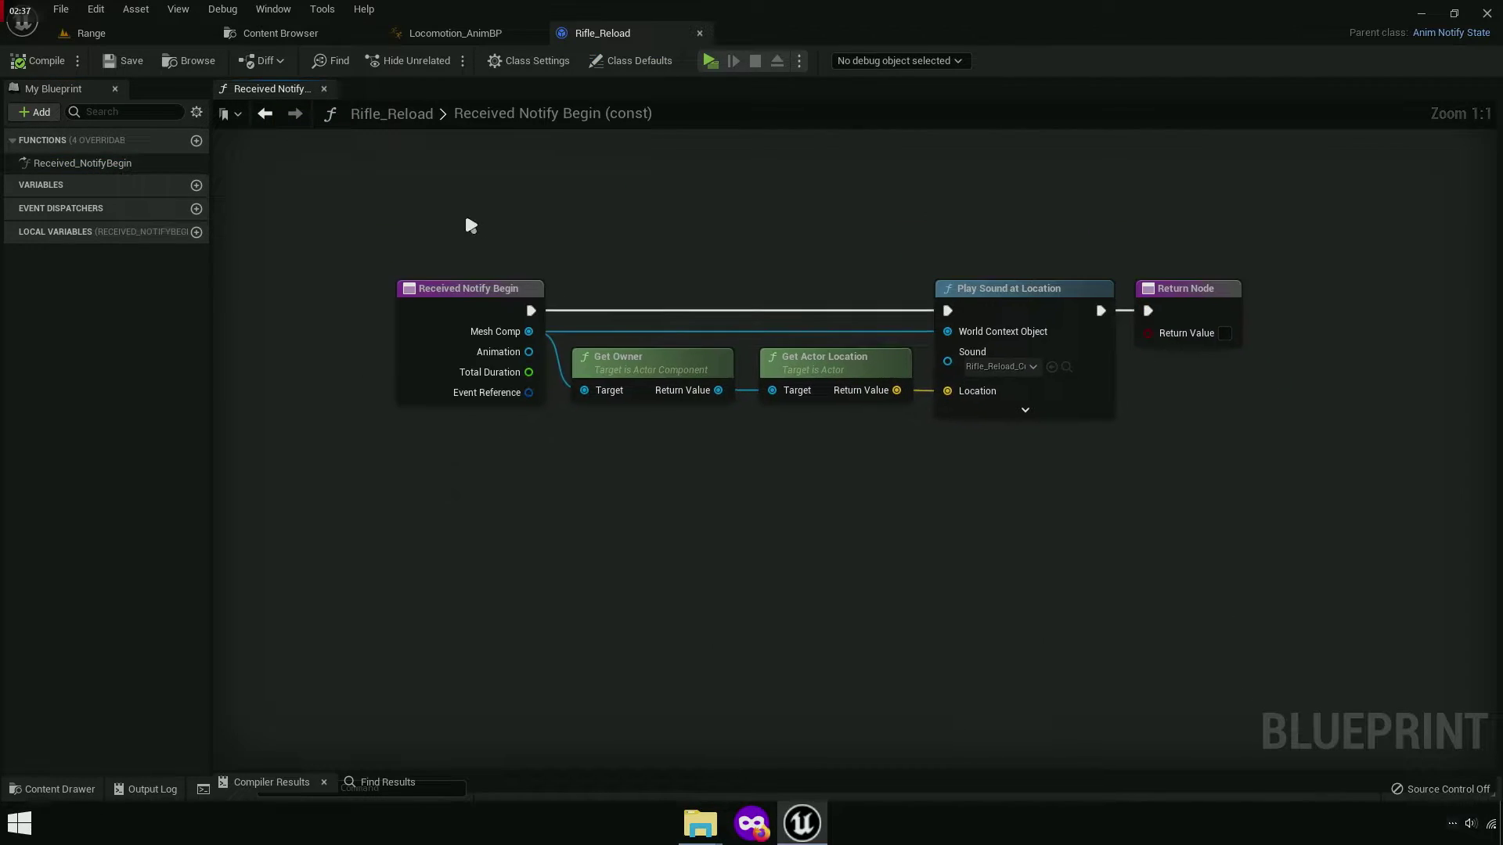
mouse_move(926, 270)
right_mouse_down()
mouse_move(1049, 279)
mouse_move(1133, 252)
right_mouse_up()
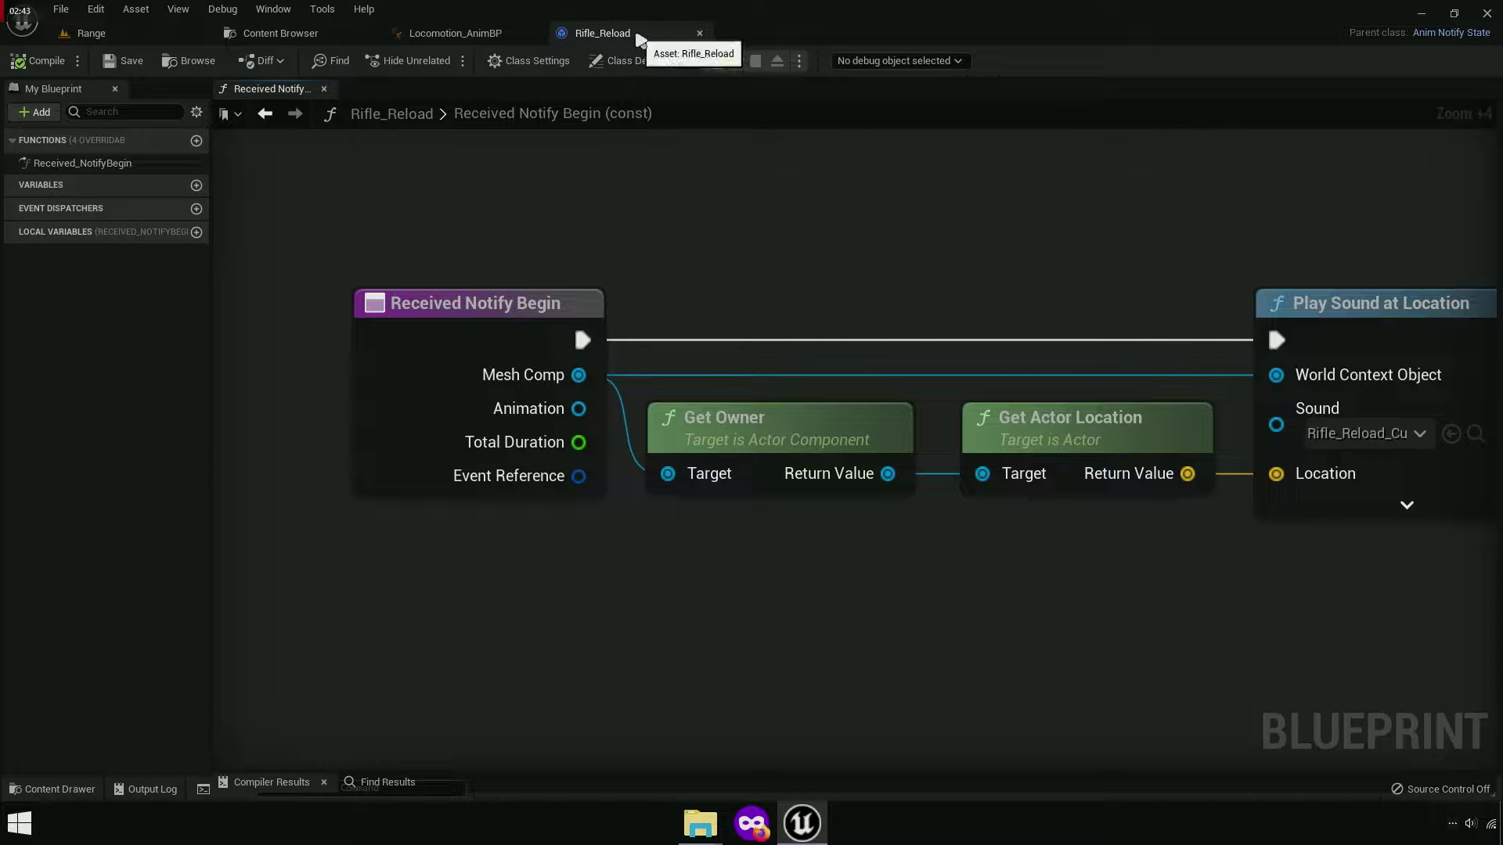
right_click_drag(1015, 263, 441, 231)
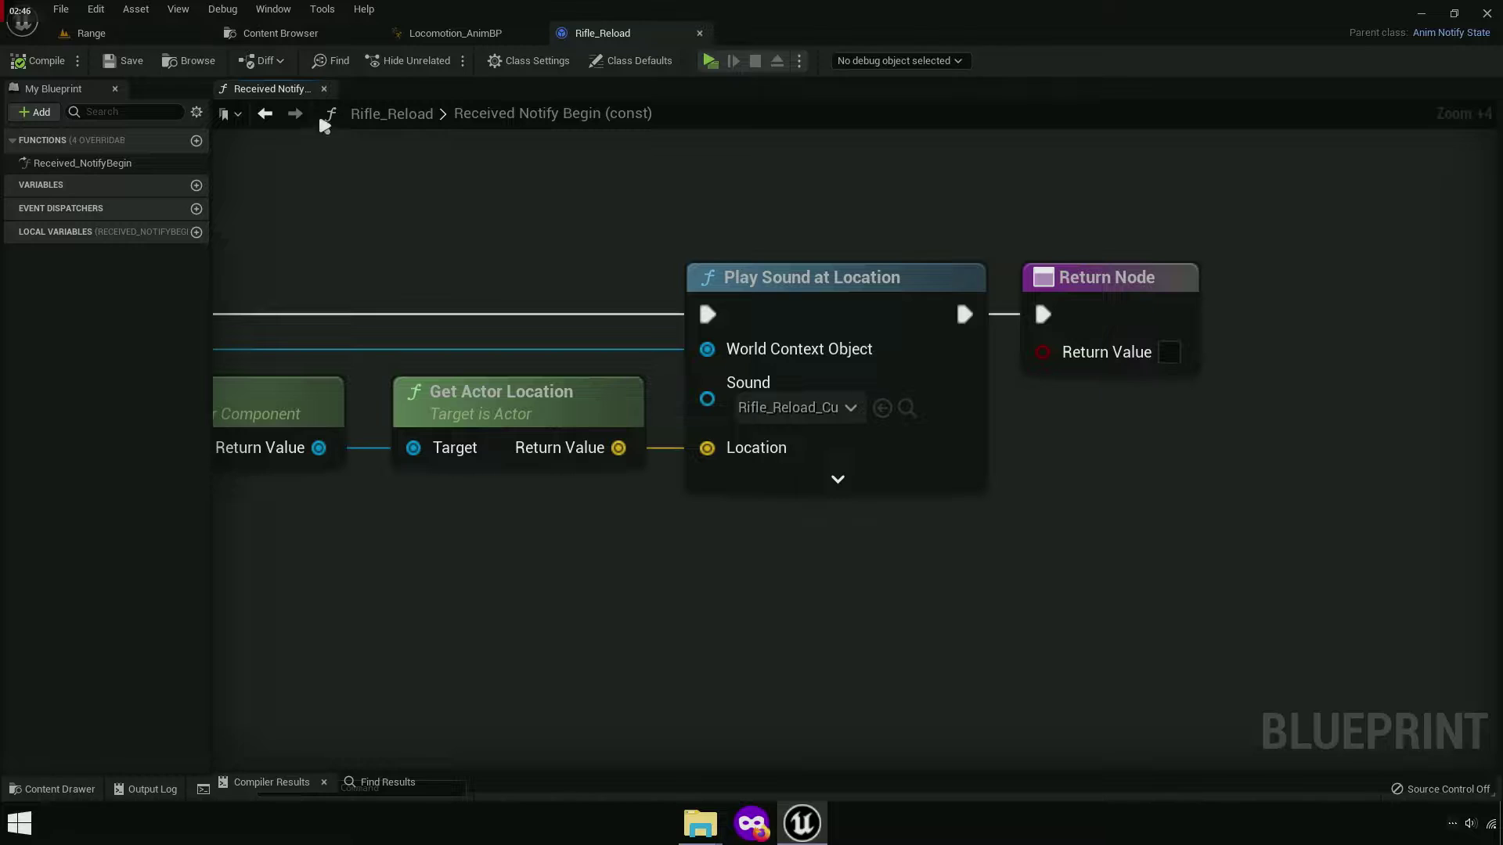
Go back to the Content Browser and move up to the Locomotion folder.
left_click(280, 35)
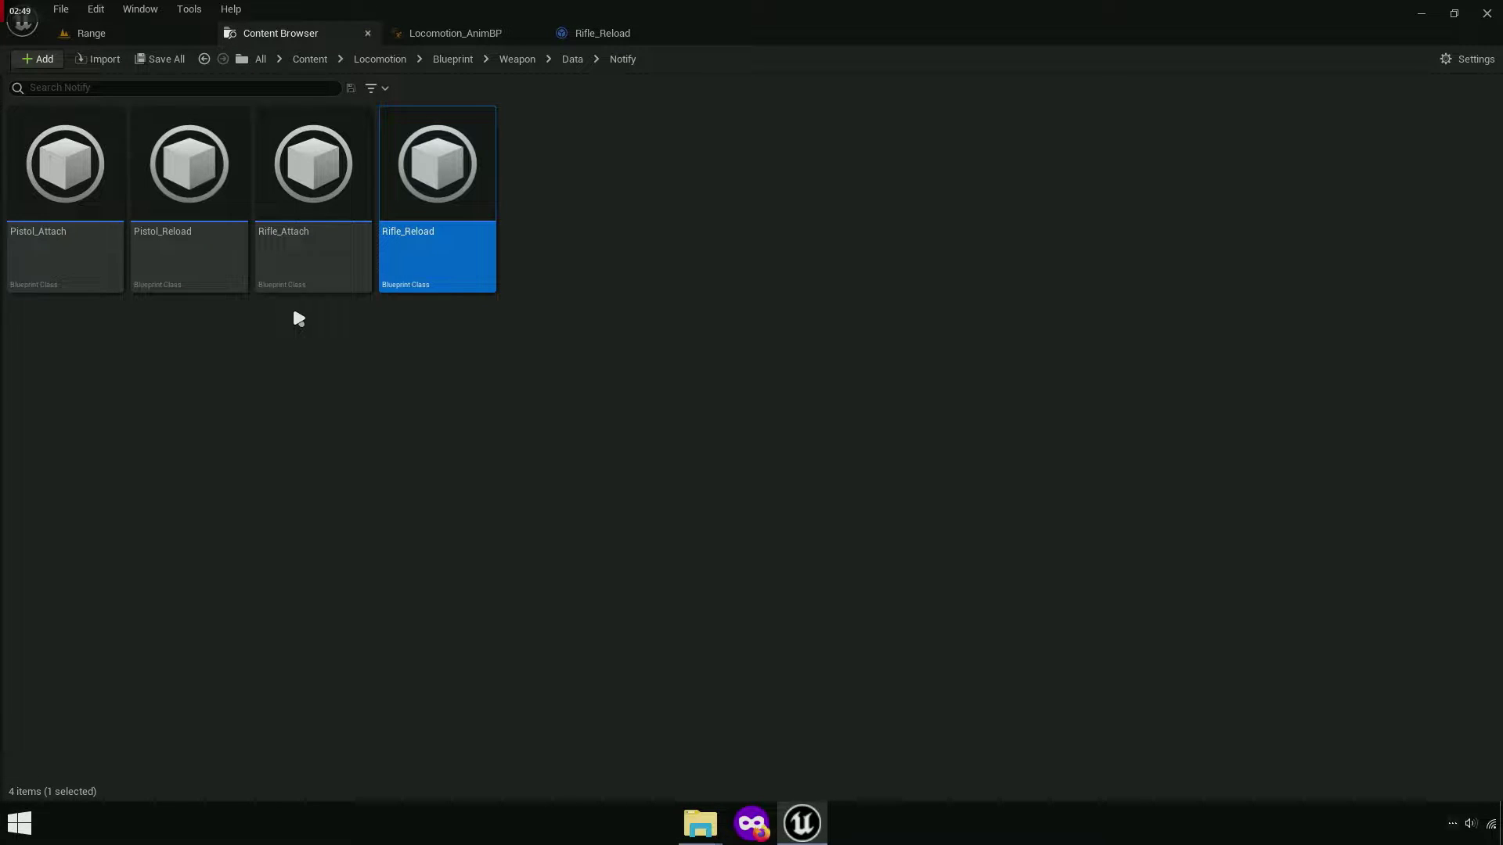
left_click(596, 39)
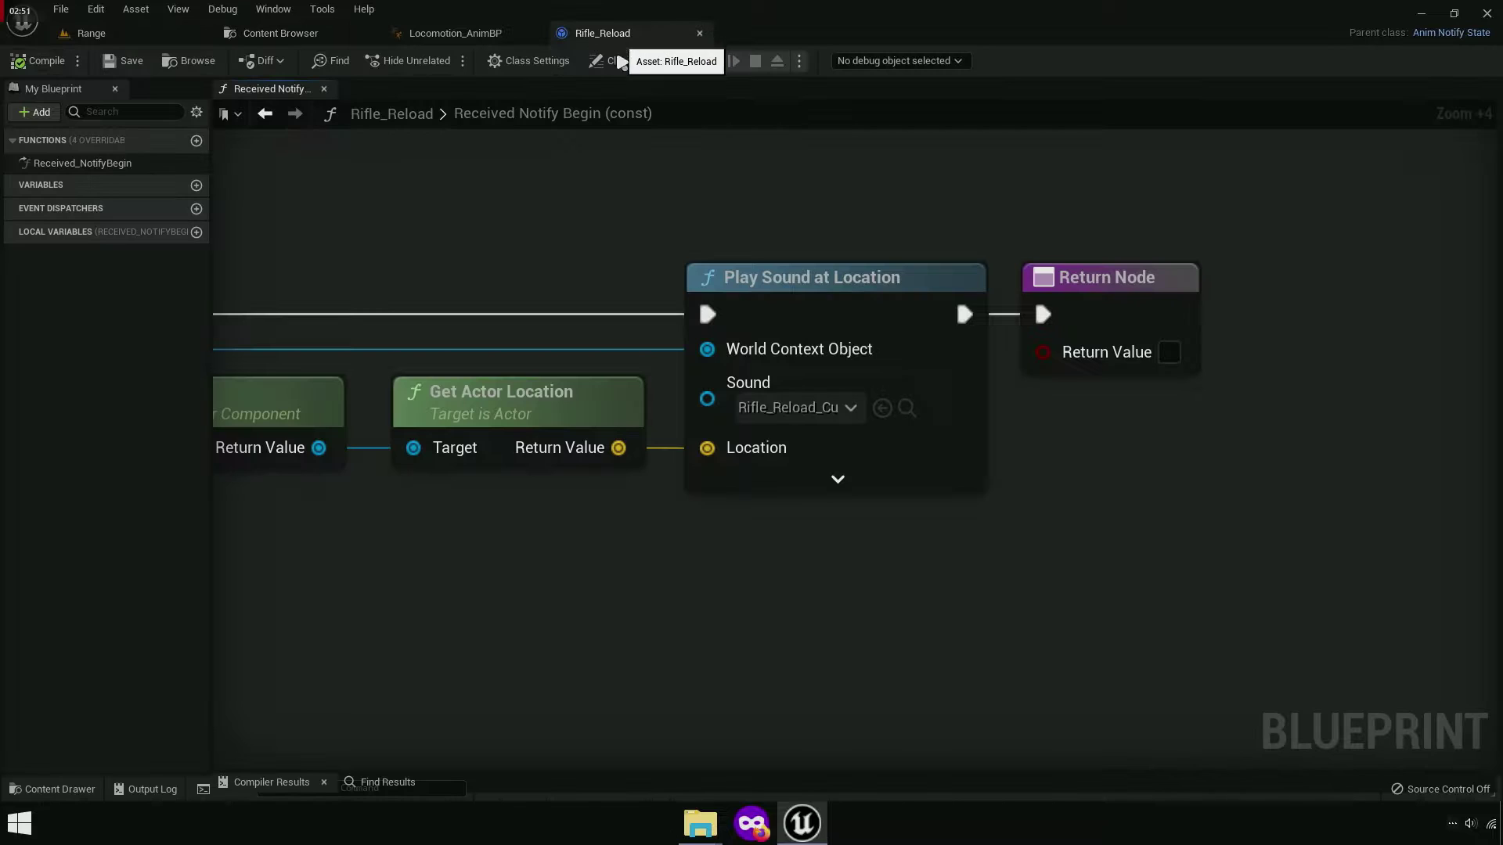
left_click(262, 32)
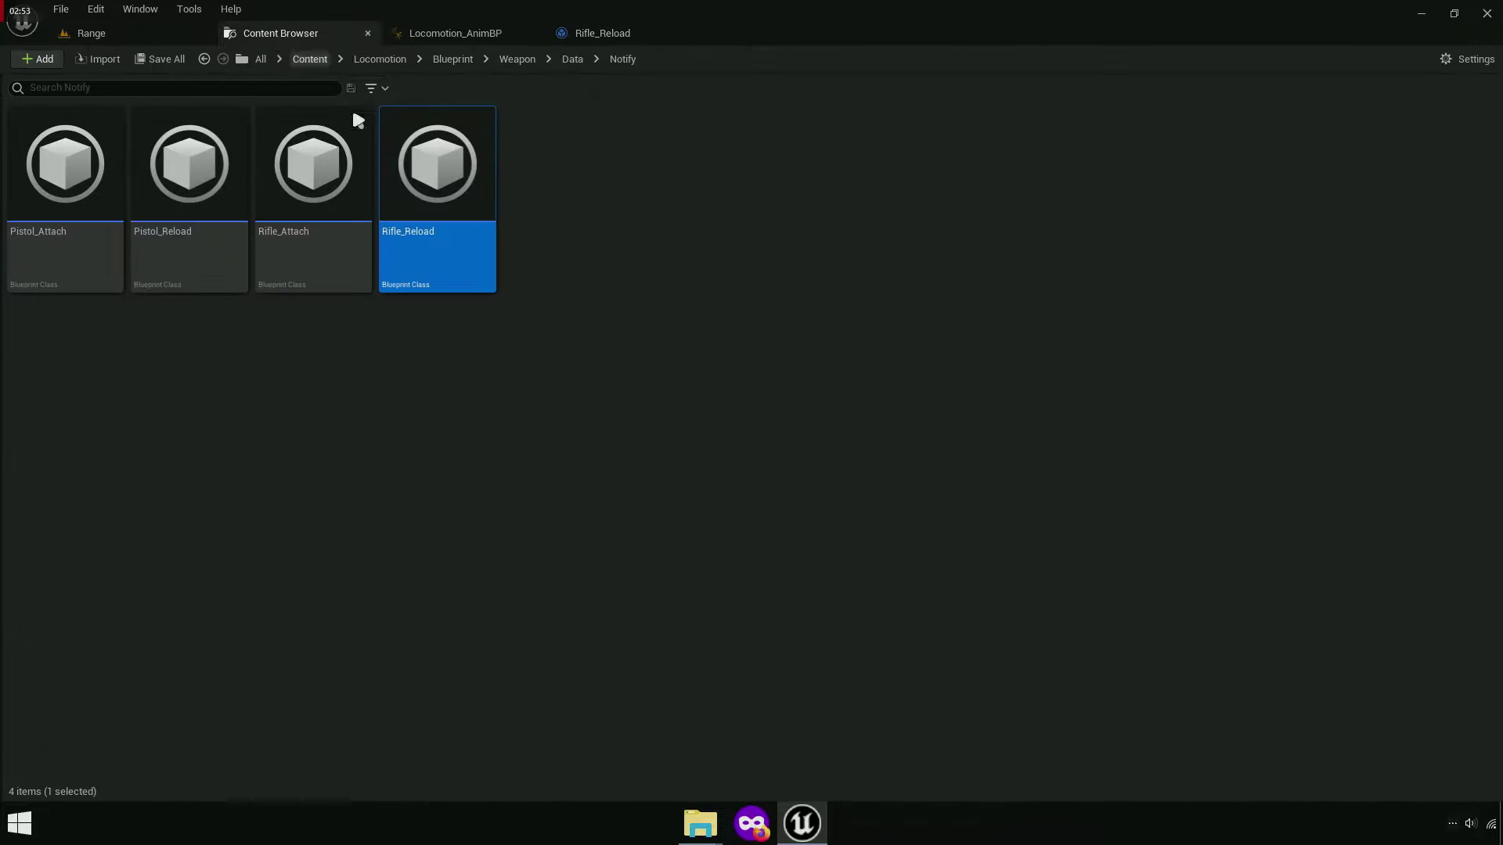
left_click(381, 63)
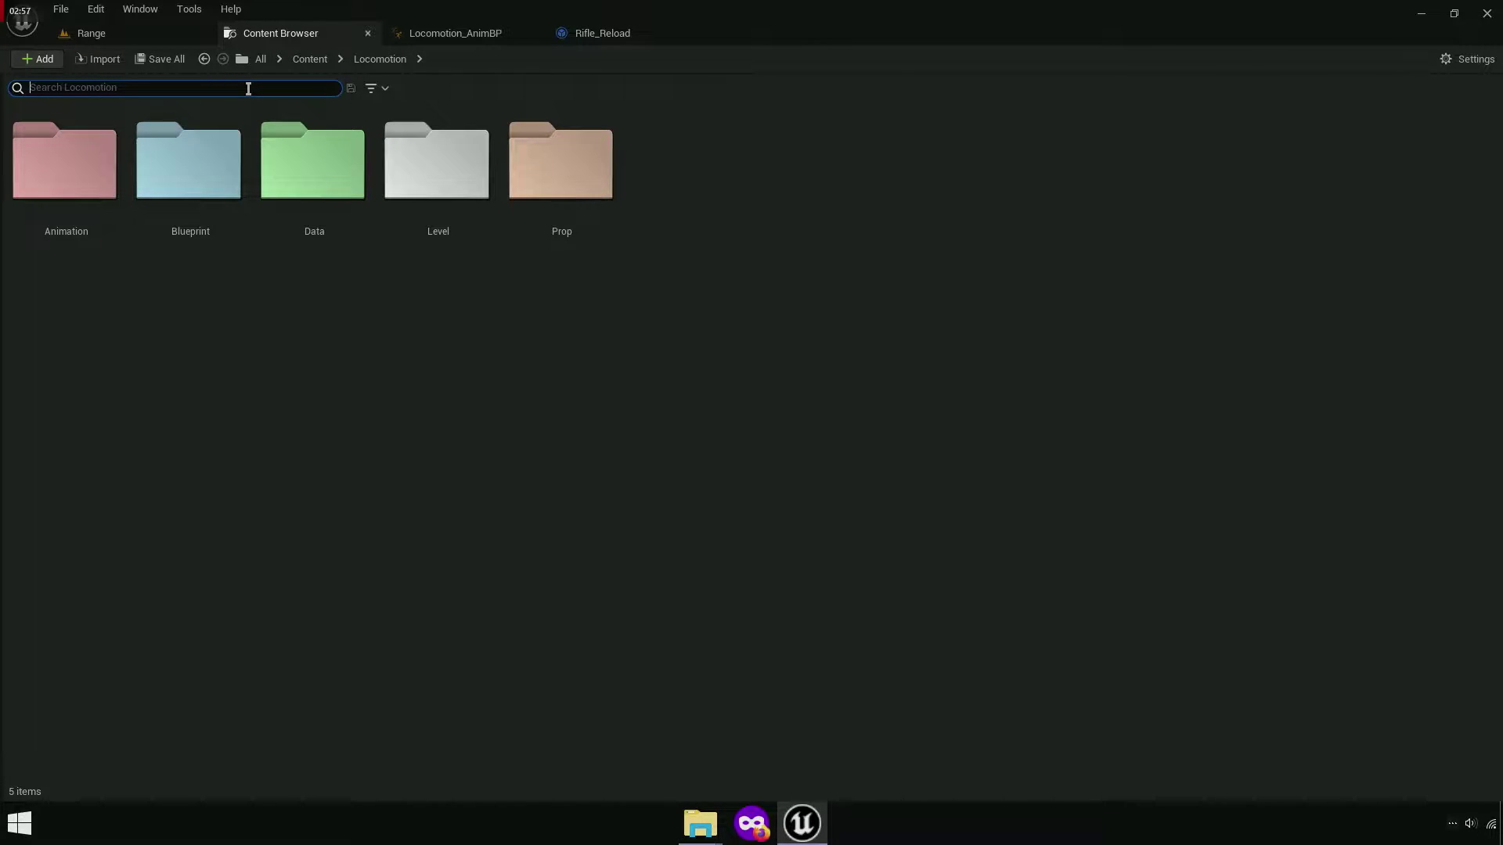
Open Rifle_Reload_Montage from a 'Reload' search and enlarge its timeline to show all notify tracks.
type("Reload")
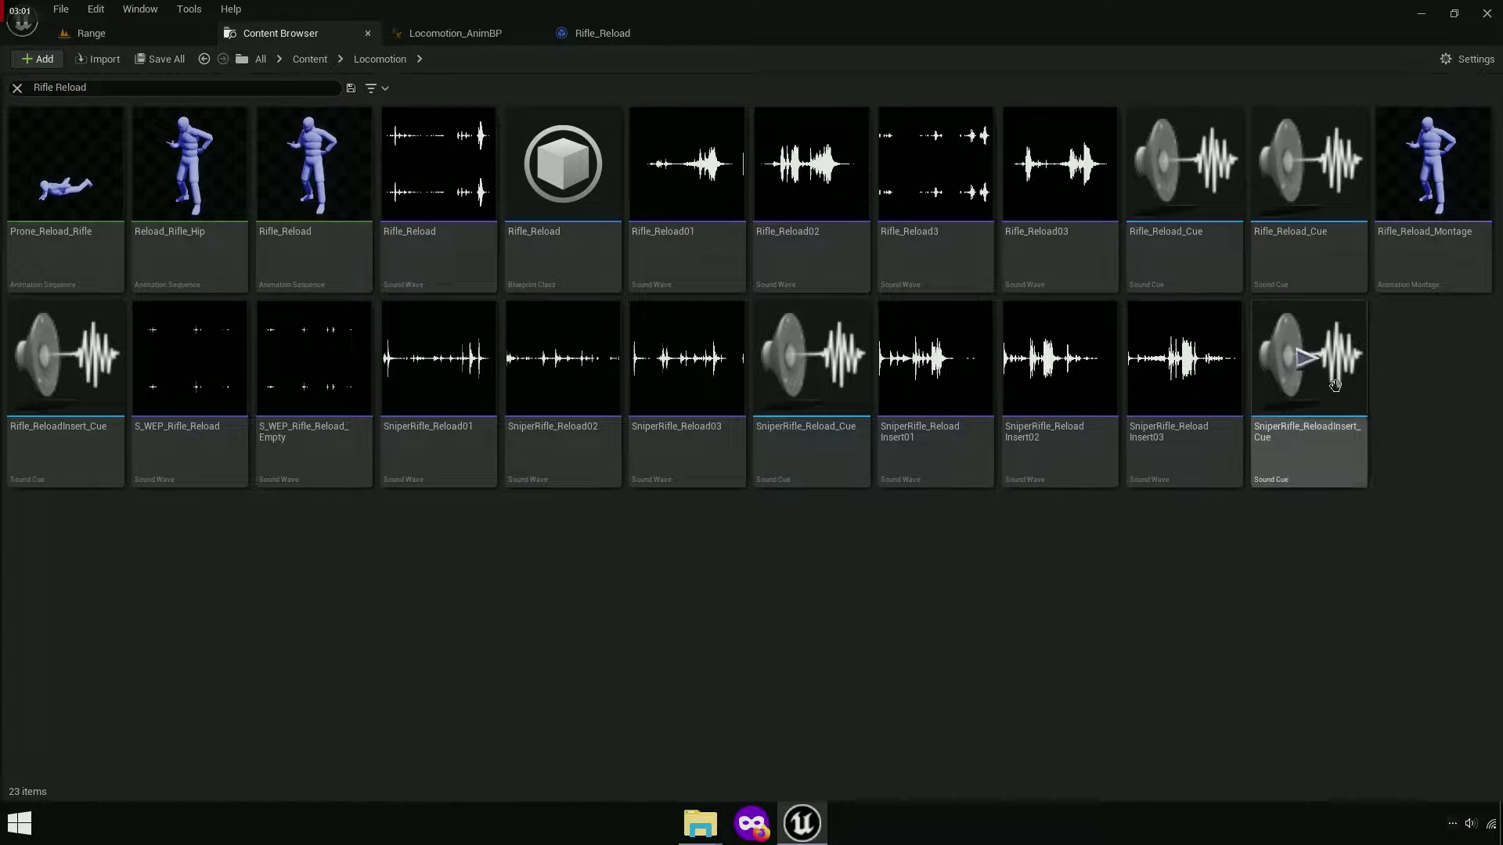
left_click(1449, 235)
double_click(1449, 235)
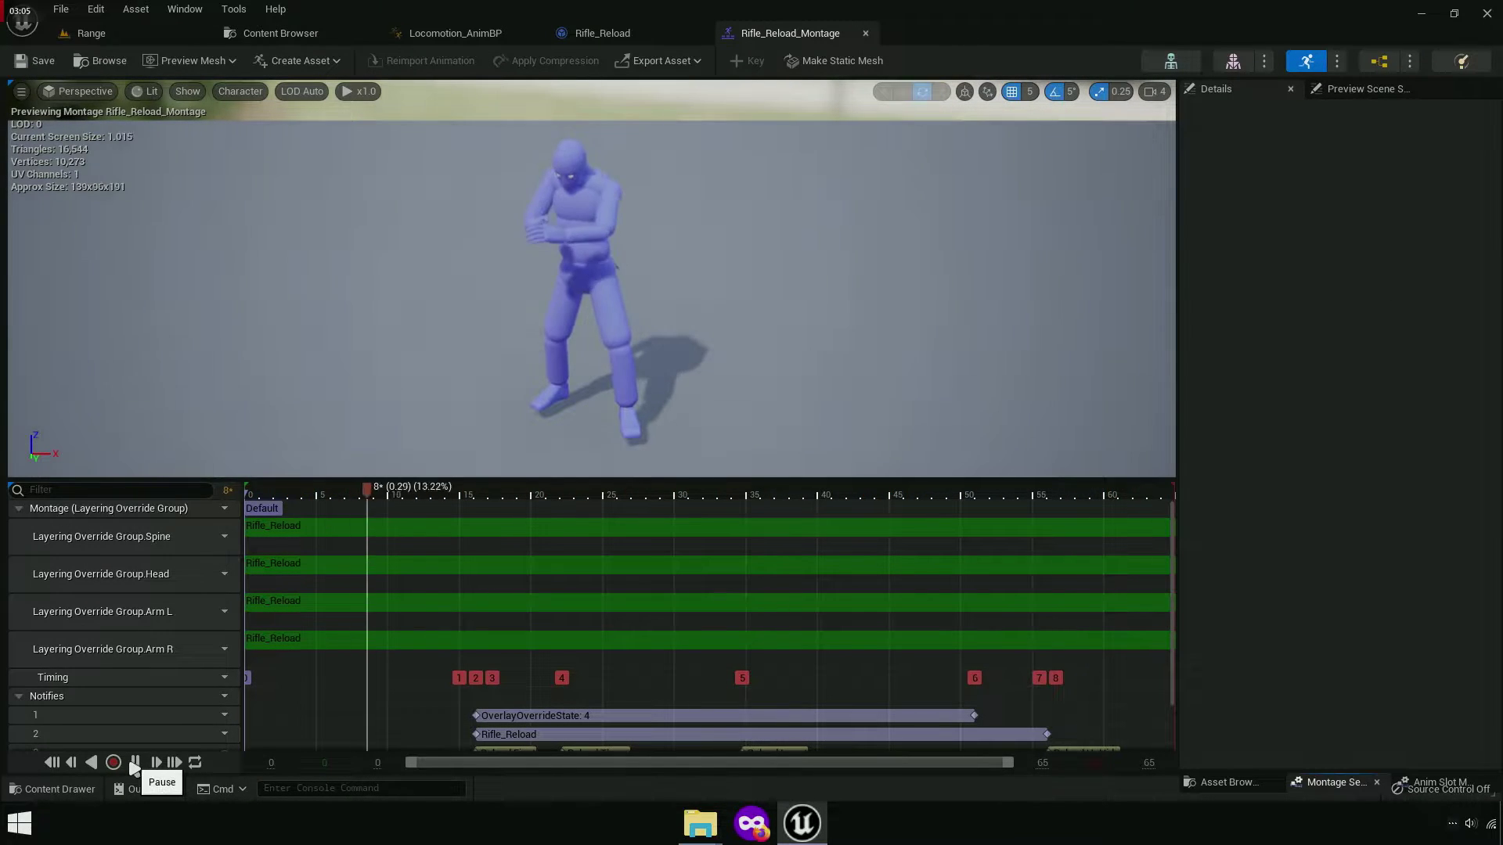
left_click(122, 763)
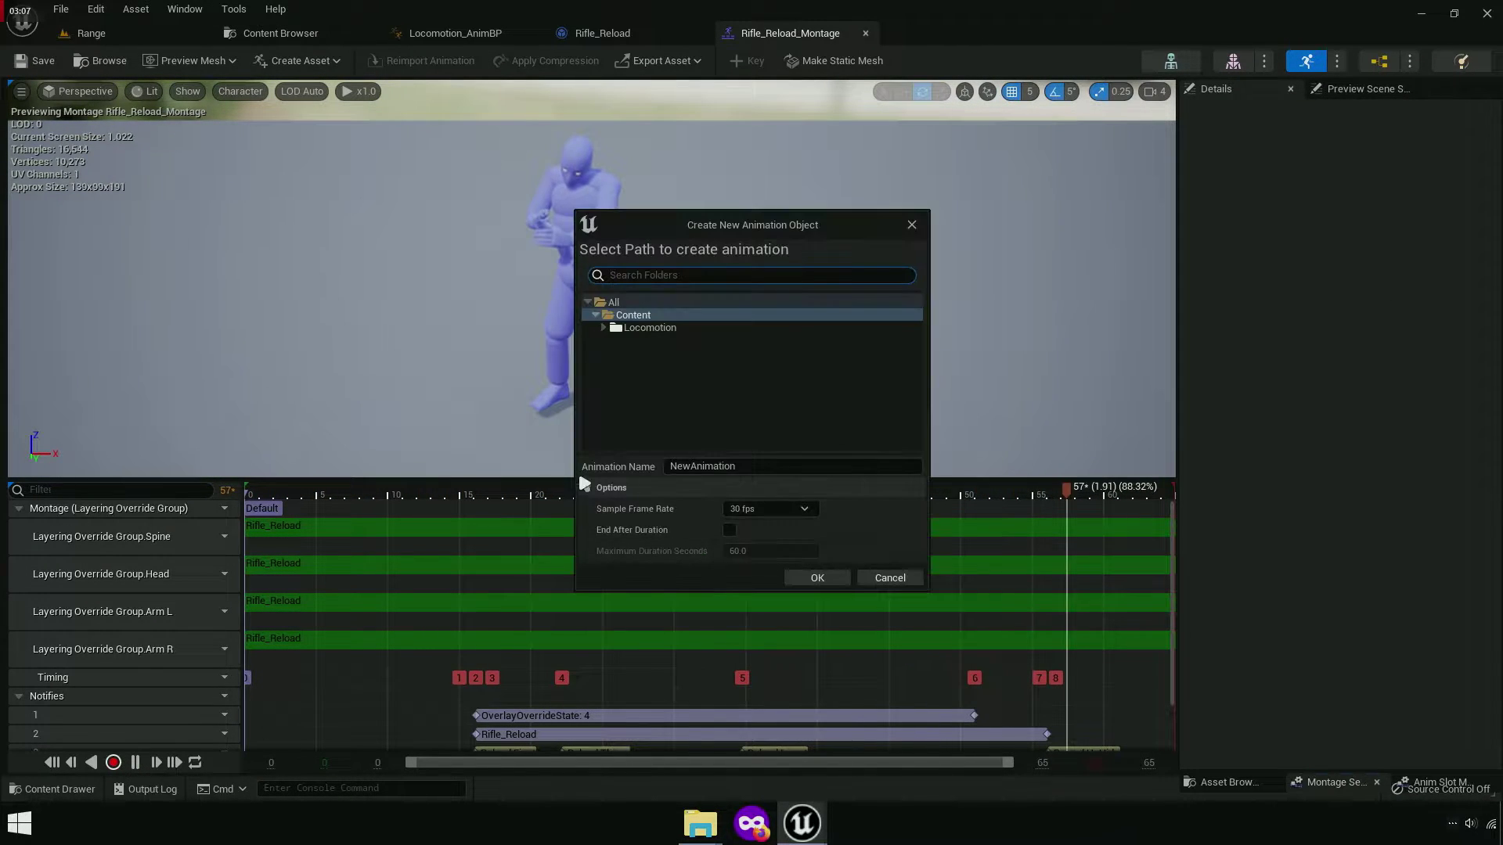
left_click(890, 577)
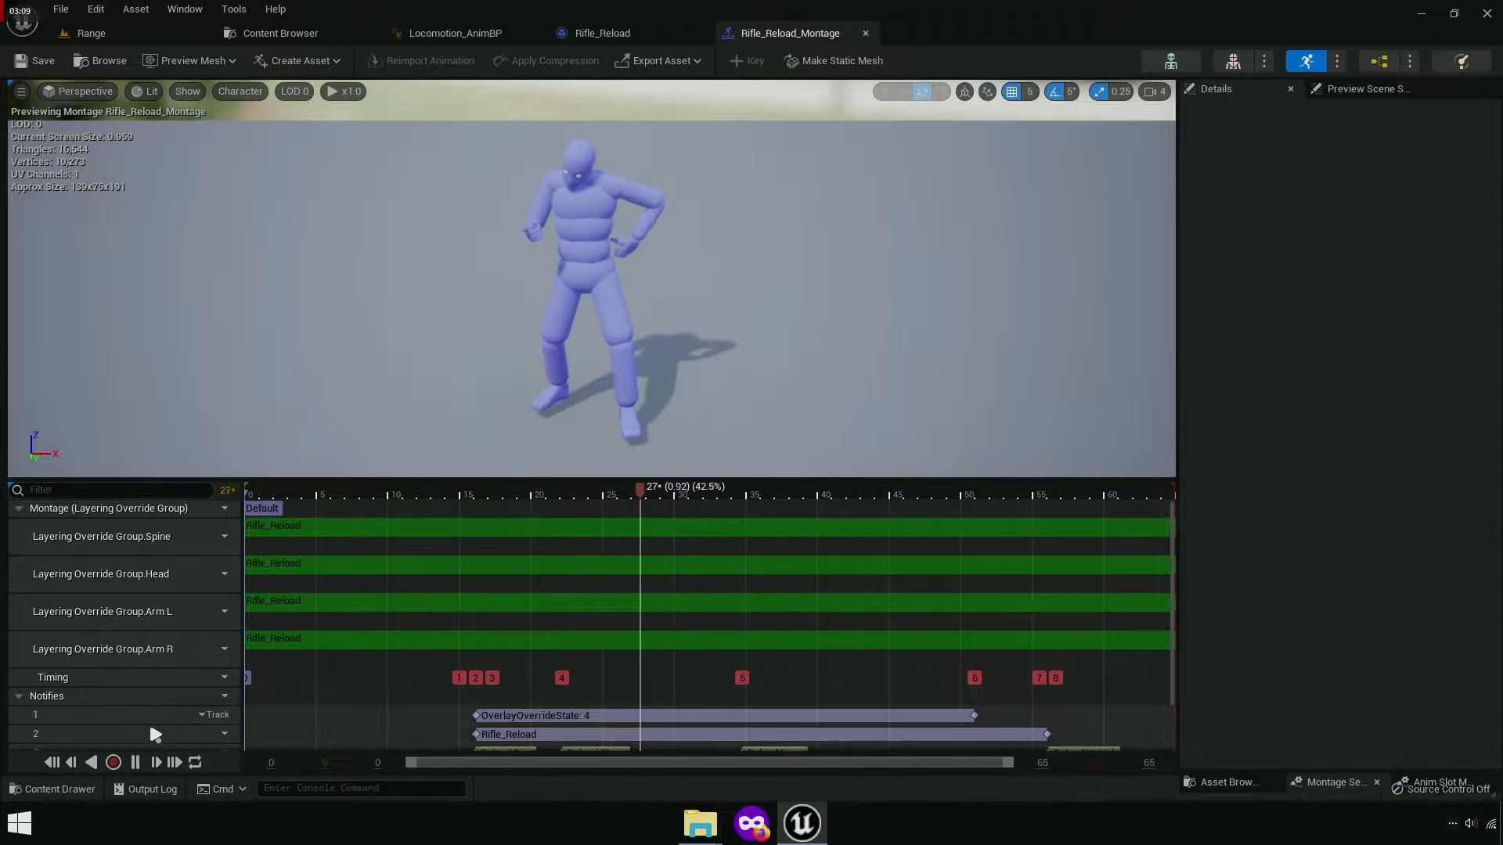
left_click_drag(422, 477, 423, 421)
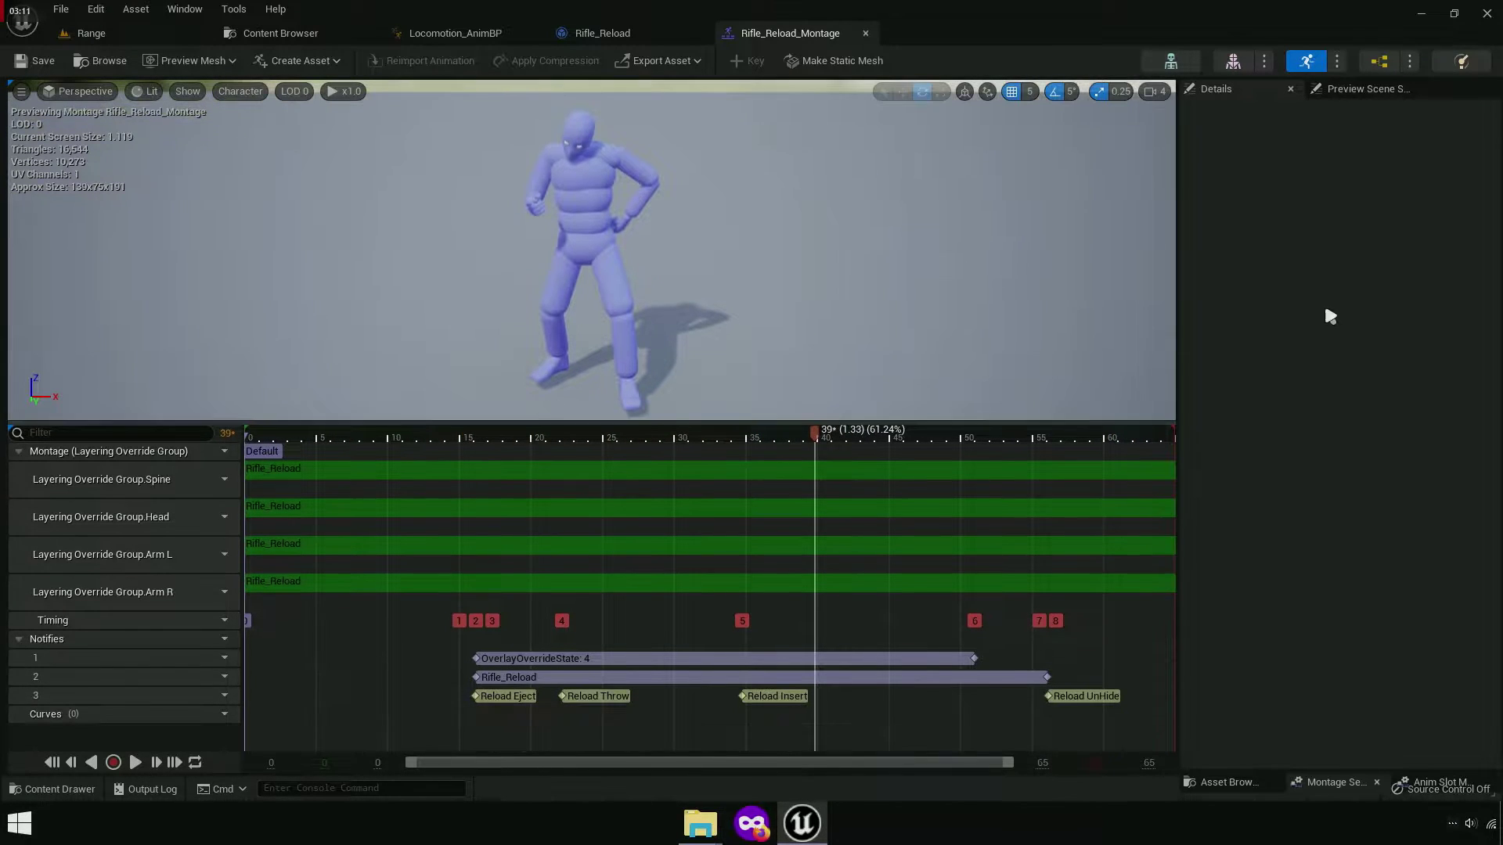
left_click_drag(1176, 225, 1213, 470)
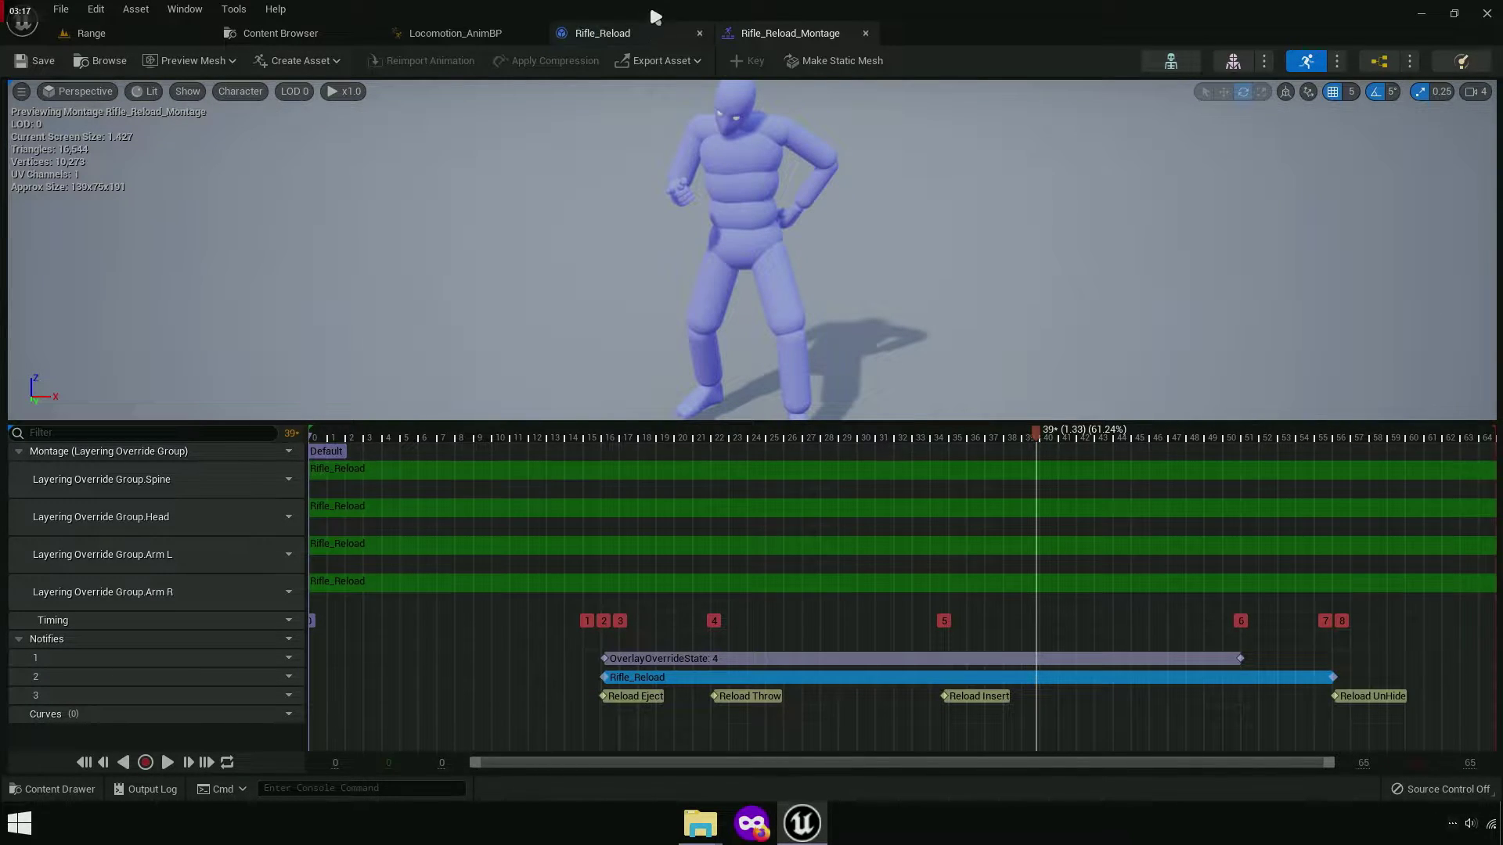
Arrange the editor tabs and scrub Rifle_Reload_Montage back to frame 23.
left_click_drag(620, 40, 763, 45)
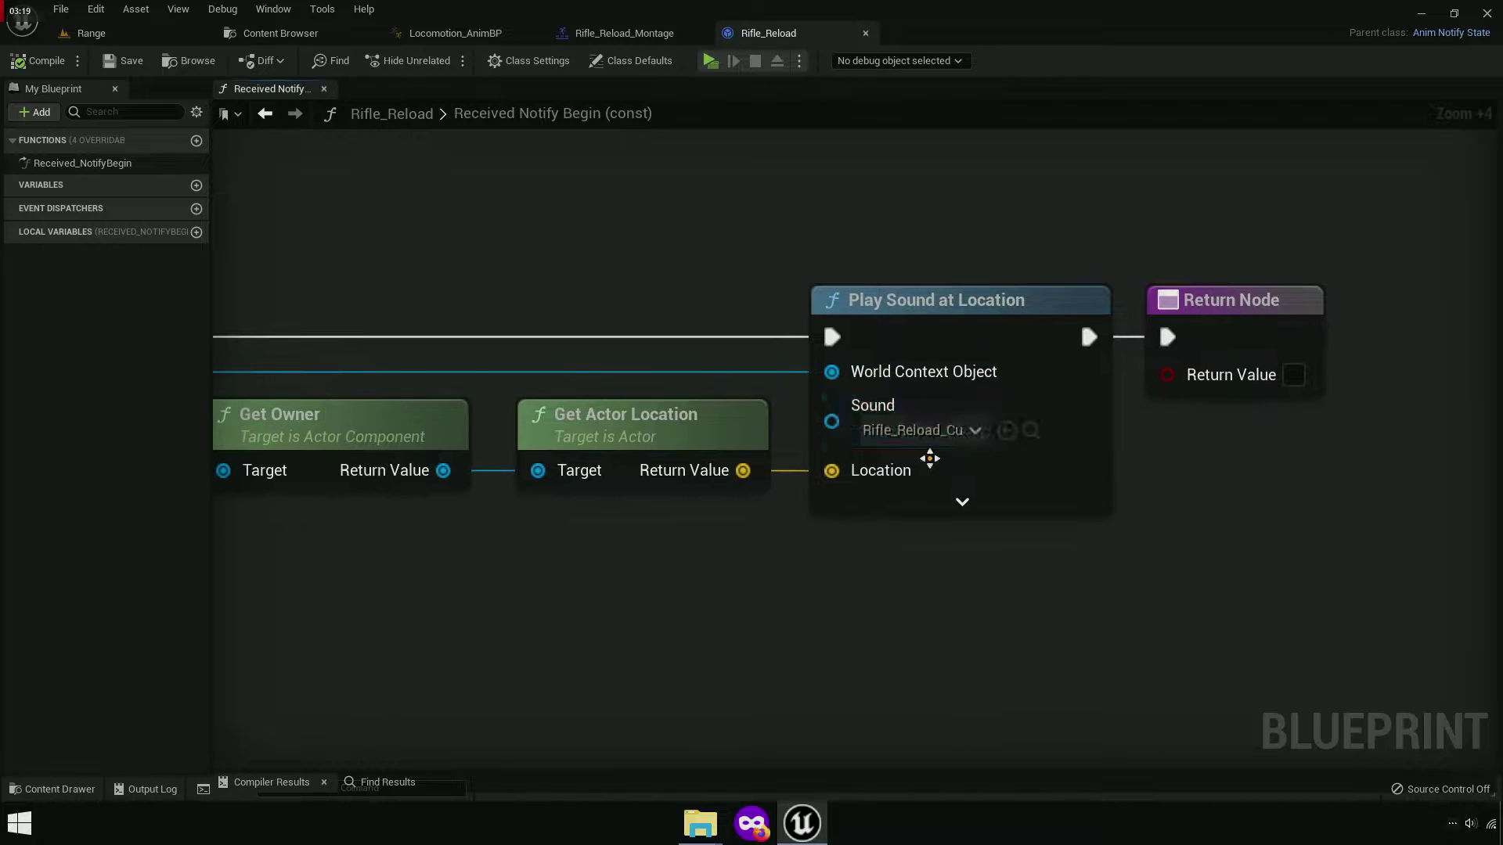
scroll(727, 493, "down", 4)
right_click_drag(924, 579, 697, 583)
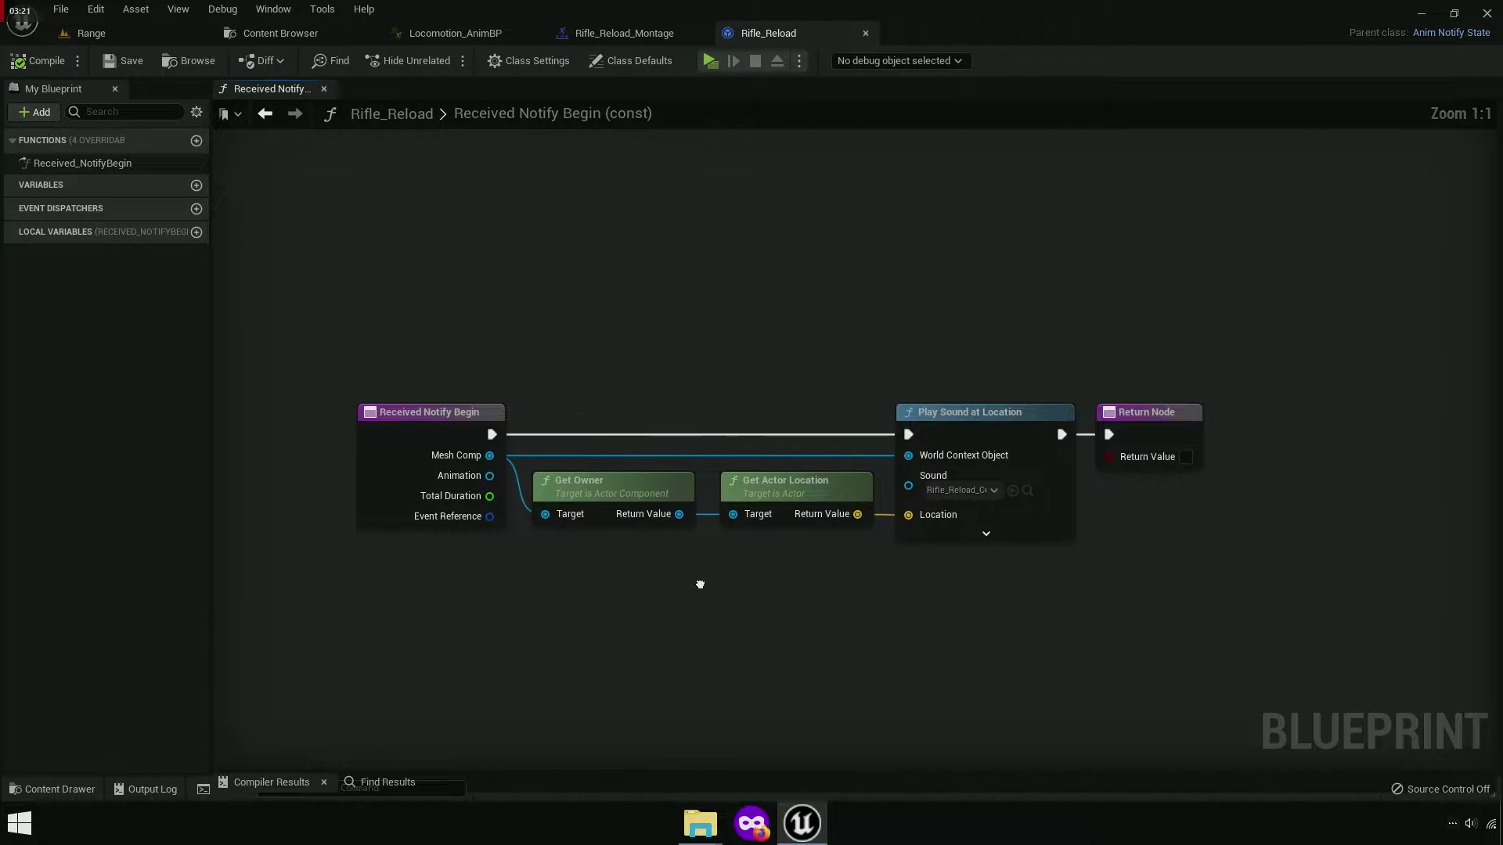
left_click(647, 37)
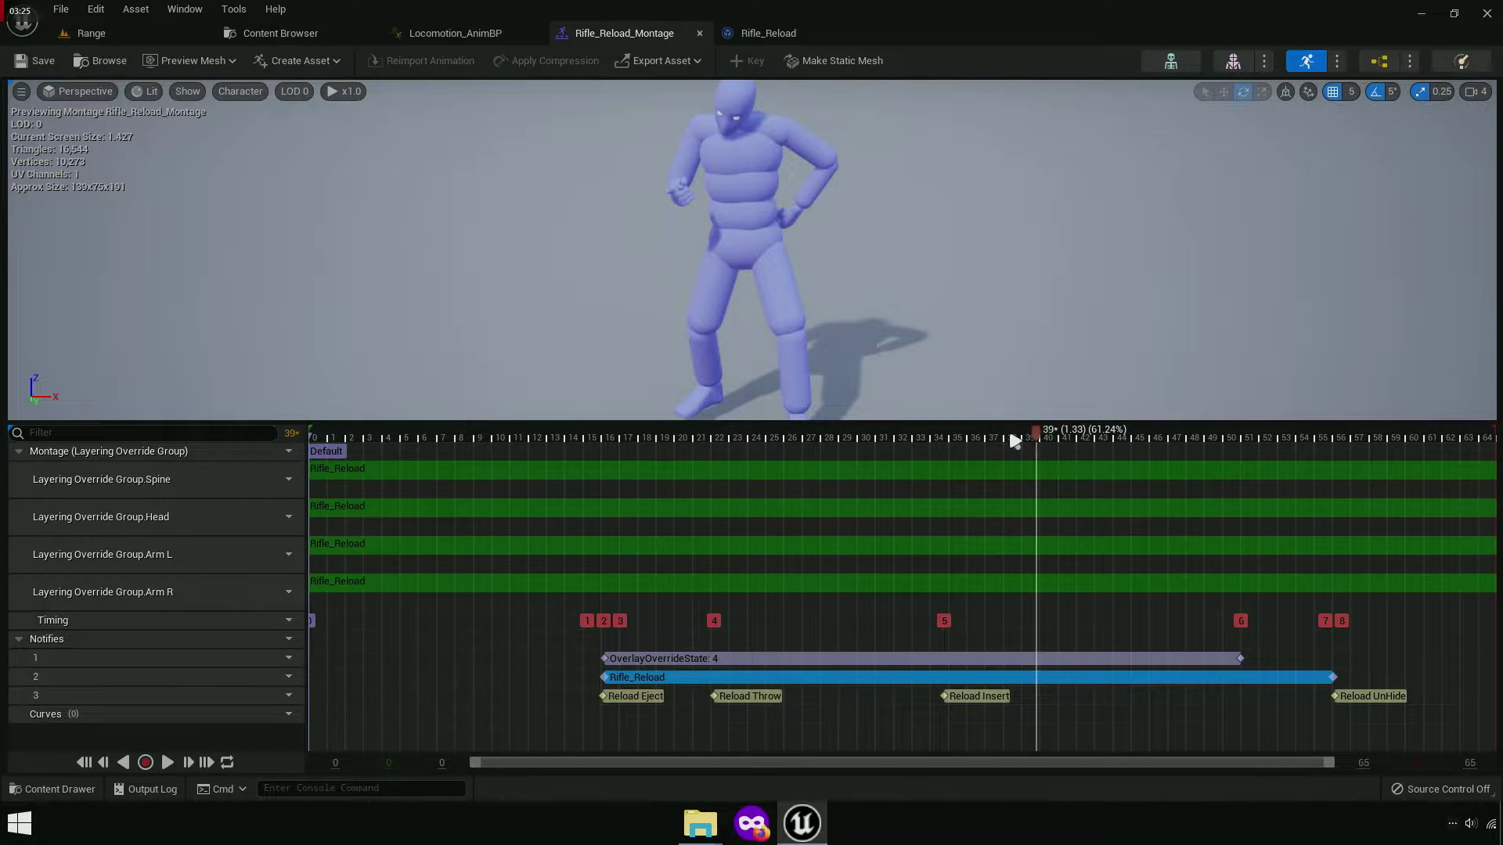
left_click_drag(1010, 436, 745, 436)
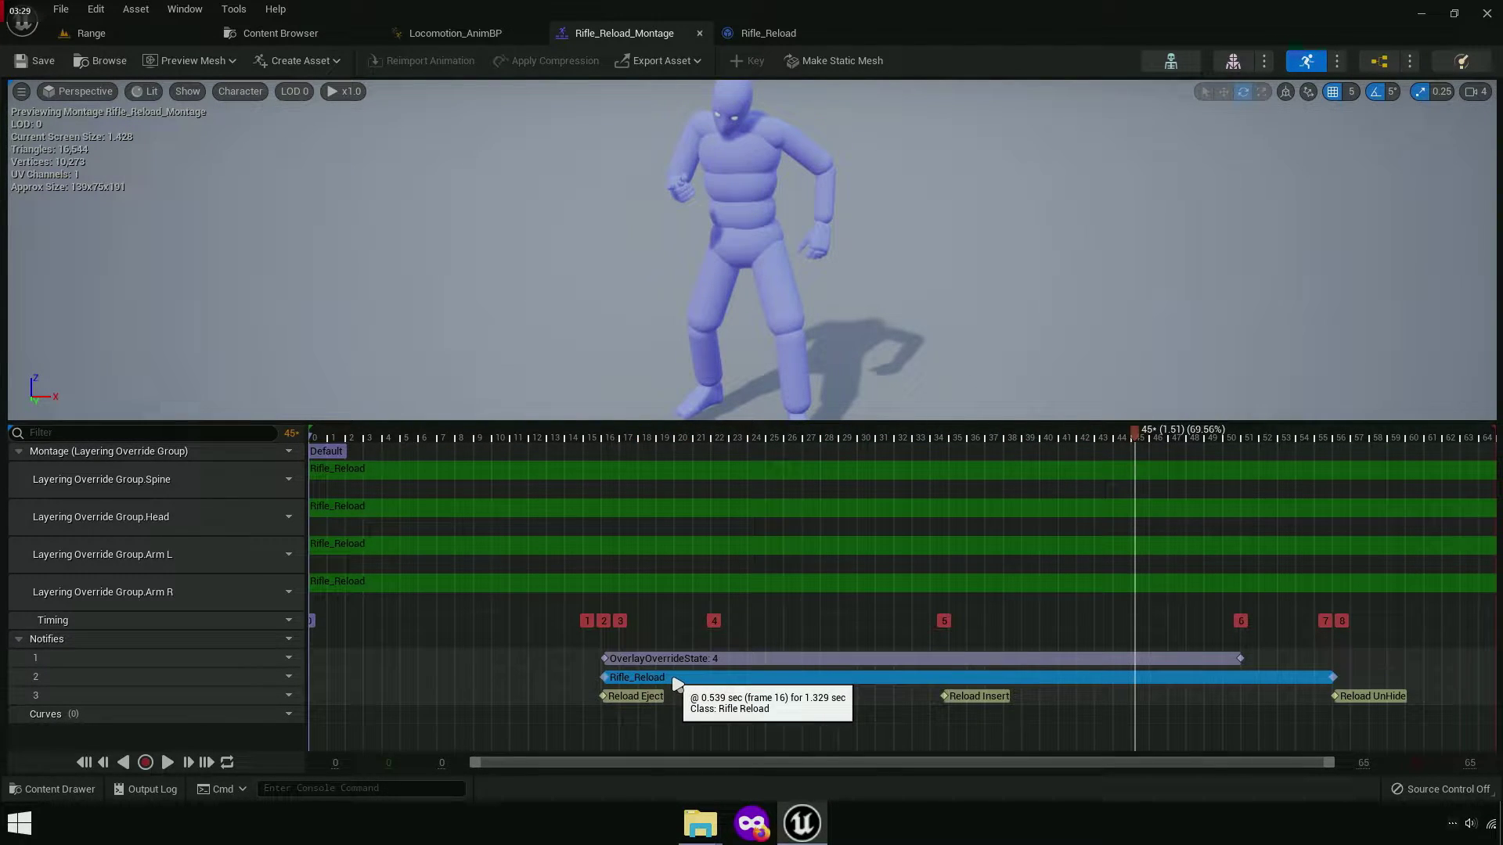
Break the link from Received Notify Begin to Play Sound at Location in Rifle_Reload.
left_click(769, 36)
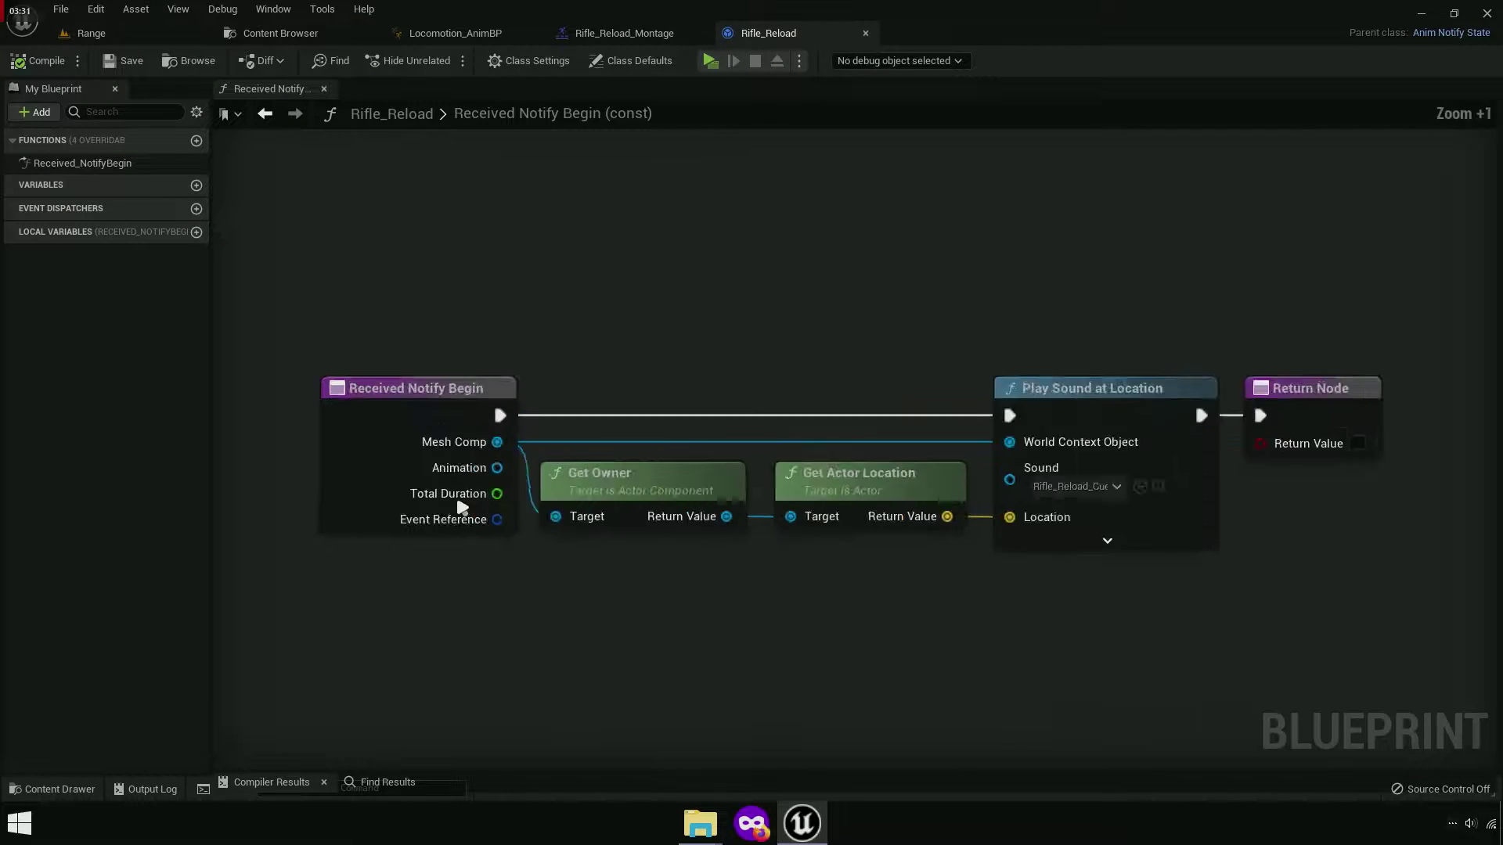
scroll(484, 499, "up", 5)
right_click(507, 382)
mouse_move(559, 440)
left_click(728, 442)
scroll(754, 523, "down", 4)
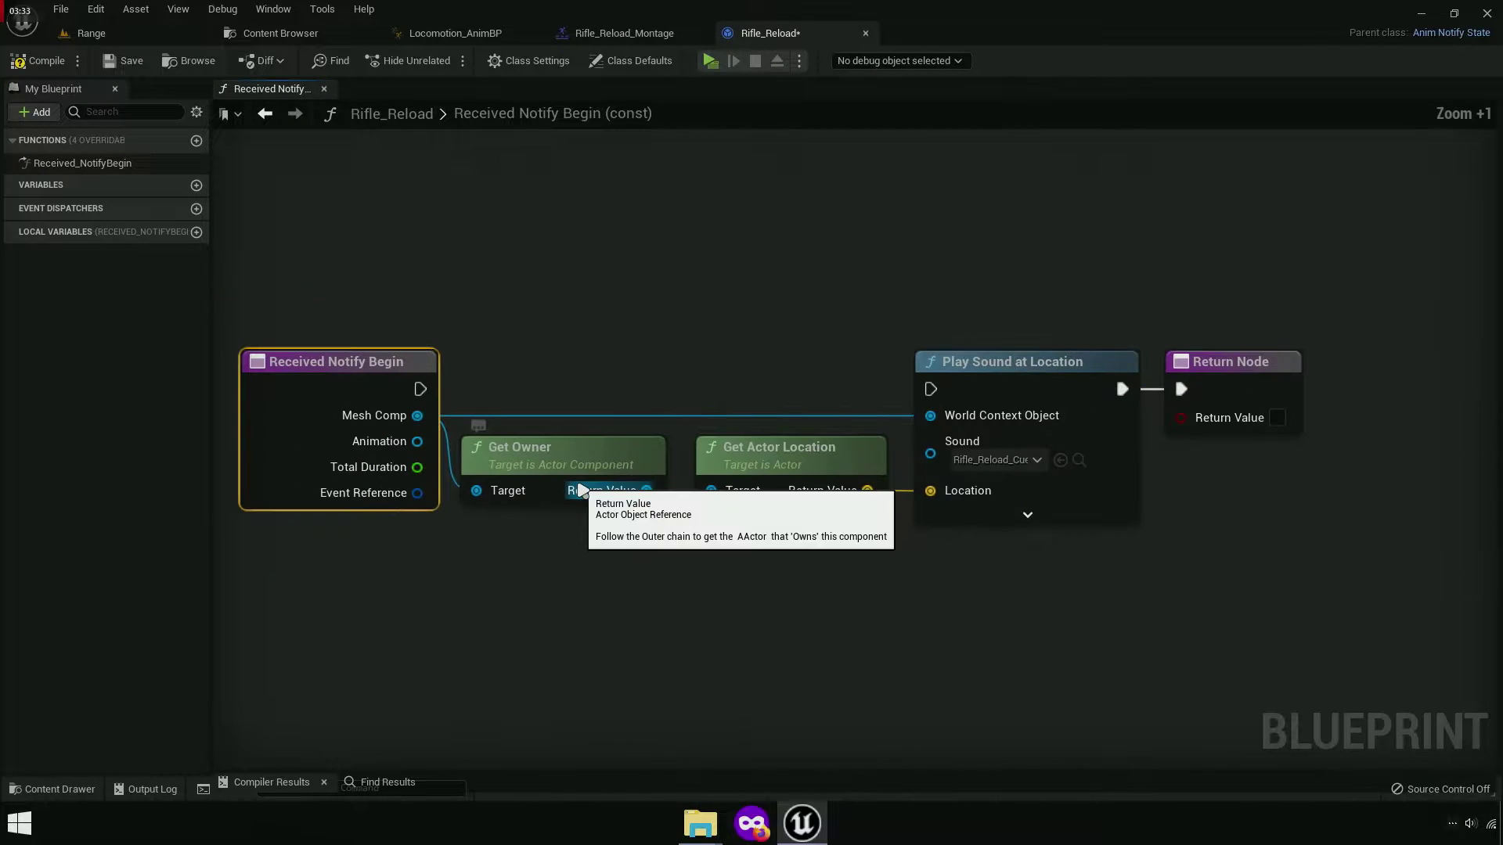
Wrap all Rifle_Reload nodes in a comment titled 'Disabled' and compile the notify.
left_click_drag(379, 256, 1341, 618)
key("c")
type("Disab")
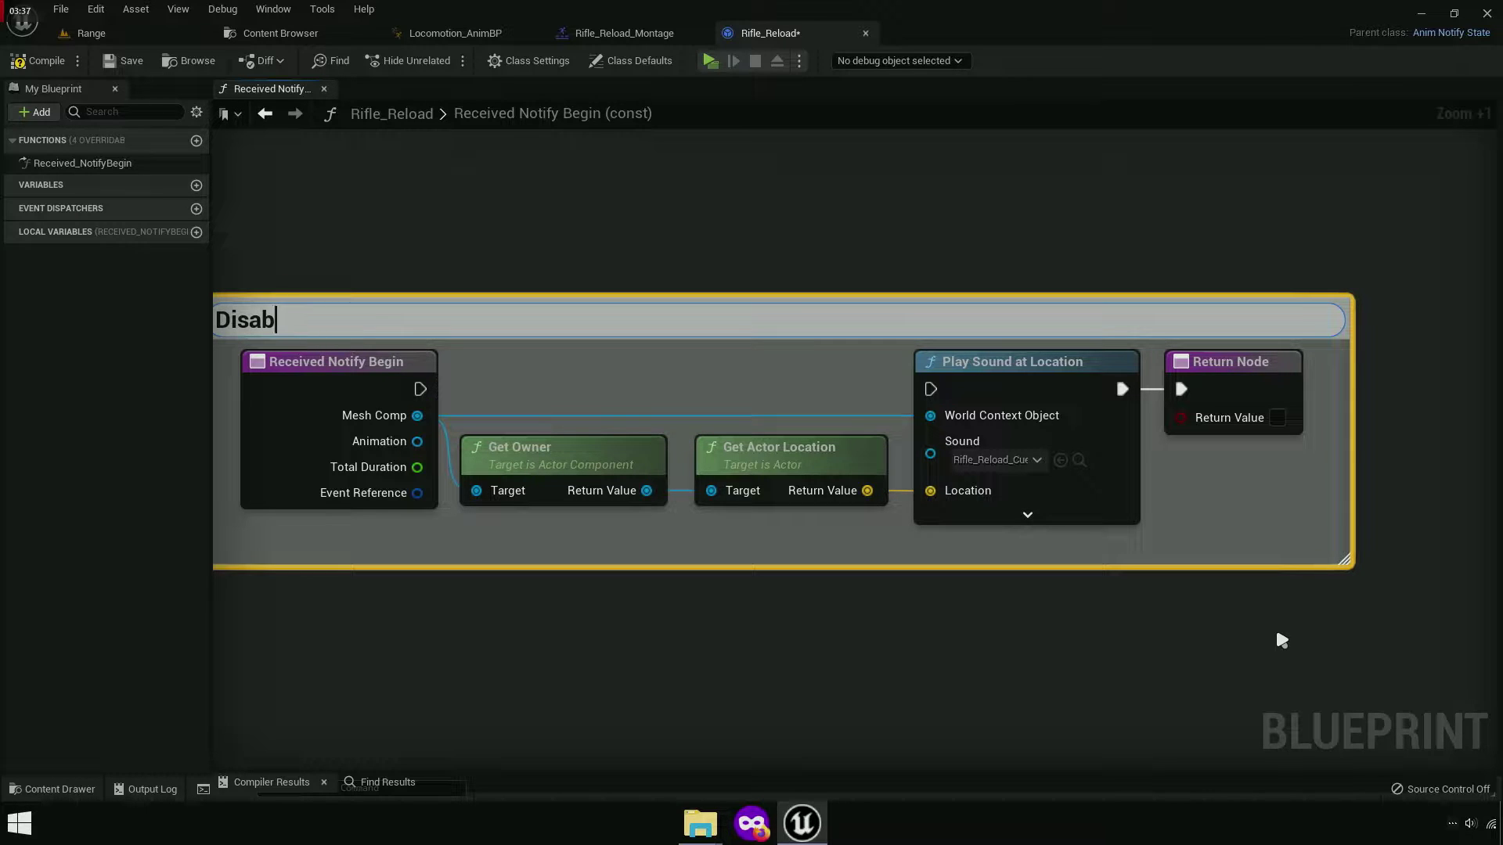
type("led")
key("Return")
right_click_drag(1282, 639, 1332, 601)
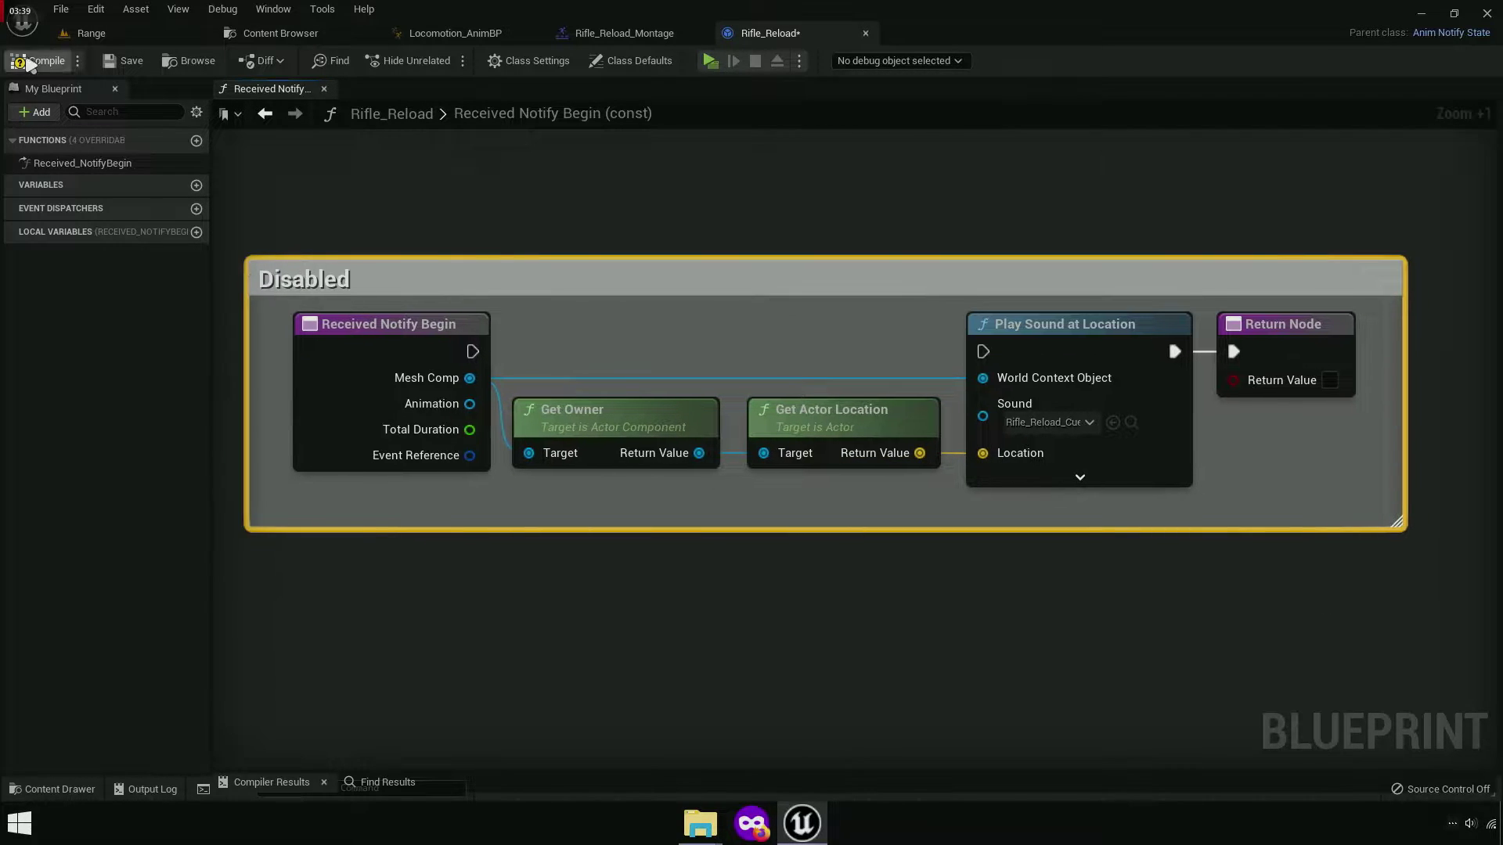
left_click(28, 61)
Scrub the montage to frame 30, check Reload Hide and Reload Eject in Locomotion_AnimBP, then return.
left_click(686, 30)
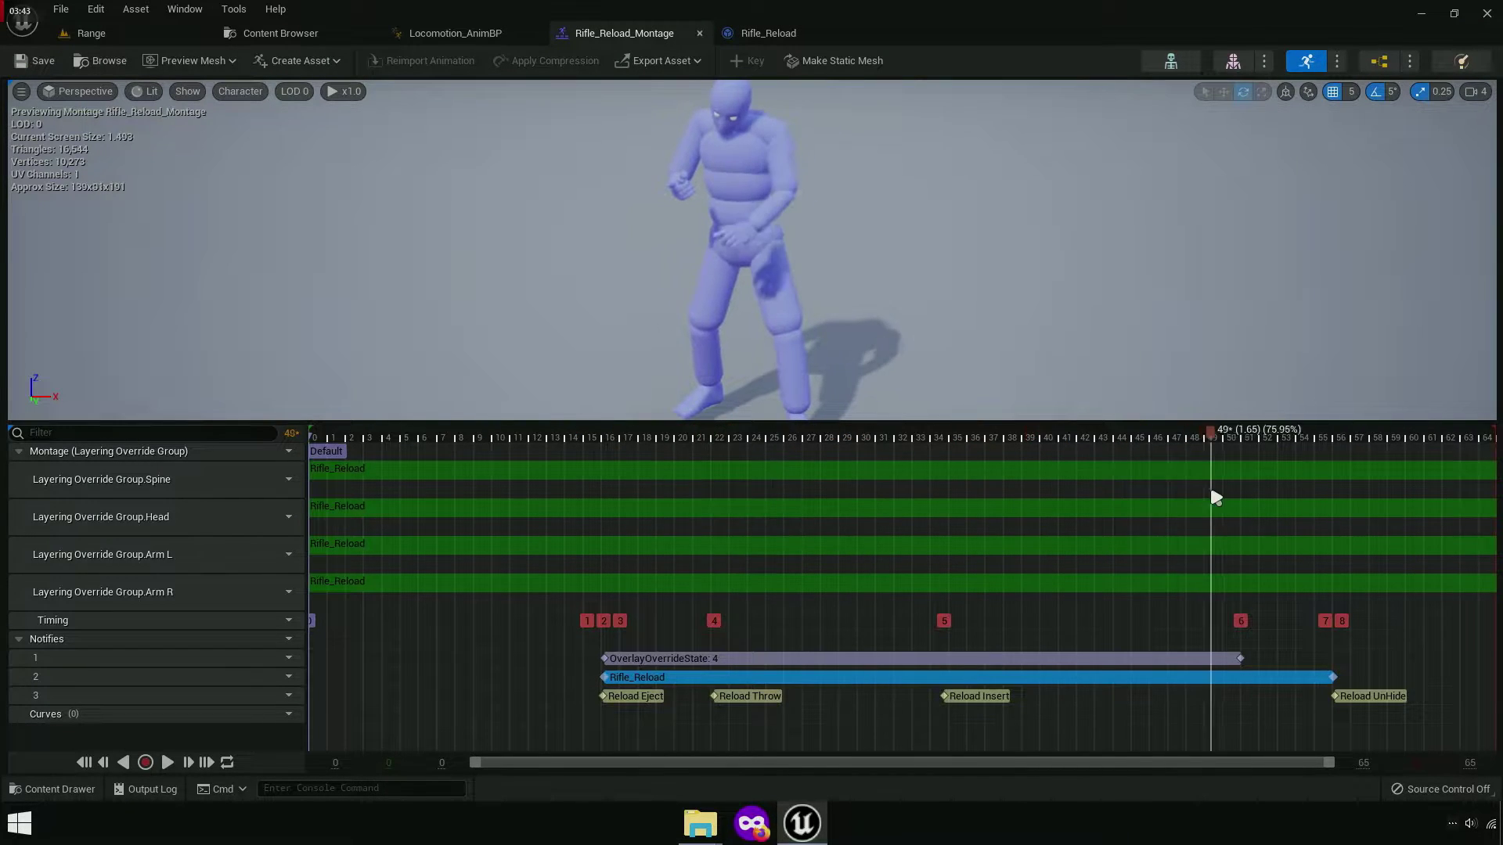
left_click_drag(1142, 437, 858, 493)
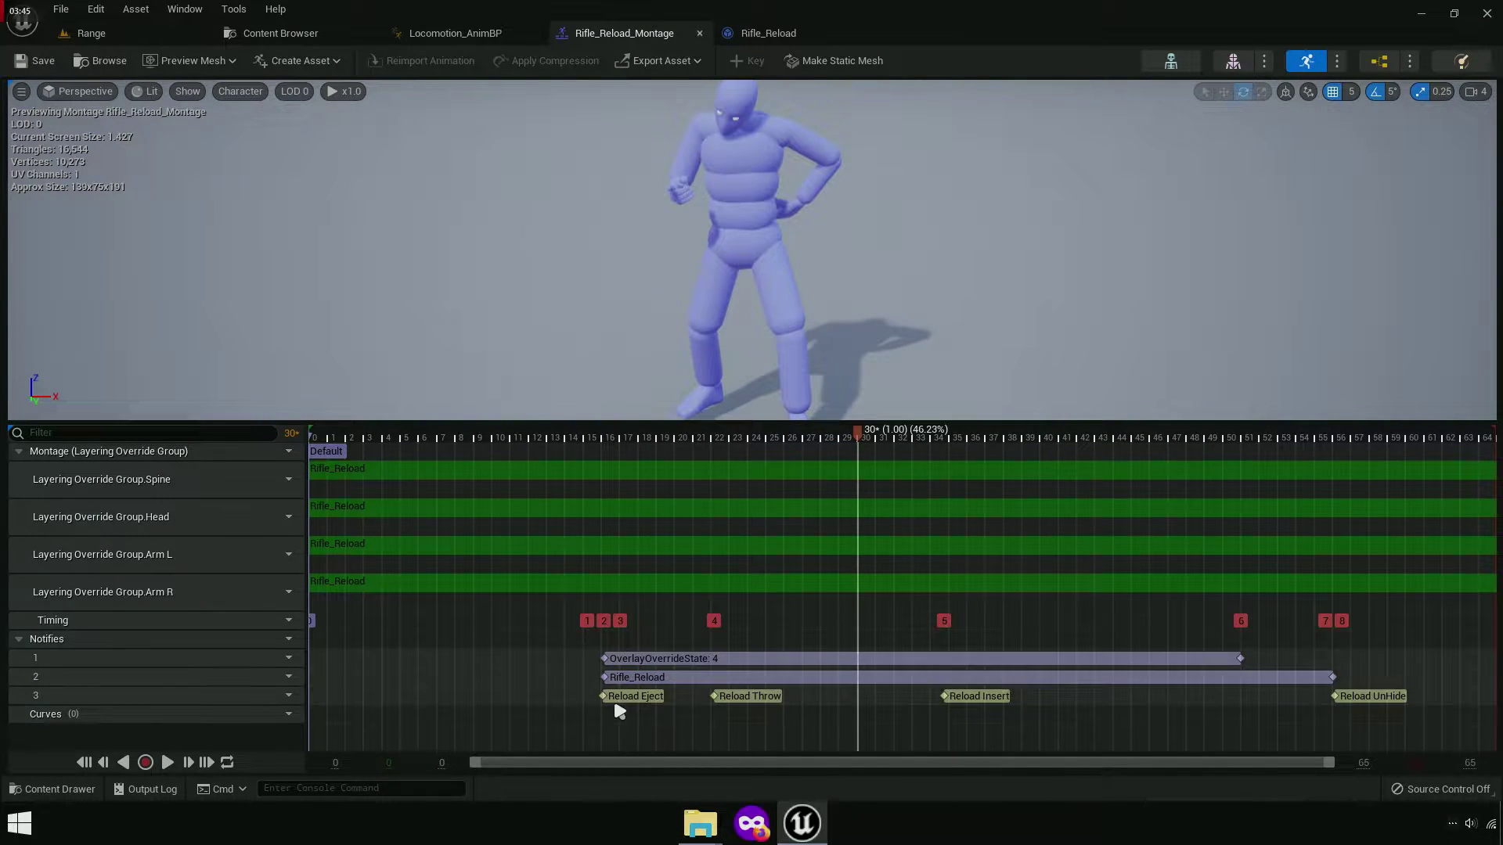
left_click(455, 36)
scroll(427, 395, "up", 5)
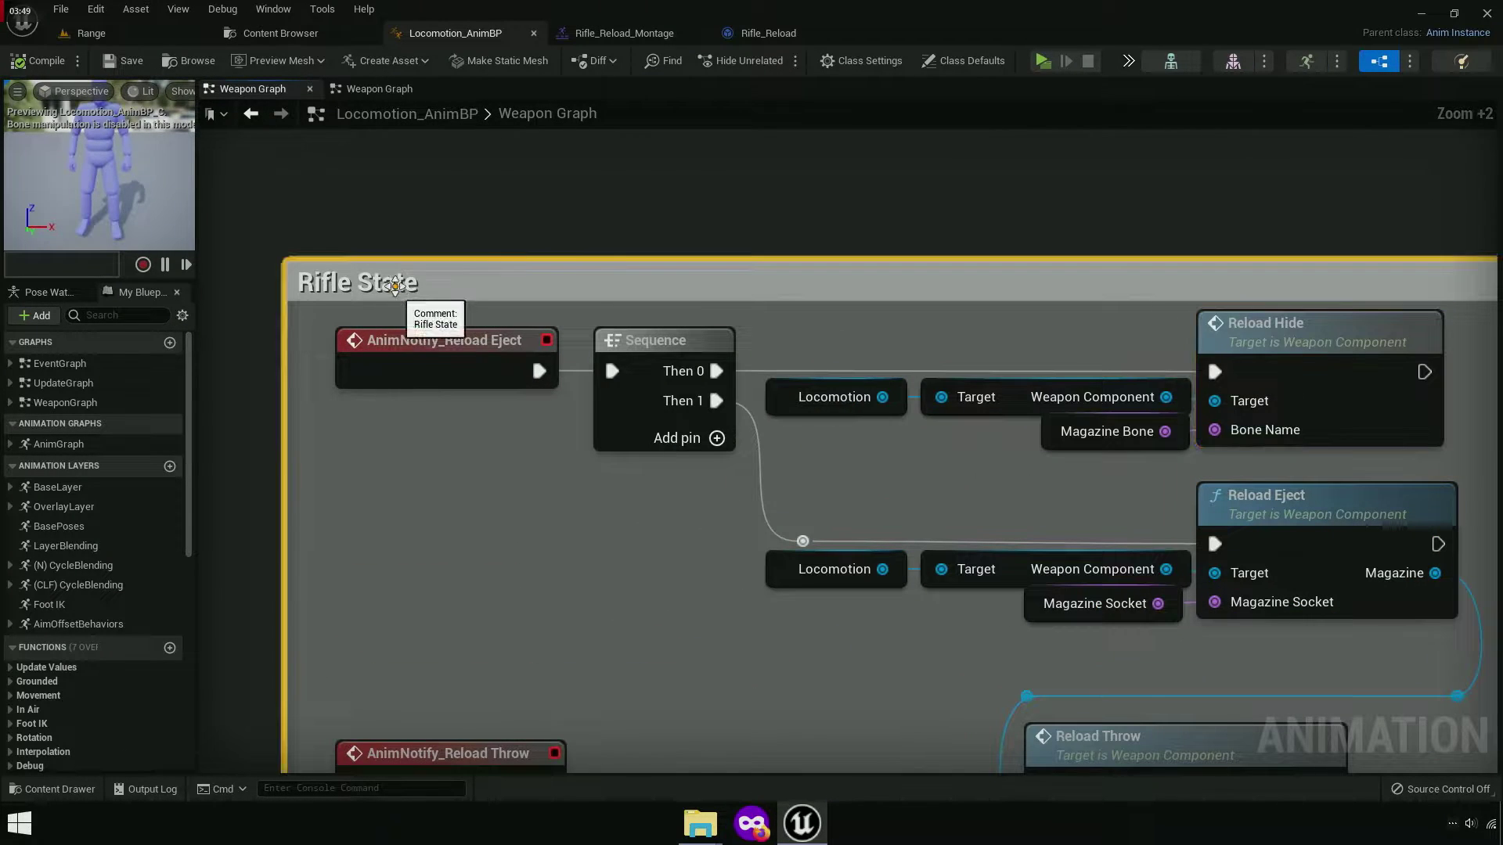
scroll(494, 548, "up", 4)
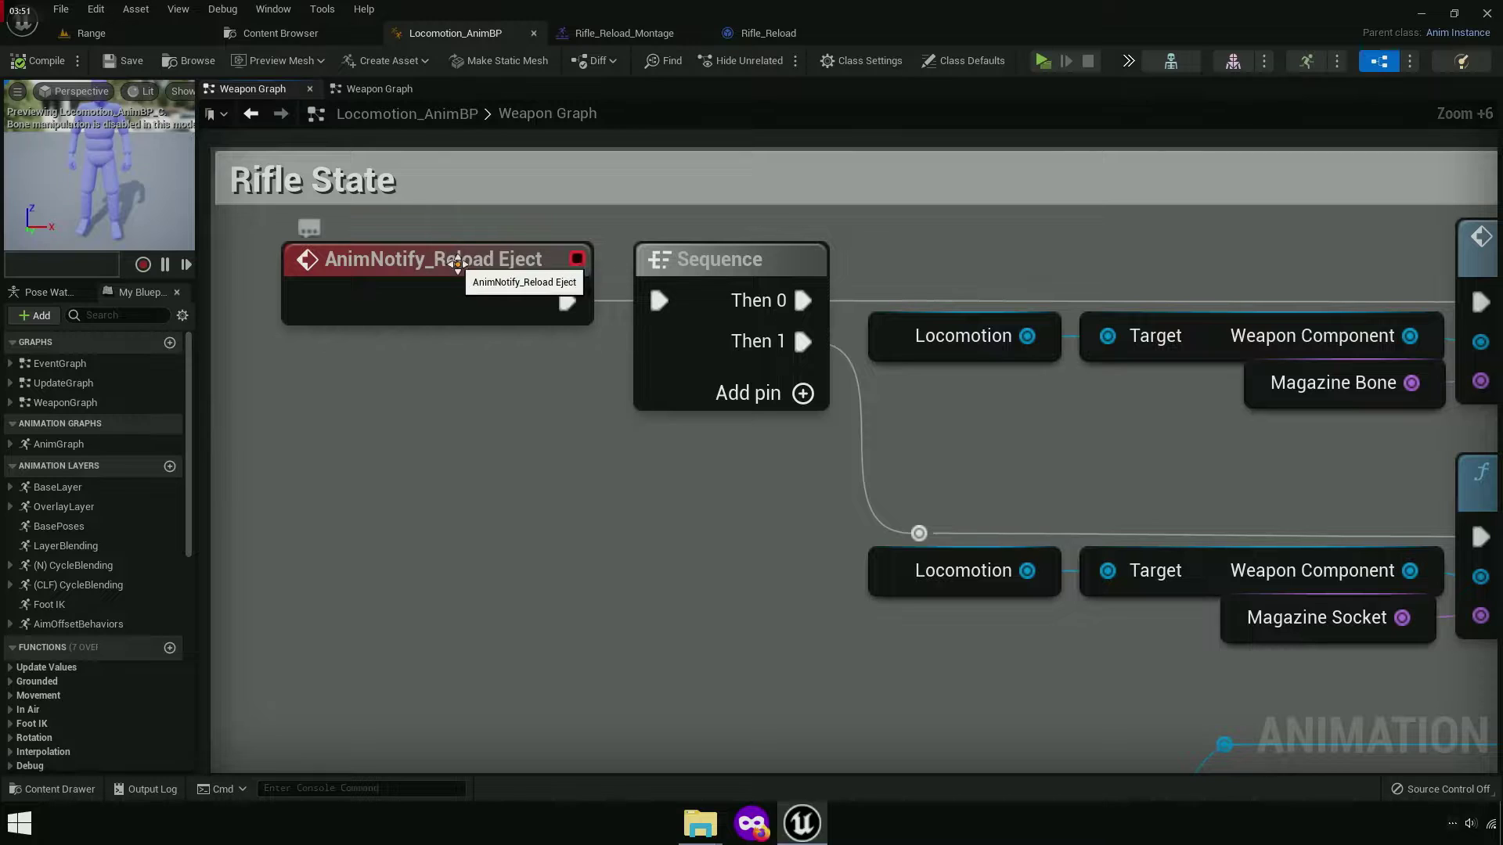
right_click_drag(1237, 513, 406, 552)
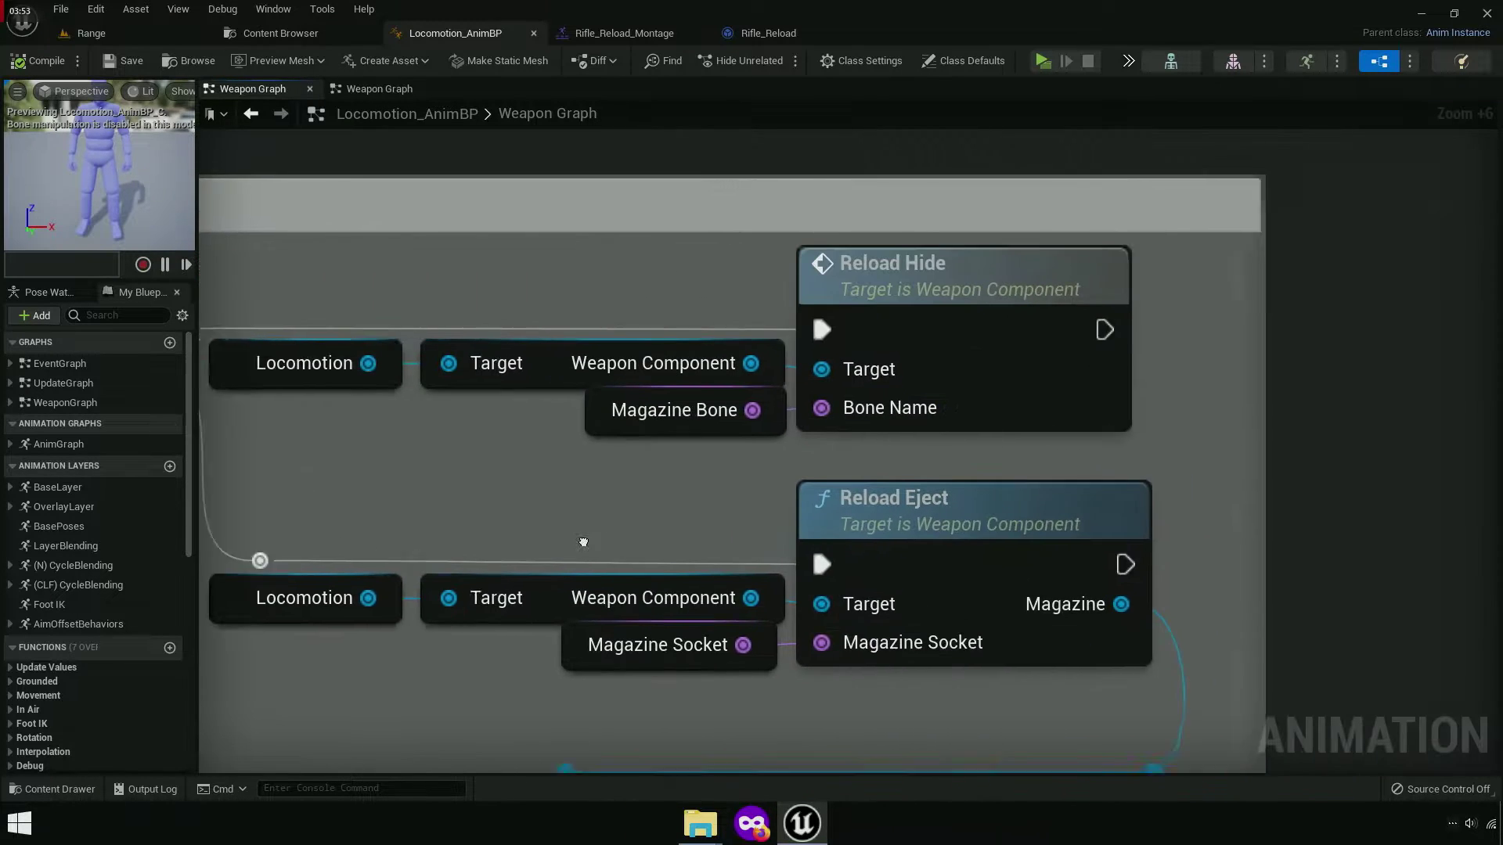
left_click(634, 39)
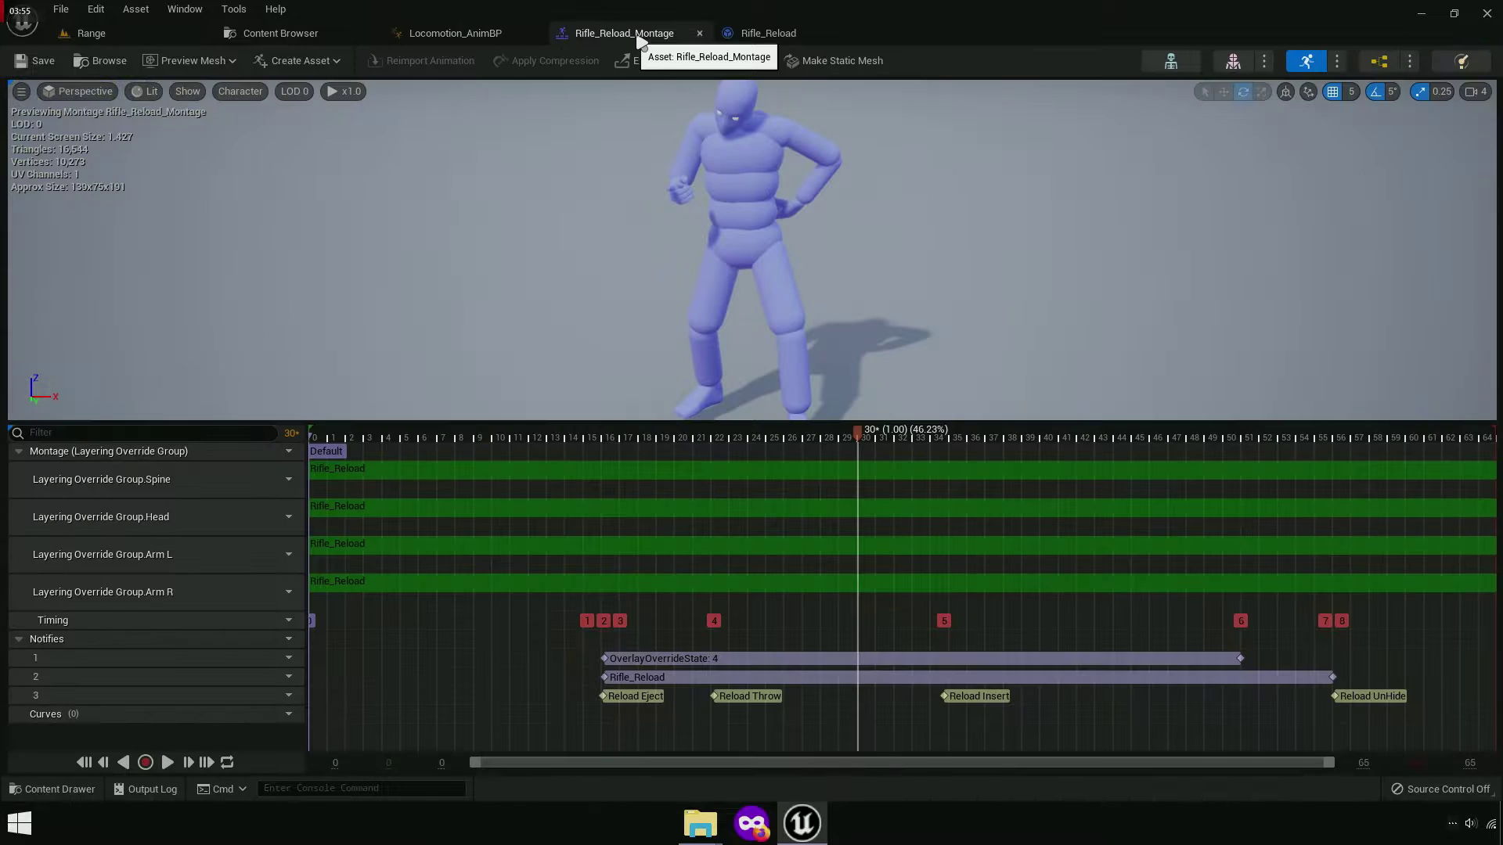
Copy Get Actor Location and Play Sound at Location from Rifle_Reload into the Weapon Graph.
left_click(583, 33)
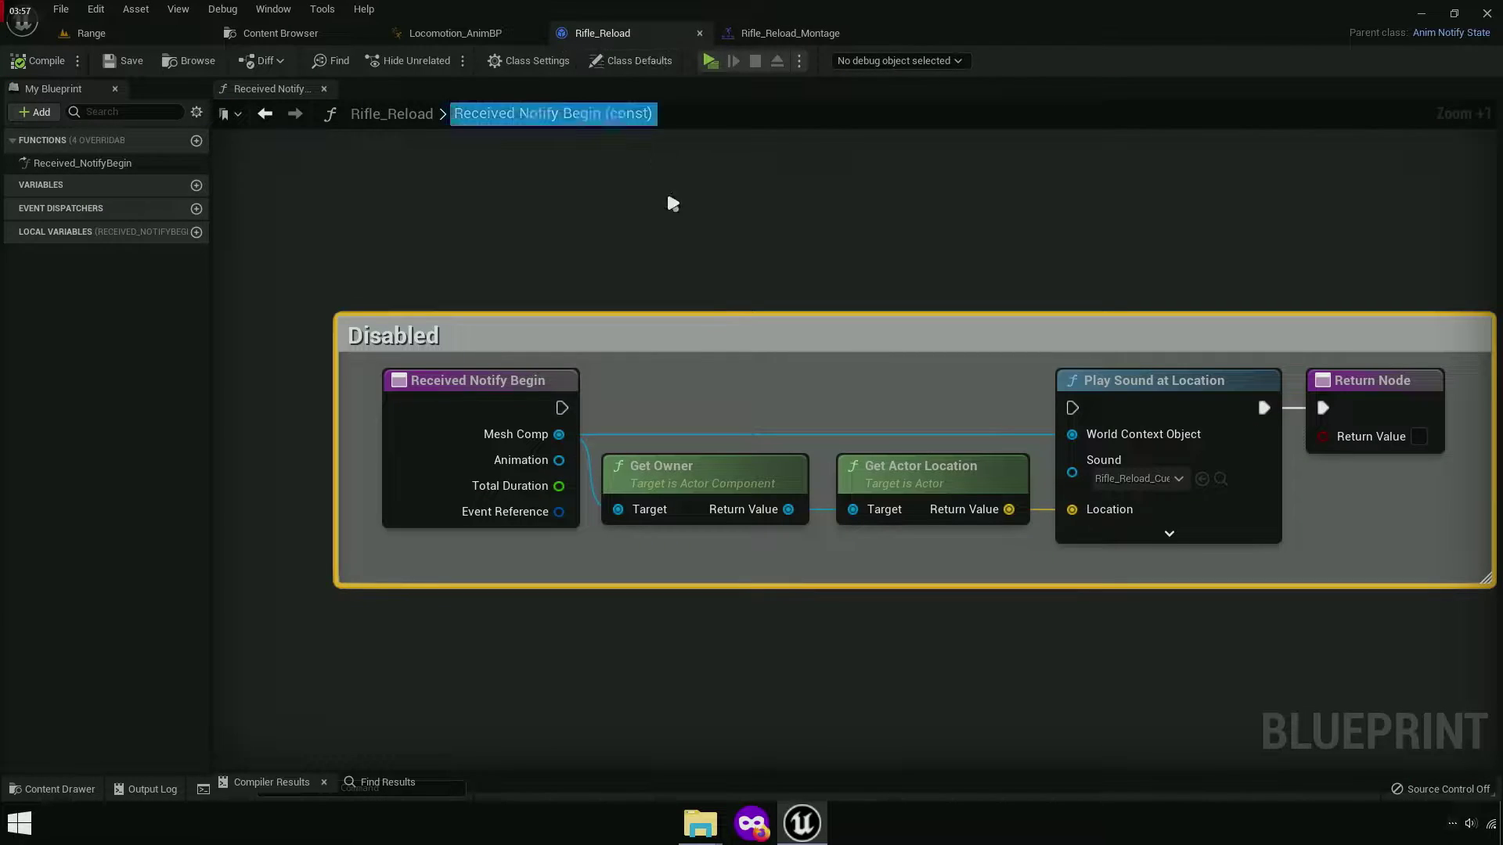
left_click_drag(826, 335, 1016, 426)
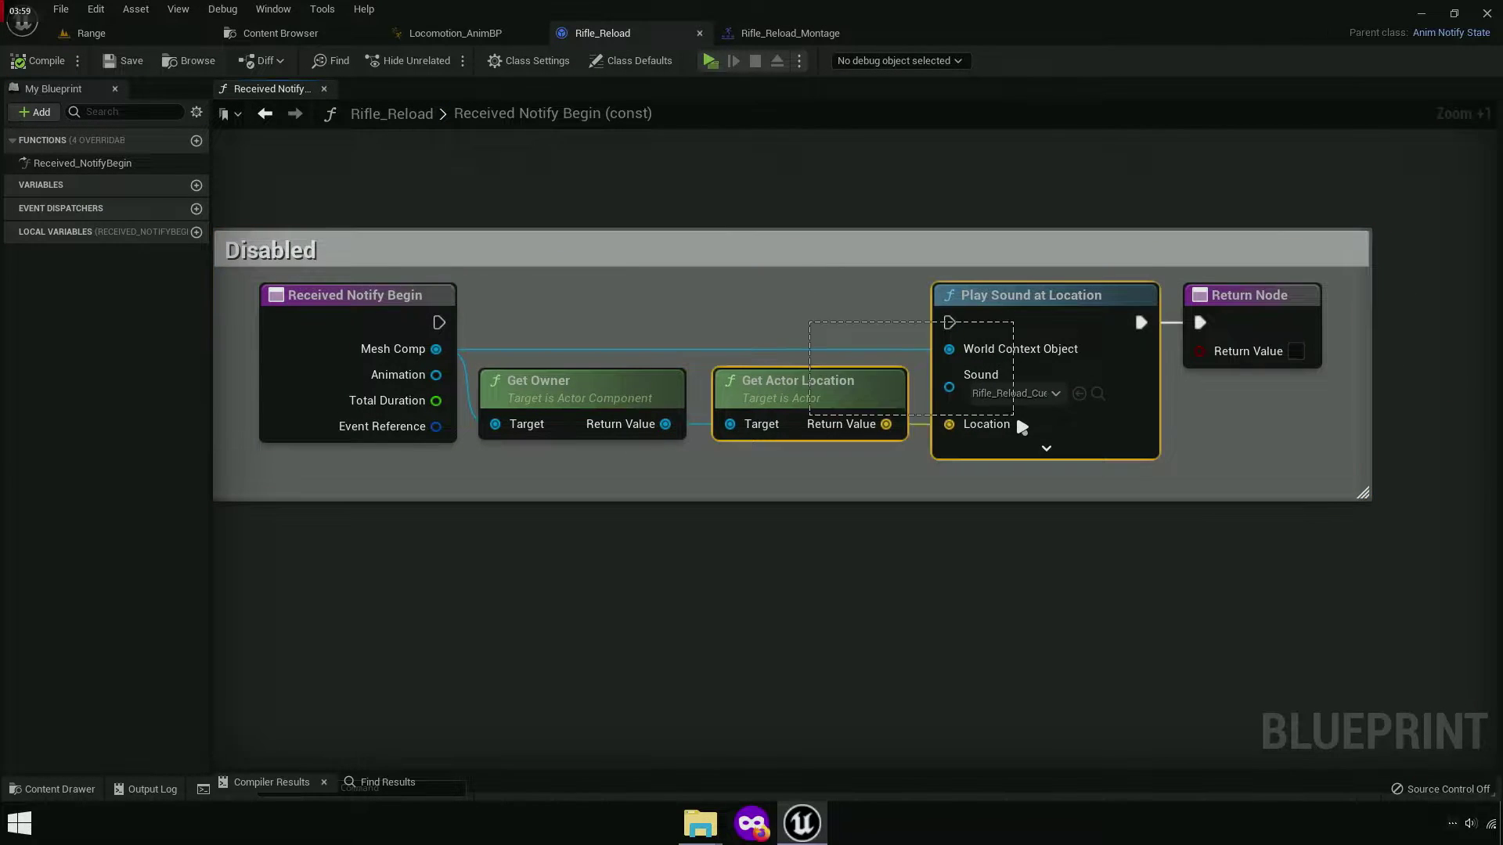
right_click(1054, 333)
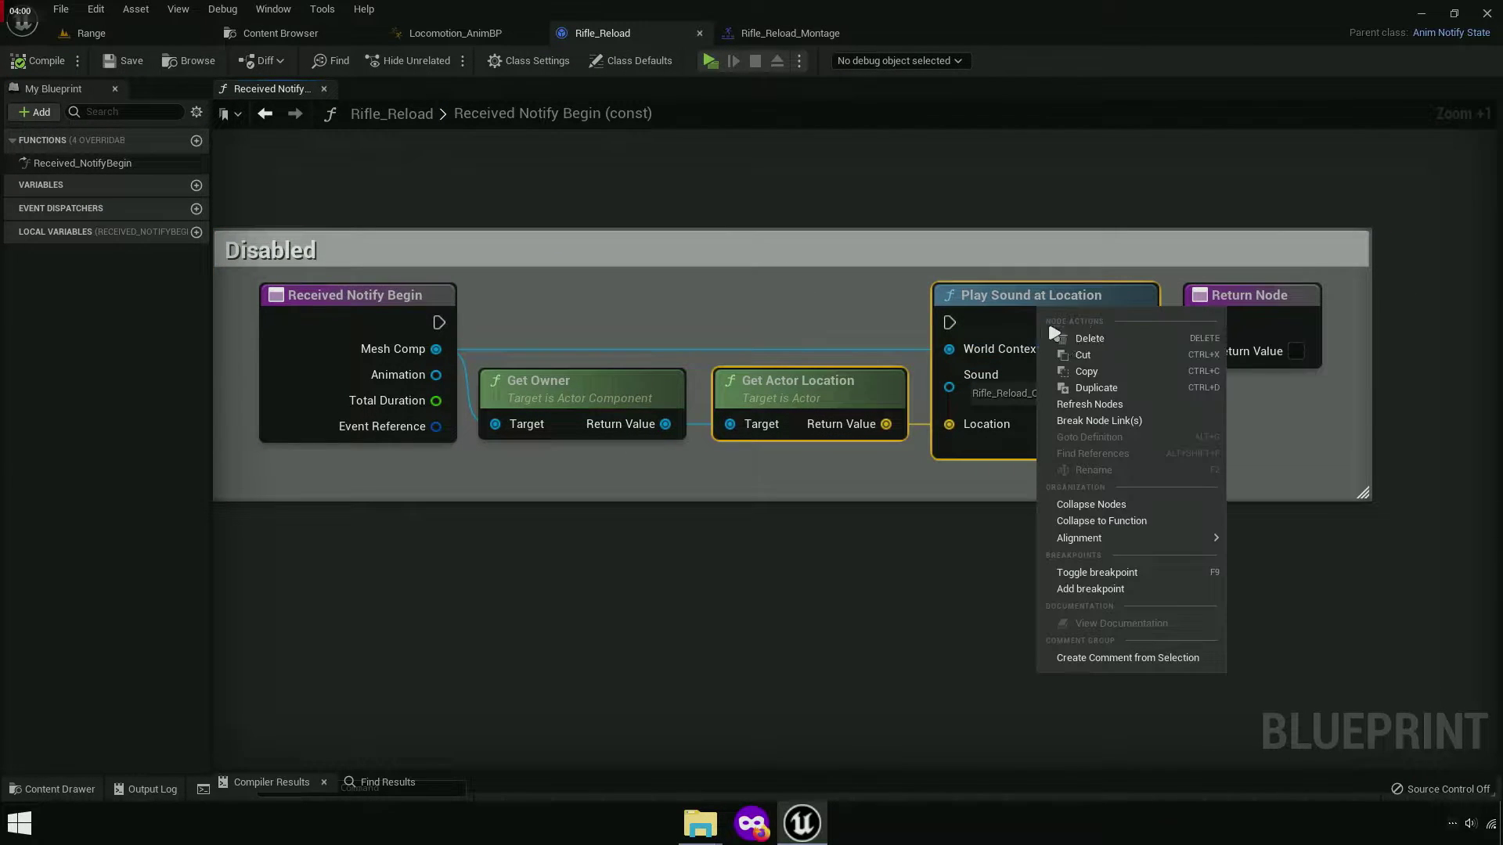
left_click(1111, 370)
left_click(454, 32)
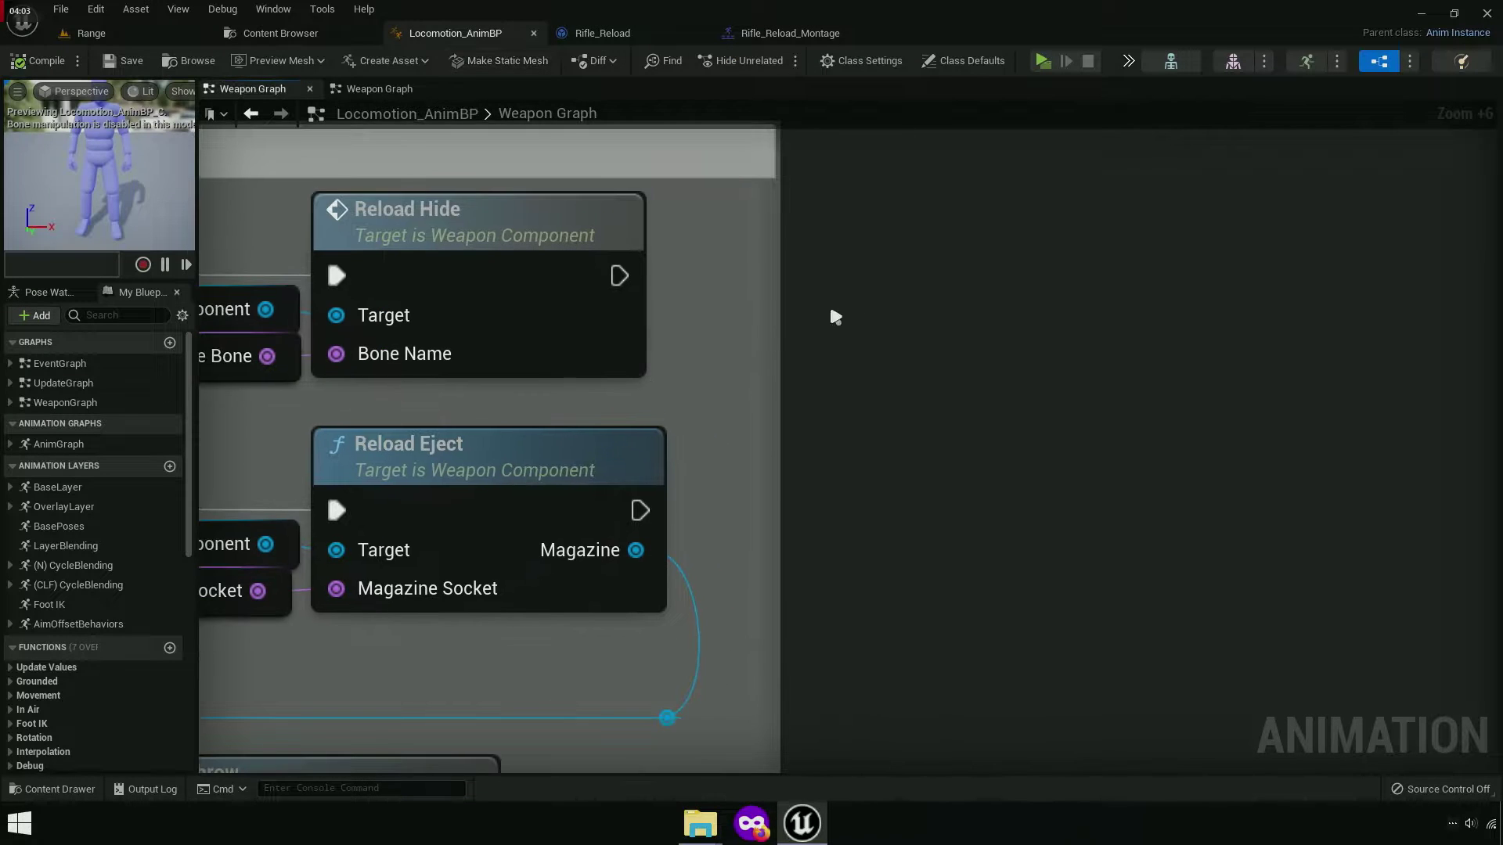
scroll(906, 233, "down", 5)
key("ctrl+v")
right_click_drag(749, 374, 1496, 412)
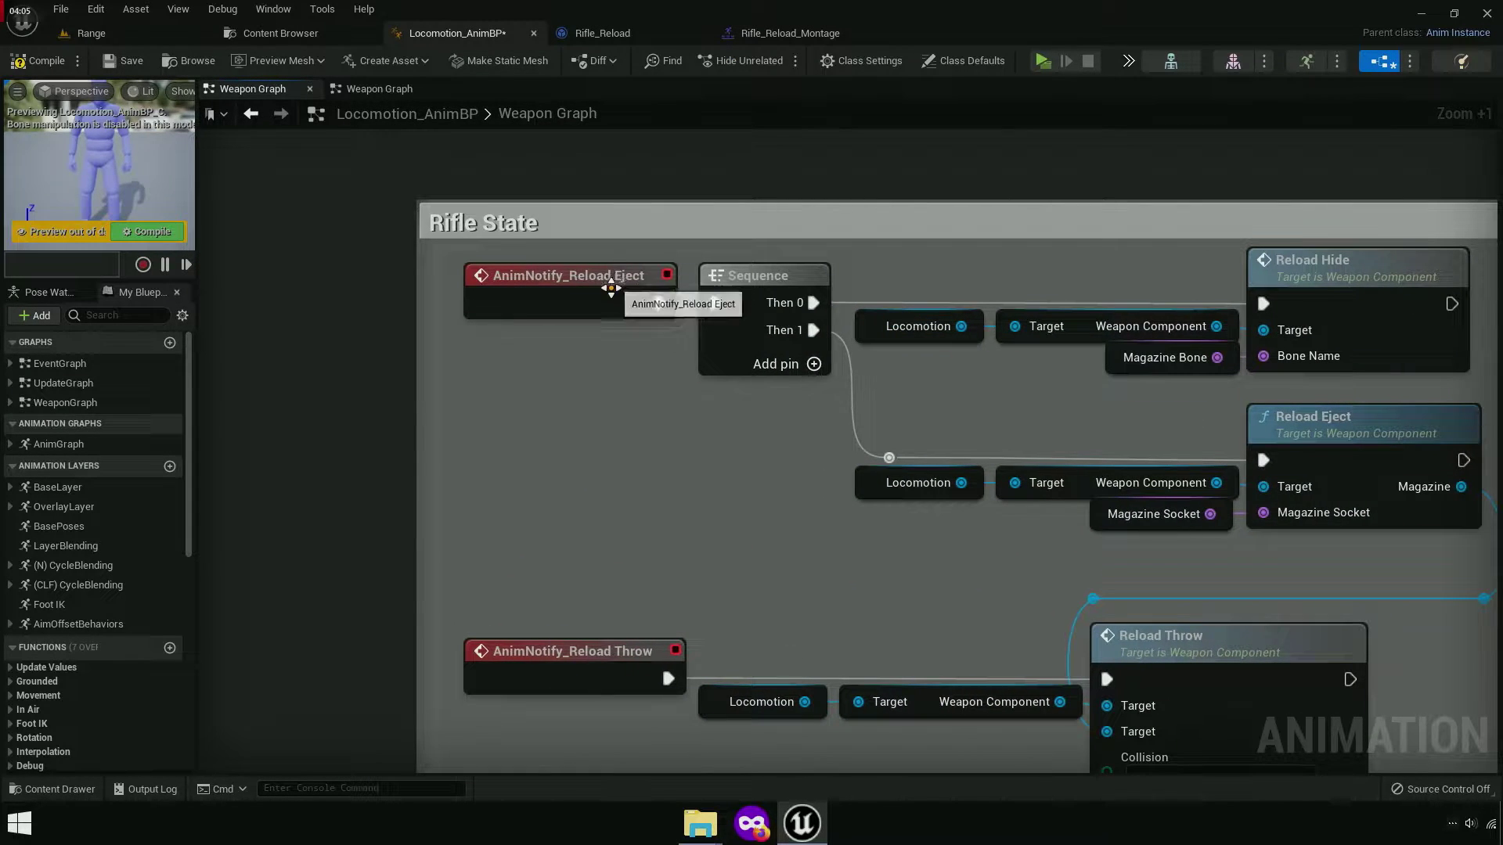
right_click_drag(881, 365, 1293, 444)
scroll(1231, 486, "up", 4)
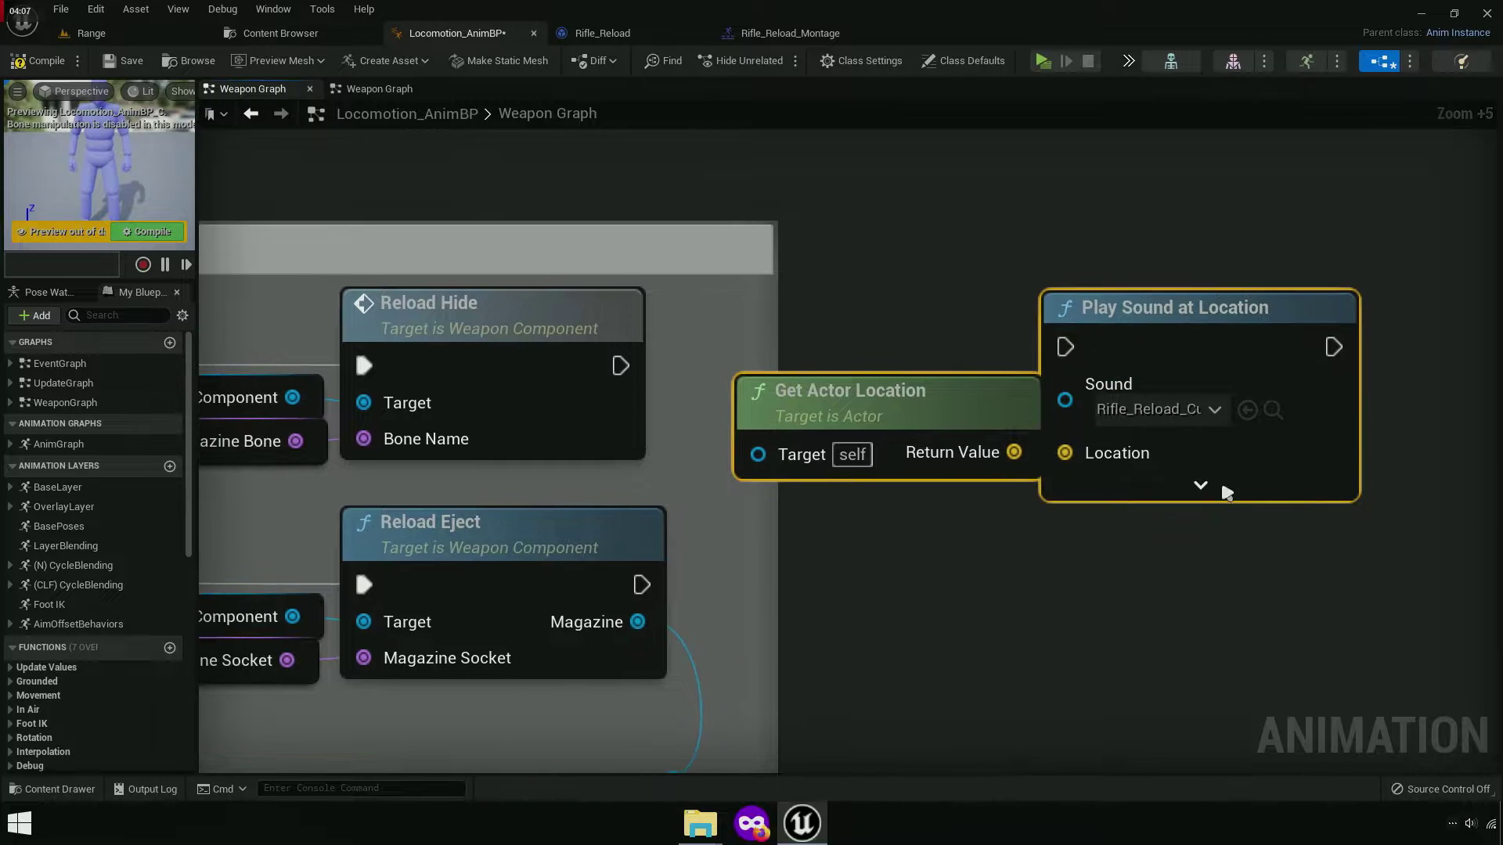
mouse_move(1224, 490)
right_mouse_down()
mouse_move(742, 284)
mouse_move(943, 468)
right_mouse_up()
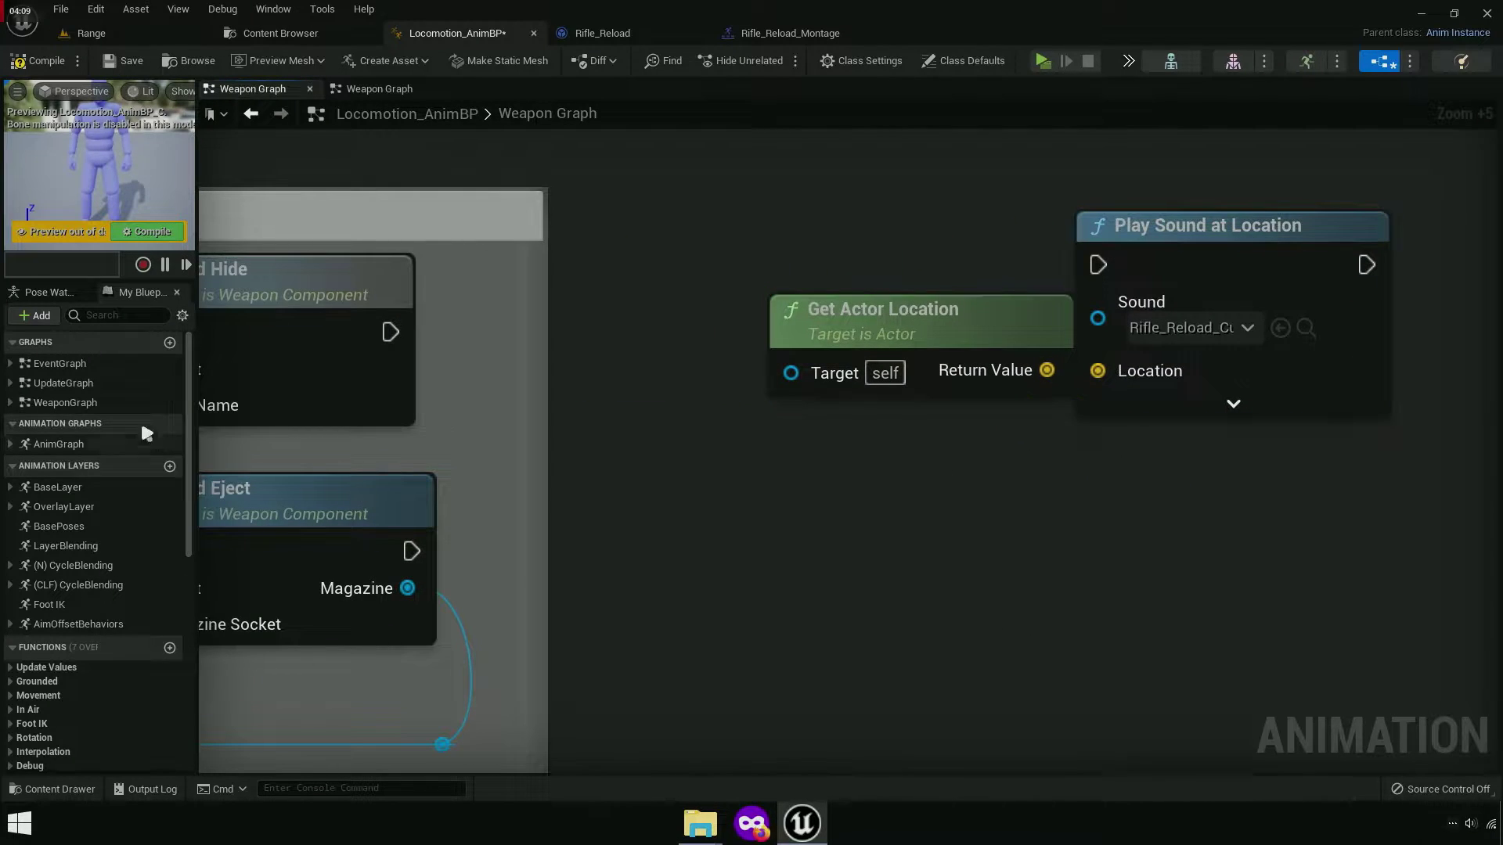
Collapse the My Blueprint sections so the Variables list is easy to reach.
left_click(29, 345)
left_click(32, 365)
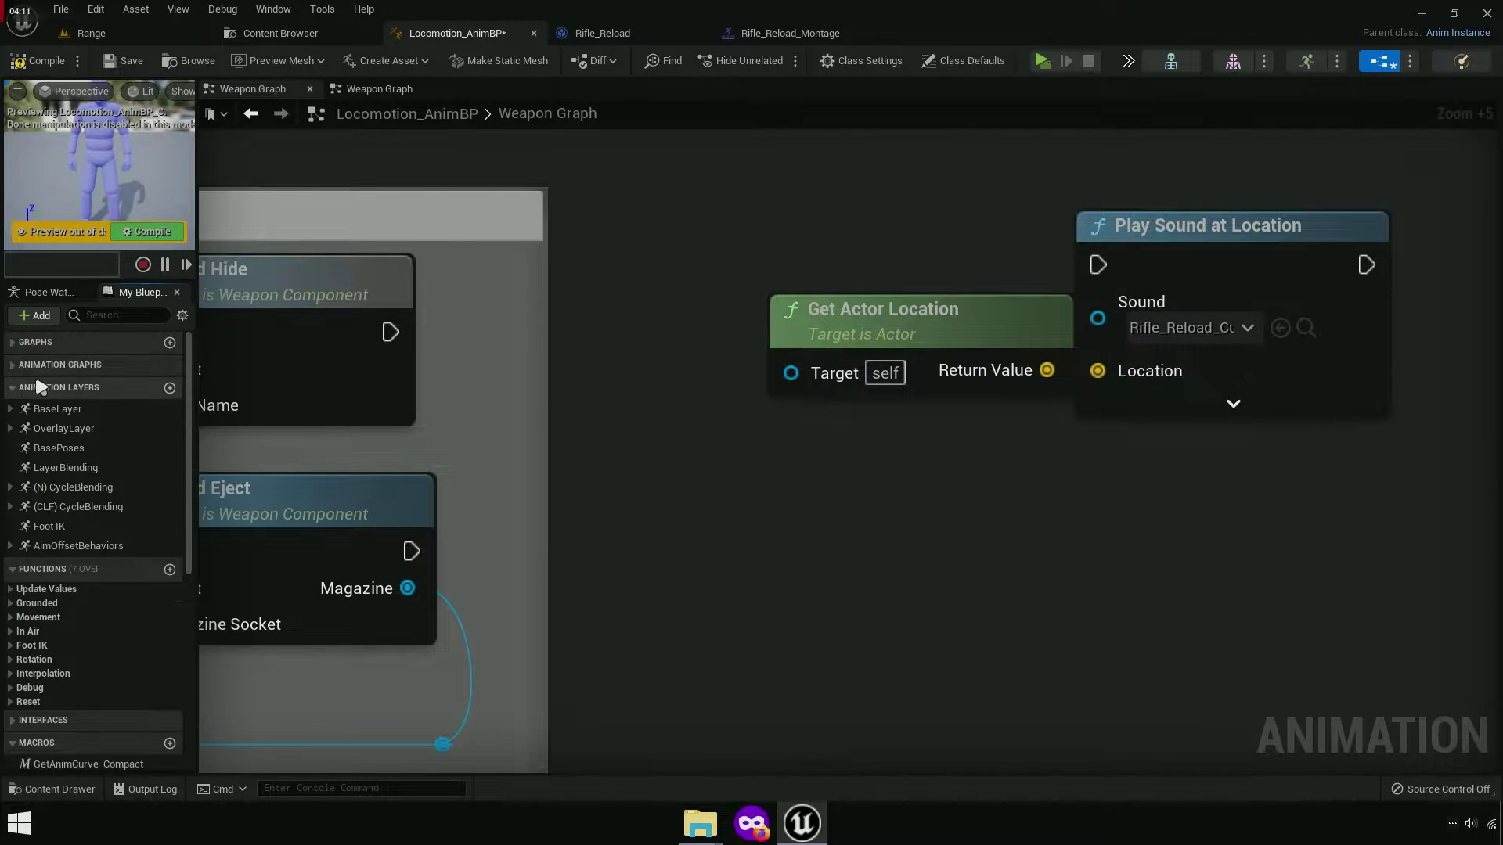
left_click(32, 388)
left_click(32, 413)
left_click(39, 461)
left_click(42, 482)
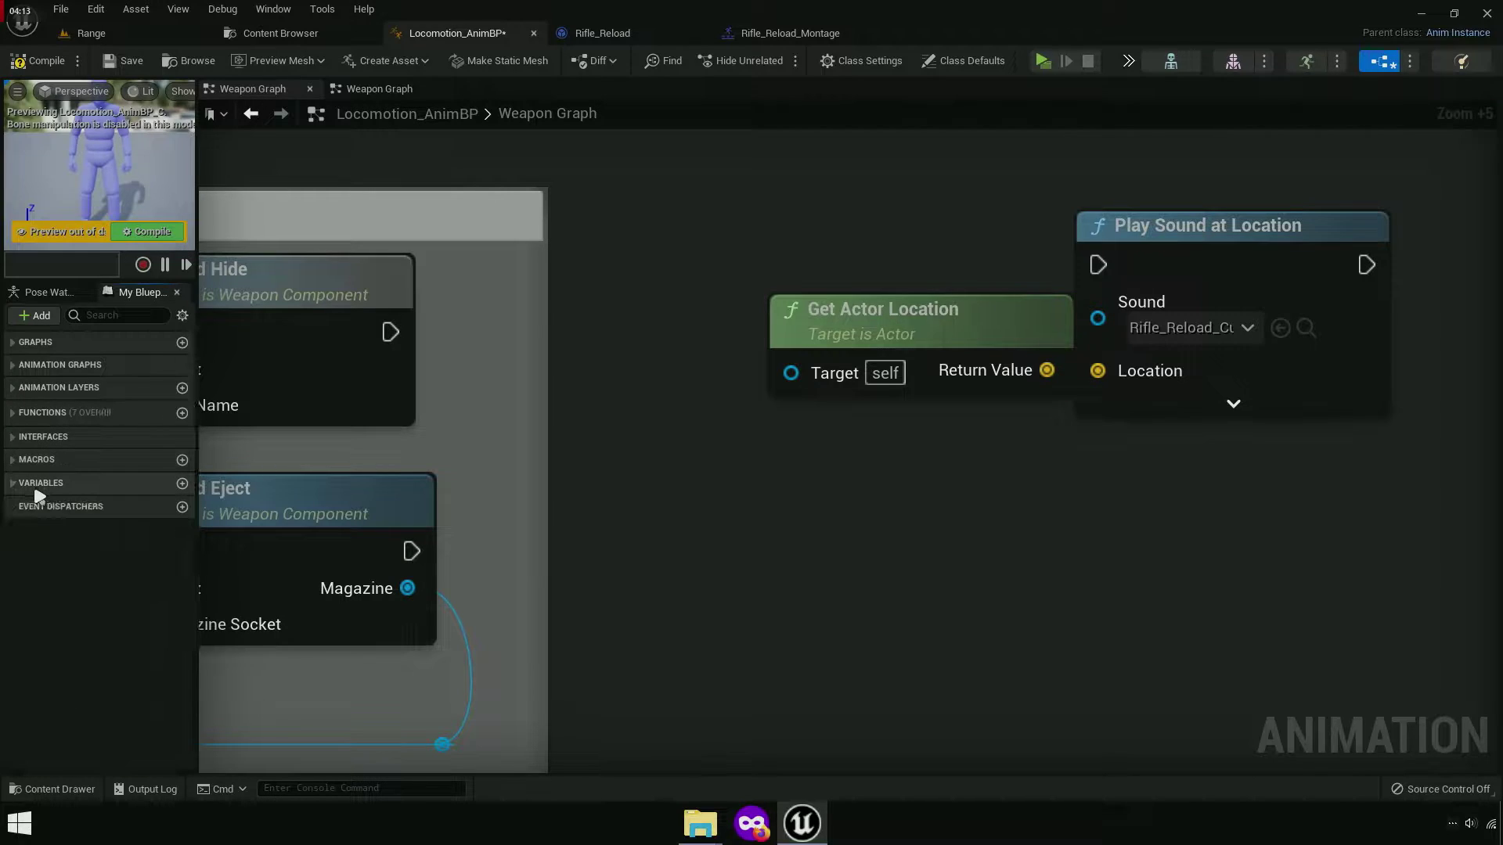
left_click(35, 484)
Feed a Locomotion getter into Get Actor Location and run Play Sound after Reload Hide.
left_click(64, 709)
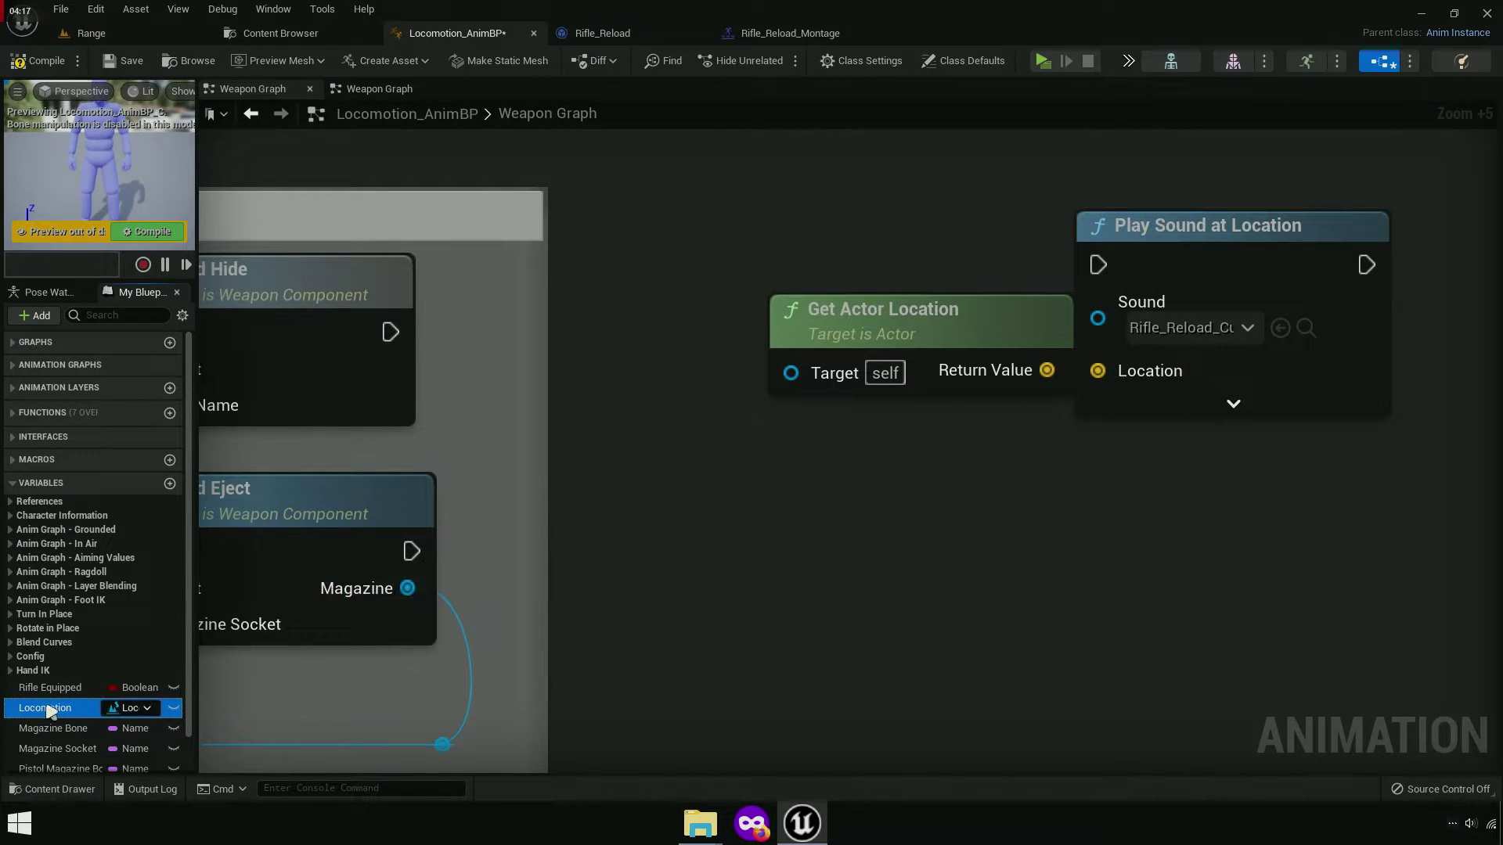
left_click_drag(790, 375, 790, 376)
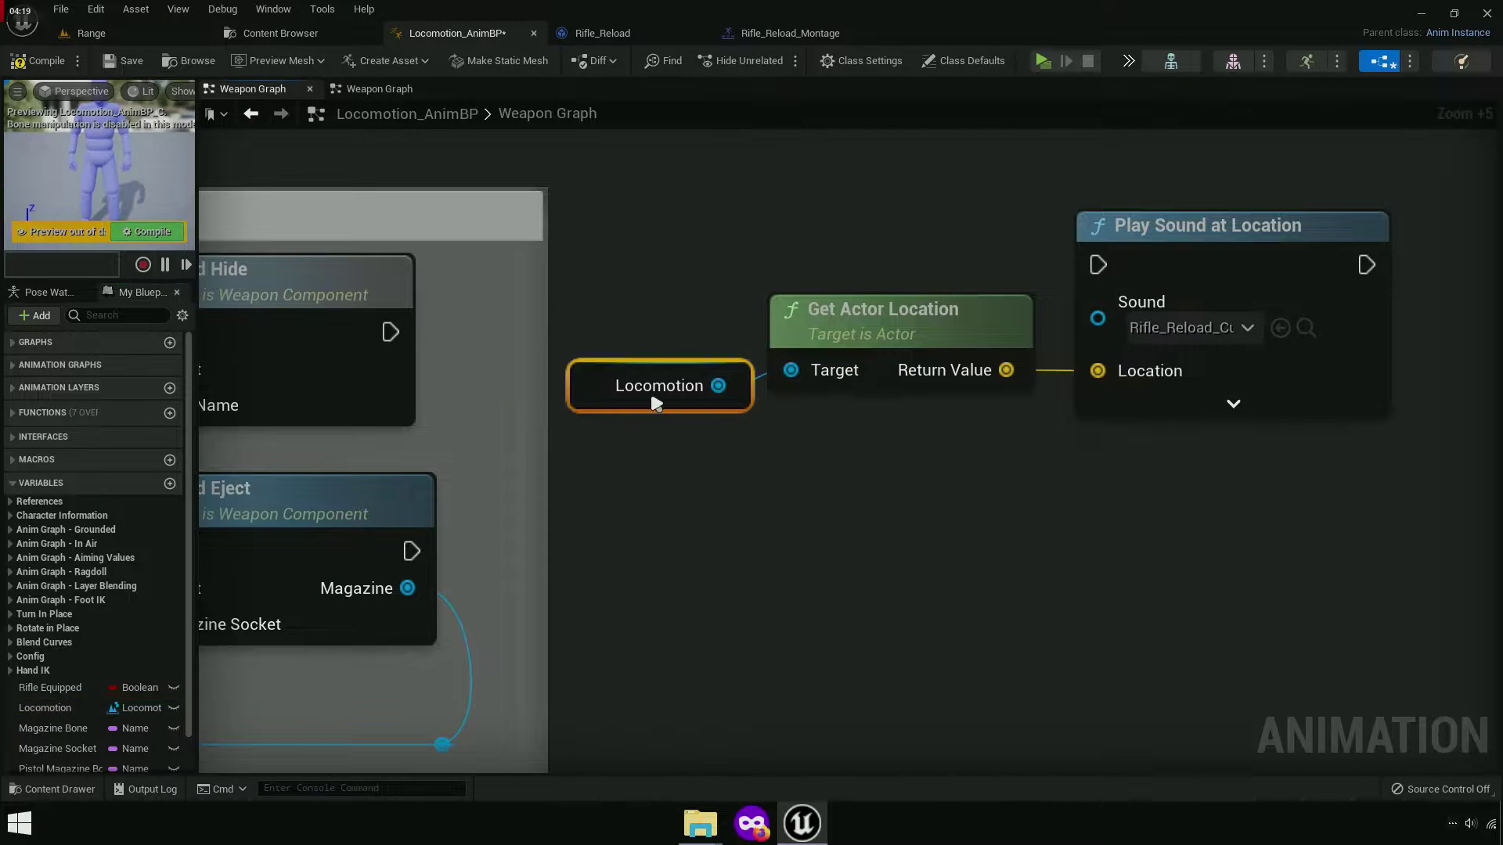
left_click_drag(650, 446, 1122, 372)
left_click(1073, 424)
left_click(1072, 468)
left_click_drag(1076, 264, 391, 332)
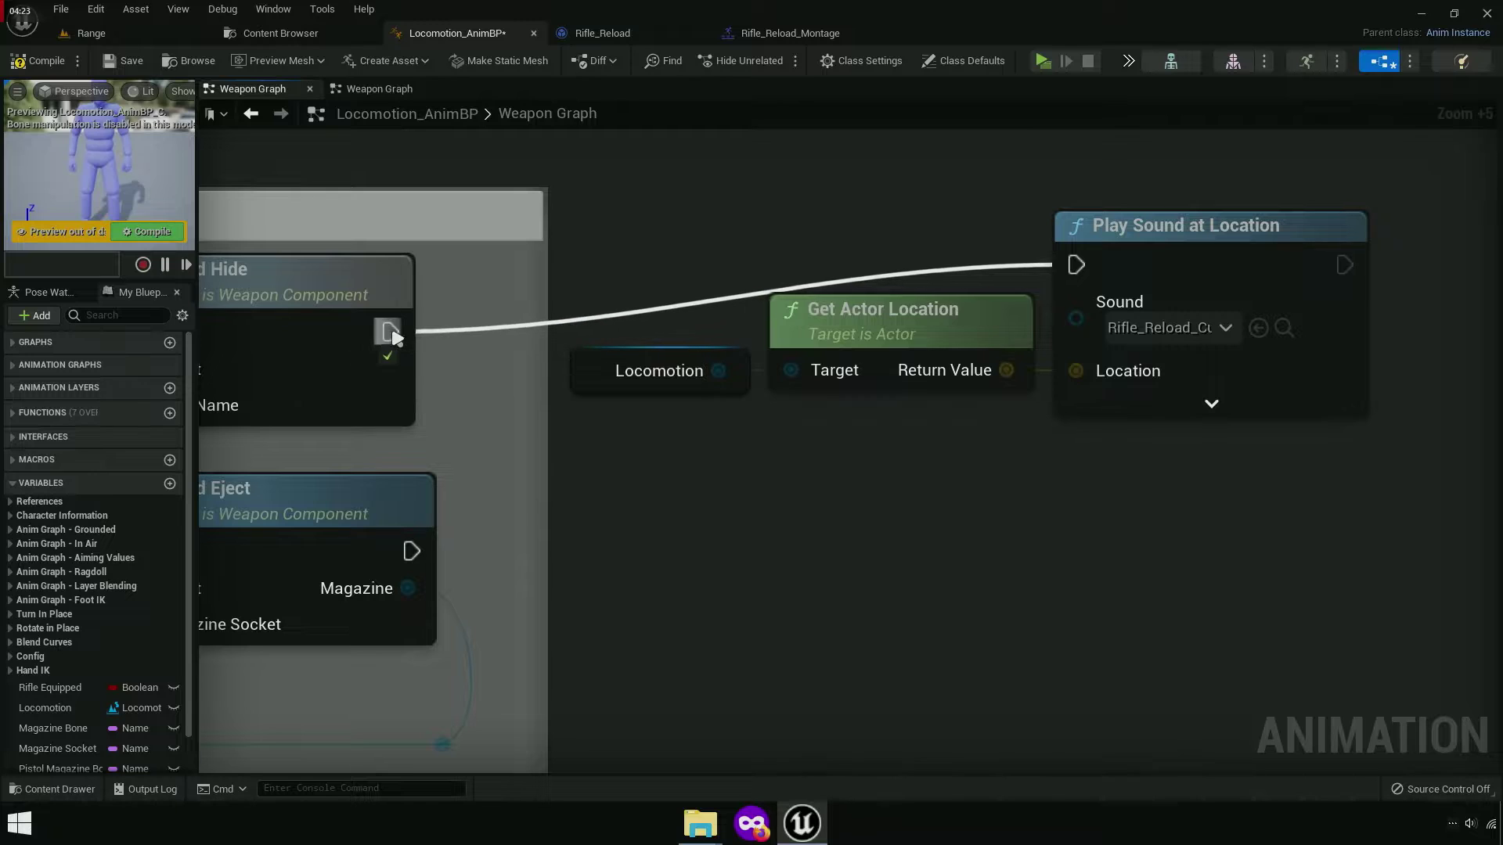
scroll(1072, 404, "down", 5)
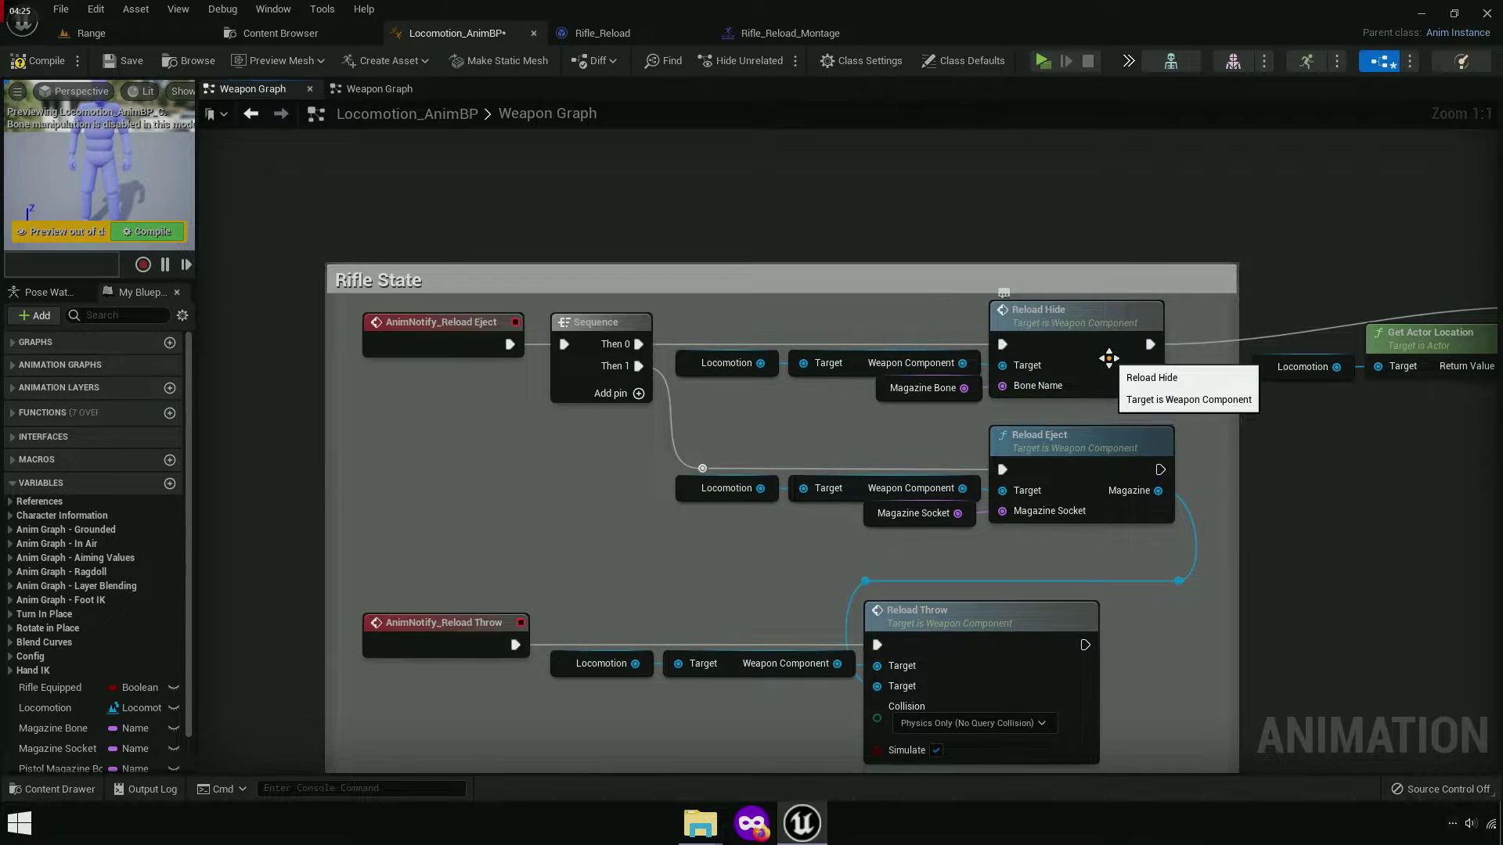
Lower the sound nodes to line up with Reload Hide and widen the graph area.
right_click_drag(1108, 359, 1004, 356)
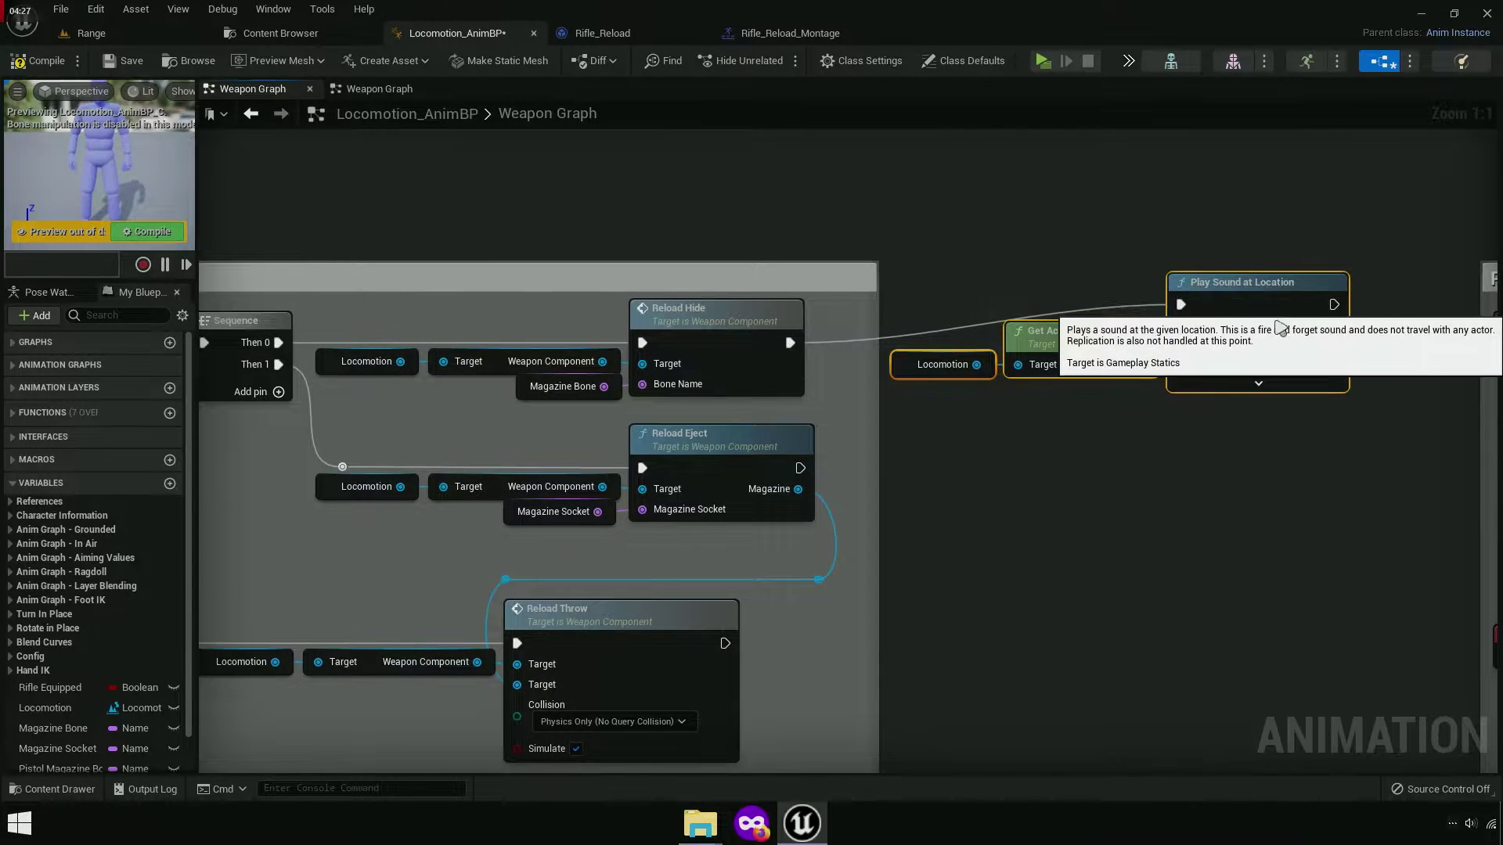
left_click_drag(1278, 313, 1278, 350)
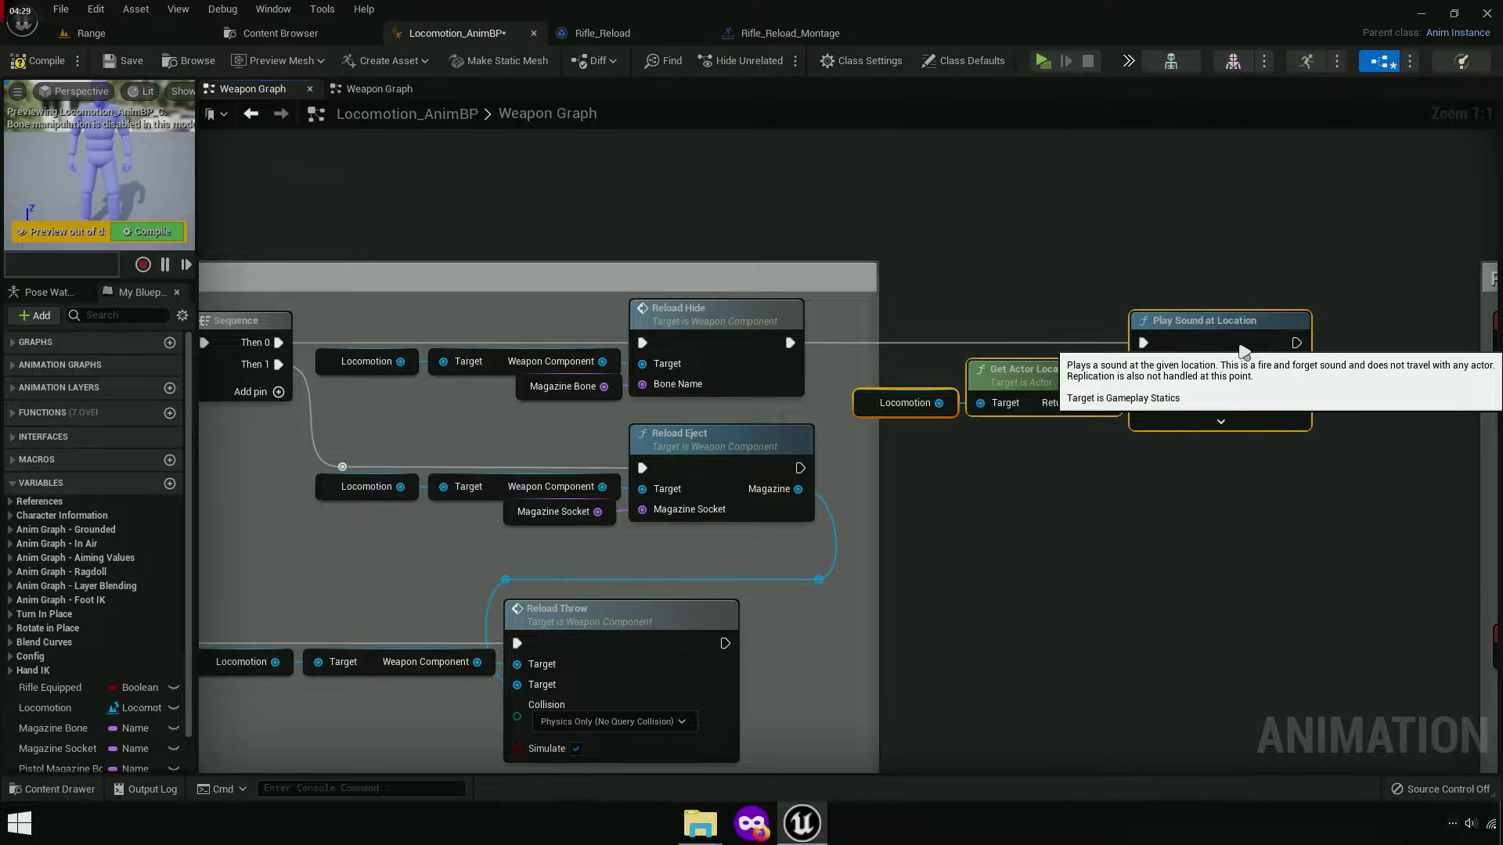
scroll(937, 399, "down", 3)
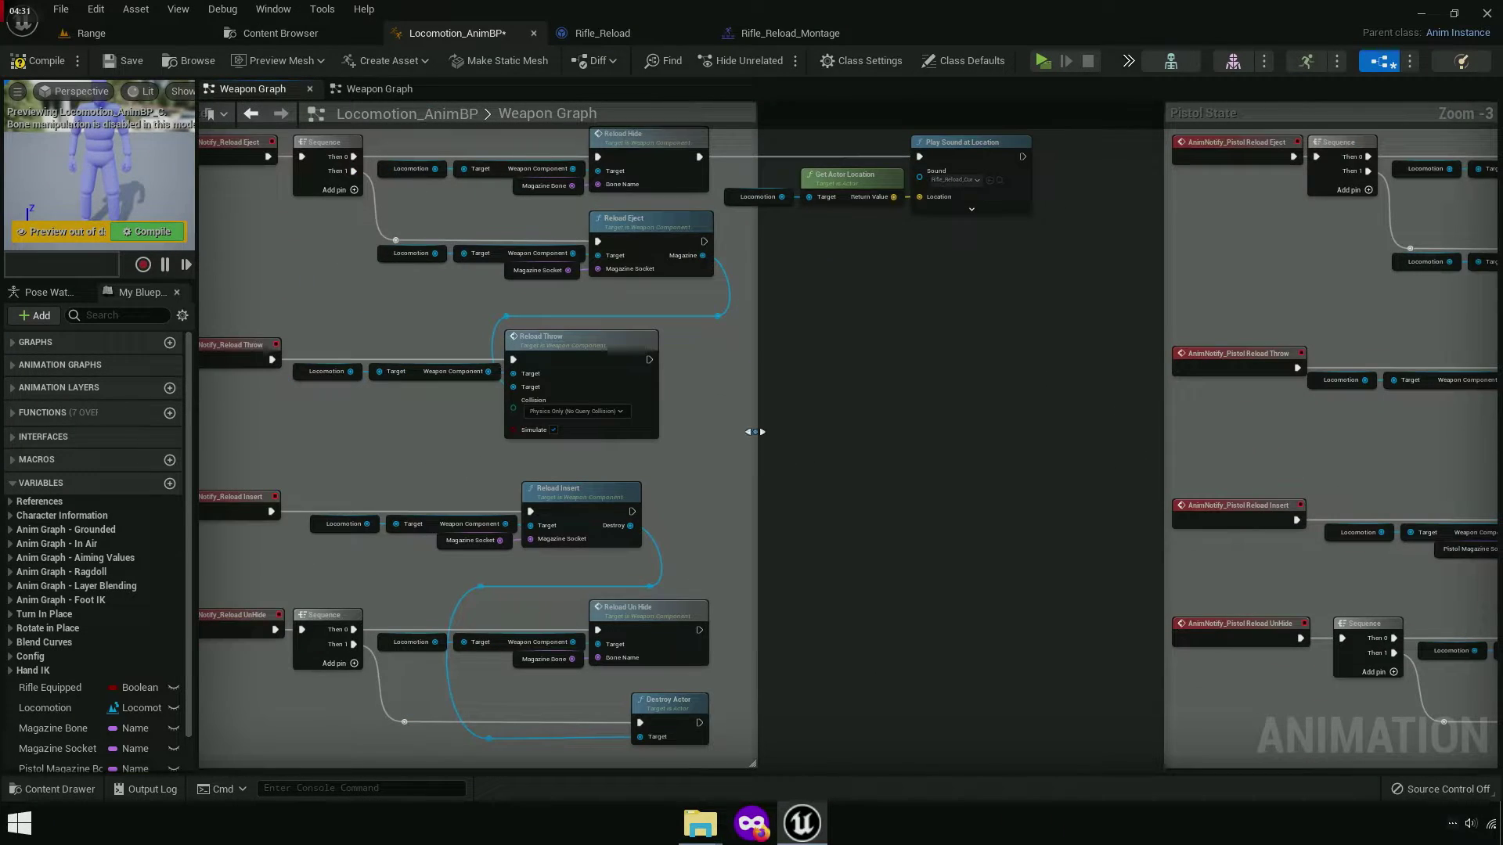
left_click_drag(754, 431, 1094, 398)
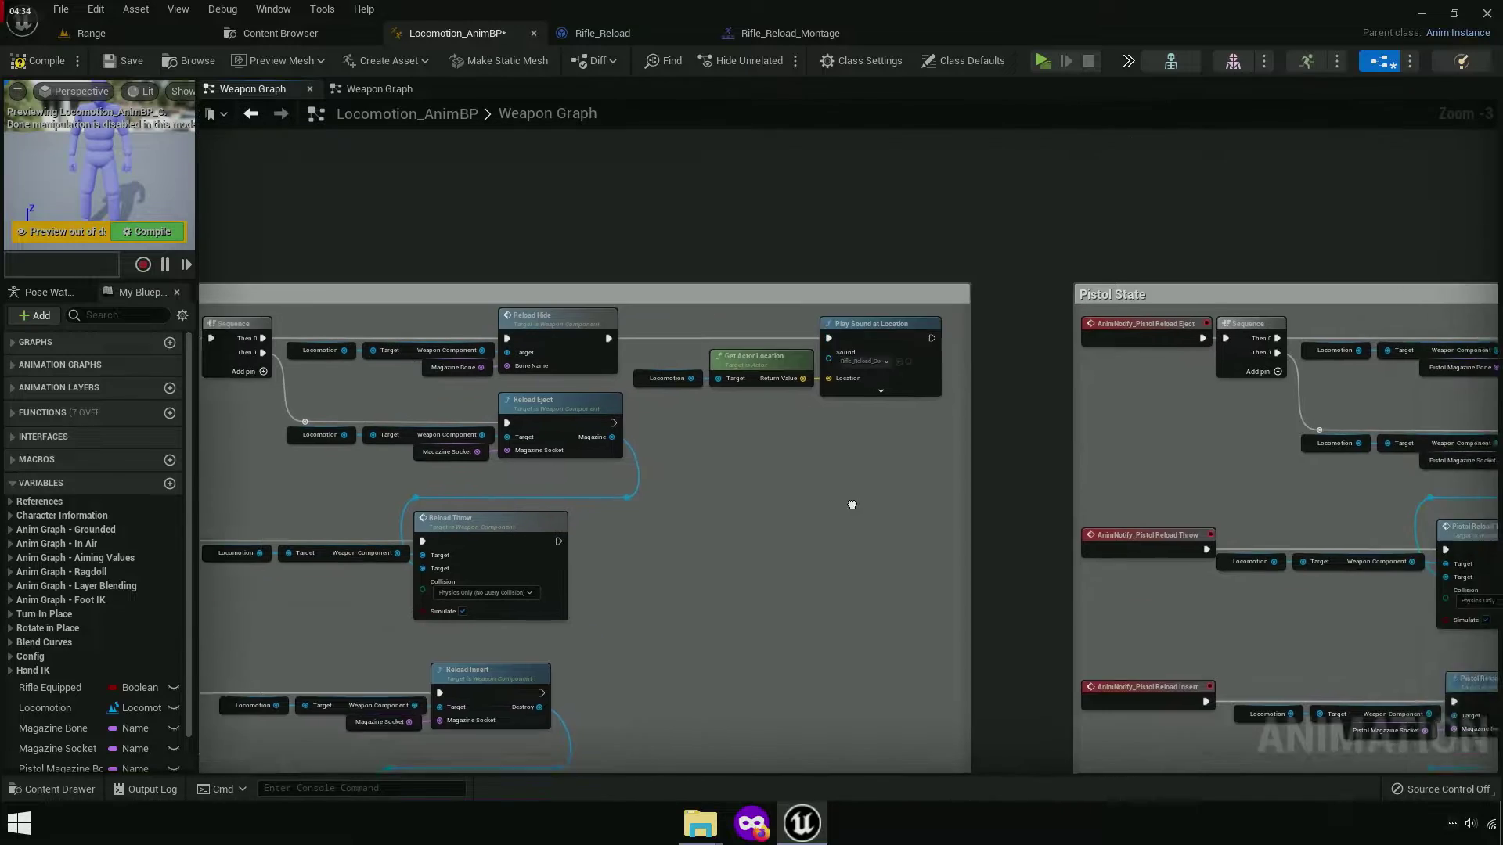
scroll(959, 184, "up", 10)
Clear Play Sound at Location's Sound asset to None, then reopen the Sound picker.
left_click(832, 394)
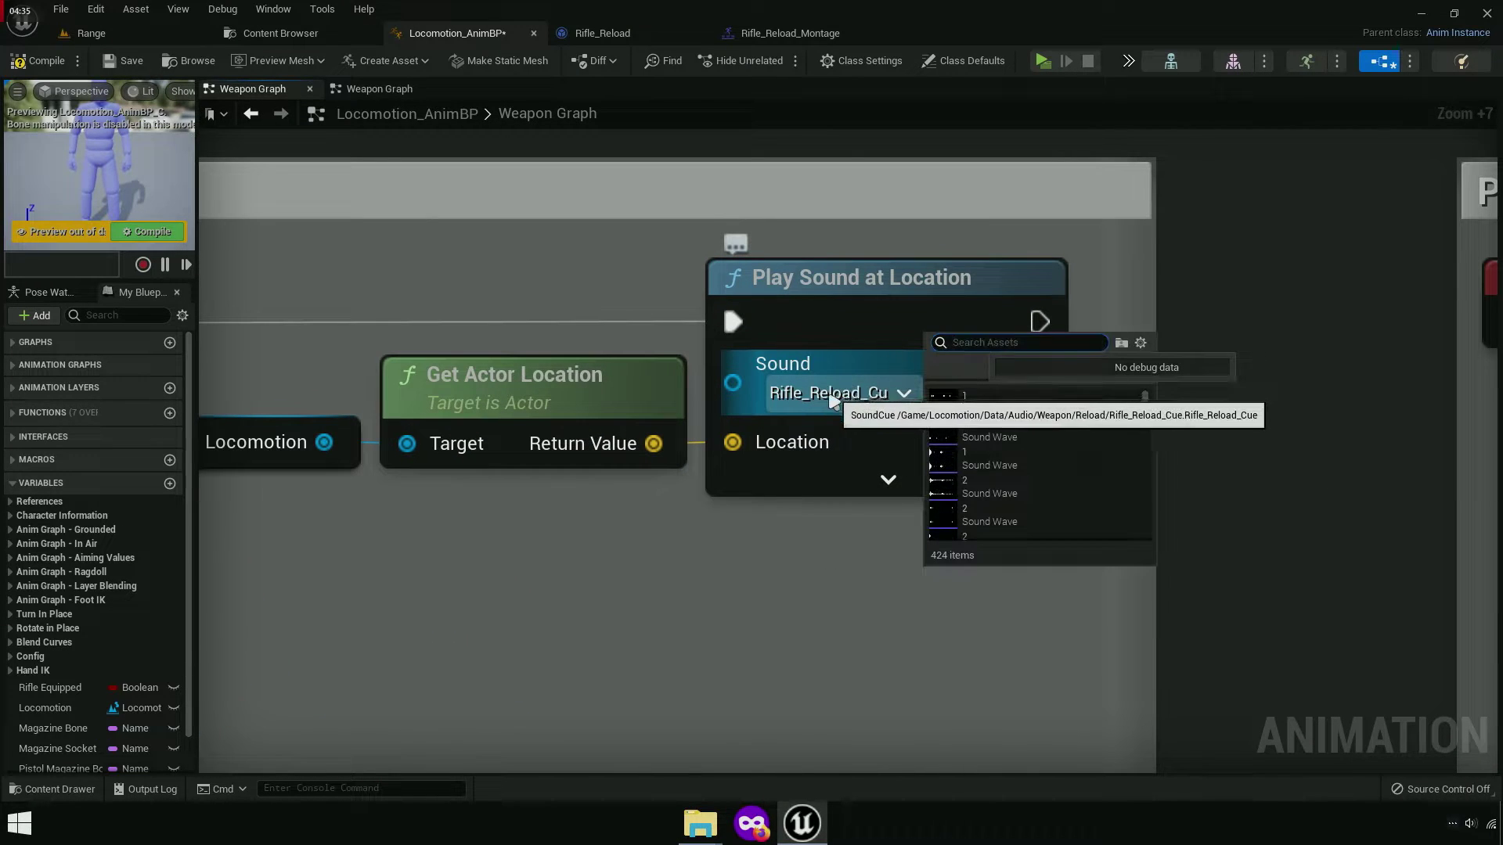
left_click(1001, 368)
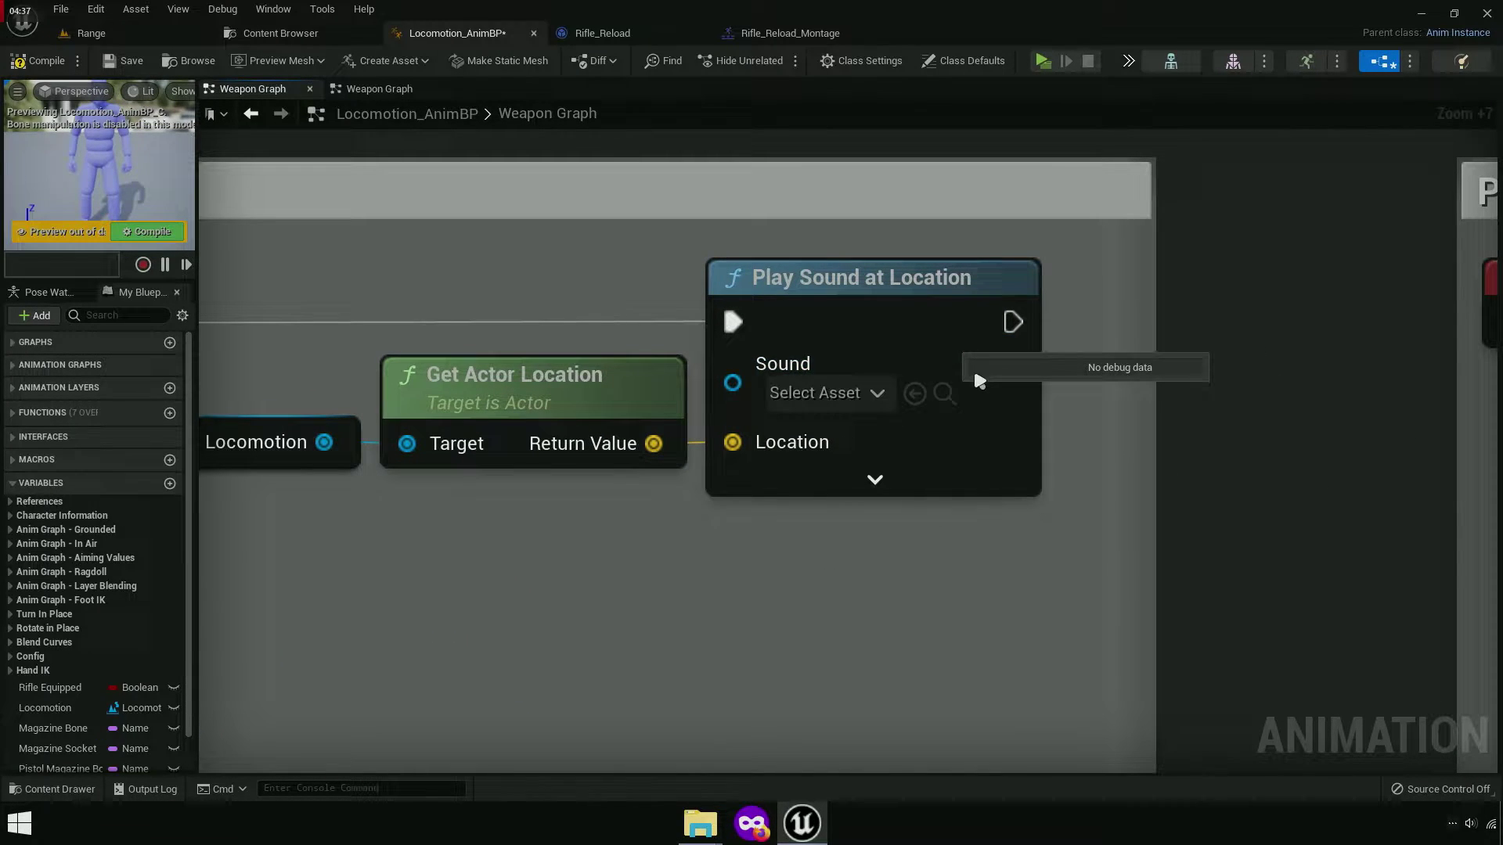
left_click(861, 395)
left_click(673, 523)
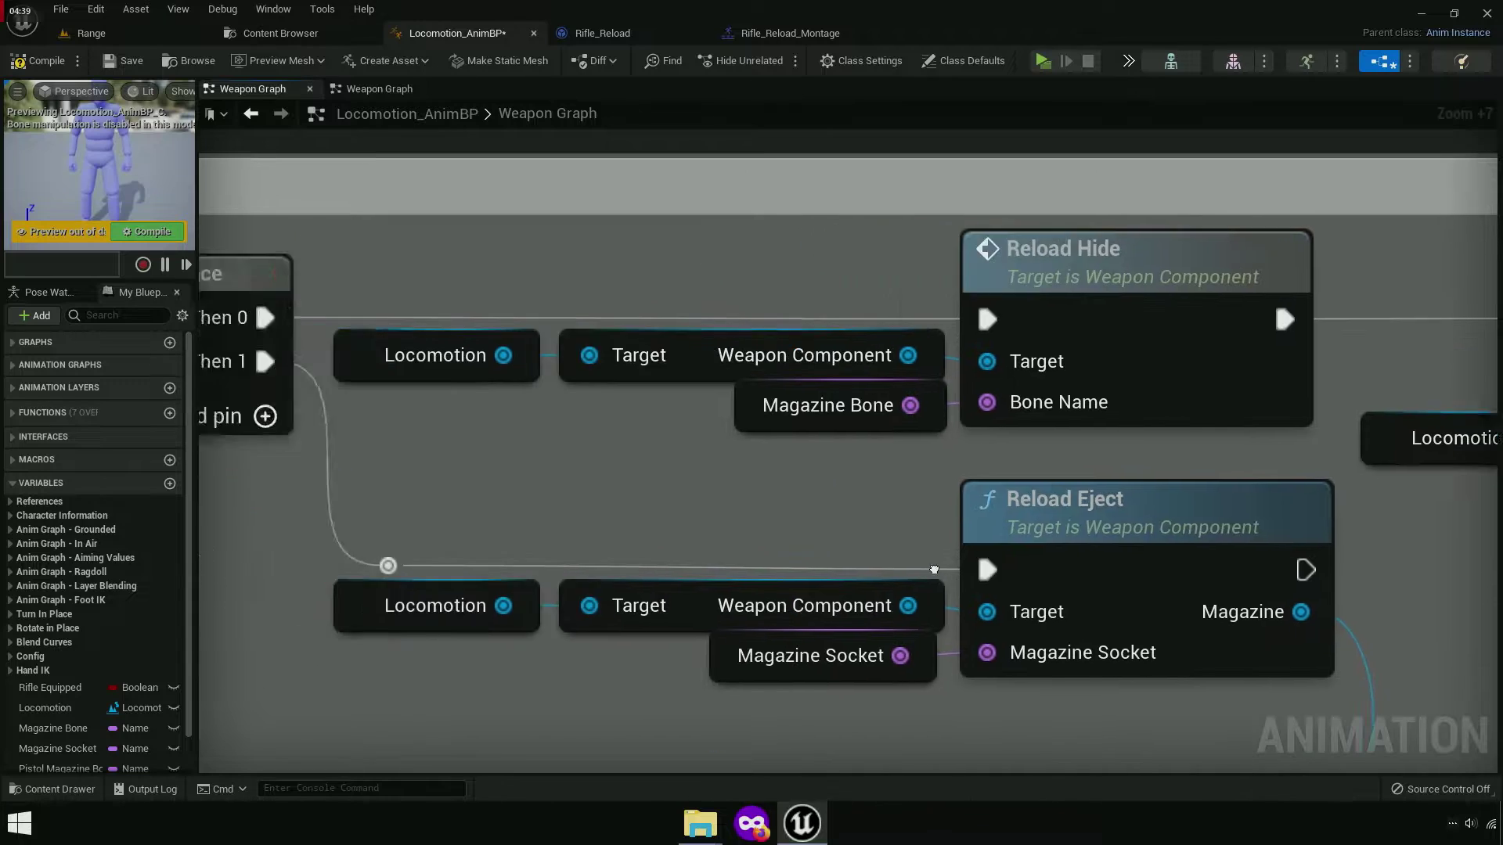
right_click_drag(504, 590, 1292, 604)
right_click_drag(908, 338, 318, 446)
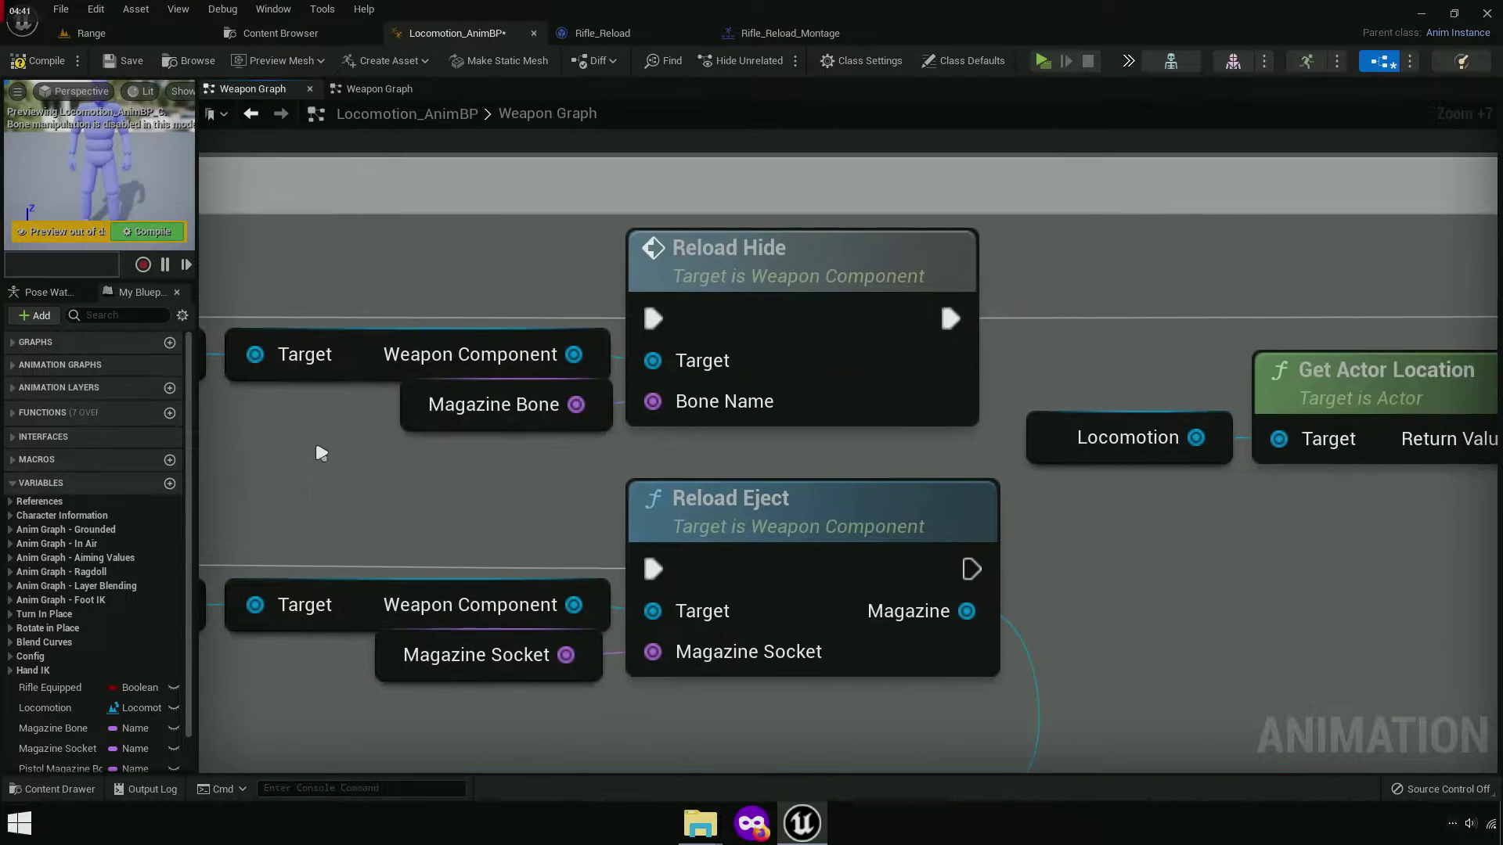
left_click(768, 361)
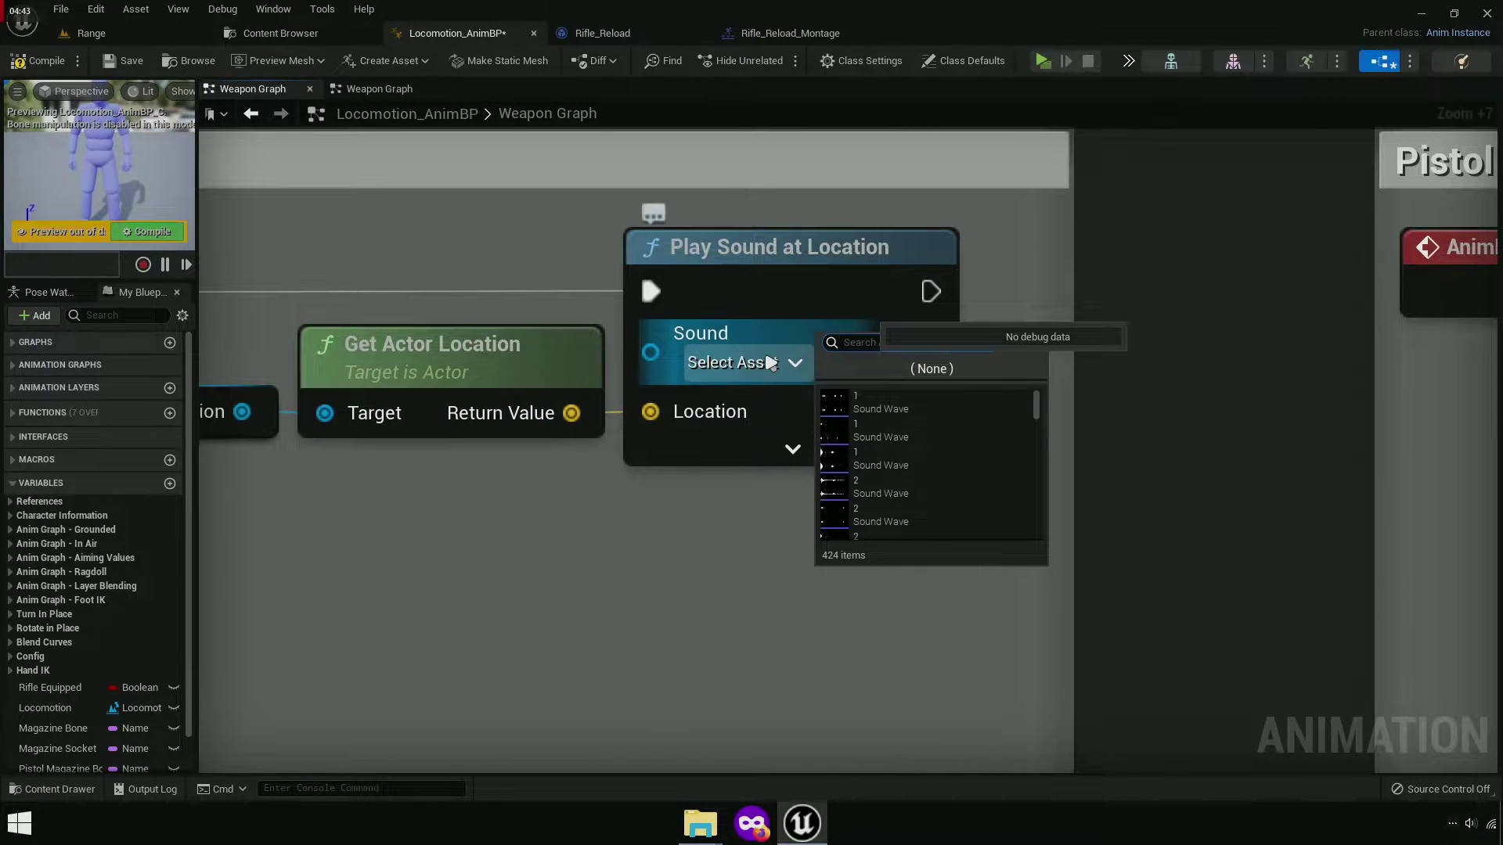
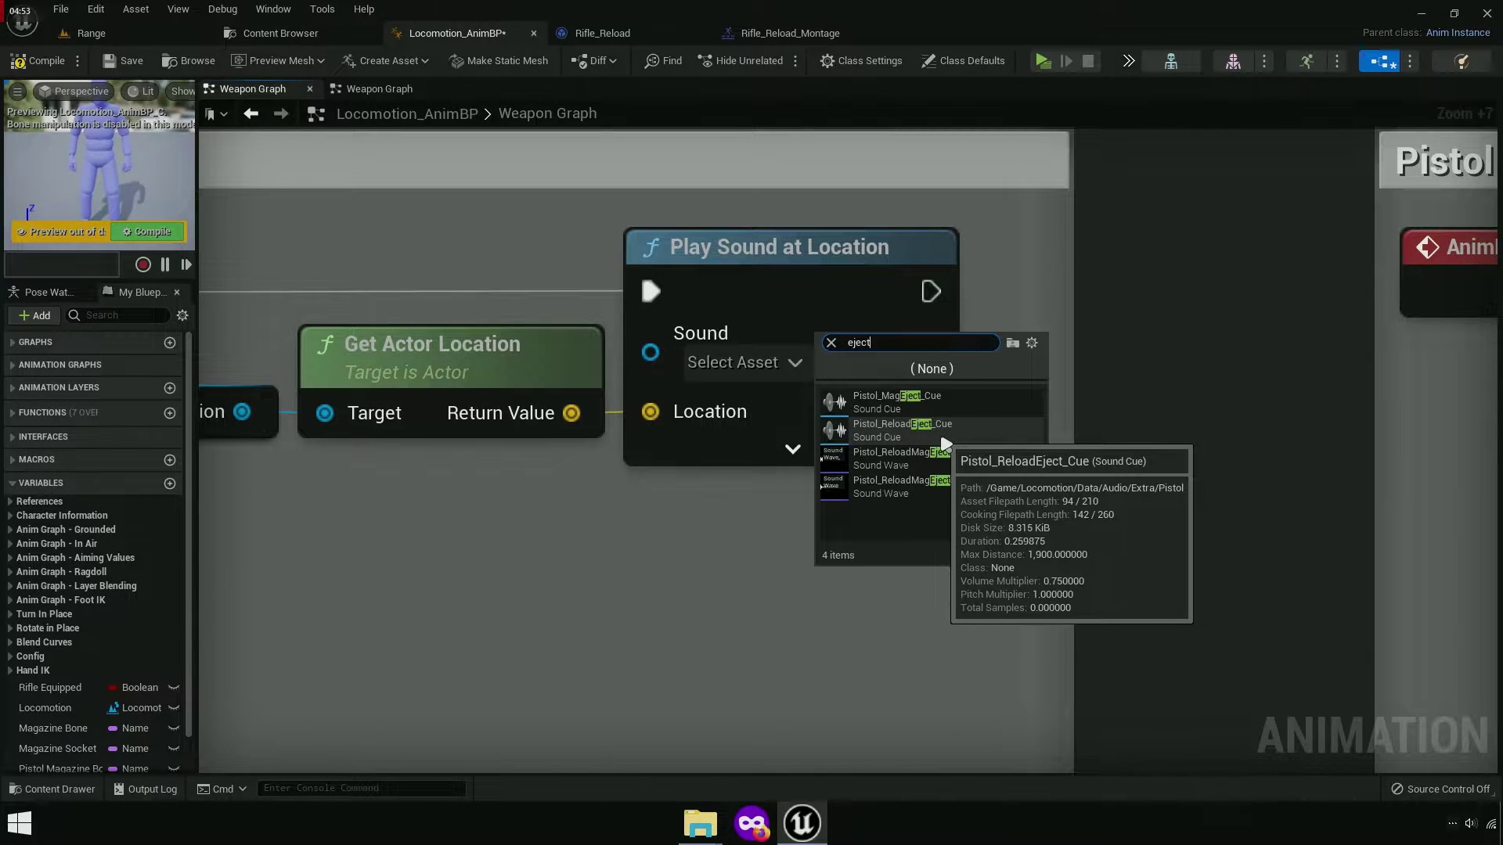
Assign Pistol_ReloadEject_Cue to the Sound pin and browse to the Rifle sounds folder.
left_click(927, 430)
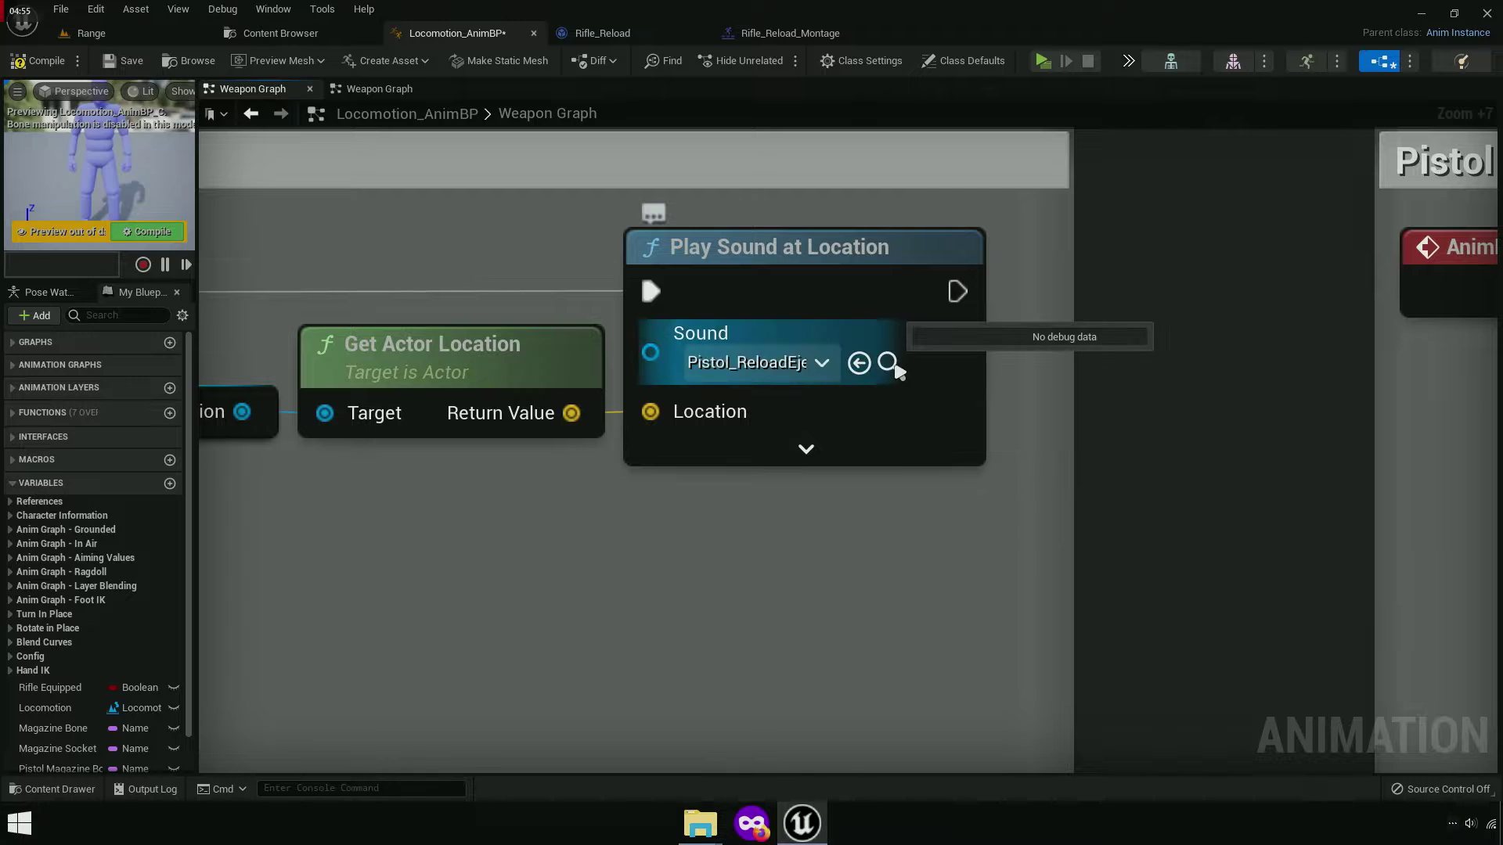
left_click(889, 360)
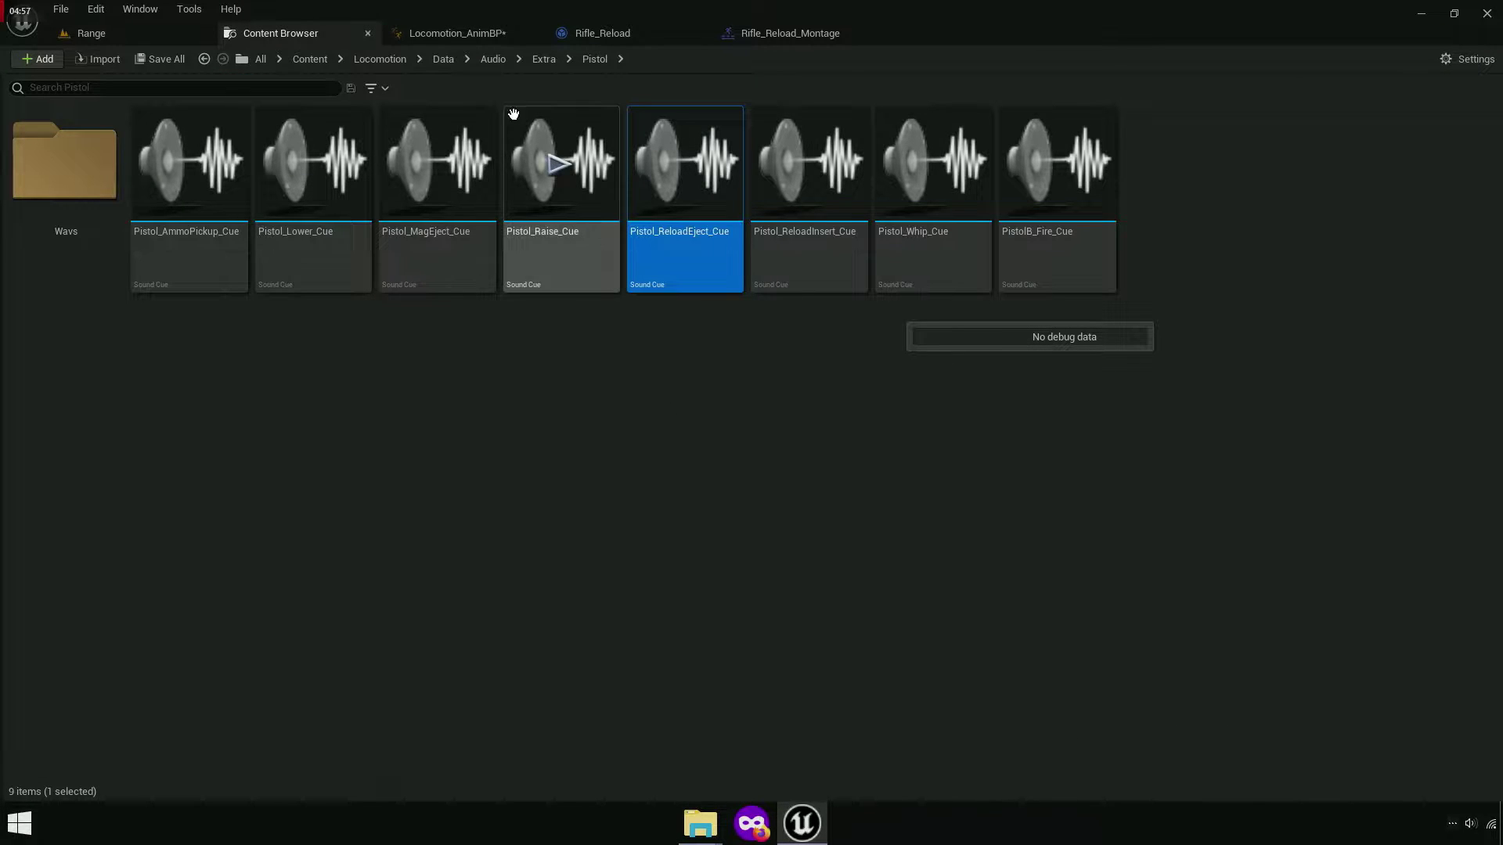
left_click(544, 61)
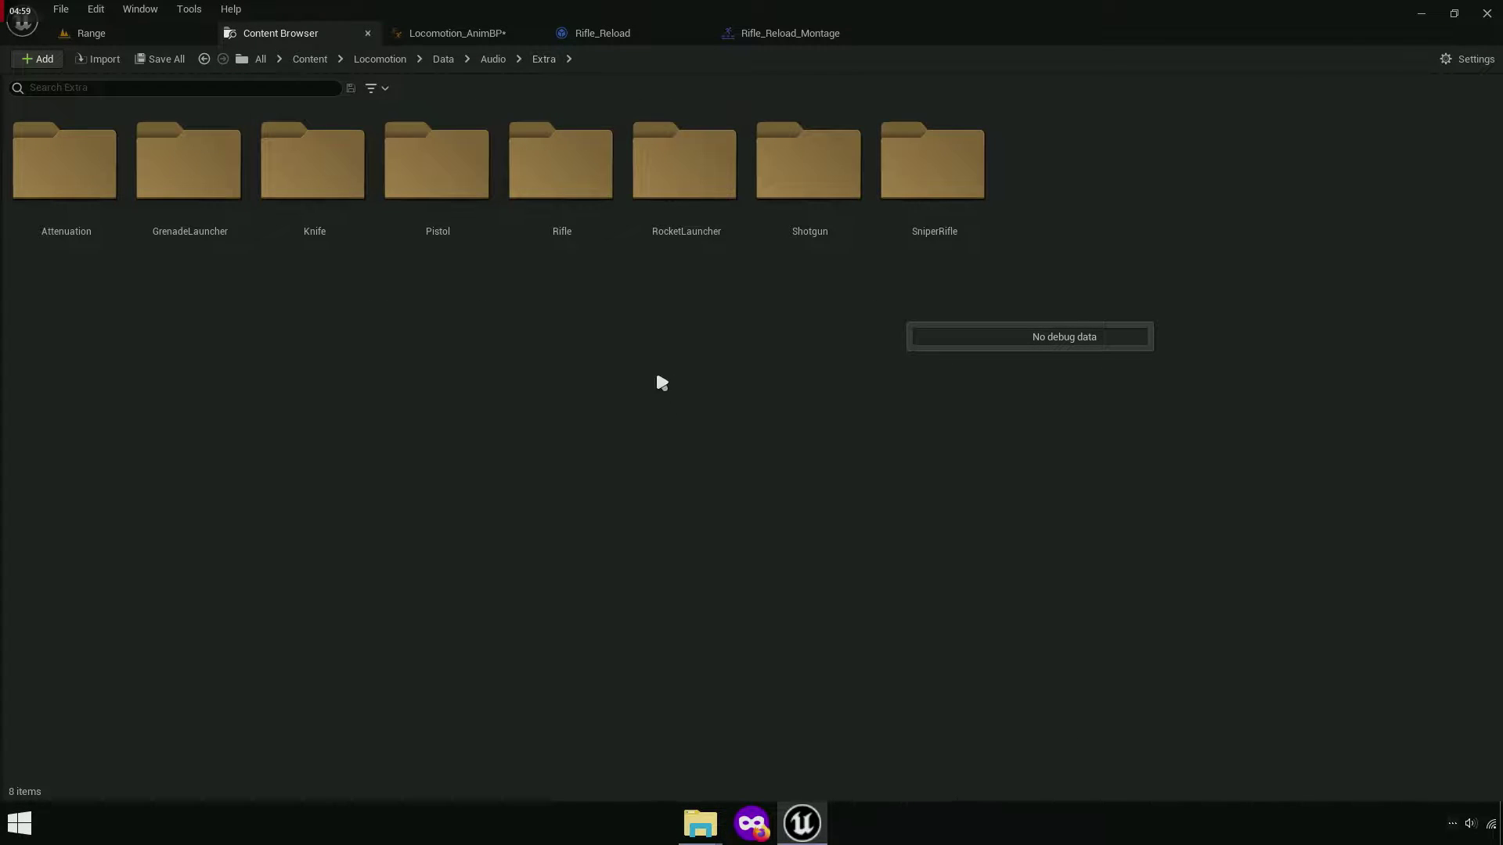
double_click(600, 239)
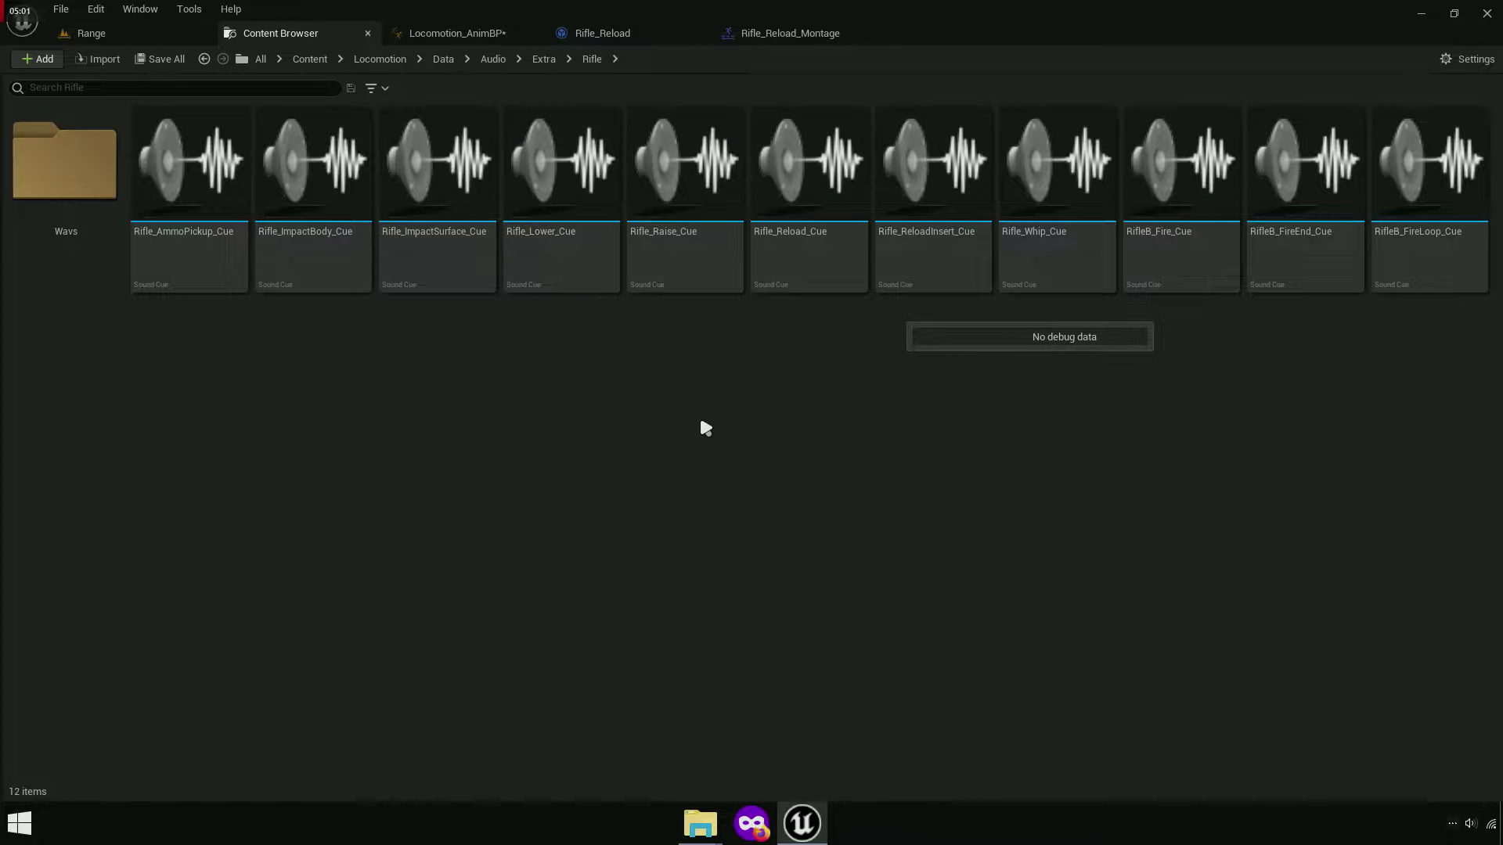
Audition the Rifle cues, playing Rifle_Reload_Cue, and open the rifle Wavs folder.
left_click(696, 266)
left_click(332, 261)
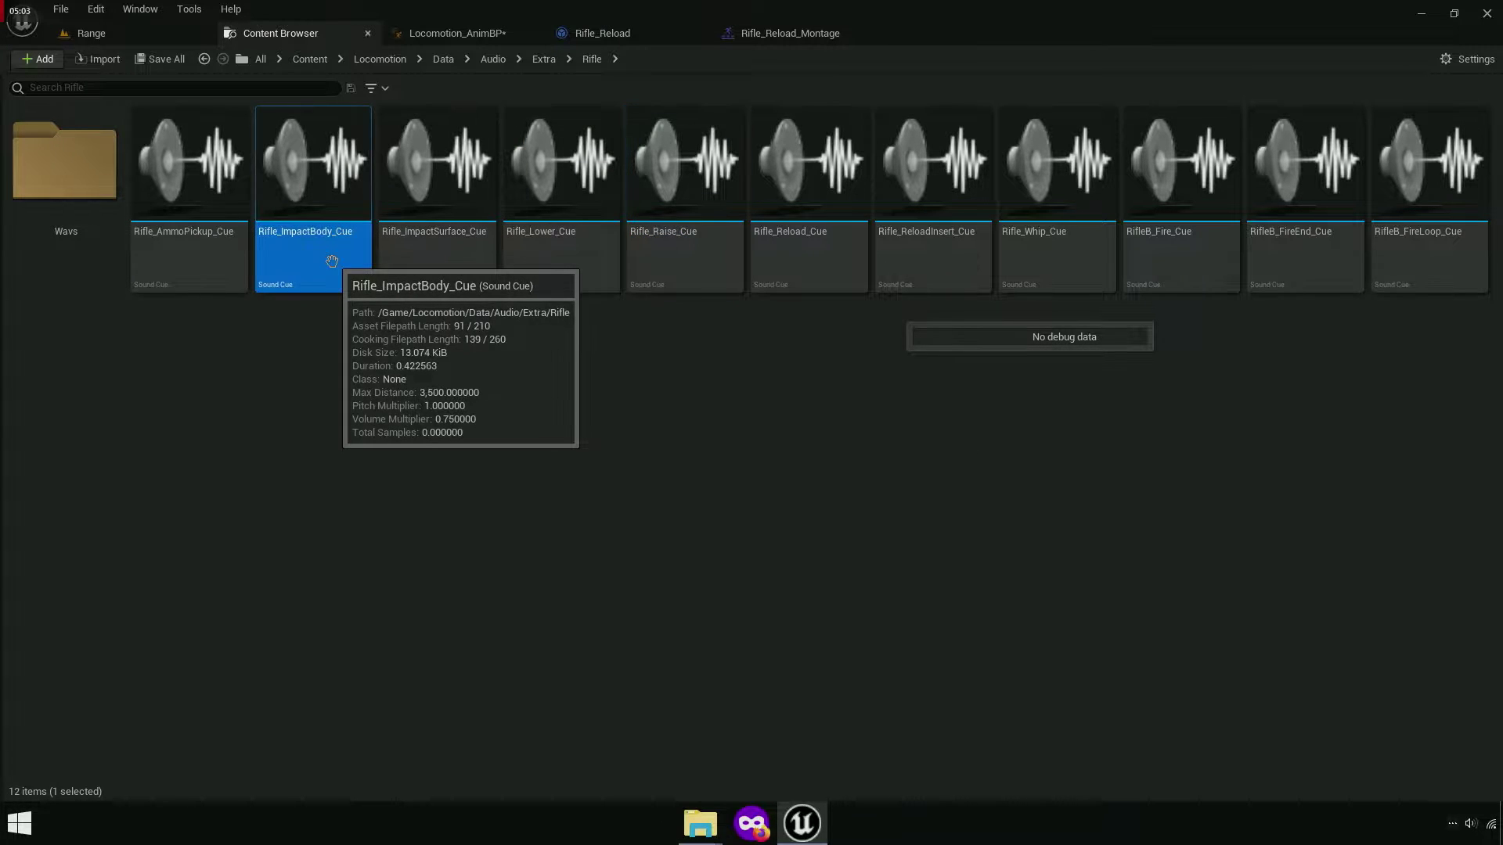
left_click(1021, 258)
left_click(976, 254)
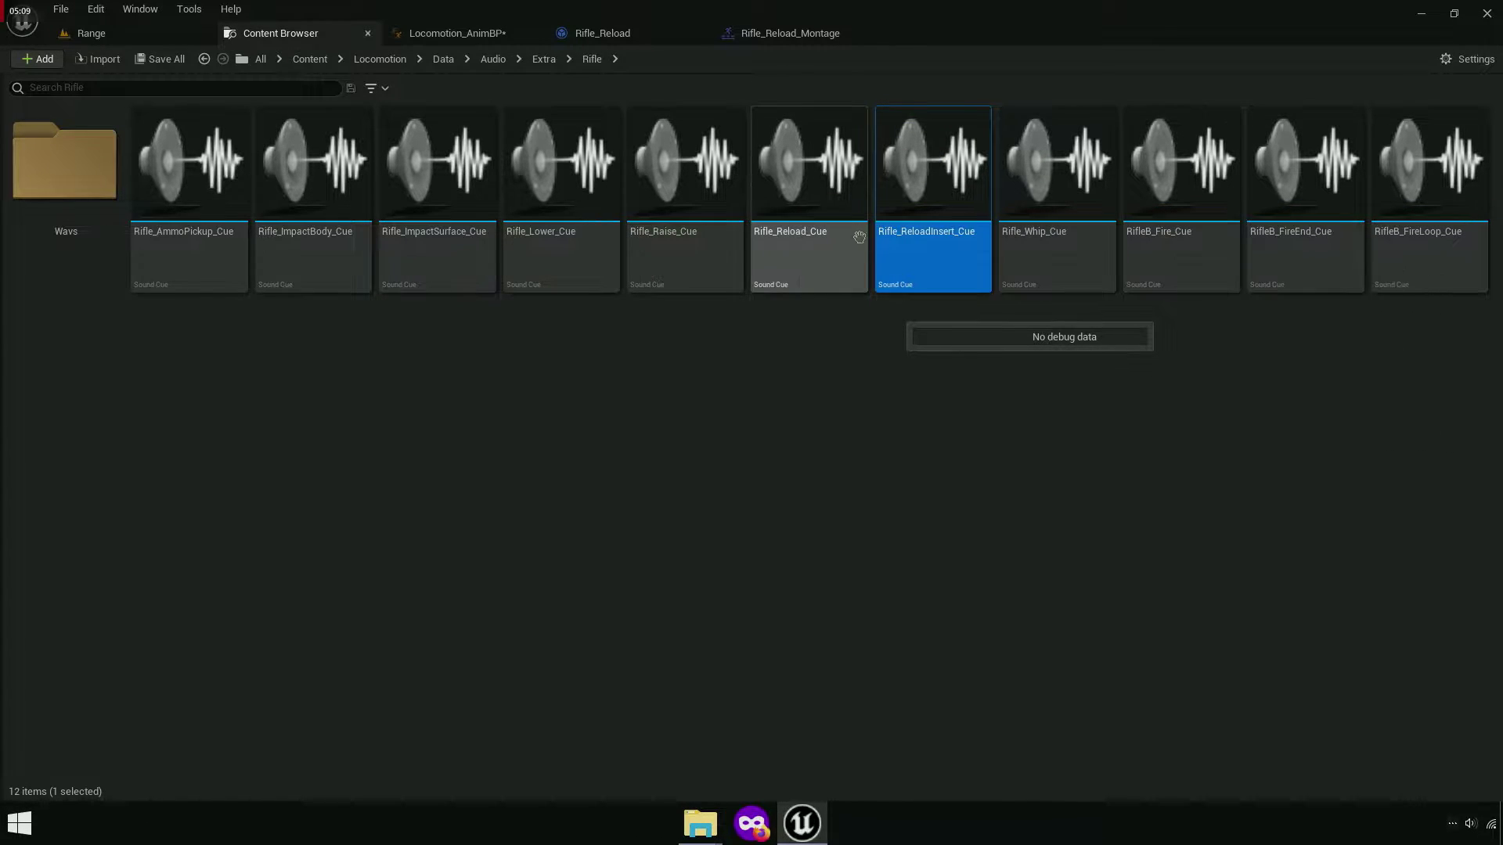
left_click(811, 182)
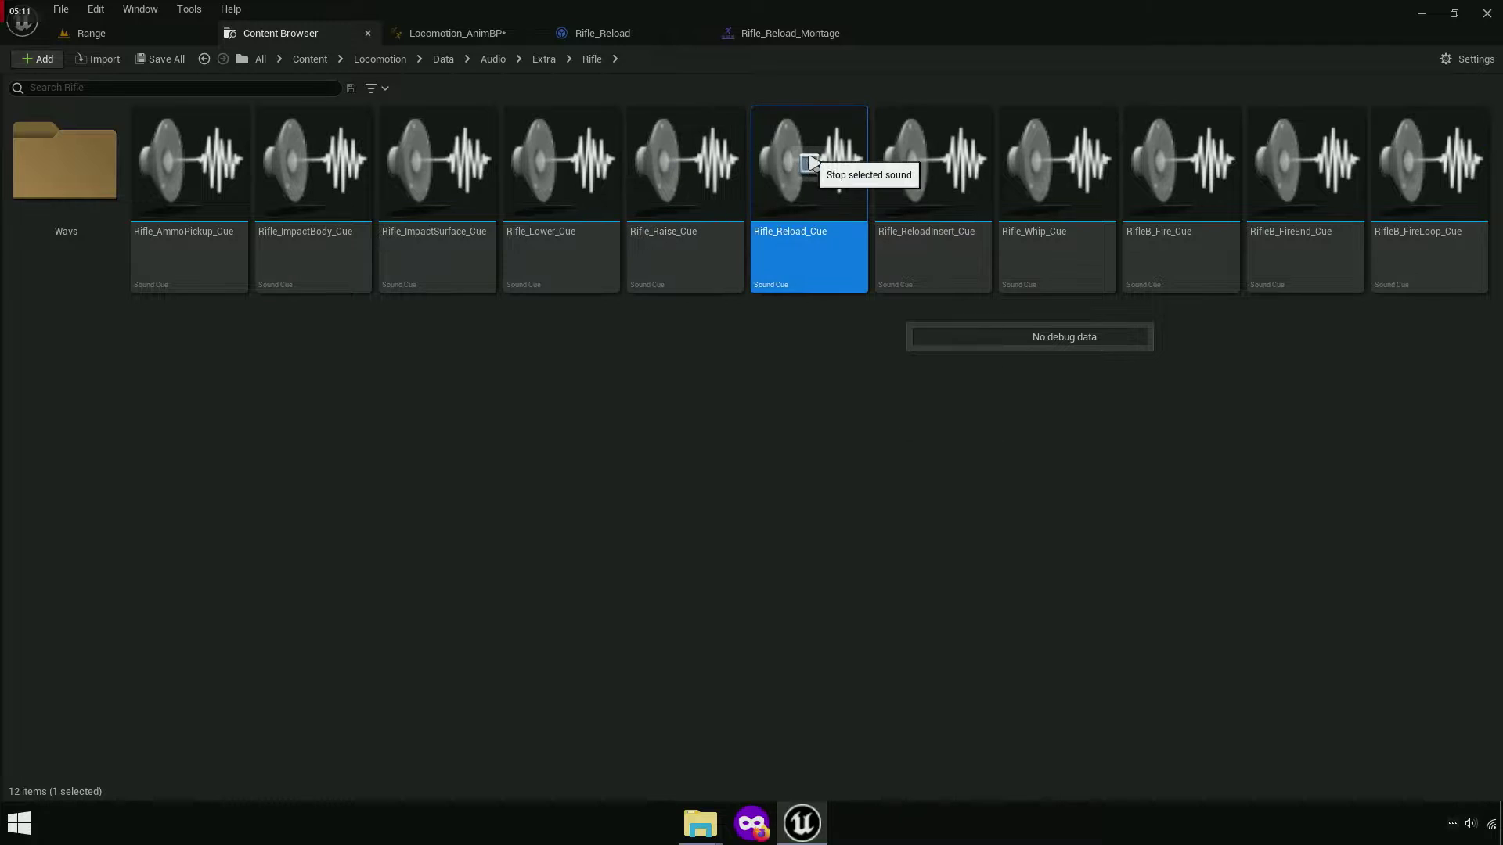
left_click(807, 163)
double_click(66, 165)
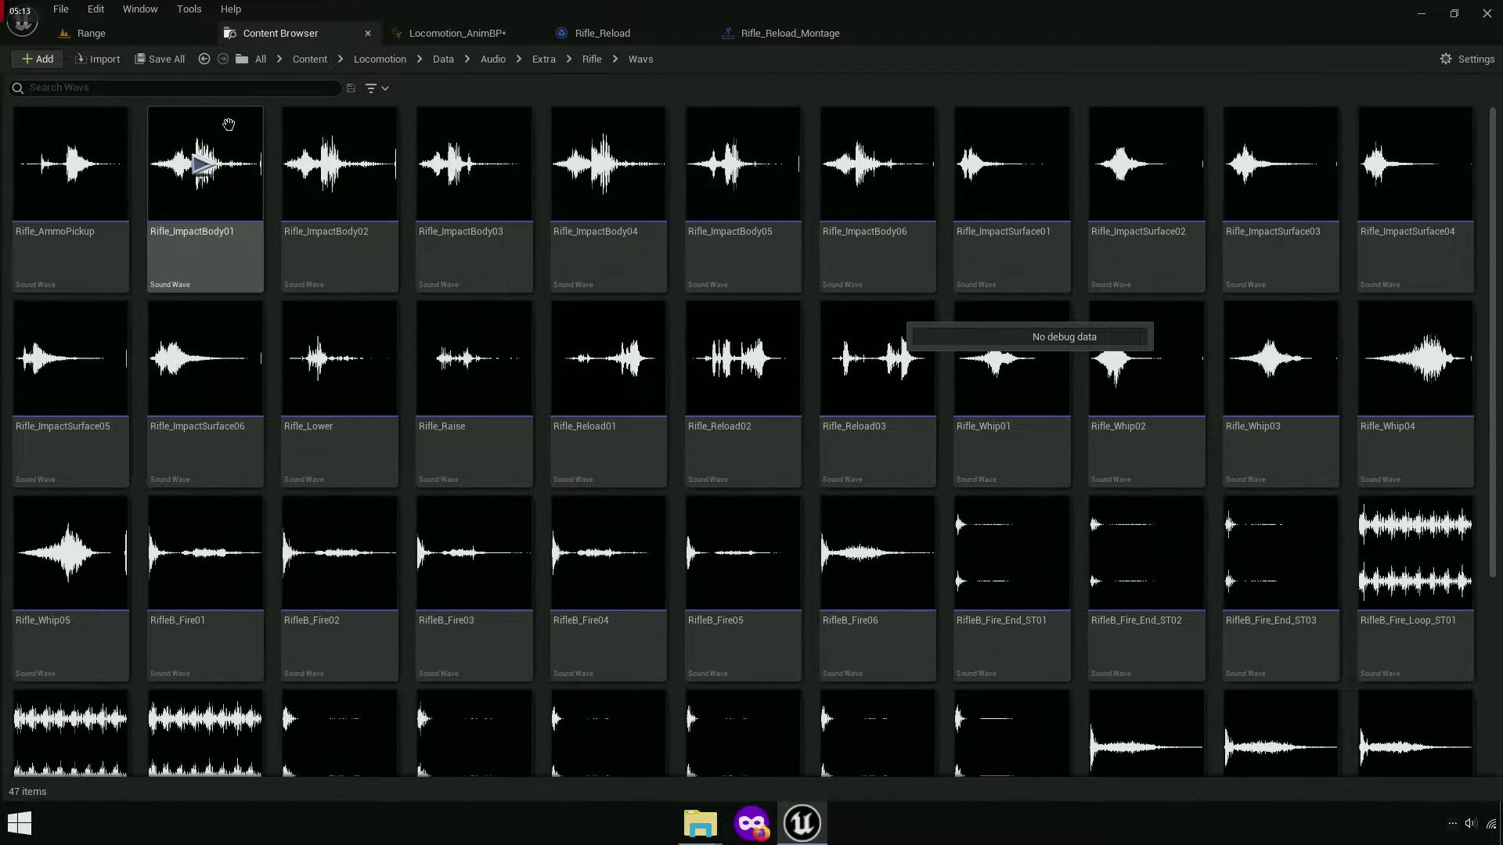
Search the Extra audio folder for 'eject' and play Pistol_ReloadEject_Cue.
left_click(544, 59)
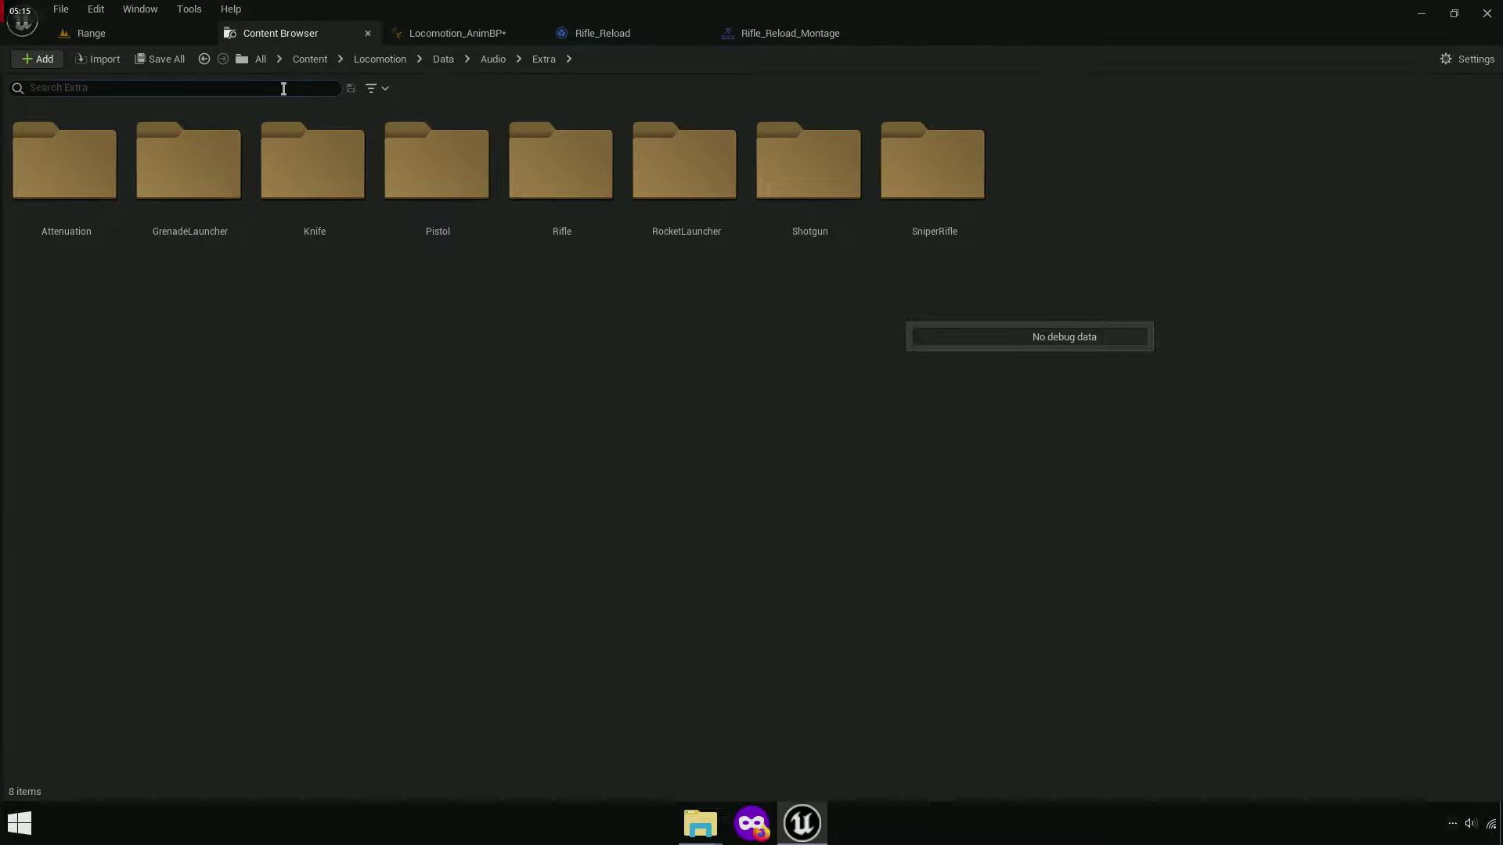
type("eject")
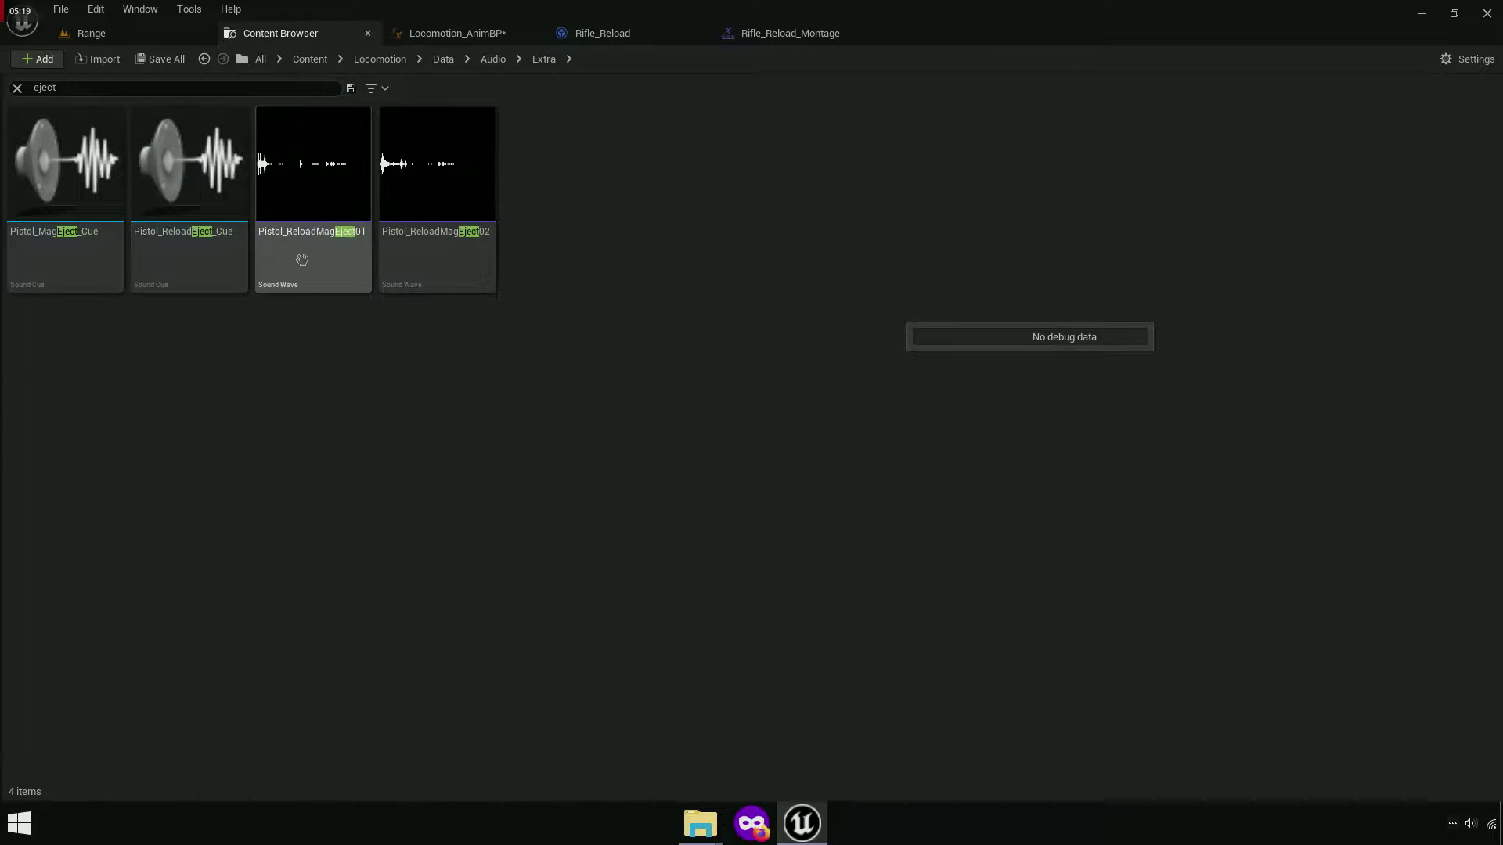
left_click(170, 171)
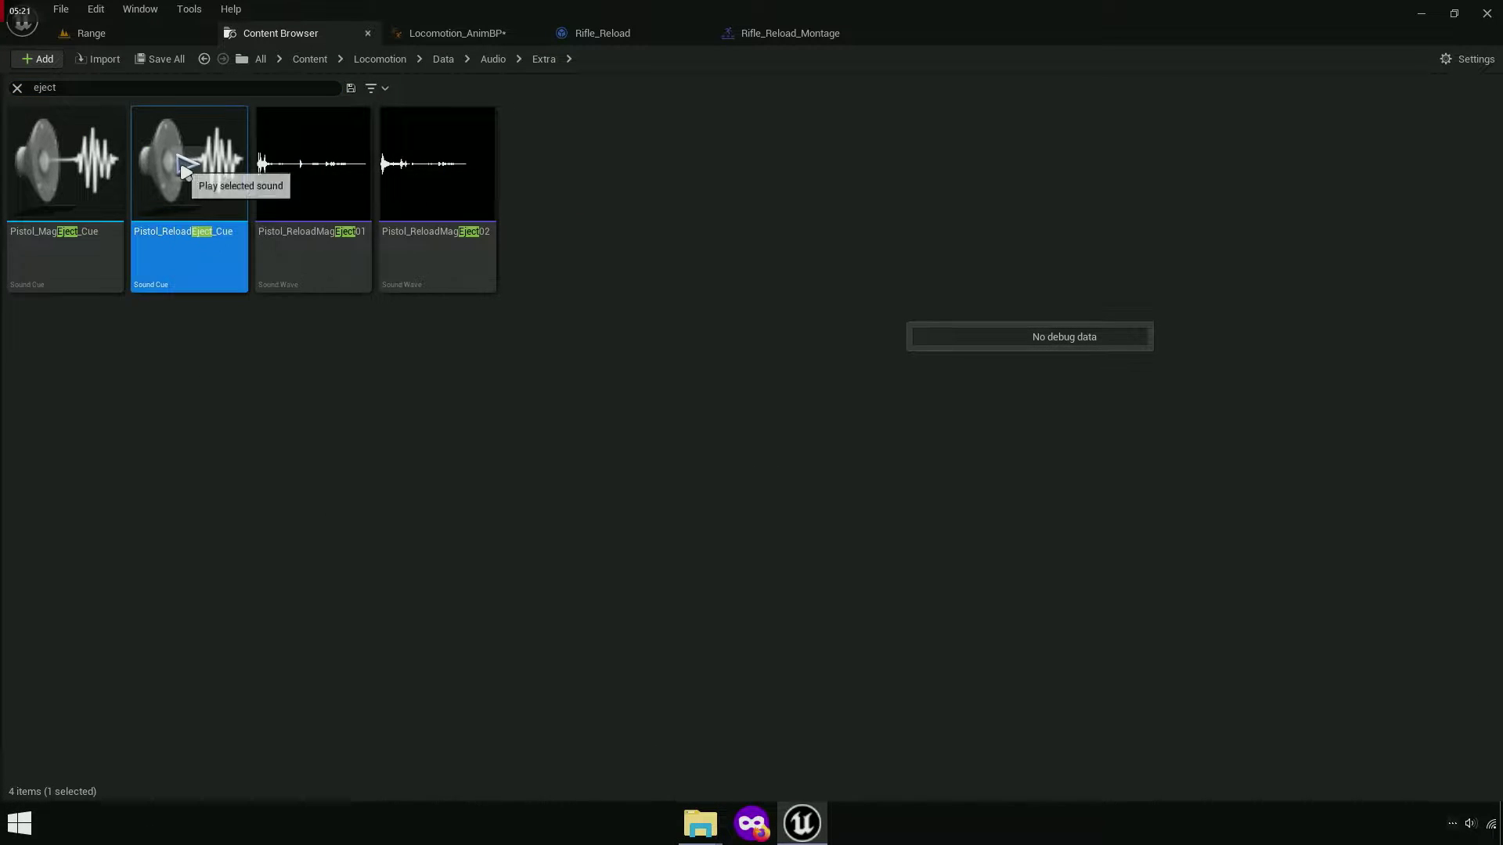
left_click(169, 172)
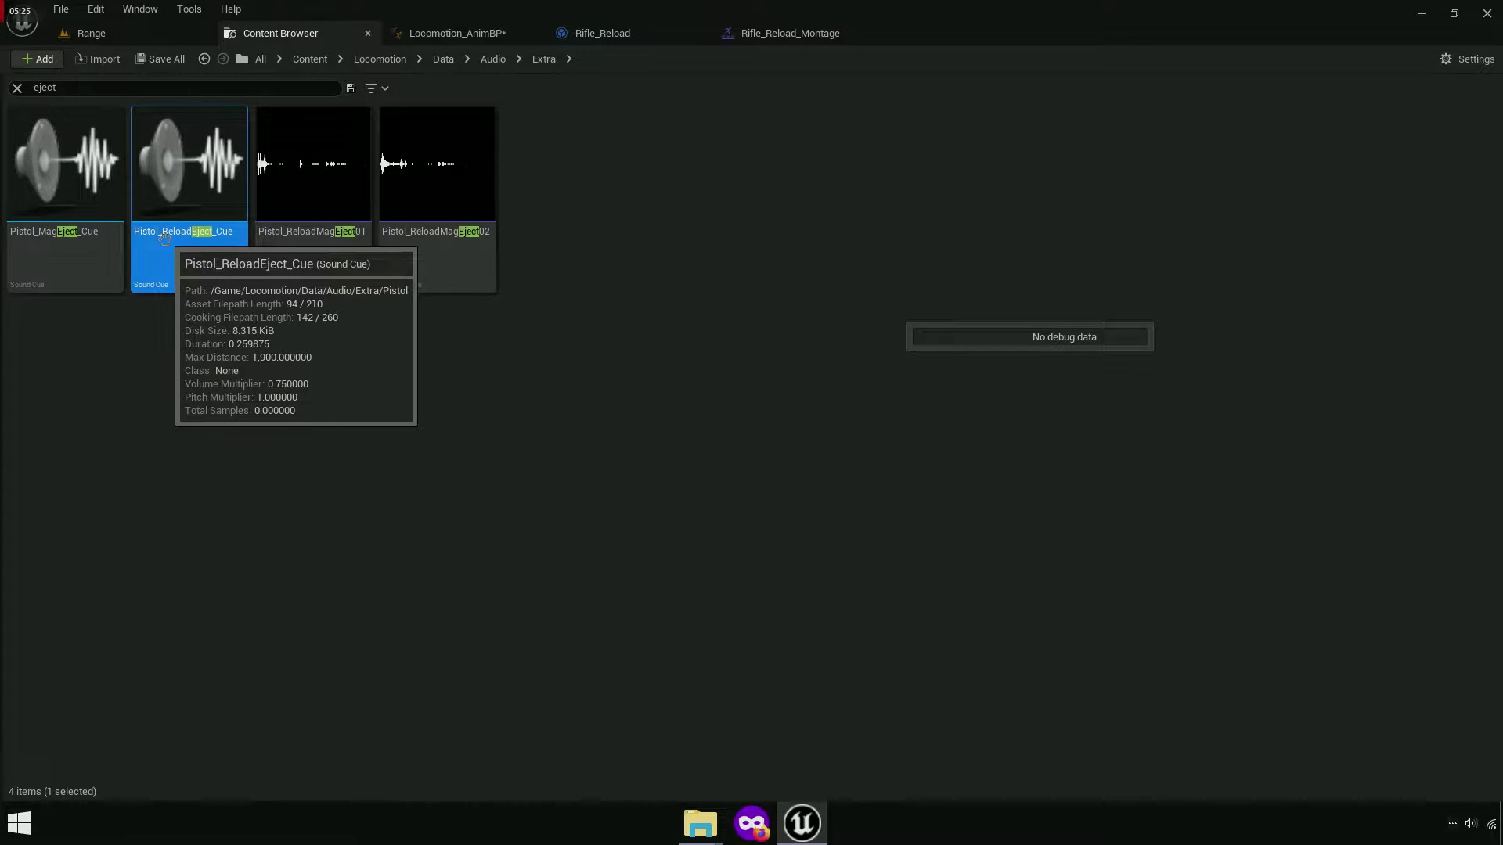
Duplicate Pistol_ReloadEject_Cue and name the copy RifleEject_Cue.
right_click(204, 213)
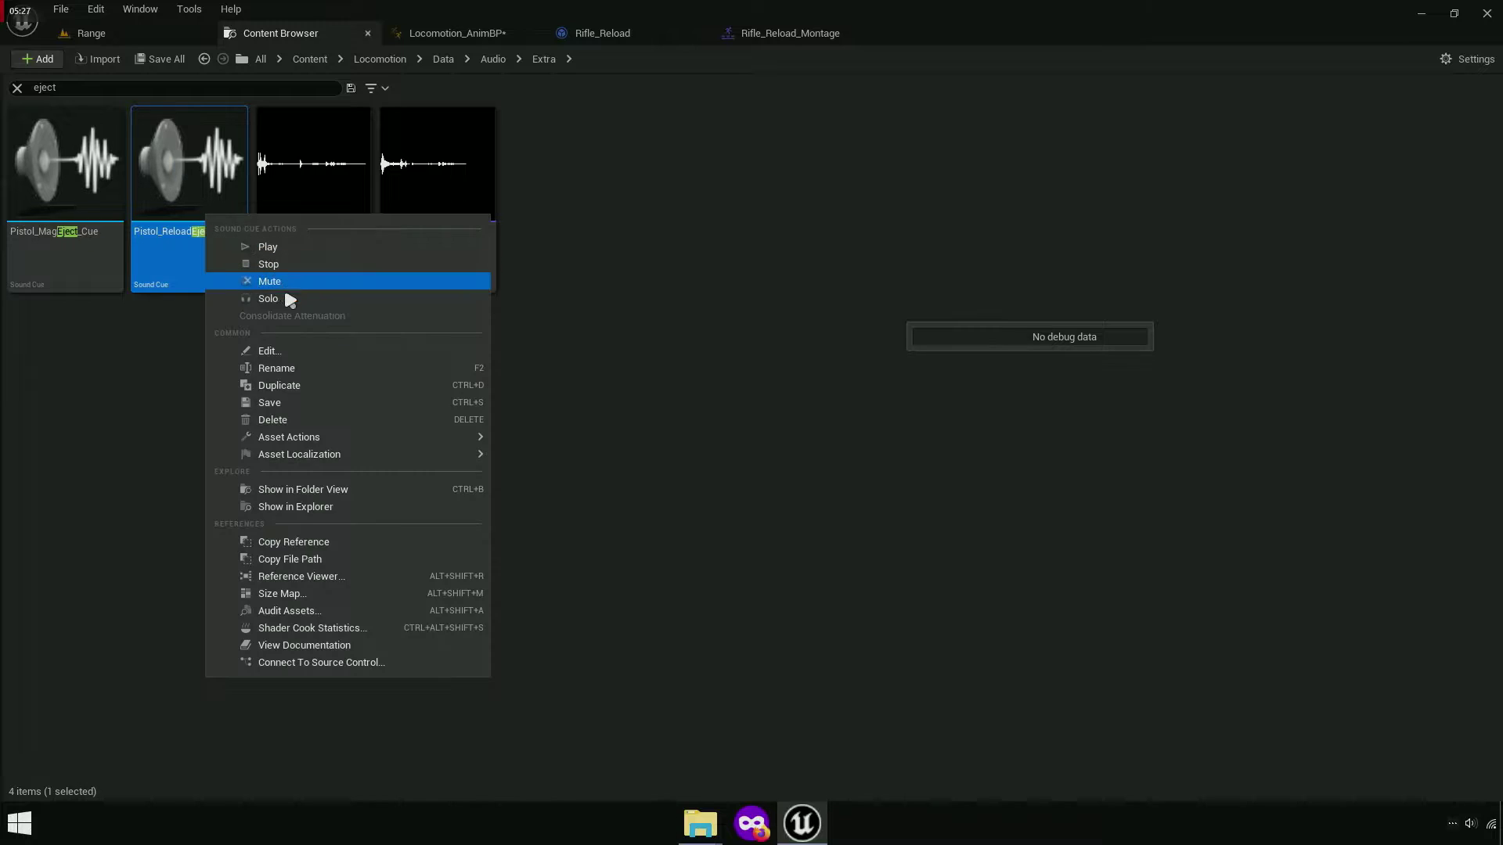
left_click(264, 389)
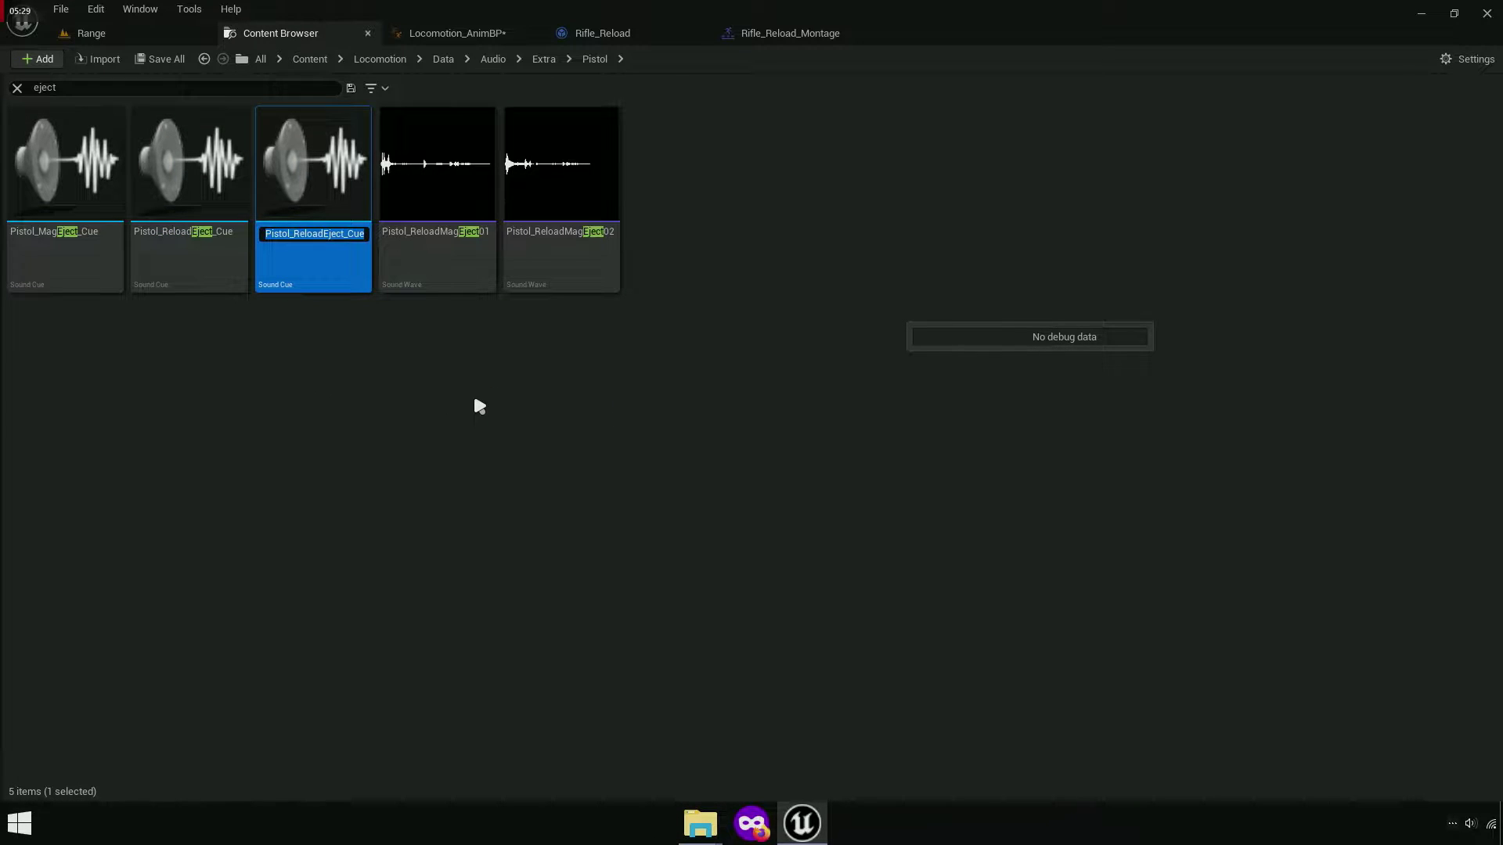
type("RifleE")
type("ject")
key("ctrl+a")
key("End")
type("_Cue")
key("Return")
key("Return")
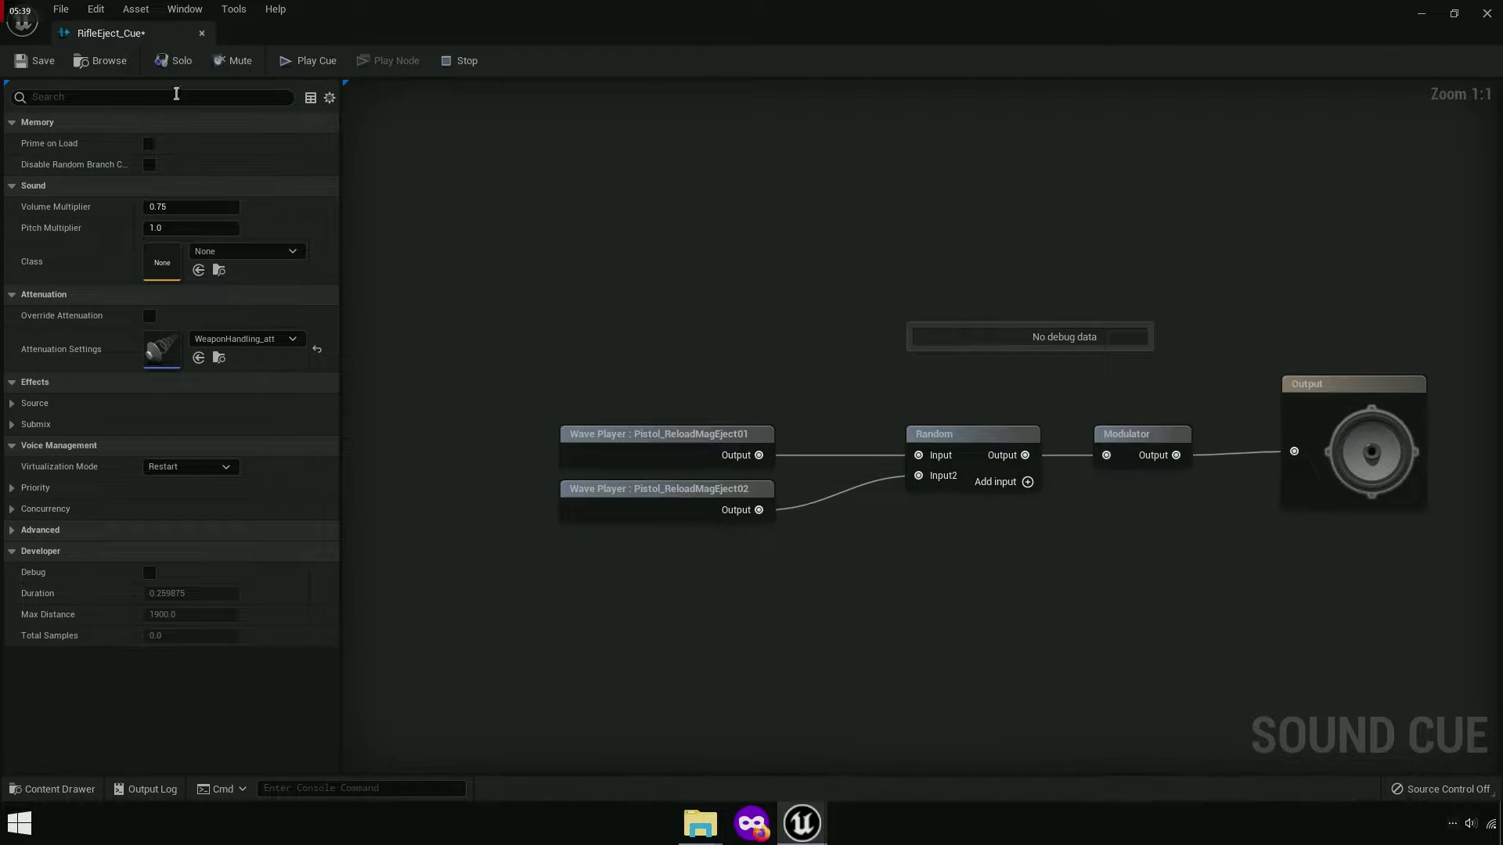
Dock the RifleEject_Cue editor with the other tabs and frame its Modulator and Output nodes.
mouse_move(149, 28)
left_mouse_down()
mouse_move(943, 49)
mouse_move(947, 36)
left_mouse_up()
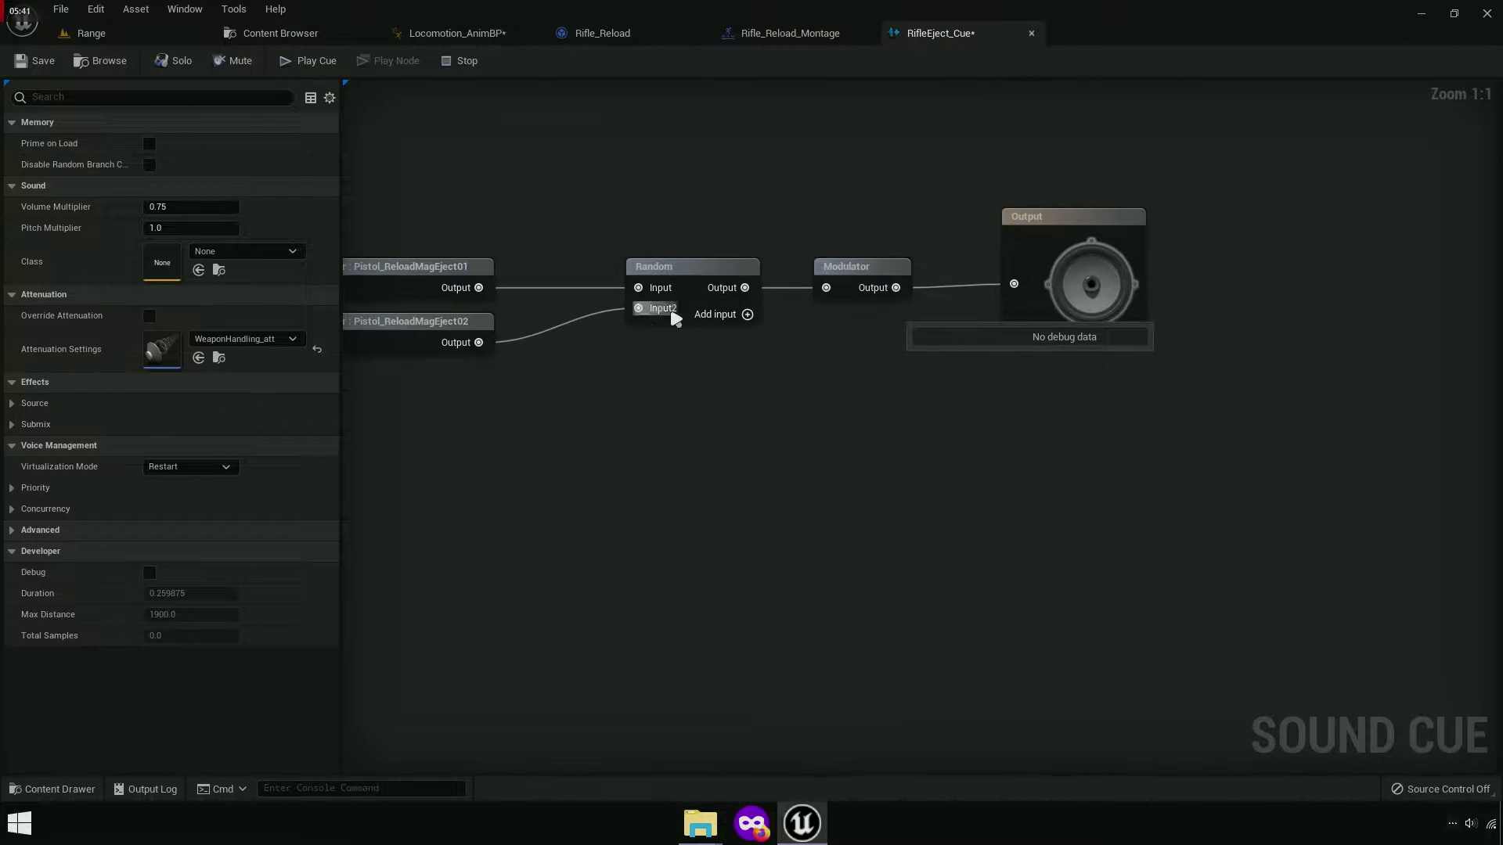
scroll(671, 312, "up", 5)
right_click_drag(770, 501, 523, 479)
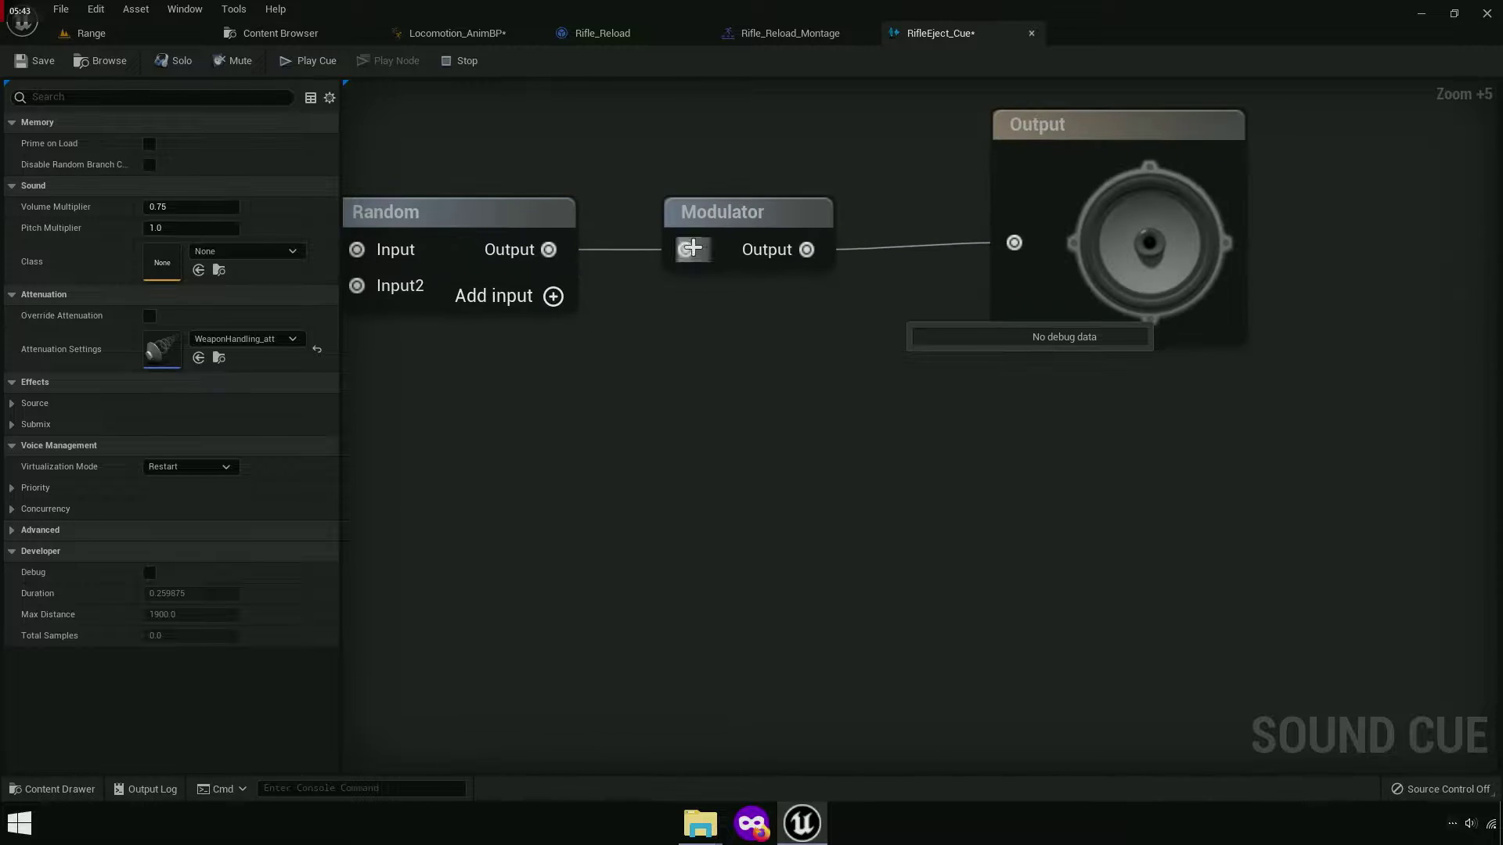
left_click(751, 223)
right_click_drag(660, 393, 636, 331)
Add a test Modulator node, delete it, and view the original Modulator's pitch and volume settings.
right_click(637, 332)
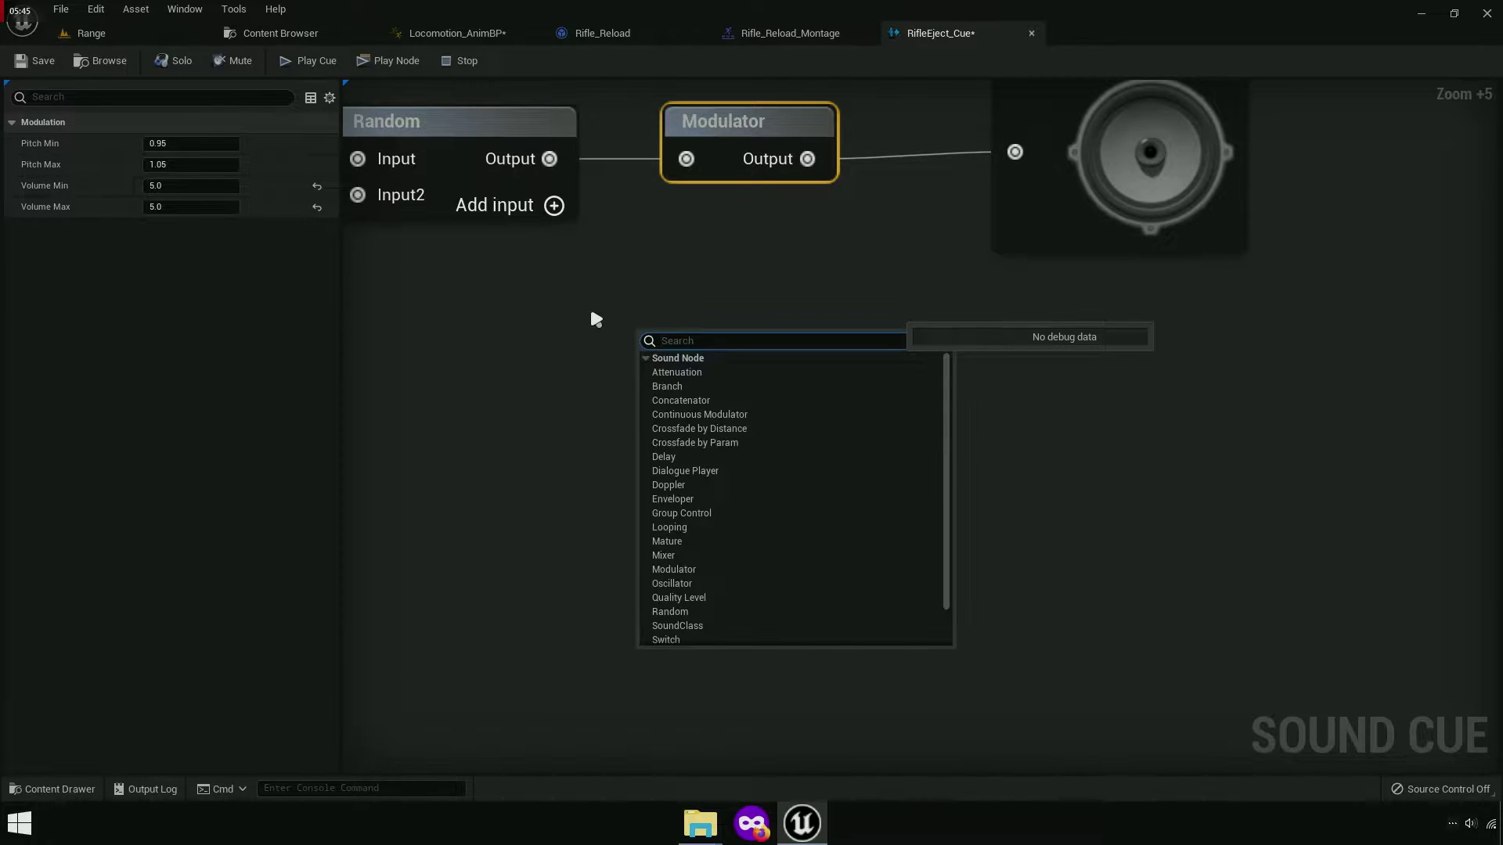
left_click(592, 306)
right_click(614, 341)
type("modu")
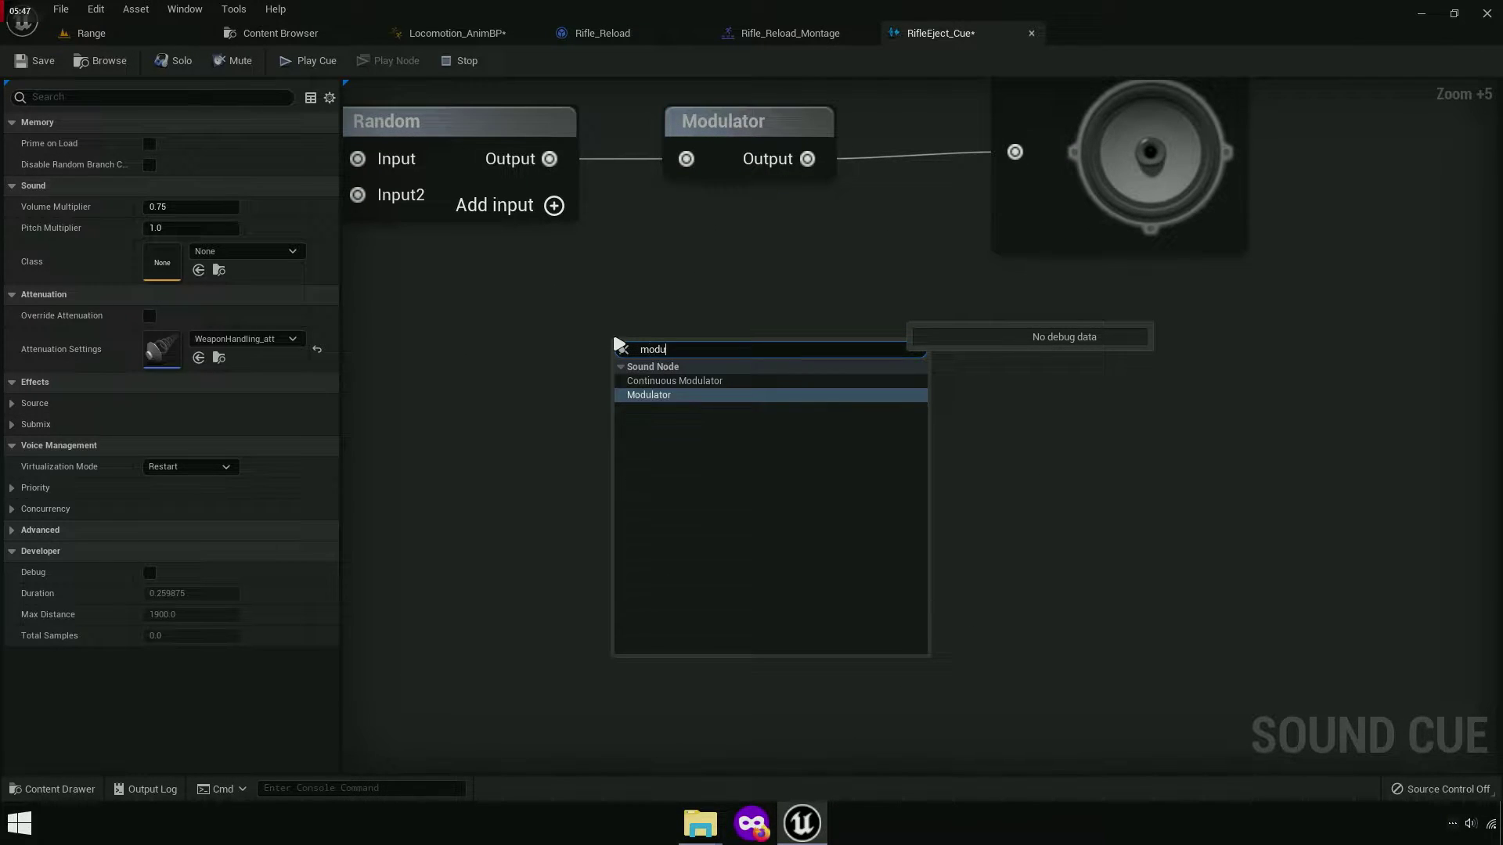
left_click(668, 395)
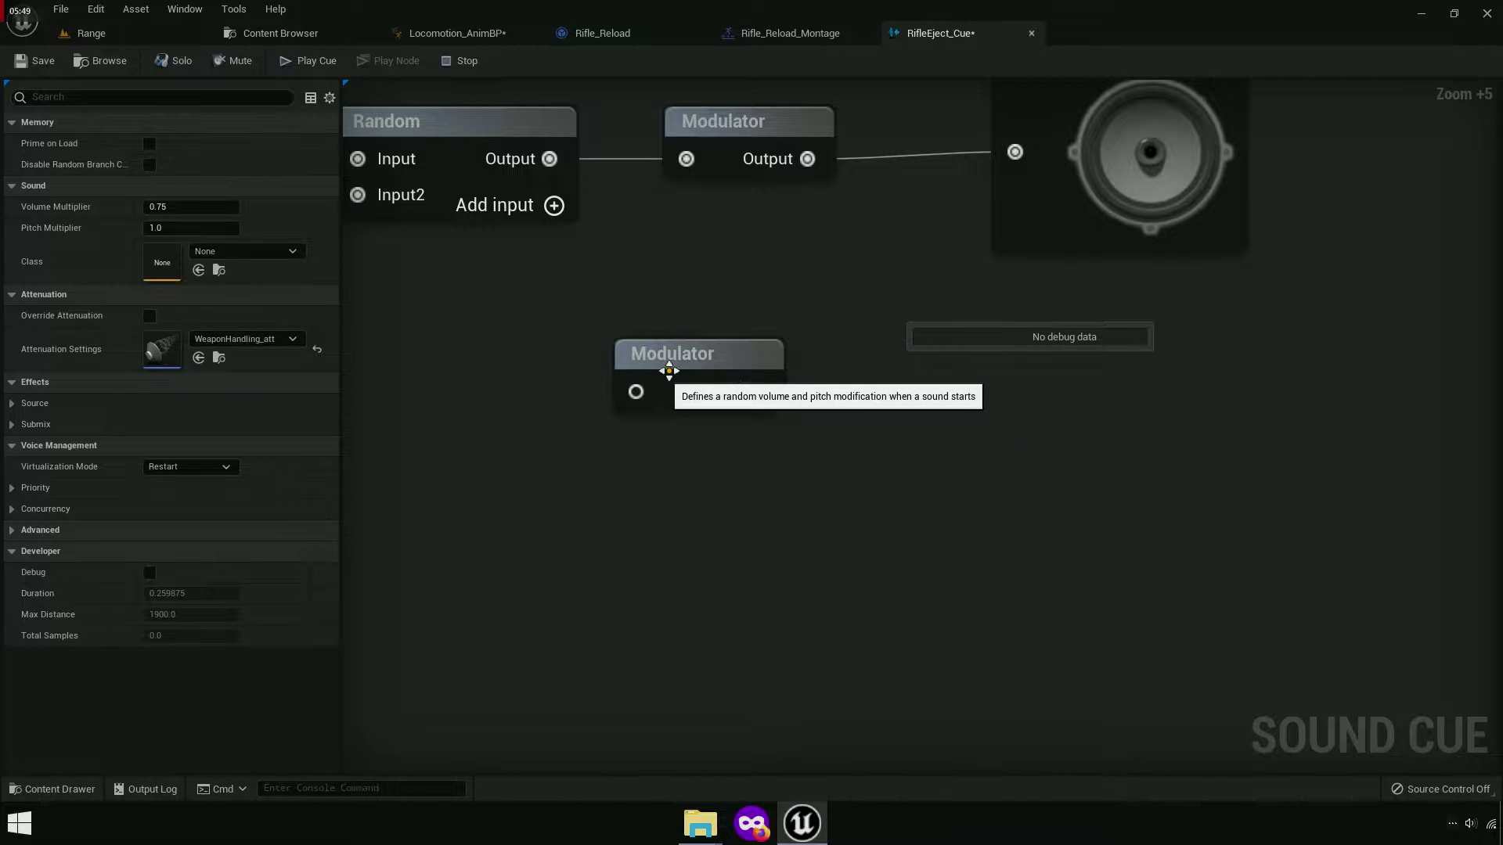
mouse_move(667, 364)
left_mouse_down()
mouse_move(691, 325)
mouse_move(606, 176)
mouse_move(565, 432)
left_mouse_up()
left_click(527, 382)
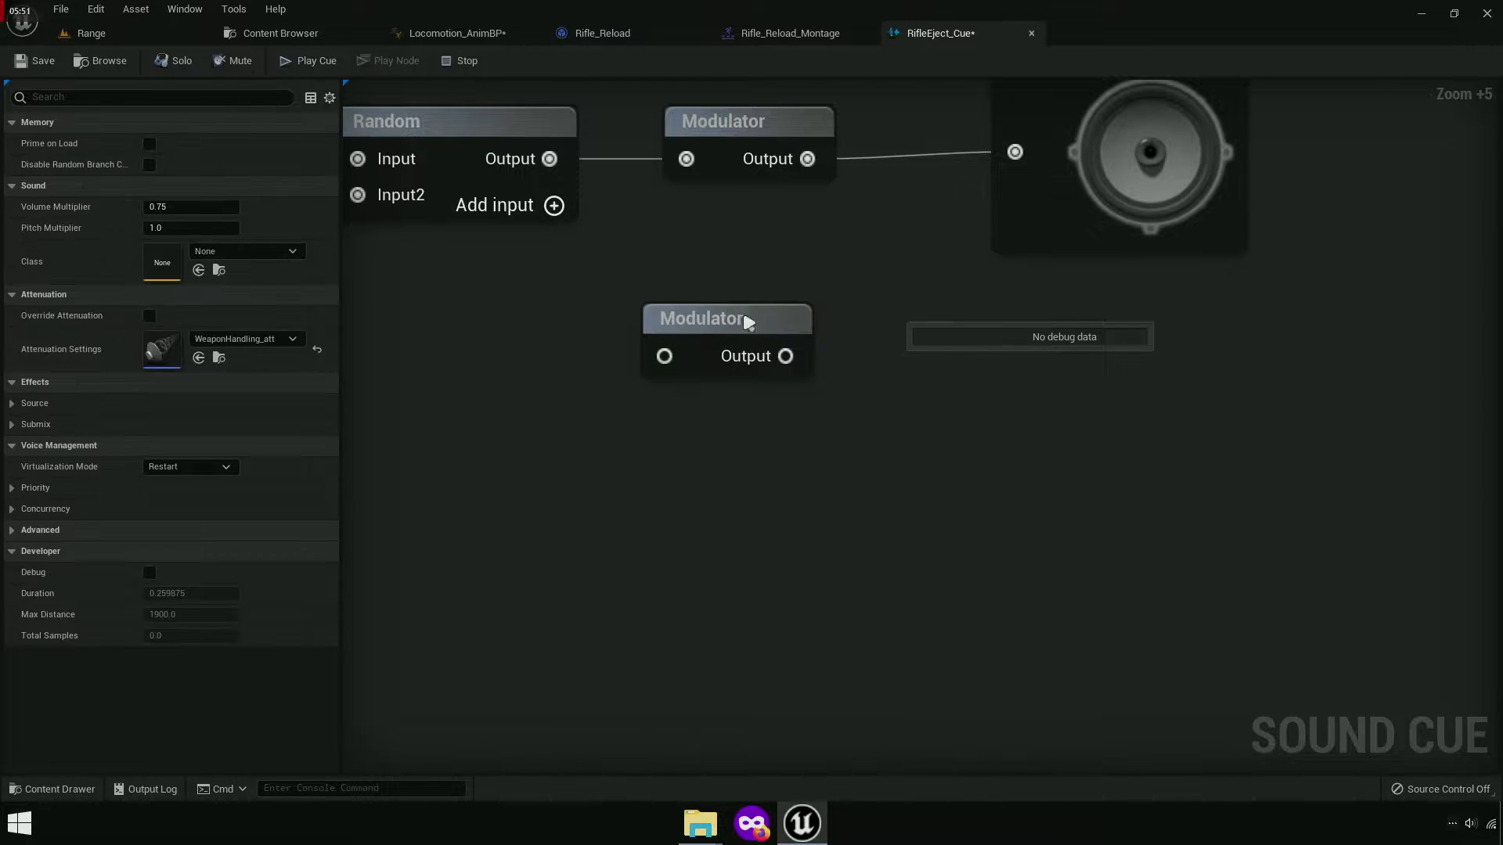
left_click(749, 319)
key("Delete")
left_click(758, 137)
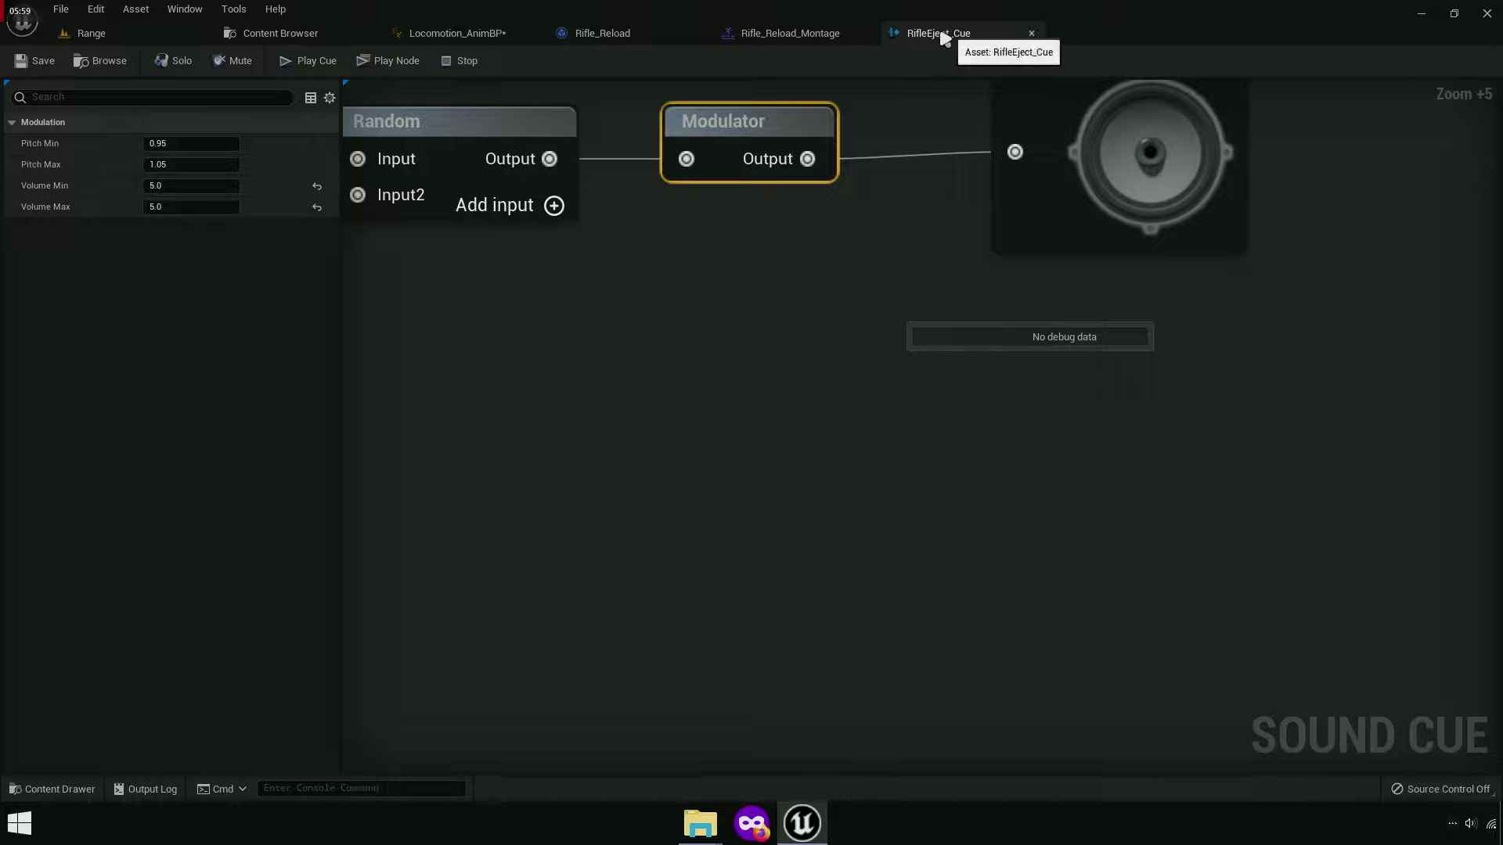
Drop RifleEject_Cue onto the Play Sound at Location Sound pin in Locomotion_AnimBP and save.
left_click(779, 33)
left_click(639, 32)
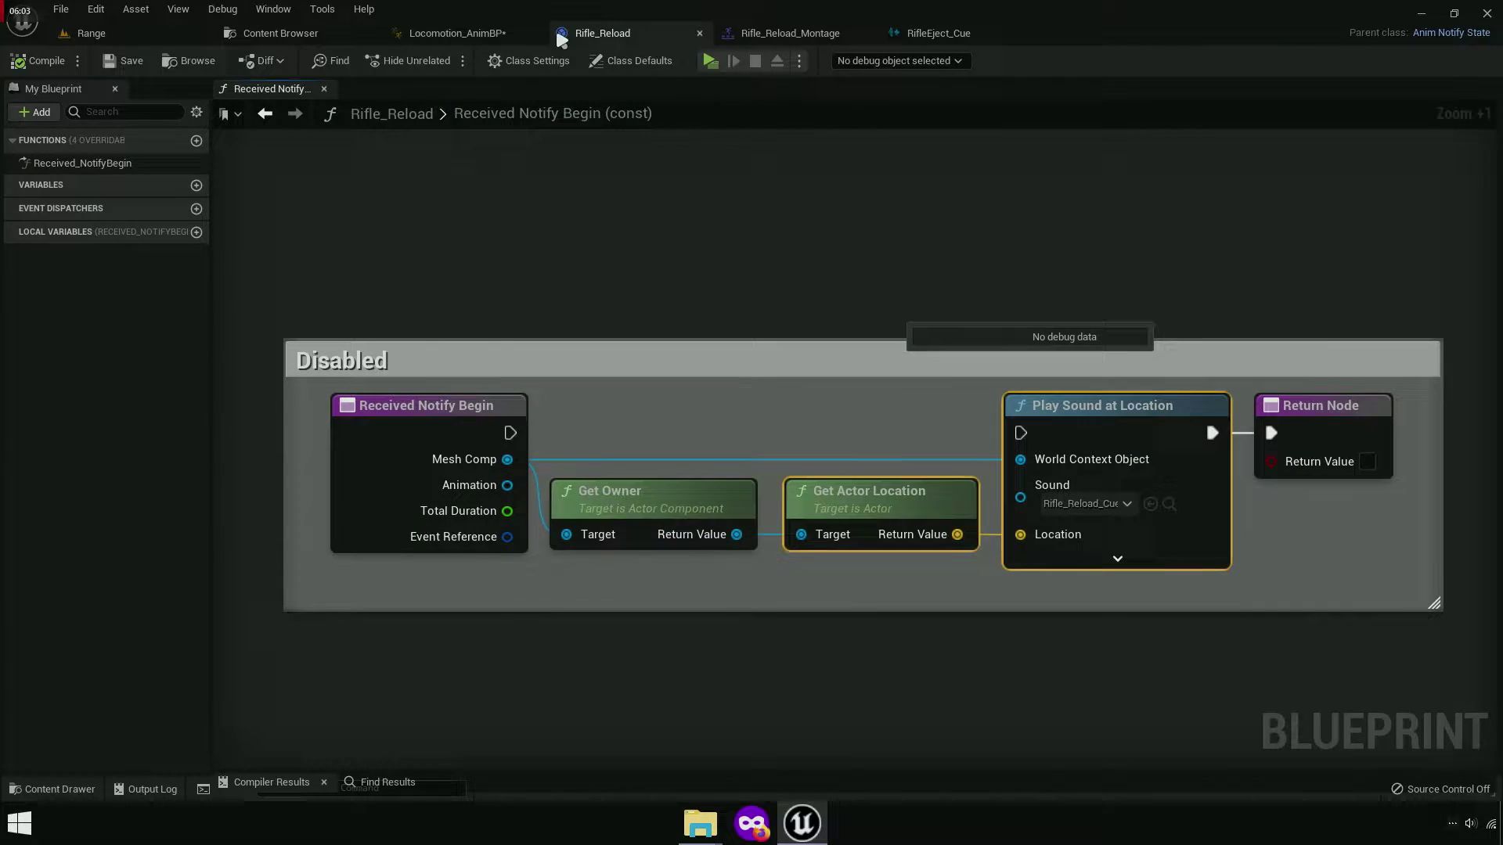
left_click(457, 33)
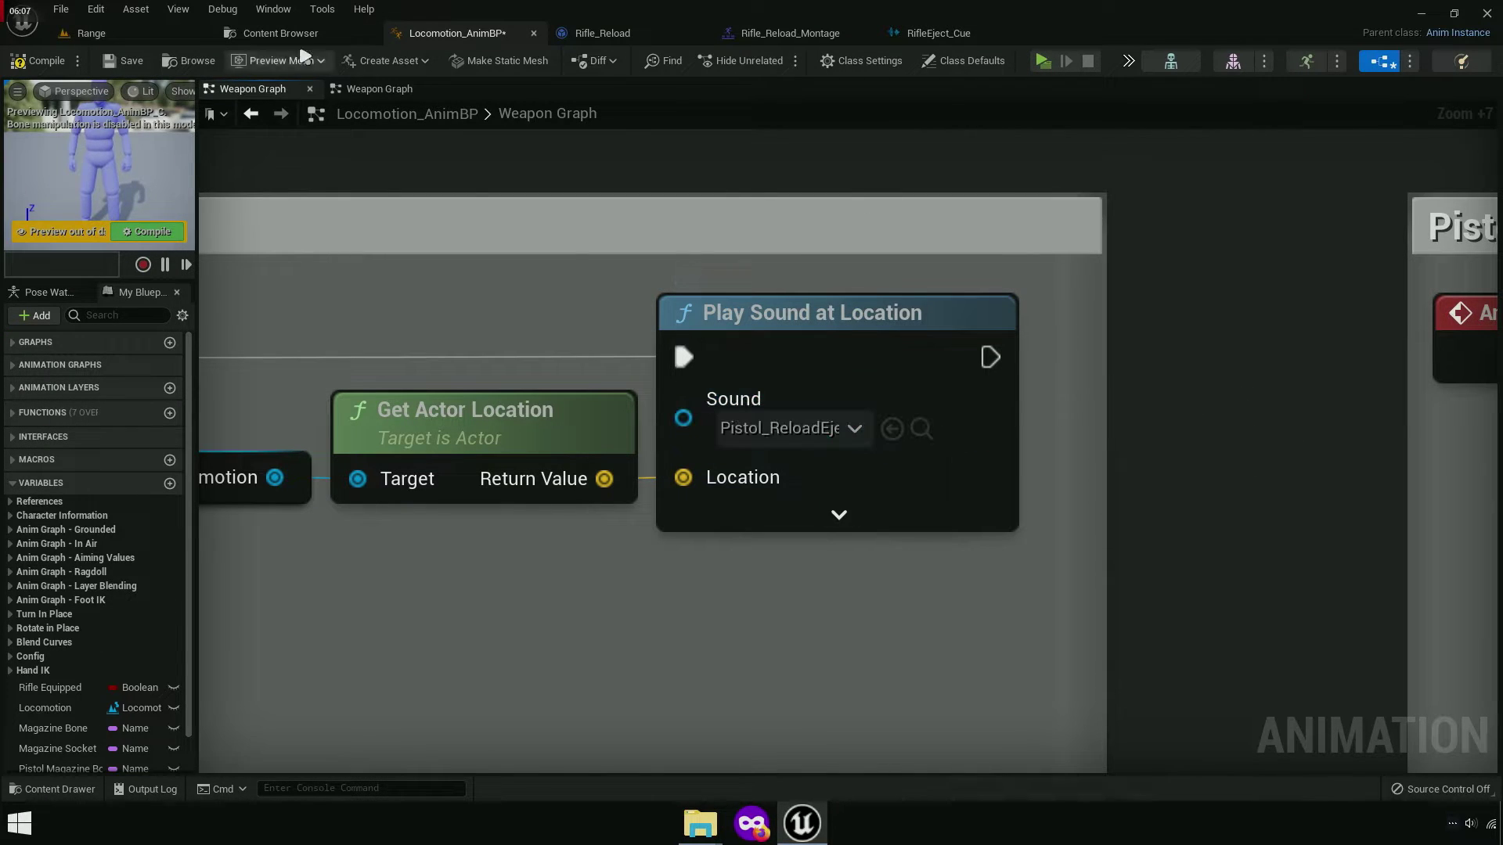
left_click(280, 33)
left_click_drag(557, 235, 971, 193)
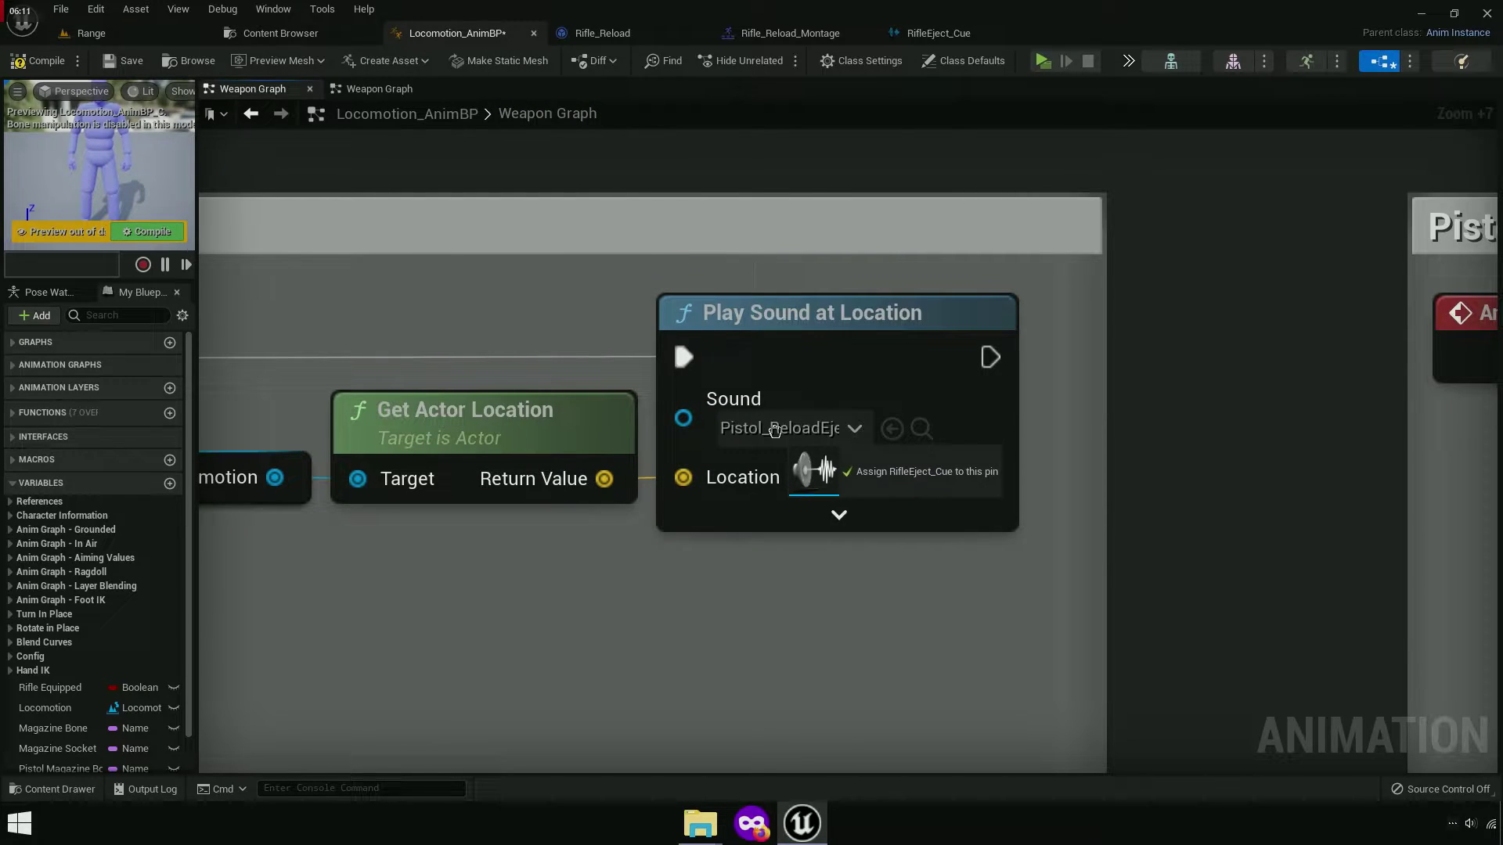
left_click_drag(469, 33, 779, 430)
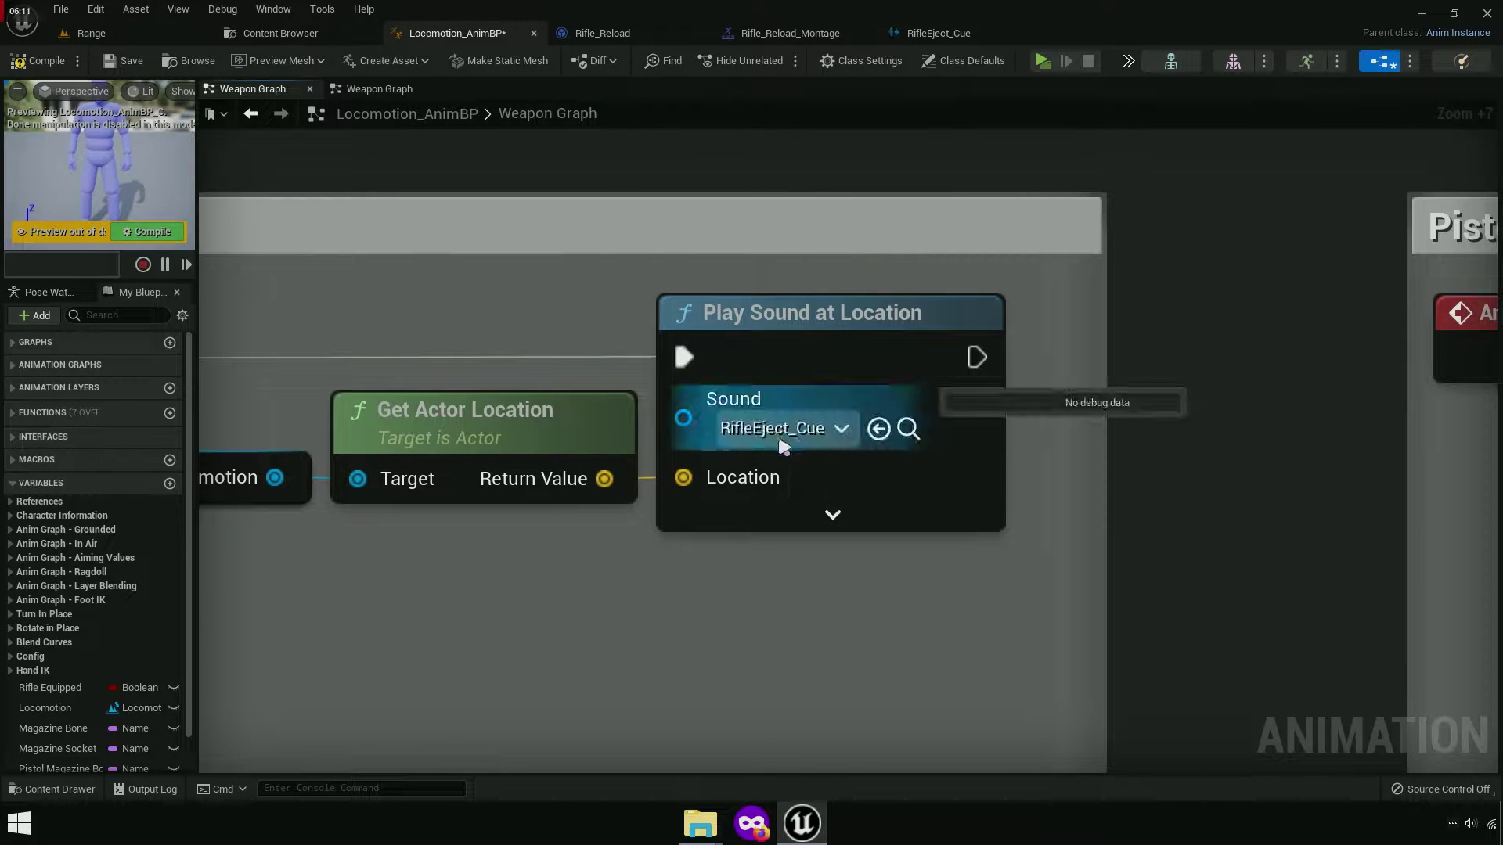
left_click(125, 63)
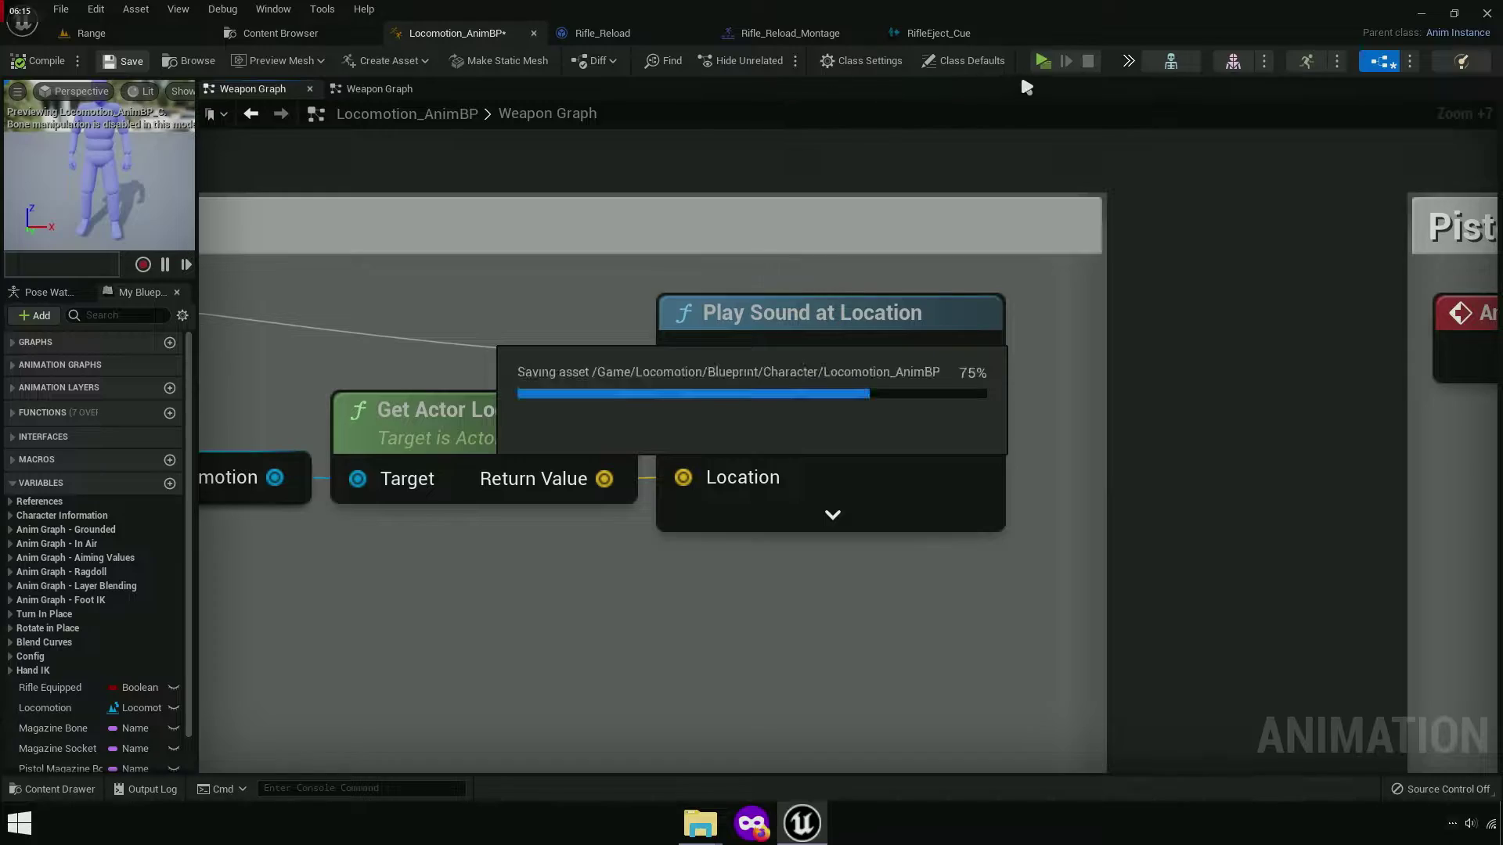
Launch the game, pick up the rifle, and fire and reload it three times to hear the eject sound.
left_click(1043, 60)
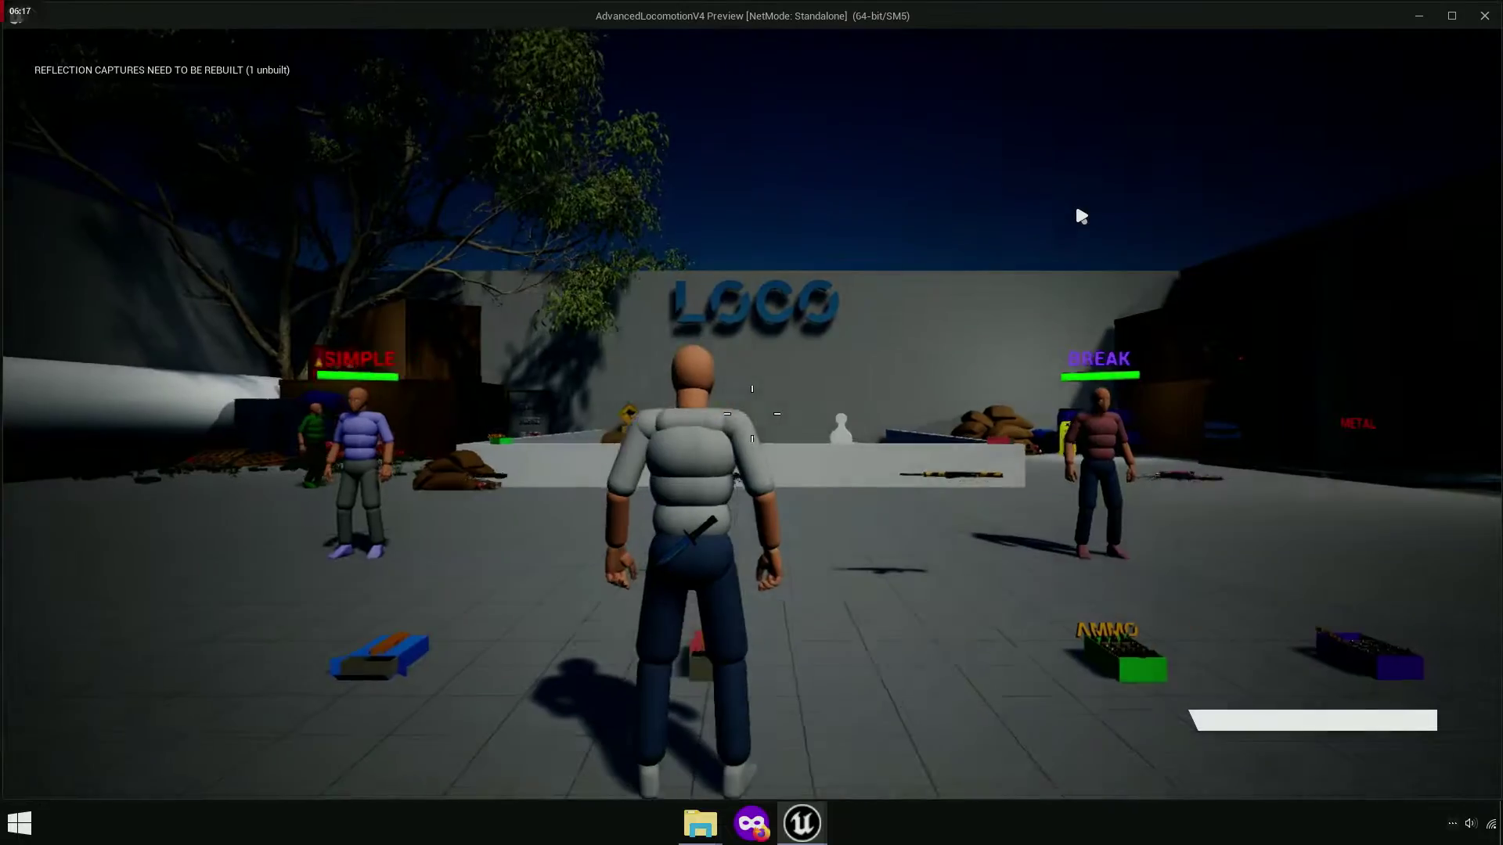
key("w")
key("e")
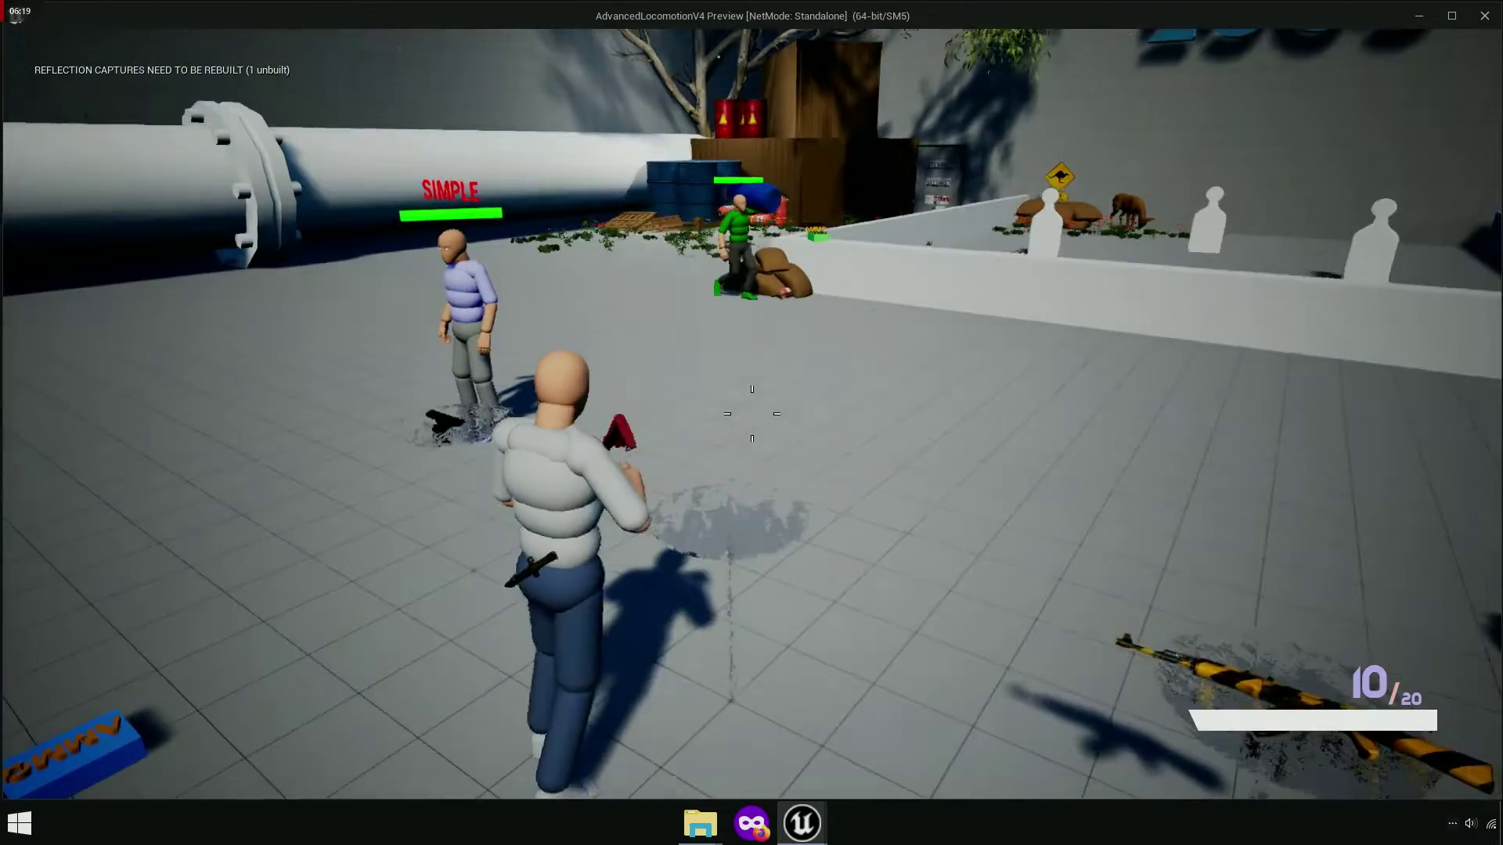
left_click(751, 413)
key("r")
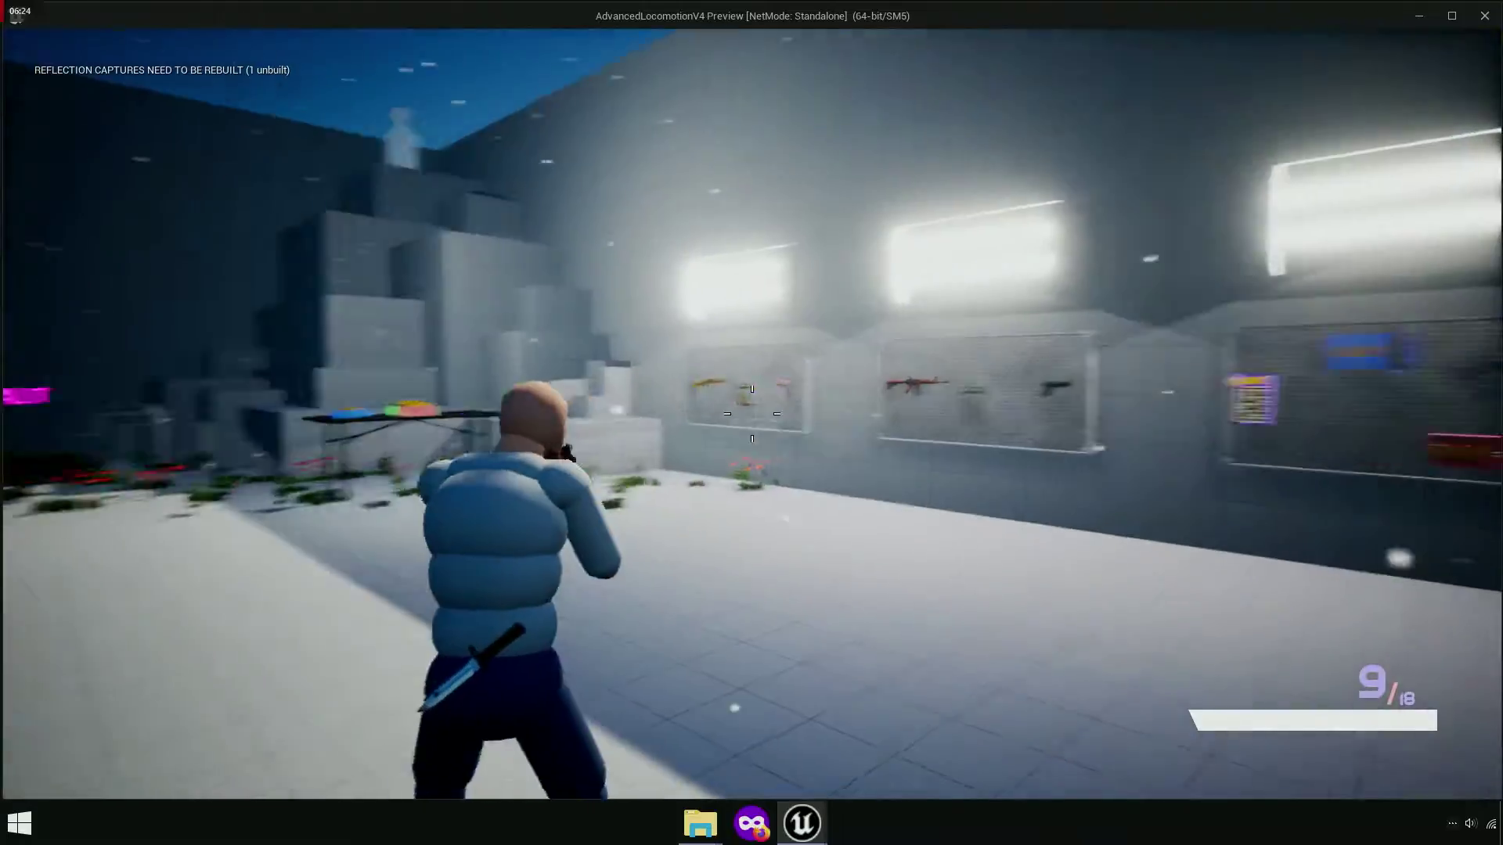
left_click(751, 413)
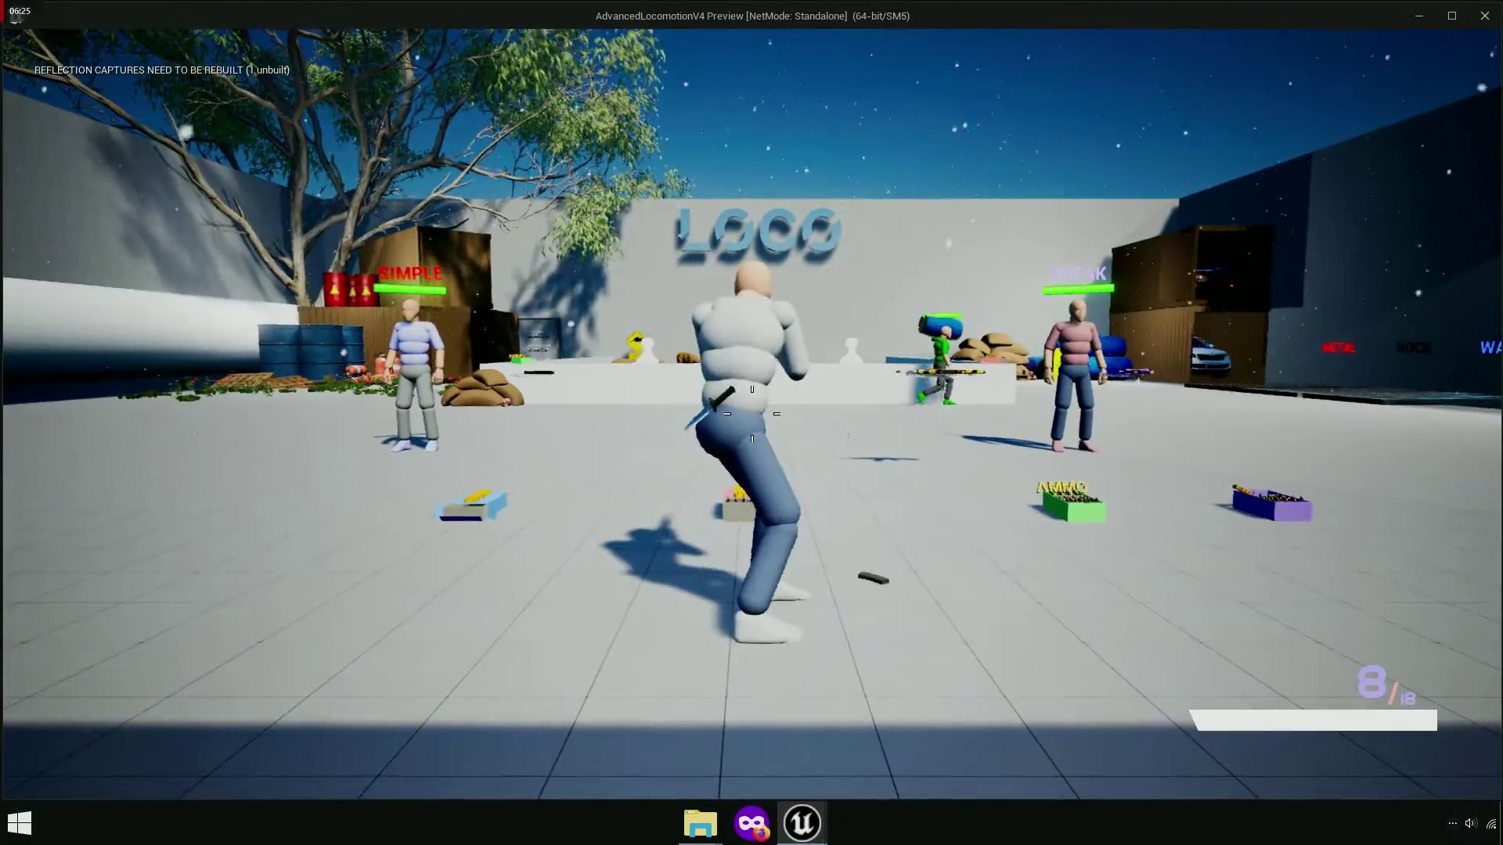
key("r")
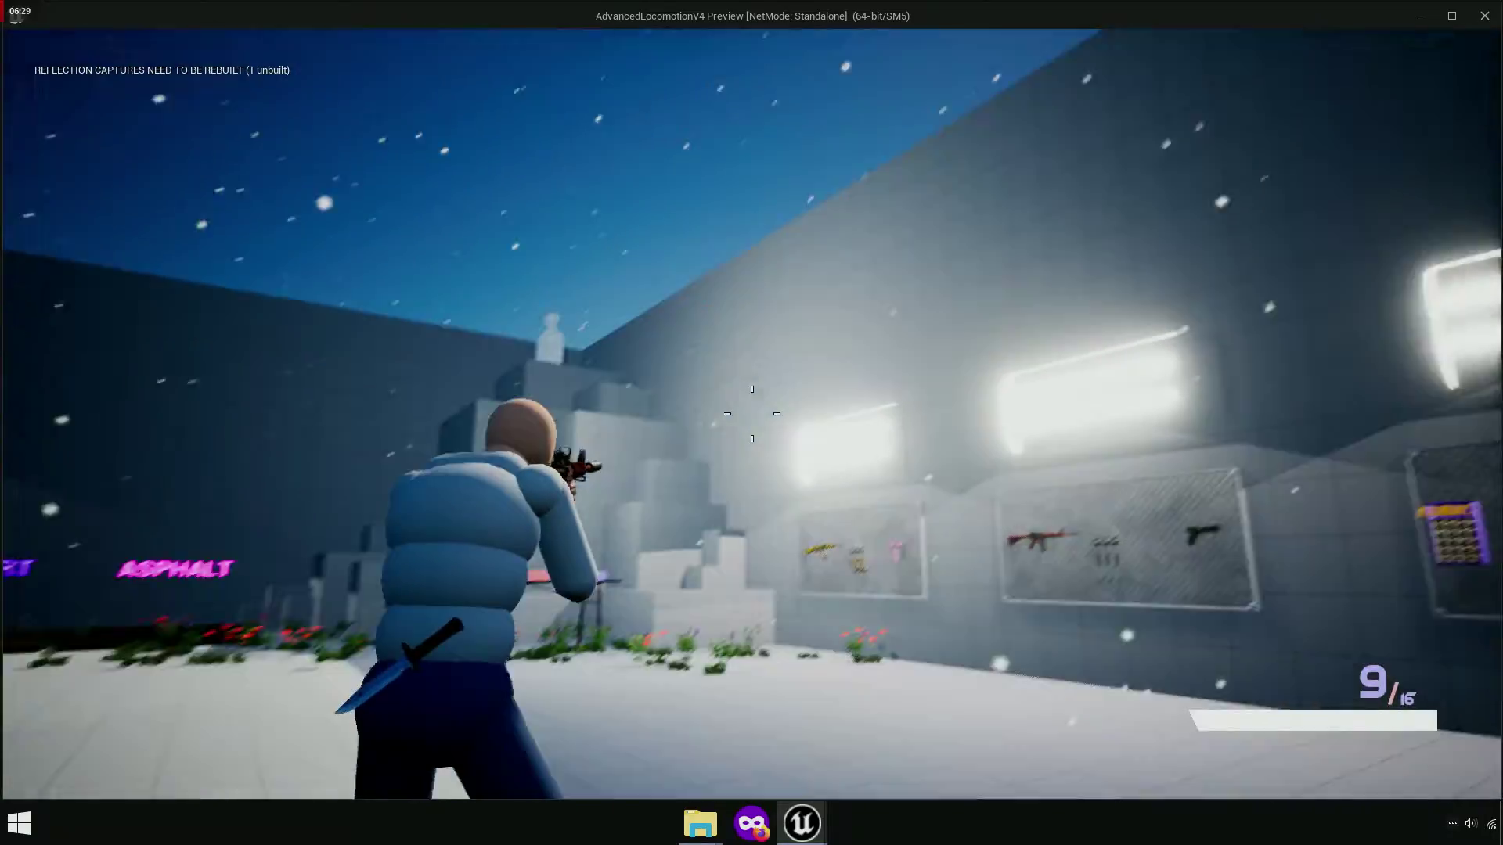
left_click(752, 414)
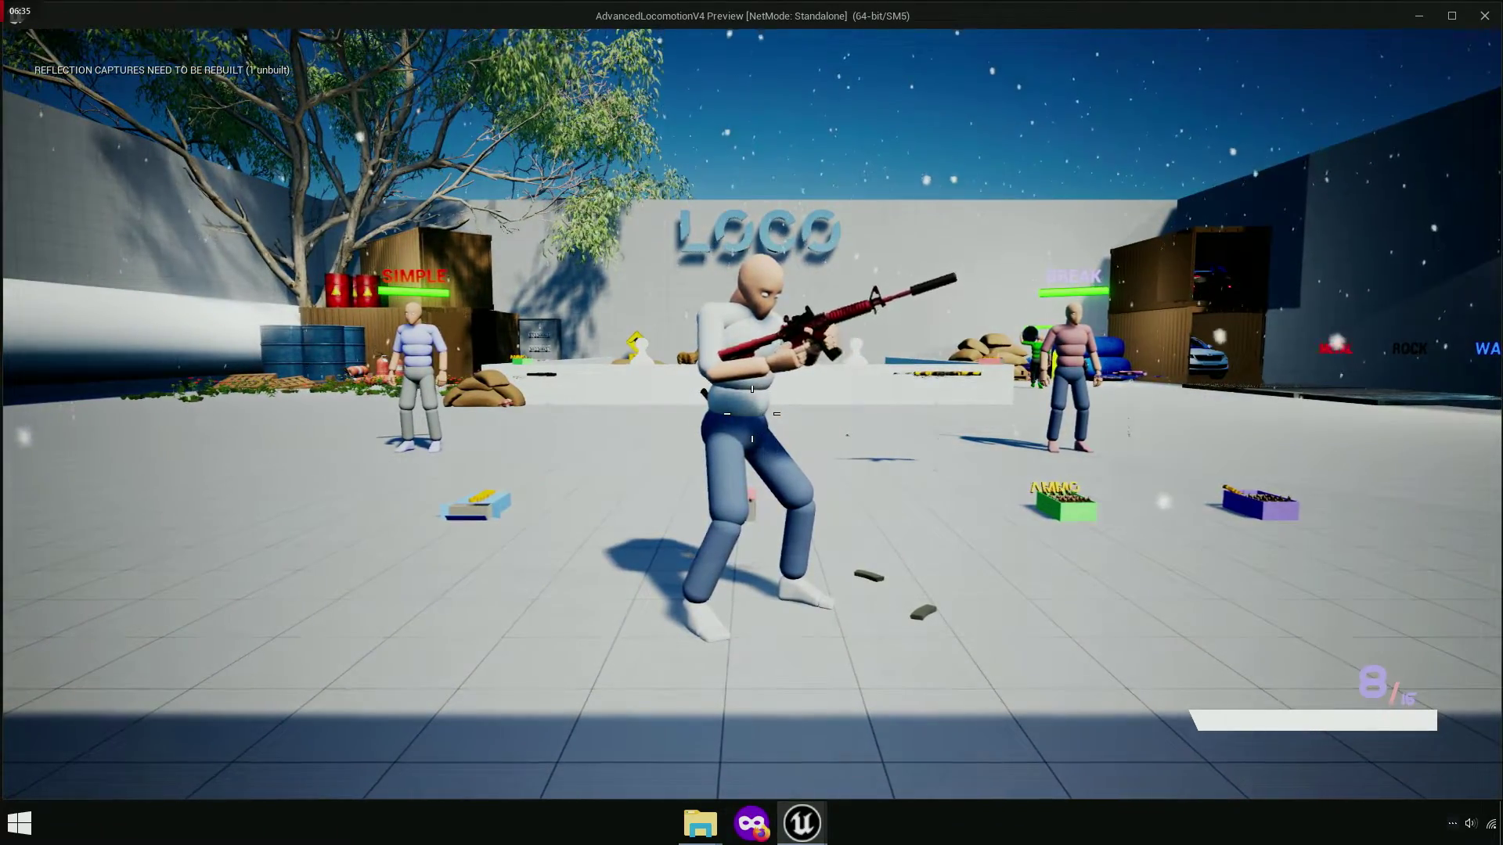
key("r")
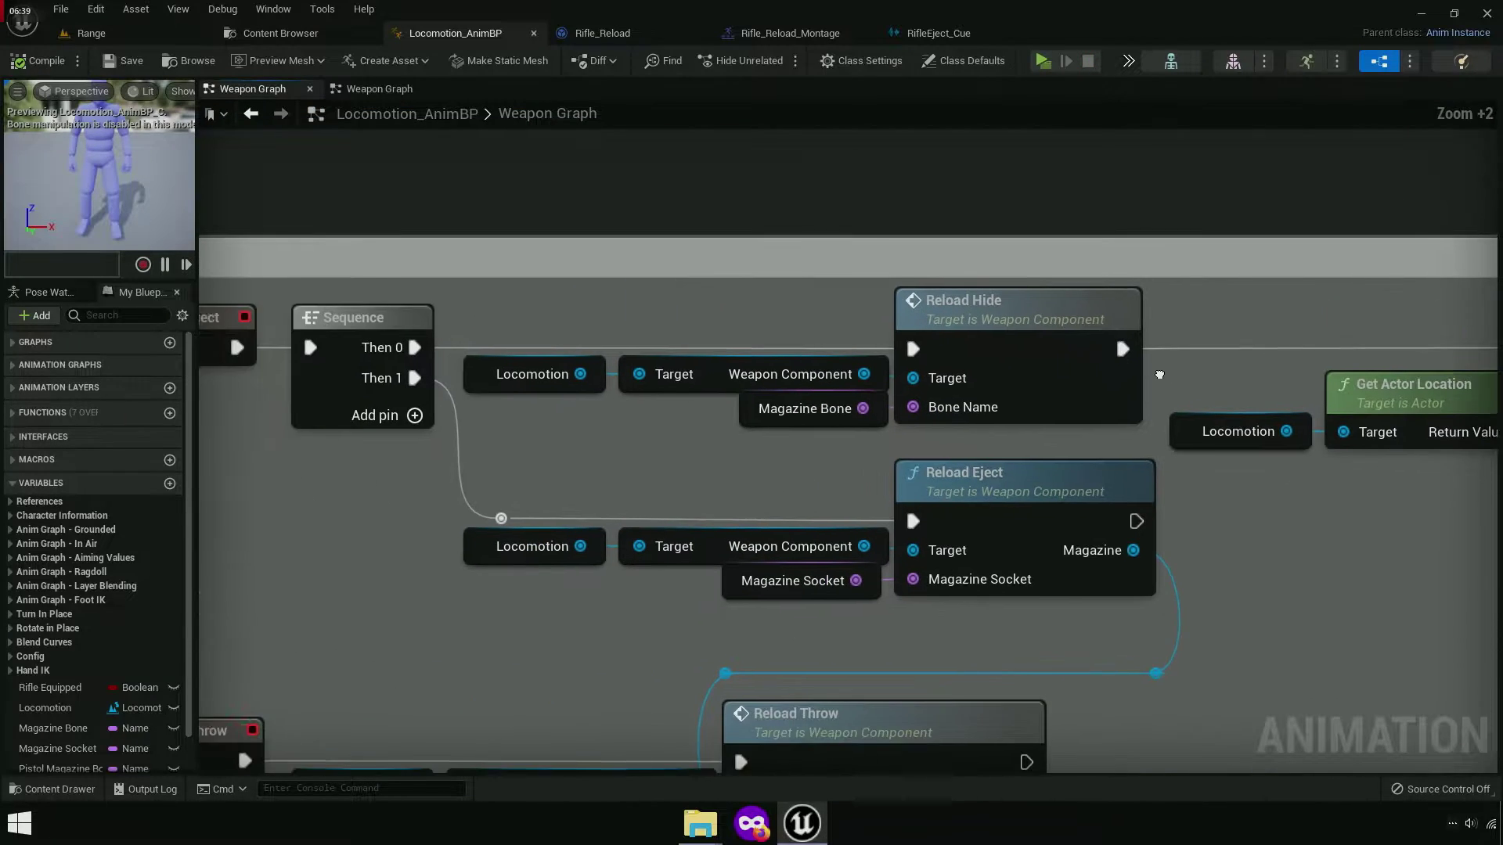
Open Rifle_Reload_Montage and play its preview near the reload start.
left_click(745, 41)
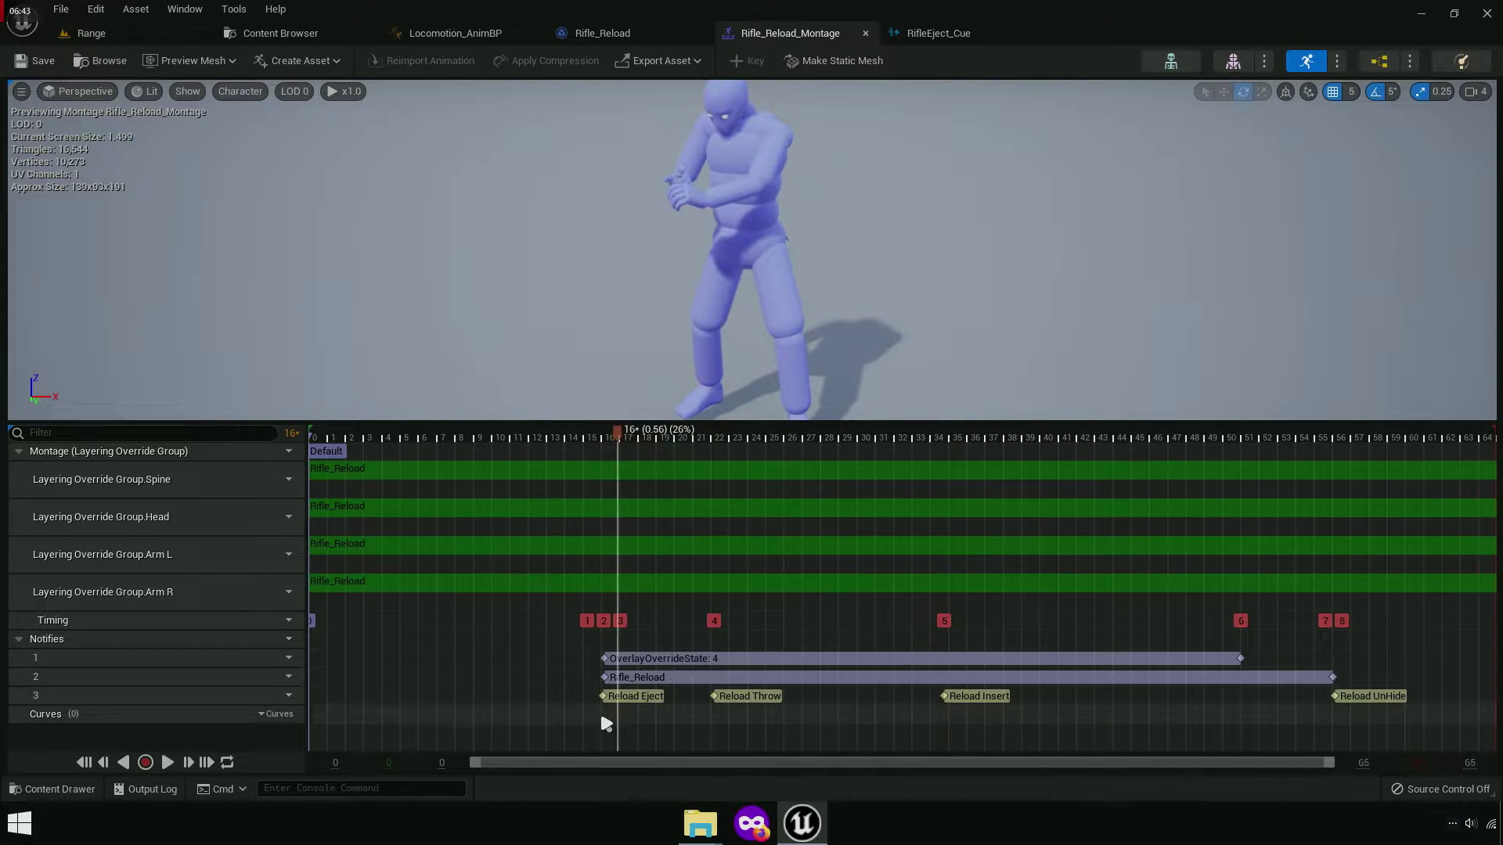
left_click(167, 761)
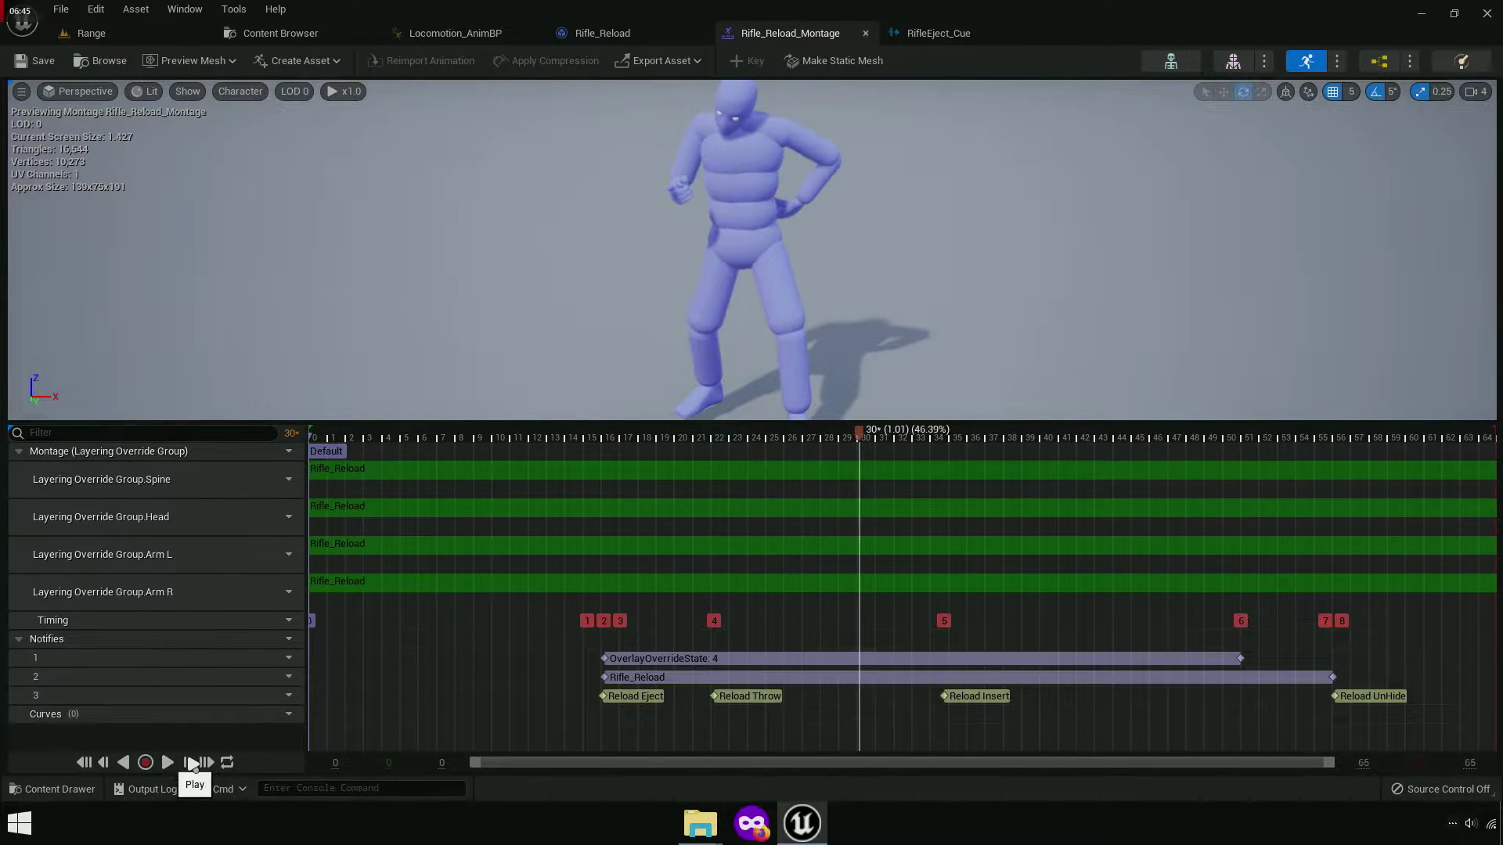
left_click_drag(857, 439, 638, 500)
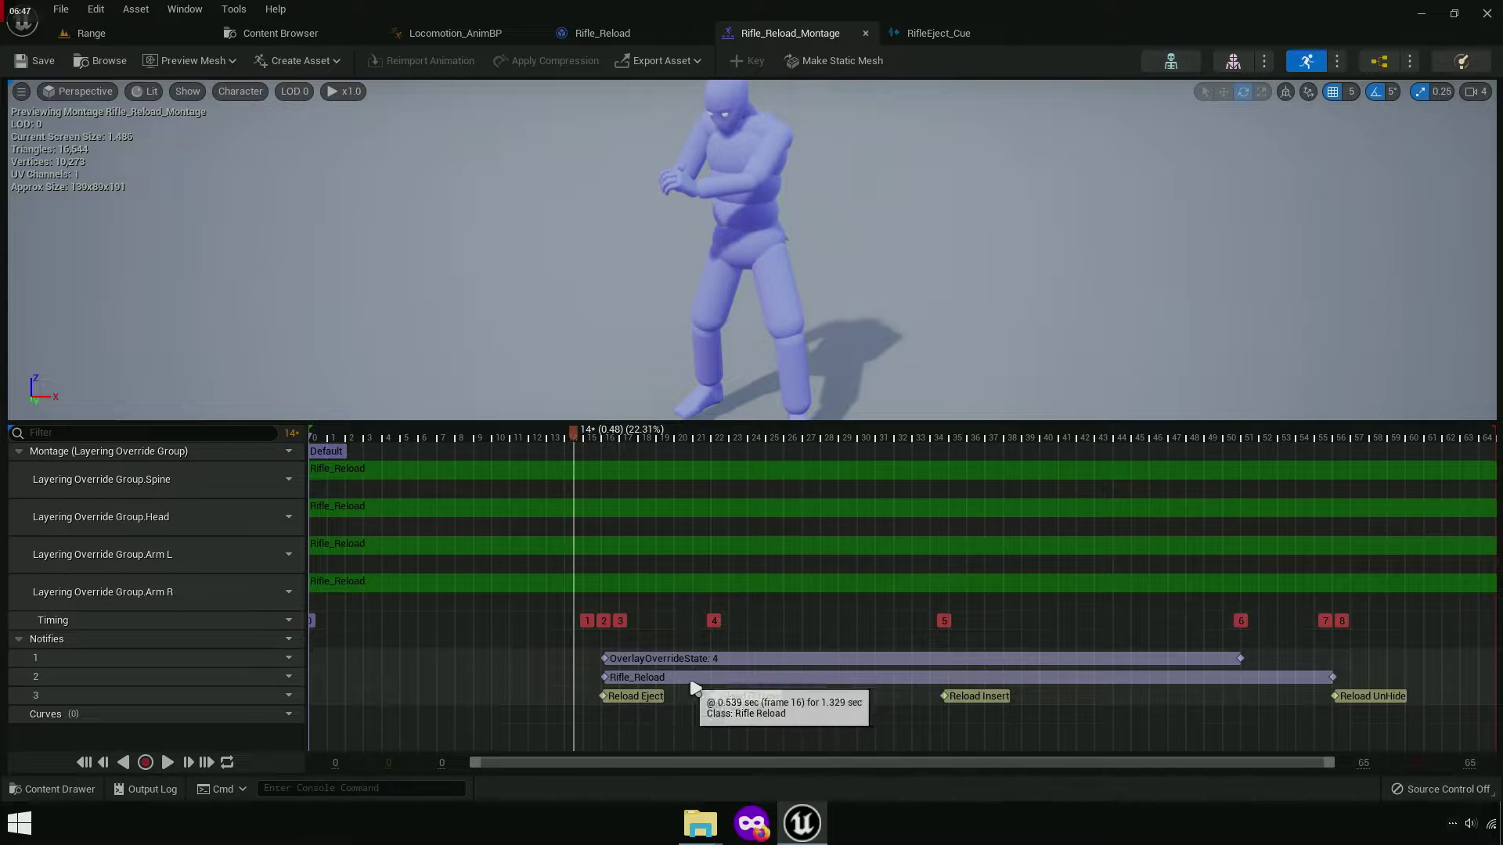
Delete the Rifle_Reload notify and remove the now-empty notify track 2.
left_click(697, 678)
right_click(696, 678)
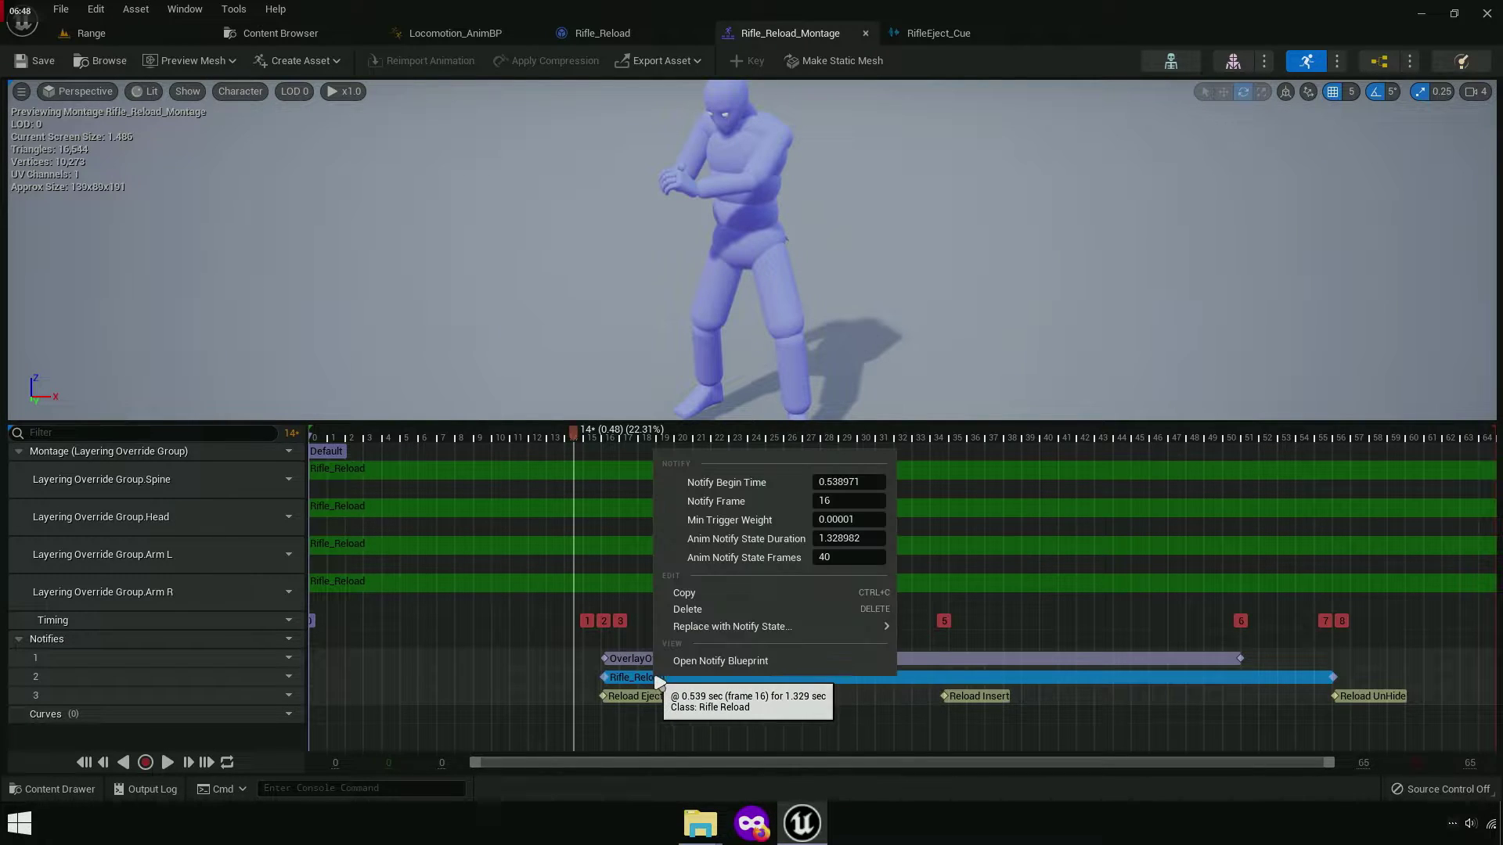
left_click(708, 611)
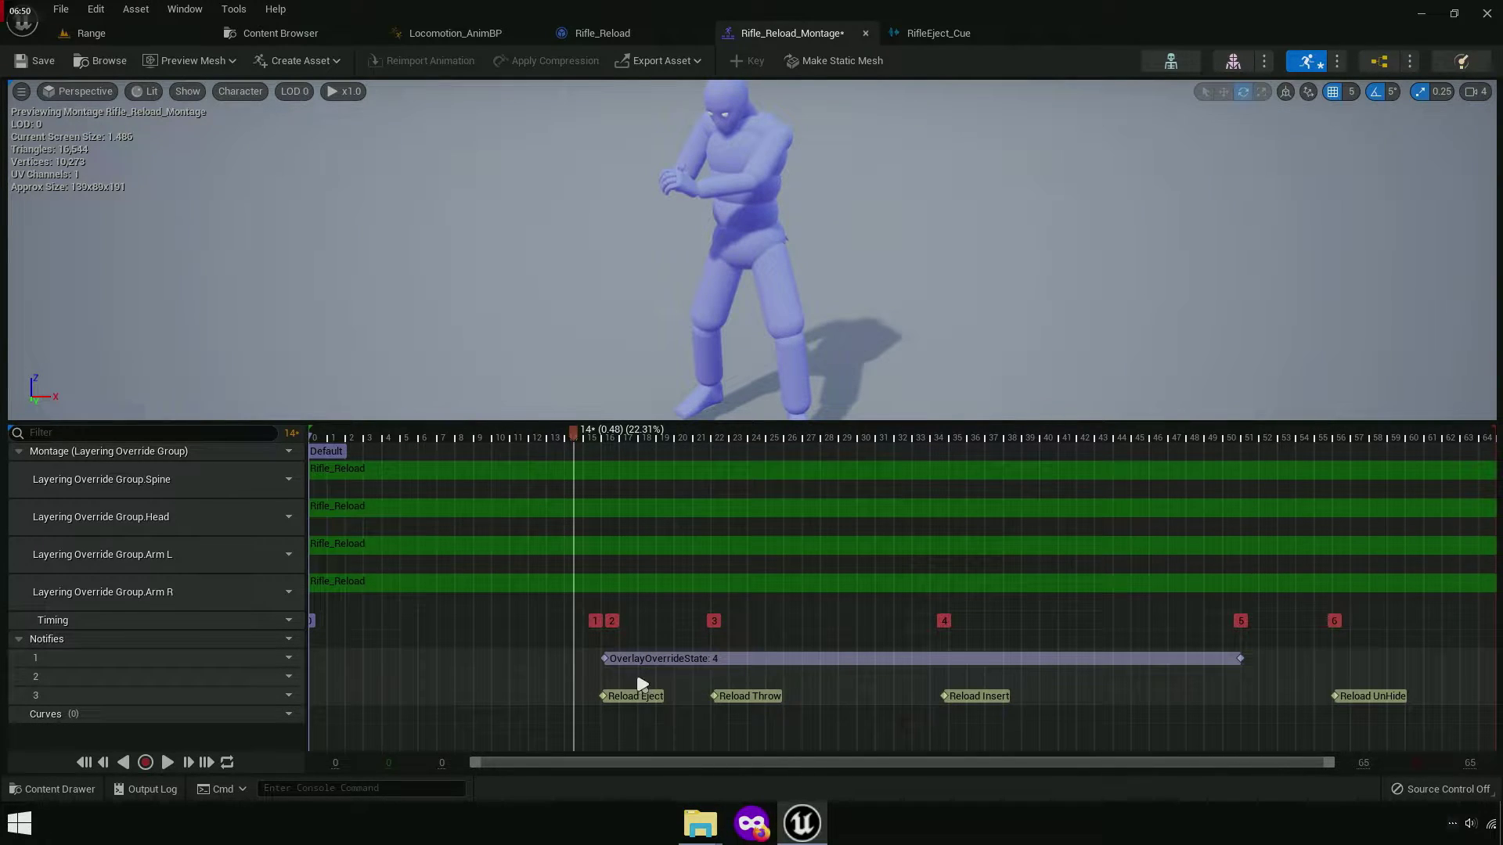
left_click(267, 678)
left_click(321, 732)
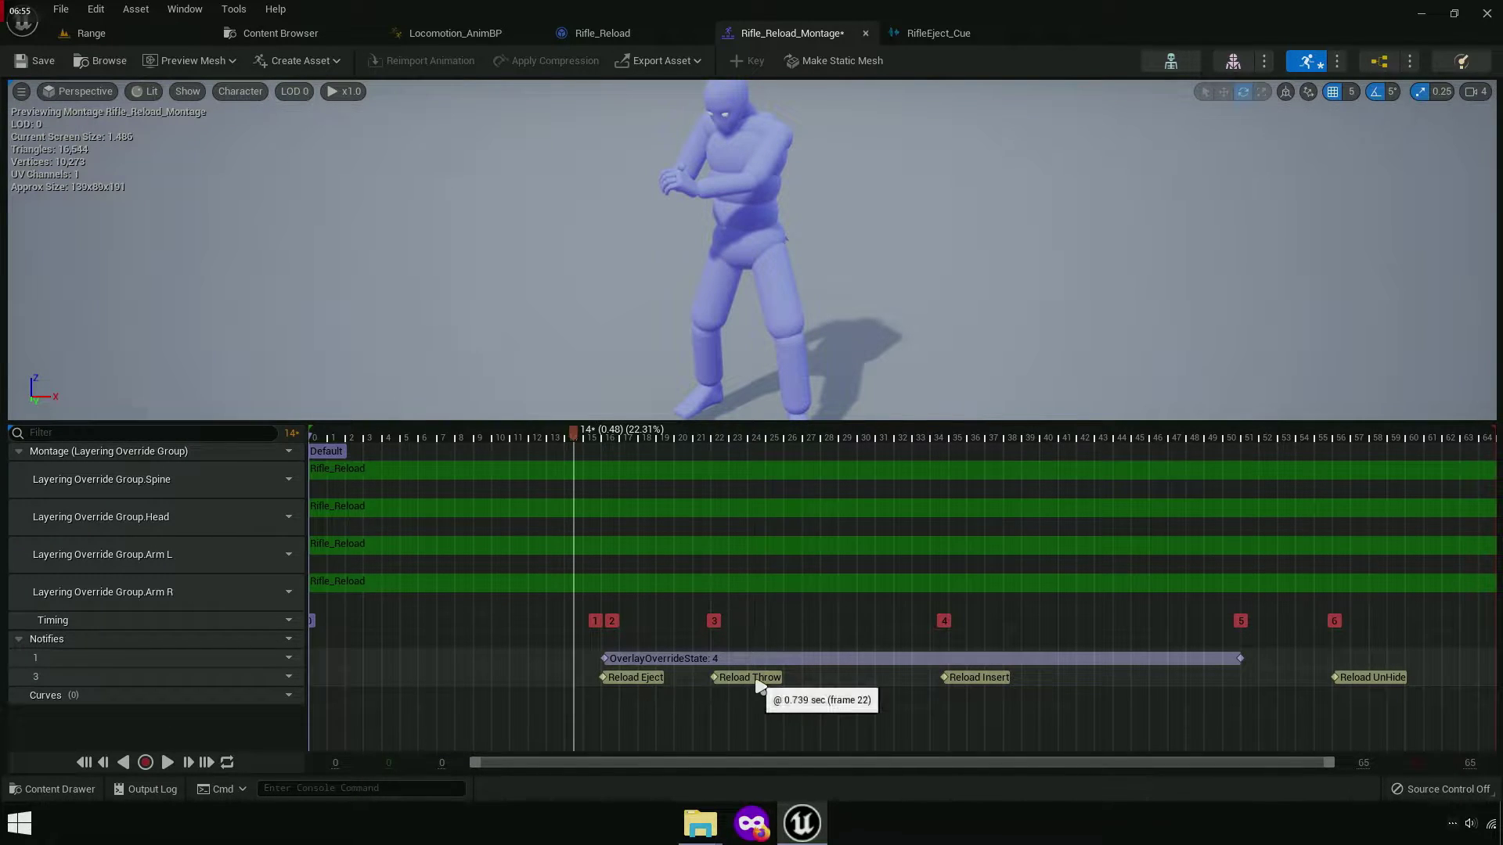
mouse_move(710, 607)
left_mouse_down()
mouse_move(723, 474)
mouse_move(941, 485)
left_mouse_up()
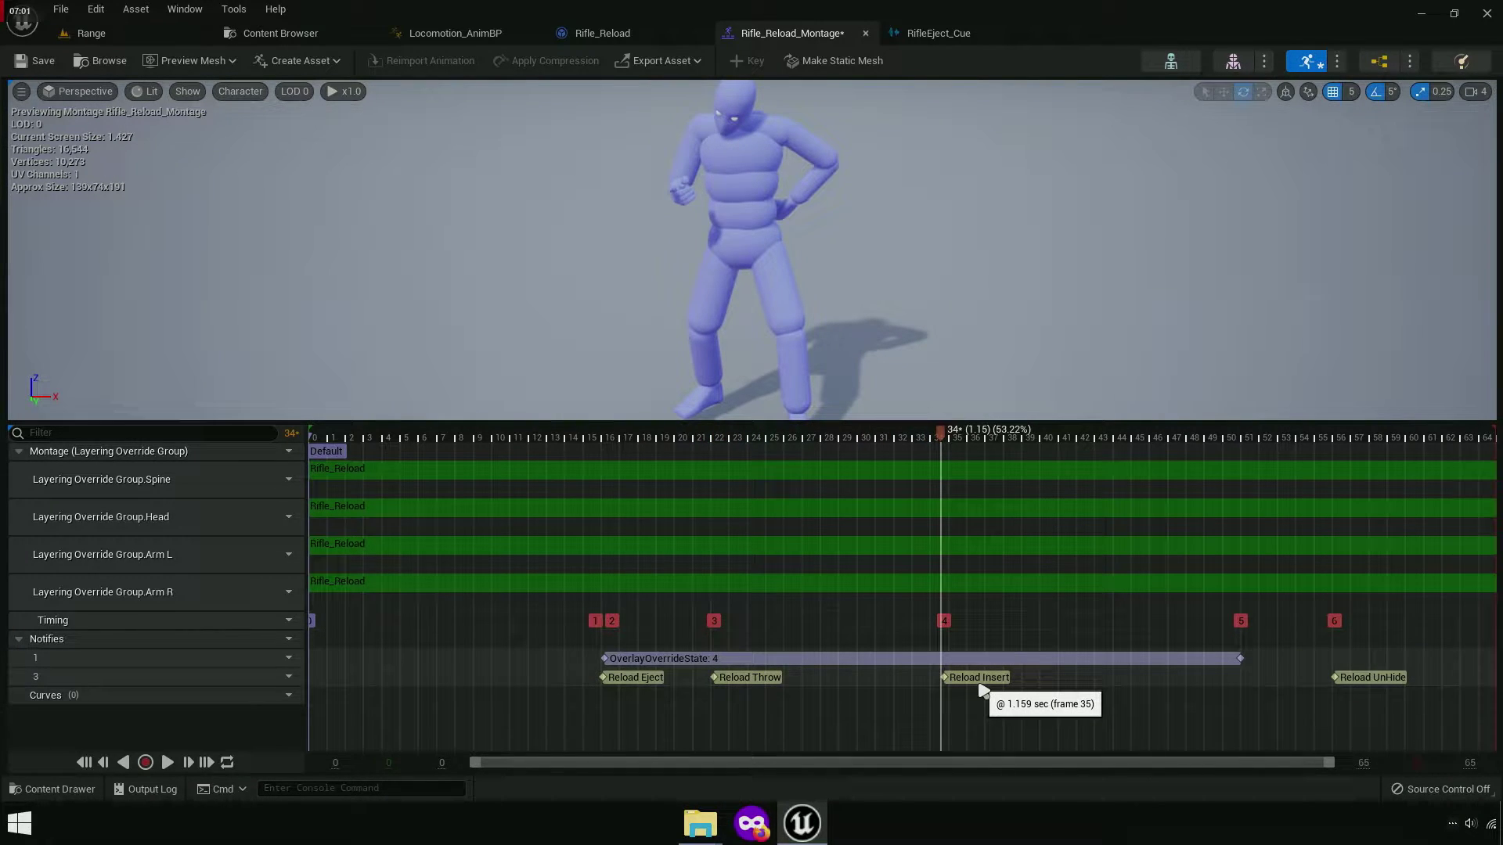
left_click(280, 32)
Save Rifle_Reload_Montage and clear the eject search filter.
left_click(160, 59)
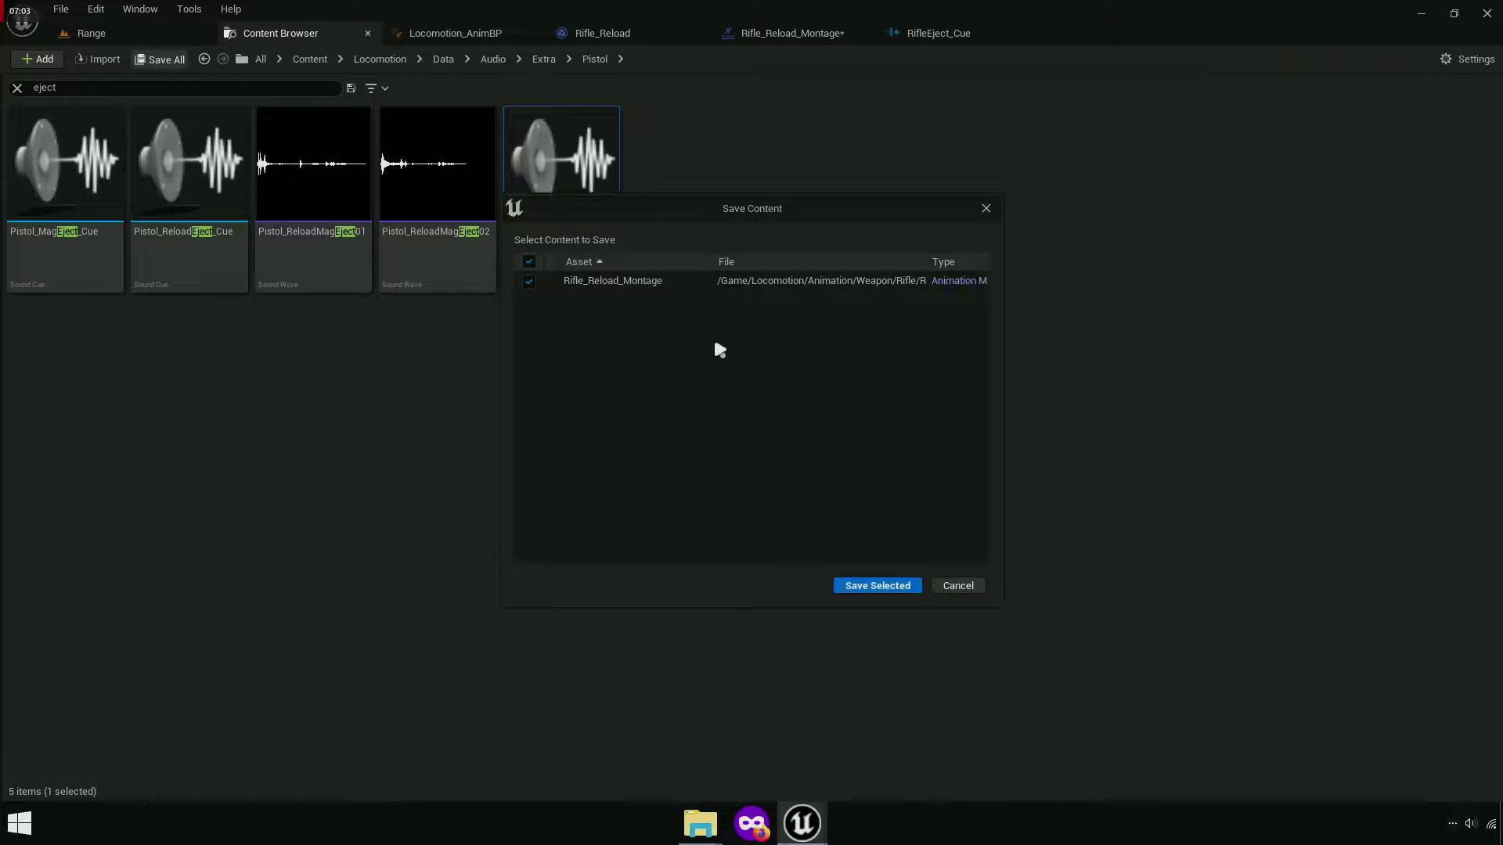
left_click(893, 587)
left_click(920, 417)
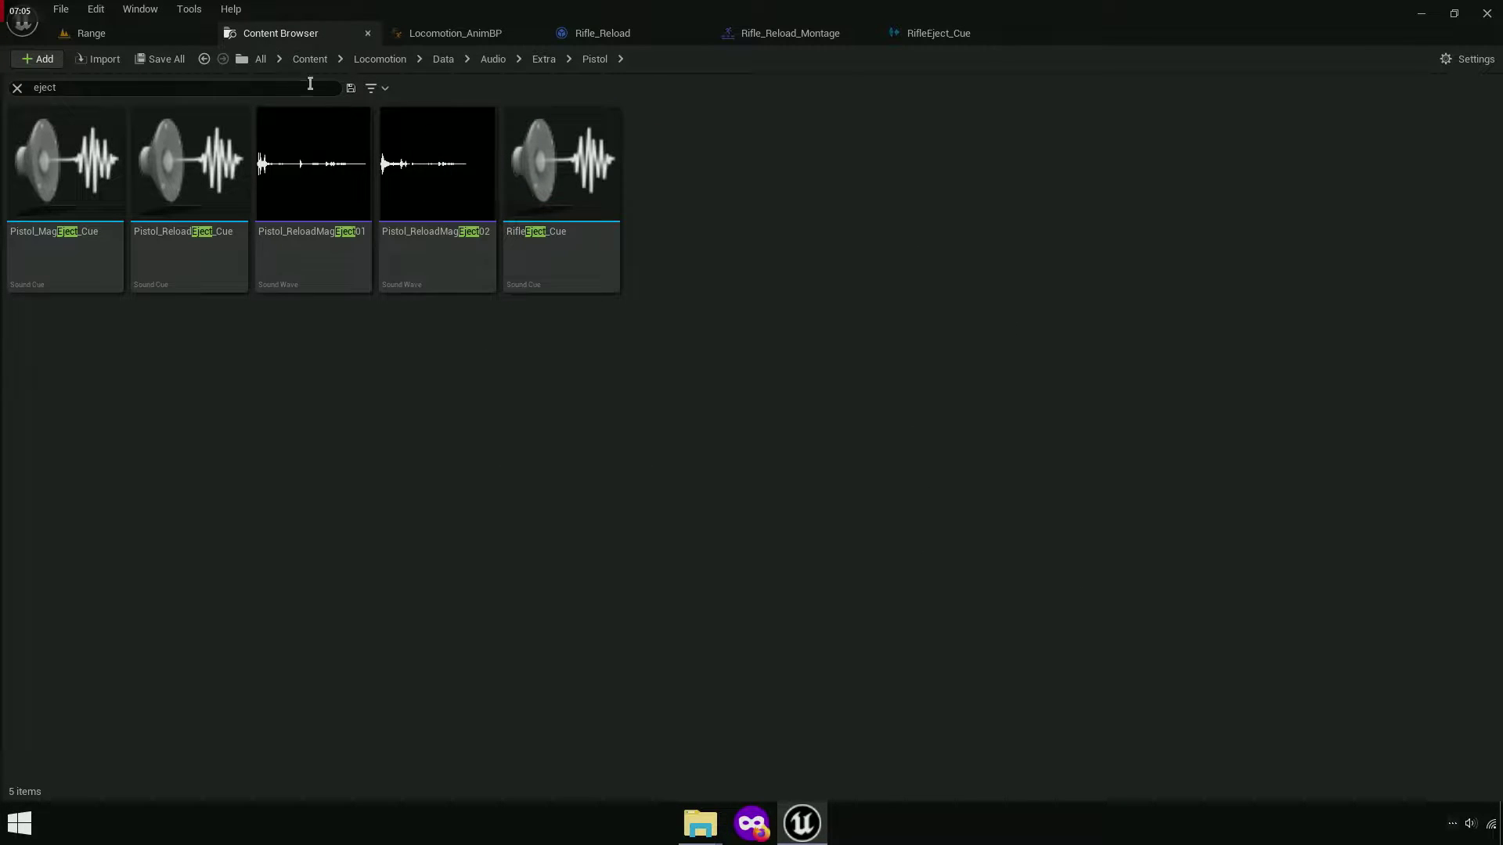
left_click(19, 87)
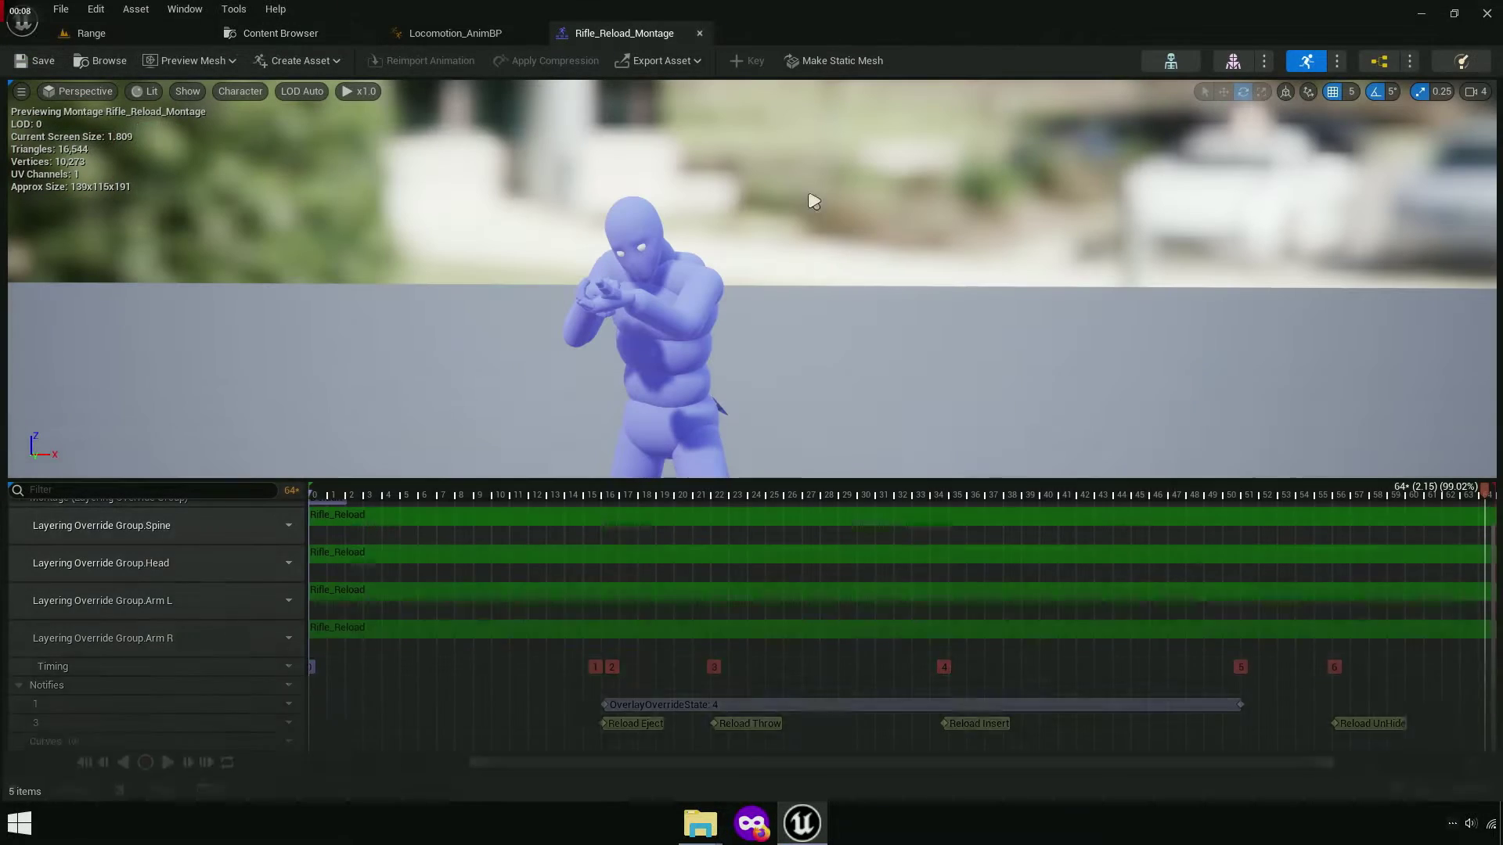
Scrub the montage preview to the Reload Insert notify at frame 34 and orbit the camera.
left_click(1331, 497)
left_click_drag(1331, 501, 953, 581)
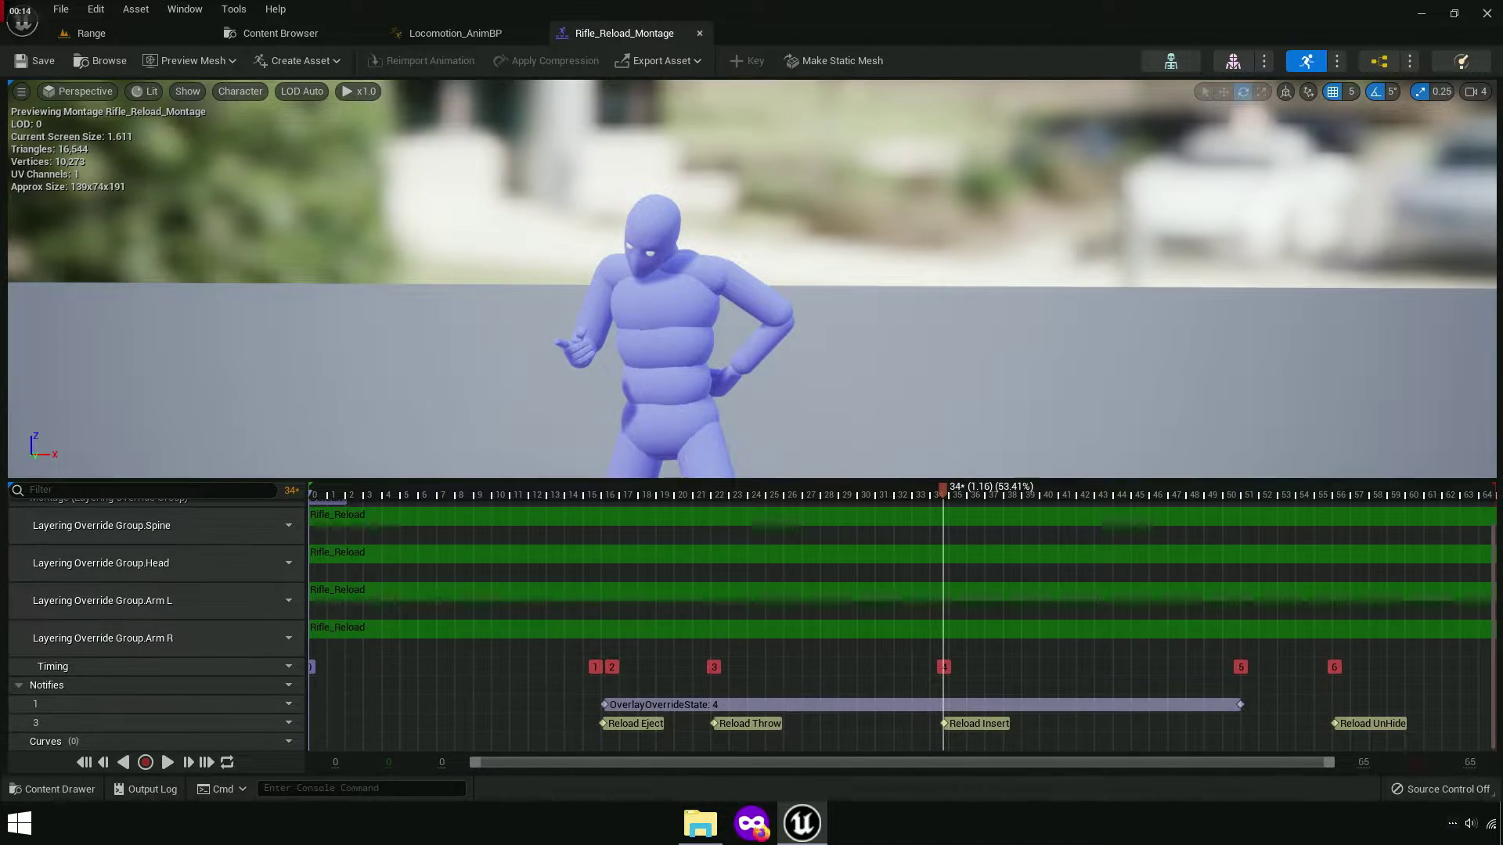
right_click_drag(783, 313, 940, 328)
scroll(771, 415, "up", 6)
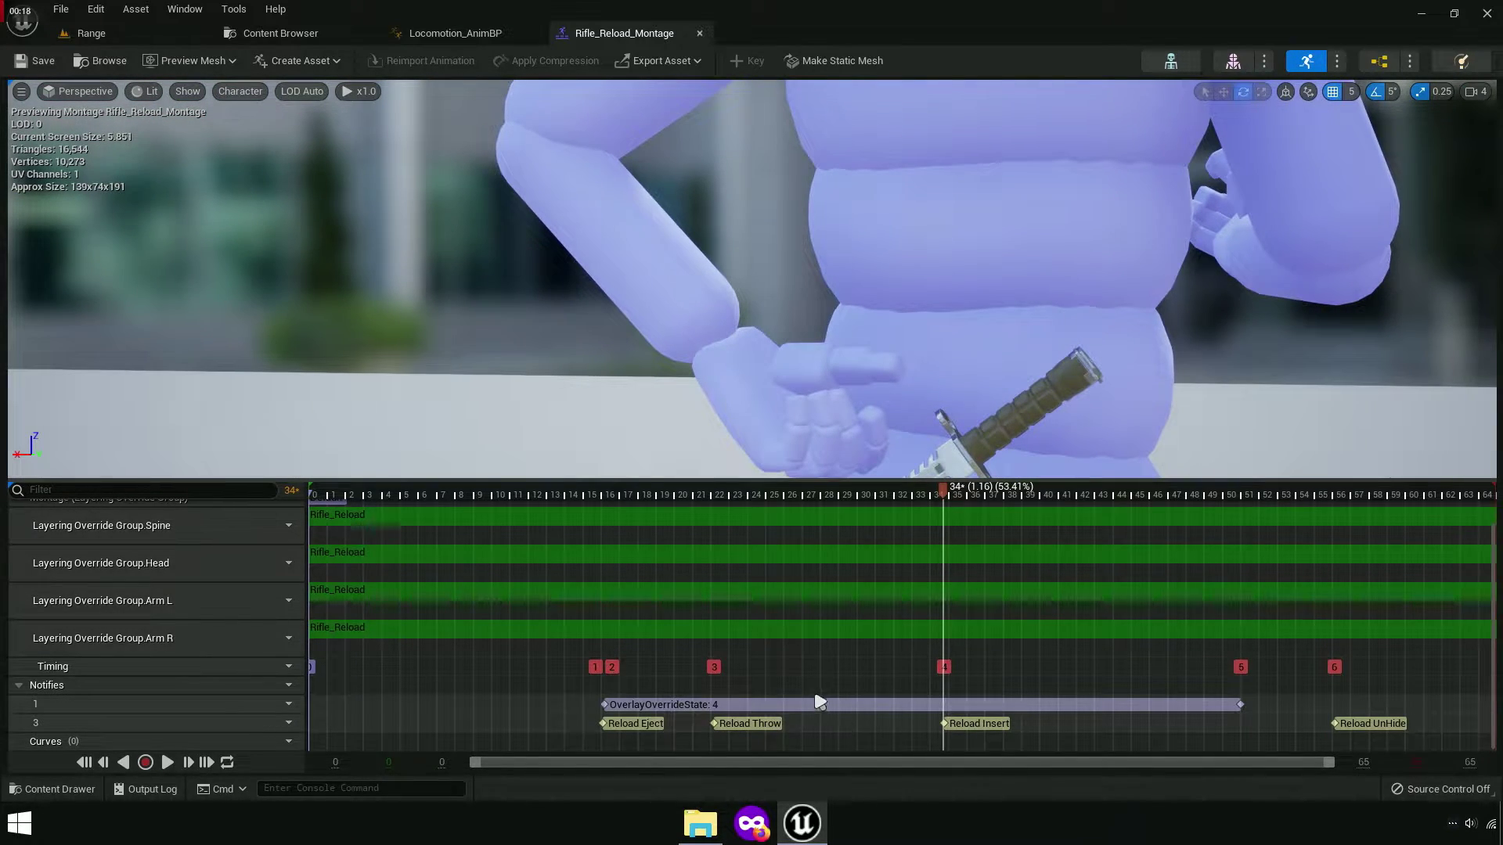
In Manage Notifies, rename Reload Insert to Reload Grab and copy the new name.
right_click(835, 721)
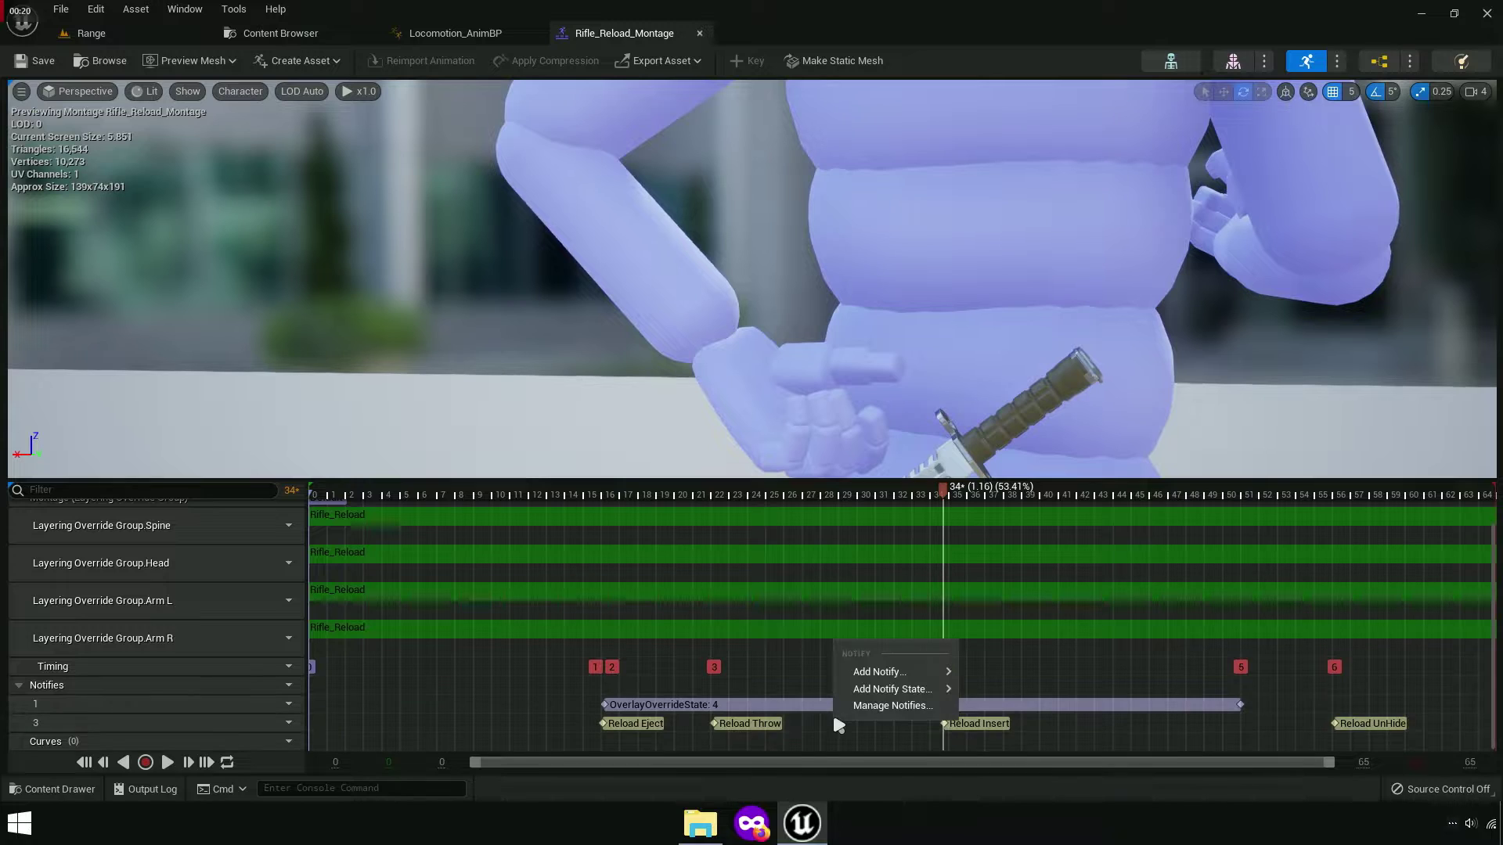
left_click(893, 706)
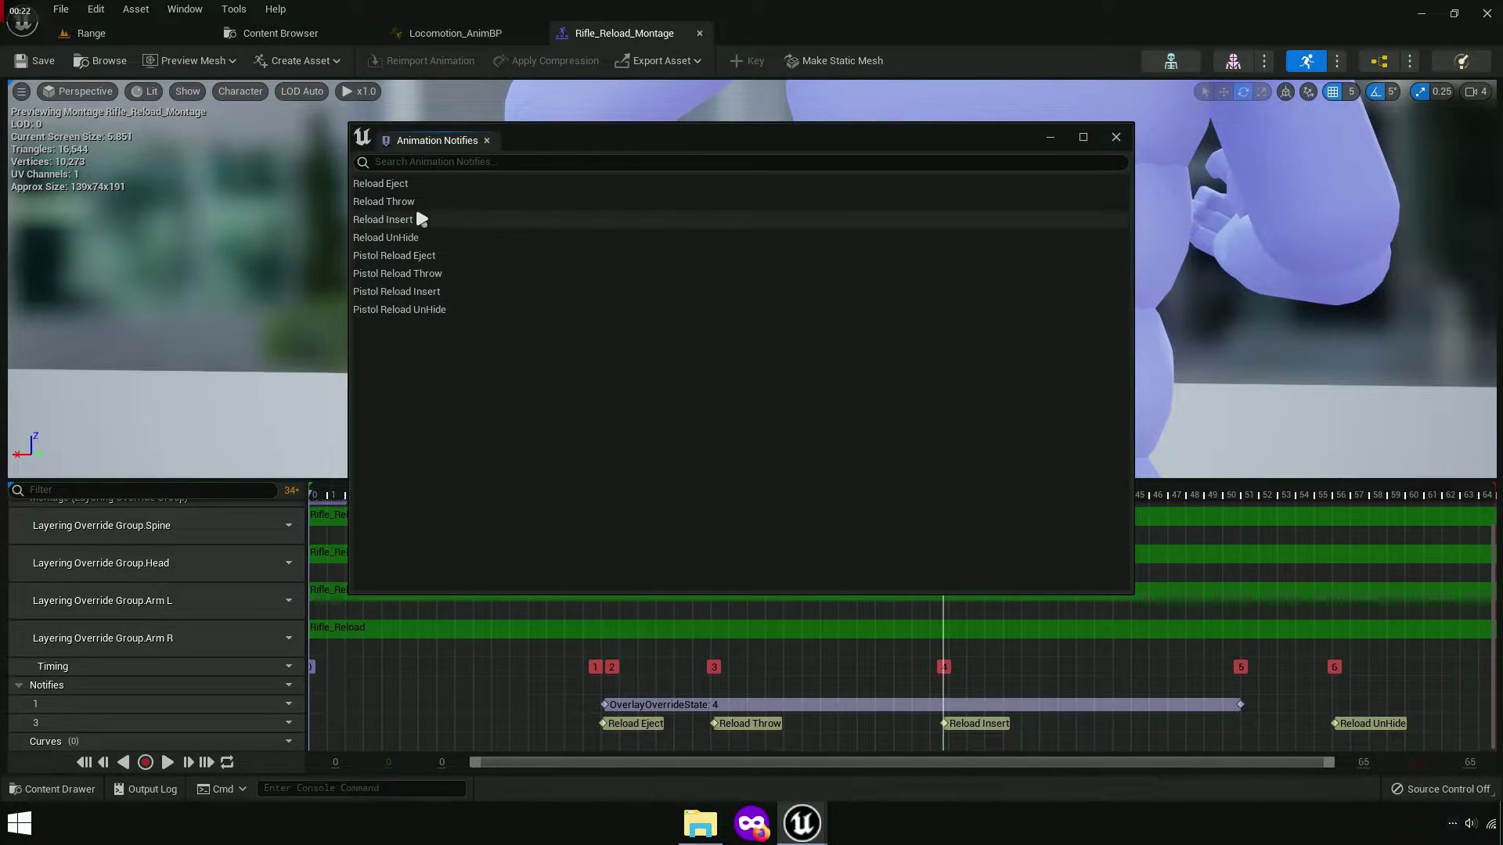
left_click(400, 220)
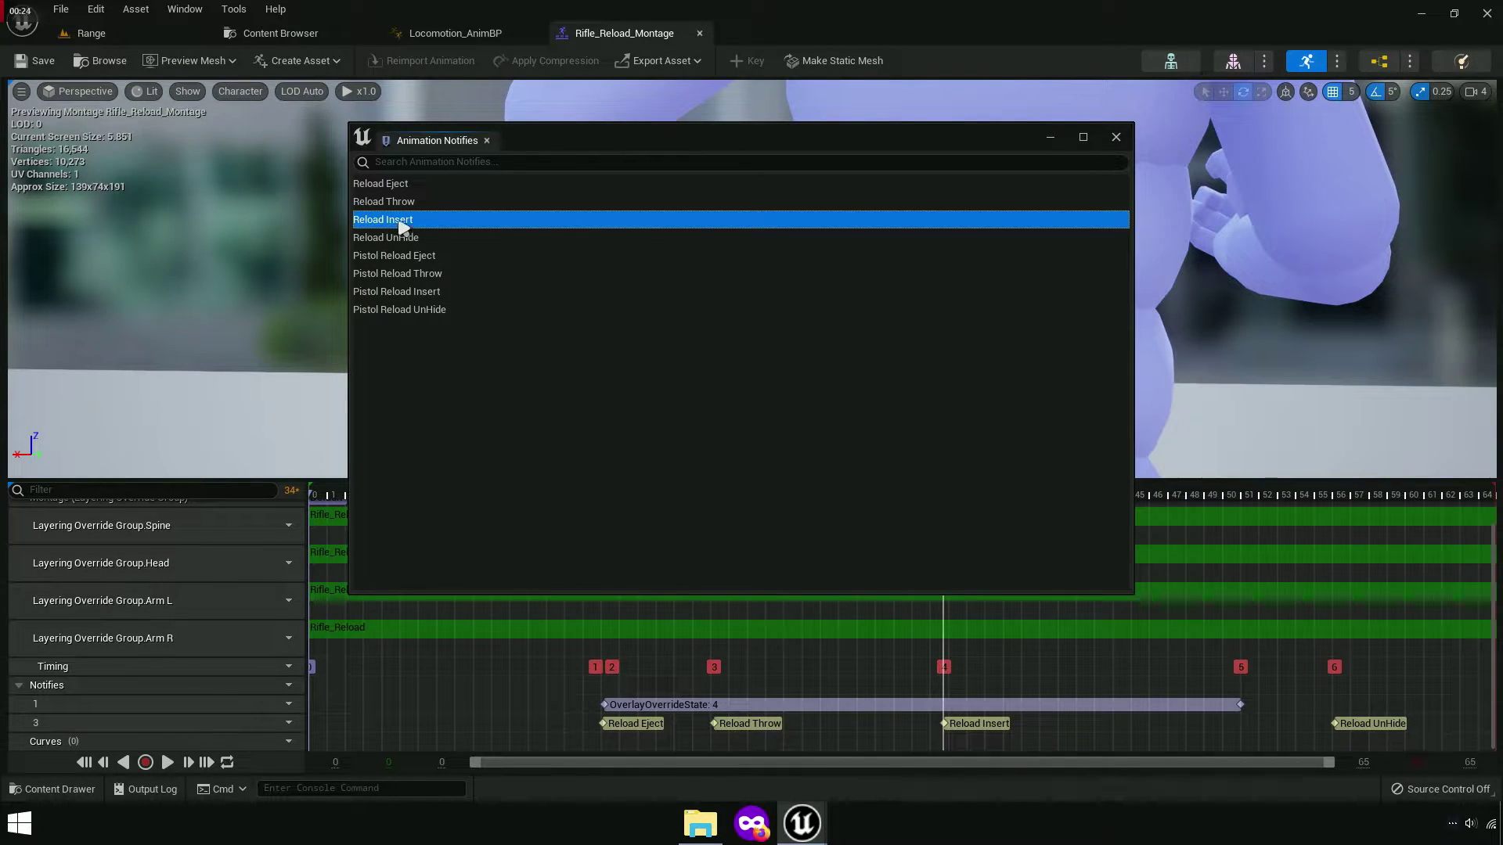
right_click(402, 228)
left_click(437, 288)
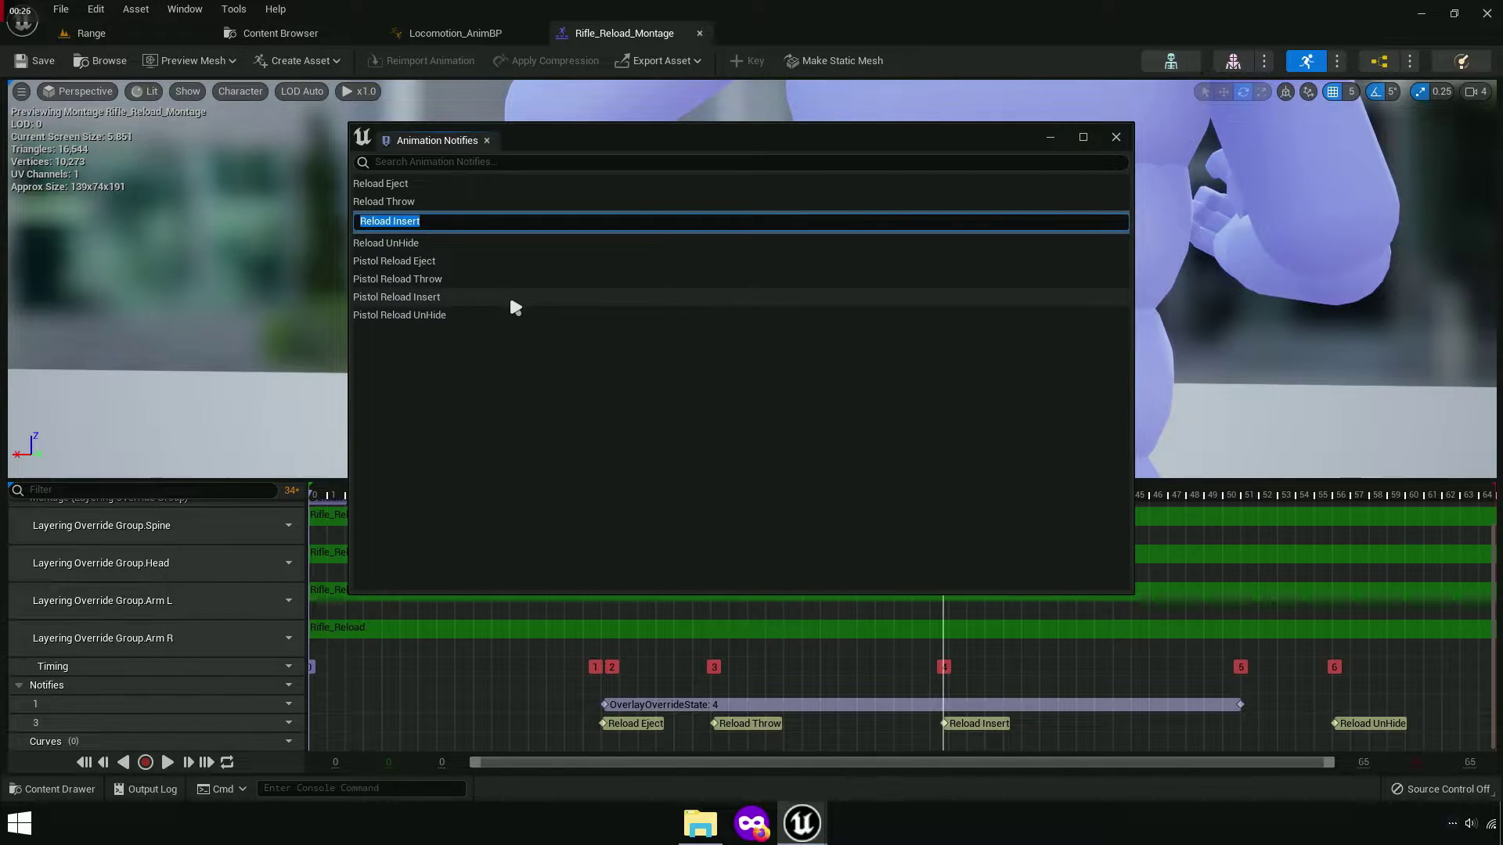
key("End")
key("ctrl+shift+Left")
type("Grab")
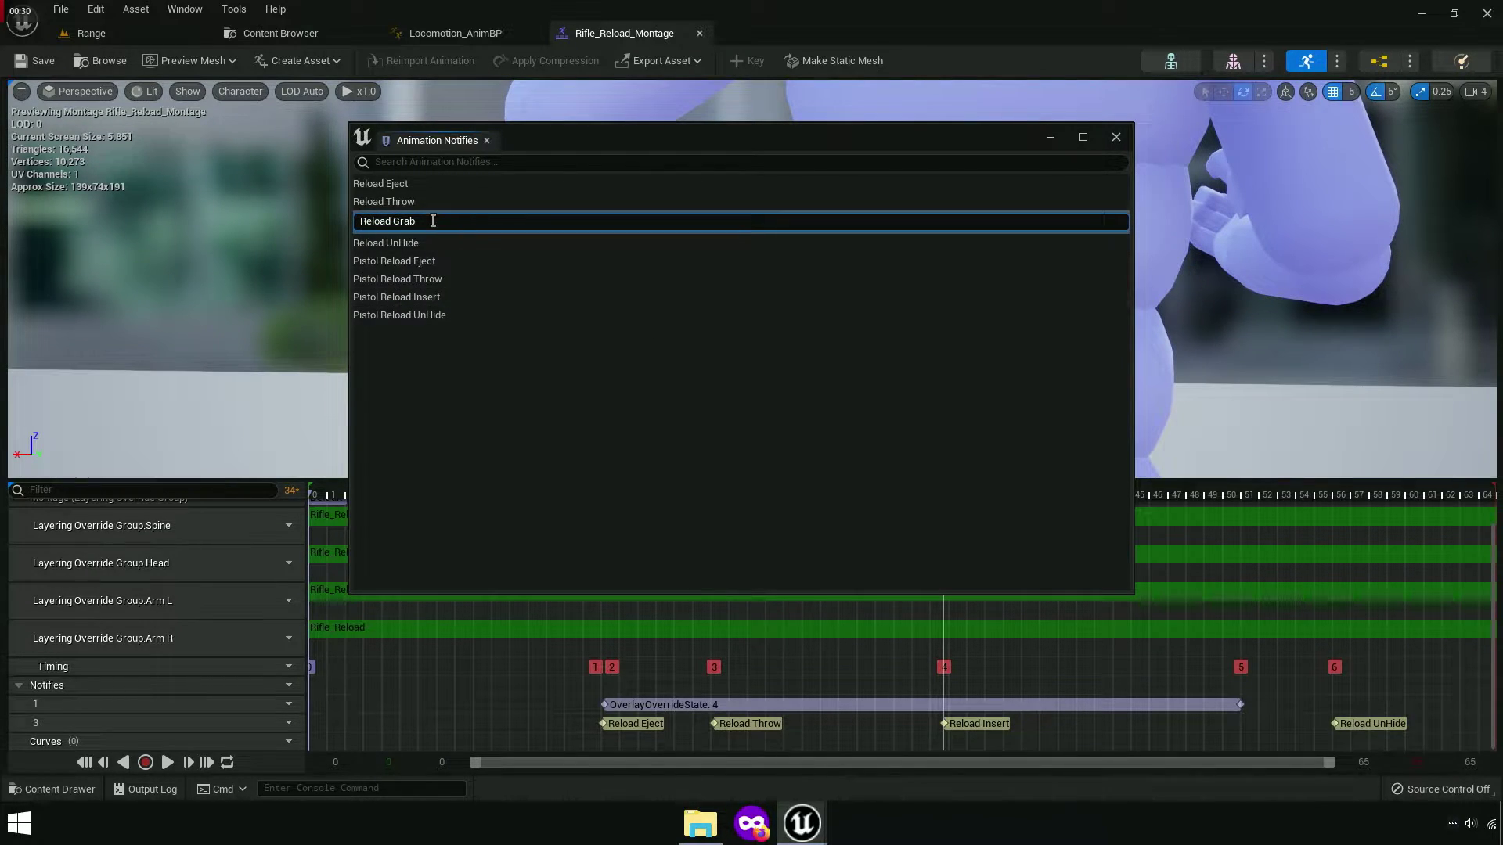
right_click(378, 220)
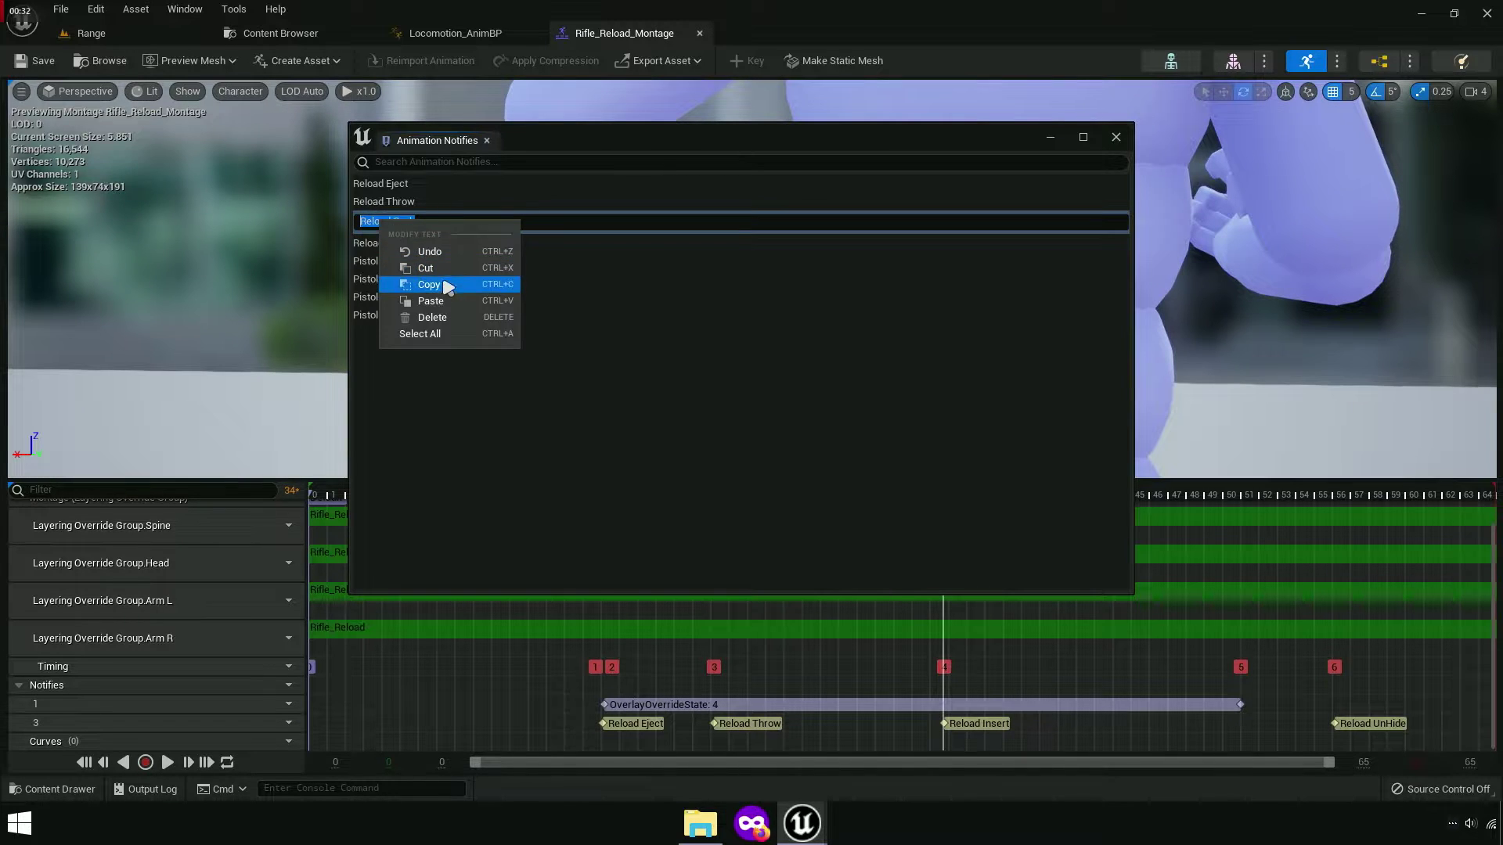
type("Grab")
left_click(436, 285)
left_click(505, 318)
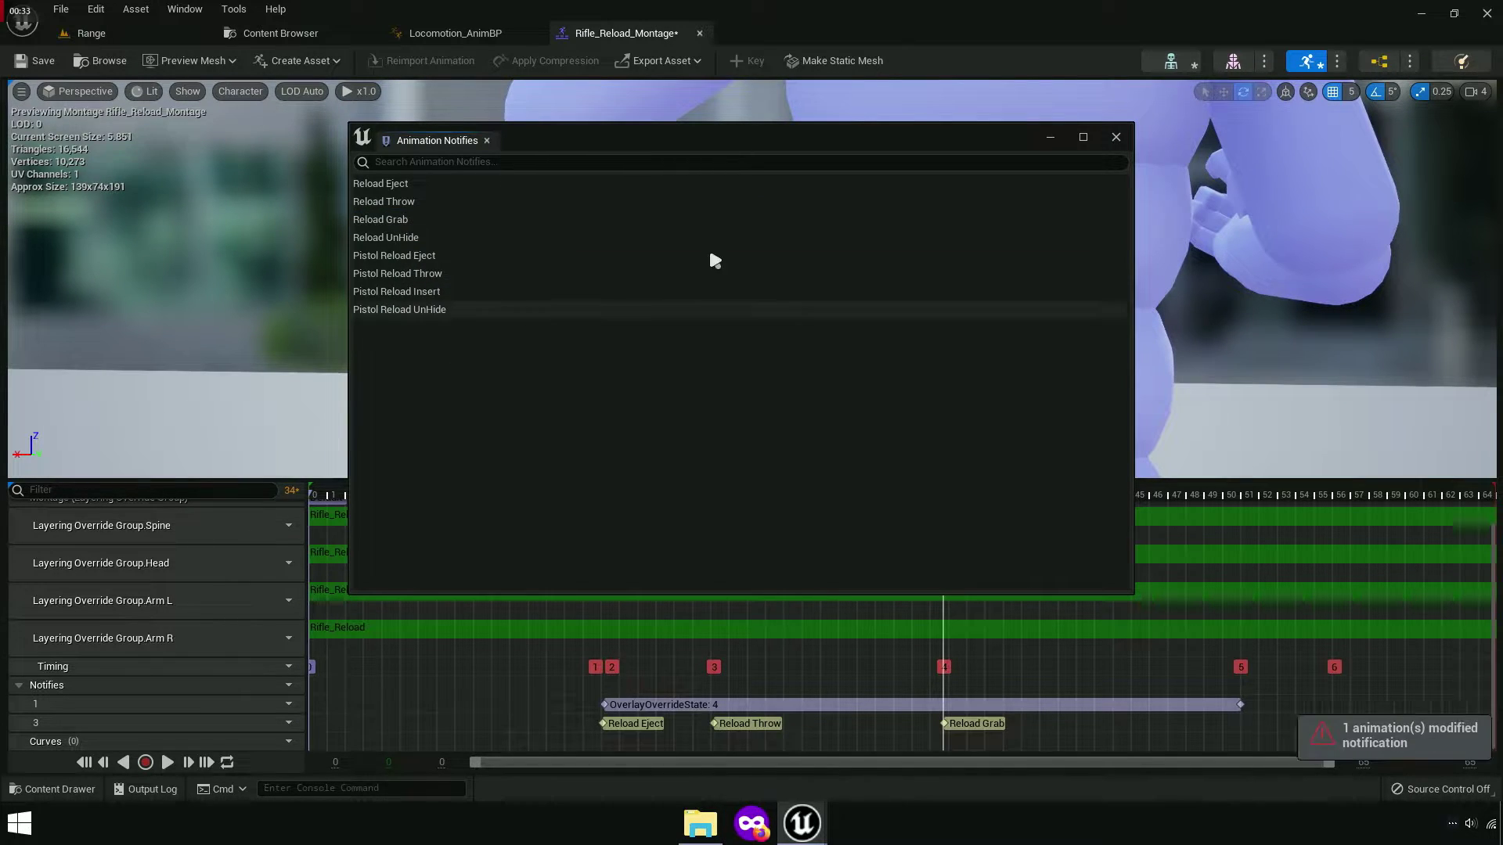
left_click(1116, 138)
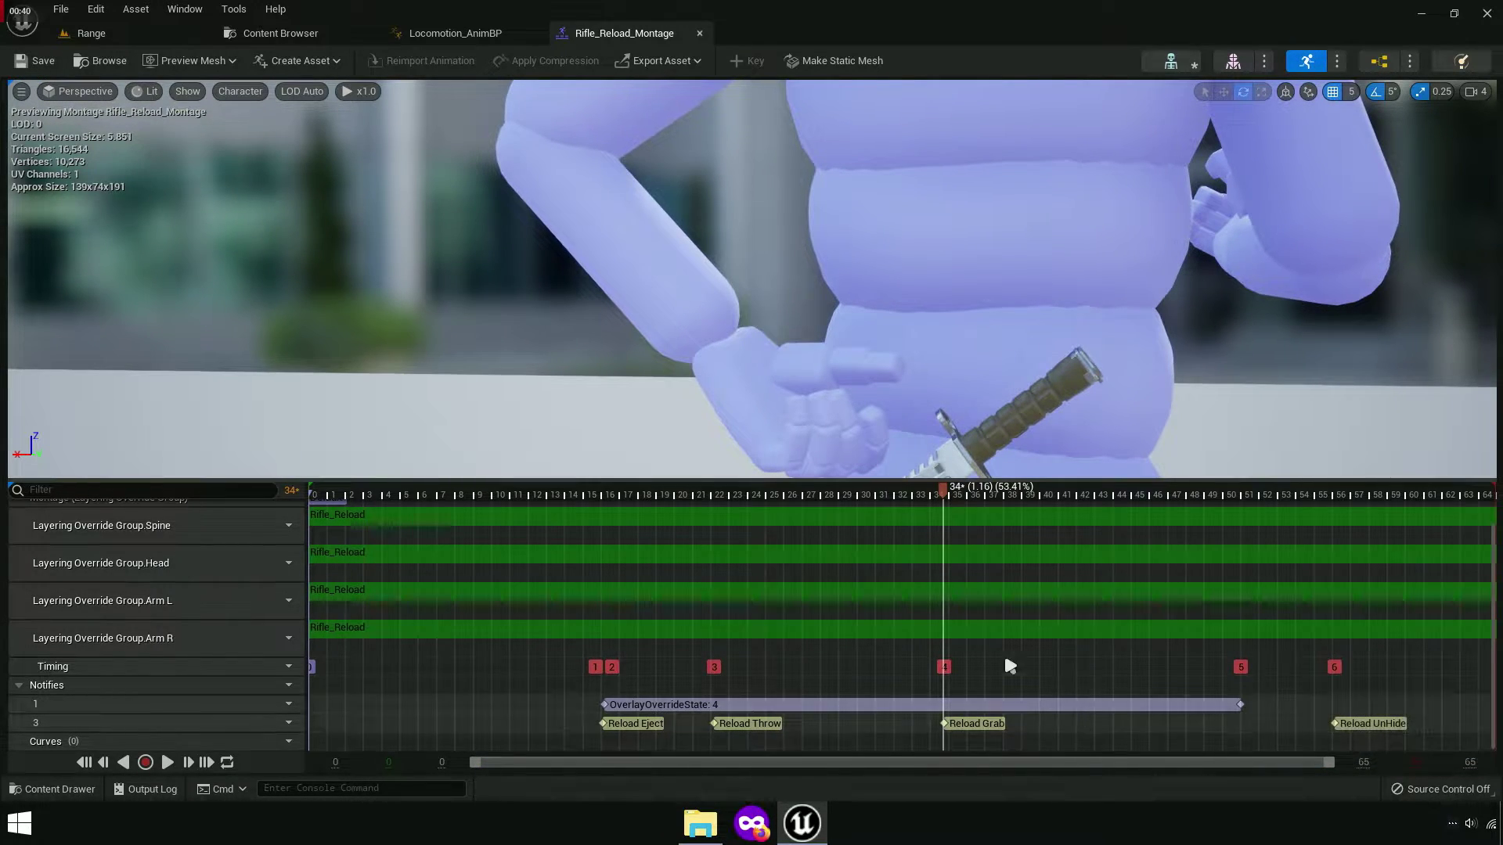
In the Locomotion_AnimBP Weapon Graph, bring the reload notify events and Reload Insert into view.
left_click(479, 35)
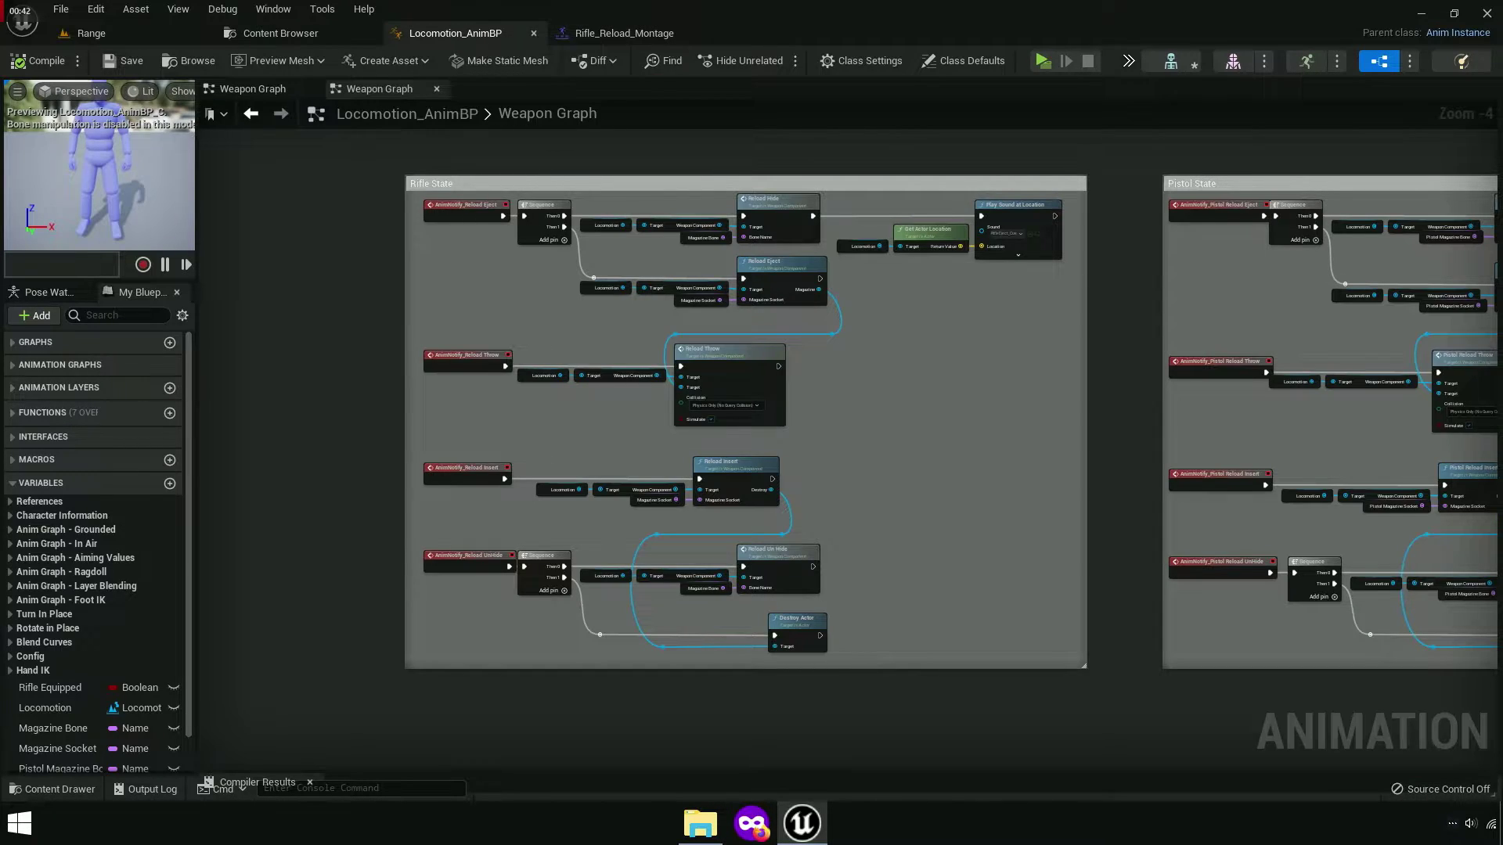
right_click_drag(403, 212, 472, 321)
scroll(472, 321, "up", 4)
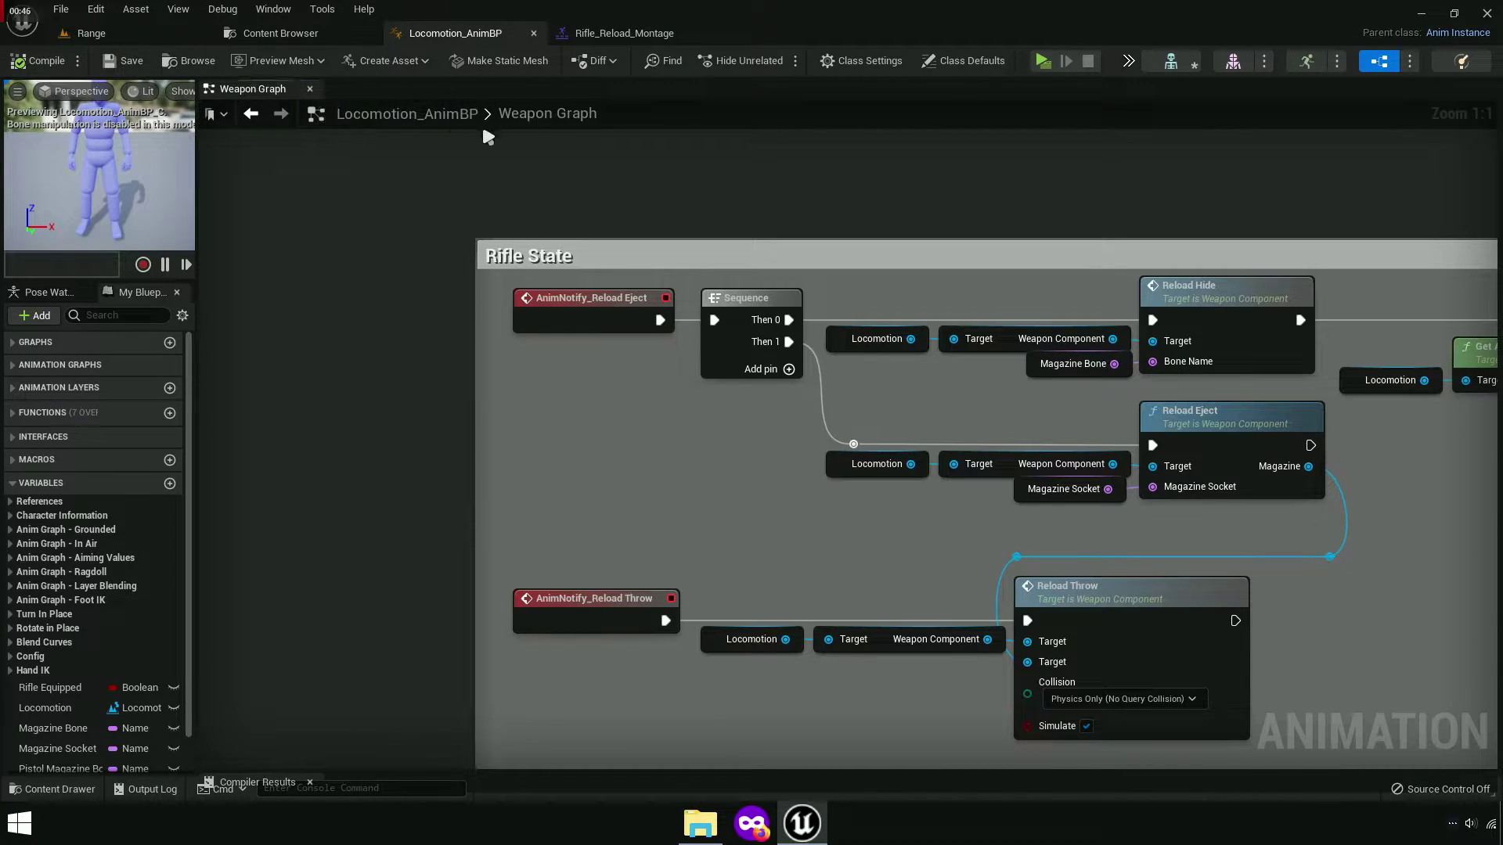
mouse_move(624, 699)
right_mouse_down()
mouse_move(654, 407)
mouse_move(708, 285)
right_mouse_up()
scroll(713, 293, "up", 4)
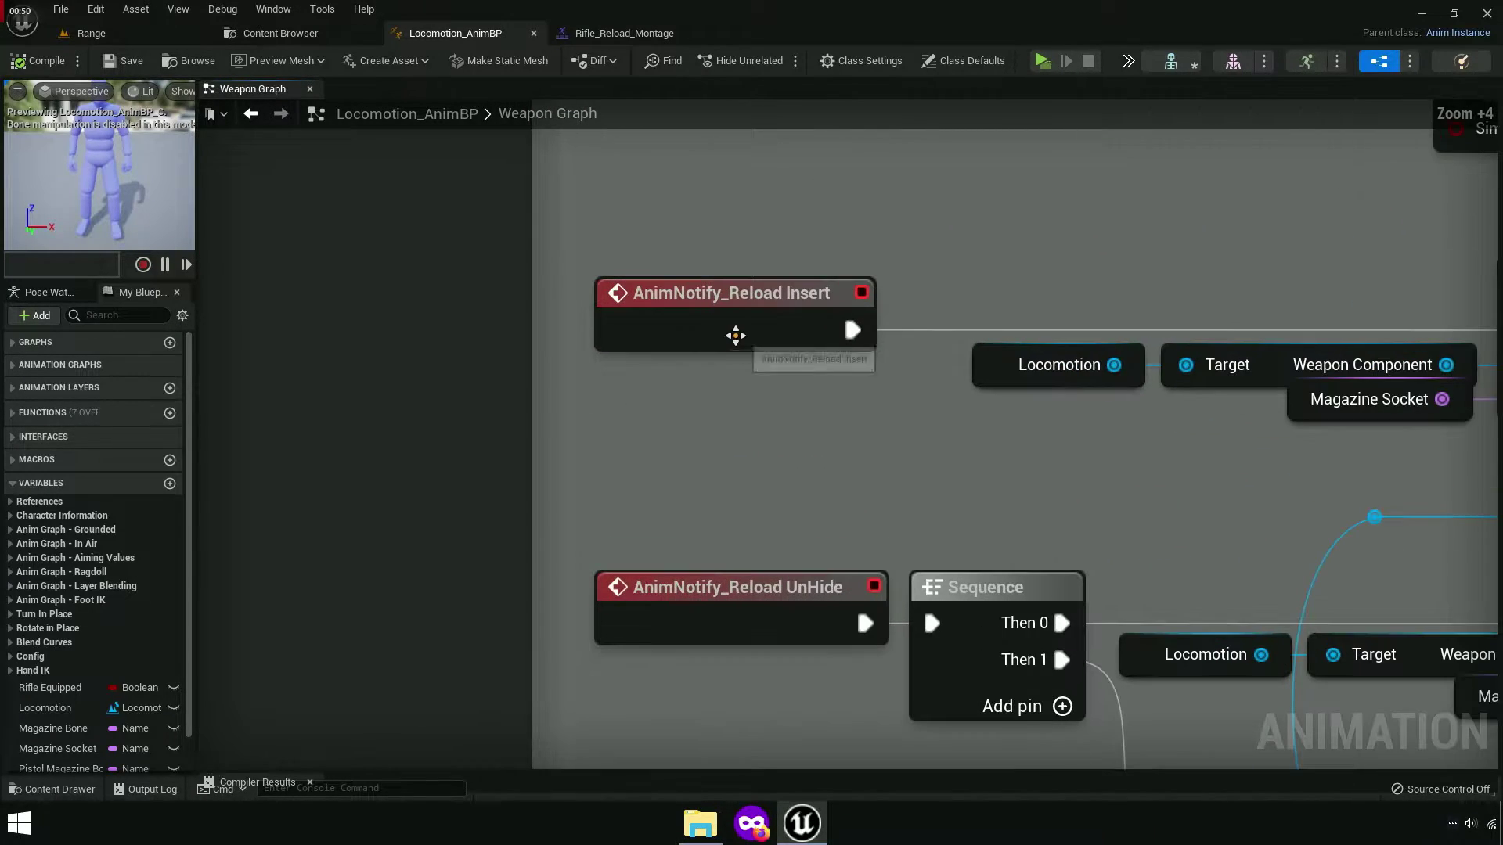
left_click(800, 319)
right_click_drag(770, 338, 903, 366)
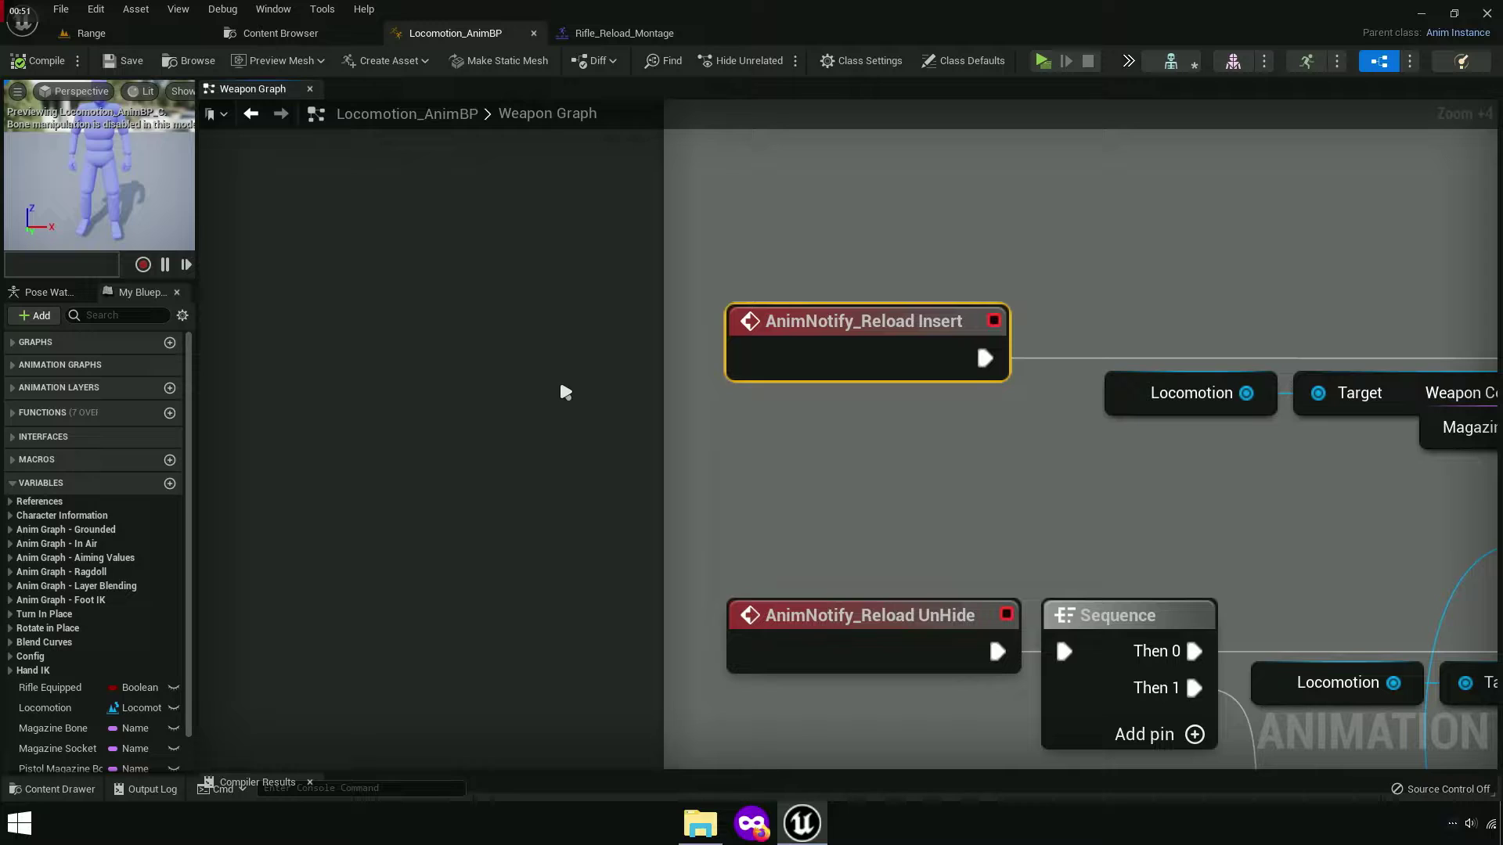
Add an AnimNotify_Reload Grab event and wire its execution to the Reload Insert function.
right_click(381, 336)
right_click(440, 363)
left_click(491, 439)
type("Reload Grab")
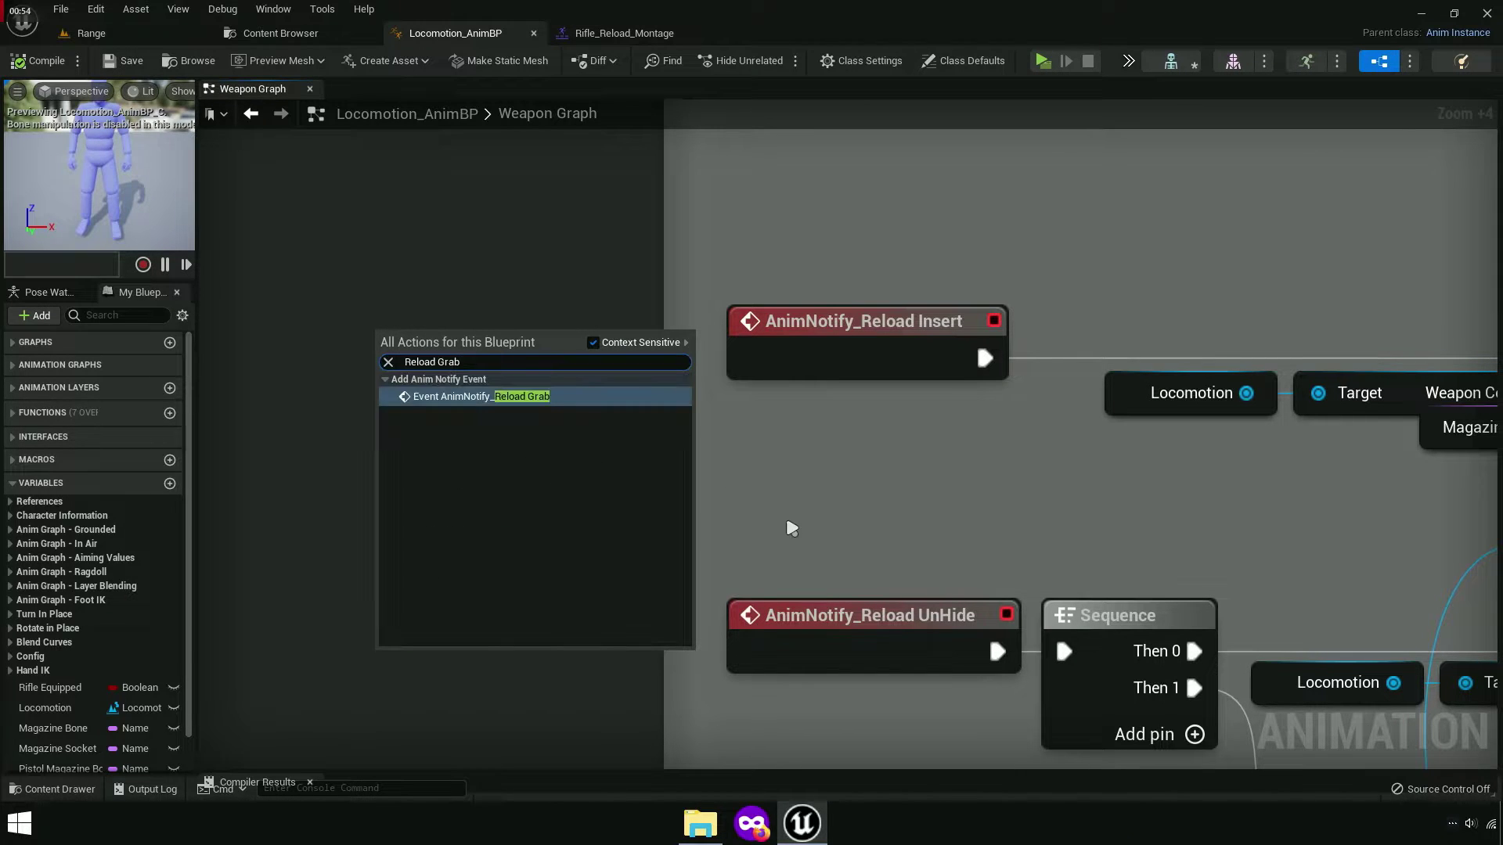
left_click(482, 396)
right_click_drag(641, 419, 502, 452)
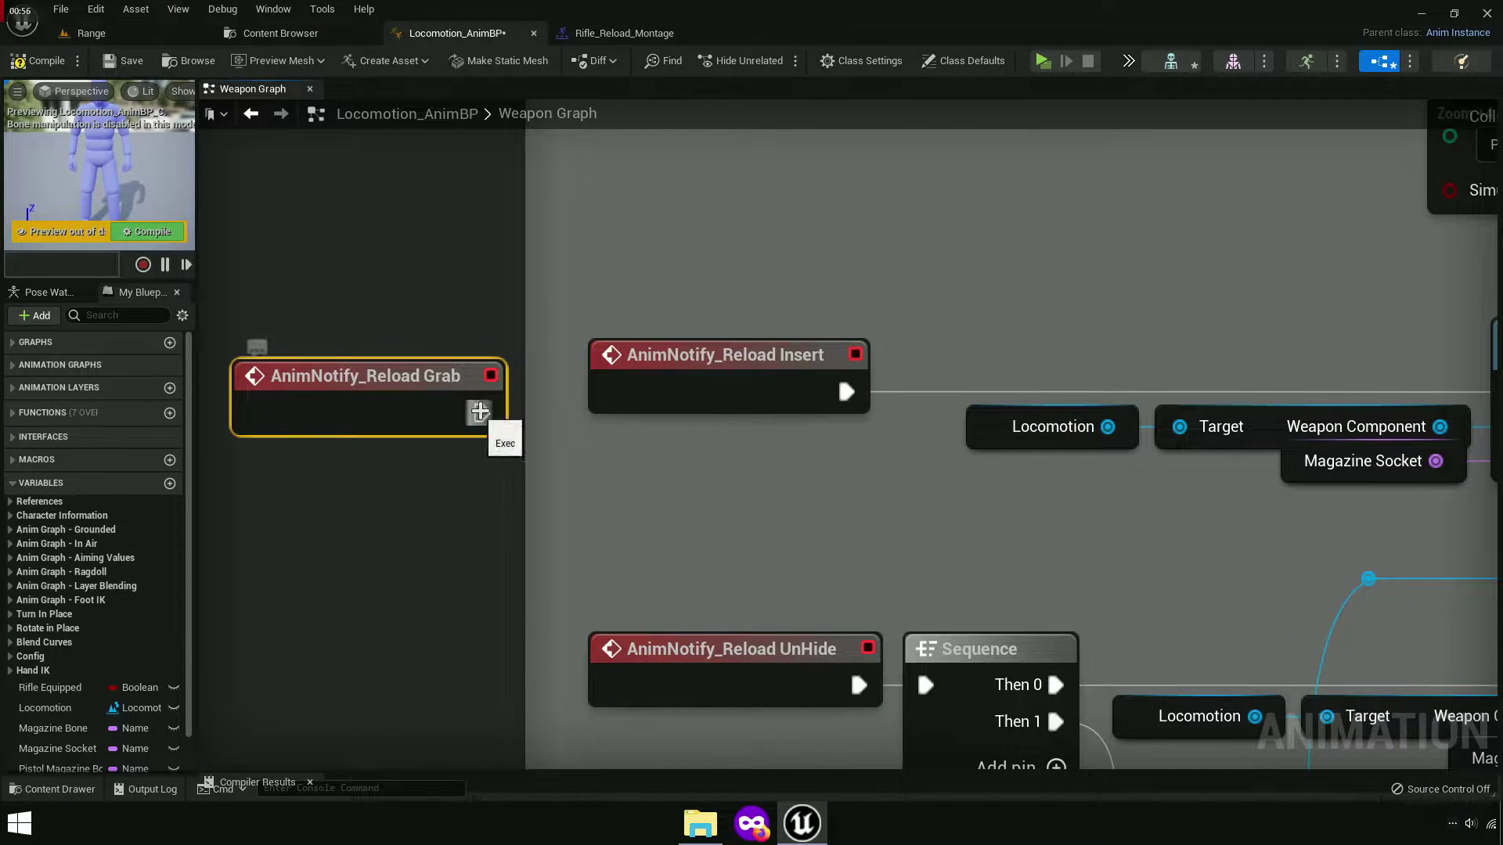
mouse_move(297, 374)
left_mouse_down()
mouse_move(590, 360)
mouse_move(1244, 404)
left_mouse_up()
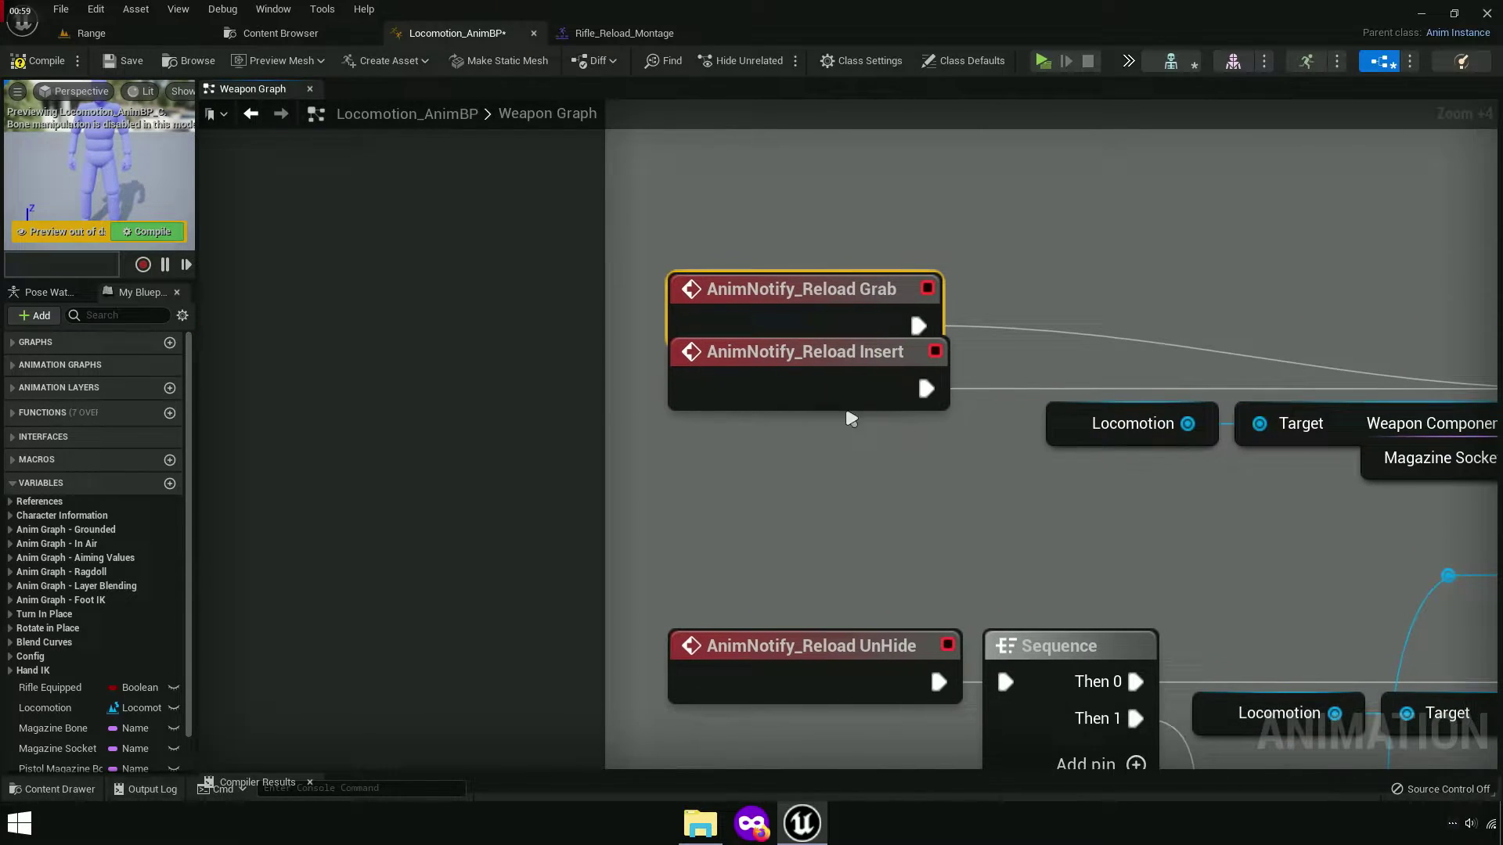
left_click_drag(860, 368, 704, 360)
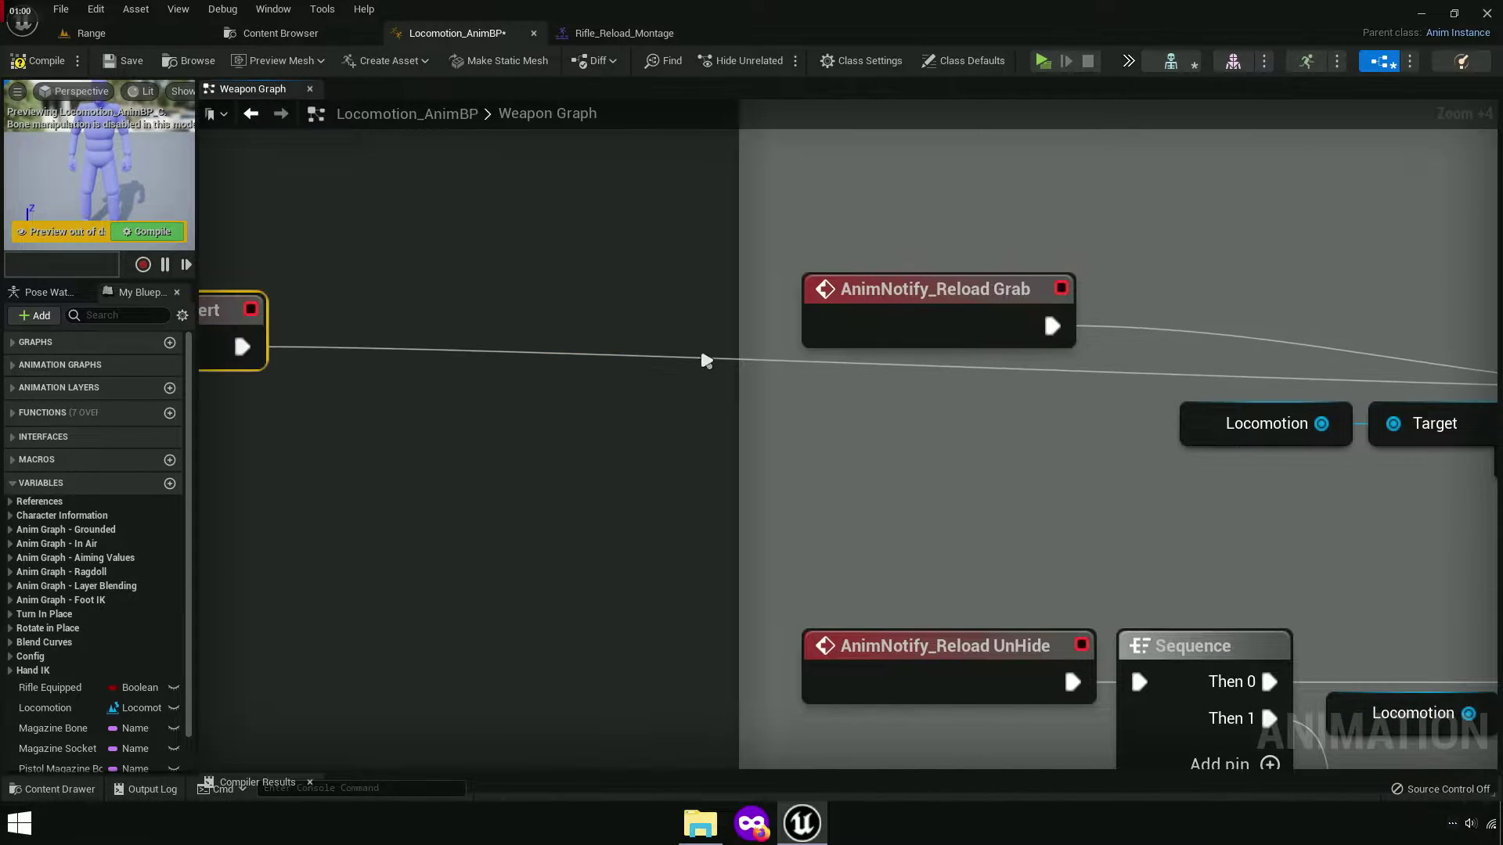
left_click_drag(908, 332, 907, 395)
Delete the unused AnimNotify_Reload Insert event node.
right_click_drag(1065, 427, 312, 380)
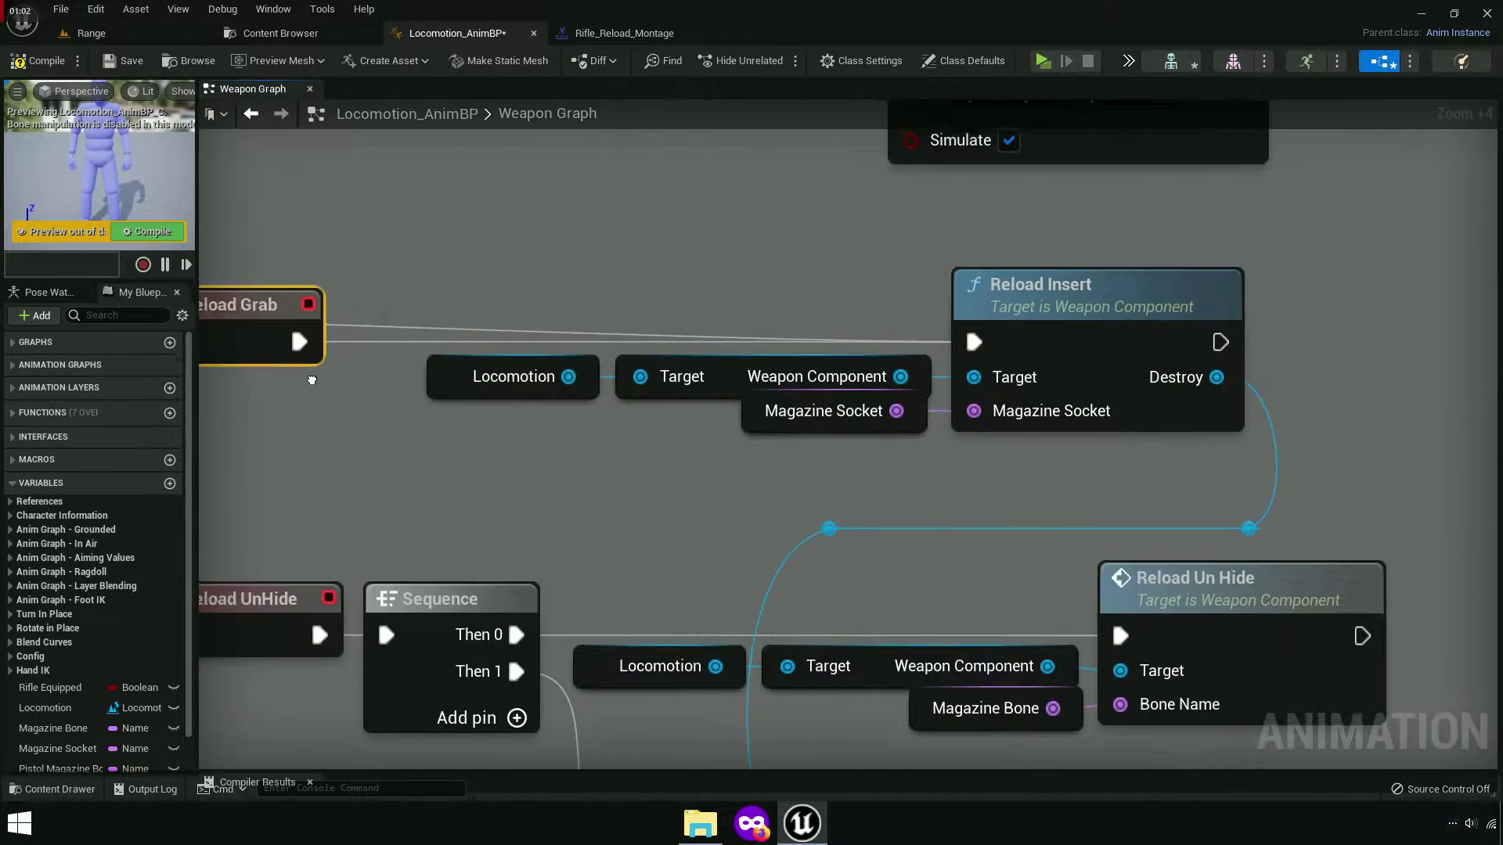
scroll(311, 381, "down", 4)
mouse_move(615, 411)
right_mouse_down()
mouse_move(703, 392)
mouse_move(458, 374)
right_mouse_up()
right_click(579, 346)
left_click(704, 376)
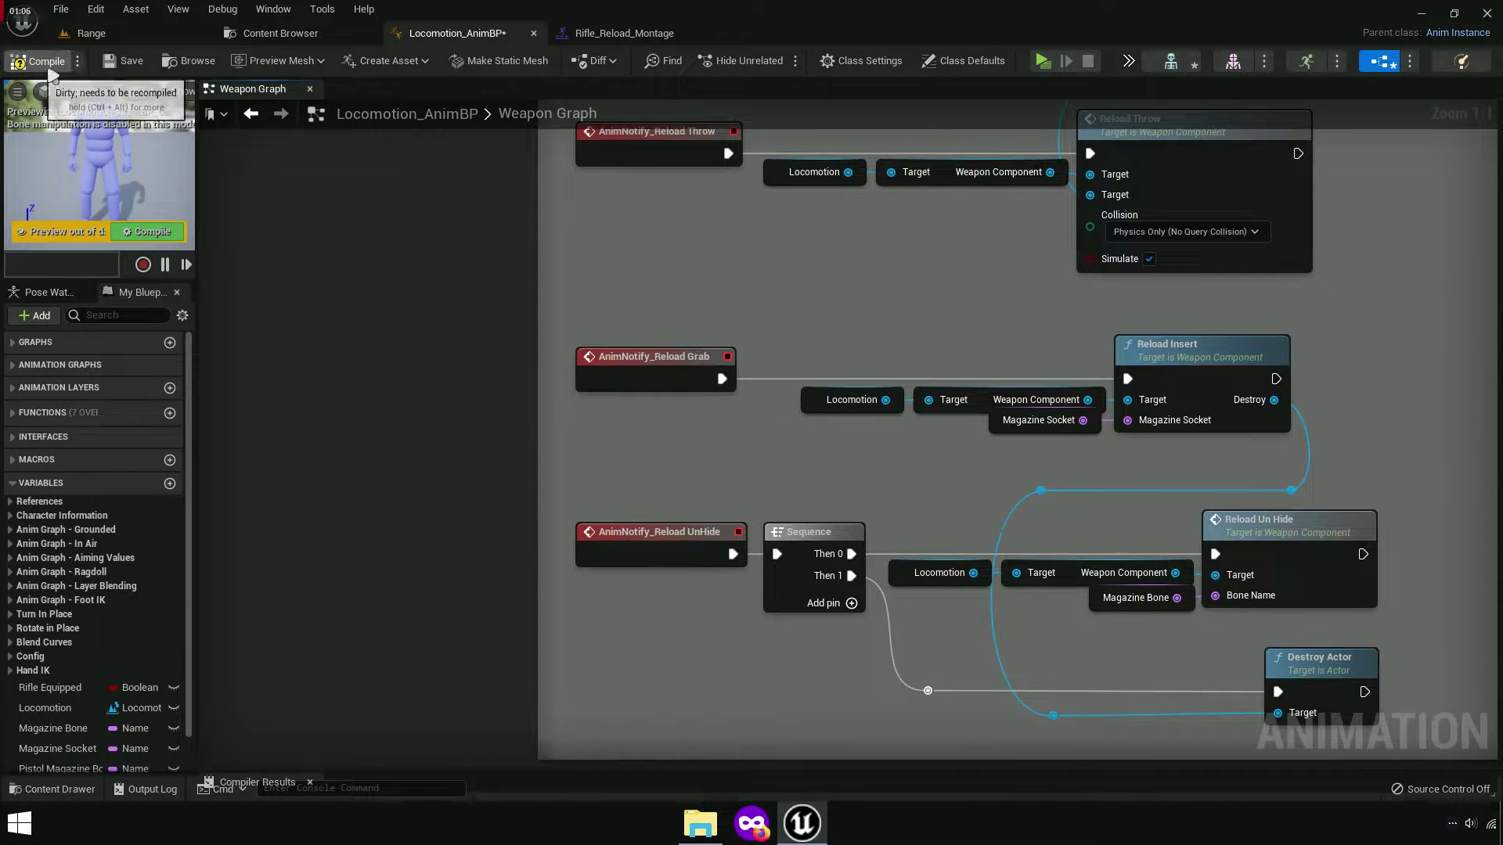
Save Locomotion_AnimBP and return to the Range level.
left_click(119, 63)
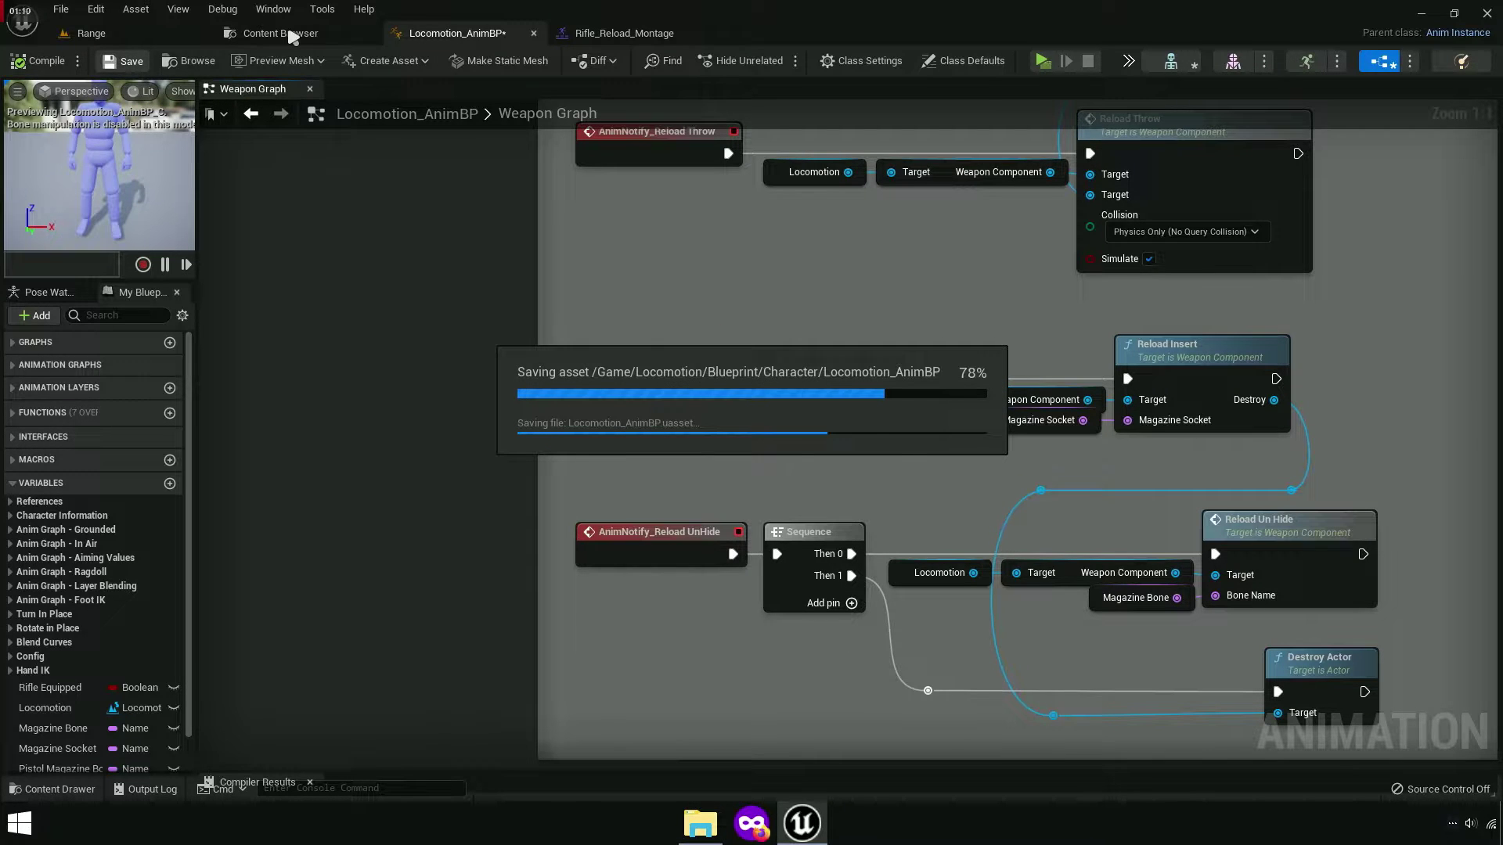
left_click(291, 37)
left_click(134, 36)
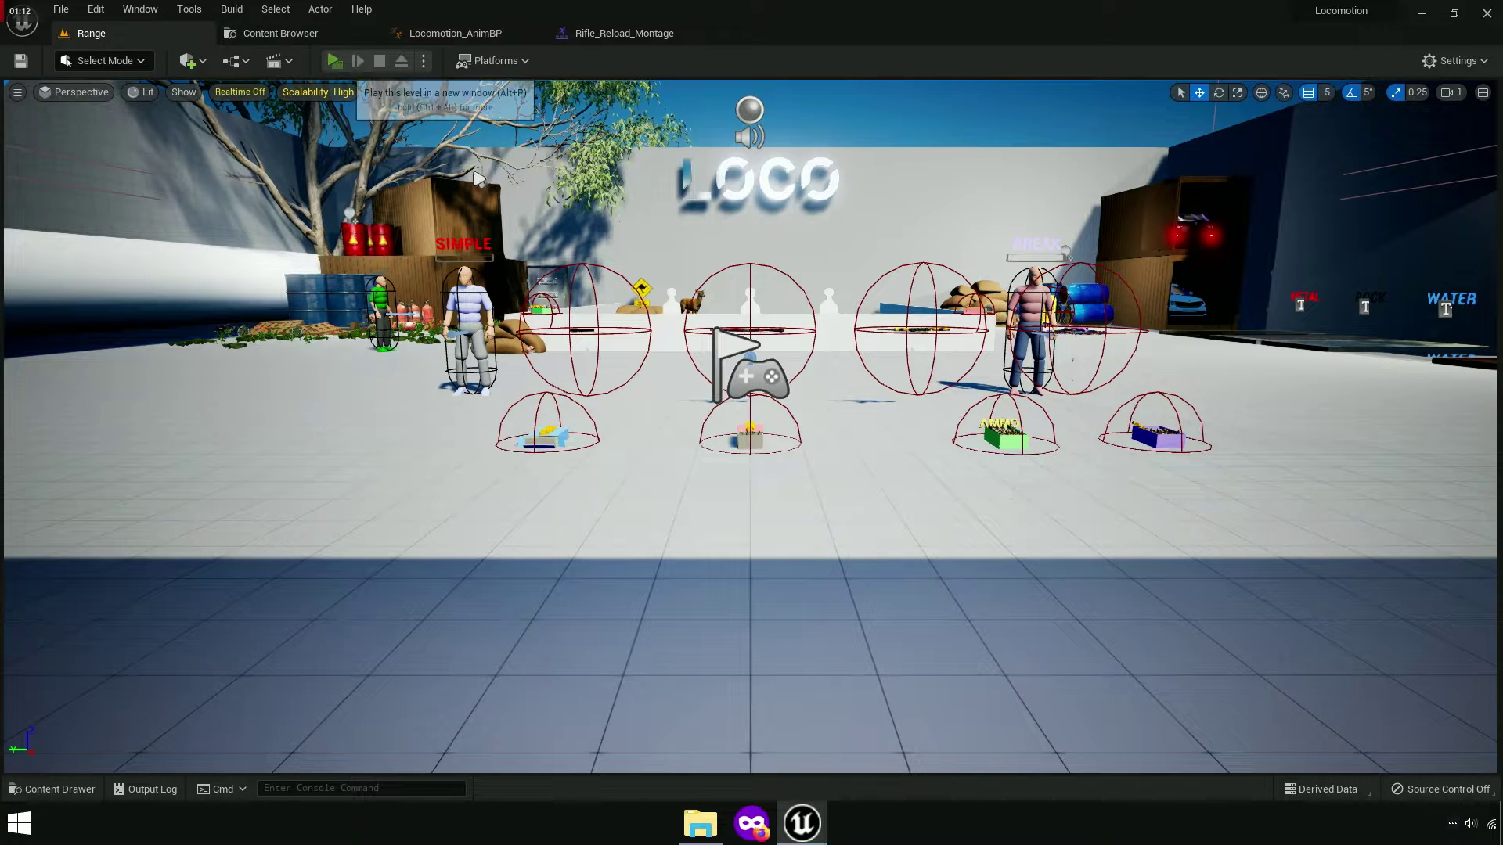
Playtest the reload with Alt+P, then check the montage's Reload UnHide notify timing at frame 56.
key("alt+p")
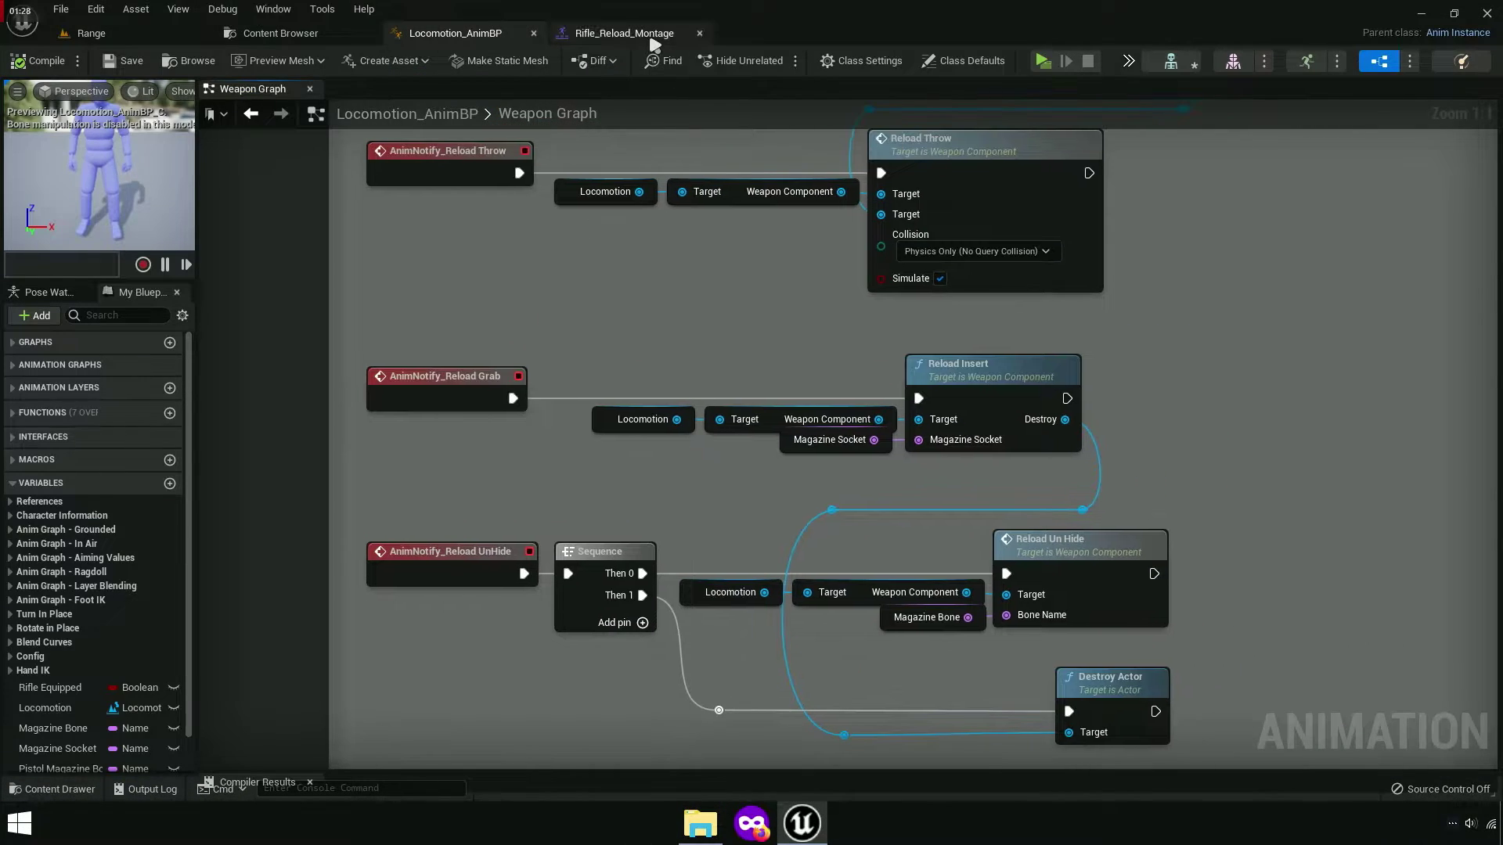
left_click(641, 34)
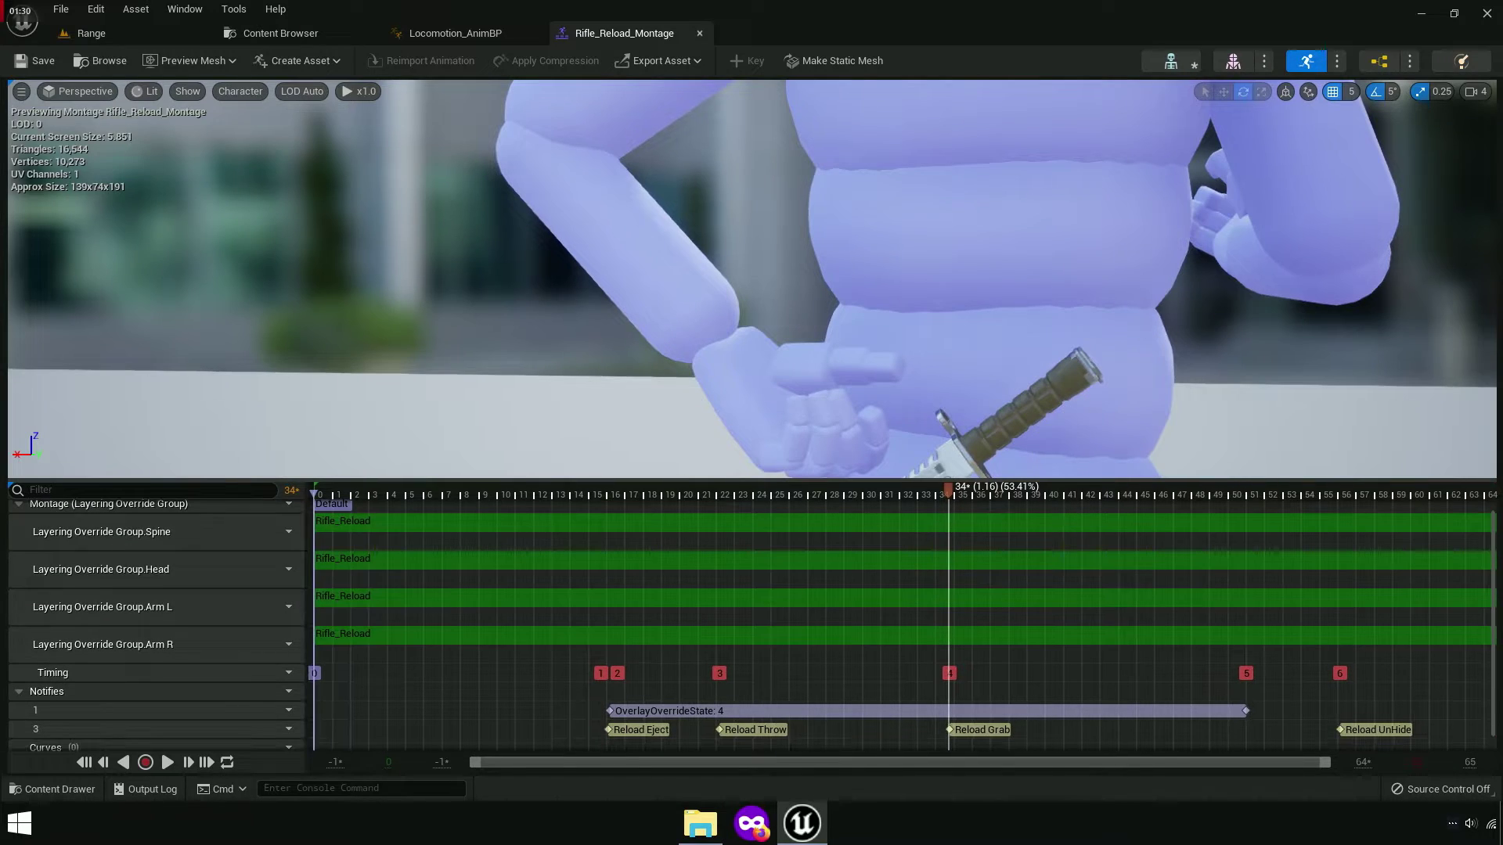
right_click_drag(1071, 353, 1071, 352)
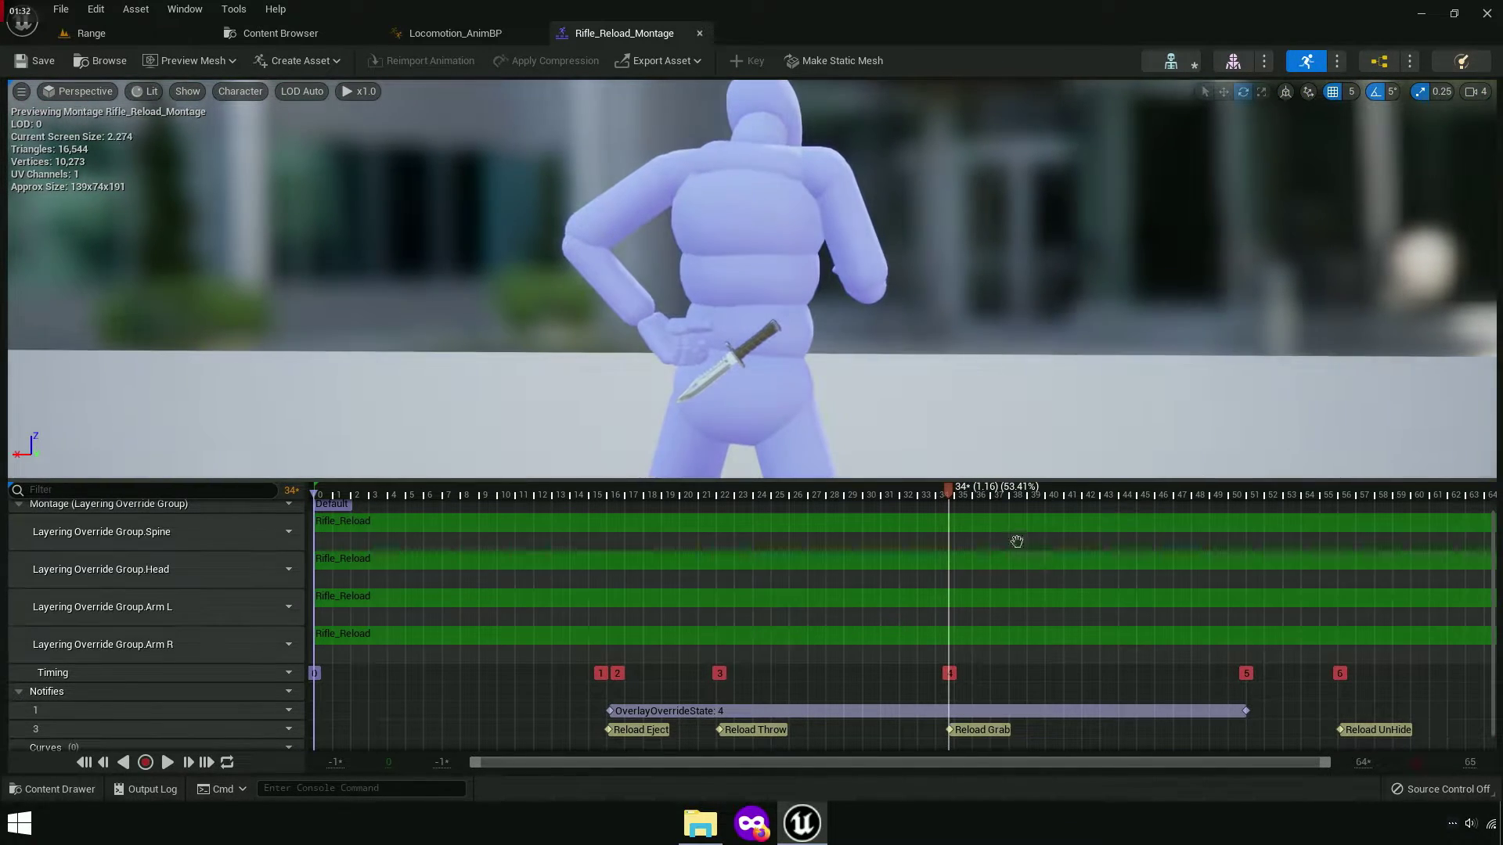
left_click(1339, 588)
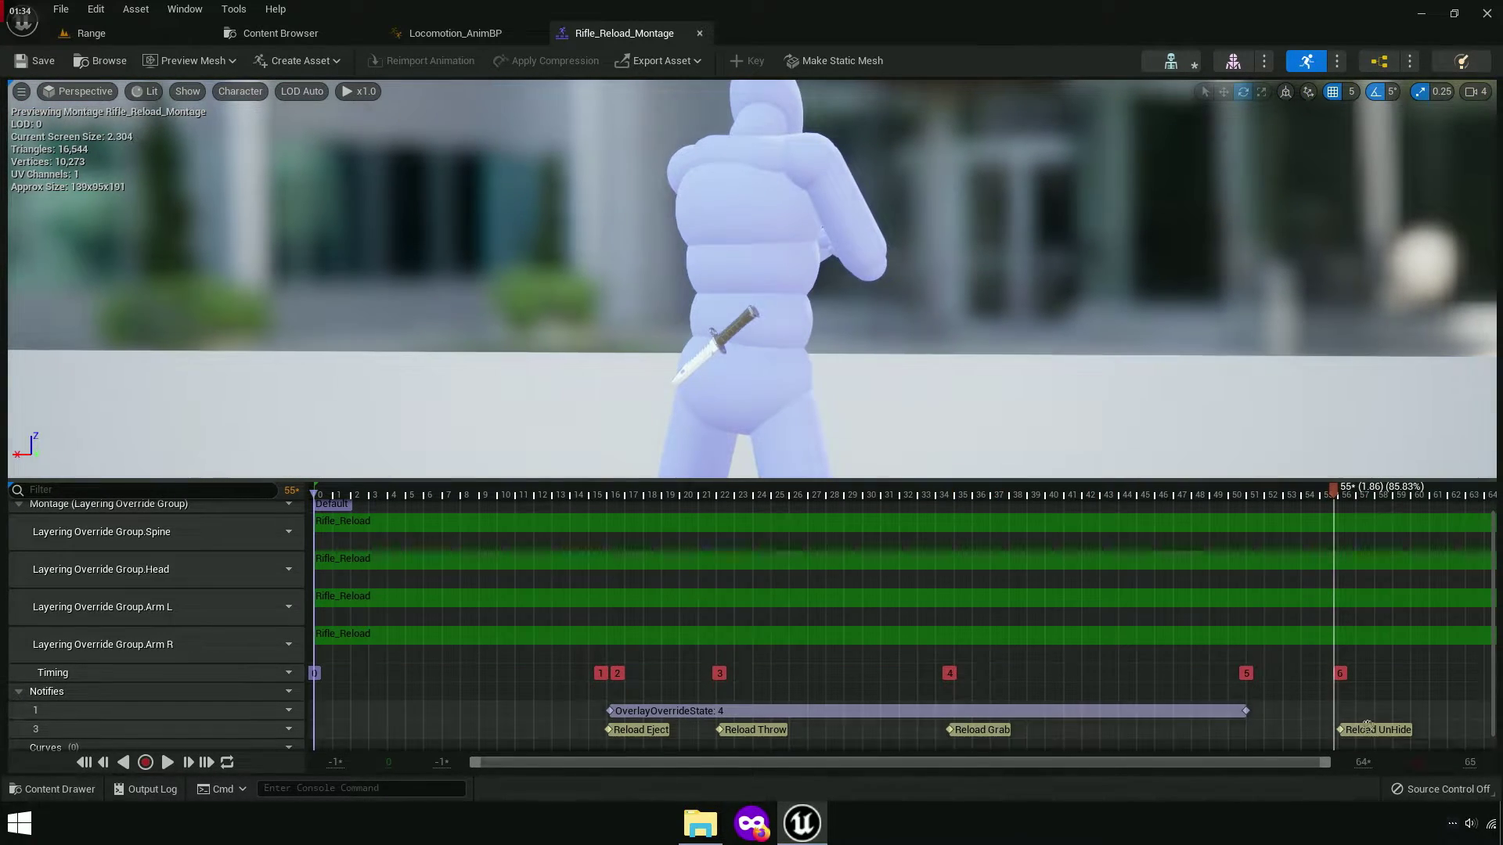
left_click(458, 33)
Copy the Play Sound at Location and Get Actor Location nodes, paste them, and wire them after Reload Un Hide.
scroll(761, 305, "down", 5)
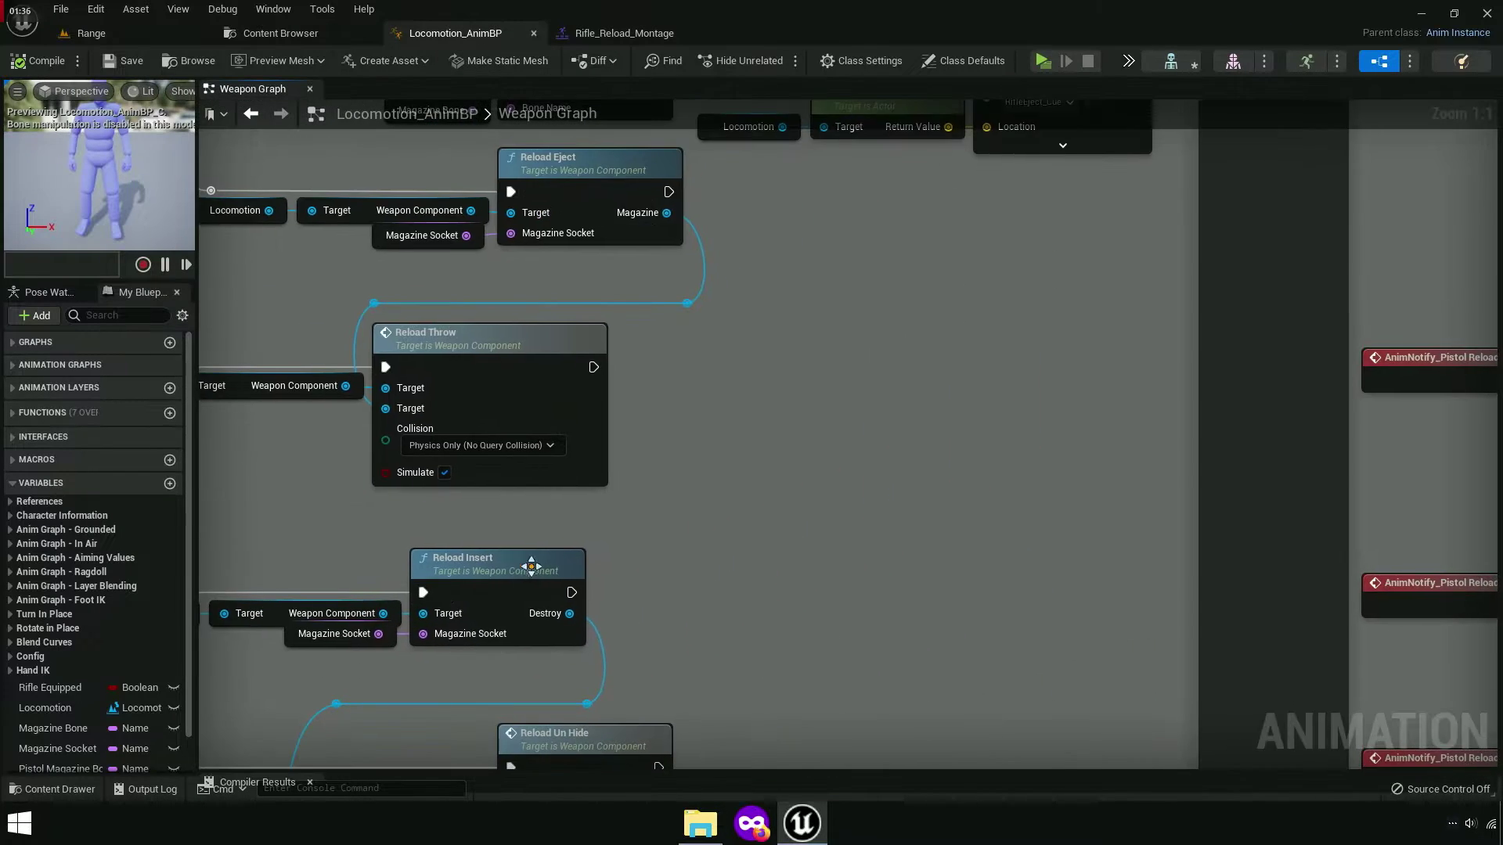
right_click(917, 342)
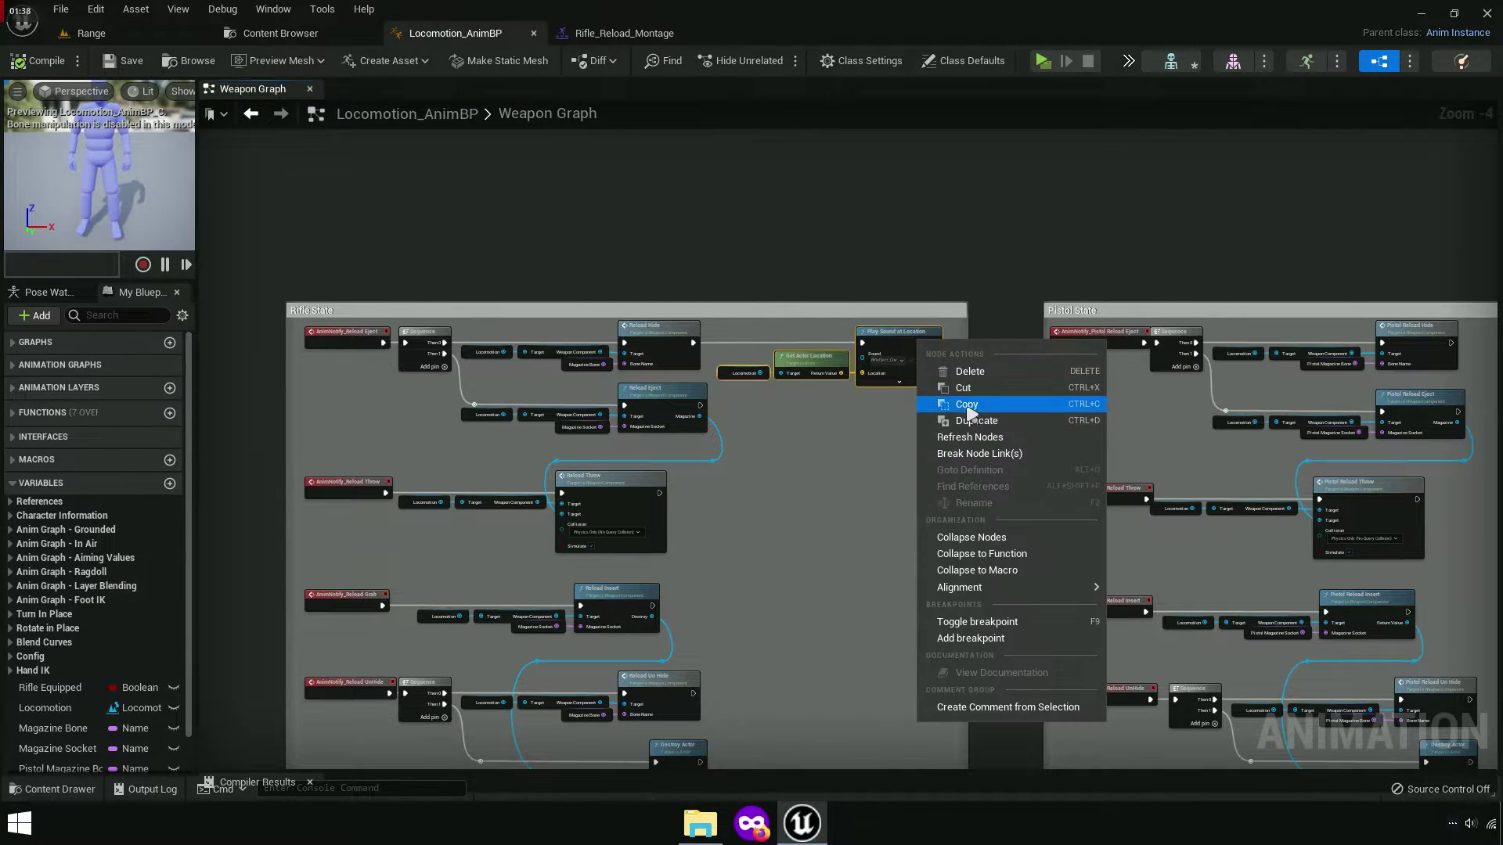
left_click(951, 402)
right_click_drag(786, 720, 809, 547)
key("ctrl+v")
scroll(821, 565, "up", 5)
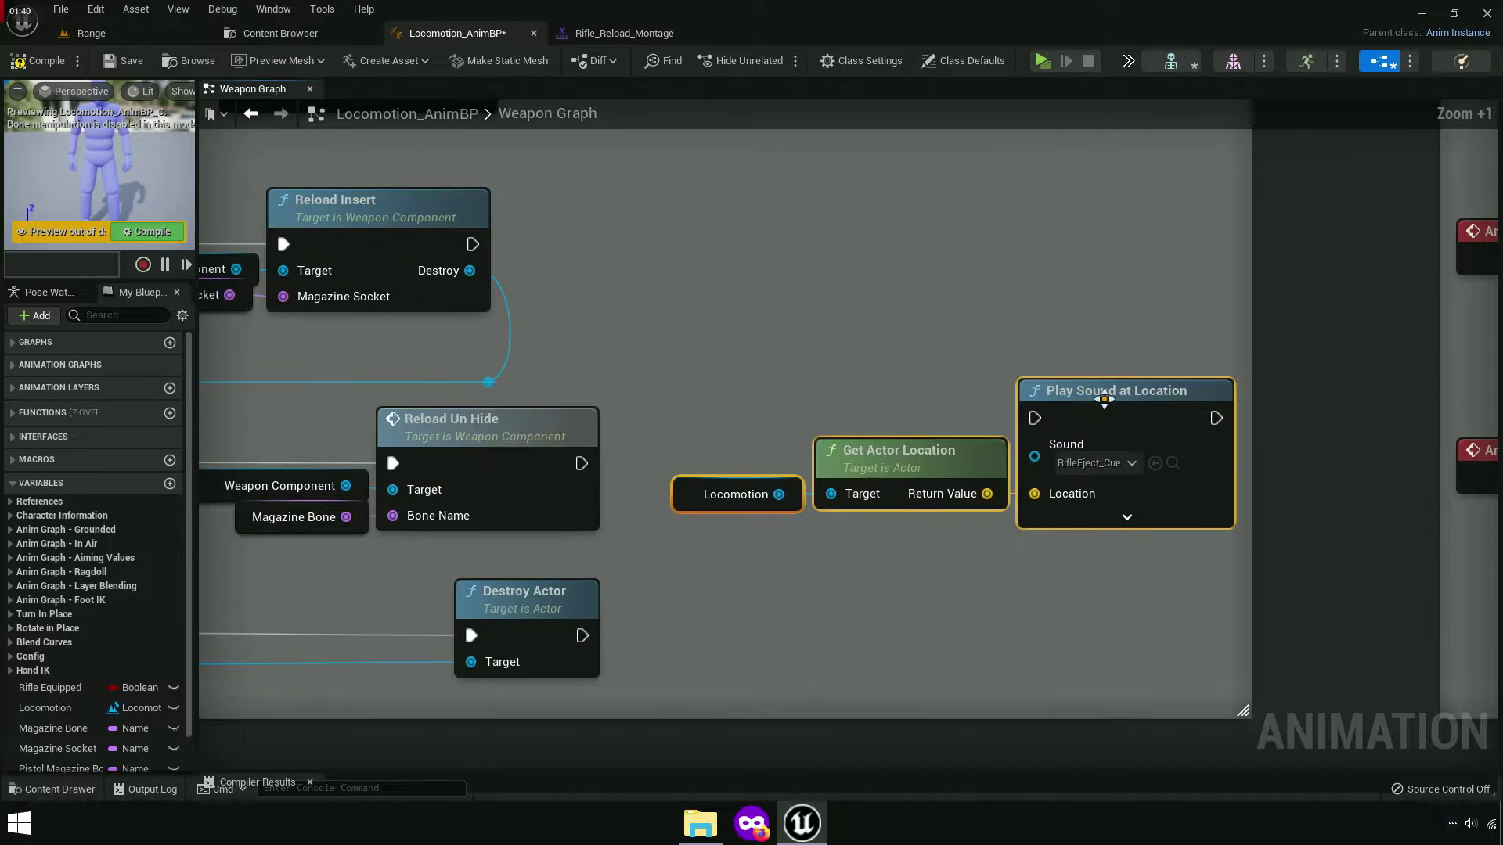
left_click_drag(1034, 446, 588, 476)
right_click_drag(588, 476, 1247, 475)
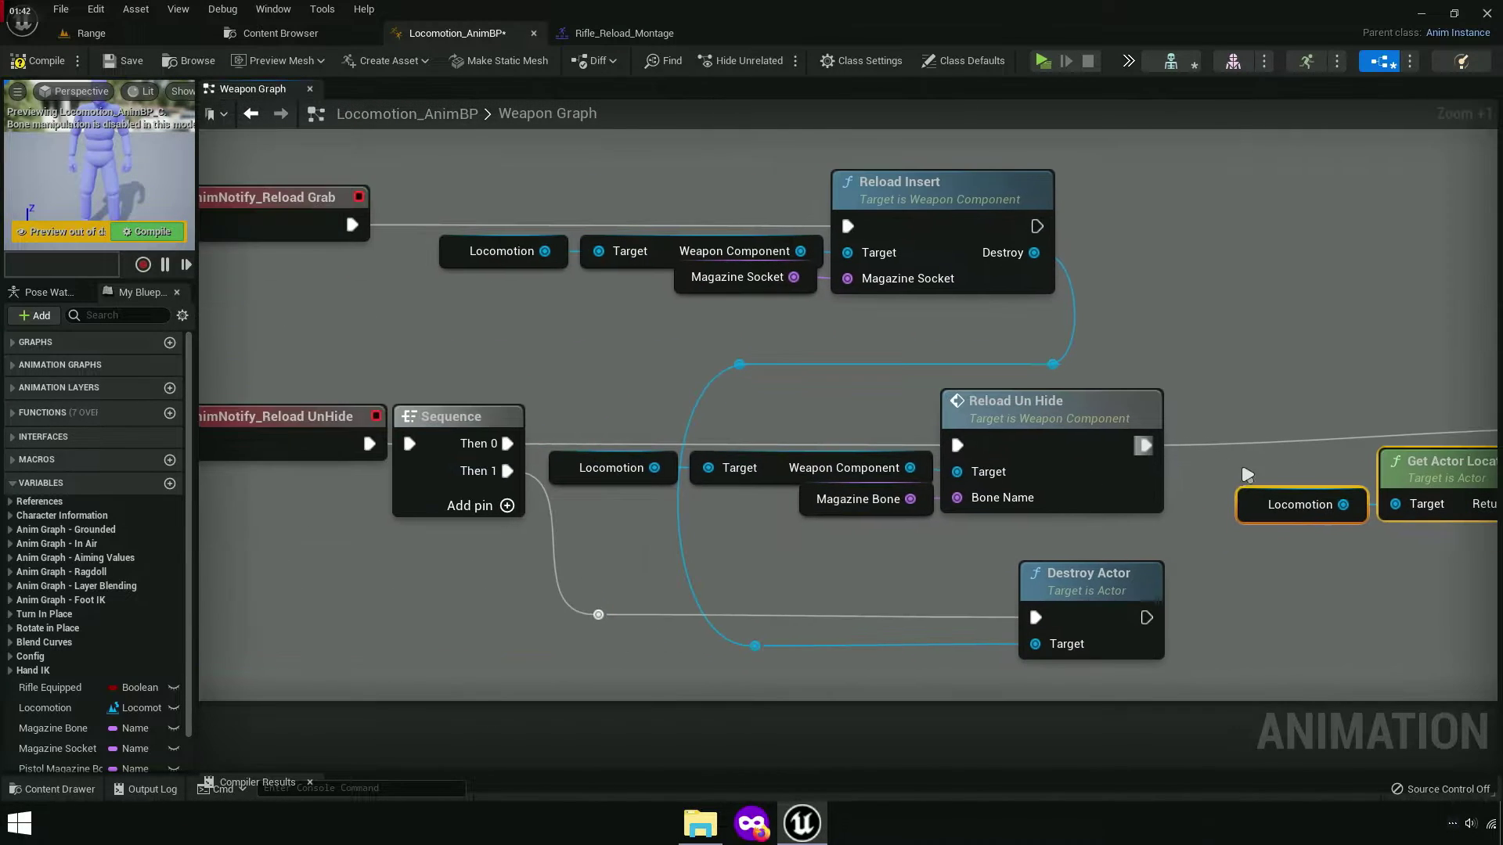
Set the pasted node's Sound to Rifle_ReloadInsert_Cue and locate that cue in the Content Browser.
right_click_drag(372, 551, 586, 555)
right_click_drag(688, 588, 62, 507)
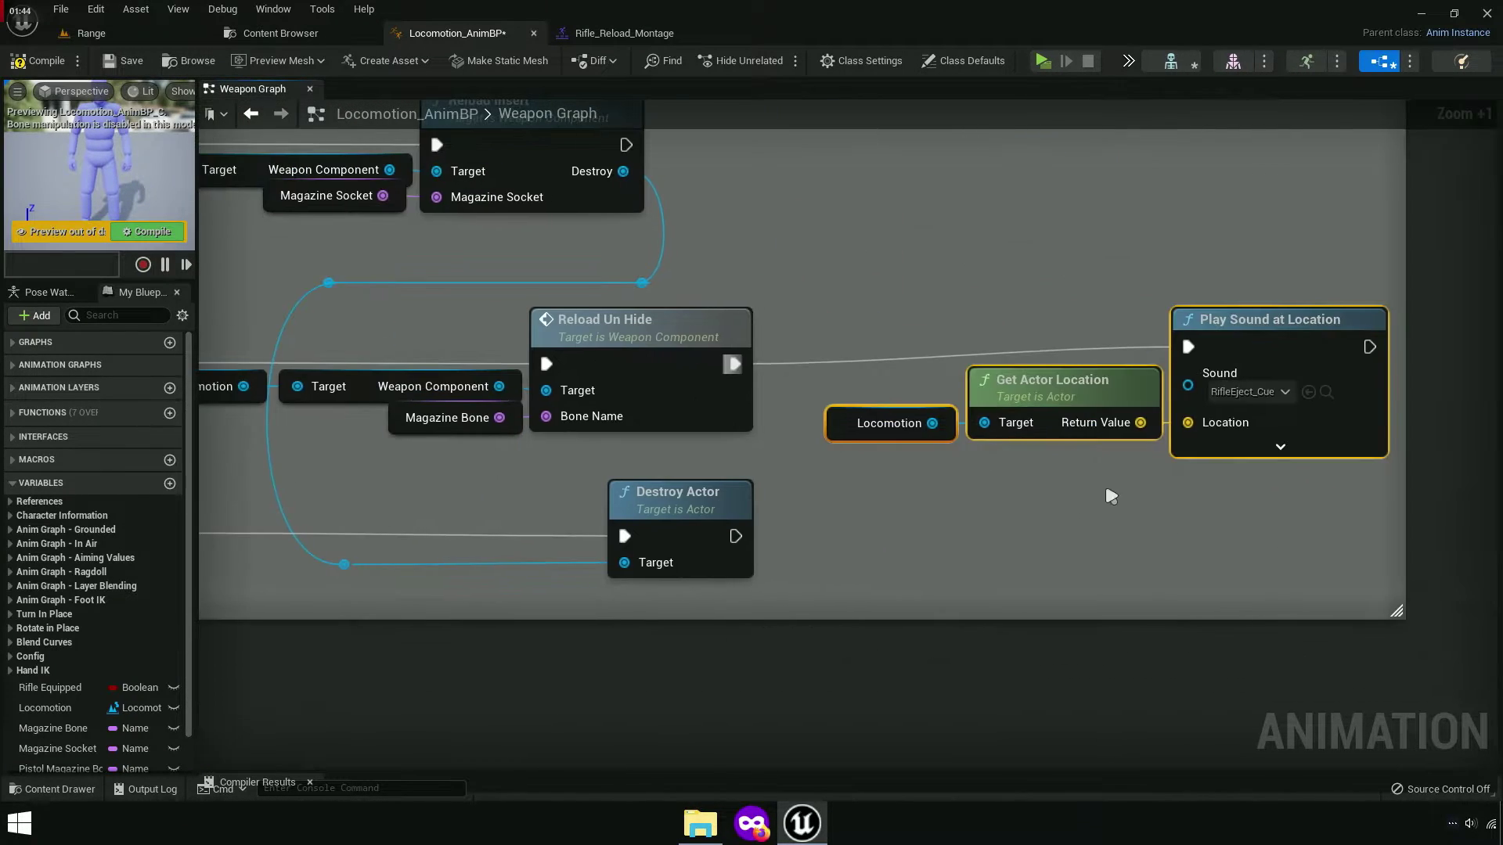
scroll(1018, 467, "up", 5)
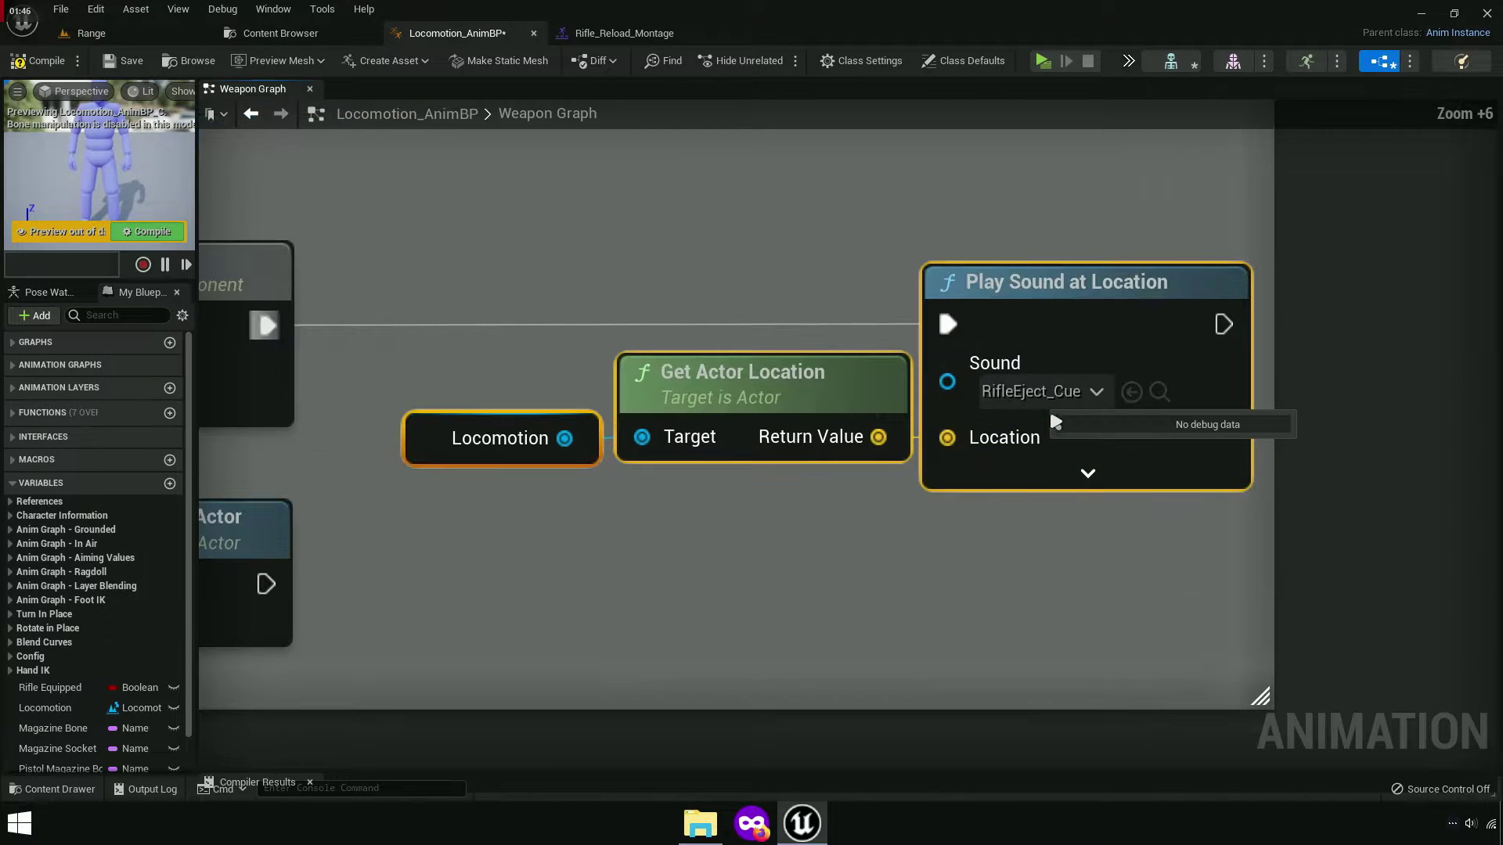
left_click(1049, 396)
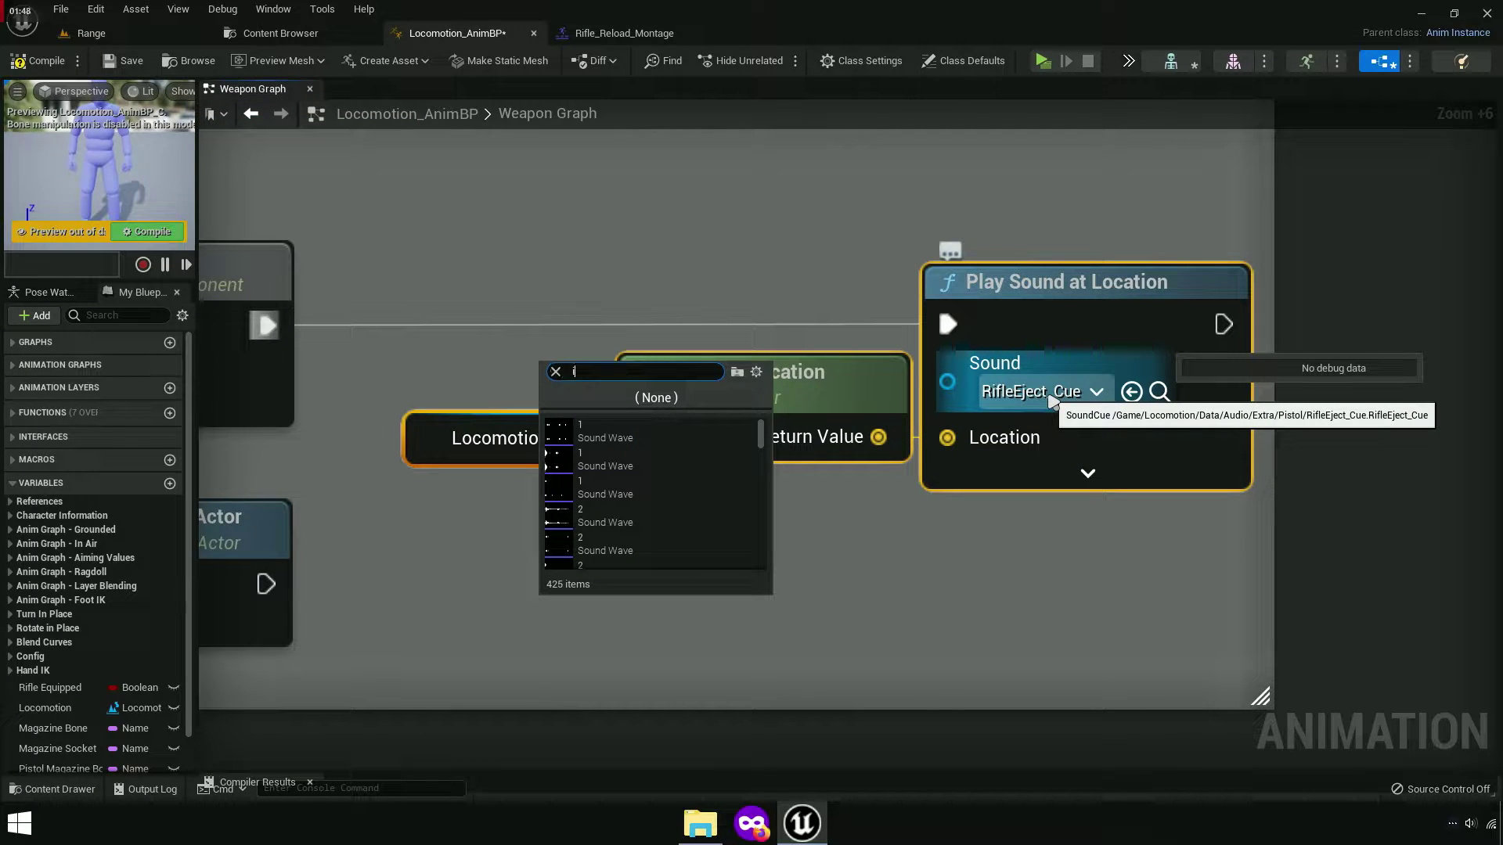
type("insert")
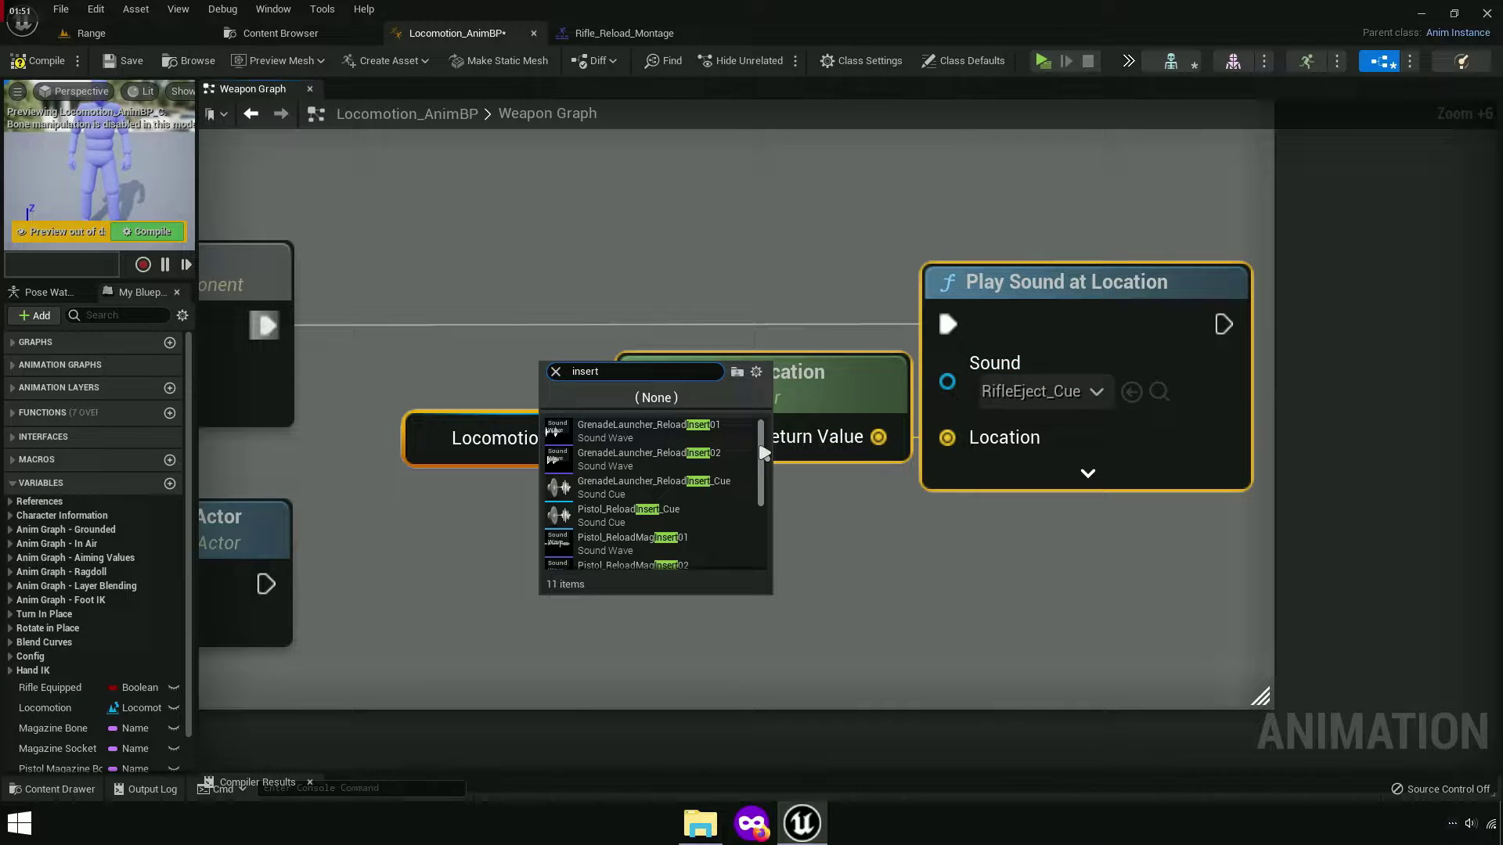
left_click_drag(761, 452, 768, 542)
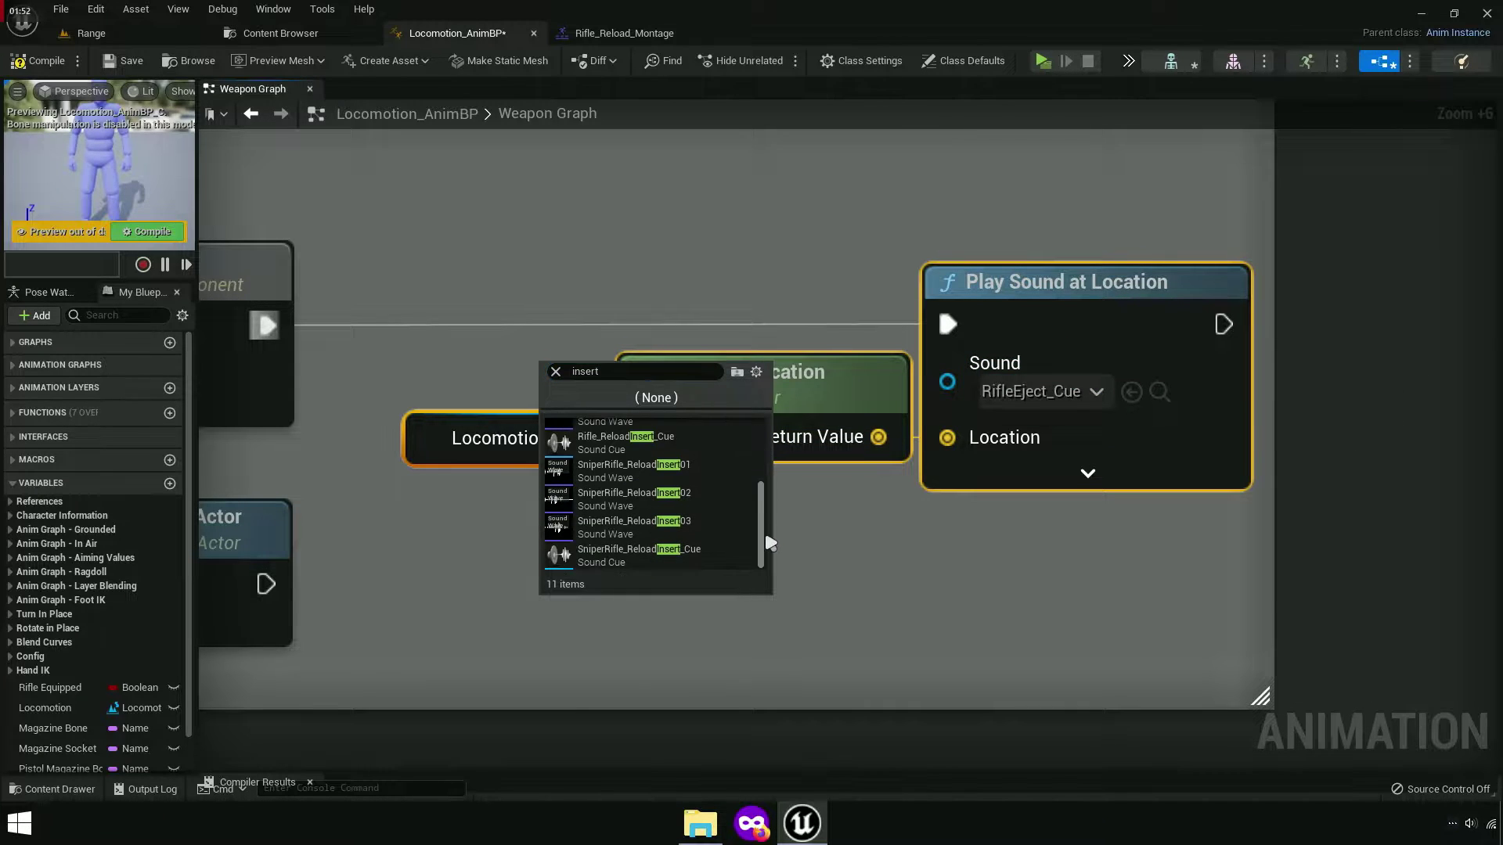
left_click(595, 438)
left_click(1171, 394)
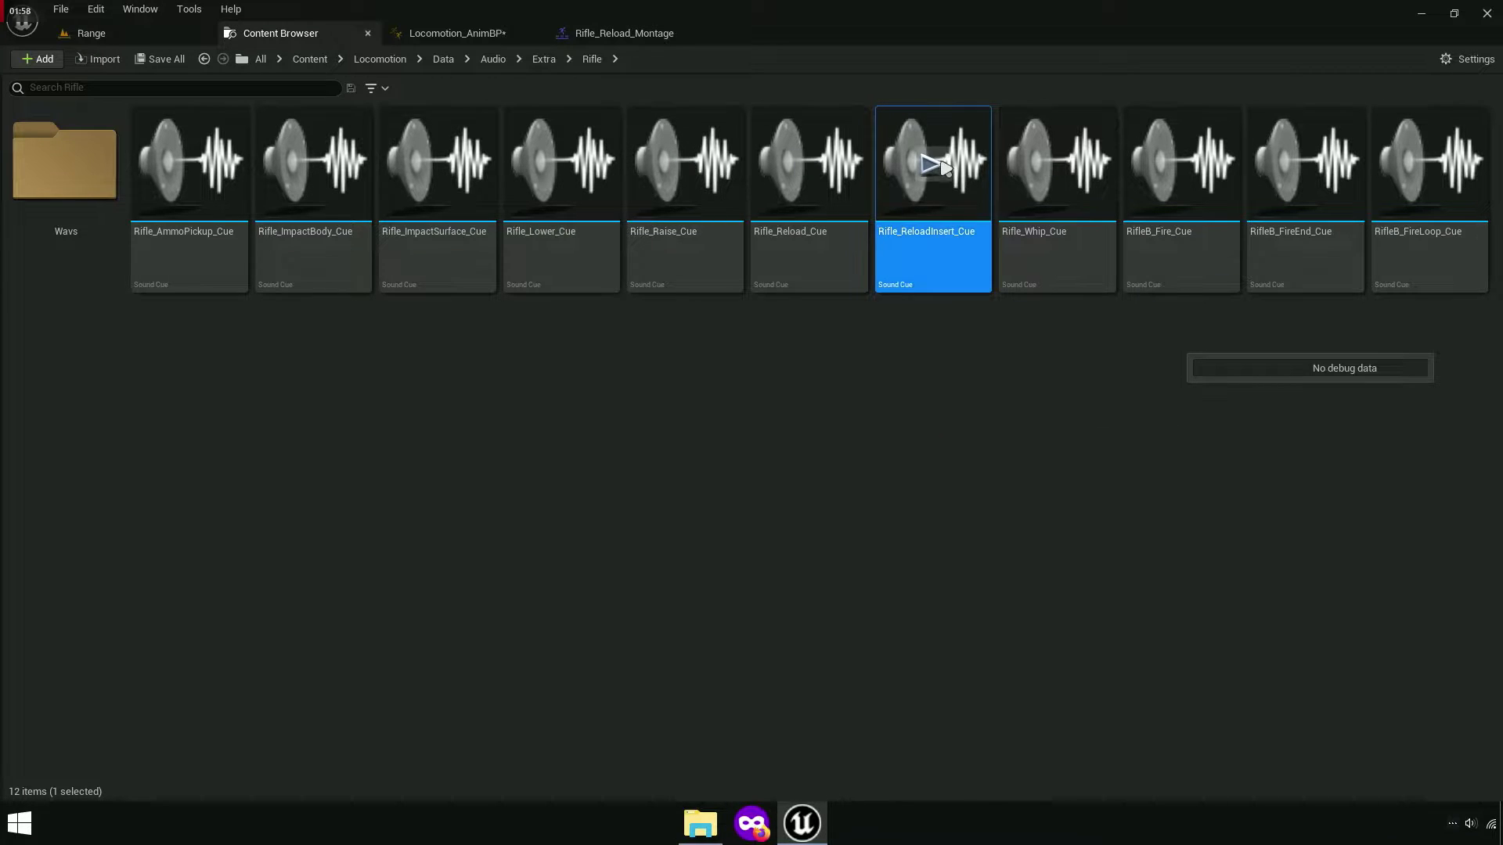
Open Rifle_ReloadInsert_Cue, inspect its final Modulator's volume, then go back to the Range level.
double_click(955, 214)
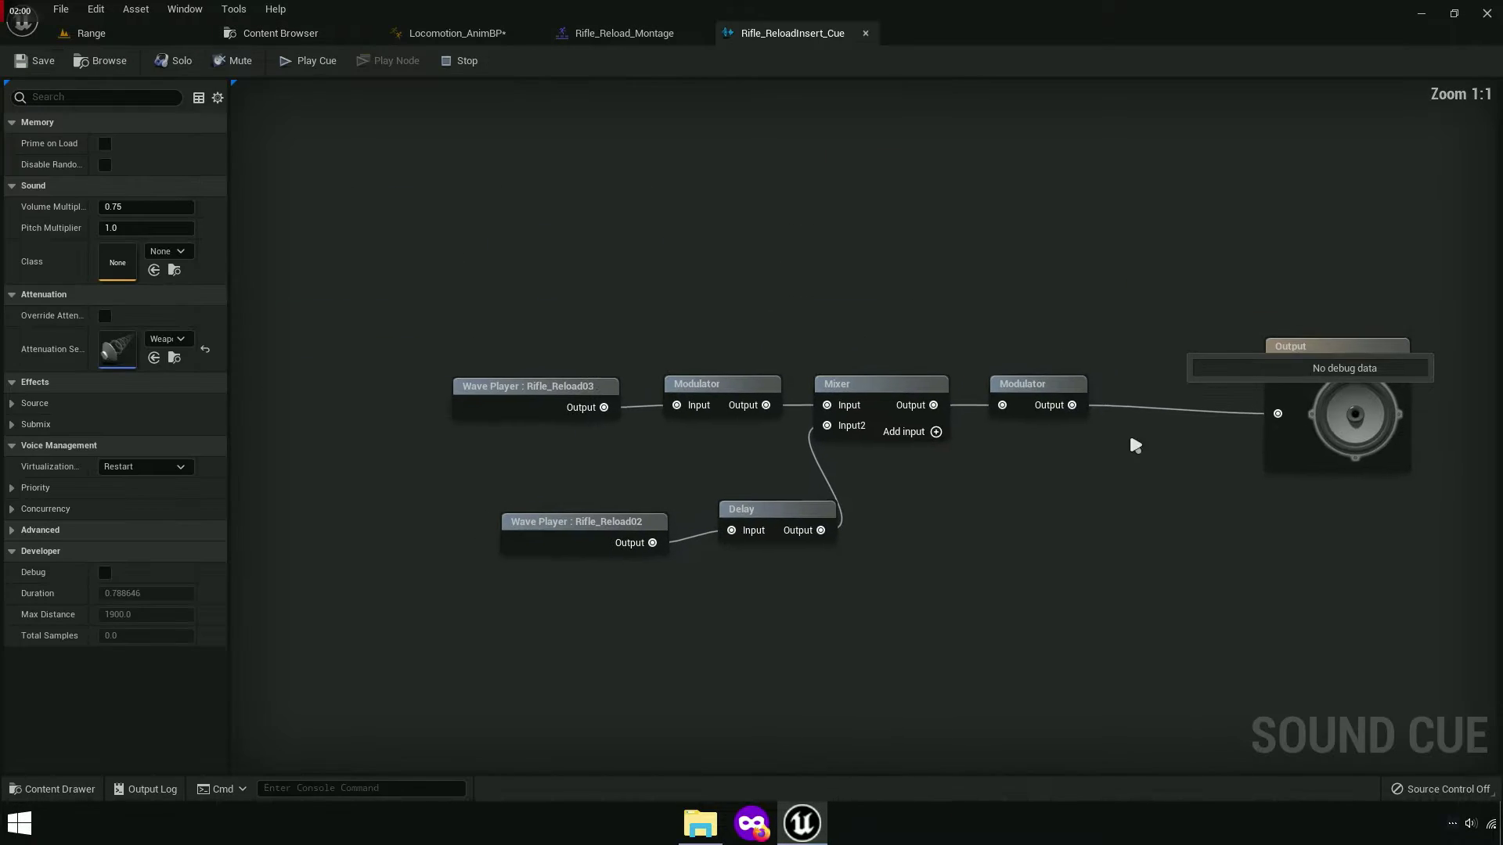
left_click(1061, 411)
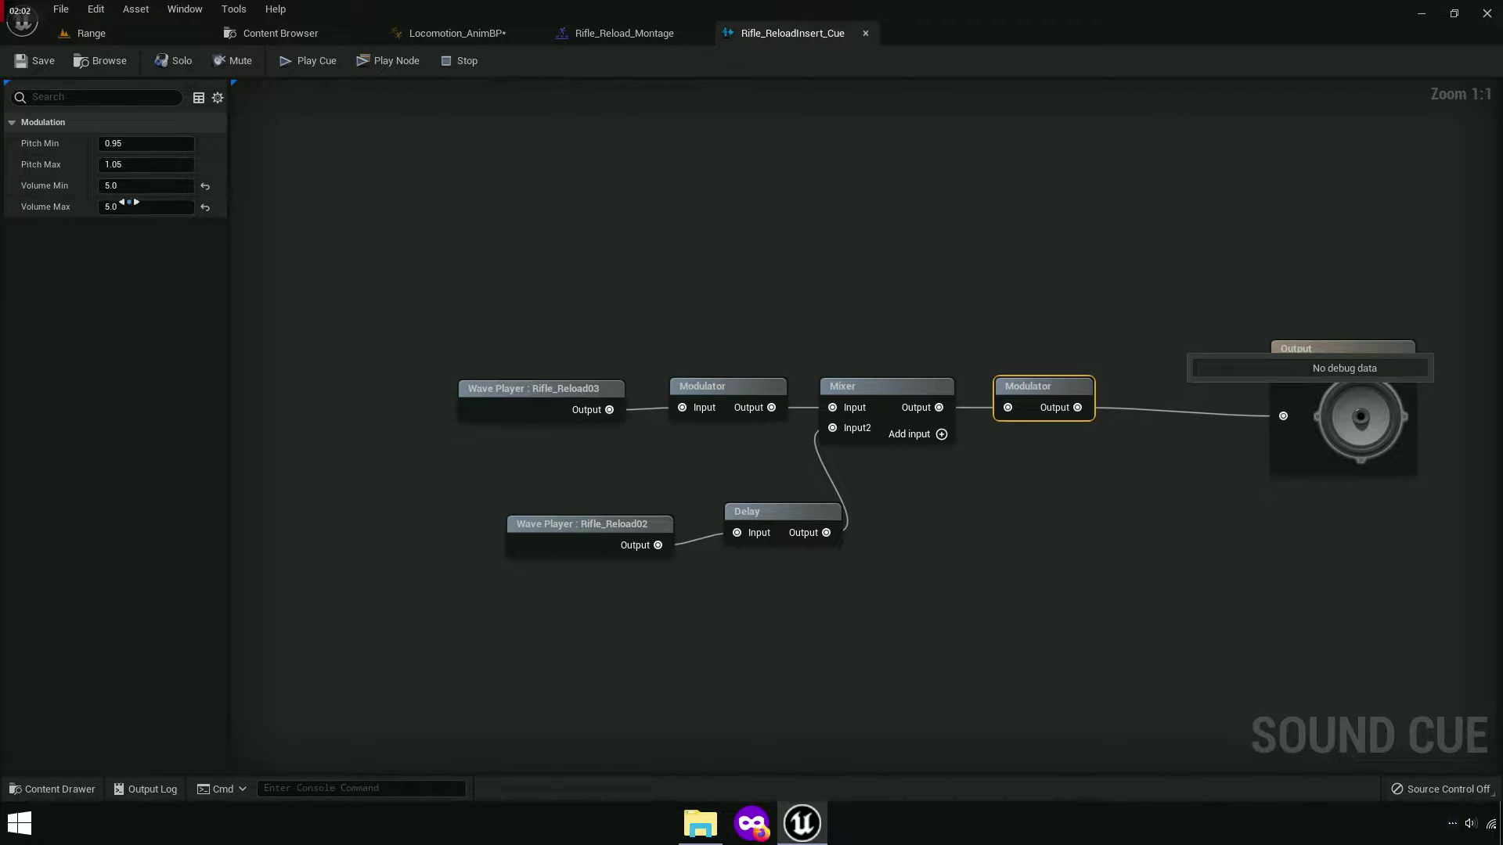
left_click(71, 35)
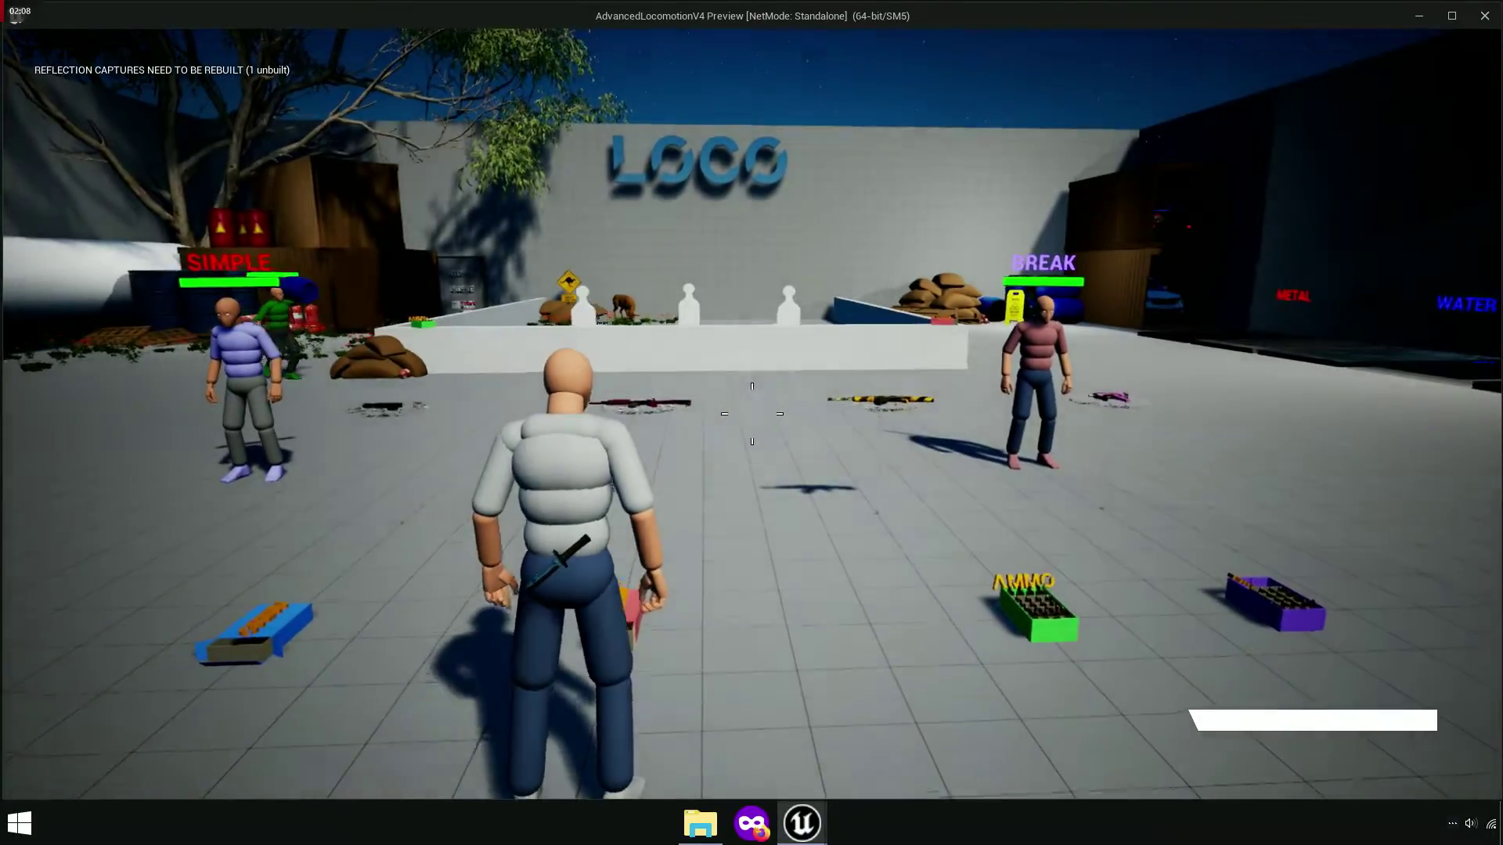
key("w")
key("e")
left_click(751, 414)
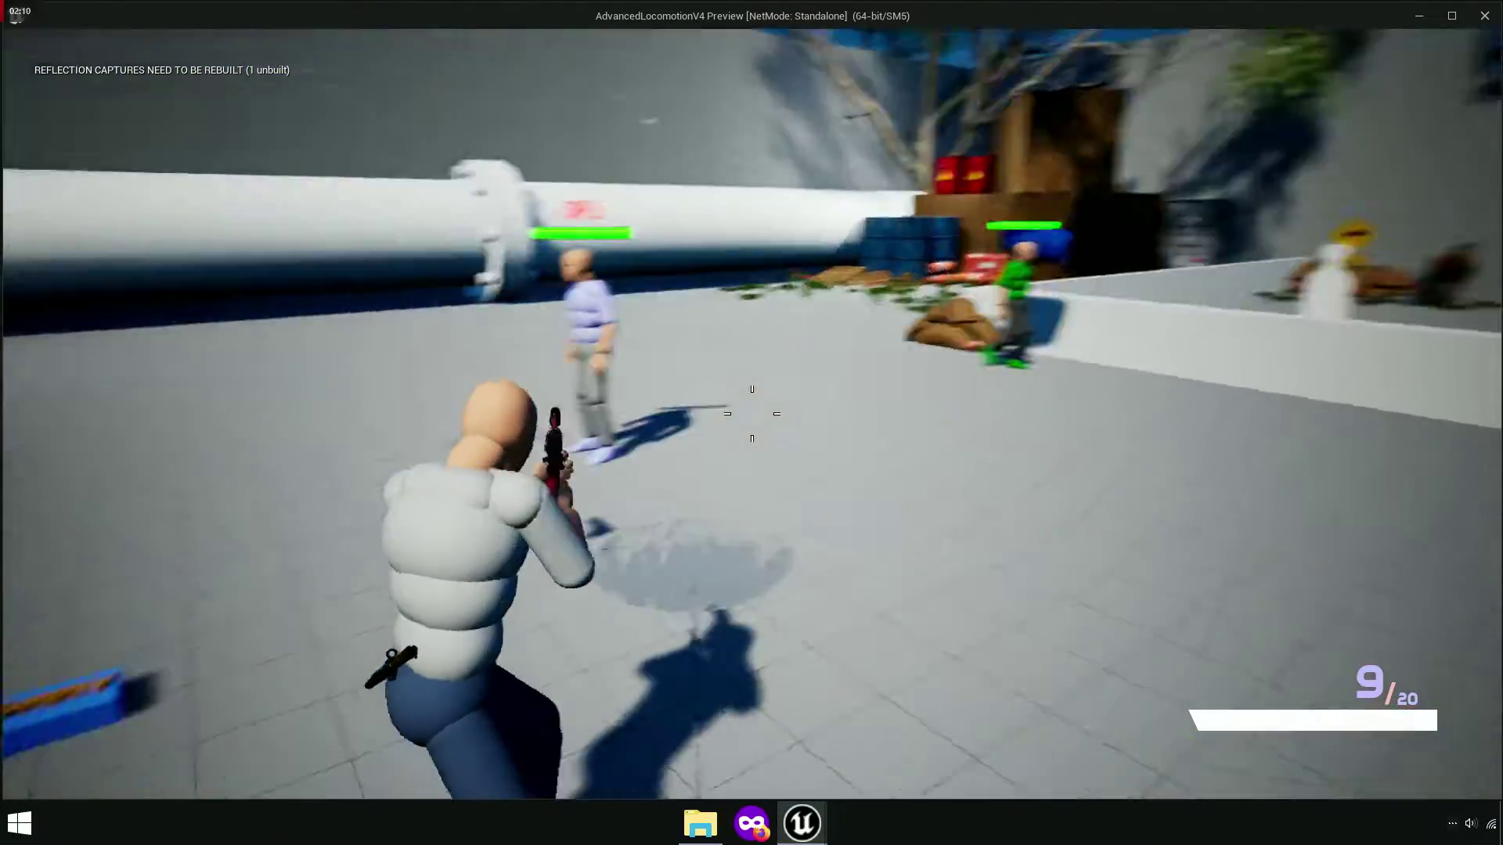
key("r")
key("2")
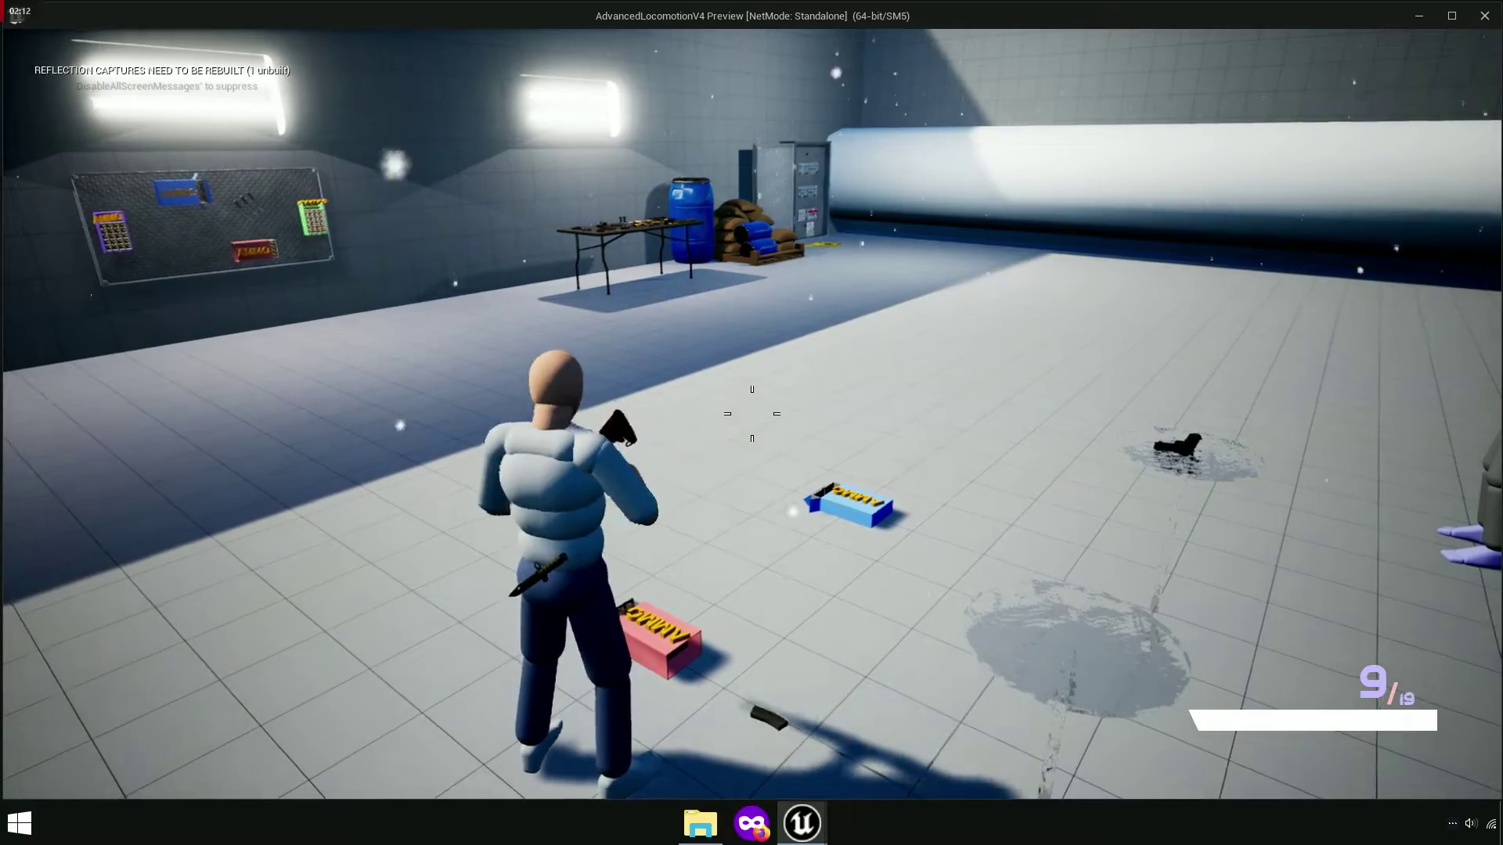
key("1")
left_click(751, 413)
left_click(751, 413)
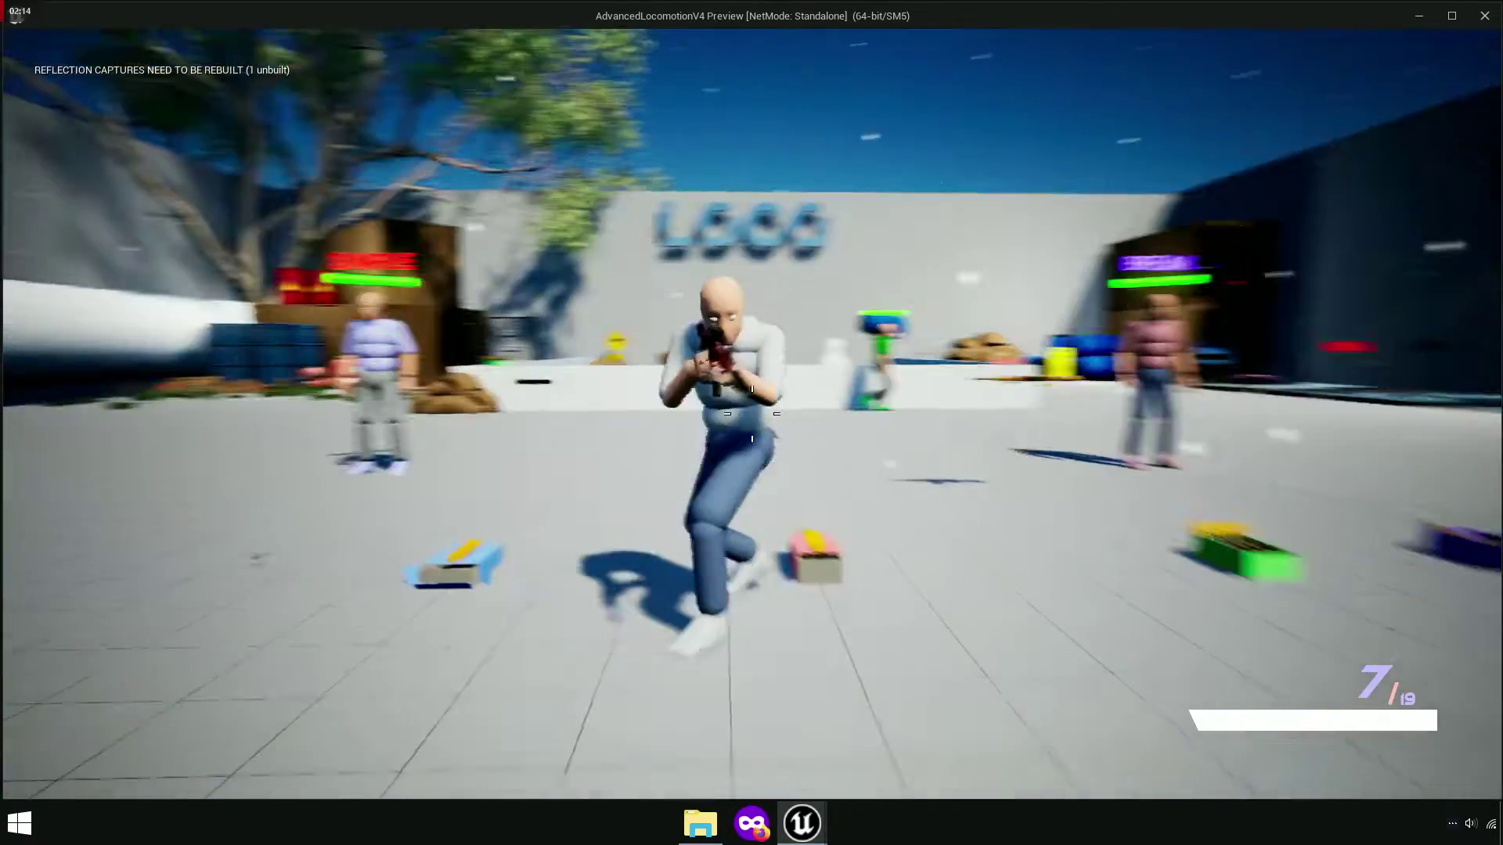
key("r")
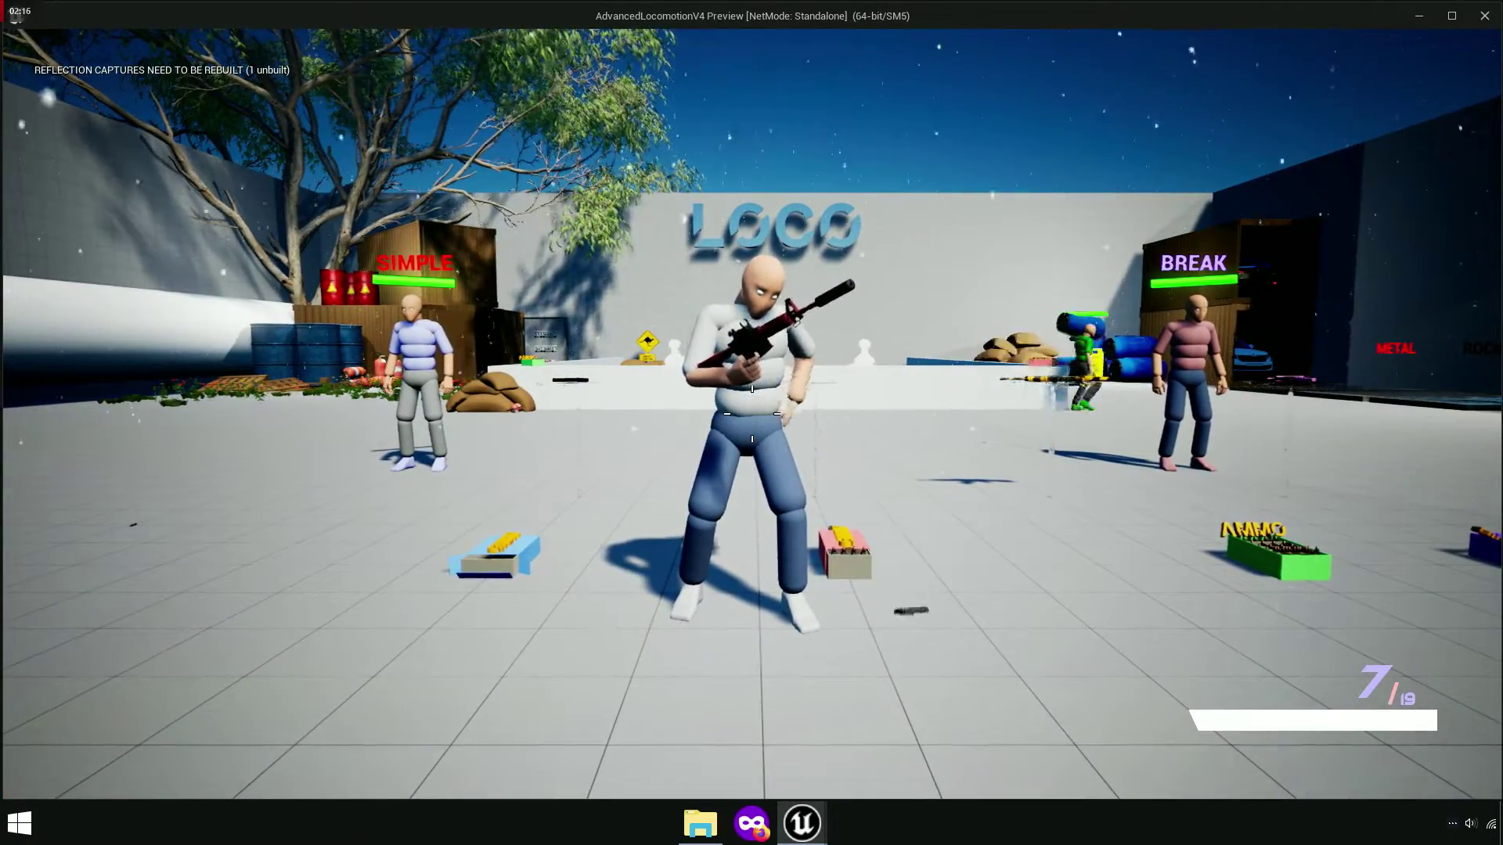
Stop play, close the cue editor, and scrub the enlarged montage preview to frame 51.
key("Escape")
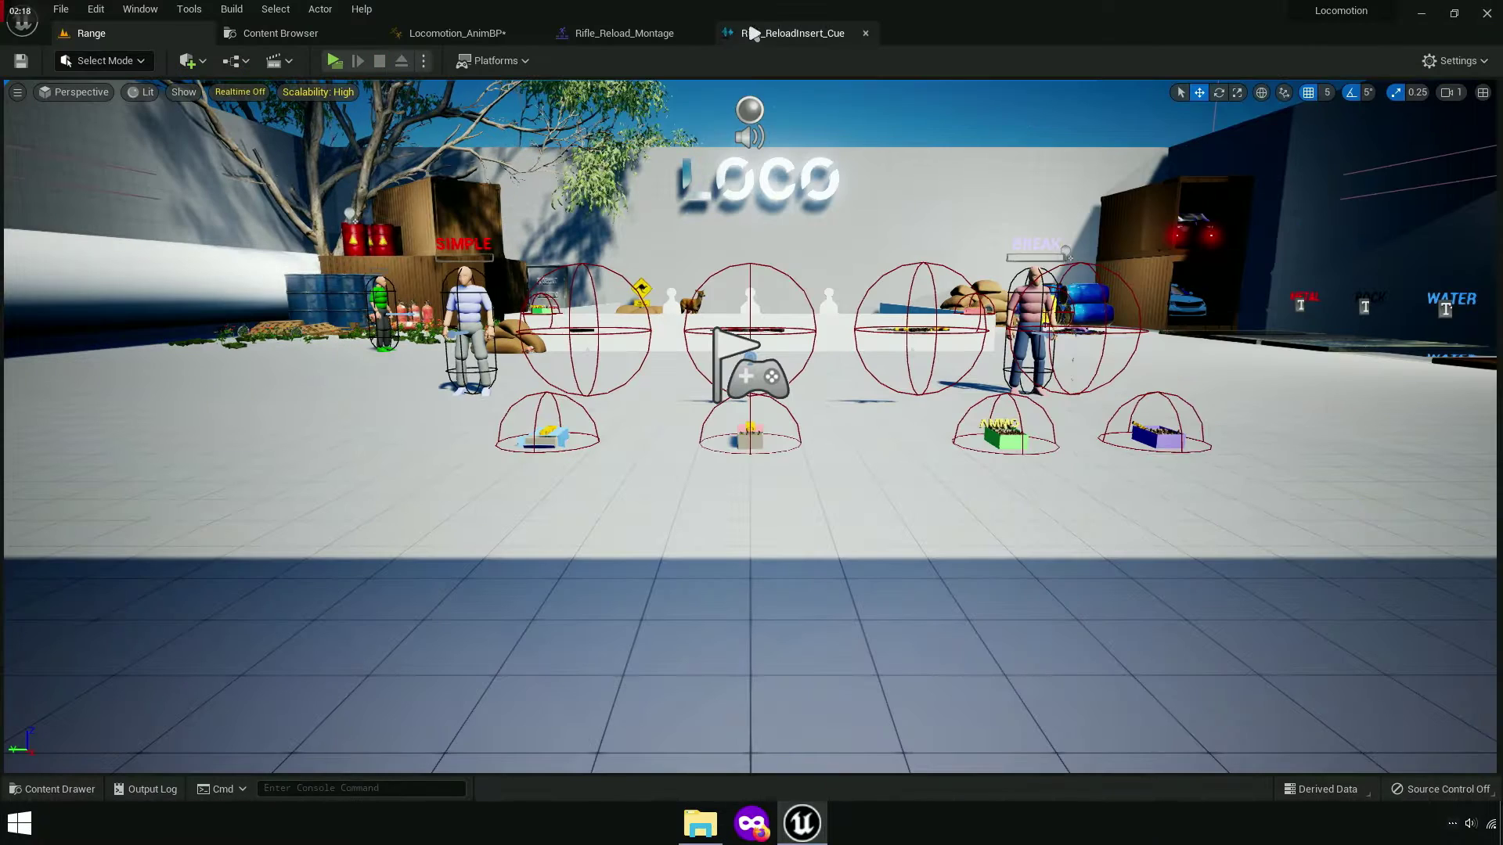
left_click(785, 34)
left_click(865, 34)
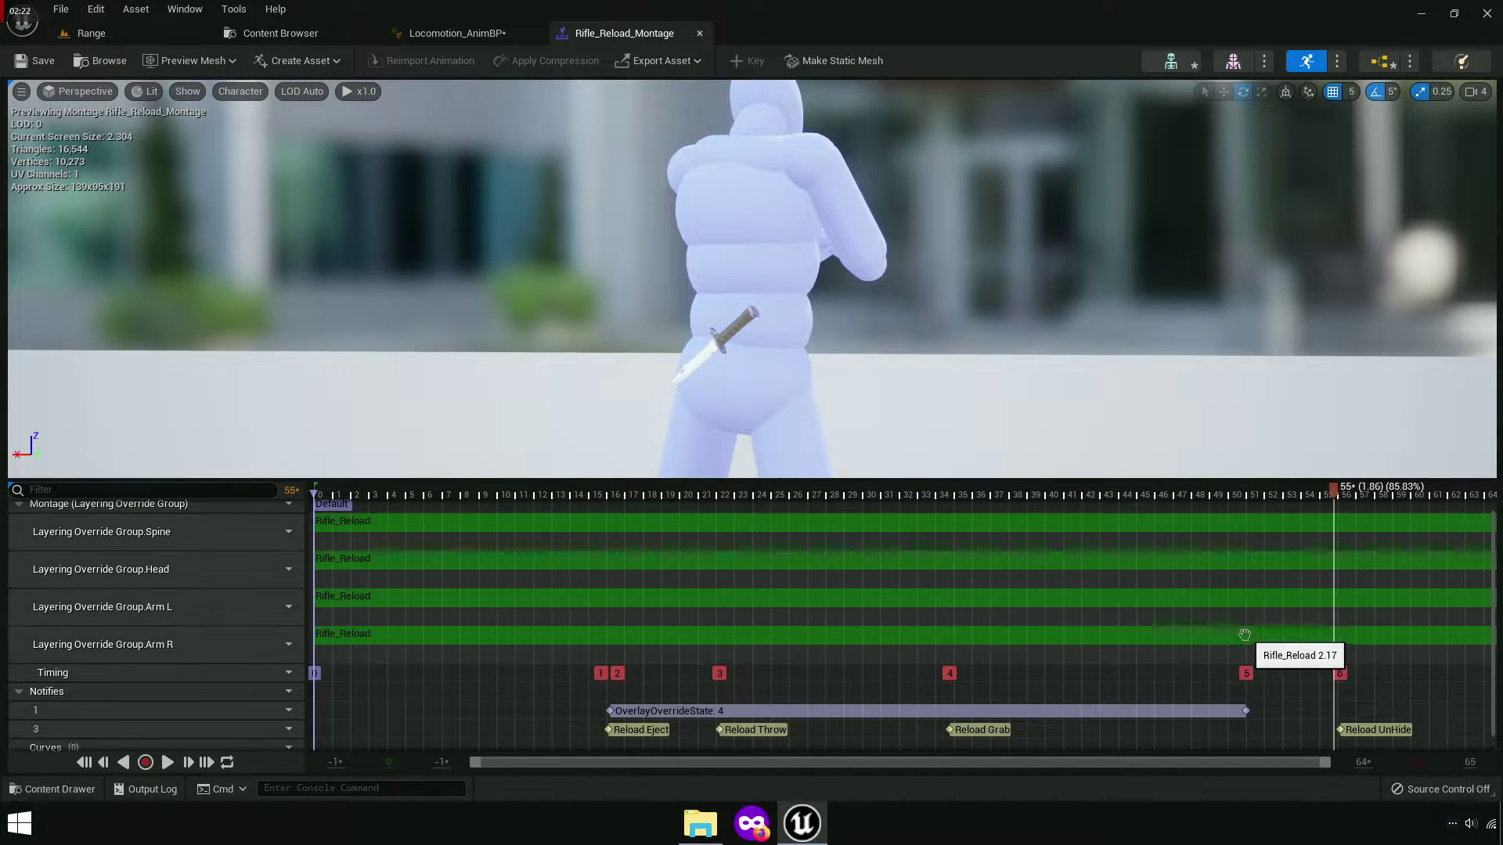
left_click_drag(1199, 479, 1181, 396)
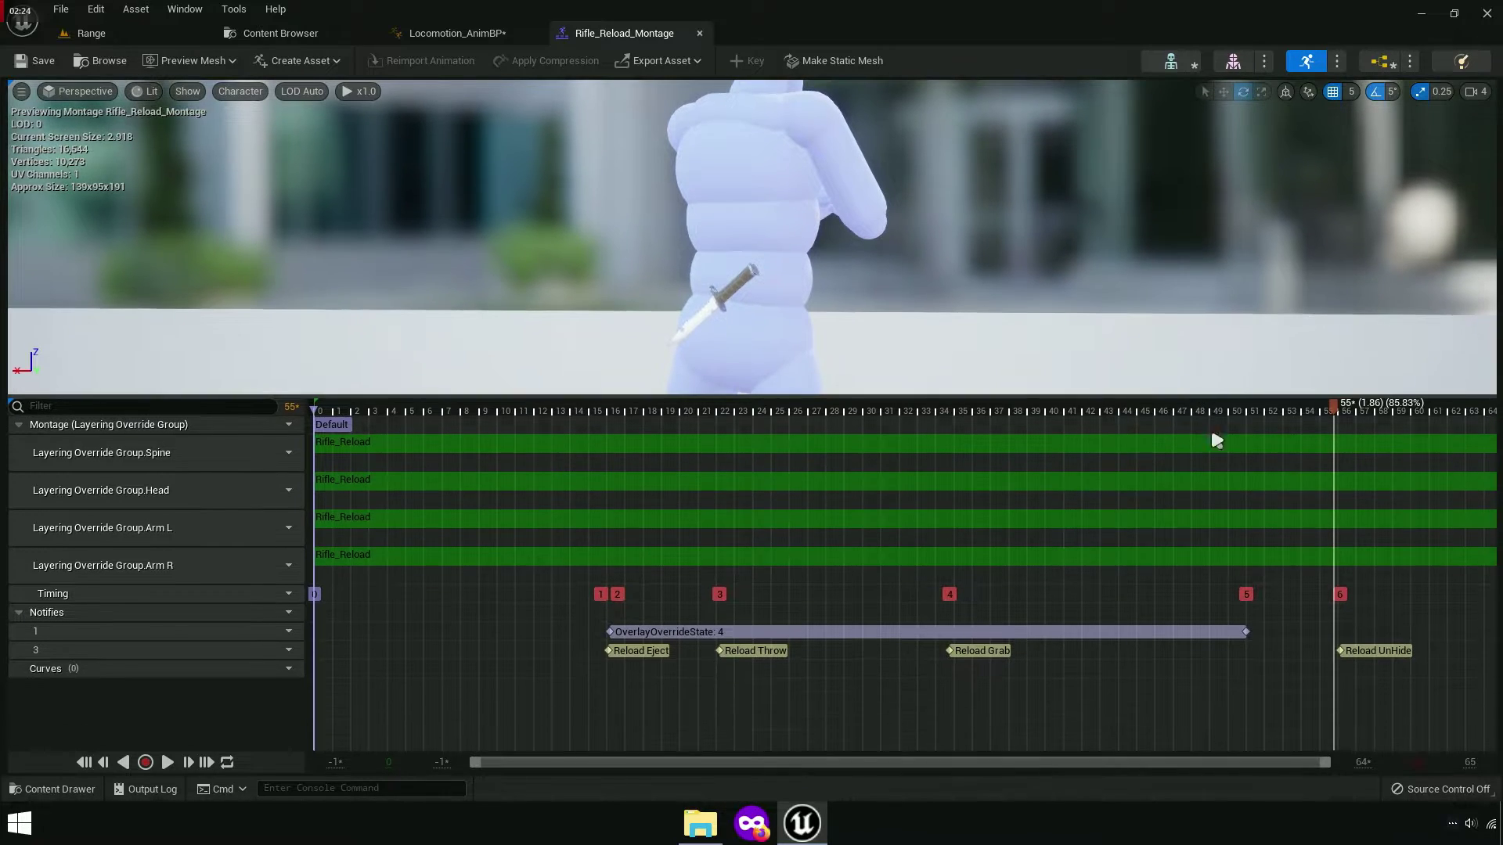
left_click_drag(1339, 423, 1114, 423)
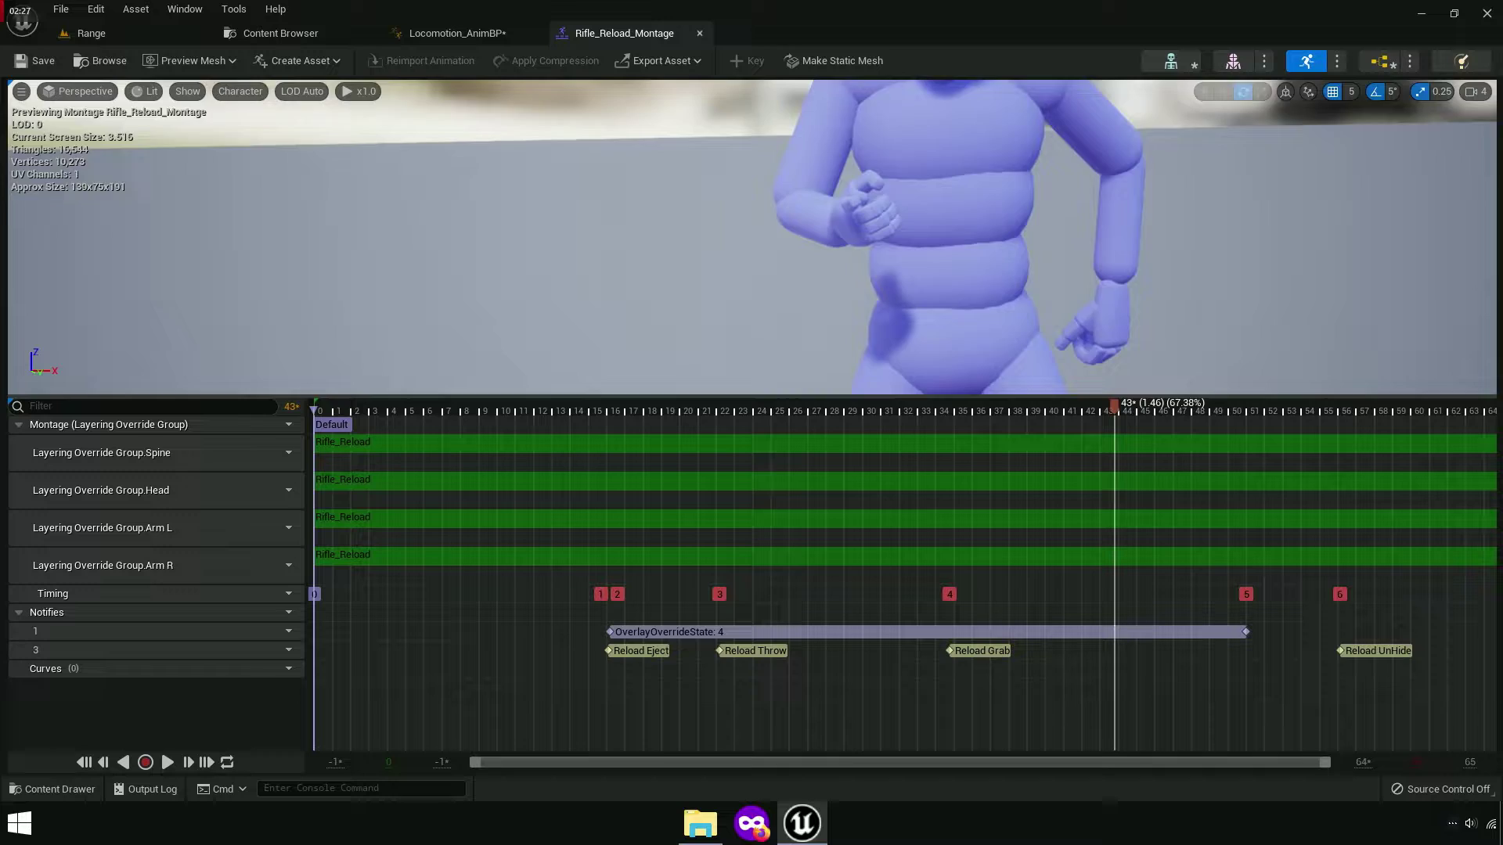
left_click_drag(978, 321, 978, 321)
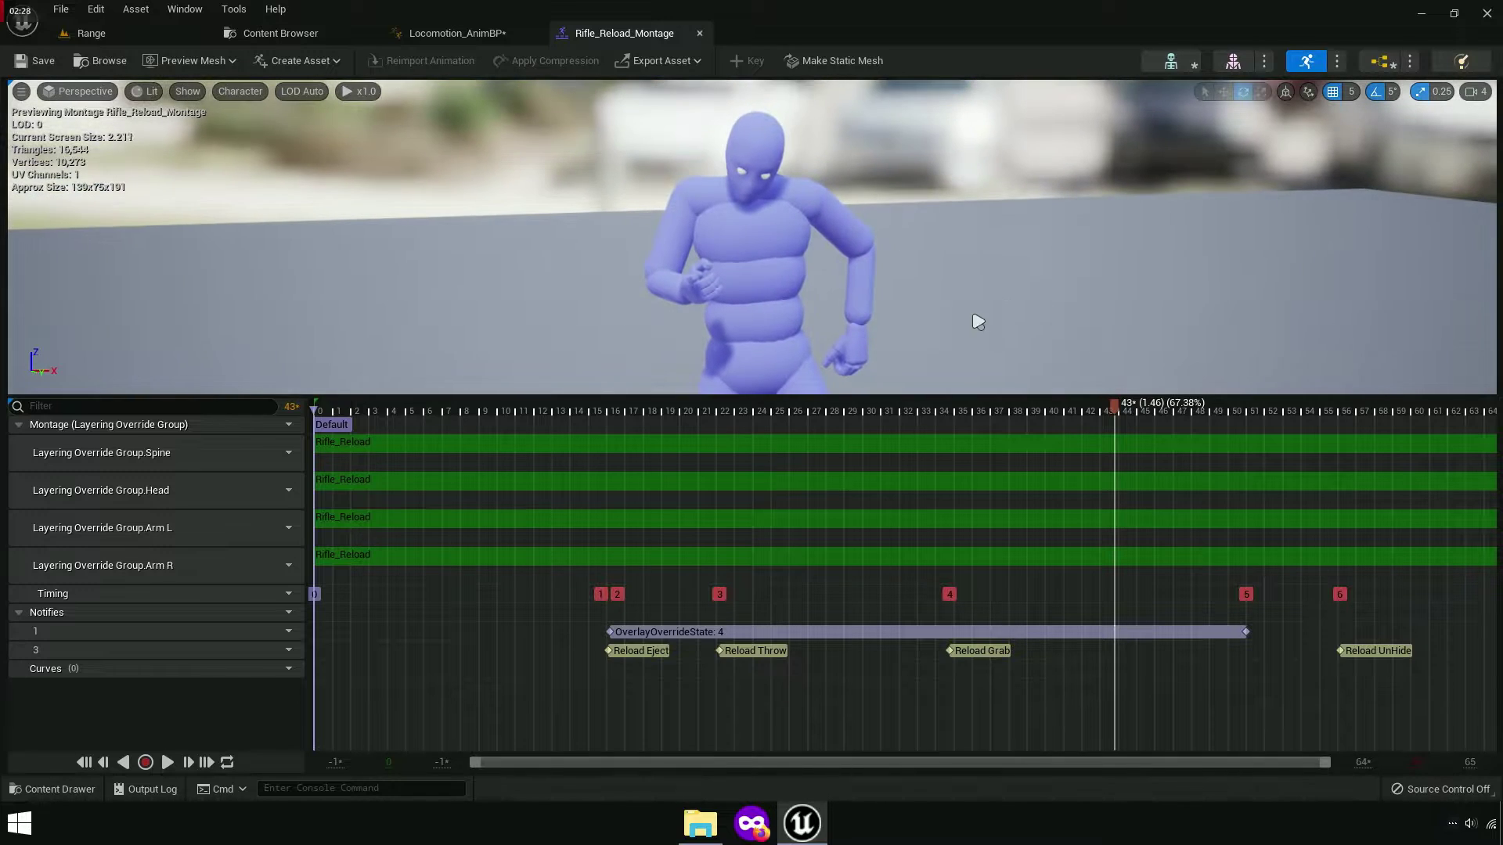
left_click_drag(832, 394, 983, 567)
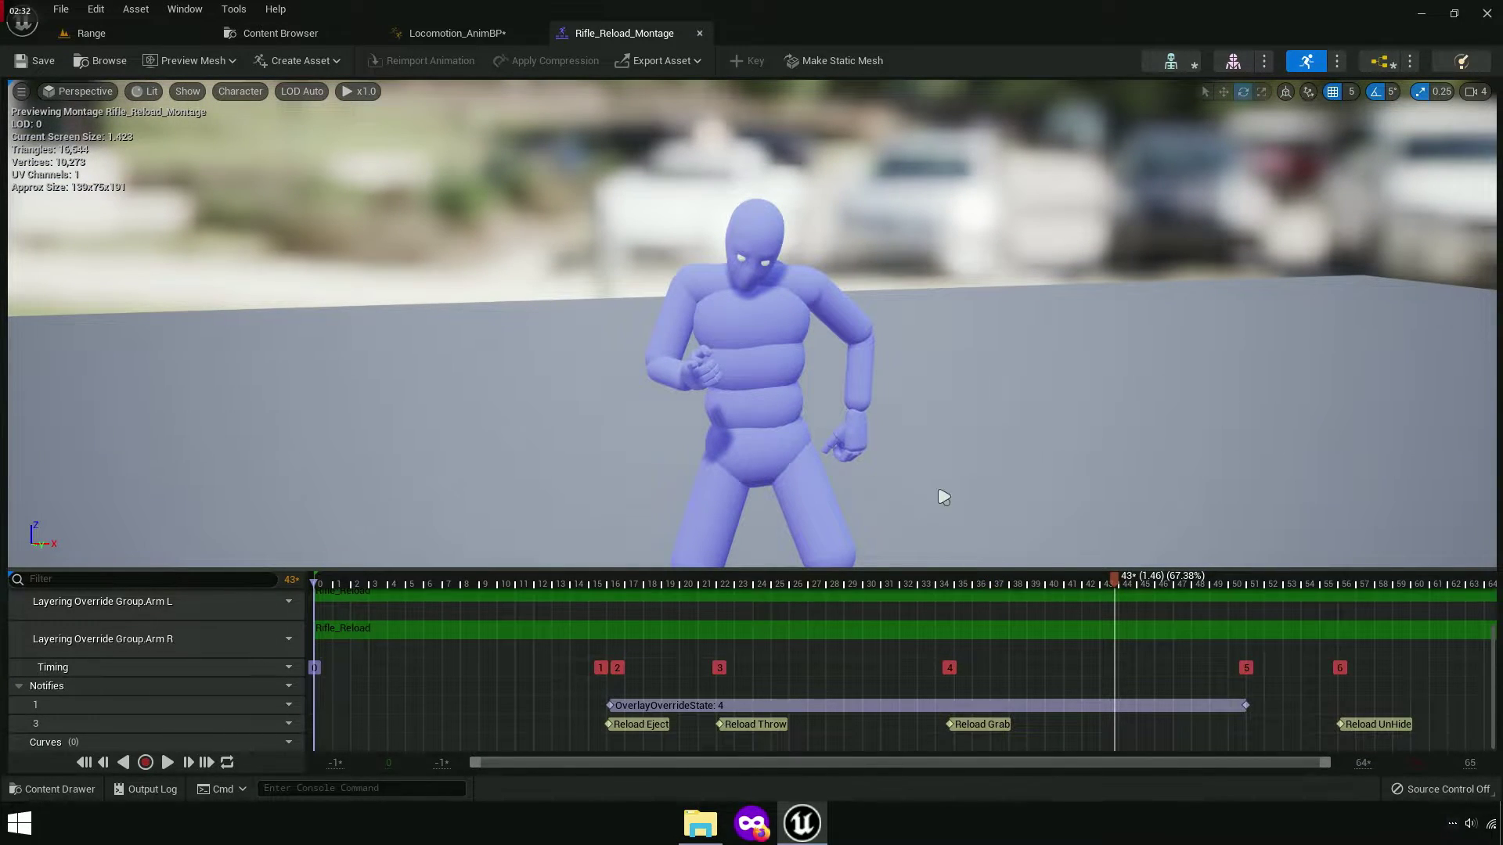
left_click_drag(1060, 613, 1262, 601)
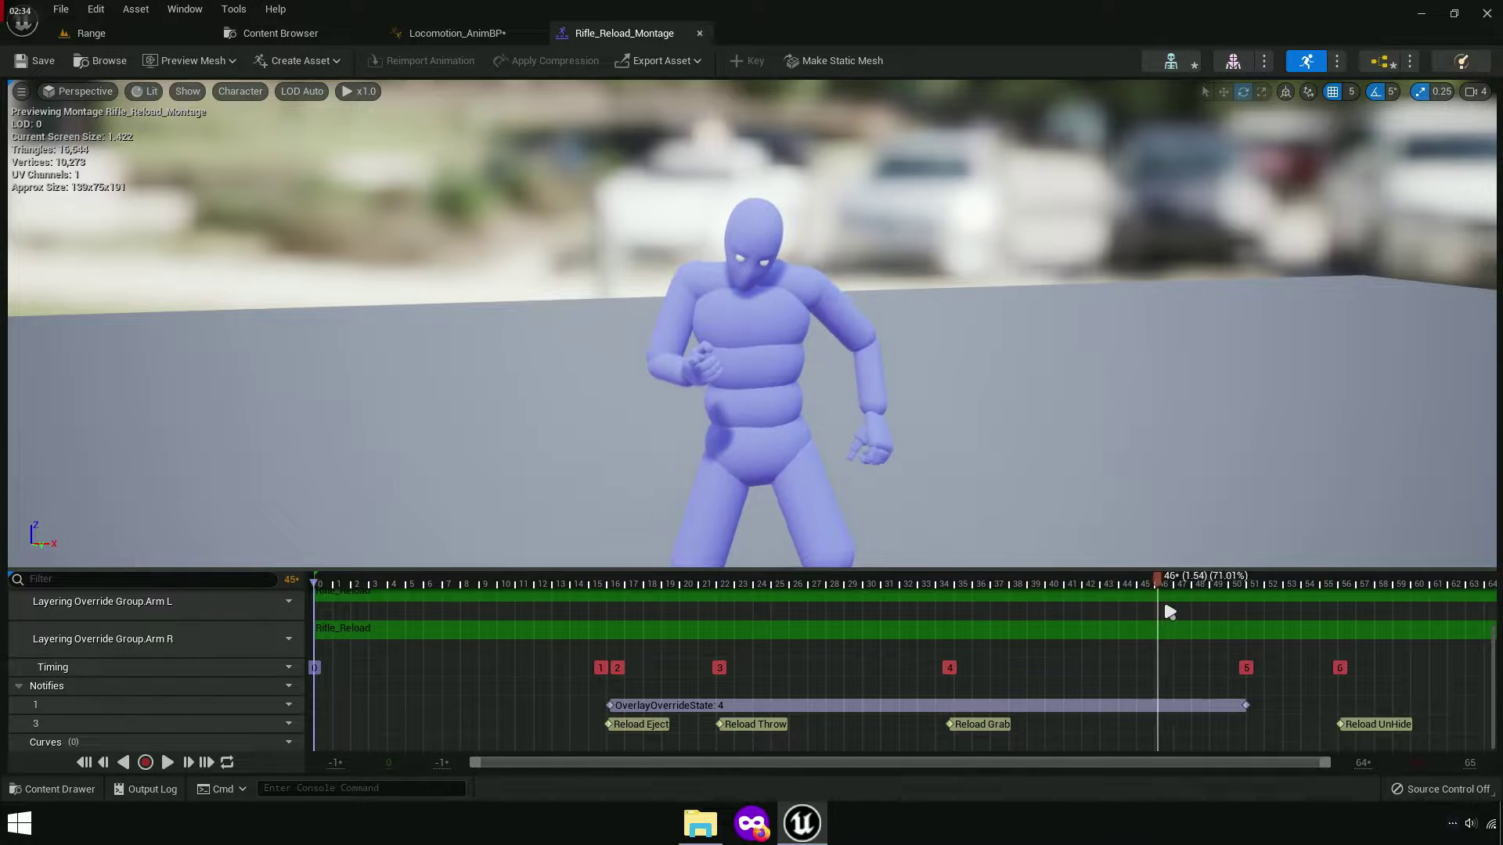
mouse_move(1096, 470)
right_mouse_down()
mouse_move(979, 392)
mouse_move(822, 352)
right_mouse_up()
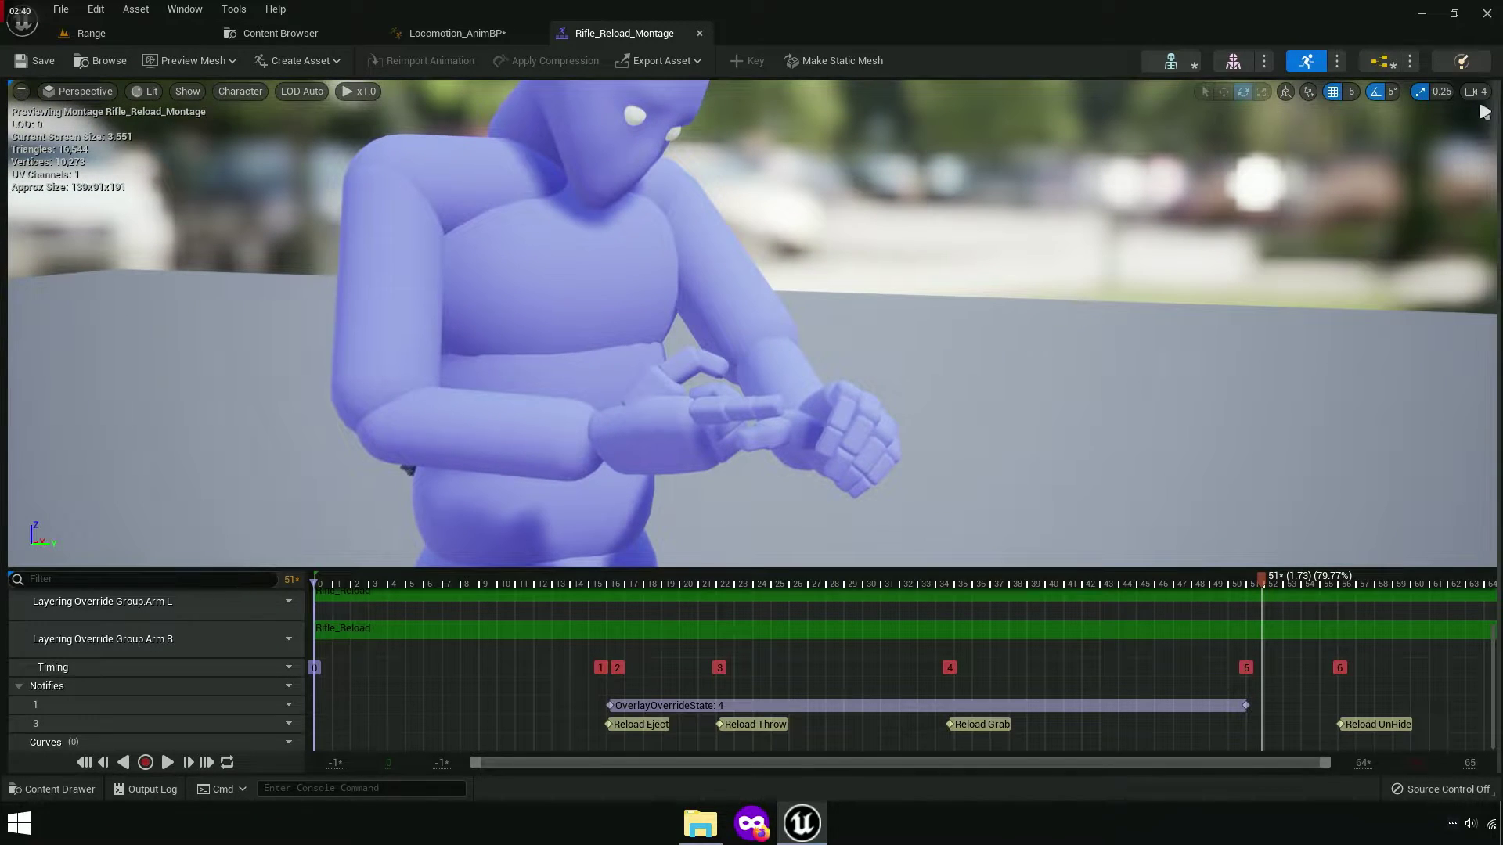
Undo the accidental segment start edit and replay the montage to find the magazine insert frame.
left_click(1475, 91)
scroll(1200, 244, "up", 3)
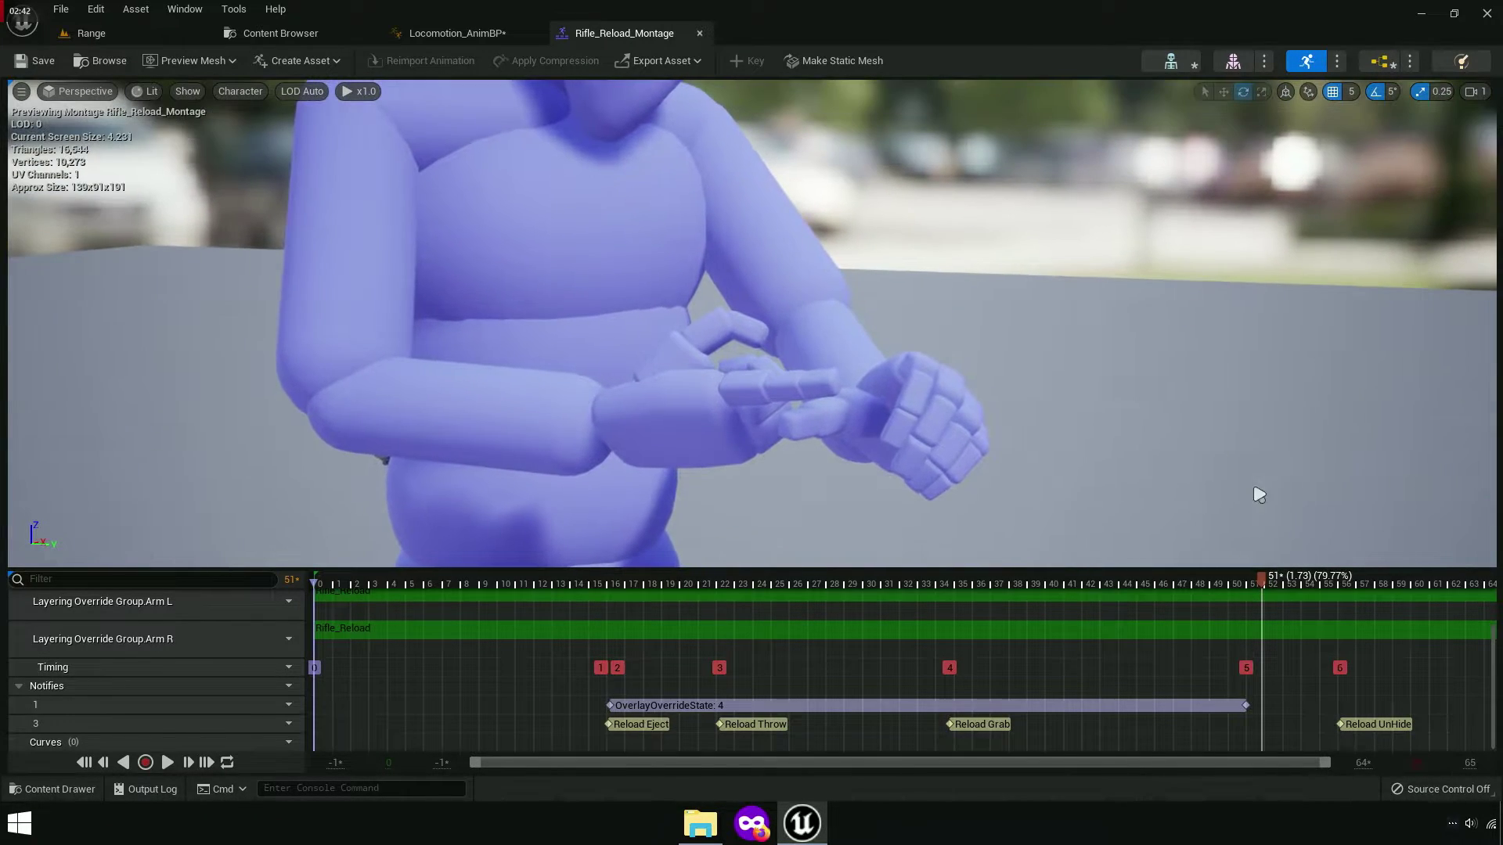
left_click(1294, 601)
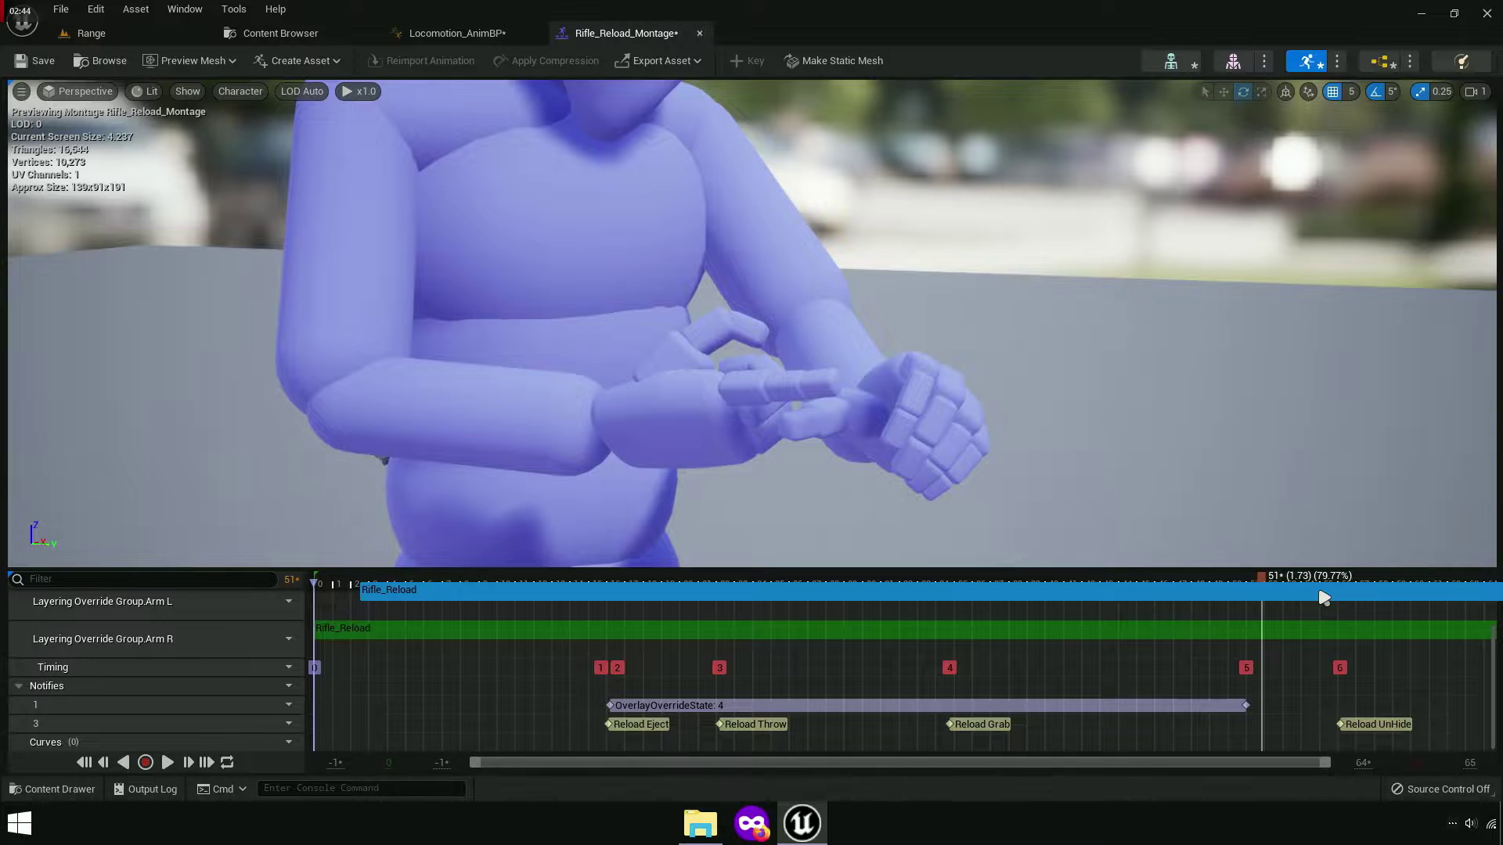
left_click(1322, 598)
key("ctrl+z")
key("space")
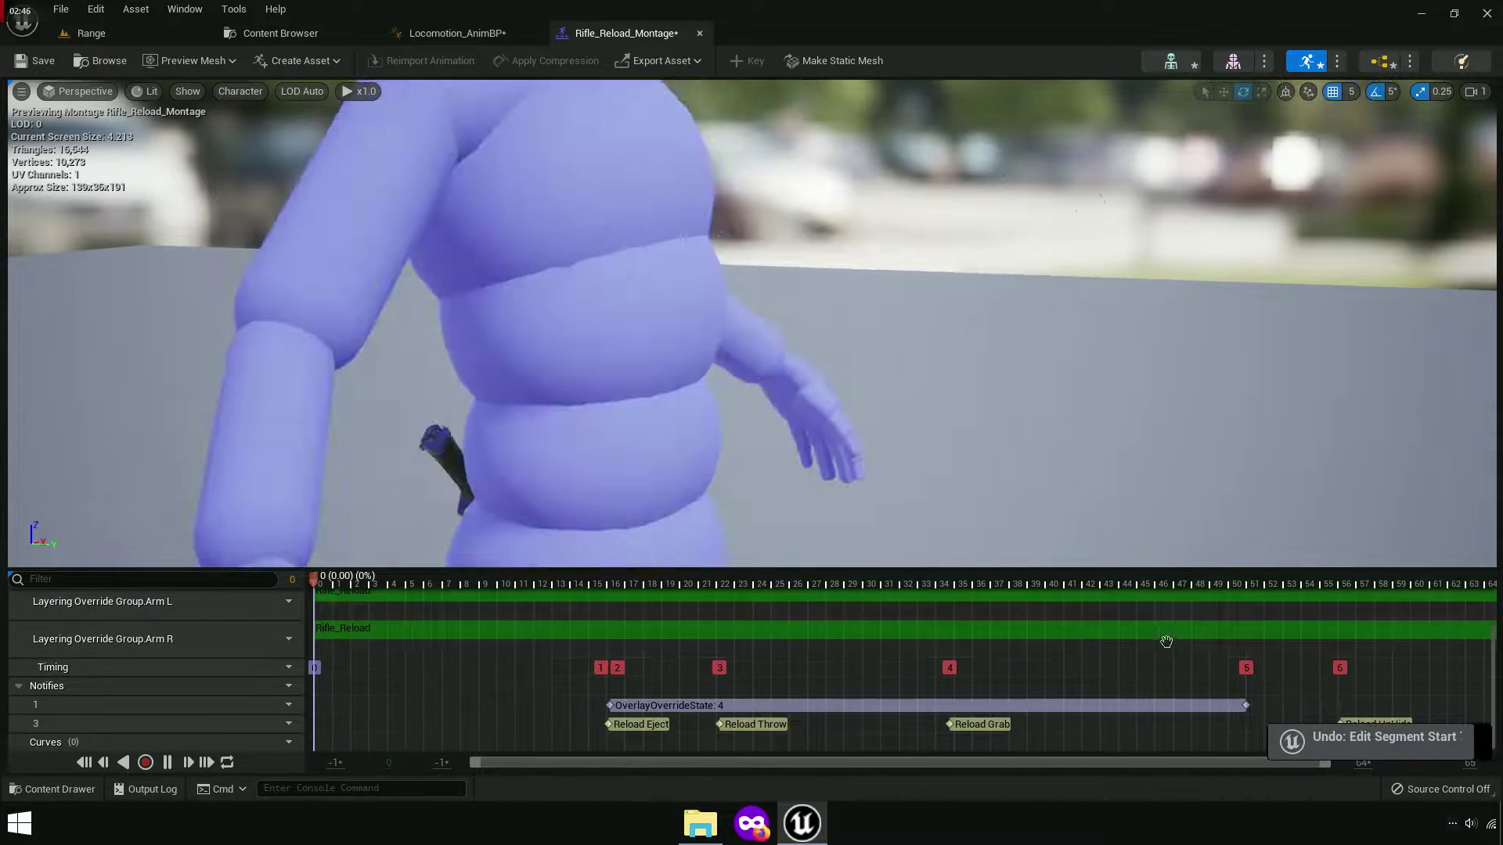
left_click(174, 765)
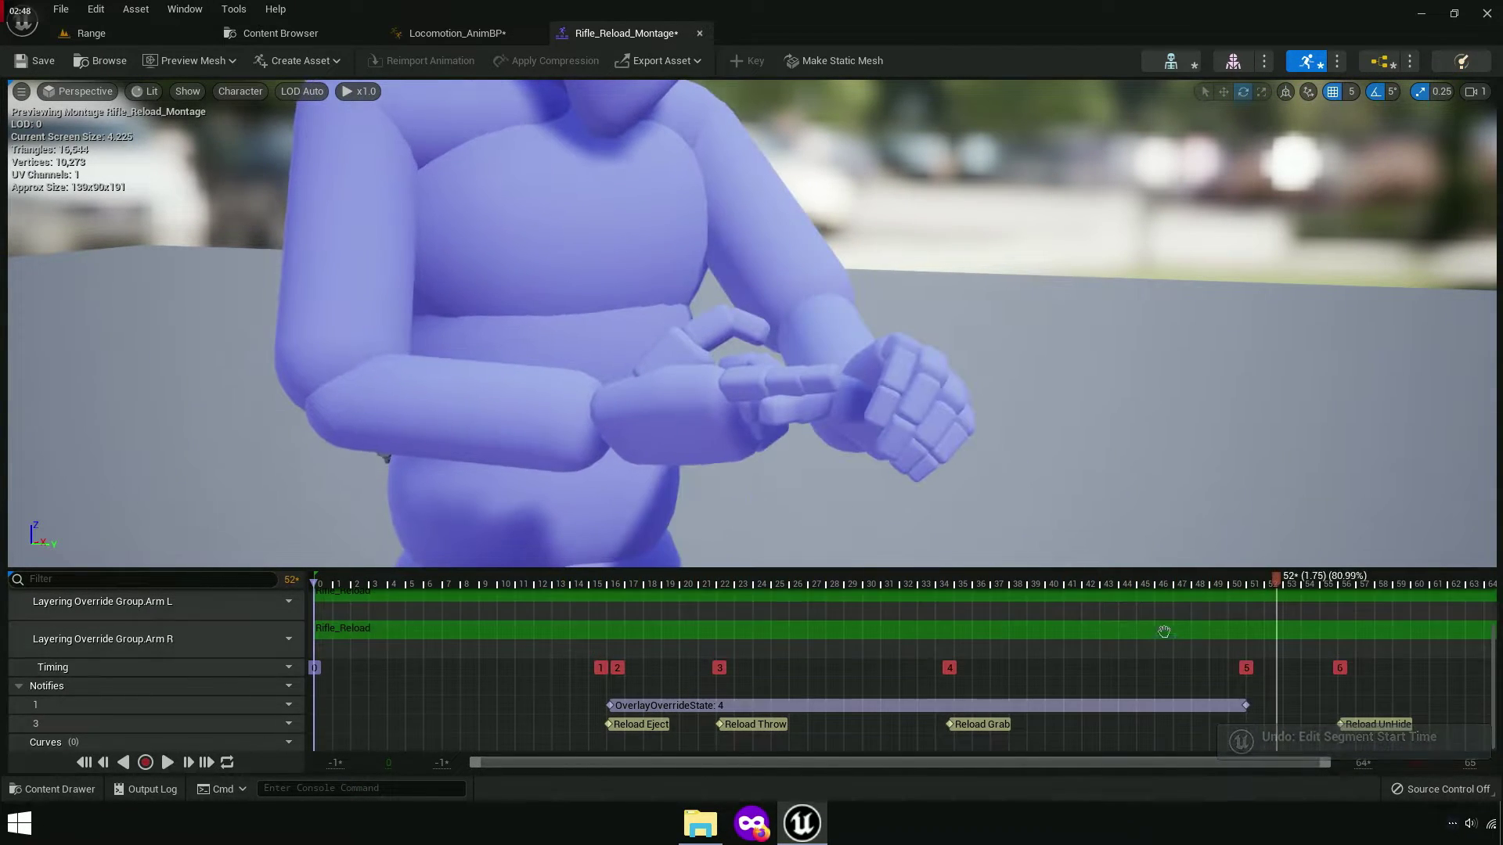
left_click(1154, 583)
left_click_drag(1176, 595, 1263, 620)
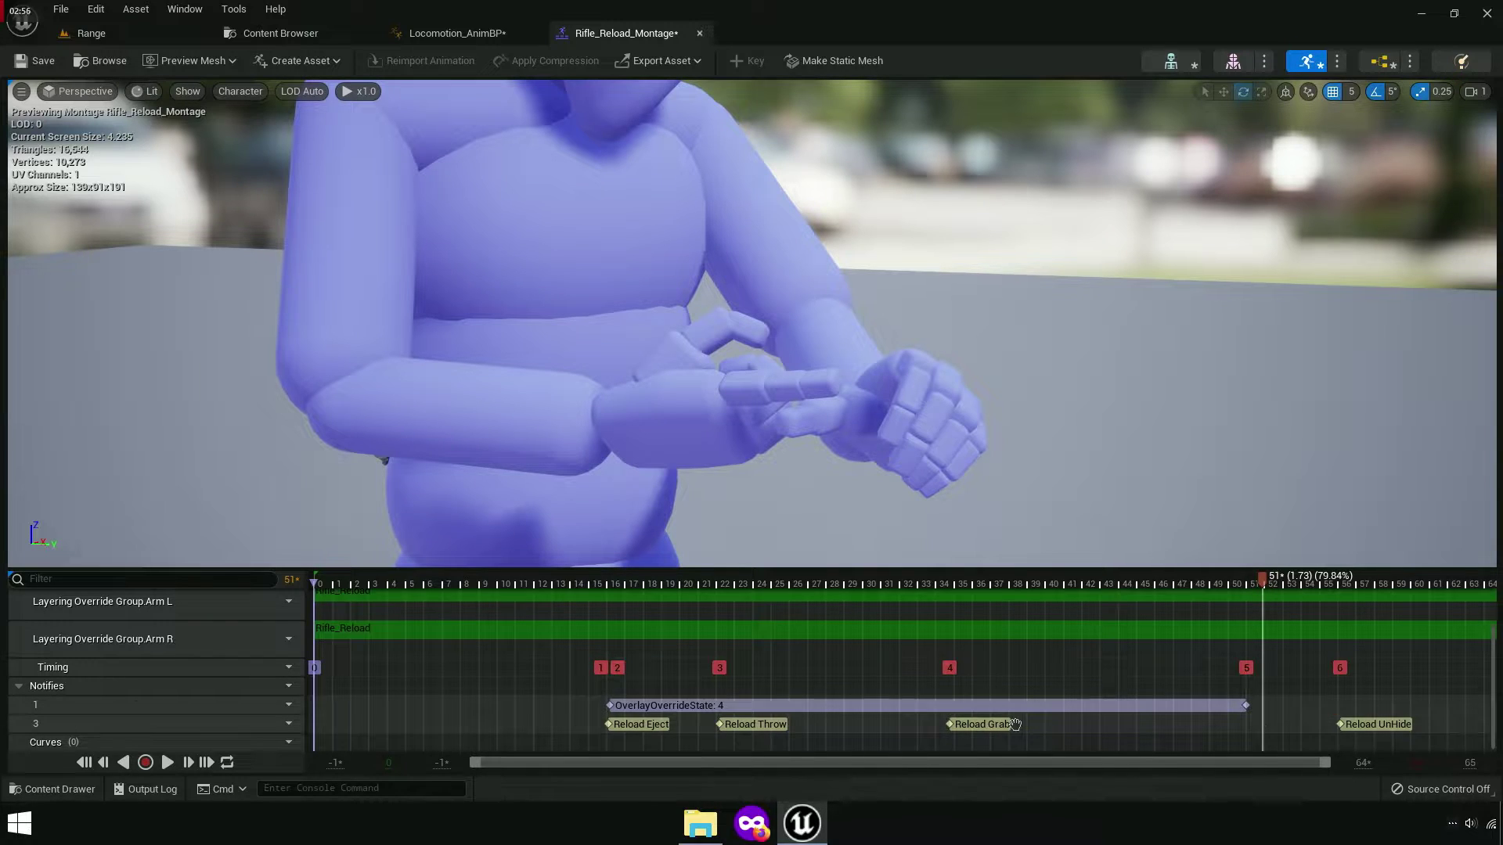
Add a new notify called Reload Insert on the notify track at frame 51.
right_click(1264, 729)
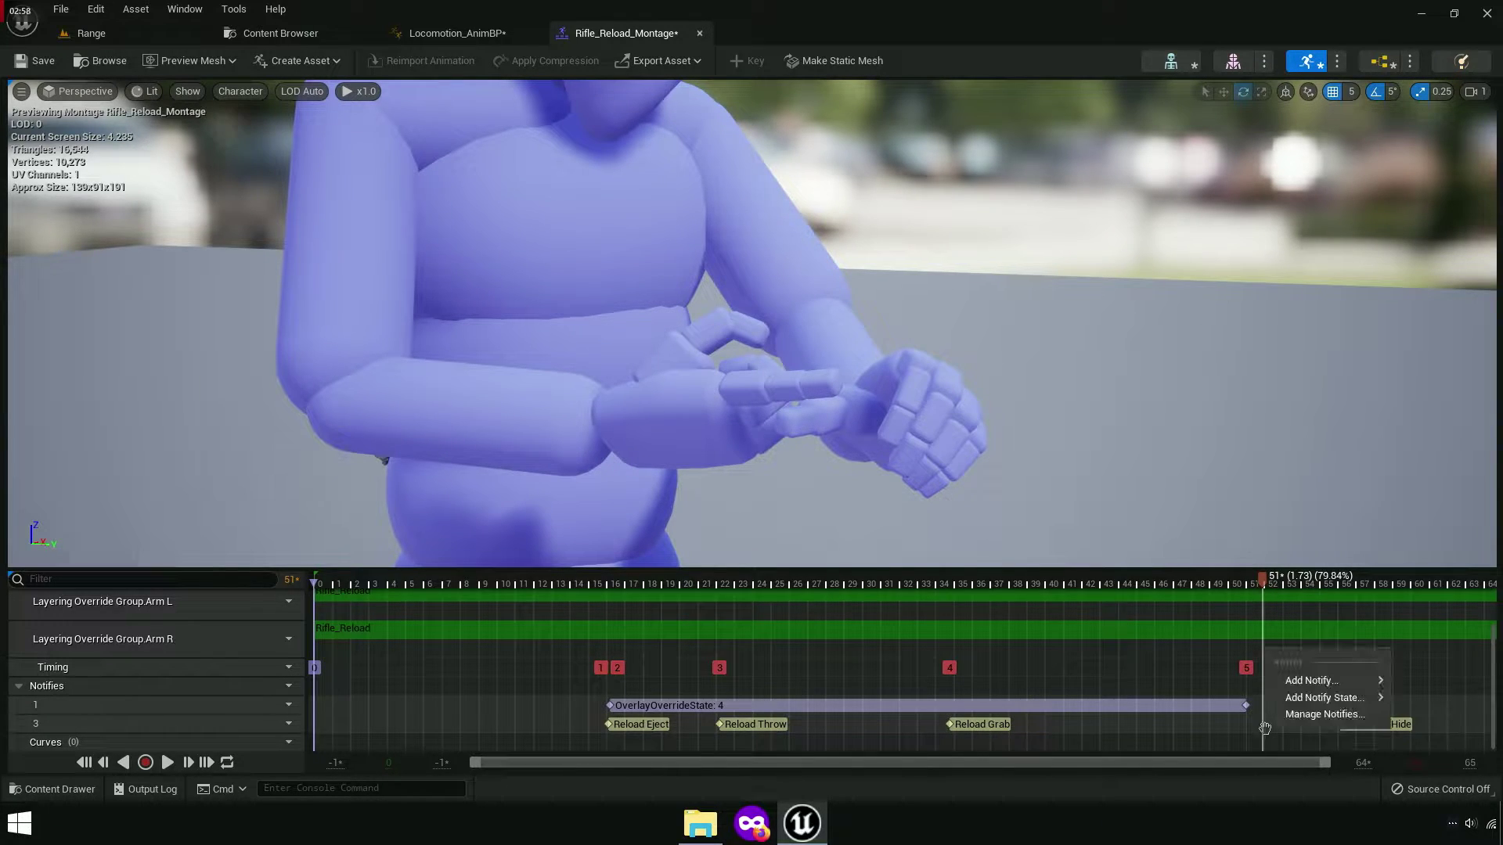
mouse_move(1338, 681)
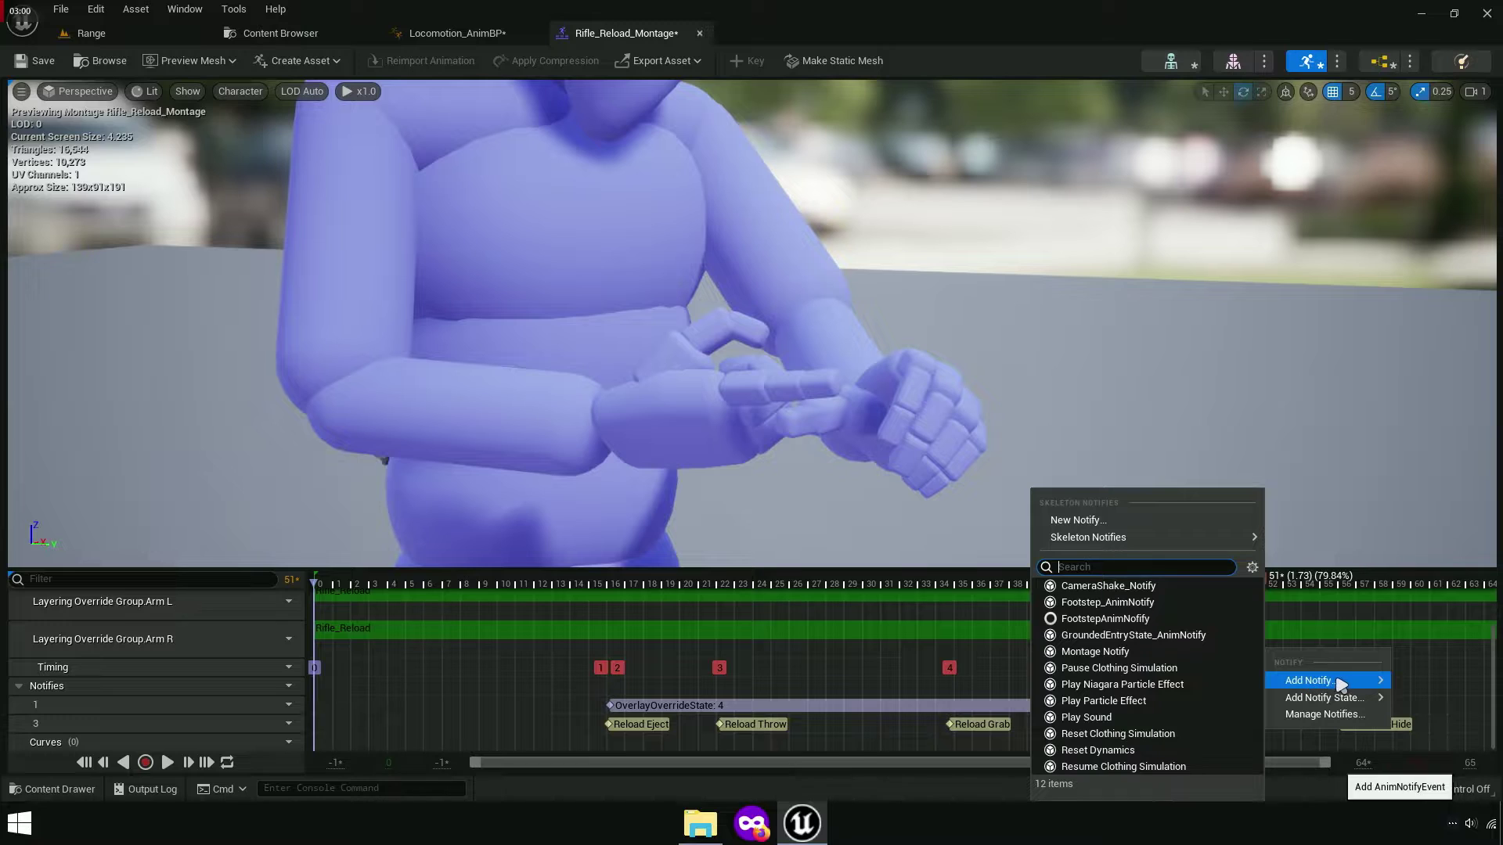
left_click(1076, 521)
type("Reload Insert")
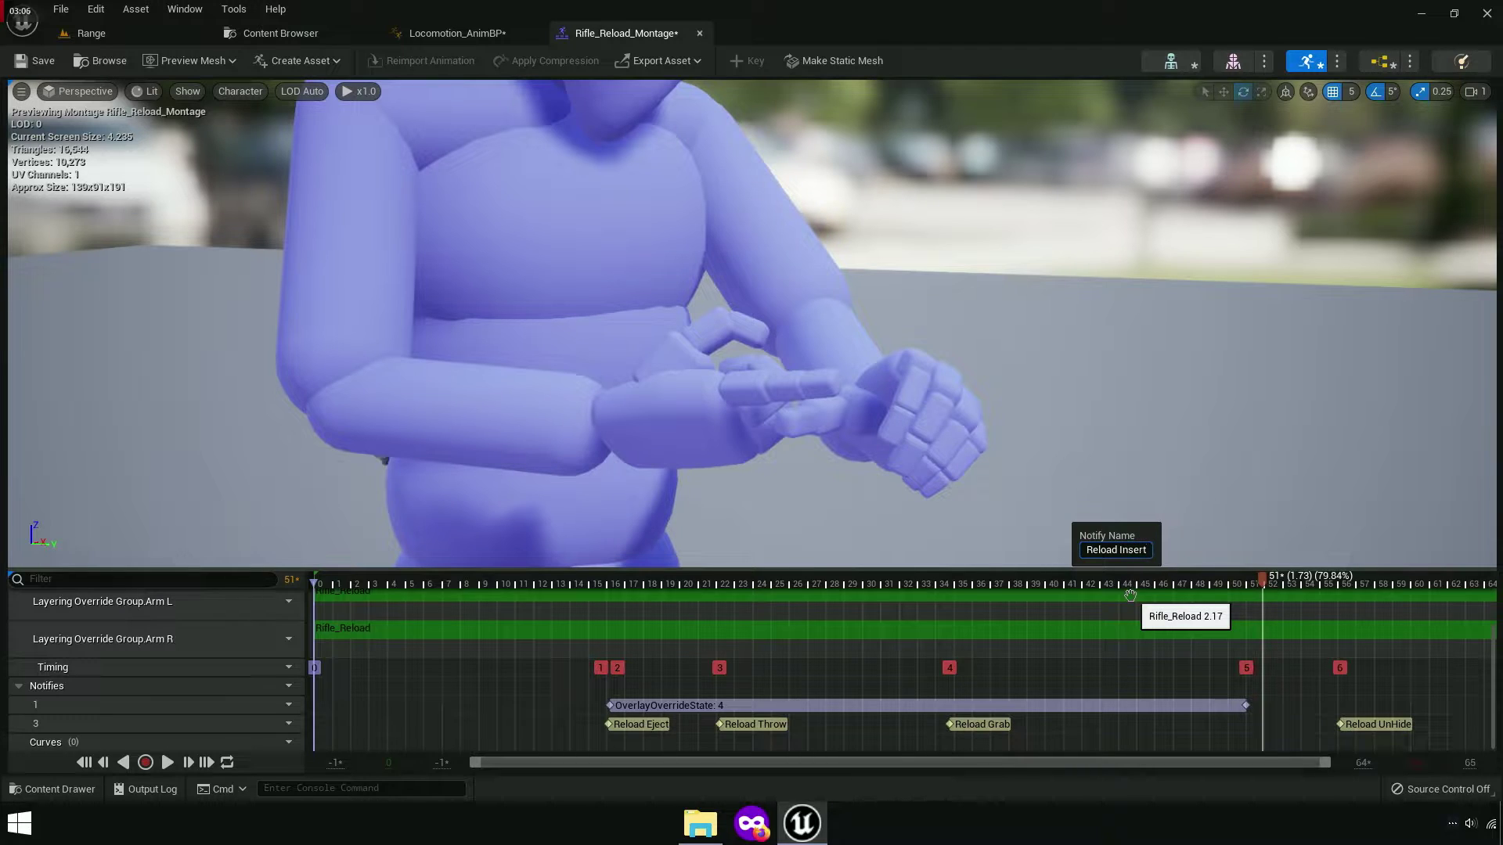
key("Return")
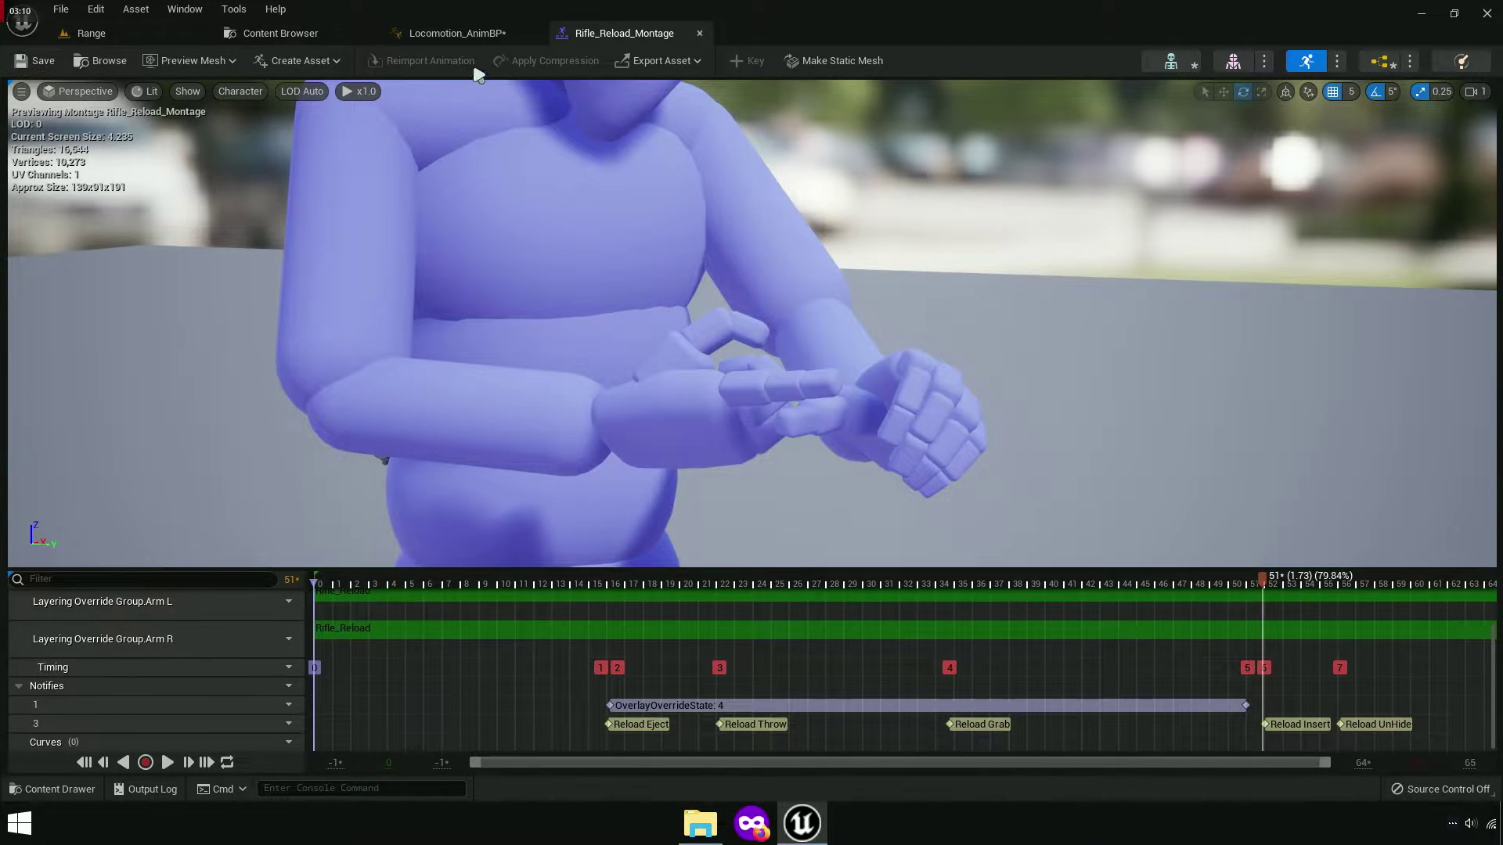
left_click(461, 35)
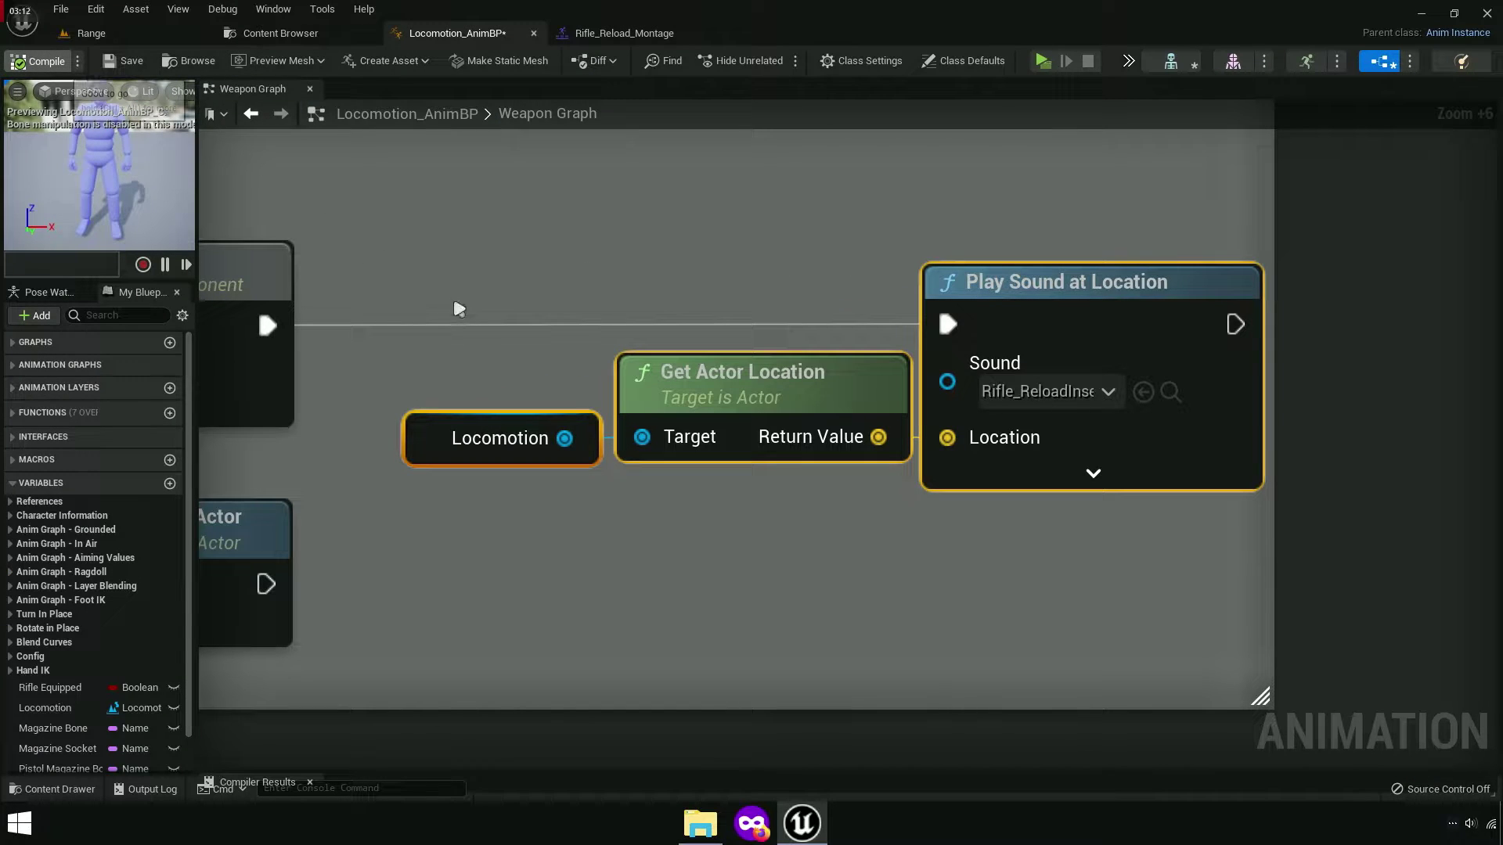
Break the existing incoming execution link on Play Sound at Location in the Weapon Graph.
scroll(483, 553, "down", 3)
scroll(949, 510, "down", 3)
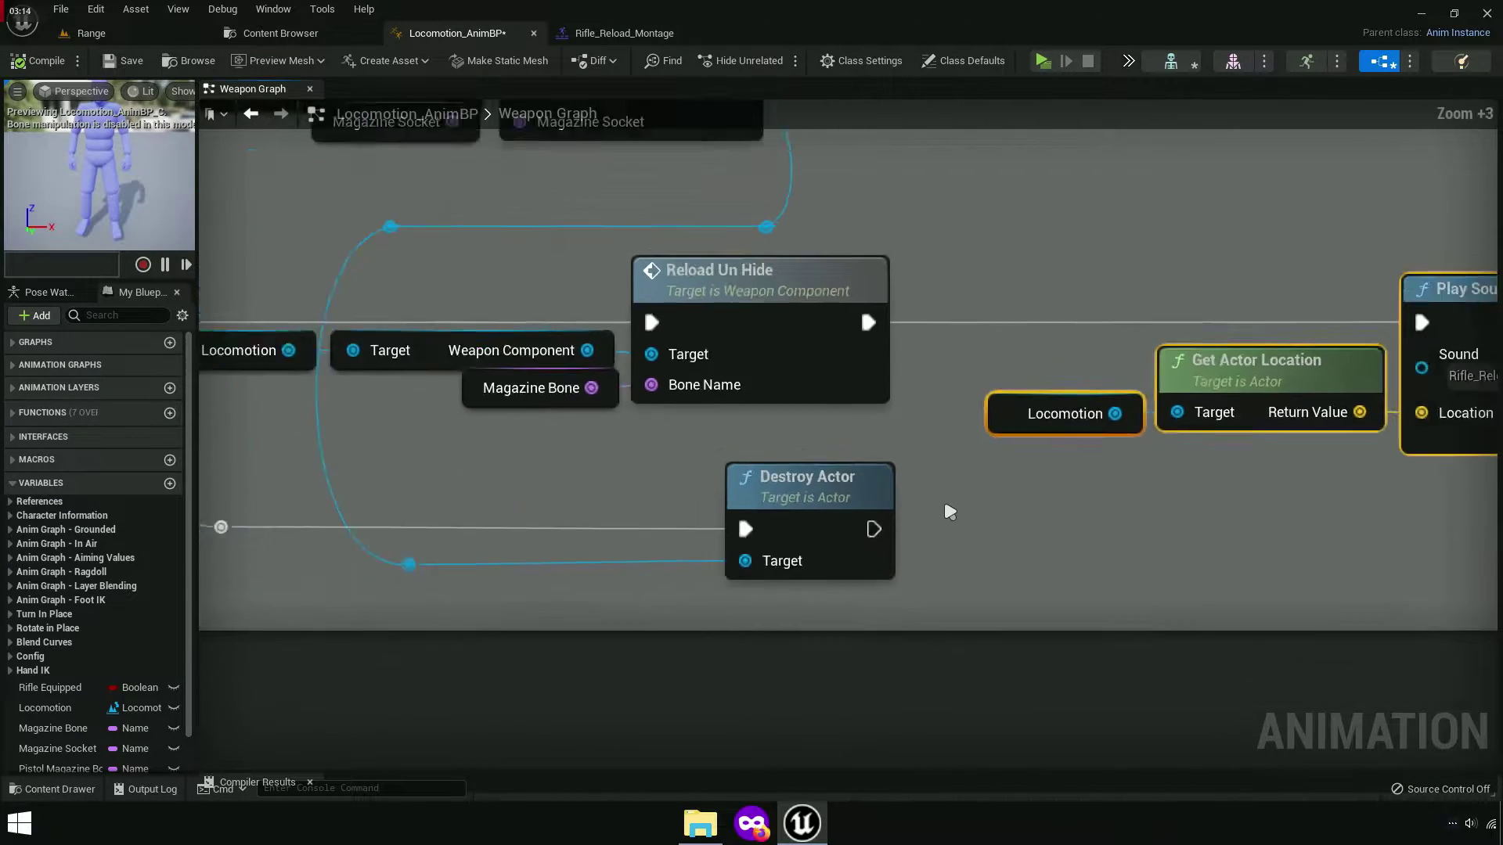
scroll(966, 510, "down", 3)
left_click_drag(978, 398, 994, 601)
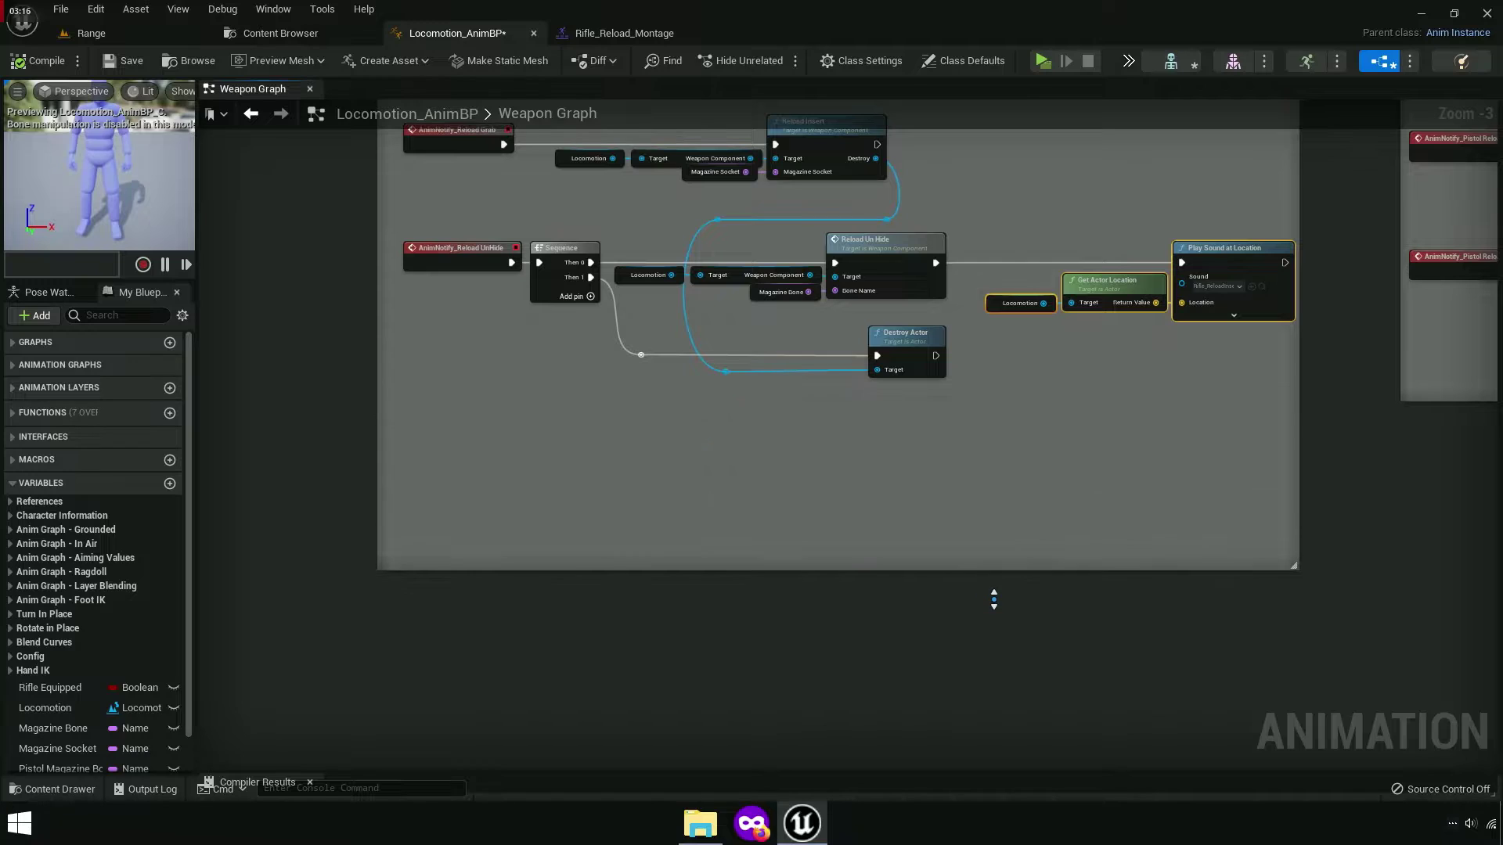
scroll(1013, 501, "up", 2)
scroll(1009, 504, "up", 3)
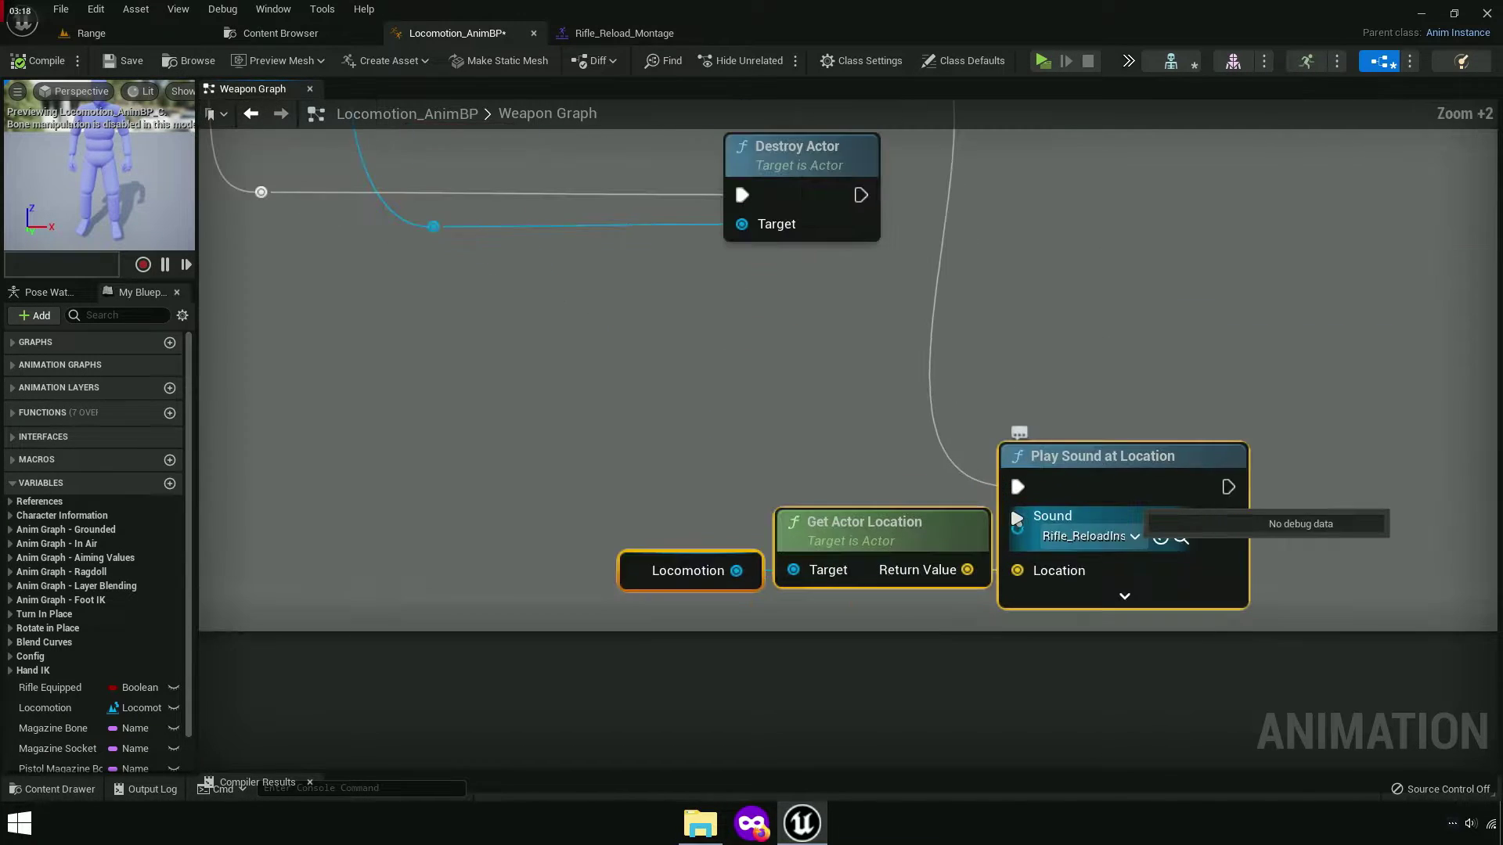
right_click(1016, 490)
left_click(1058, 540)
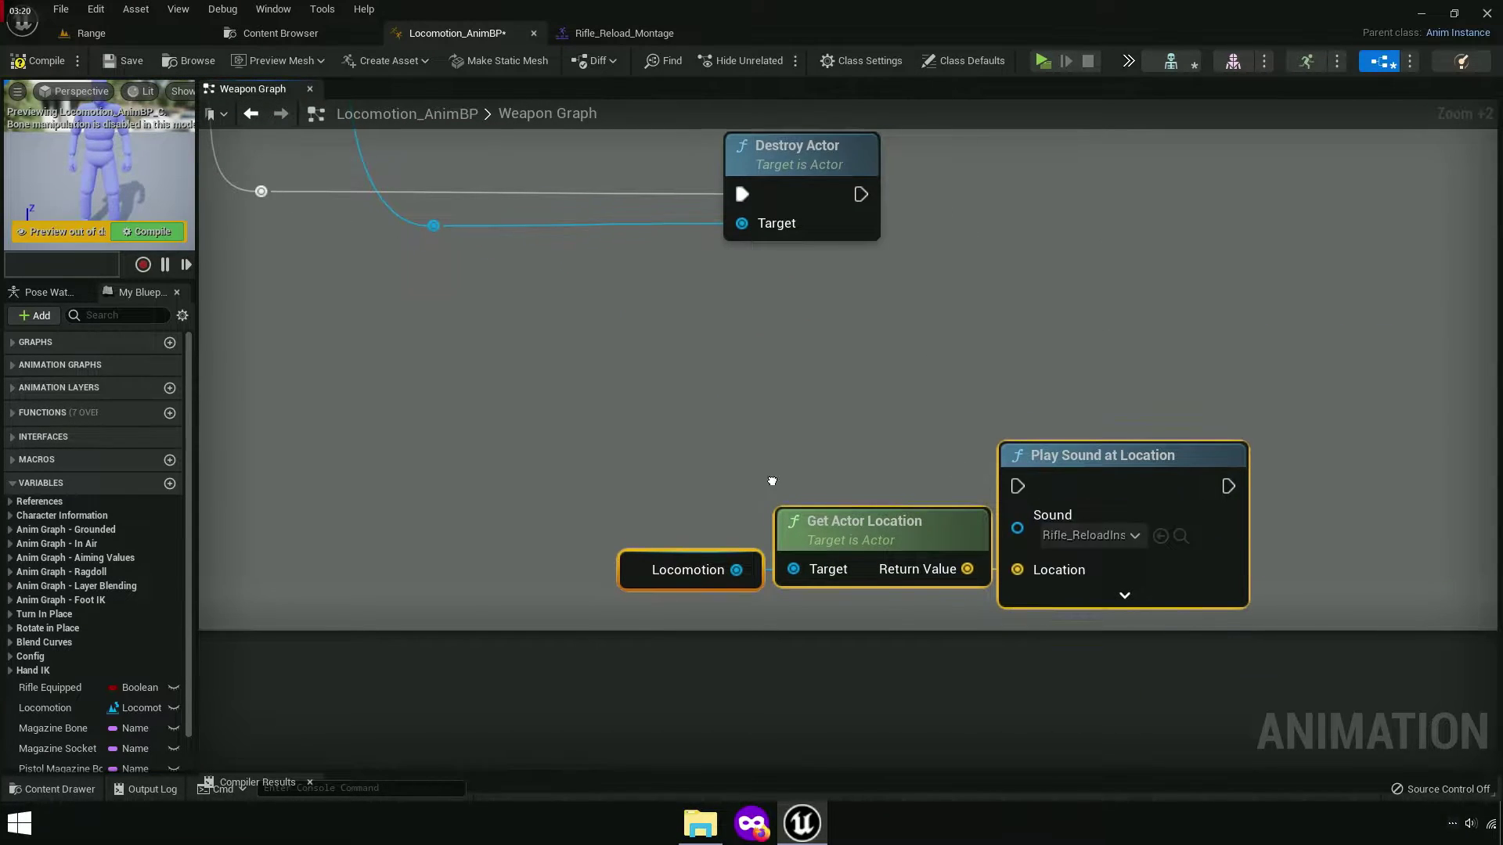
Add the AnimNotify_Reload Insert event, wire it to Play Sound at Location, and tidy the nodes.
scroll(771, 436, "down", 3)
scroll(608, 510, "up", 4)
right_click(609, 509)
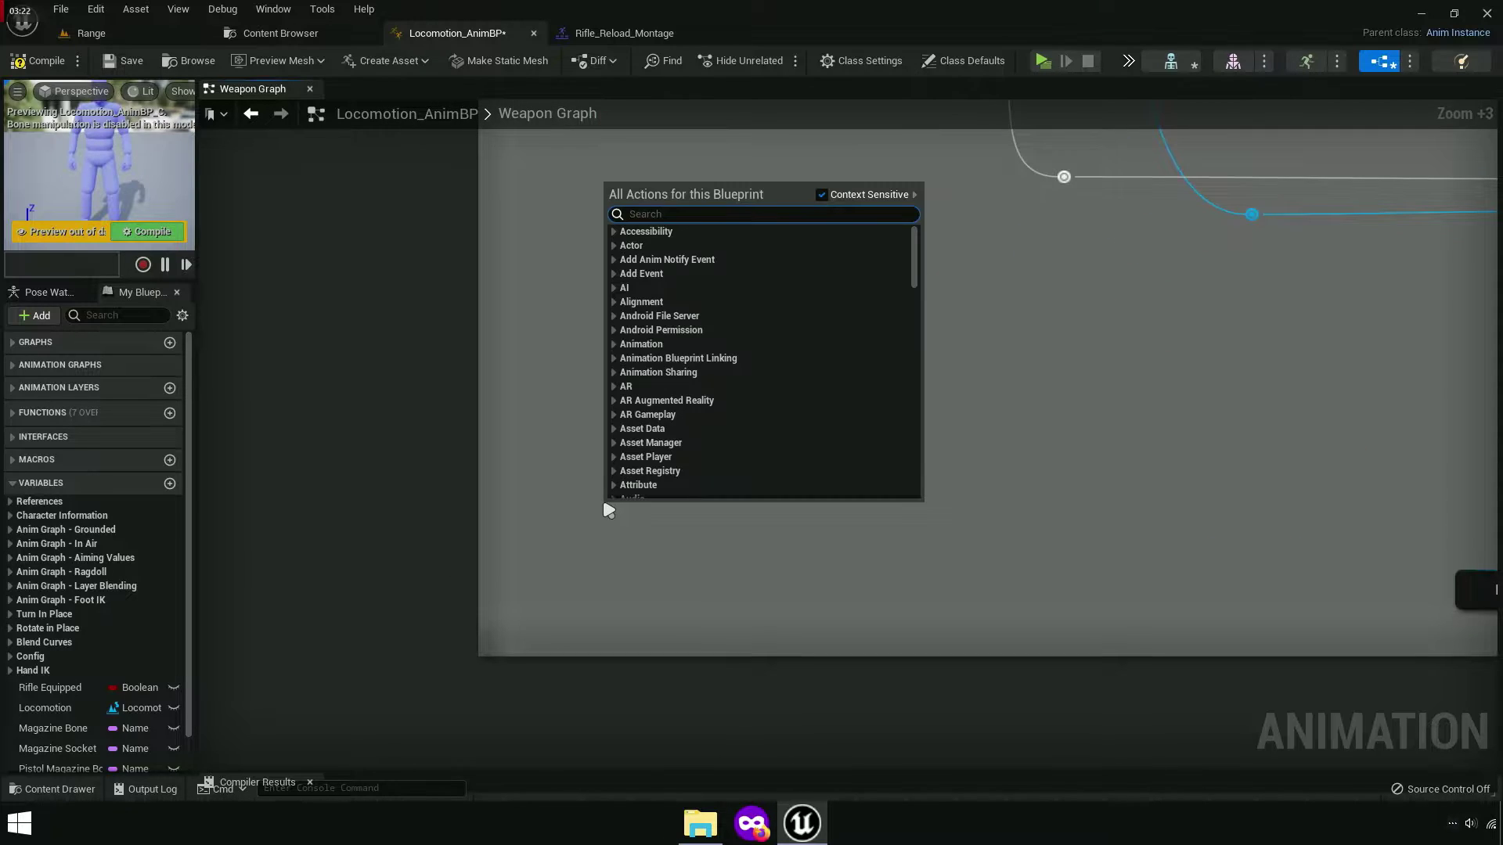
type("reload insert")
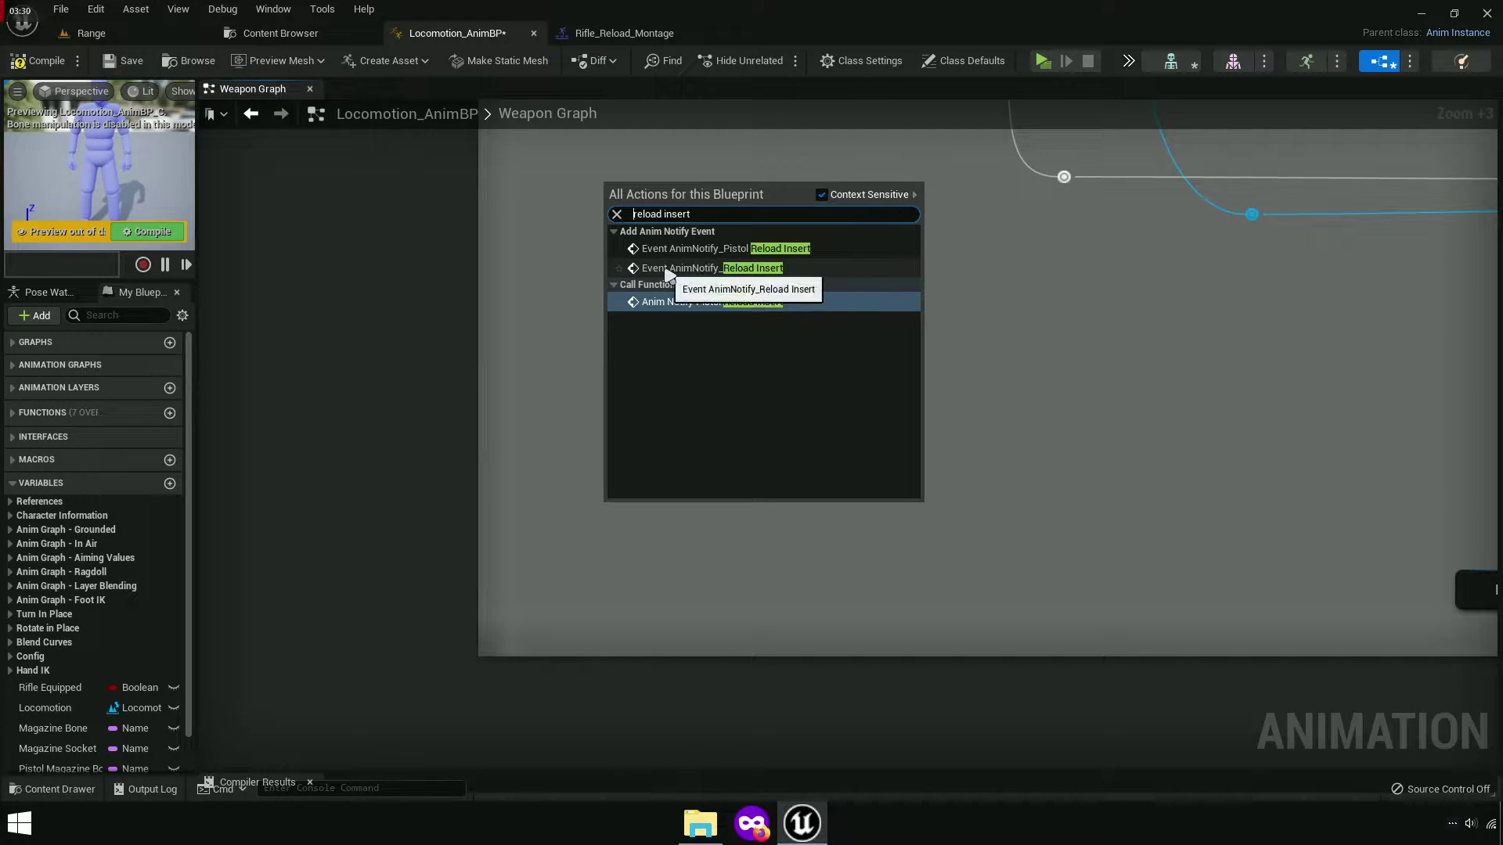
left_click(753, 268)
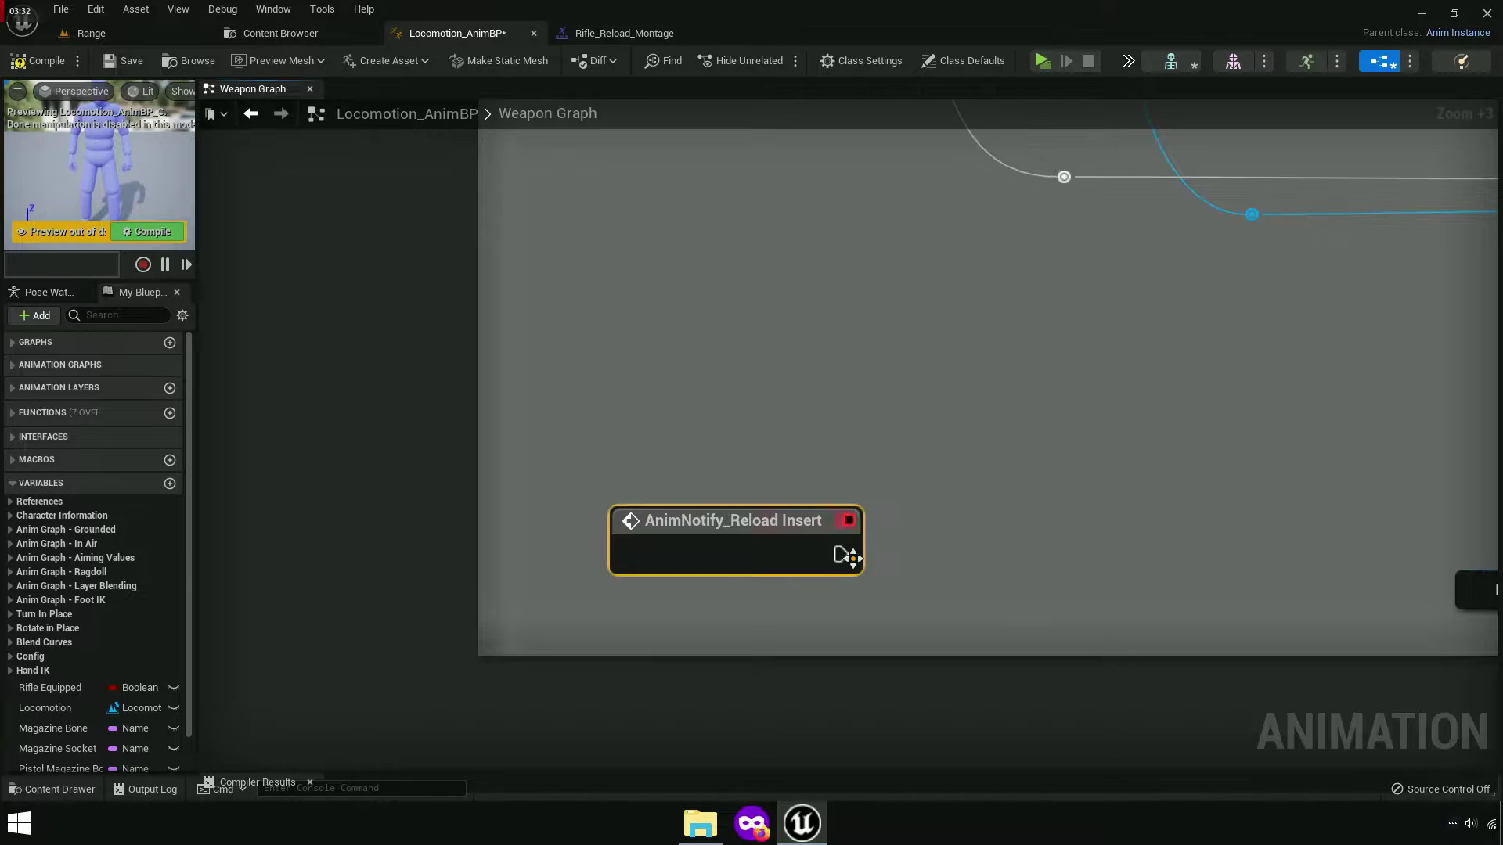
left_click_drag(808, 550, 1394, 486)
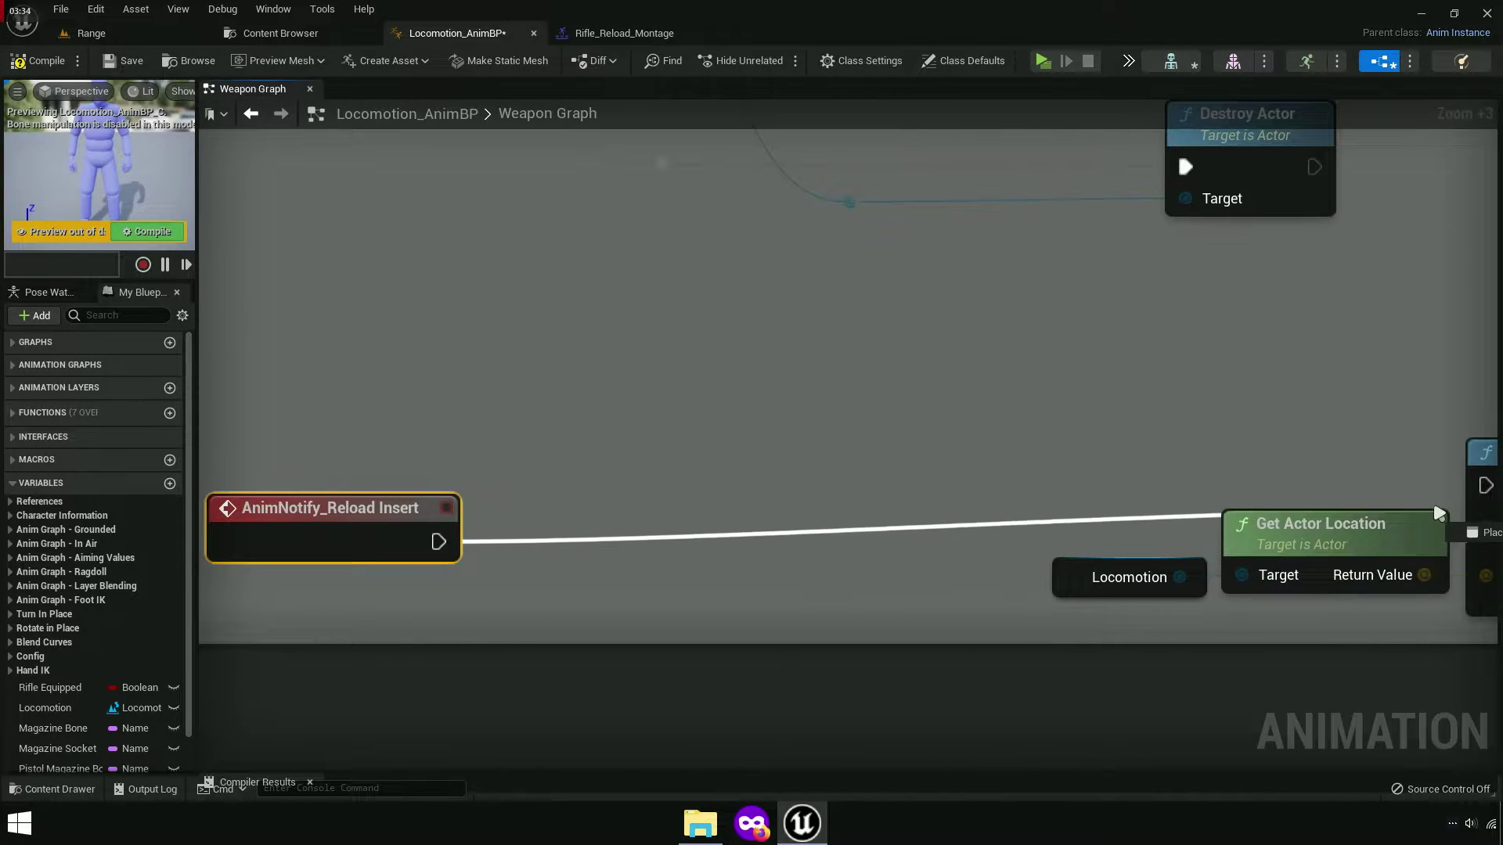
scroll(1391, 489, "down", 5)
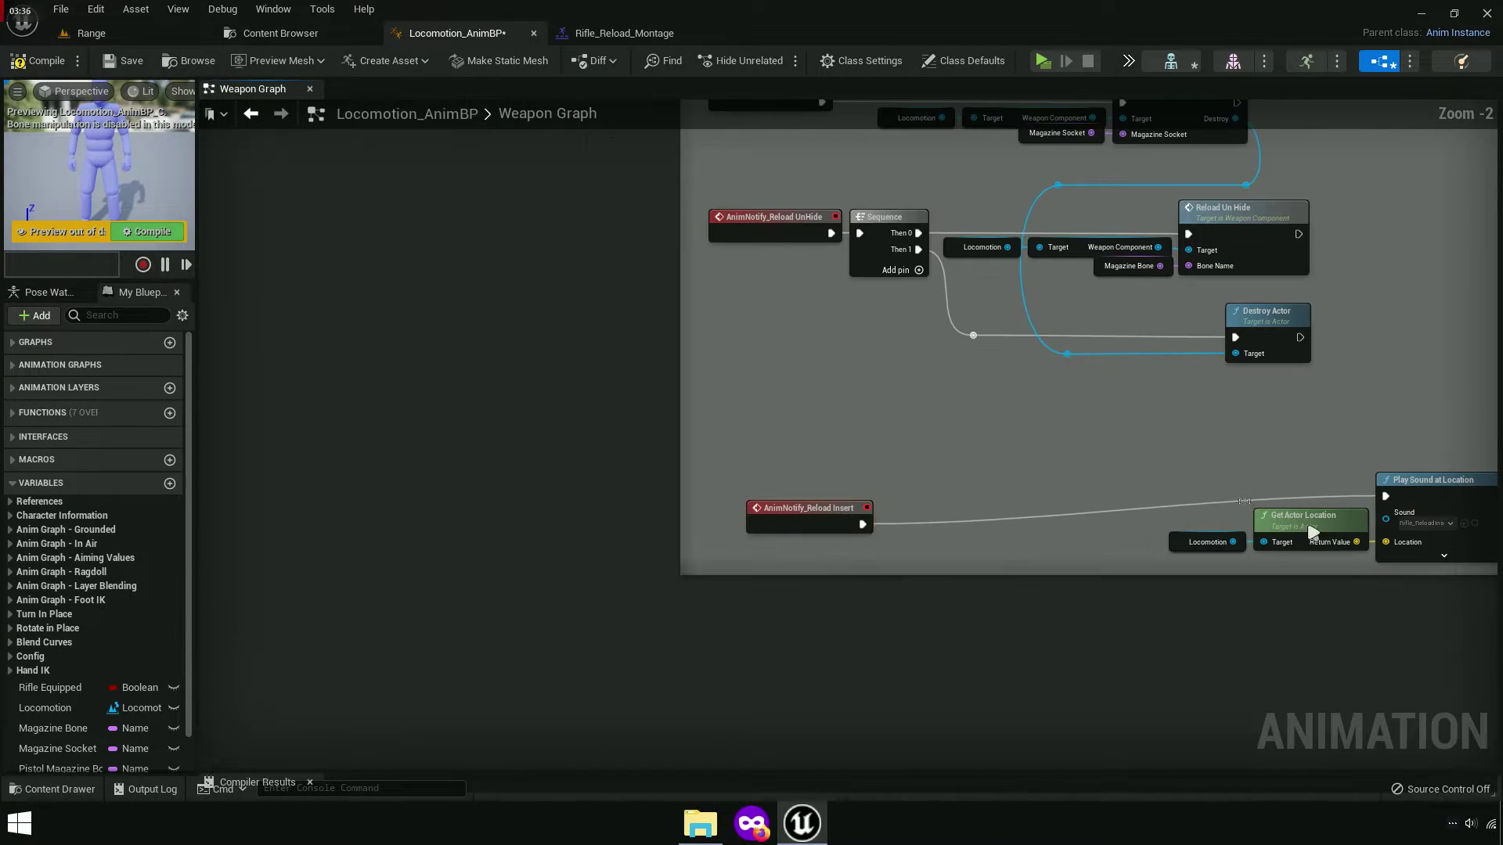
left_click_drag(1437, 512, 1155, 540)
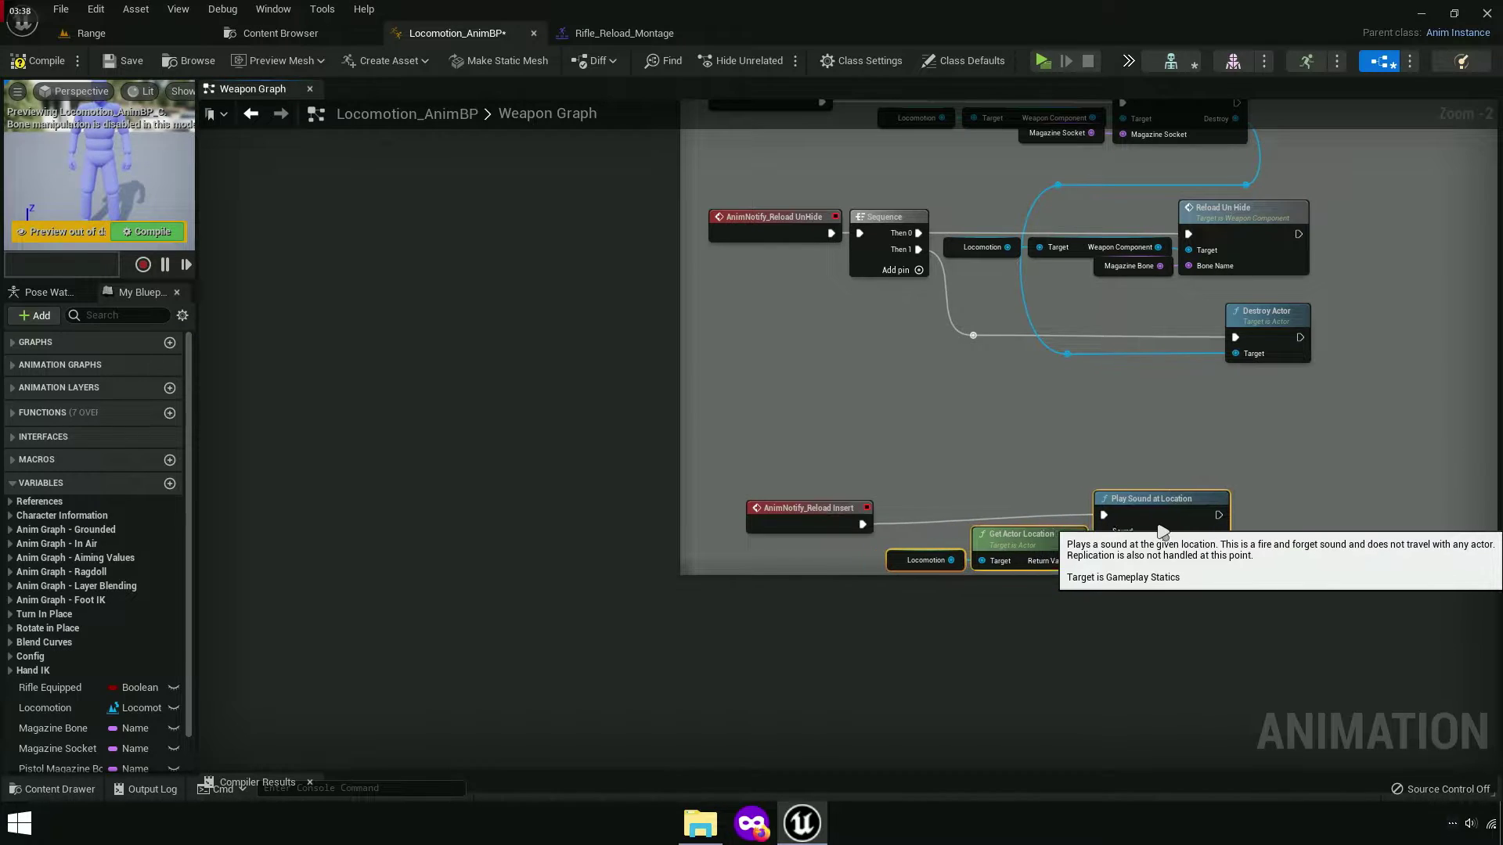
left_click_drag(1169, 530, 1134, 448)
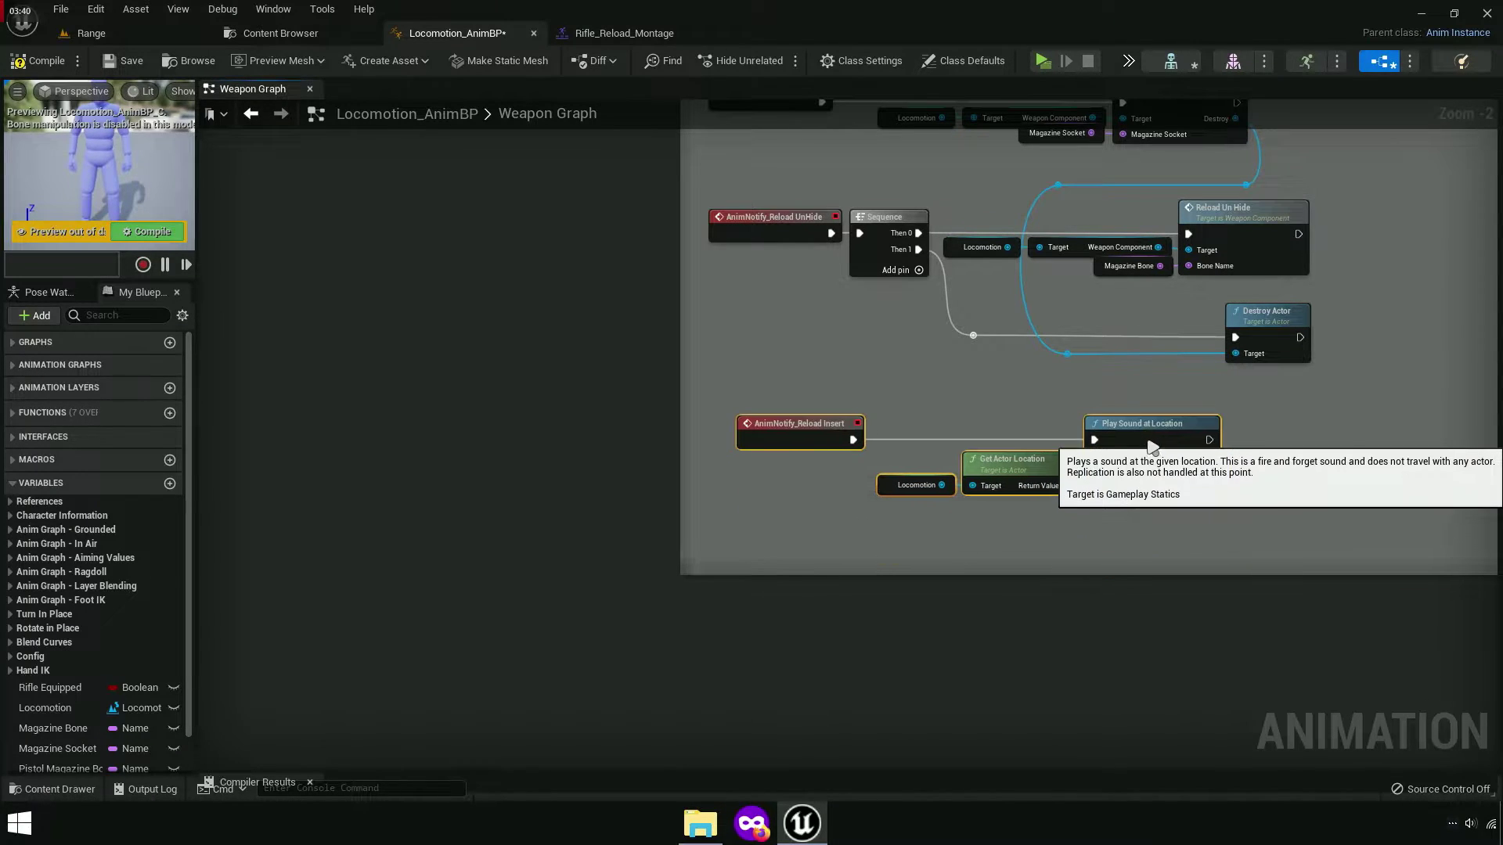
right_click_drag(1066, 573, 720, 638)
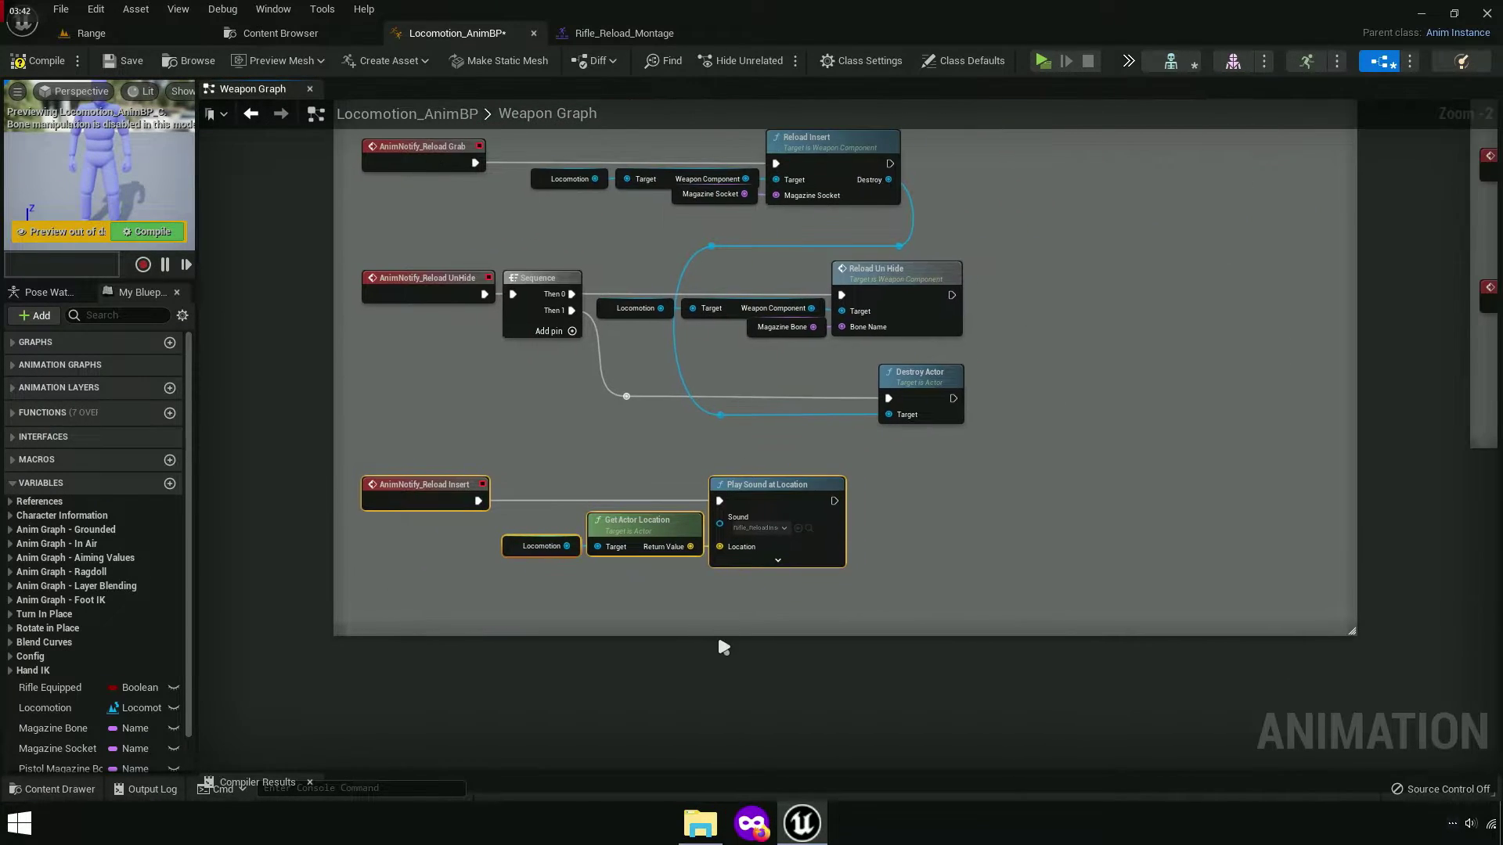
left_click_drag(727, 636, 736, 595)
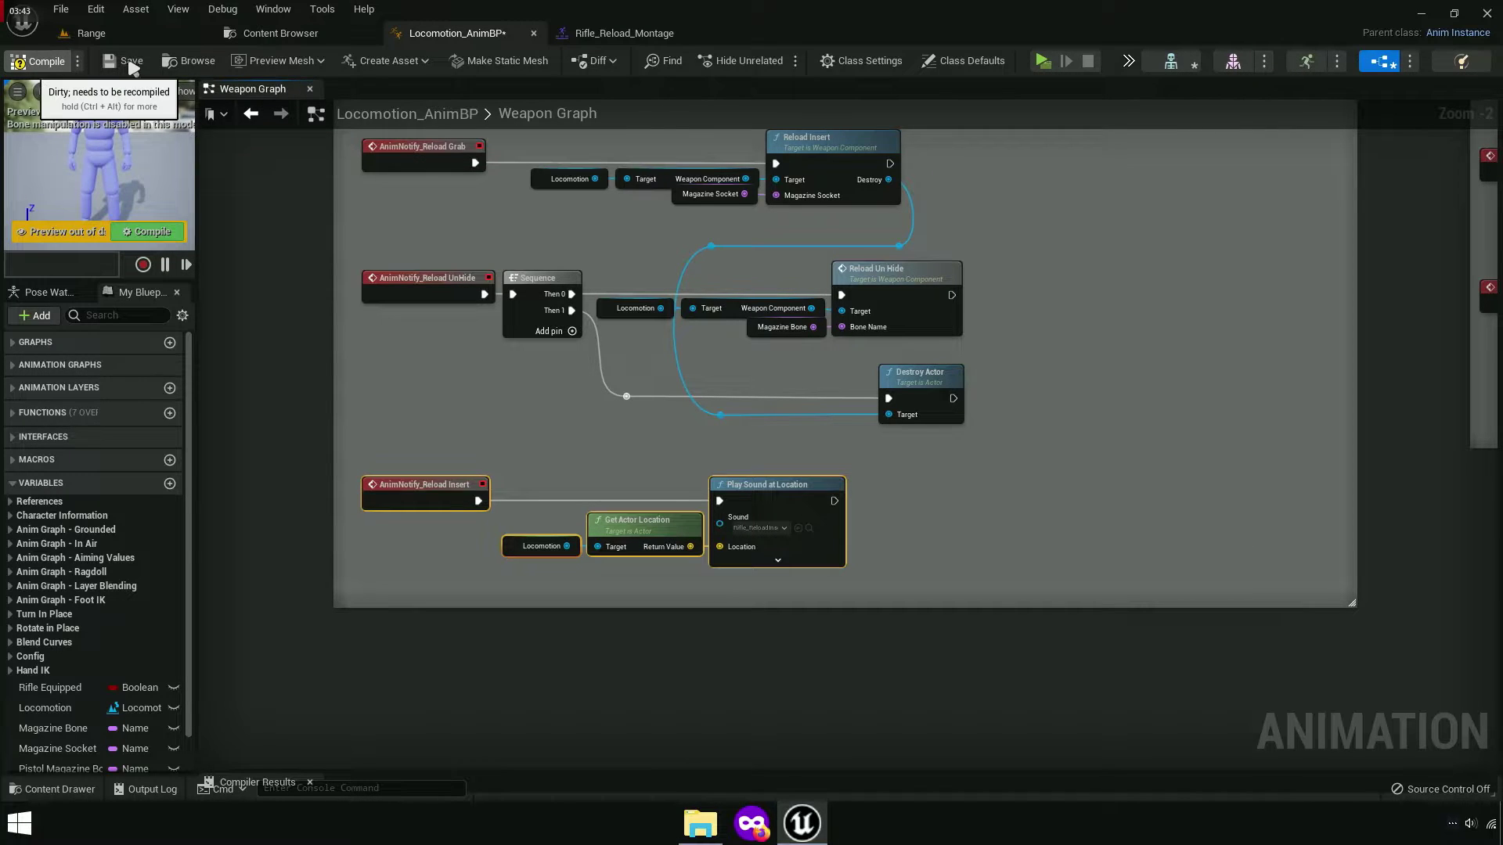
Playtest the Range level with Alt+P, walking, firing and aiming the rifle, then stop.
left_click(281, 33)
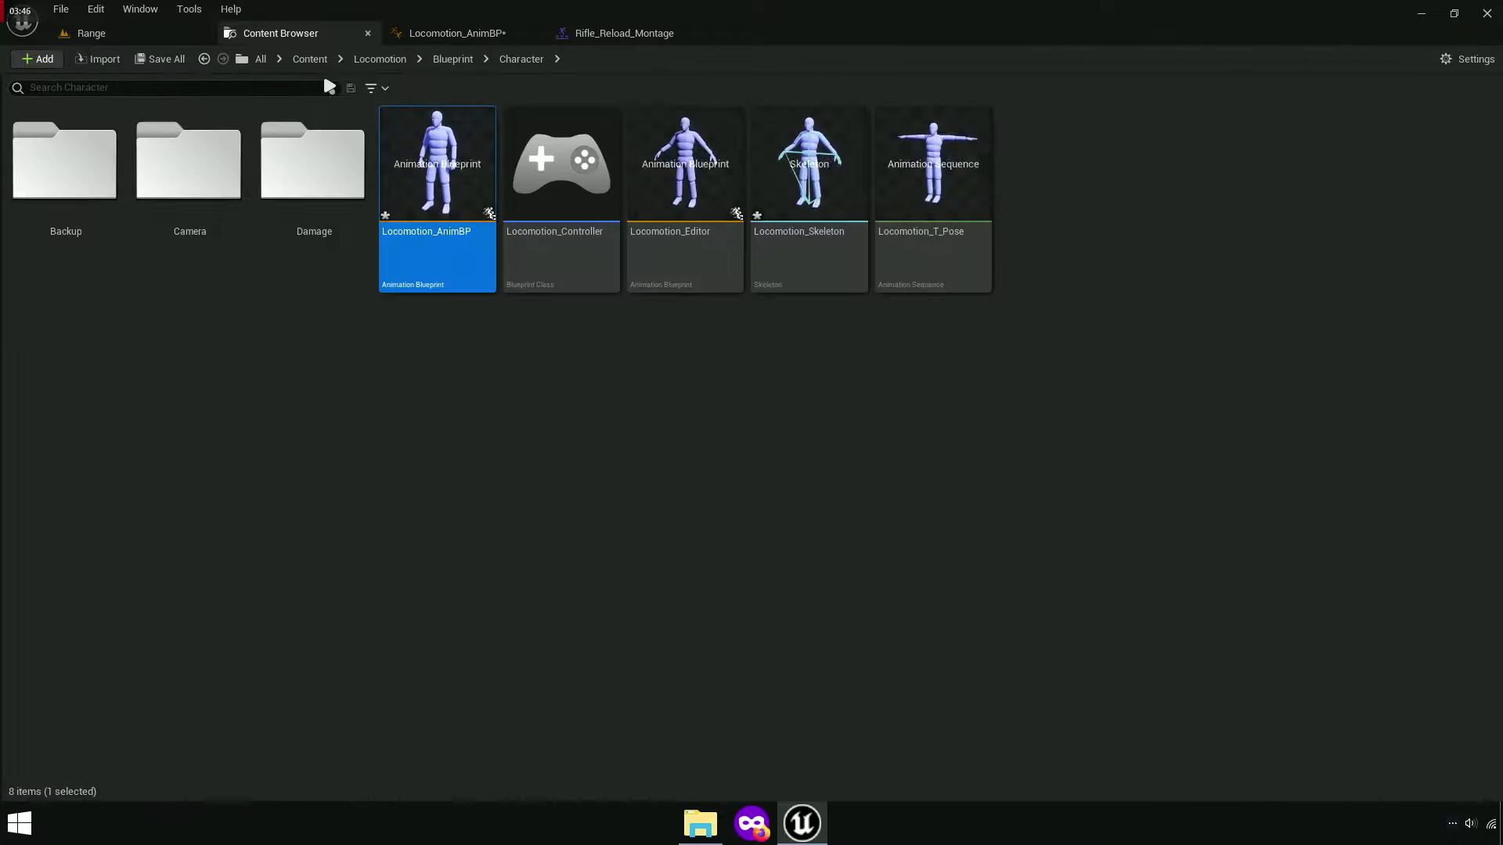
left_click(178, 39)
key("alt+p")
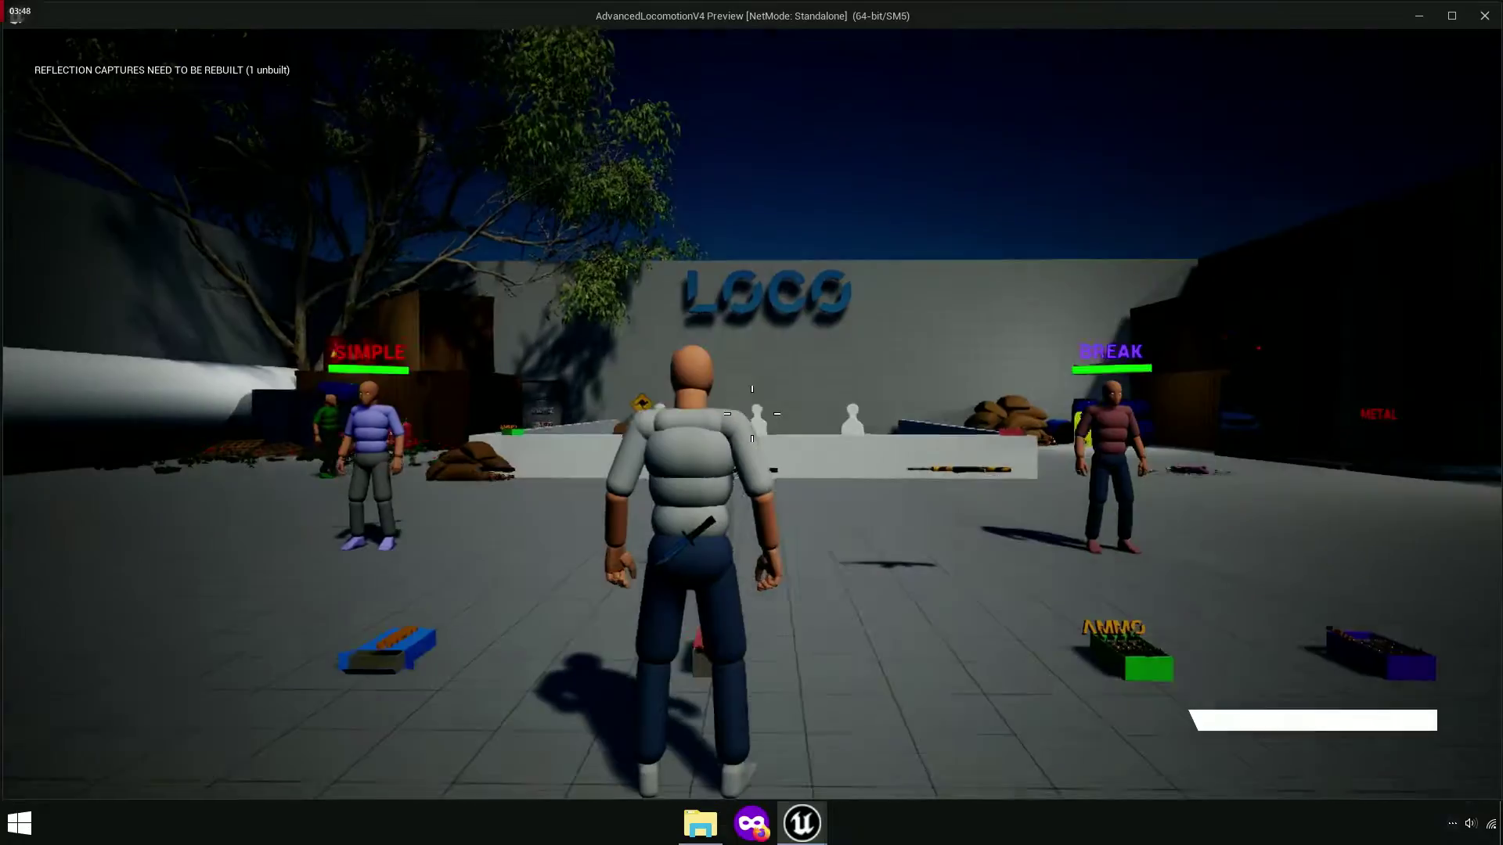
key("w")
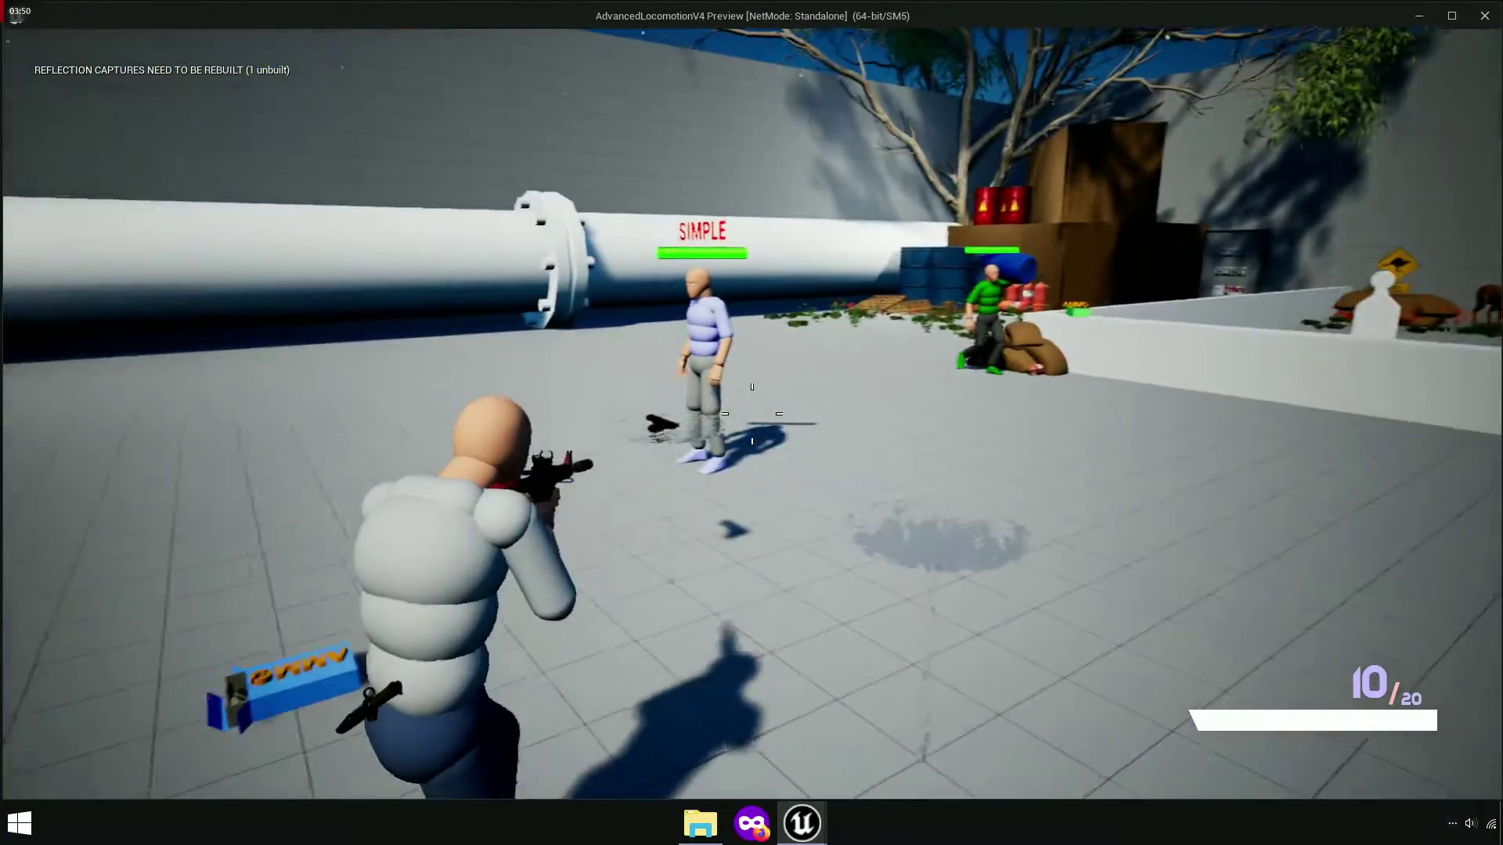
left_click(751, 413)
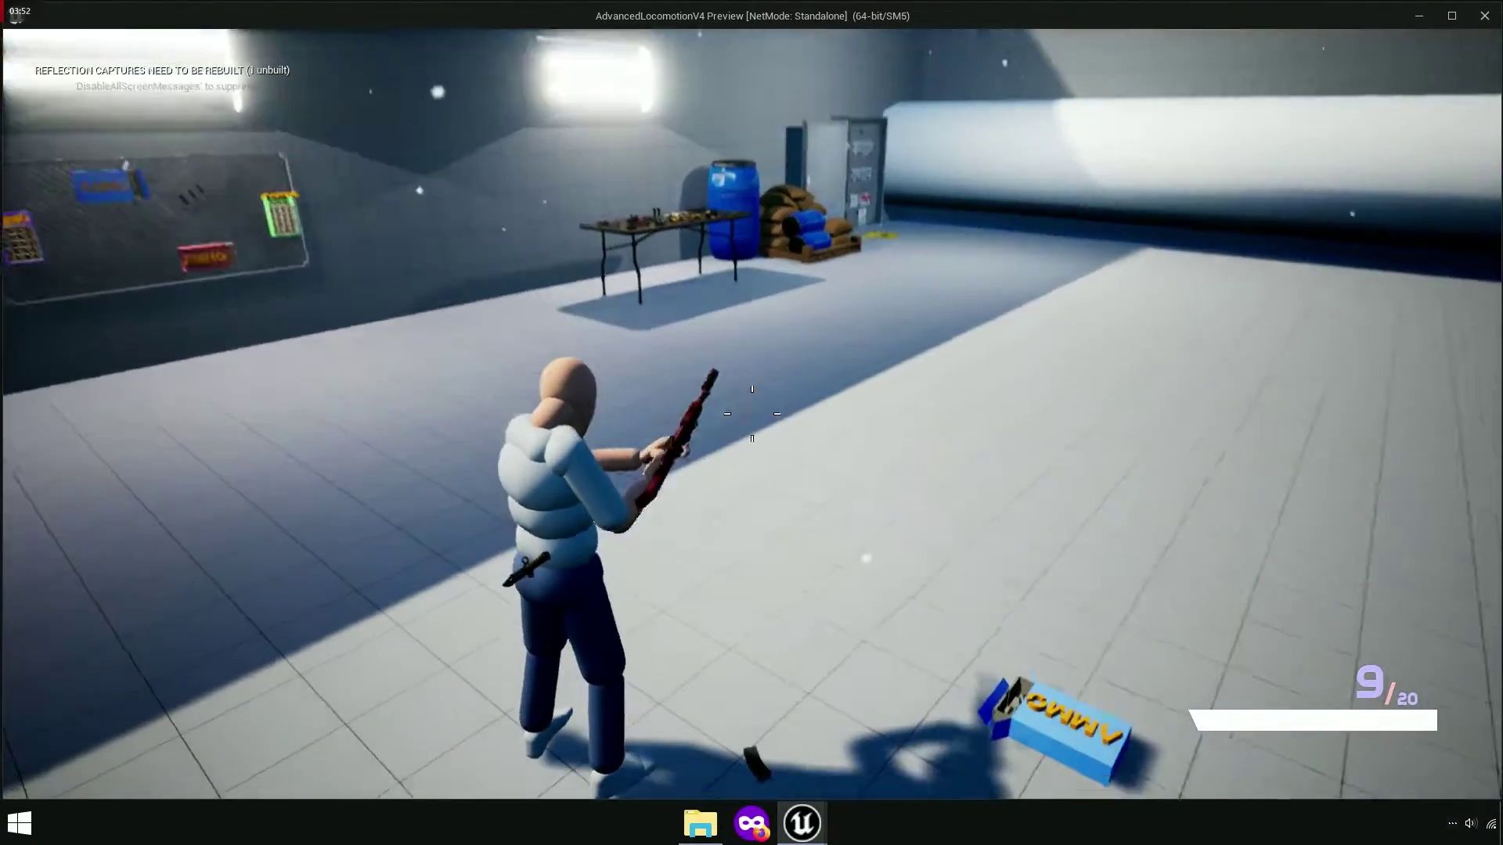
right_click(751, 413)
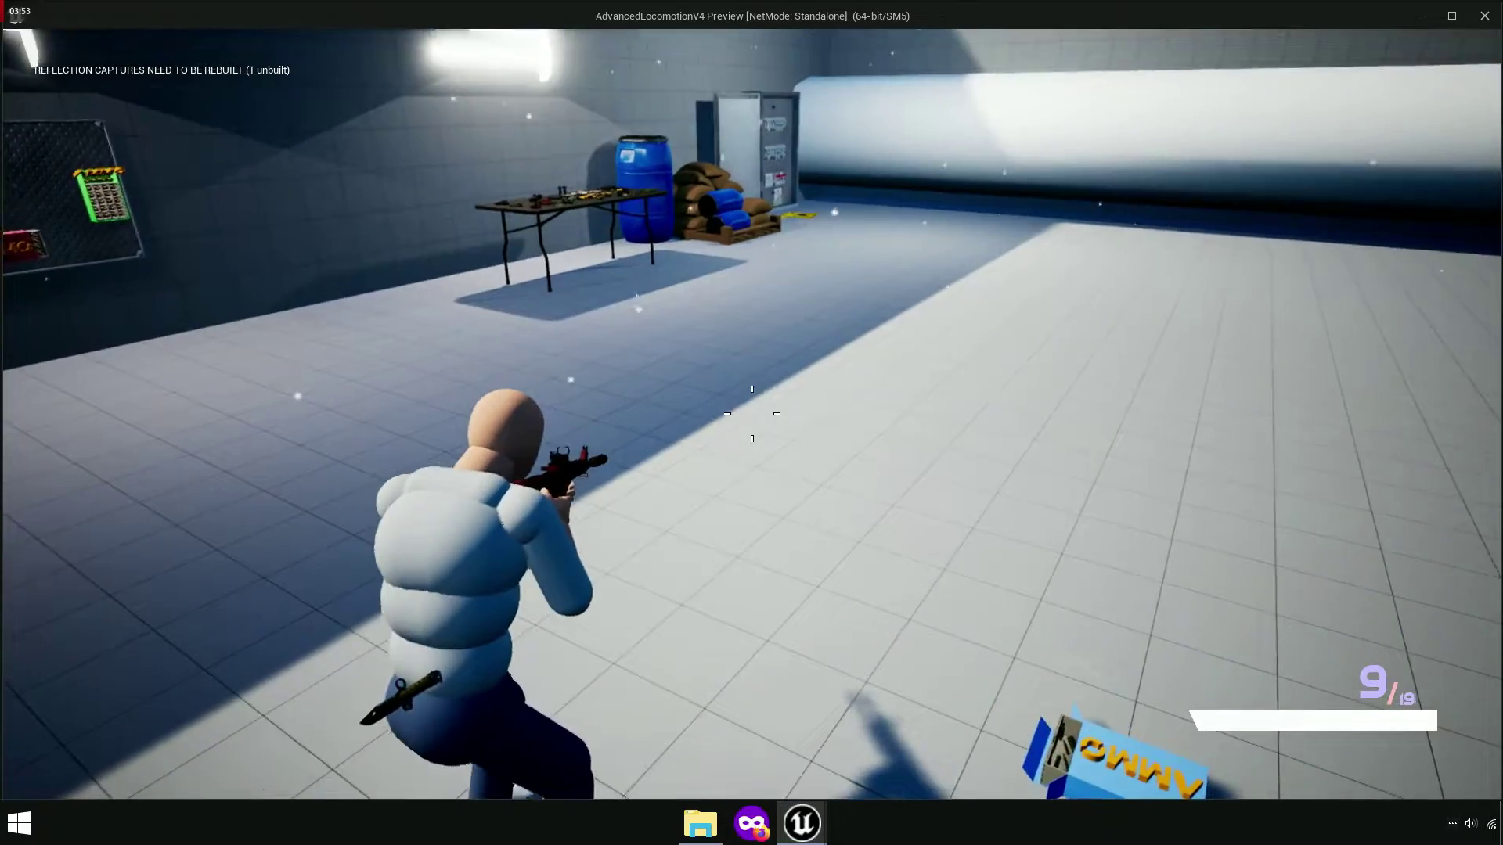
left_click(751, 414)
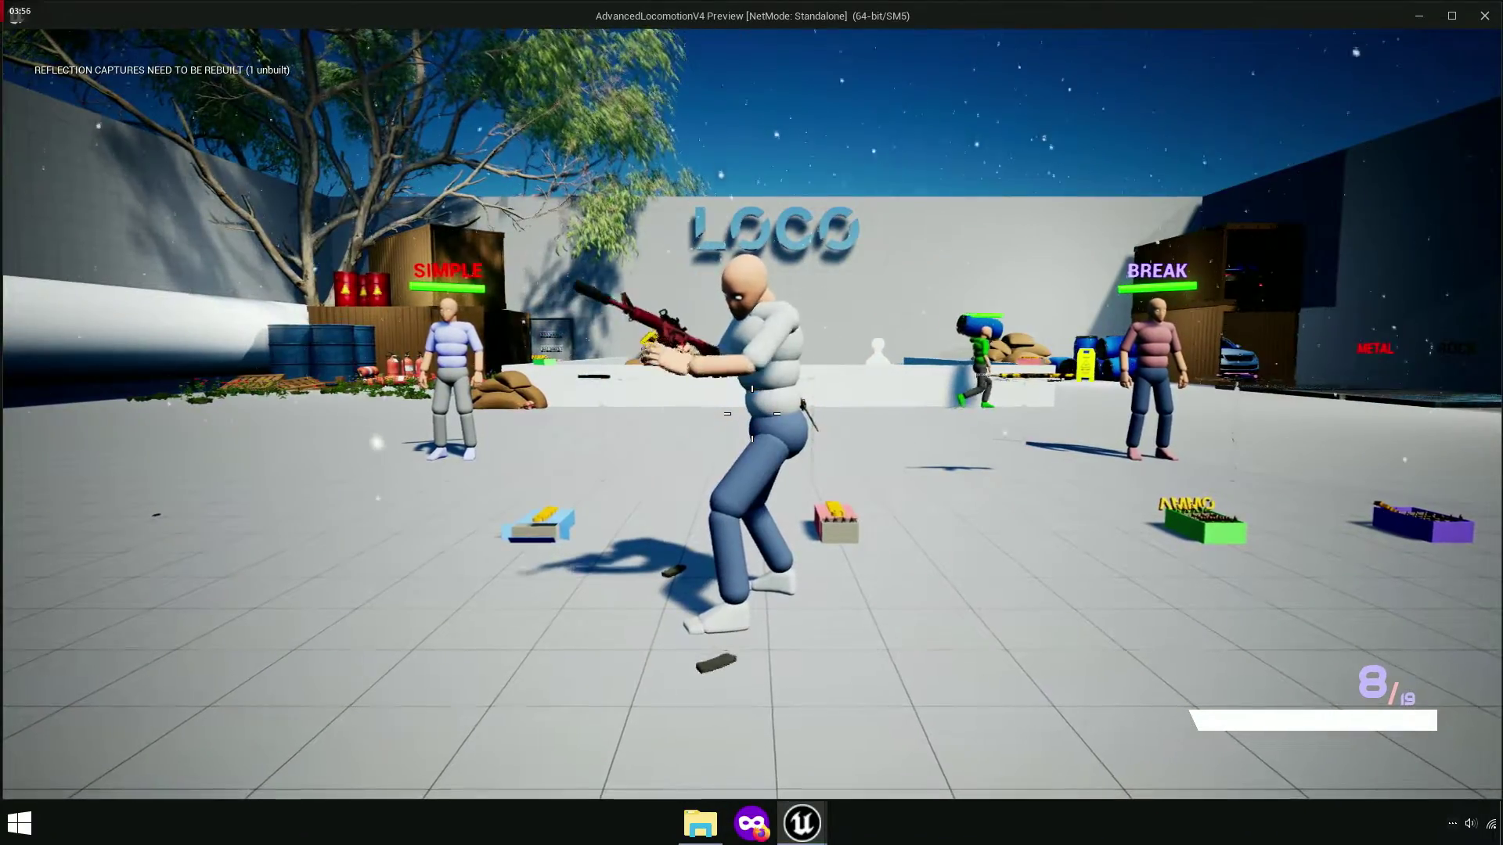
key("Escape")
left_click(468, 32)
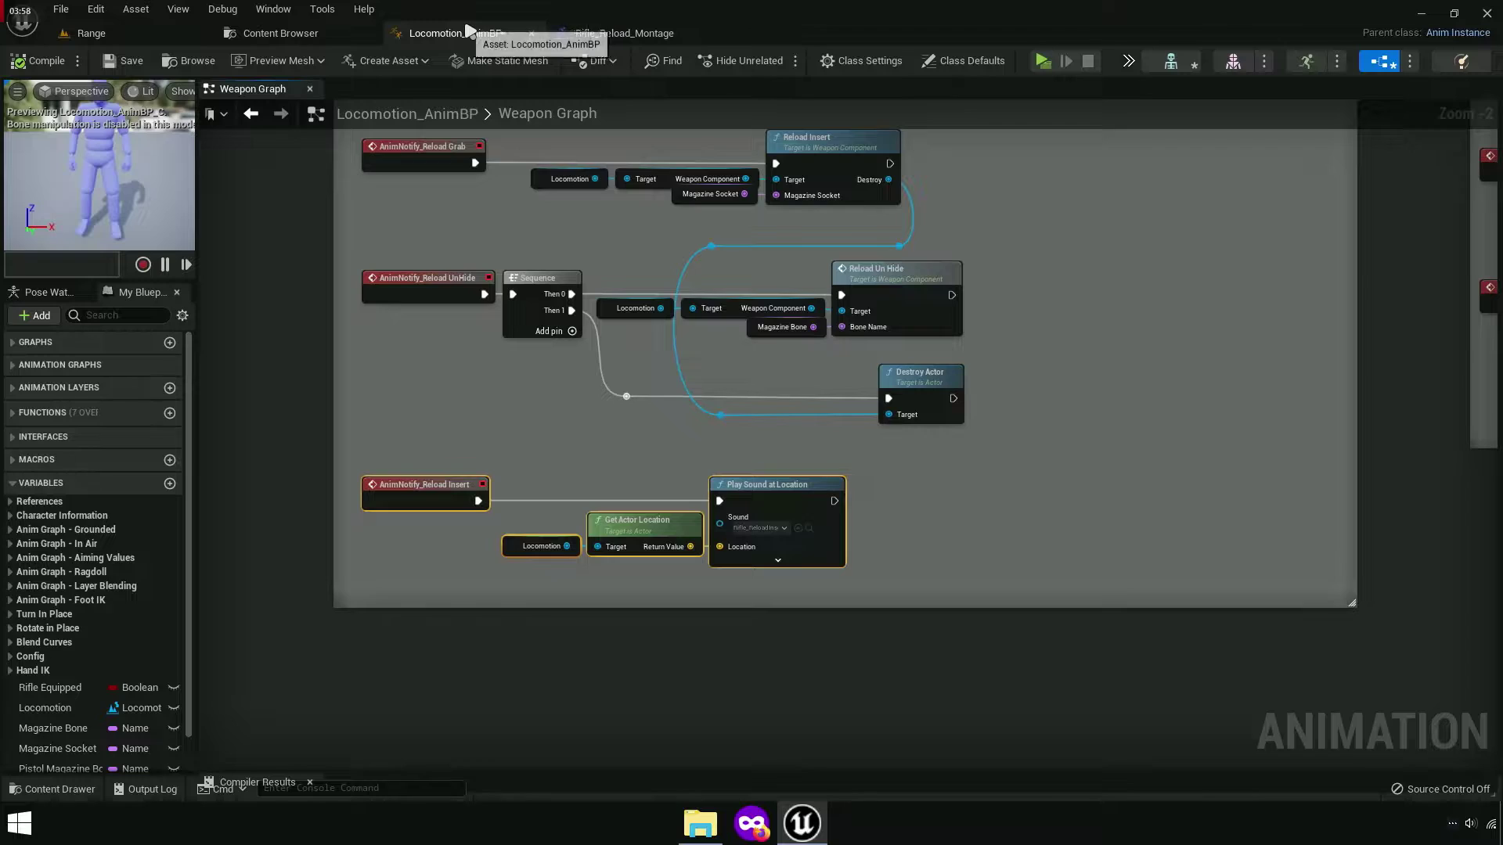
left_click(623, 33)
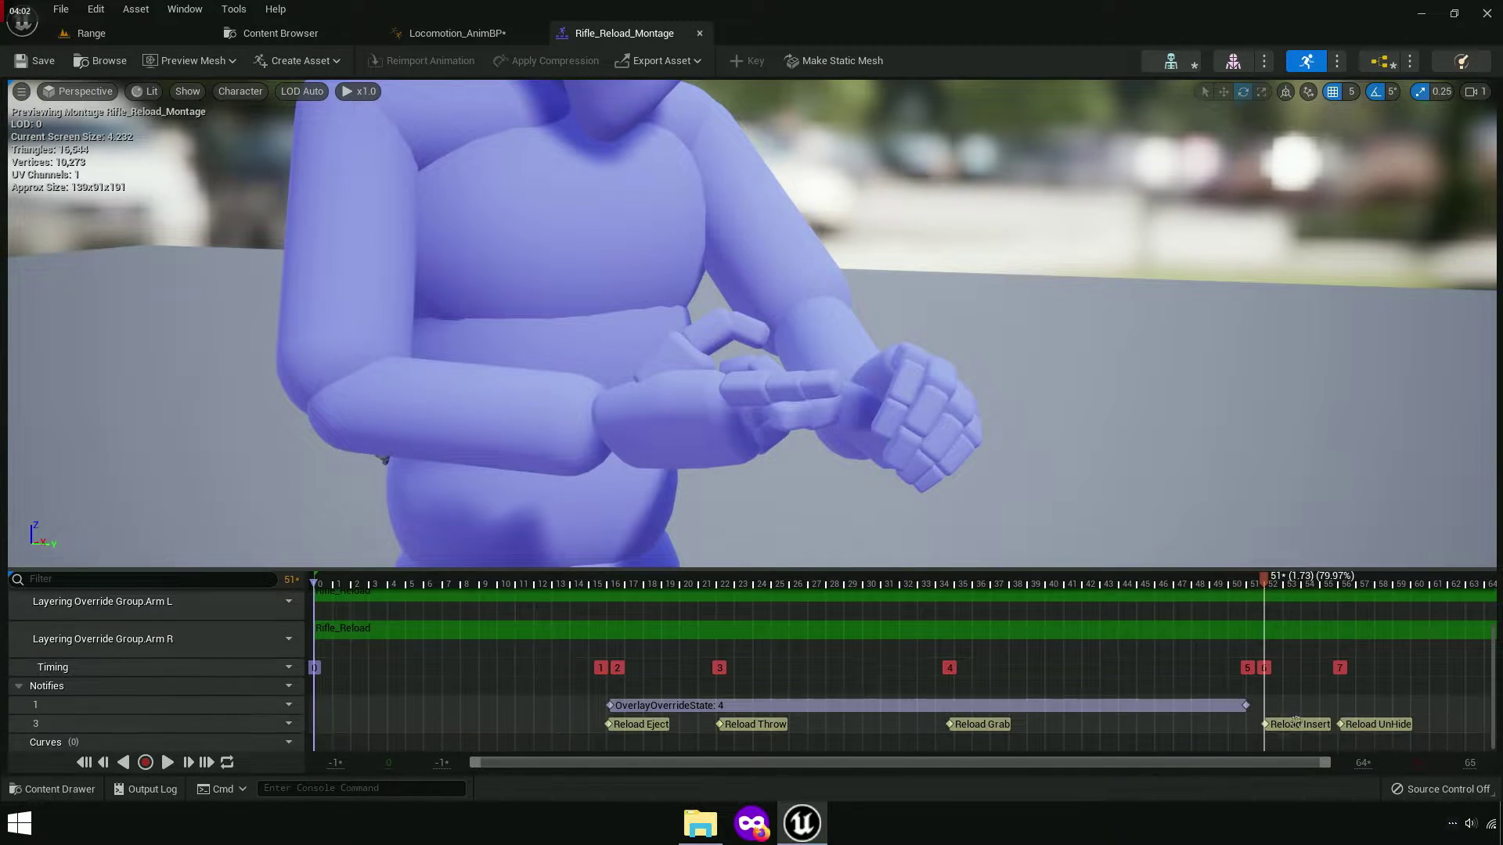
left_click_drag(1275, 588, 1283, 589)
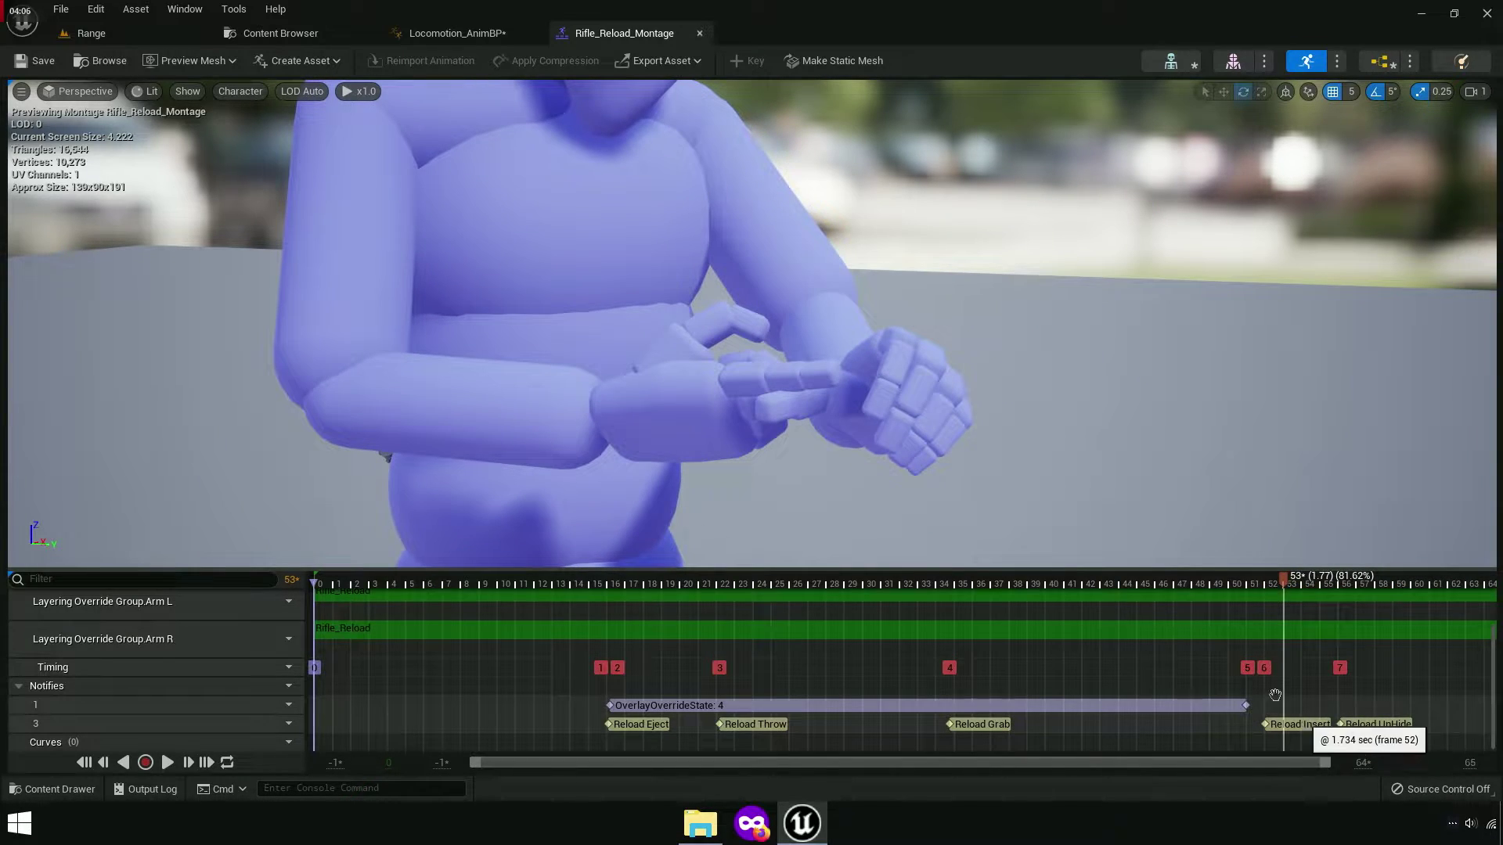
left_click(304, 39)
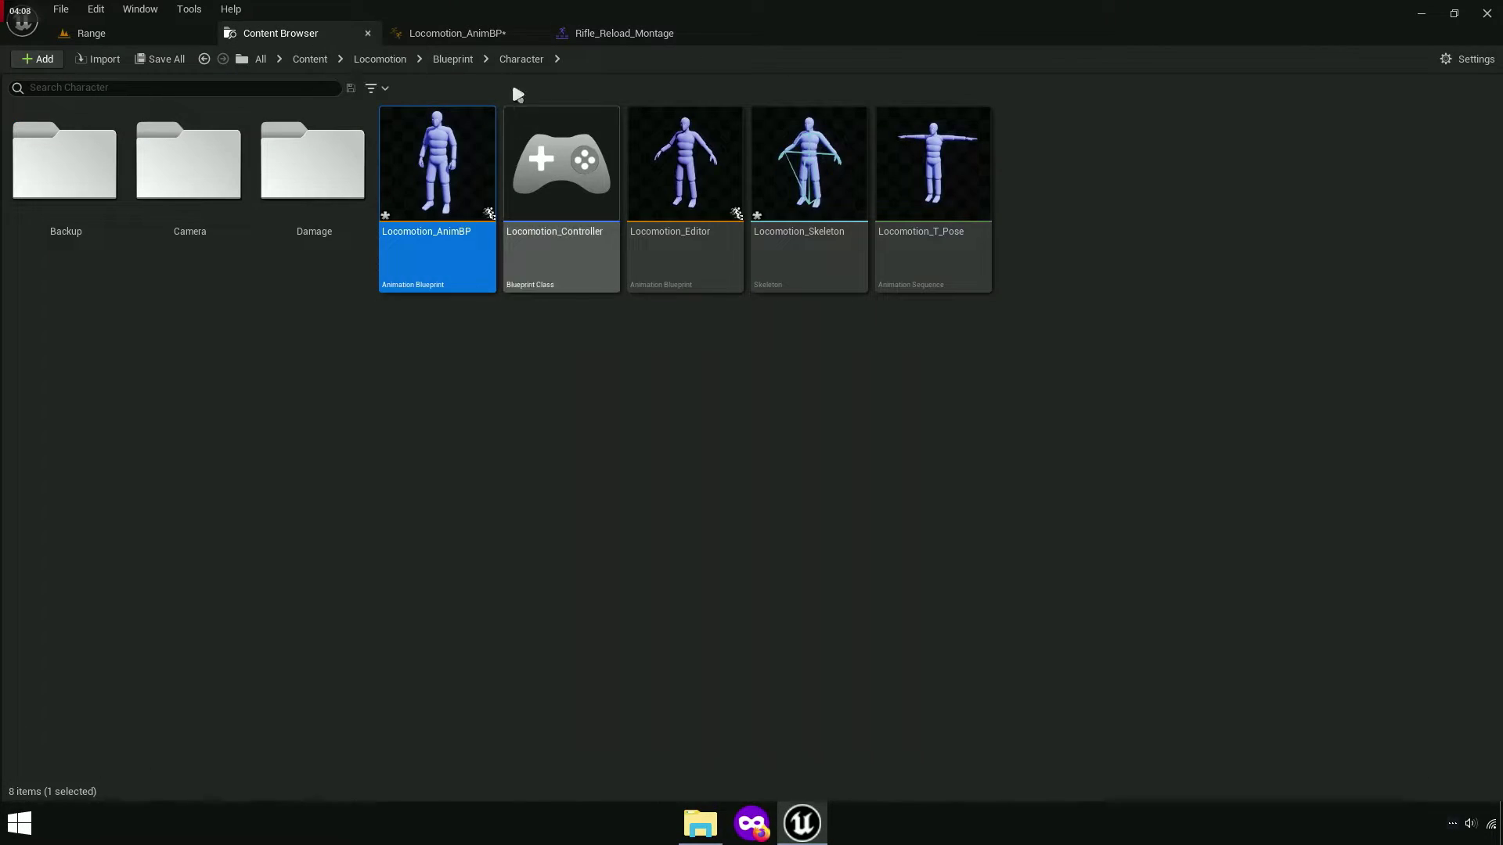
left_click(455, 33)
scroll(861, 466, "up", 2)
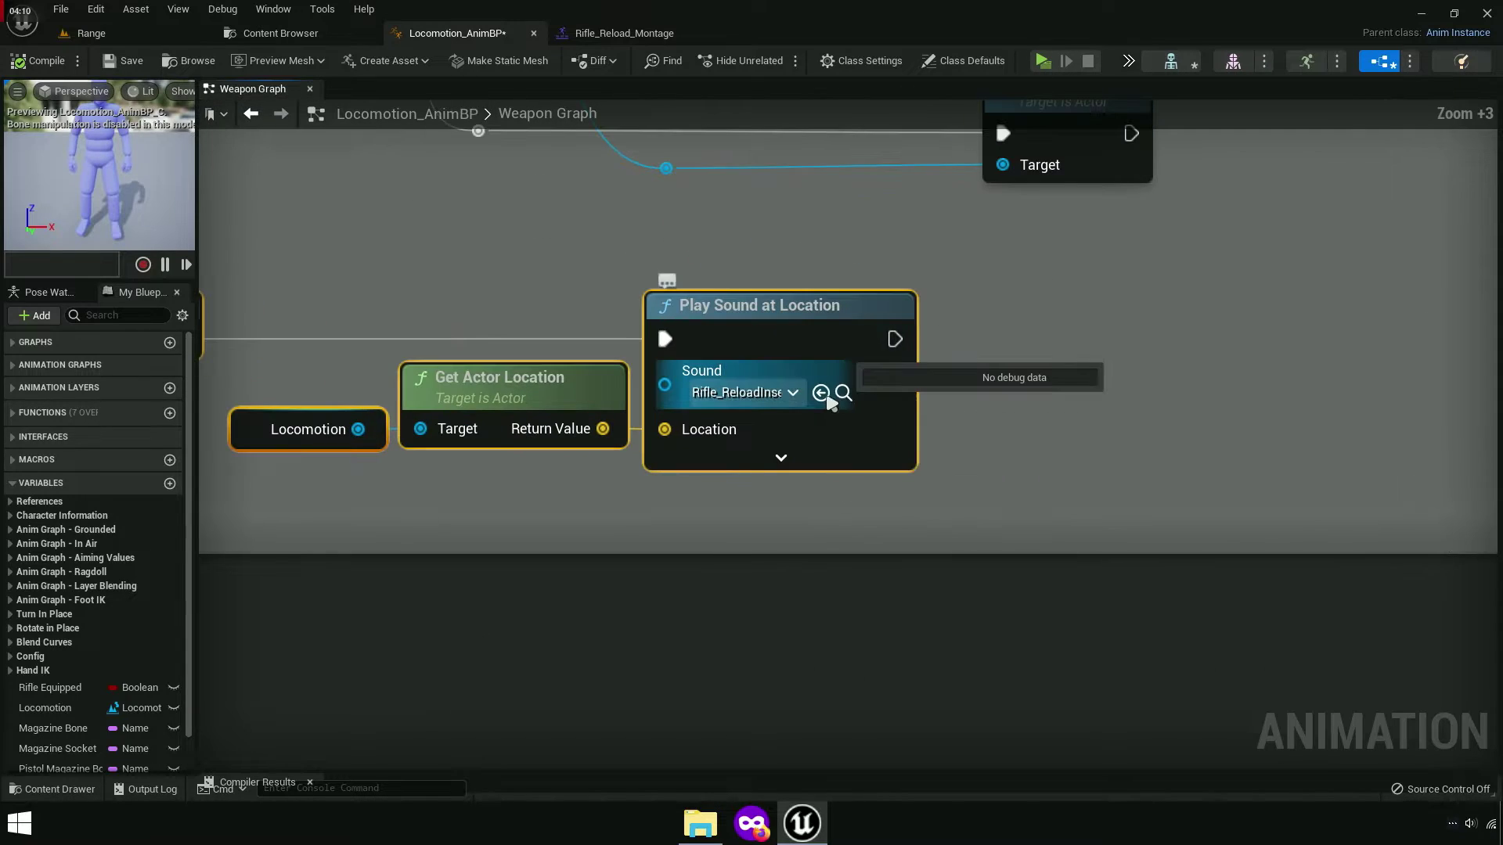
Go up to the Extra audio folder and filter its assets by 'Insert'.
left_click(847, 393)
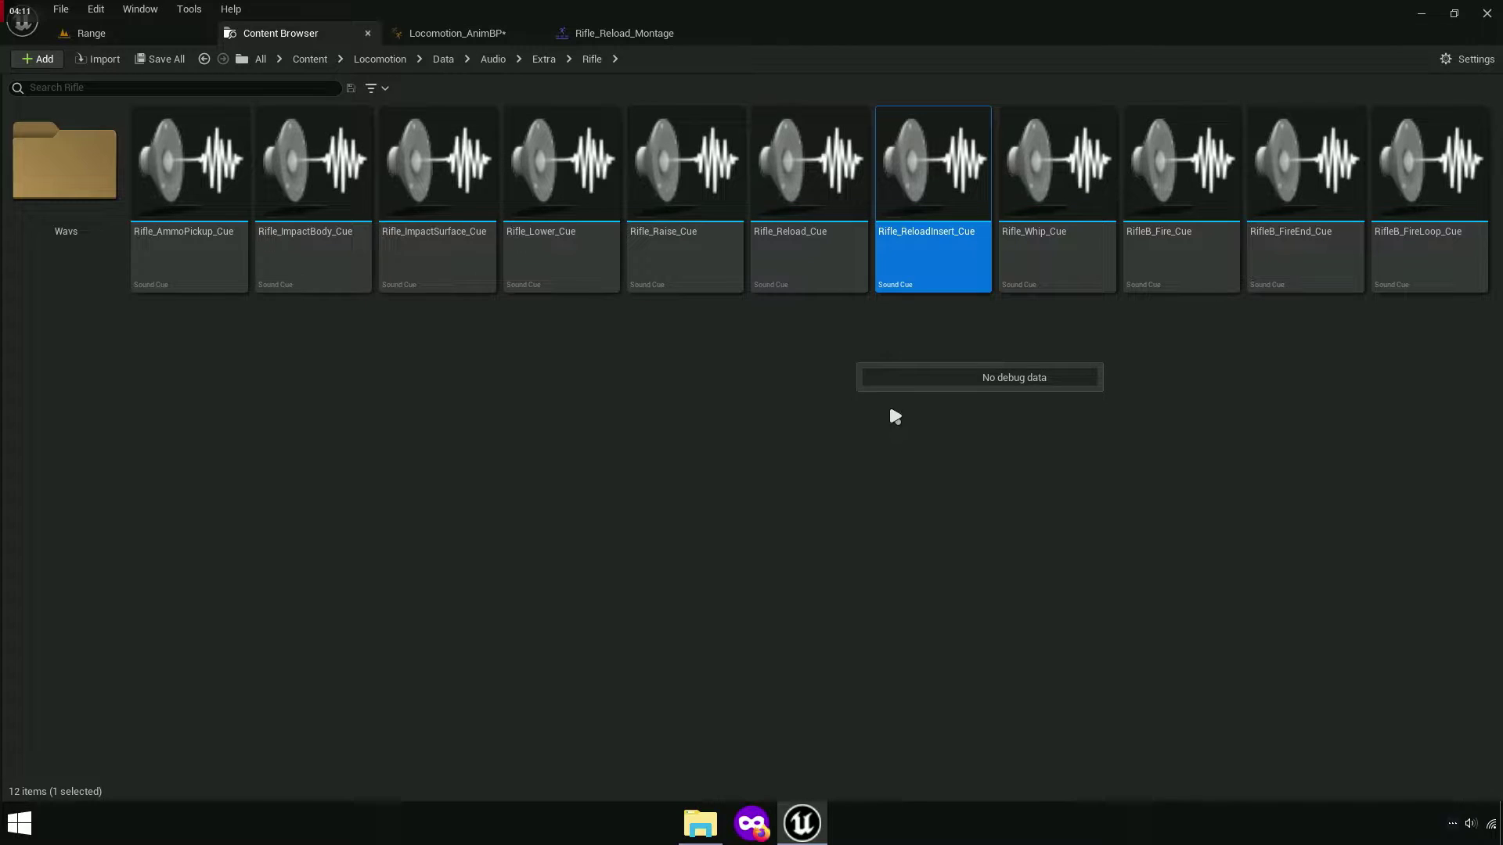
left_click(595, 371)
left_click(544, 59)
type("In")
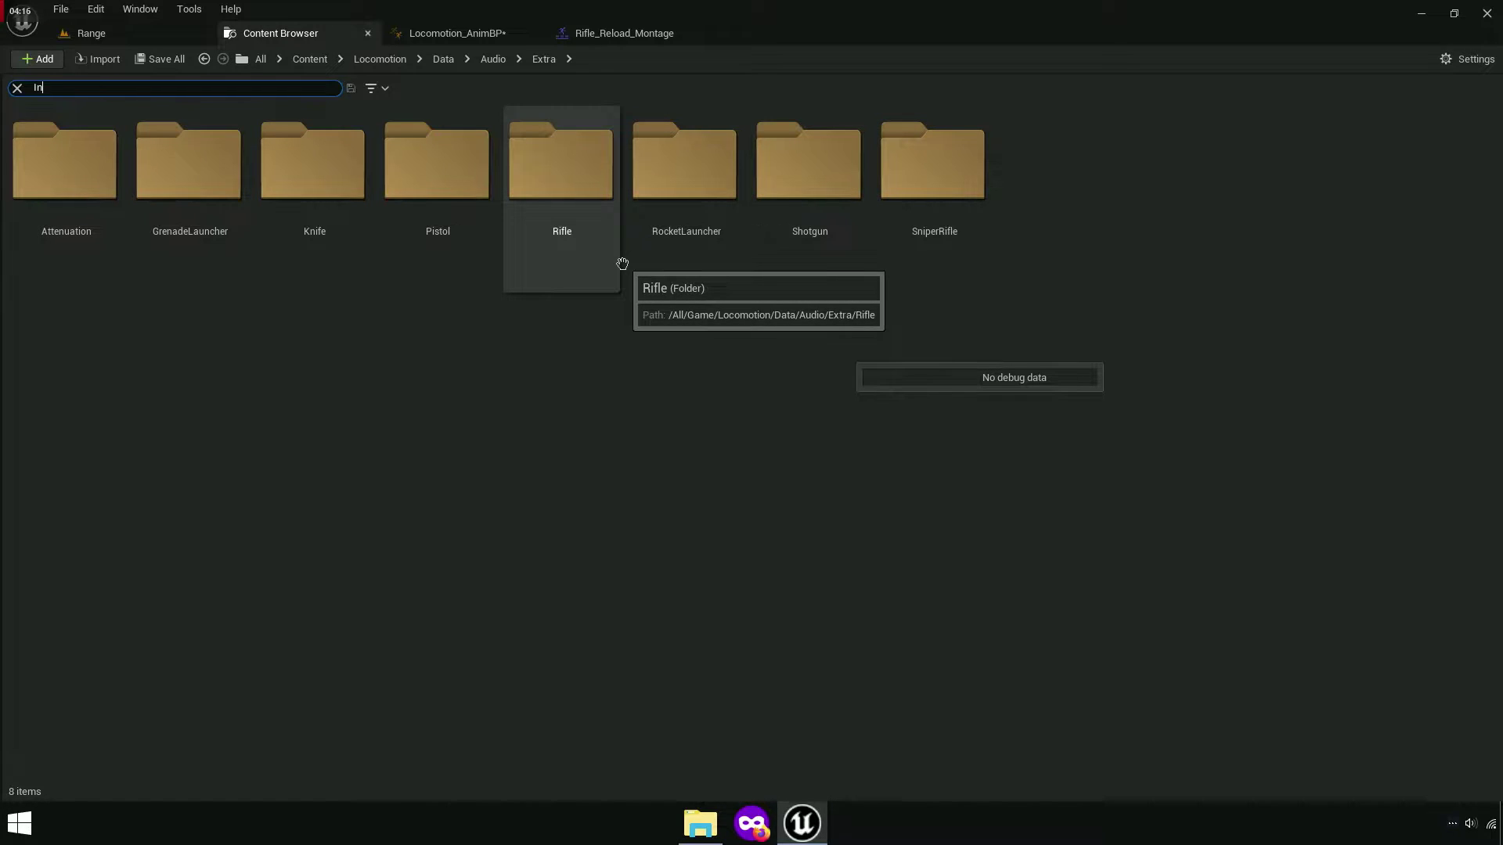
type("sert")
left_click(178, 215)
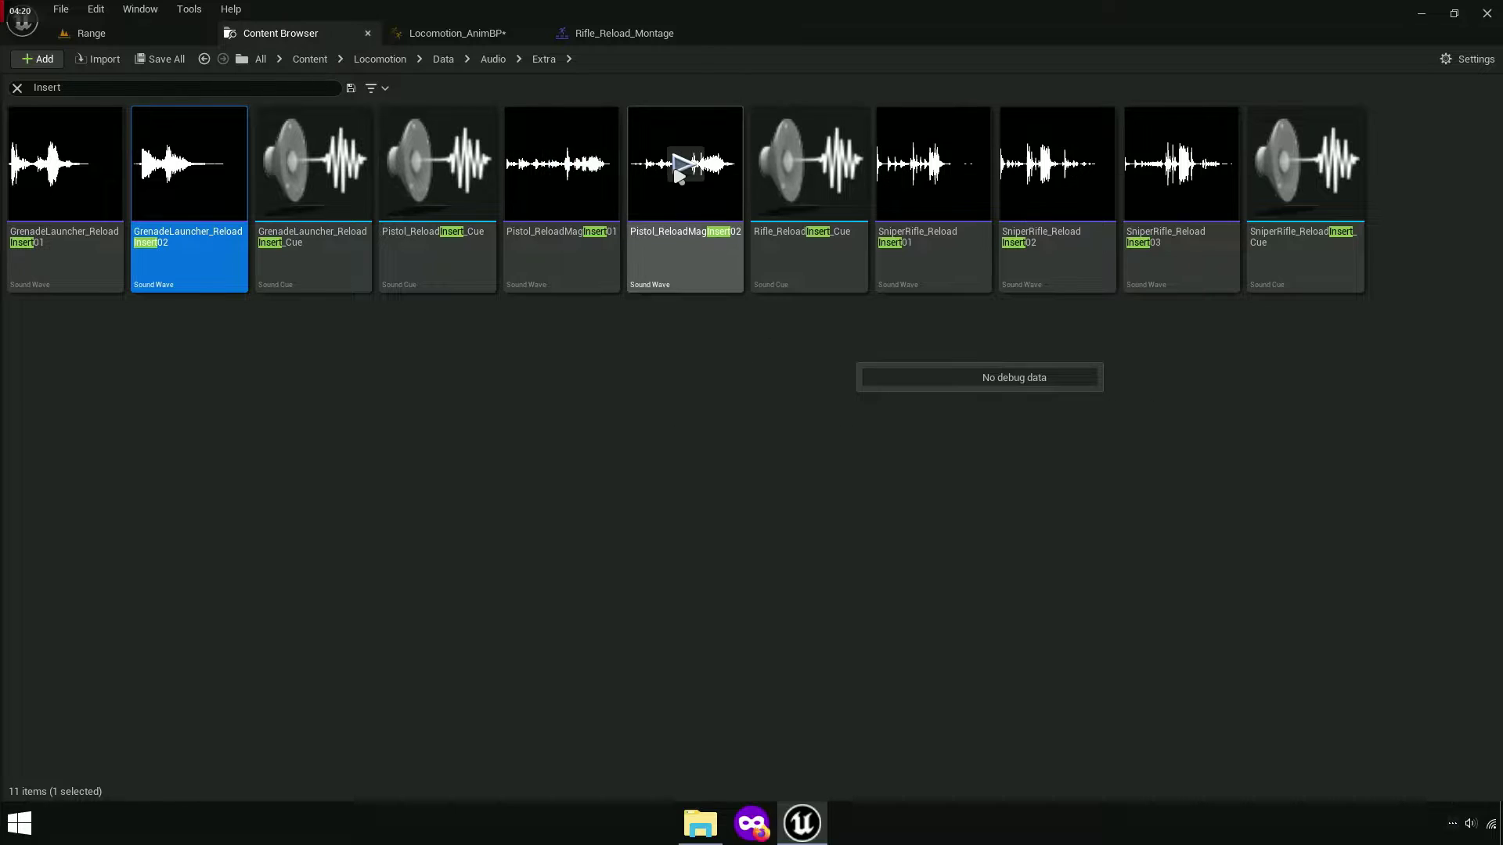
Create the RifleInsert_Cue sound cue from the Pistol_ReloadMagInsert01 wave.
left_click(943, 358)
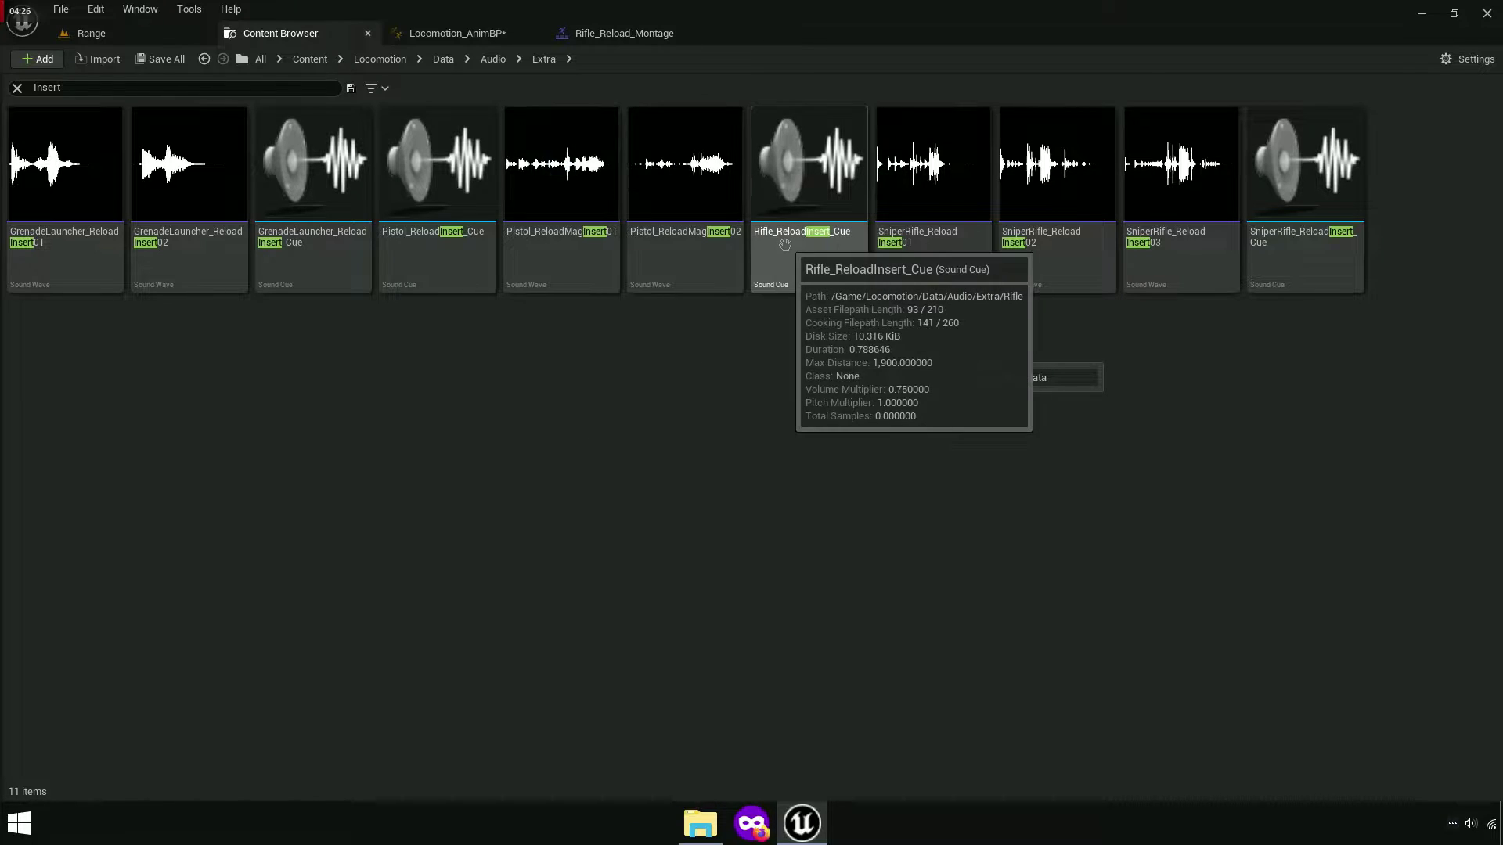
left_click(691, 211)
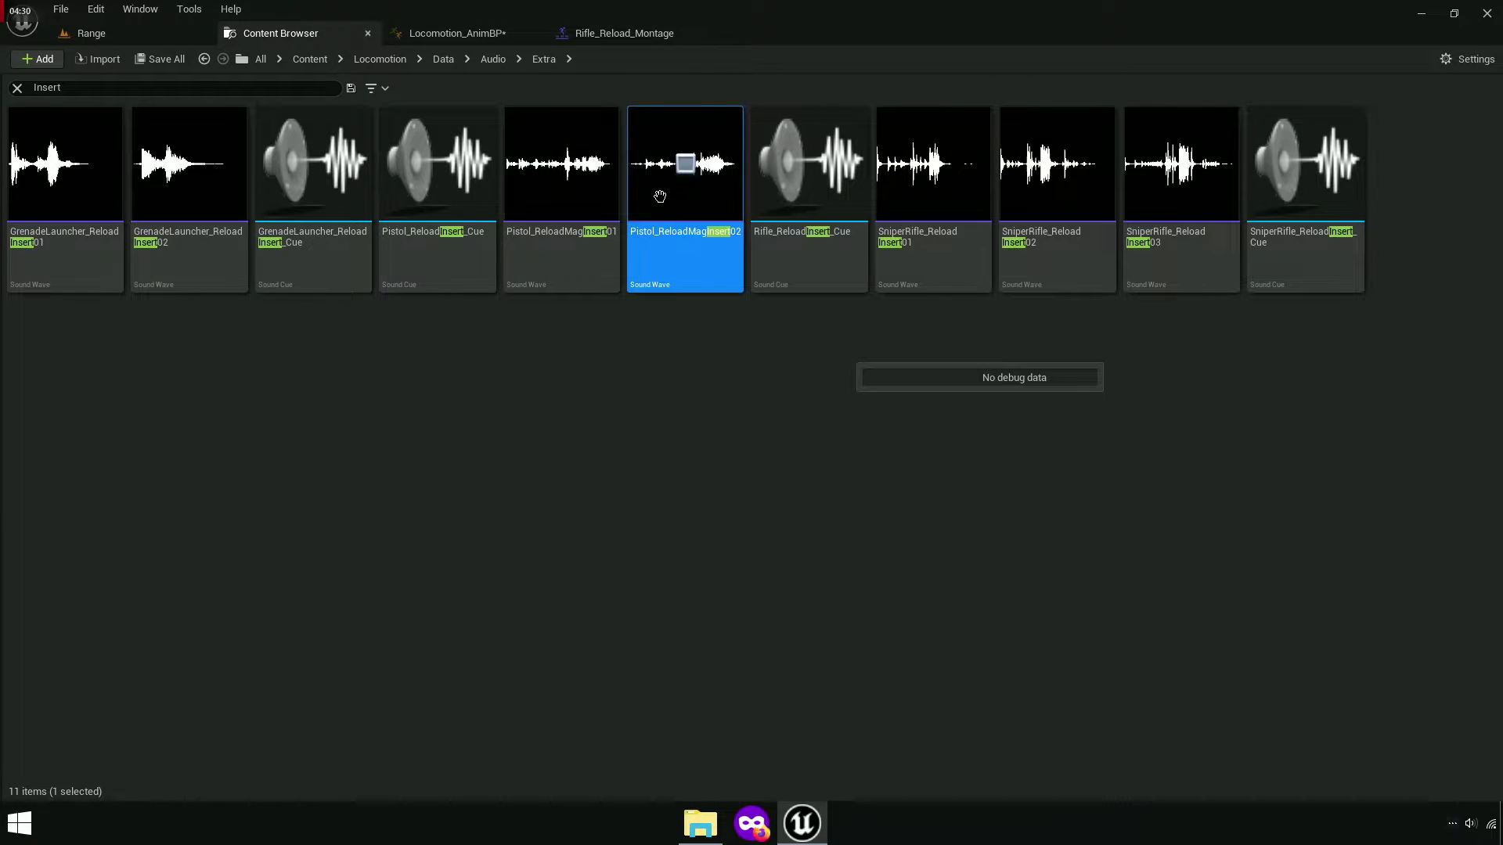
left_click(574, 223)
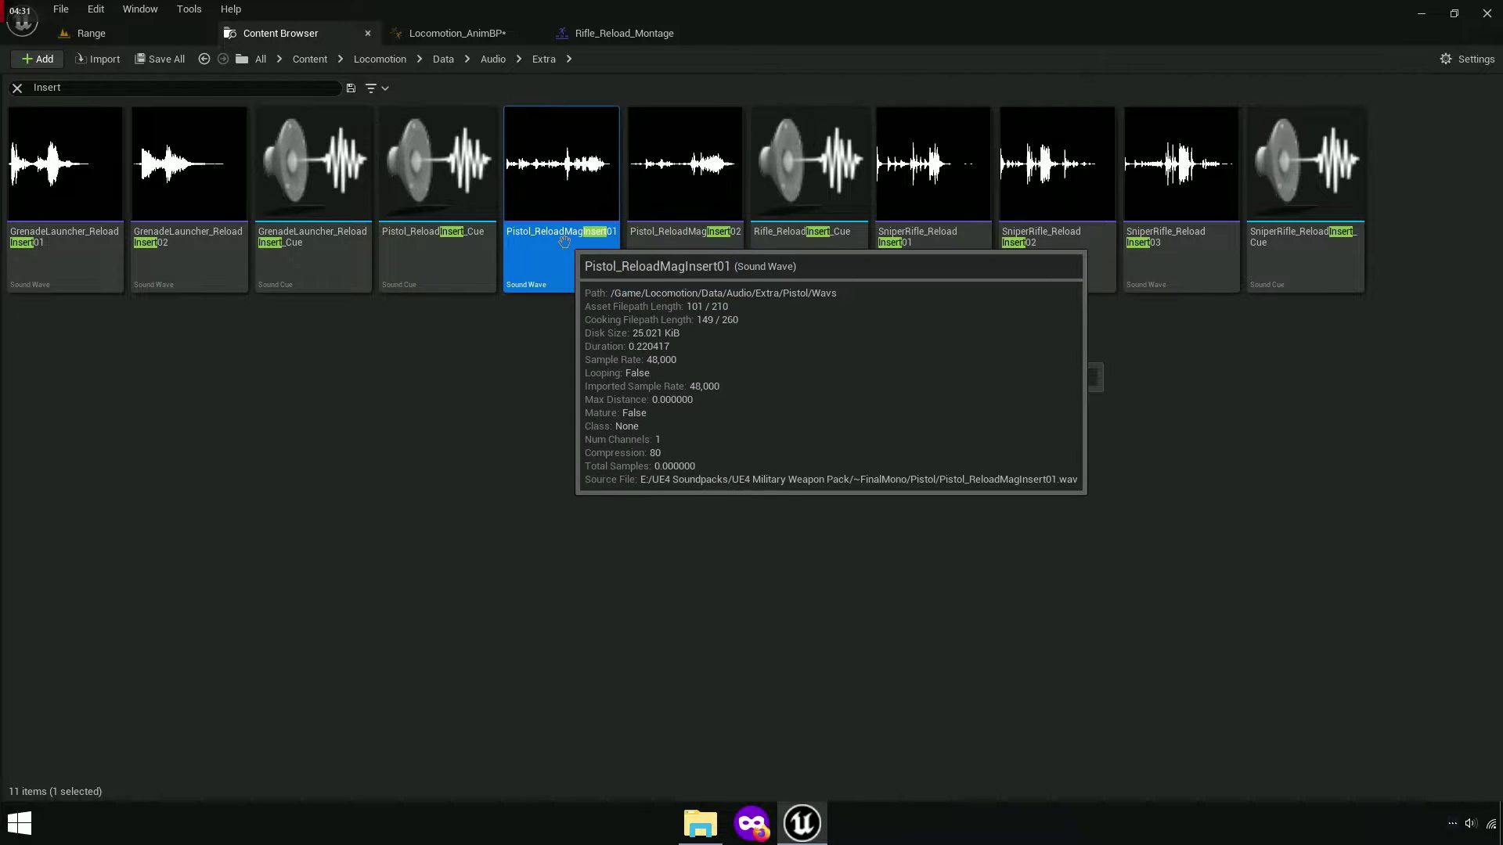
right_click(573, 245)
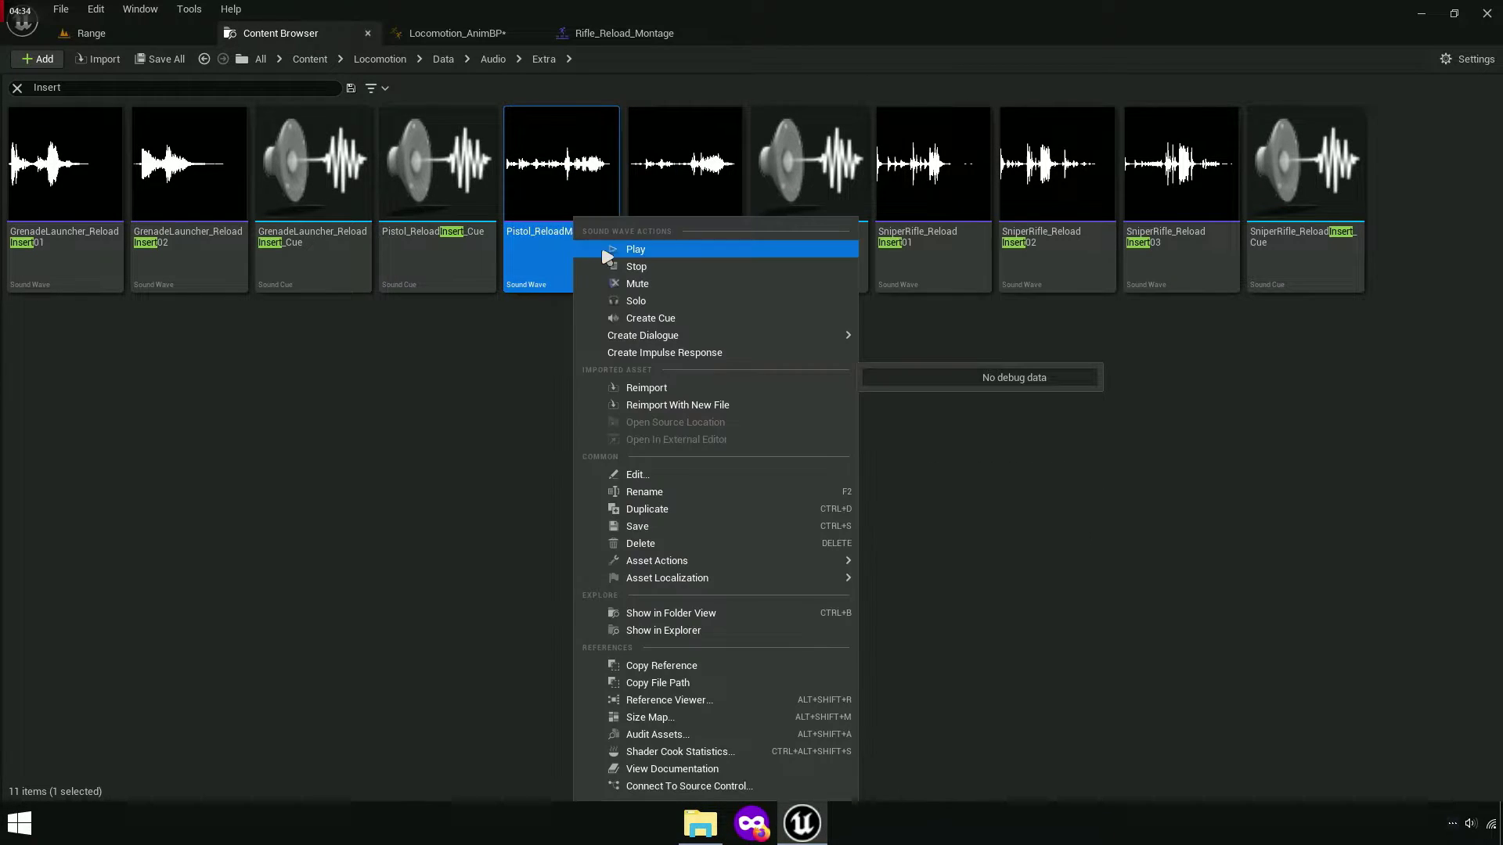
left_click(632, 319)
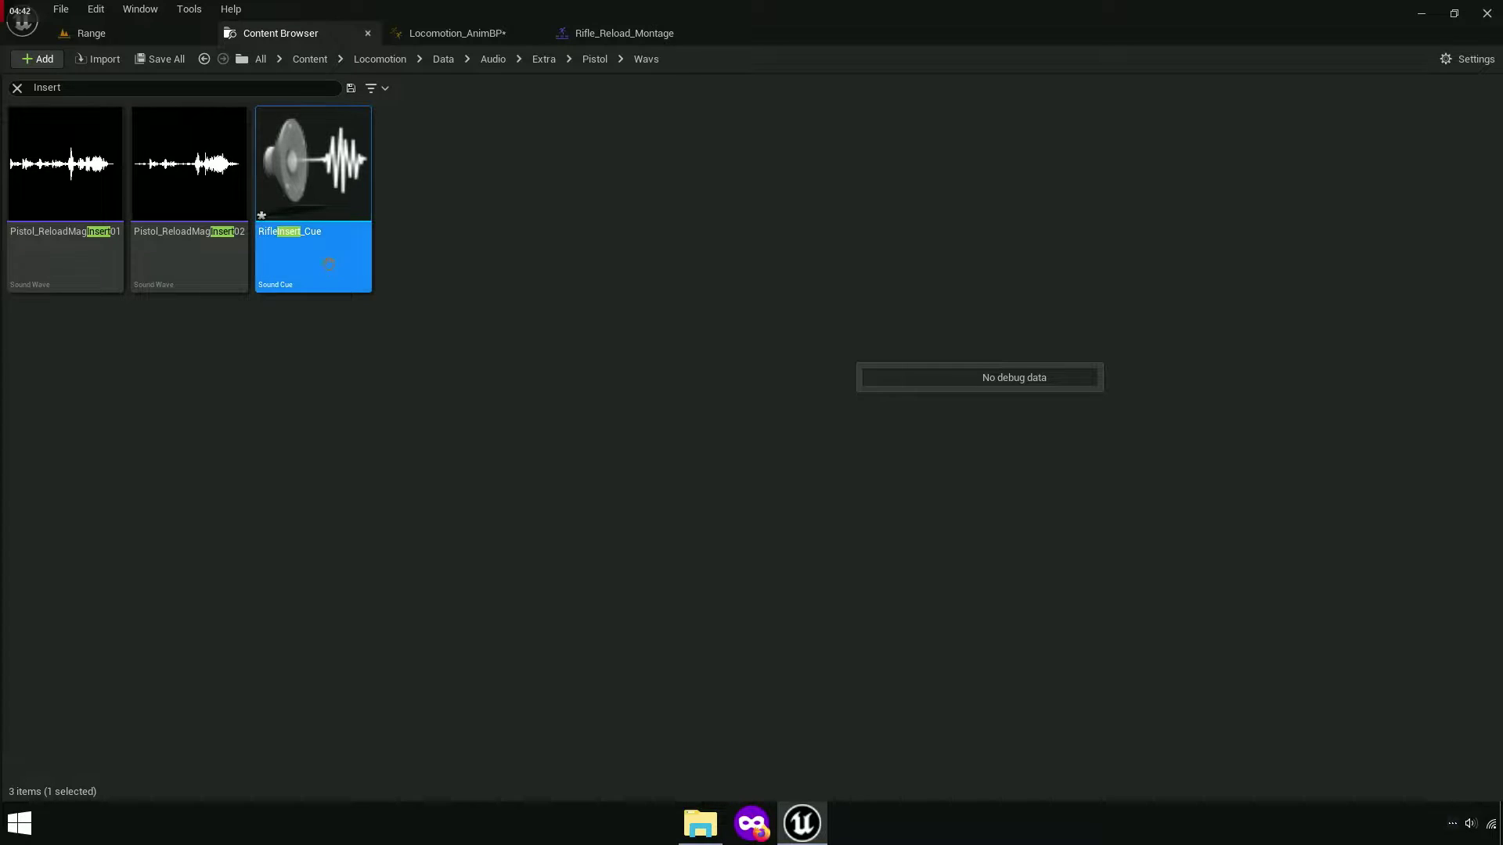
Open RifleInsert_Cue and add a Modulator node off the Wave Player output.
double_click(317, 231)
scroll(848, 490, "up", 5)
left_click(1190, 251)
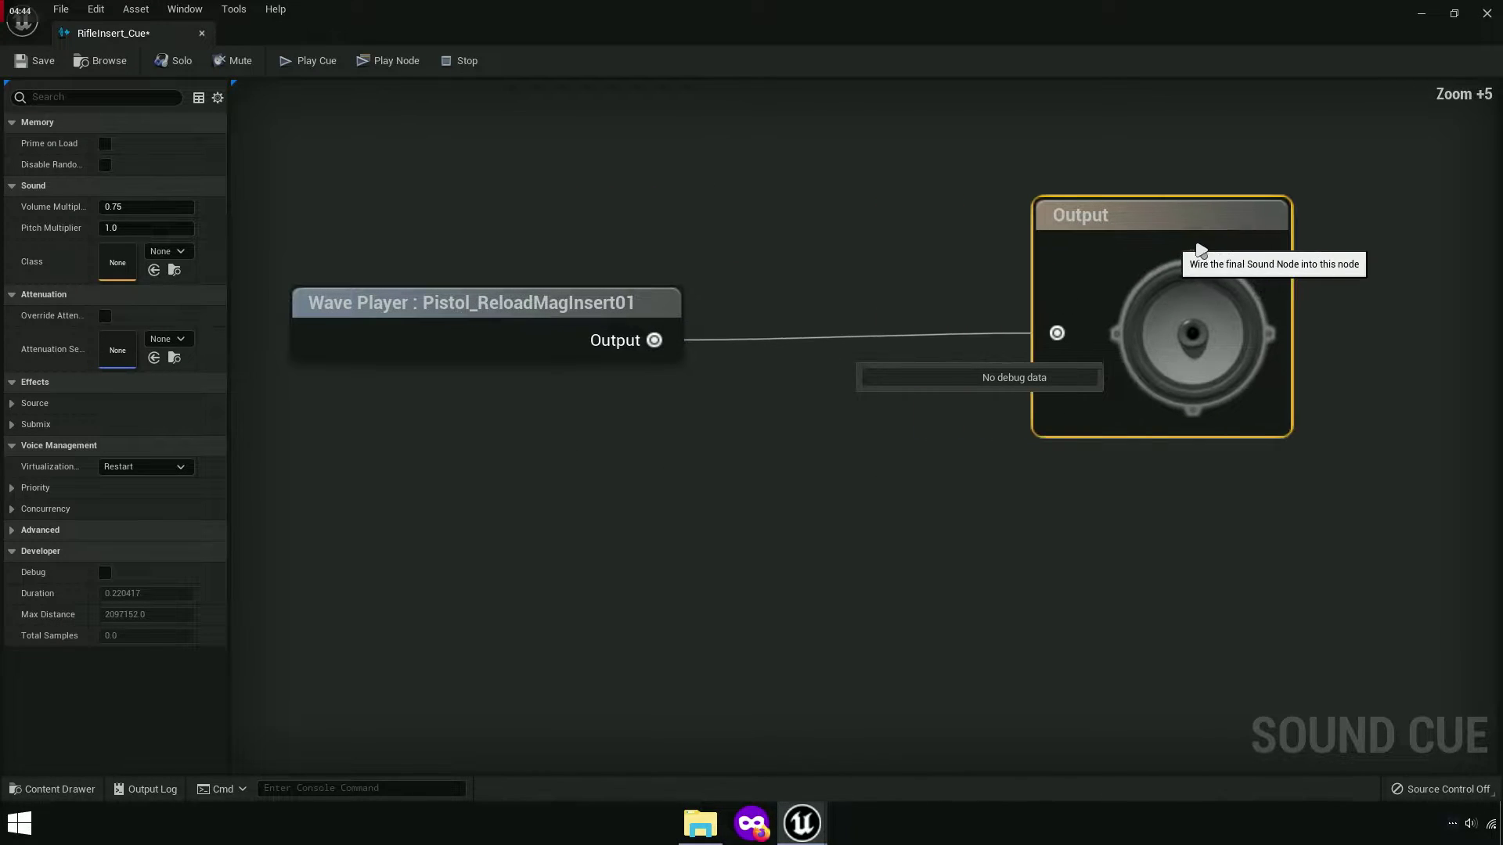
right_click_drag(966, 339, 674, 267)
left_click_drag(671, 272, 673, 273)
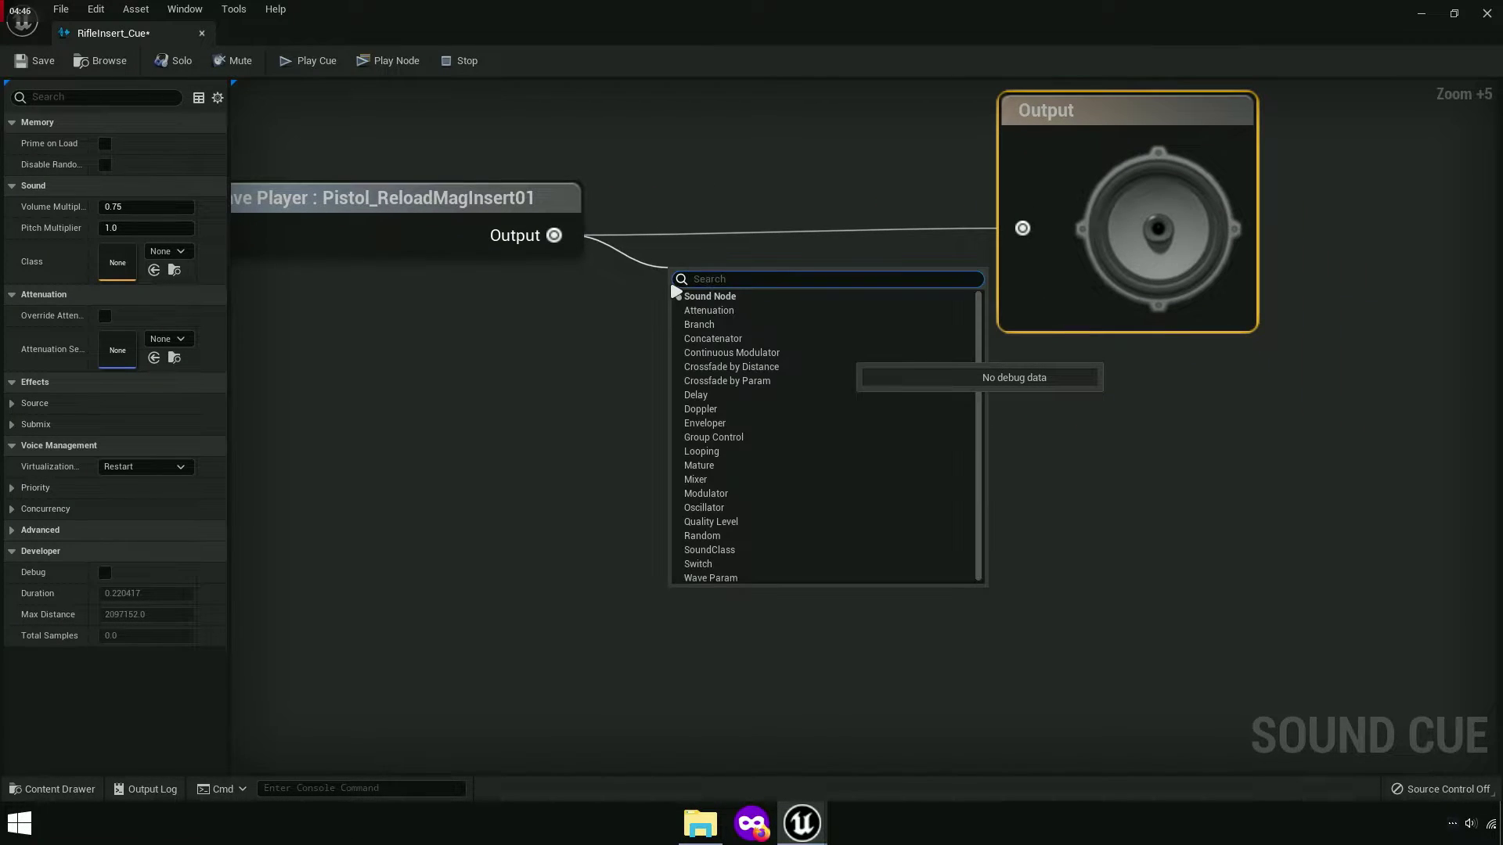
type("modu")
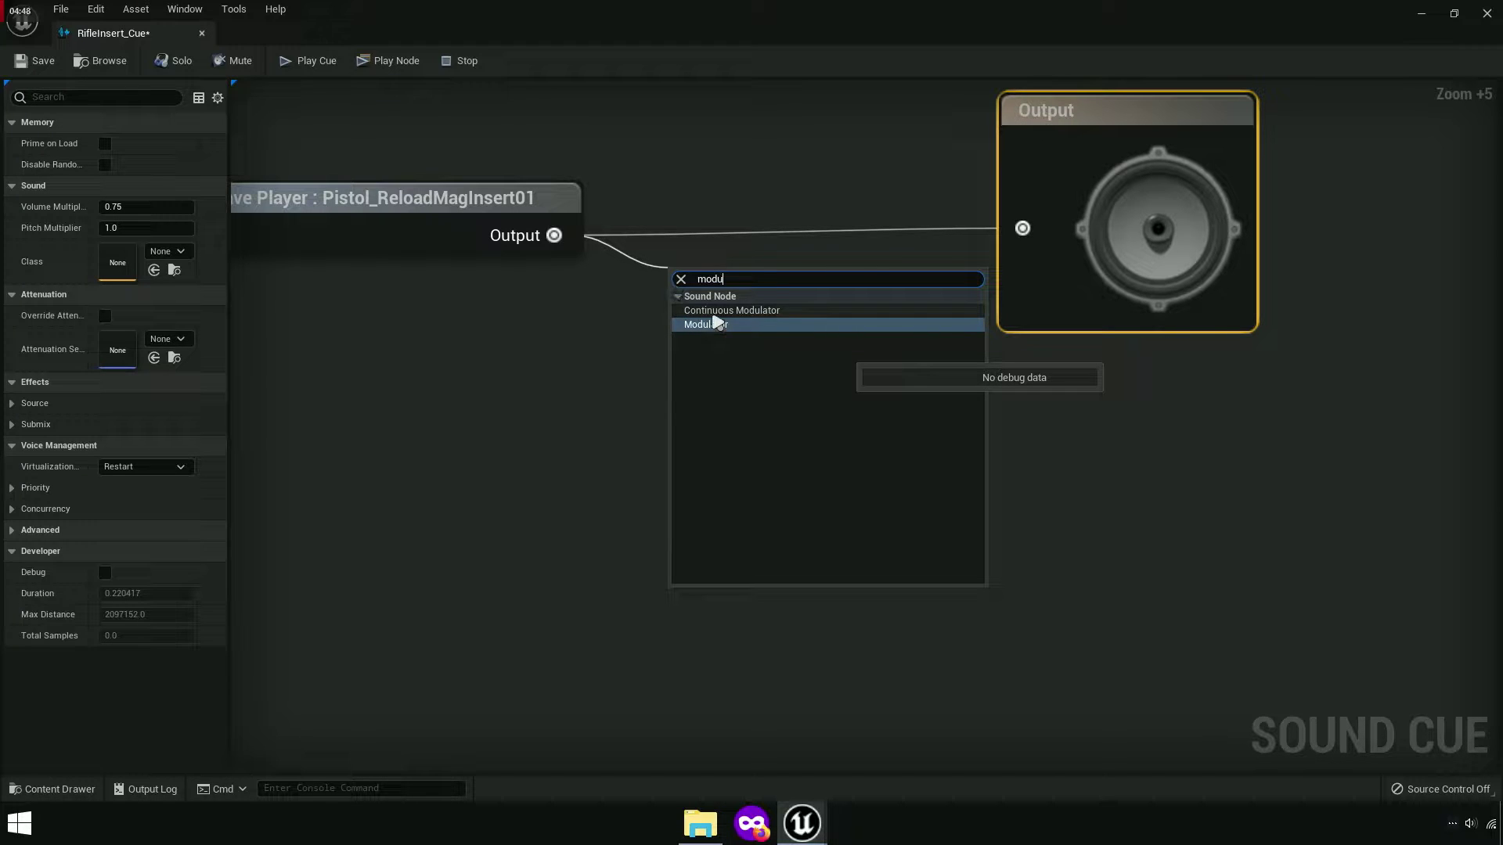
left_click(717, 324)
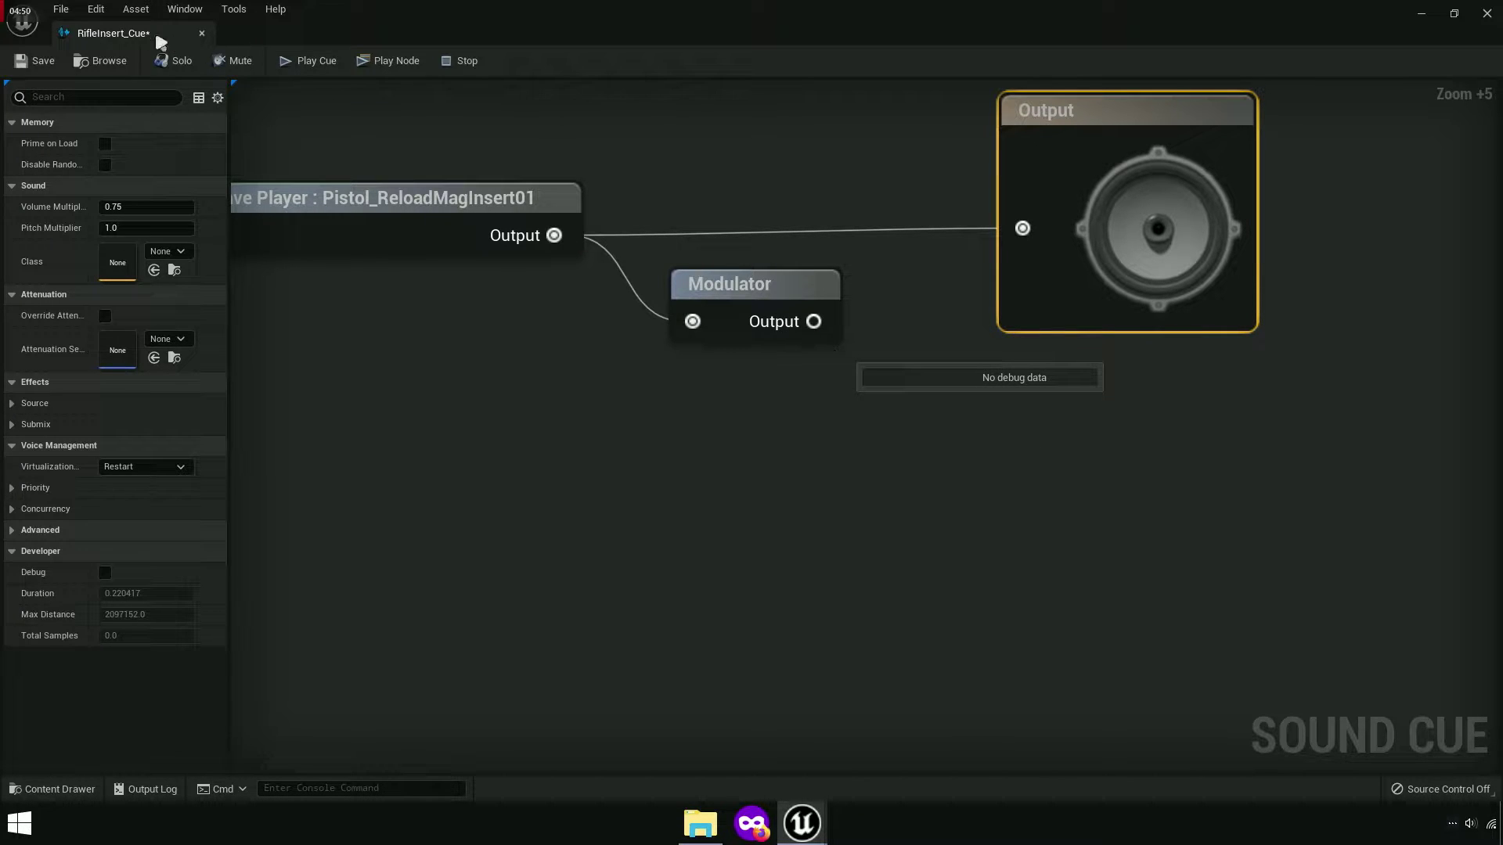
Dock the cue editor and line the Modulator up between the wave player and Output.
left_click_drag(161, 42, 774, 33)
left_click(470, 36)
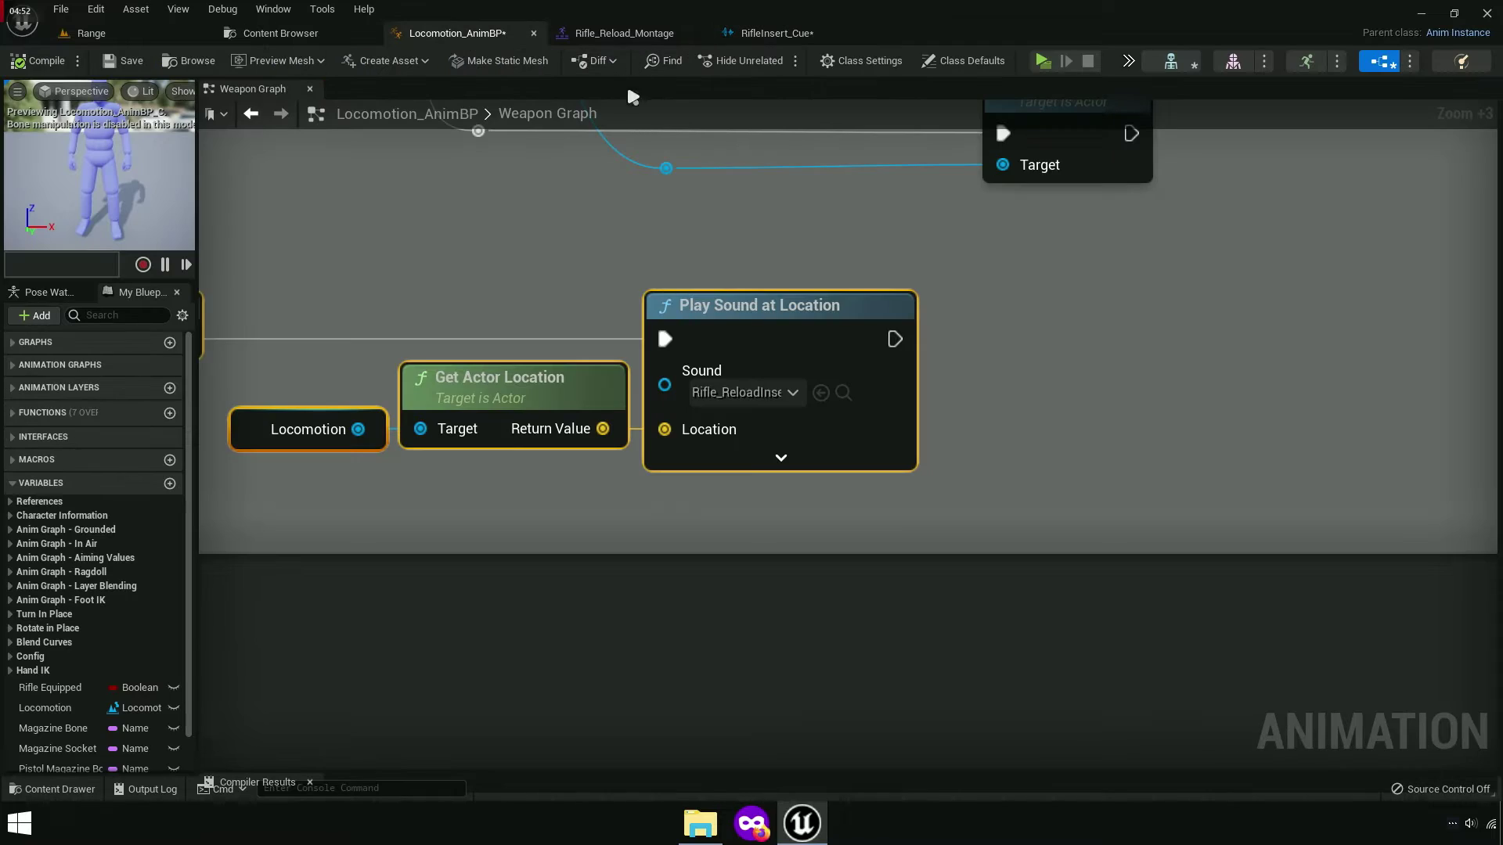
left_click(775, 33)
left_click(624, 33)
left_click(777, 33)
right_click_drag(823, 364, 823, 387)
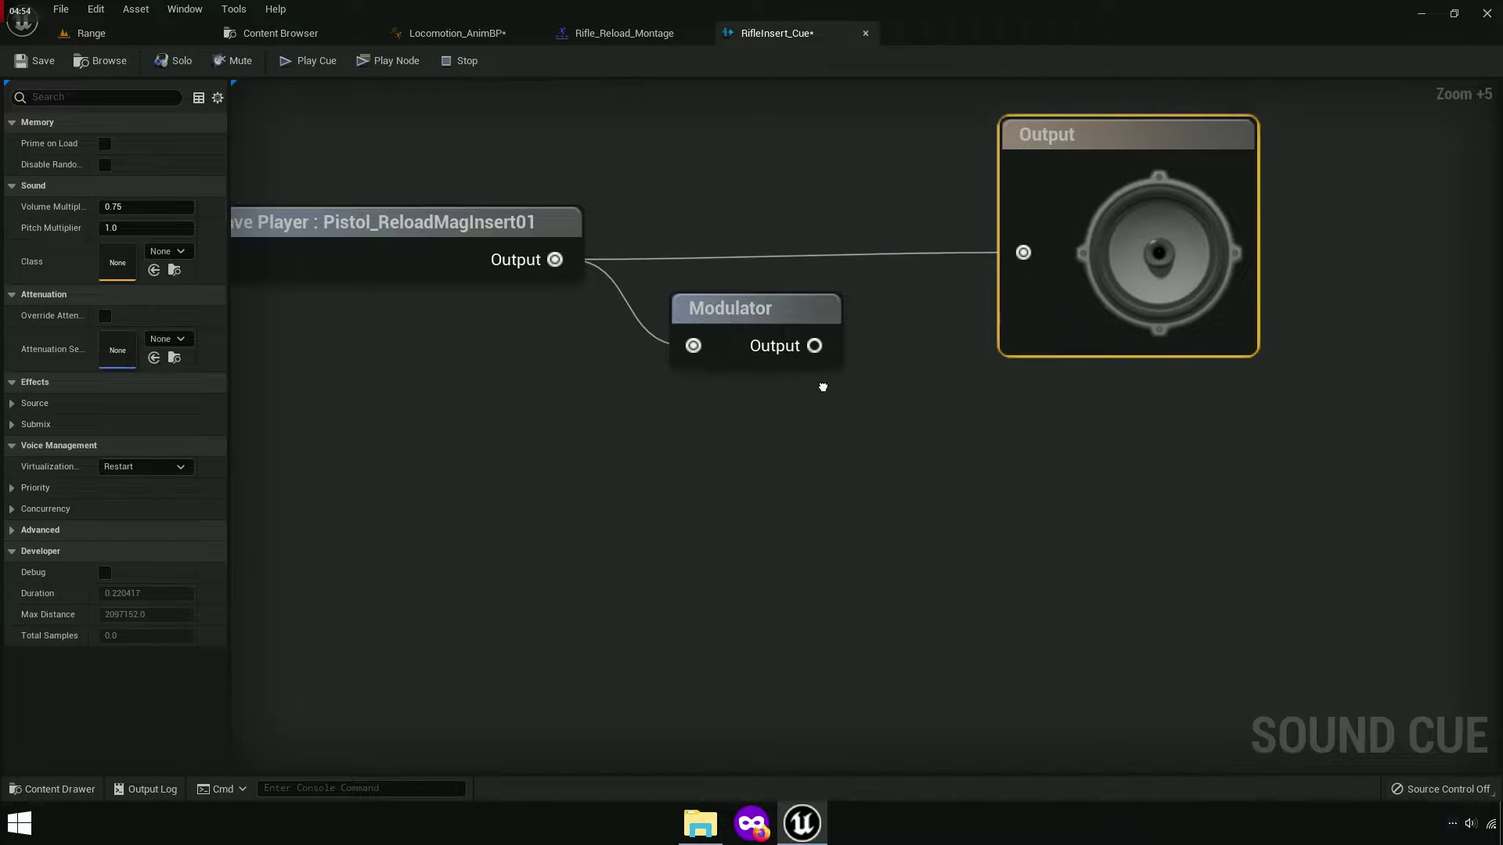
scroll(828, 197, "up", 2)
mouse_move(744, 436)
left_mouse_down()
mouse_move(716, 331)
mouse_move(1007, 362)
mouse_move(861, 368)
left_mouse_up()
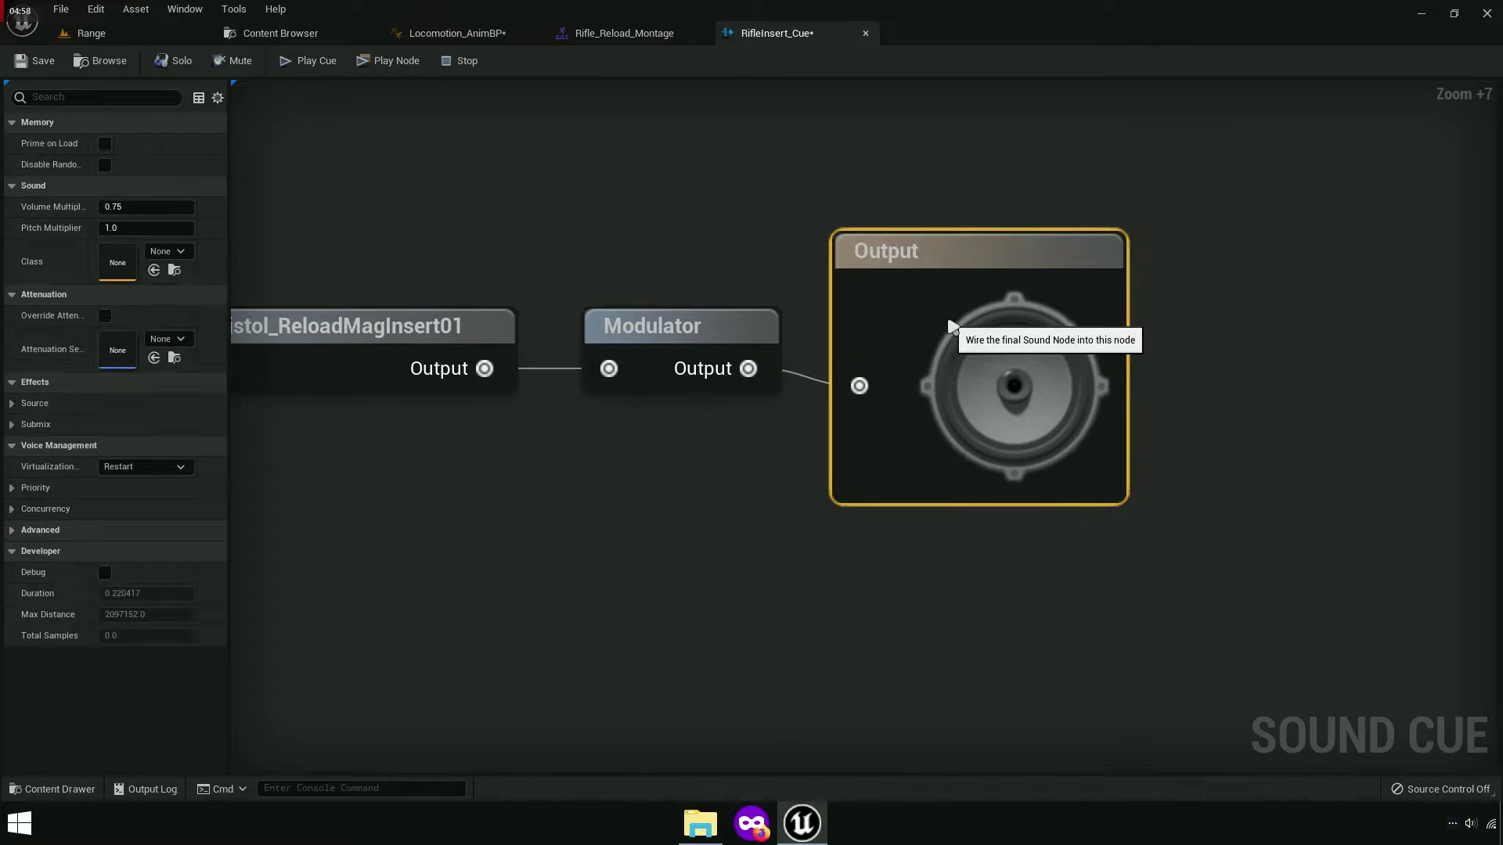
right_click_drag(690, 472, 861, 490)
Set the Modulator's volume to 5.0 and save all modified assets.
key("ctrl+a")
left_click(1072, 345)
left_click(943, 361)
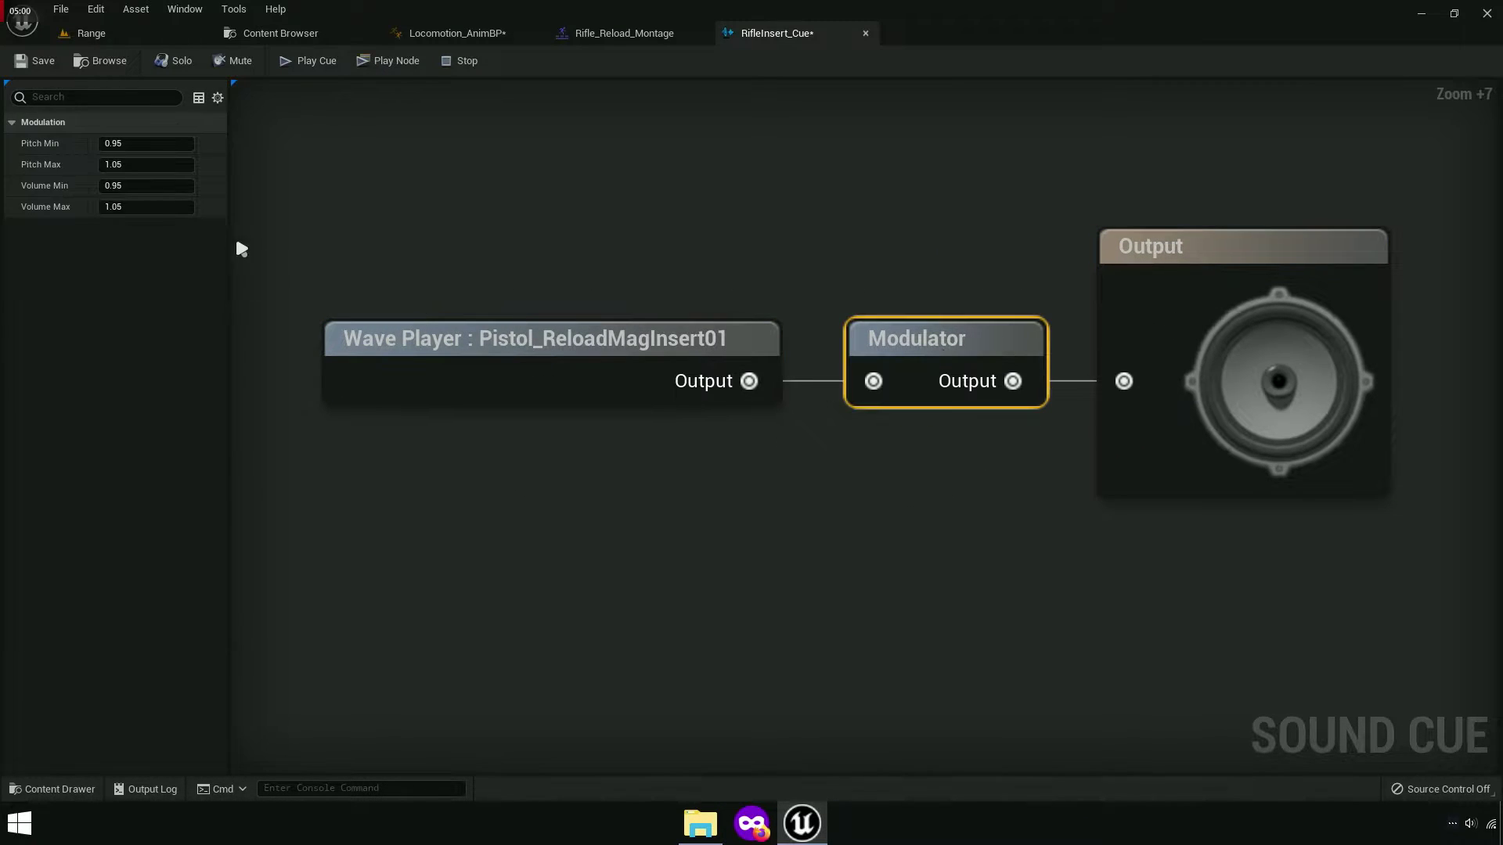
type("5")
key("Tab")
type("5")
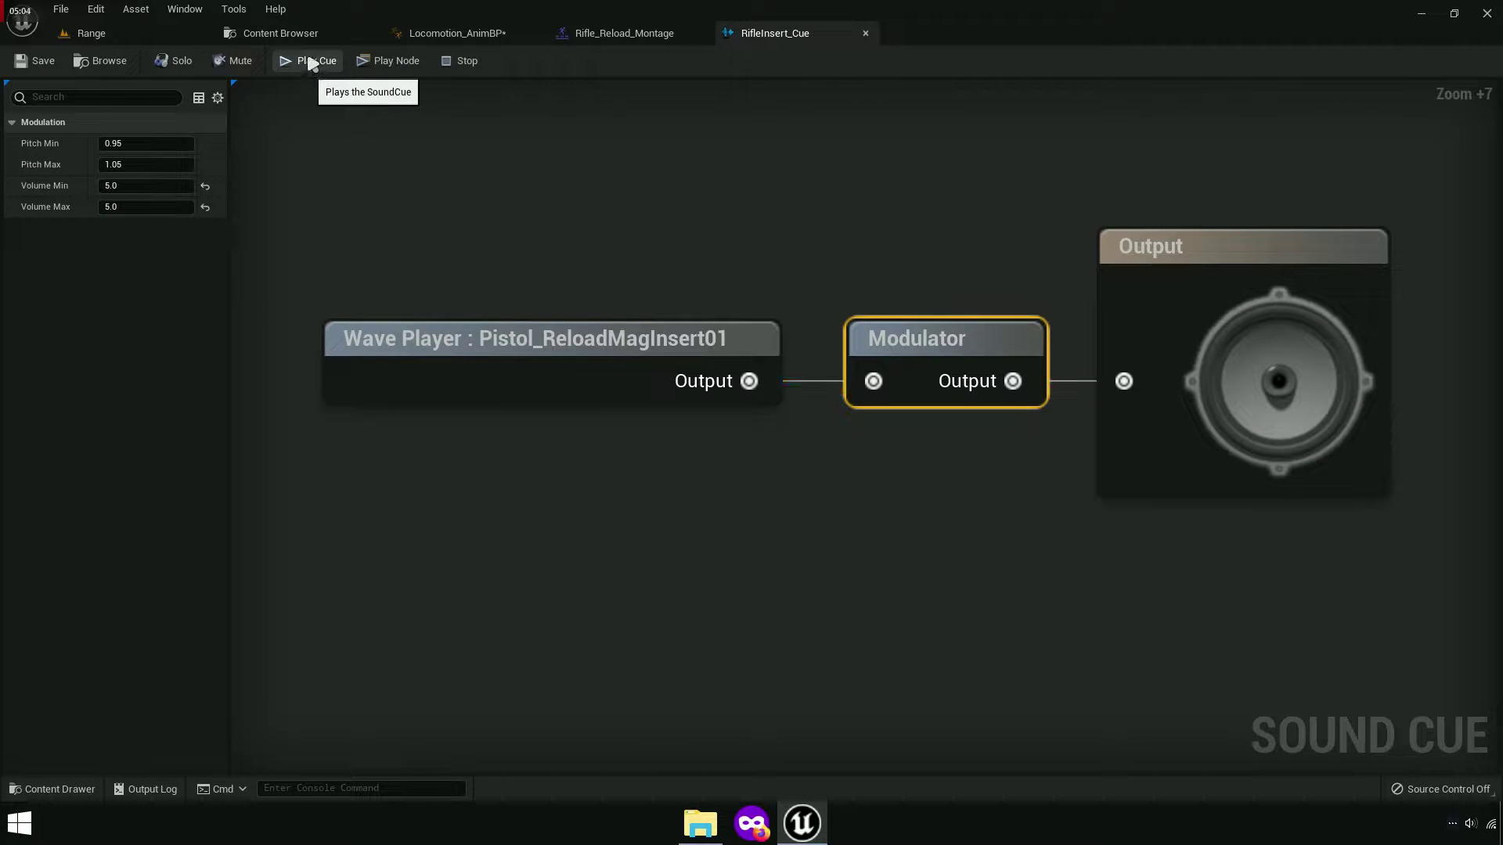
left_click(278, 33)
left_click(157, 61)
left_click(911, 591)
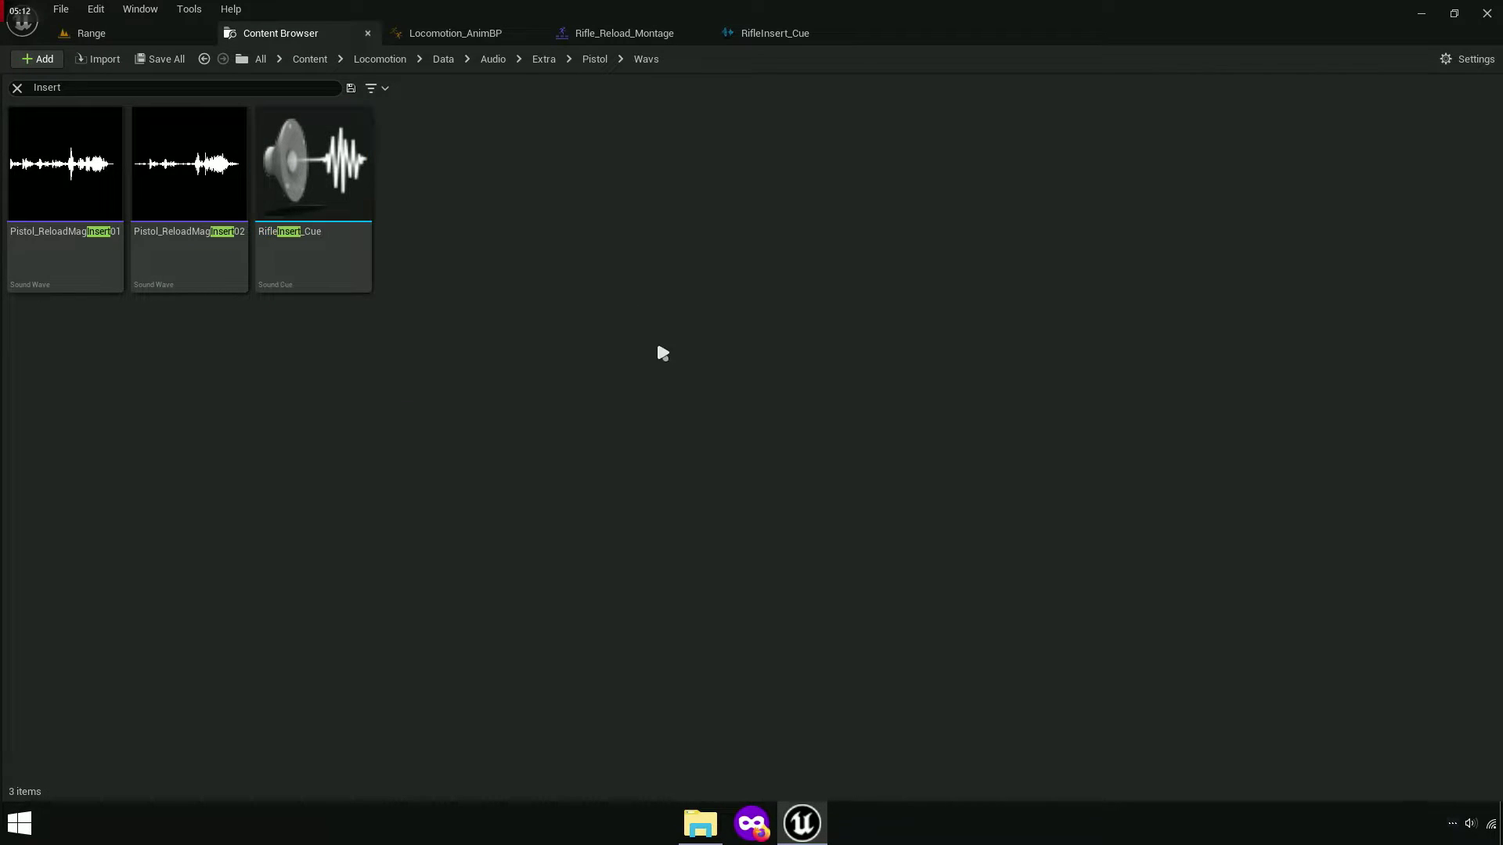
Assign RifleInsert_Cue as the Sound on the Reload Insert Play Sound at Location node.
left_click(360, 223)
key("F2")
right_click(329, 235)
left_click(396, 302)
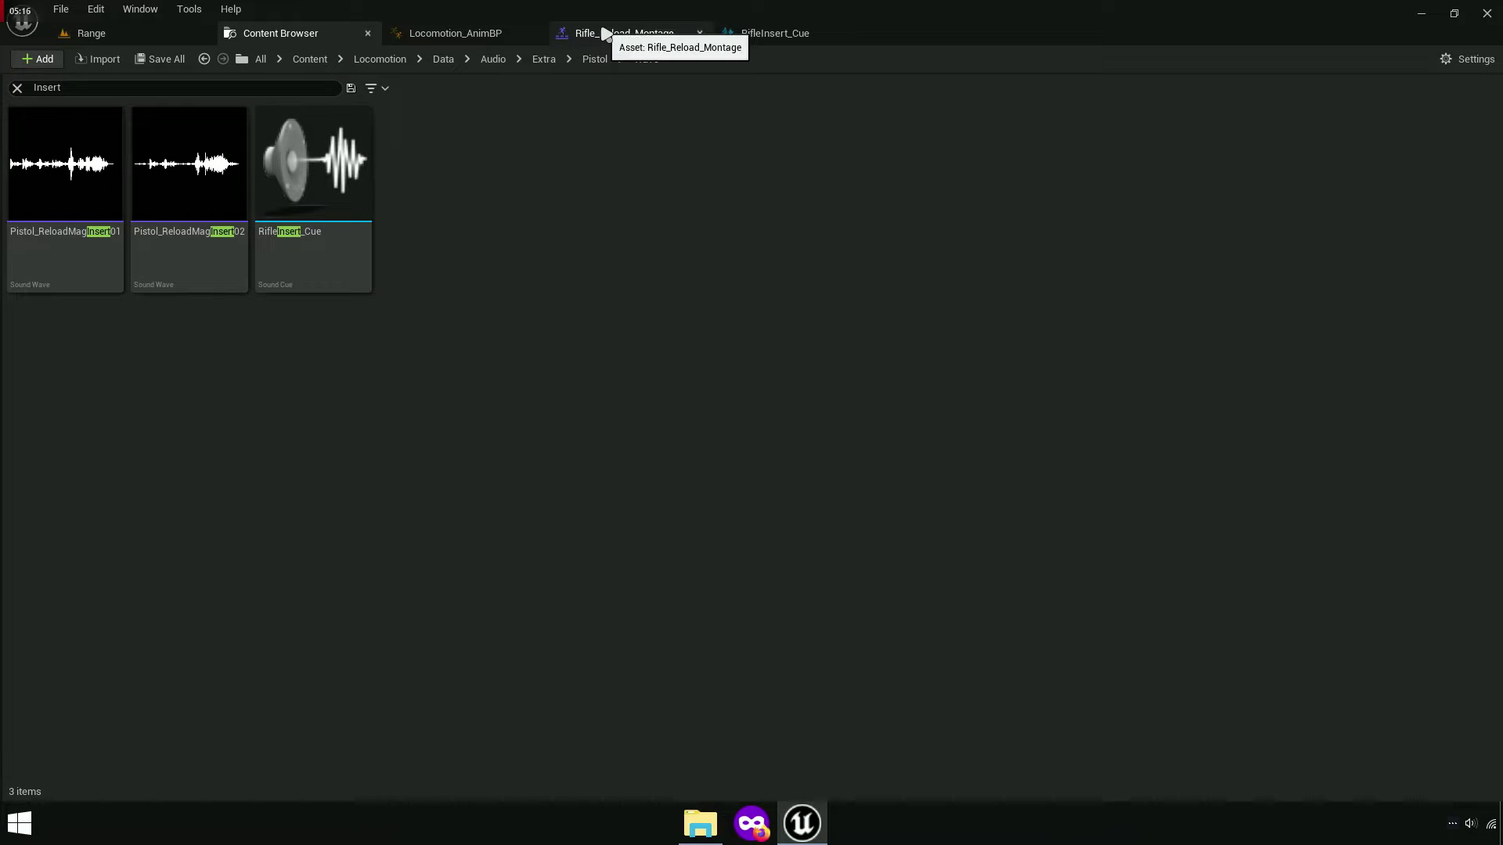
left_click(450, 39)
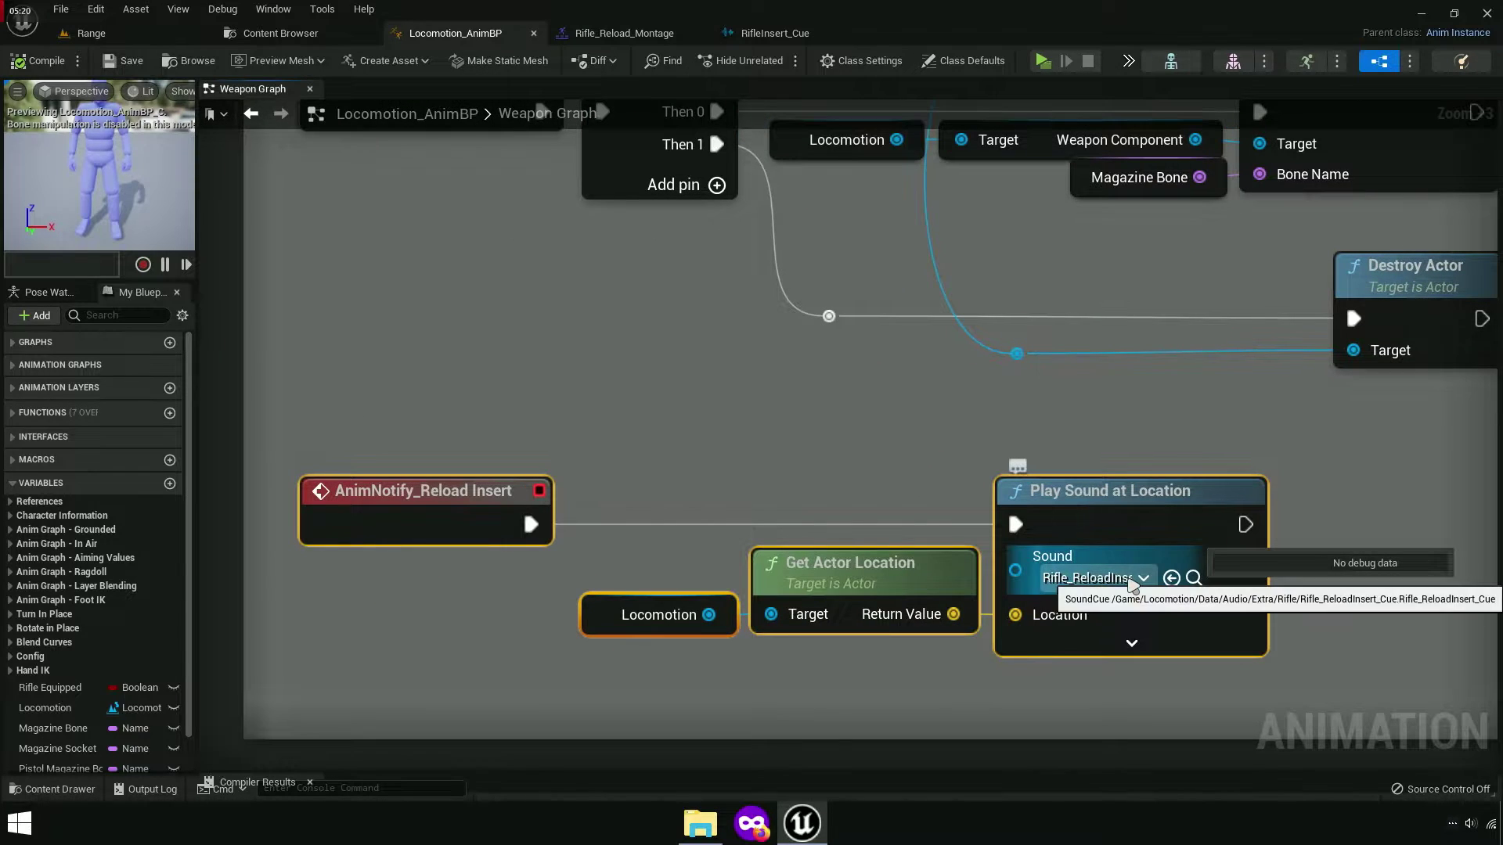
left_click(1095, 577)
left_click(1147, 276)
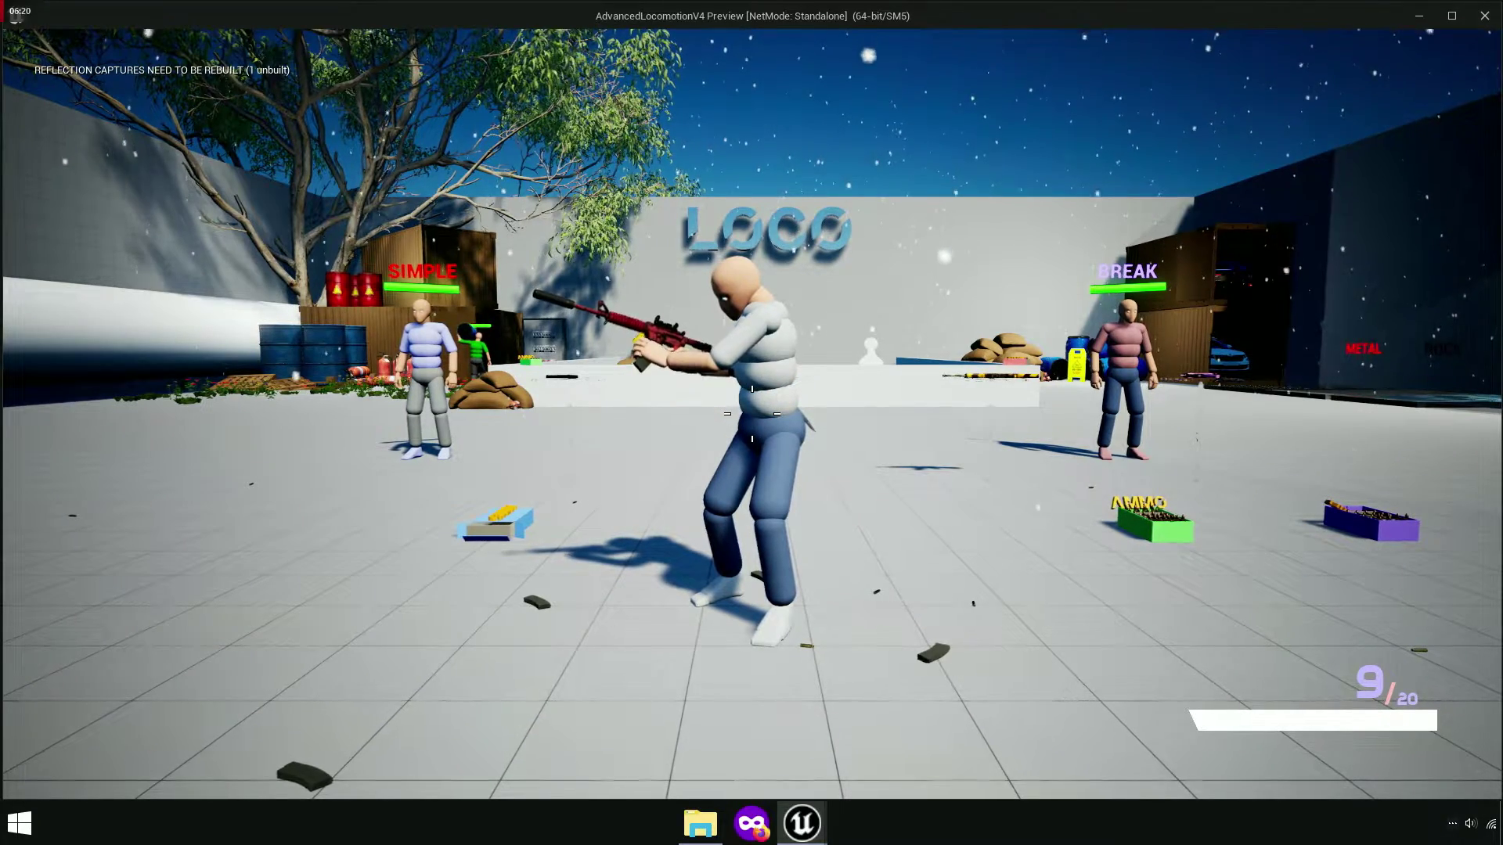
Stop the play test and scrub Rifle_Reload_Montage to frame 34.
key("Escape")
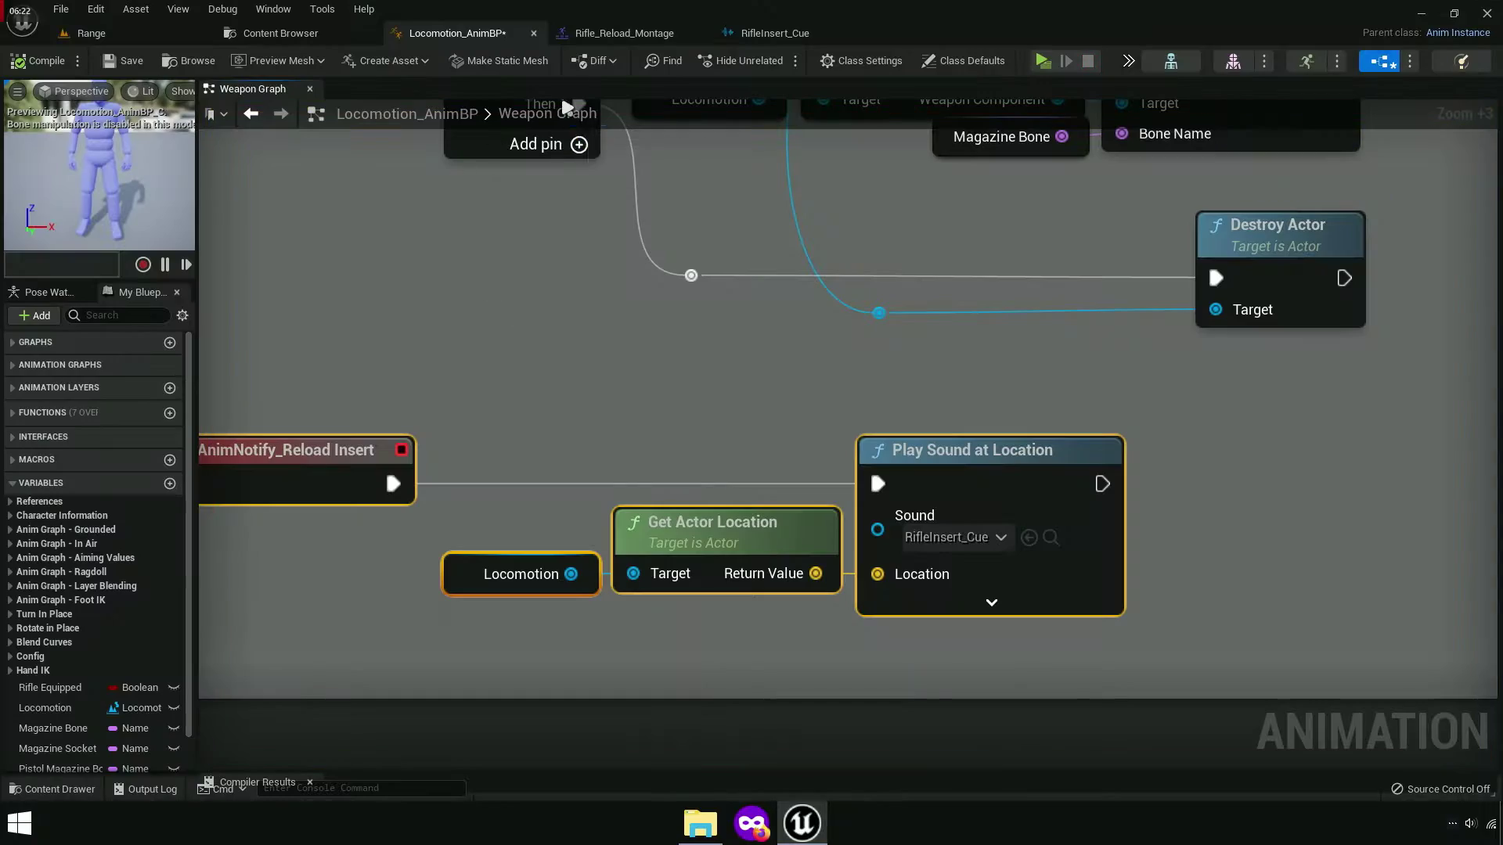
left_click(624, 35)
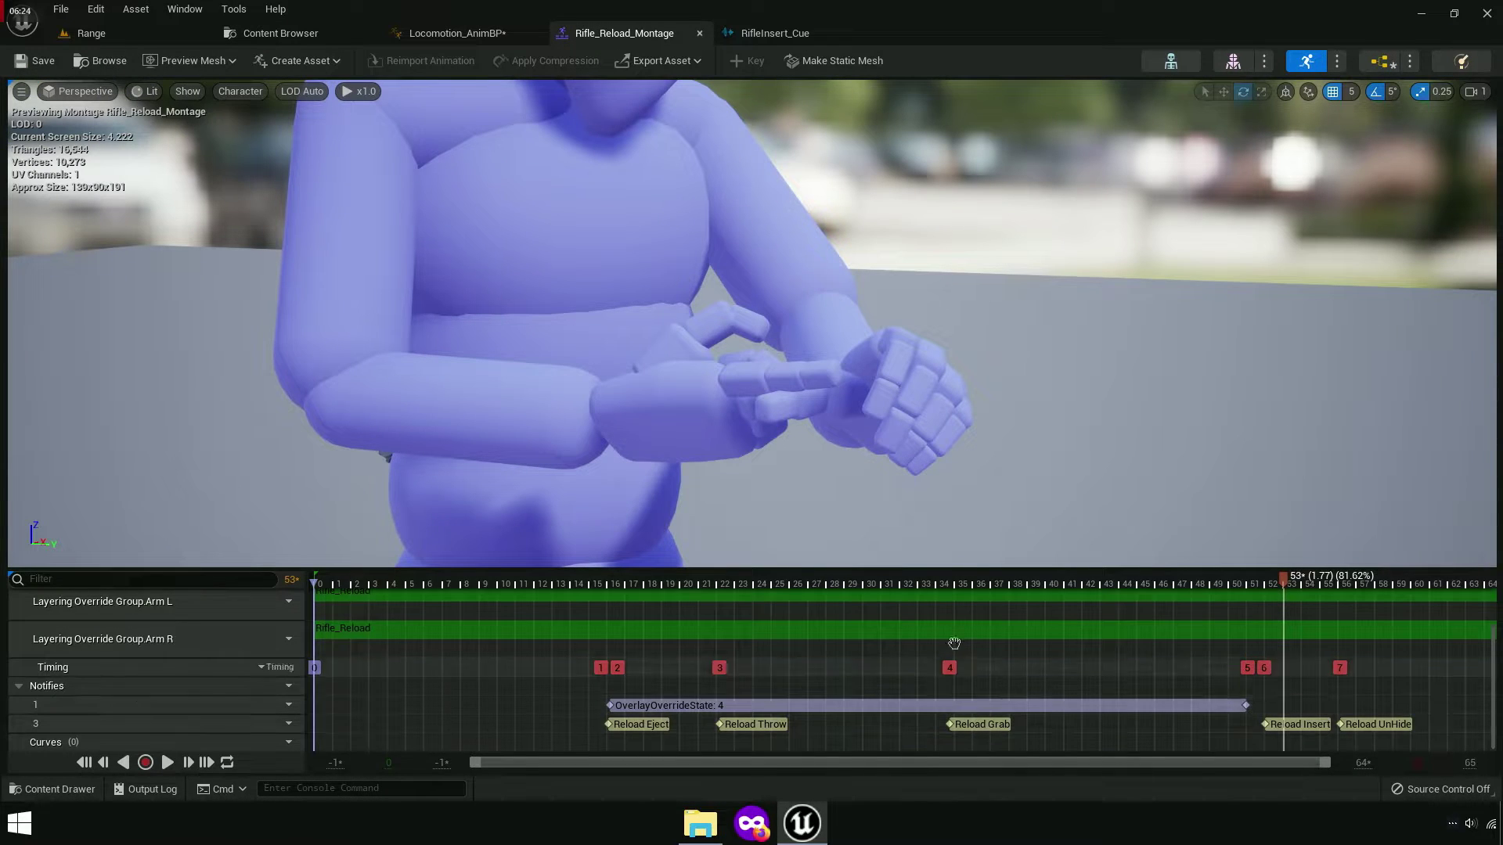
left_click(949, 594)
left_click(953, 583)
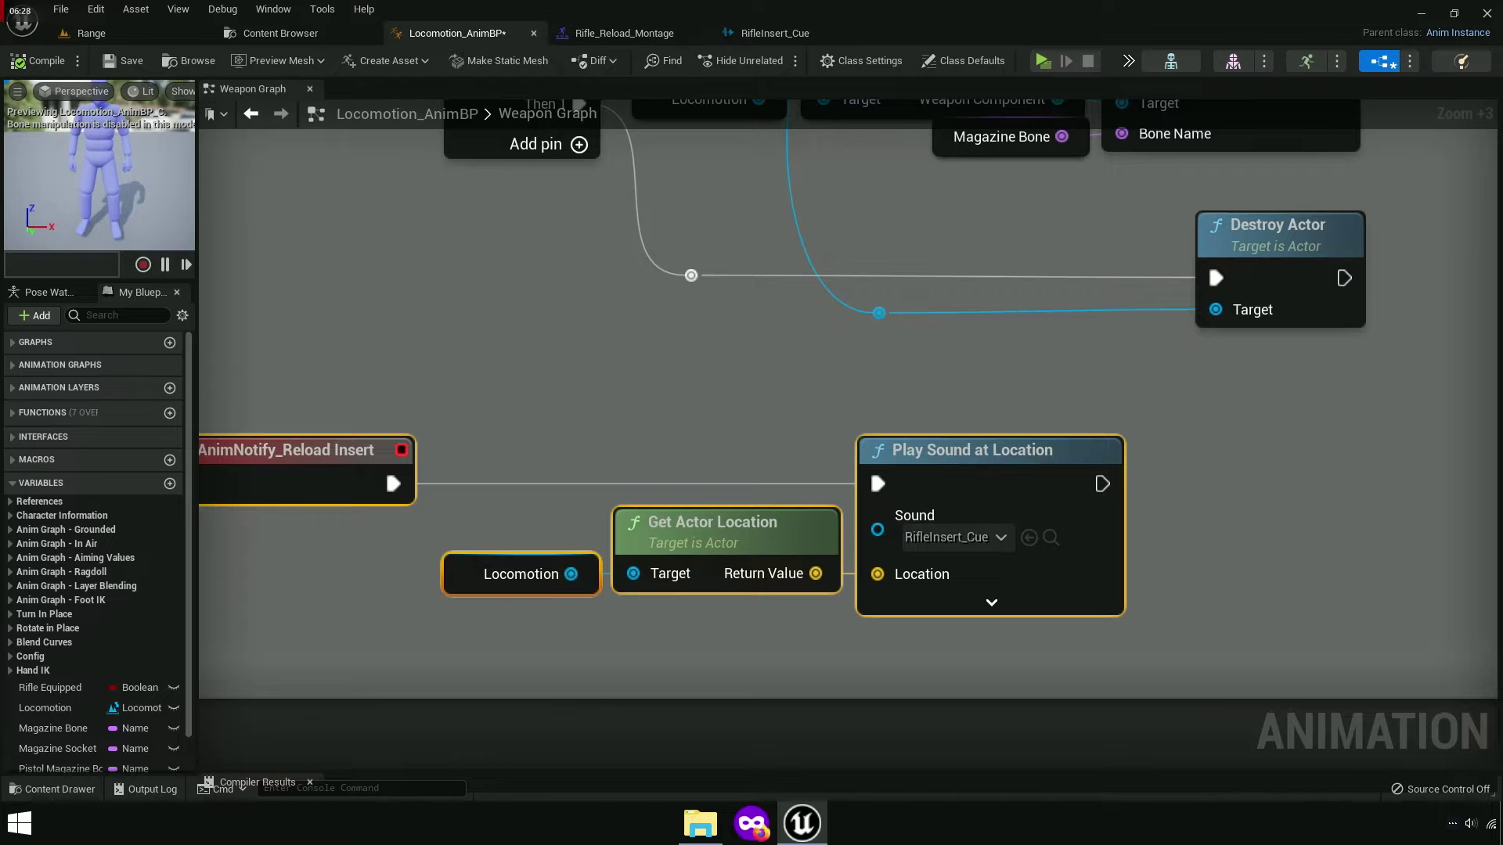
scroll(632, 522, "down", 5)
Select the Locomotion, Get Actor Location and Play Sound nodes and paste a copy.
right_click(792, 493)
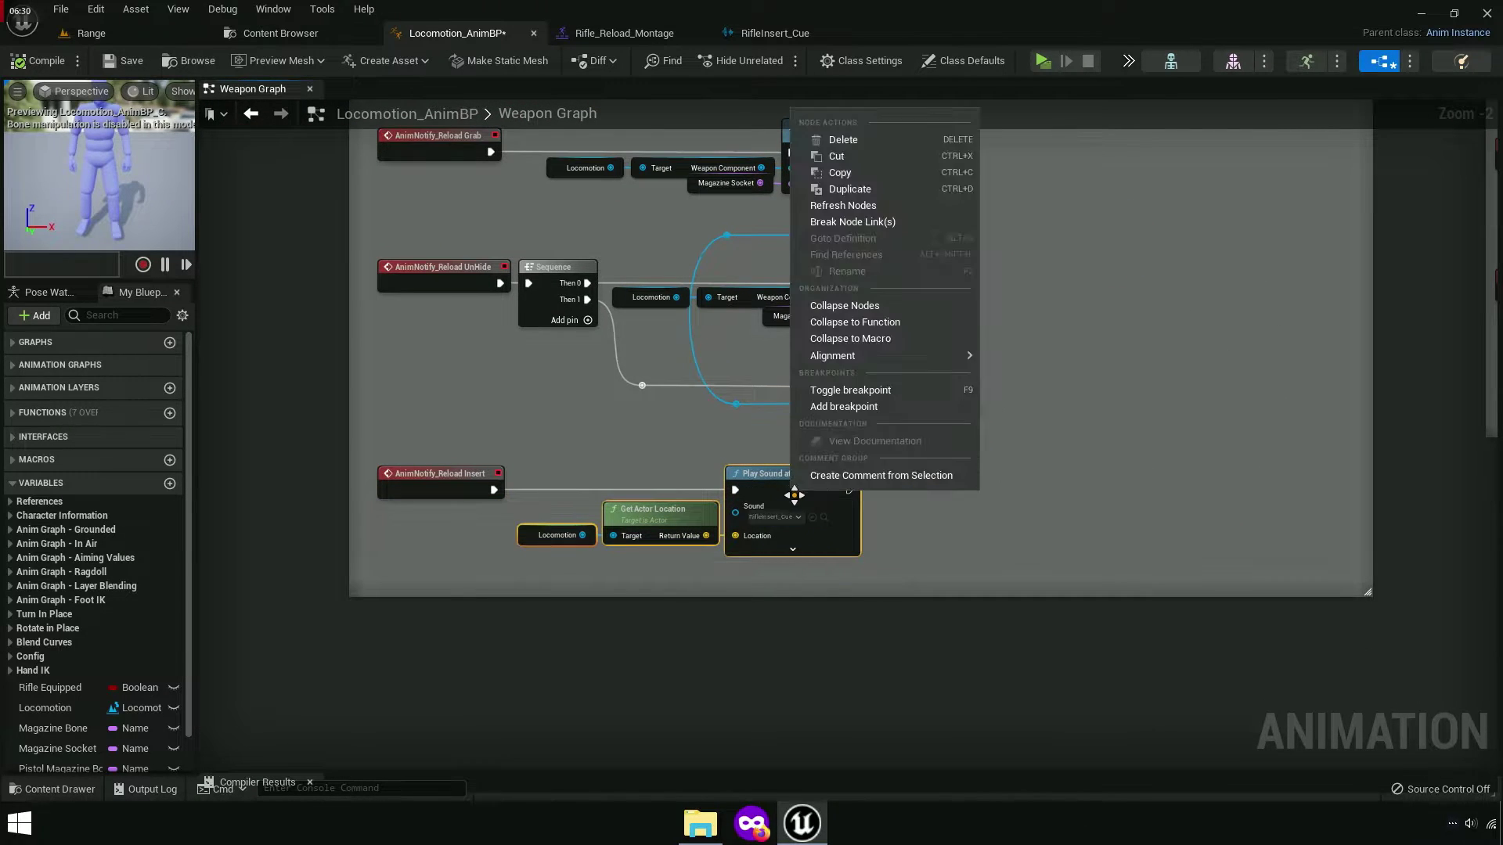
left_click(971, 180)
right_click_drag(1074, 214, 973, 363)
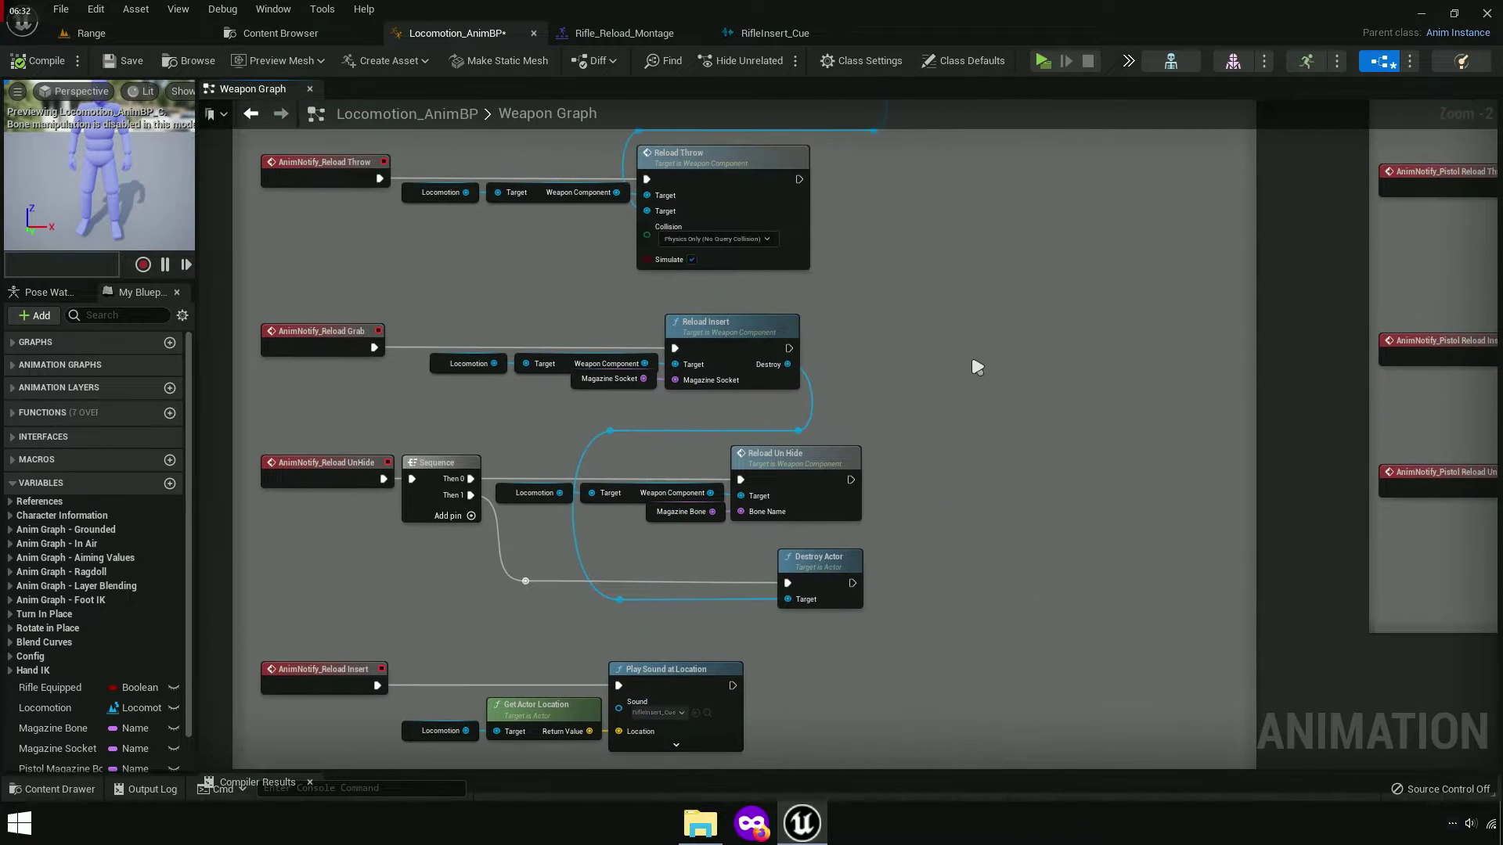
key("ctrl+v")
scroll(972, 362, "up", 2)
right_click_drag(786, 439, 1034, 417)
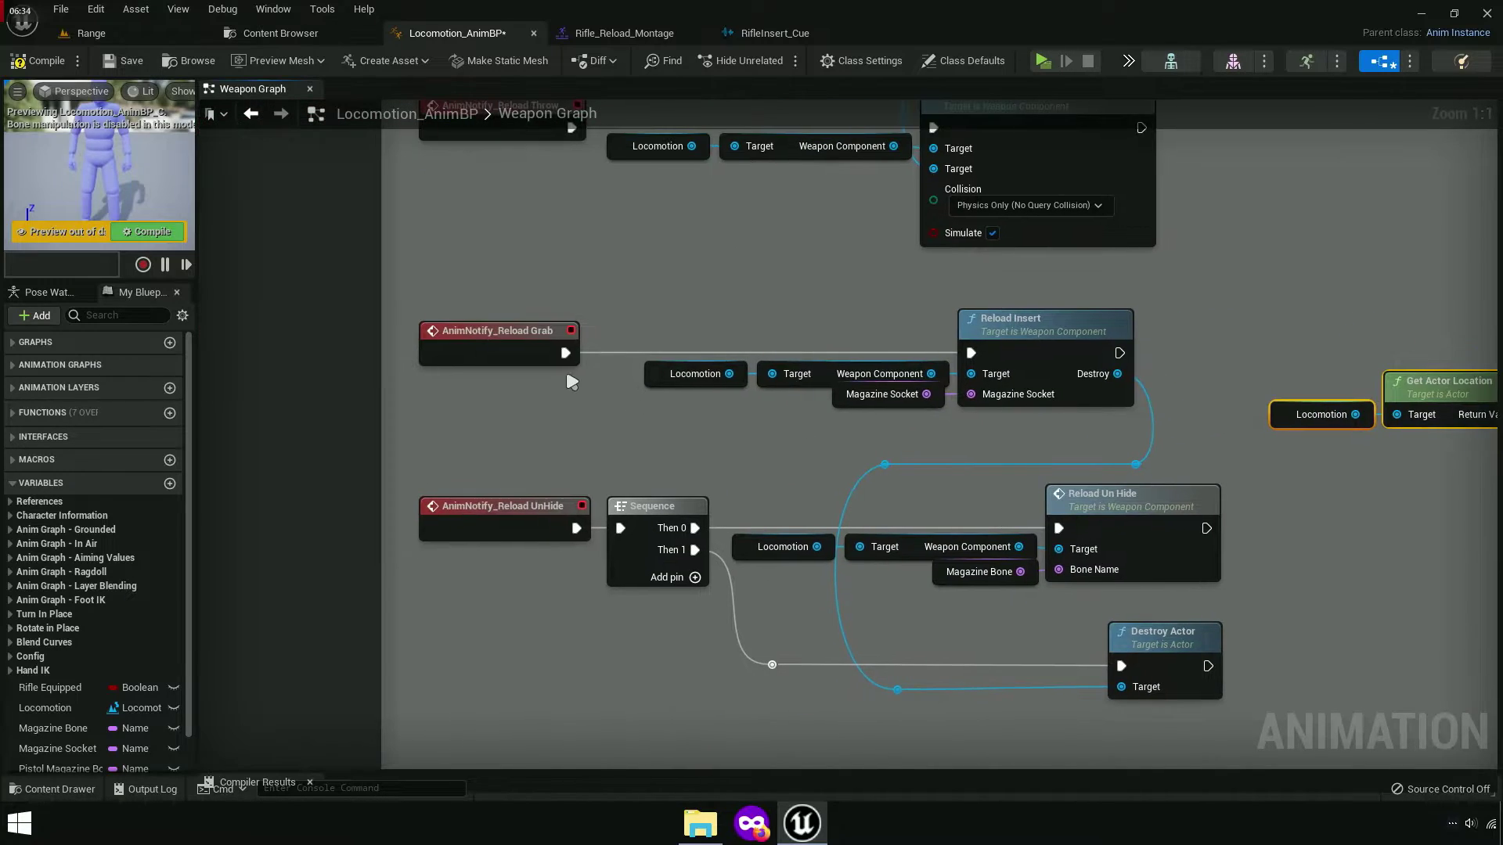
Check the Content Browser and montage tabs, then delete the stray Play Sound copy.
left_click(324, 36)
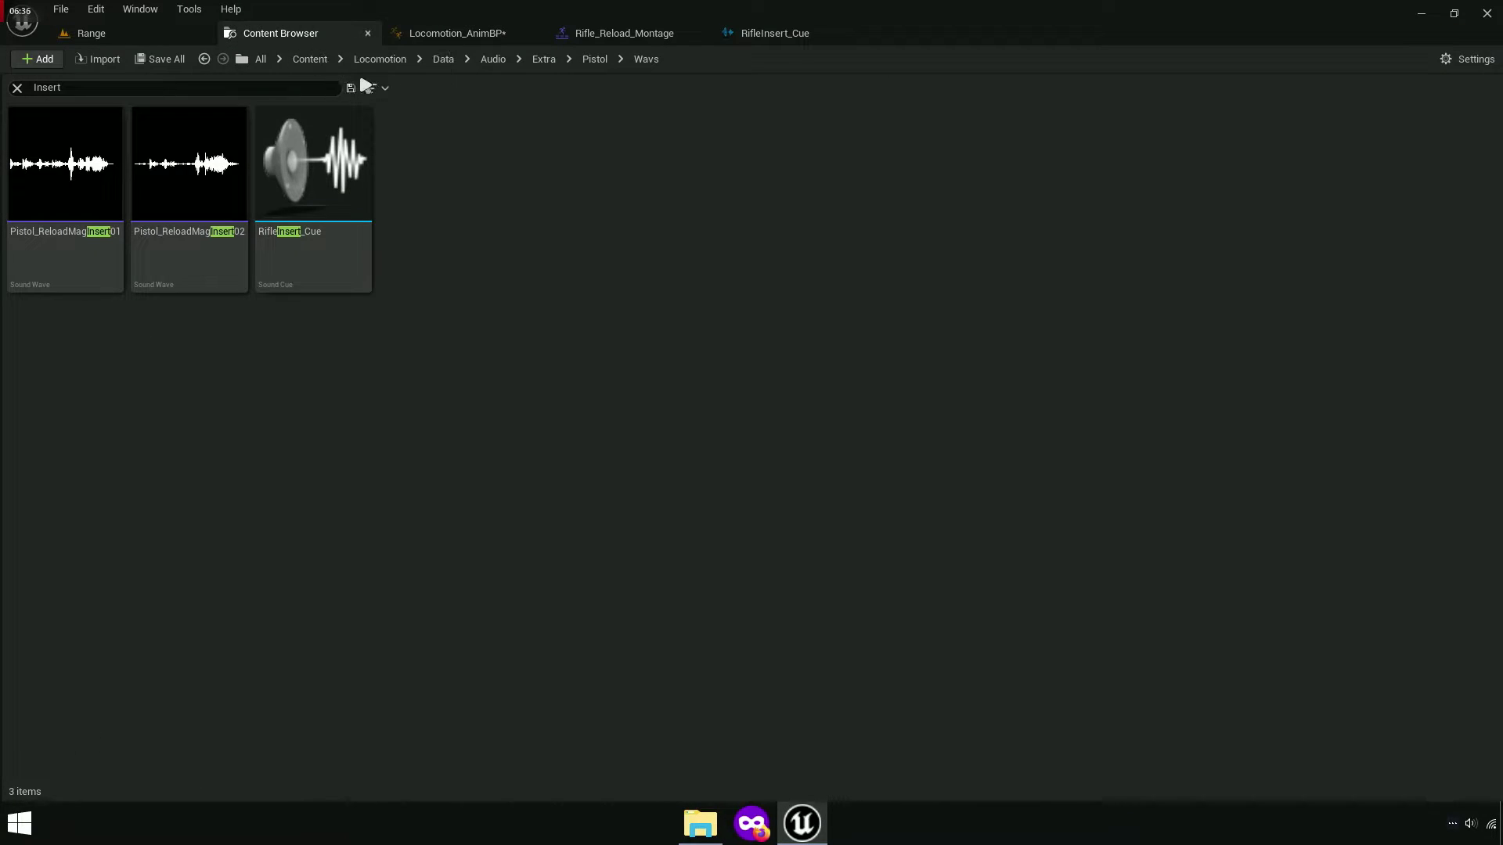
left_click(630, 36)
left_click(770, 39)
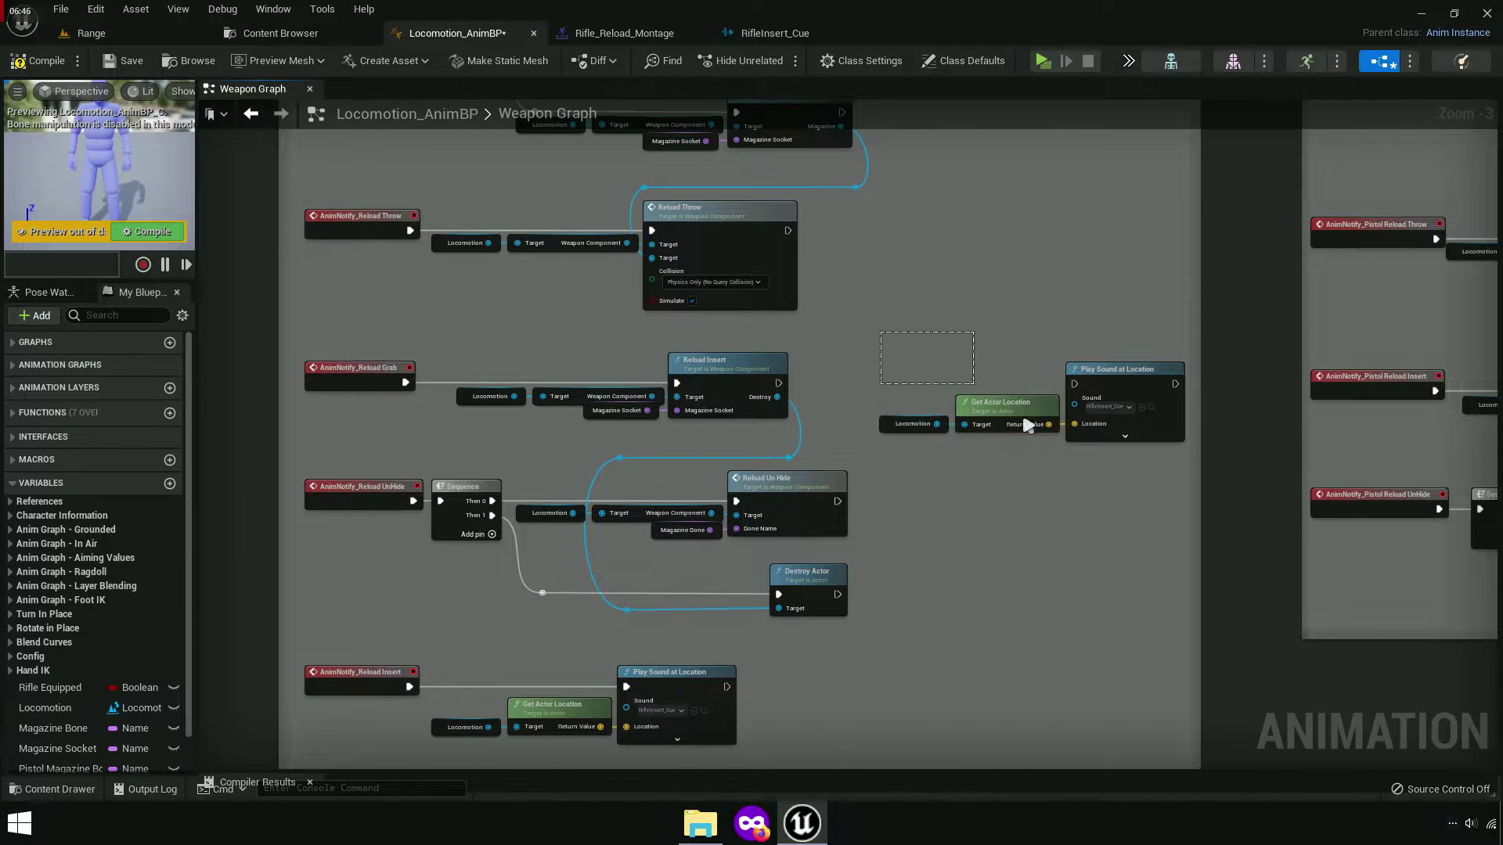
right_click(1117, 381)
left_click(1135, 415)
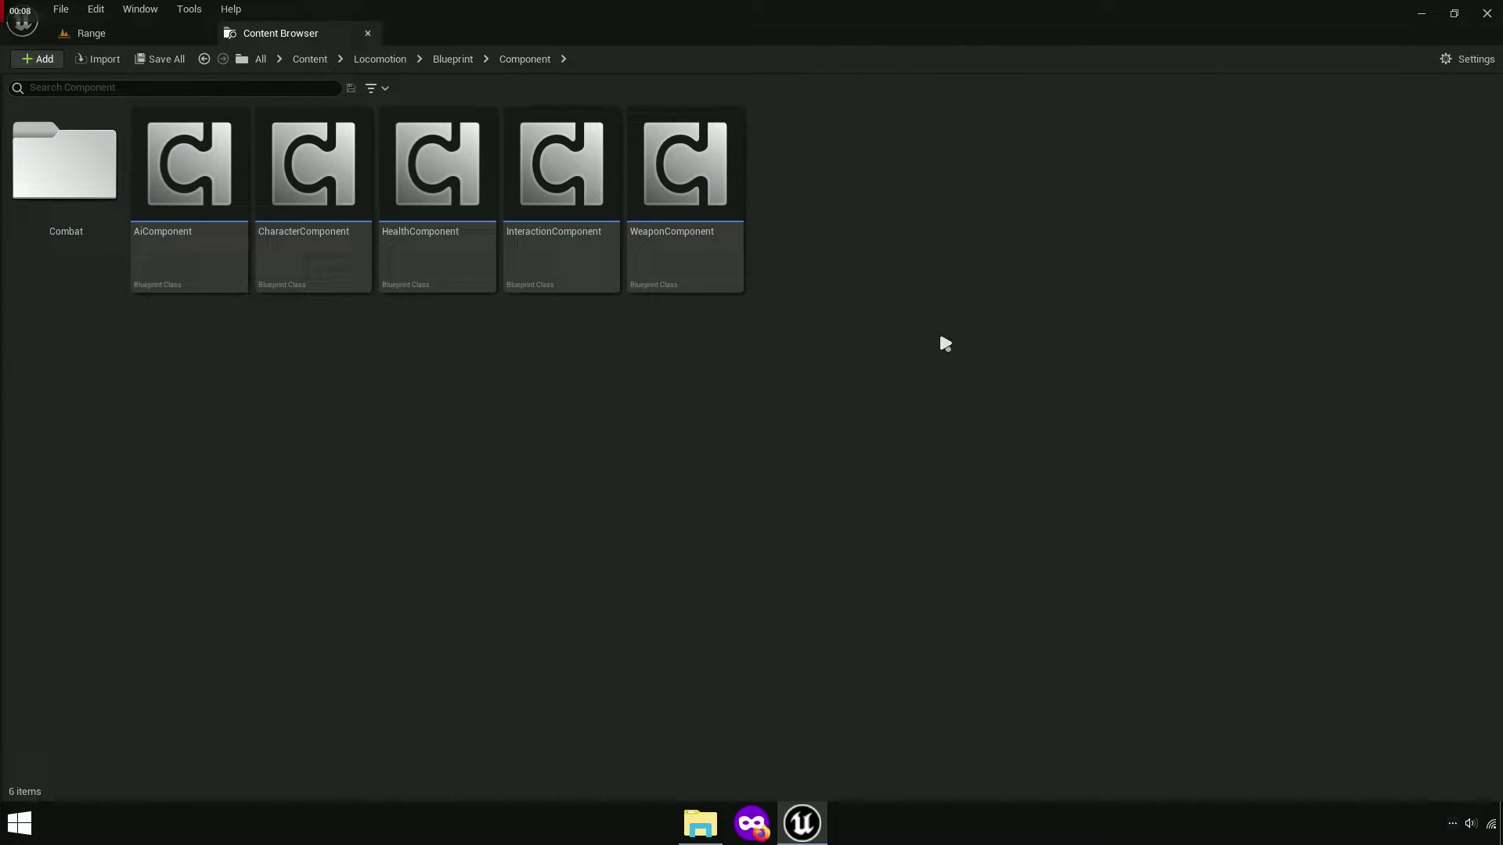
Wrap the Impact VFX call in WeaponComponent's Line Trace graph in a comment titled TEST.
left_click(704, 249)
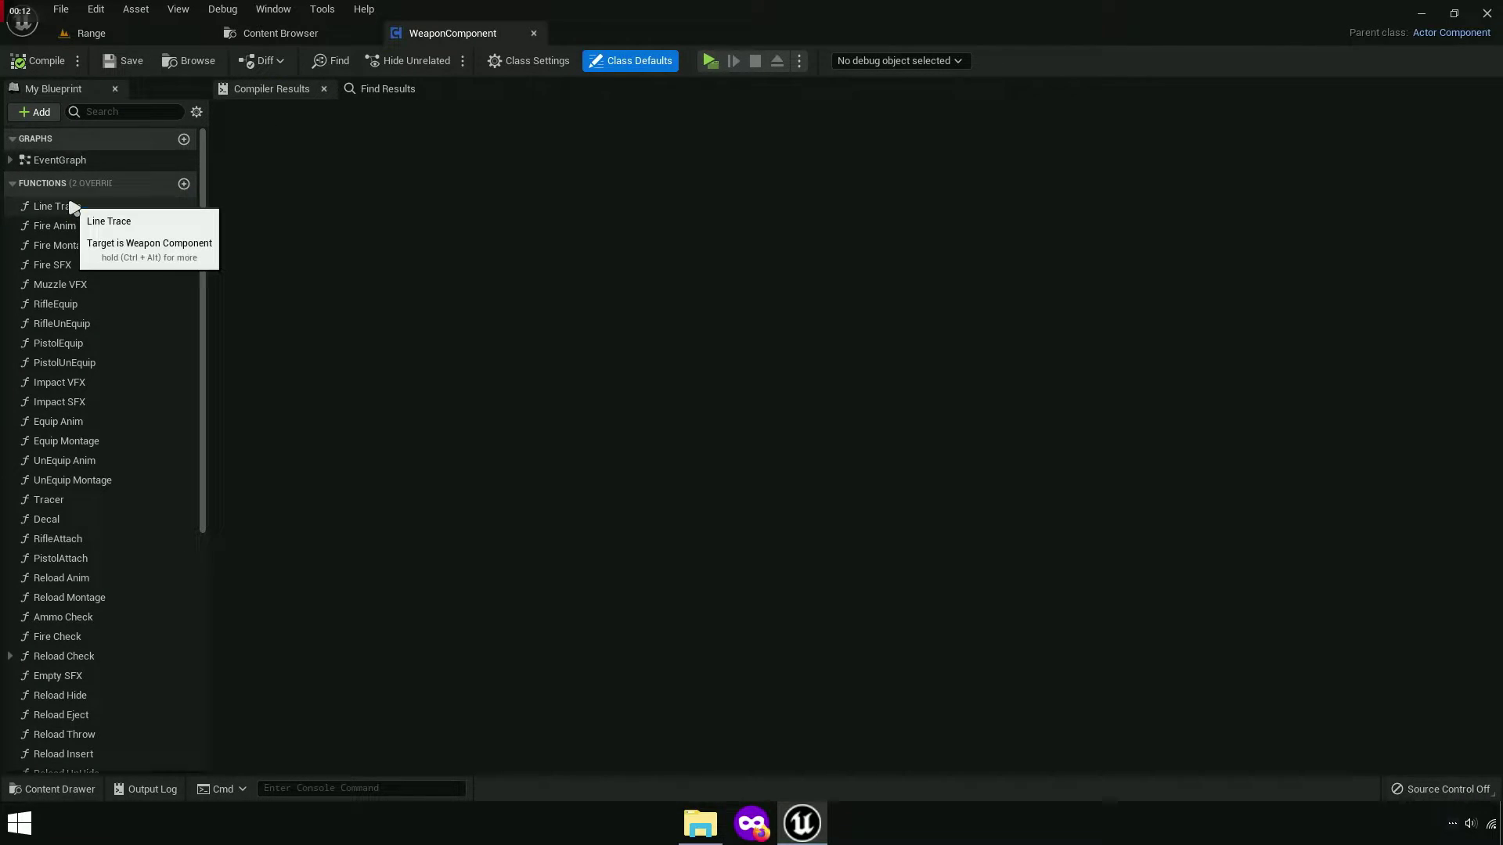
double_click(73, 207)
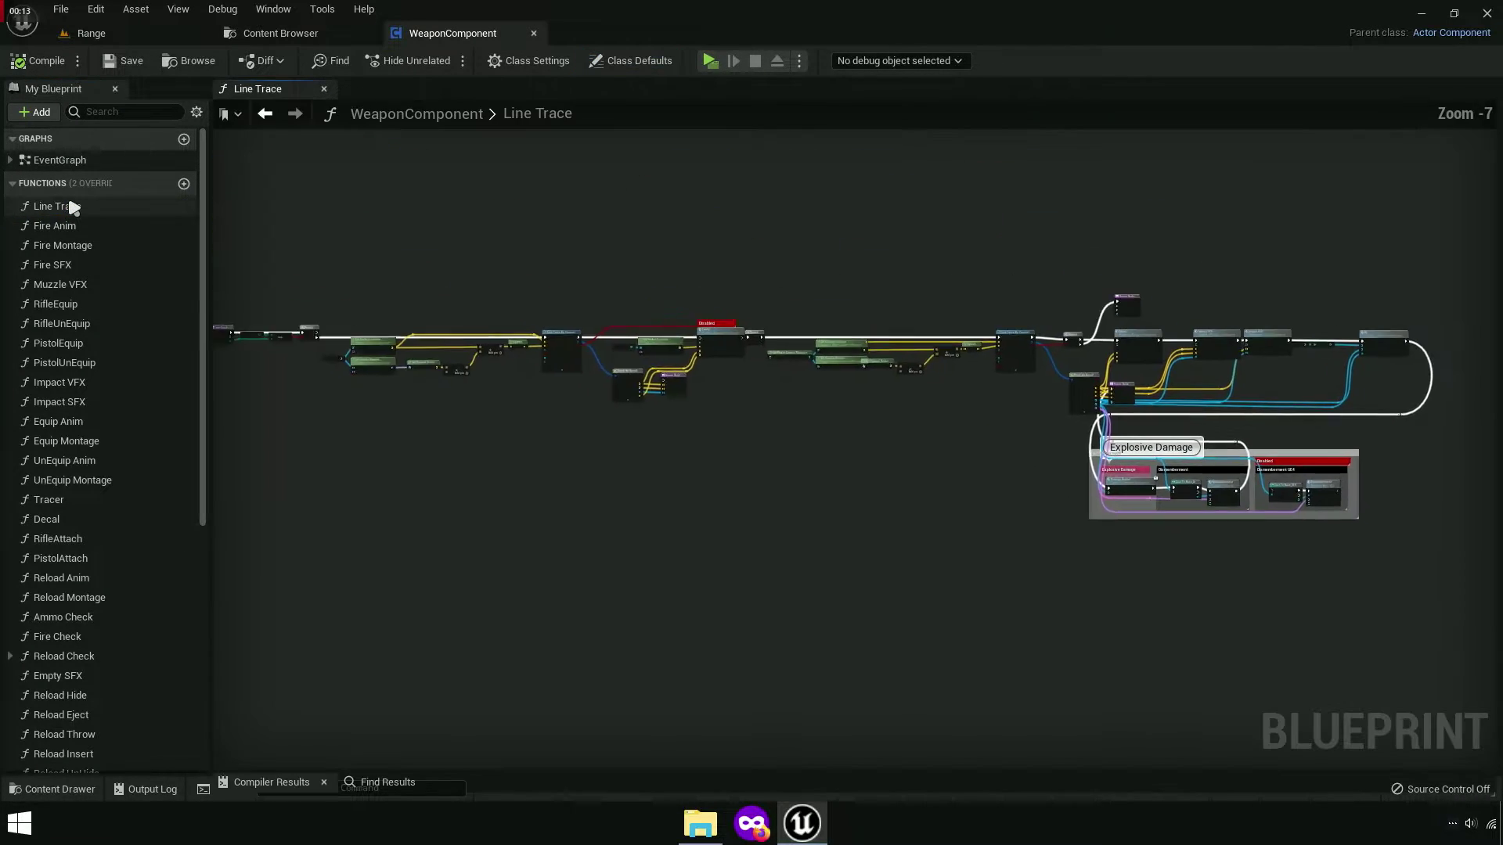
scroll(708, 407, "up", 4)
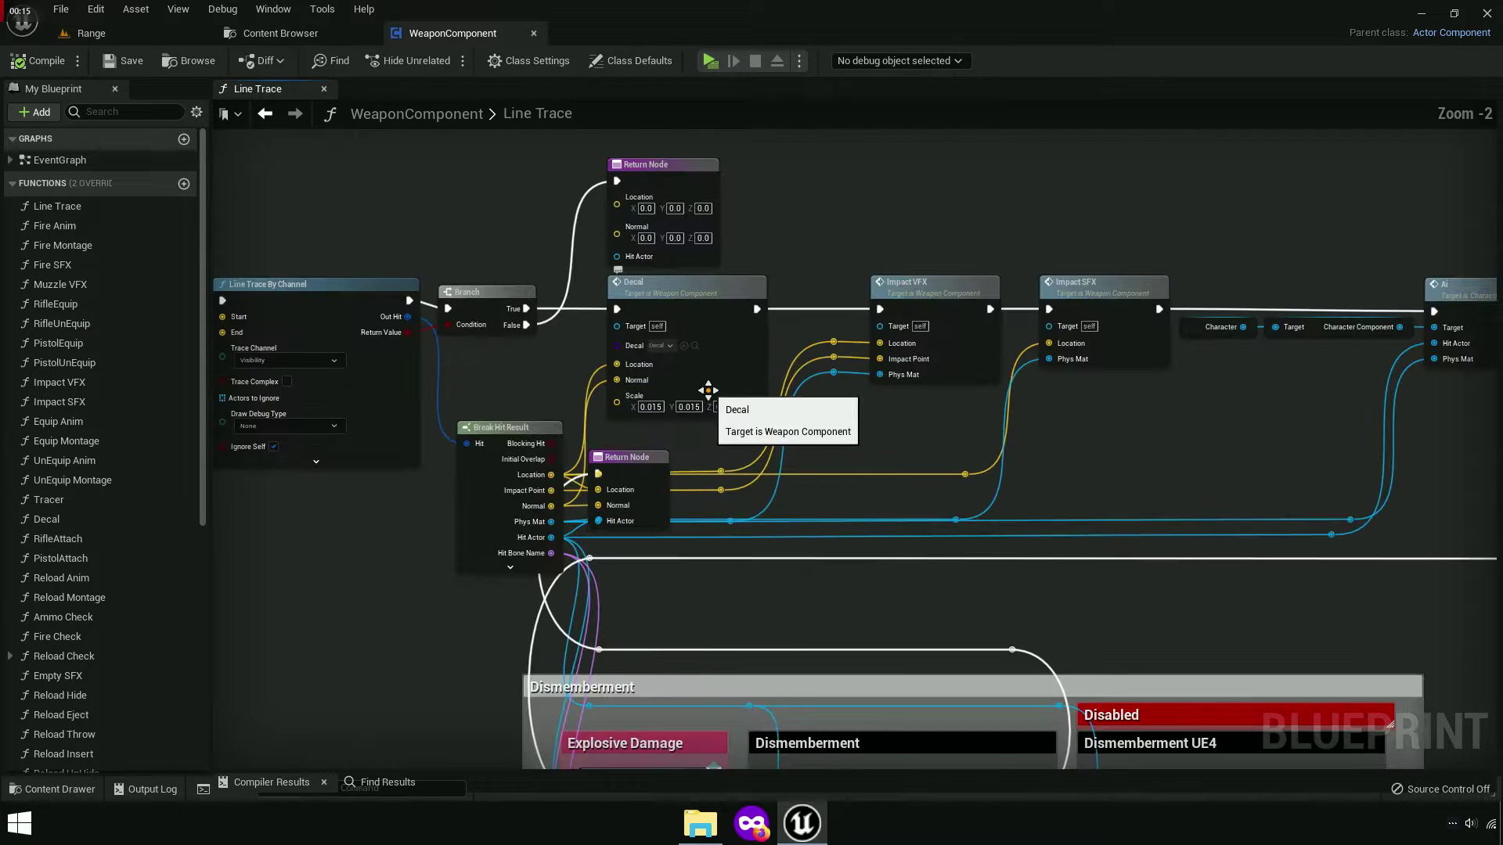
scroll(783, 391, "up", 3)
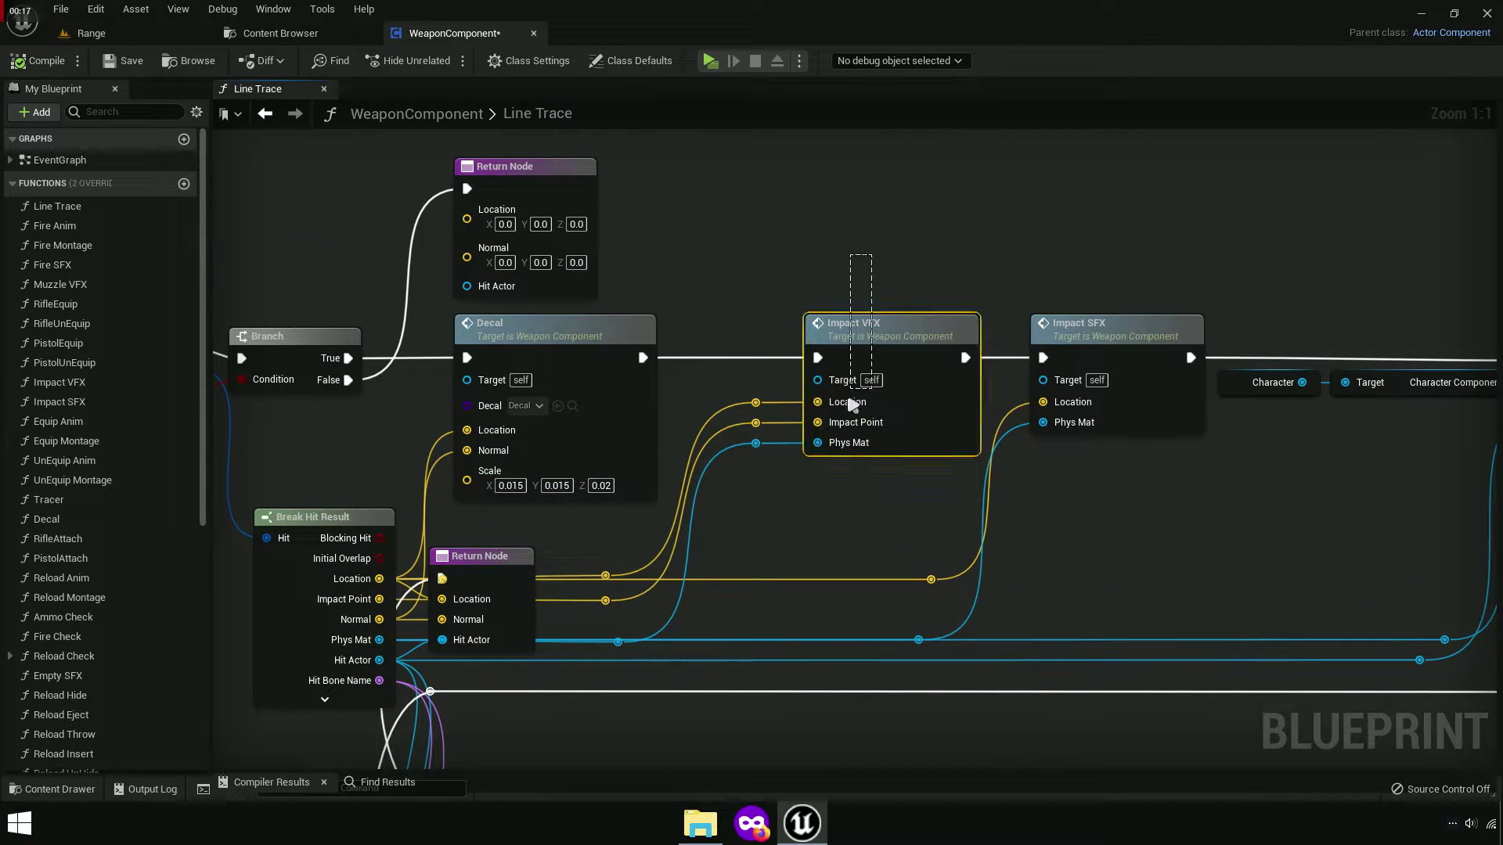
type("cT")
type("TES")
left_click(855, 232)
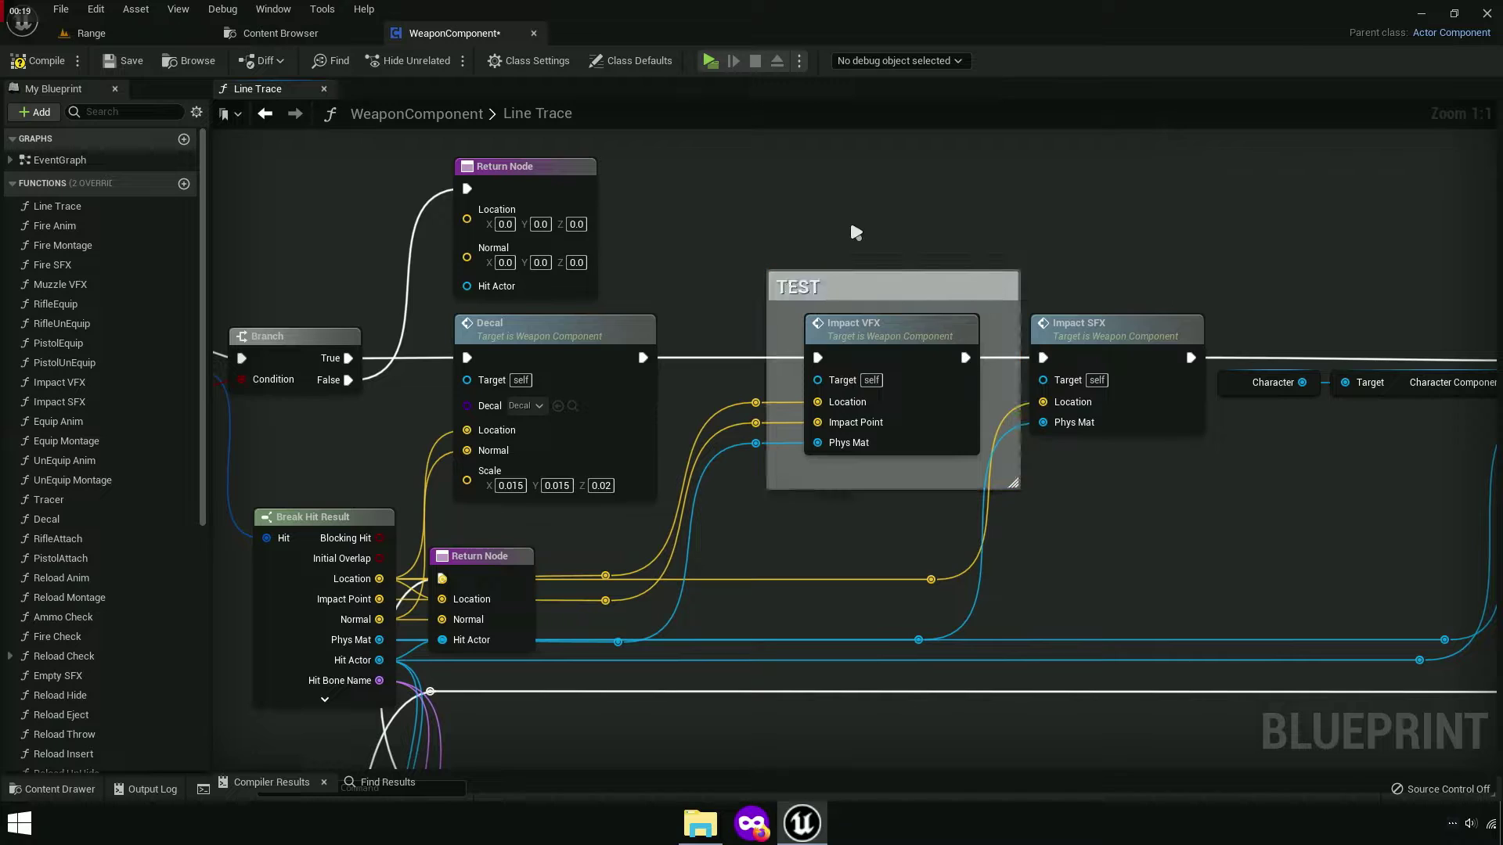
Open the Impact VFX function and review its Location, Impact Point and Phys Mat inputs.
right_click_drag(875, 357, 659, 324)
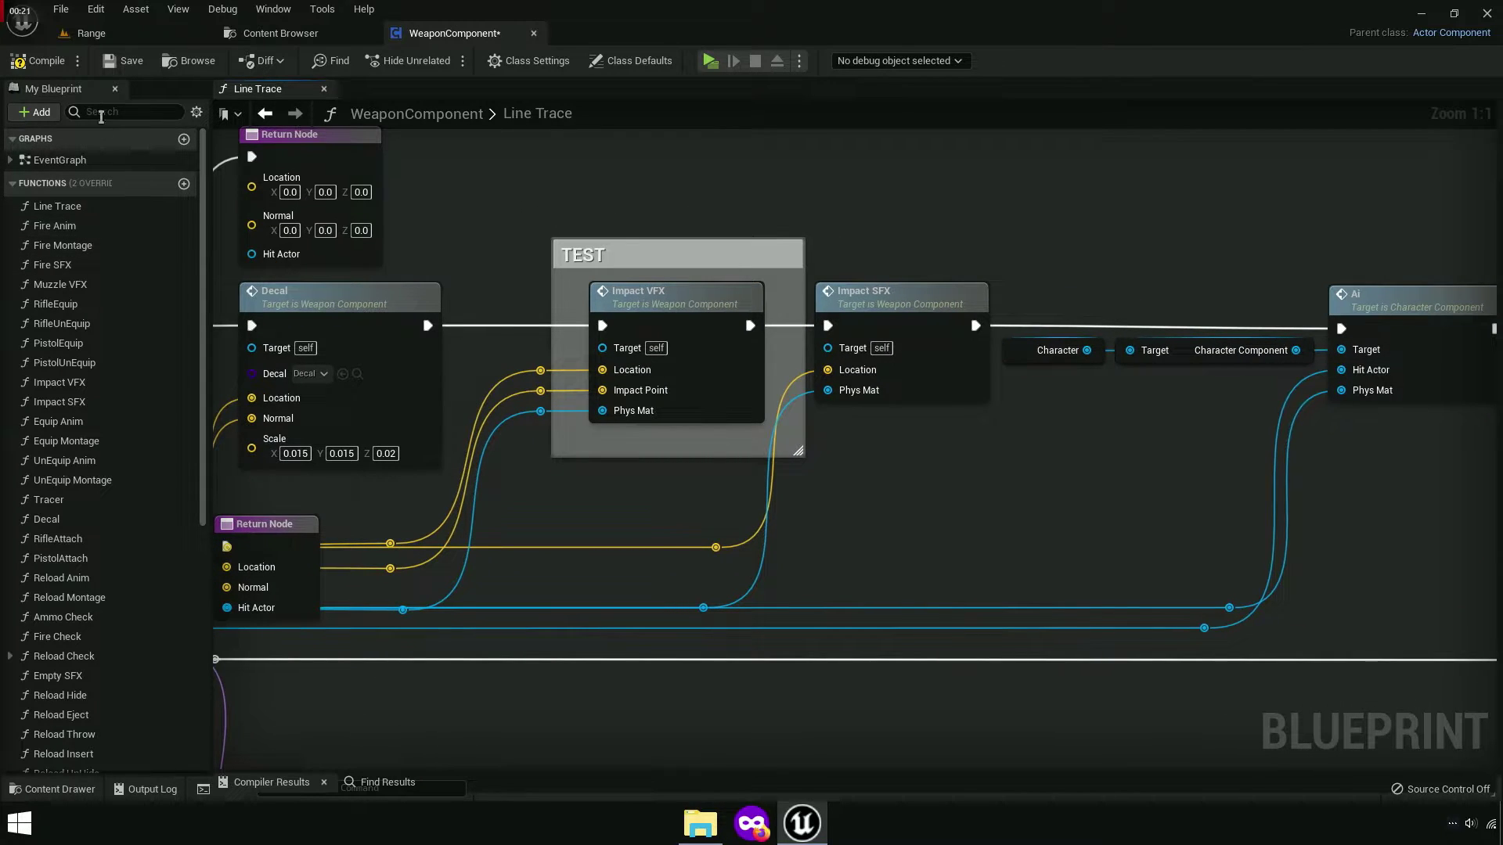
double_click(674, 304)
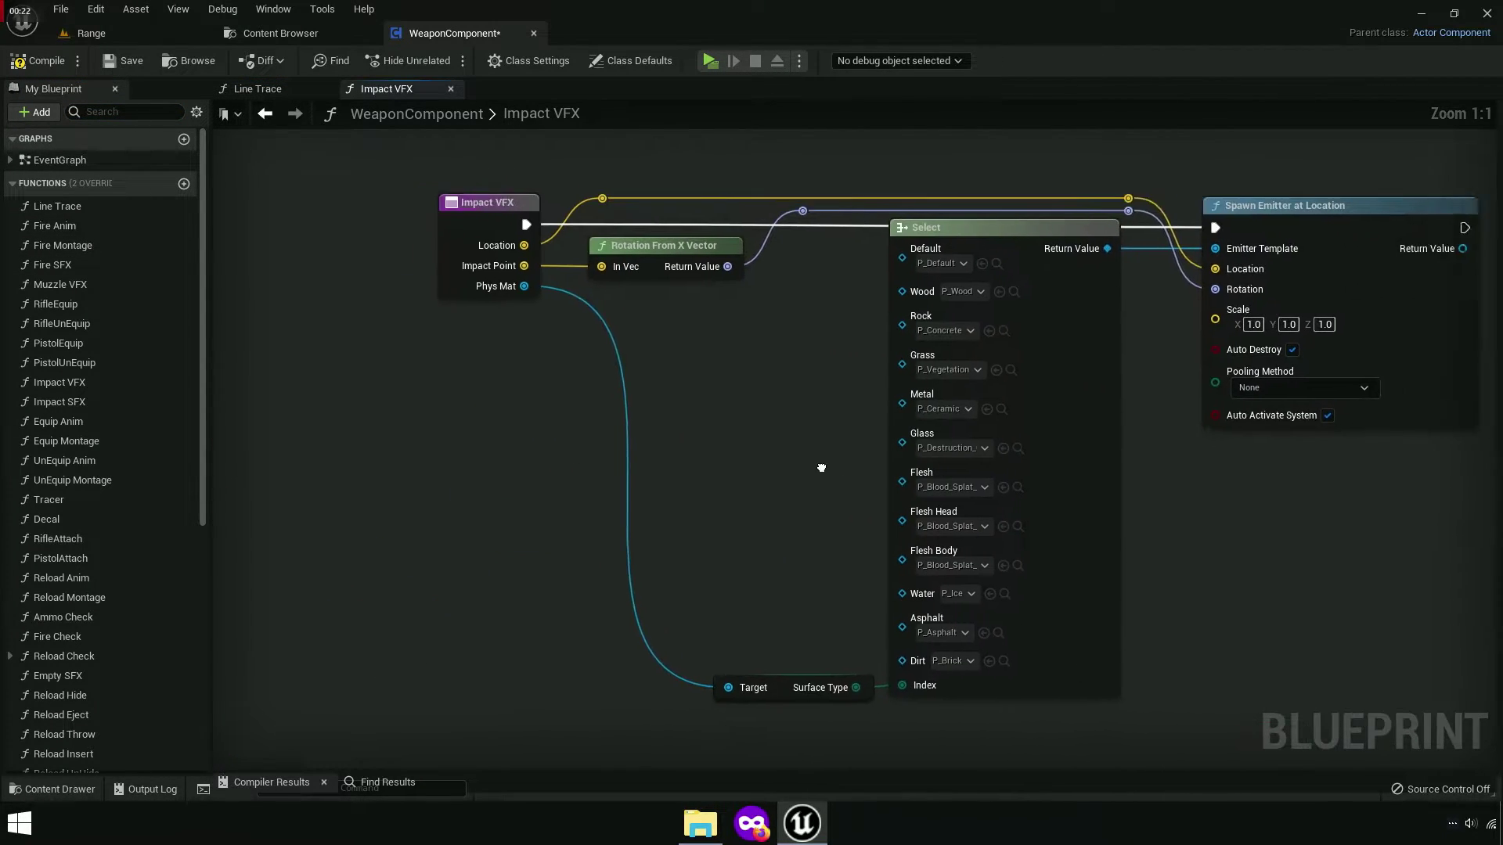
scroll(691, 435, "up", 3)
mouse_move(691, 436)
right_mouse_down()
mouse_move(488, 570)
mouse_move(822, 475)
right_mouse_up()
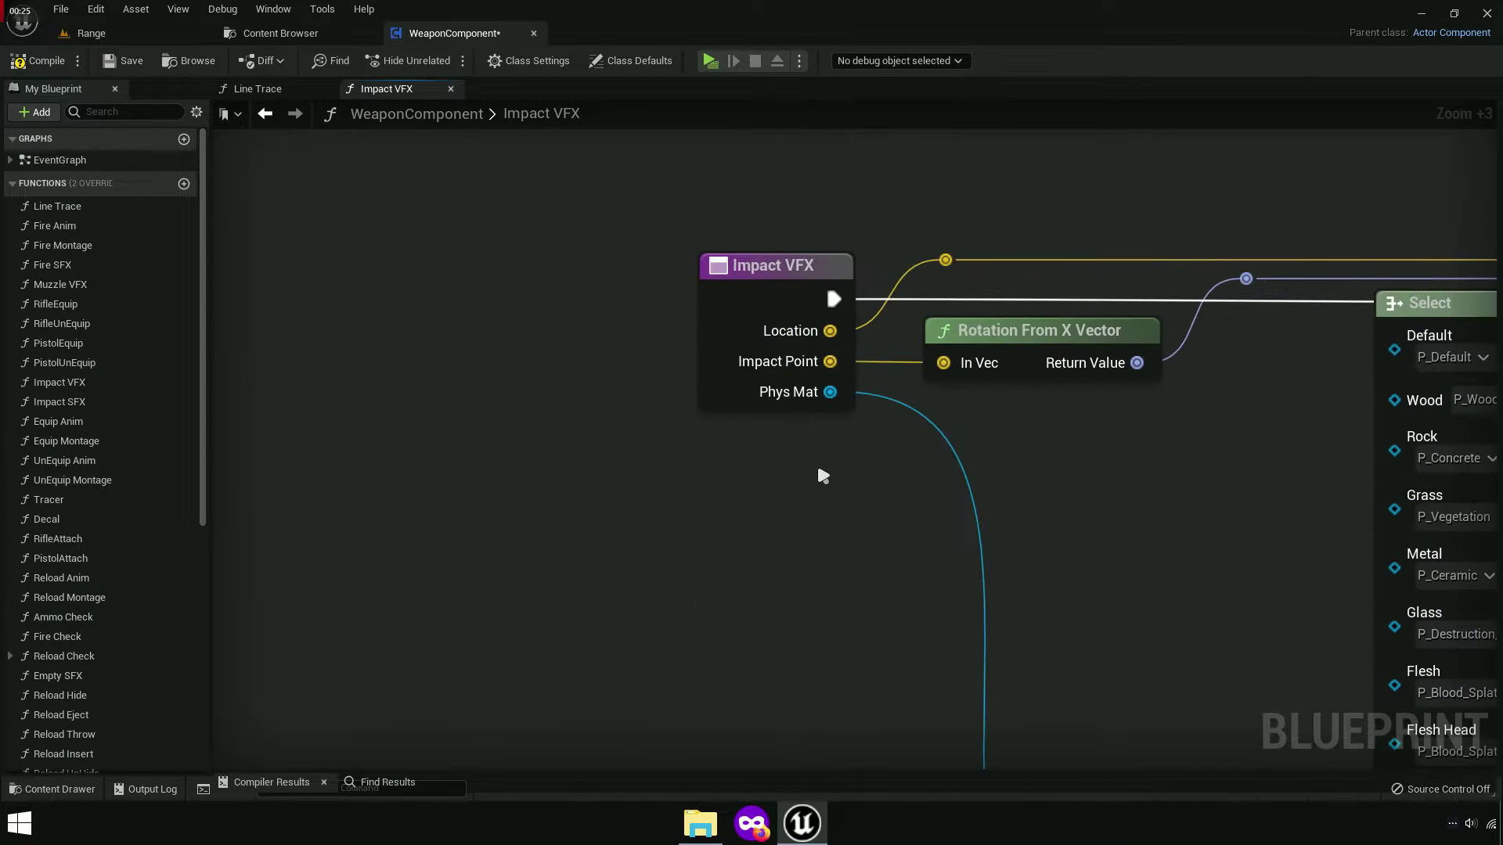
left_click(771, 314)
left_click(1498, 105)
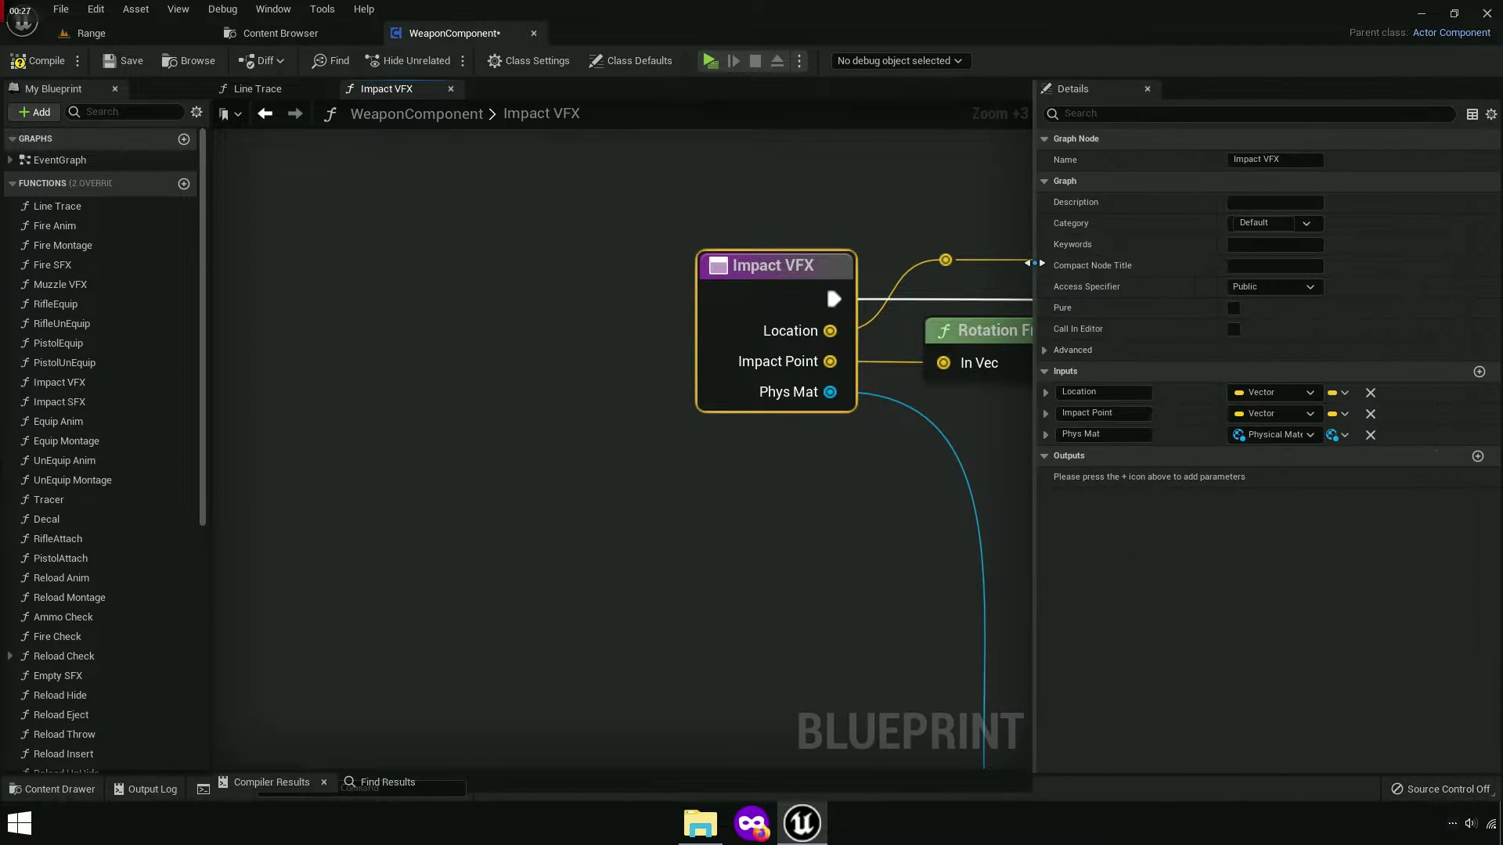
left_click(1078, 393)
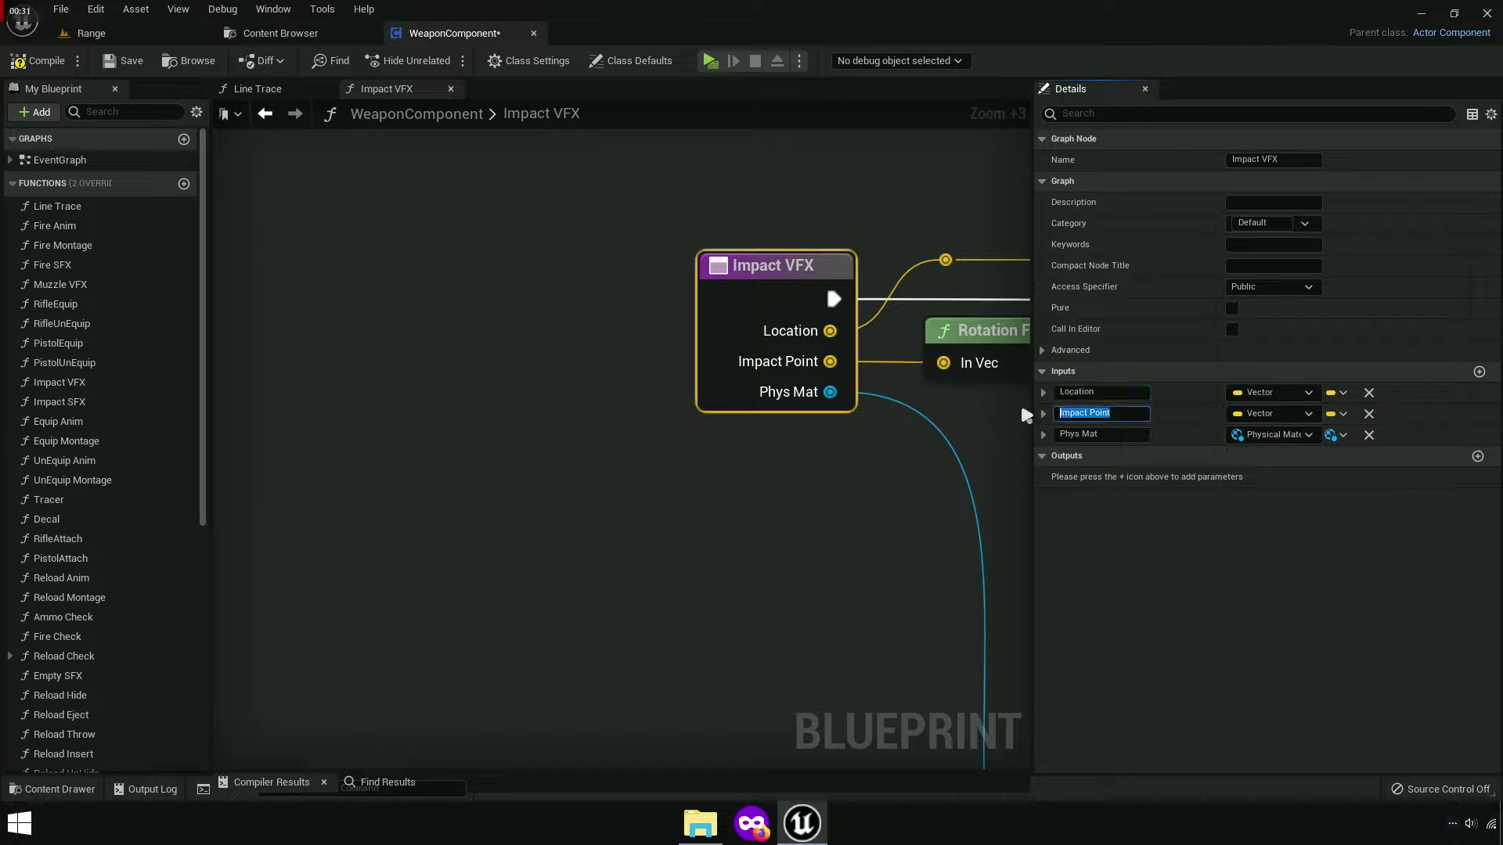
key("Return")
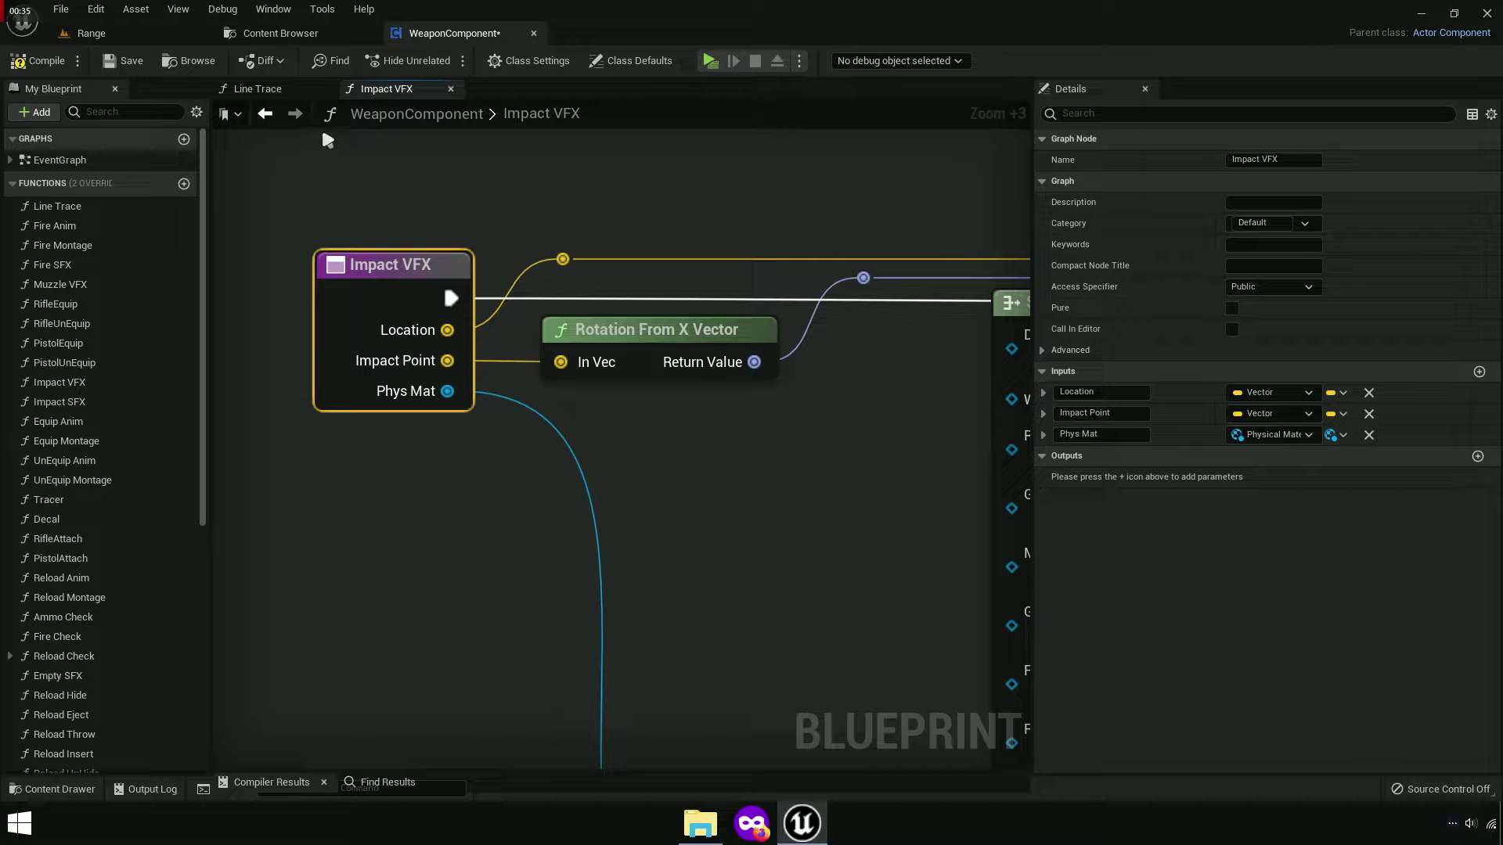
Wire Impact VFX's Location and Impact Point pins to the hit result in the Line Trace graph.
left_click(257, 89)
scroll(824, 352, "up", 5)
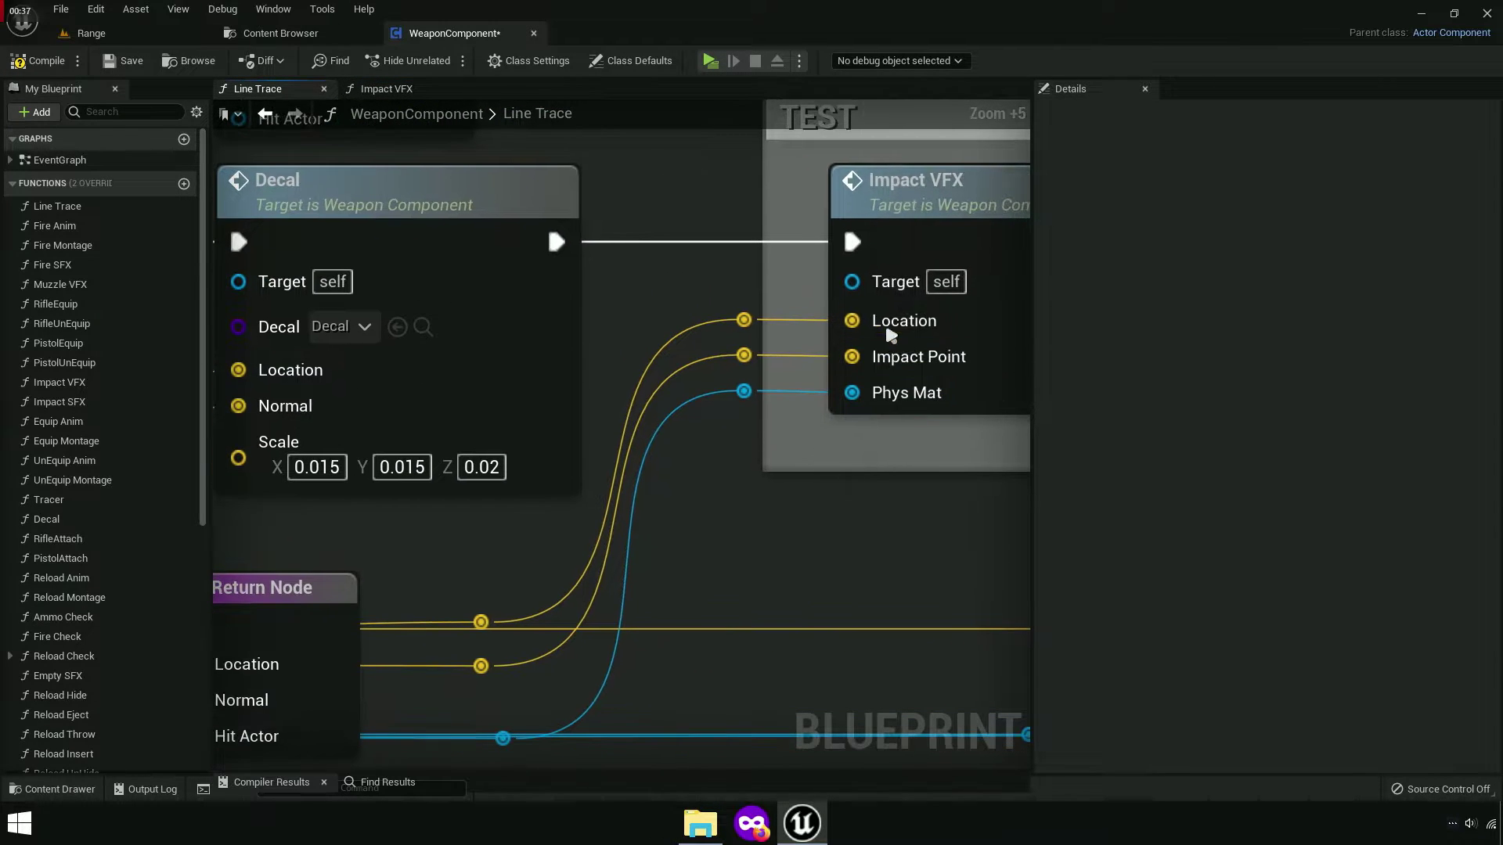
left_click_drag(893, 329, 400, 643)
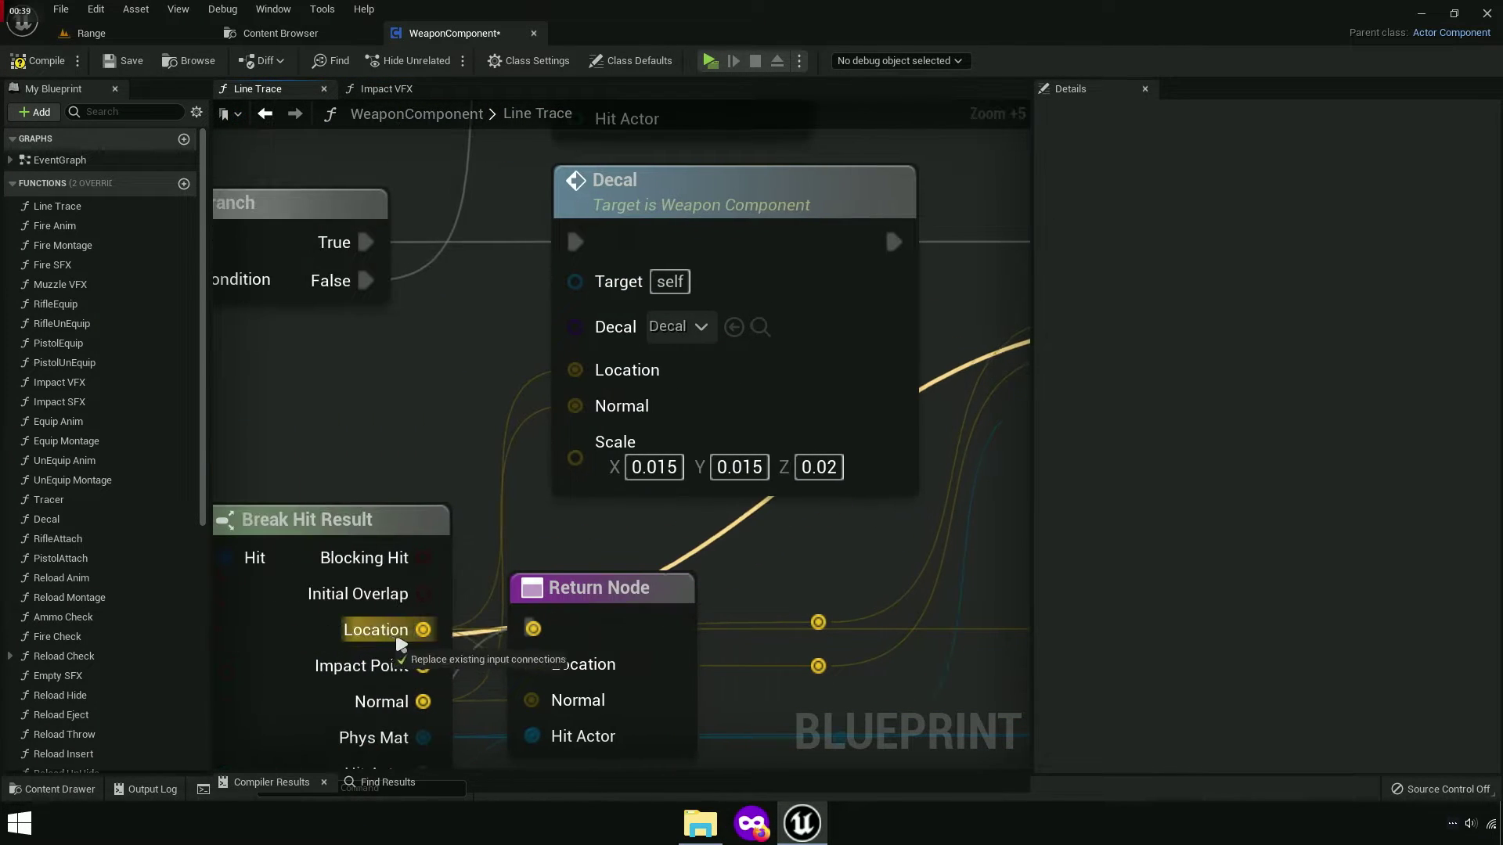
key("Escape")
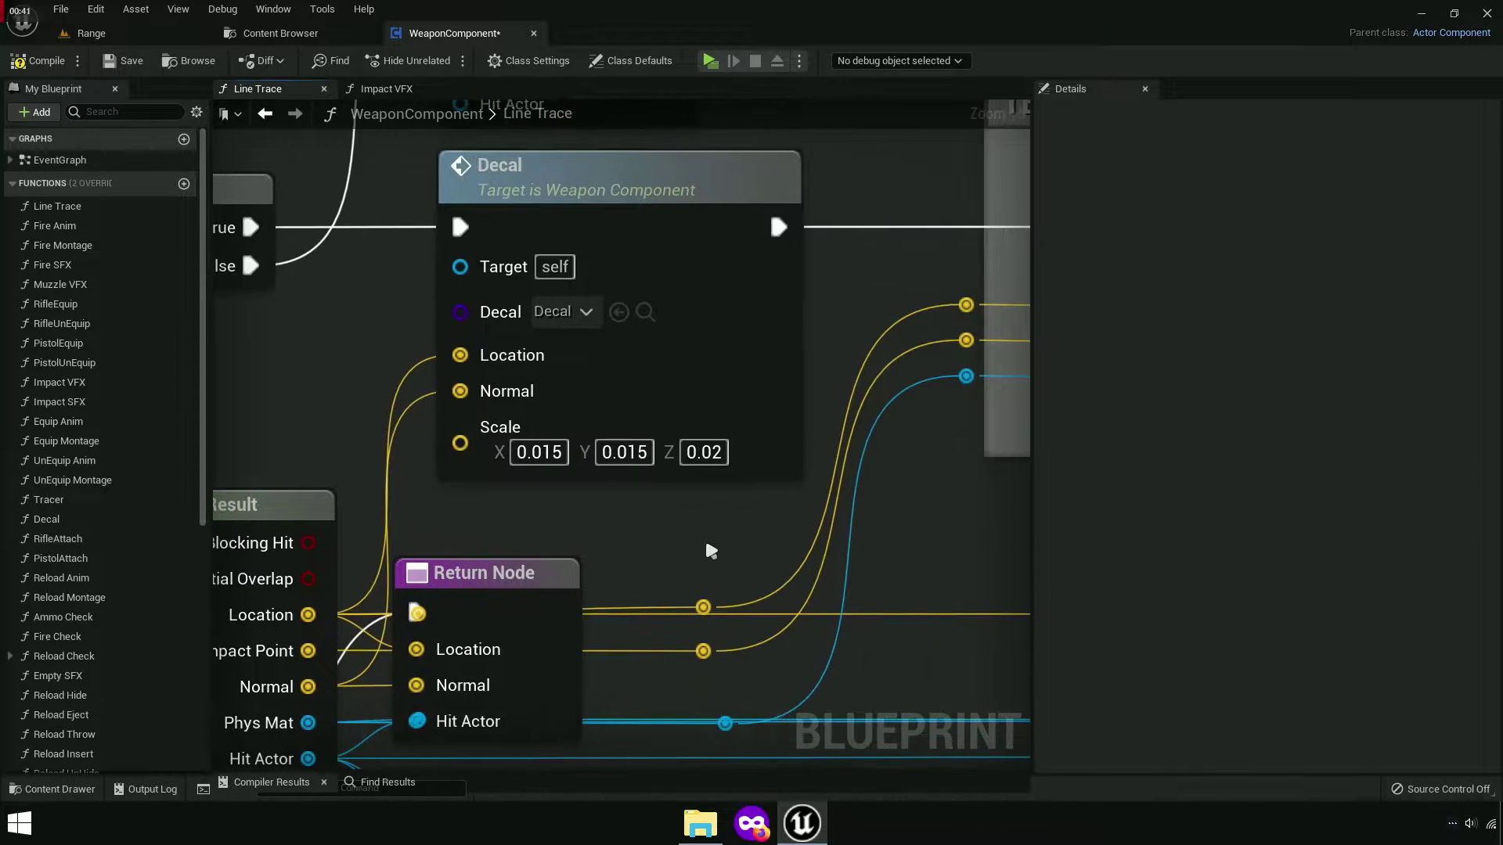
scroll(760, 302, "down", 4)
left_click_drag(844, 386, 282, 612)
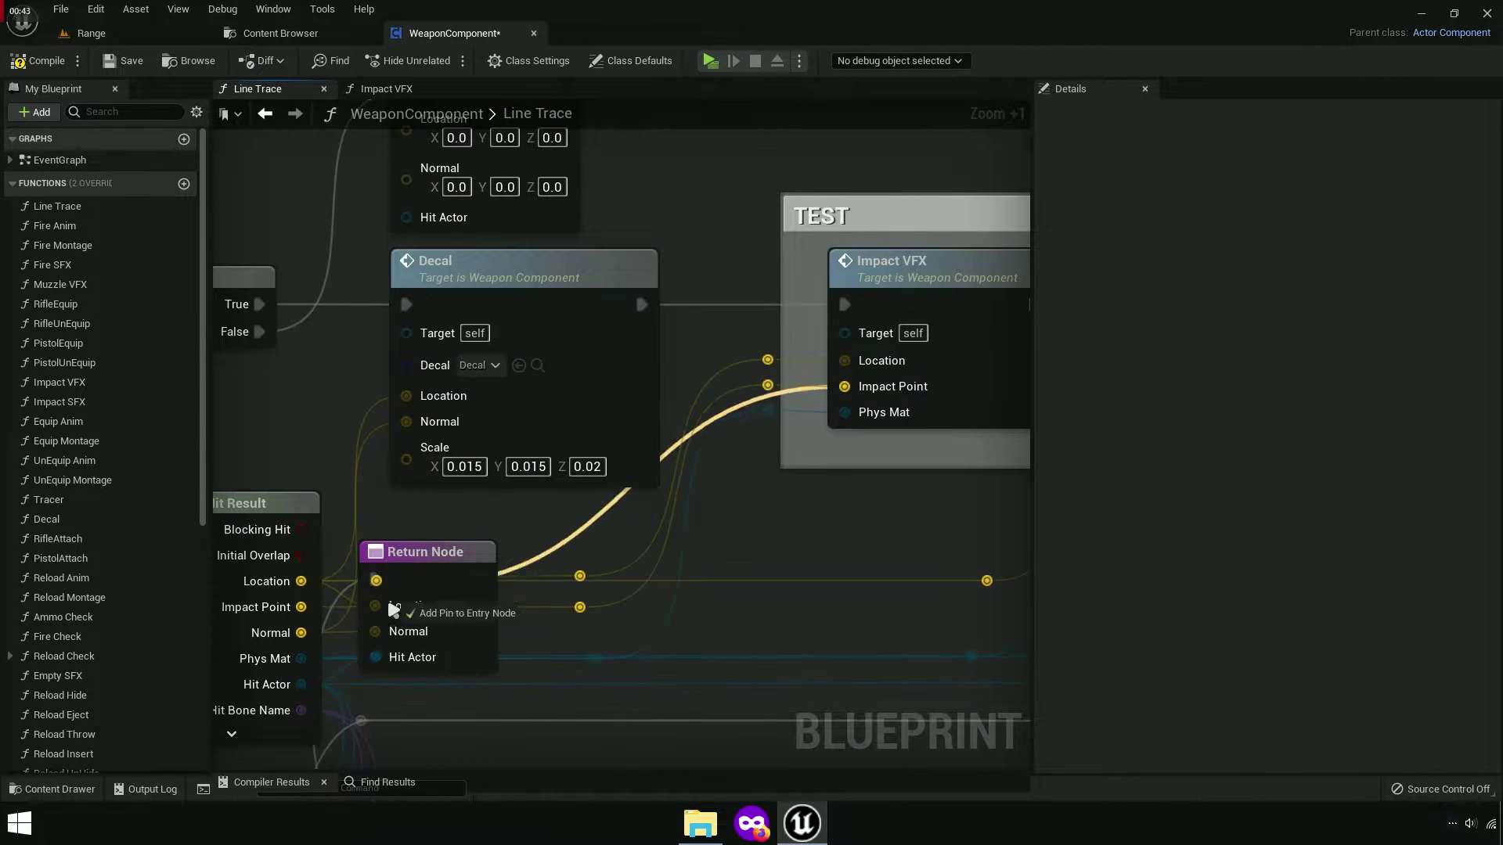
left_click_drag(778, 531, 771, 485)
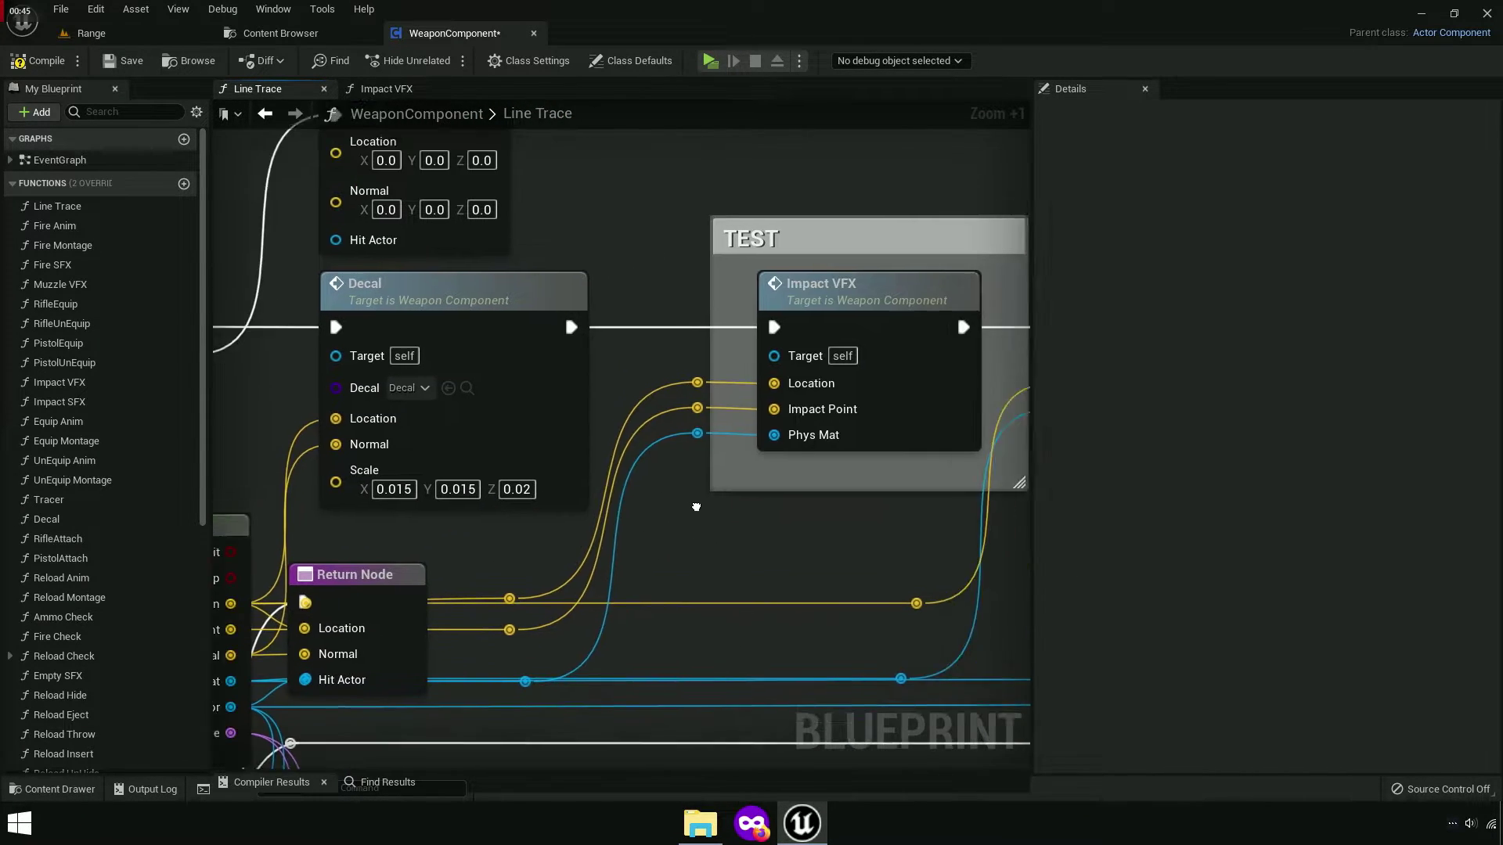
scroll(768, 470, "up", 4)
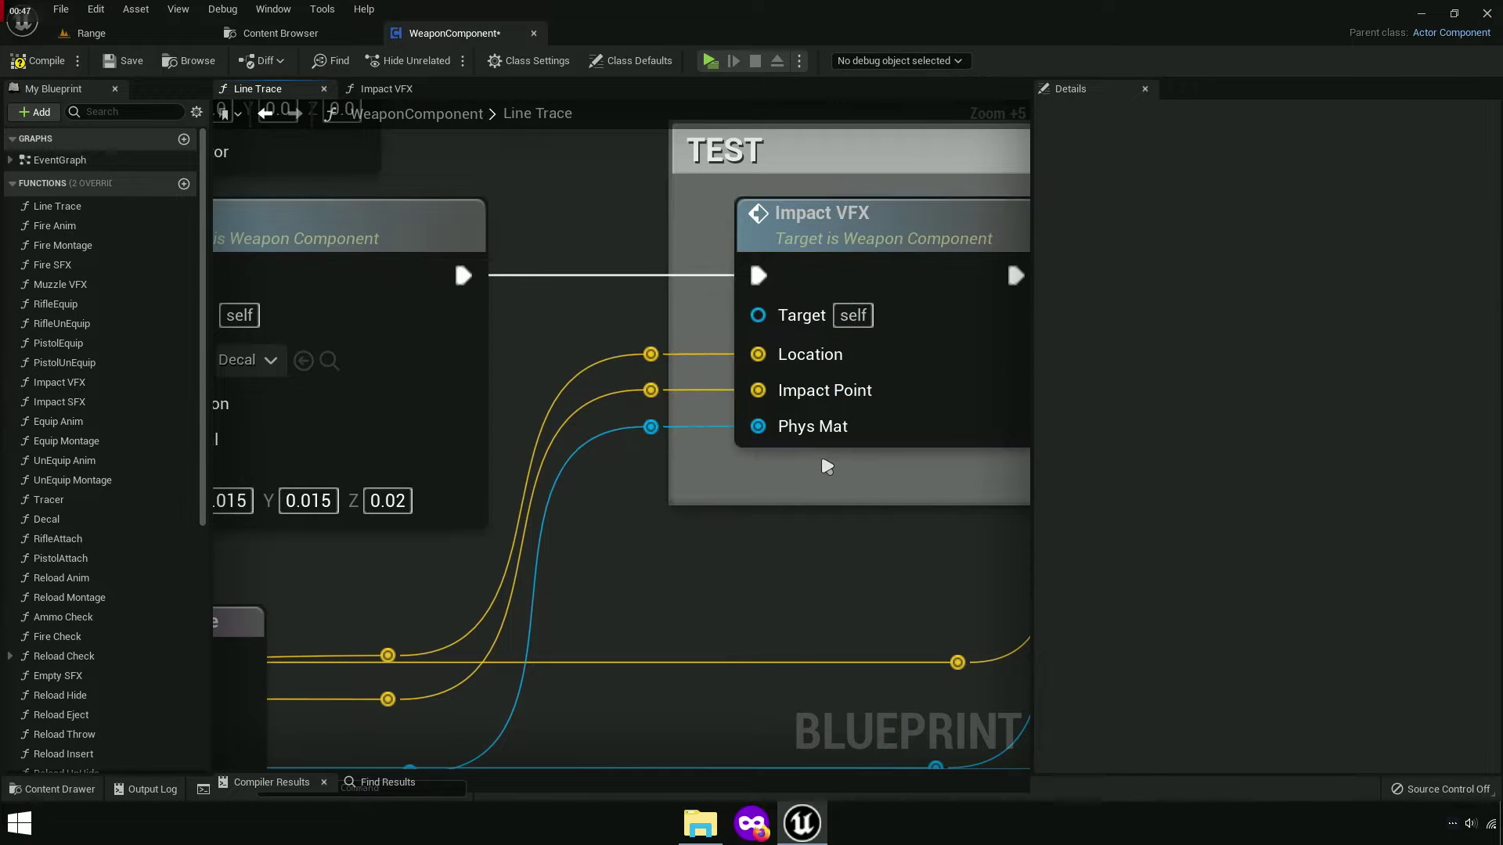
left_click_drag(1033, 181, 1460, 182)
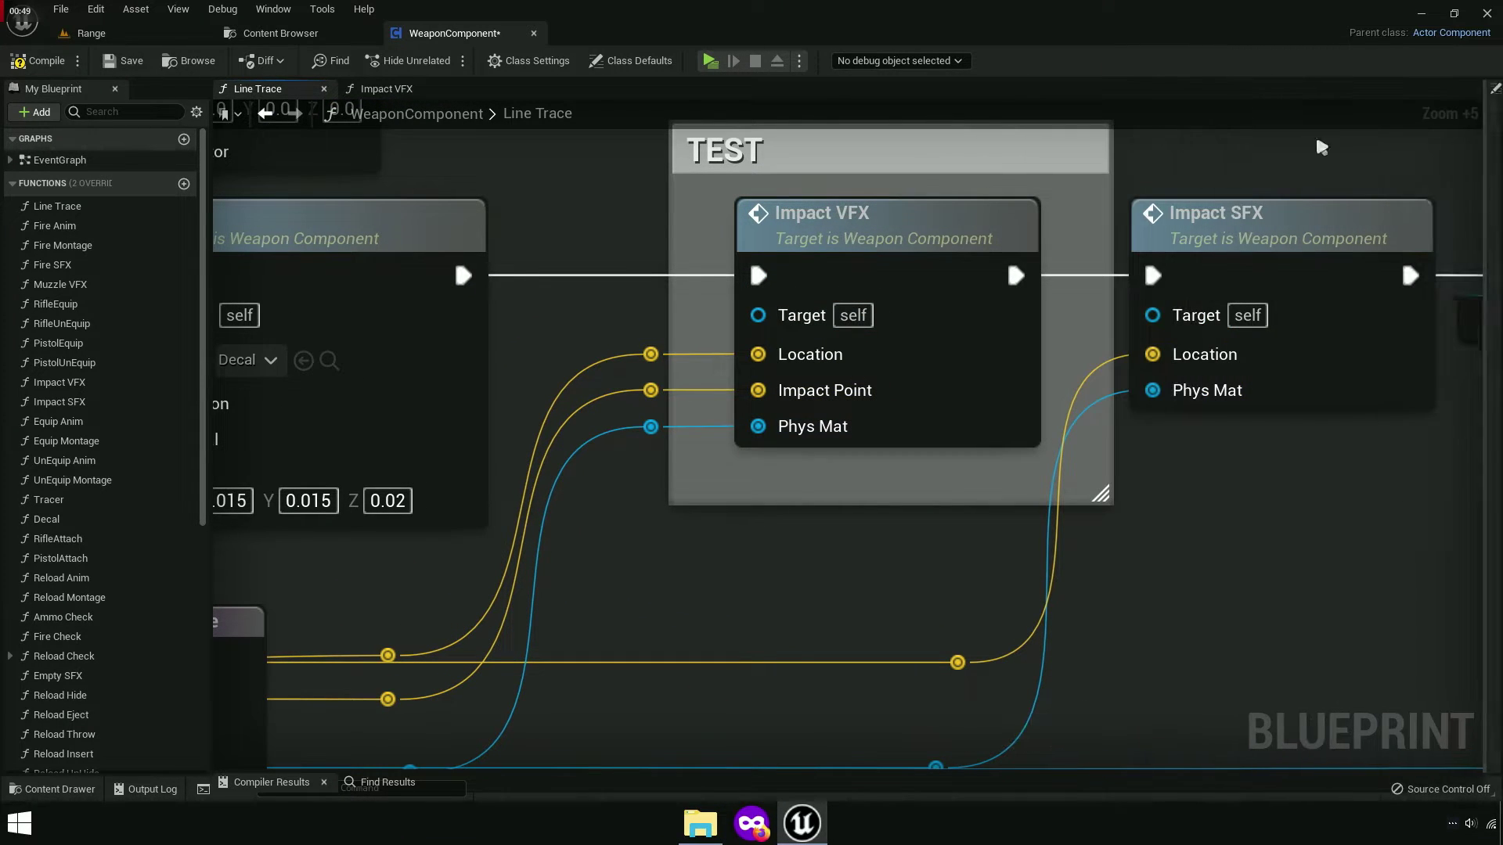
Set the Select node's Default particle system to P_Asphalt in the Impact VFX graph.
left_click(387, 88)
right_click_drag(1378, 392, 1053, 392)
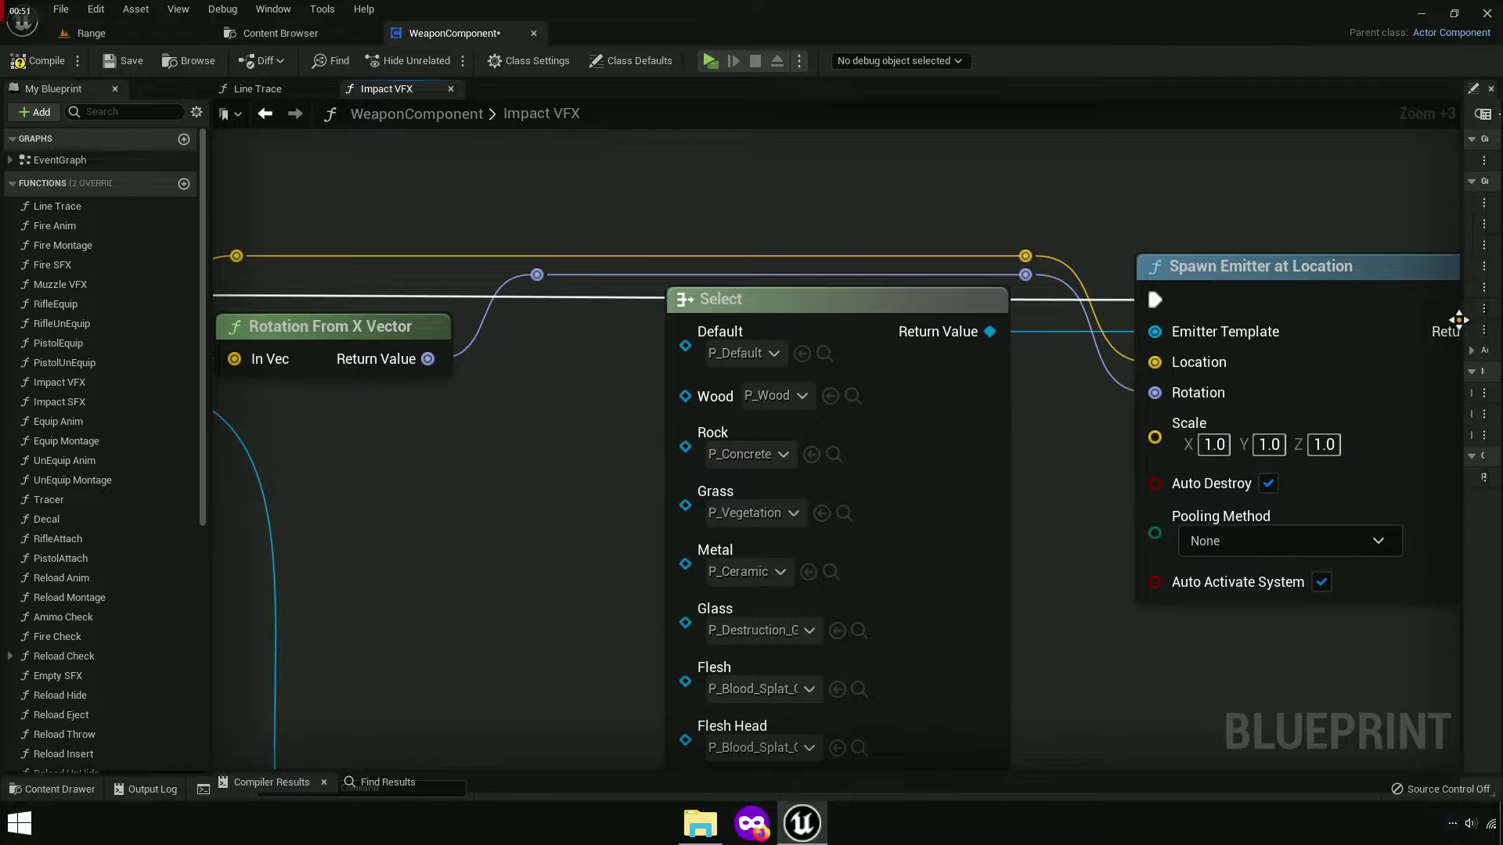
scroll(1033, 570, "down", 3)
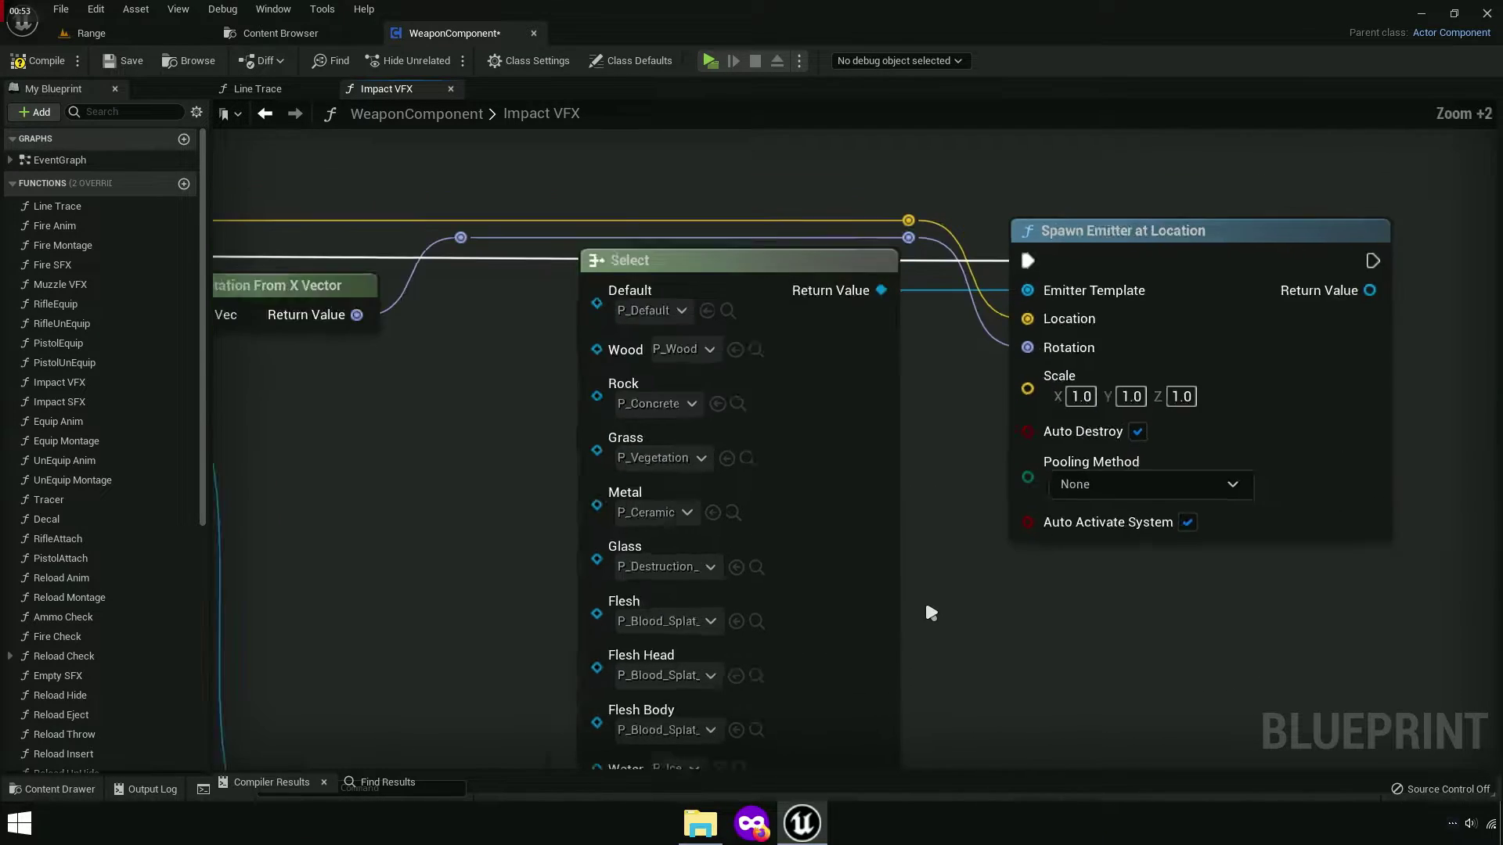
right_click_drag(1097, 329, 1134, 527)
scroll(929, 396, "up", 5)
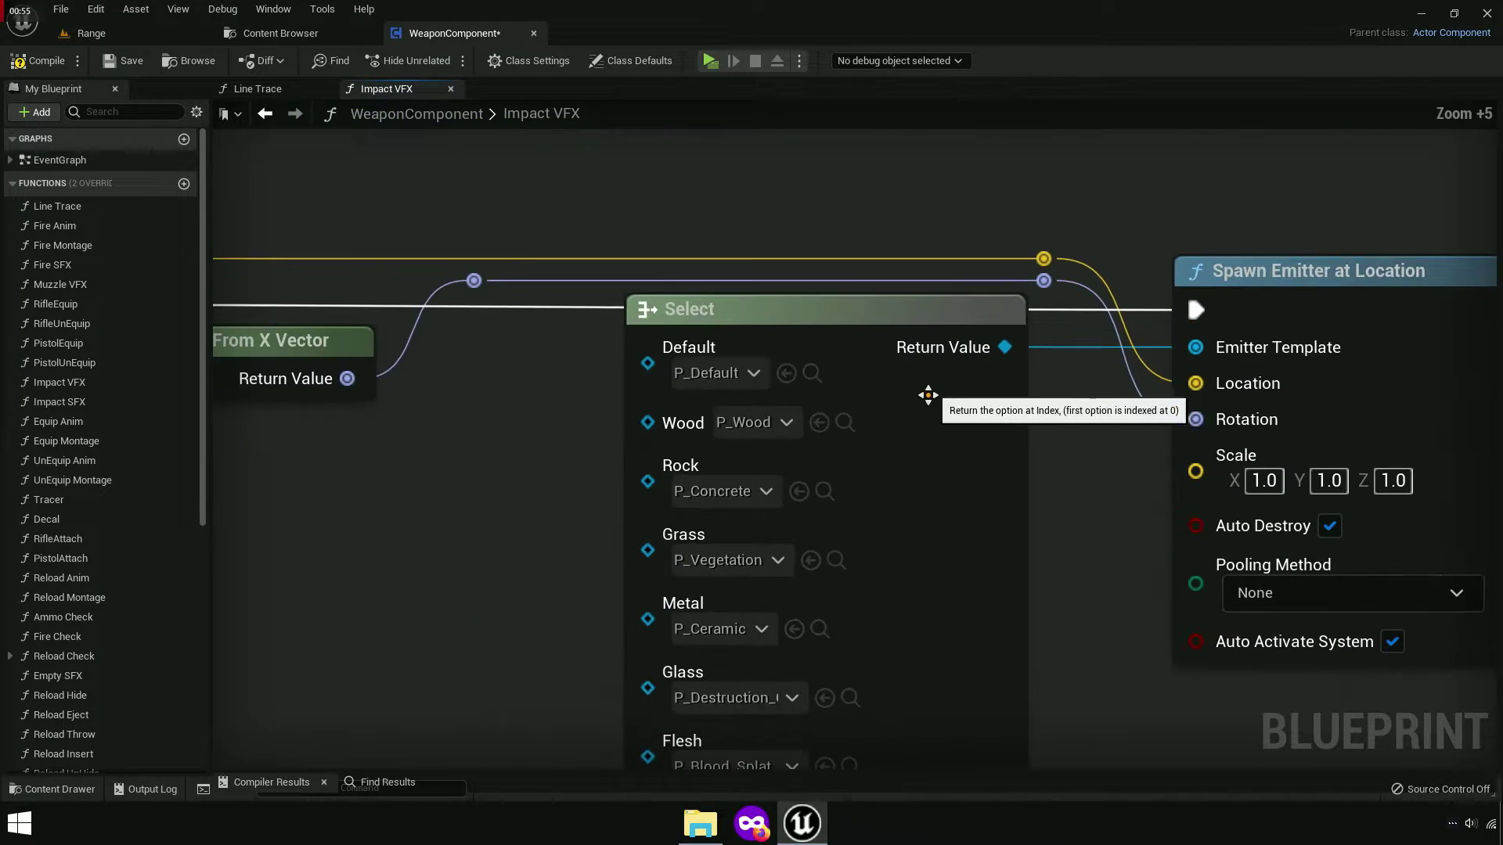
scroll(668, 381, "up", 2)
left_click(671, 372)
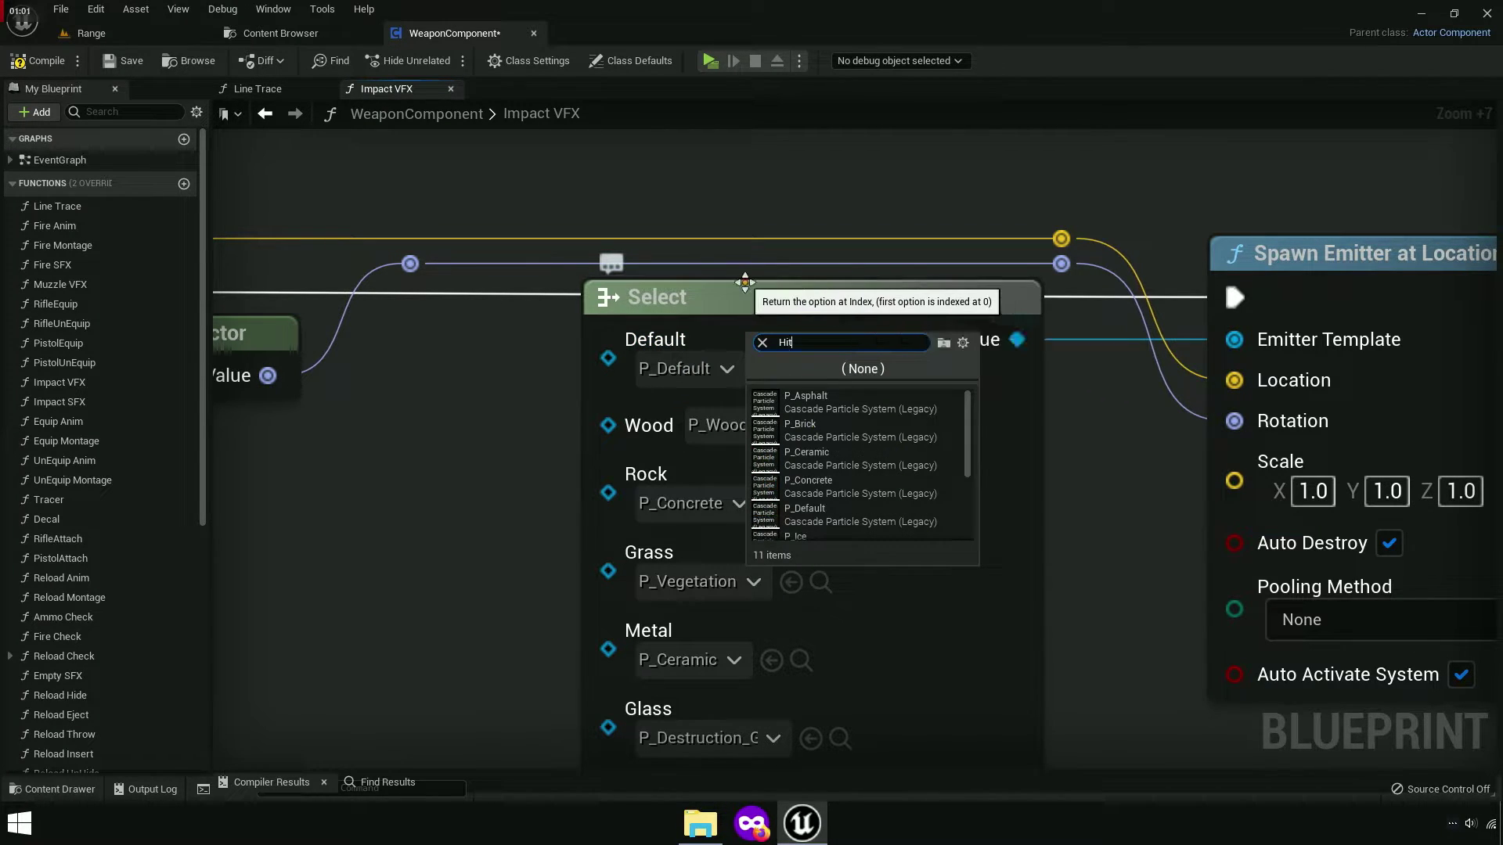
left_click_drag(969, 427, 976, 494)
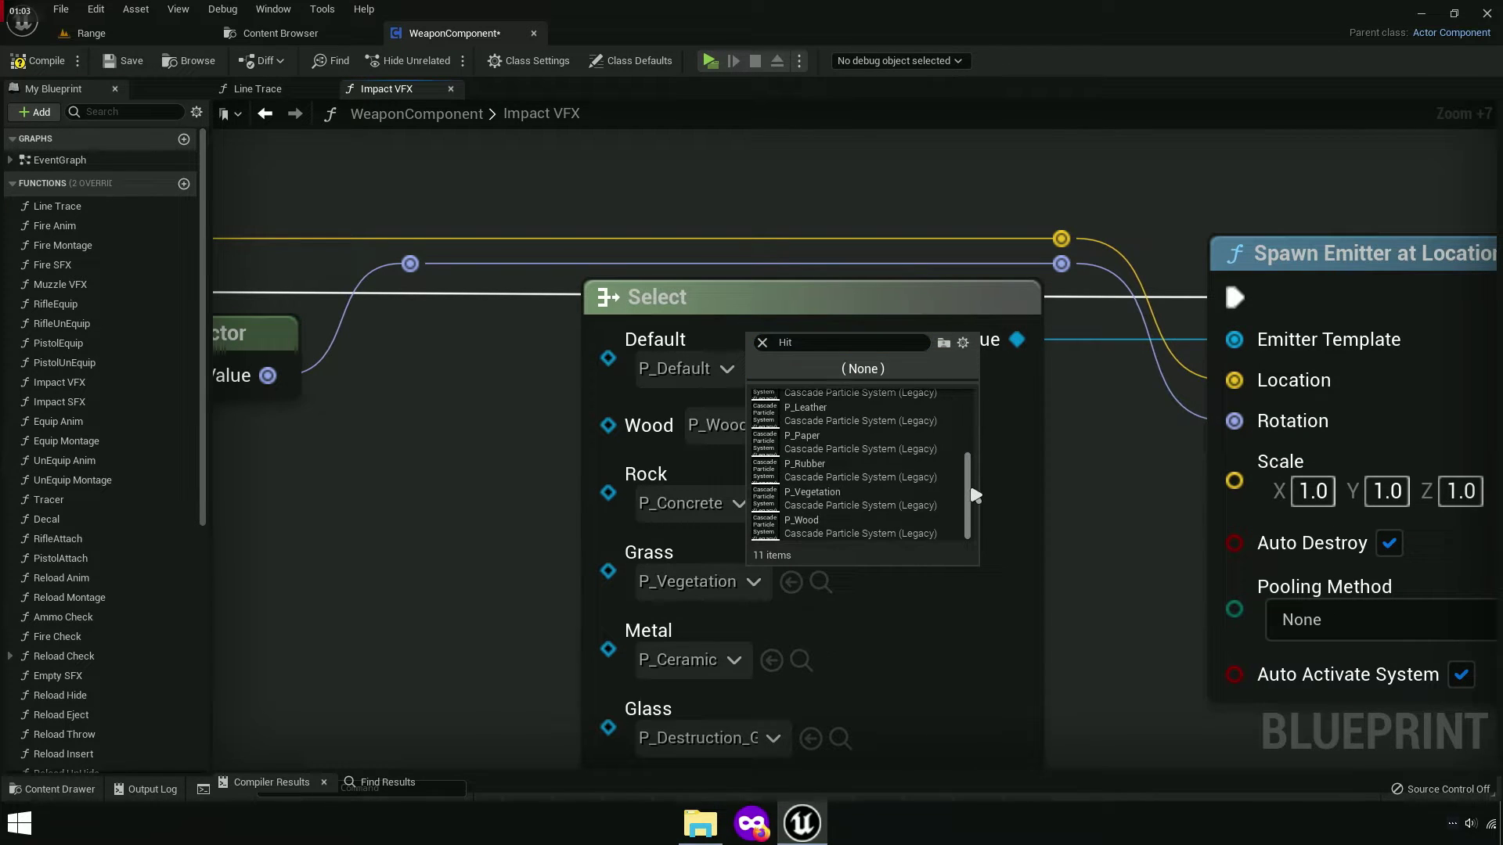
scroll(892, 493, "up", 3)
scroll(896, 522, "up", 2)
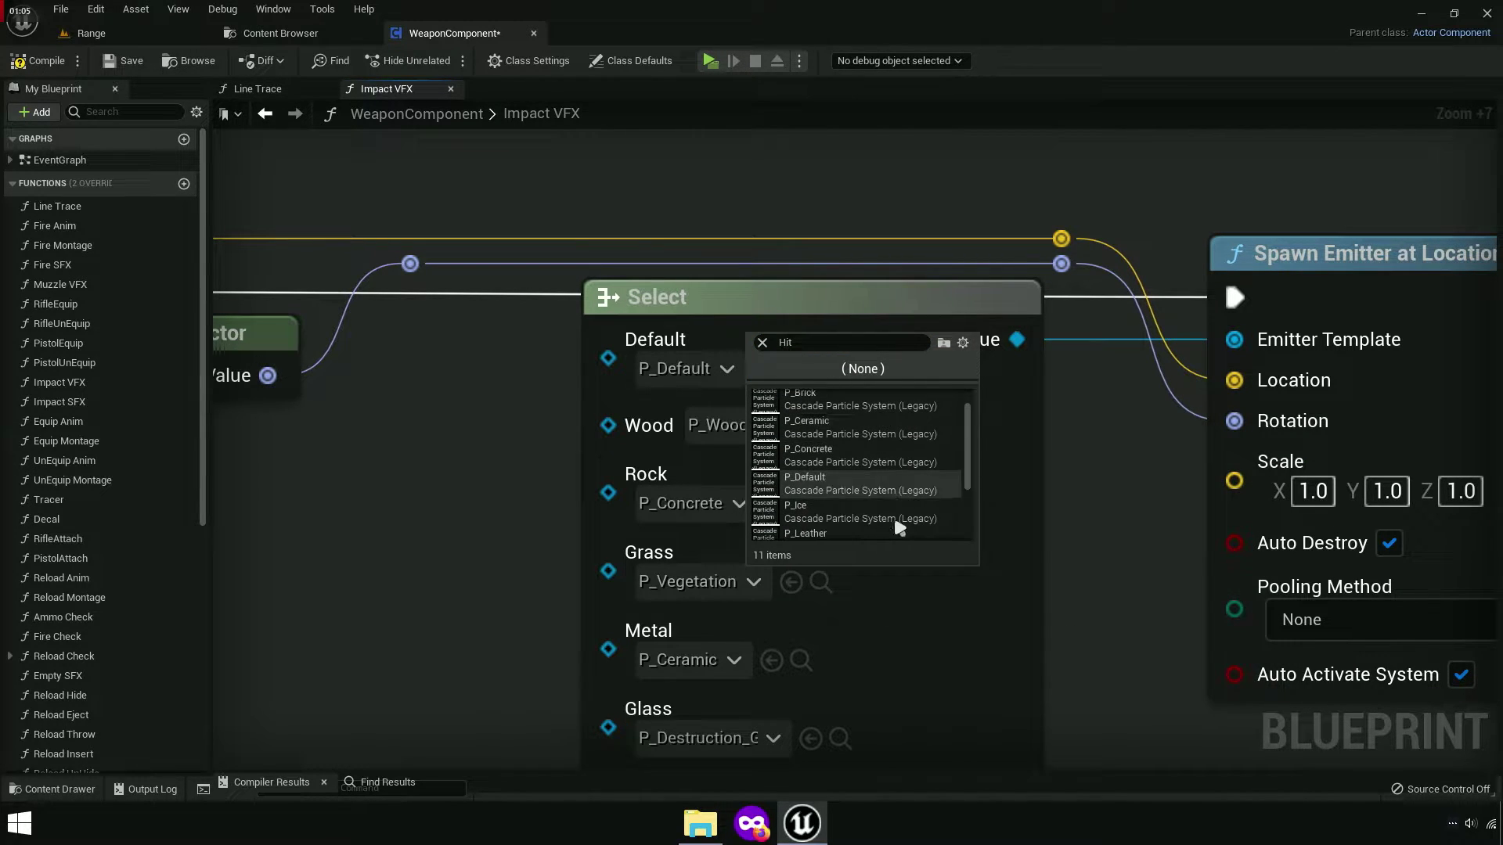
scroll(877, 466, "up", 2)
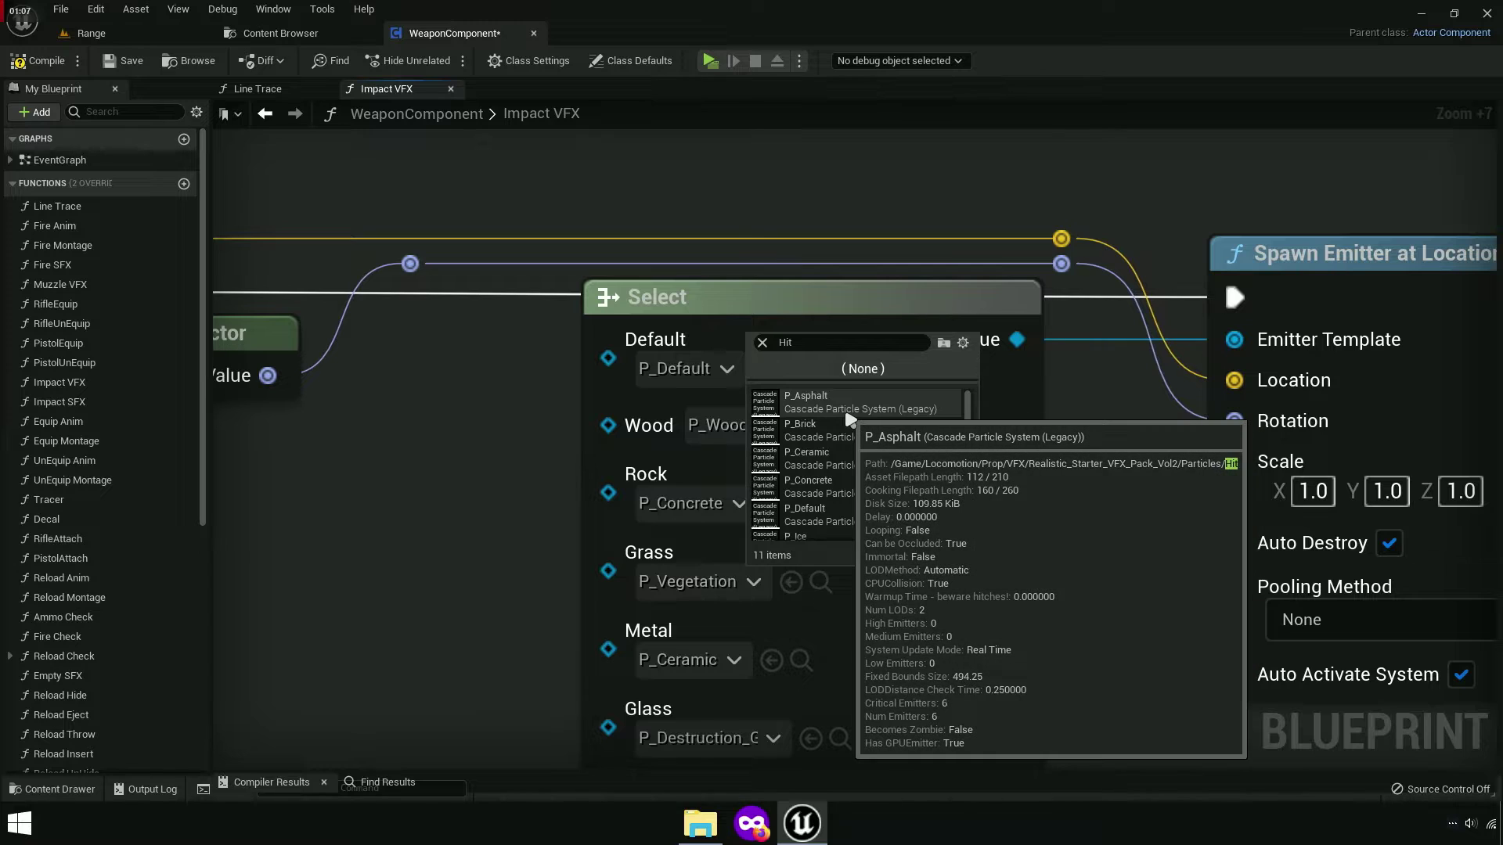
scroll(900, 450, "down", 3)
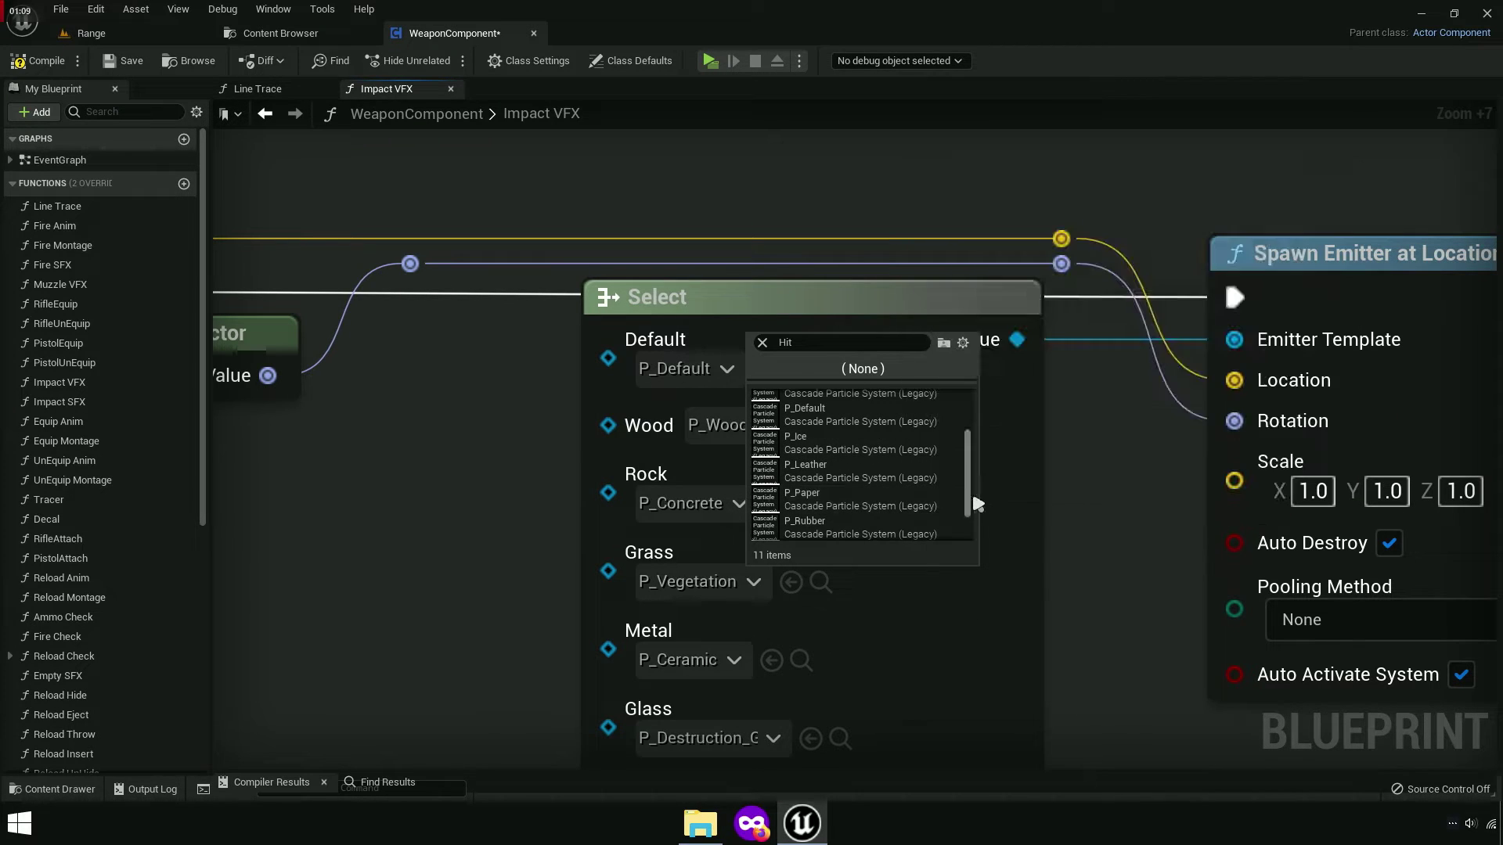
scroll(971, 490, "up", 2)
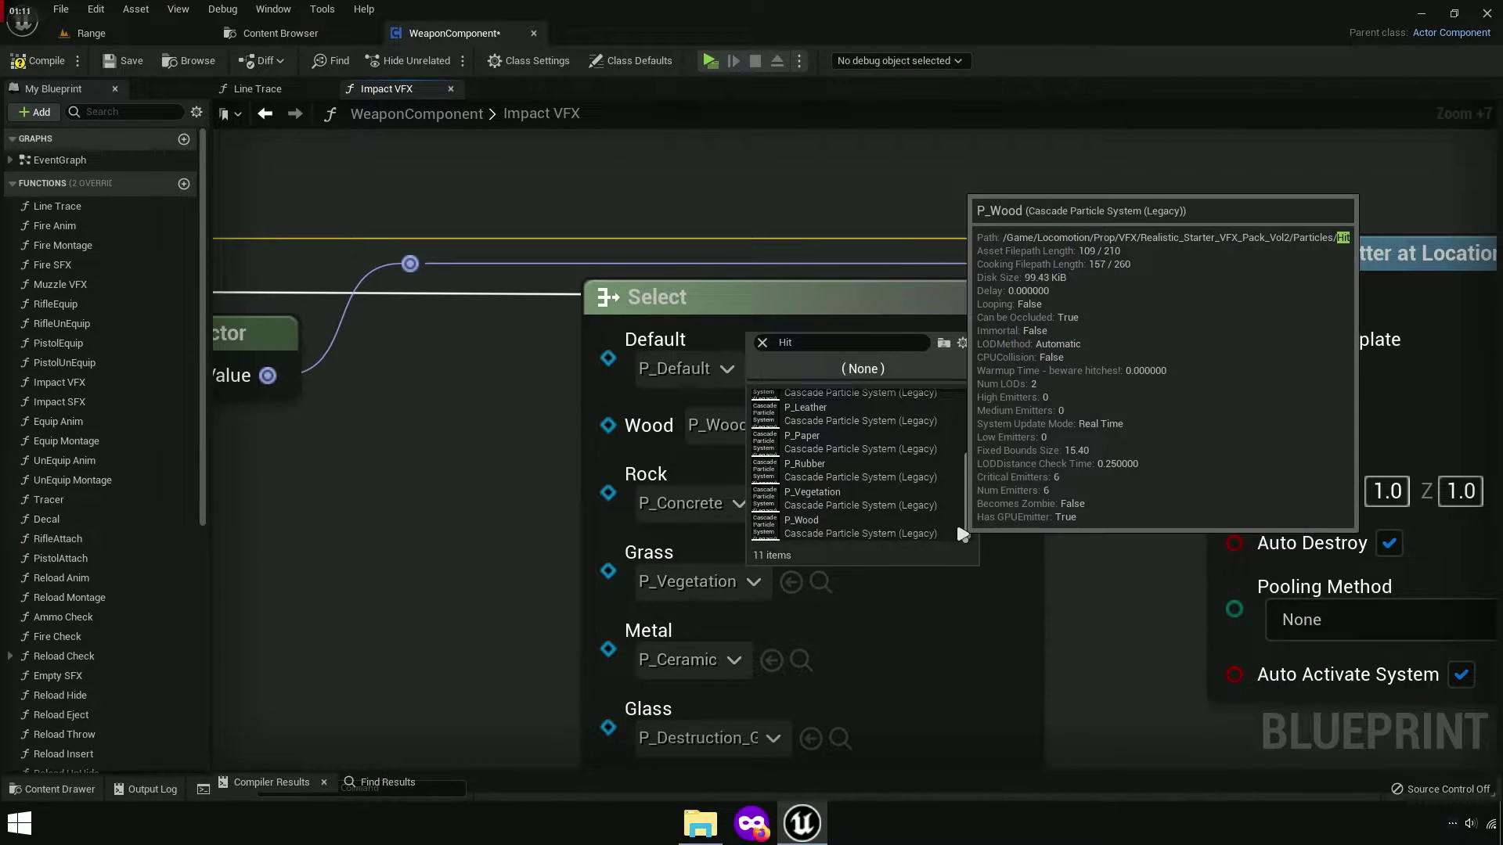
scroll(831, 436, "up", 2)
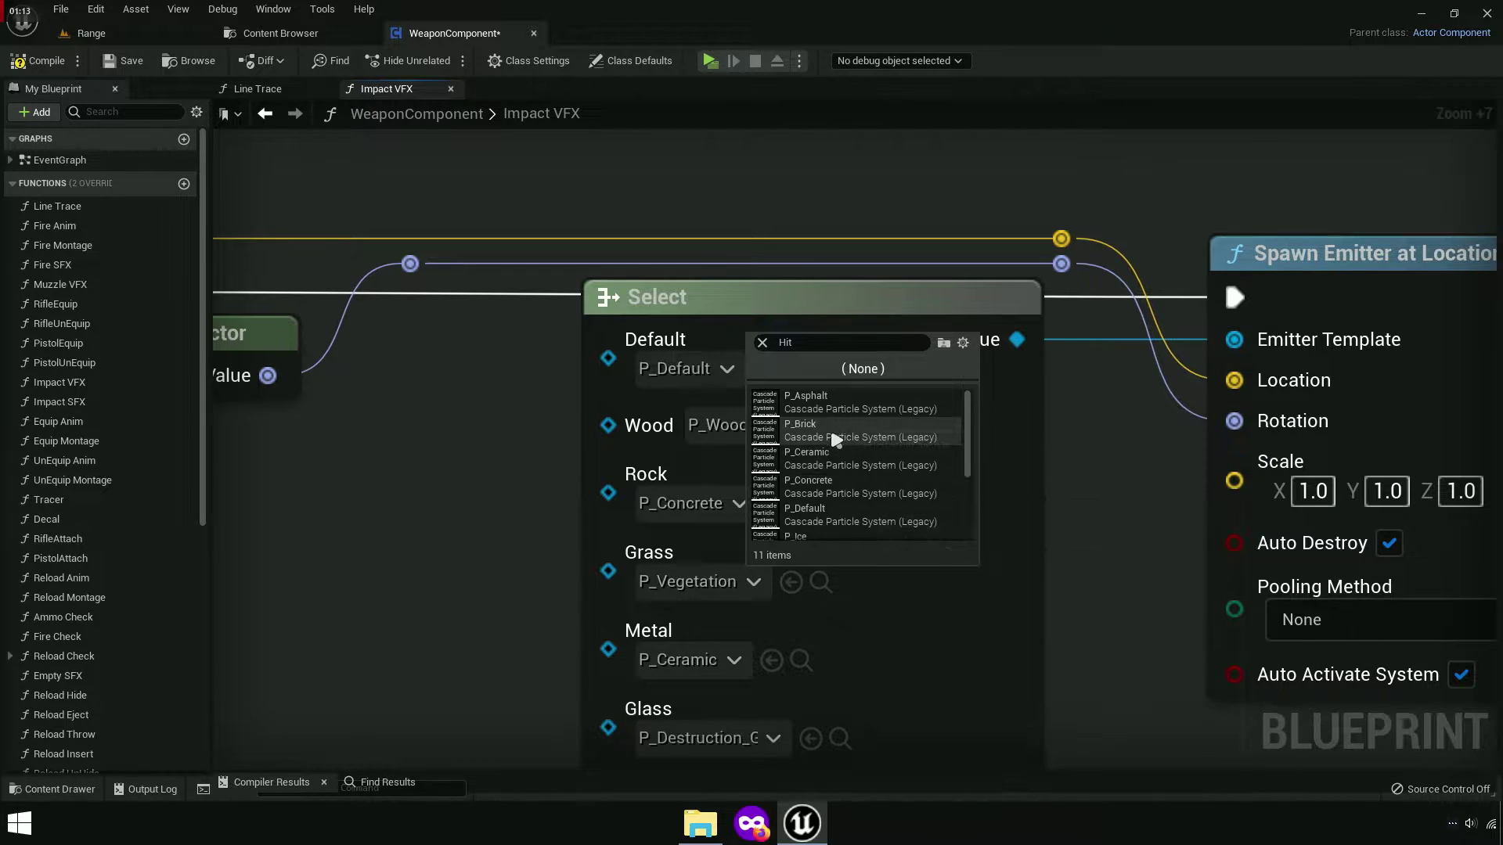
left_click(831, 412)
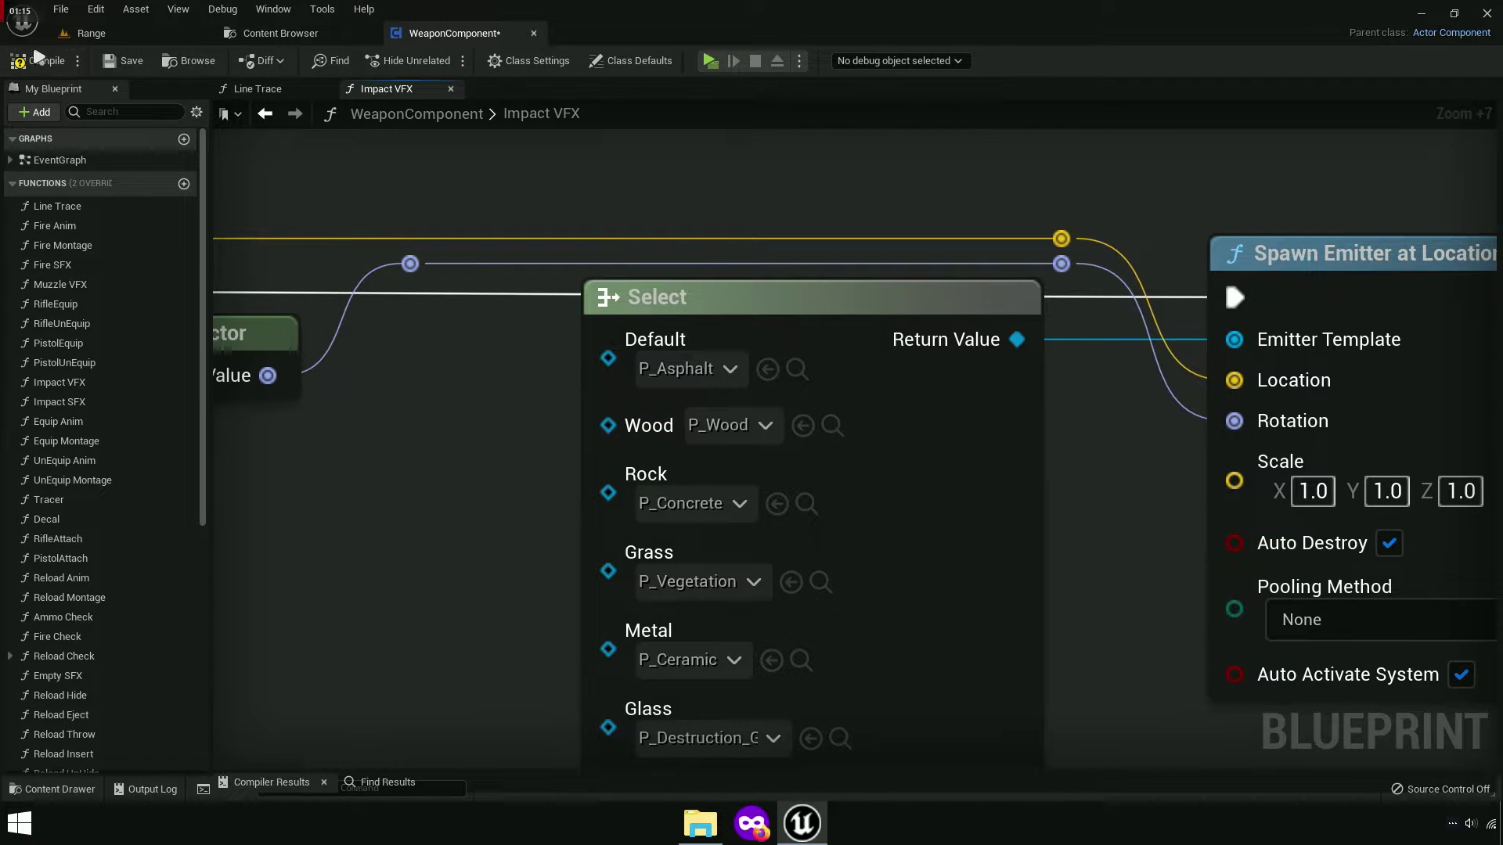
Wrap the Select node in a TEST comment and launch a standalone play test.
left_click(687, 283)
type("cTEs")
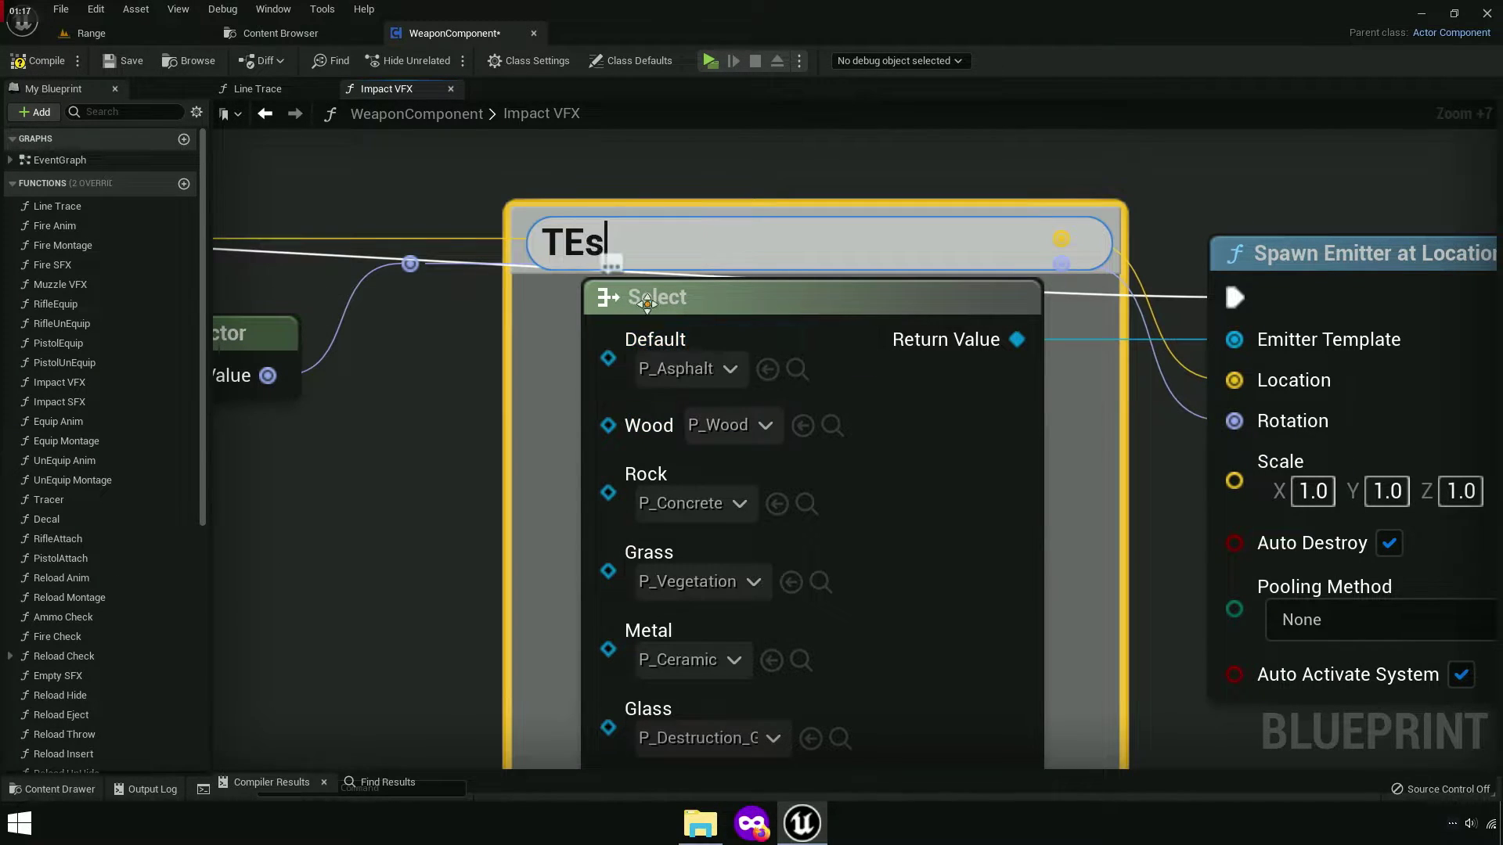
left_click(721, 162)
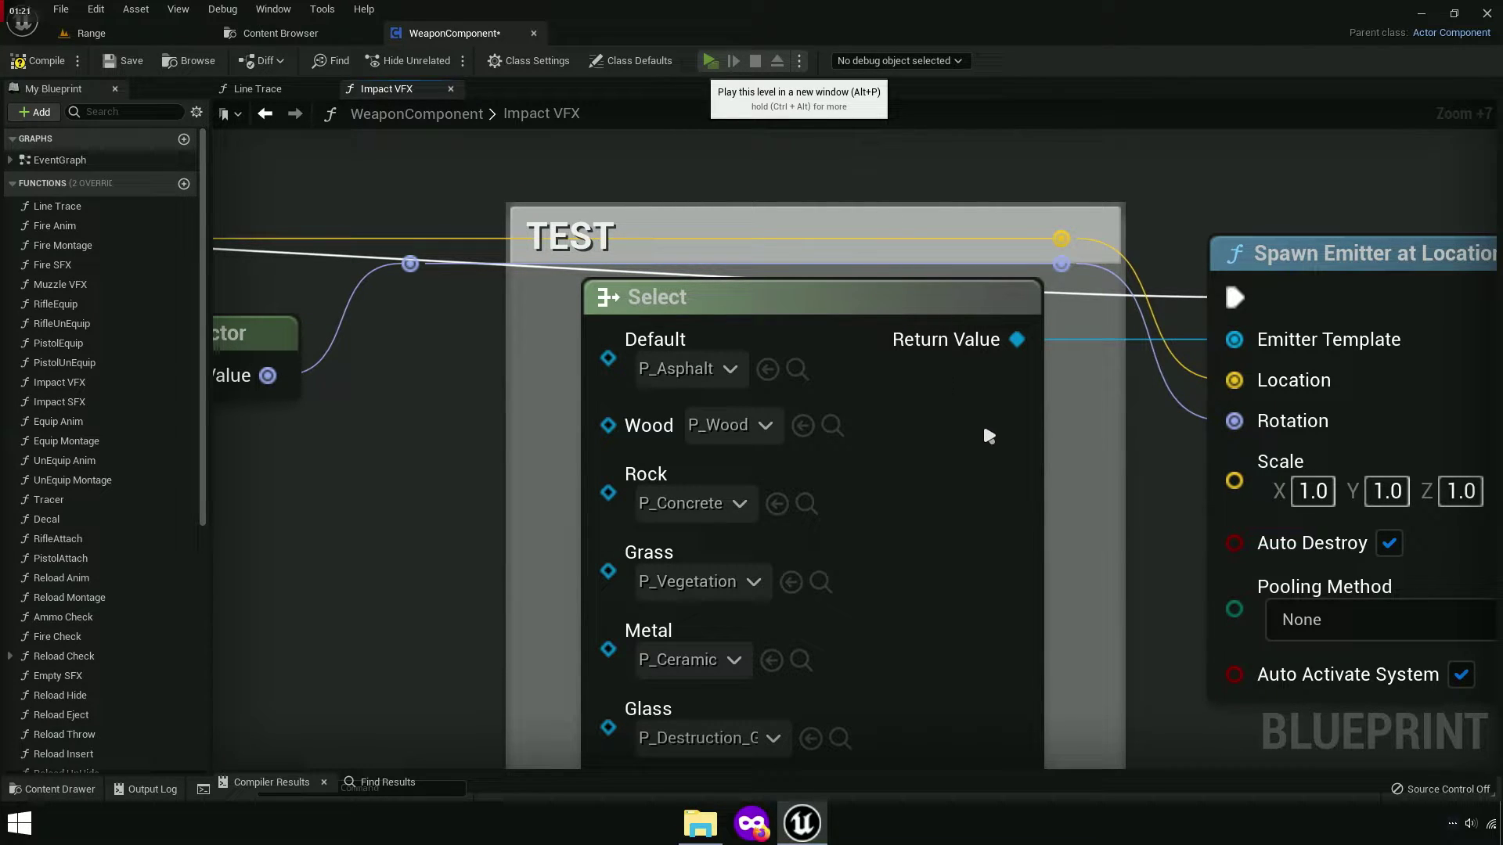
key("alt+p")
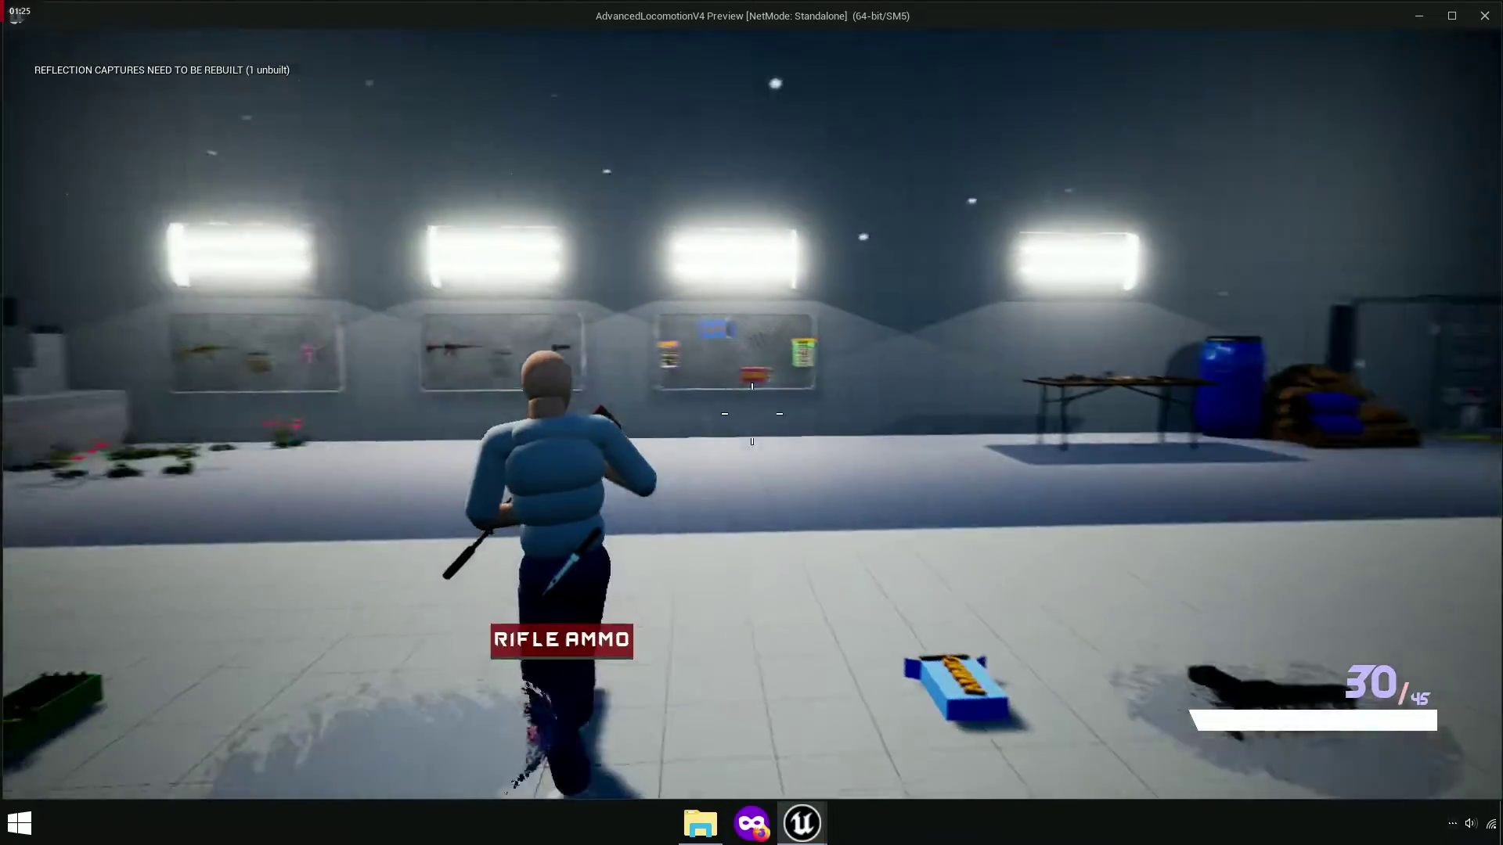
Pick up the rifle, fire repeatedly at the floor, then reload.
left_click(751, 413)
key("c")
left_click(751, 414)
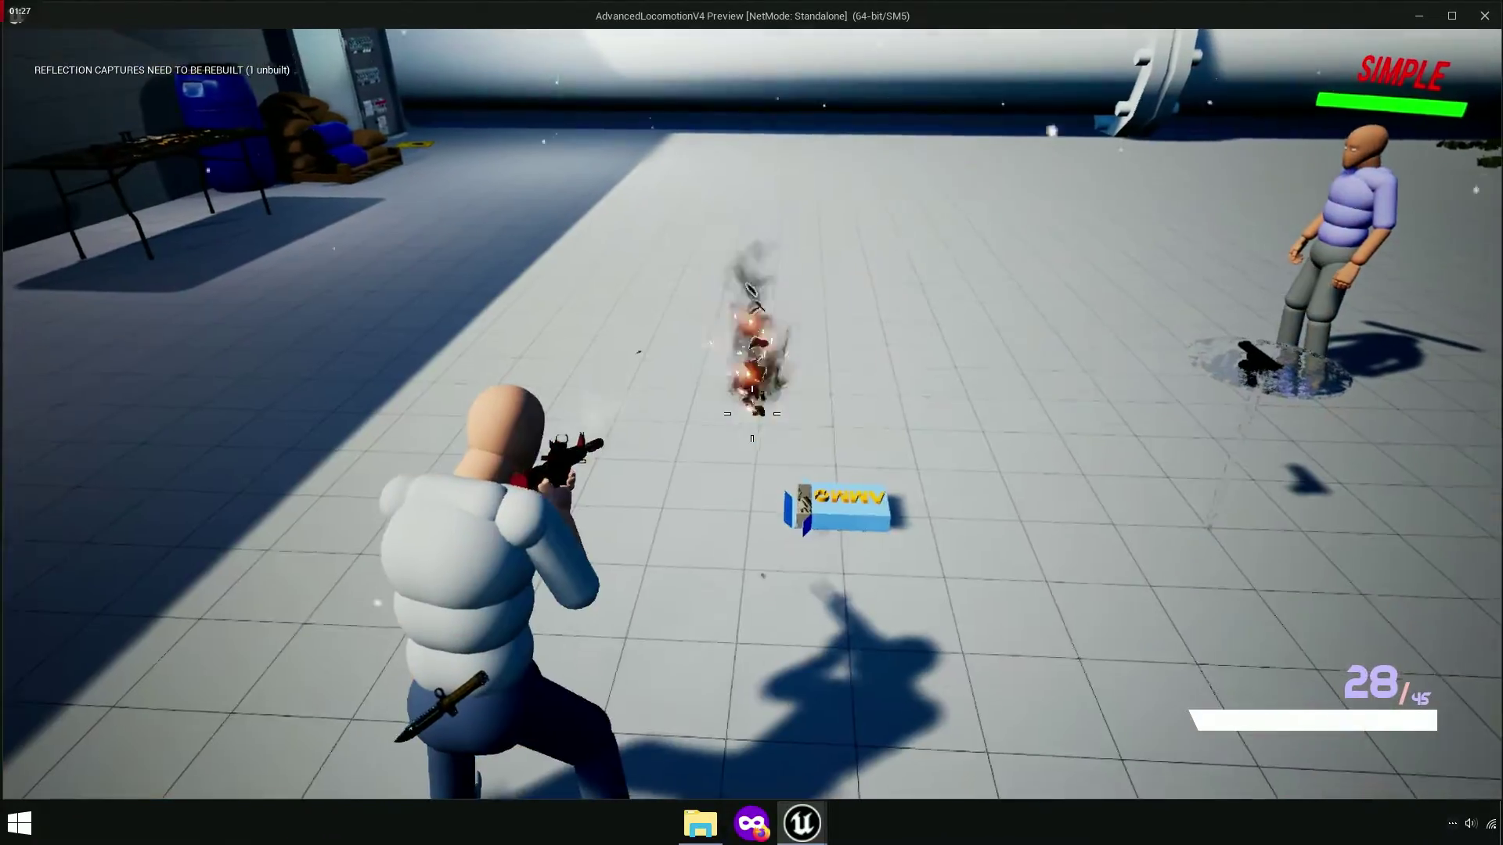
left_click(752, 413)
left_click(752, 414)
left_click_drag(751, 413, 751, 413)
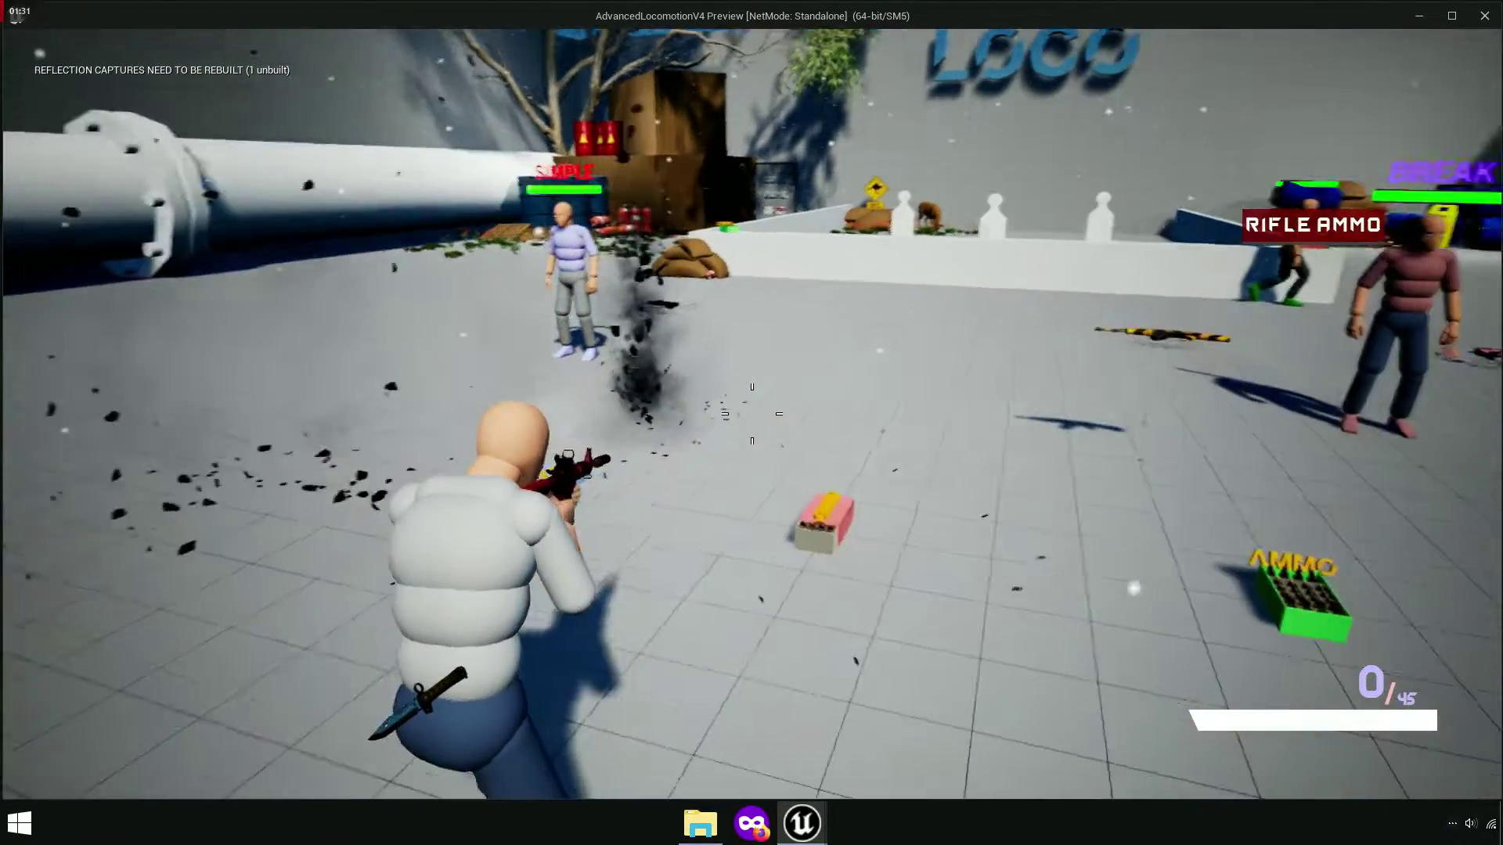
key("r")
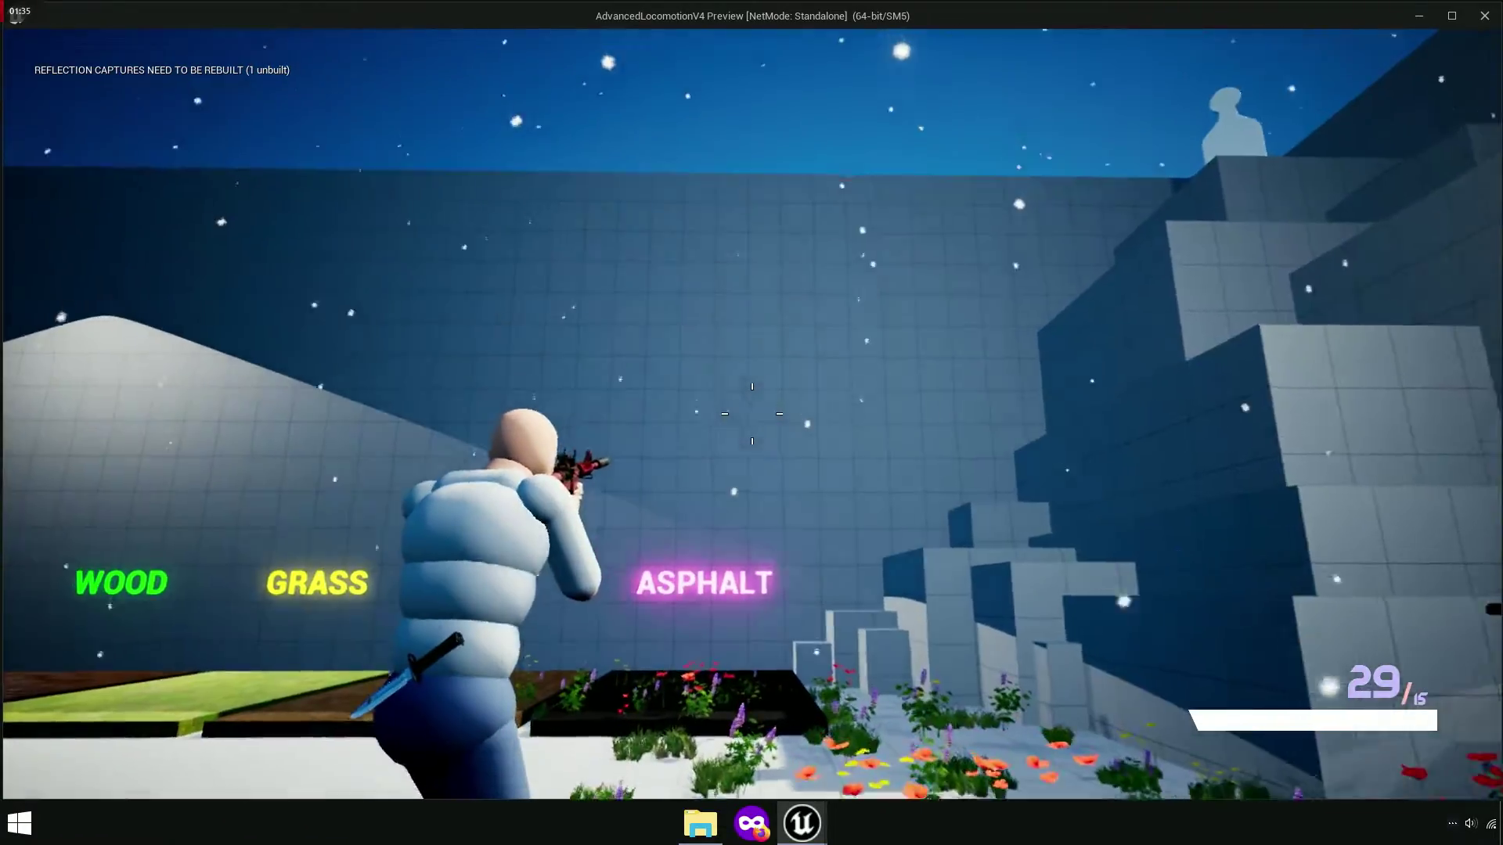
Fire bursts at the wall and the labelled surface strips to compare impact effects.
left_click(752, 414)
left_click_drag(751, 414, 751, 413)
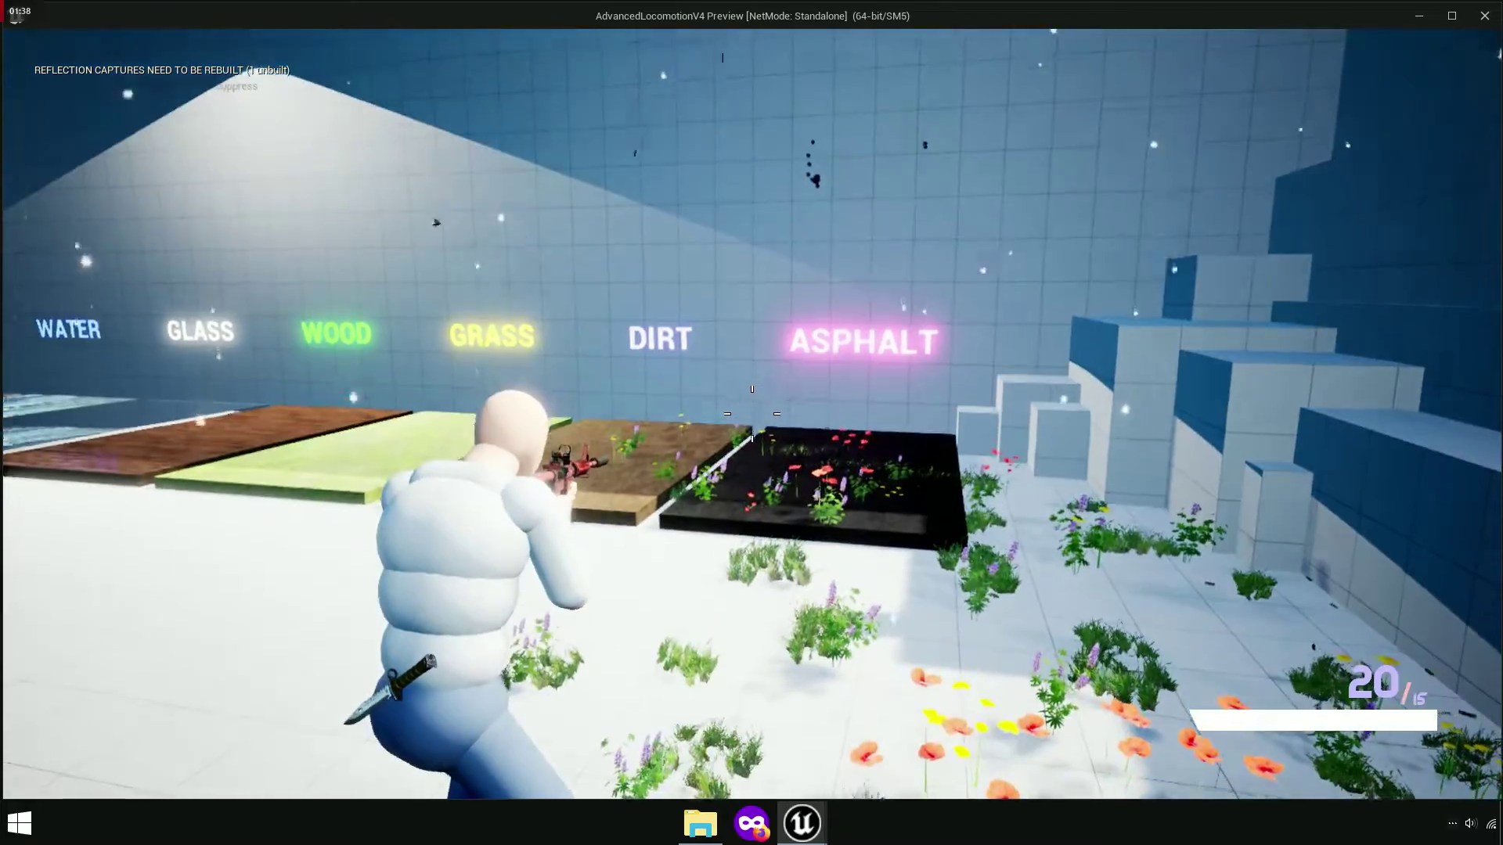
left_click(751, 413)
left_click(752, 414)
left_click(752, 414)
left_click(752, 413)
left_click_drag(751, 413, 752, 414)
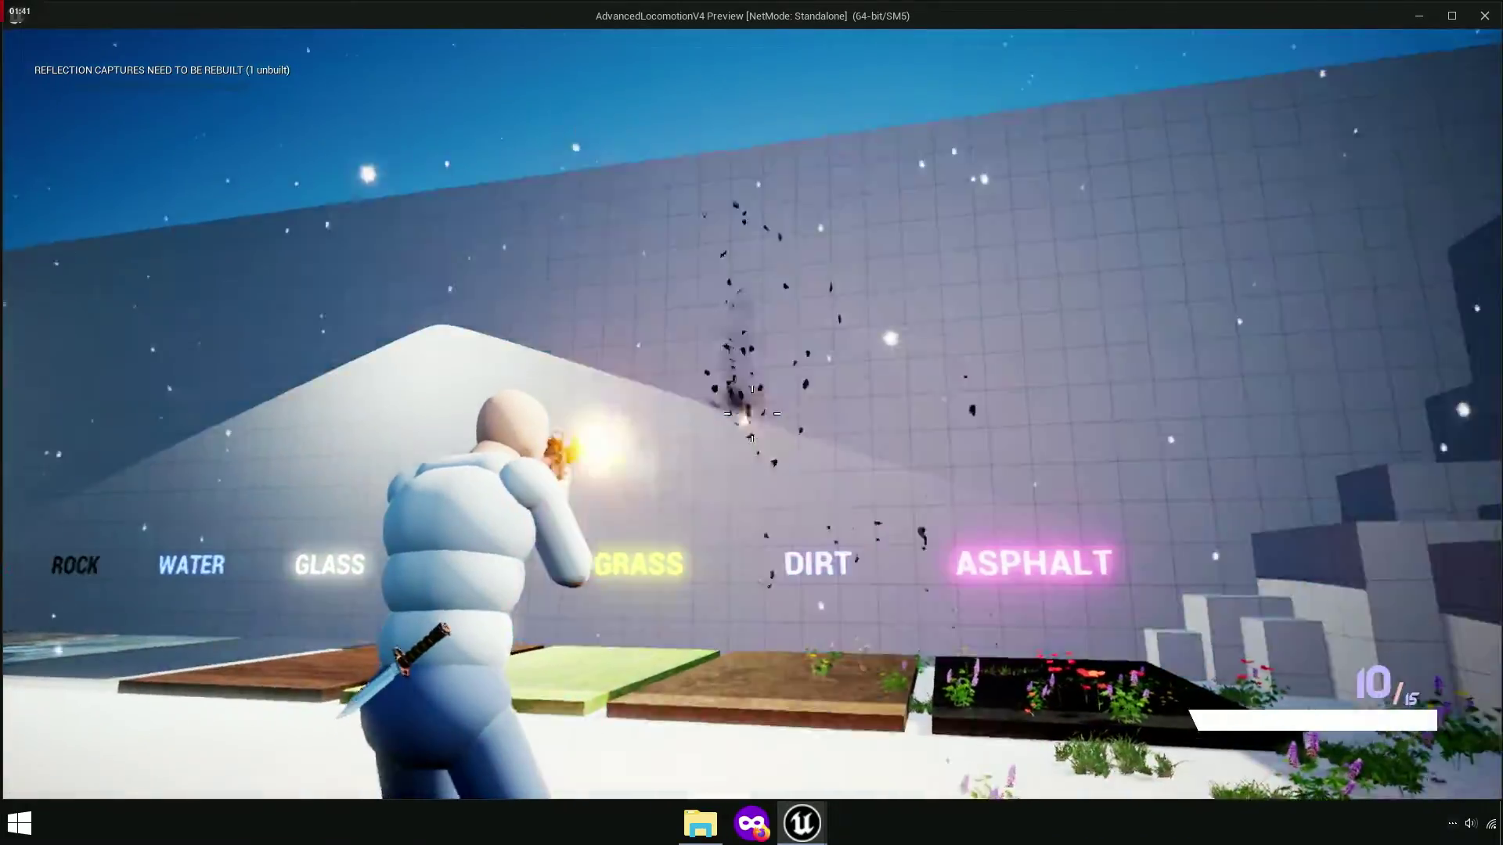
key("w")
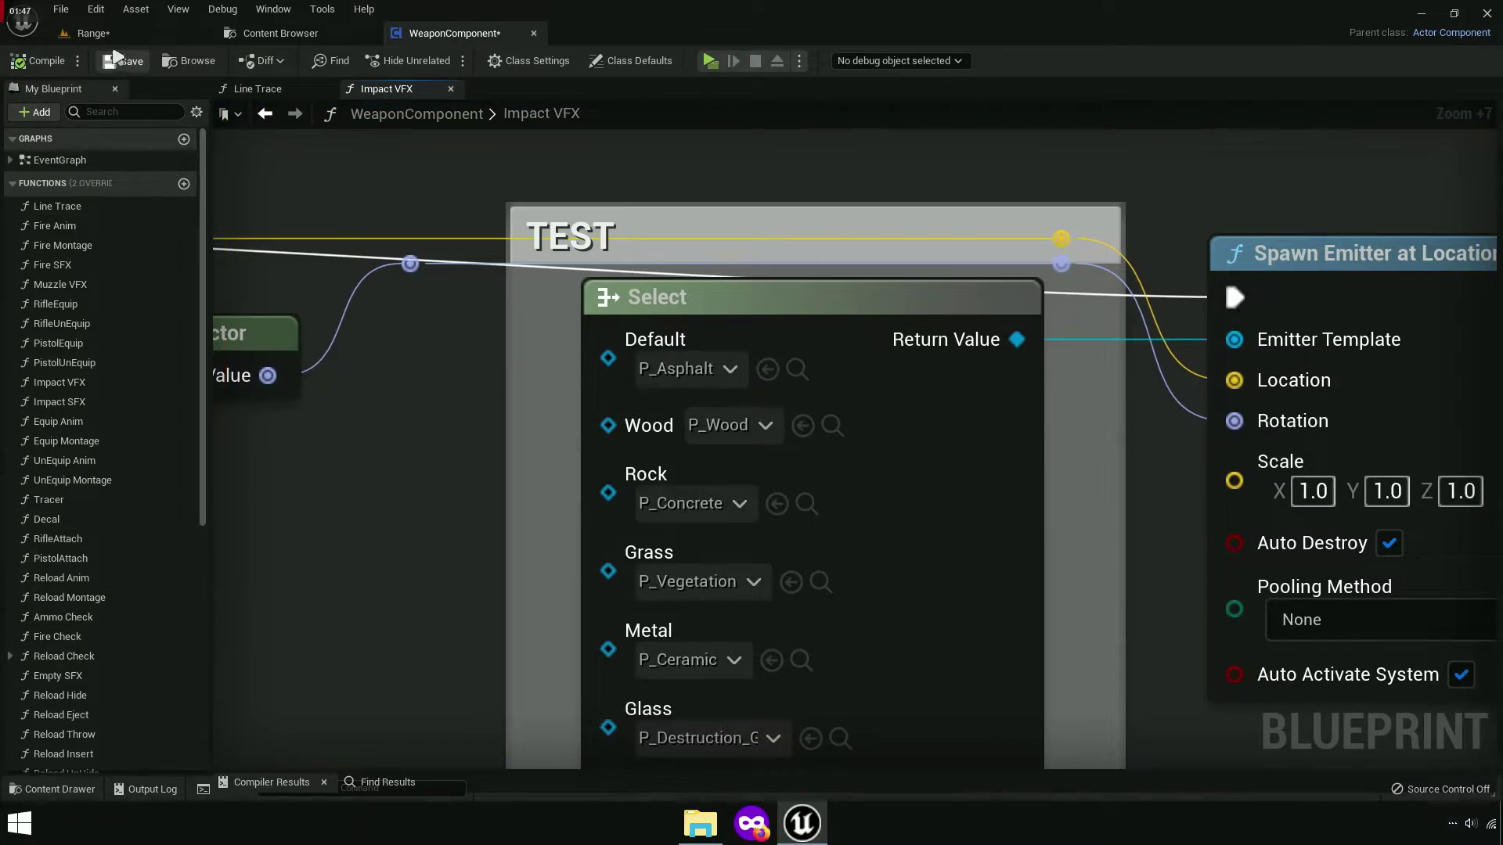
Place a cube from Place Actors into the Range level.
left_click(112, 34)
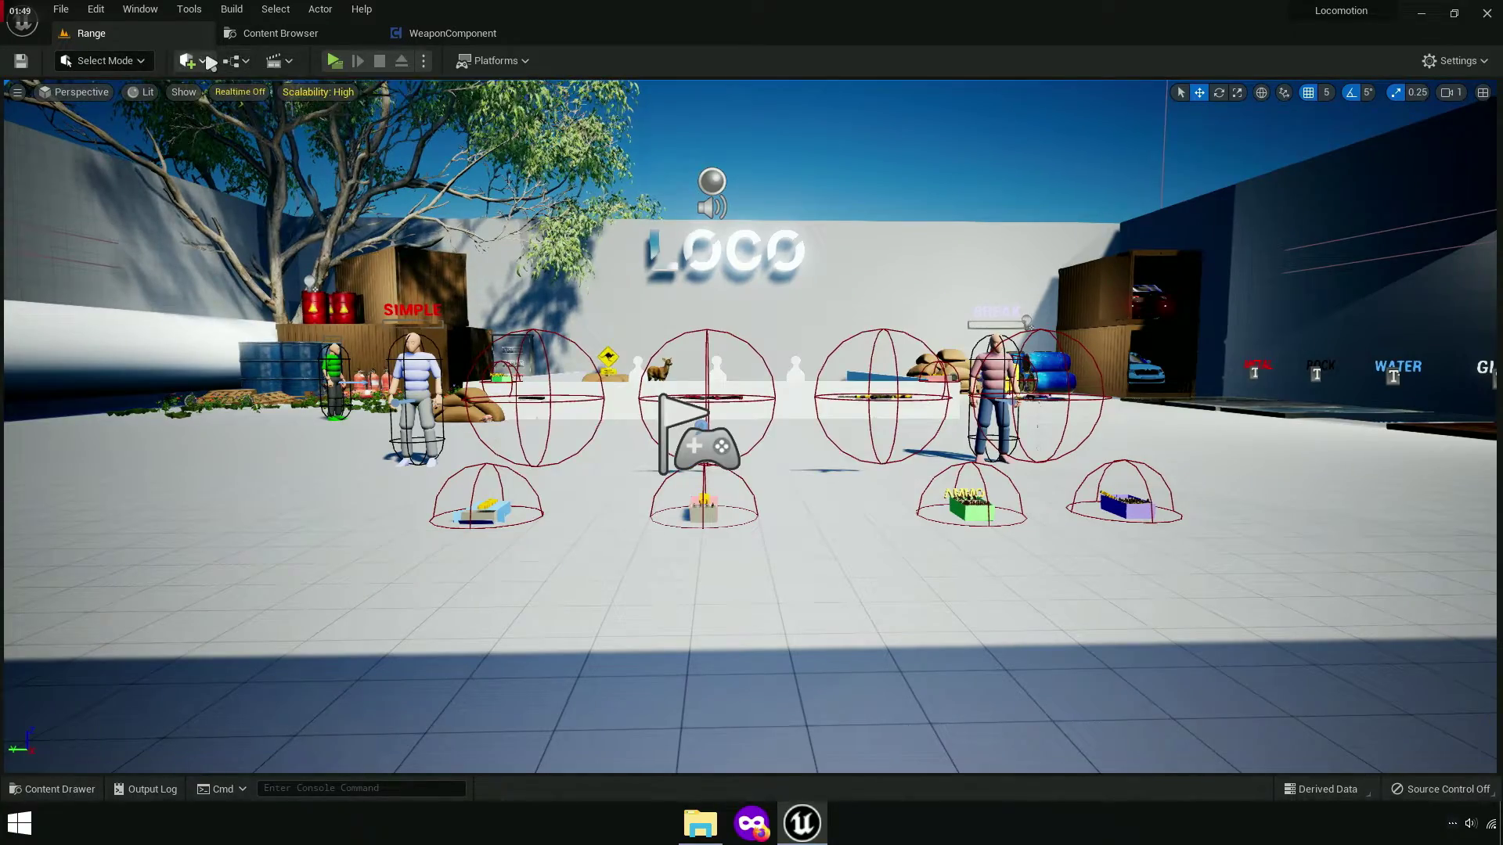
type("cube")
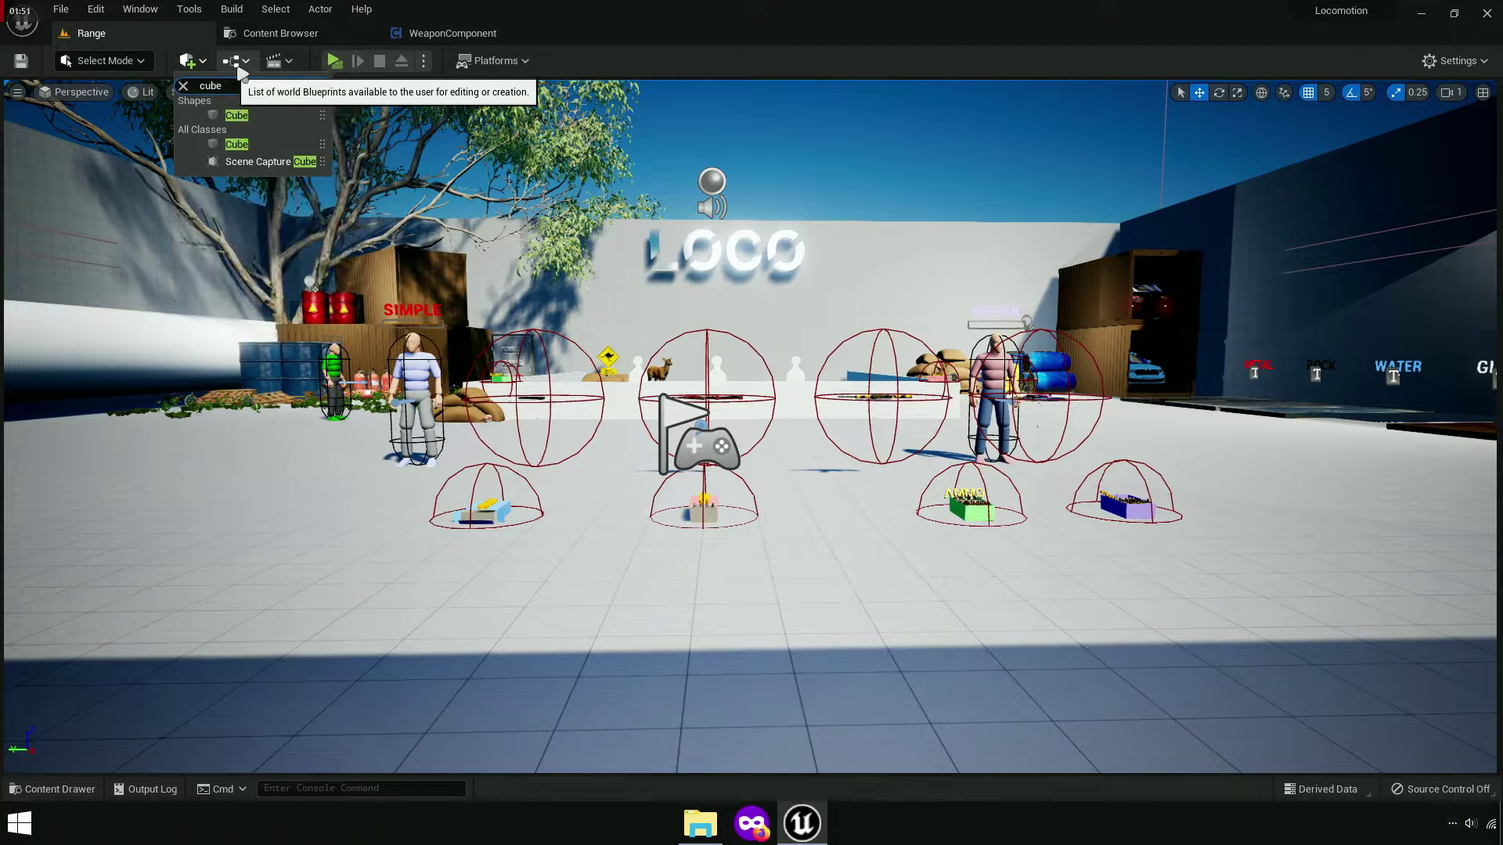
left_click_drag(250, 118, 464, 607)
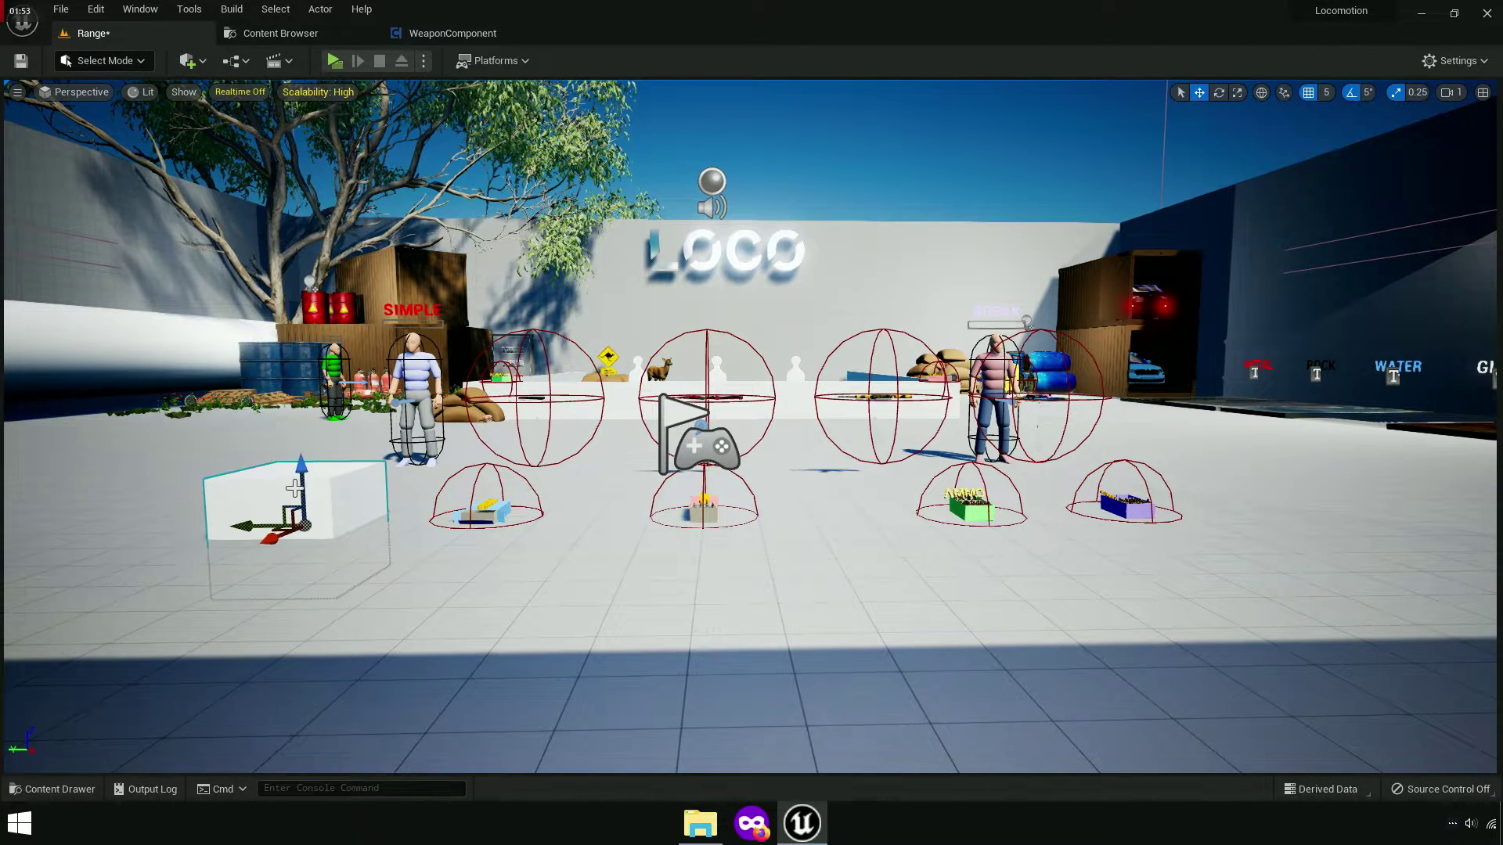
Raise the cube above the floor and shift it left, then launch a standalone play test.
mouse_move(303, 444)
left_mouse_down()
mouse_move(307, 415)
mouse_move(368, 422)
left_mouse_up()
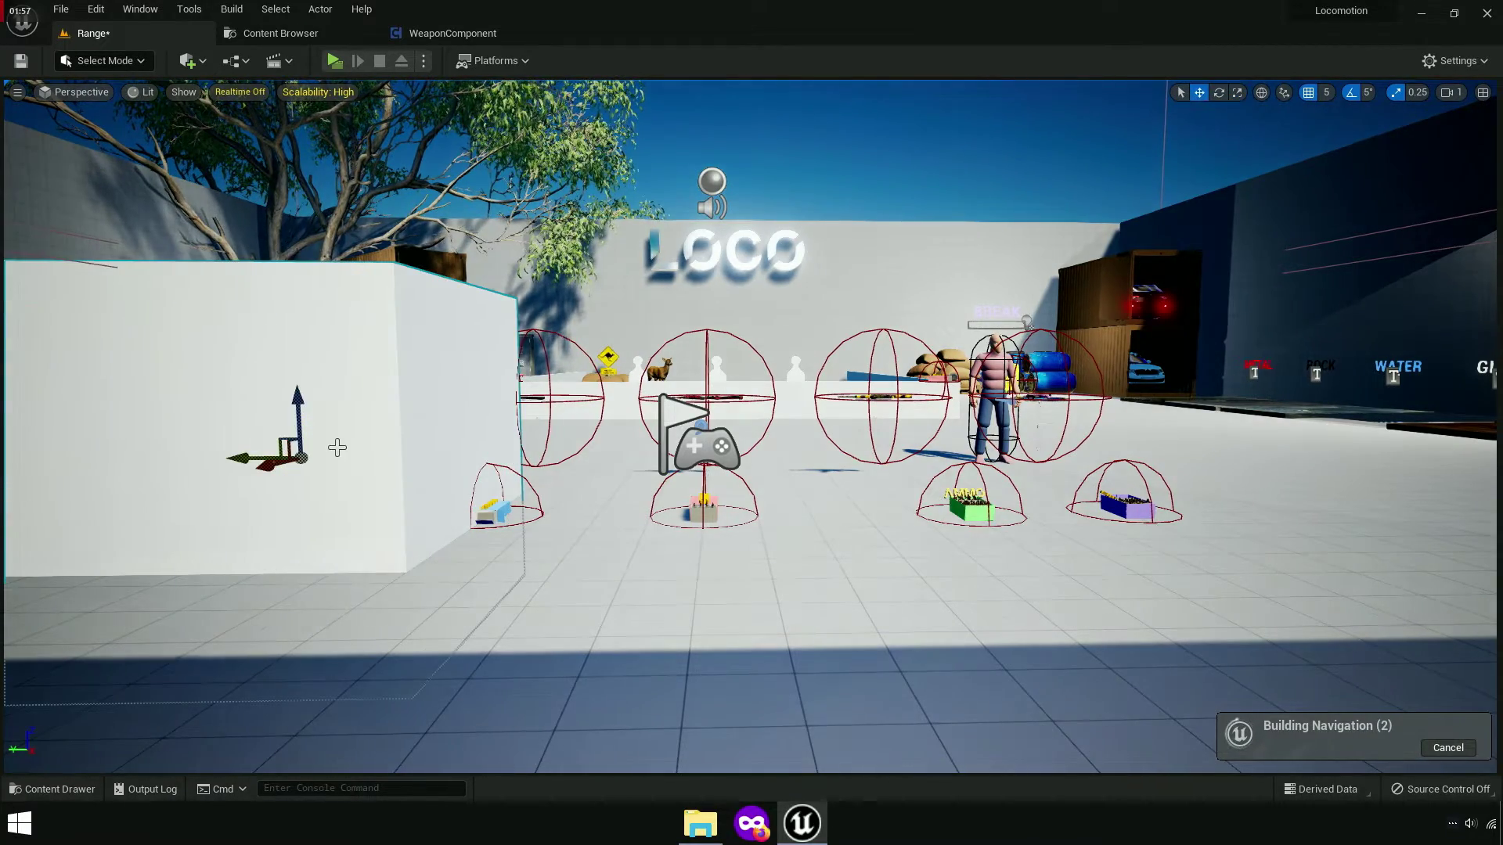
right_click_drag(368, 423, 313, 426)
left_click_drag(361, 398, 382, 338)
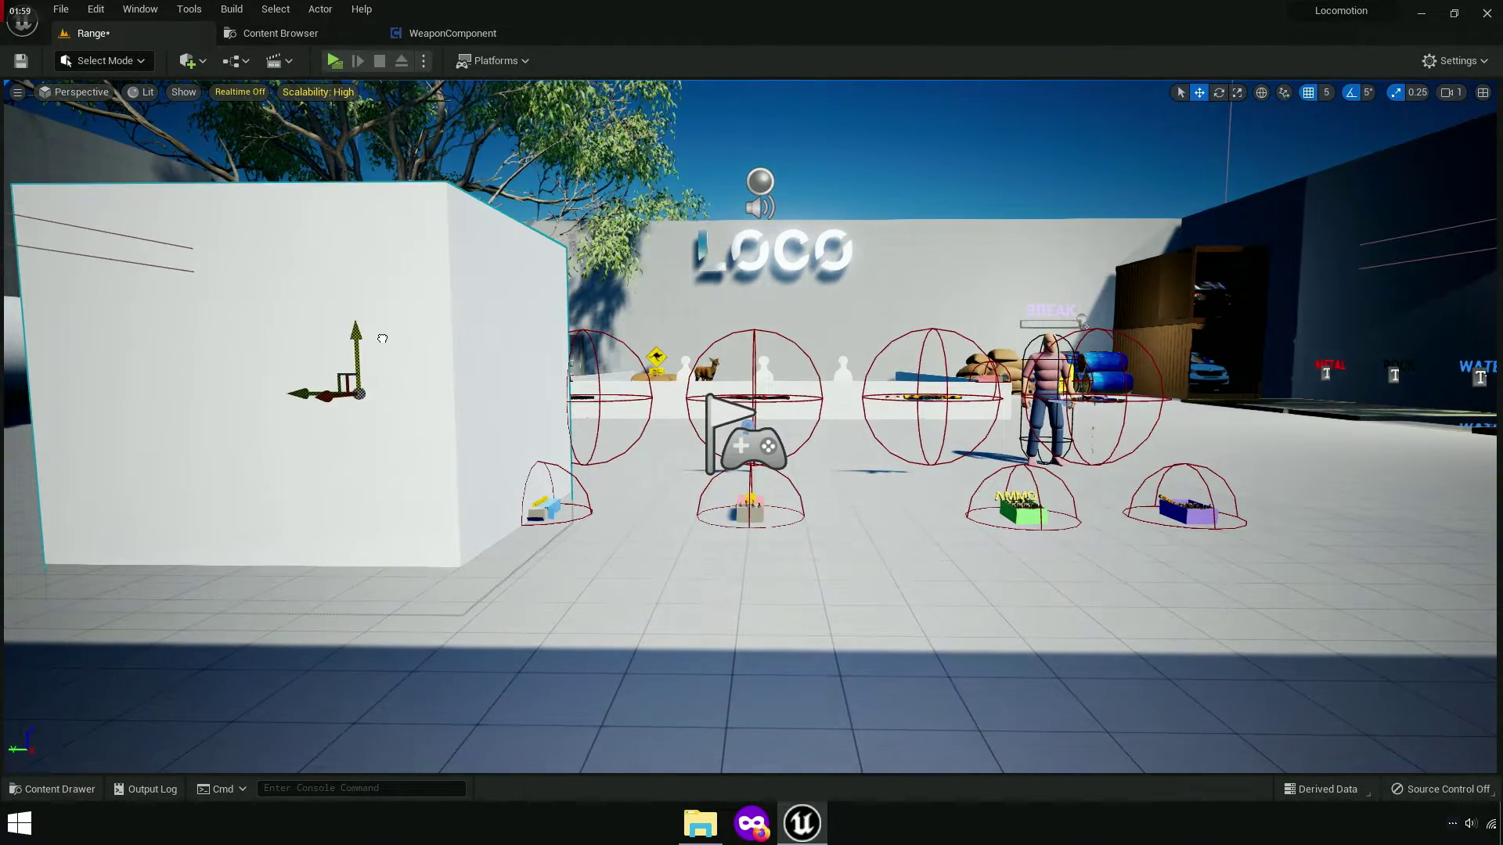
mouse_move(314, 393)
left_mouse_down()
mouse_move(159, 354)
mouse_move(234, 233)
left_mouse_up()
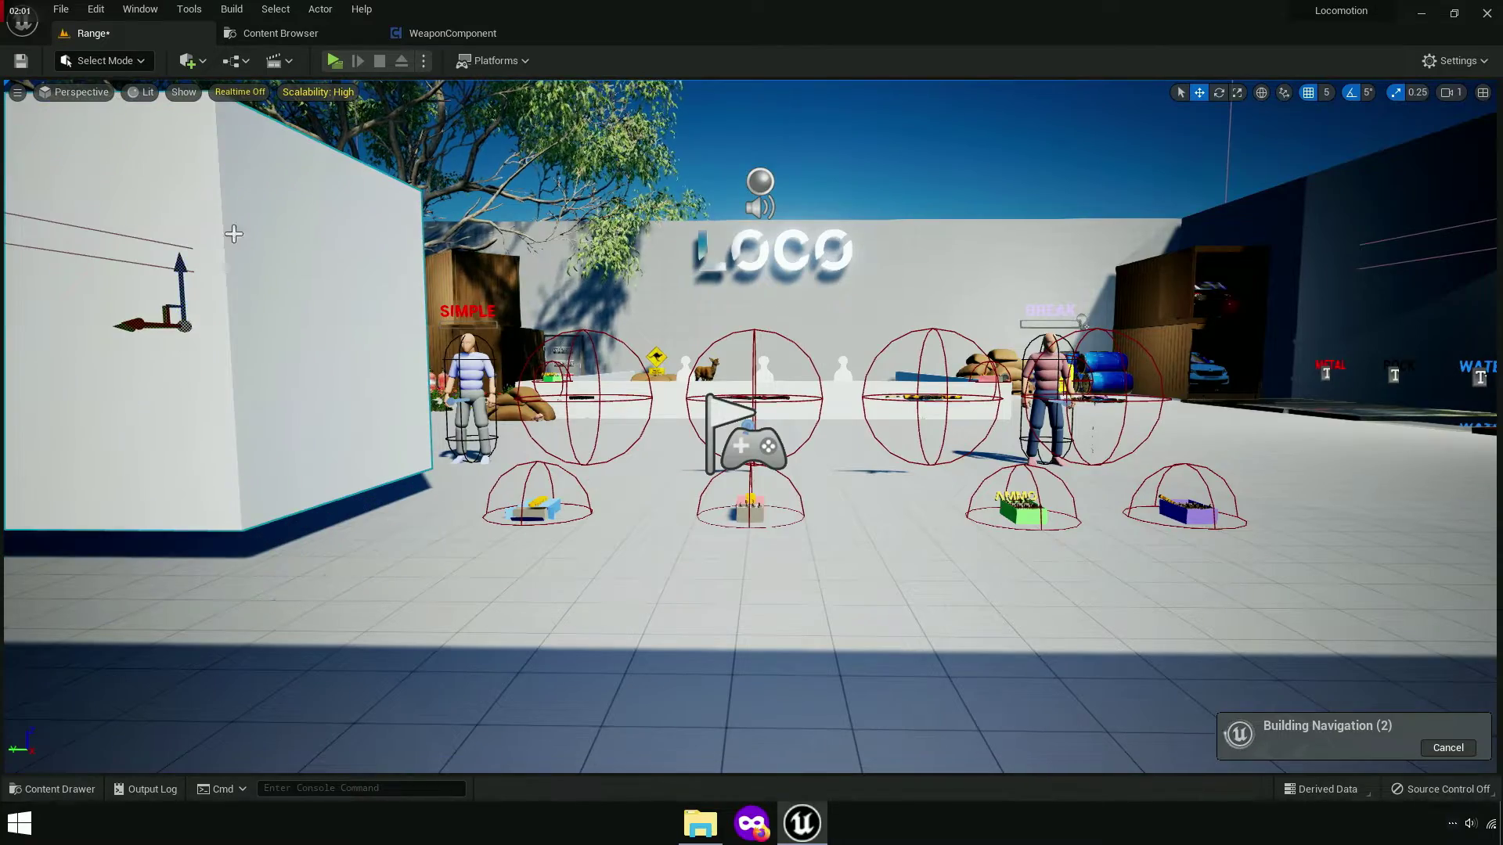
key("alt+p")
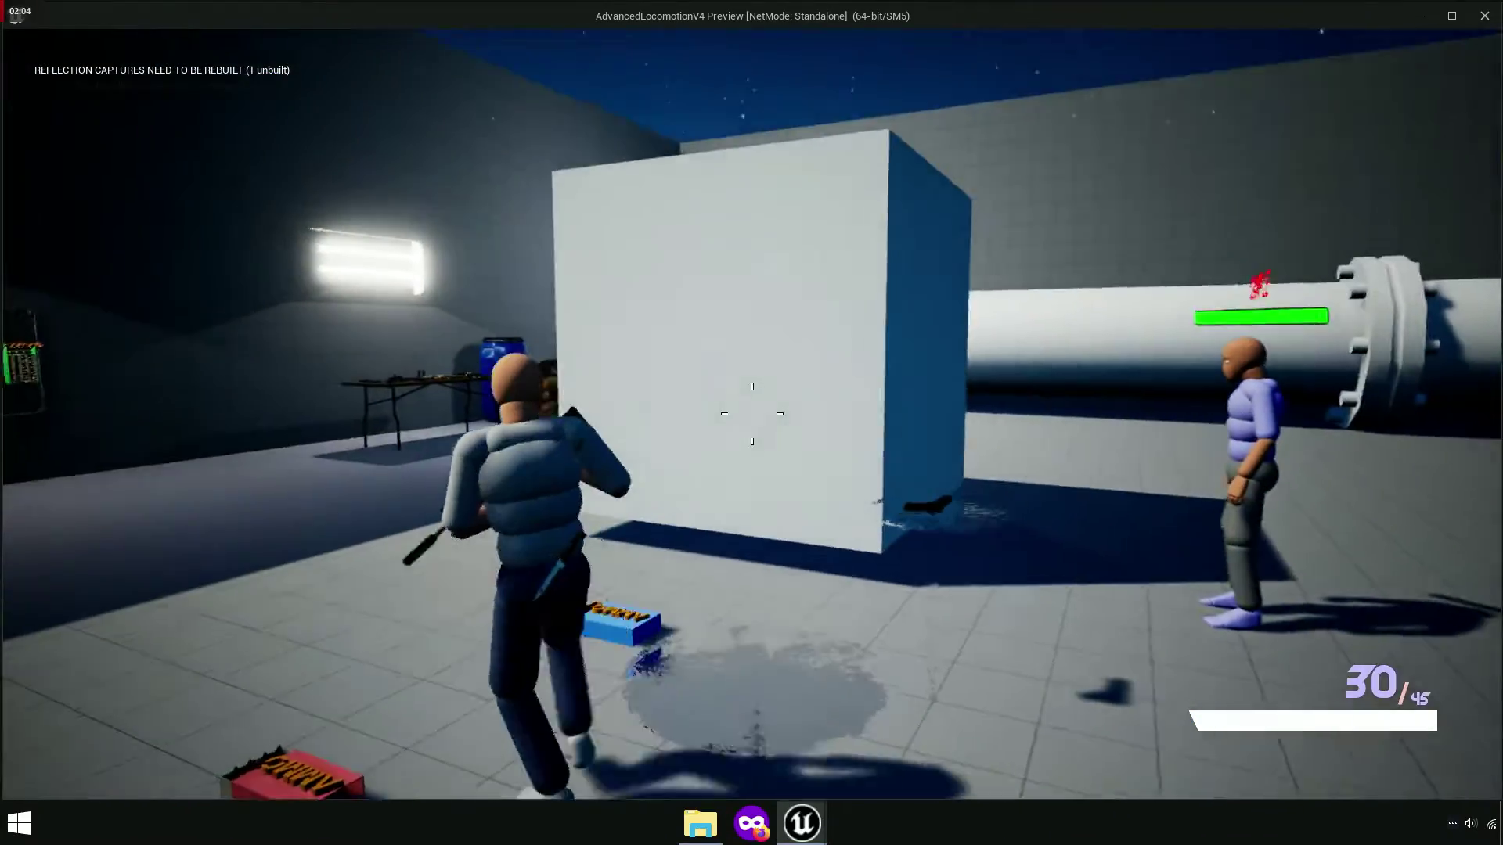
Fire six shots at the cube from different sides, then quit and return to WeaponComponent.
left_click(751, 414)
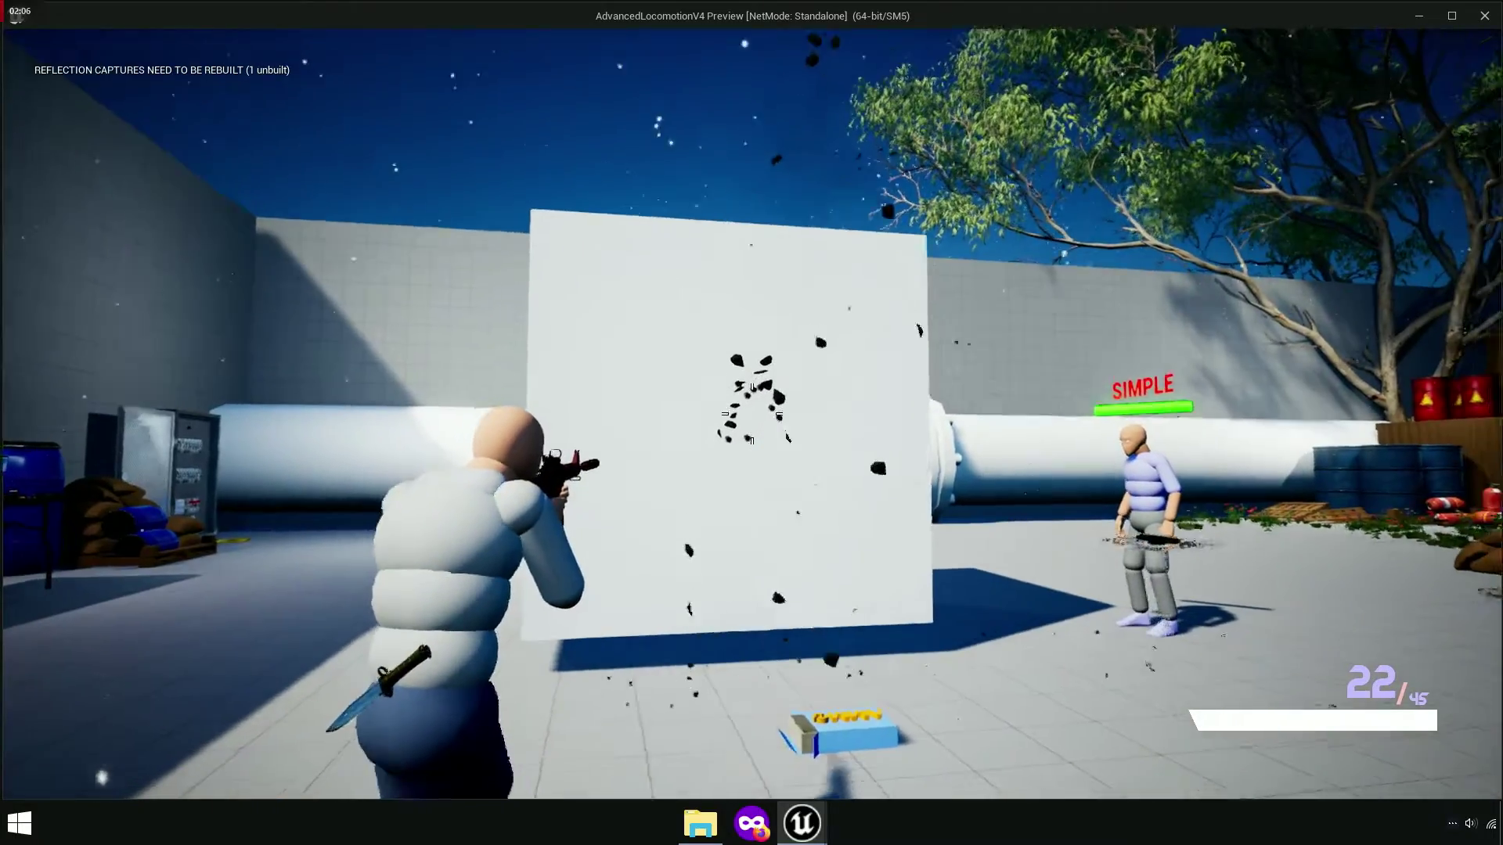
left_click(752, 413)
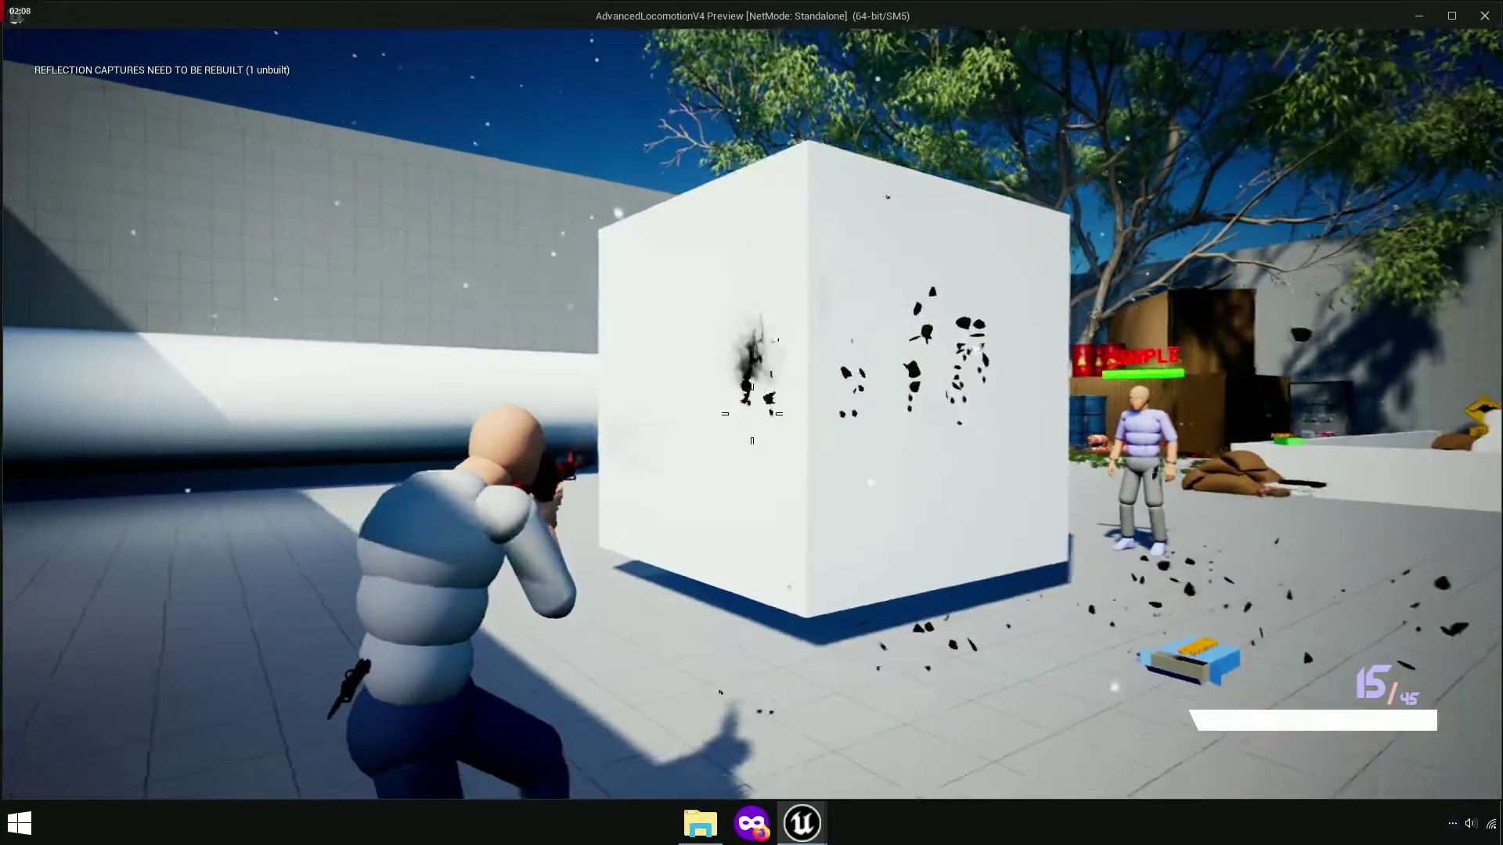
left_click(752, 413)
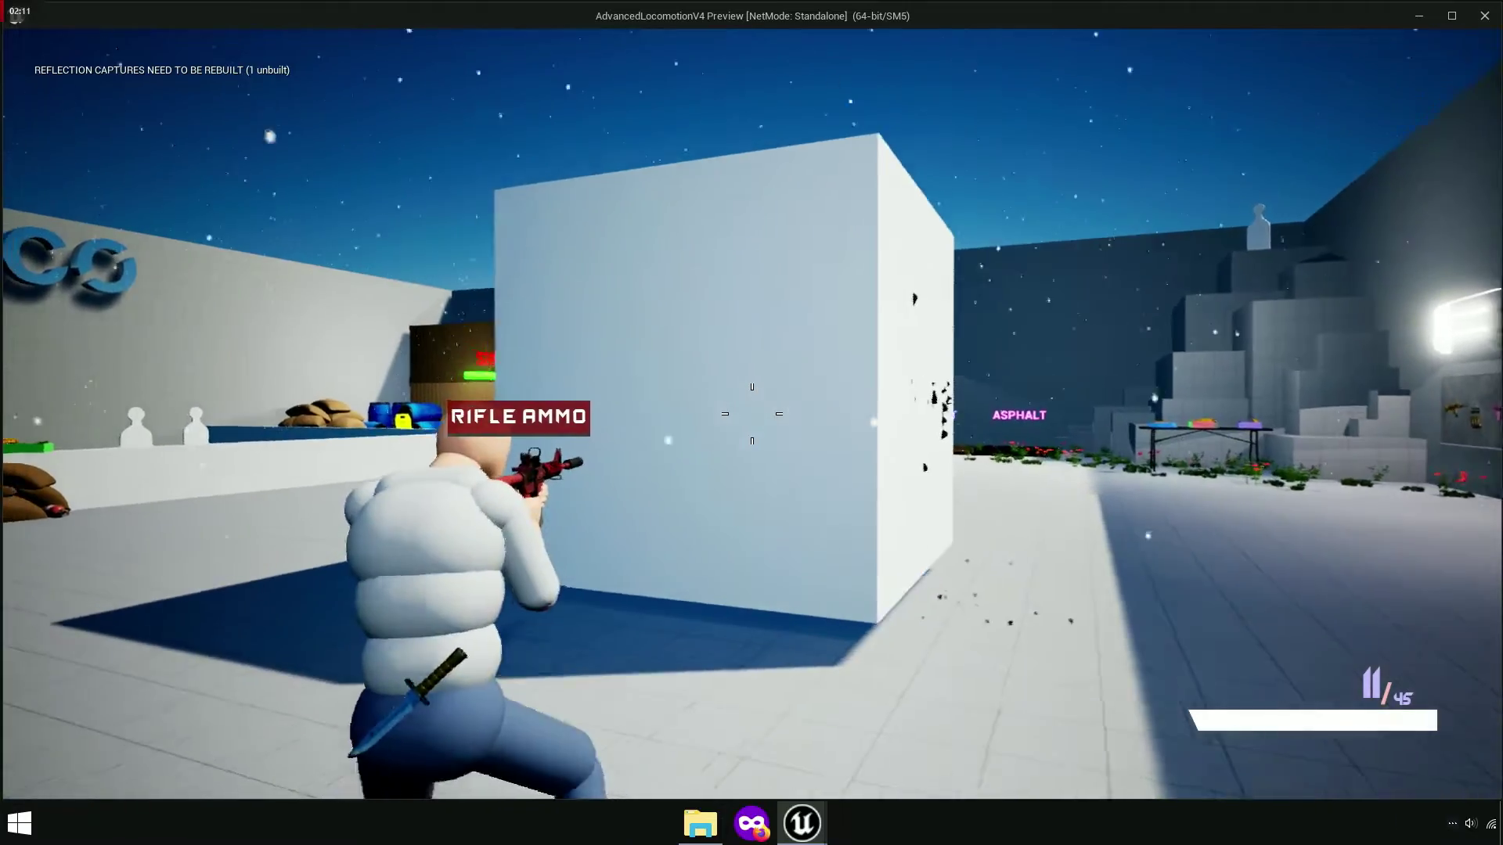
left_click(752, 413)
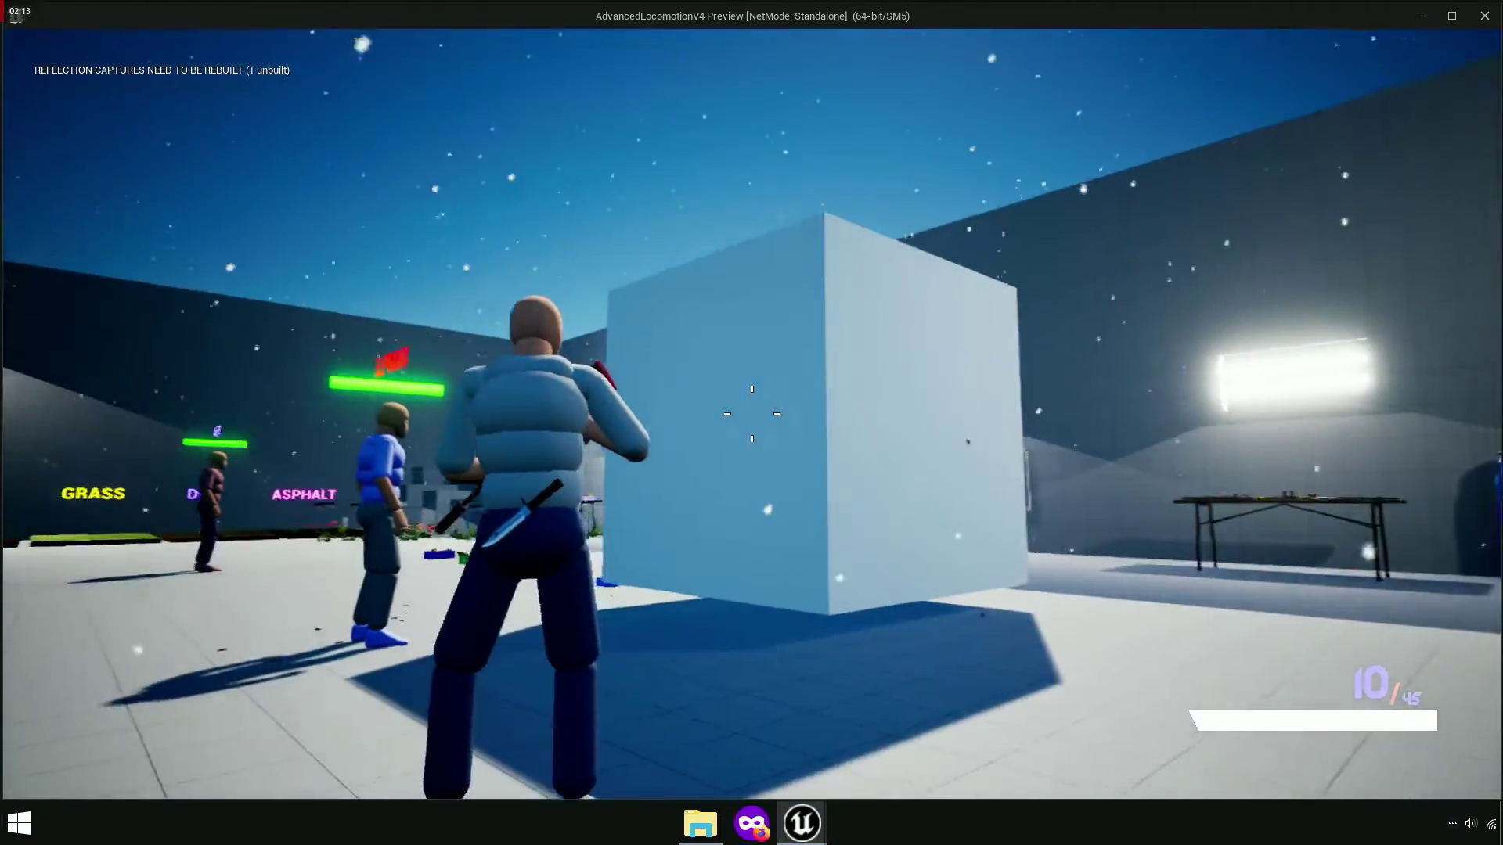
left_click(752, 413)
left_click(752, 413)
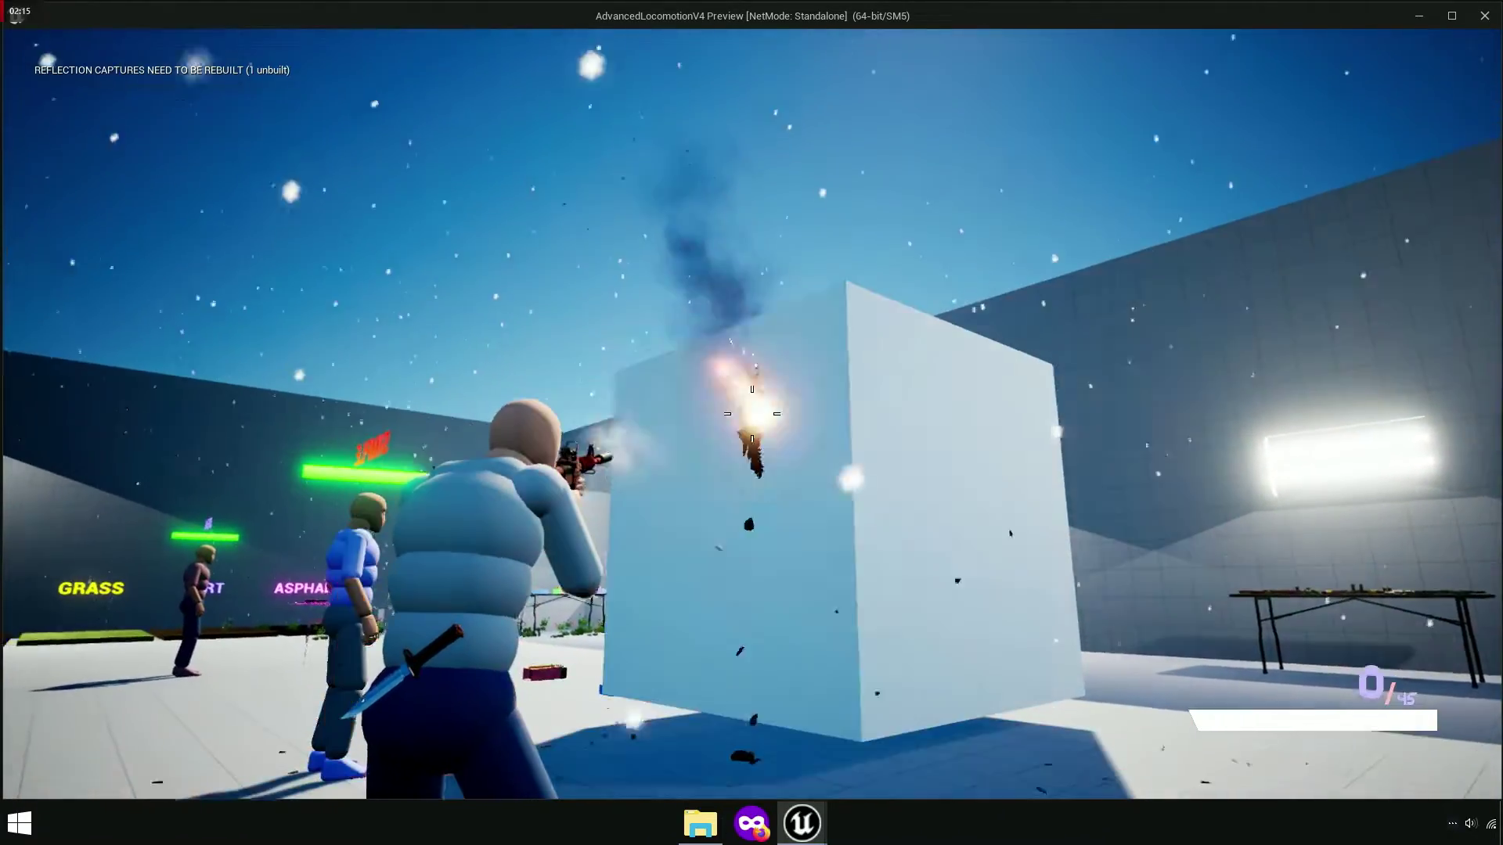
key("Escape")
left_click(464, 39)
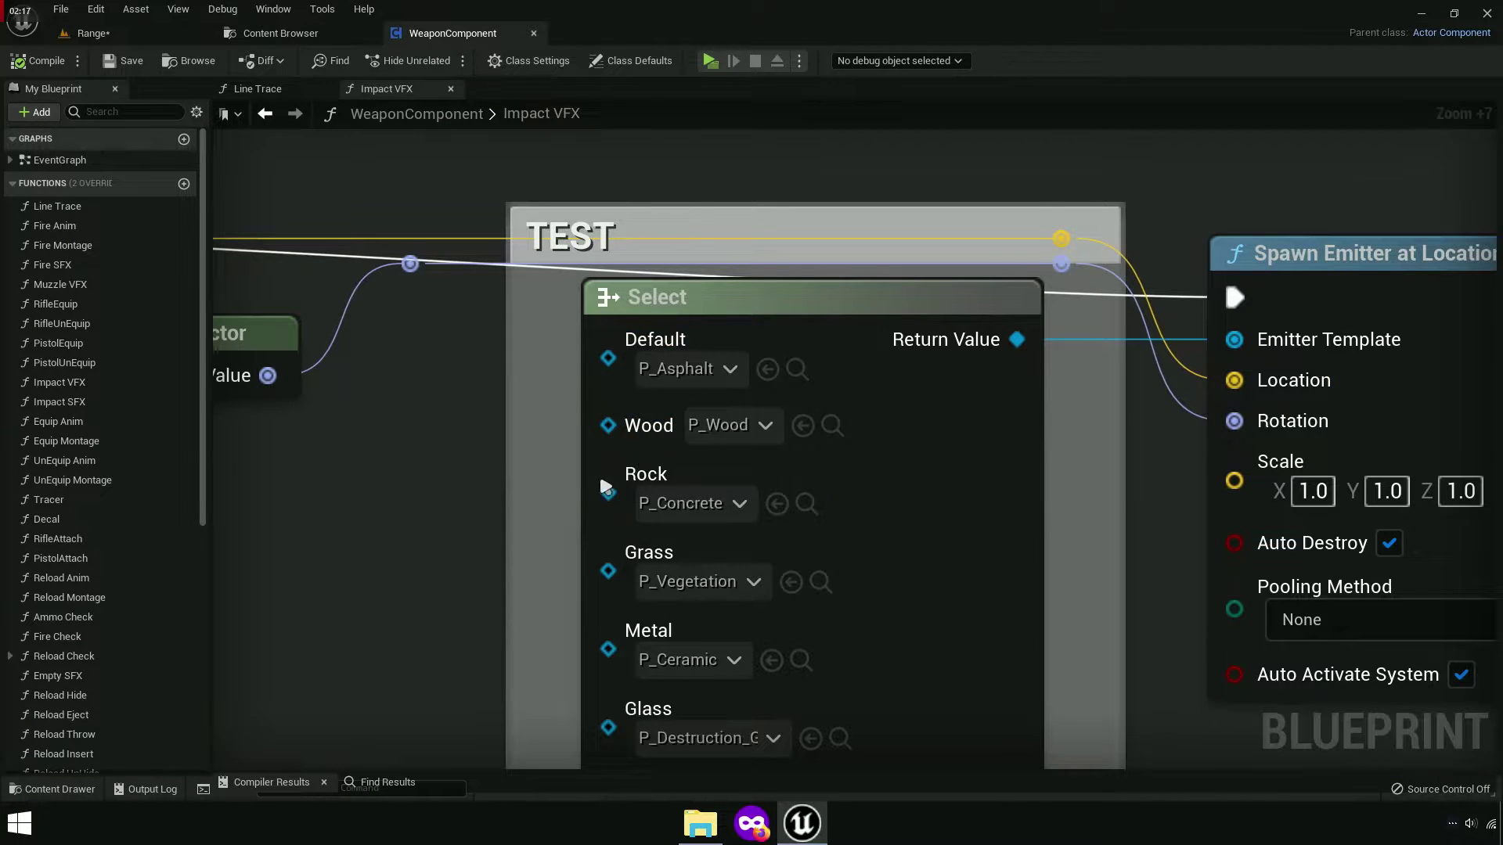
Try P_Destruction_Wood as the Select node's Default particle system, then reopen and search the Default list.
scroll(599, 472, "down", 4)
scroll(587, 279, "up", 4, "ctrl")
left_click(587, 278)
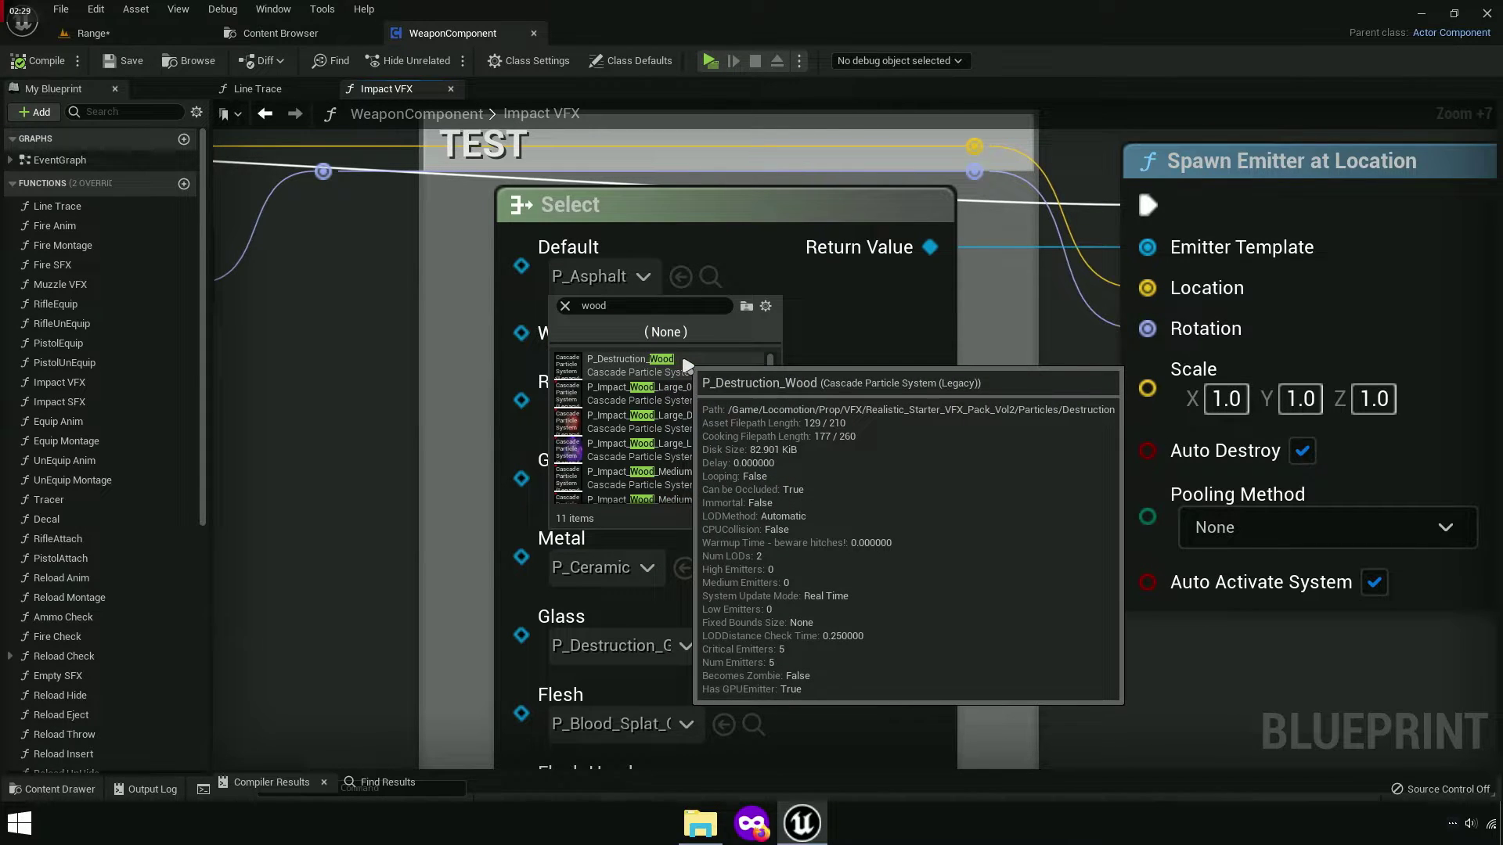
left_click(686, 365)
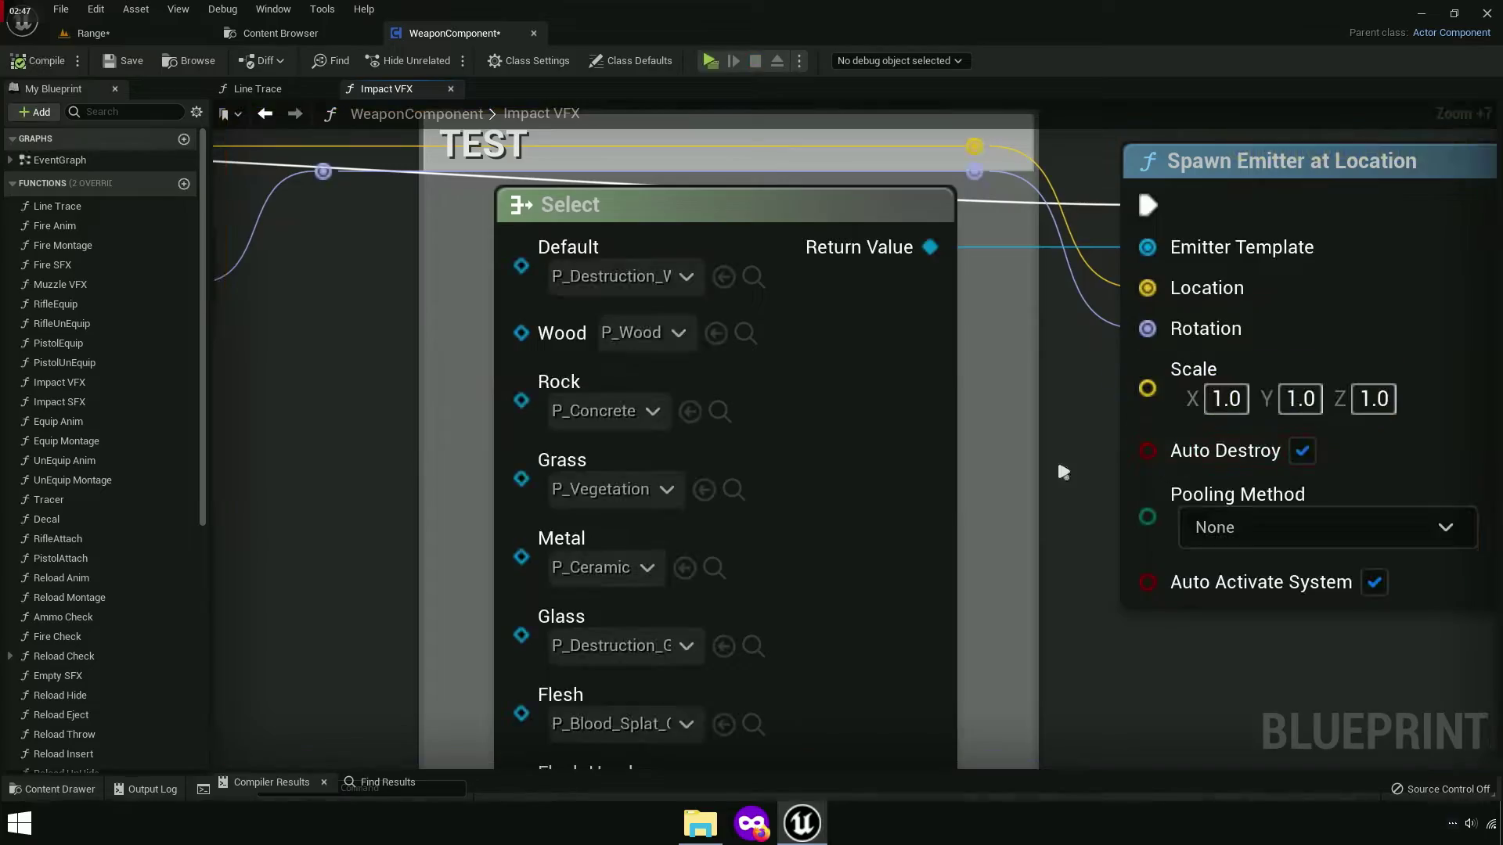
left_click(654, 288)
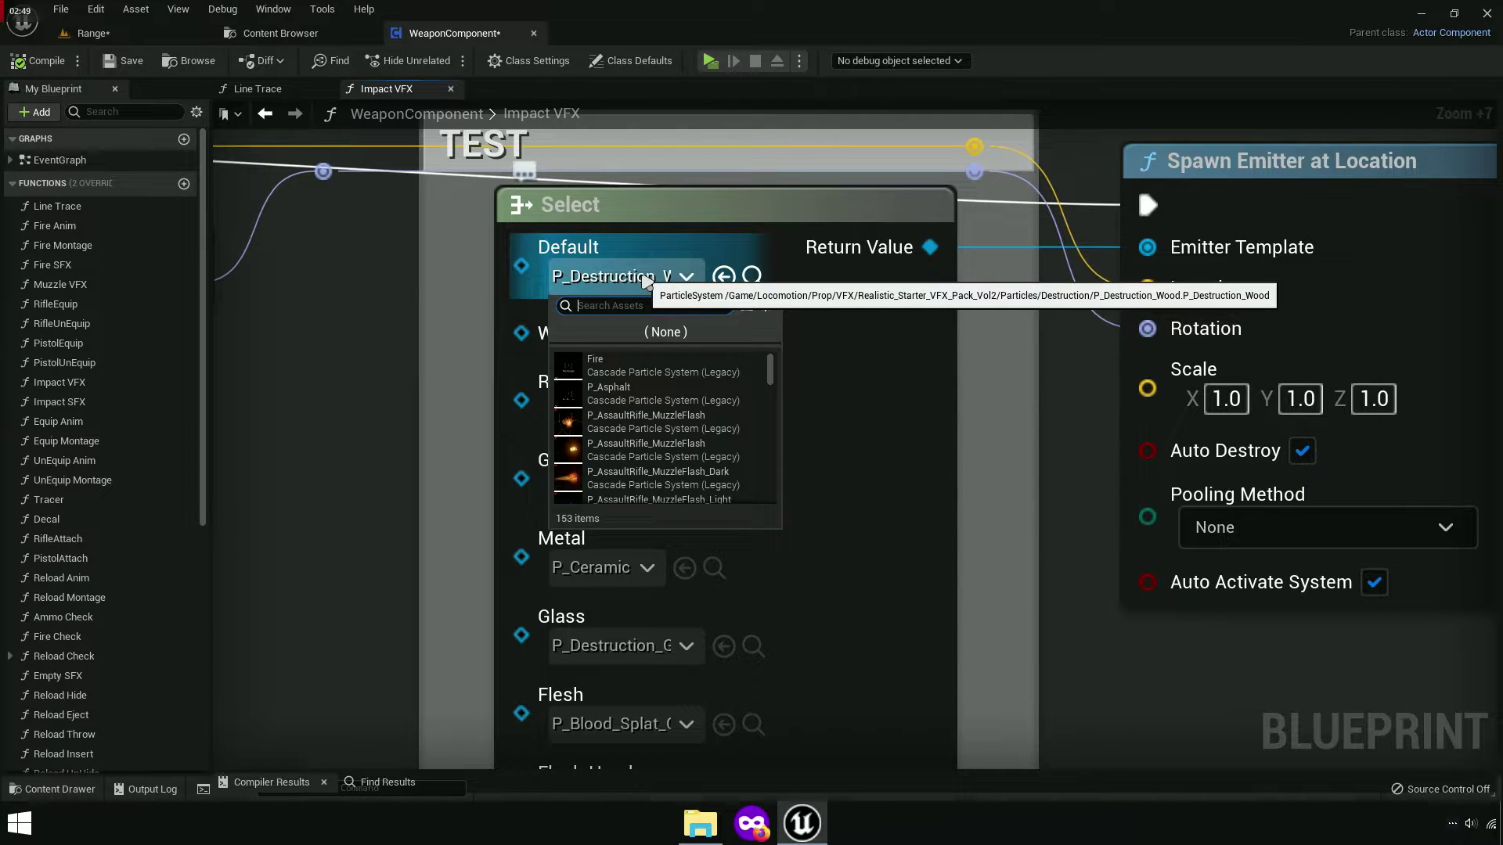
type("p defa")
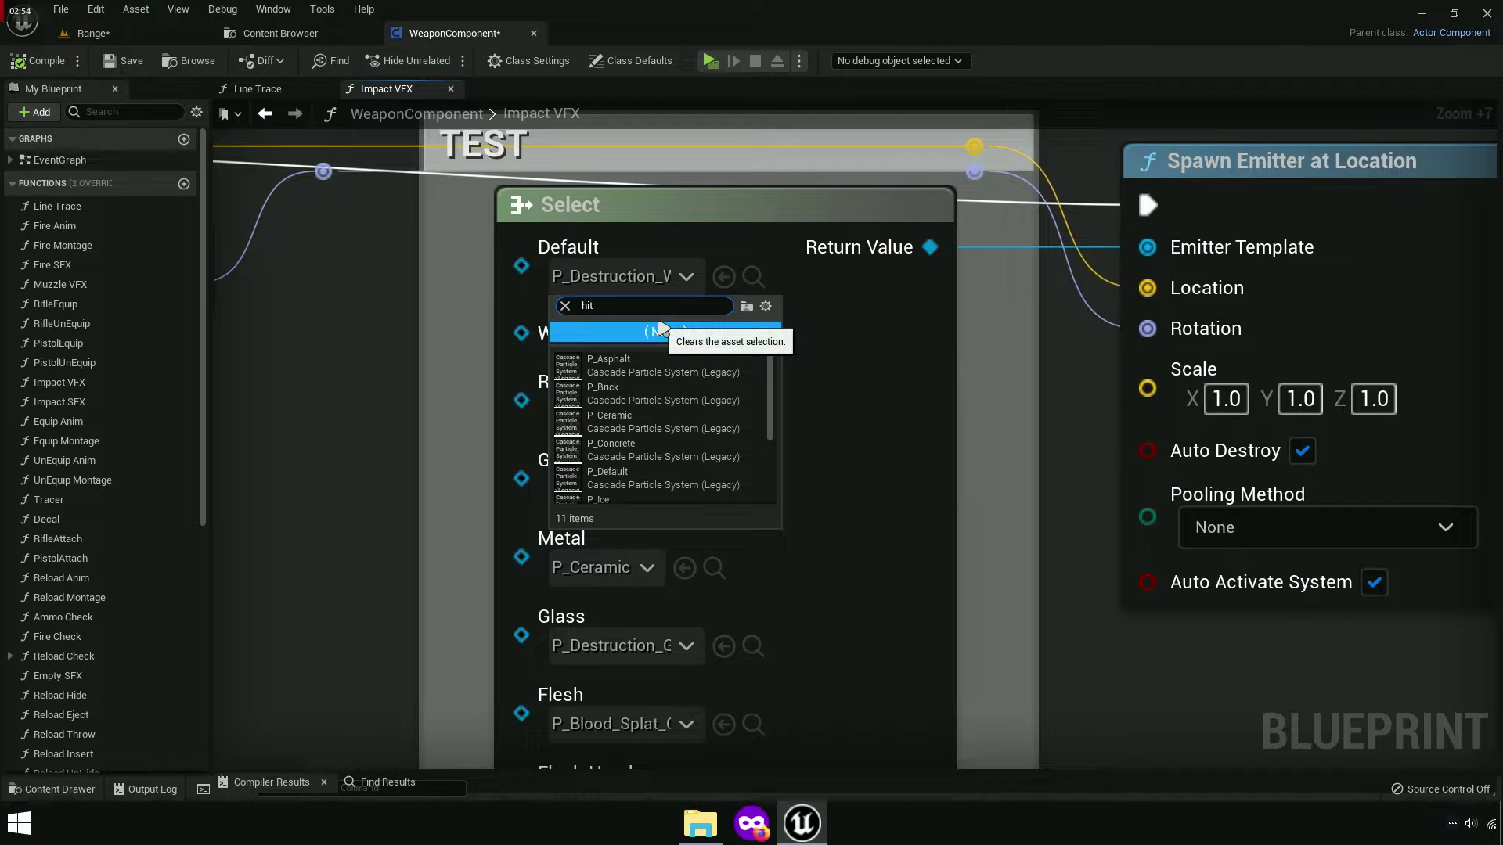
Set the Default surface to P_Default and delete the TEST comment in the Impact VFX graph.
left_click(626, 477)
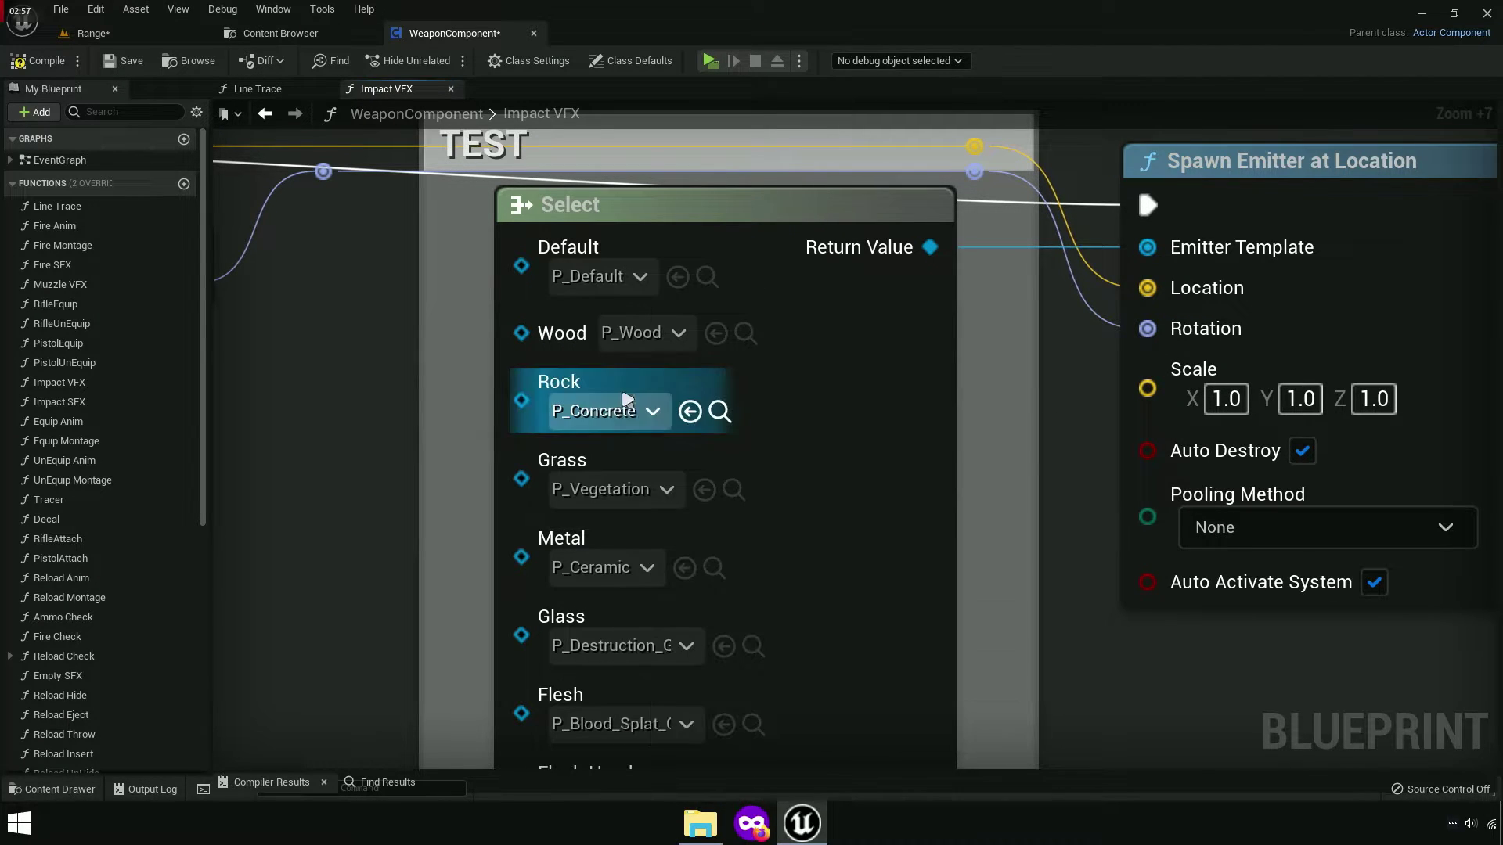
scroll(629, 565, "down", 1)
scroll(619, 595, "down", 4)
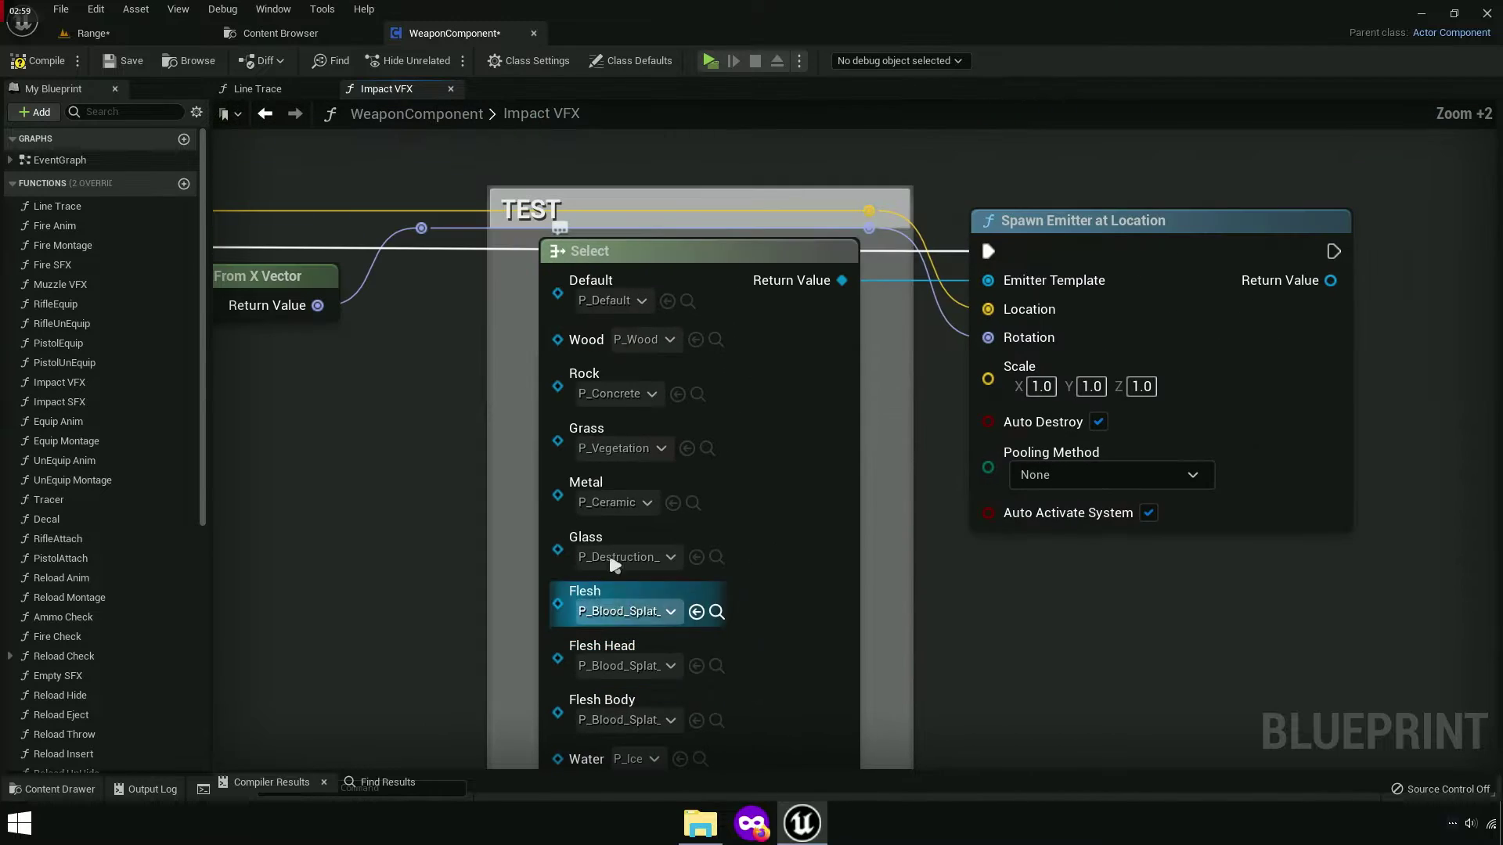
scroll(807, 587, "down", 4)
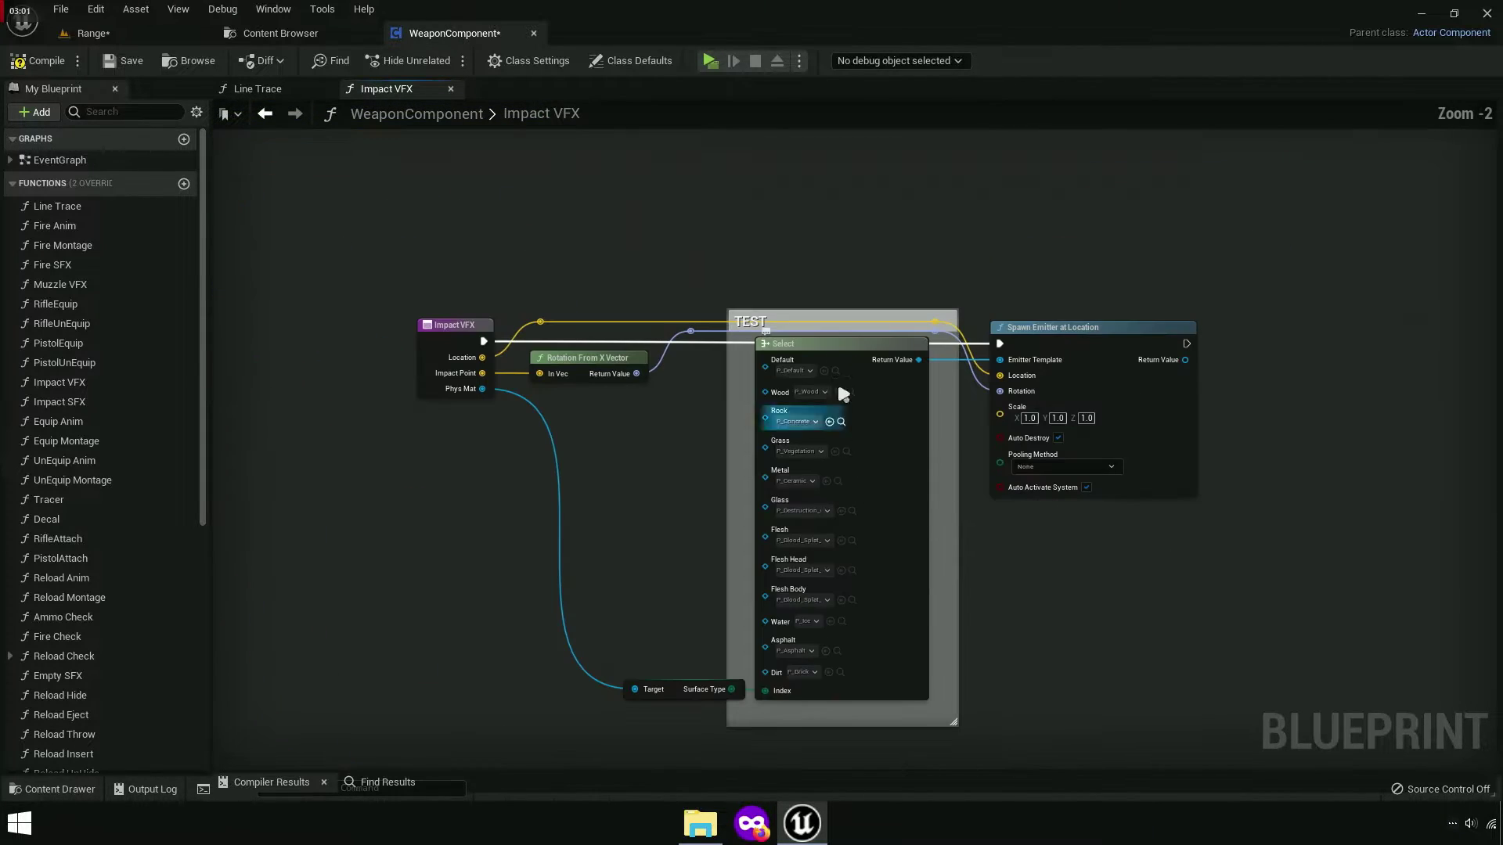
key("Delete")
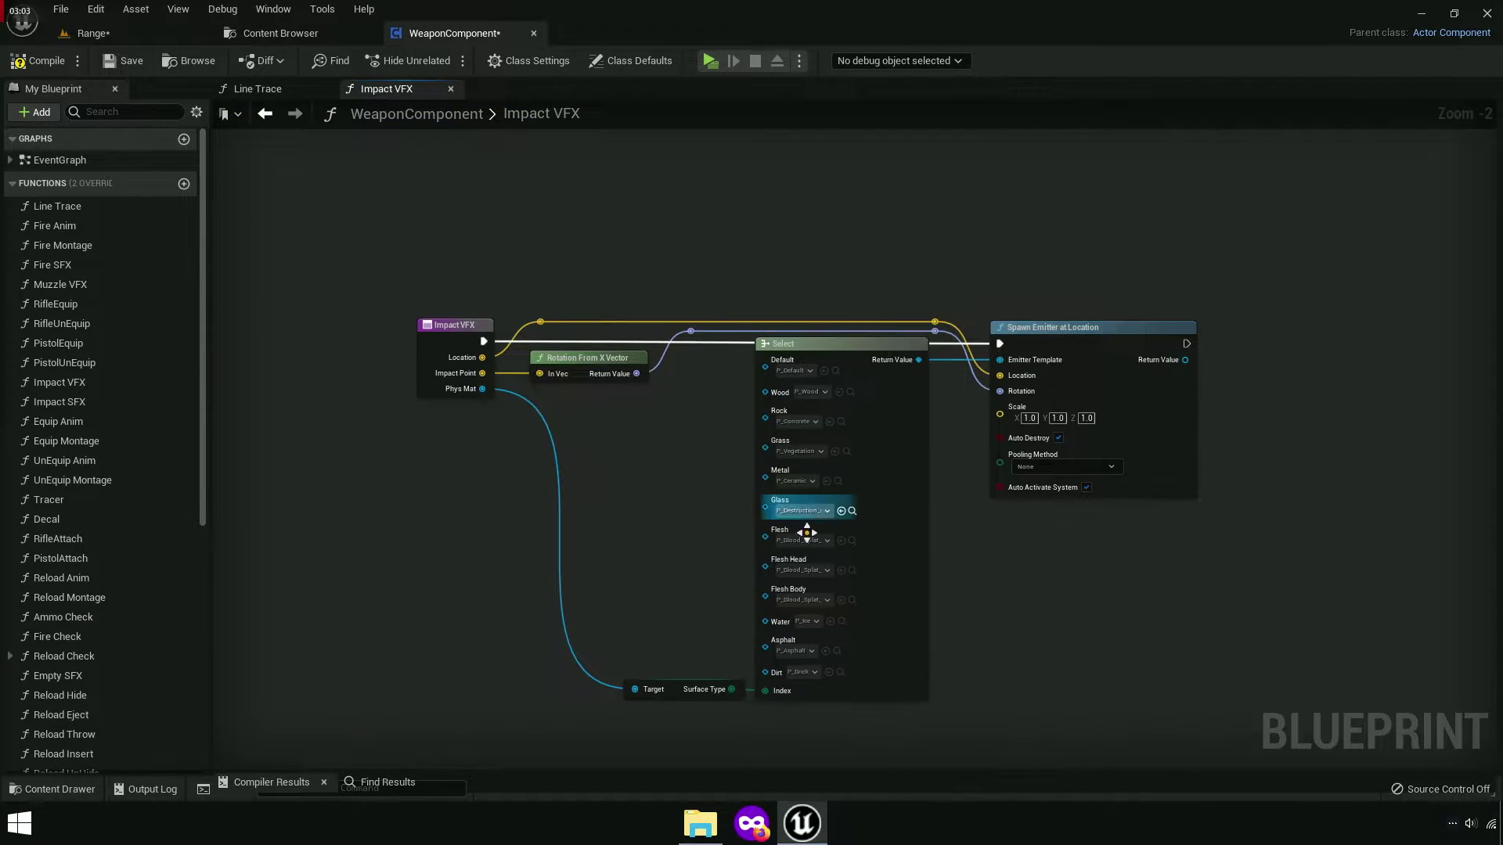
Delete the TEST comment in the Line Trace graph.
scroll(804, 529, "up", 2)
right_click_drag(671, 412, 645, 481)
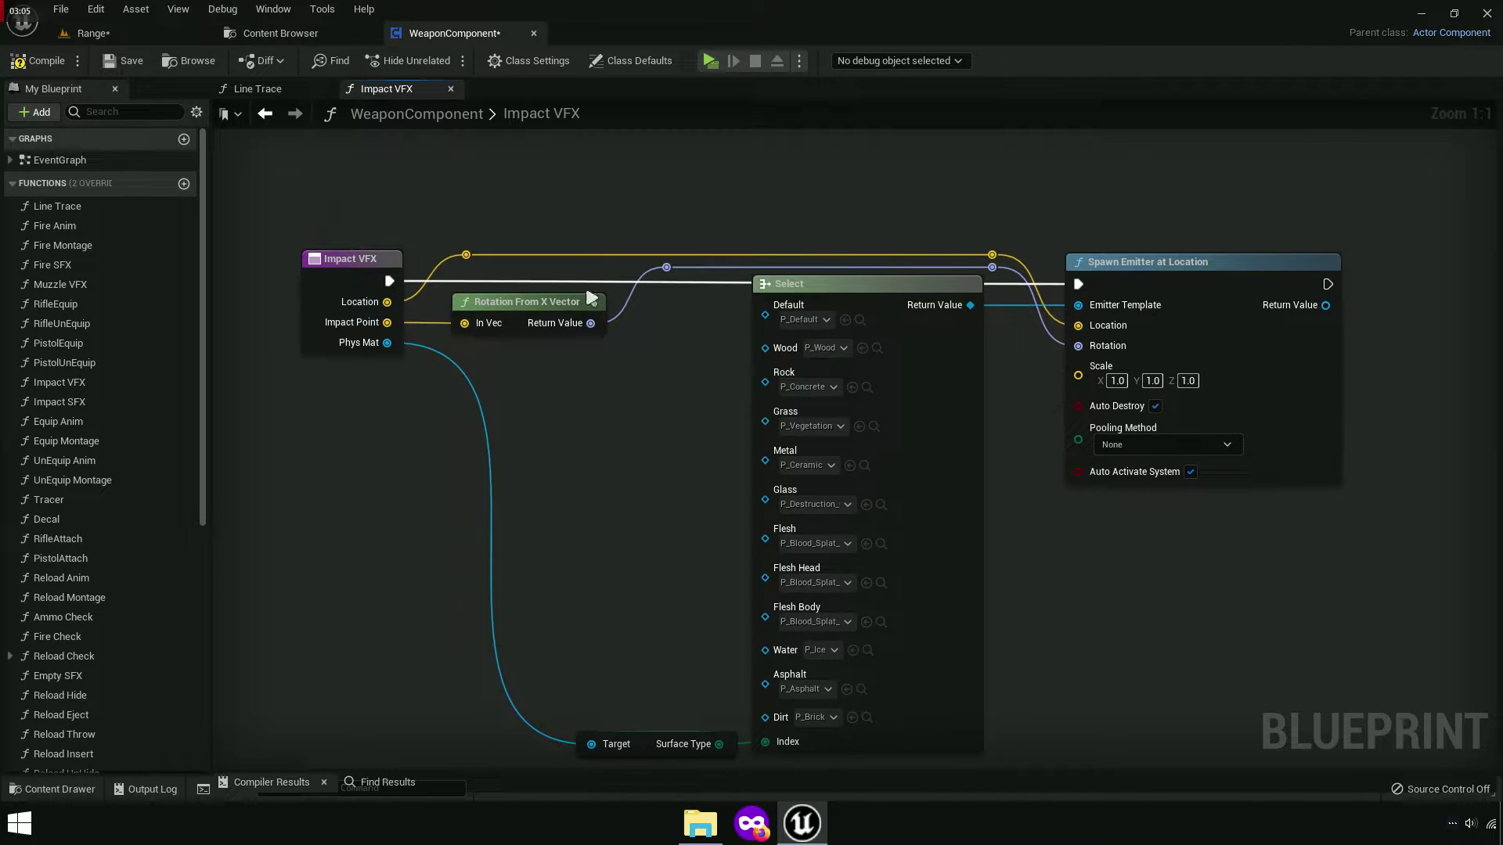
scroll(778, 436, "down", 1)
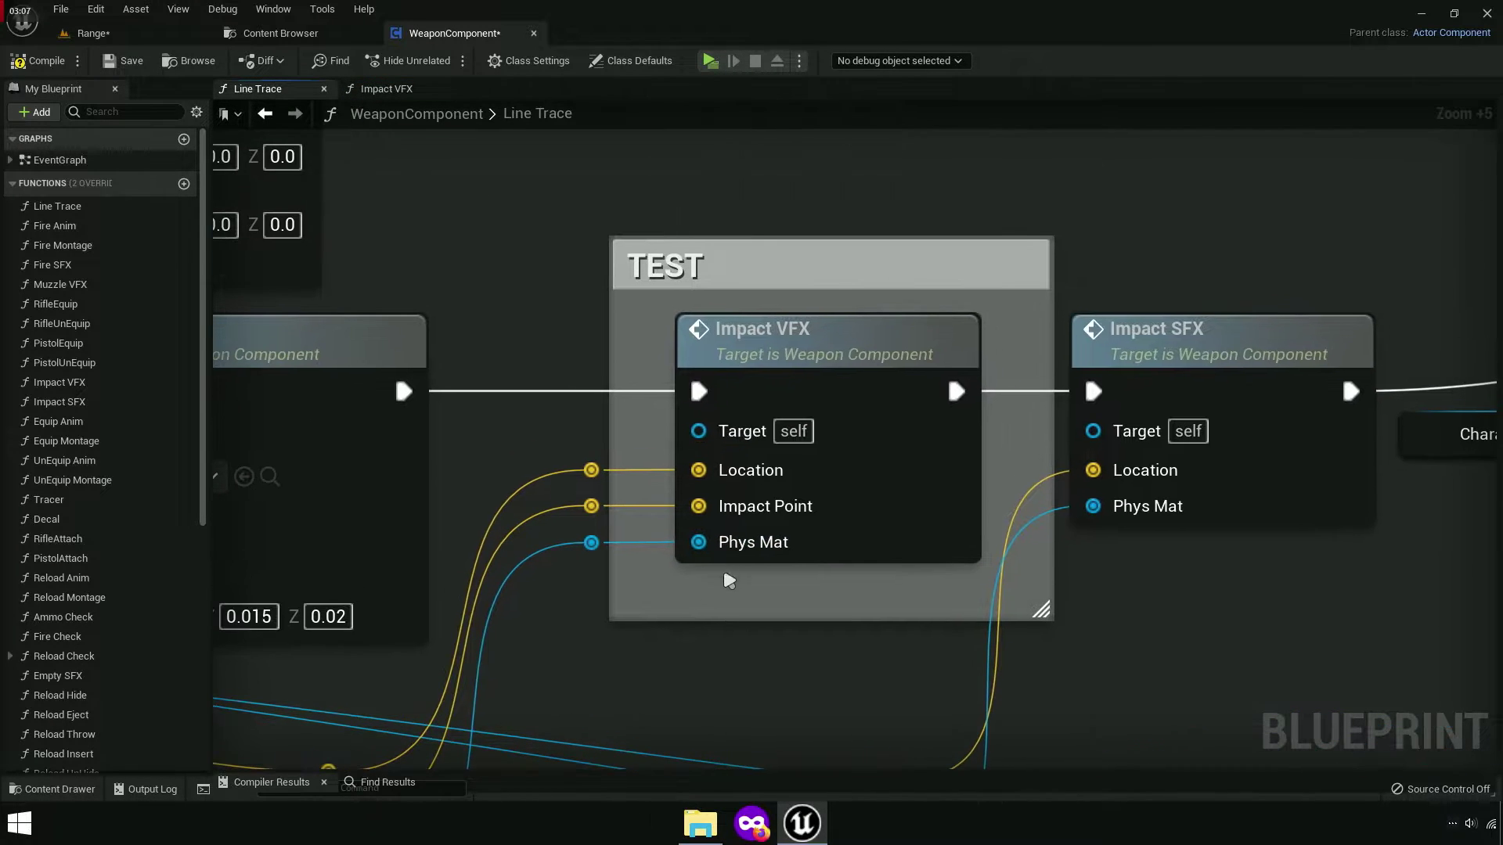
left_click(767, 309)
key("Delete")
scroll(694, 390, "down", 1)
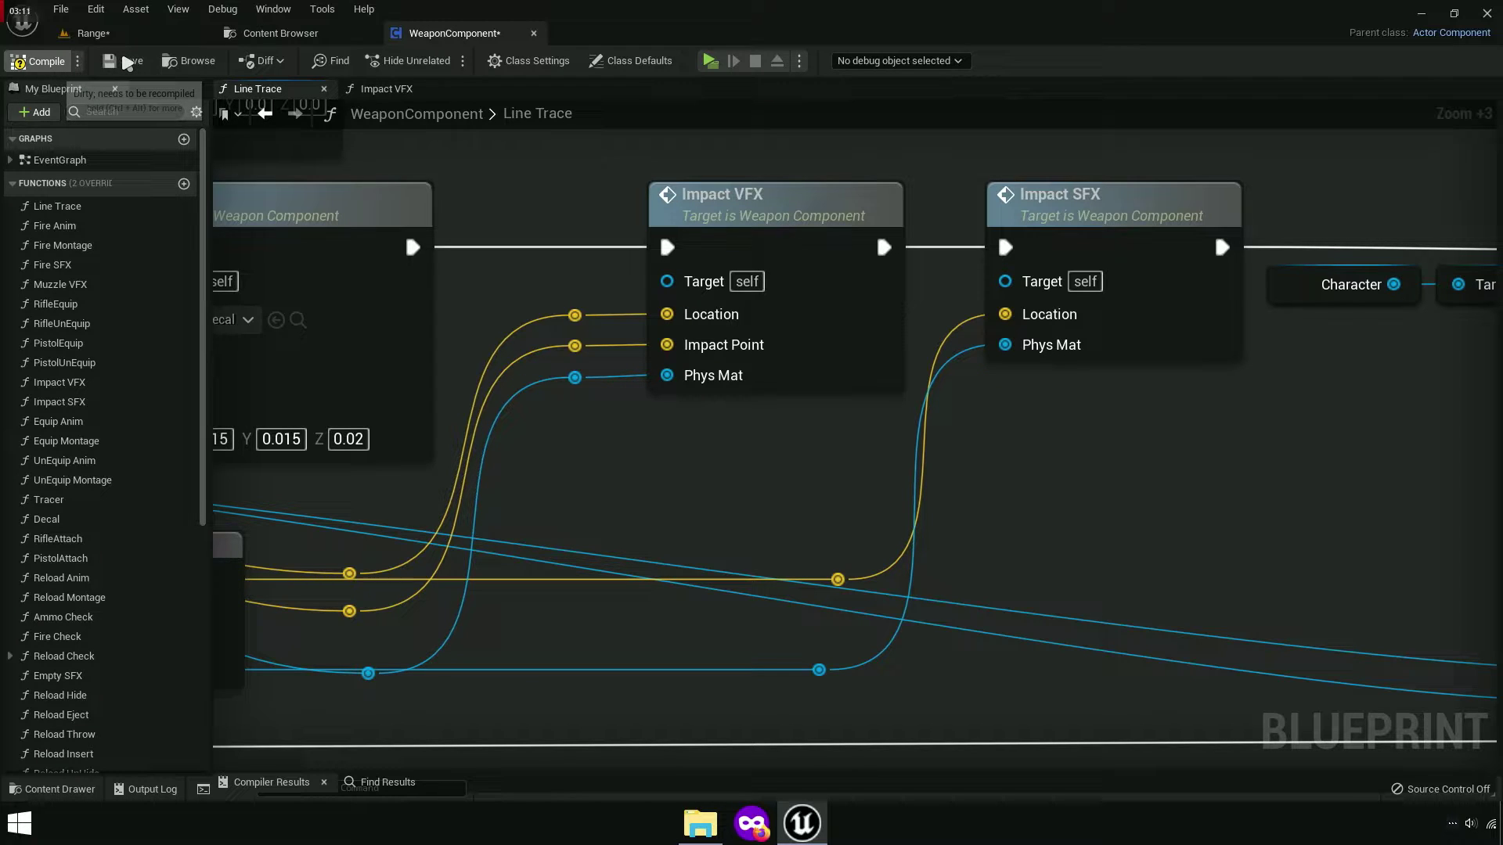
Back in the Impact VFX graph, check the Water surface's particle choices, keeping P_Ice.
double_click(728, 193)
scroll(620, 436, "up", 1)
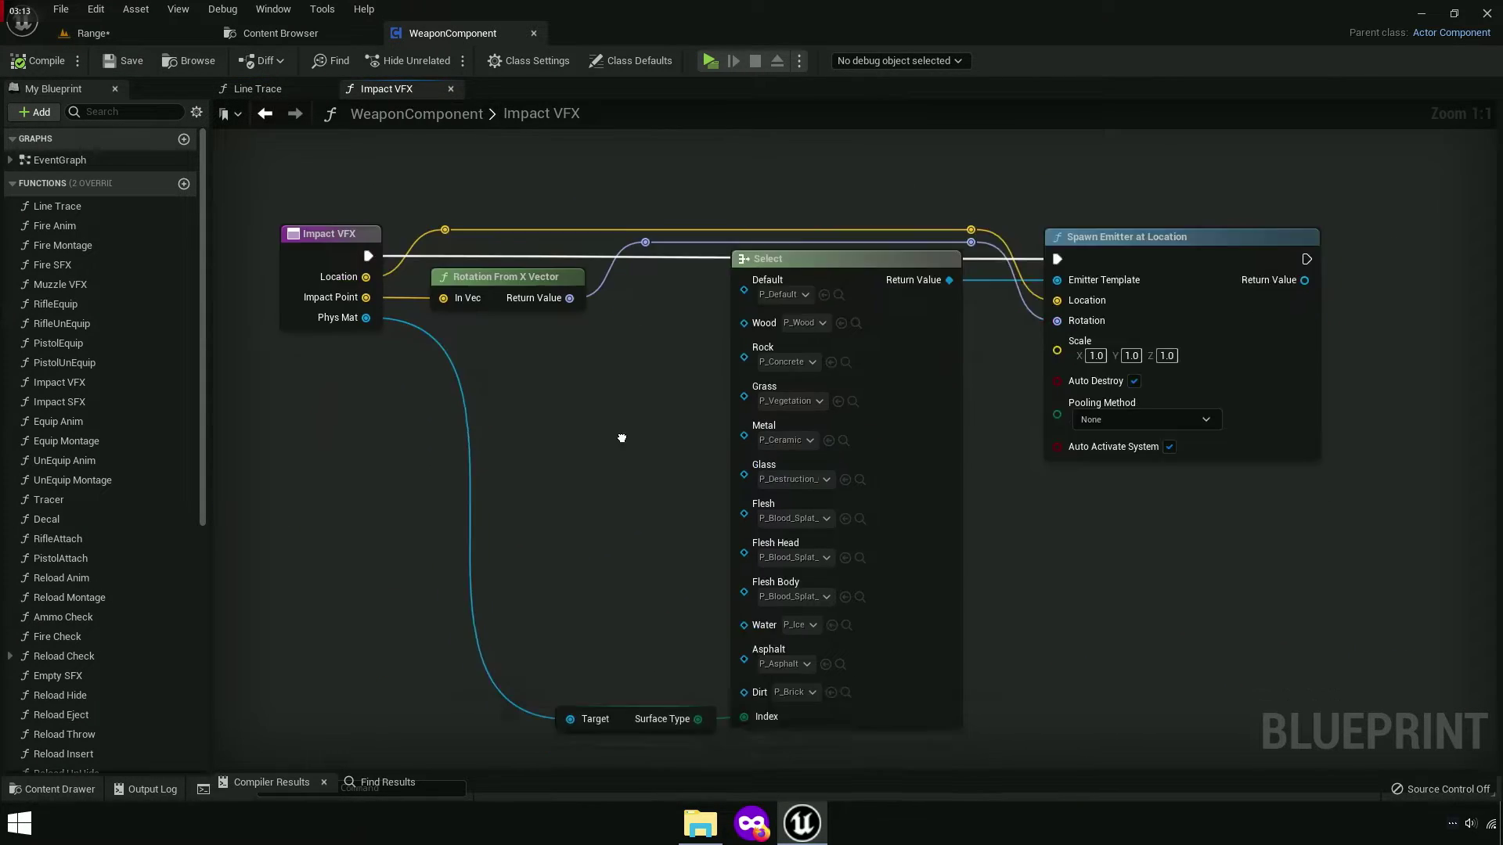
scroll(637, 308, "up", 3)
scroll(637, 389, "up", 1)
right_click_drag(637, 389, 476, 457)
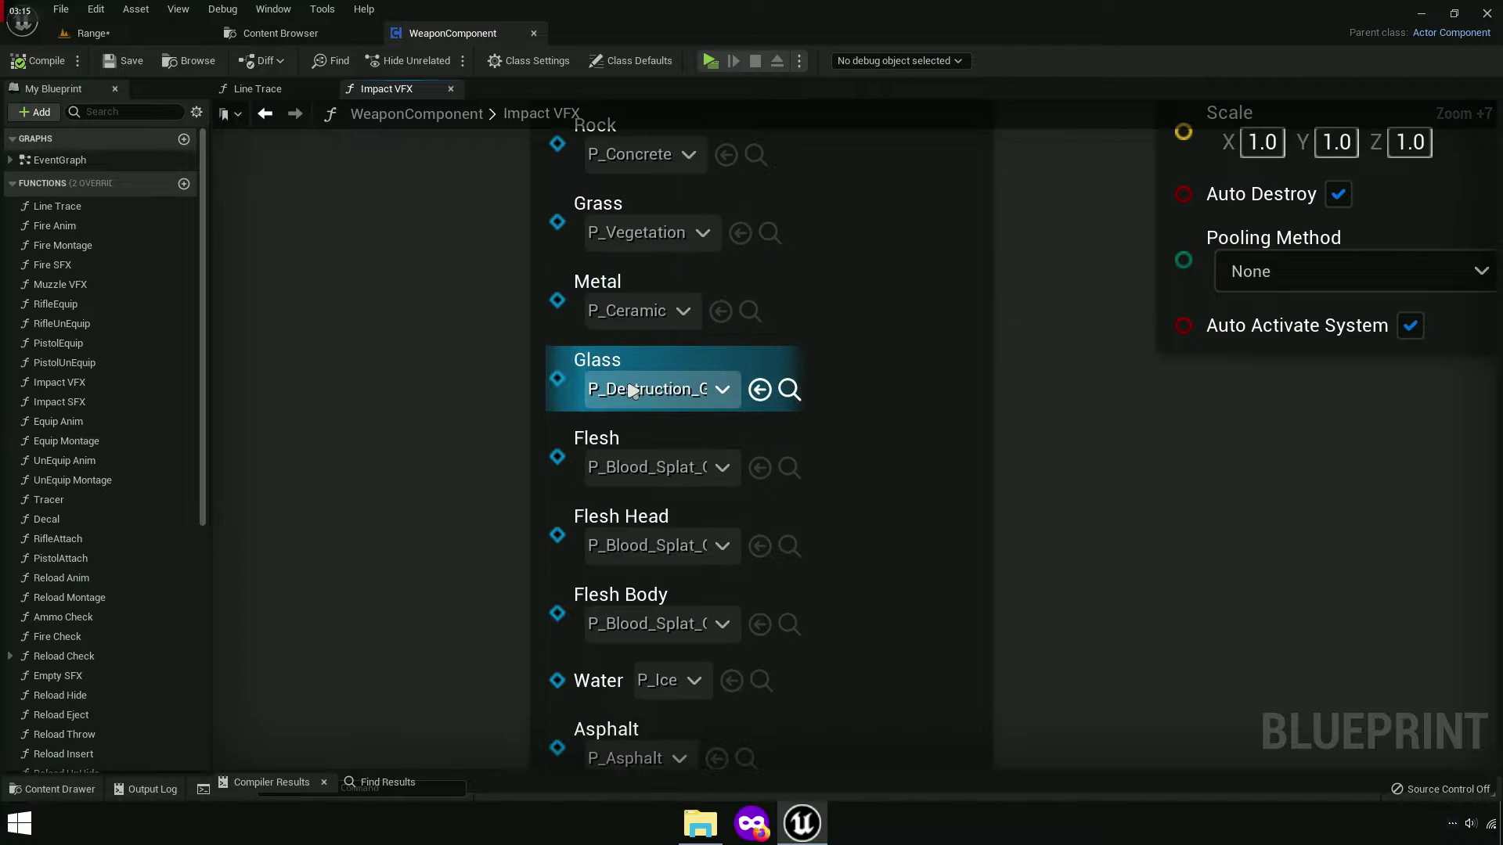
right_click_drag(463, 550, 453, 490)
right_click_drag(609, 350, 595, 220)
right_click_drag(419, 493, 419, 424)
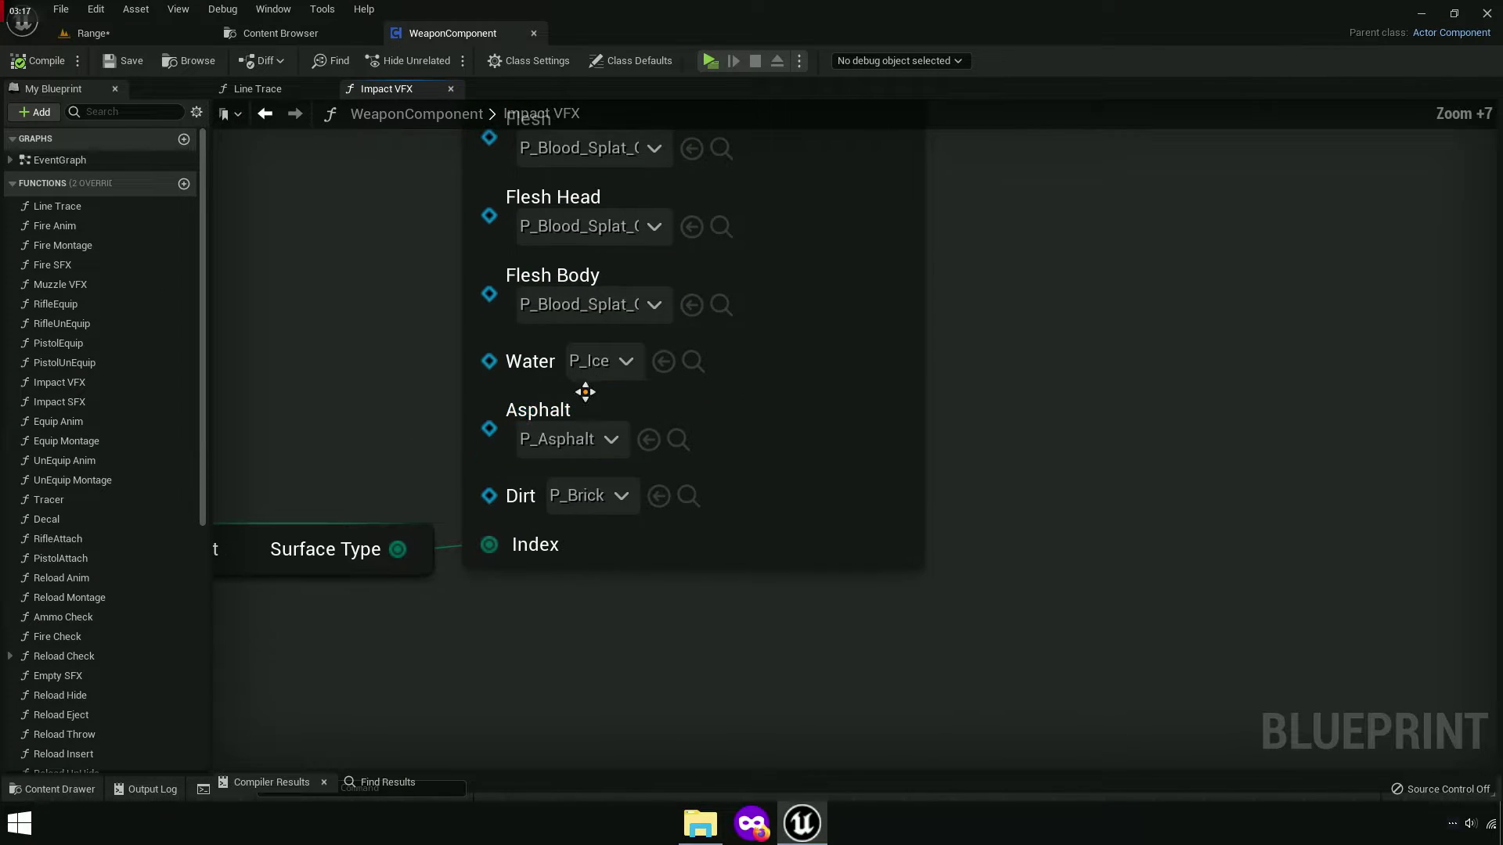
left_click(628, 360)
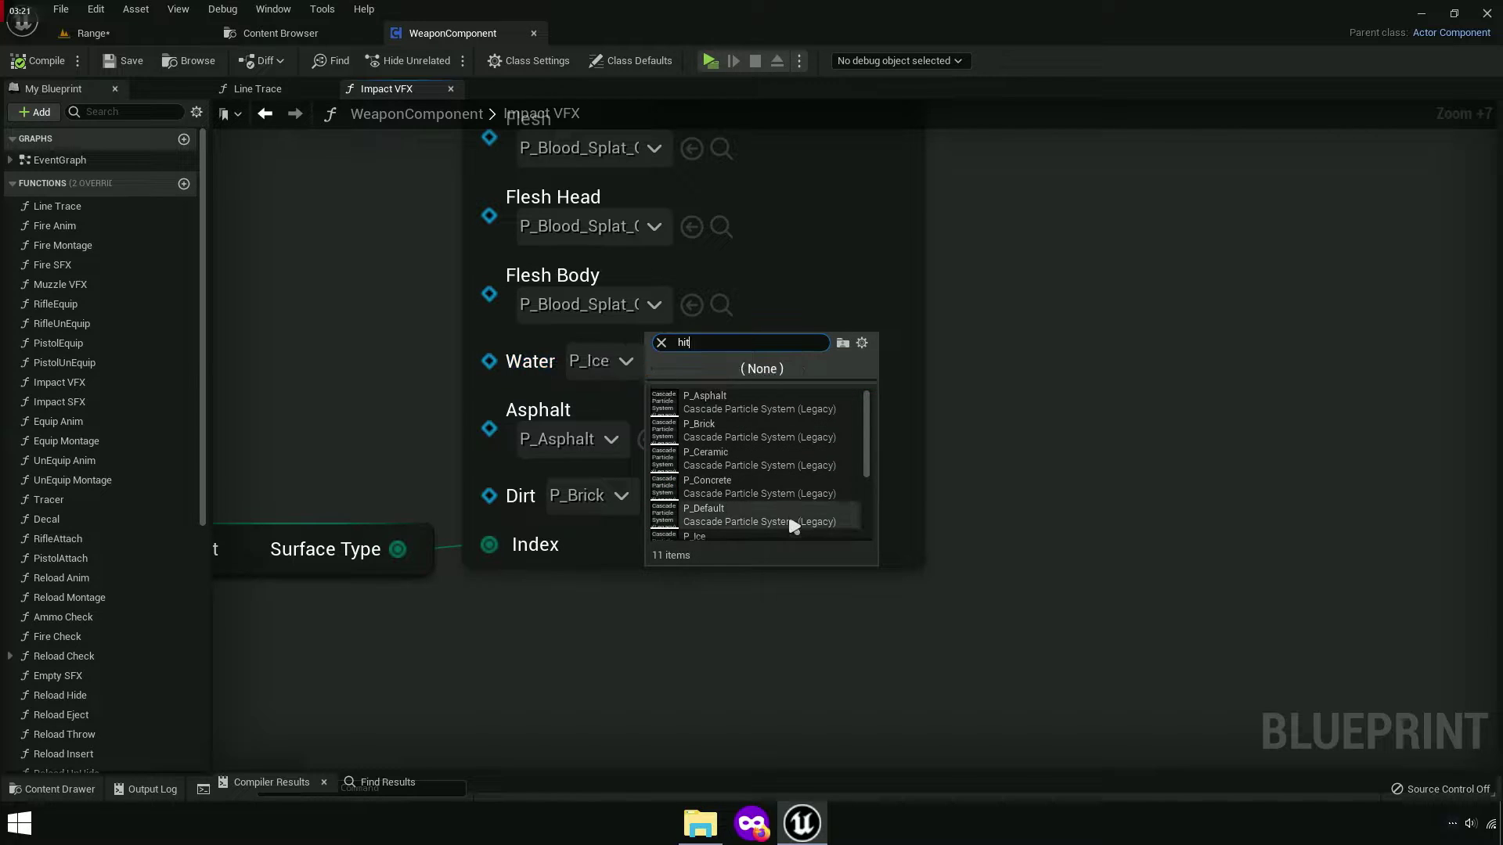
scroll(775, 509, "down", 2)
left_click(635, 492)
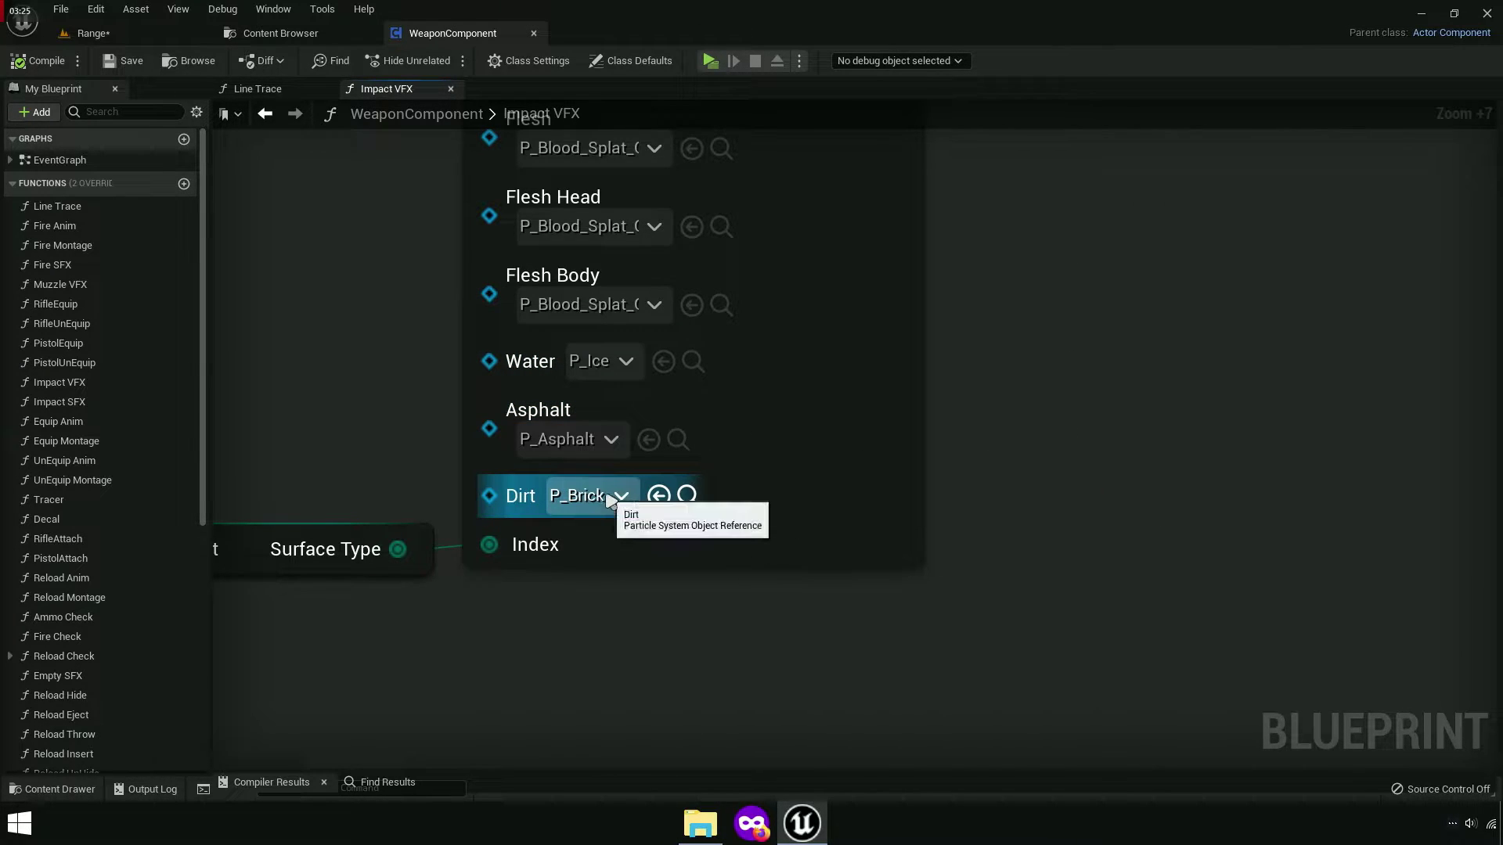
Review the Rock and Wood particle choices, keeping P_Concrete on Rock.
right_click_drag(879, 312, 726, 621)
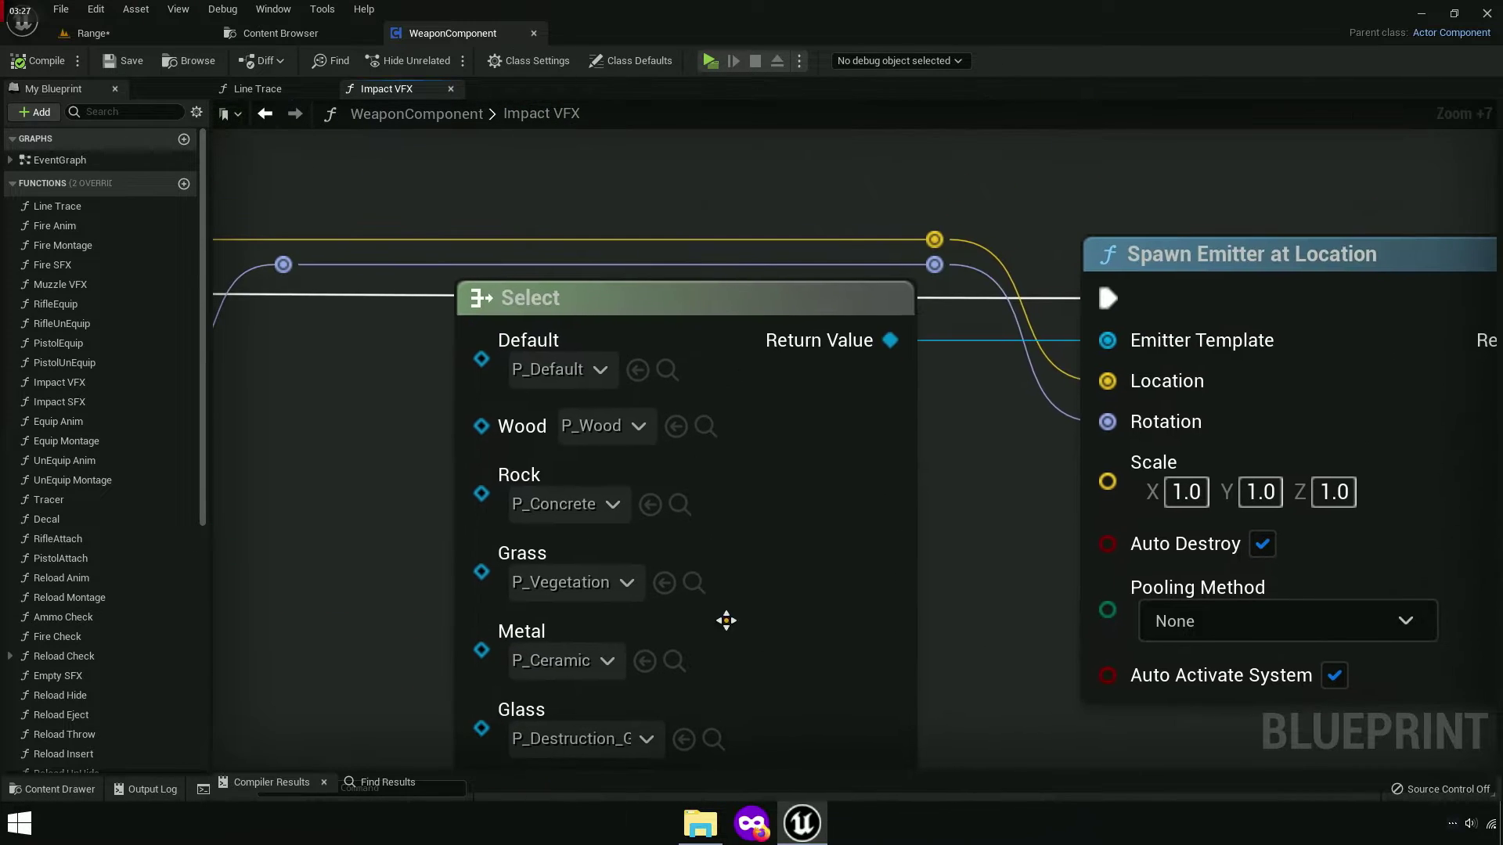
left_click(582, 509)
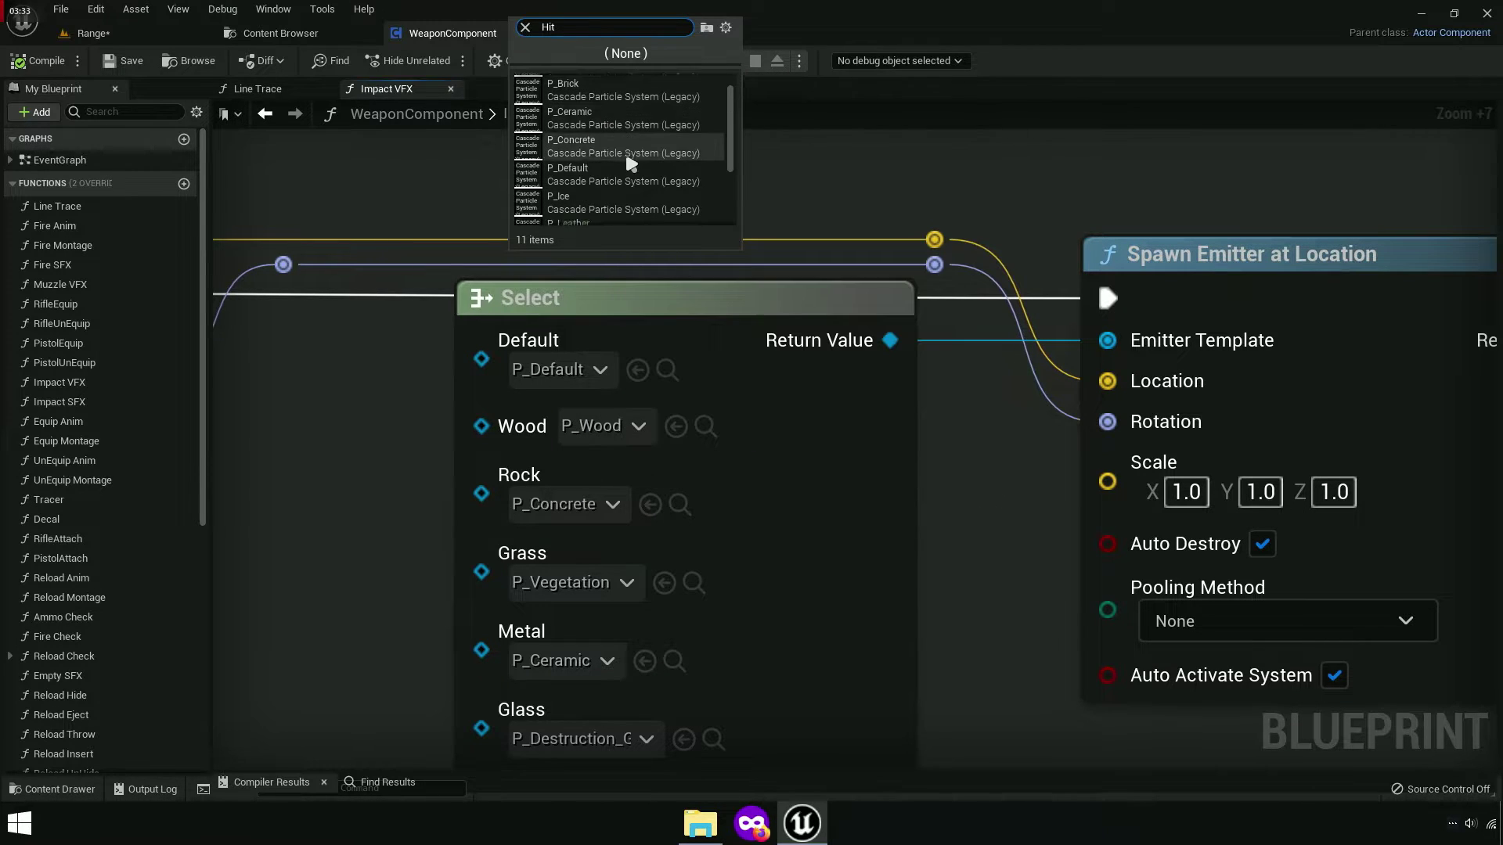
scroll(611, 148, "down", 2)
left_click(399, 469)
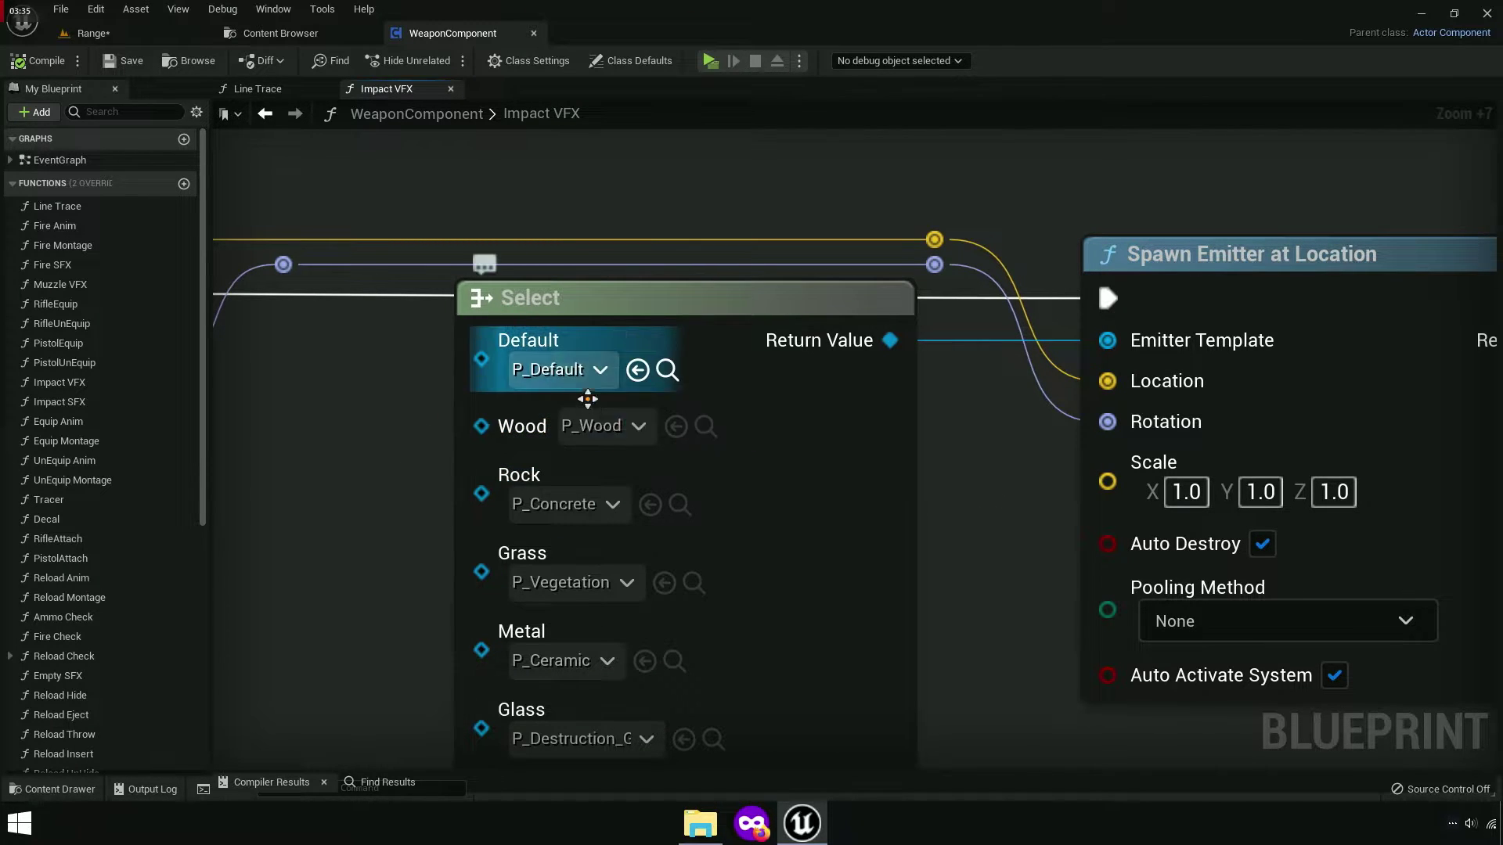
left_click(611, 439)
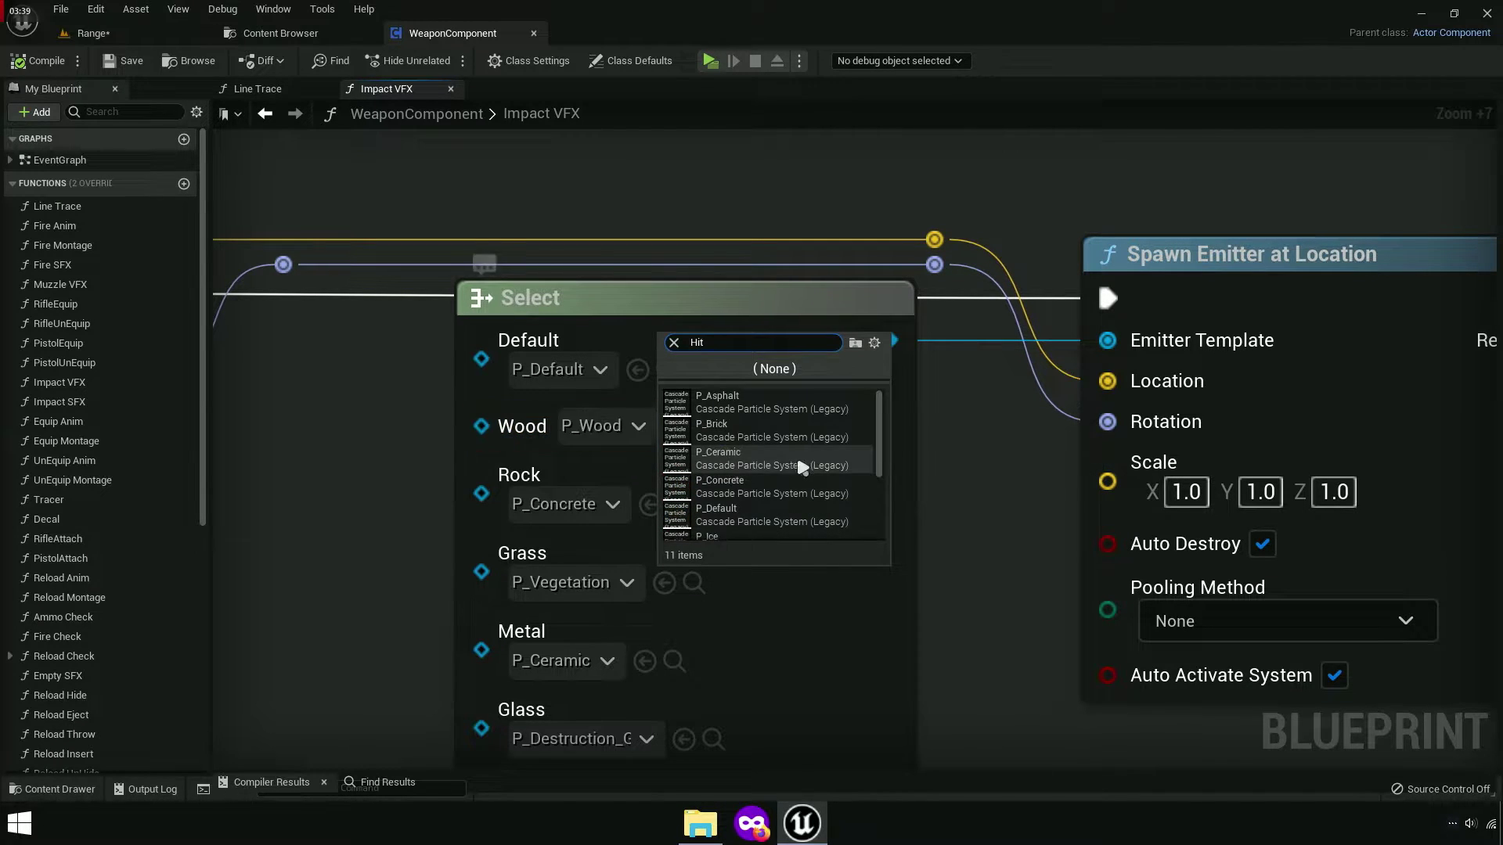
scroll(782, 525, "down", 2)
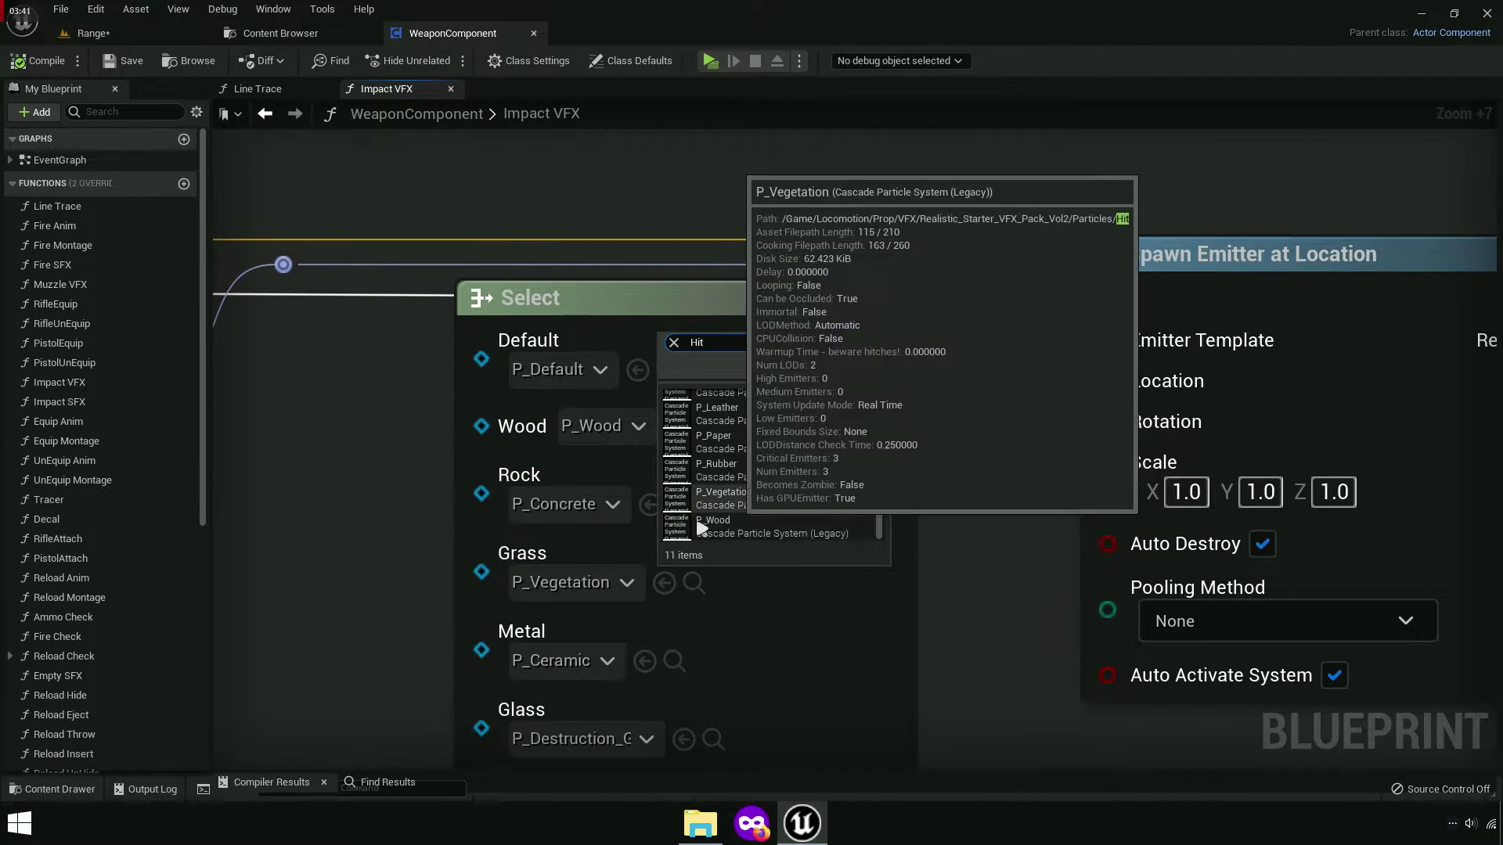
Check the Grass surface's choices, keep P_Vegetation, and save the WeaponComponent blueprint.
right_click_drag(458, 528, 590, 393)
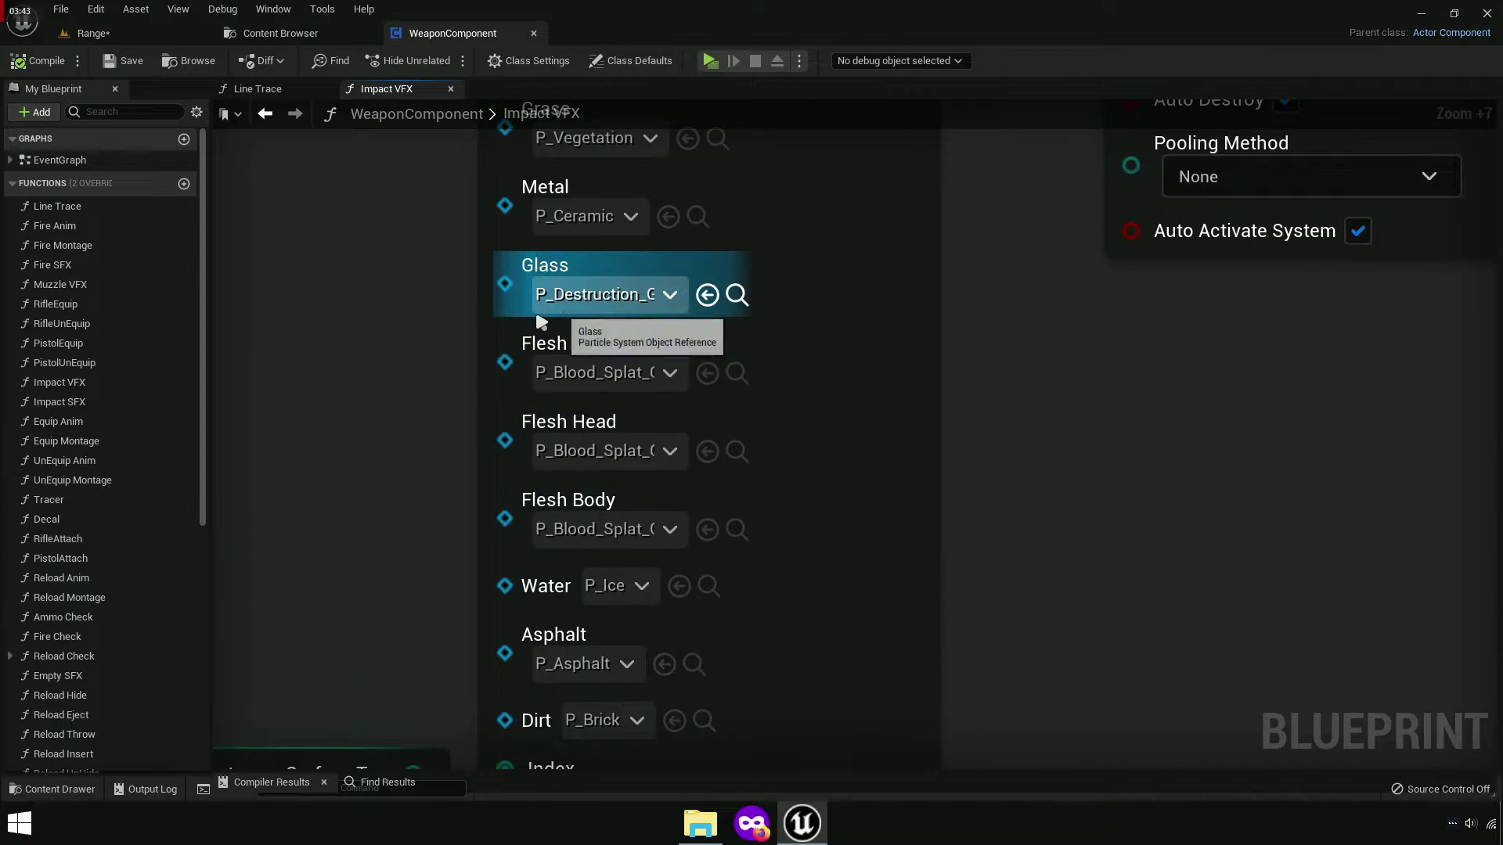
right_click_drag(537, 319, 456, 649)
left_click(499, 471)
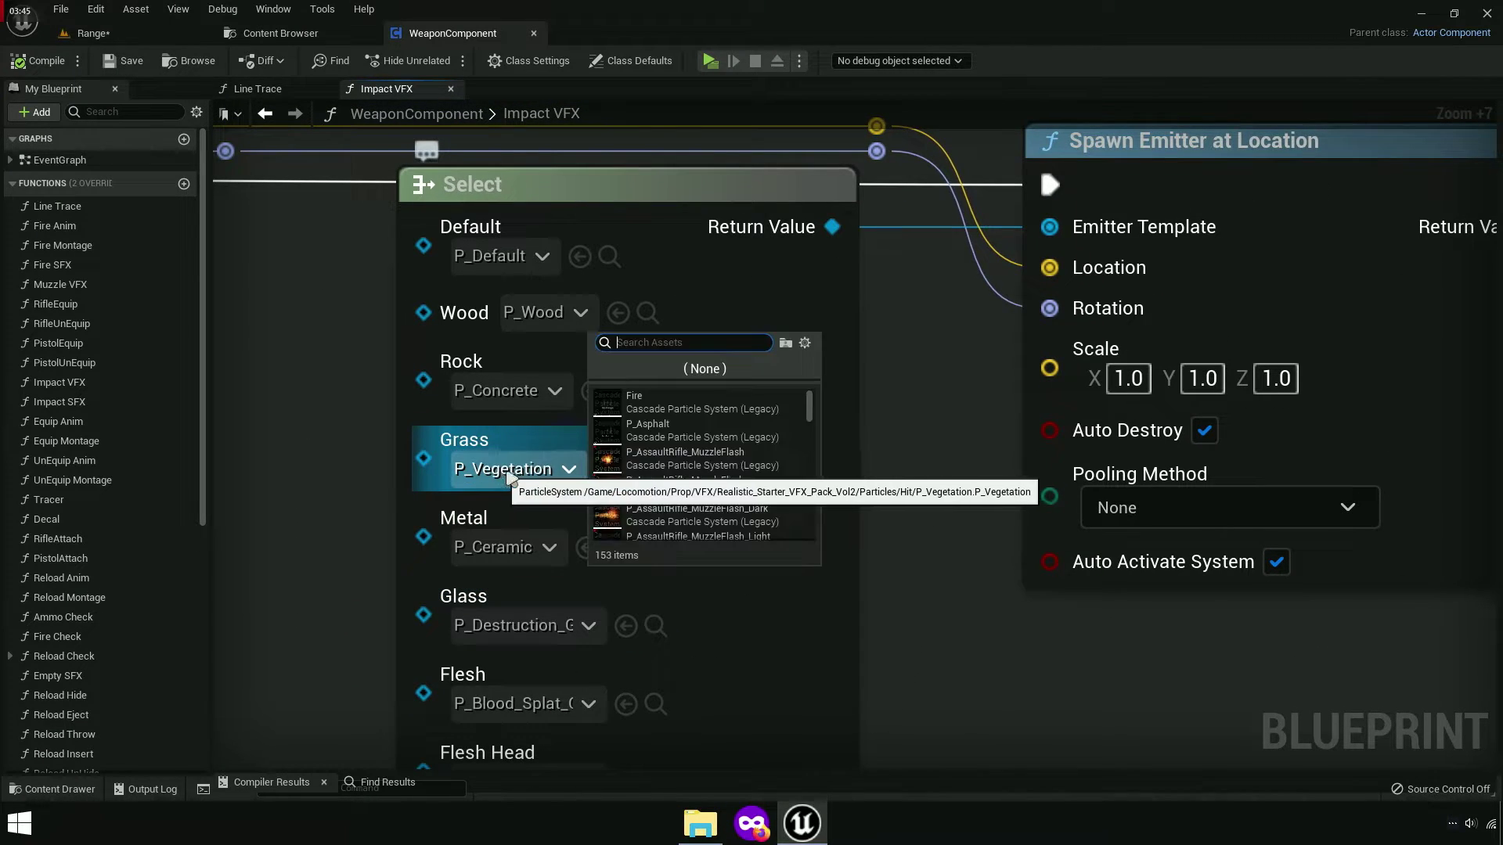
type("Hit")
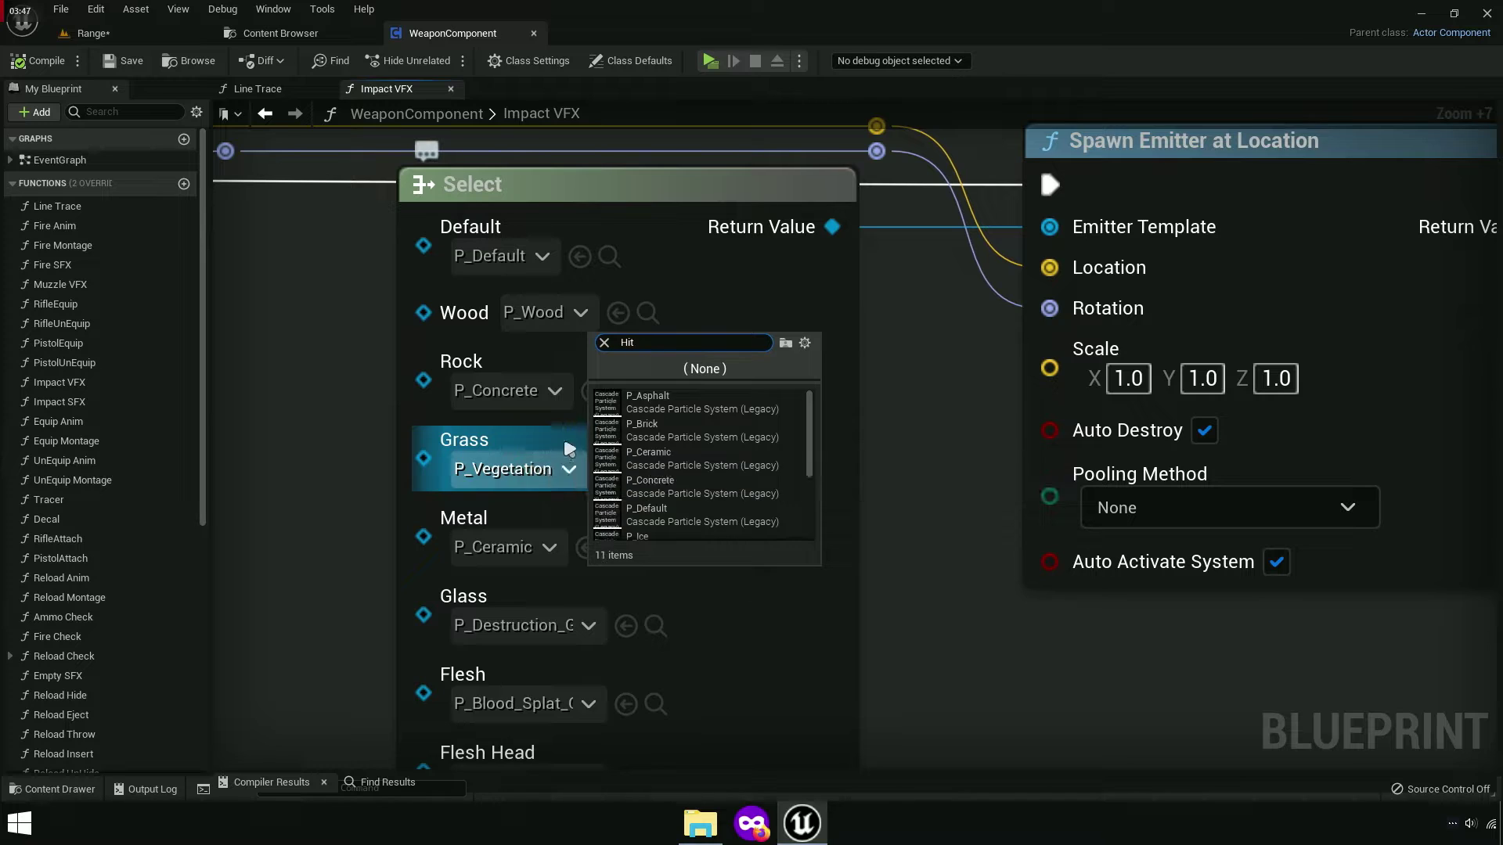
scroll(753, 501, "down", 3)
scroll(738, 471, "up", 3)
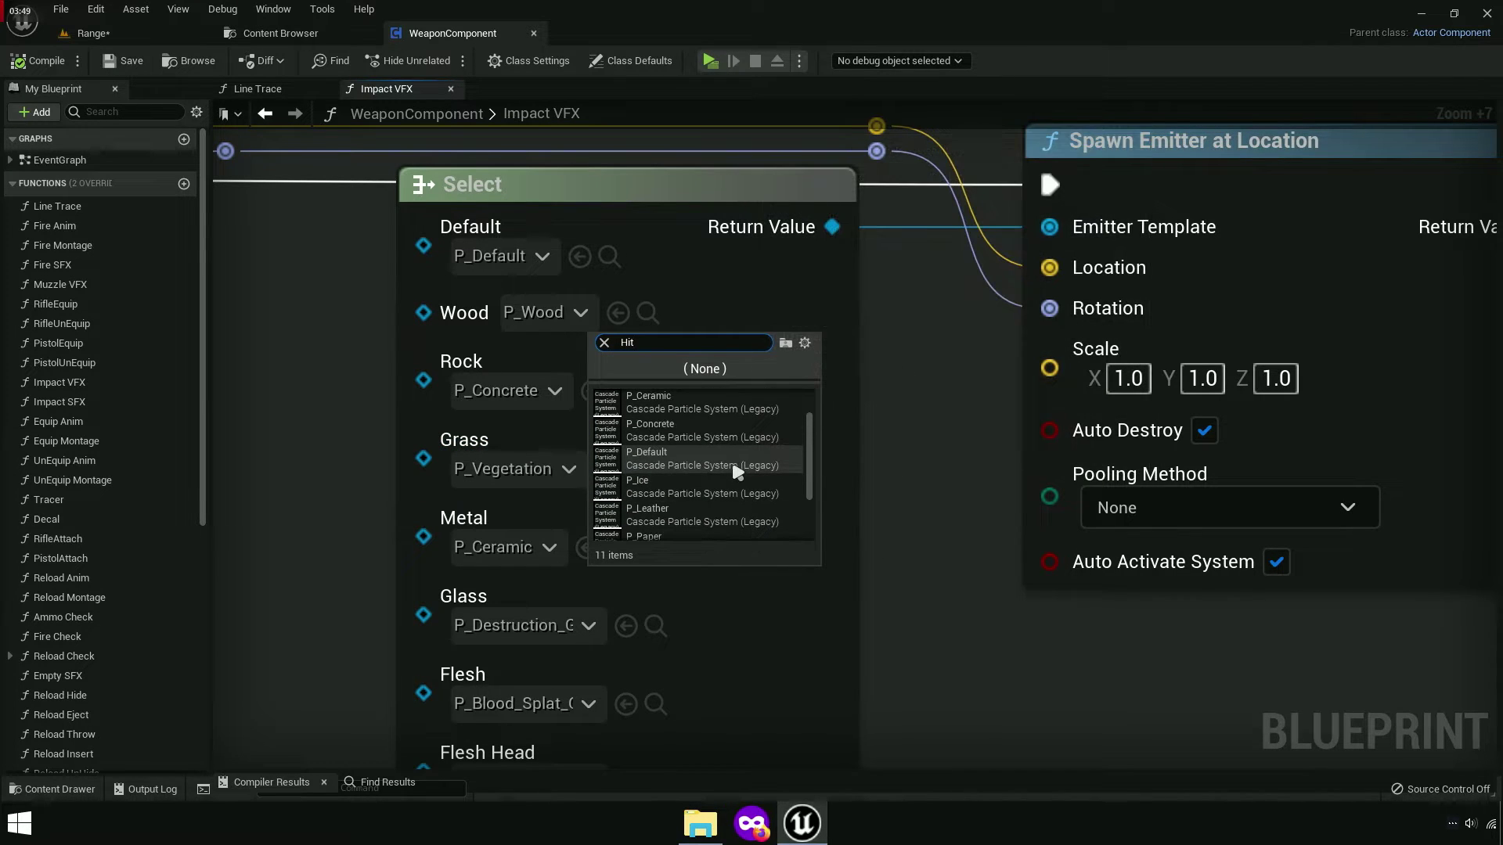
scroll(784, 495, "down", 3)
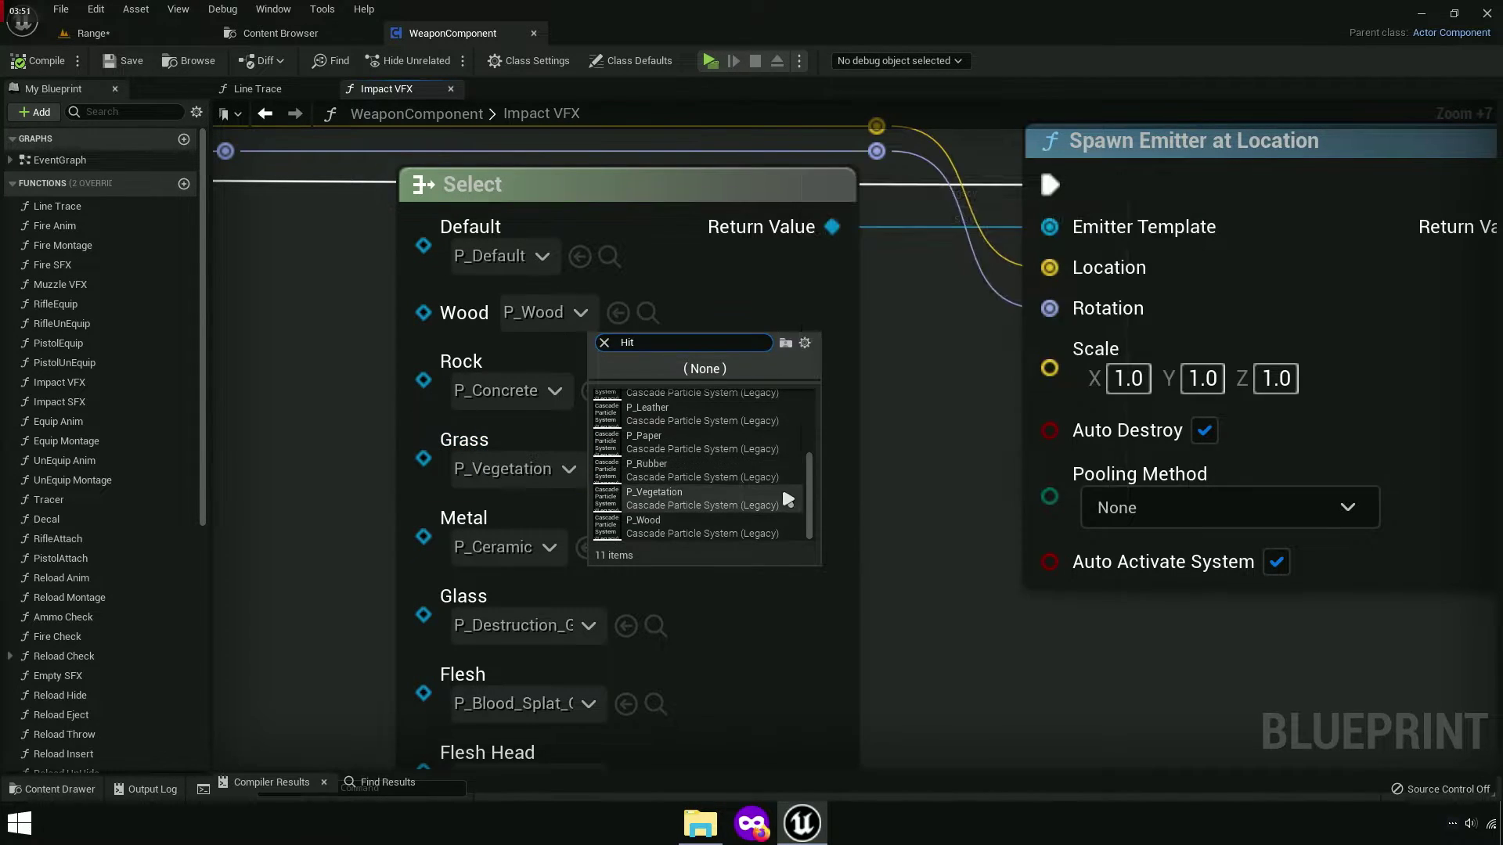
left_click(258, 410)
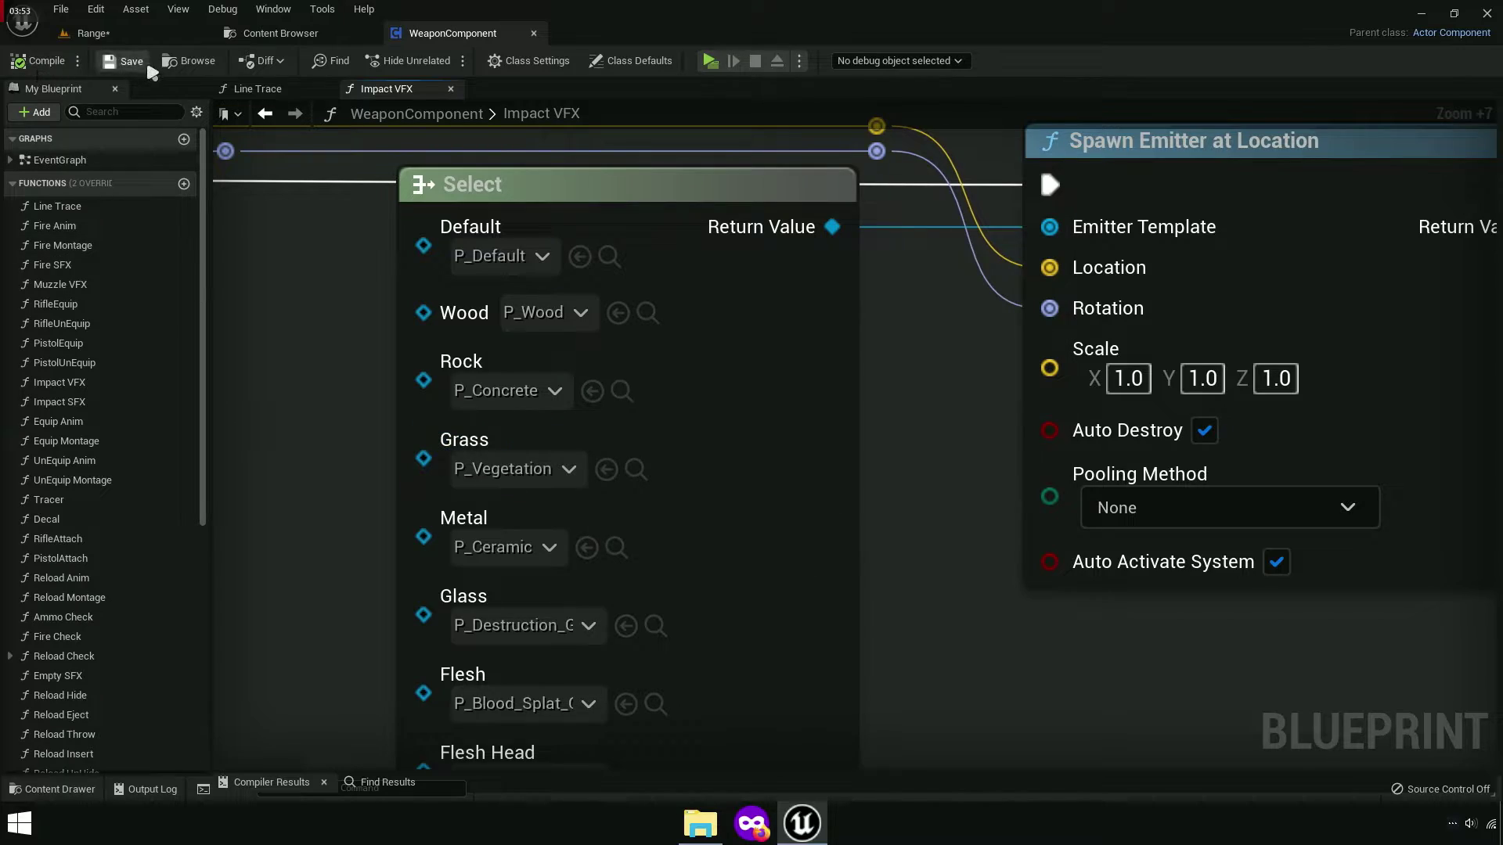
left_click(86, 33)
Save the Range level, start a play test and move the character up to the surface pads.
key("ctrl+s")
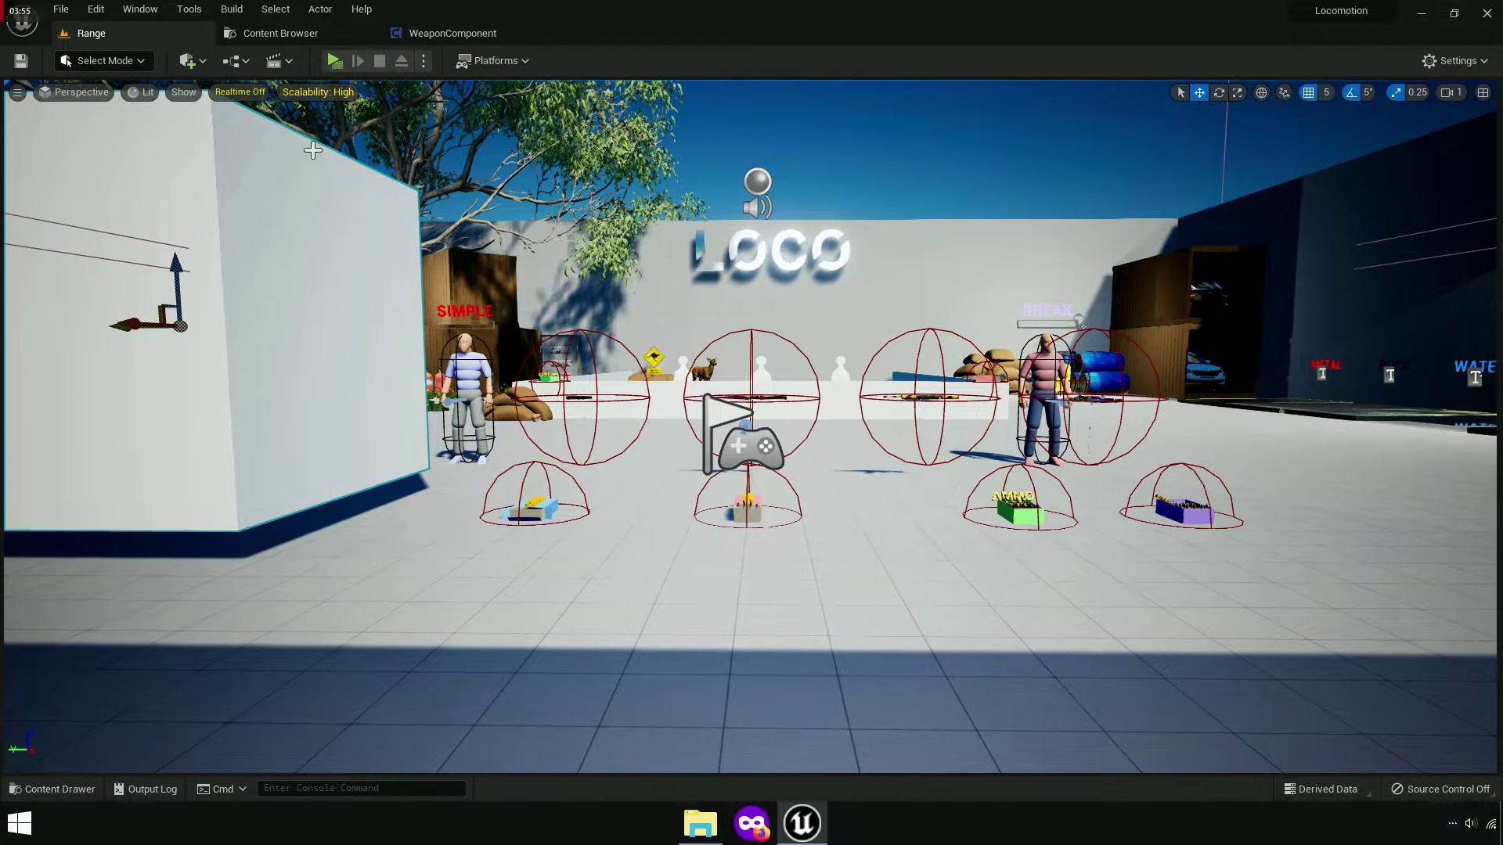
left_click(342, 60)
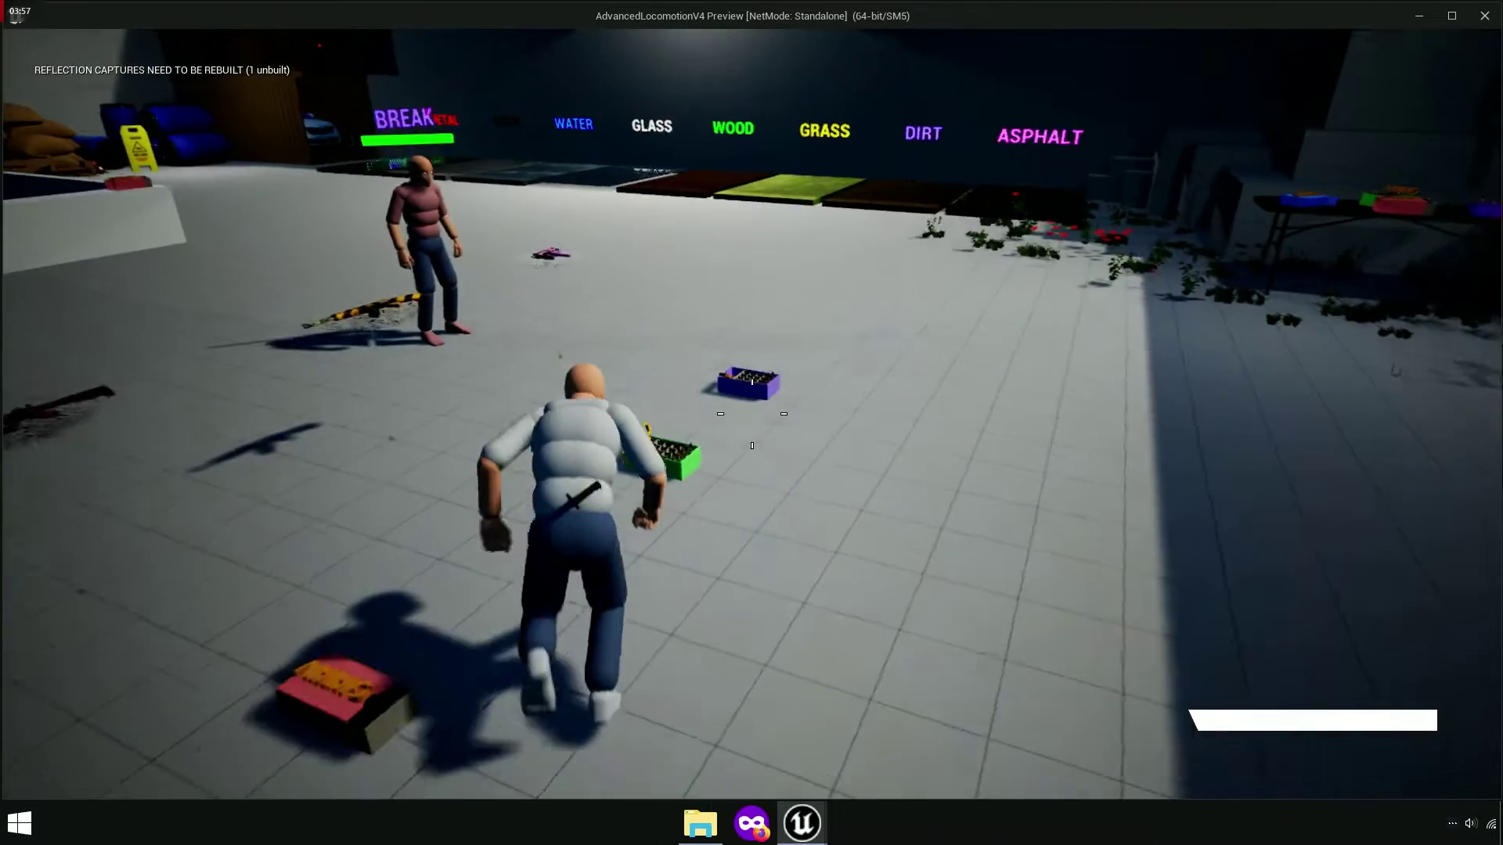
key("w")
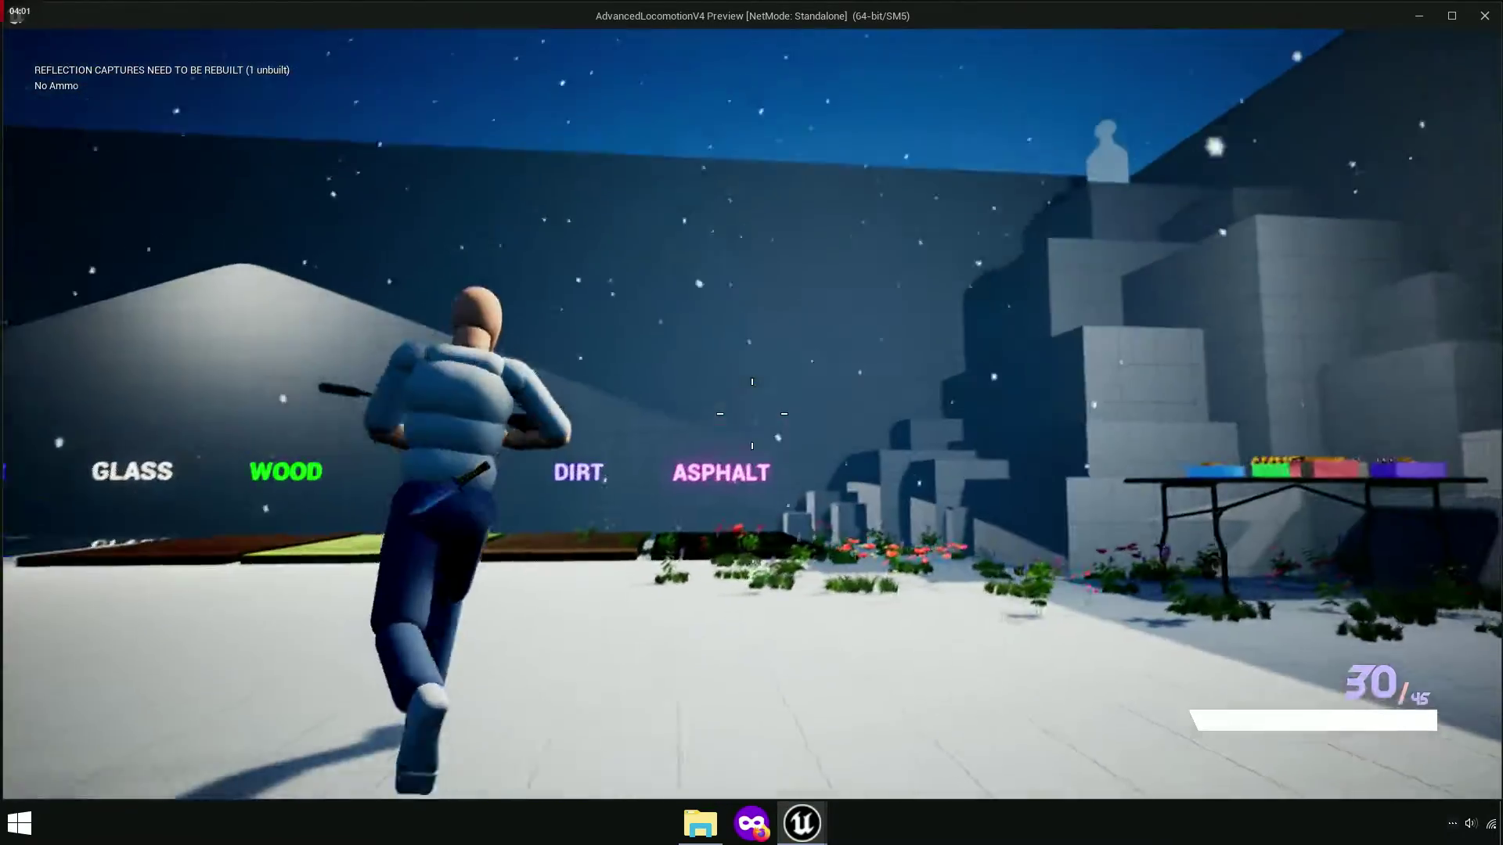
key("c")
right_click(751, 413)
left_click_drag(751, 413, 751, 413)
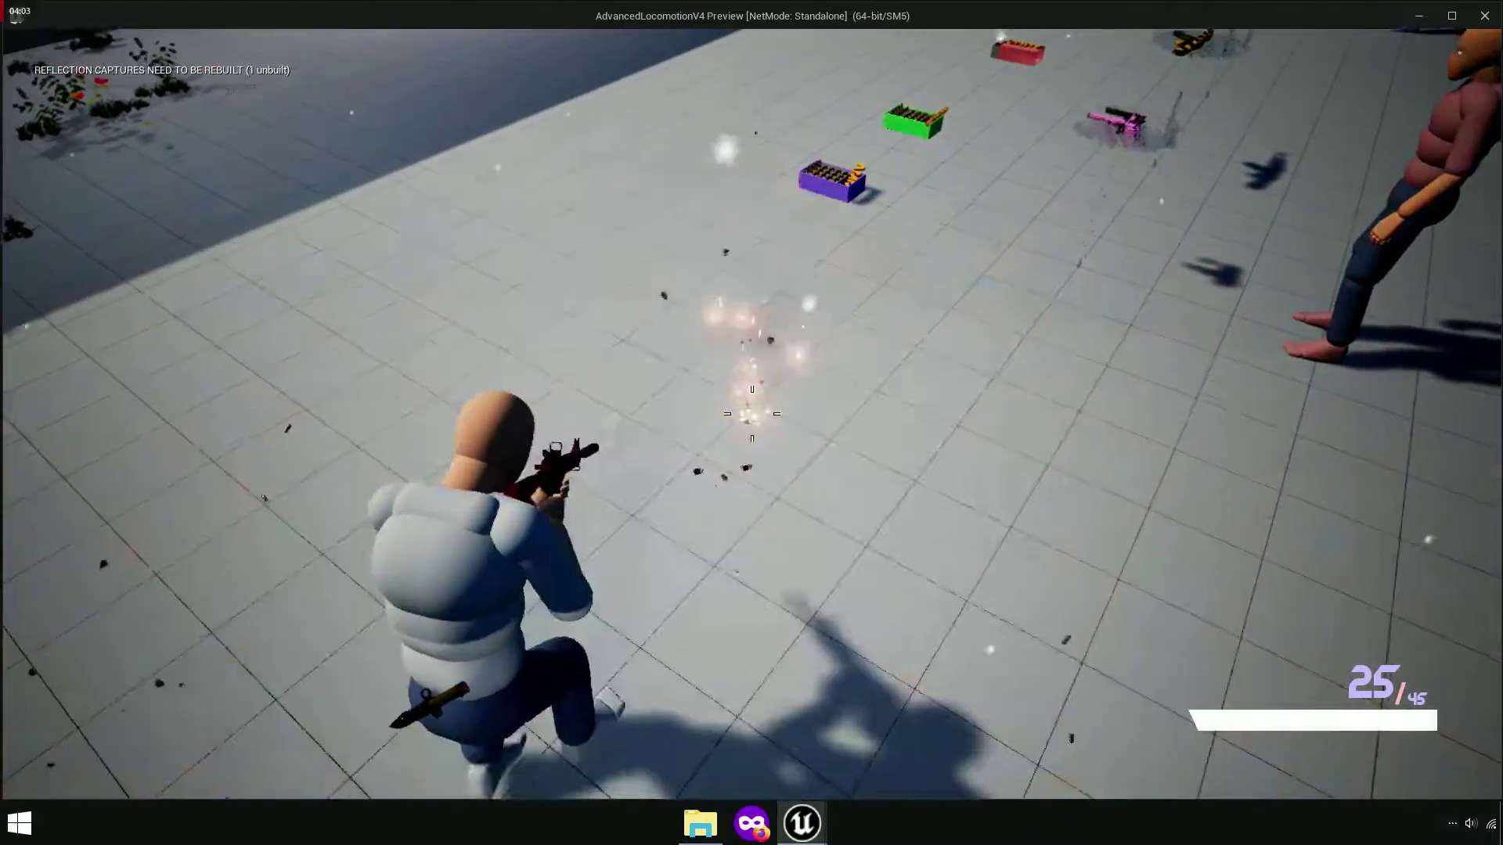
key("c")
key("w")
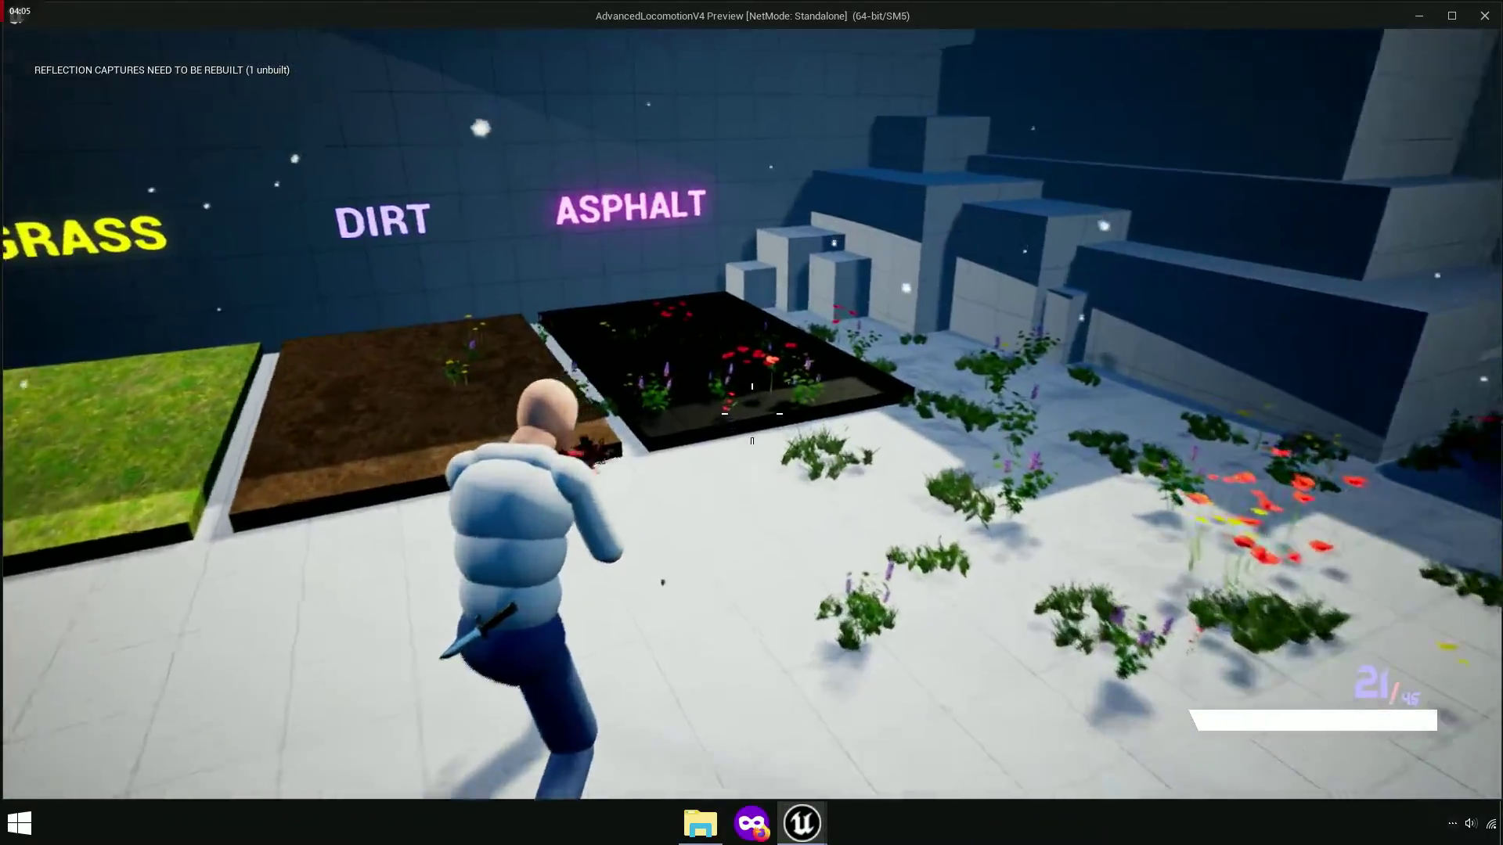
left_click_drag(752, 413, 751, 414)
key("c")
key("c")
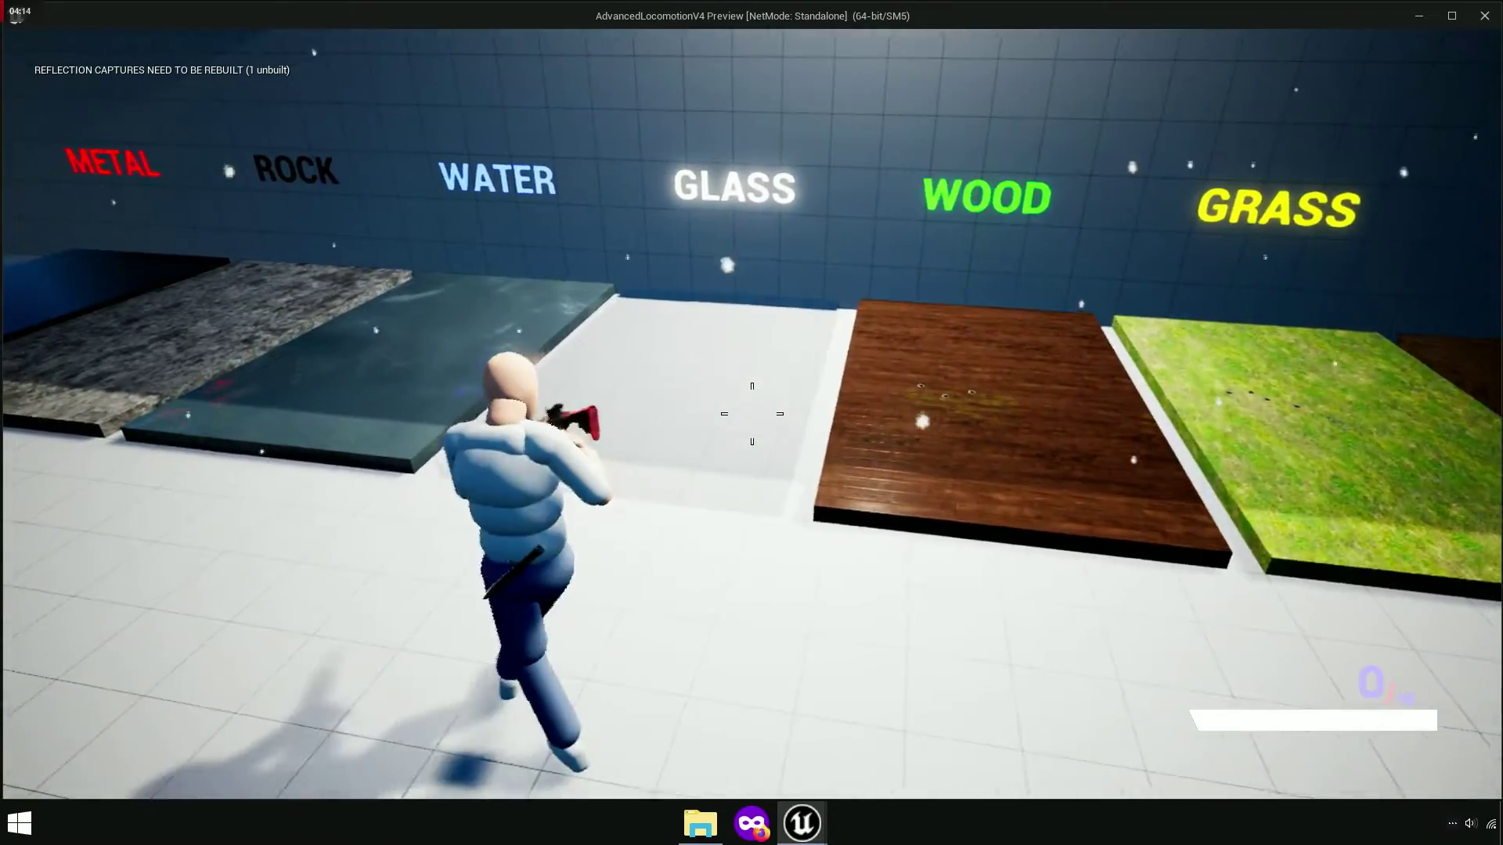
Shoot the GLASS, WATER, ROCK and METAL pads to check each impact effect.
left_click_drag(752, 414, 751, 413)
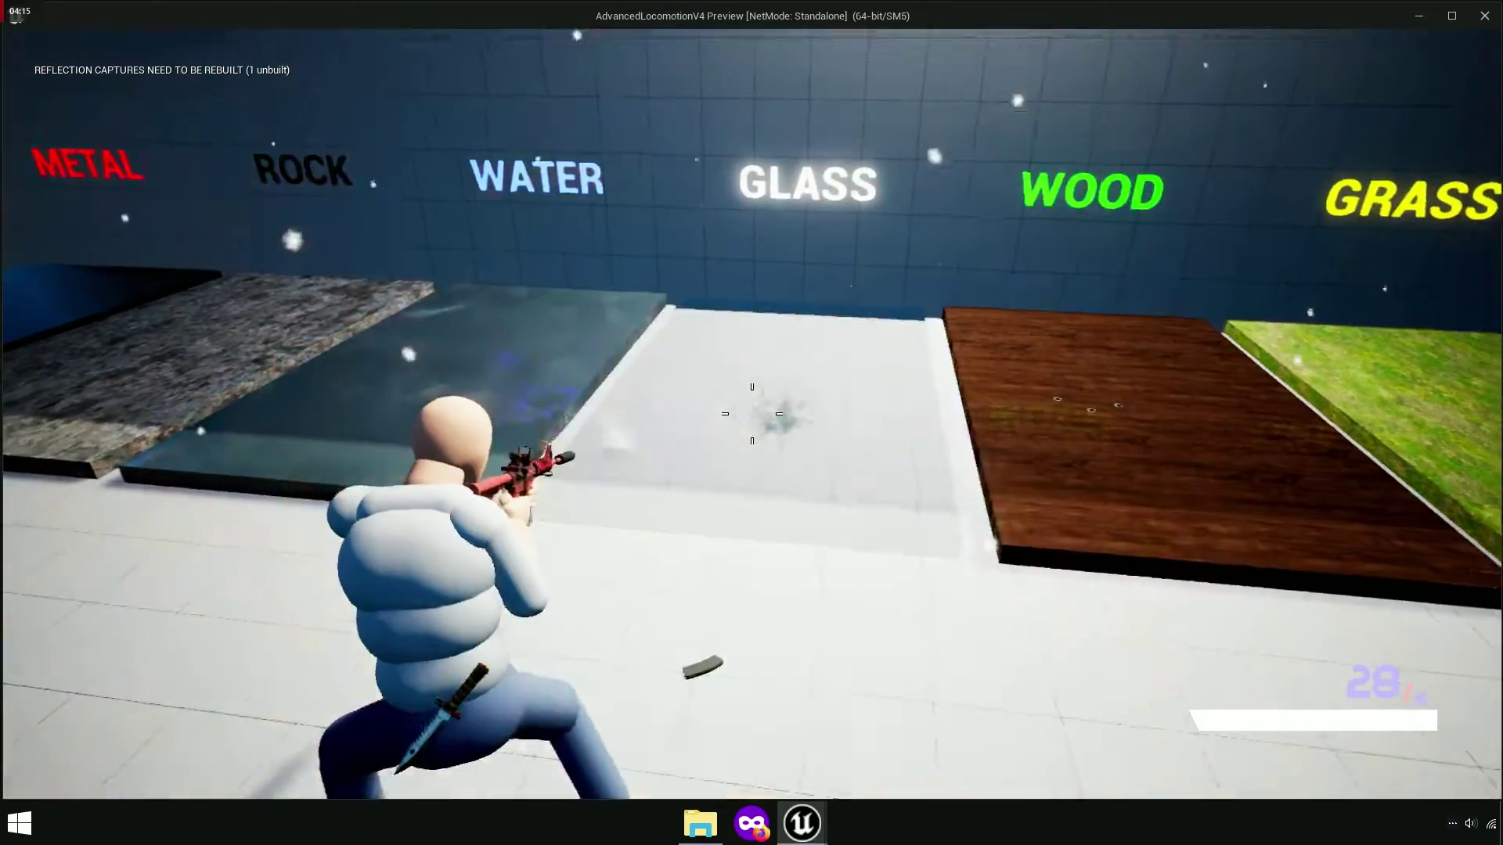
left_click(751, 413)
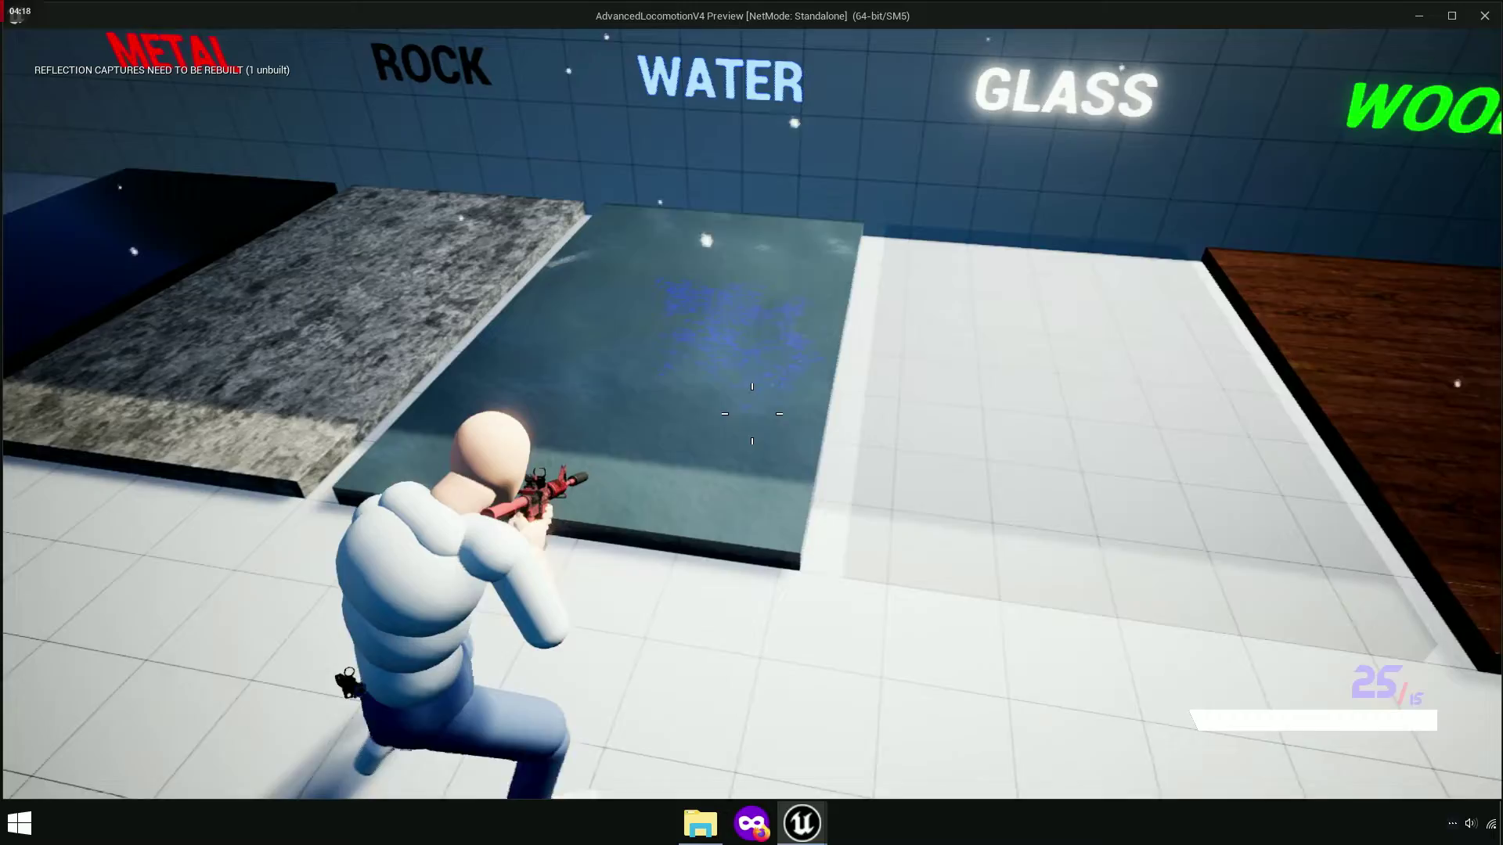
left_click(752, 413)
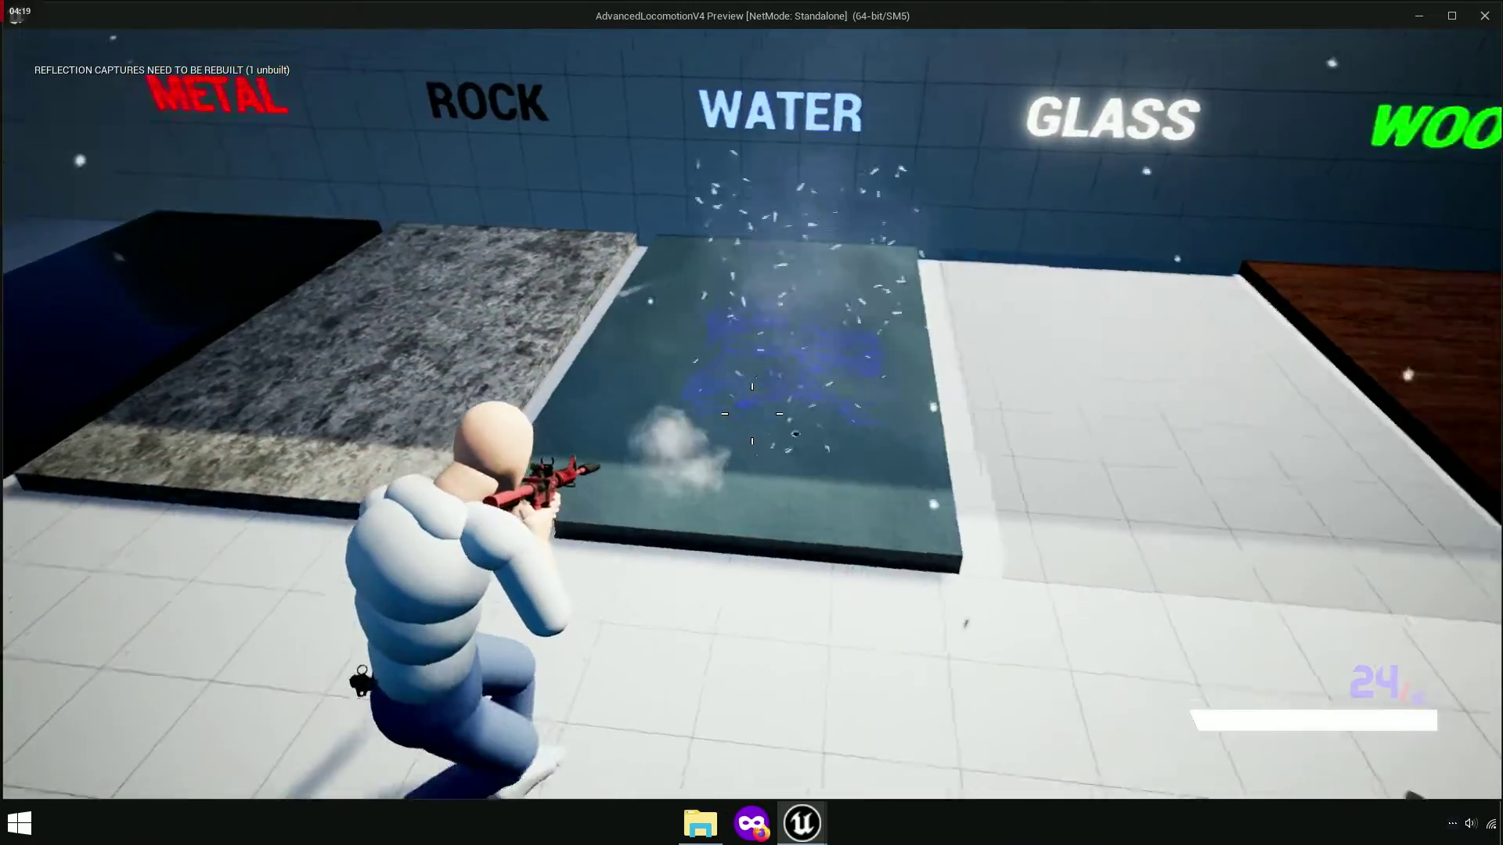
left_click(752, 413)
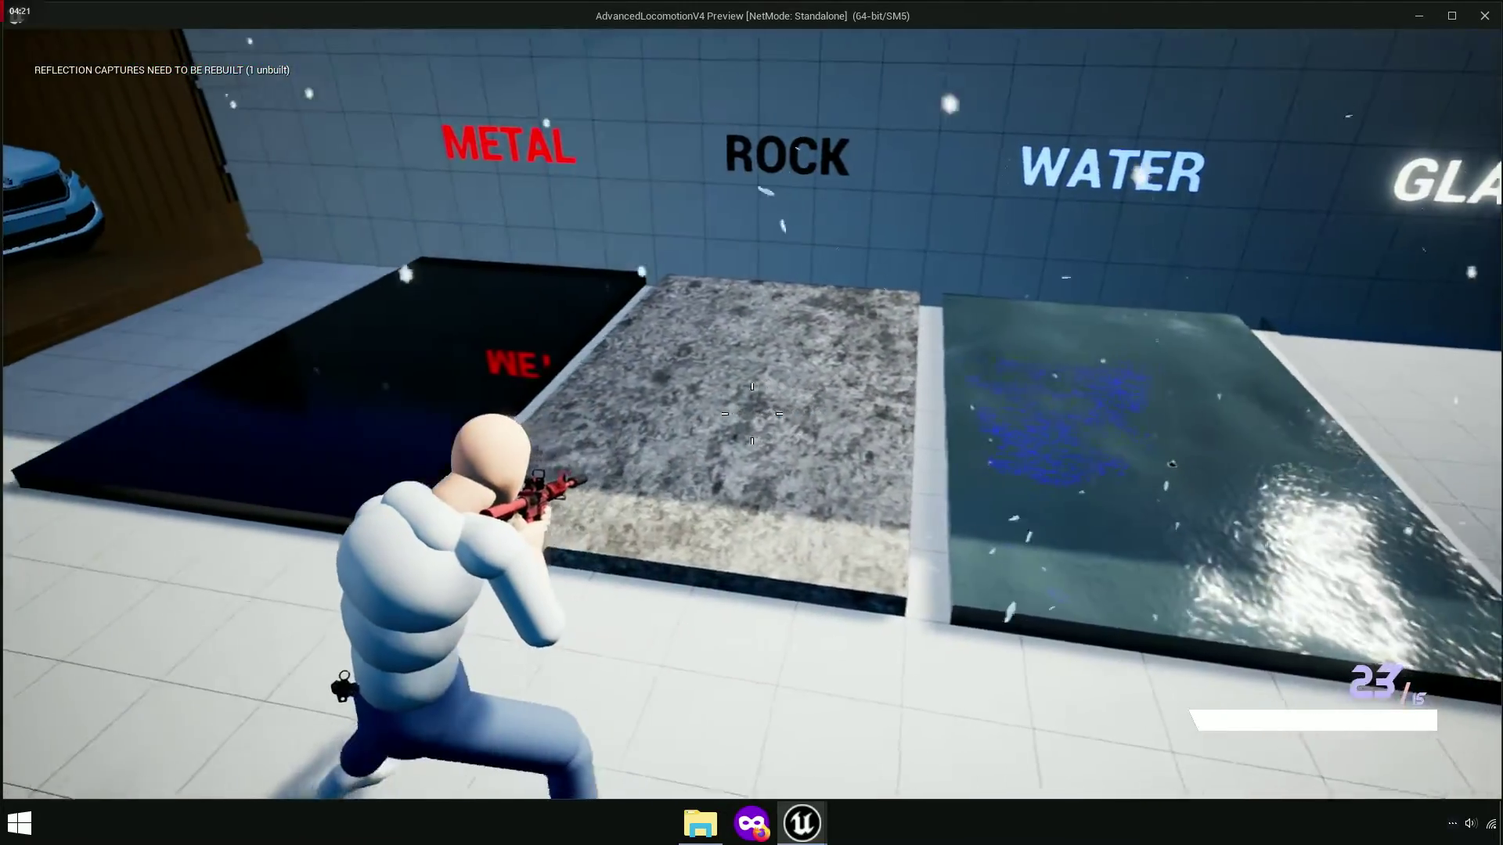
left_click(751, 413)
left_click(751, 414)
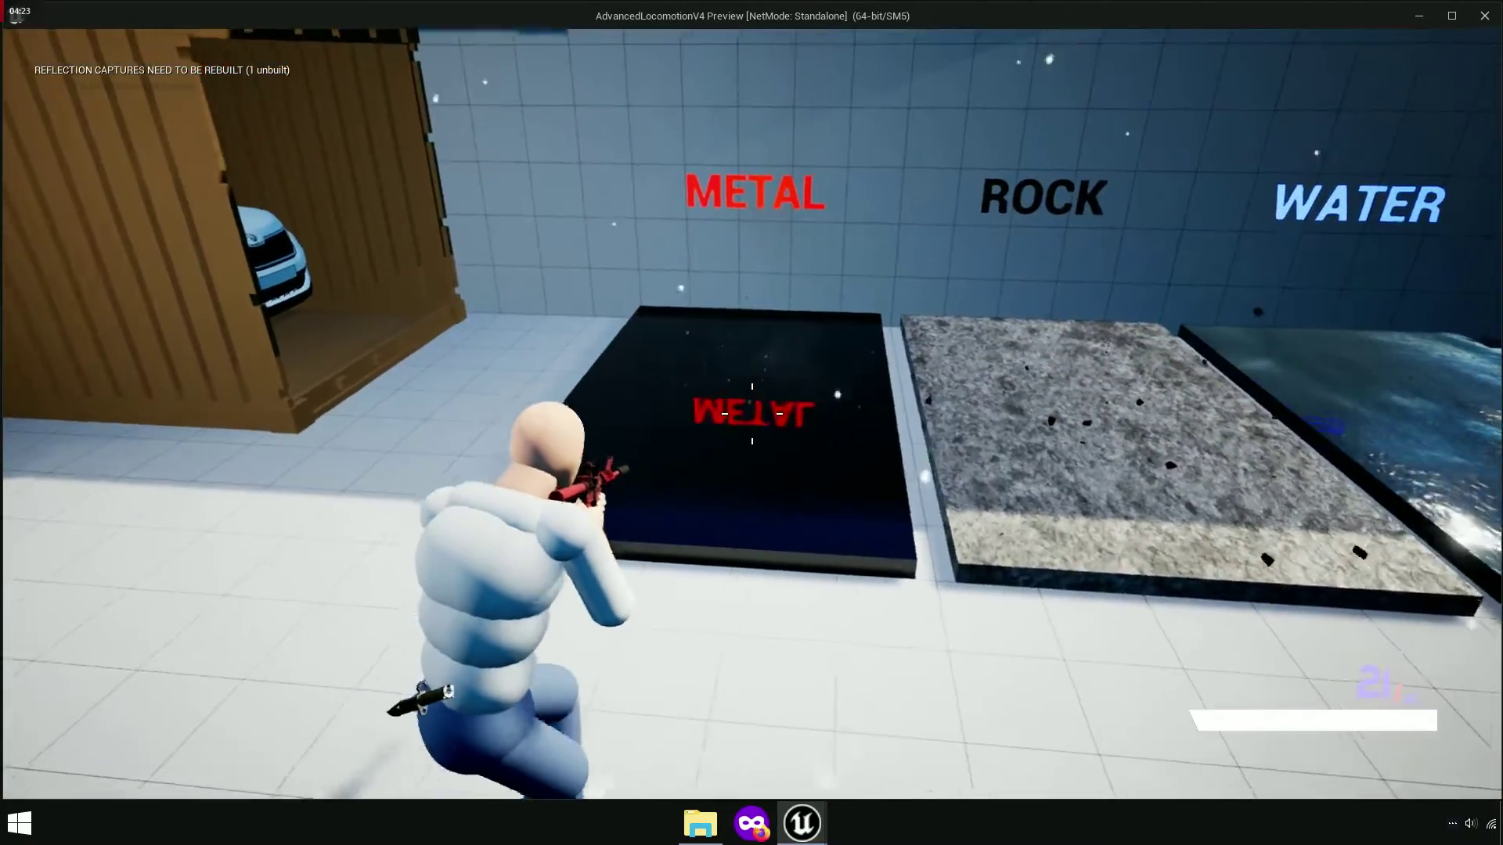
left_click(752, 413)
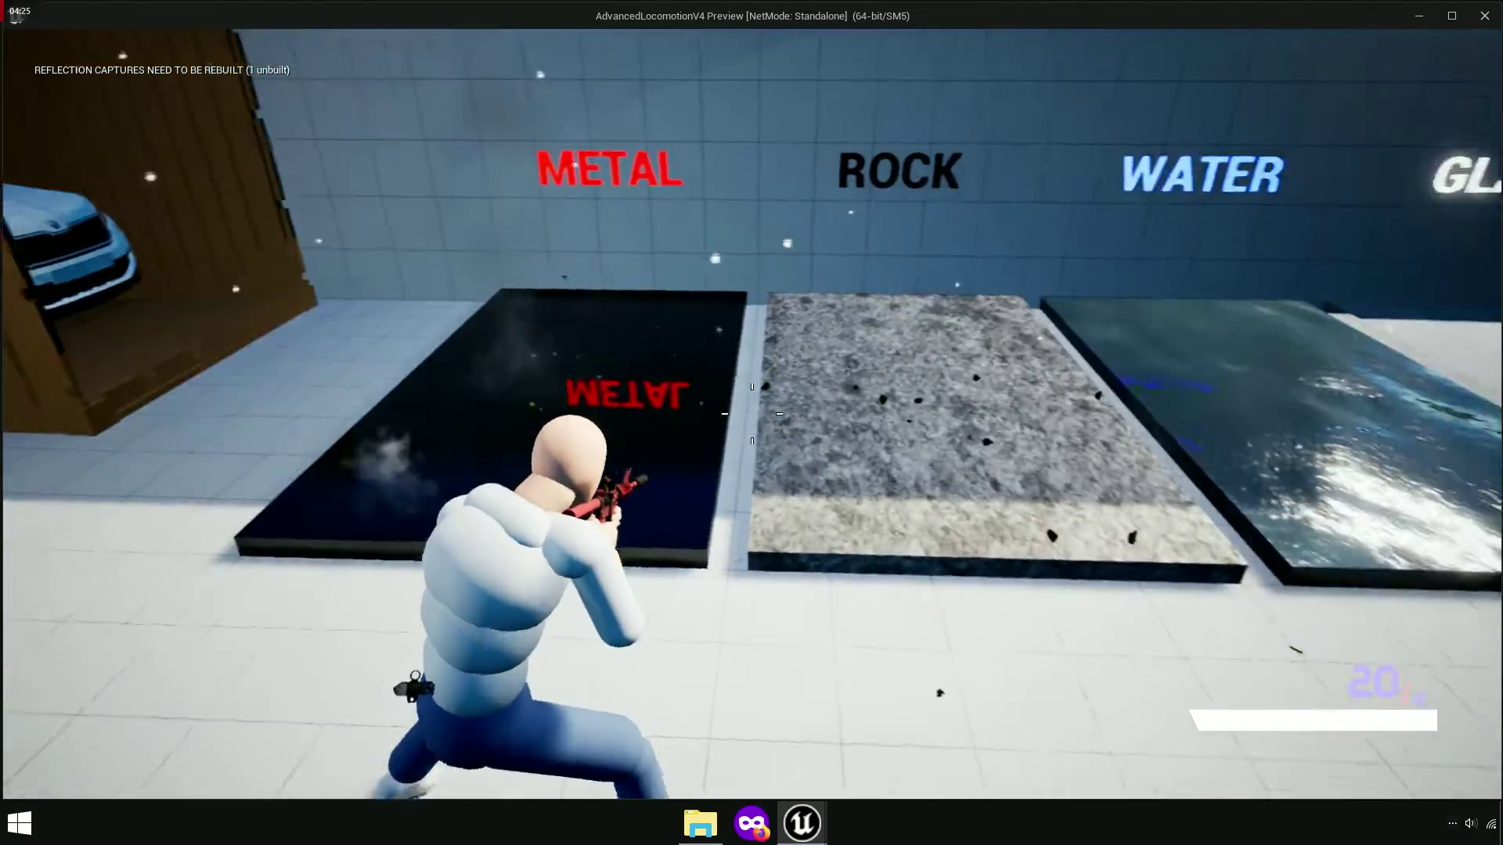
left_click(751, 413)
left_click(751, 413)
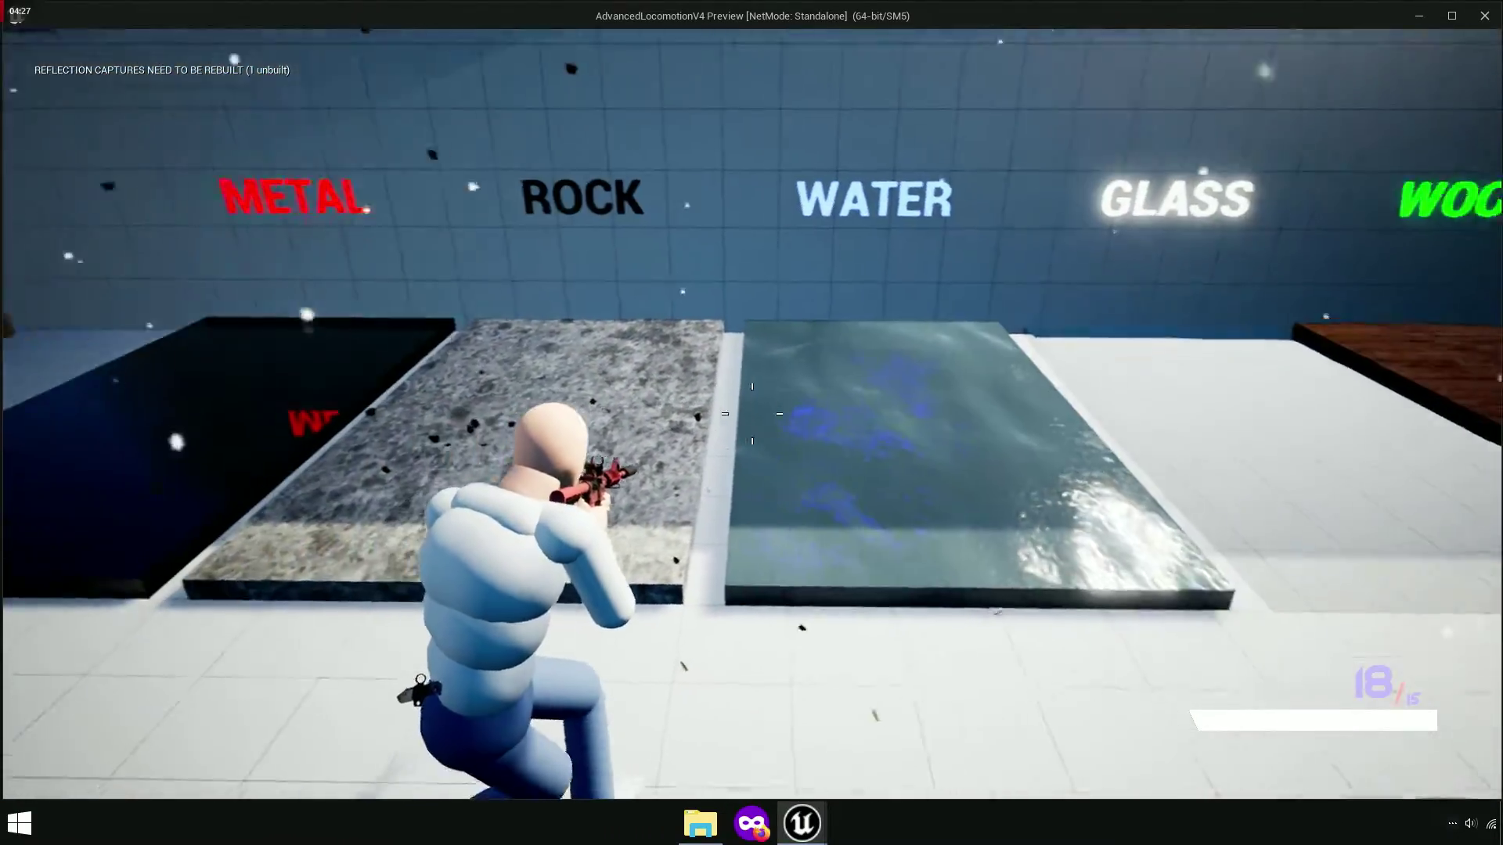
left_click(751, 413)
left_click(751, 413)
left_click(751, 413)
left_click(752, 413)
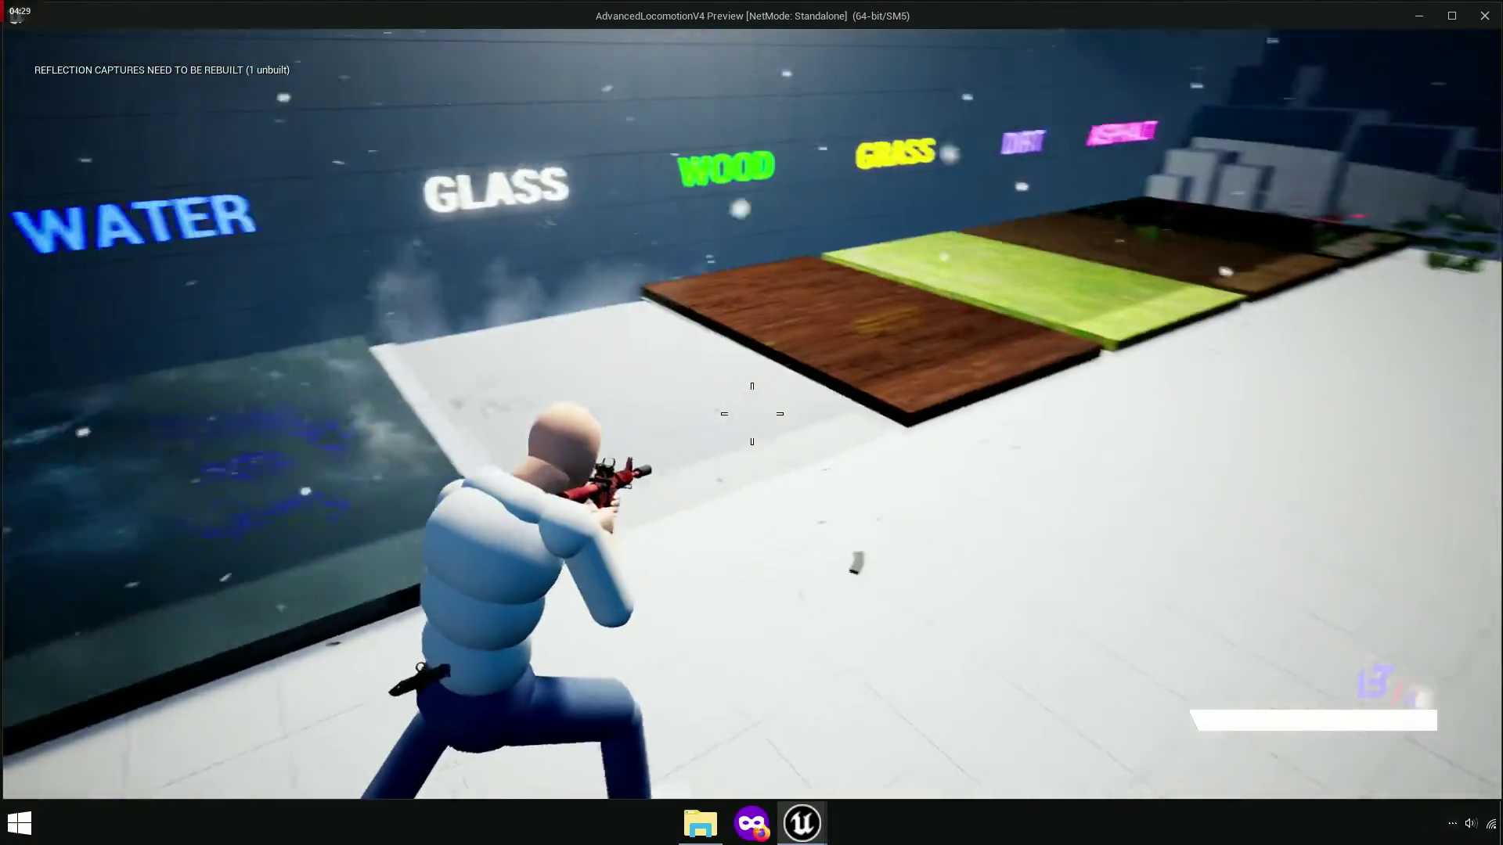
left_click(752, 414)
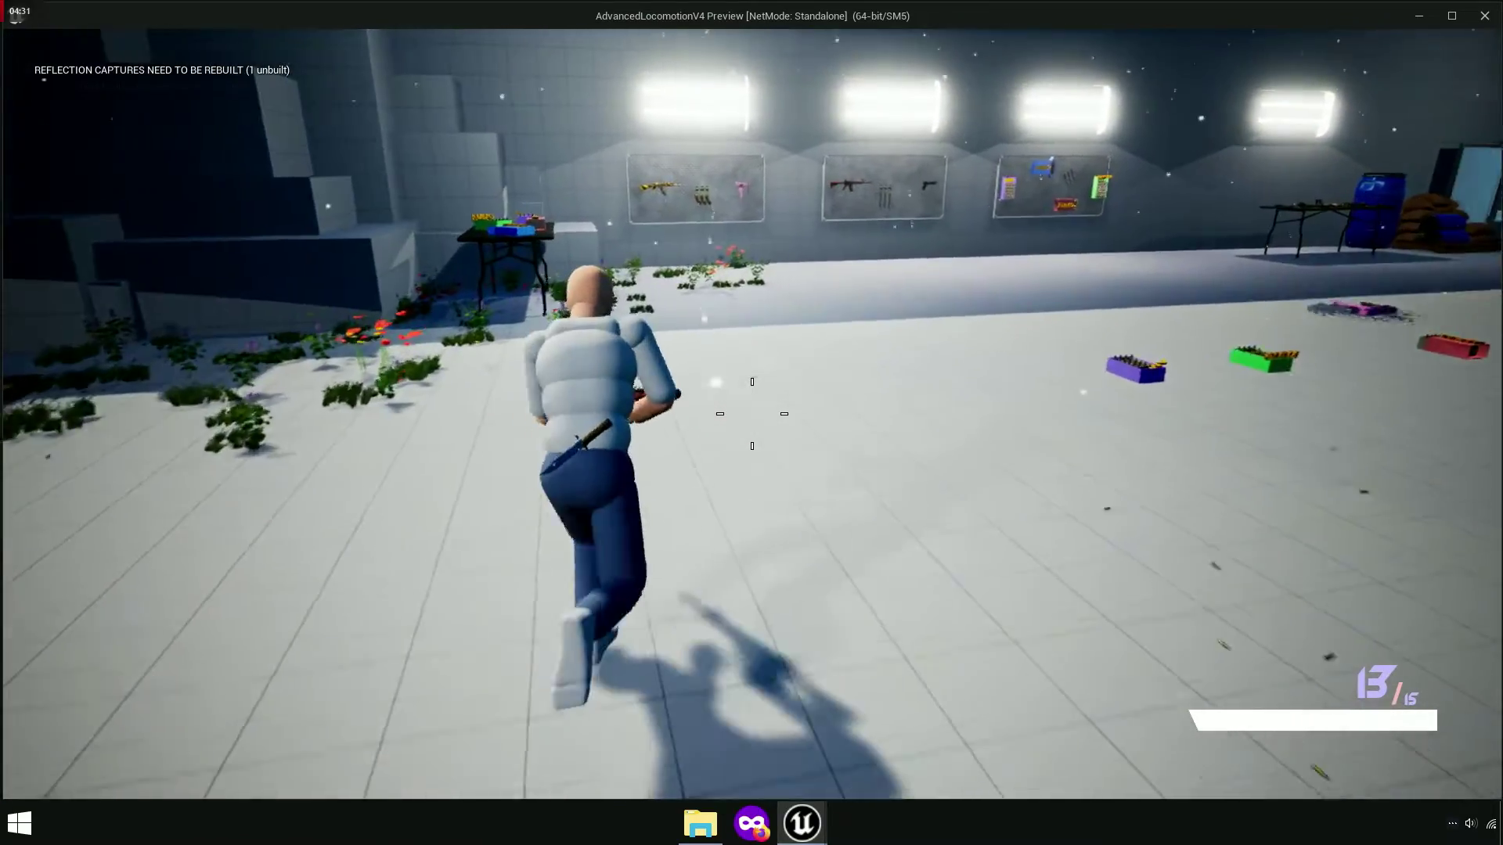
Reload, fire test shots at the open floor and near the weapon wall, then stop playing.
key("r")
right_click(751, 413)
left_click(751, 413)
left_click(751, 413)
left_click(751, 414)
left_click(752, 413)
left_click(751, 413)
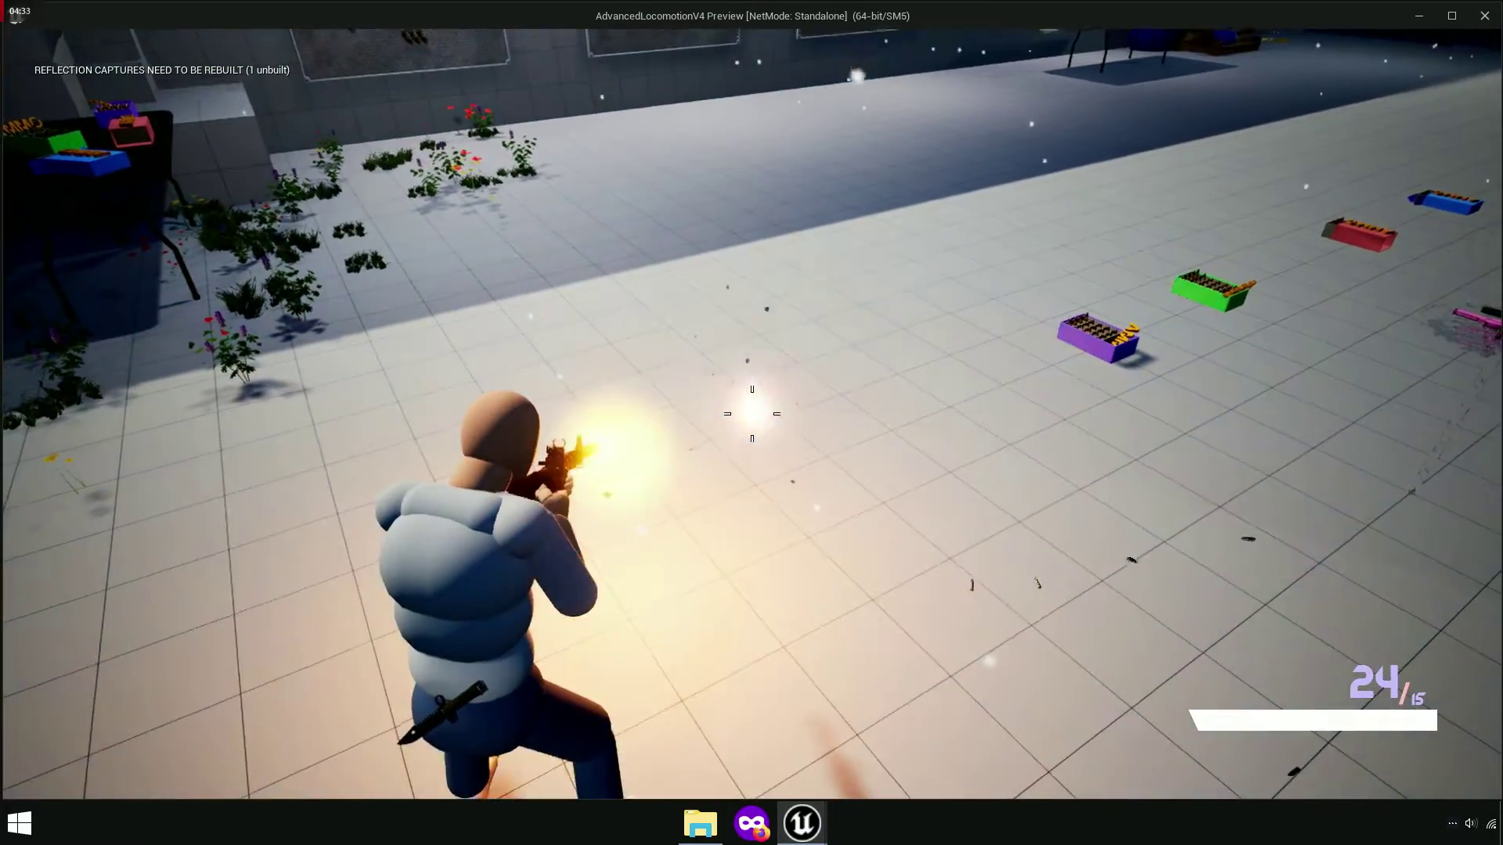
key("w")
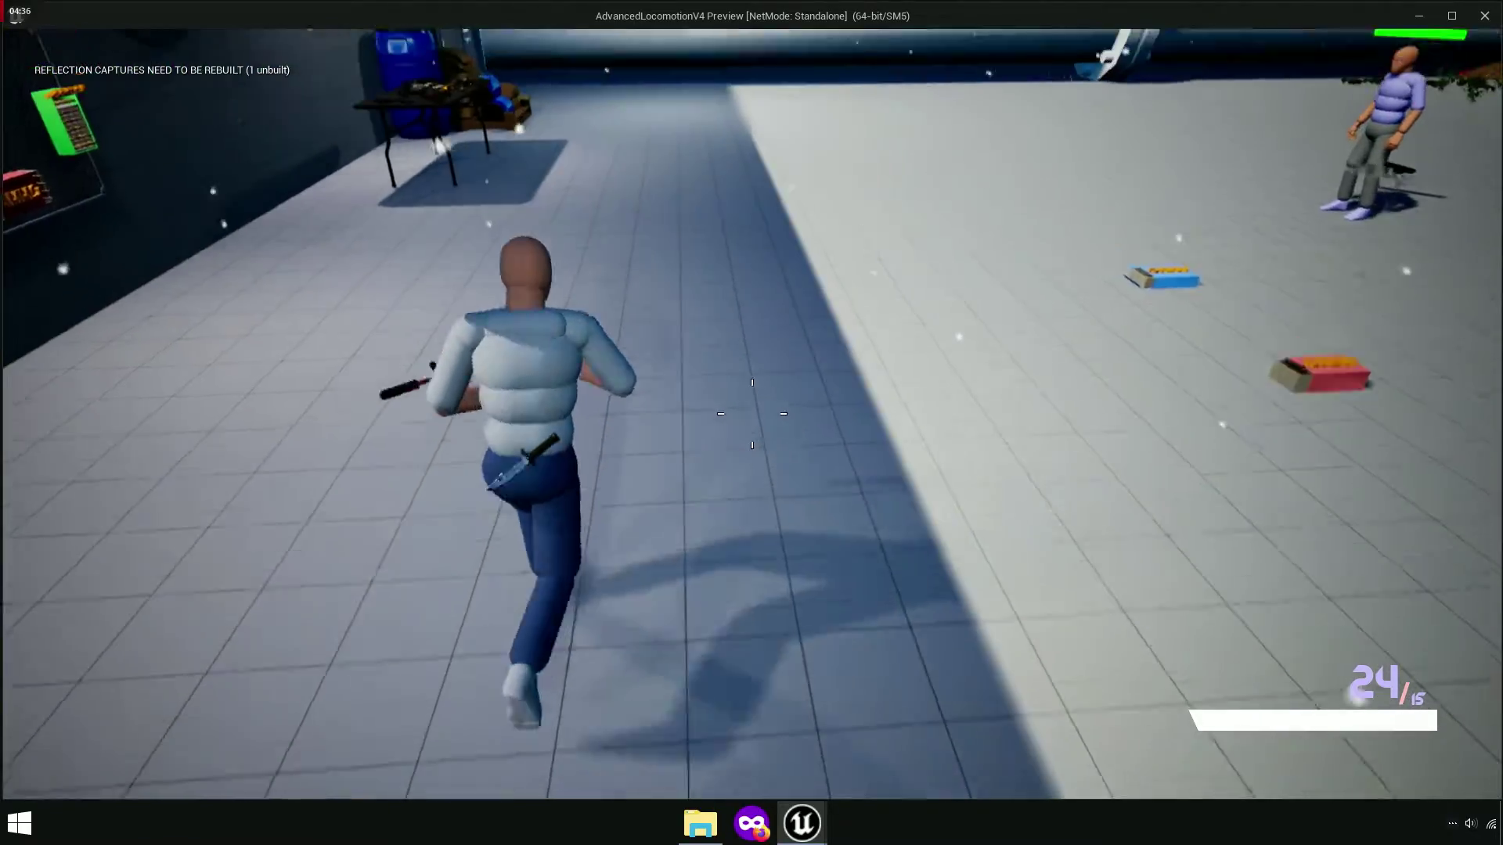
right_click(751, 413)
key("c")
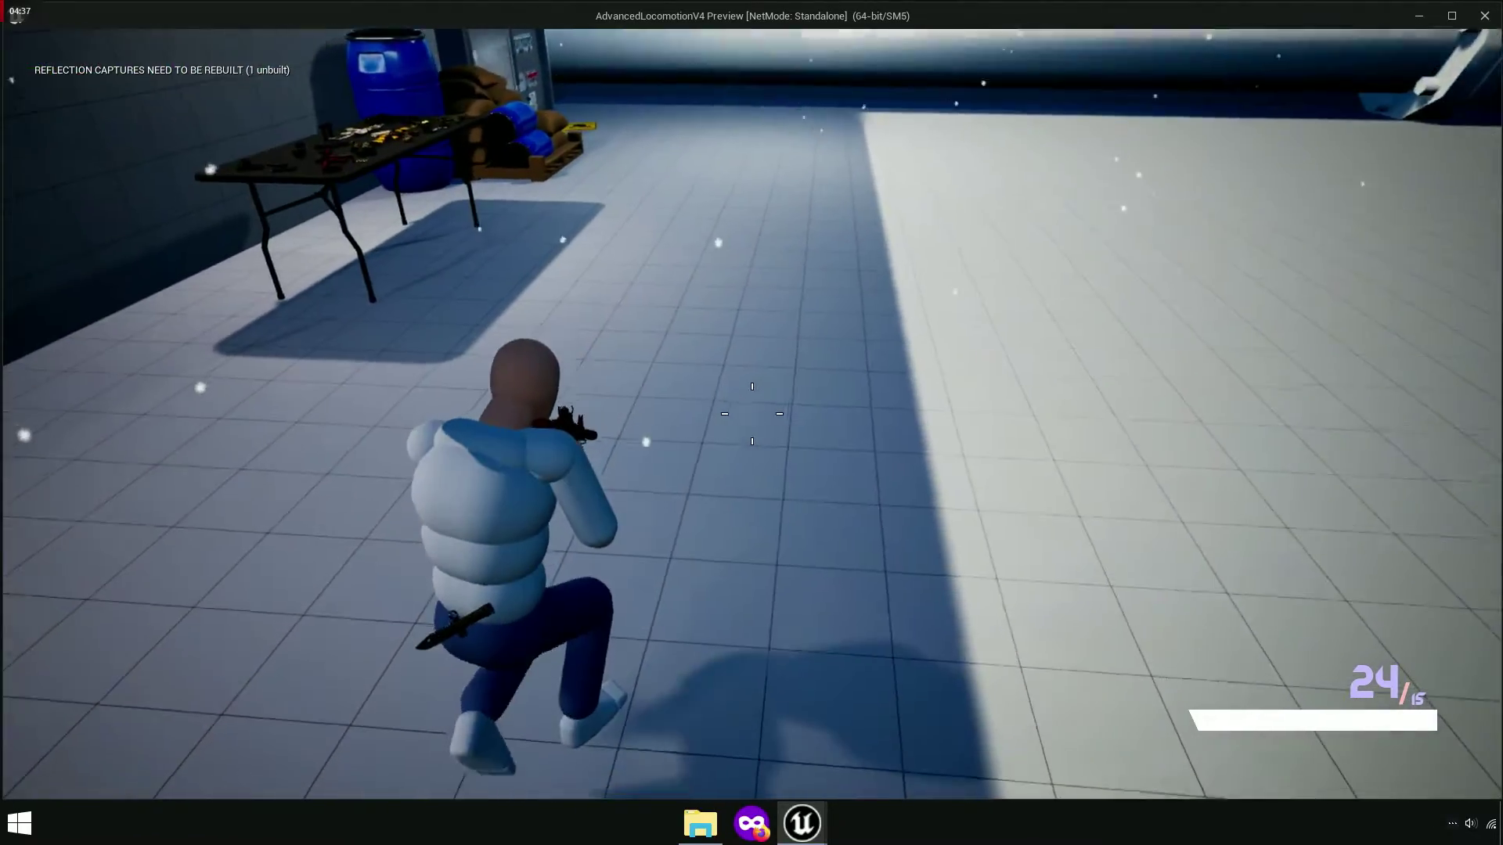
left_click(751, 414)
key("Escape")
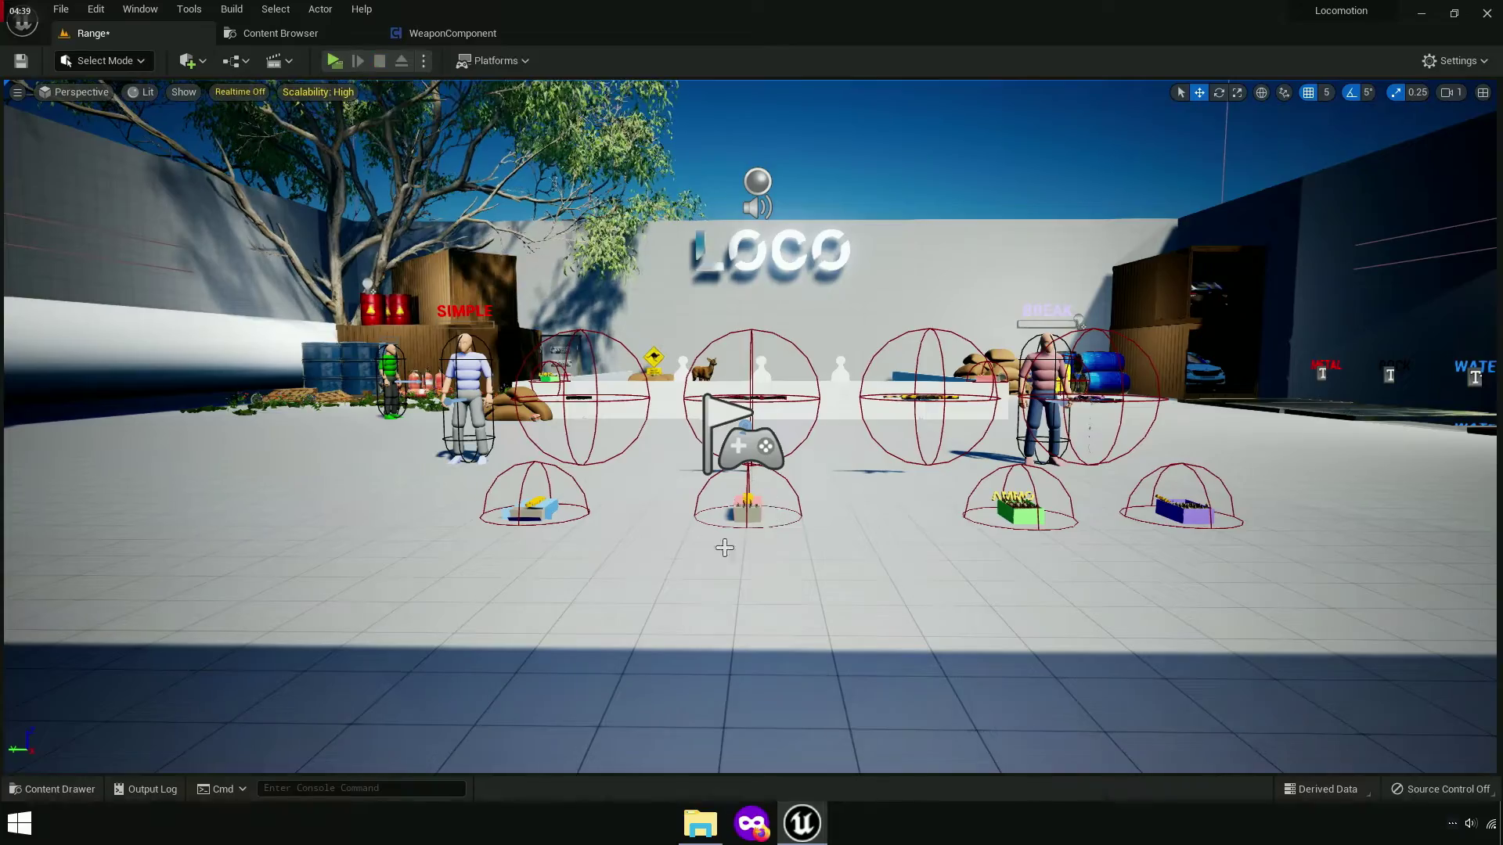
Save the three modified levels and open the WeaponComponent Blueprint.
left_click(290, 35)
left_click(161, 60)
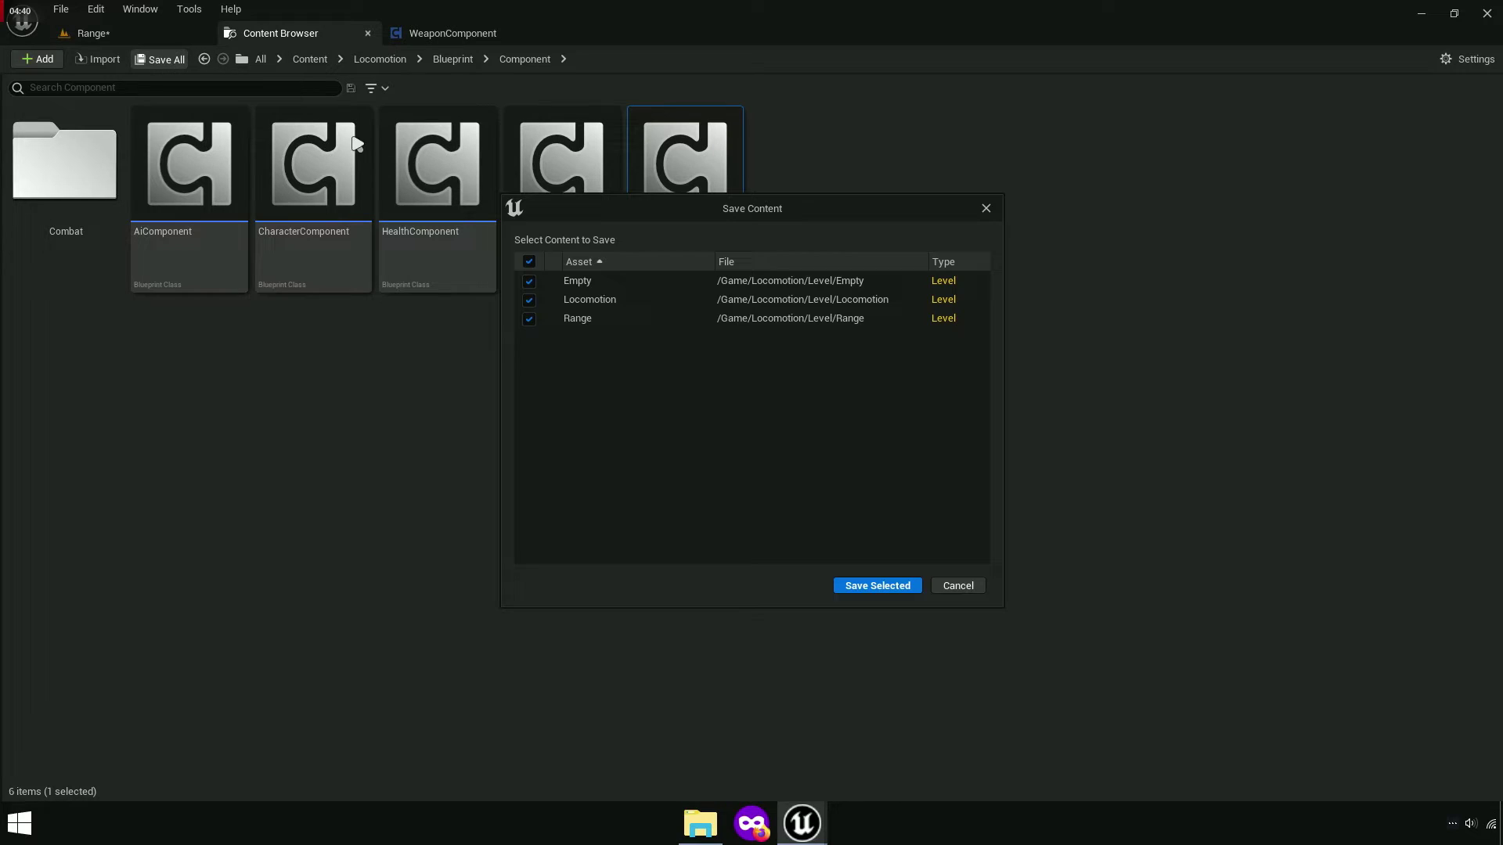
left_click(877, 587)
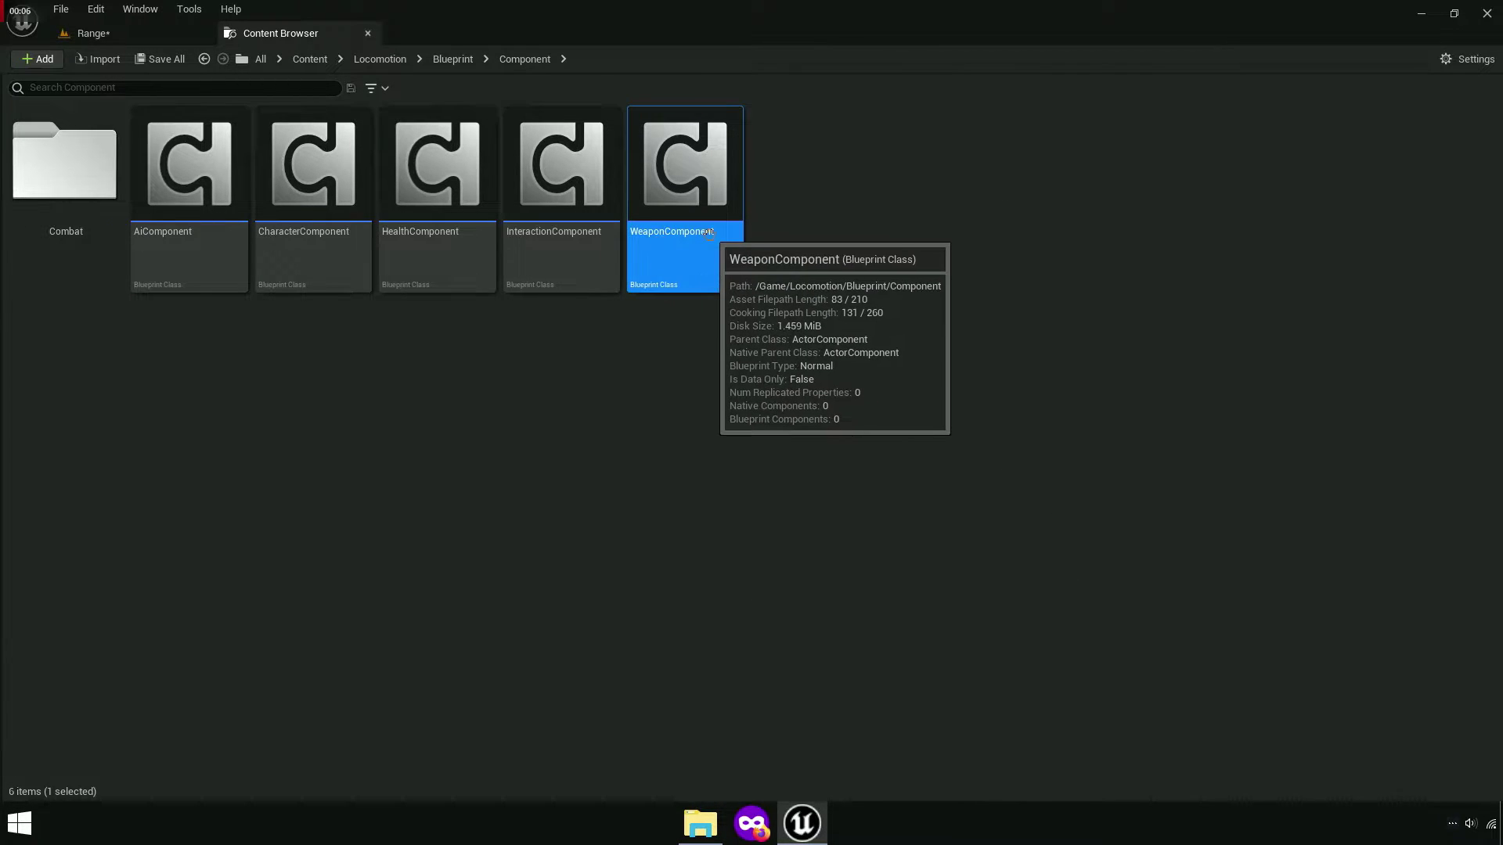
key("Return")
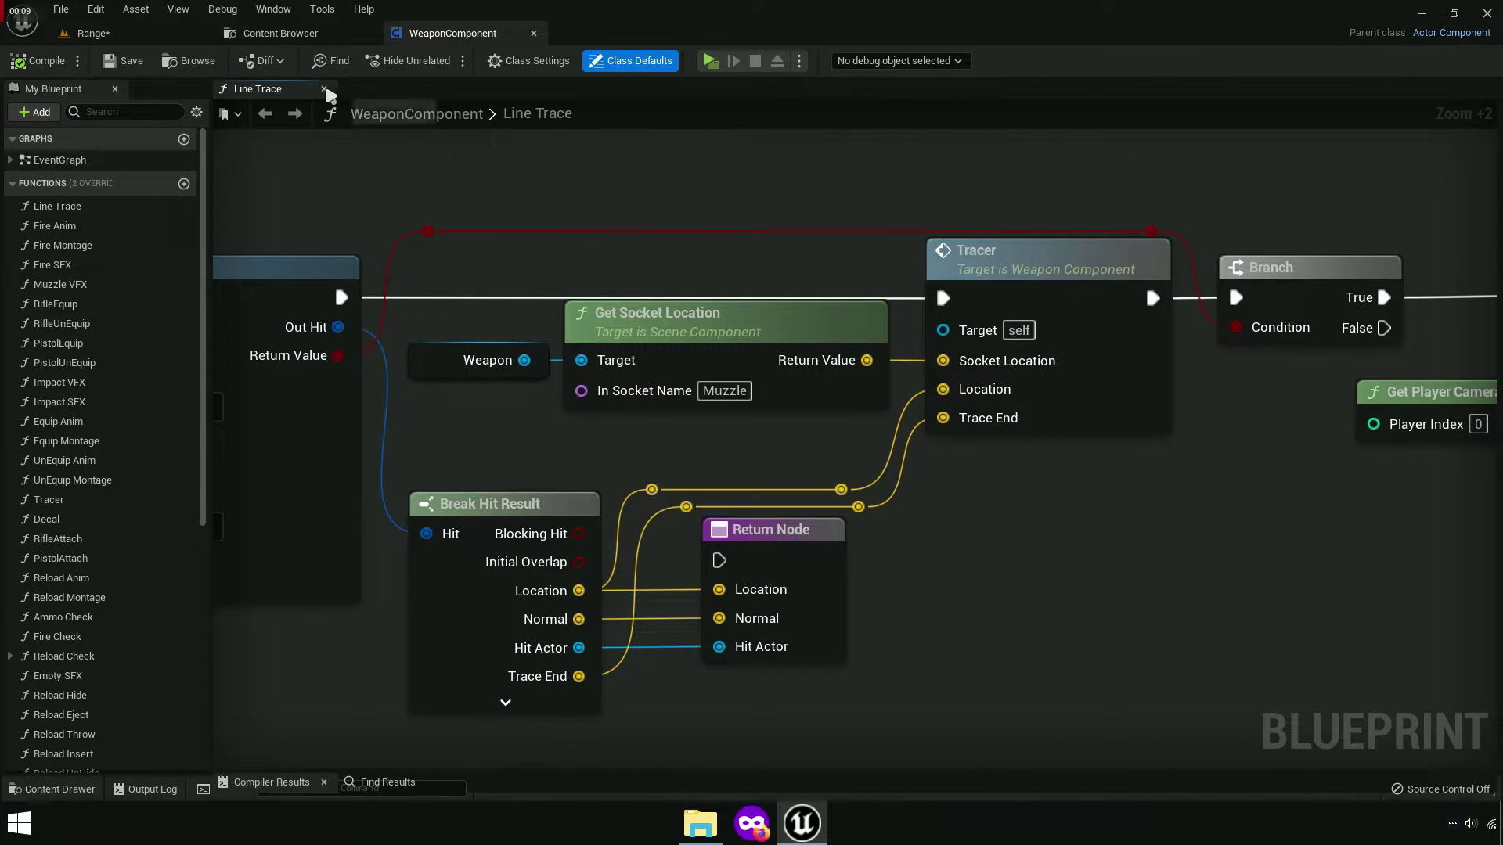
Reopen the Line Trace function graph and frame its nodes in view.
left_click(324, 89)
double_click(90, 207)
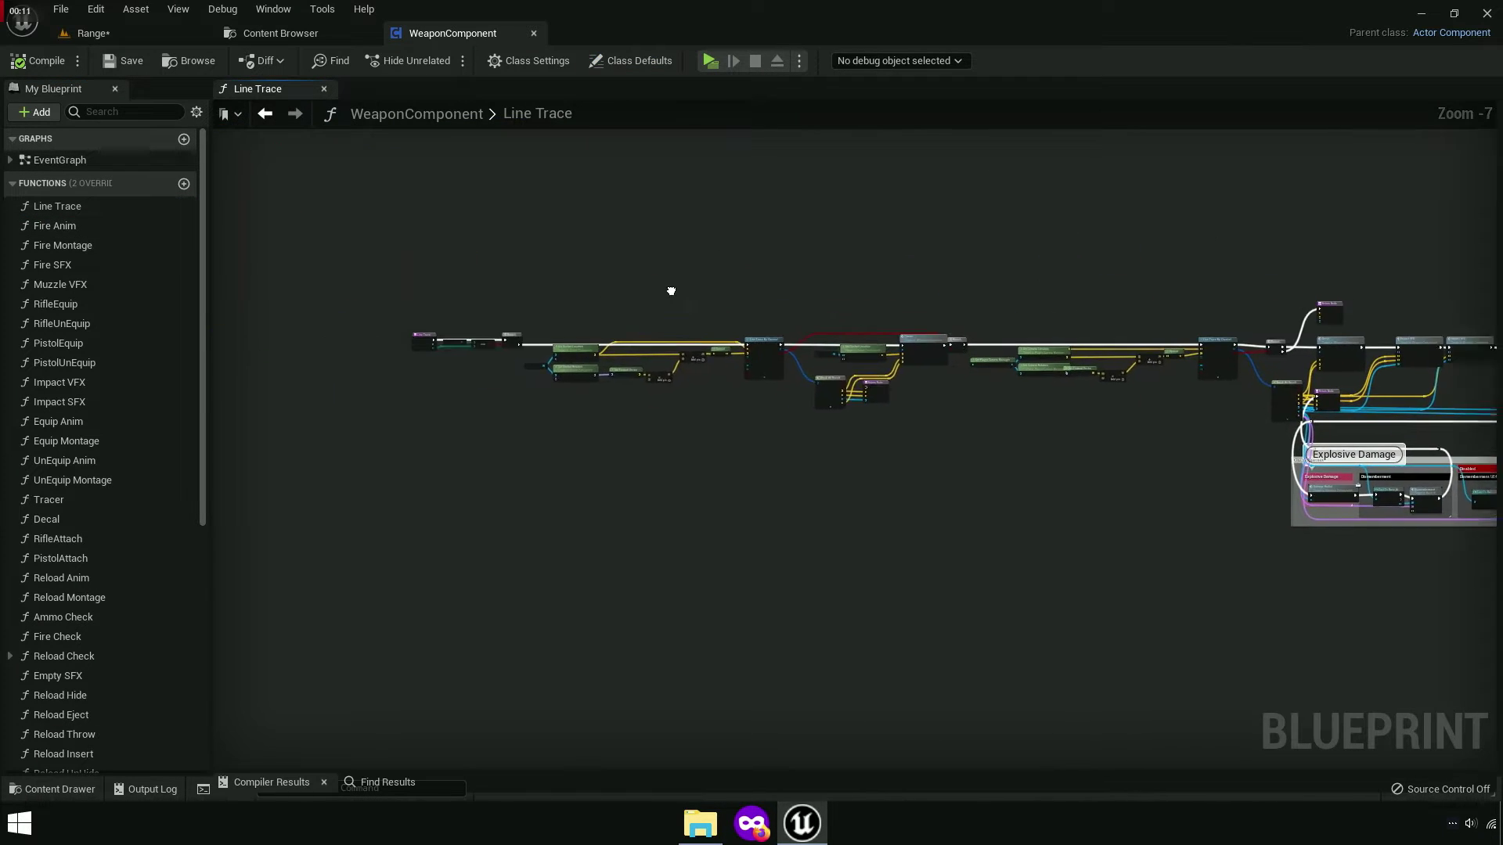
scroll(1165, 275, "up", 1)
mouse_move(695, 326)
right_mouse_down()
mouse_move(1165, 275)
mouse_move(127, 205)
right_mouse_up()
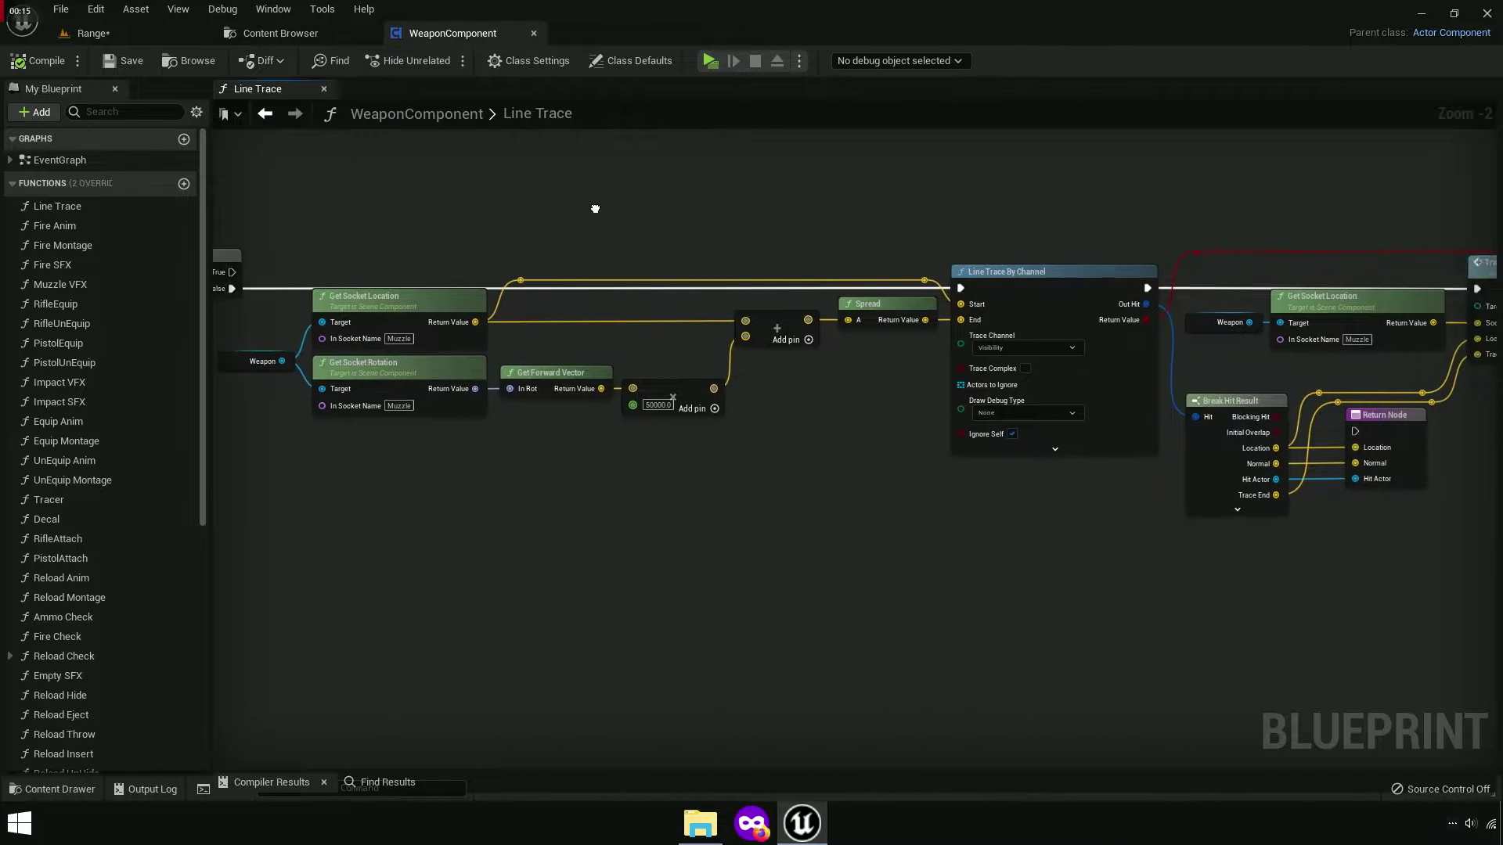
right_click_drag(307, 214, 233, 221)
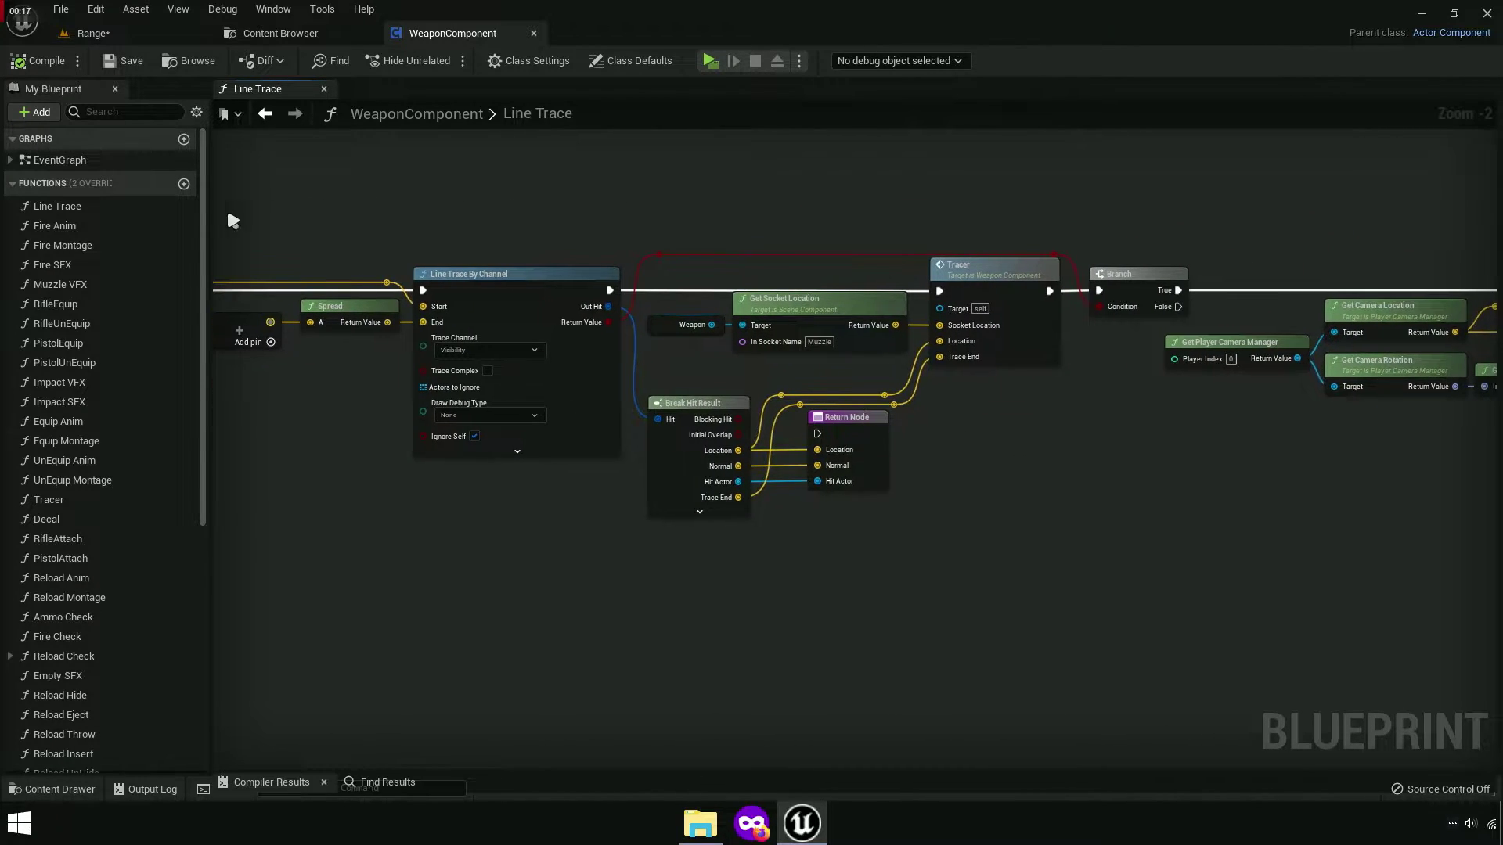
scroll(1030, 284, "down", 3)
right_click_drag(1069, 321, 1204, 301)
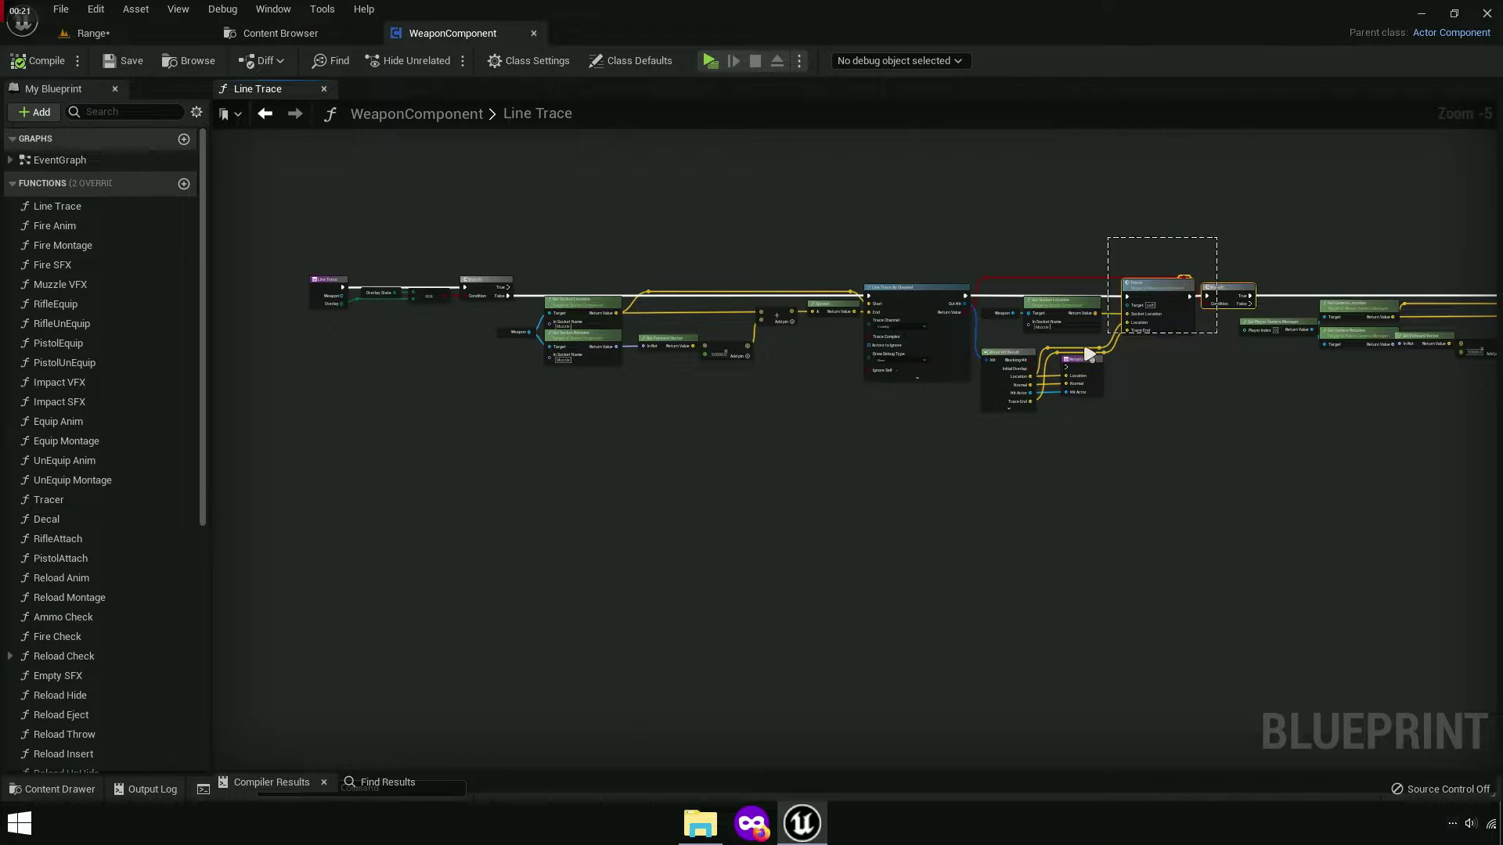
Wrap the socket, spread and trace nodes in a comment and begin editing its title.
left_click_drag(529, 458, 532, 457)
key("c")
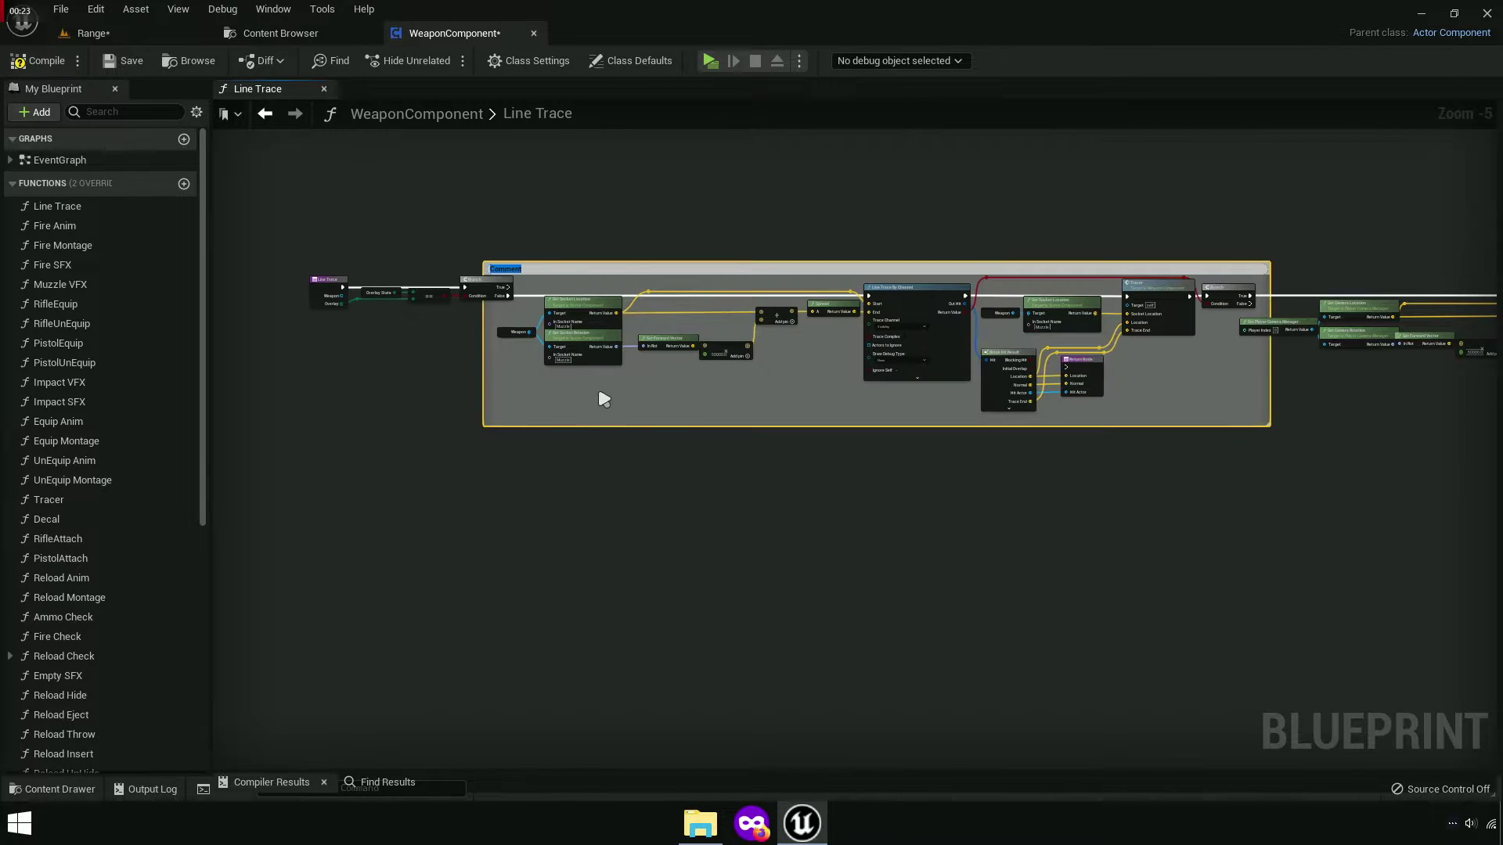
scroll(450, 324, "up", 5)
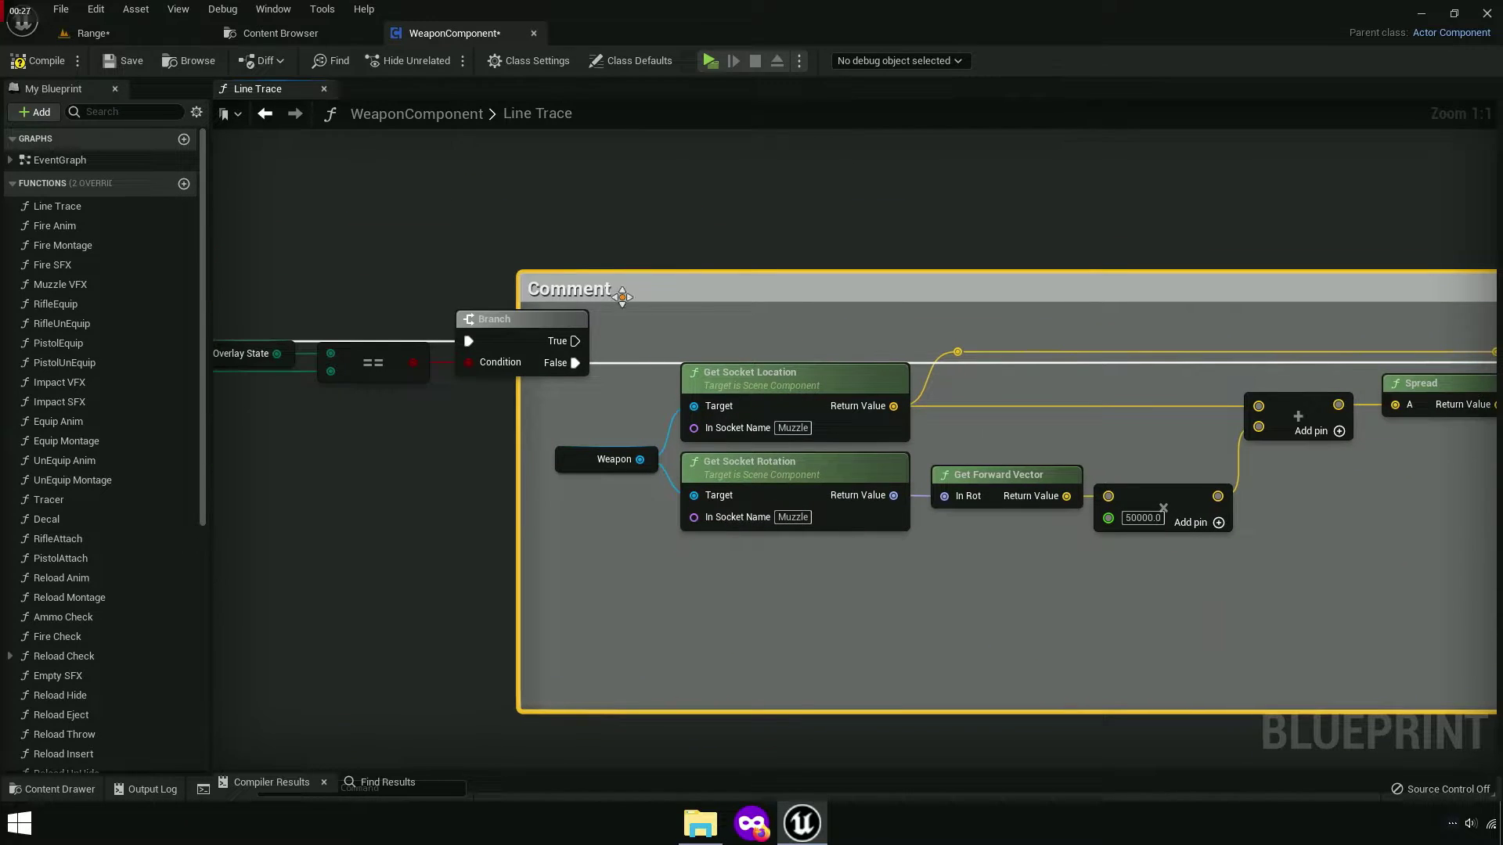
double_click(622, 297)
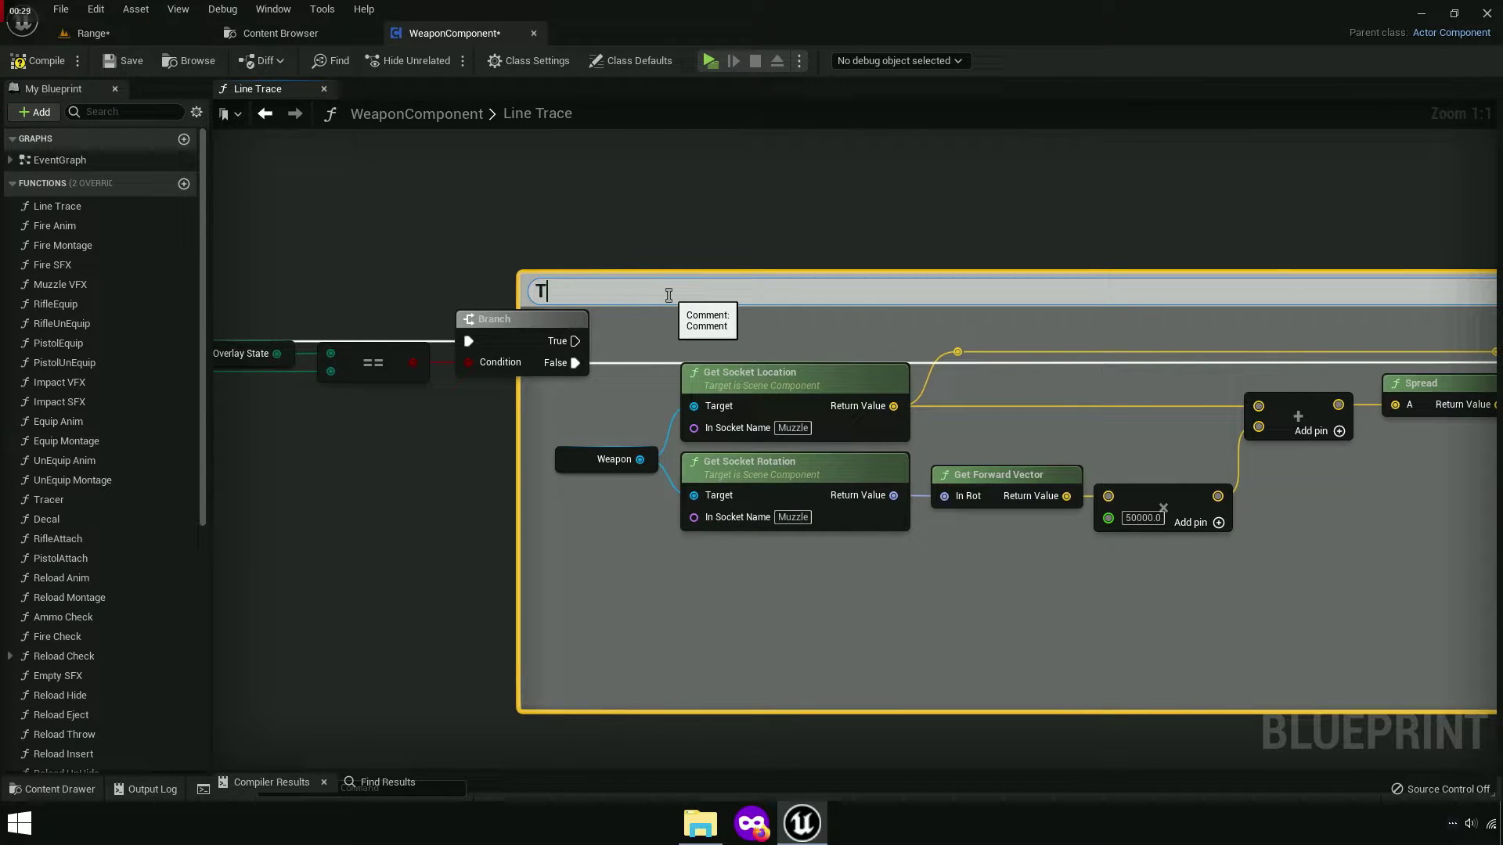
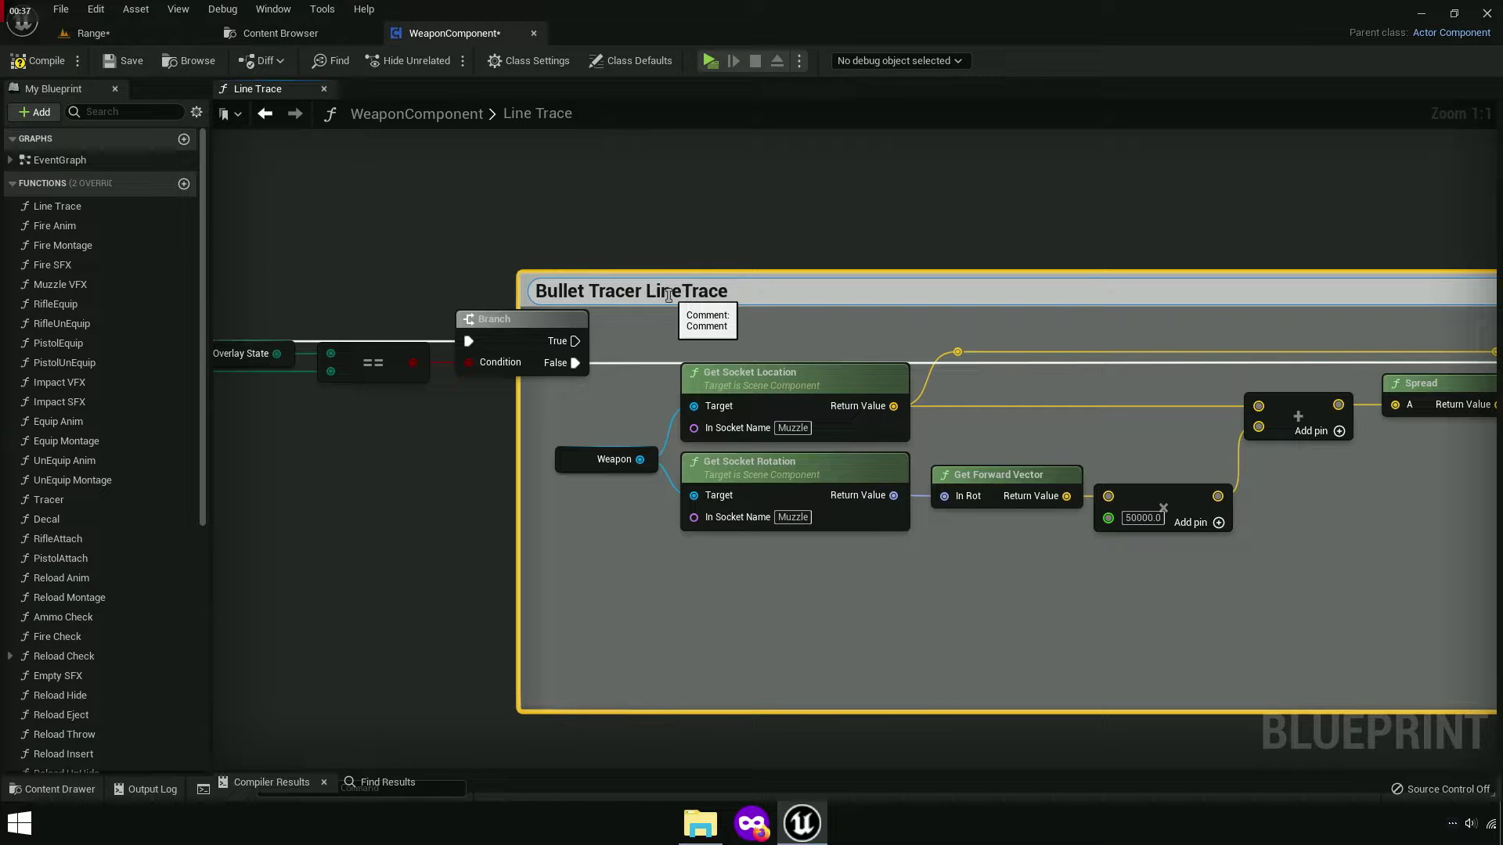
Commit the 'Bullet Tracer LineTrace' title on the muzzle-trace comment and check the nodes before it.
left_click(798, 177)
scroll(540, 249, "down", 4)
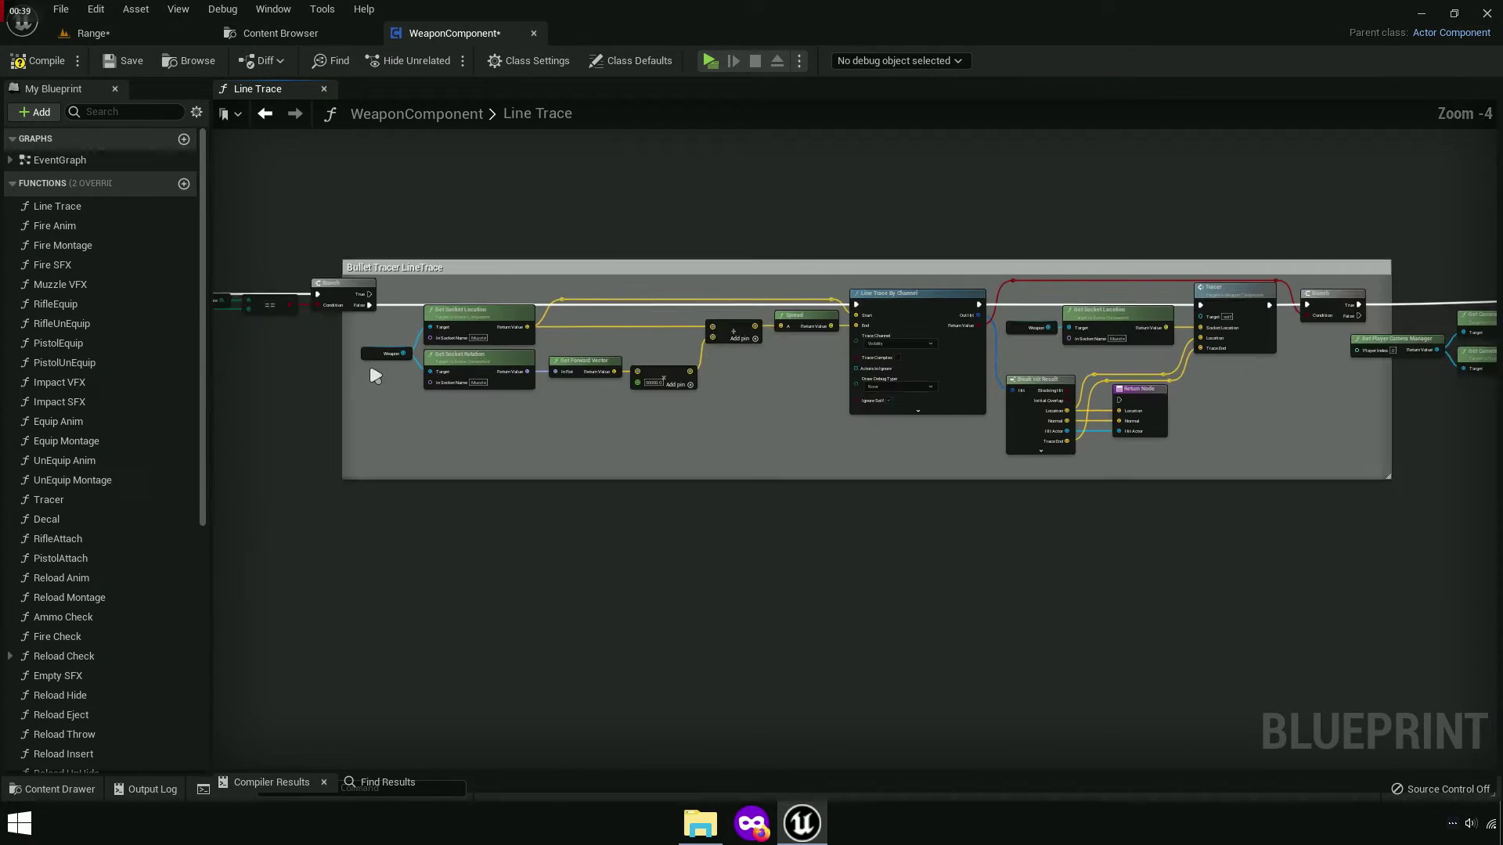
right_click_drag(368, 388, 762, 406)
left_click_drag(708, 346, 518, 299)
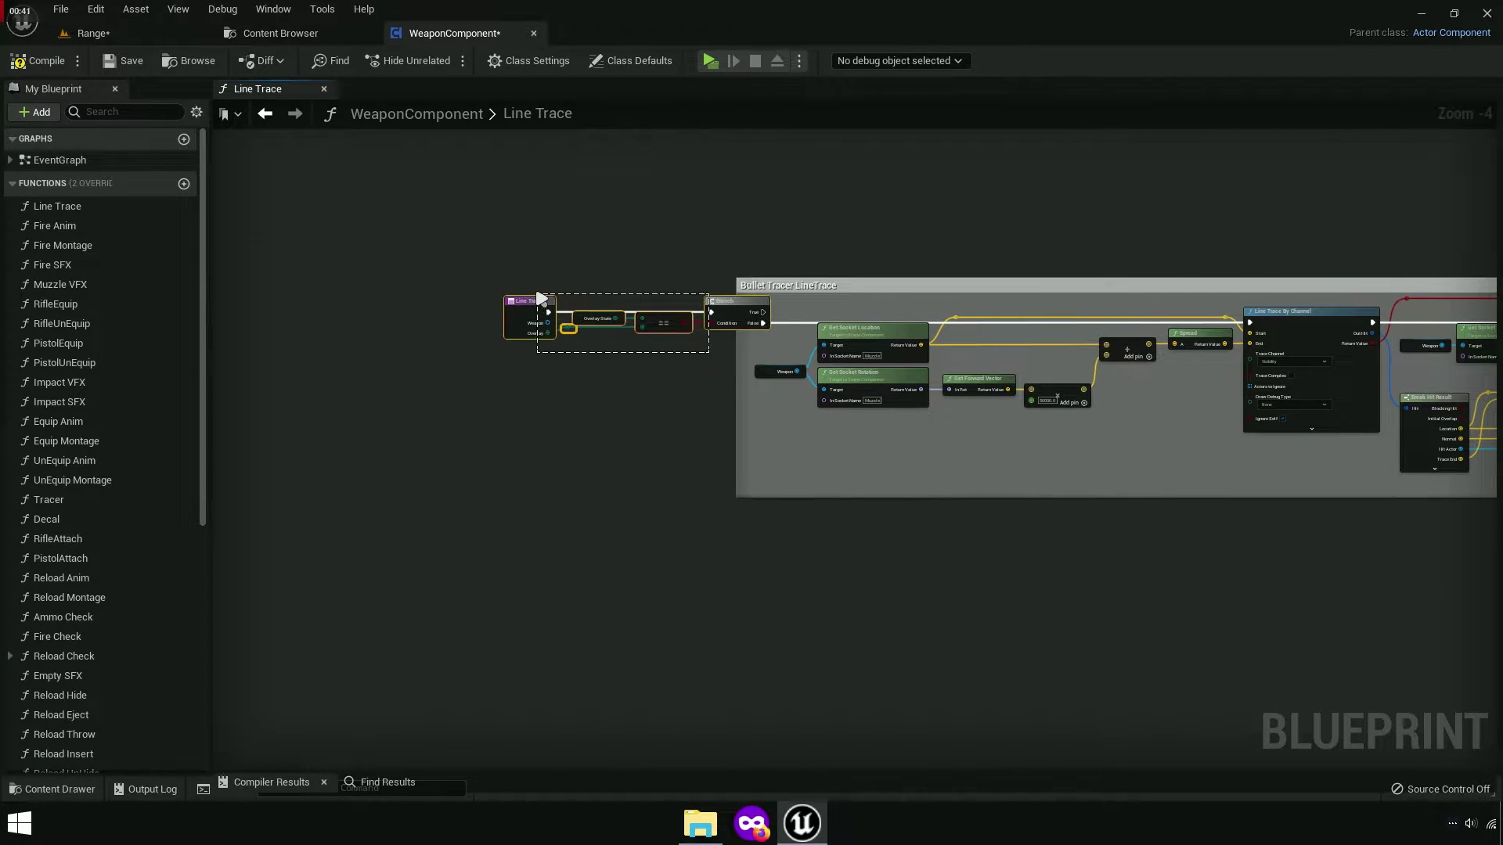
left_click(717, 415)
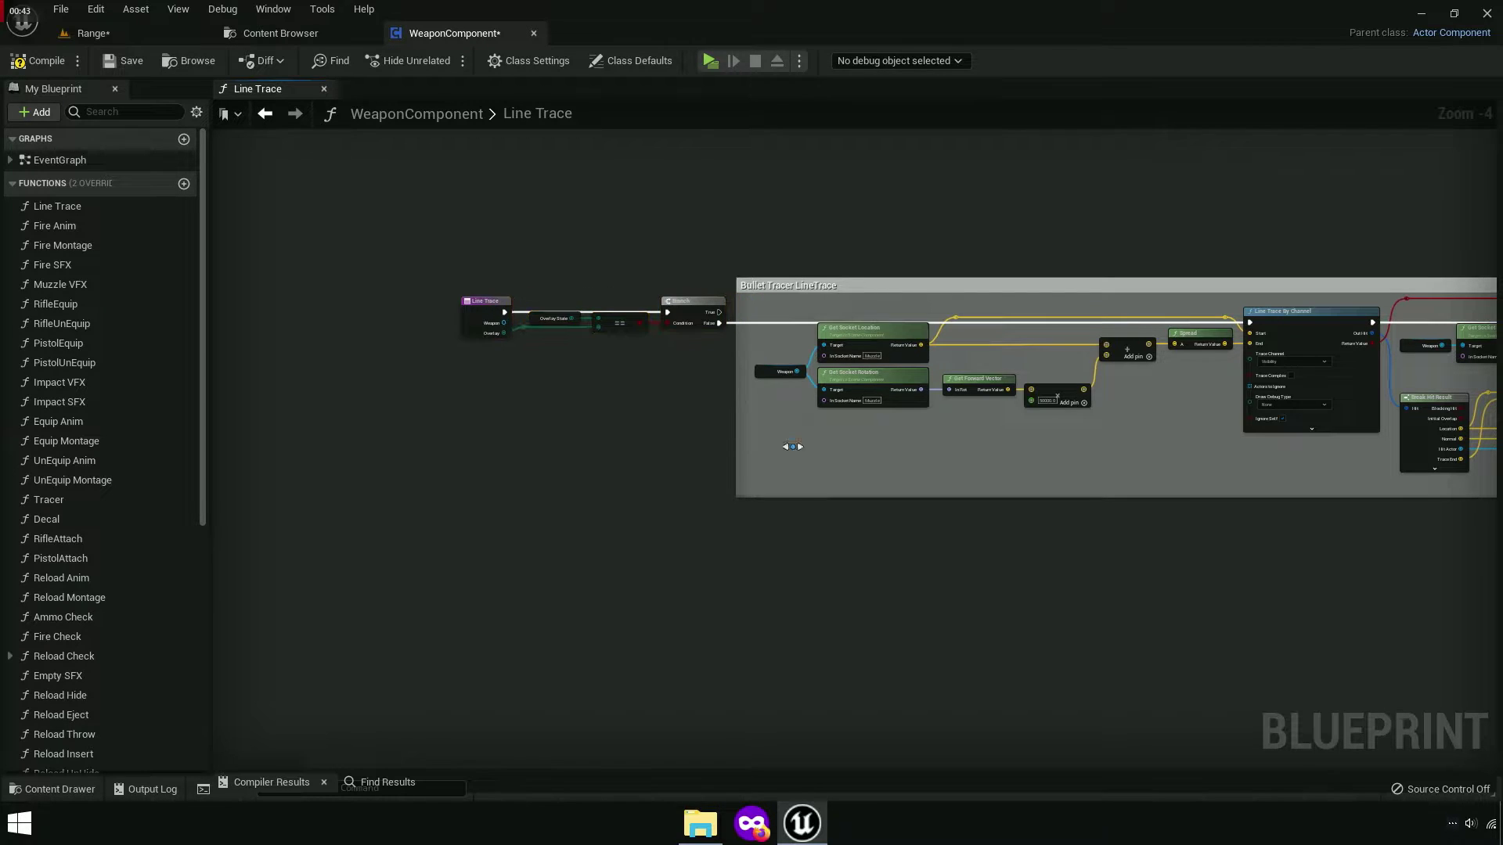
Frame the tracer comment group and select the Bullet Tracer LineTrace comment.
mouse_move(1053, 496)
right_mouse_down()
mouse_move(708, 499)
mouse_move(1030, 498)
right_mouse_up()
scroll(1030, 498, "down", 2)
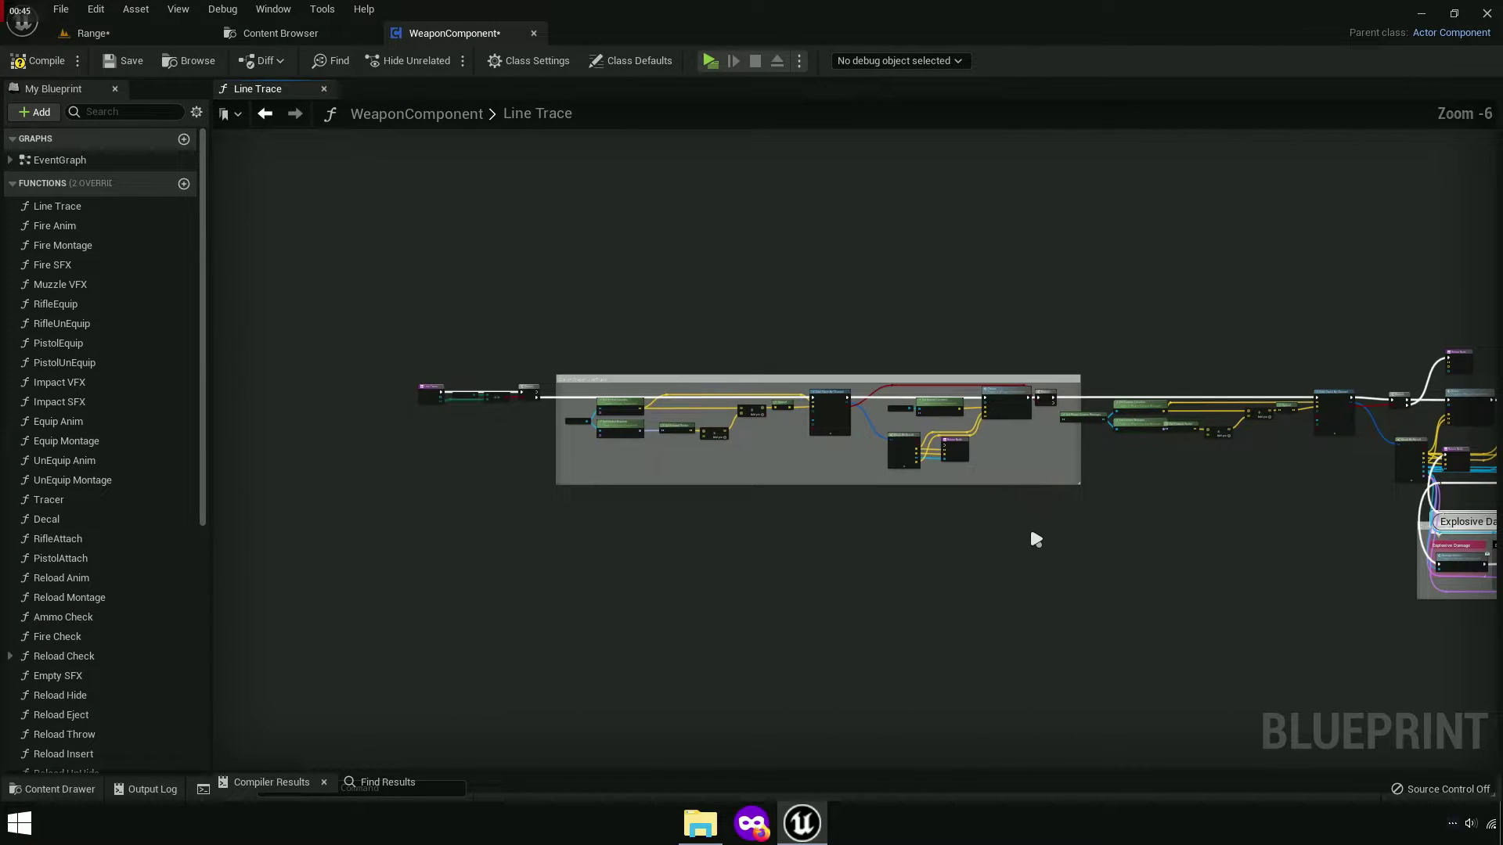
left_click_drag(1033, 532, 669, 333)
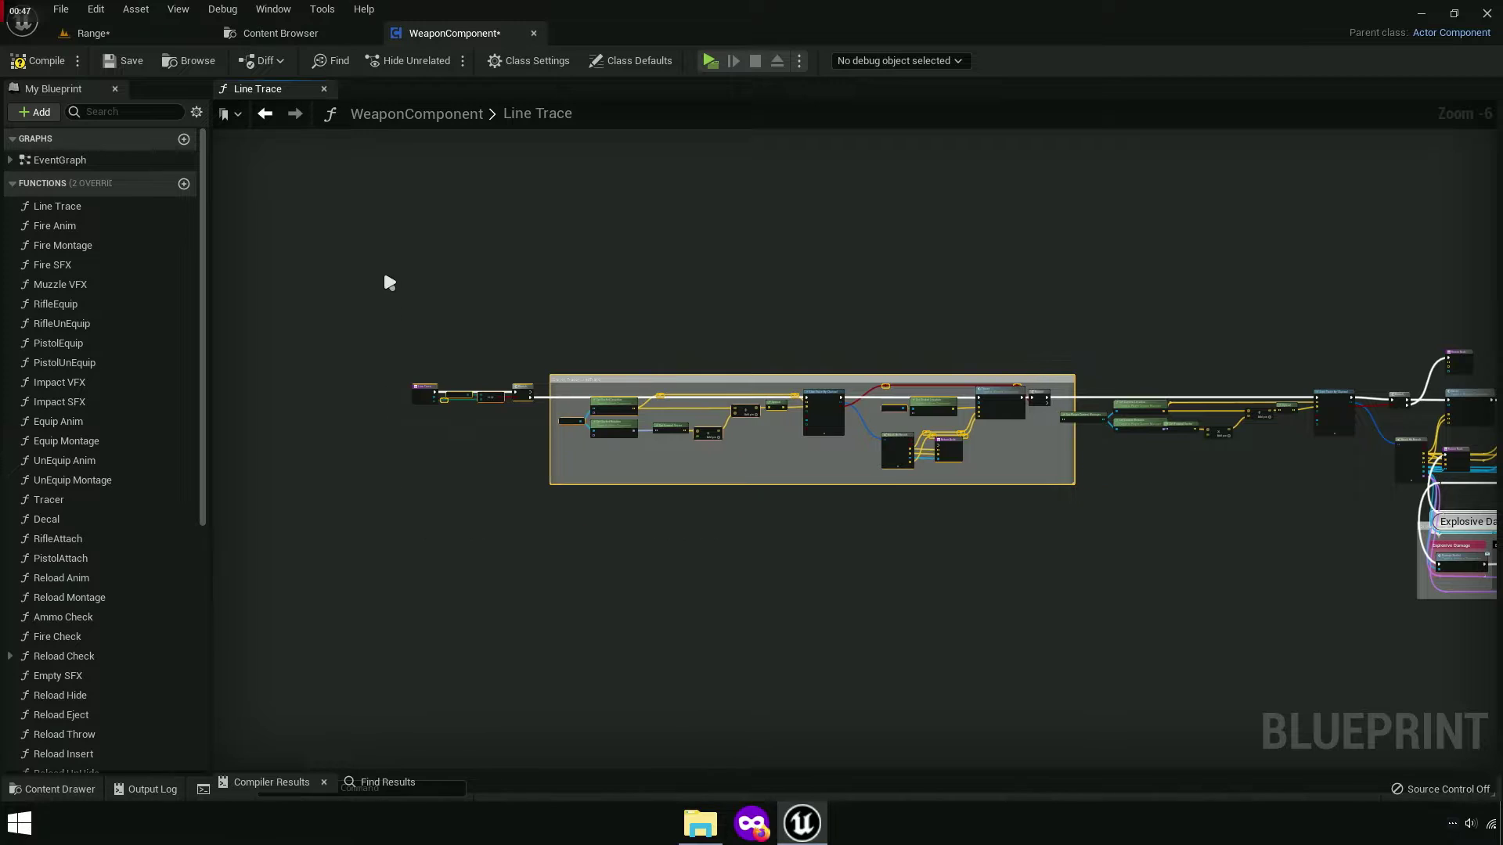
scroll(1091, 469, "up", 1)
scroll(1091, 470, "up", 1)
scroll(1021, 438, "up", 1)
scroll(1027, 436, "up", 1)
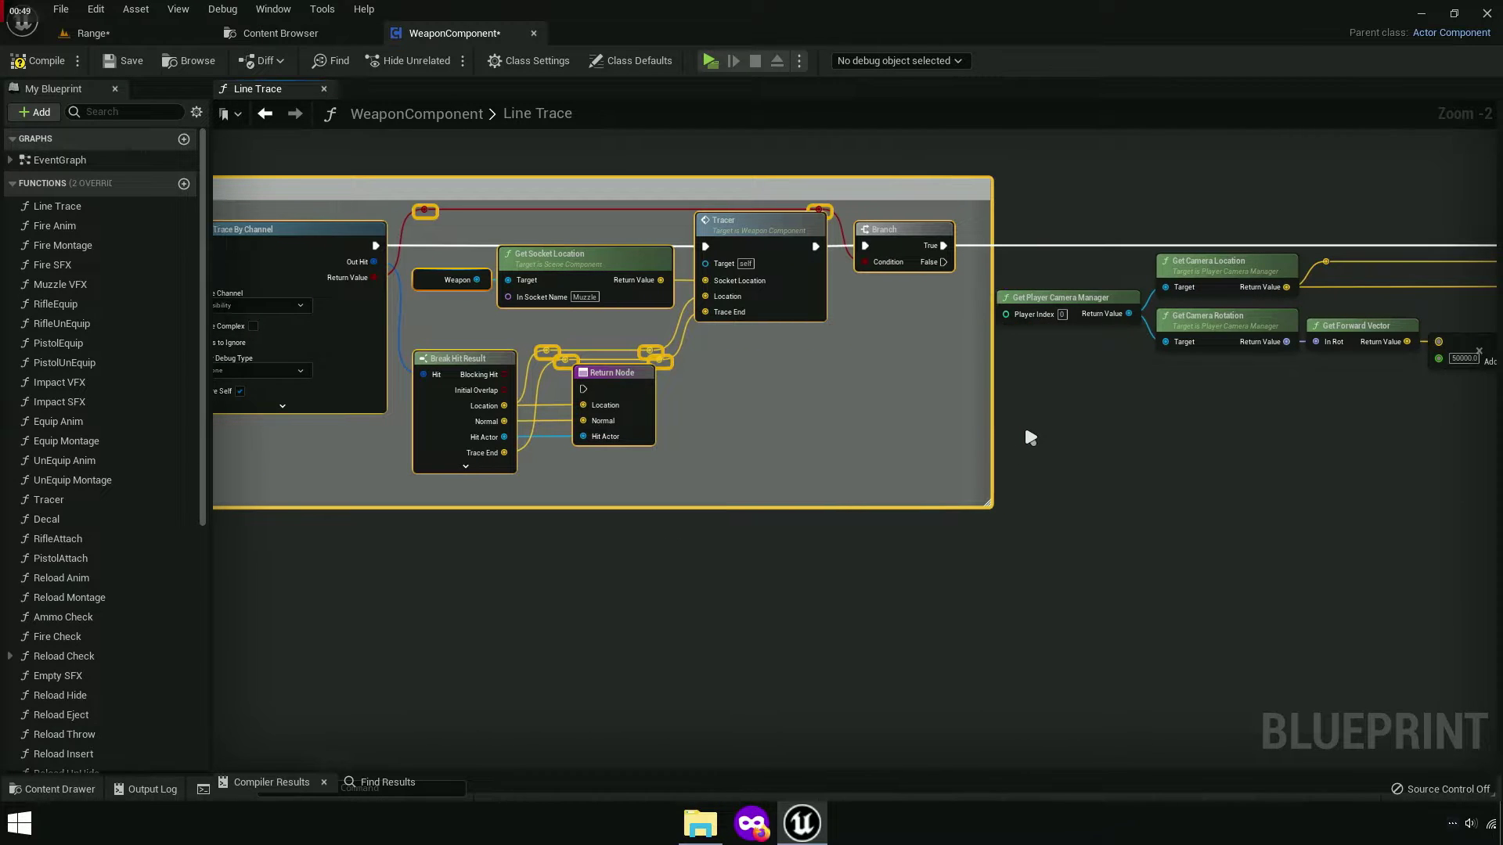
left_click(1021, 403)
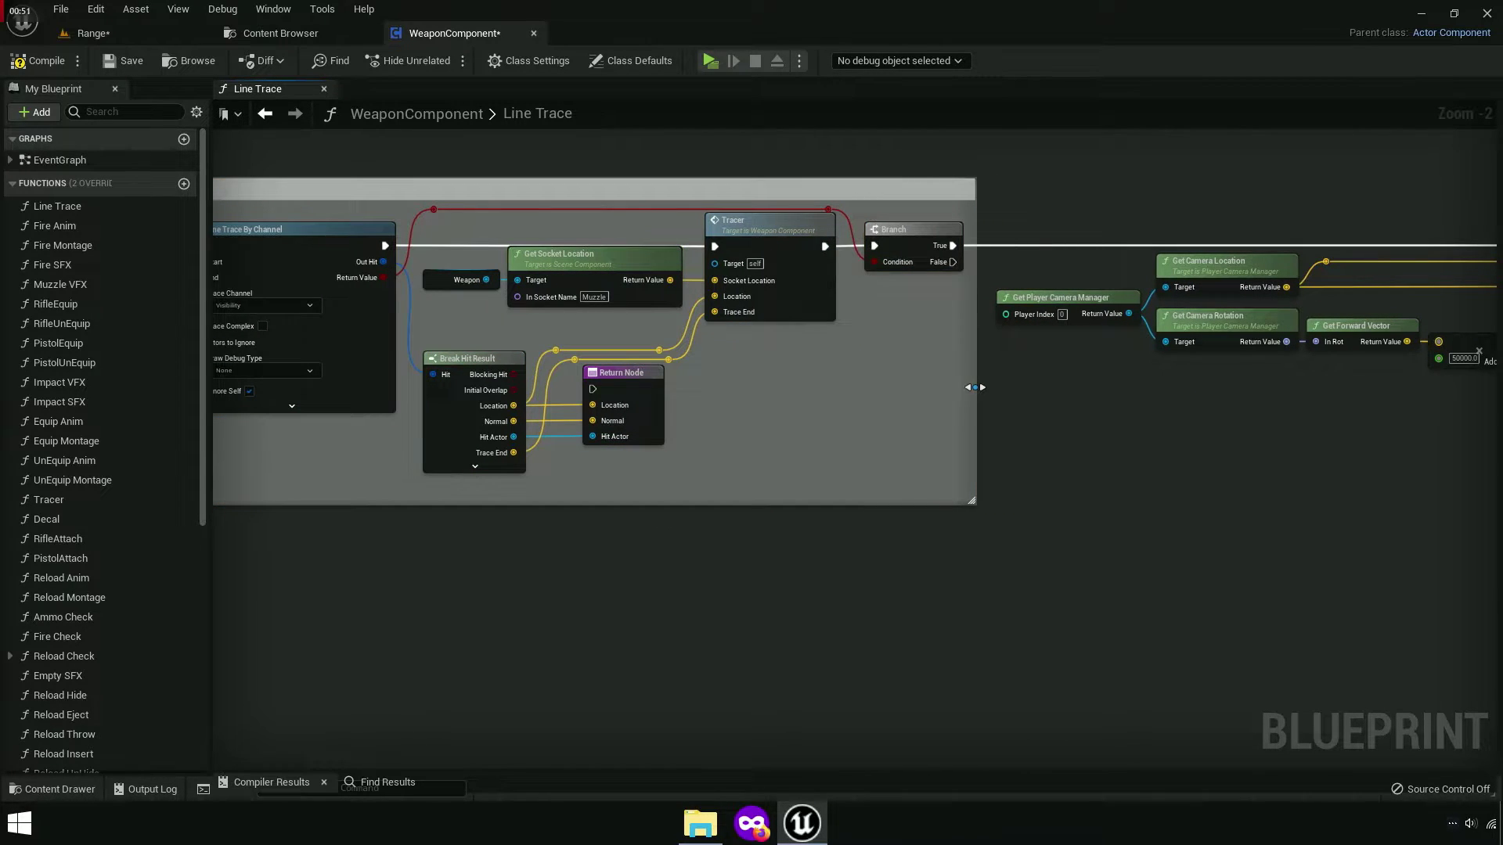
mouse_move(876, 411)
right_mouse_down()
mouse_move(951, 470)
mouse_move(841, 458)
right_mouse_up()
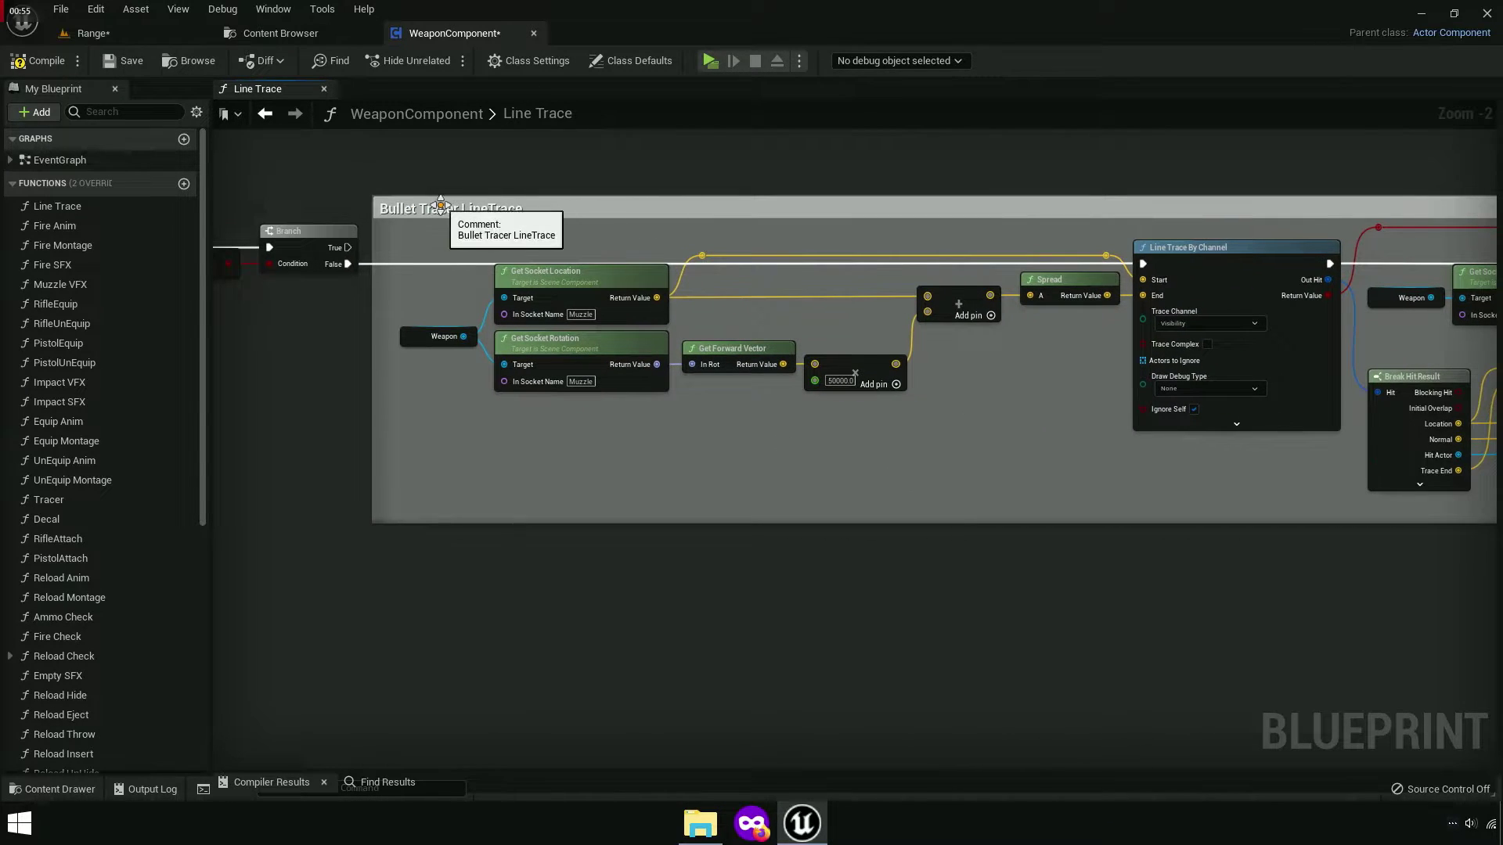
left_click(441, 206)
Set the Bullet Tracer LineTrace comment colour to lavender, saturation 0.5 (hex BCBCFF).
left_click(1496, 225)
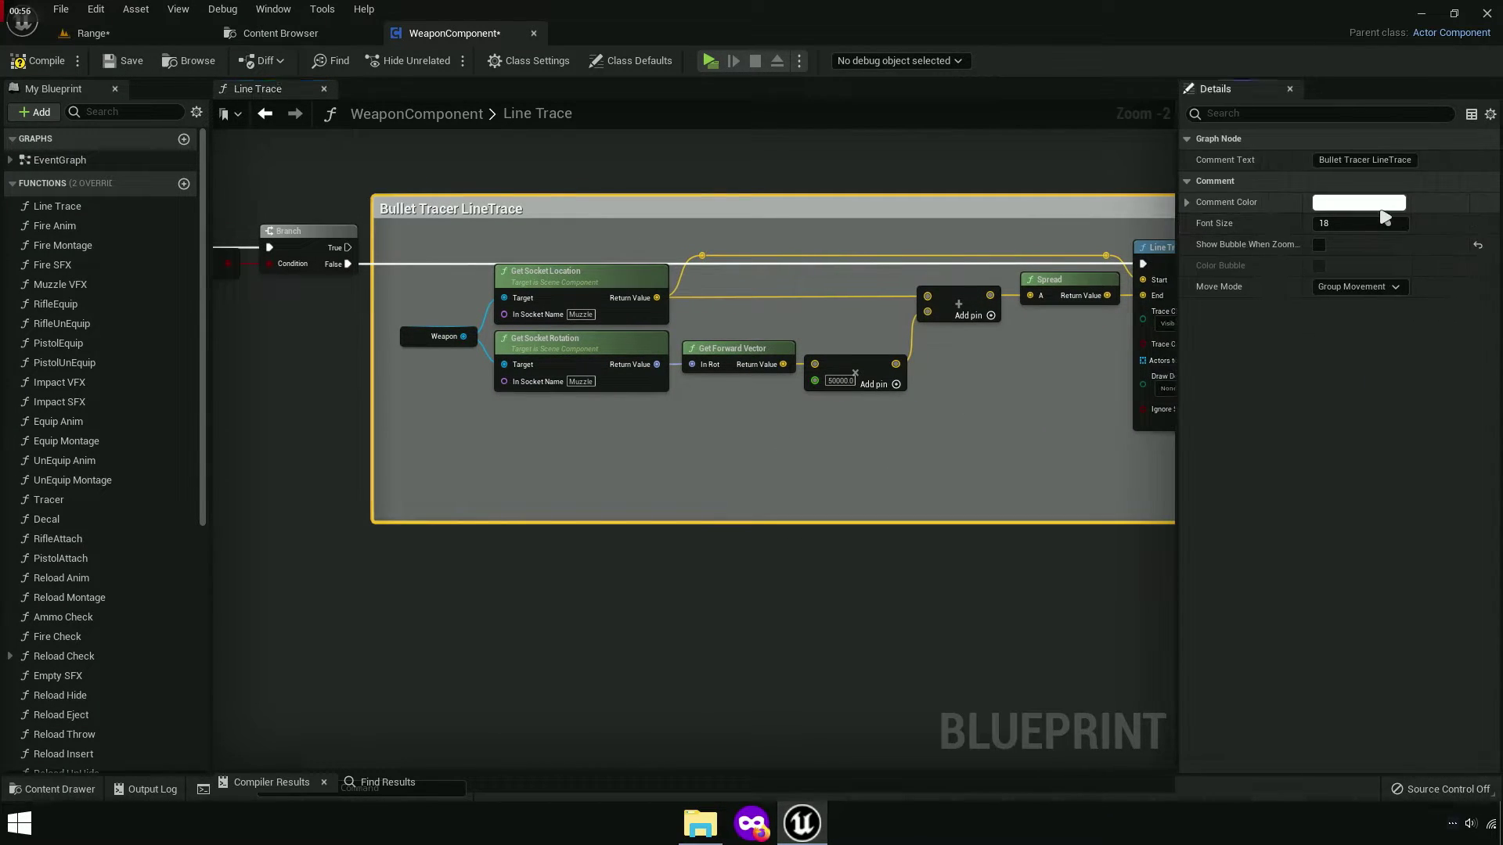
left_click(1369, 204)
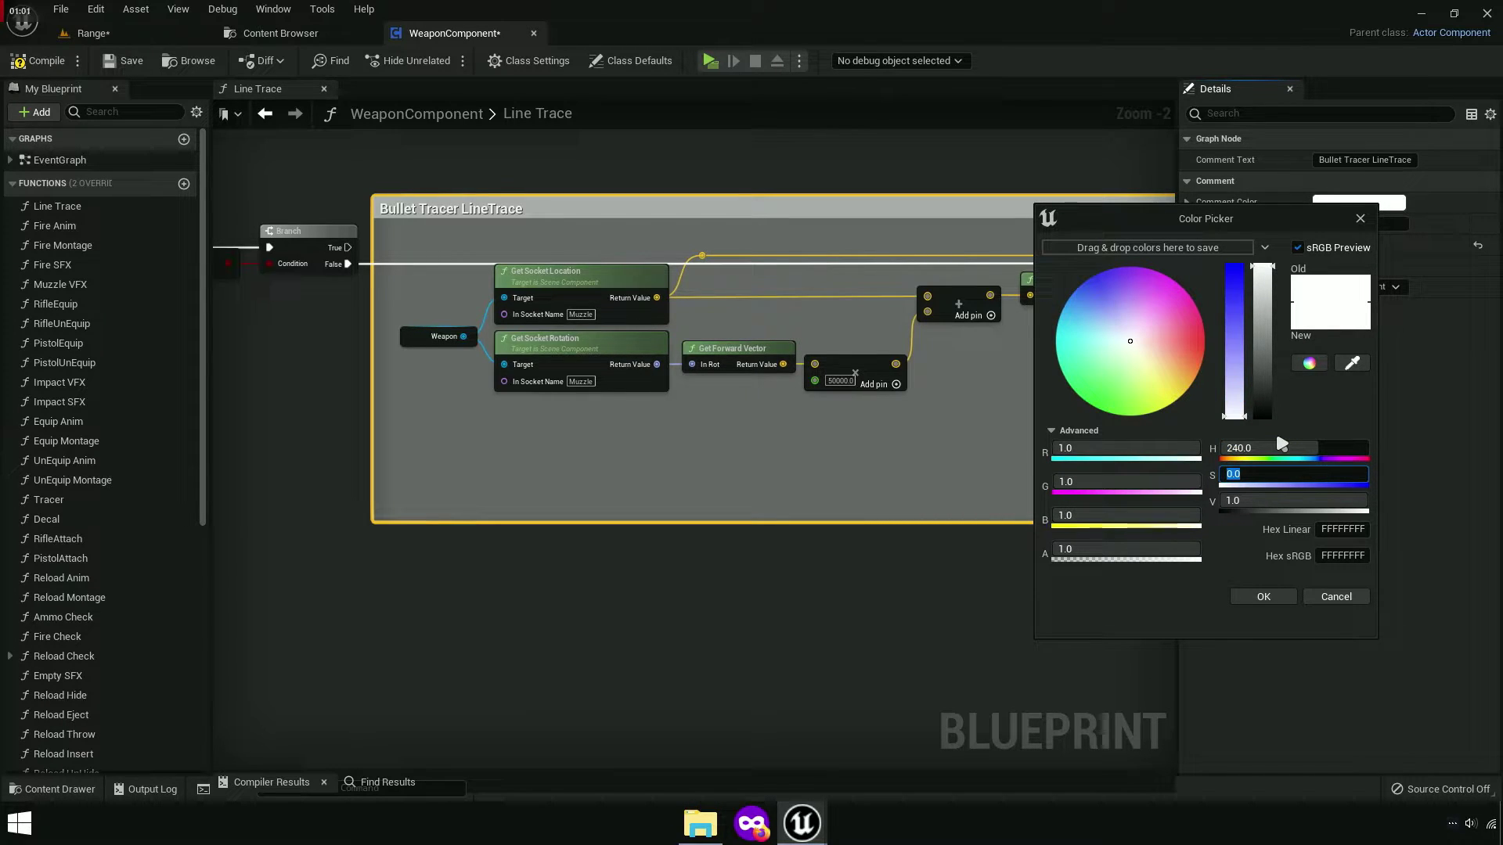
type("1")
key("Tab")
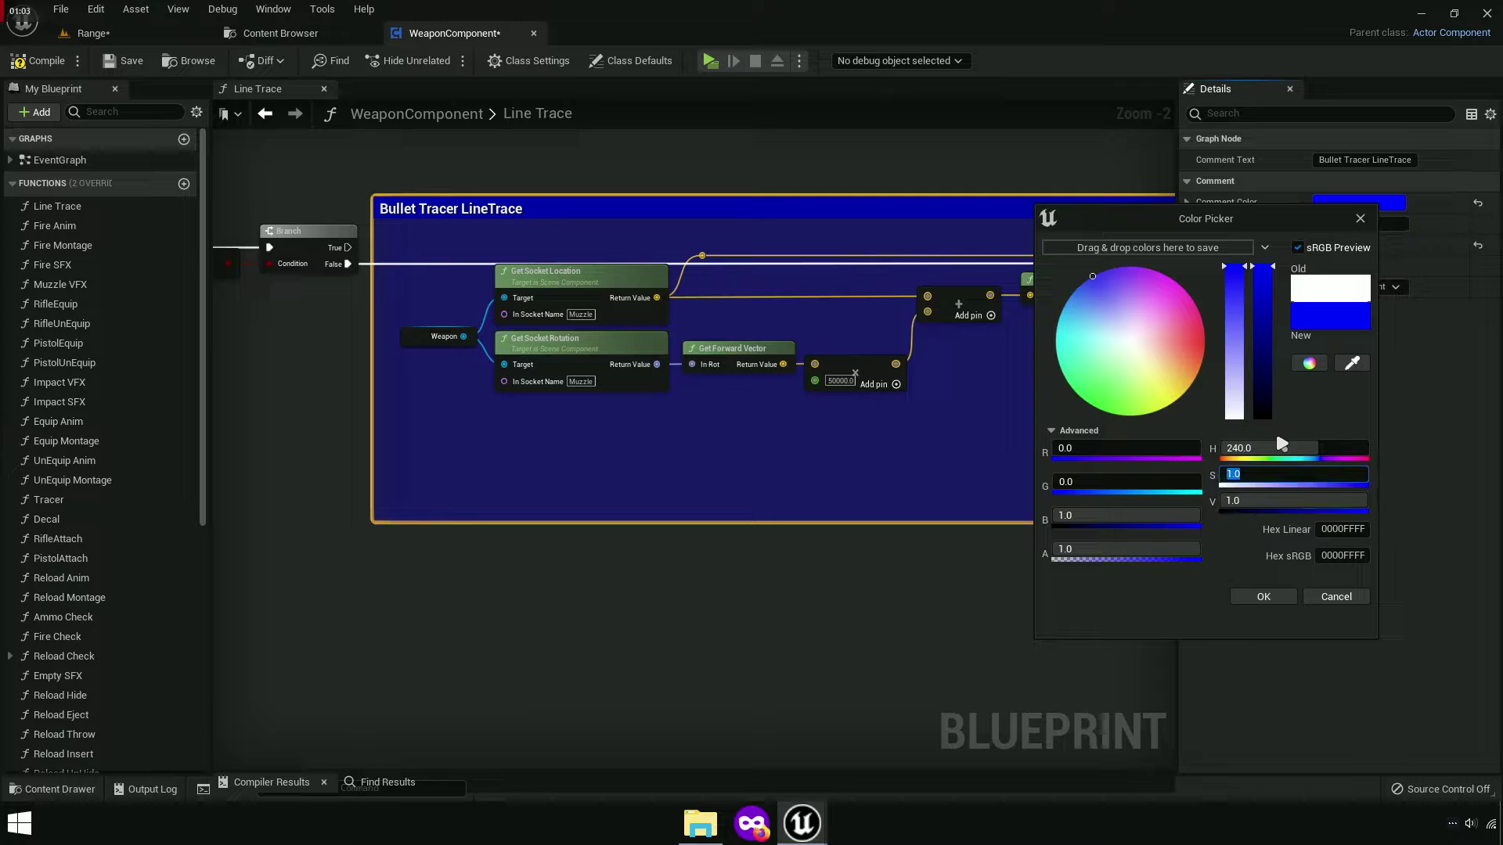
key("Tab")
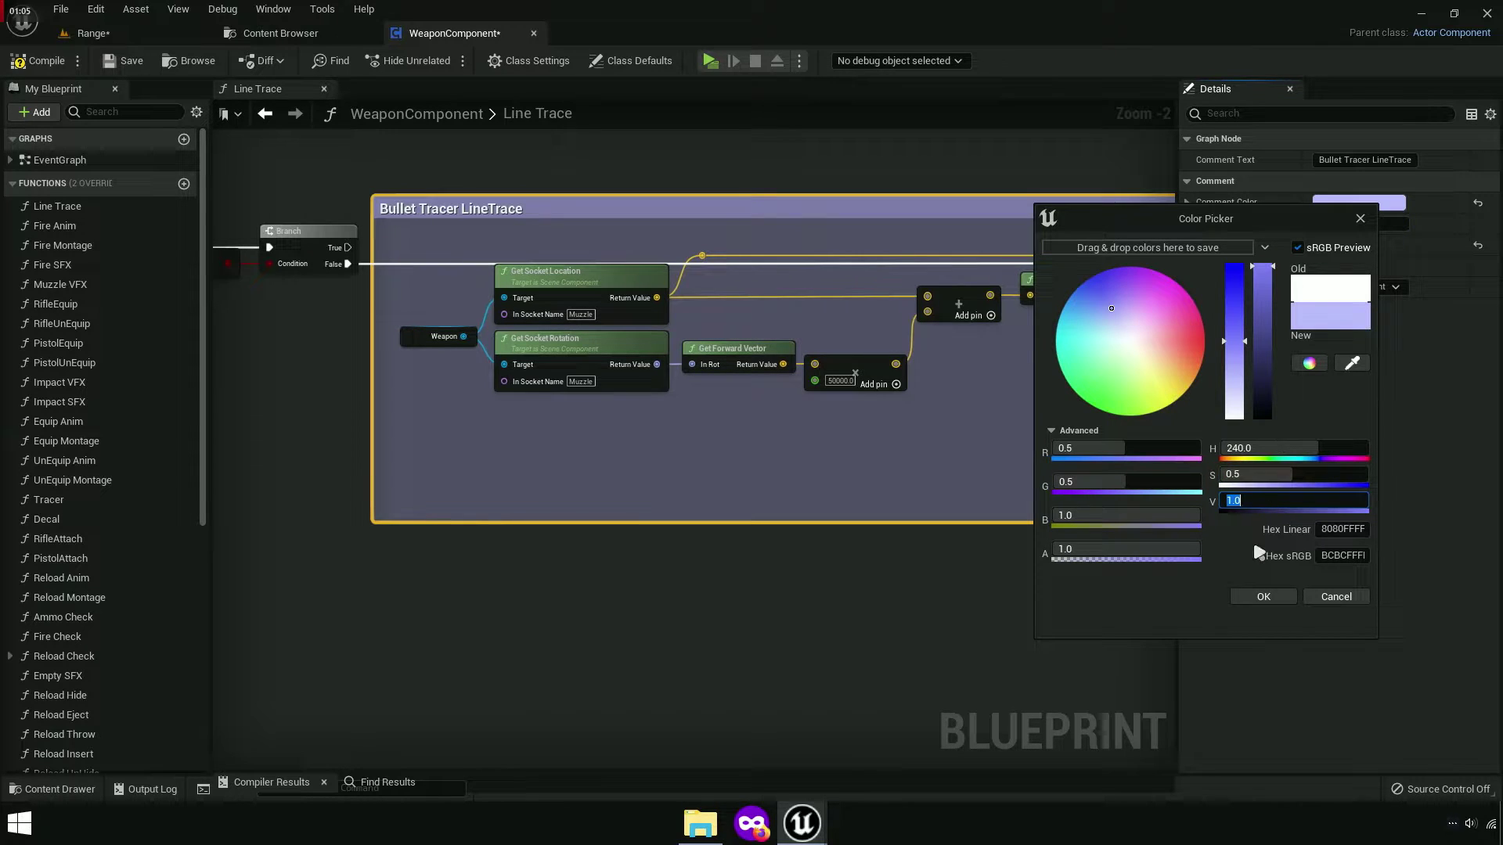
left_click(1277, 601)
left_click(1158, 575)
left_click_drag(1178, 546, 1487, 571)
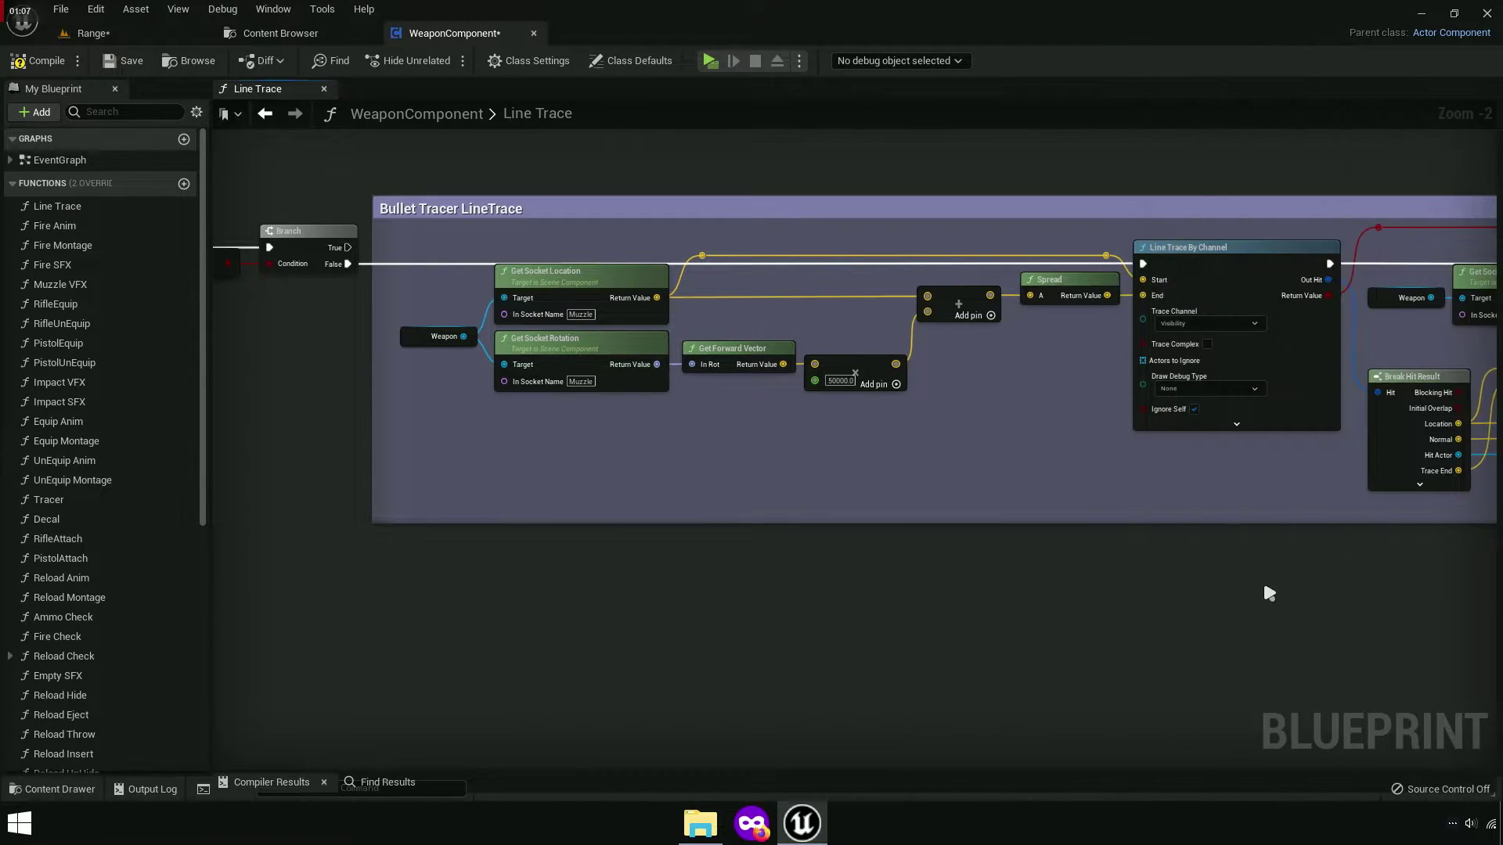
Frame and marquee-select the camera-based trace nodes in the Line Trace graph.
scroll(750, 478, "down", 3)
scroll(713, 290, "up", 4)
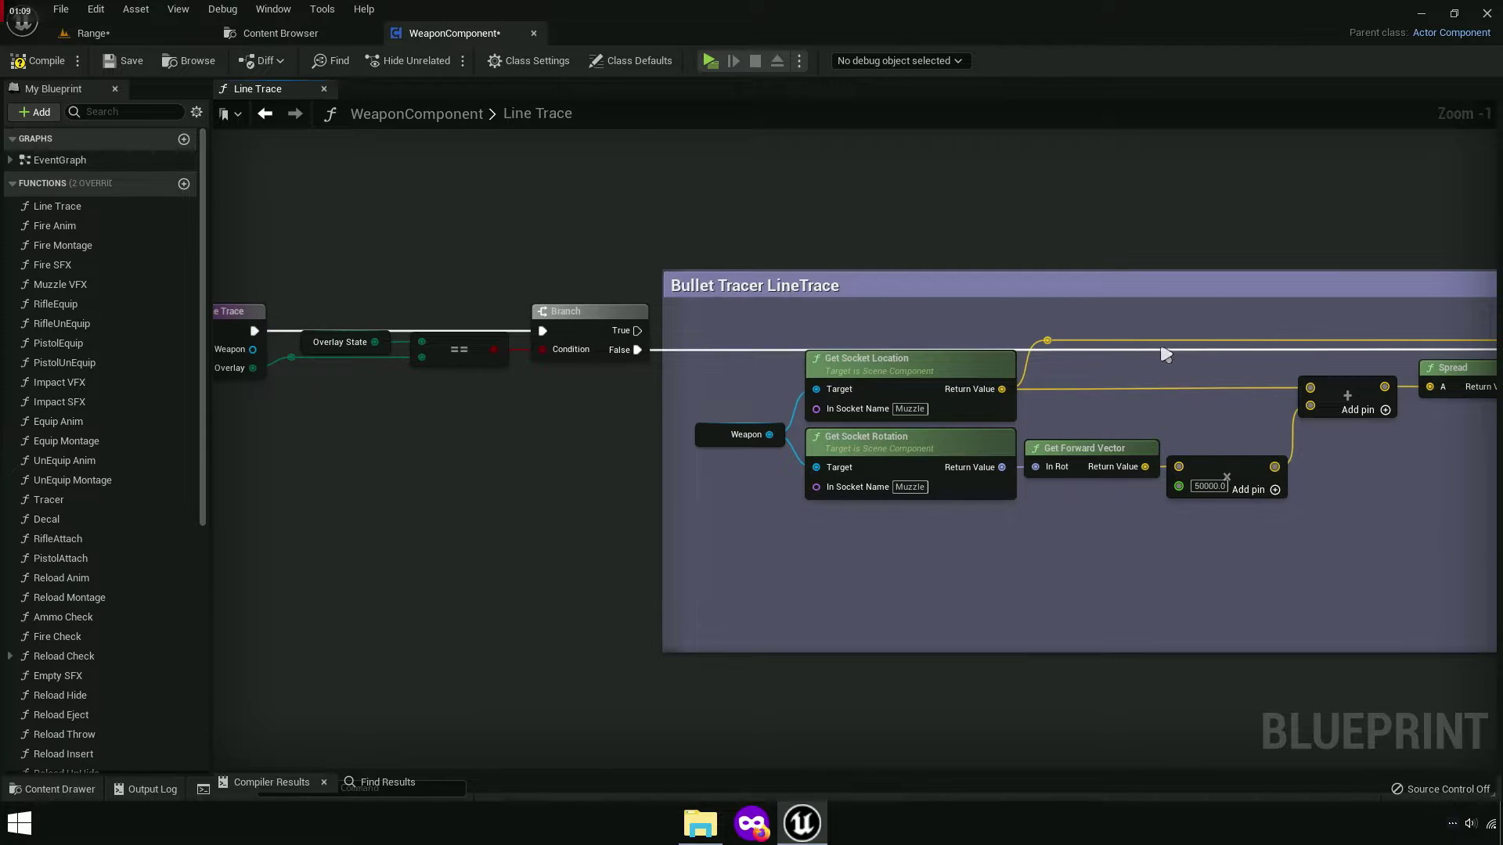
scroll(1164, 354, "down", 4)
right_click_drag(621, 436, 462, 307)
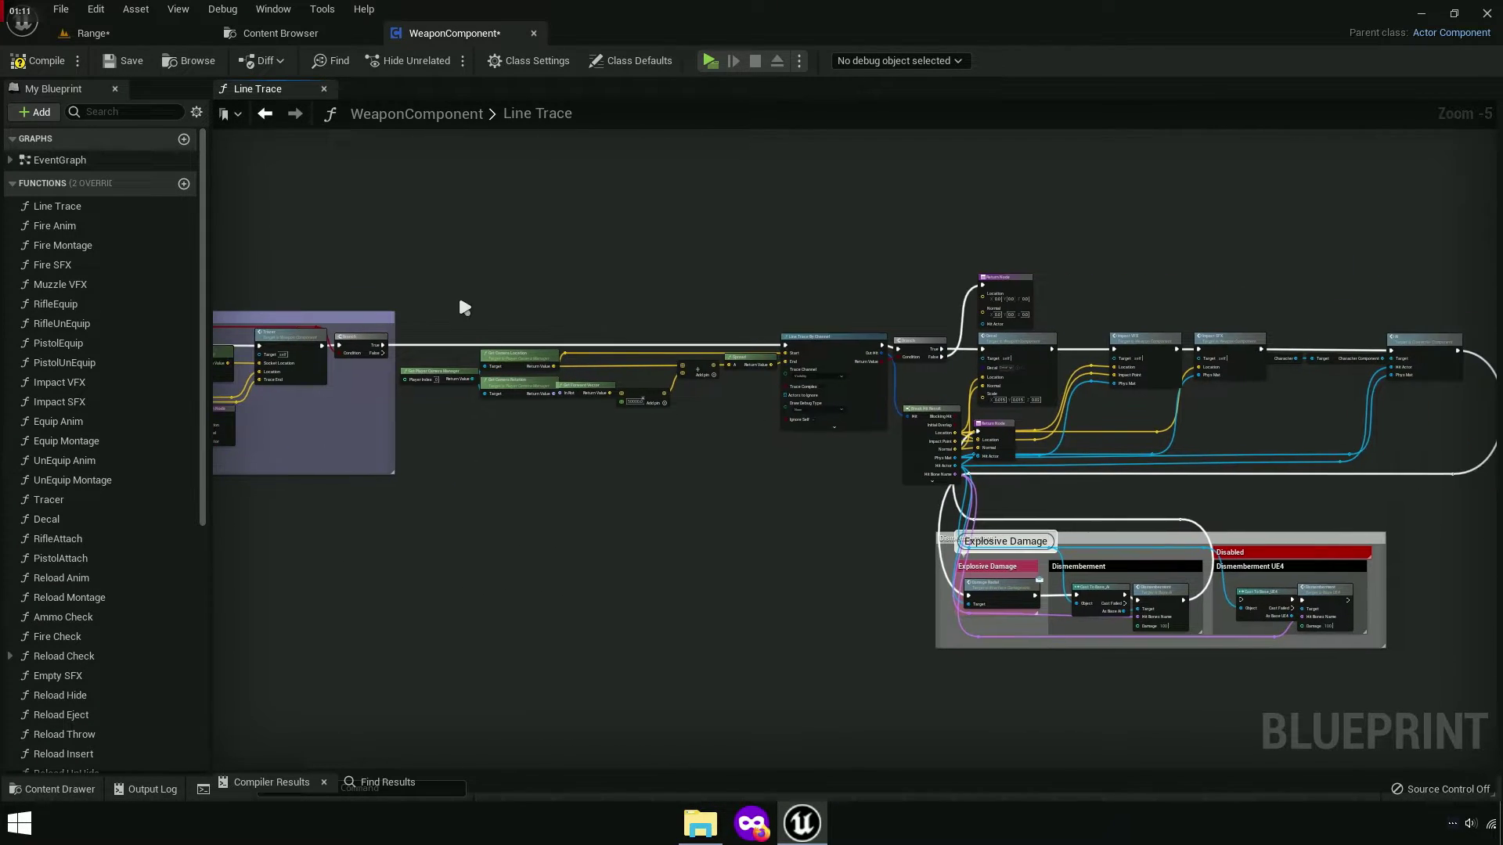
left_click_drag(1418, 468, 1392, 498)
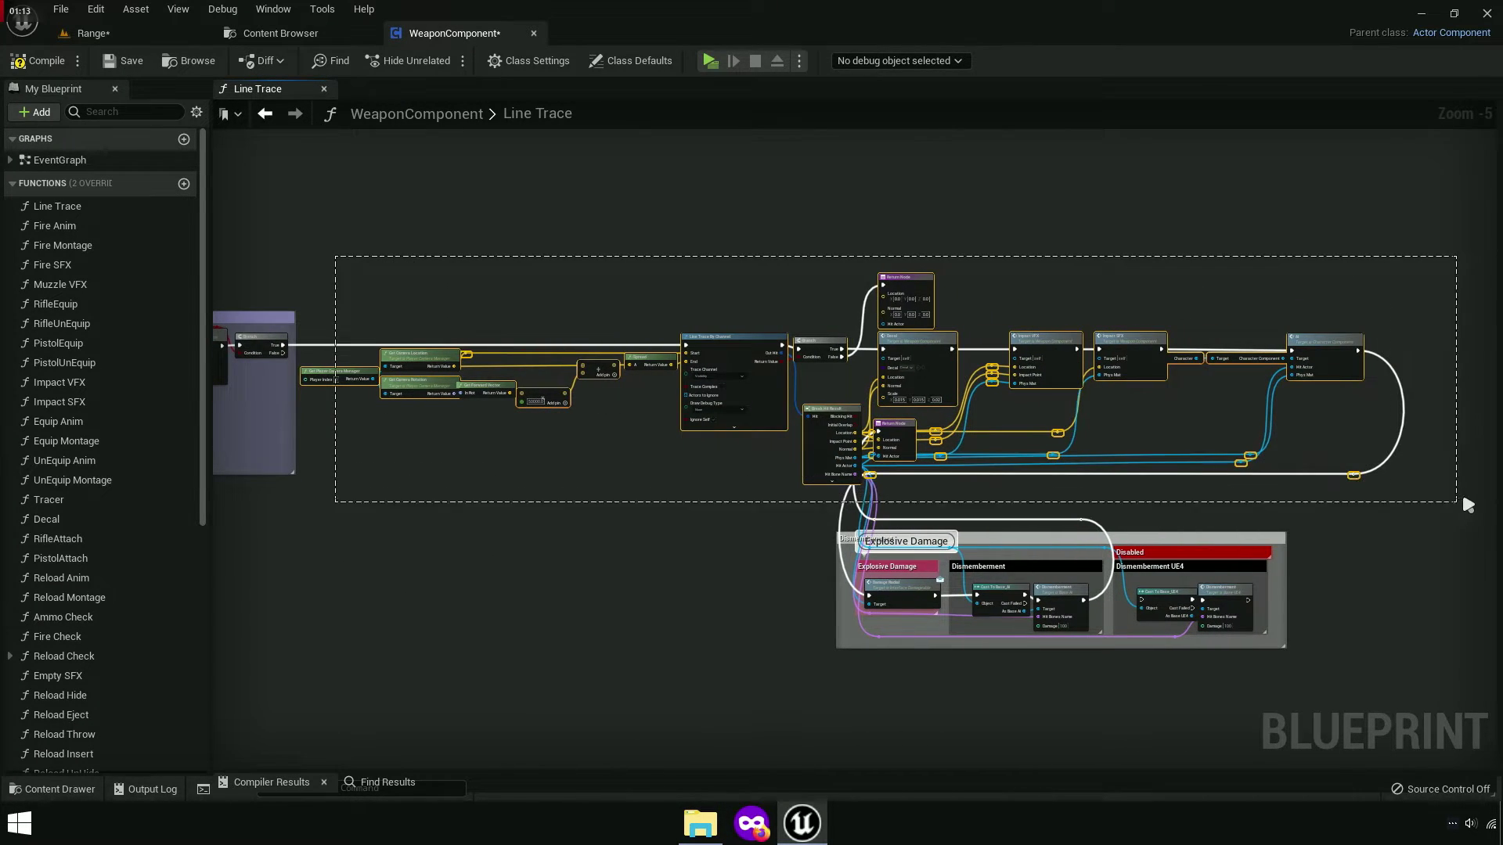
right_click_drag(676, 470, 889, 509)
scroll(923, 560, "up", 2)
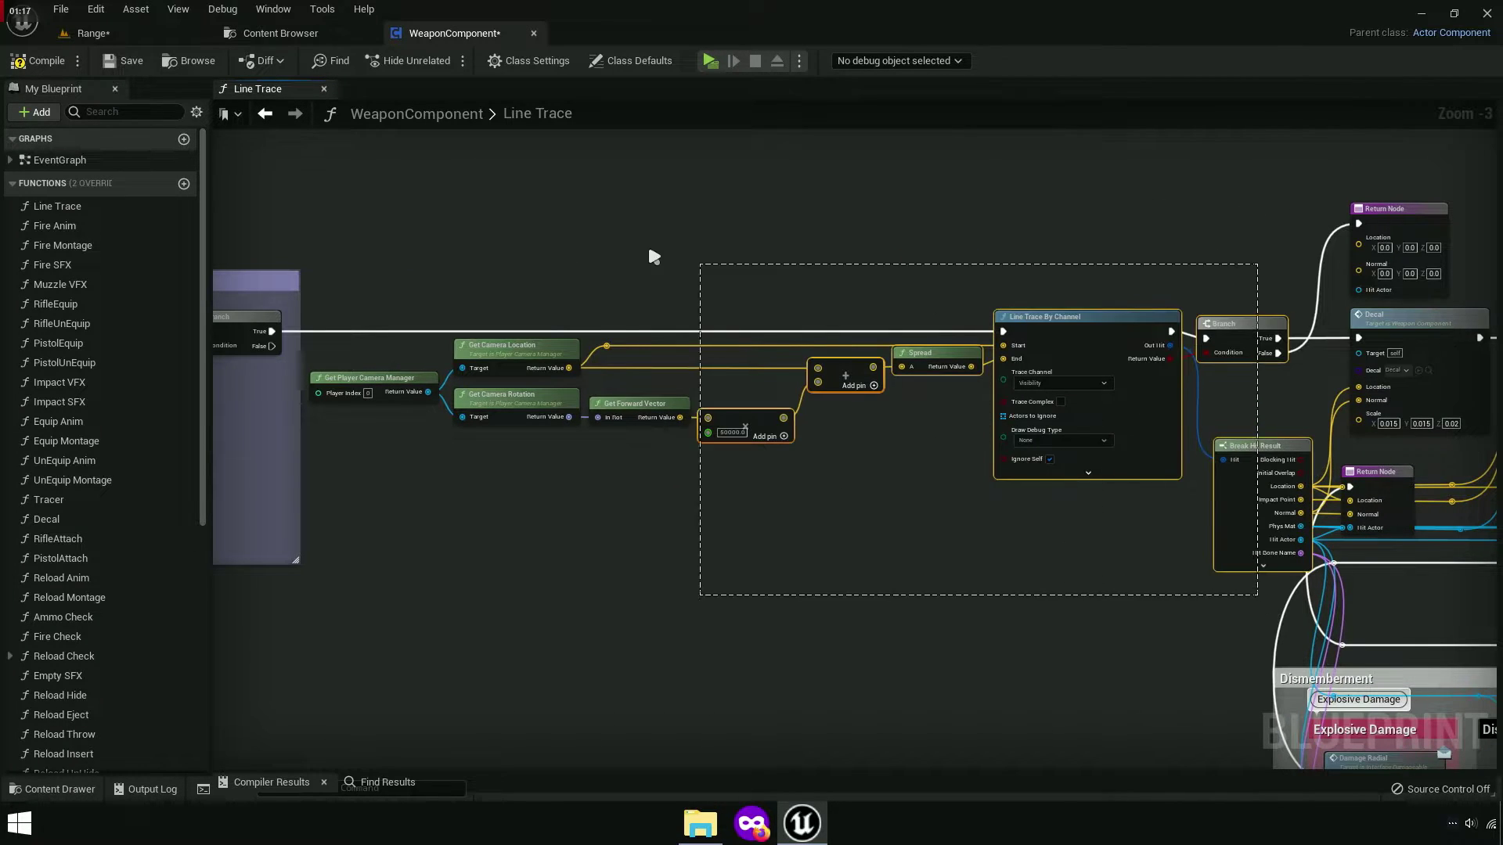
left_click_drag(375, 238, 375, 239)
Wrap them in a 'Default LineTrace' comment and trim its top and bottom edges to fit.
key("c")
type("Di")
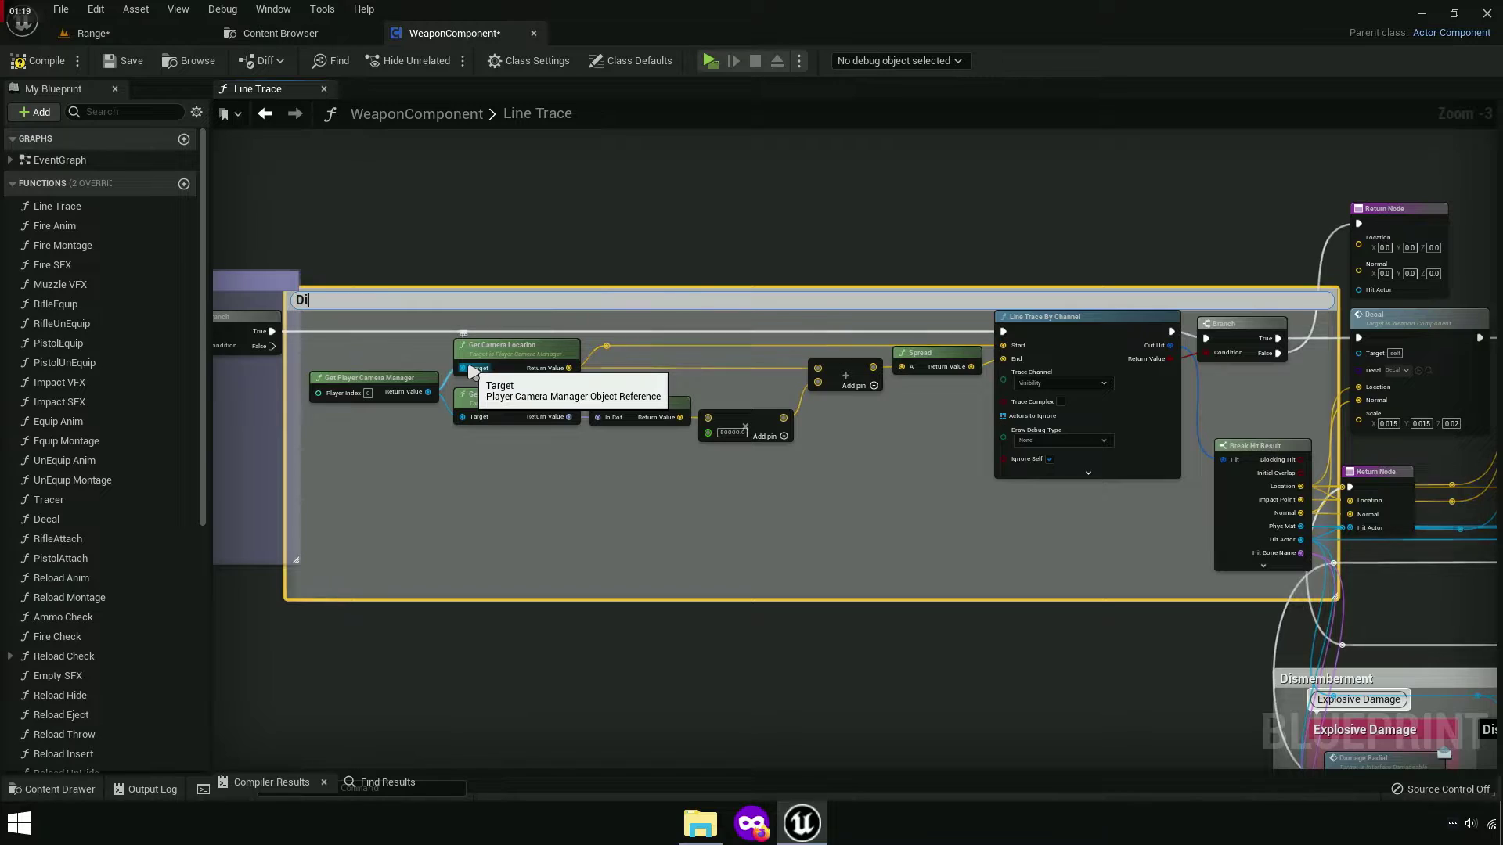
key("BackSpace")
type("efault LineTrace")
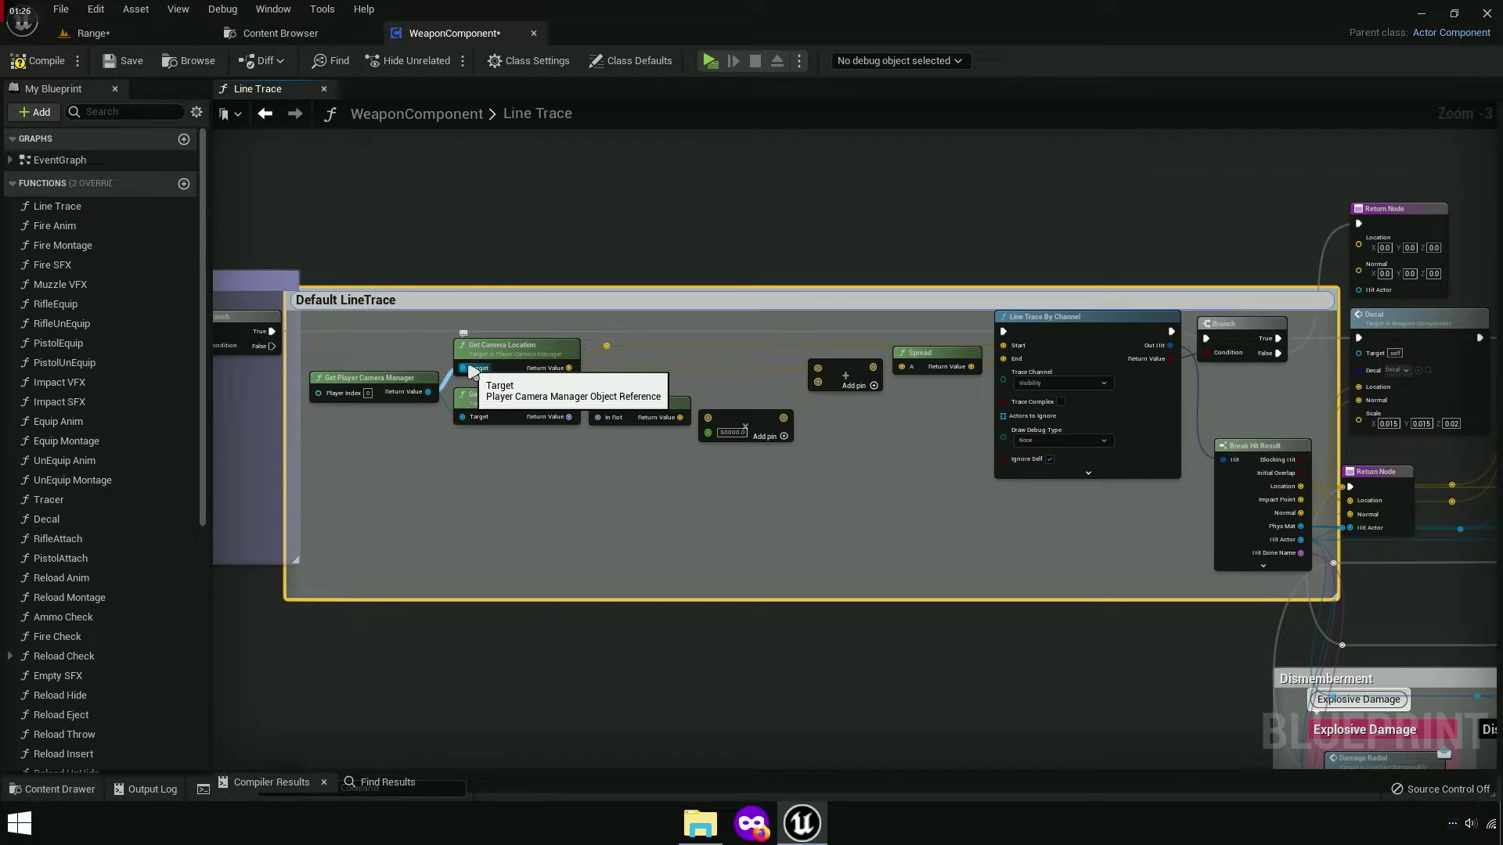
left_click(507, 232)
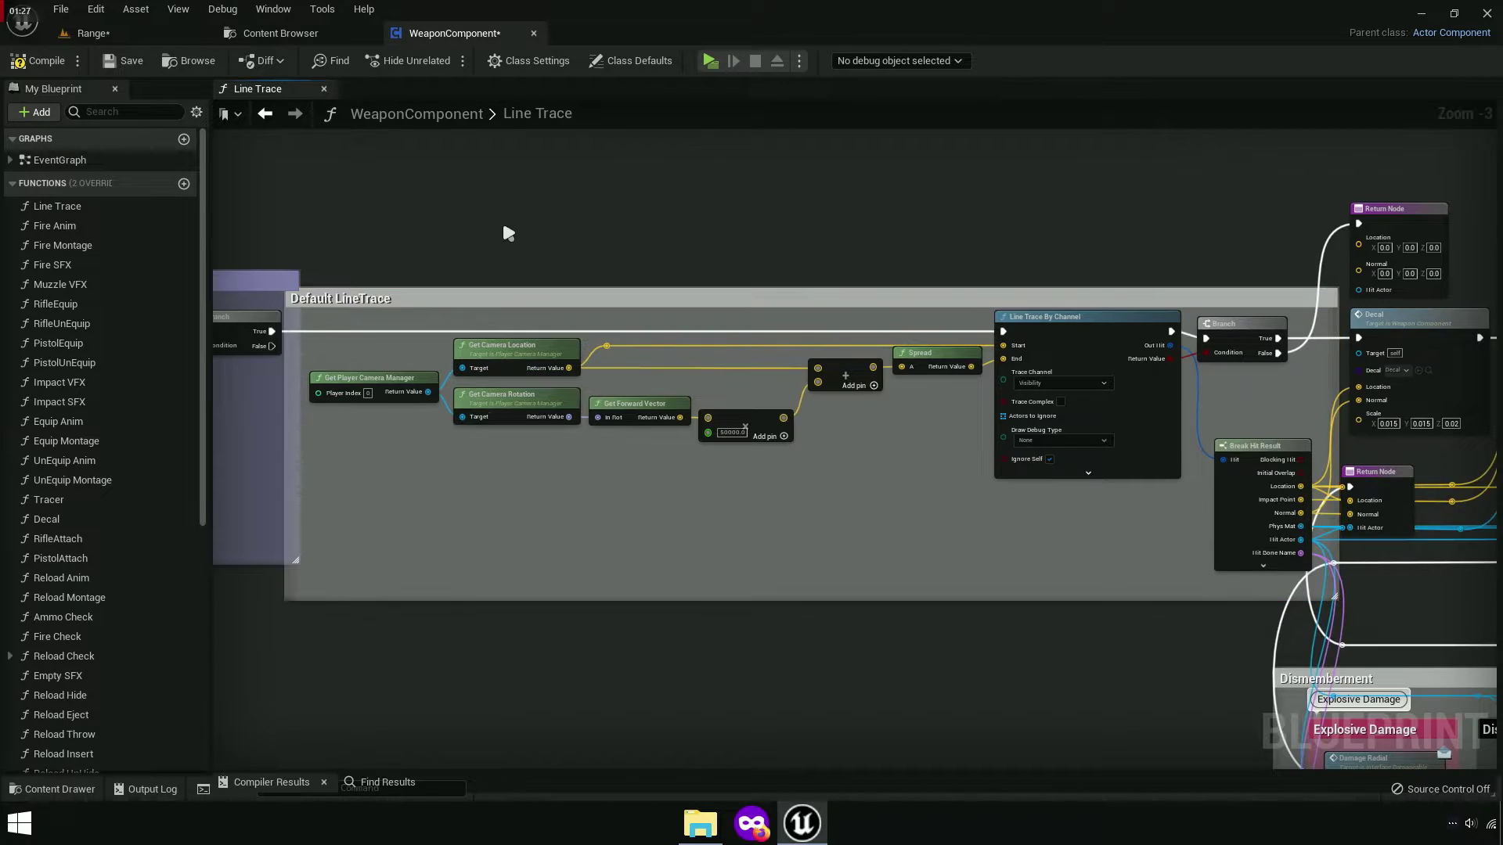
left_click_drag(429, 288, 433, 268)
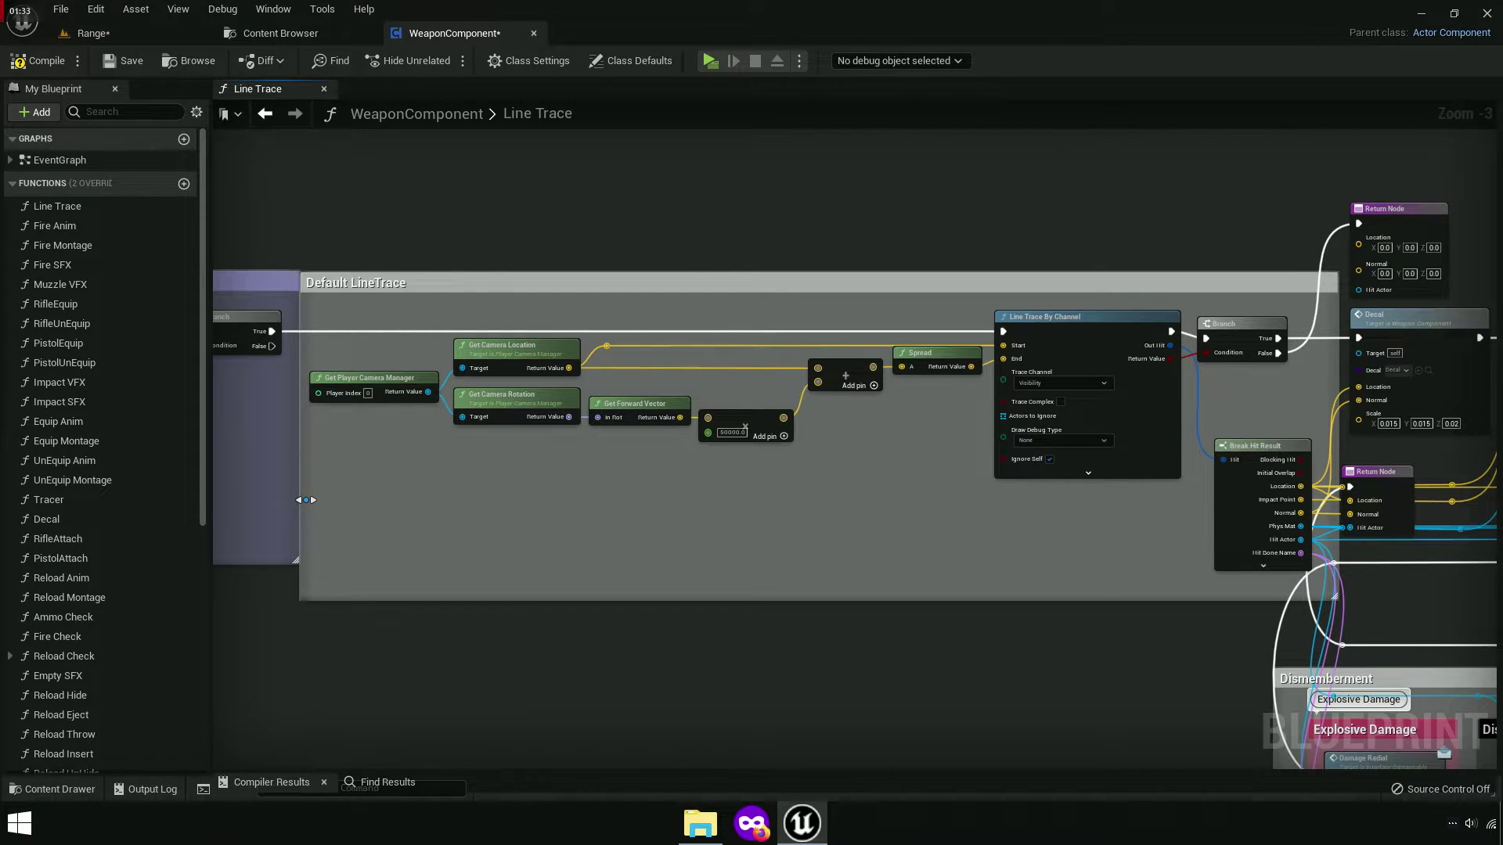
left_click_drag(658, 600, 663, 587)
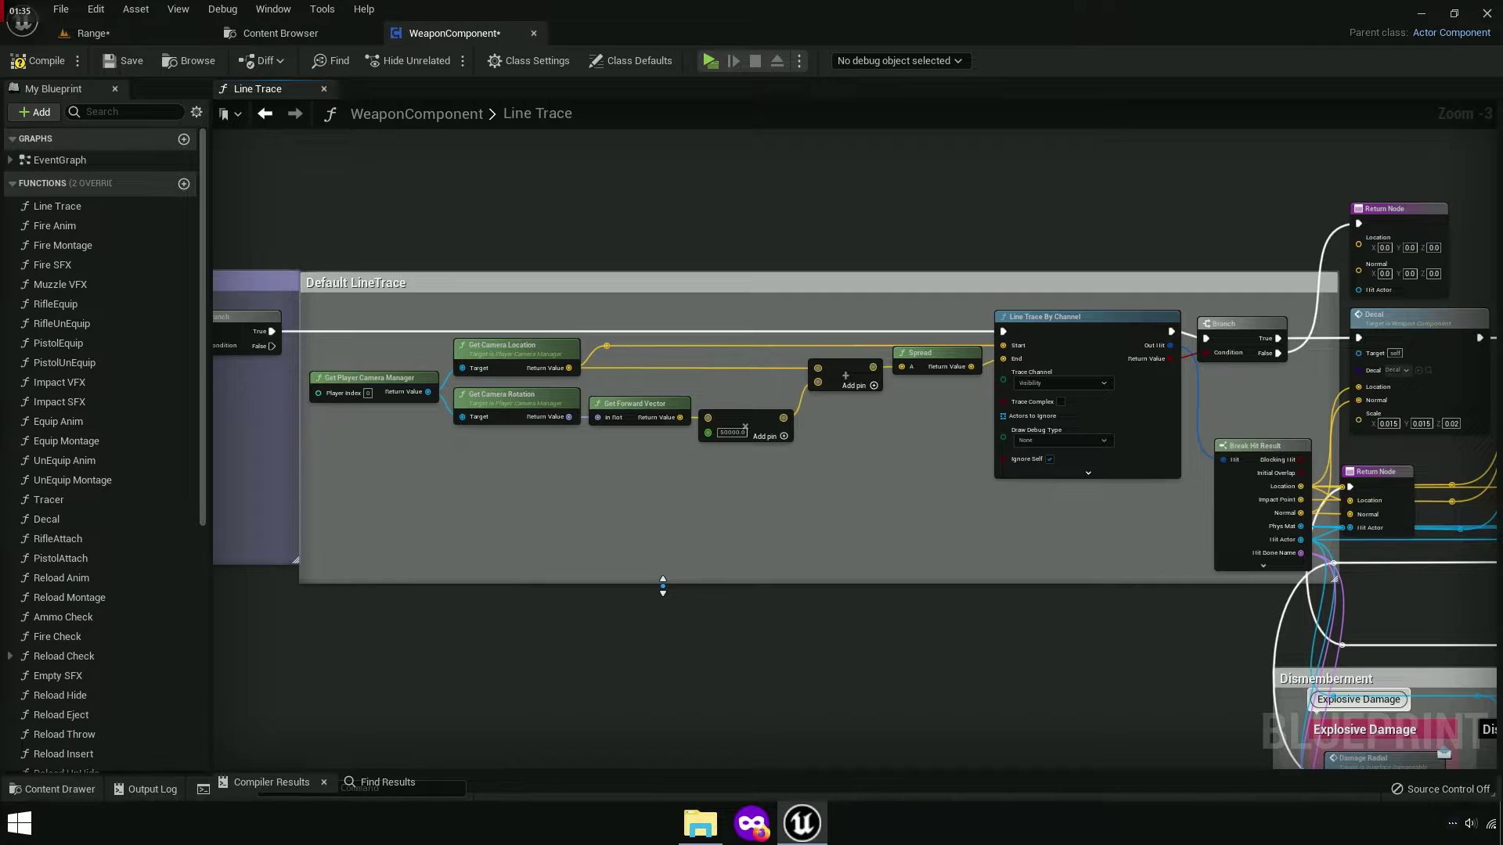
scroll(836, 321, "up", 5)
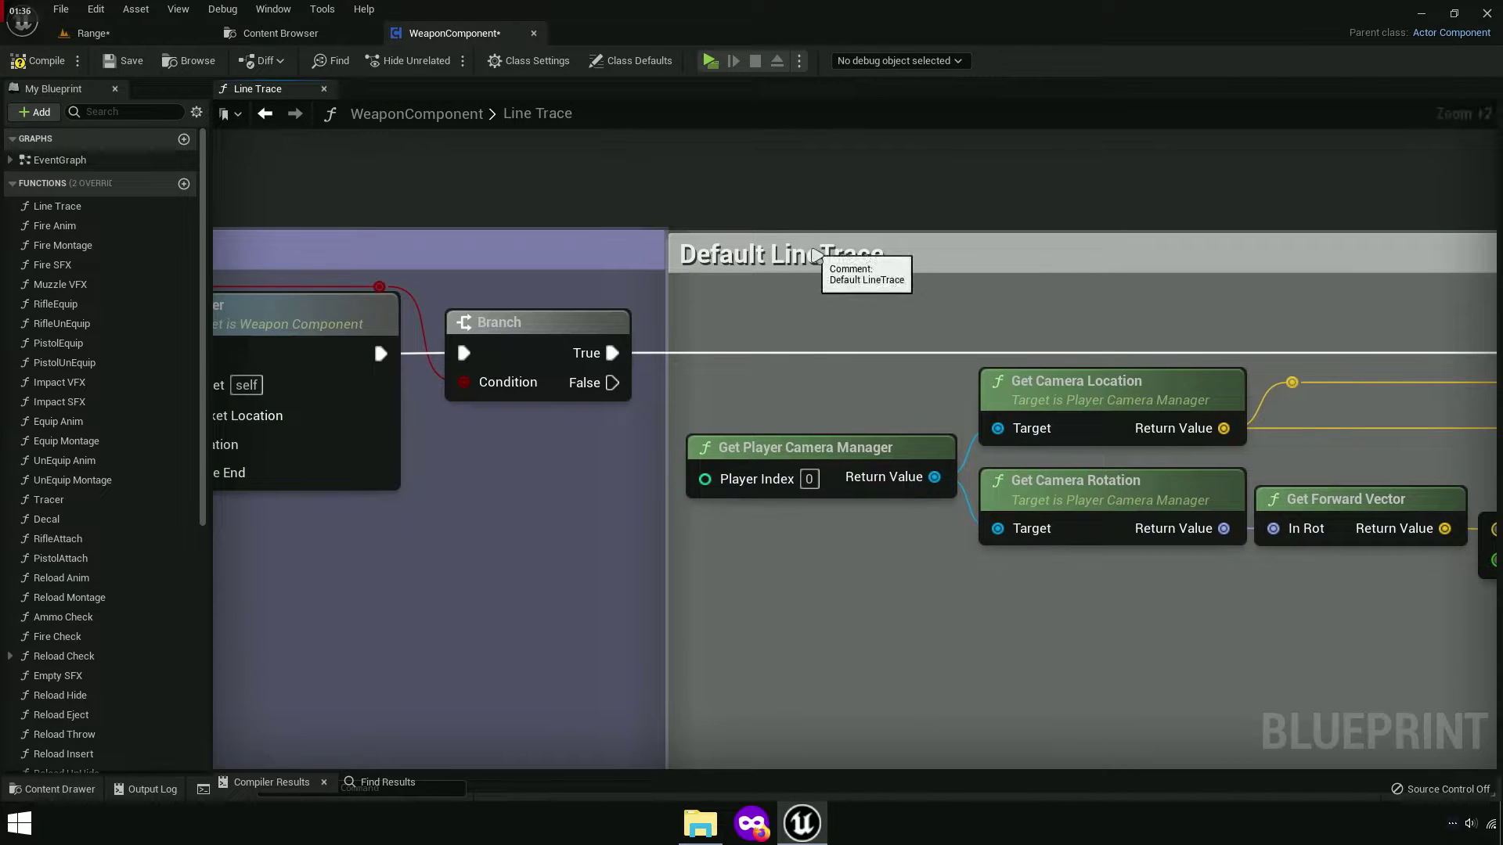
Tint the Default LineTrace comment pale pink, red at saturation 0.5 (hex FF8080).
left_click(766, 259)
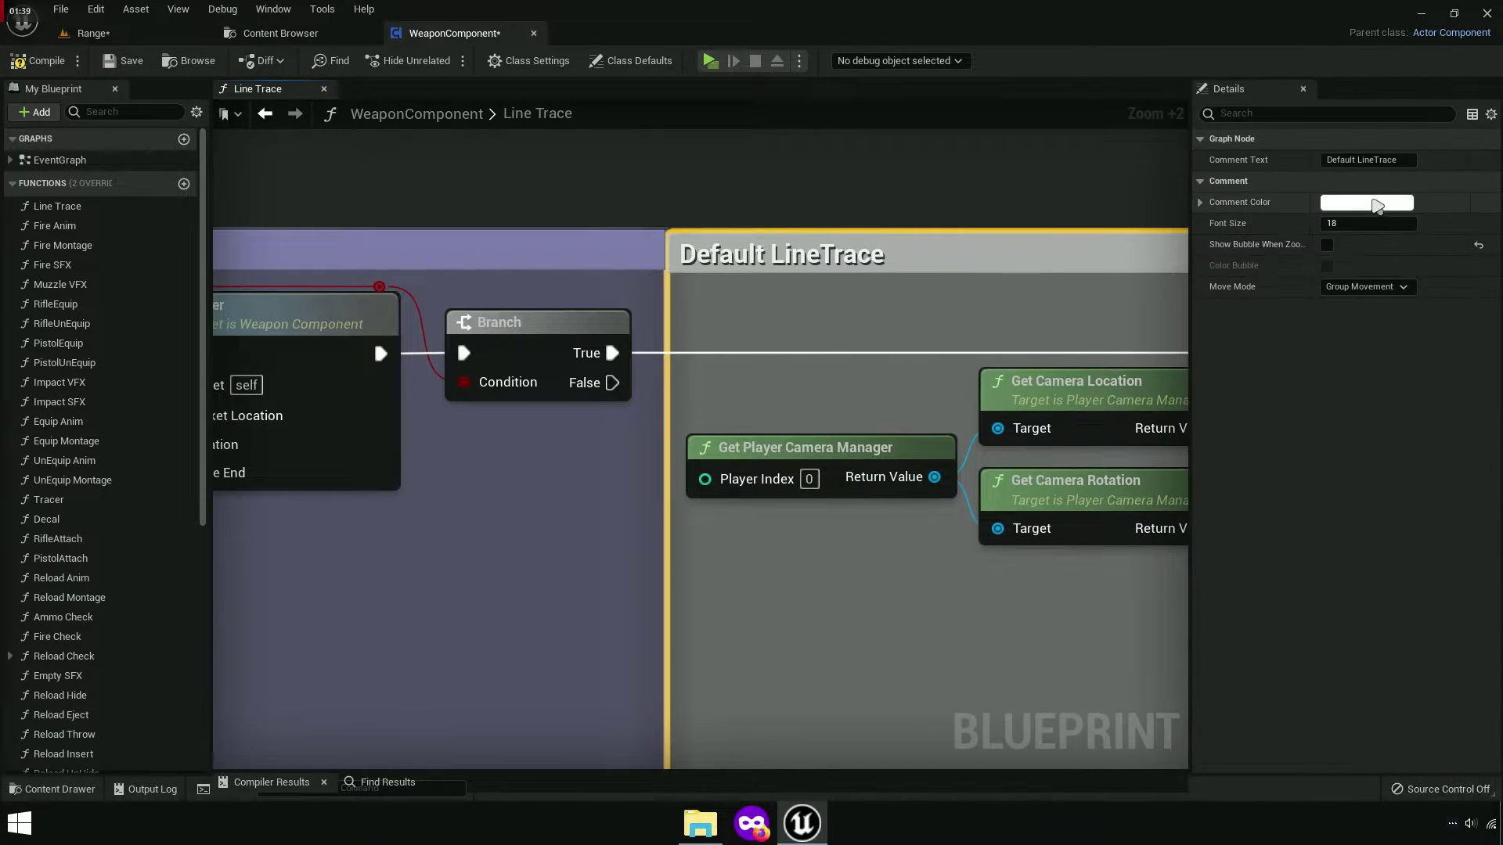
left_click(1367, 202)
left_click_drag(1237, 471, 1280, 471)
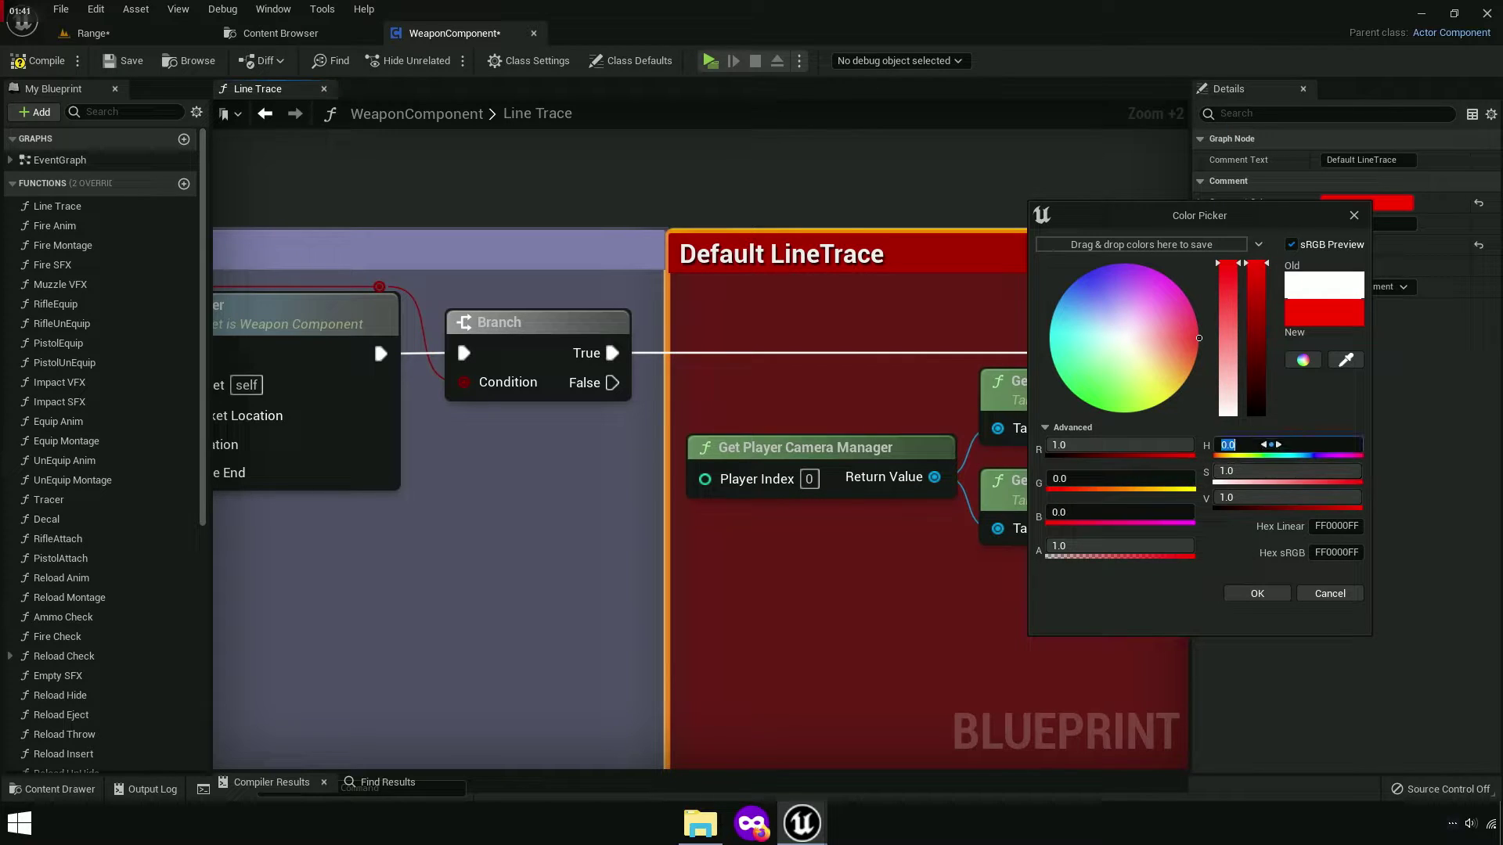
type("0.5")
key("Tab")
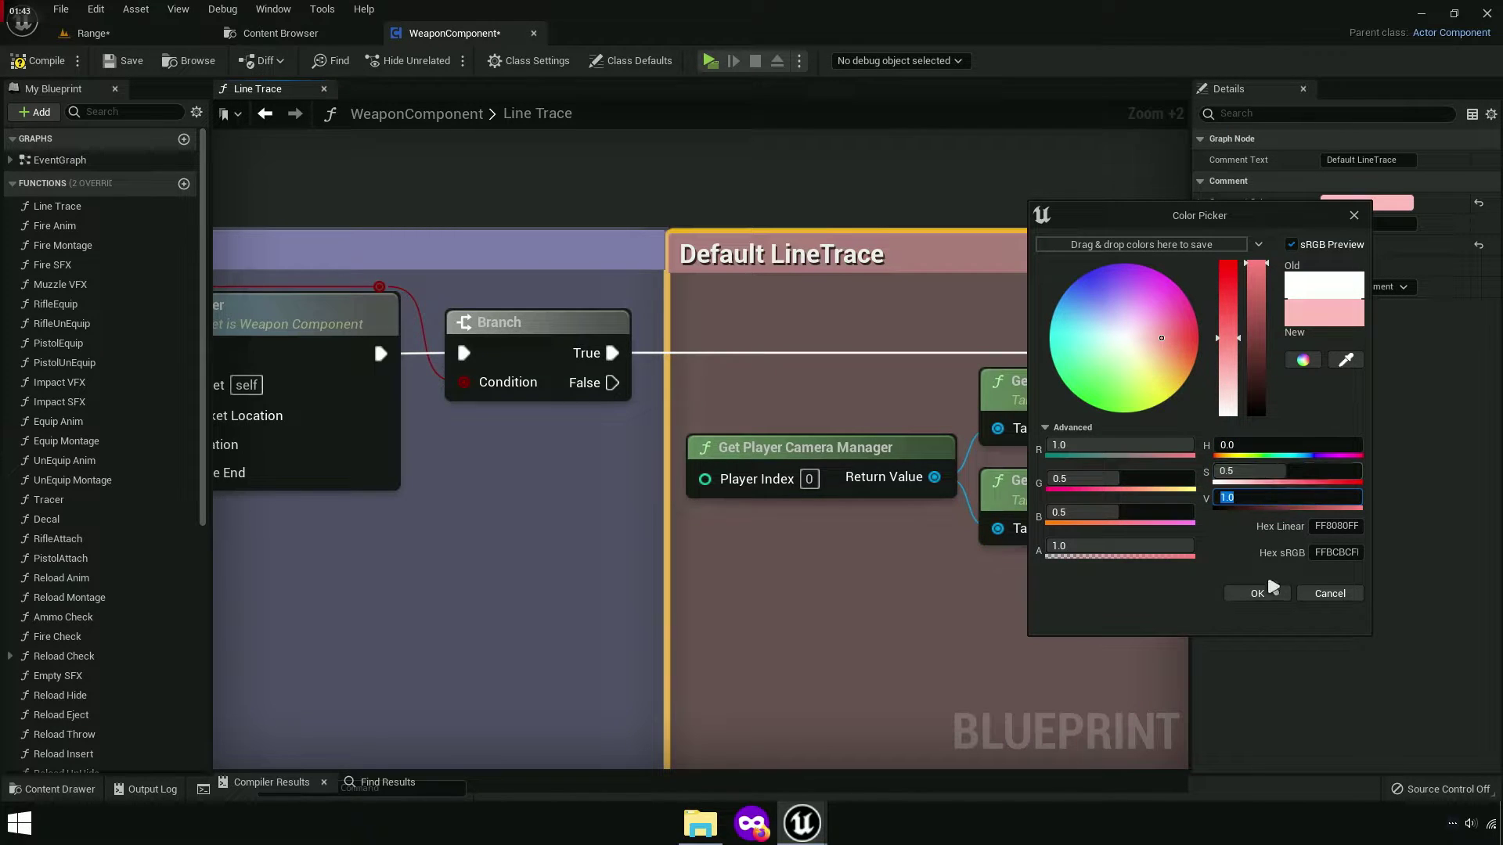
left_click(1270, 587)
scroll(1081, 483, "down", 1)
scroll(1171, 550, "down", 5)
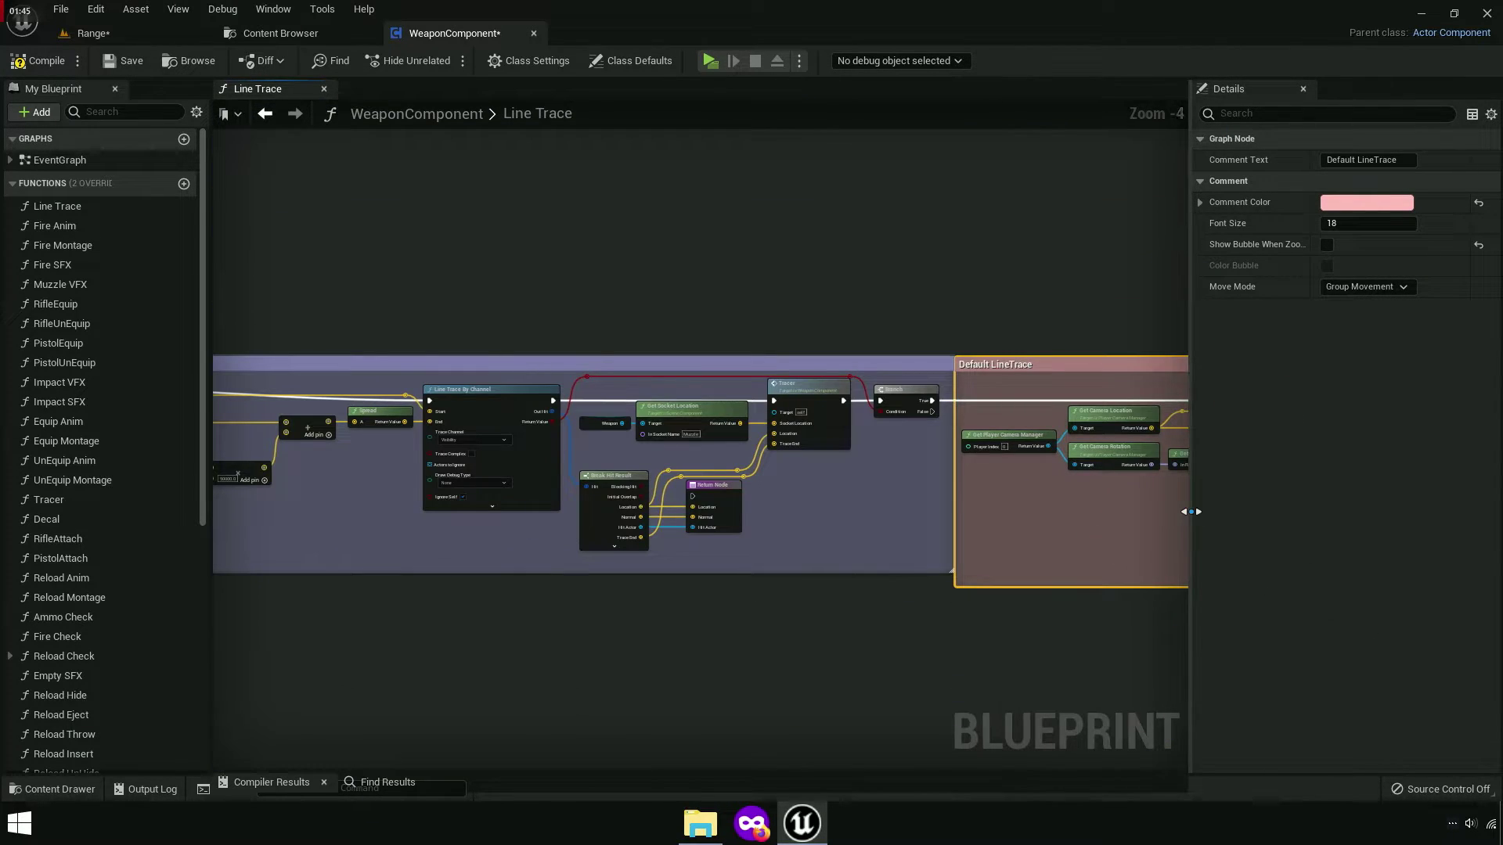
left_click_drag(1190, 511, 1498, 511)
scroll(1035, 628, "down", 3)
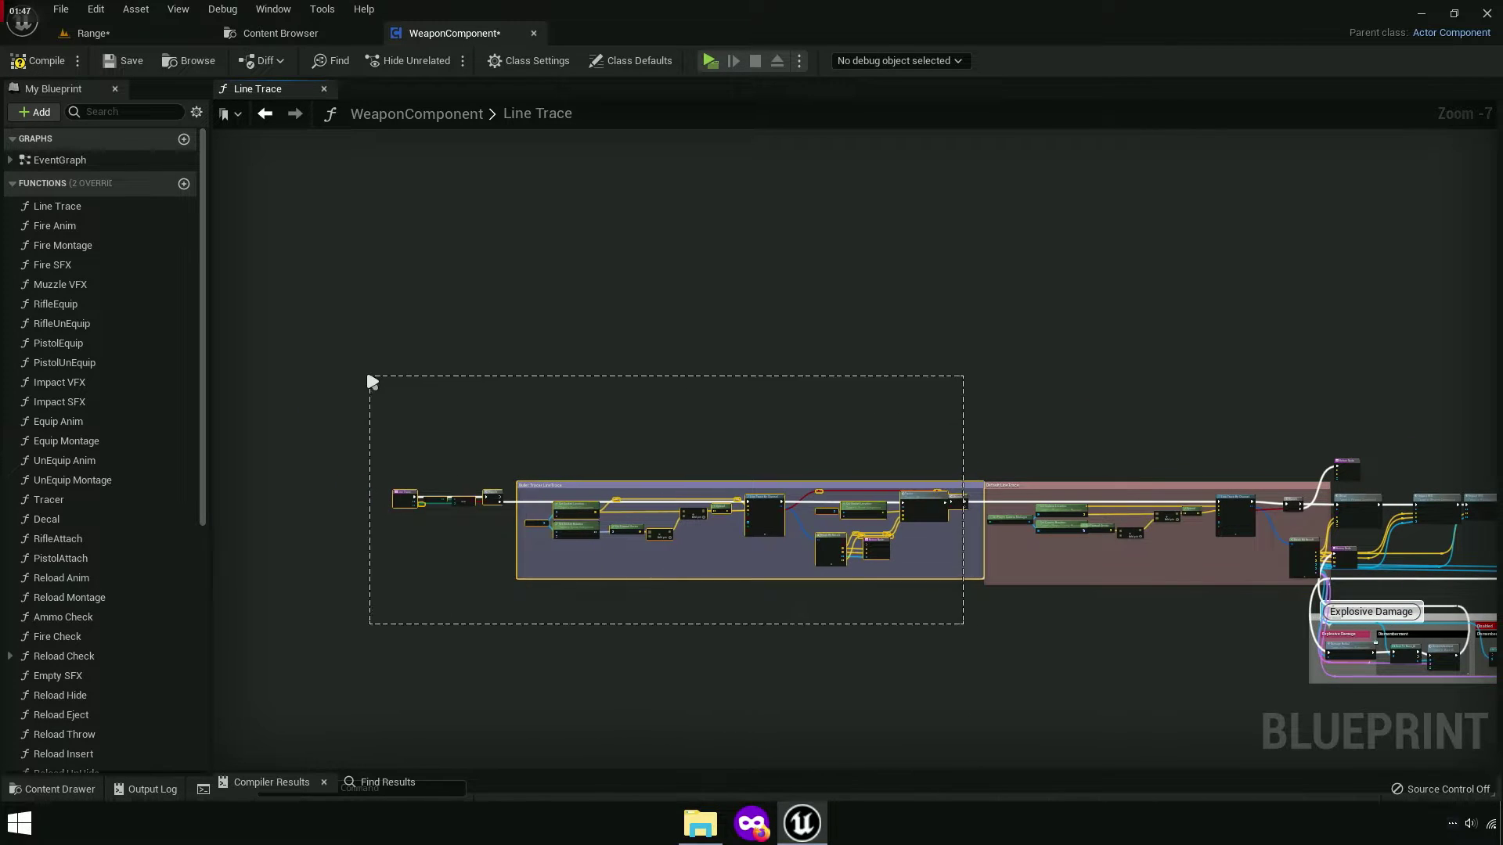
scroll(968, 622, "up", 4)
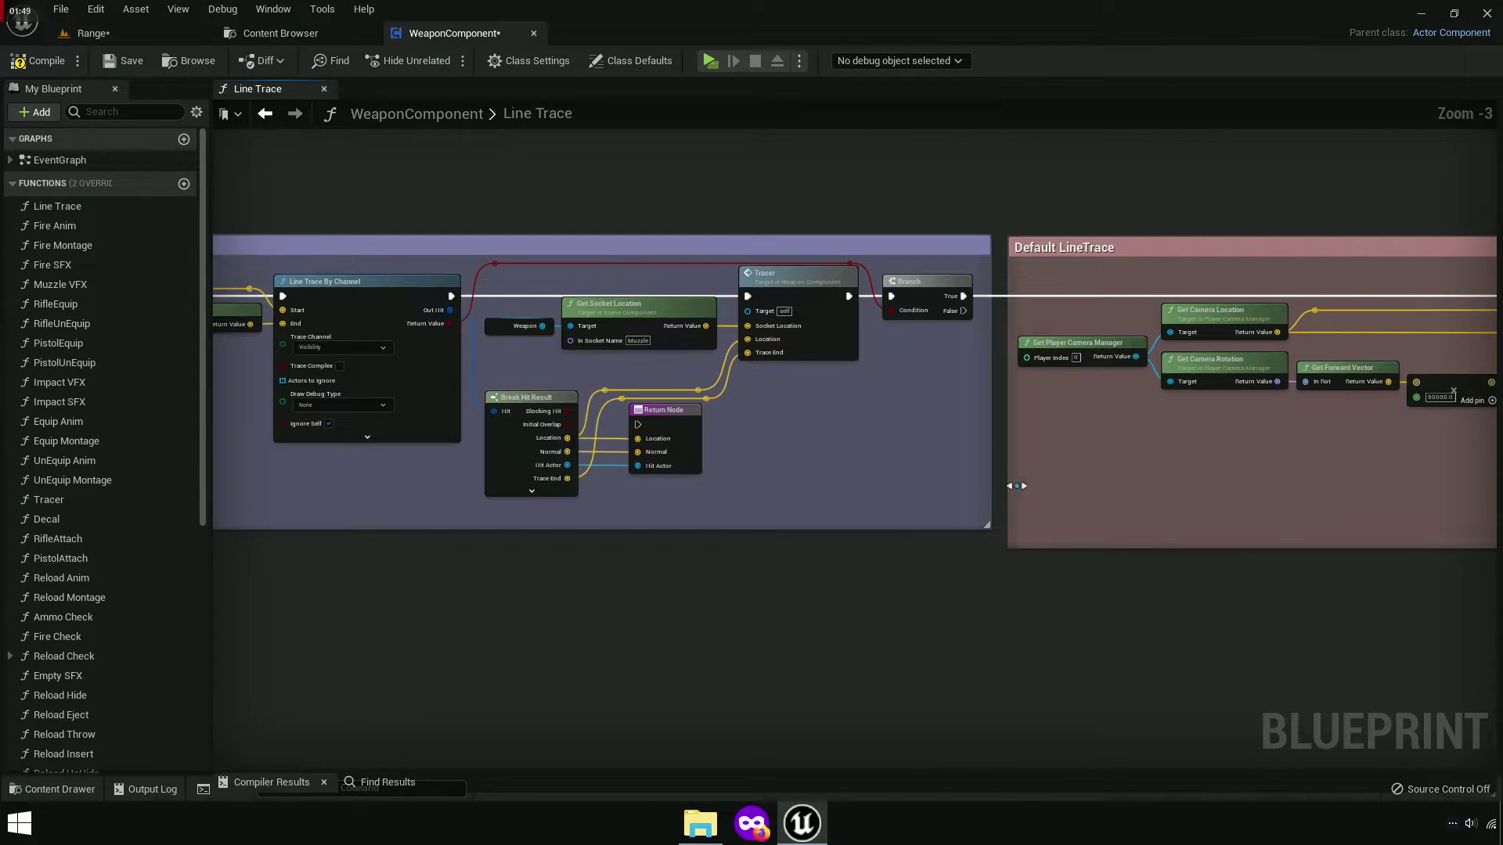
right_click_drag(918, 499, 882, 610)
left_click_drag(588, 595, 1321, 607)
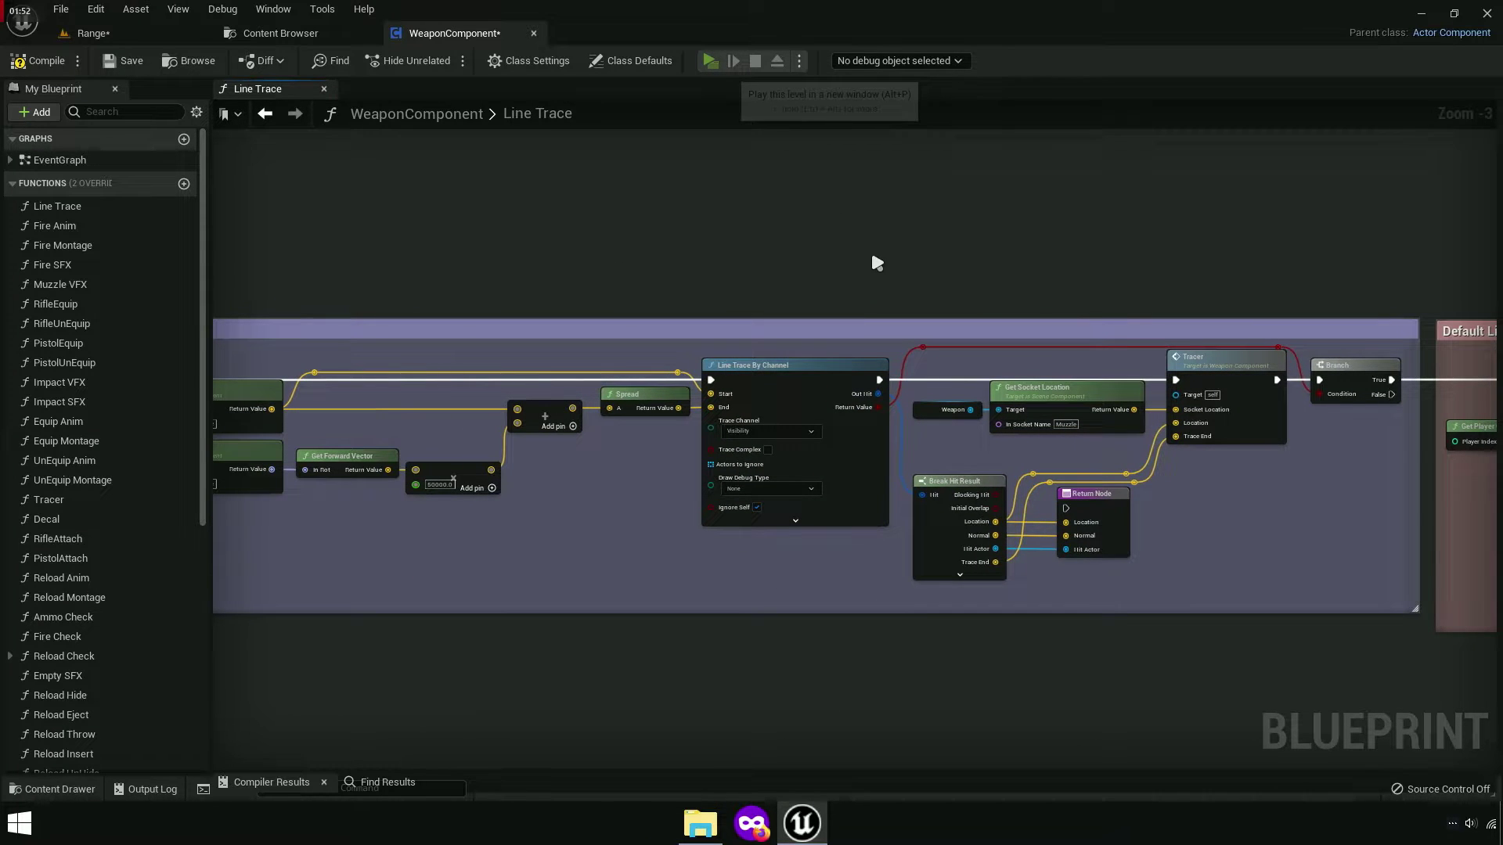
Play-test the level: fire the pistol at the sky and training dummy, reload, then exit with Esc.
key("alt+p")
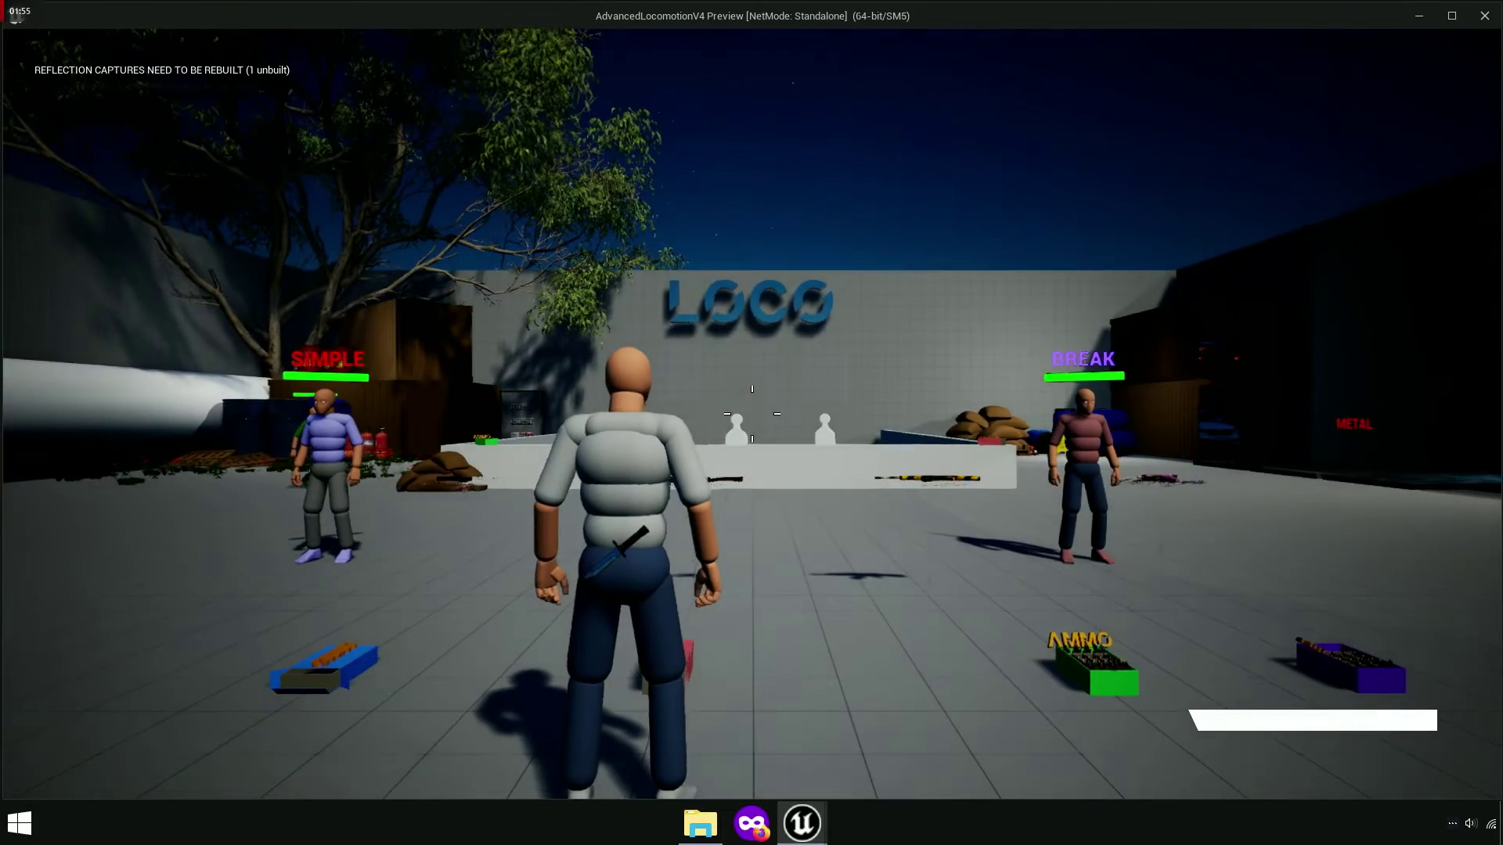
key("x")
key("w")
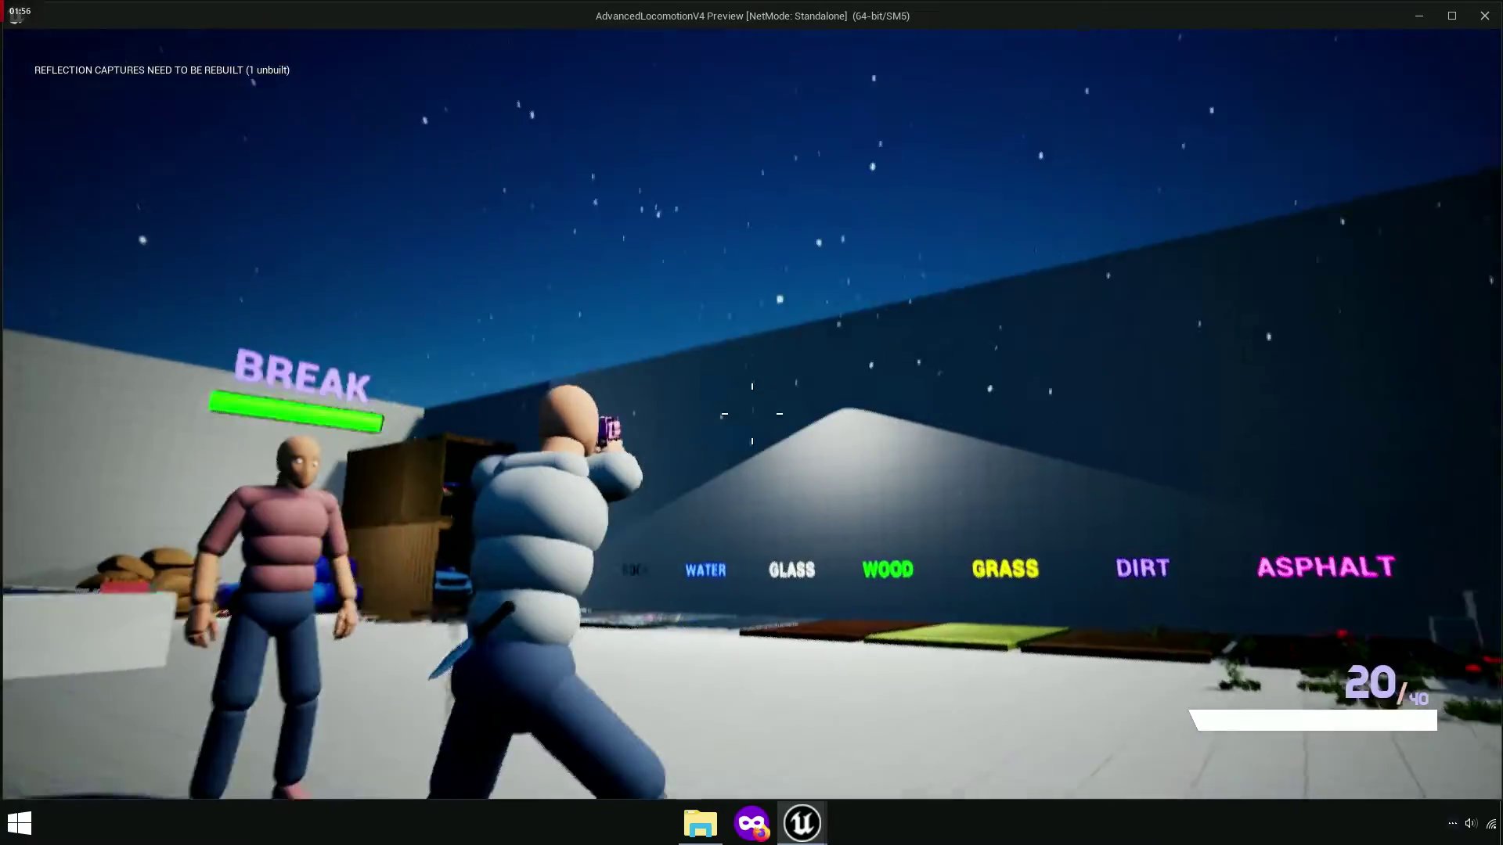
left_click_drag(751, 413, 752, 413)
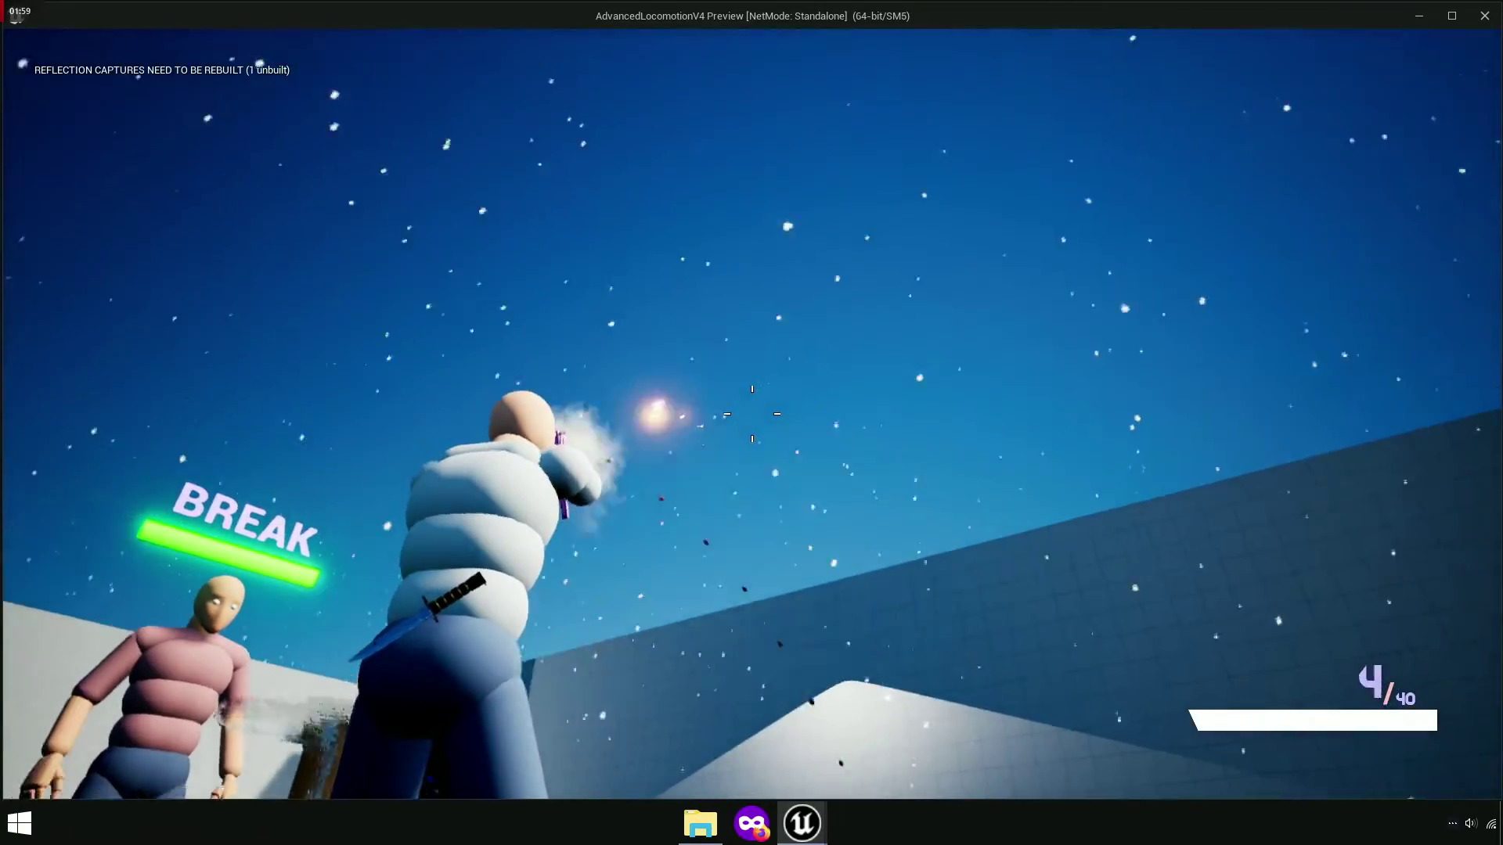
key("w")
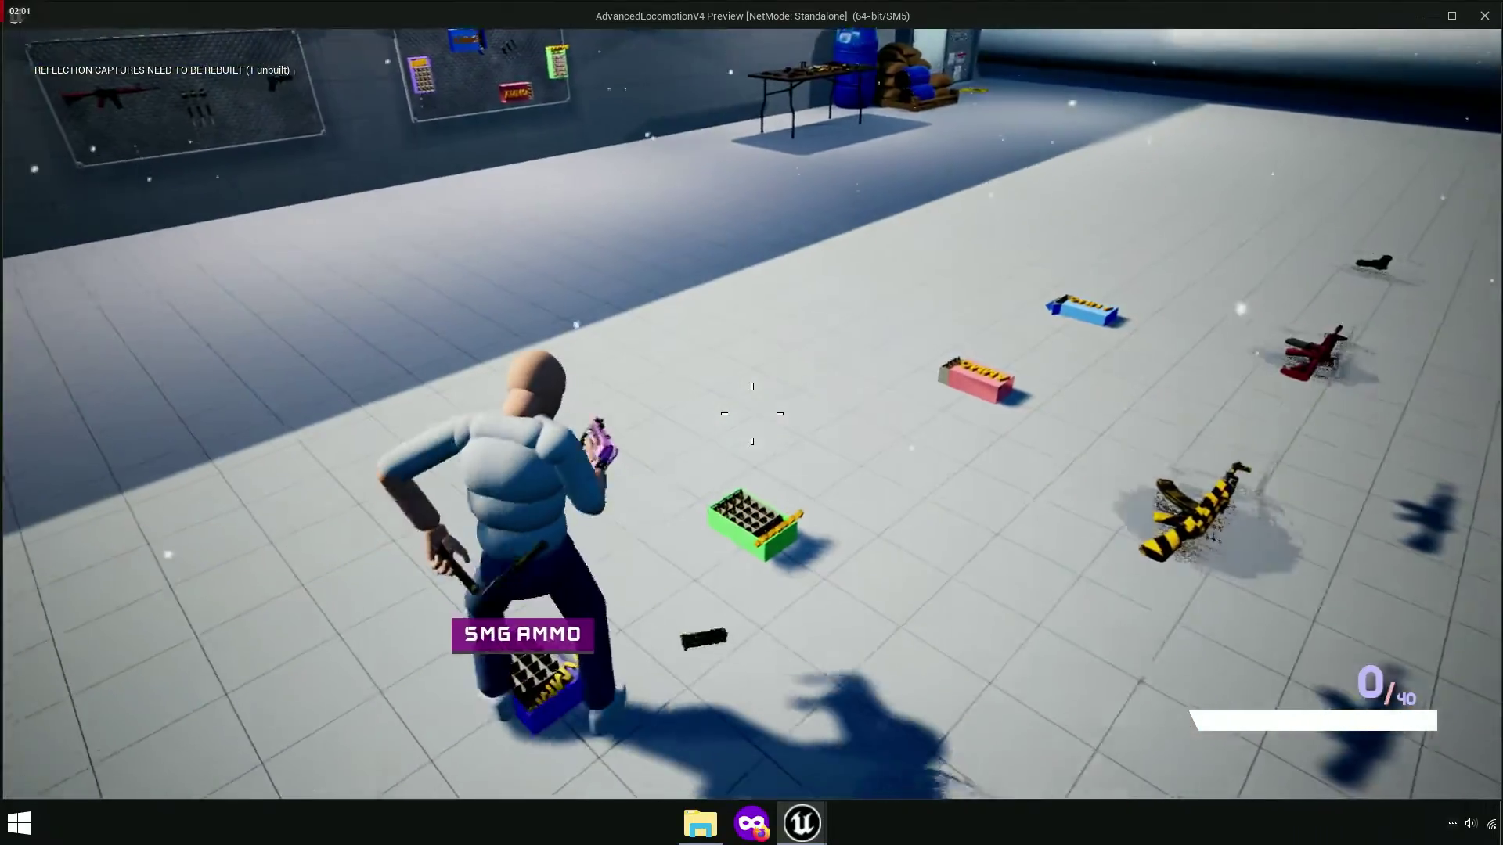
key("r")
left_click_drag(751, 413, 752, 413)
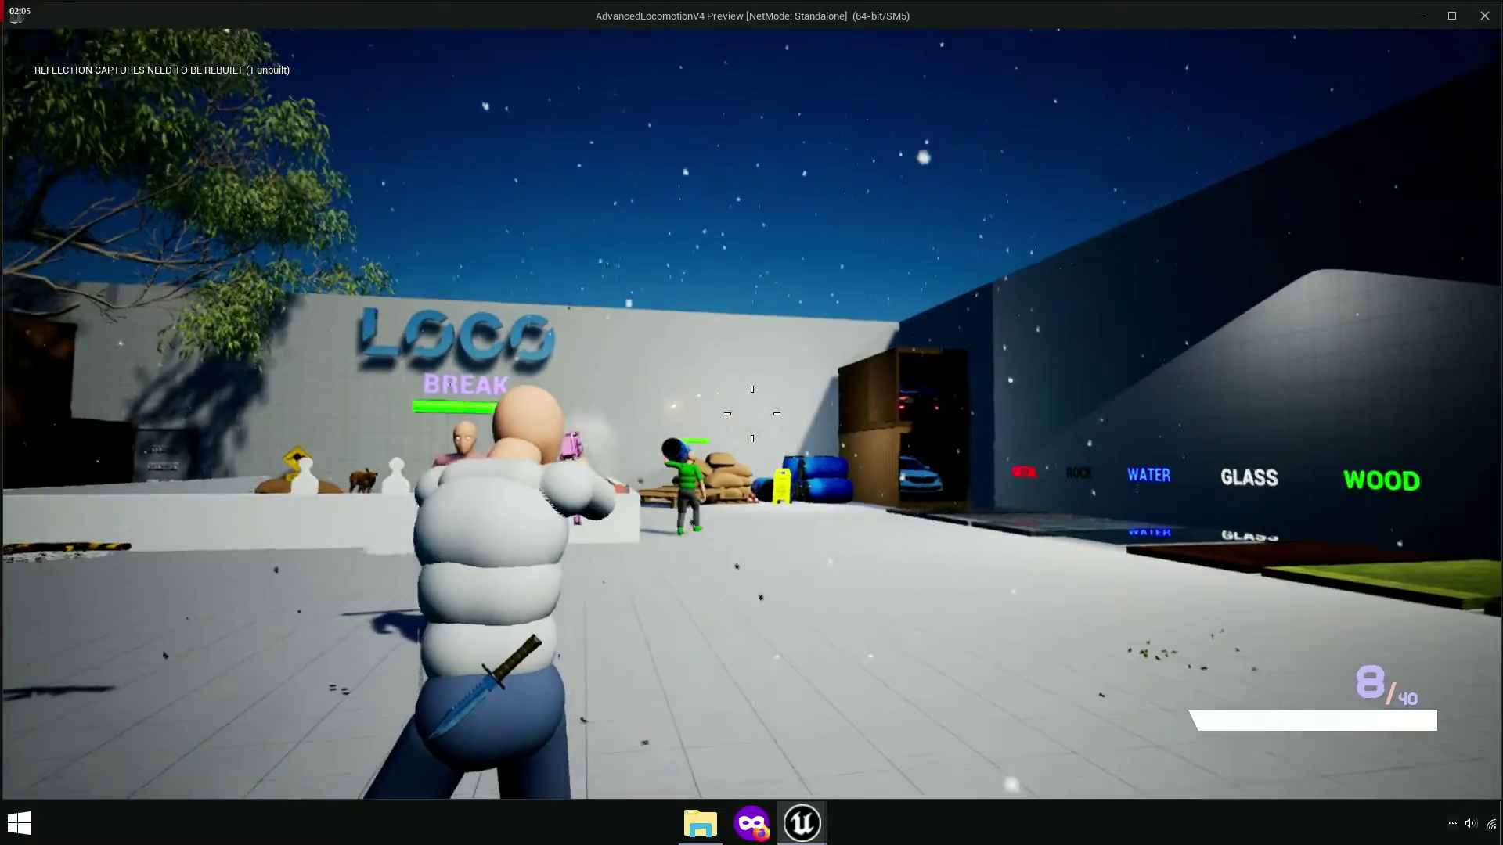
key("Escape")
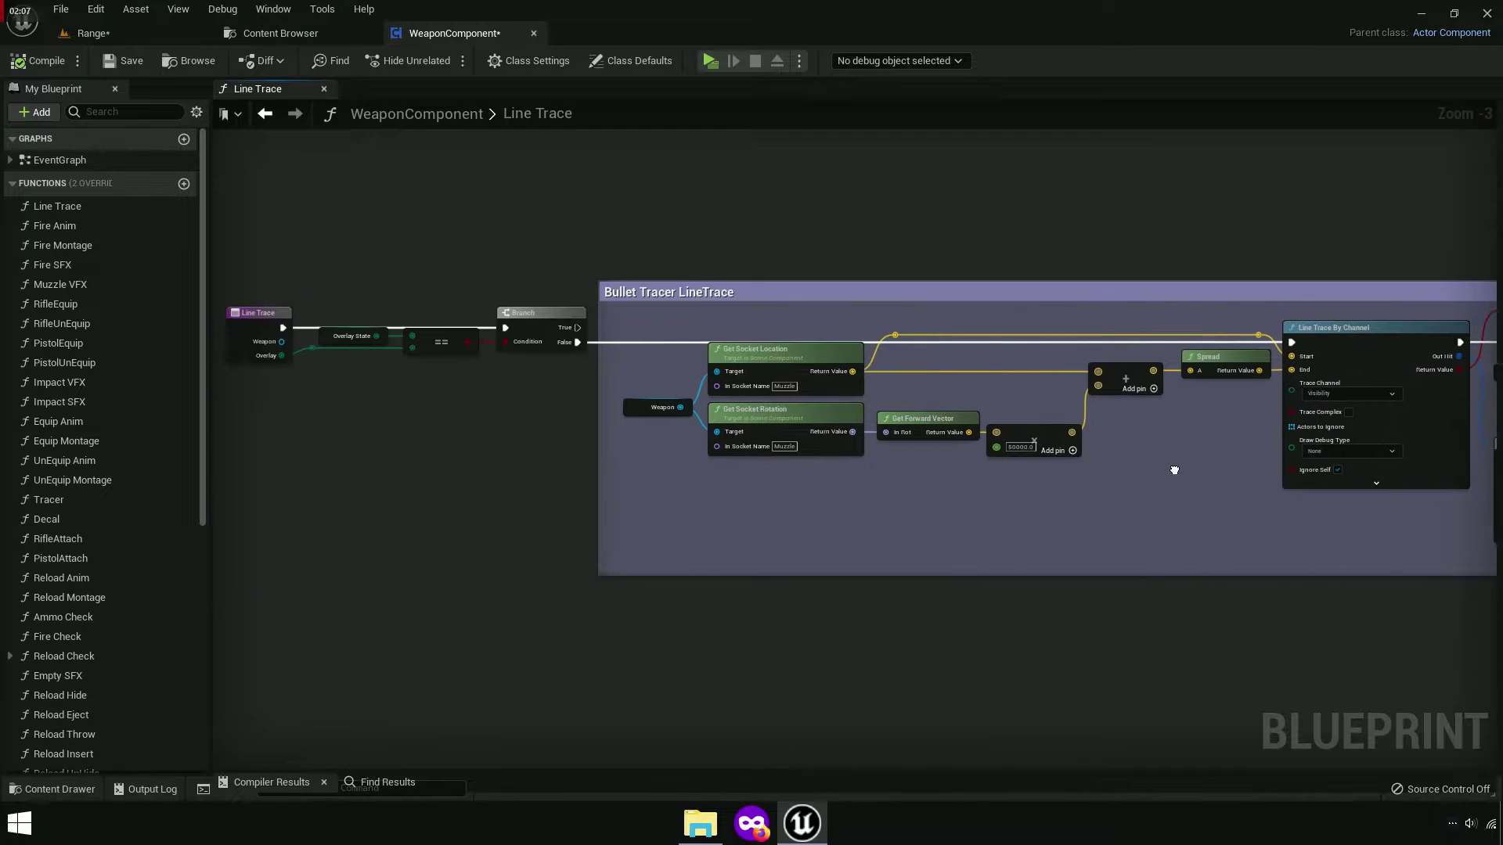
Copy the camera trace nodes from the Default LineTrace group.
scroll(675, 304, "up", 4)
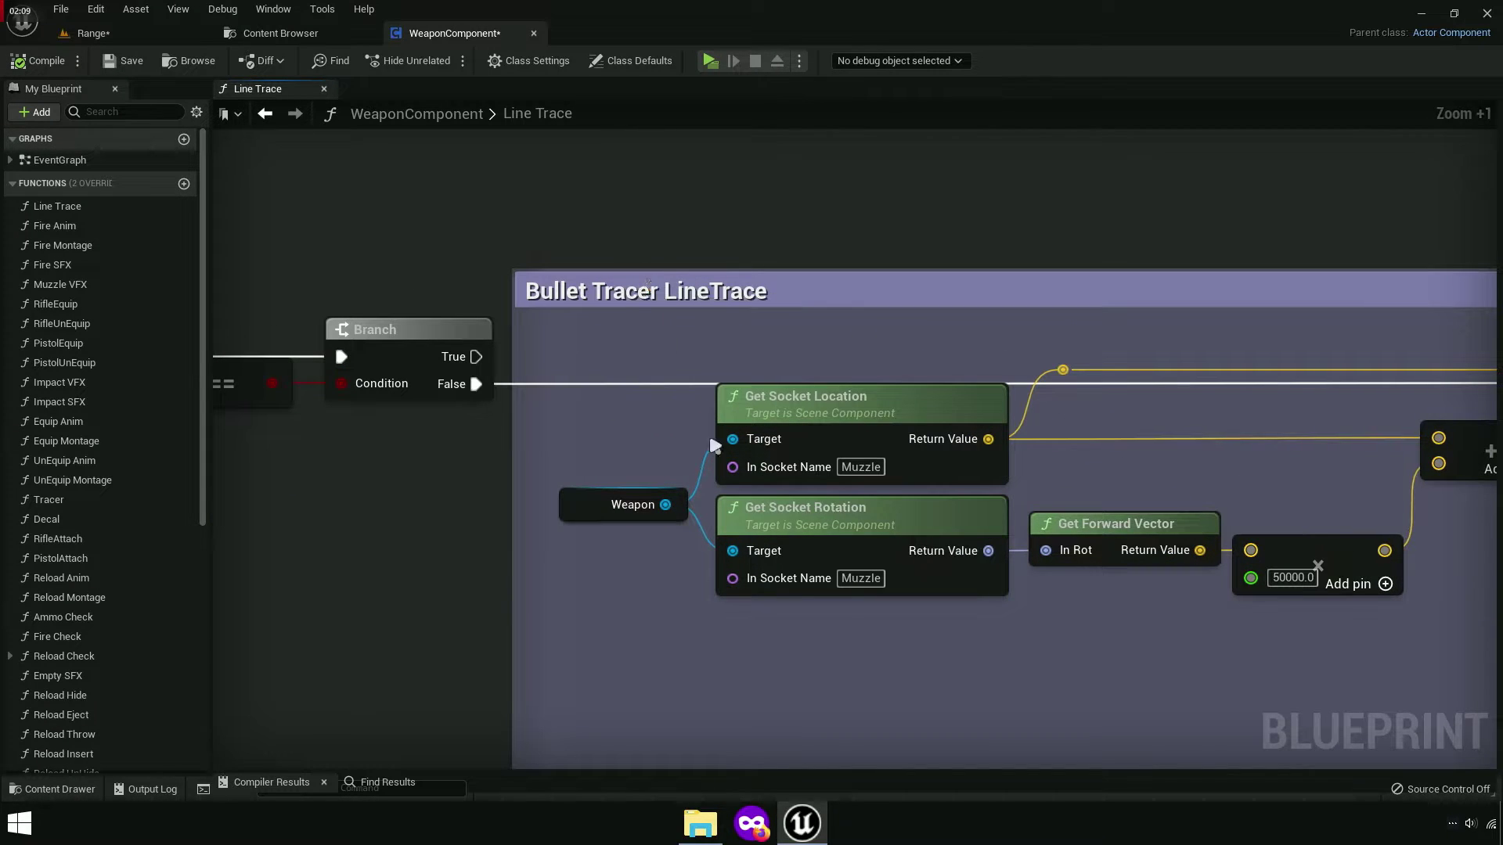
scroll(648, 539, "down", 2)
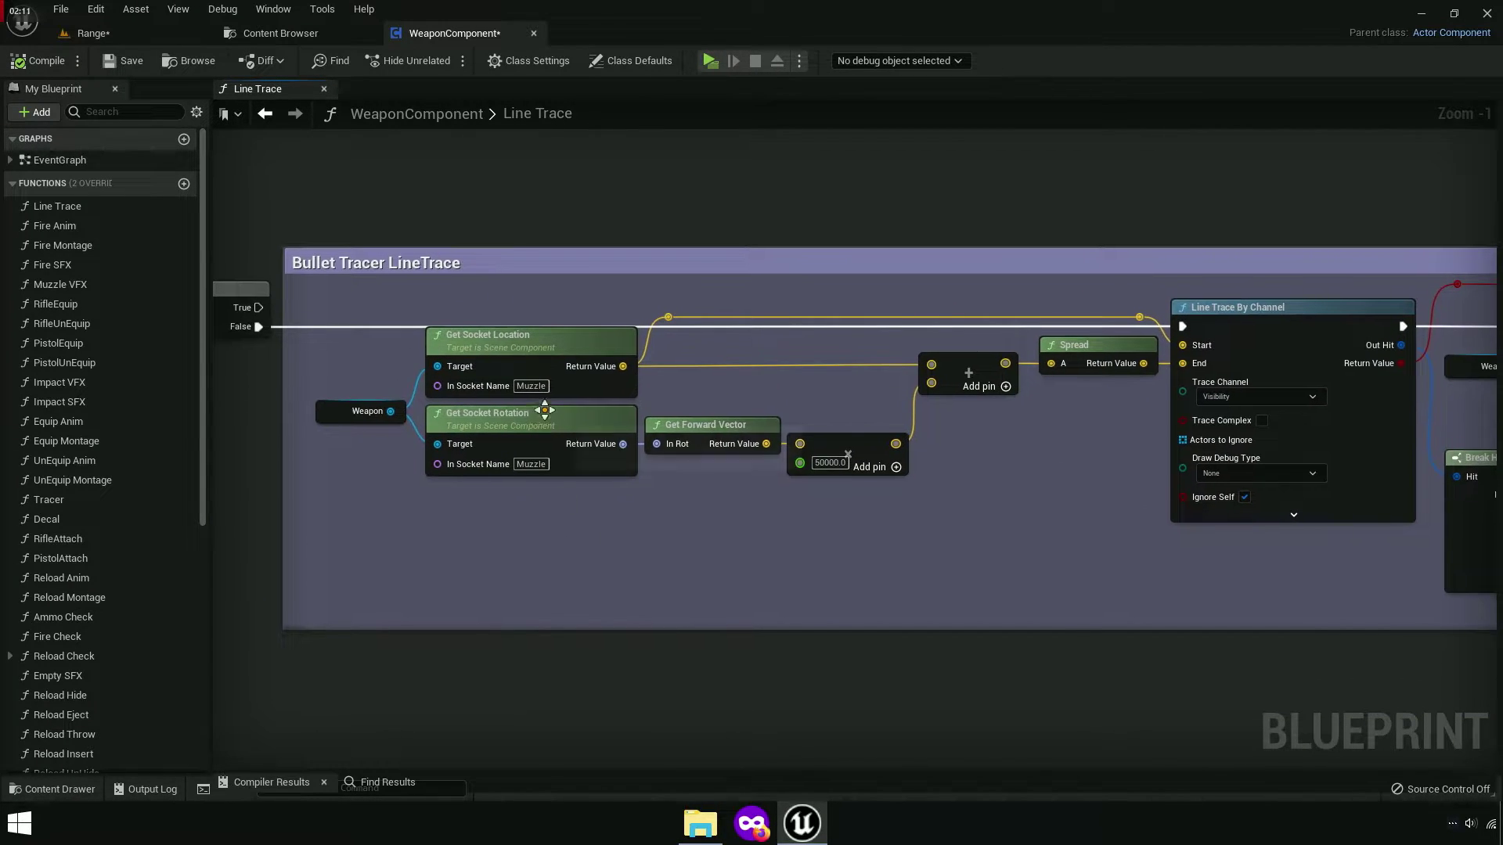
scroll(925, 591, "down", 2)
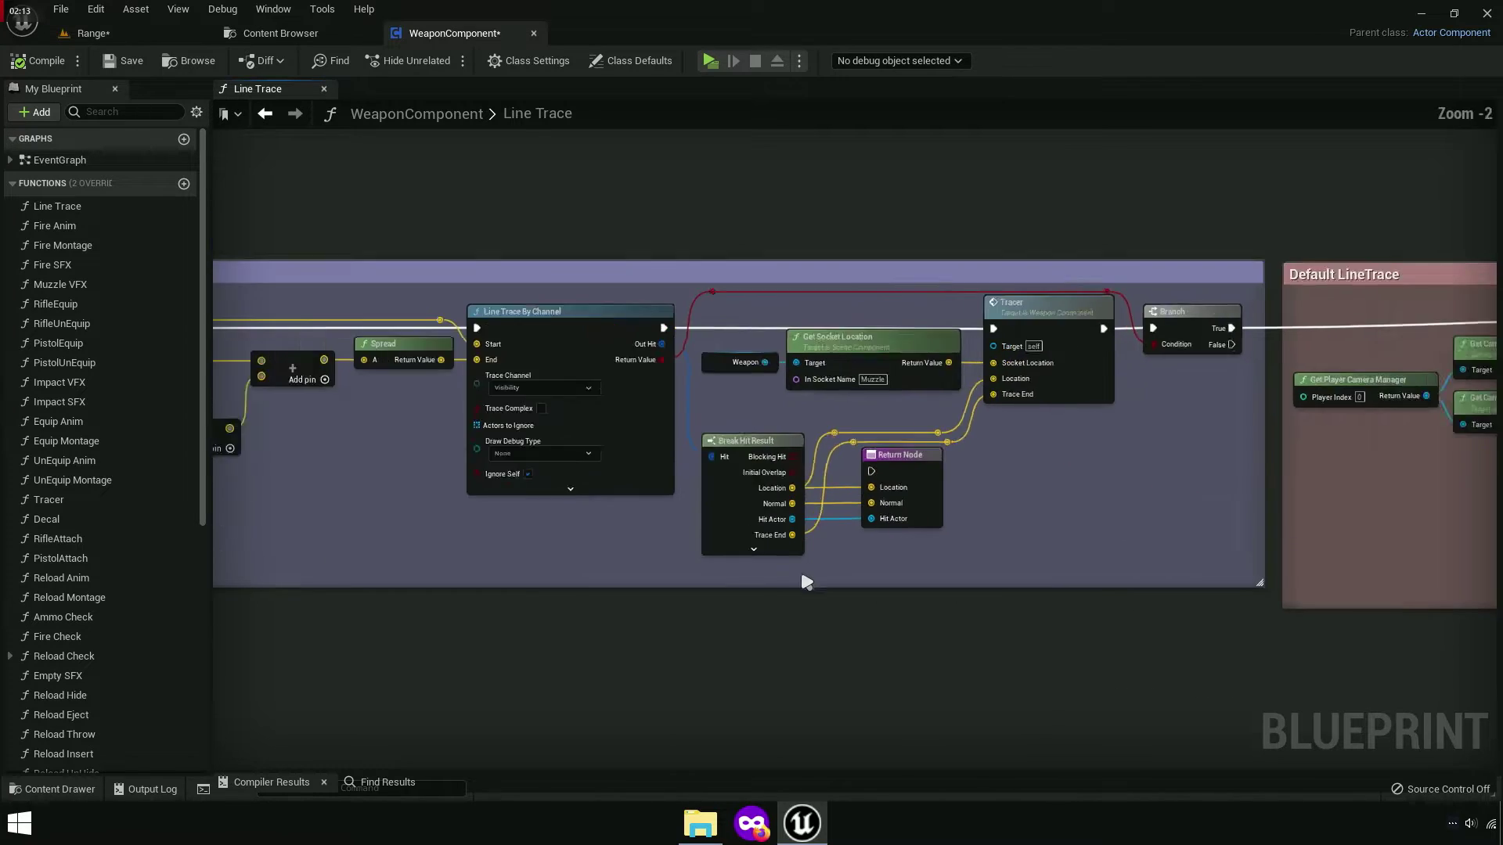
right_click_drag(924, 591, 853, 522)
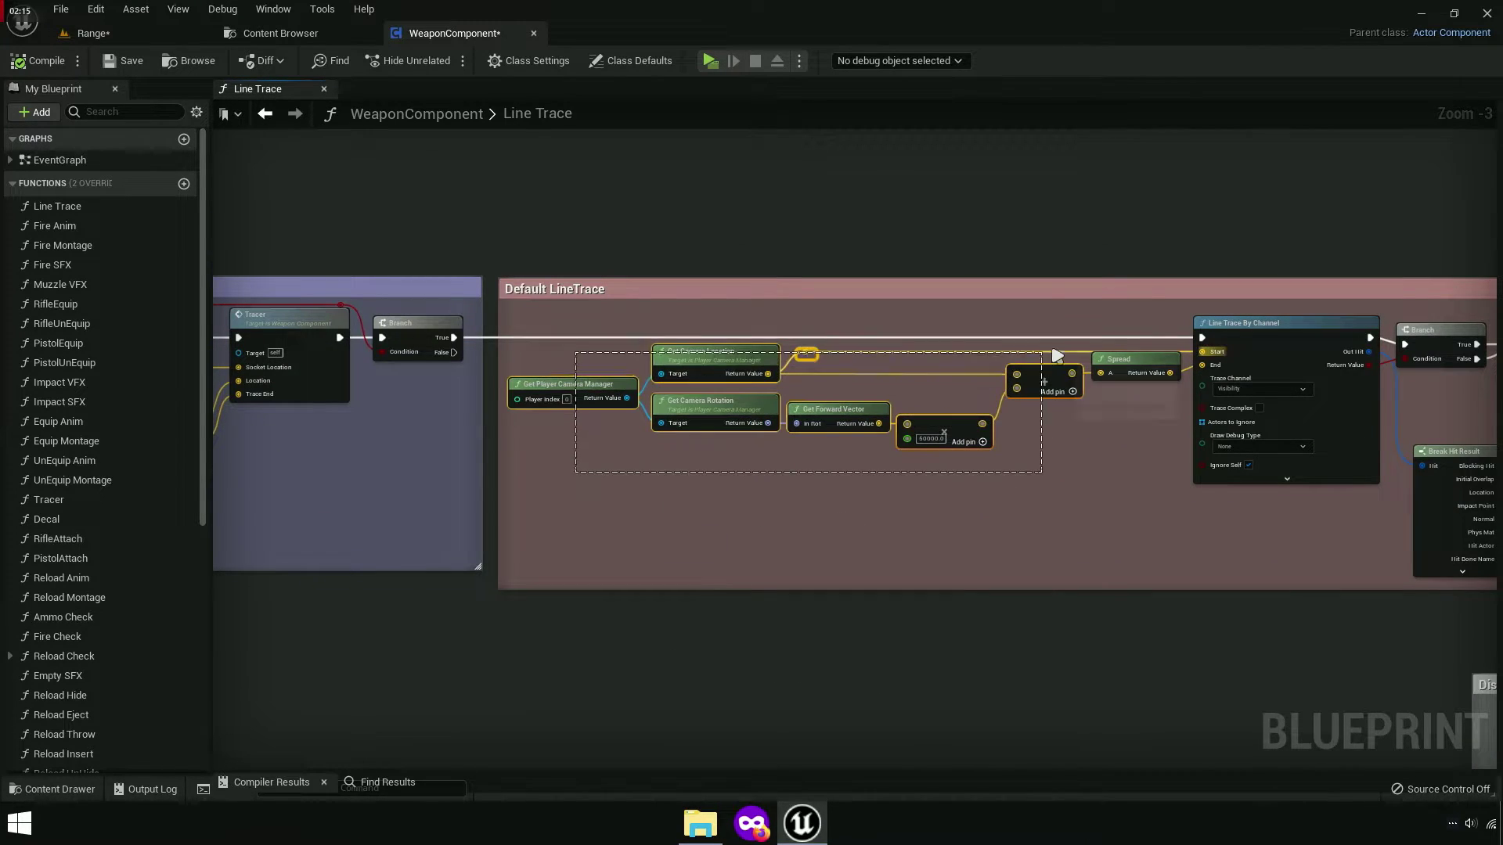
right_click(1118, 363)
left_click(1173, 432)
Paste them below Bullet Tracer LineTrace and wrap them in a comment titled 'Delete'.
mouse_move(1271, 520)
right_mouse_down()
mouse_move(775, 446)
mouse_move(651, 517)
right_mouse_up()
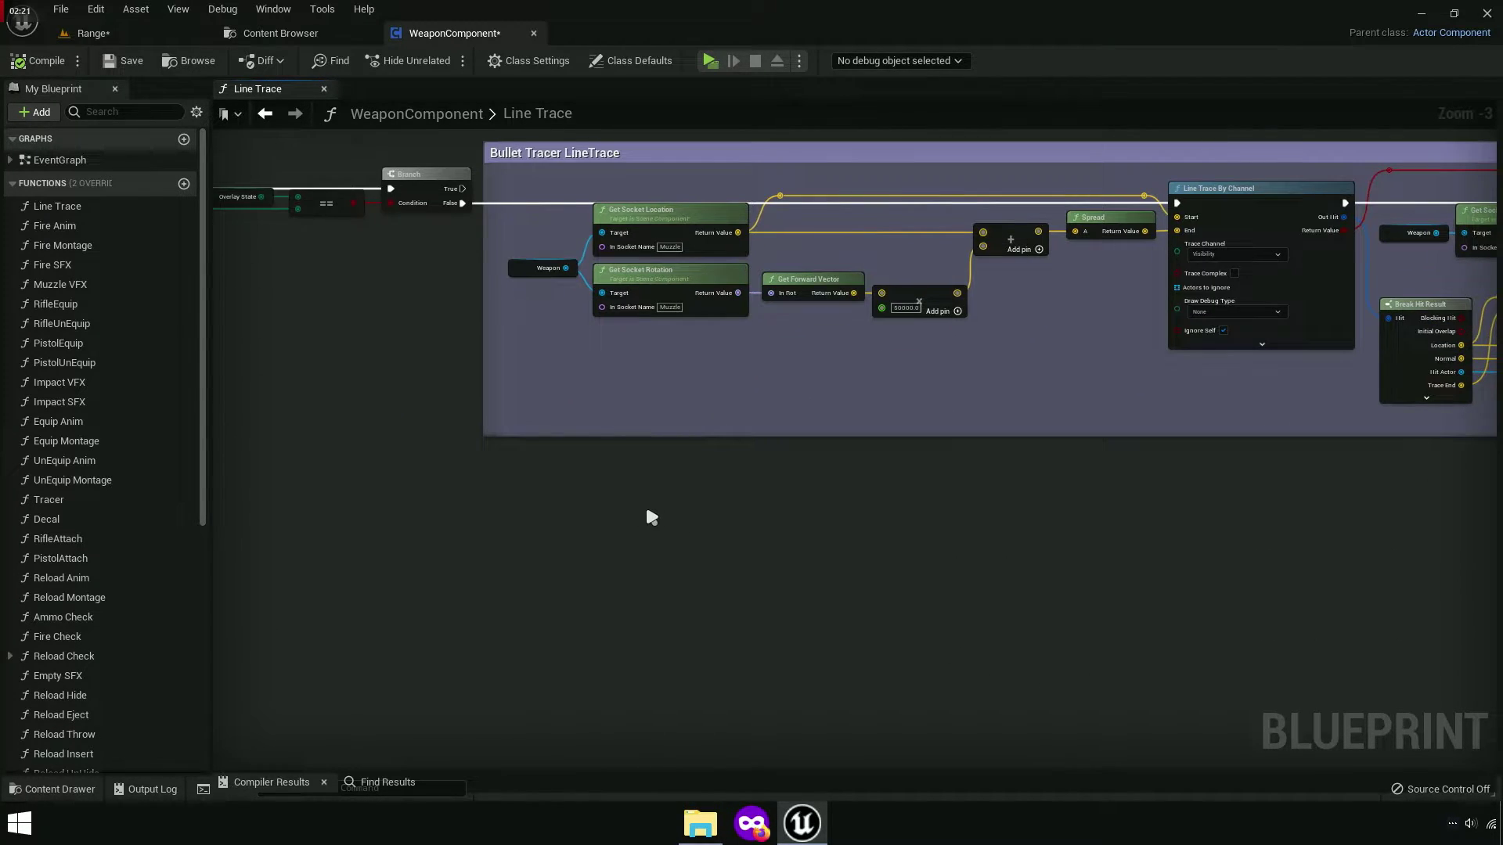
key("ctrl+v")
mouse_move(548, 522)
left_mouse_down()
mouse_move(702, 460)
mouse_move(677, 457)
left_mouse_up()
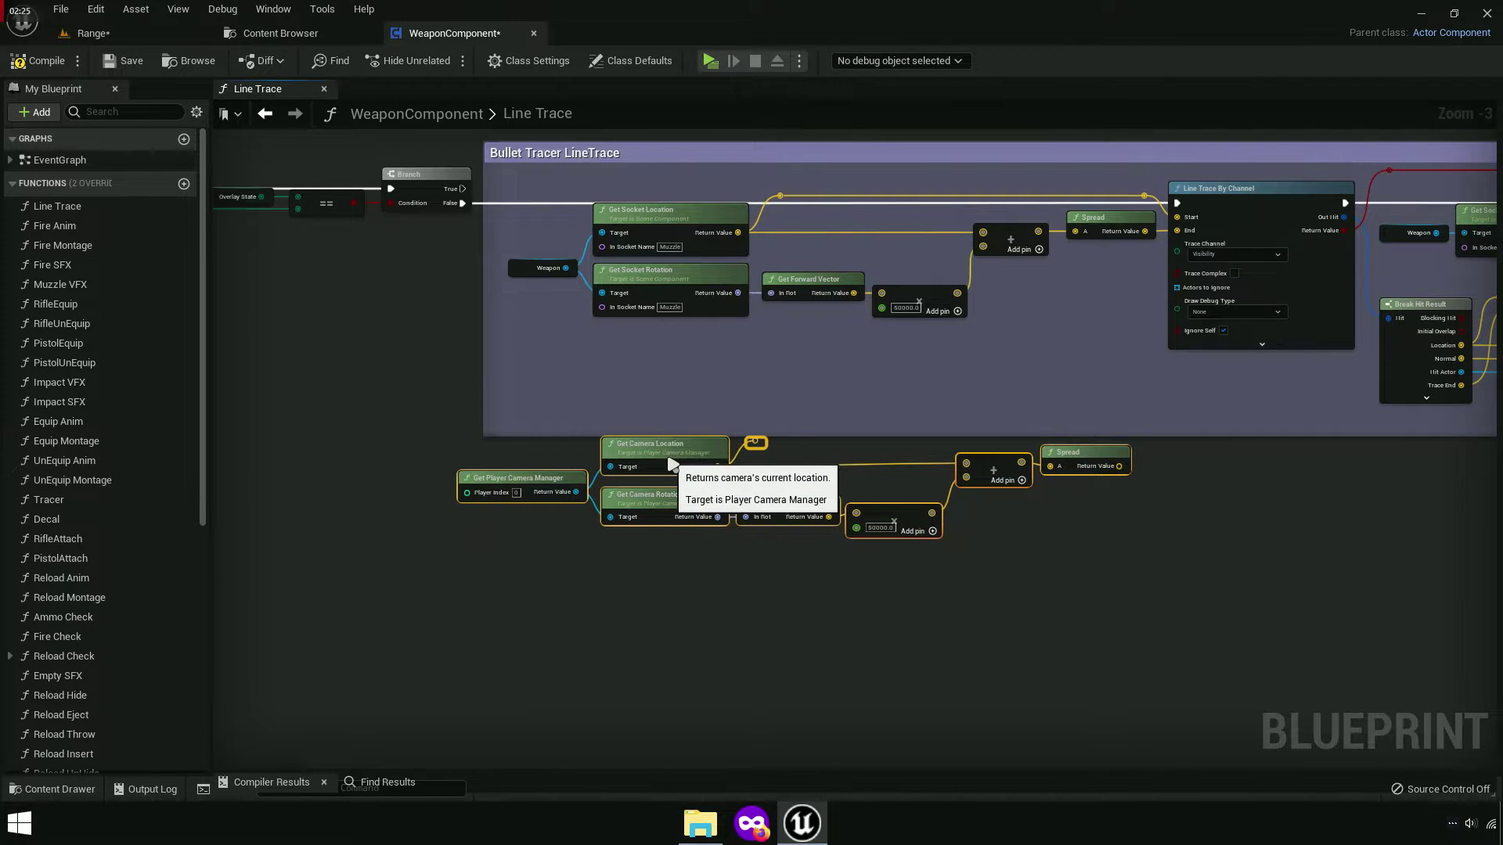
key("c")
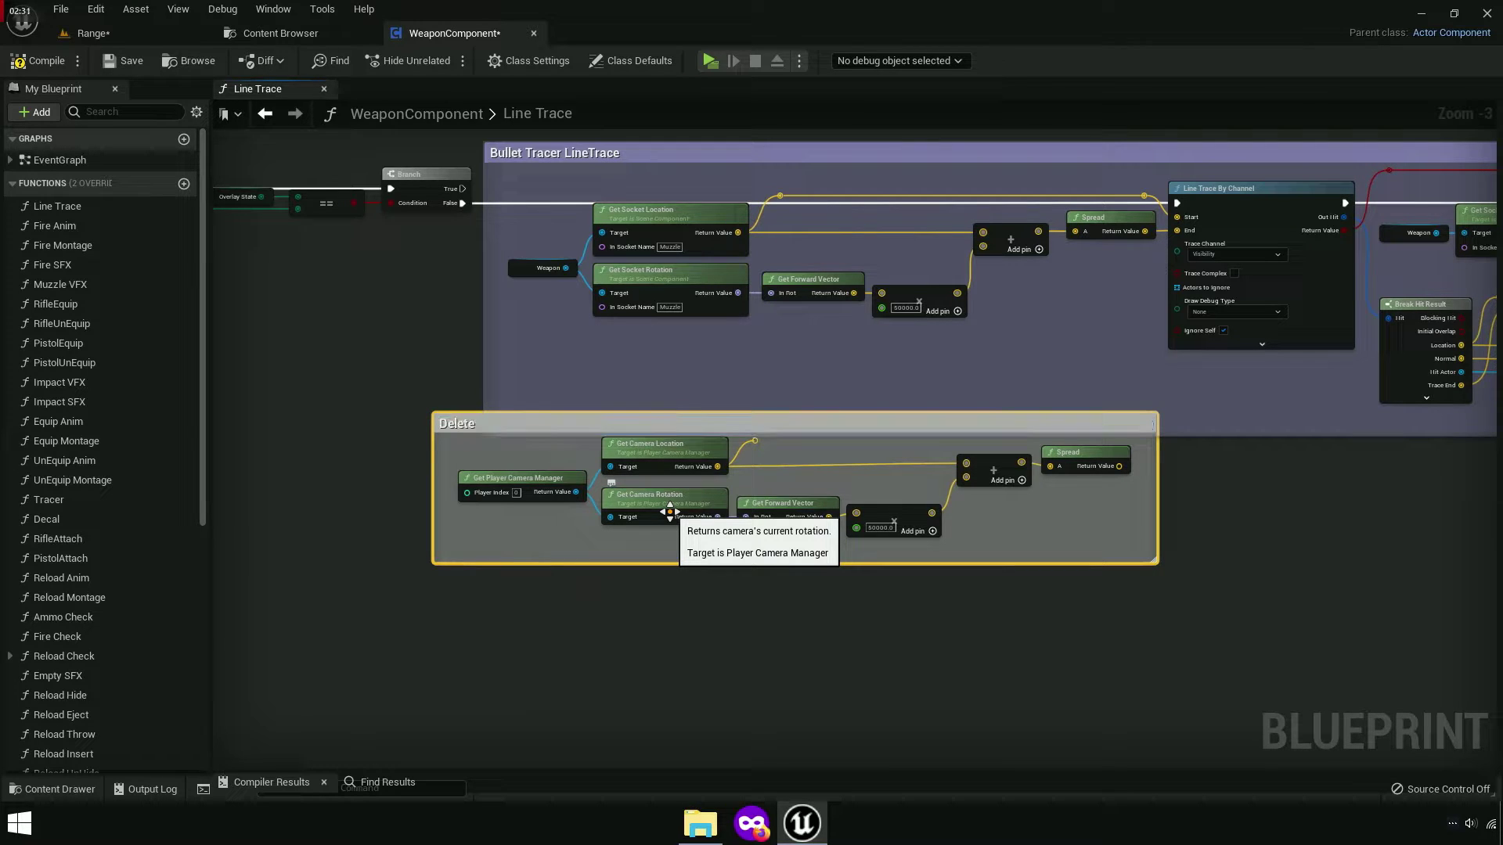
scroll(882, 491, "up", 2)
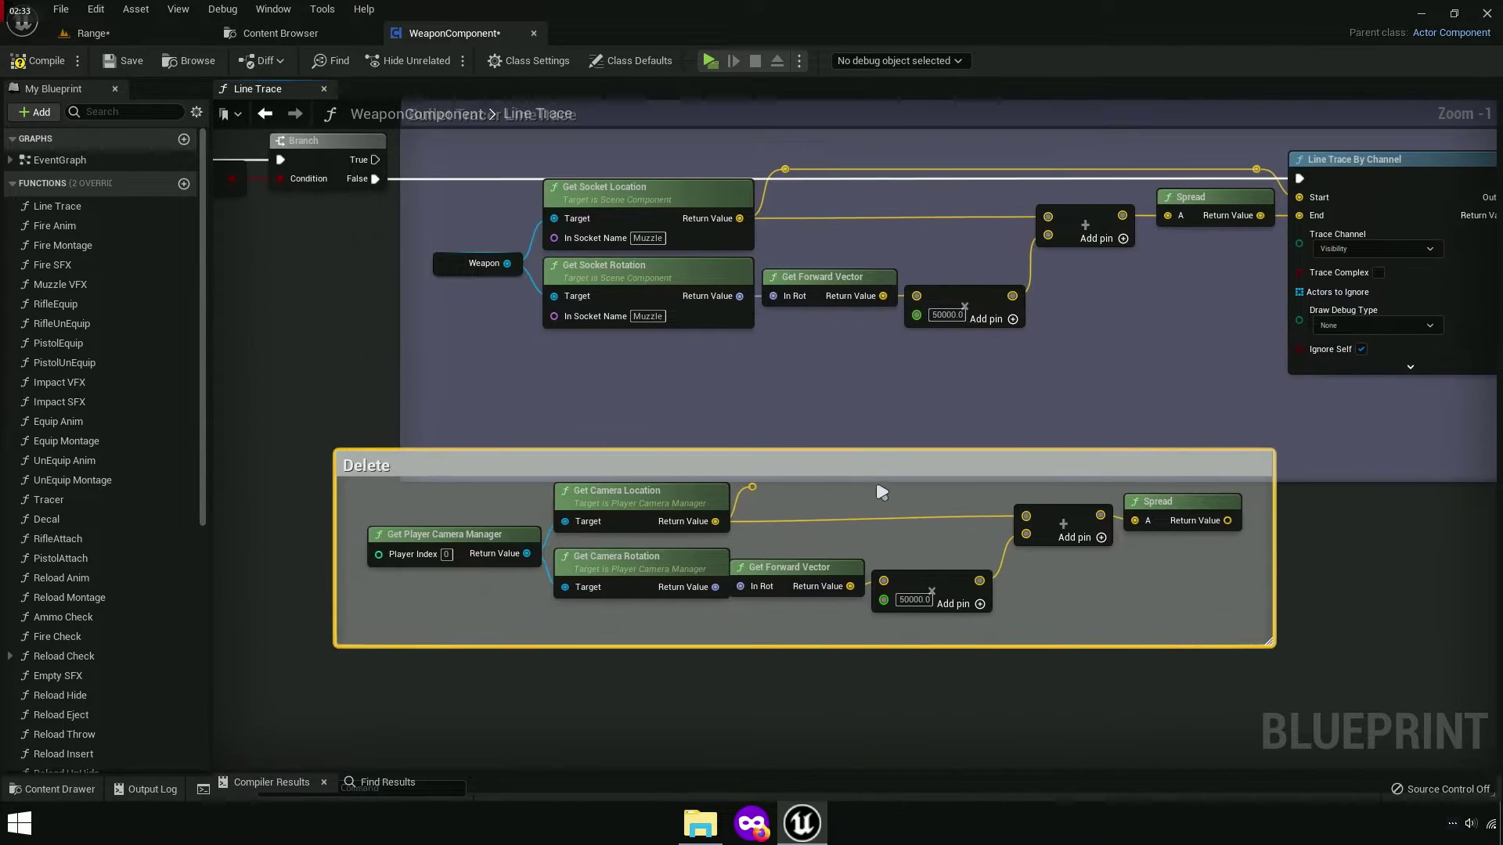
Move the Delete group down and wire camera location and Spread result into Line Trace By Channel Start and End.
left_click_drag(894, 473, 944, 517)
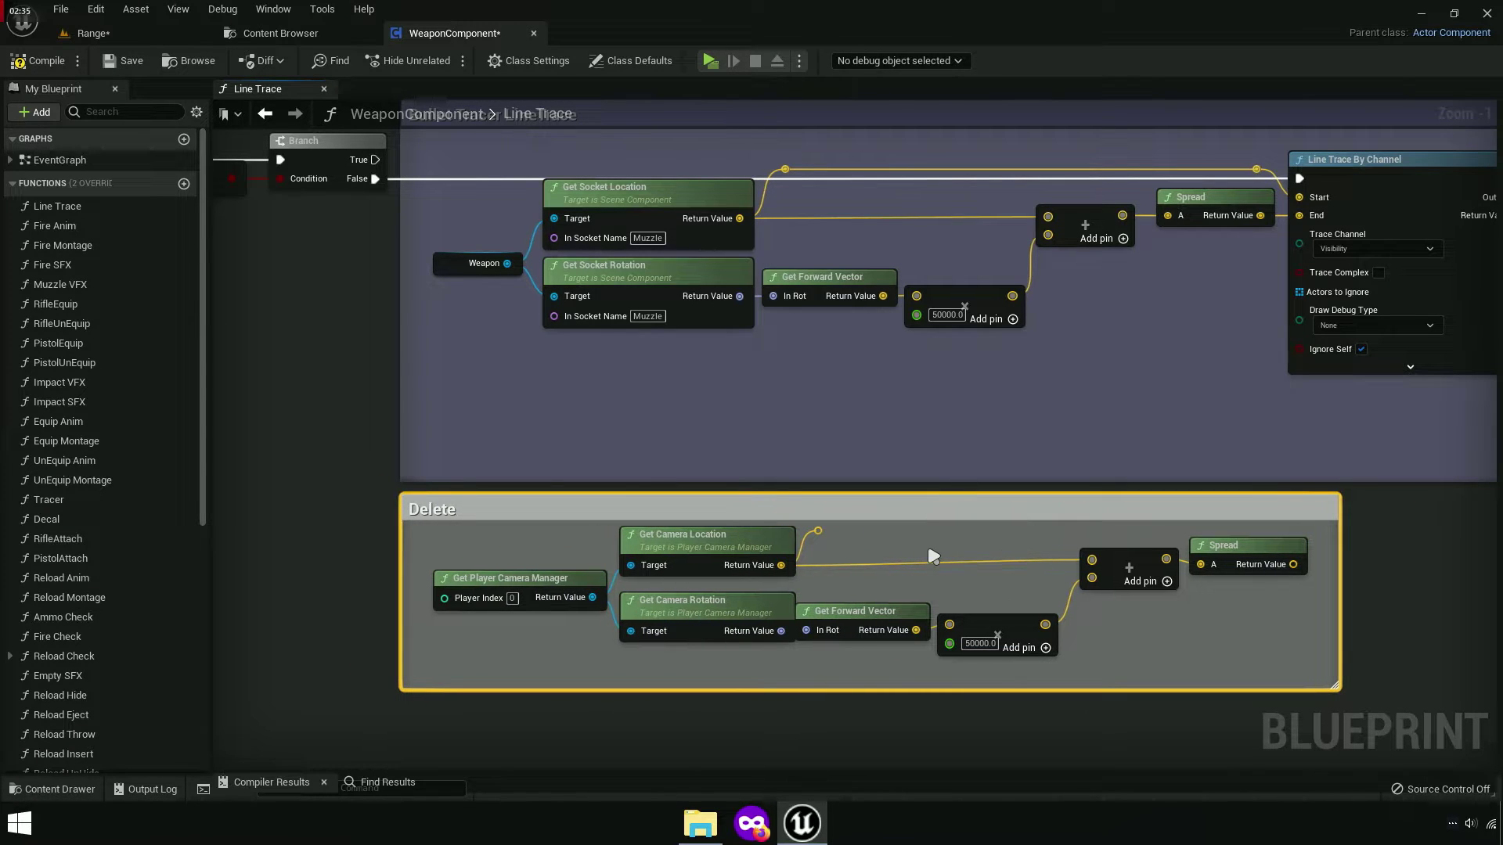
right_click_drag(927, 552, 841, 576)
scroll(841, 579, "up", 3)
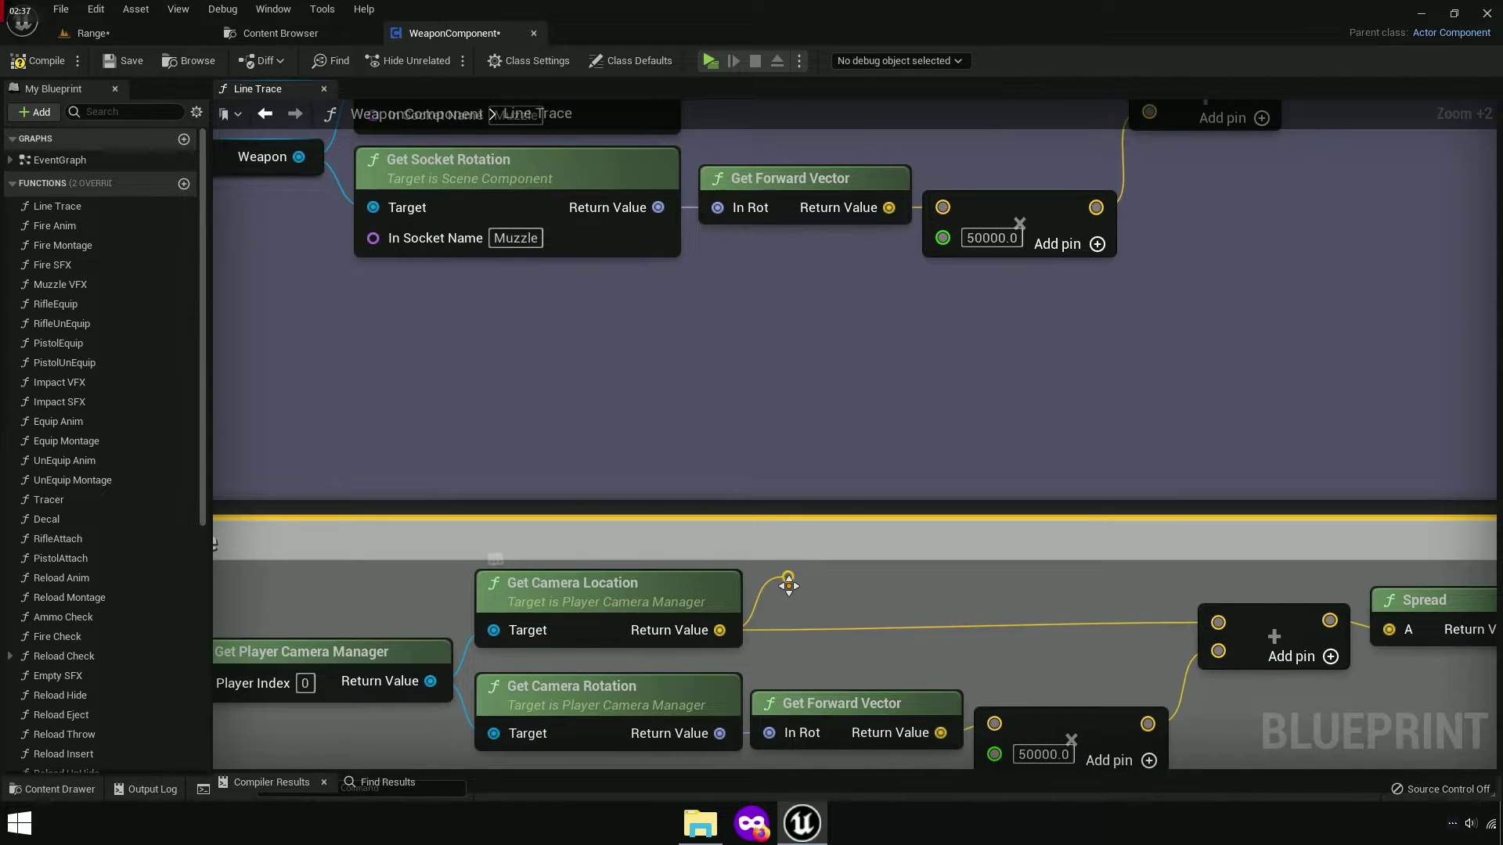
mouse_move(1065, 576)
left_mouse_down()
mouse_move(1197, 701)
mouse_move(1141, 732)
left_mouse_up()
scroll(1127, 704, "down", 3)
right_click_drag(1018, 516, 1021, 387)
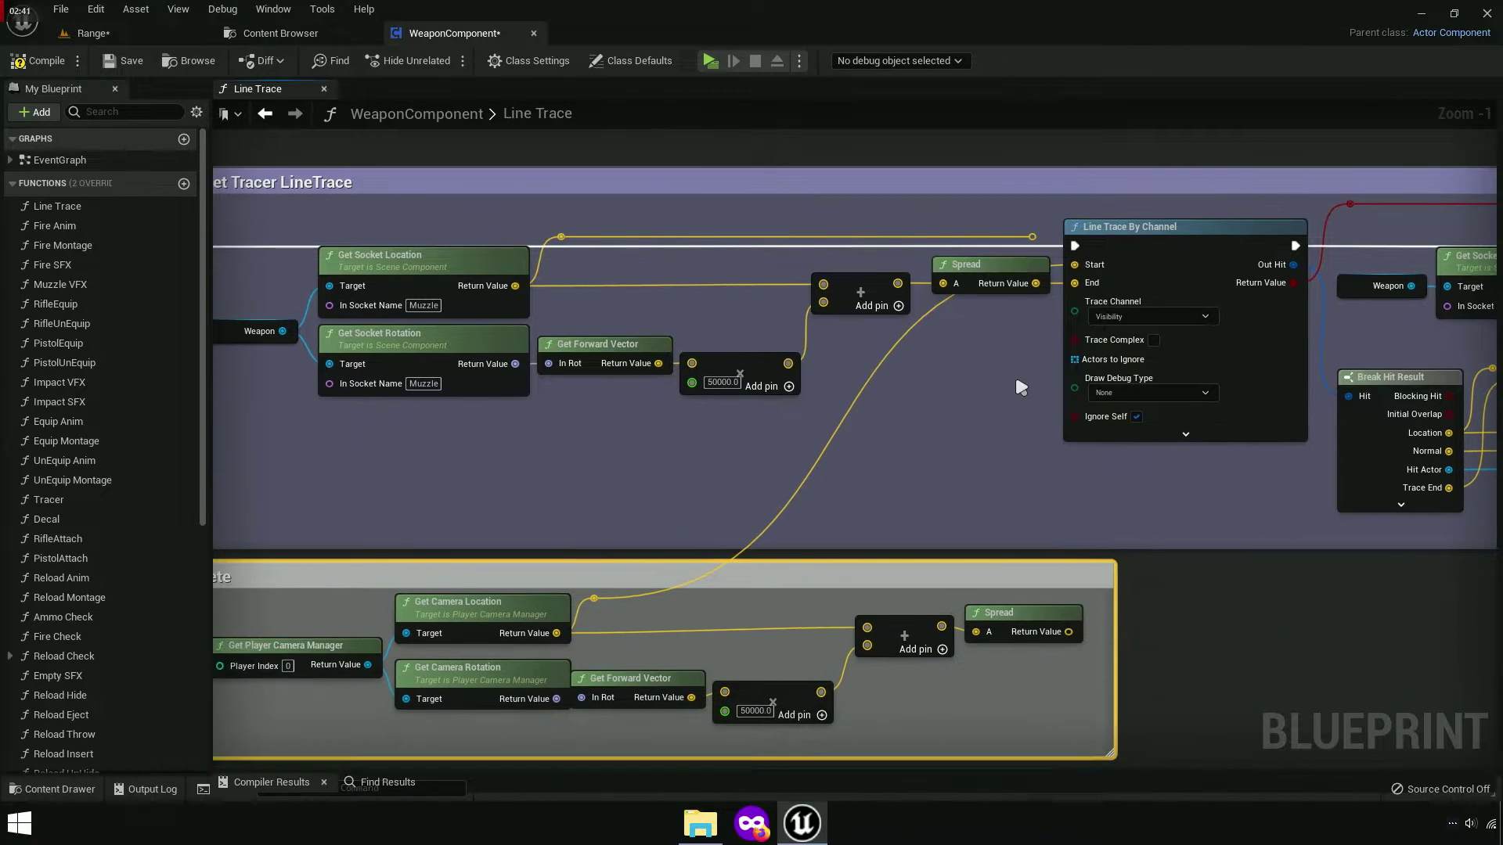
left_click_drag(1079, 267, 1061, 302)
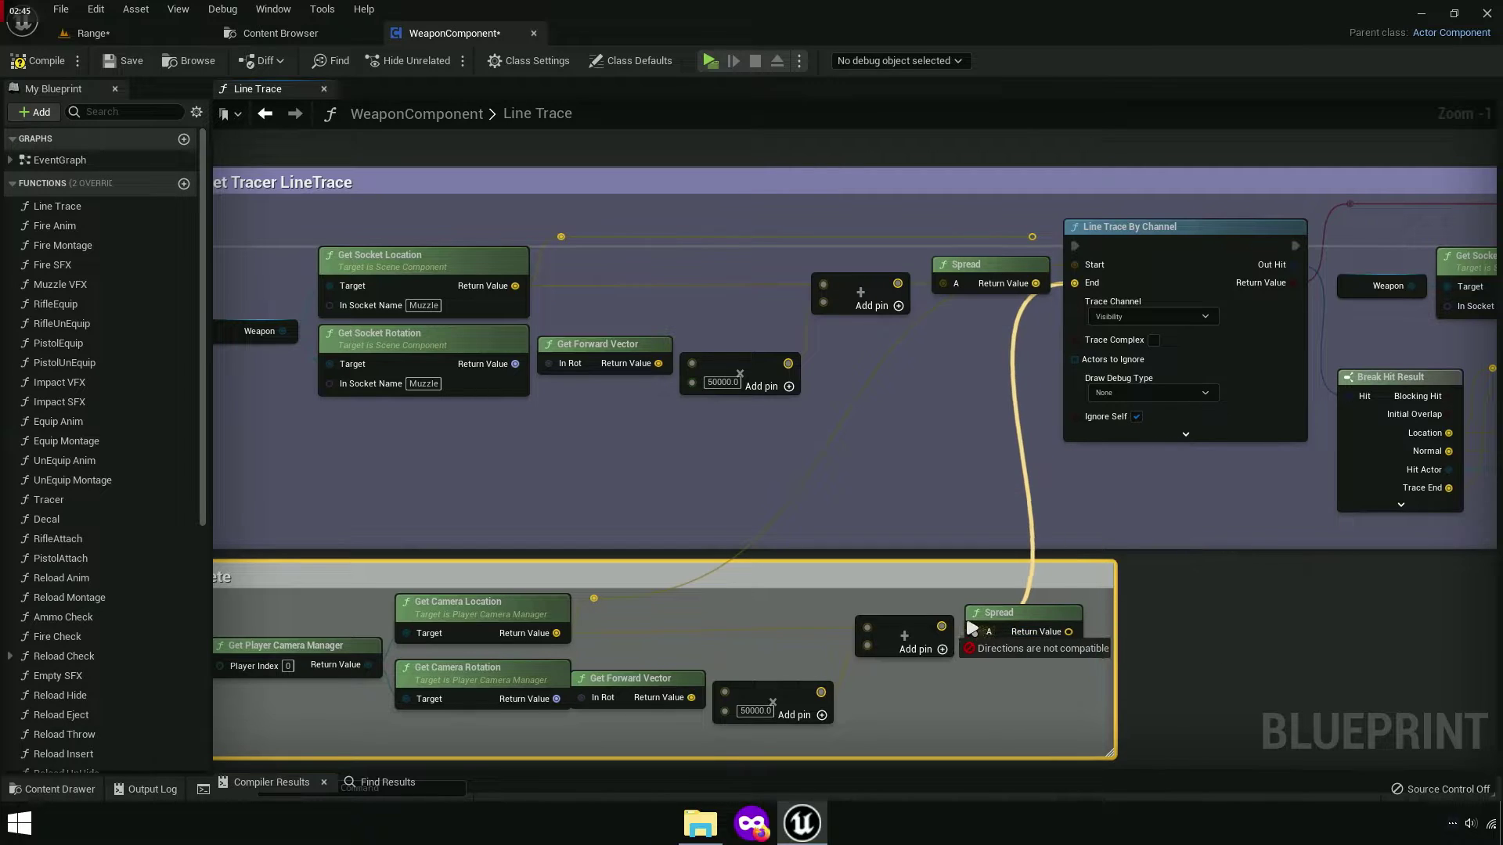
left_click_drag(946, 631, 942, 628)
right_click_drag(943, 630, 1049, 467)
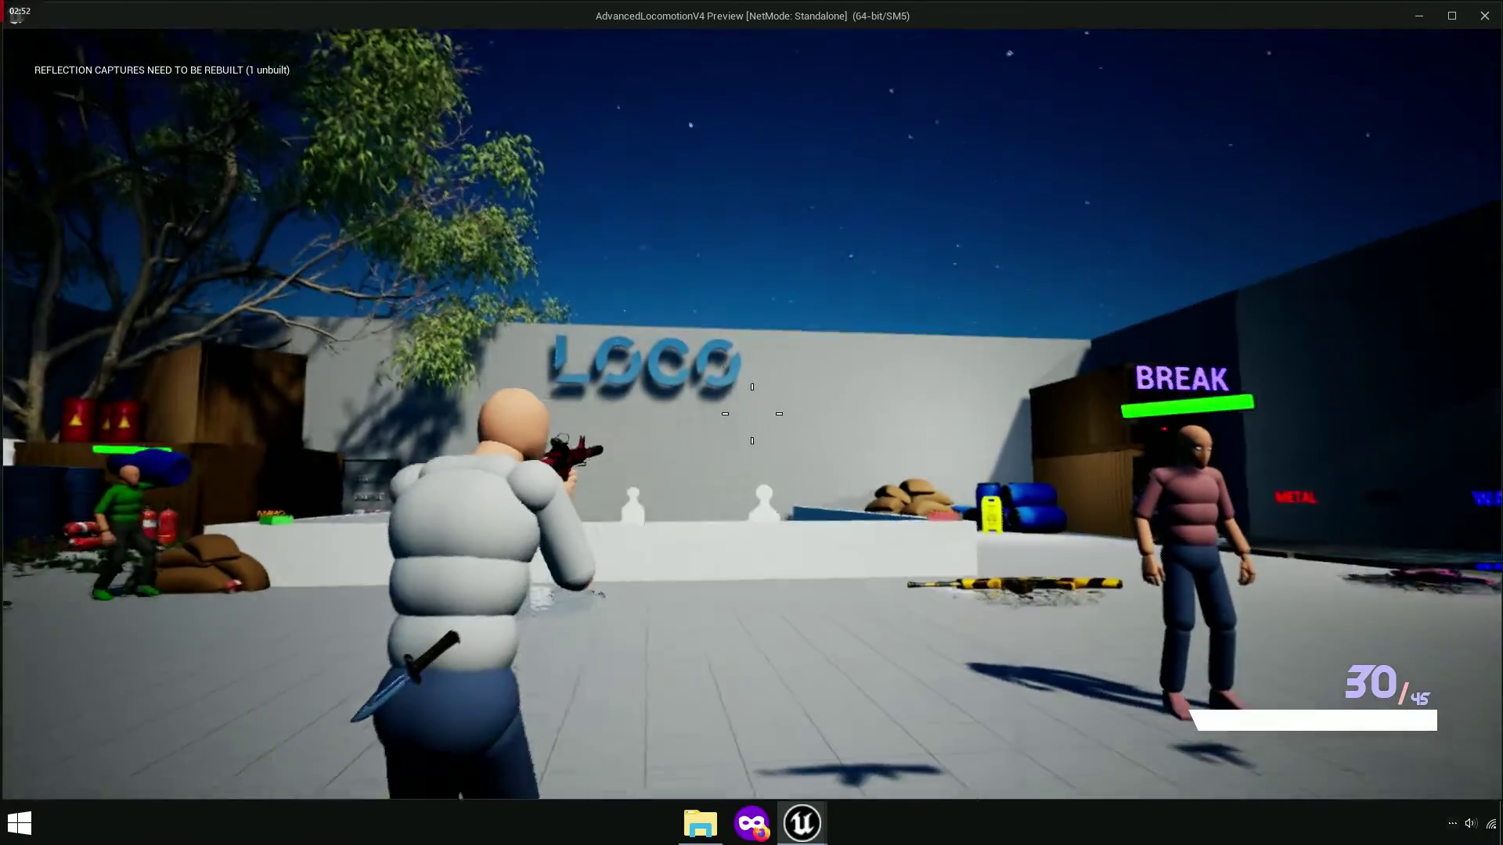
Fire and reload the rifle several times with the camera-based trace, then exit play with Esc.
left_click_drag(751, 413, 751, 413)
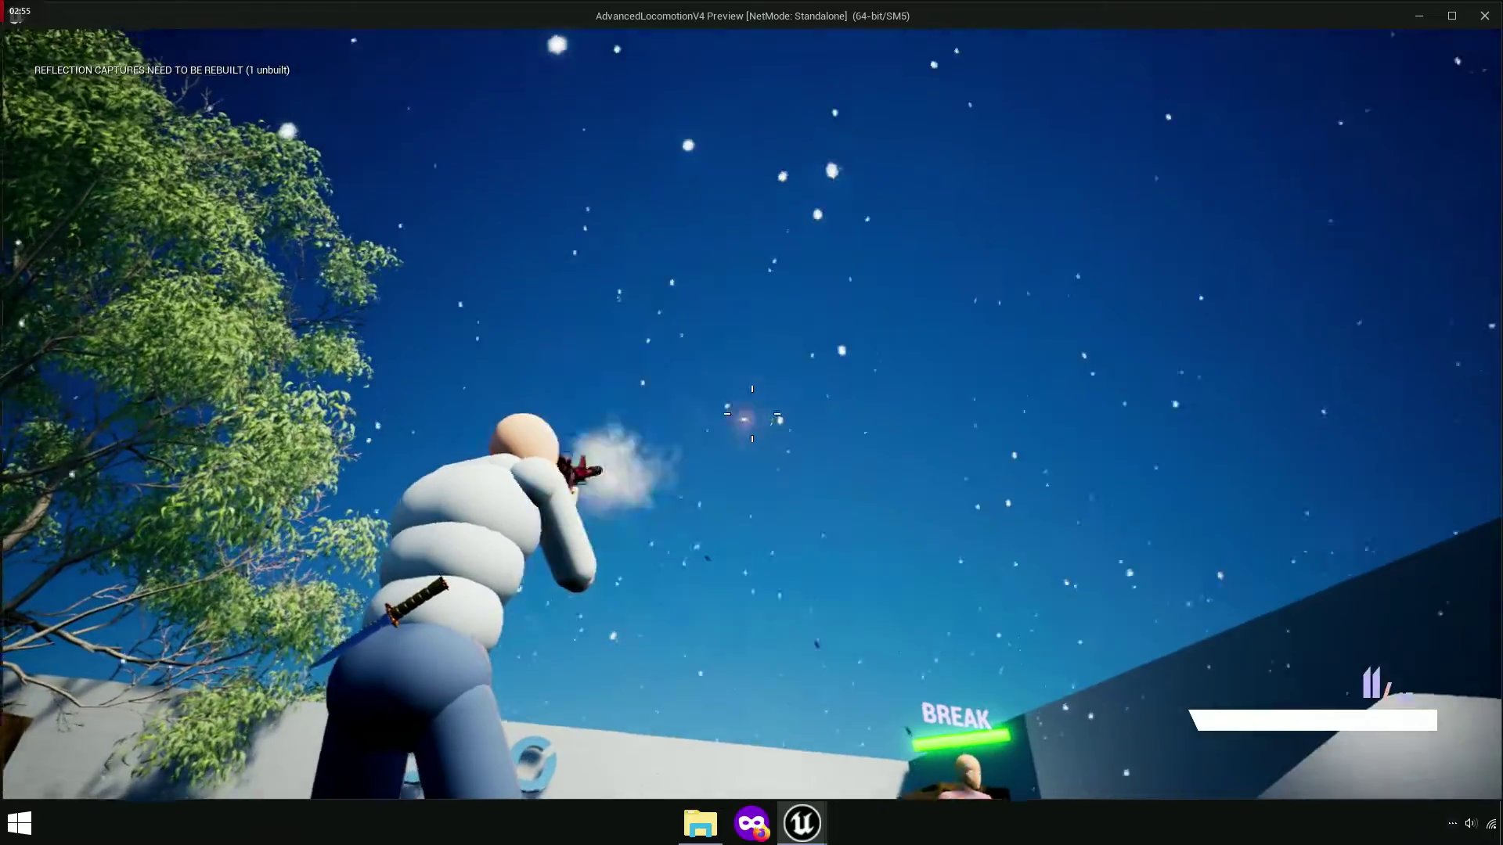
key("r")
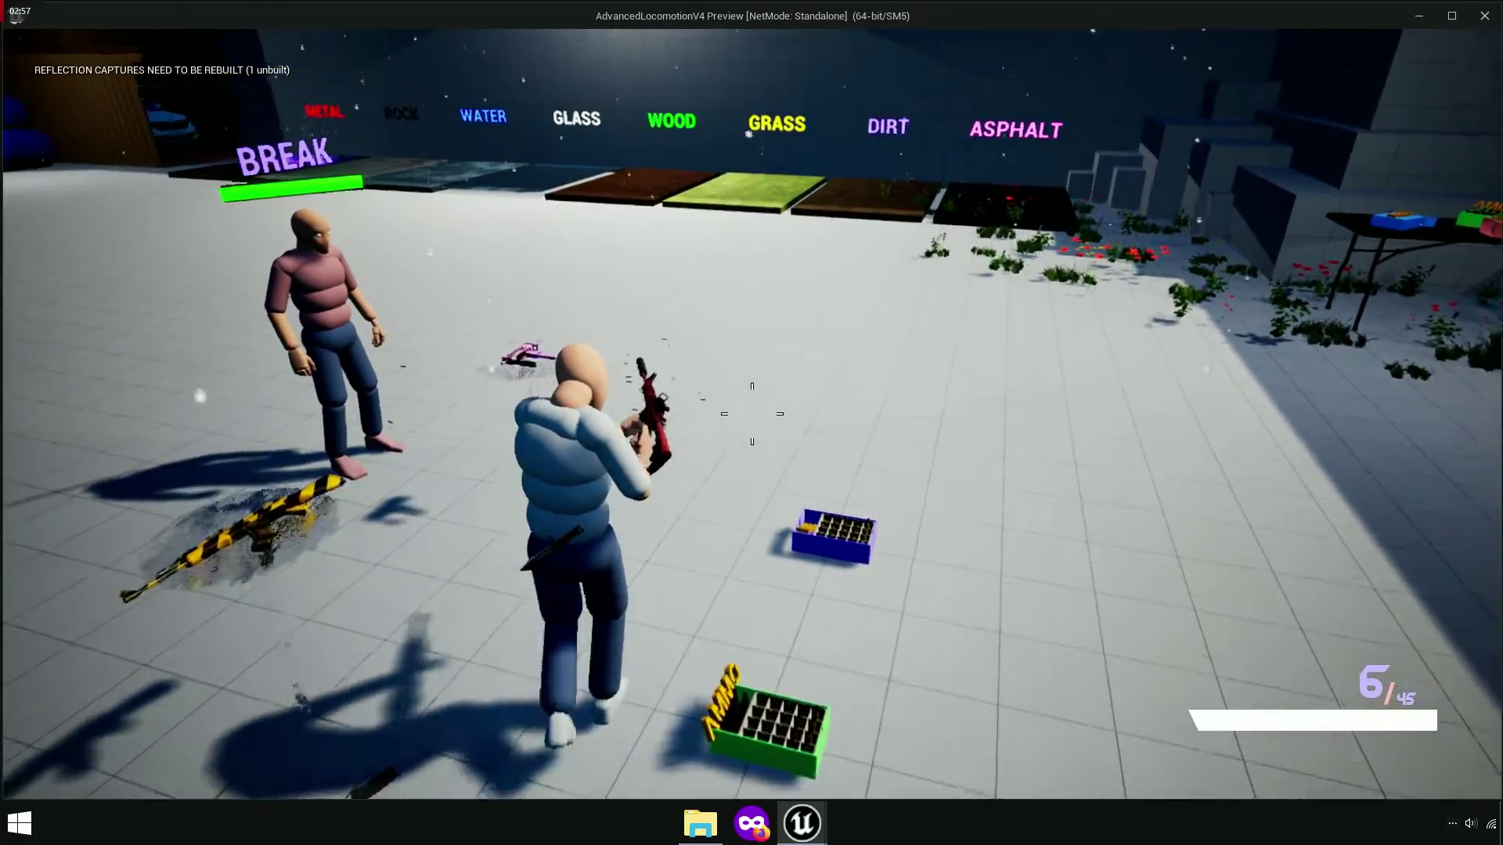
left_click(751, 413)
left_click_drag(751, 413, 751, 413)
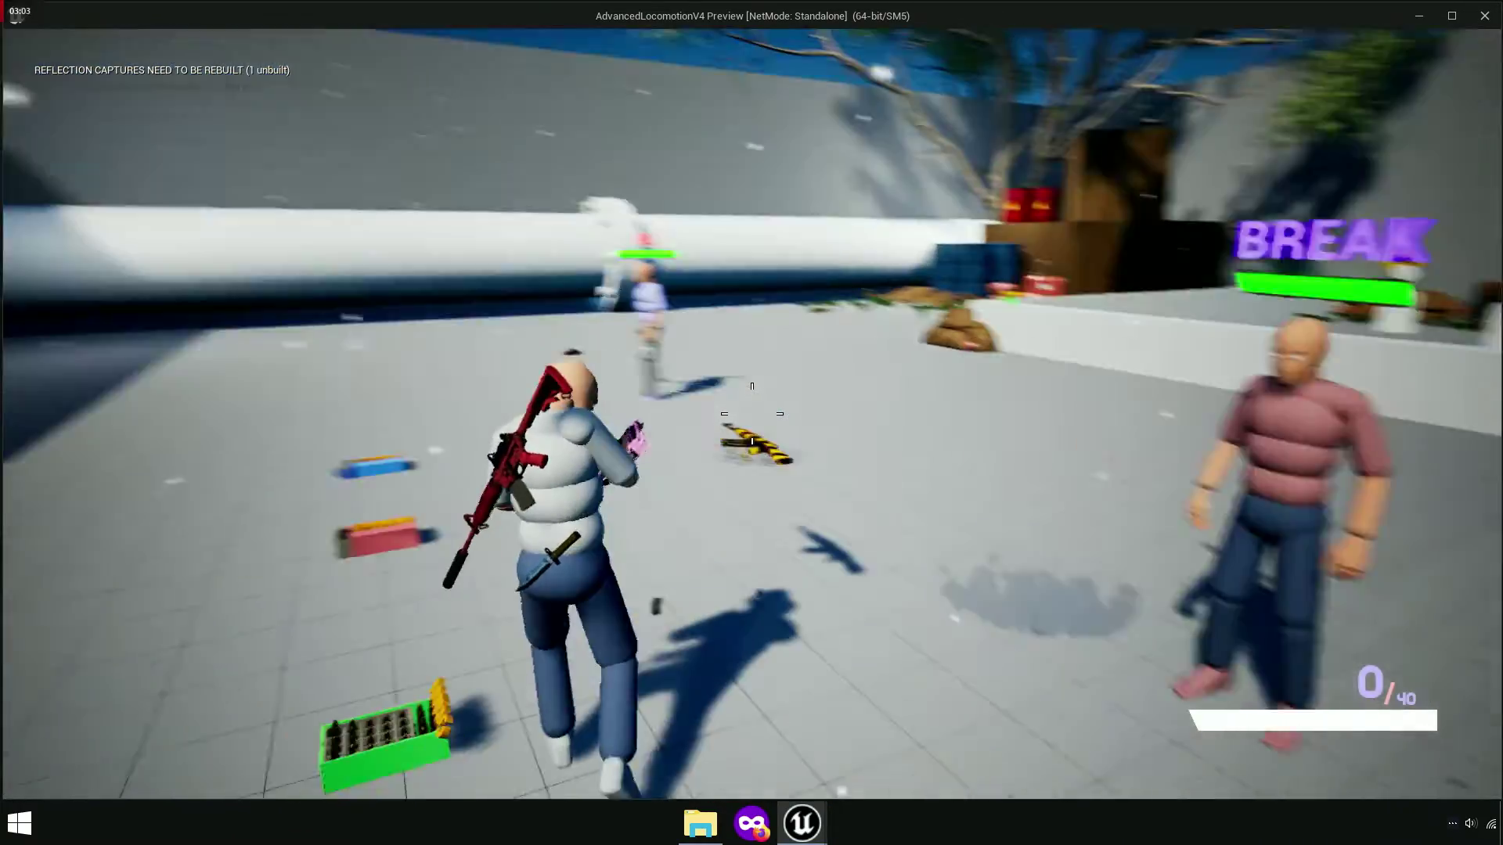
key("r")
left_click(751, 414)
left_click_drag(751, 414, 752, 413)
key("r")
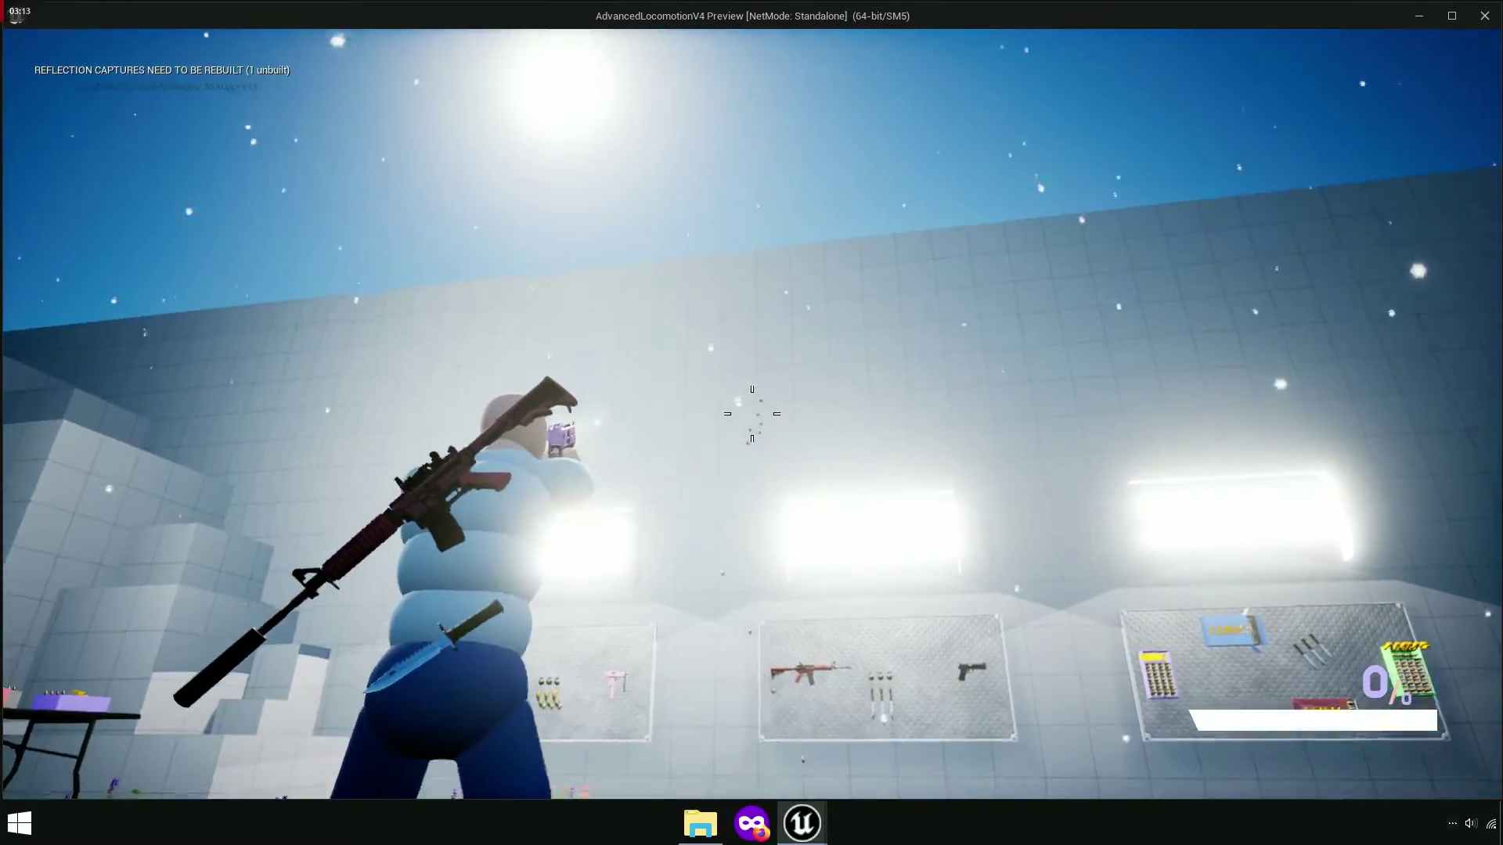
key("Escape")
Inspect the Tracer function's graph, then return to the Line Trace graph.
scroll(857, 691, "down", 3)
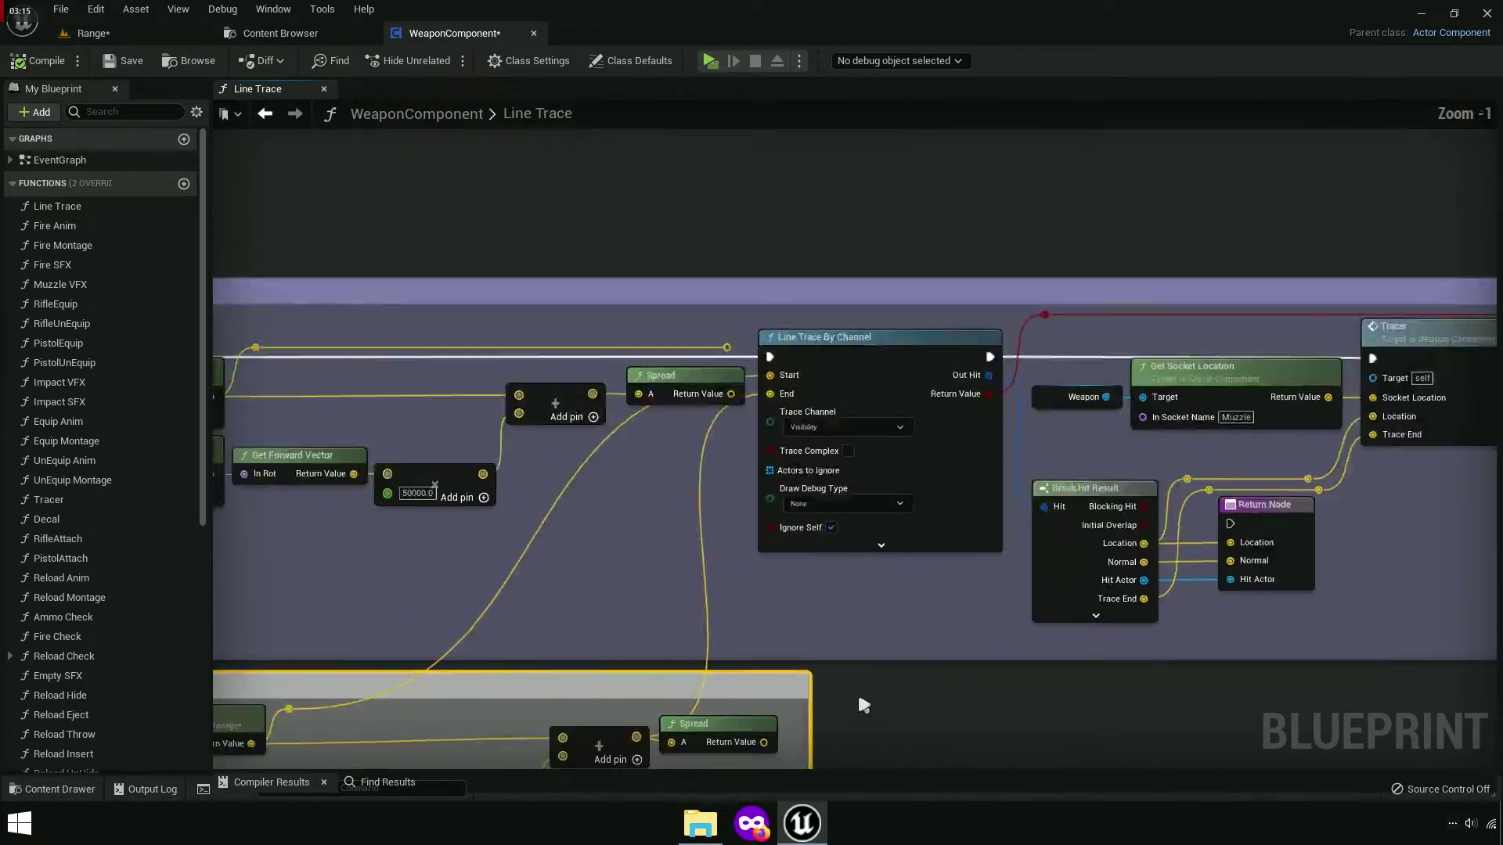
scroll(1350, 604, "up", 4)
right_click_drag(728, 542, 832, 277)
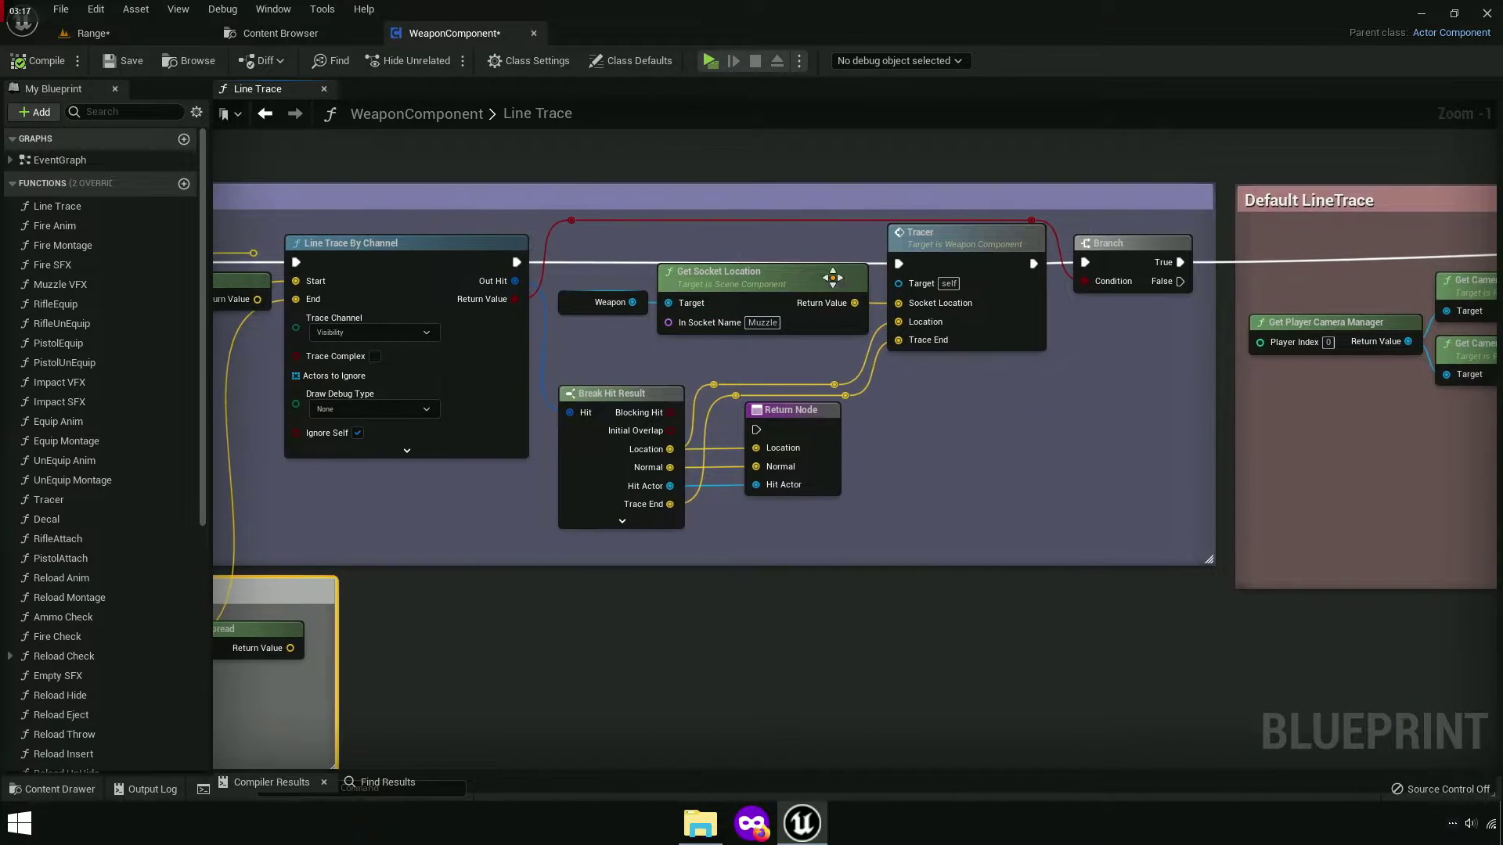
double_click(974, 257)
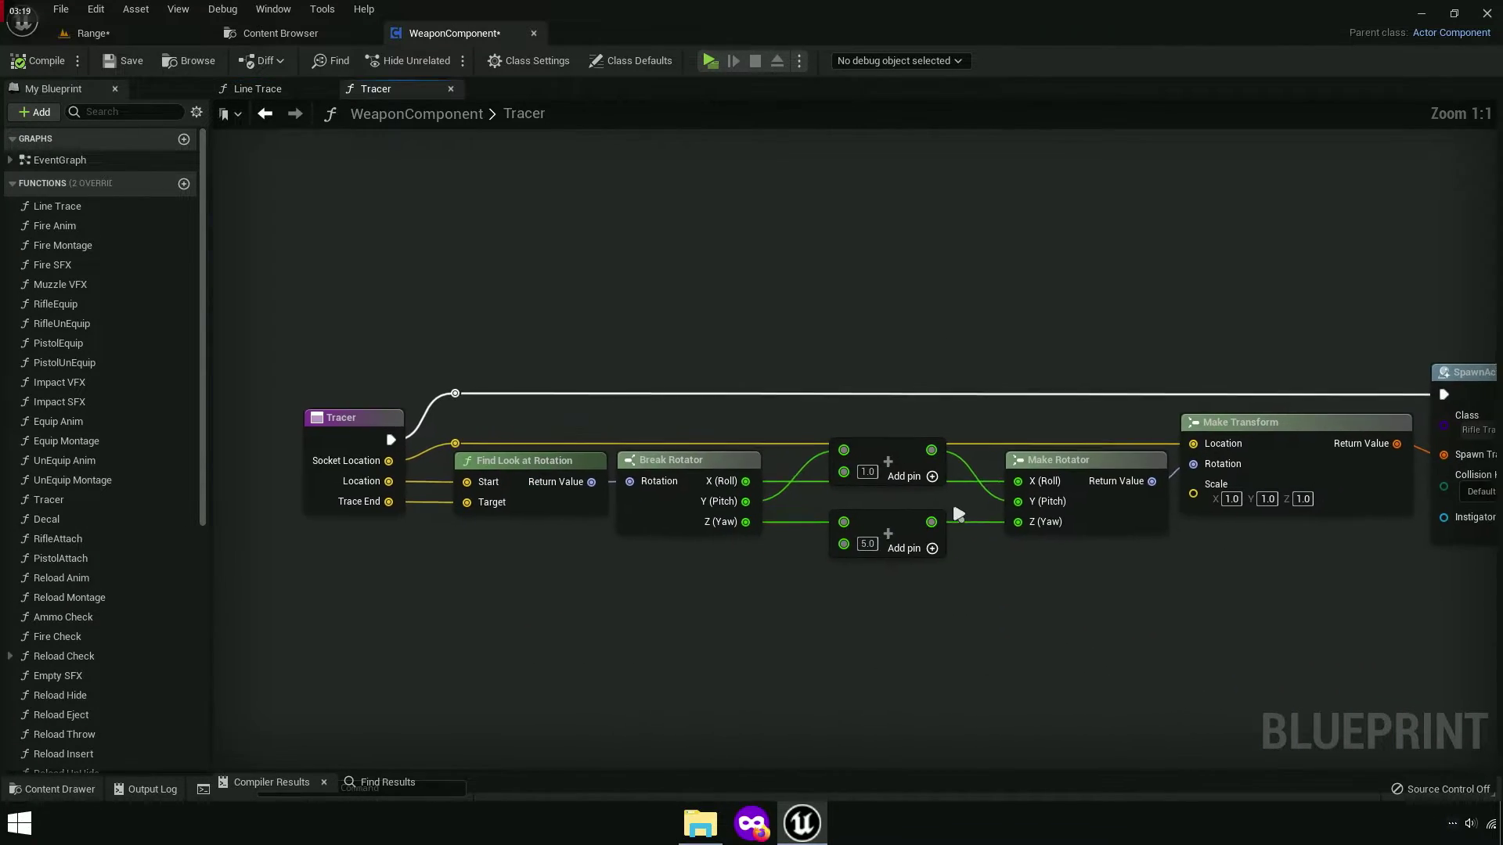
scroll(857, 459, "up", 4)
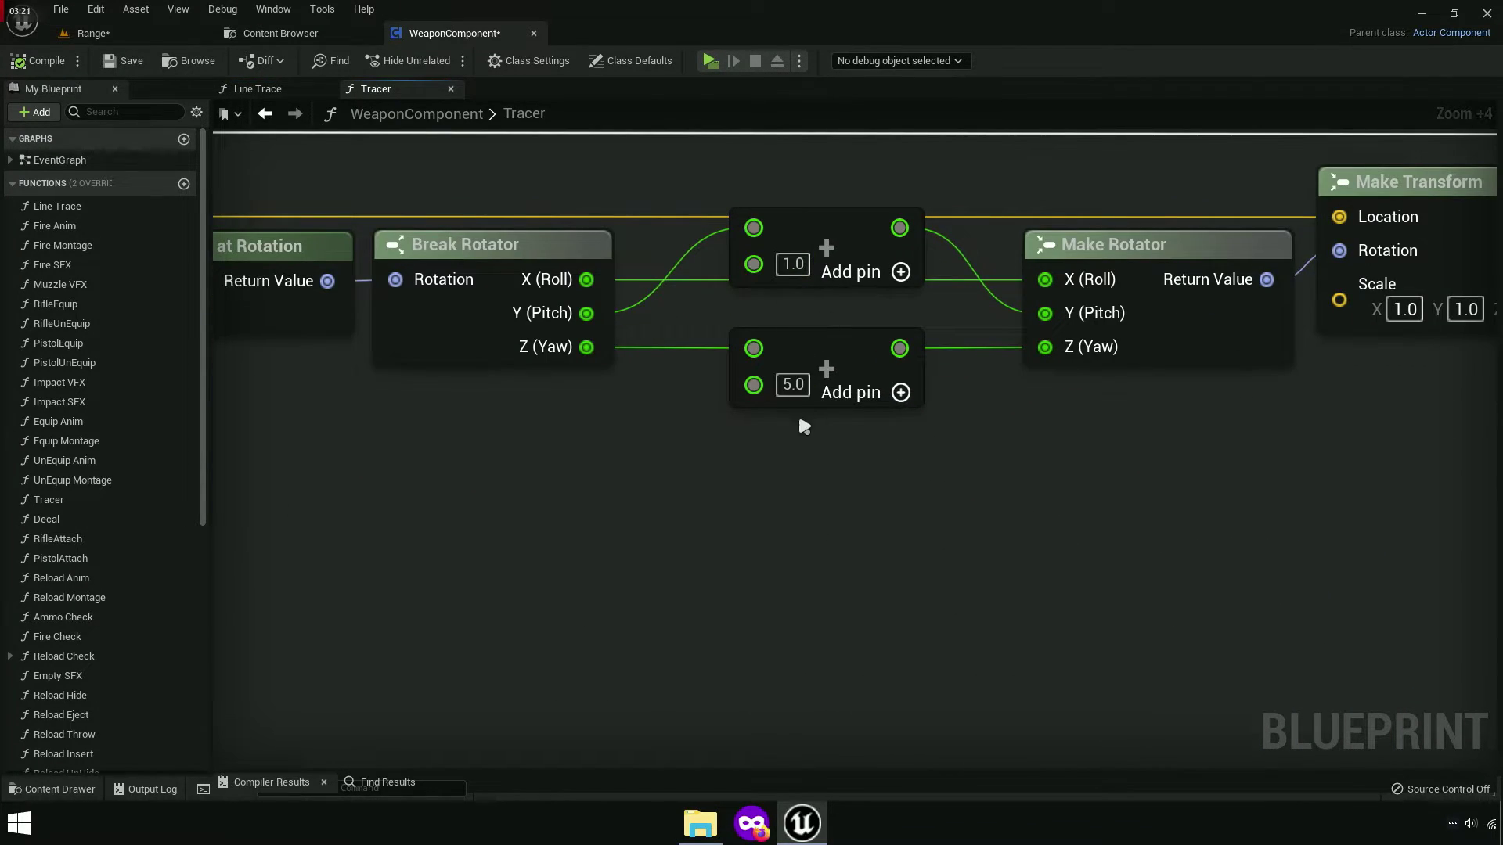
scroll(671, 493, "down", 3)
right_click_drag(671, 493, 1061, 524)
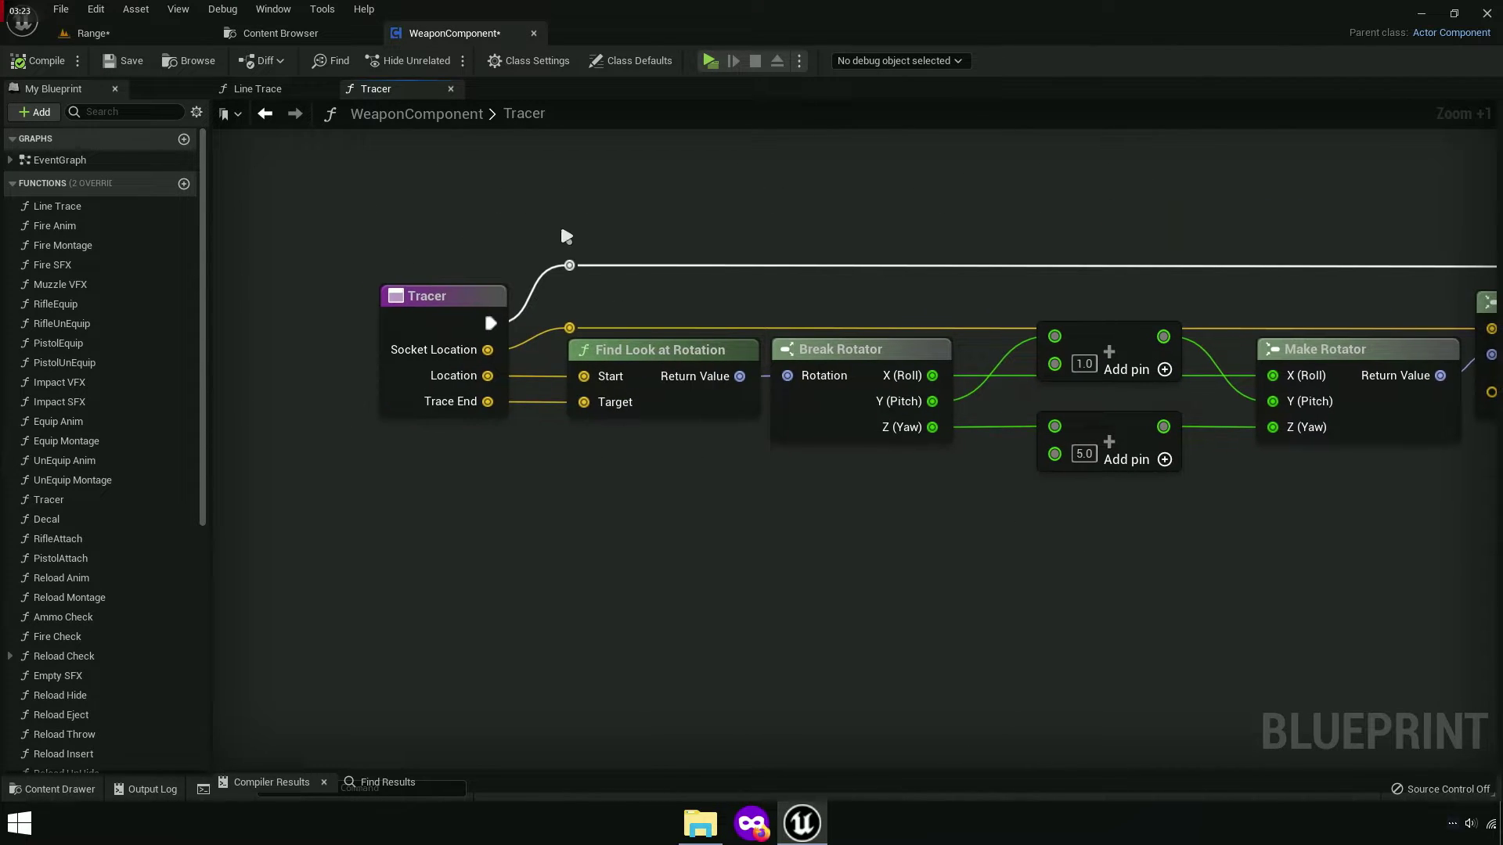
left_click(451, 89)
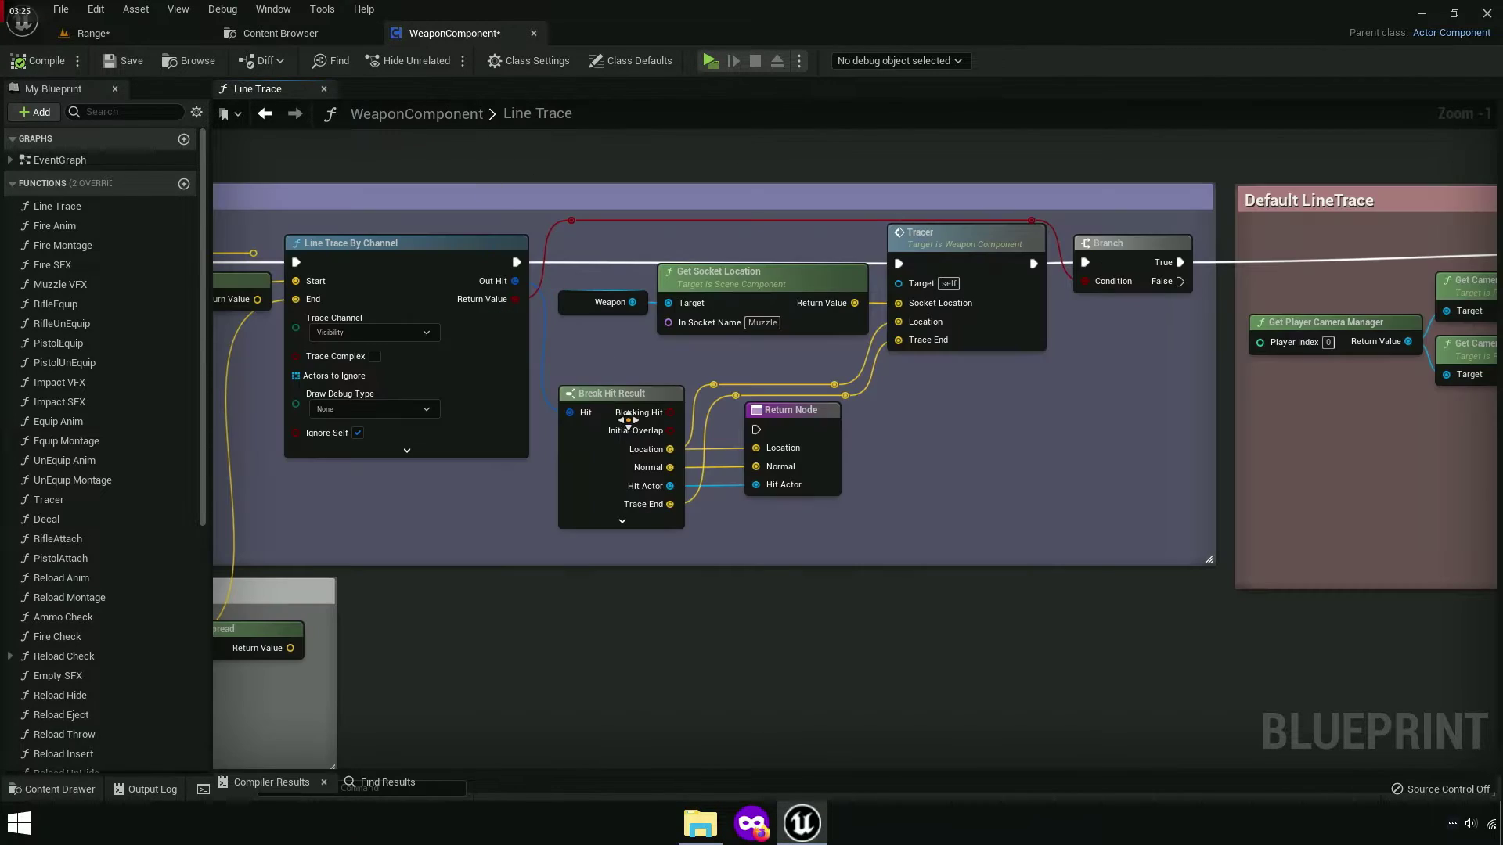
Nudge the Delete group's camera rotation nodes slightly down.
right_click_drag(627, 418, 758, 395)
scroll(757, 395, "down", 4)
scroll(757, 395, "up", 4)
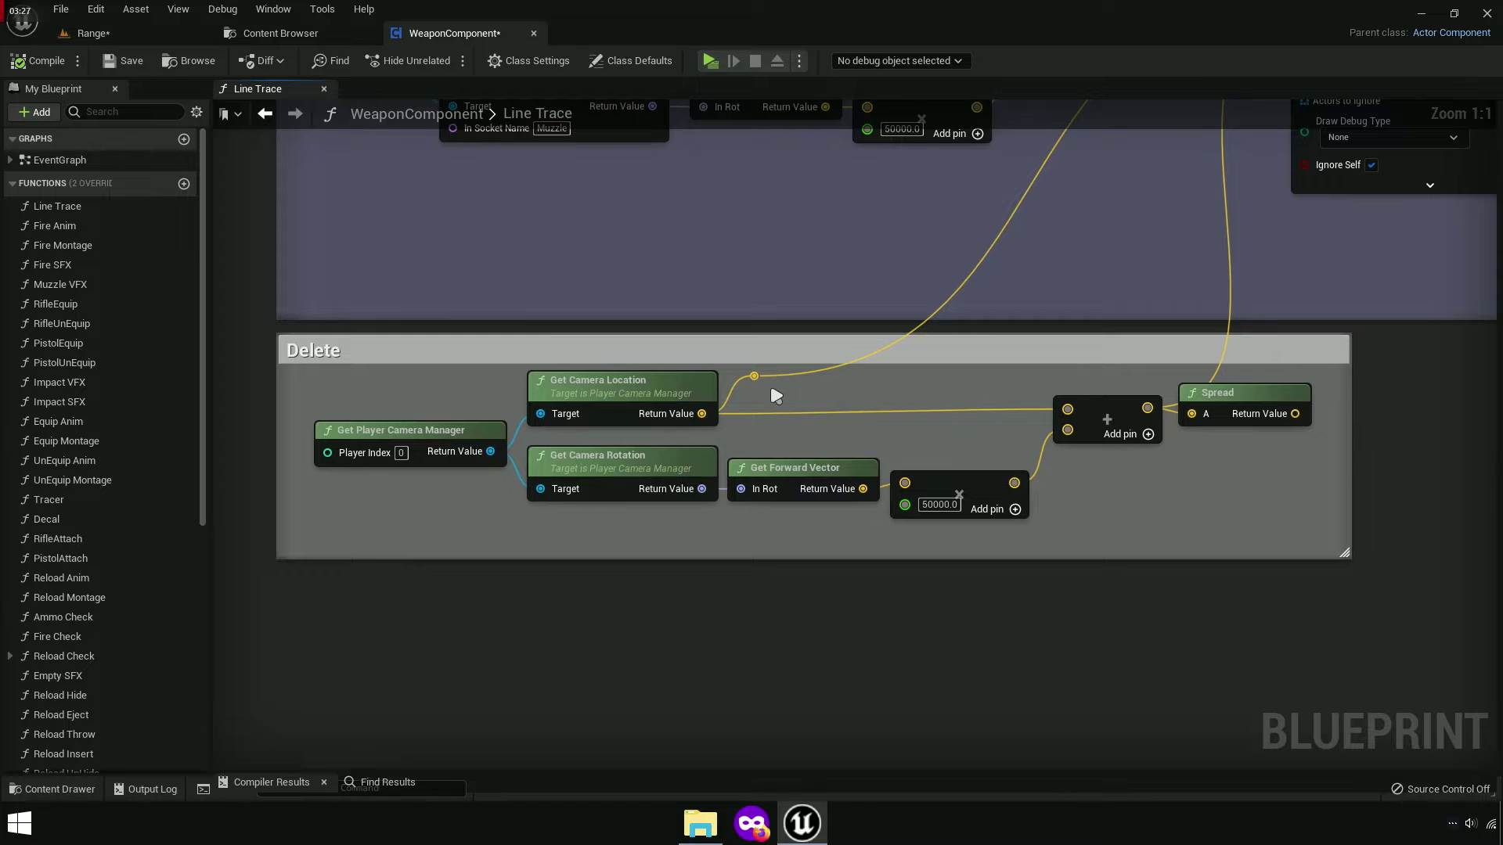
scroll(773, 391, "down", 2)
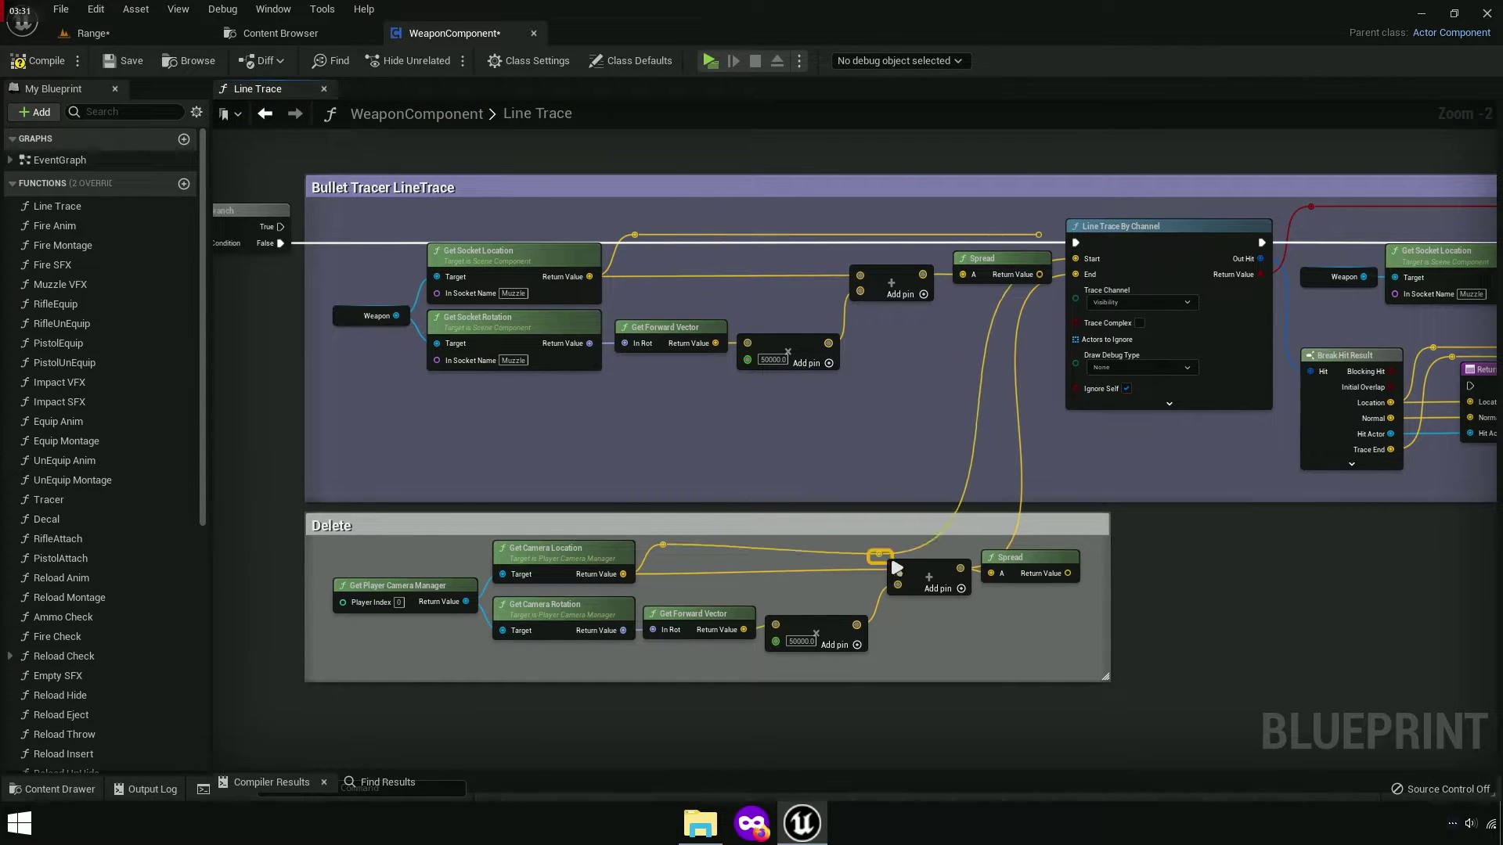
scroll(1009, 606, "up", 2)
scroll(1134, 621, "up", 2)
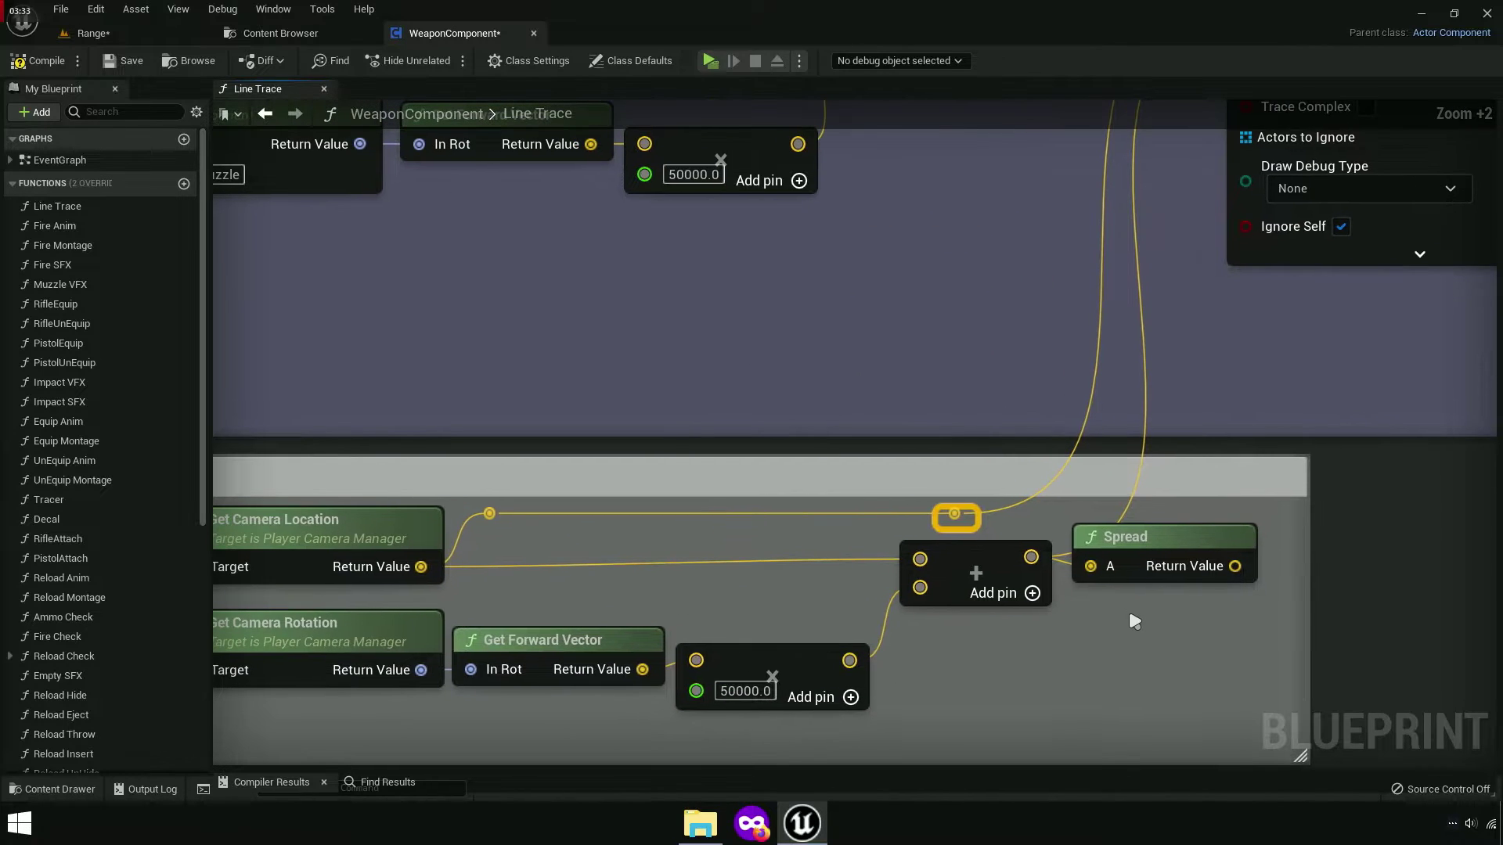
left_click(992, 674)
right_click_drag(992, 675, 1016, 657)
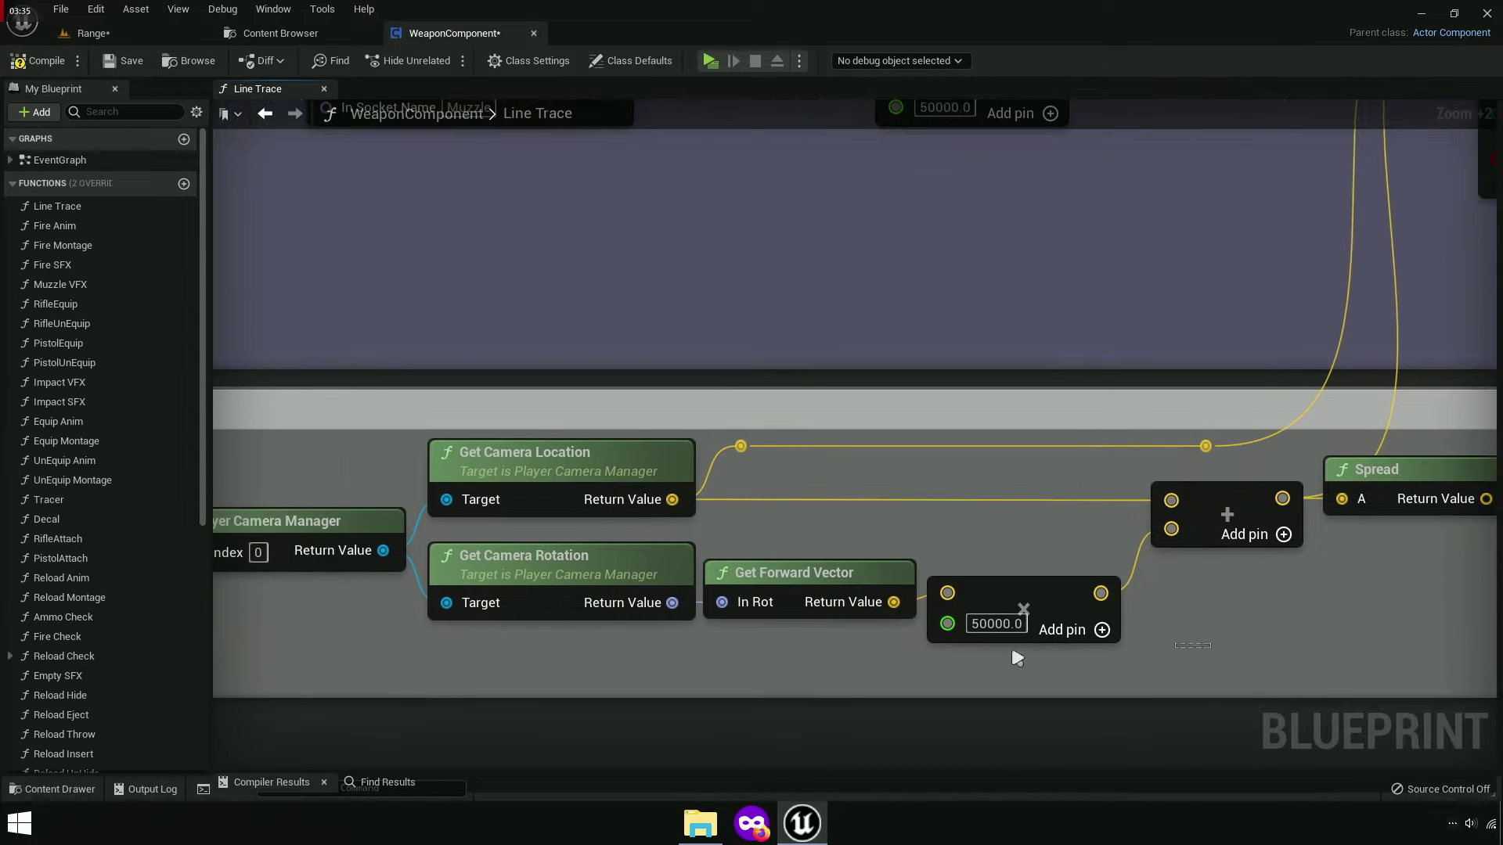
left_click_drag(366, 587, 365, 583)
left_click_drag(550, 560, 550, 578)
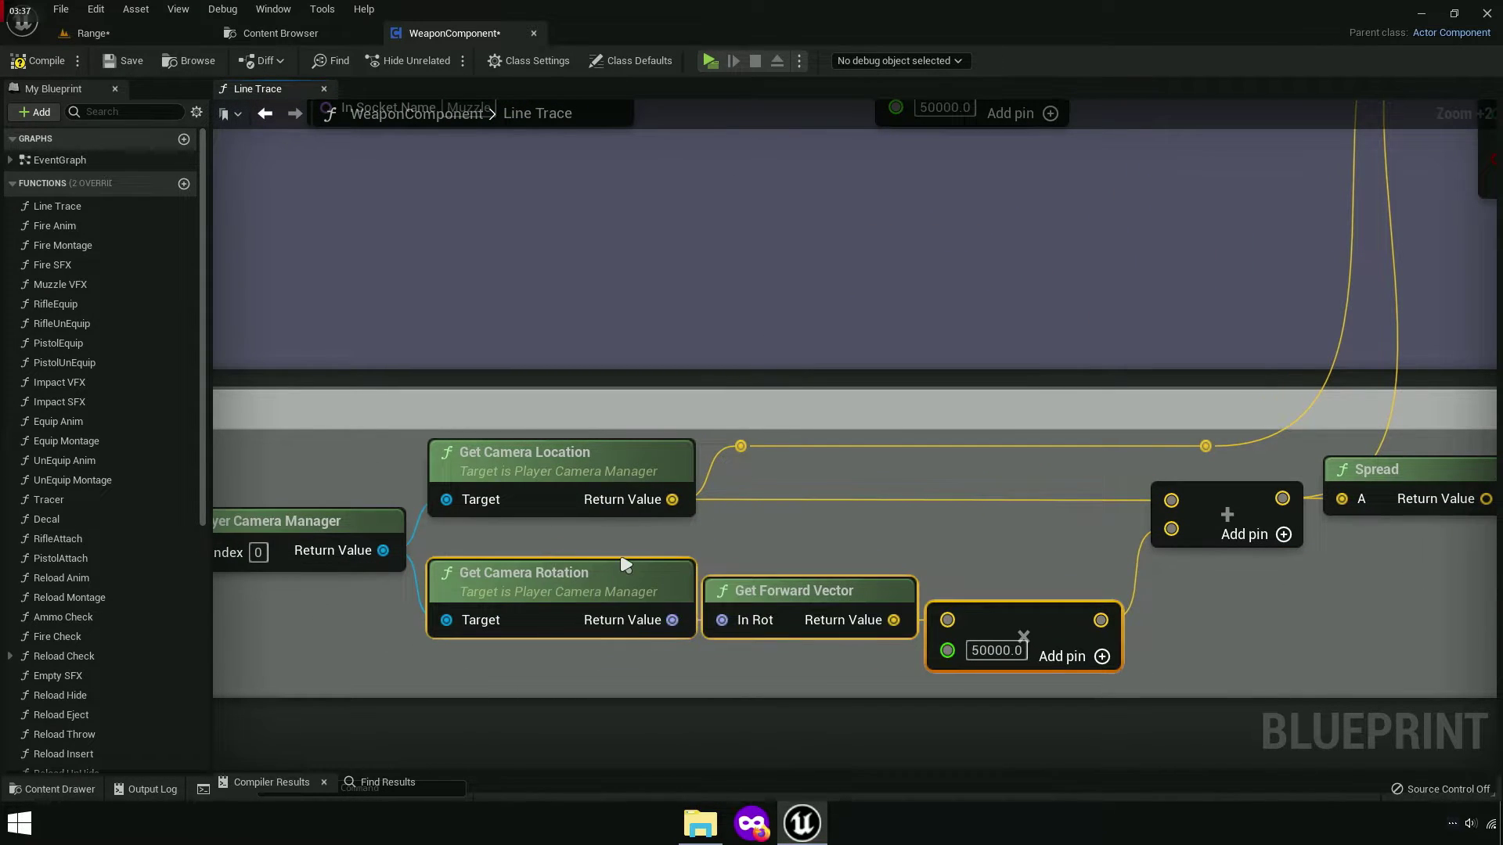
Connect Spread's Return Value to the End pin of Line Trace By Channel.
right_click_drag(625, 563, 786, 552)
scroll(680, 546, "up", 3)
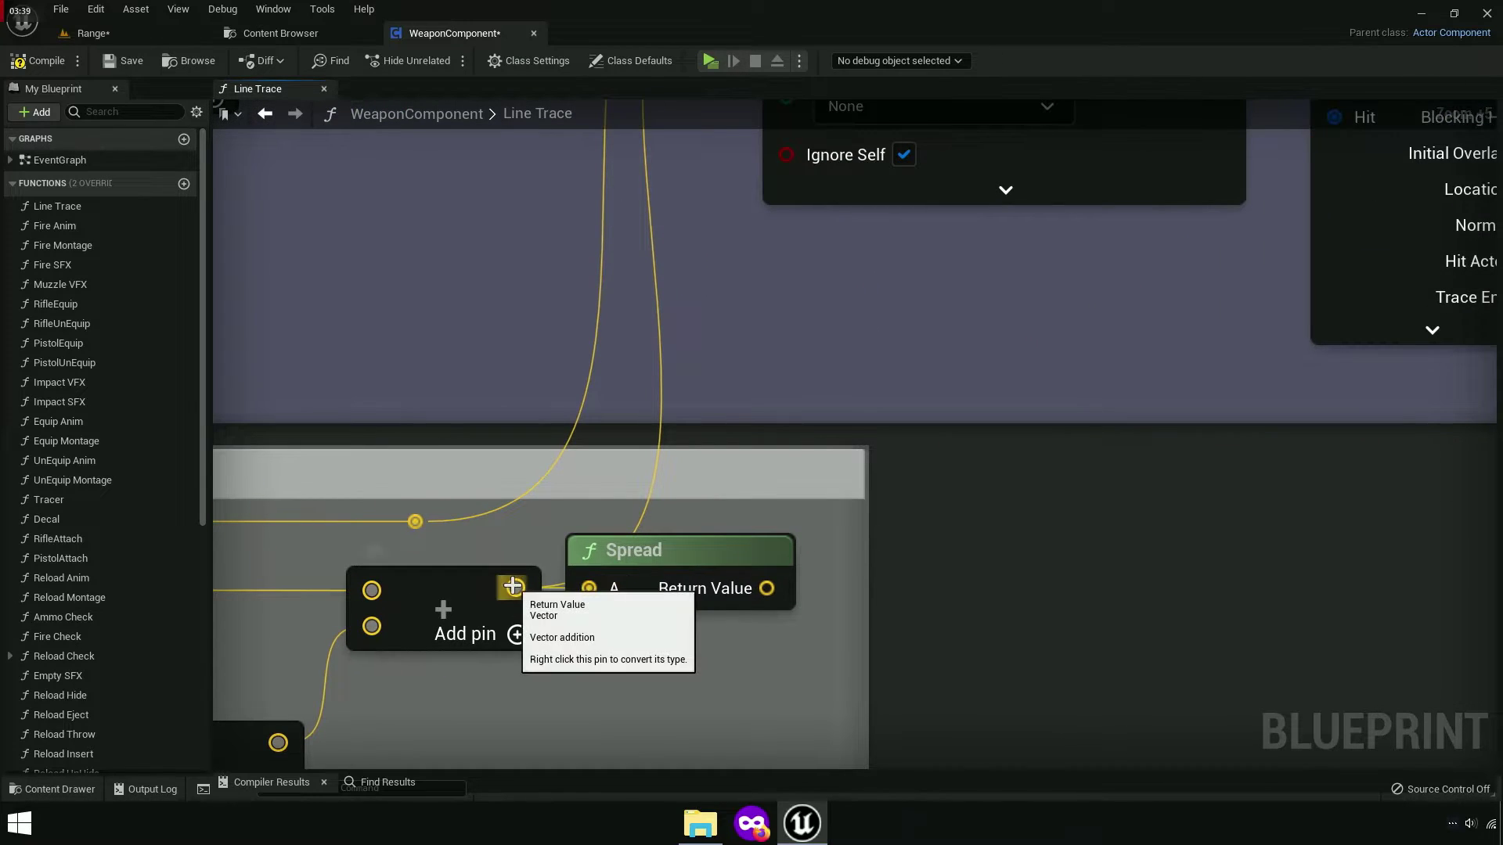
right_click_drag(770, 410, 771, 503)
mouse_move(739, 697)
left_mouse_down()
mouse_move(782, 314)
mouse_move(795, 317)
left_mouse_up()
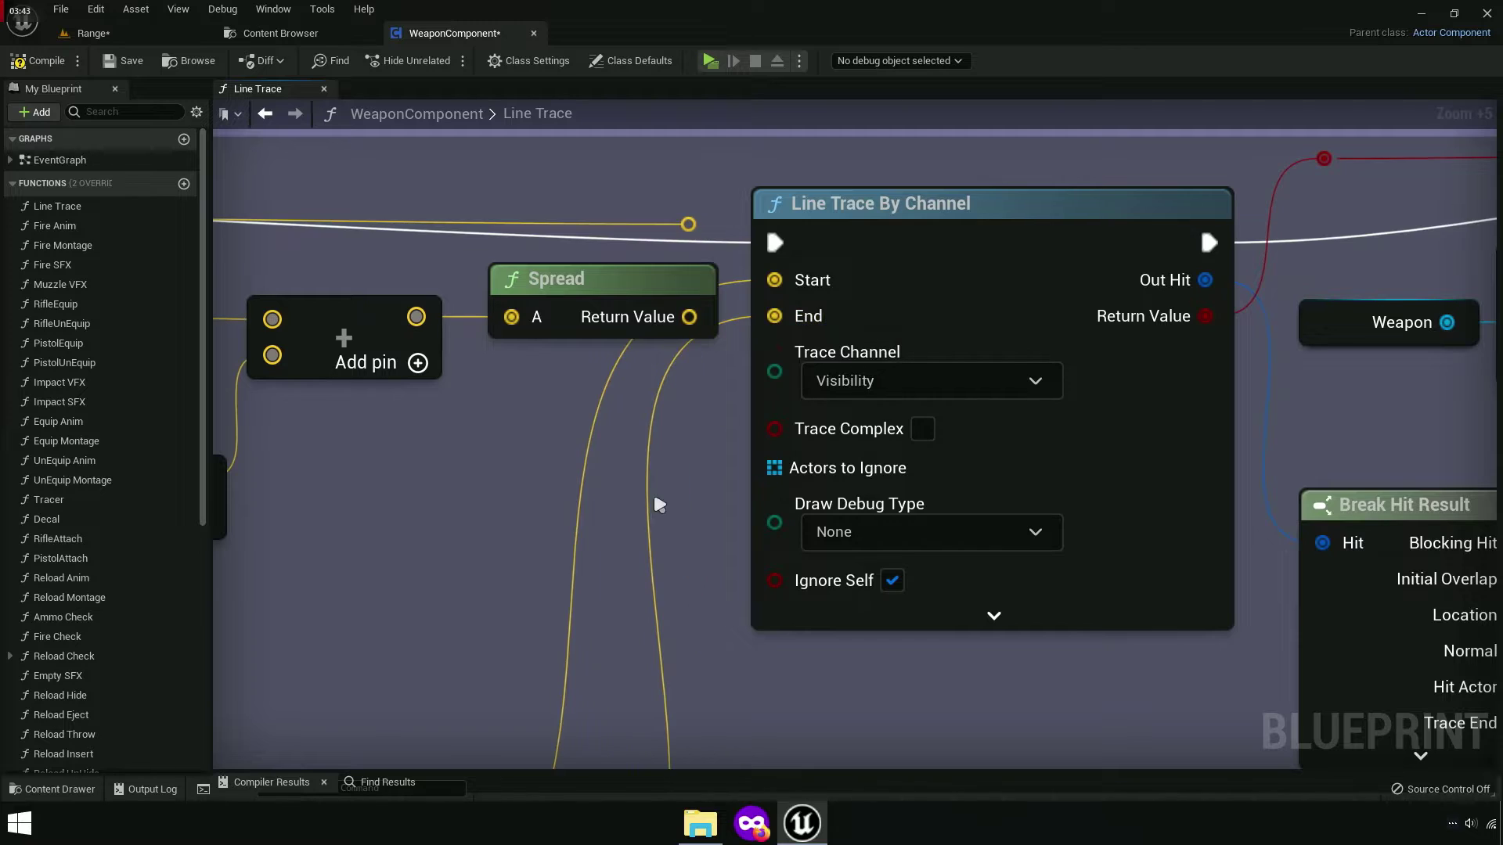
scroll(653, 490, "down", 8)
scroll(735, 504, "up", 4)
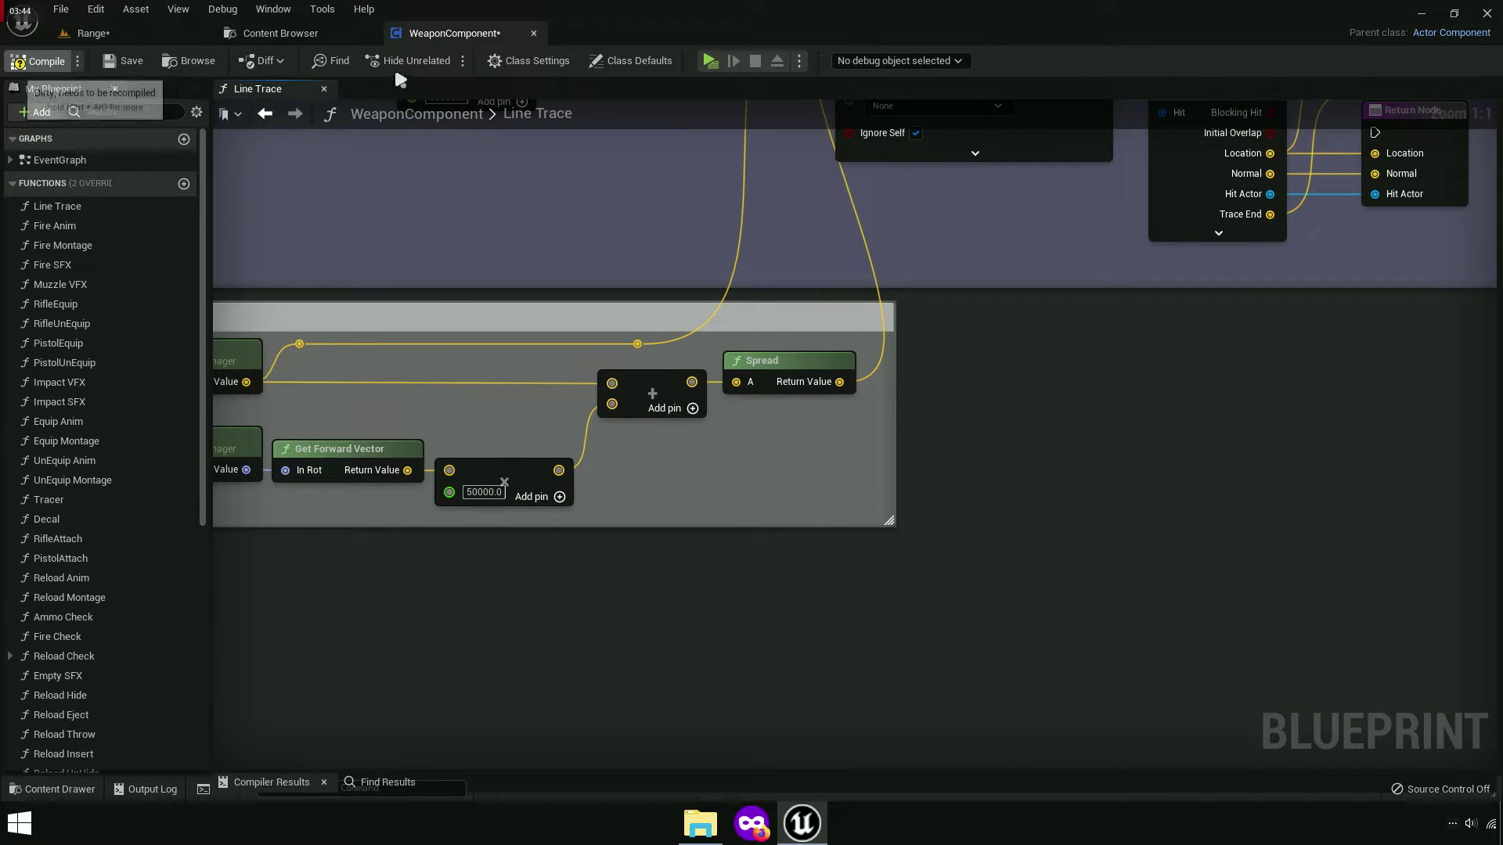
Open the Construction Script of the SMG blueprint in Blueprint > Weapon.
left_click(280, 32)
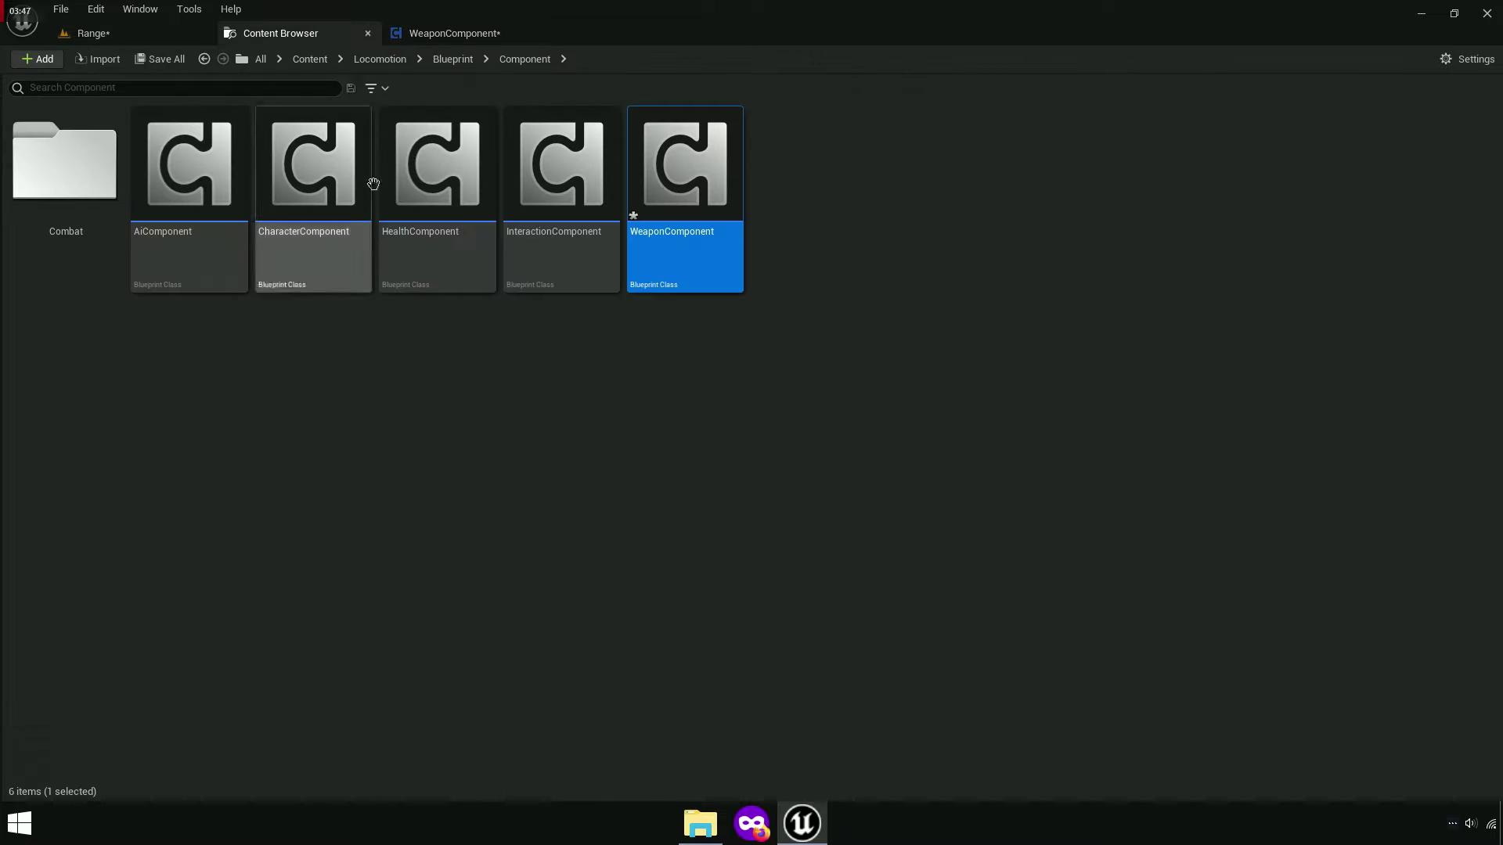
left_click(453, 59)
double_click(551, 247)
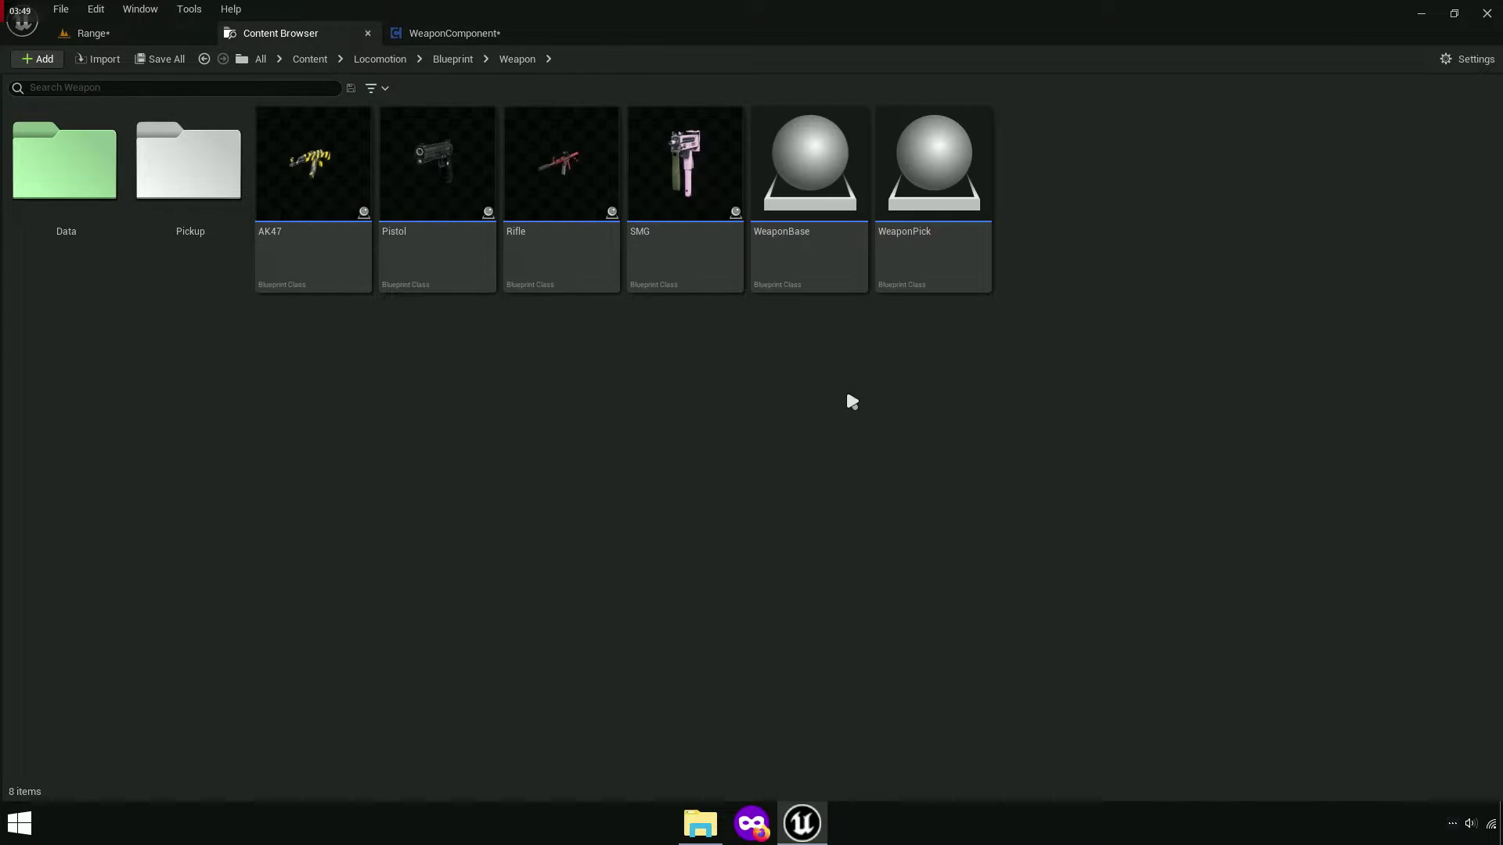
left_click(672, 239)
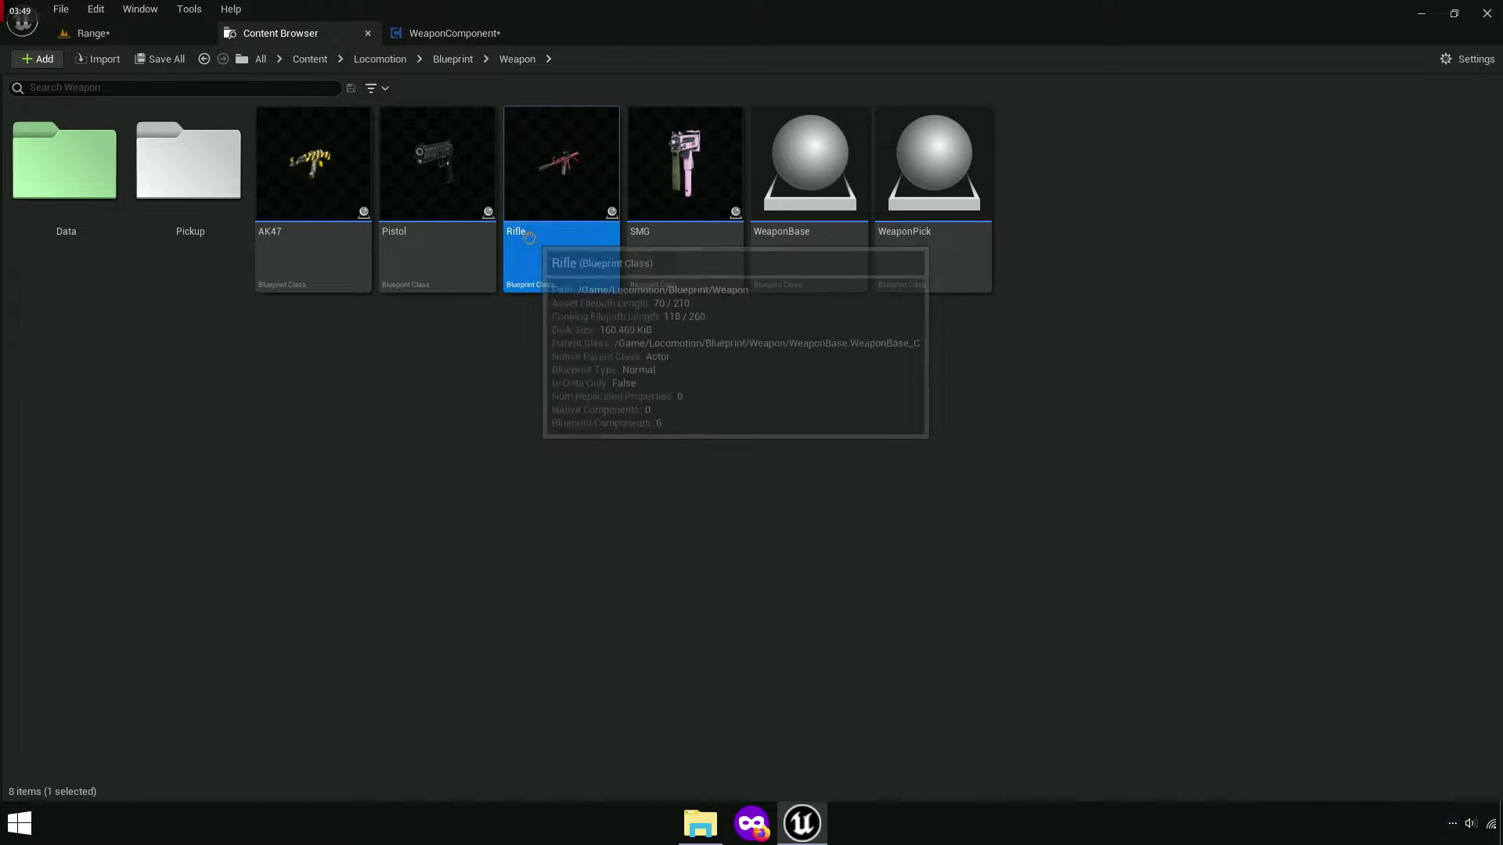
double_click(695, 196)
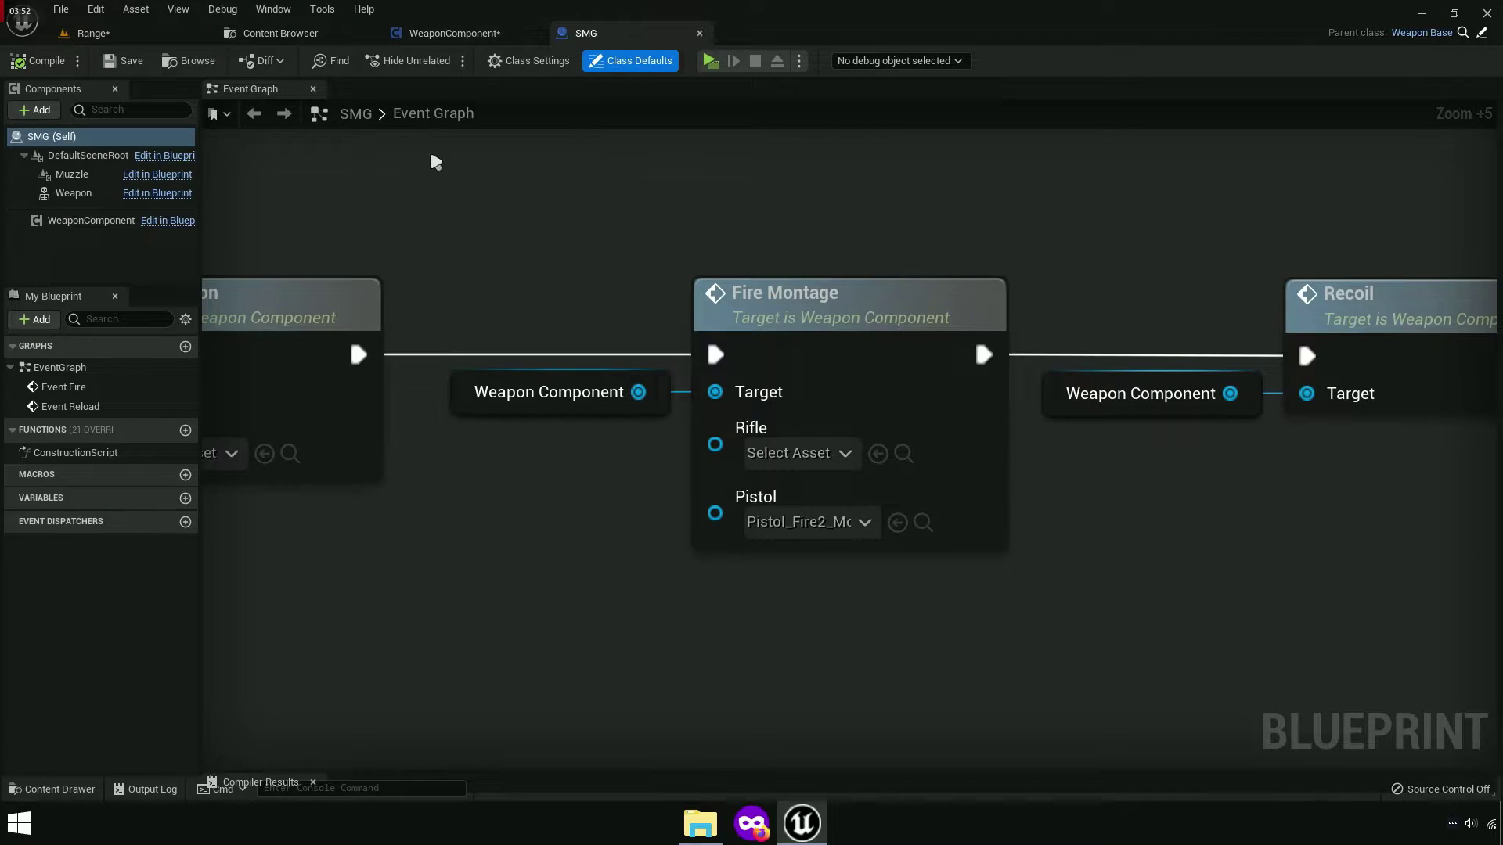
double_click(78, 454)
Set Data Spread to 1000 on the Set members node and launch Play in New Window.
scroll(861, 454, "up", 4)
scroll(869, 446, "up", 3)
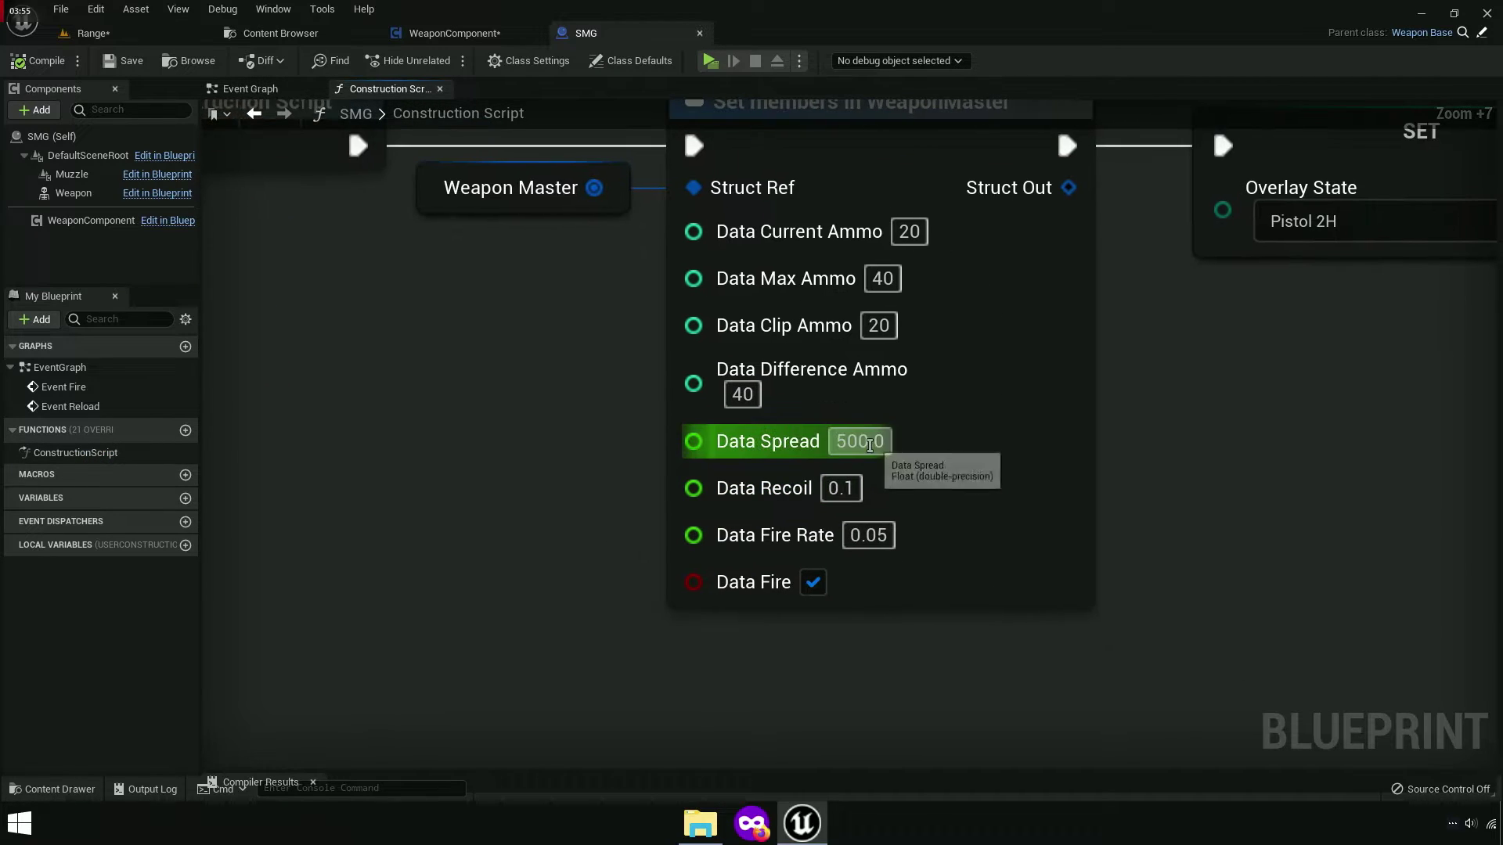
left_click(869, 445)
type("1000")
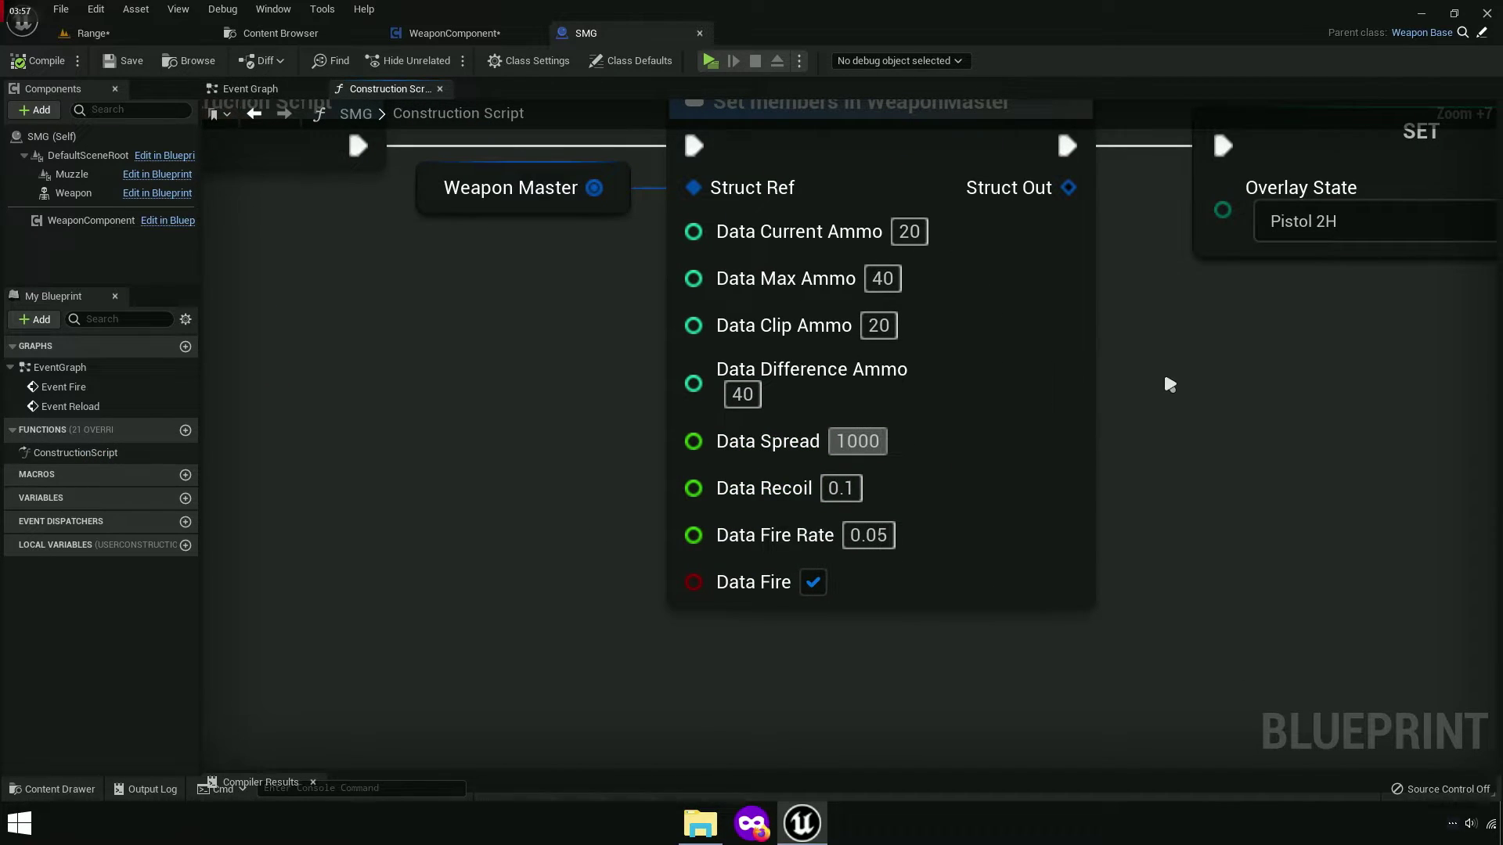
left_click(710, 60)
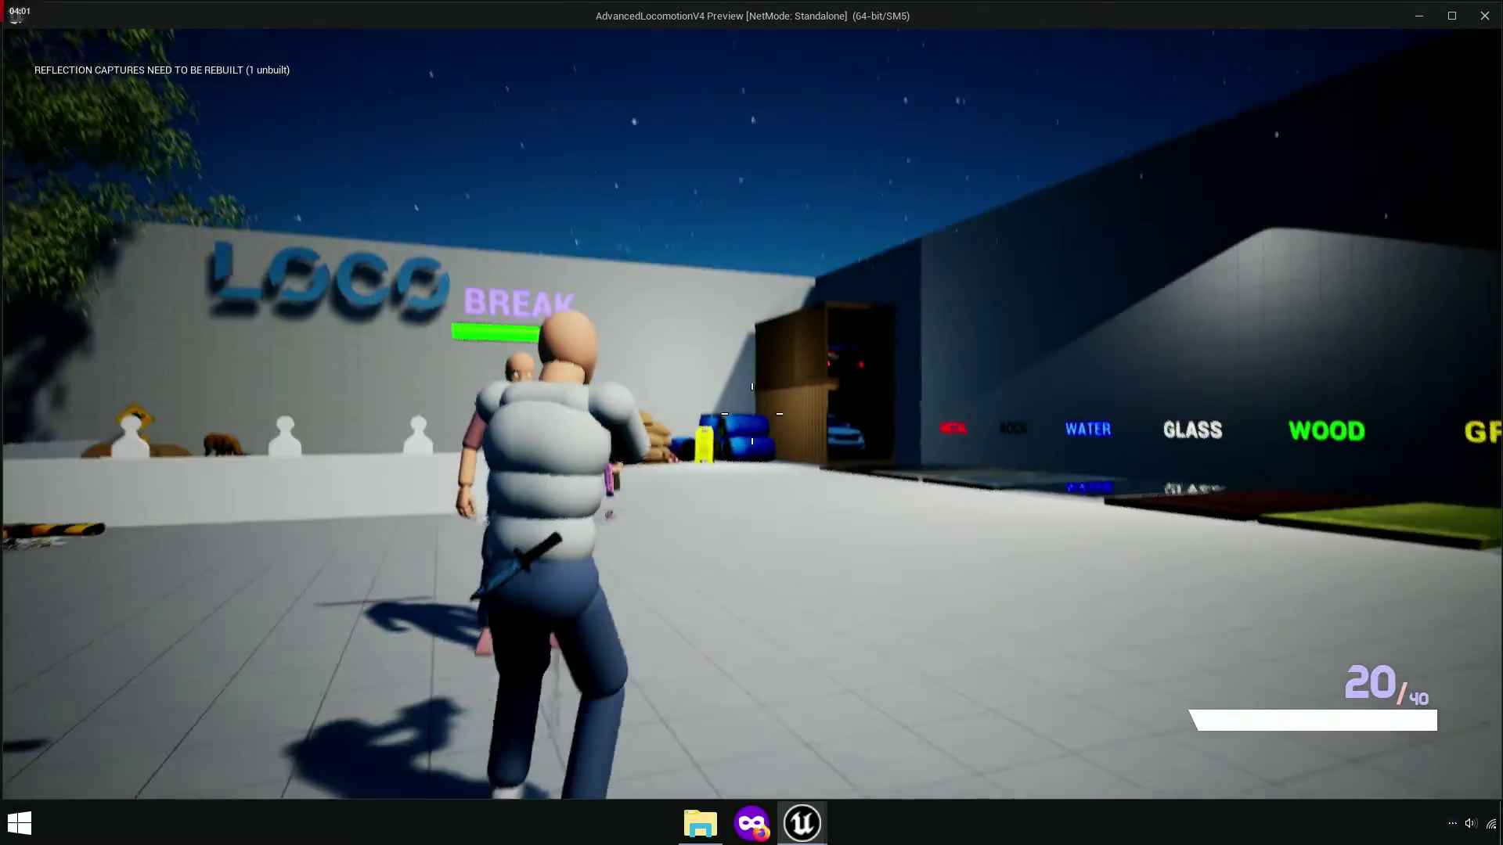
Fire the pistol, run toward the weapon room, reload with R, and stop the preview.
left_click_drag(751, 413, 752, 413)
key("w")
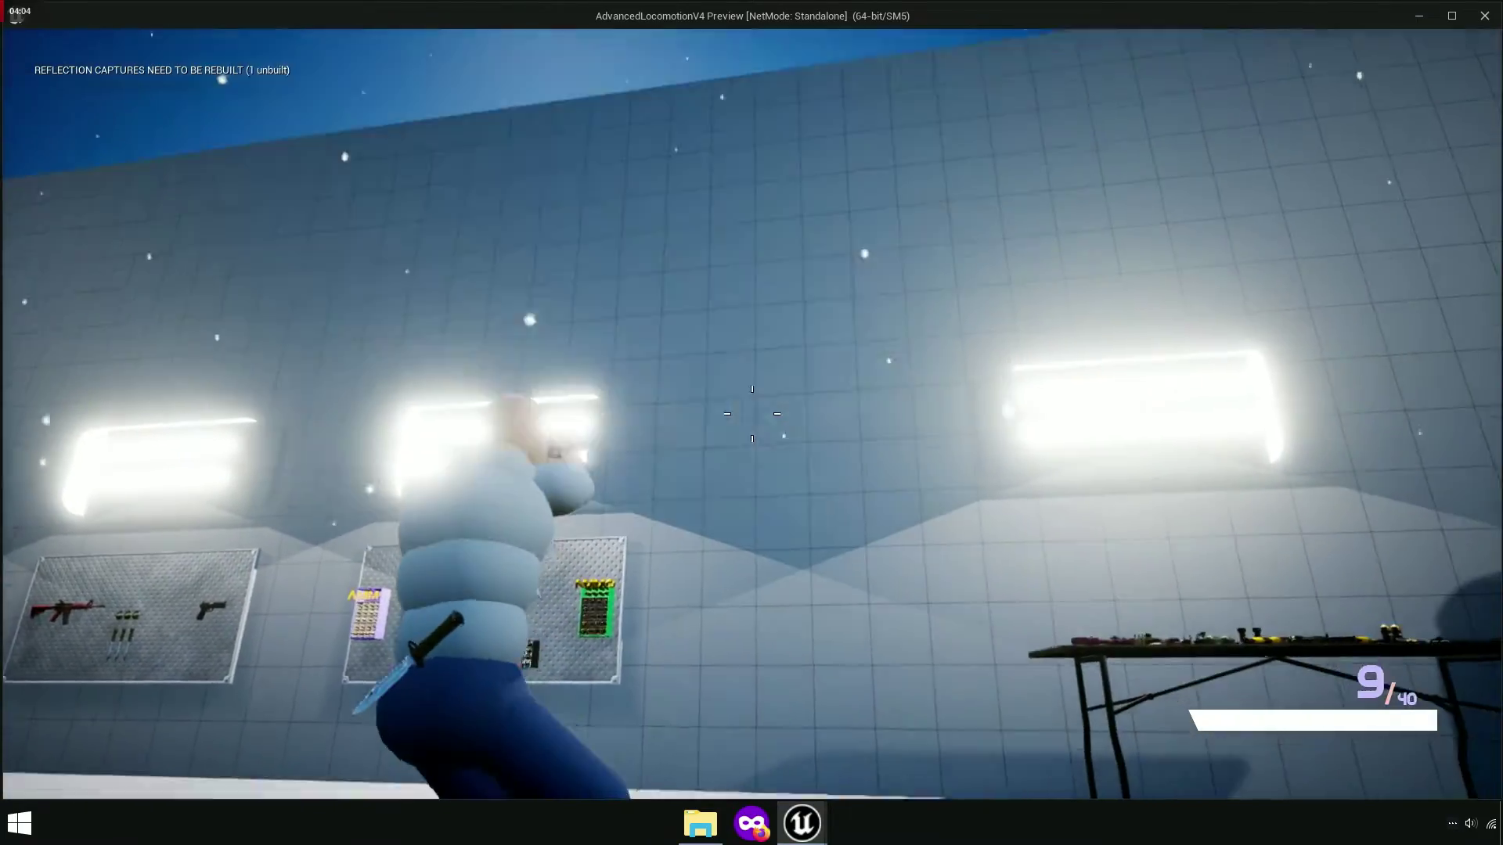
left_click_drag(751, 413, 751, 413)
key("r")
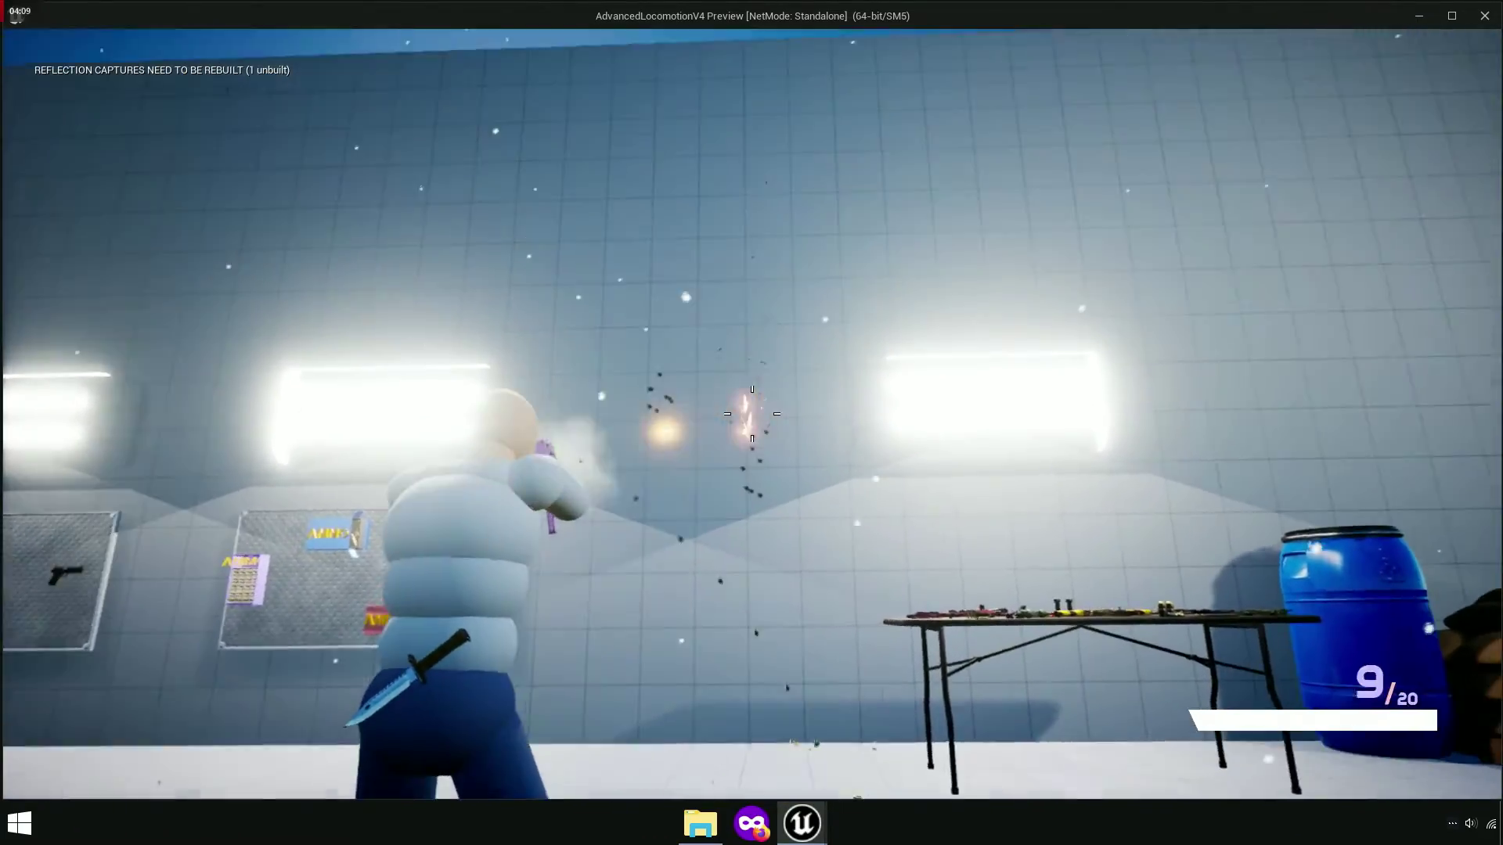
key("Escape")
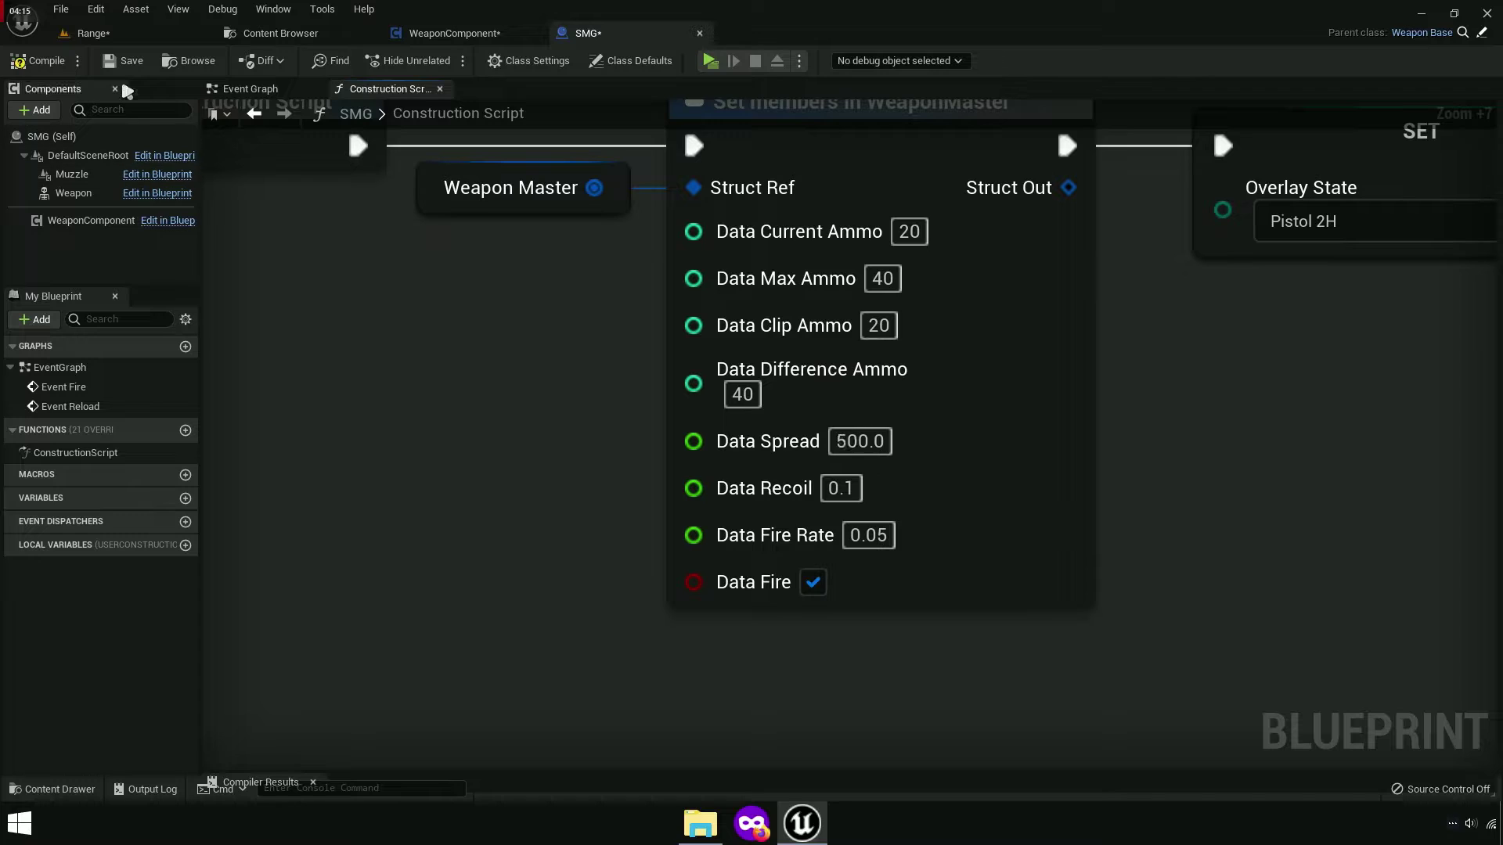
In the Line Trace graph, wrap the camera block's Spread node in a comment and remove Spread.
left_click(420, 35)
scroll(672, 453, "up", 2)
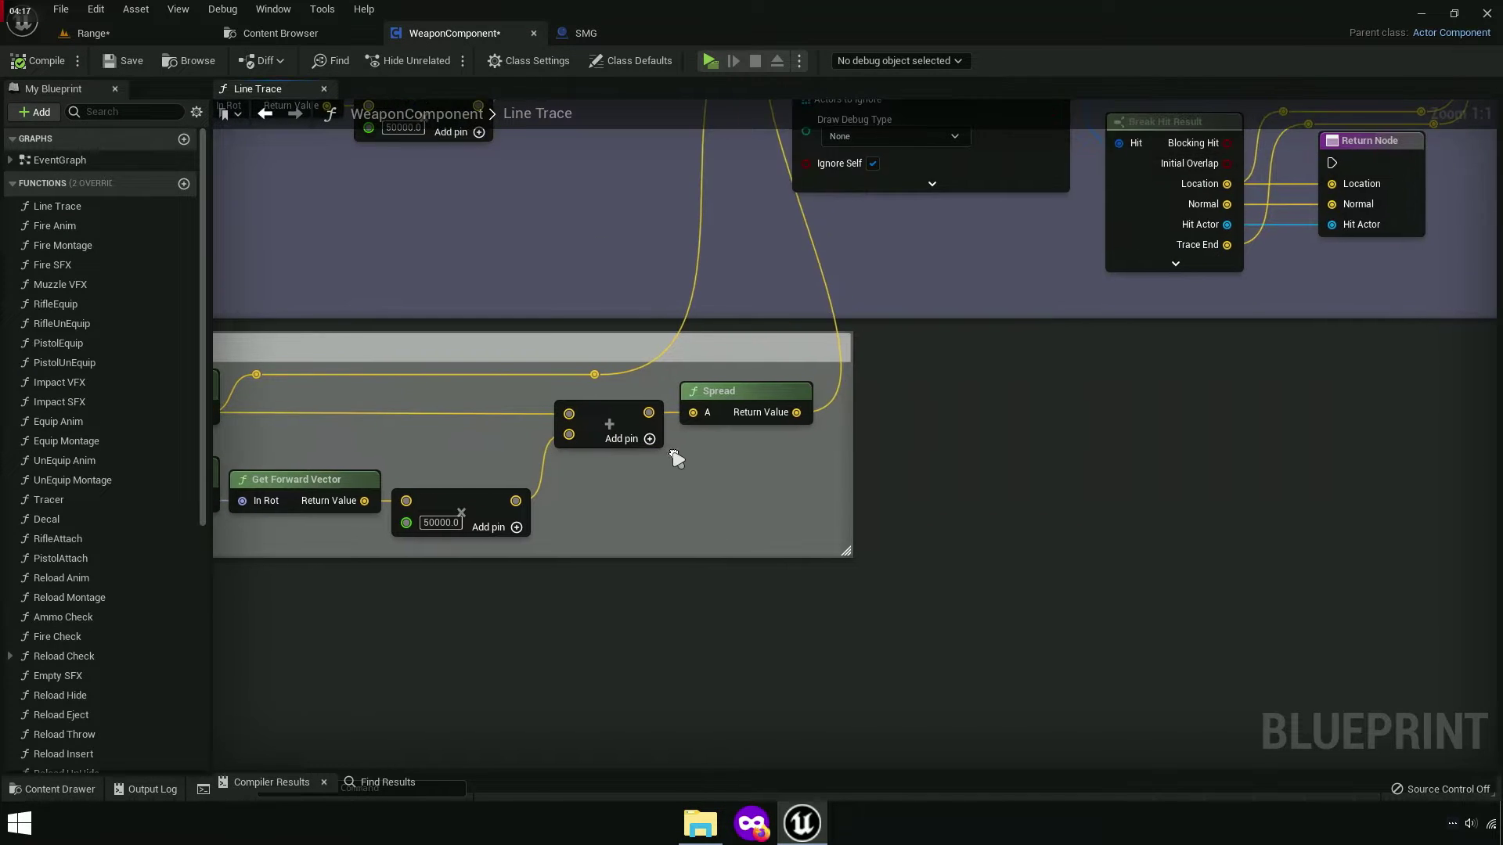
scroll(769, 437, "up", 3)
left_click_drag(776, 355, 1064, 367)
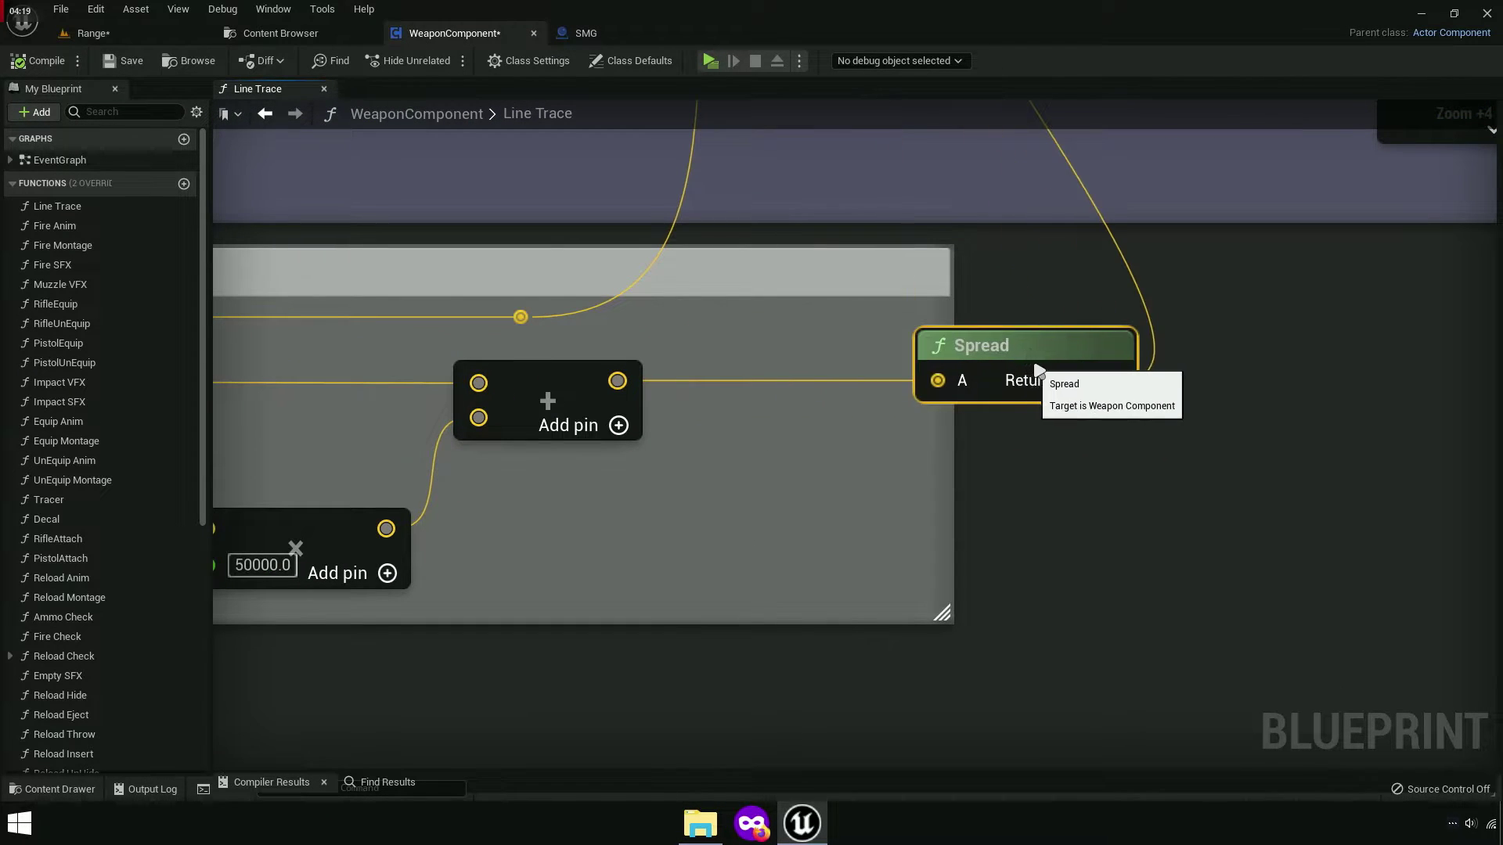
key("c")
type("Not")
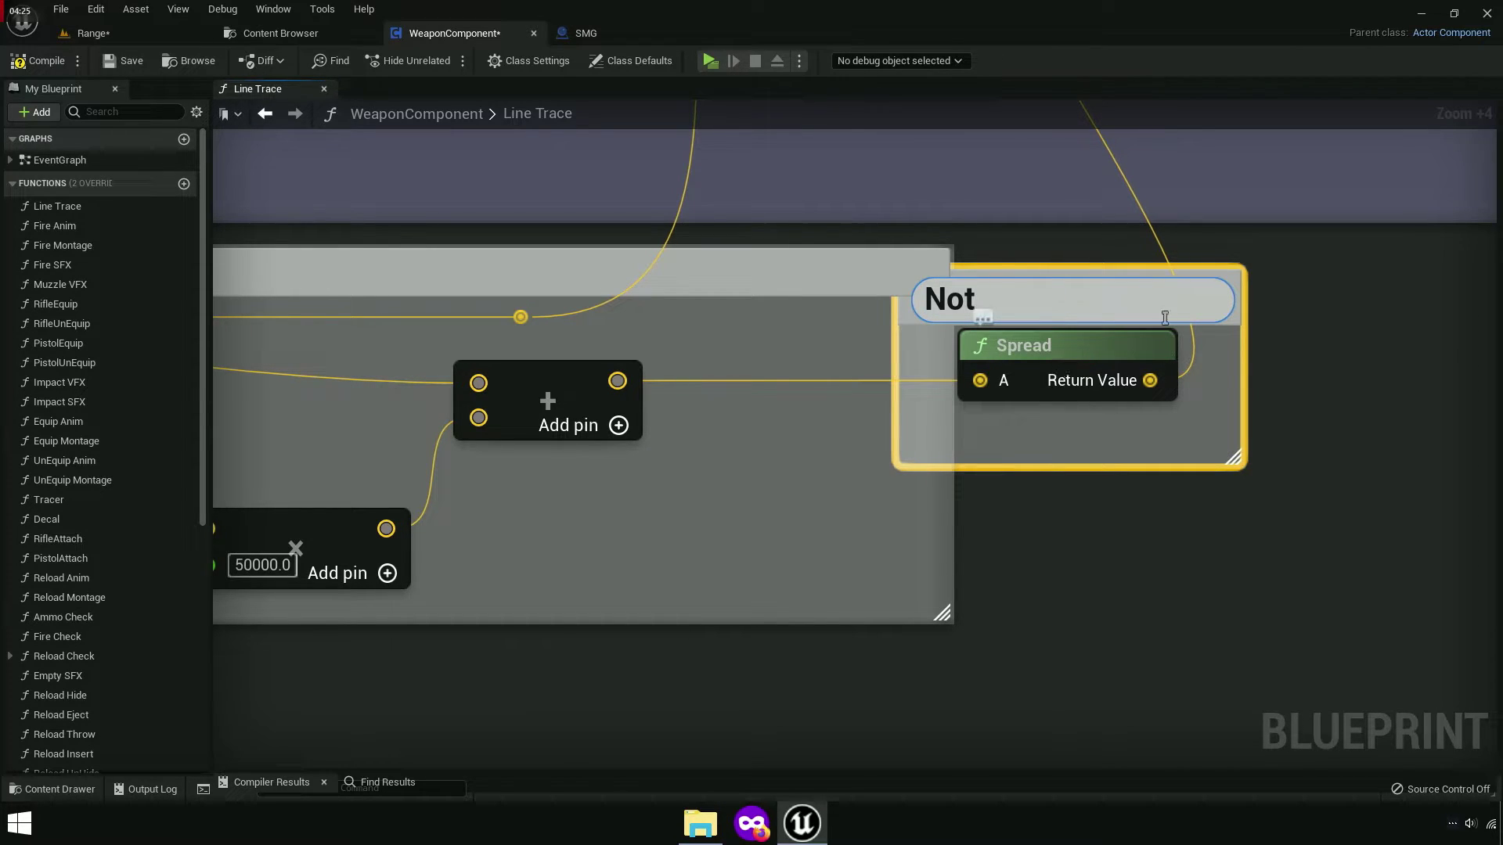
key("Return")
right_click_drag(1214, 429, 1013, 505)
right_click(1011, 393)
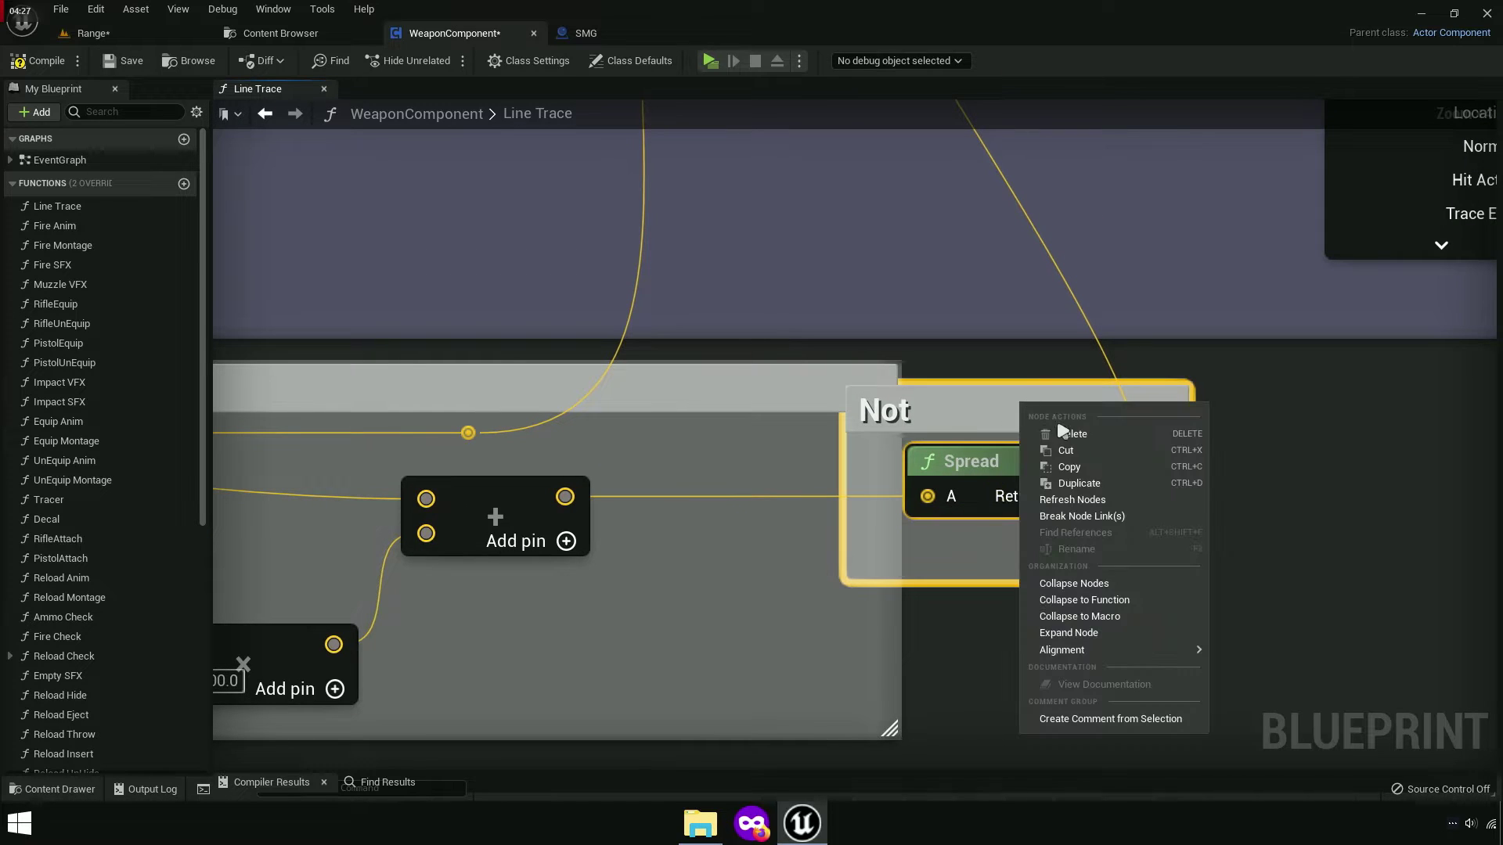
key("Escape")
Set the Delete comment's colour to red and widen the graph view.
scroll(942, 633, "down", 2)
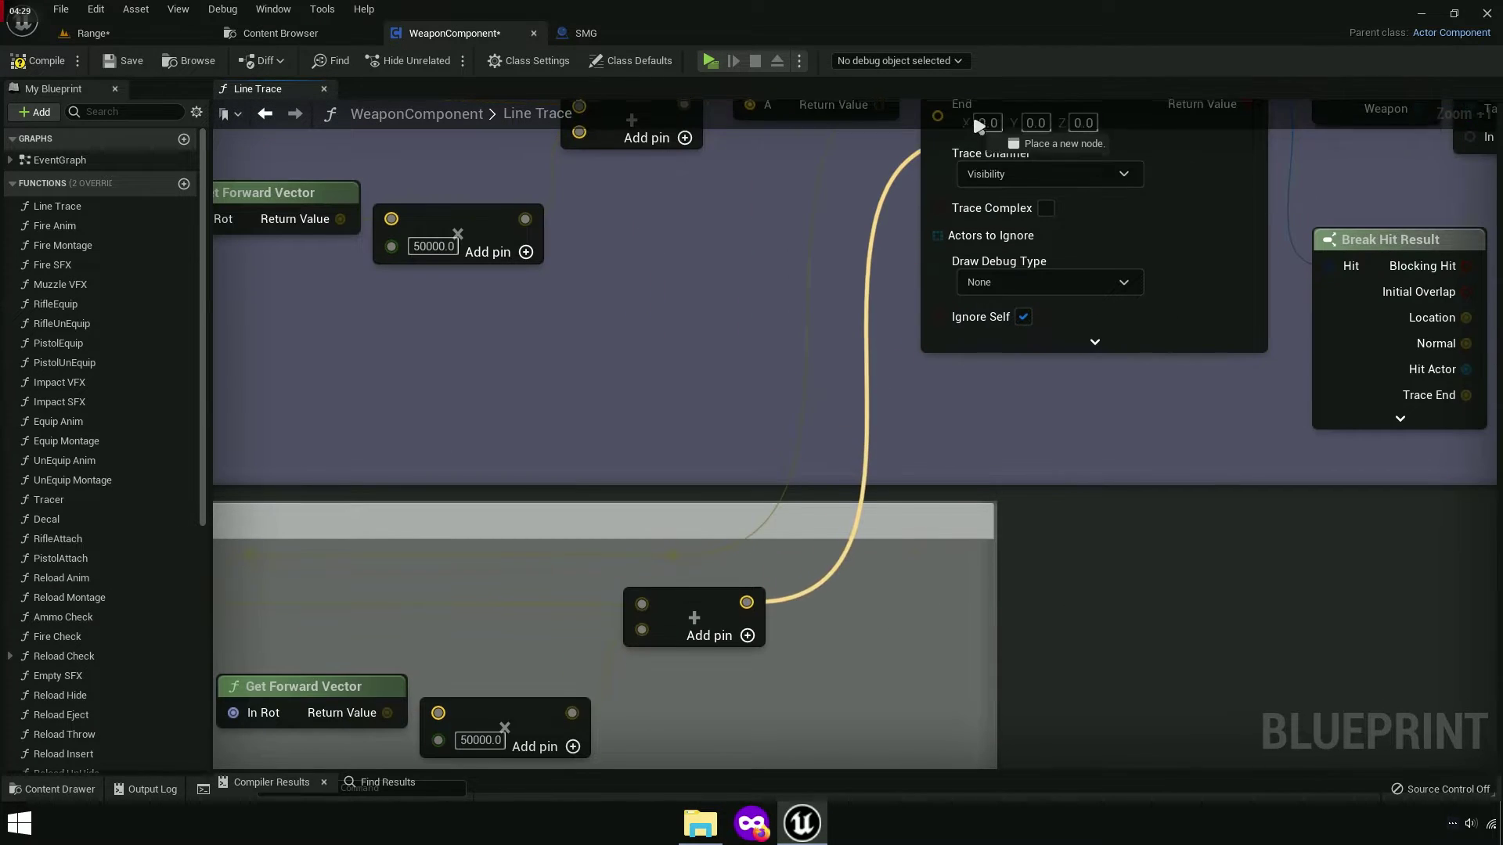
right_click_drag(972, 111, 933, 365)
scroll(933, 365, "down", 3)
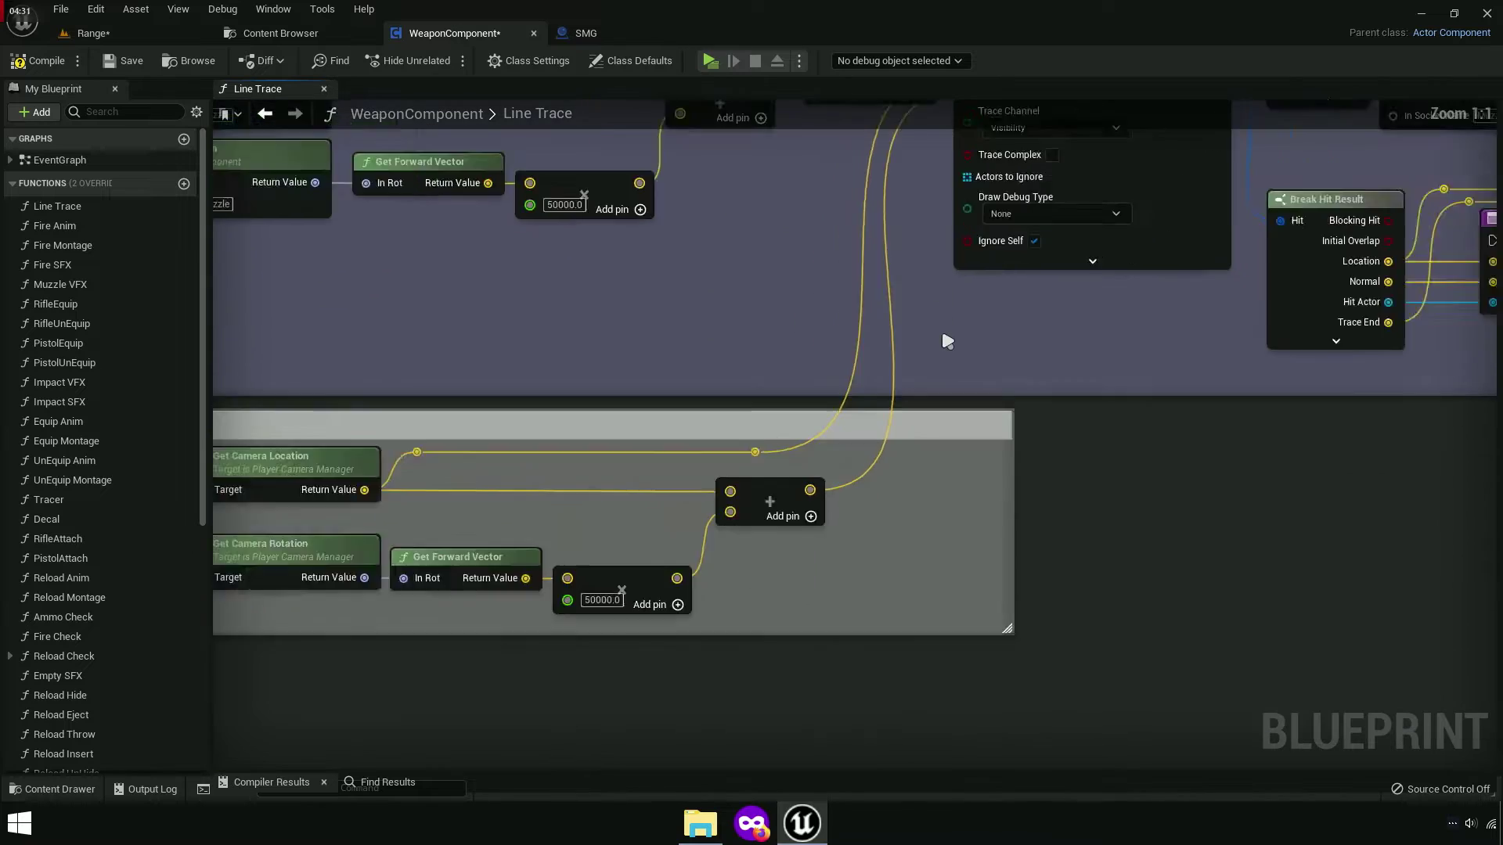
scroll(946, 335, "down", 2)
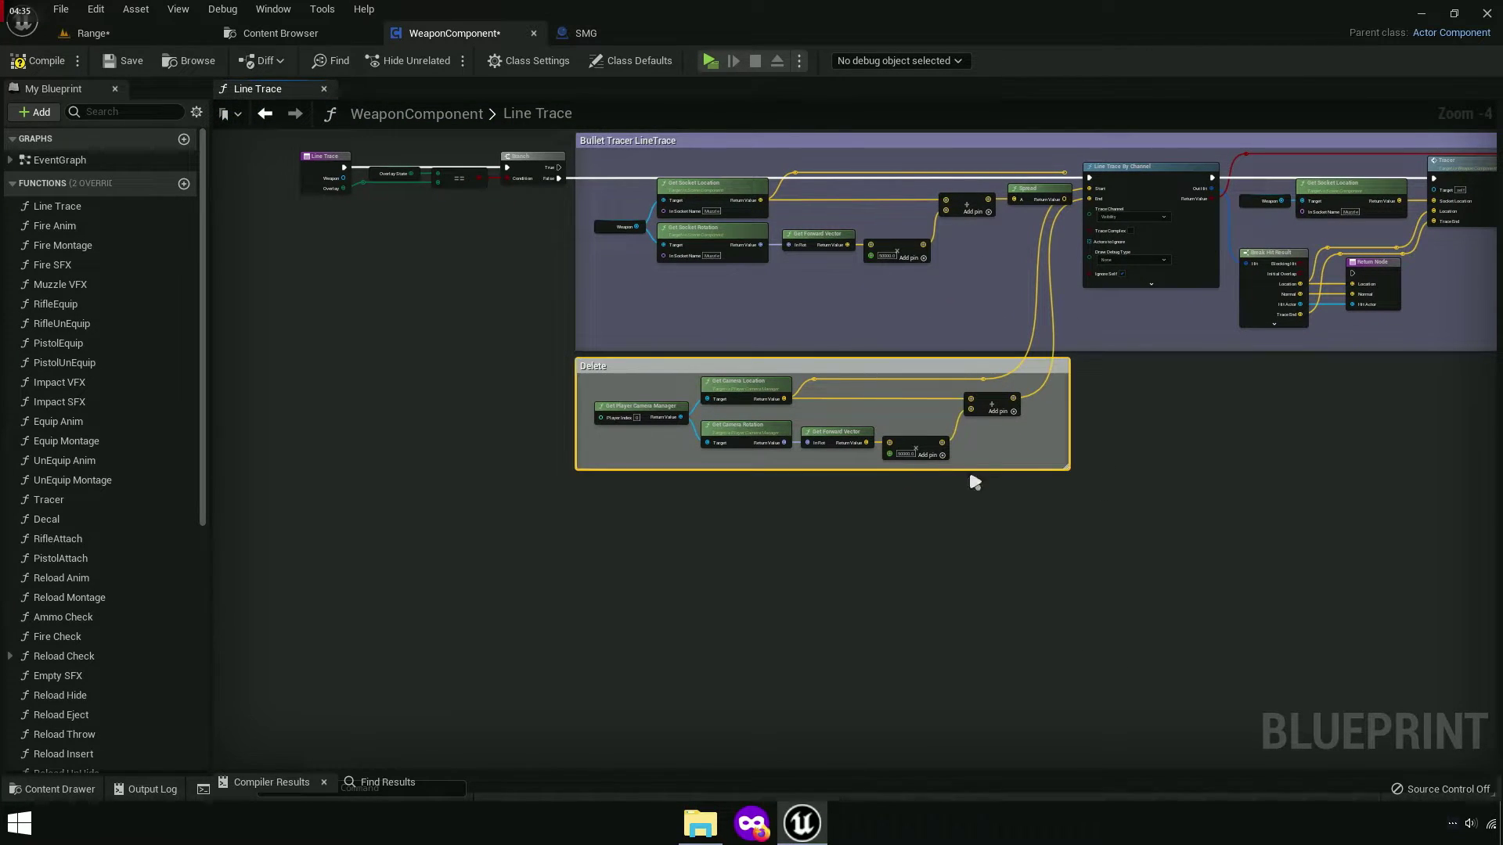
right_click_drag(974, 482, 1033, 559)
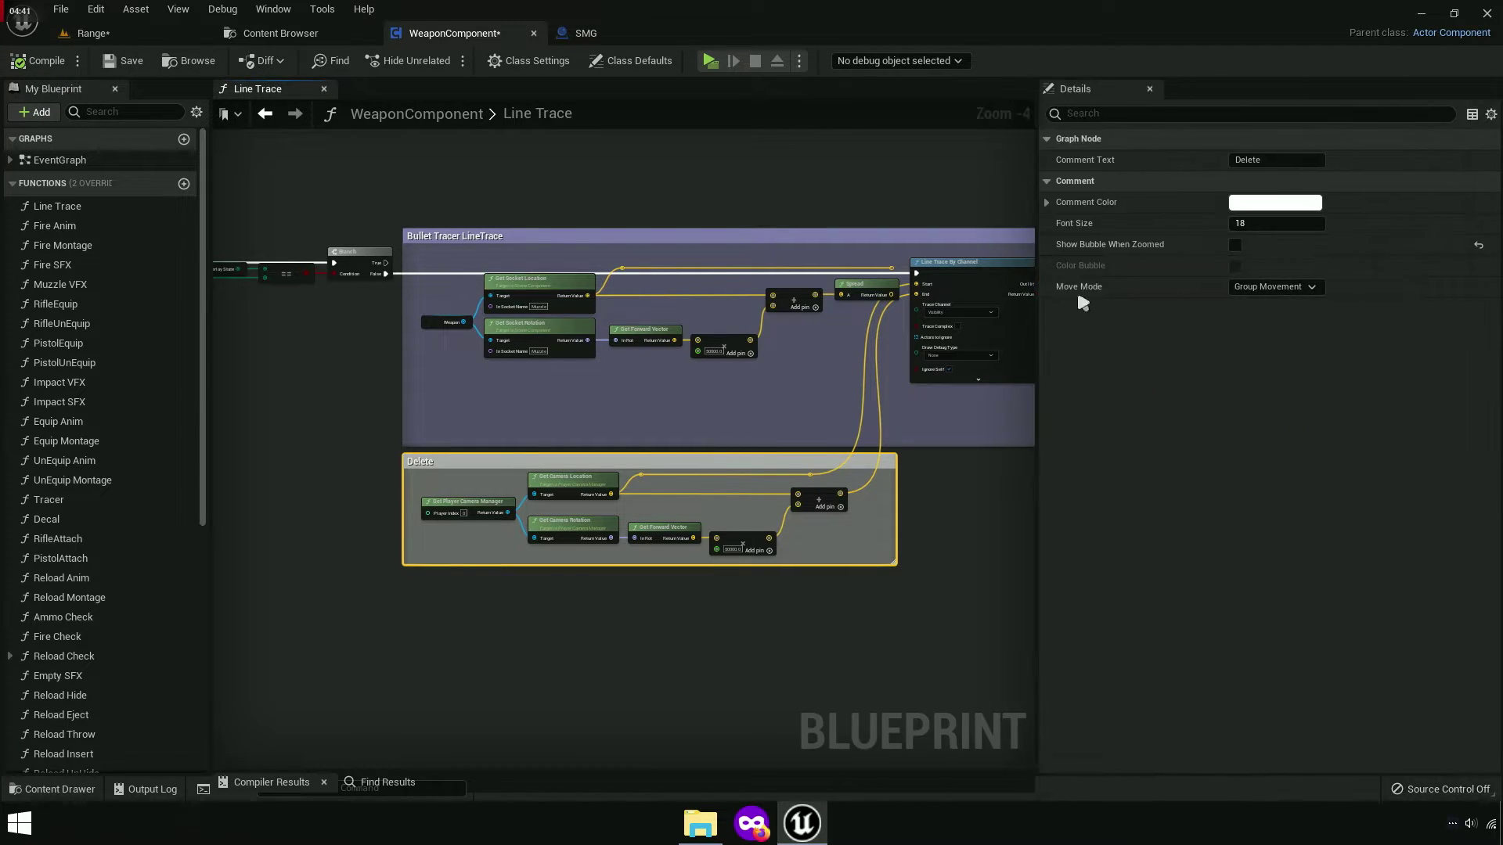
left_click(1276, 203)
left_click(1112, 337)
left_click(1170, 593)
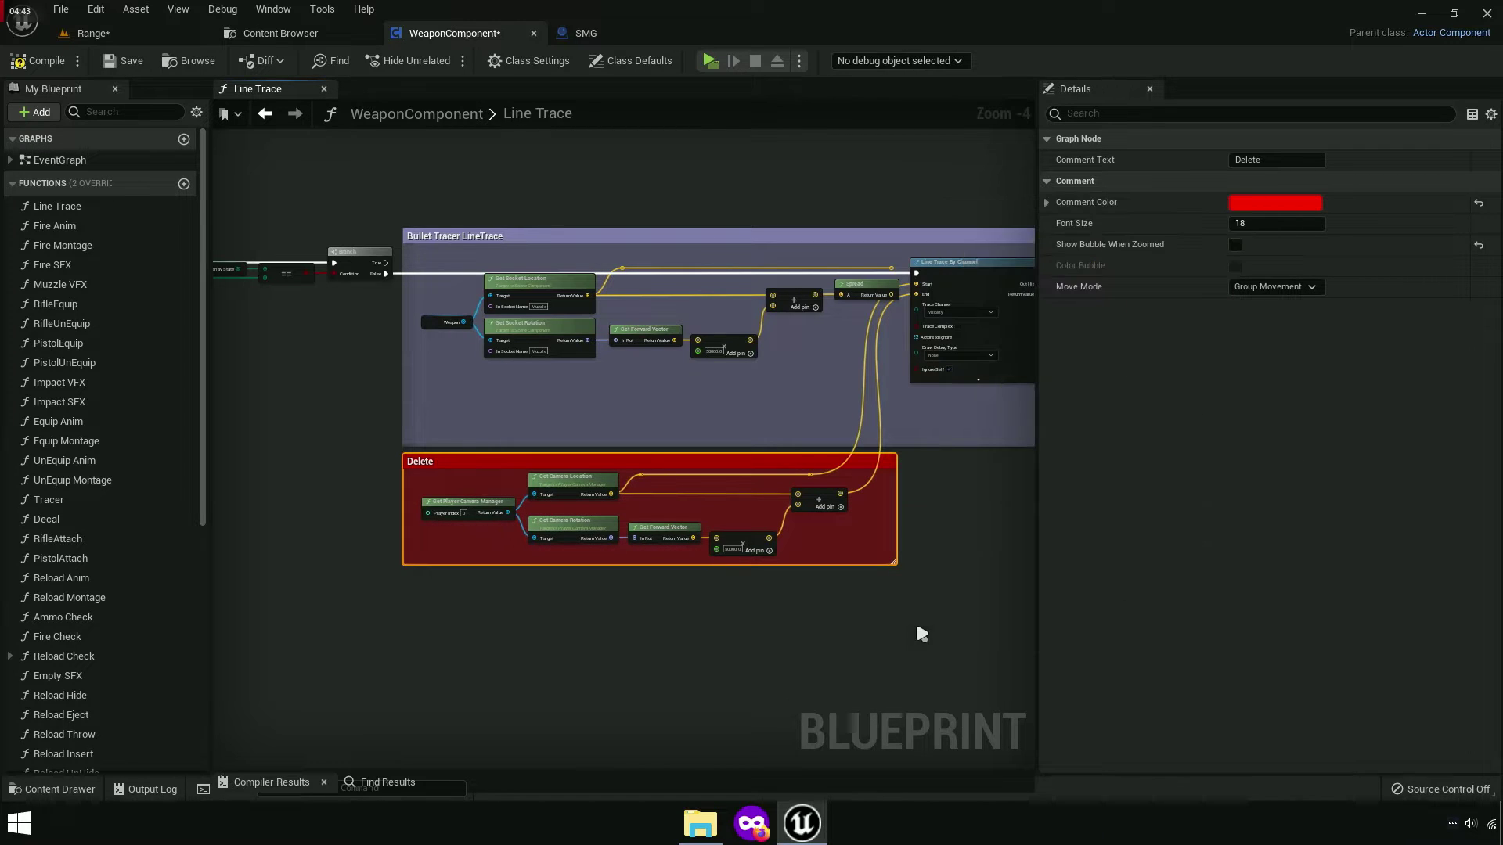
left_click(914, 619)
left_click_drag(1036, 566, 1499, 567)
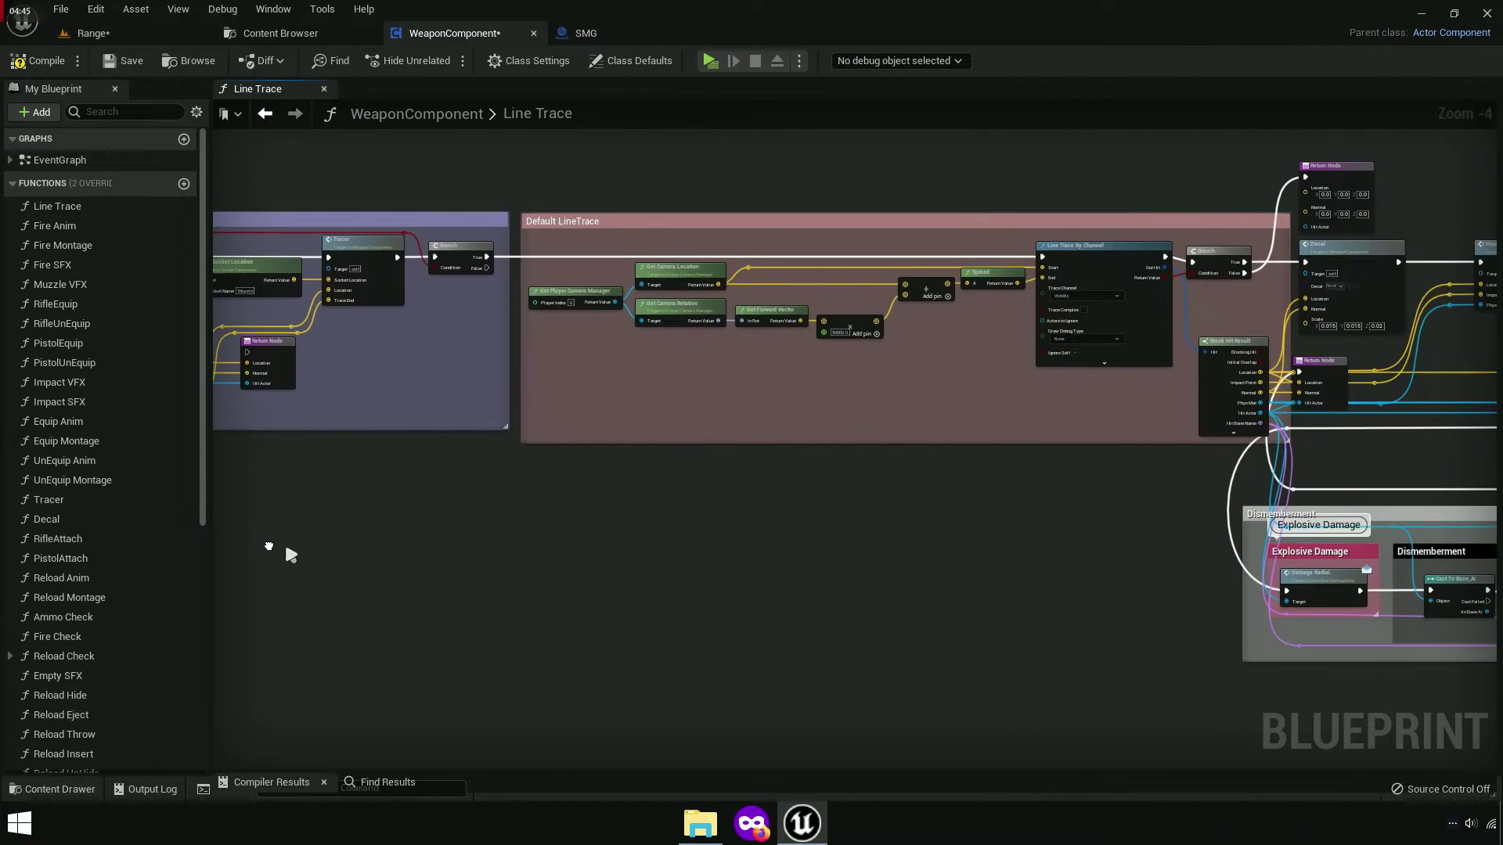
mouse_move(285, 553)
right_mouse_down()
mouse_move(865, 584)
mouse_move(1268, 631)
right_mouse_up()
Save all modified assets and switch to the Range level.
left_click(302, 39)
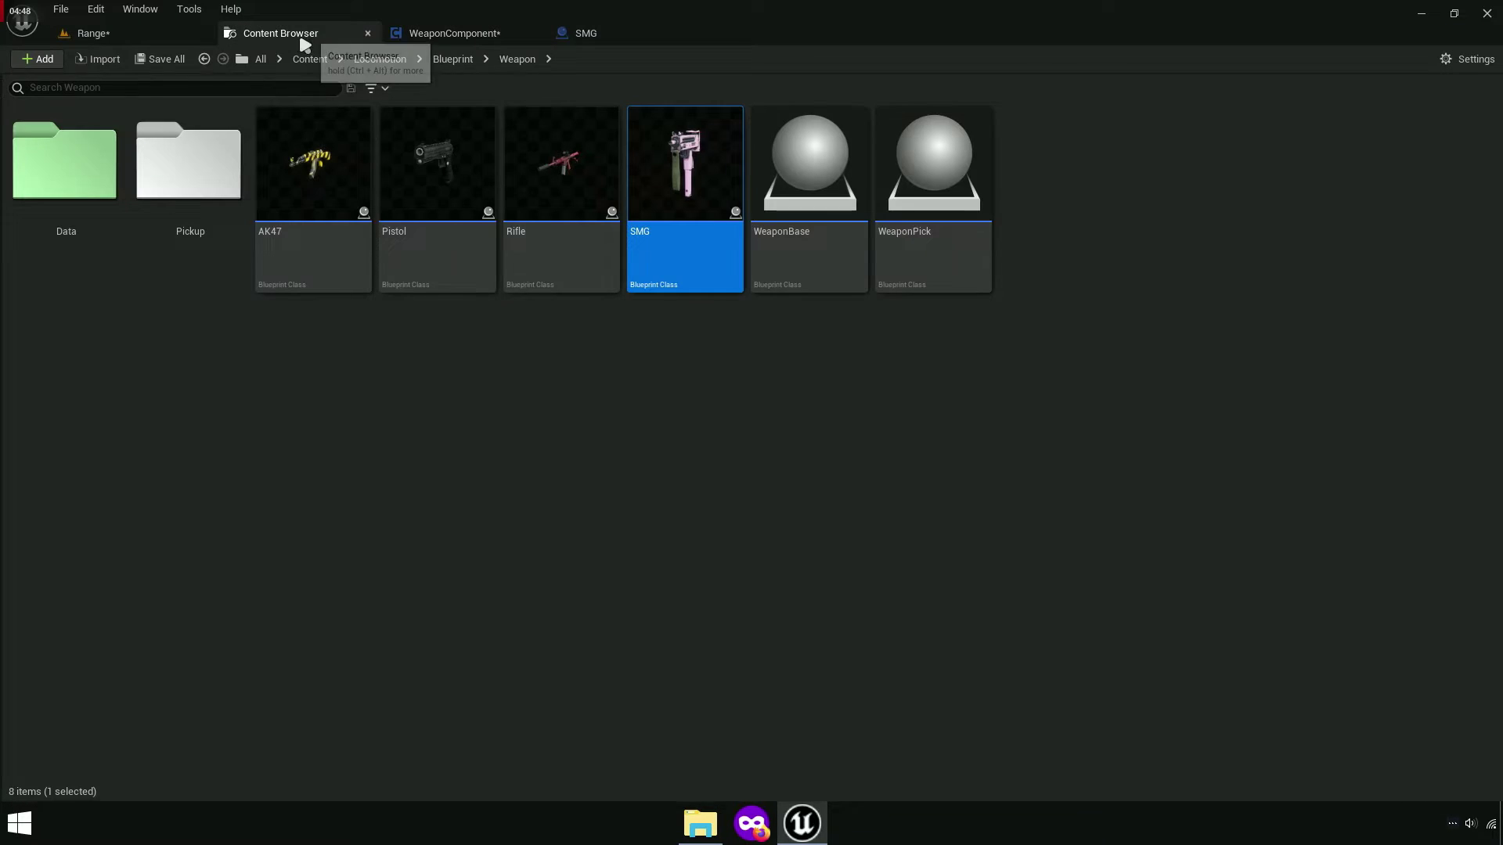
left_click(161, 61)
left_click(878, 585)
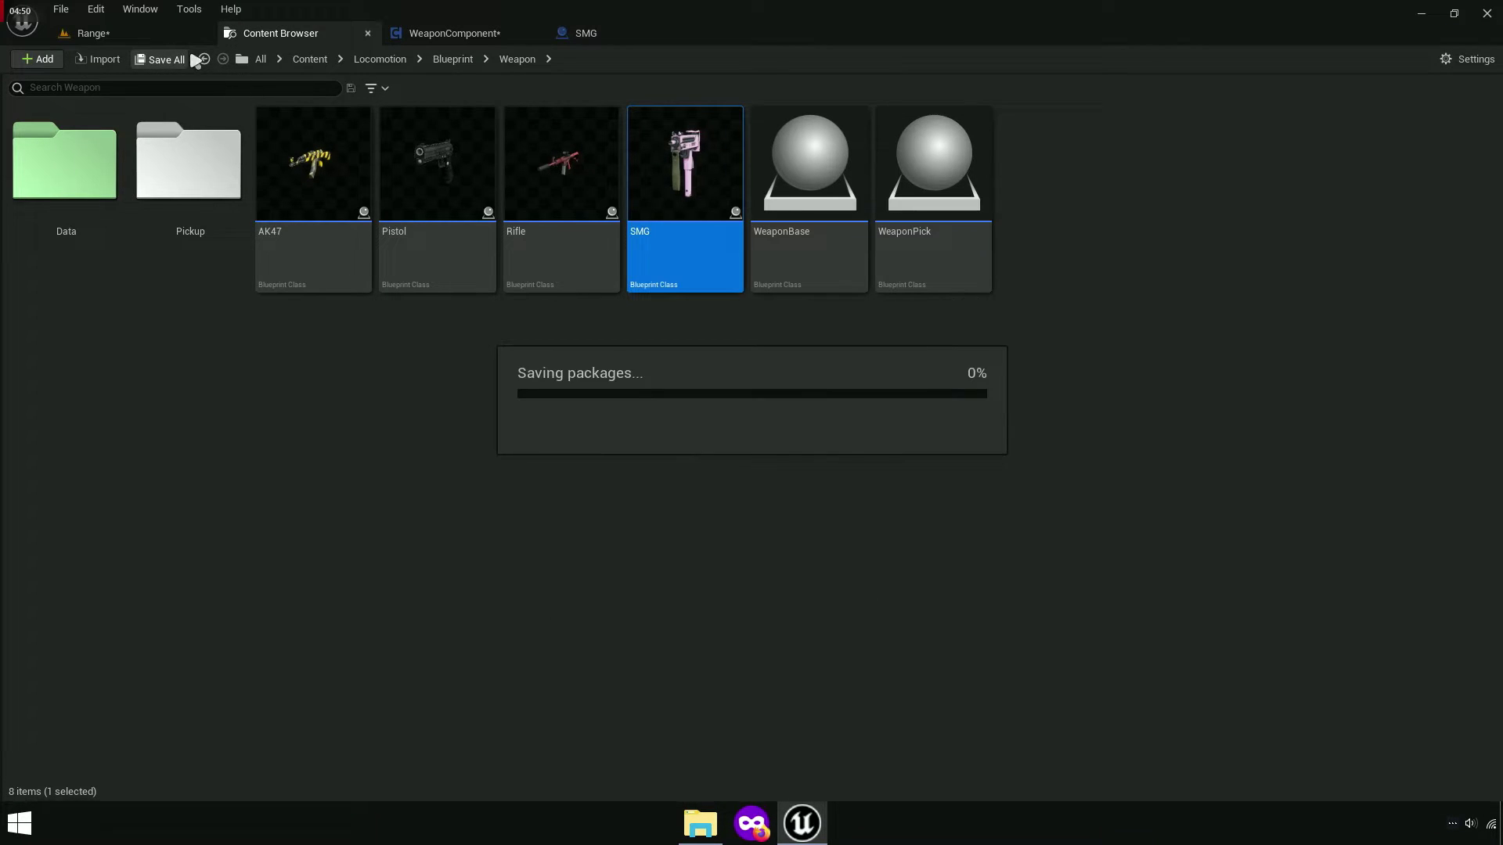
left_click(129, 33)
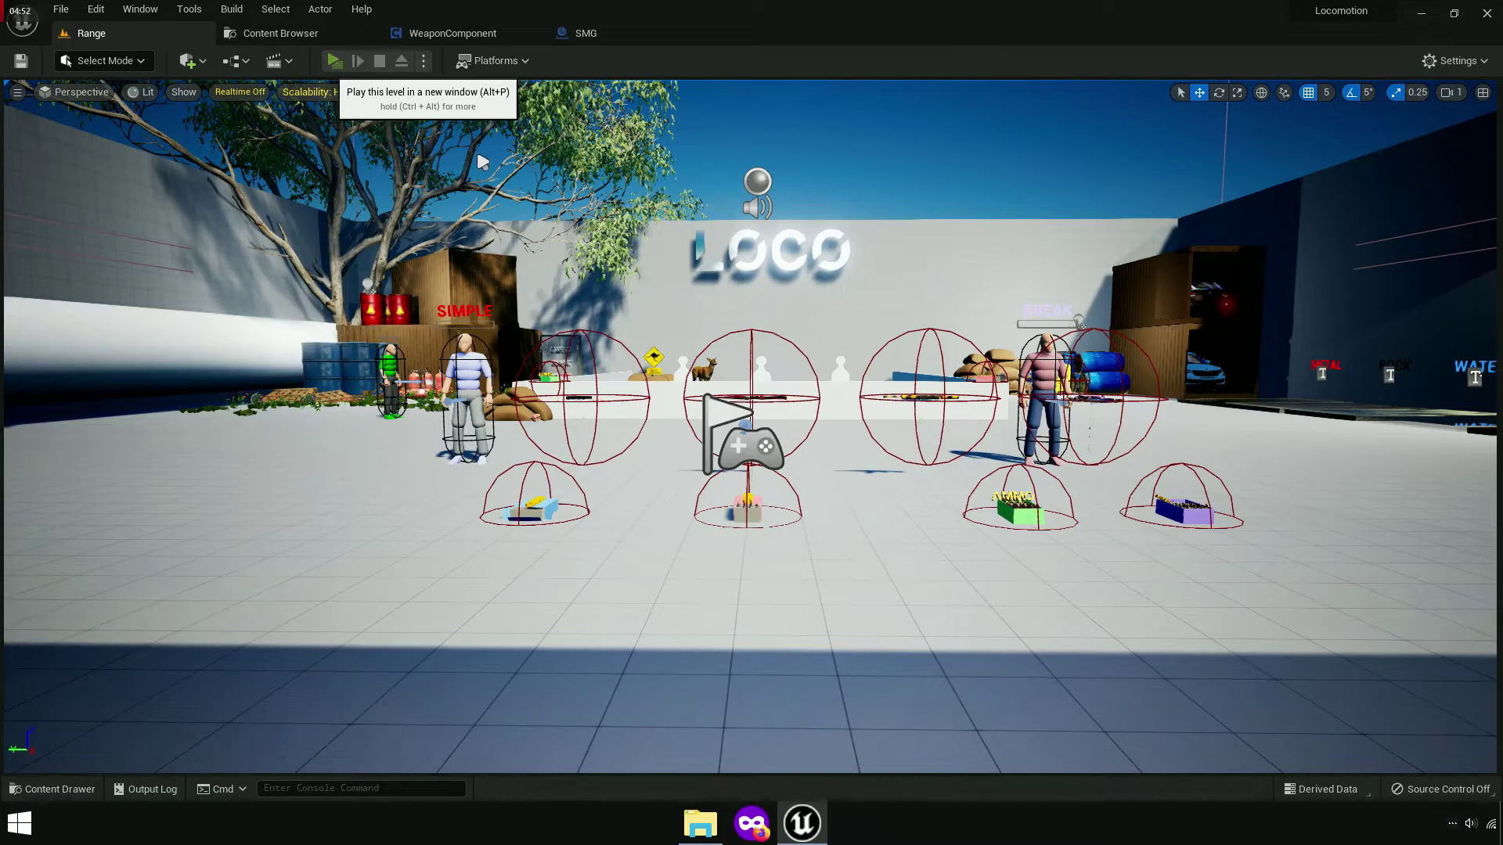
Launch a standalone game, fire the pistol skyward, then pick up and fire the yellow rifle.
key("alt+p")
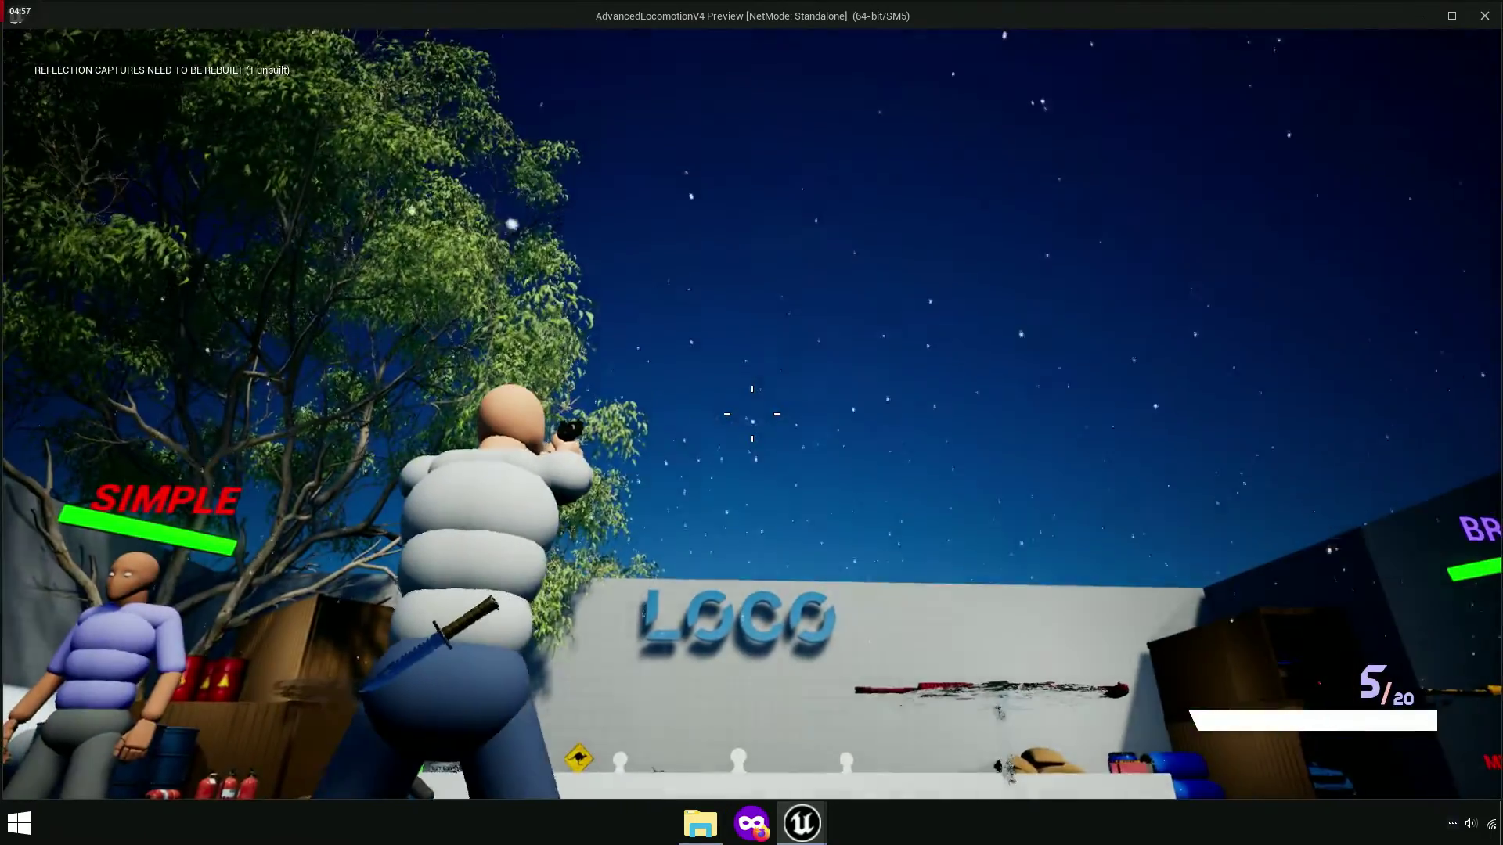
left_click(751, 413)
left_click(752, 413)
left_click(751, 413)
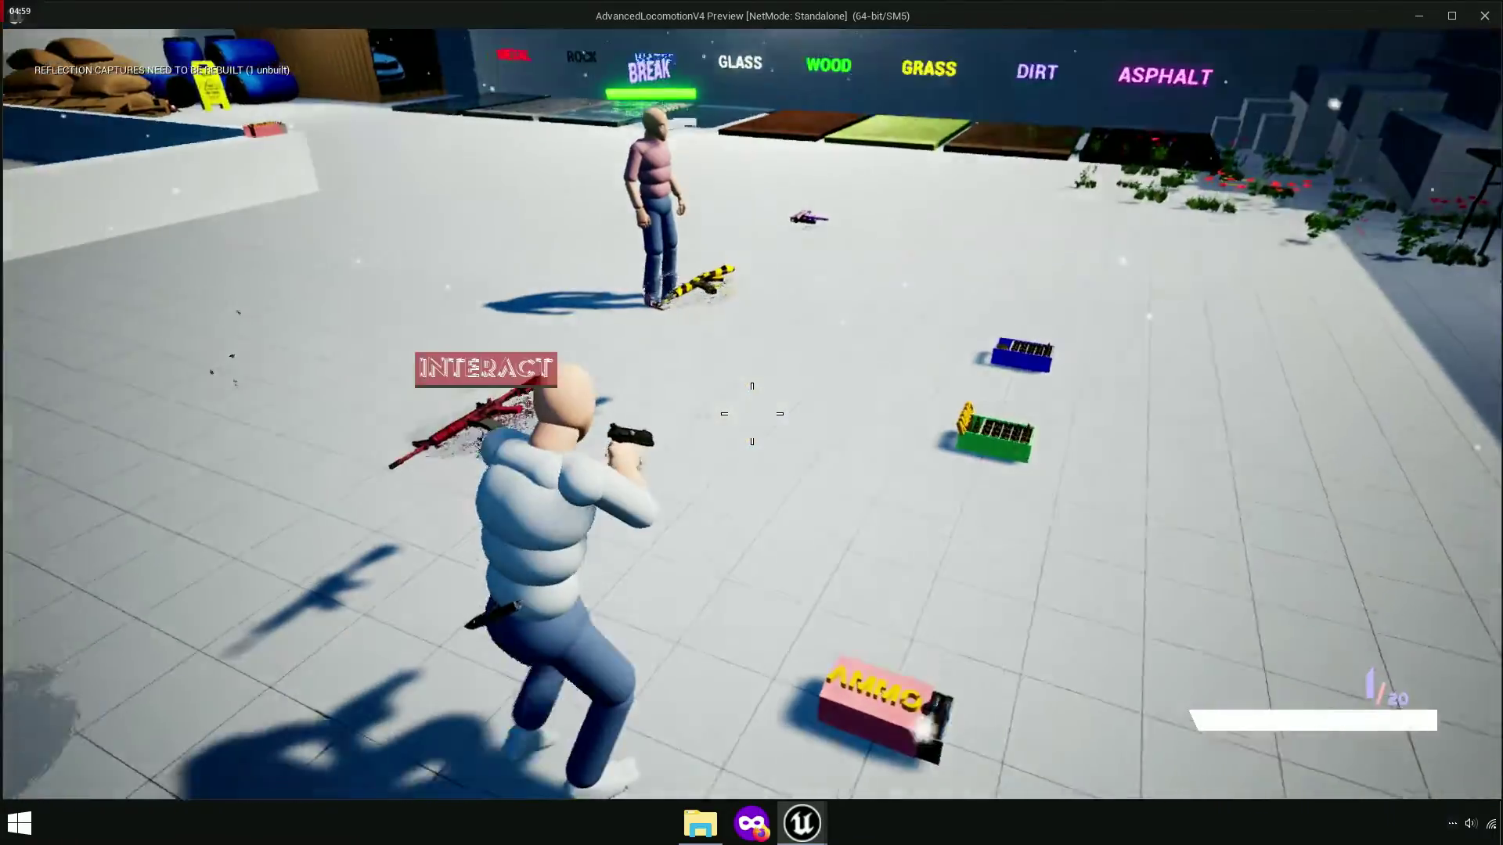
left_click(751, 414)
key("e")
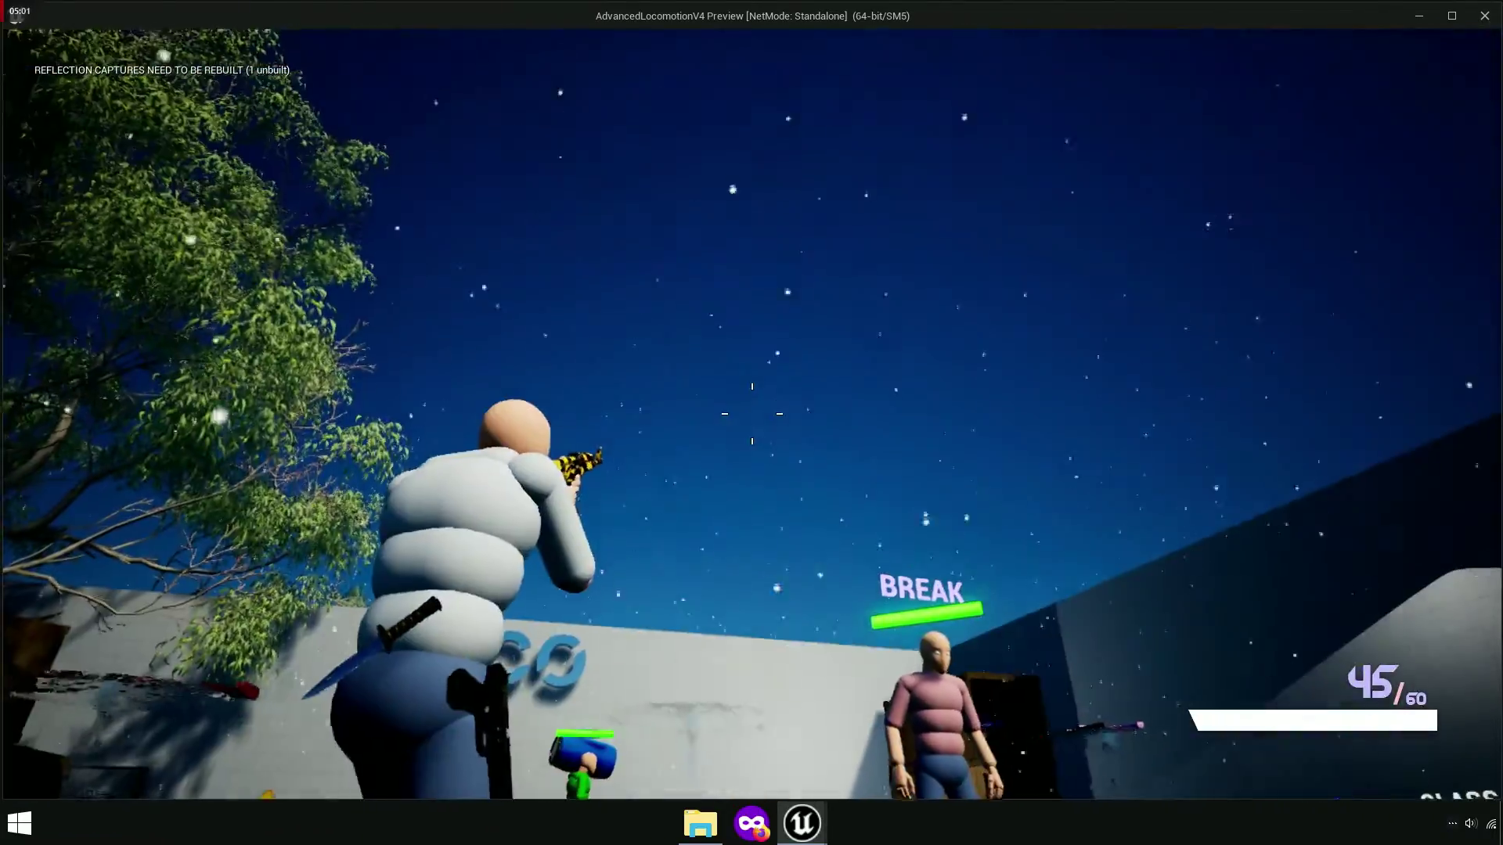
left_click(751, 413)
left_click(751, 413)
left_click(752, 413)
left_click(751, 413)
left_click(752, 413)
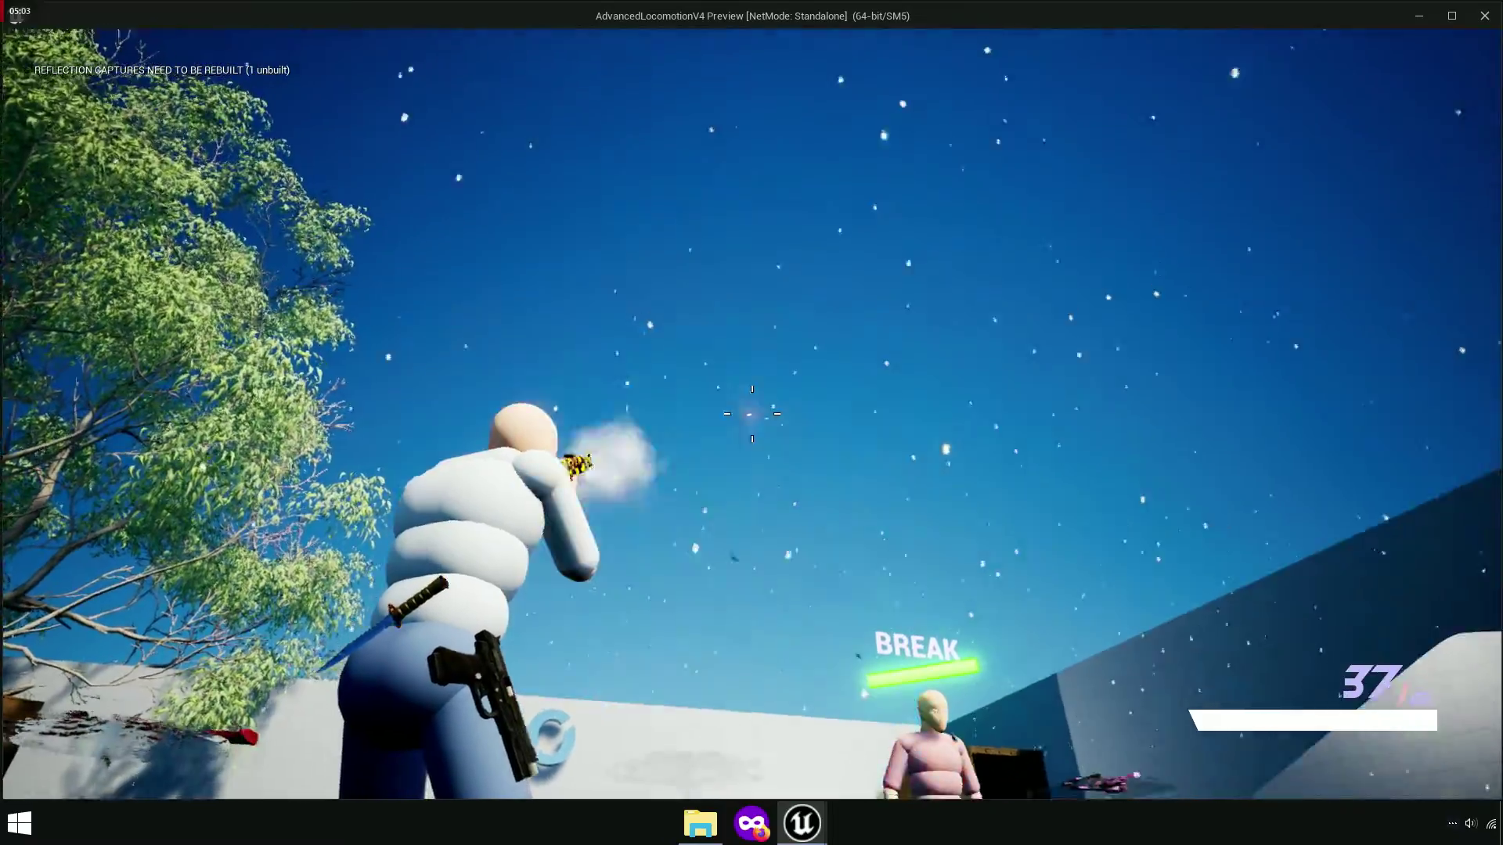
left_click(751, 414)
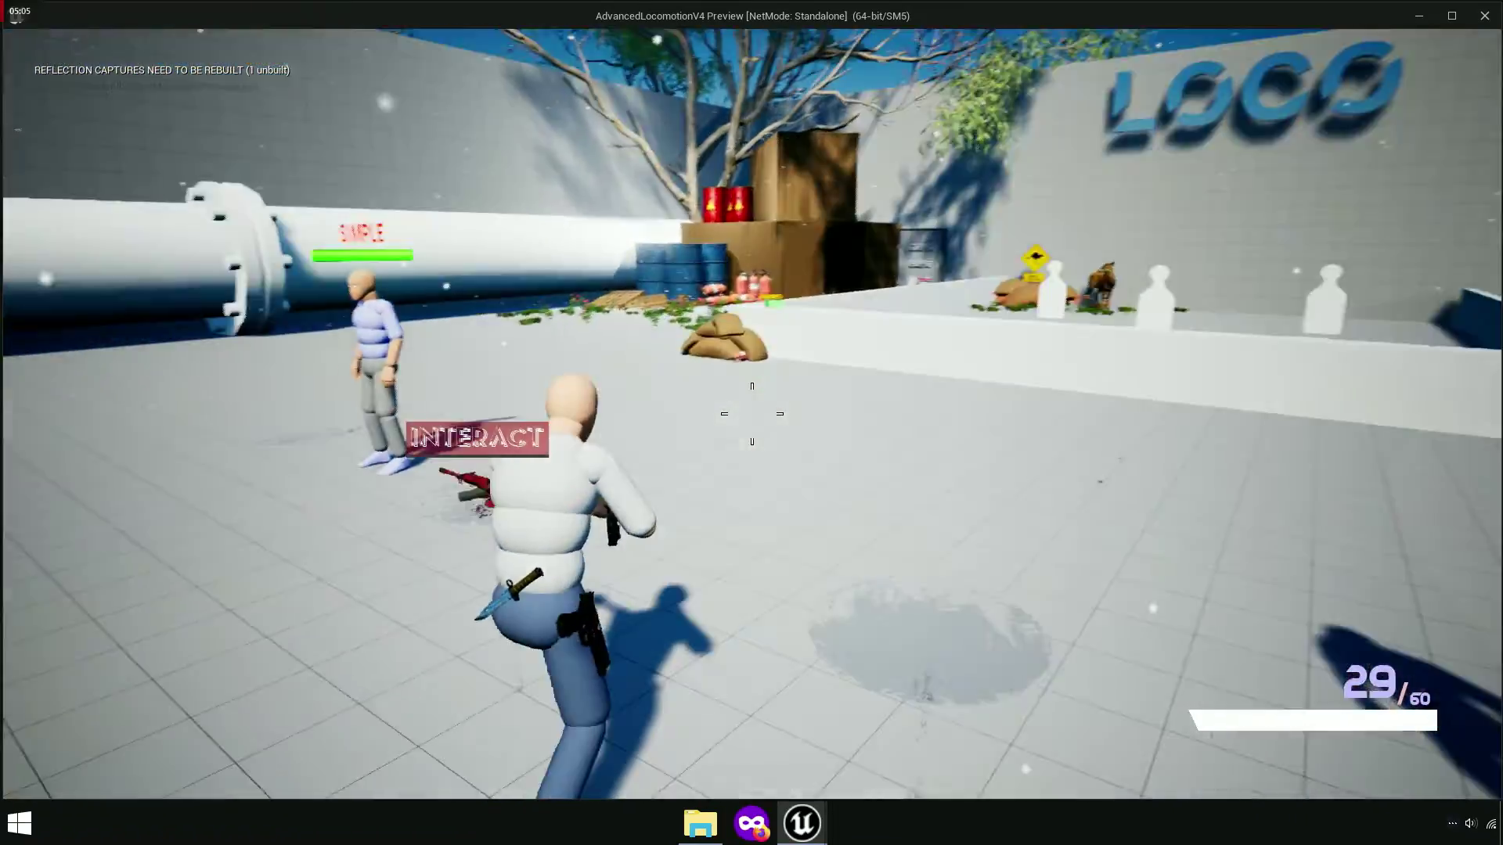
Swap to the red rifle to check its tracers, then end the preview and return to Line Trace.
key("e")
left_click(751, 413)
left_click(752, 414)
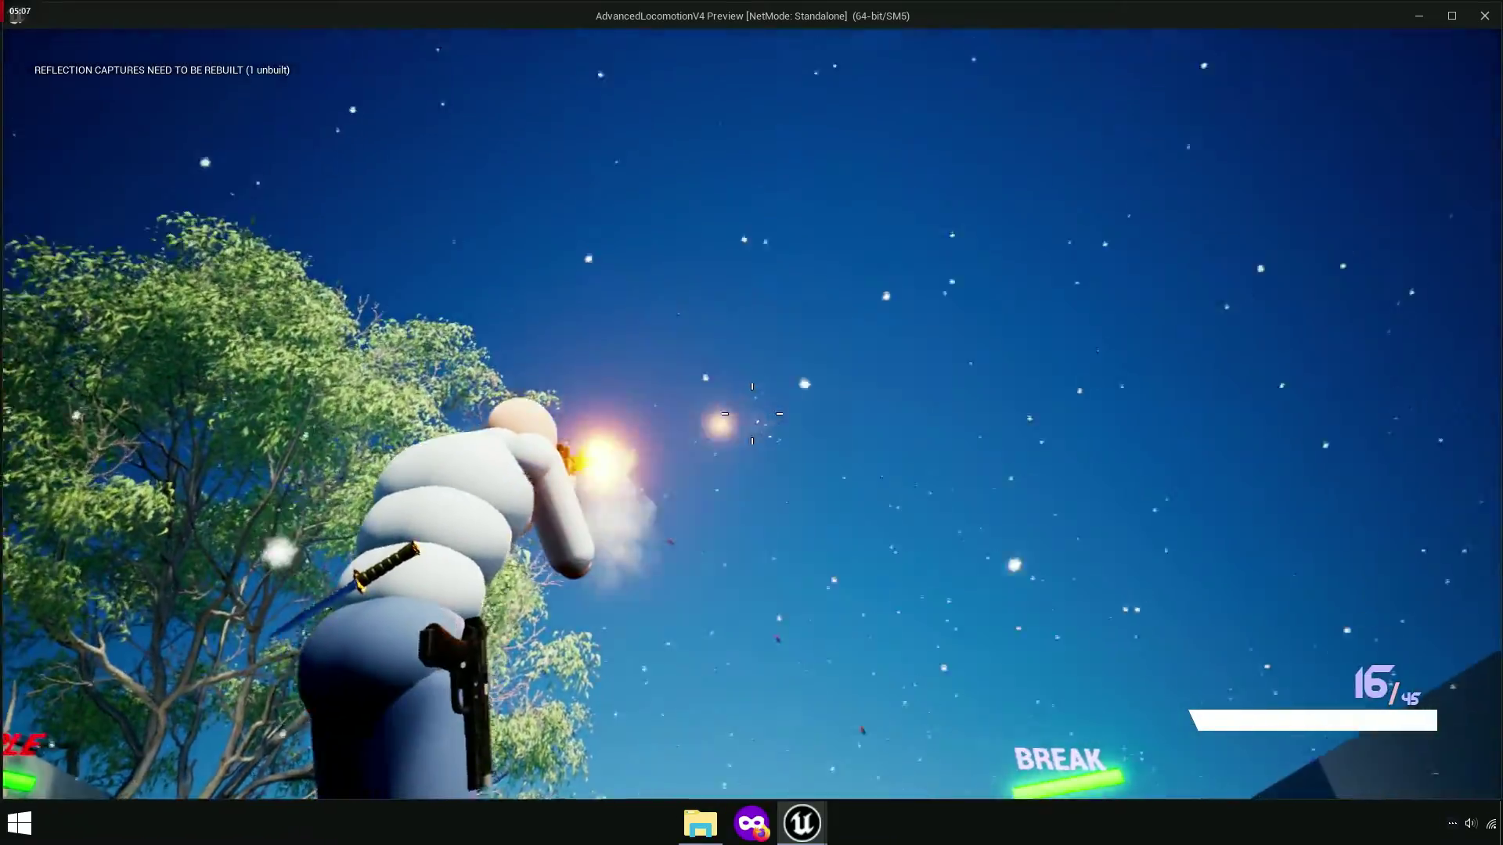
left_click(751, 413)
left_click(752, 413)
key("e")
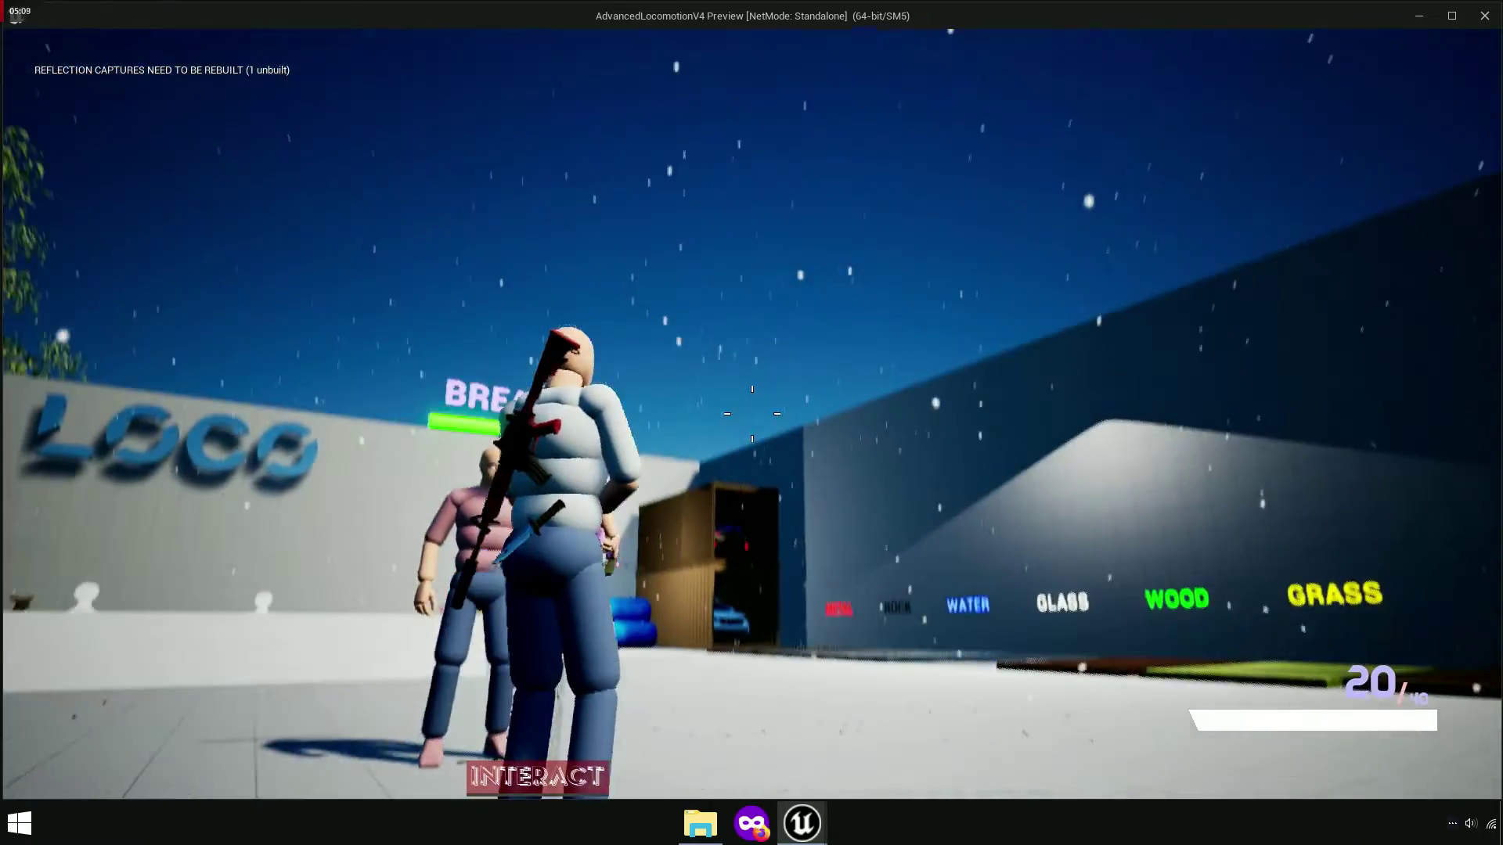
key("Escape")
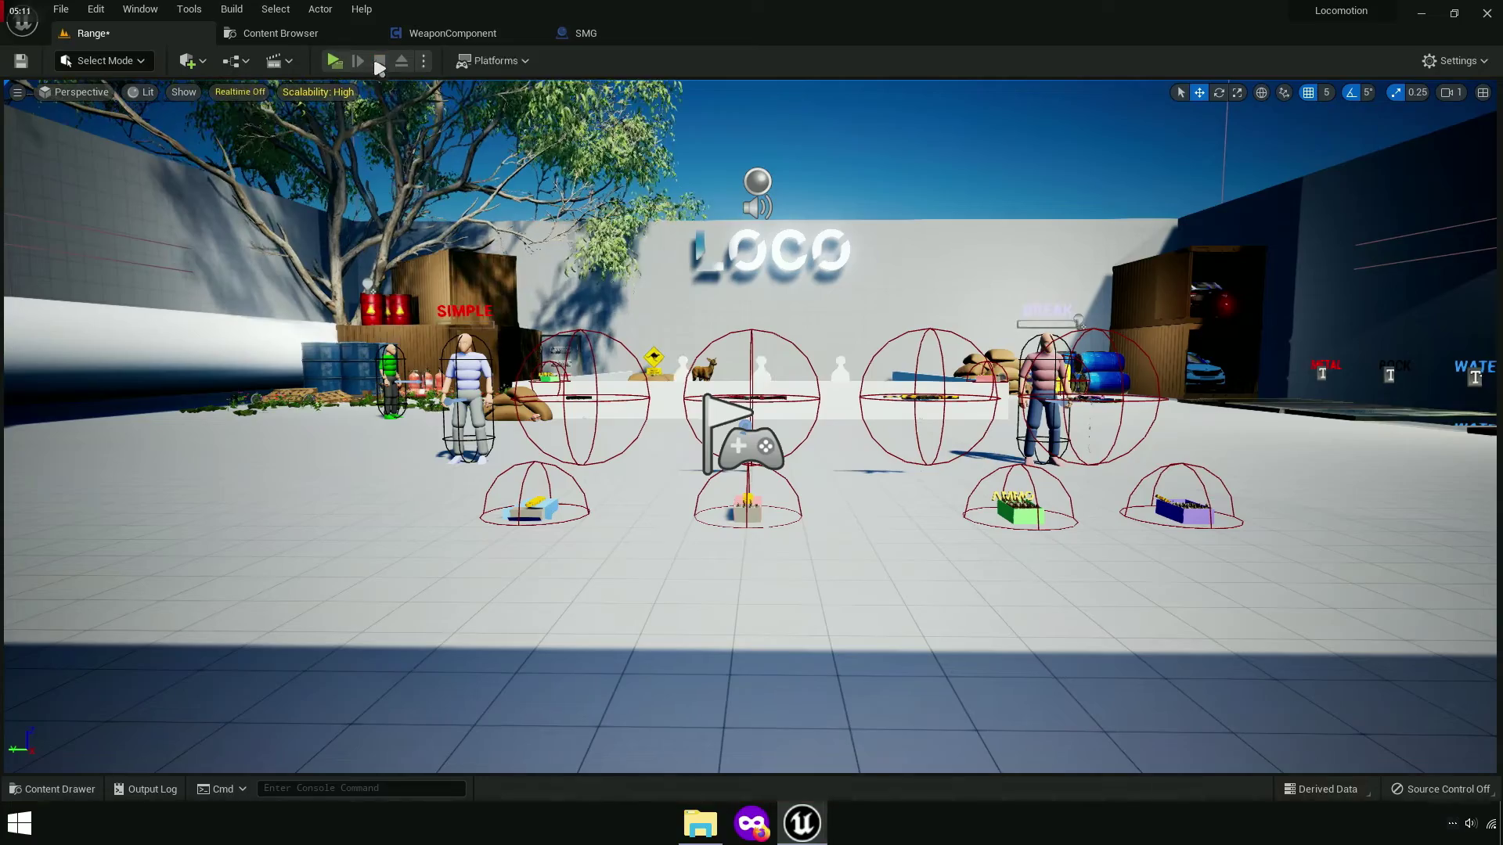
left_click(459, 36)
Open WeaponComponent's Tracer function and browse to the SpawnActor's Rifle_Tracer class asset.
right_click_drag(1027, 439, 1027, 439)
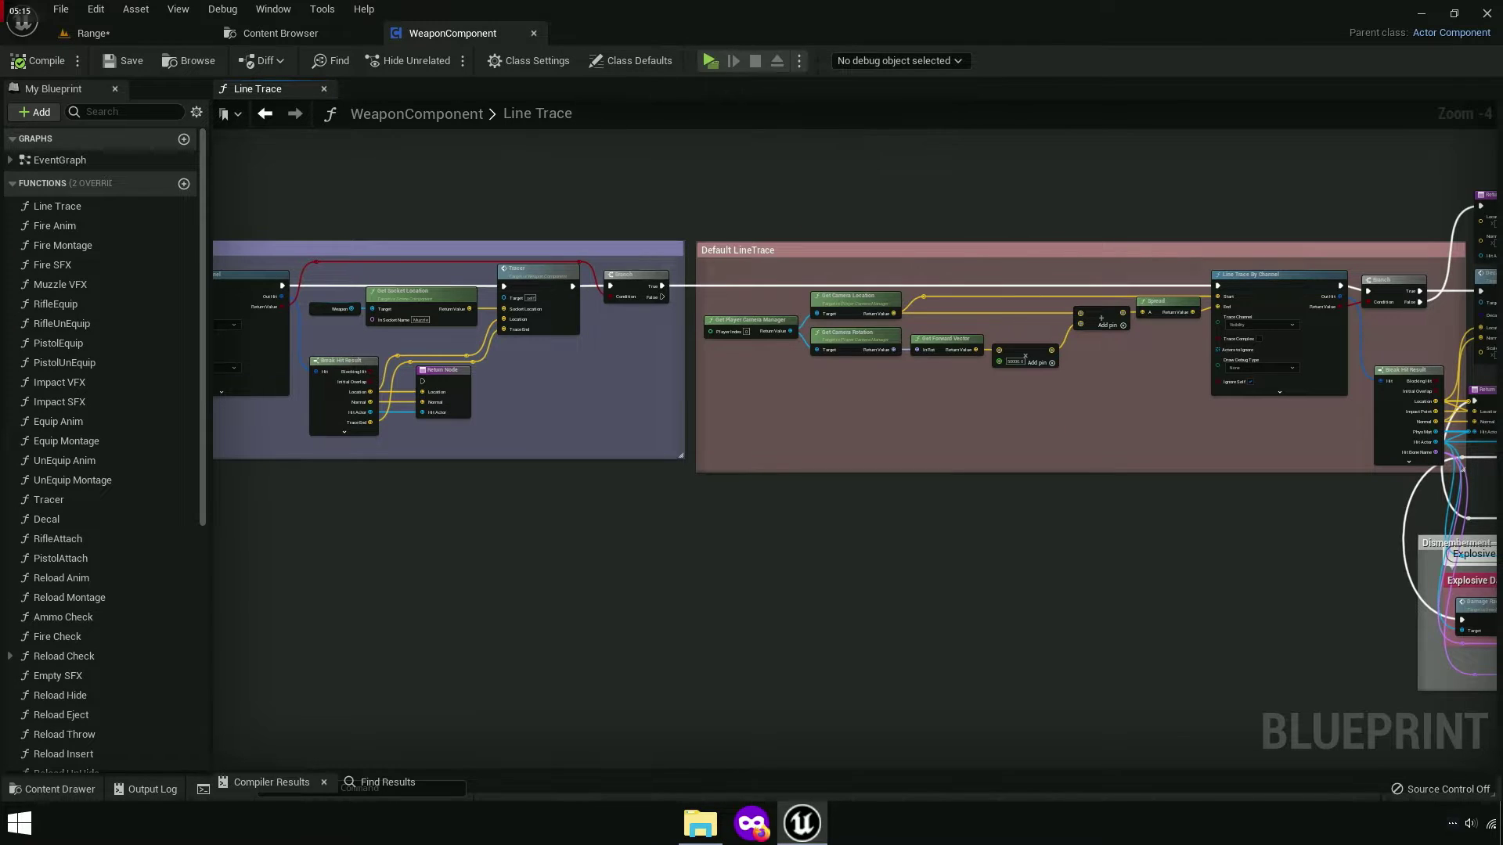
right_click_drag(641, 188, 641, 188)
left_click(324, 89)
type("trac")
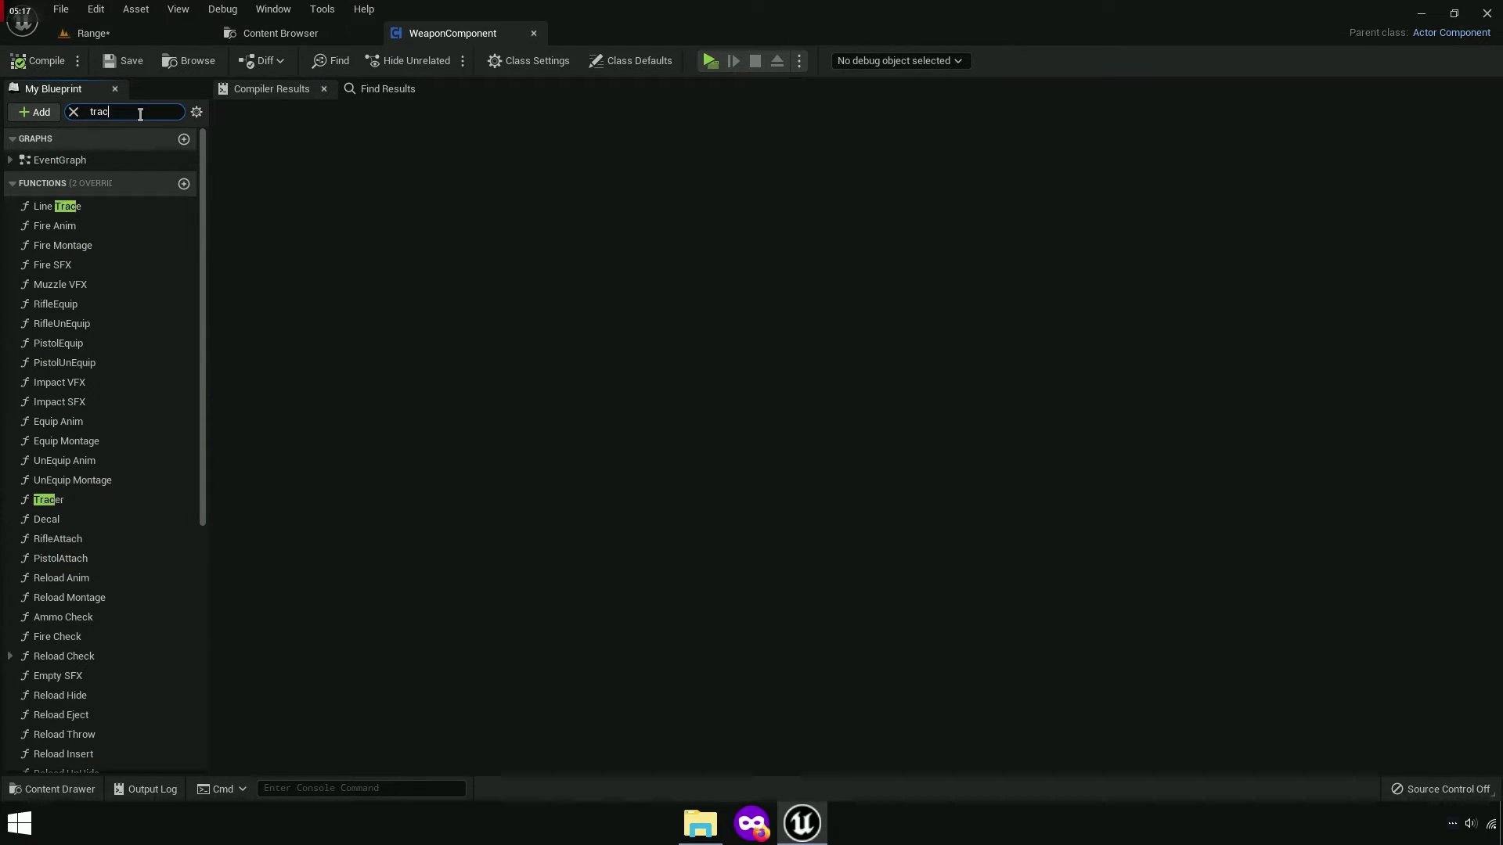
type("er")
double_click(52, 187)
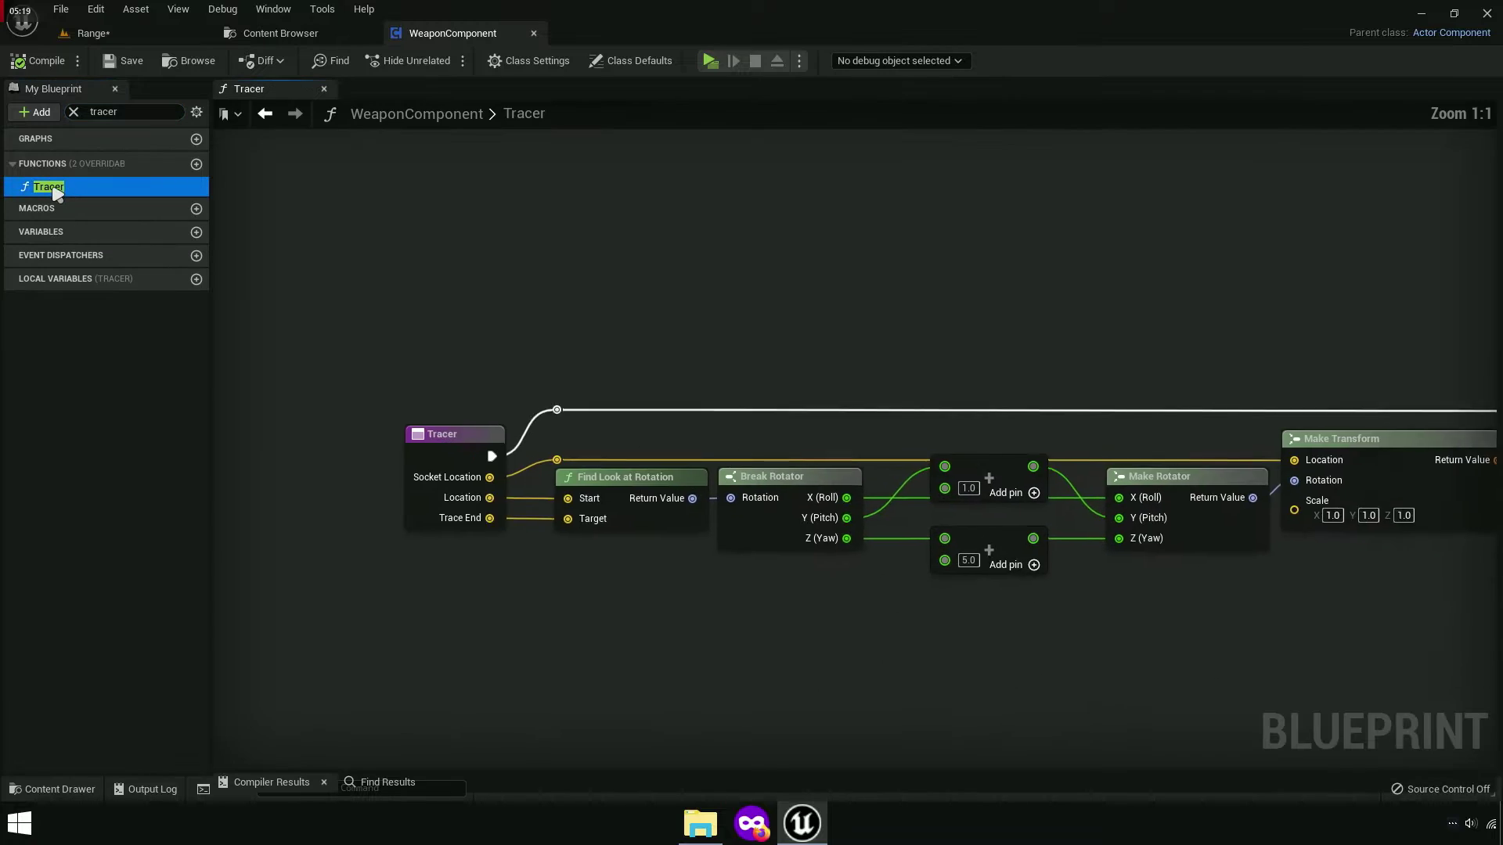
right_click_drag(644, 301, 269, 201)
scroll(1080, 302, "up", 3)
scroll(1080, 302, "up", 1)
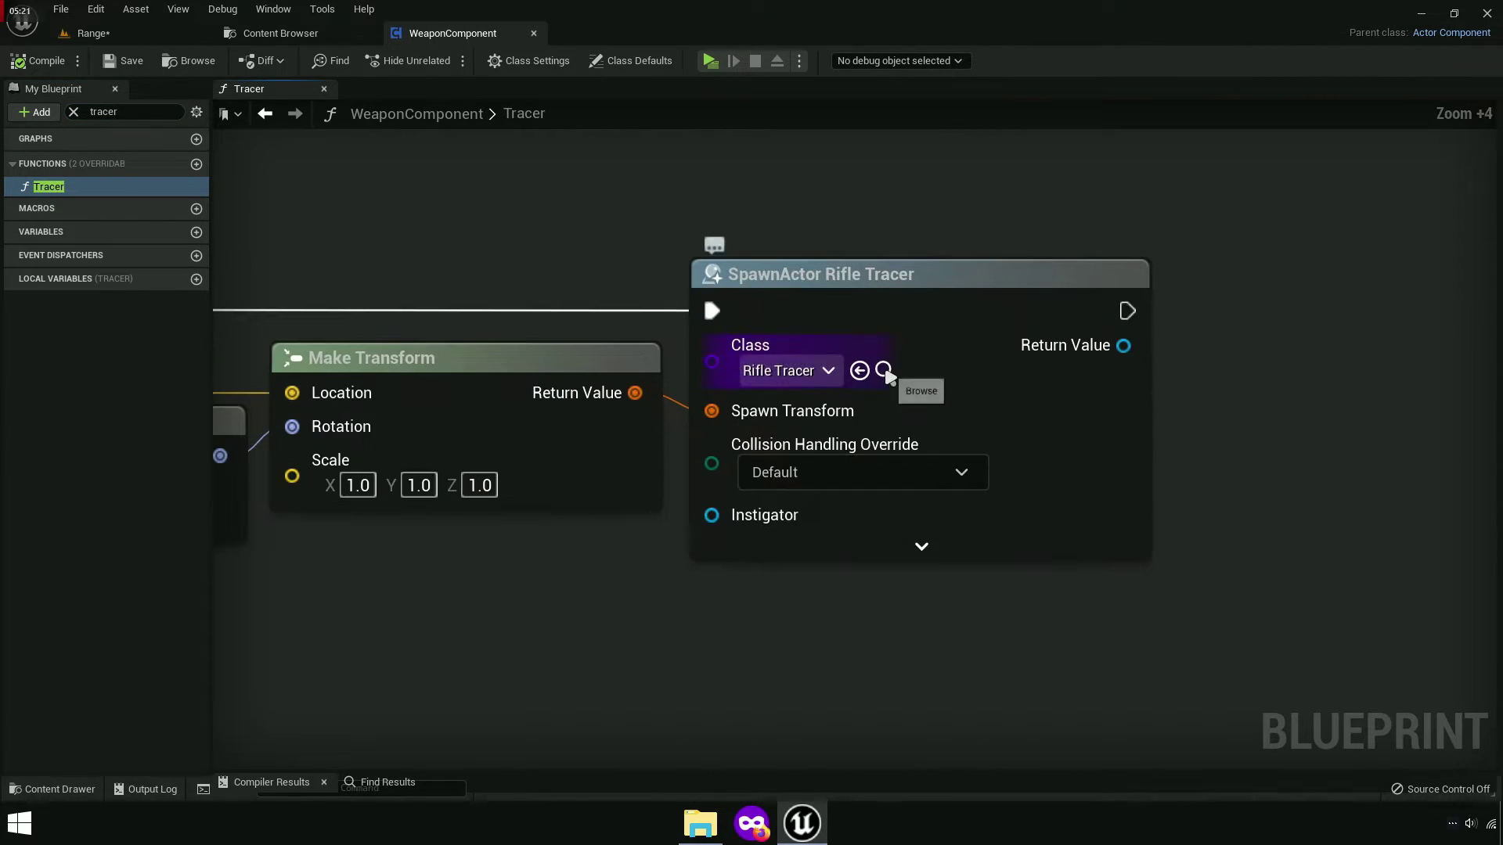
left_click(879, 369)
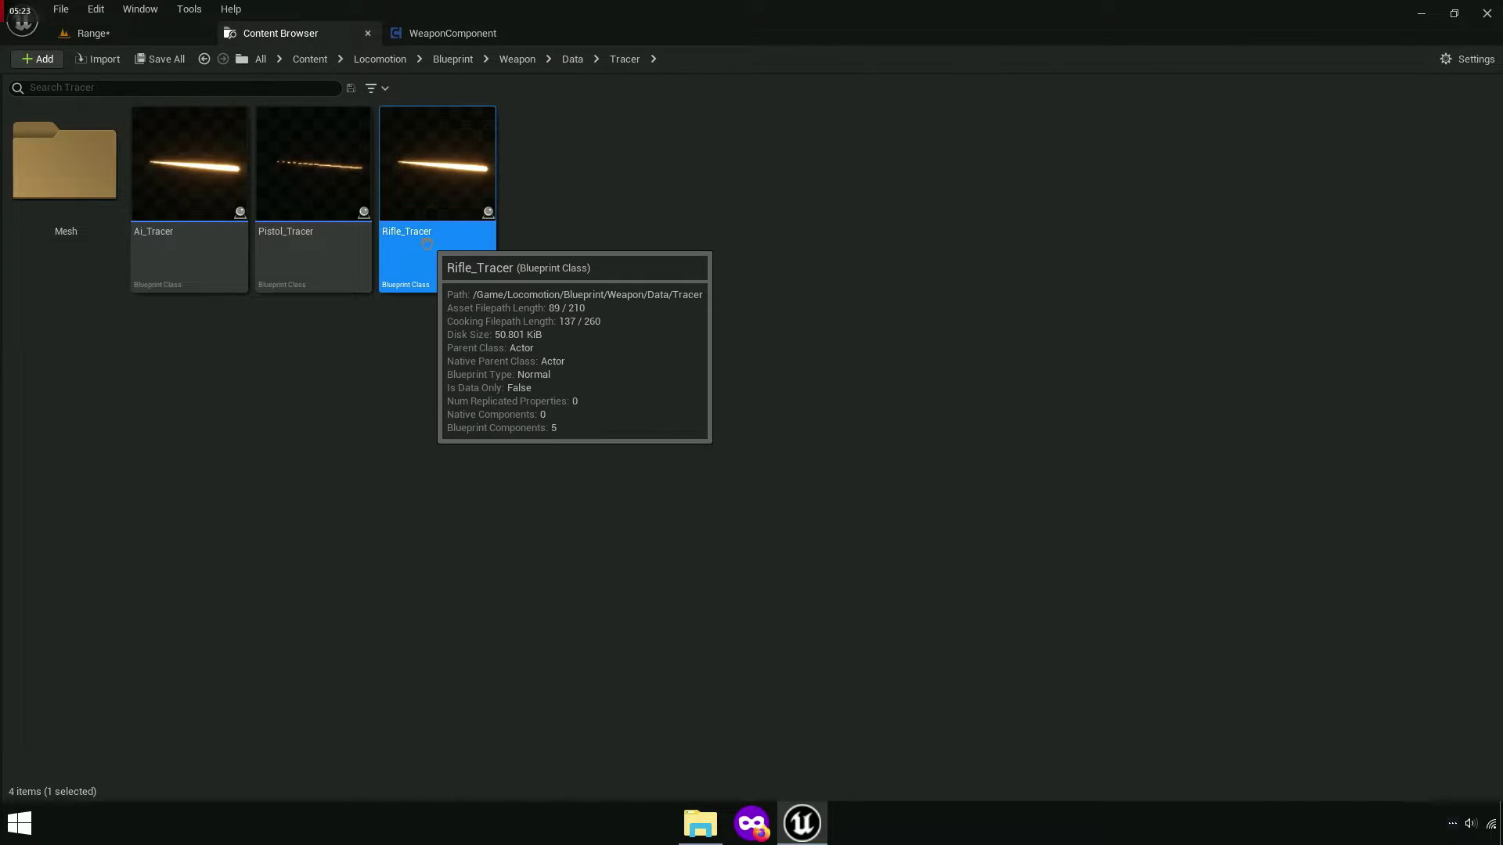
Open and dock the Rifle_Tracer blueprint, then select and frame its Bullet component in the Viewport.
double_click(443, 191)
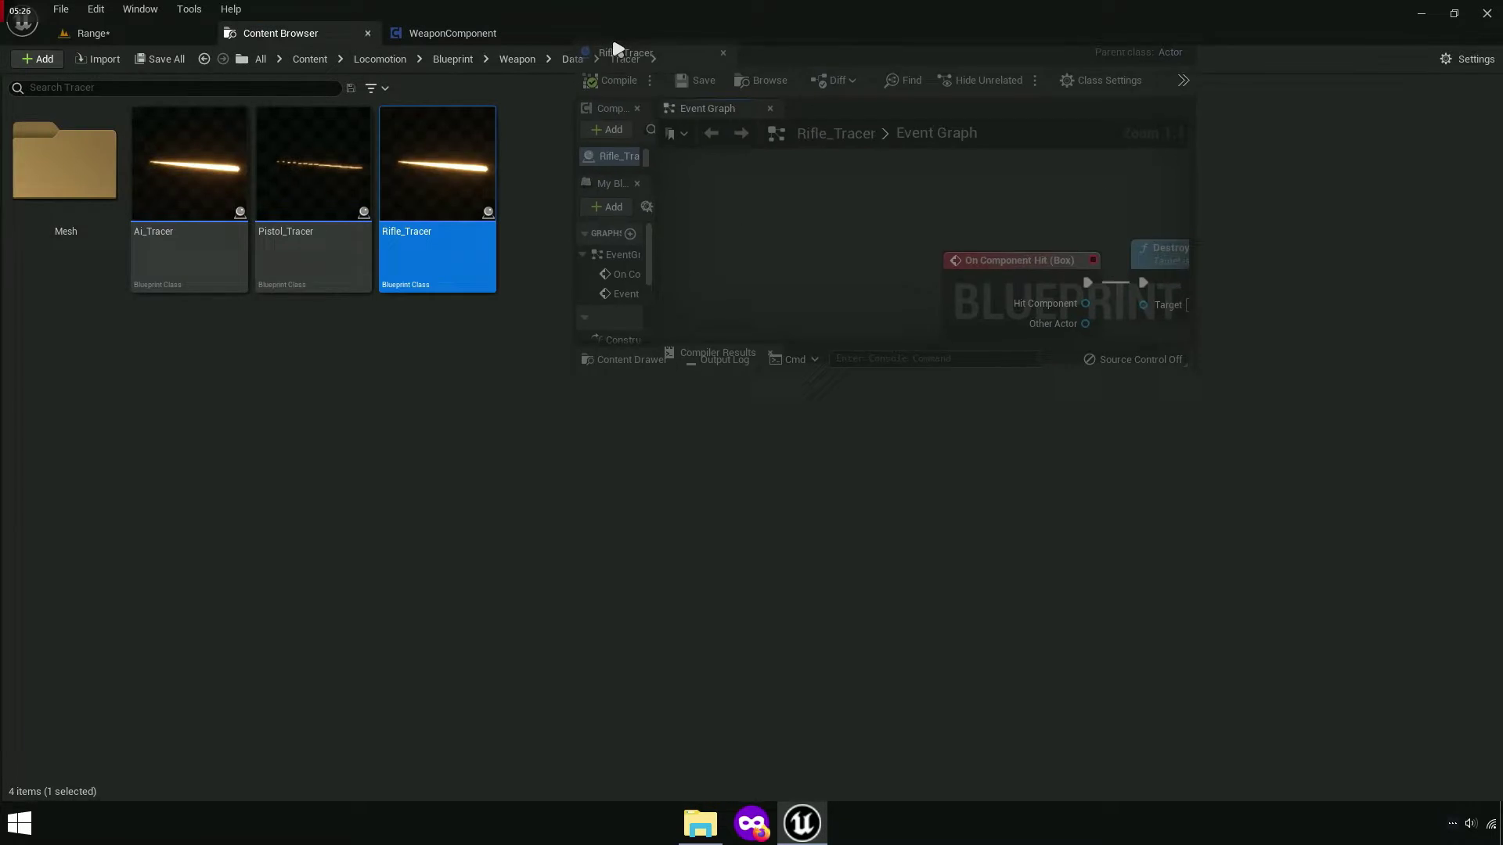
left_click_drag(115, 34, 427, 138)
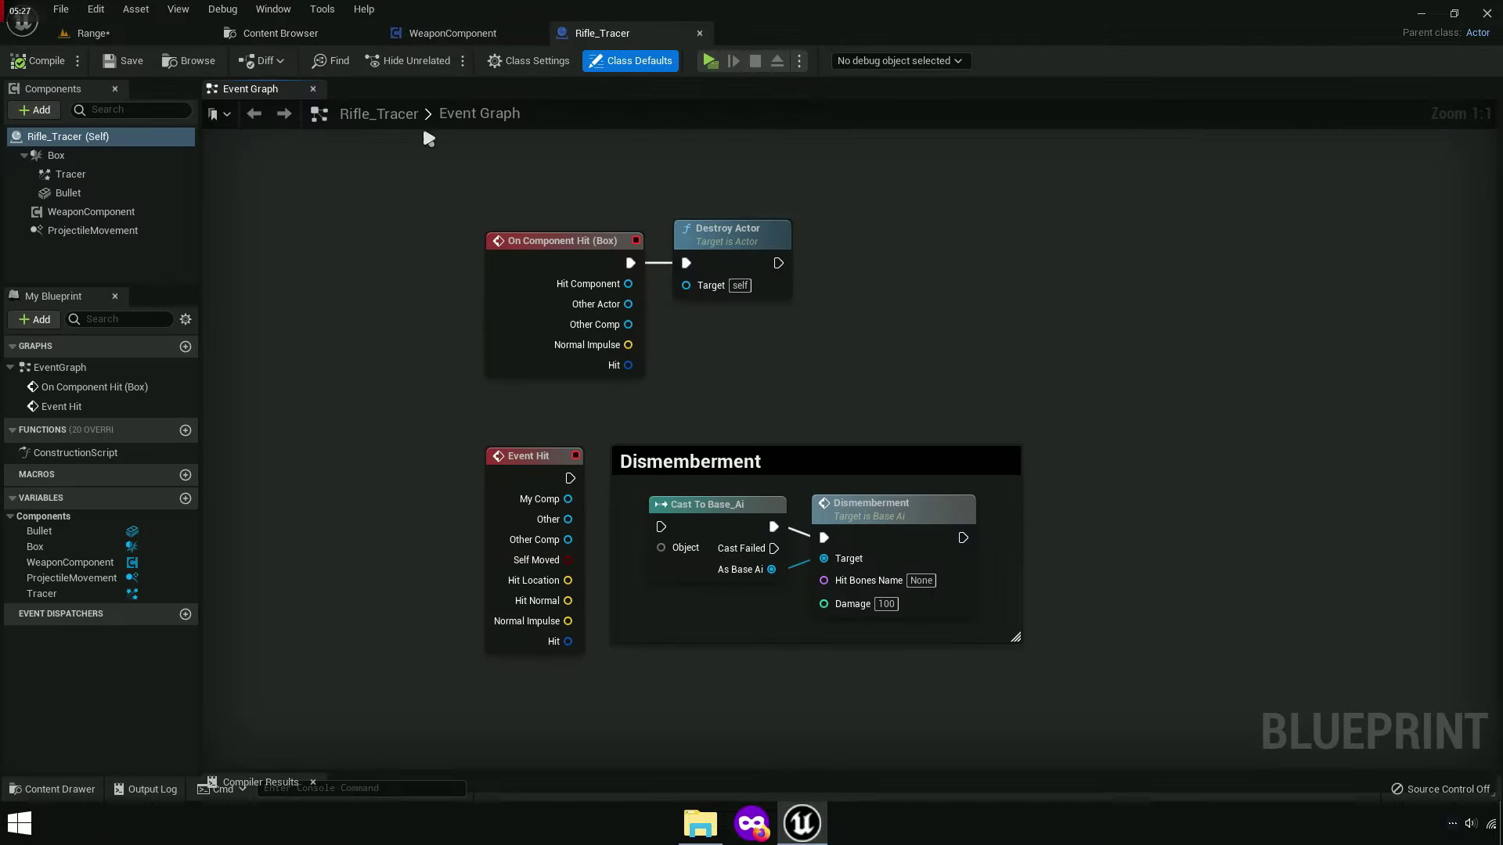
left_click(93, 139)
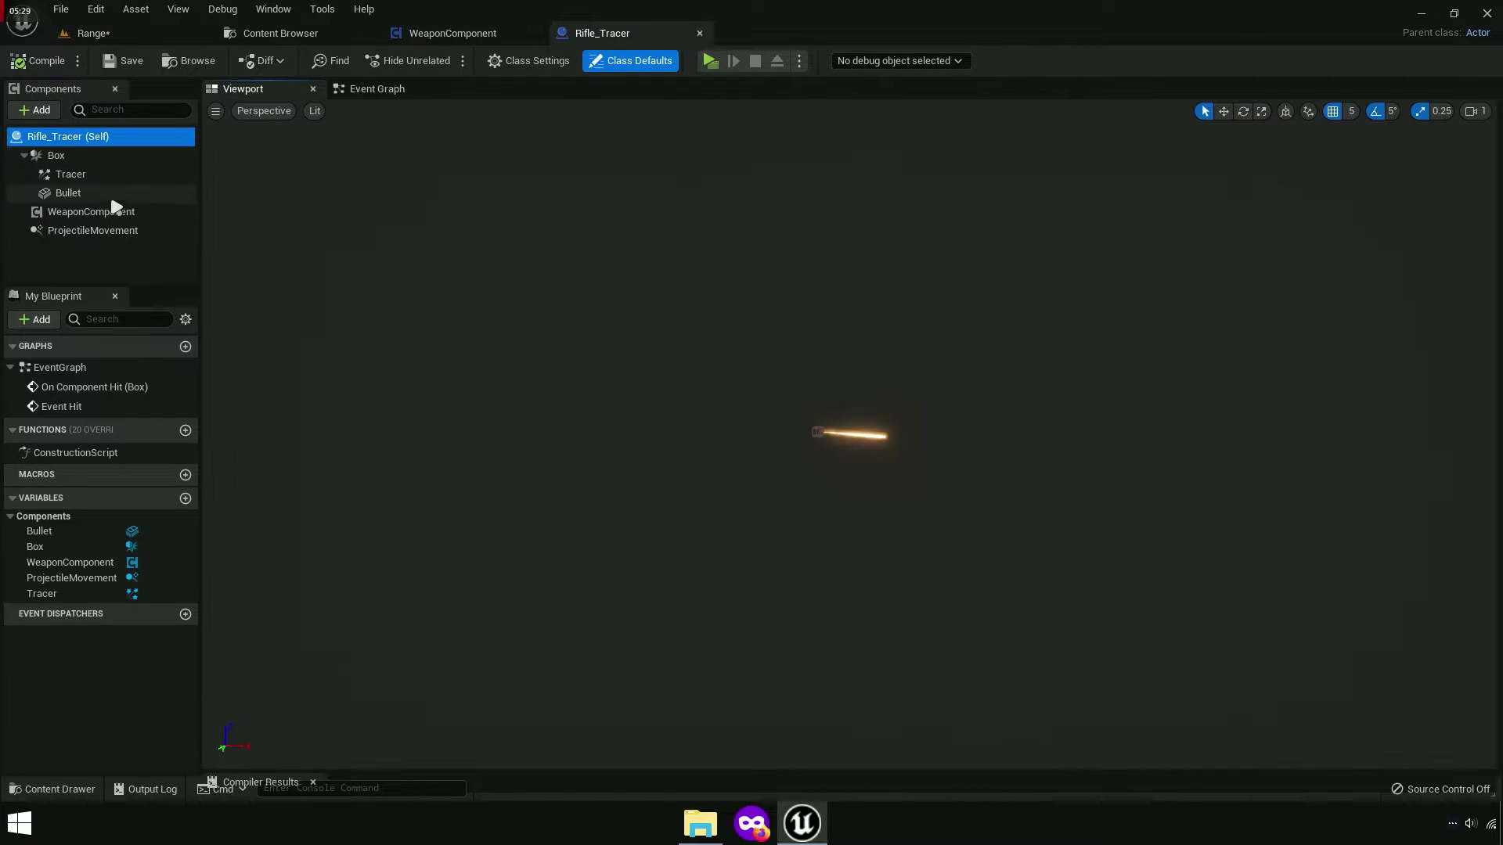
scroll(815, 423, "up", 5)
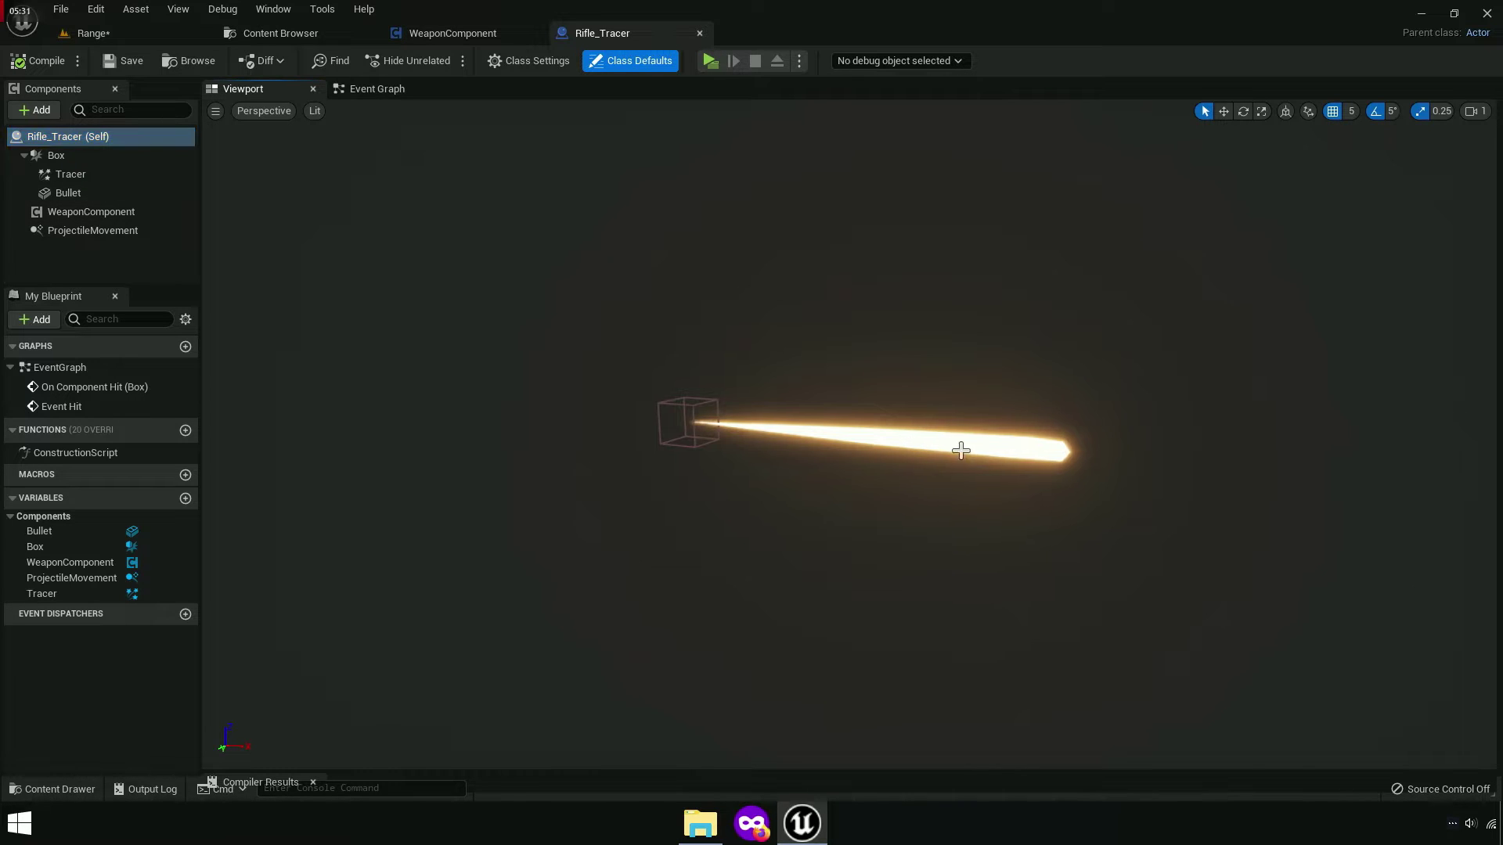
left_click(961, 450)
key("f")
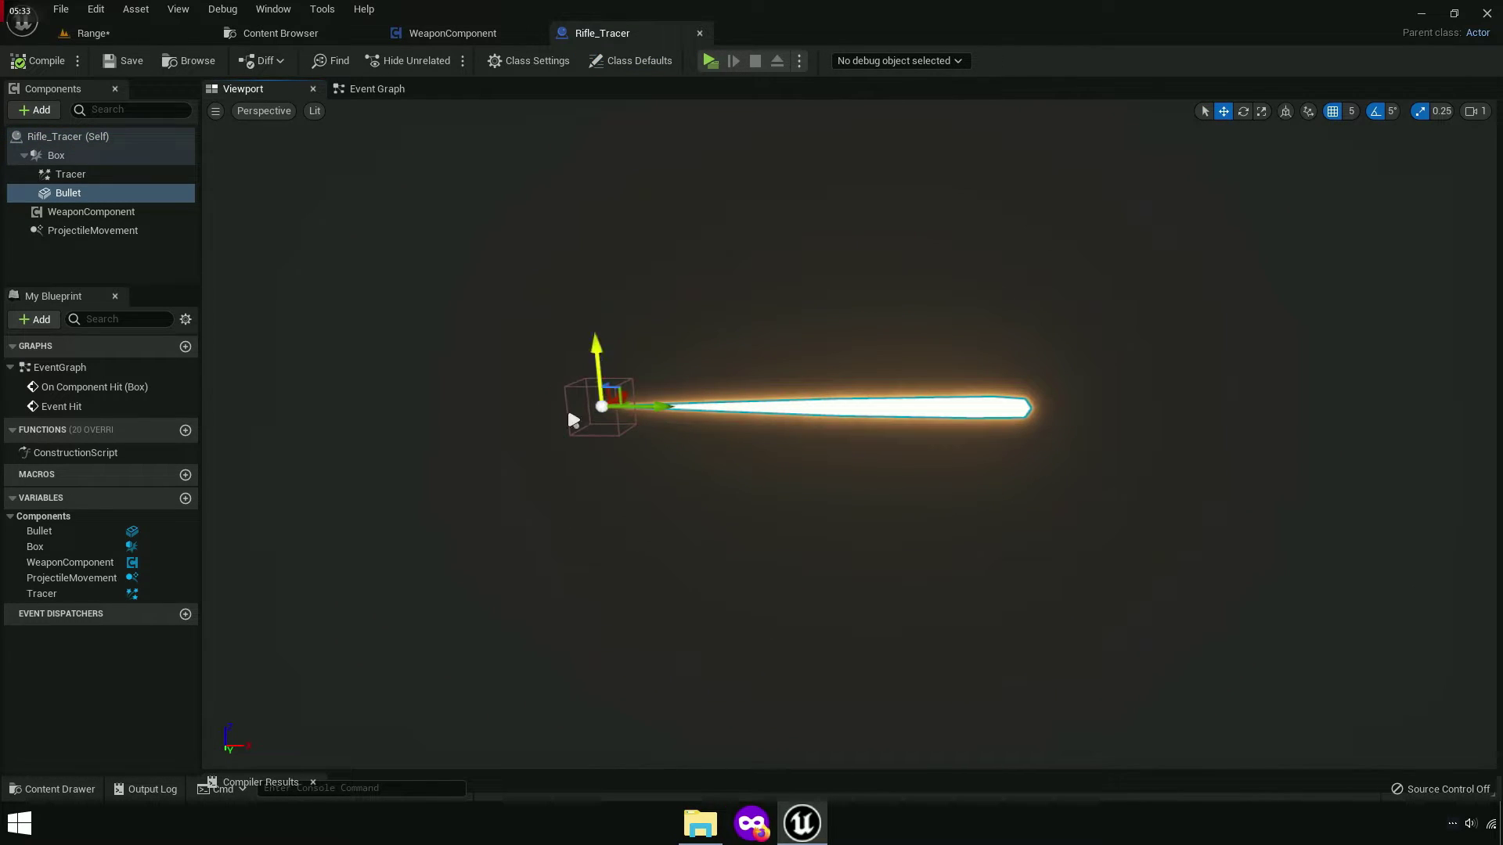
left_click(571, 425)
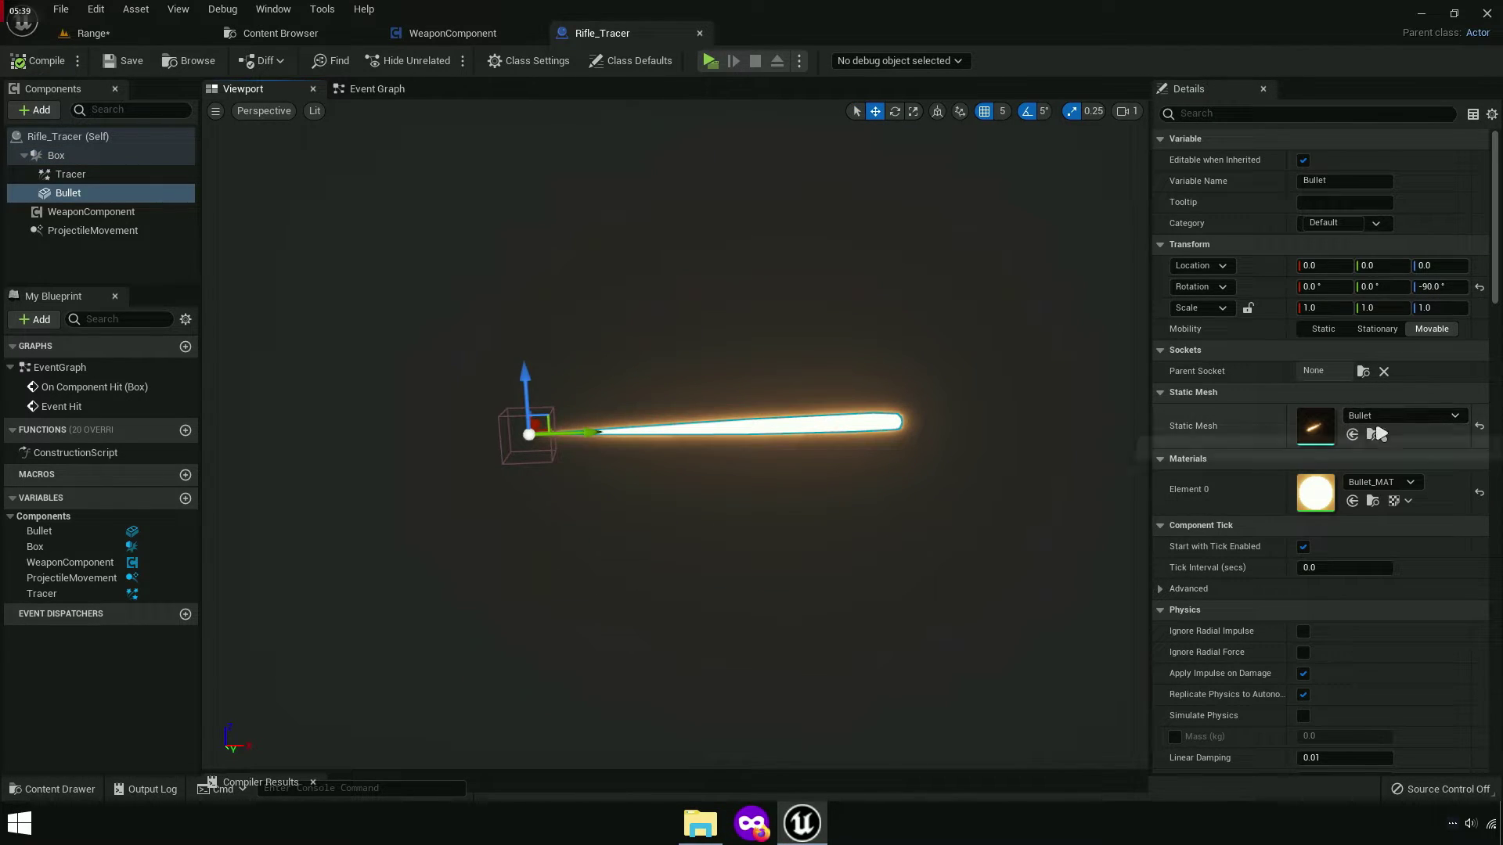
Set the Tracer component's template to P_SniperRifle_Tracer_01 and move it to Location X 65.
left_click(74, 175)
left_click(1385, 395)
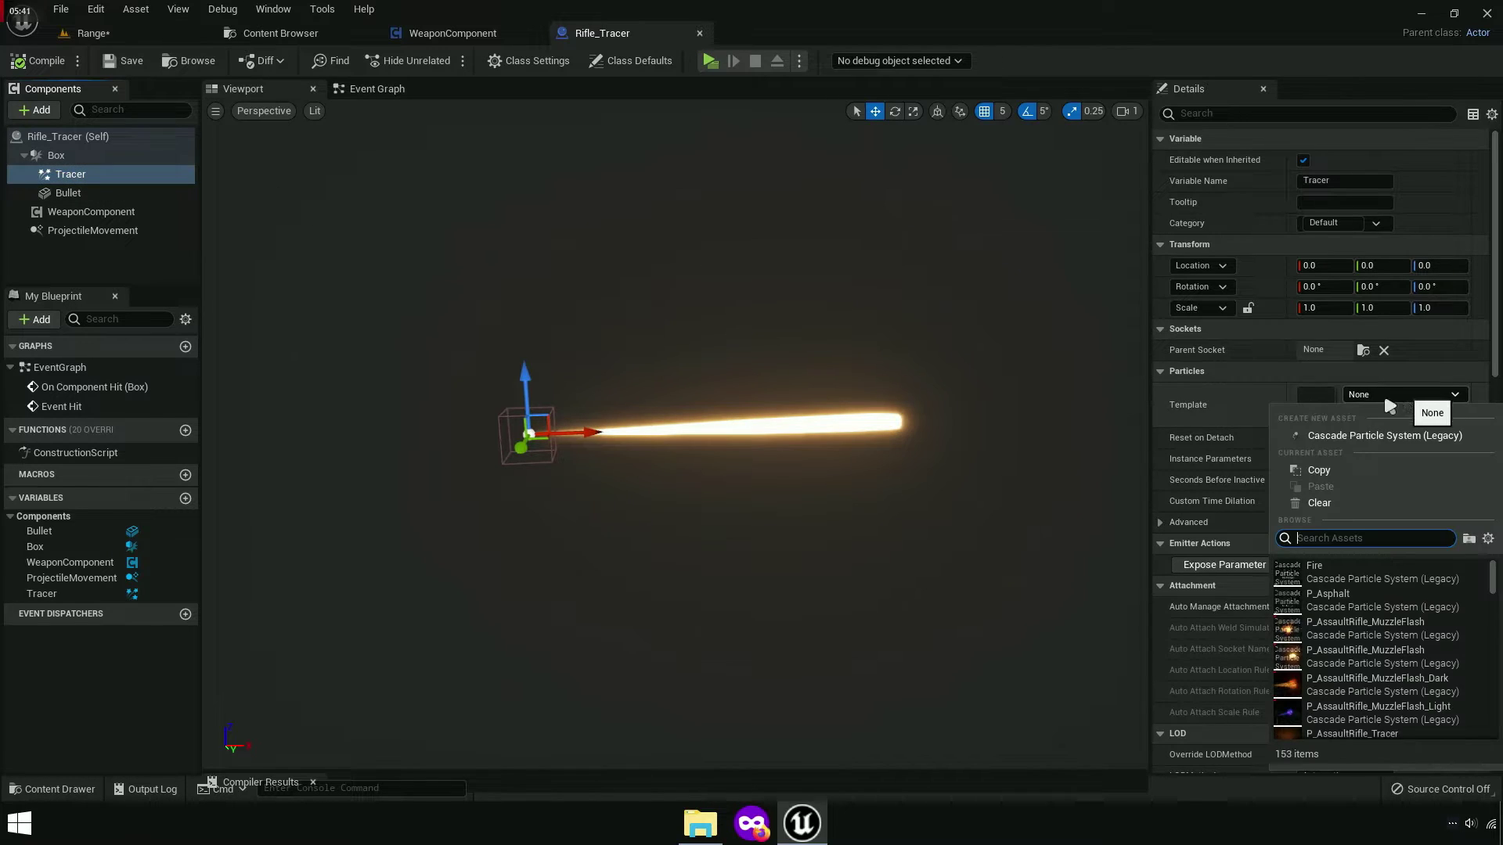
type("sniper tr")
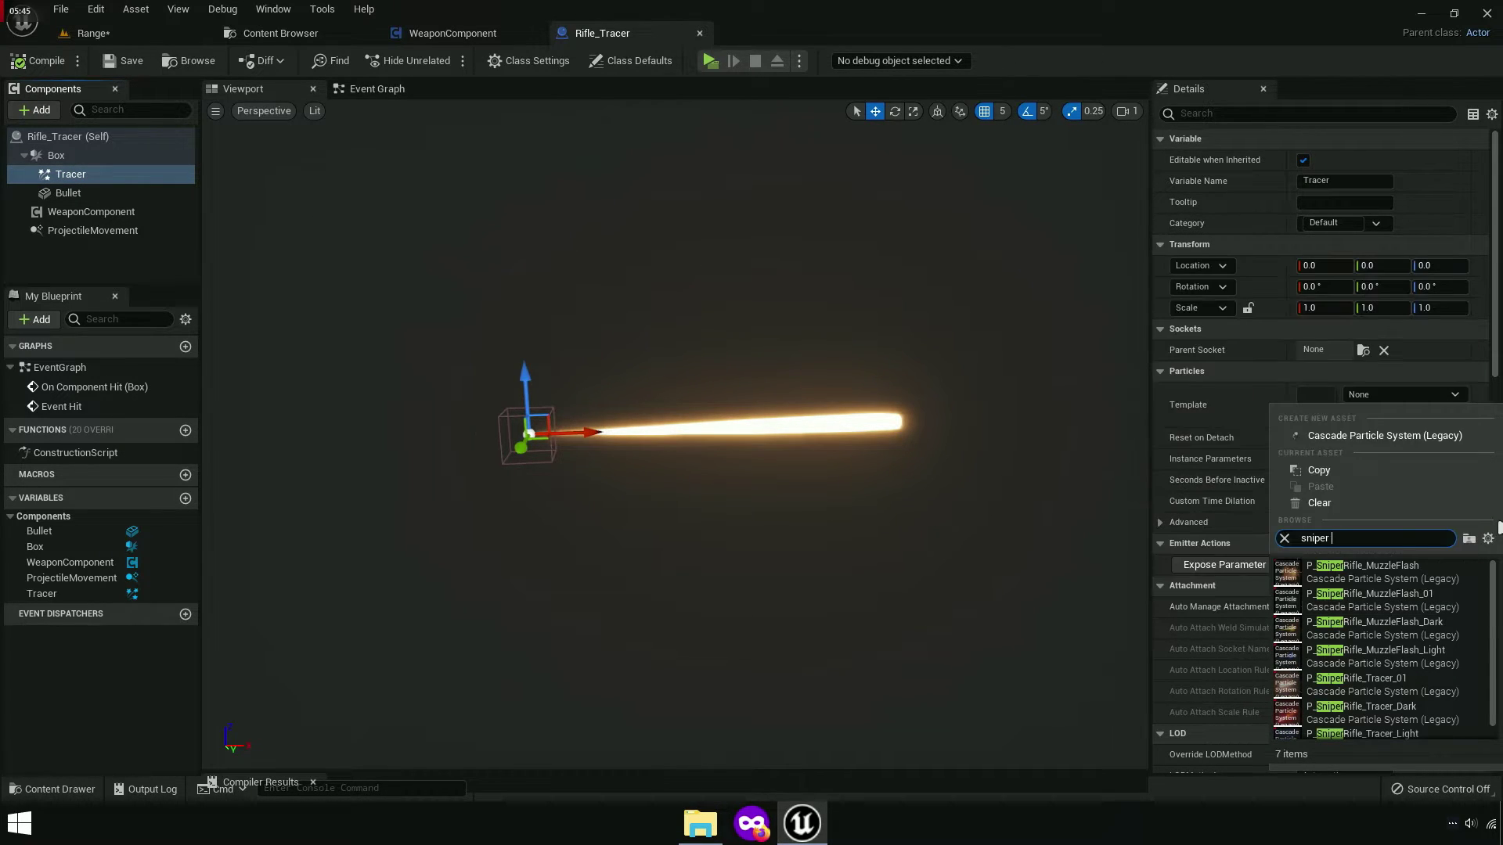
type("ac")
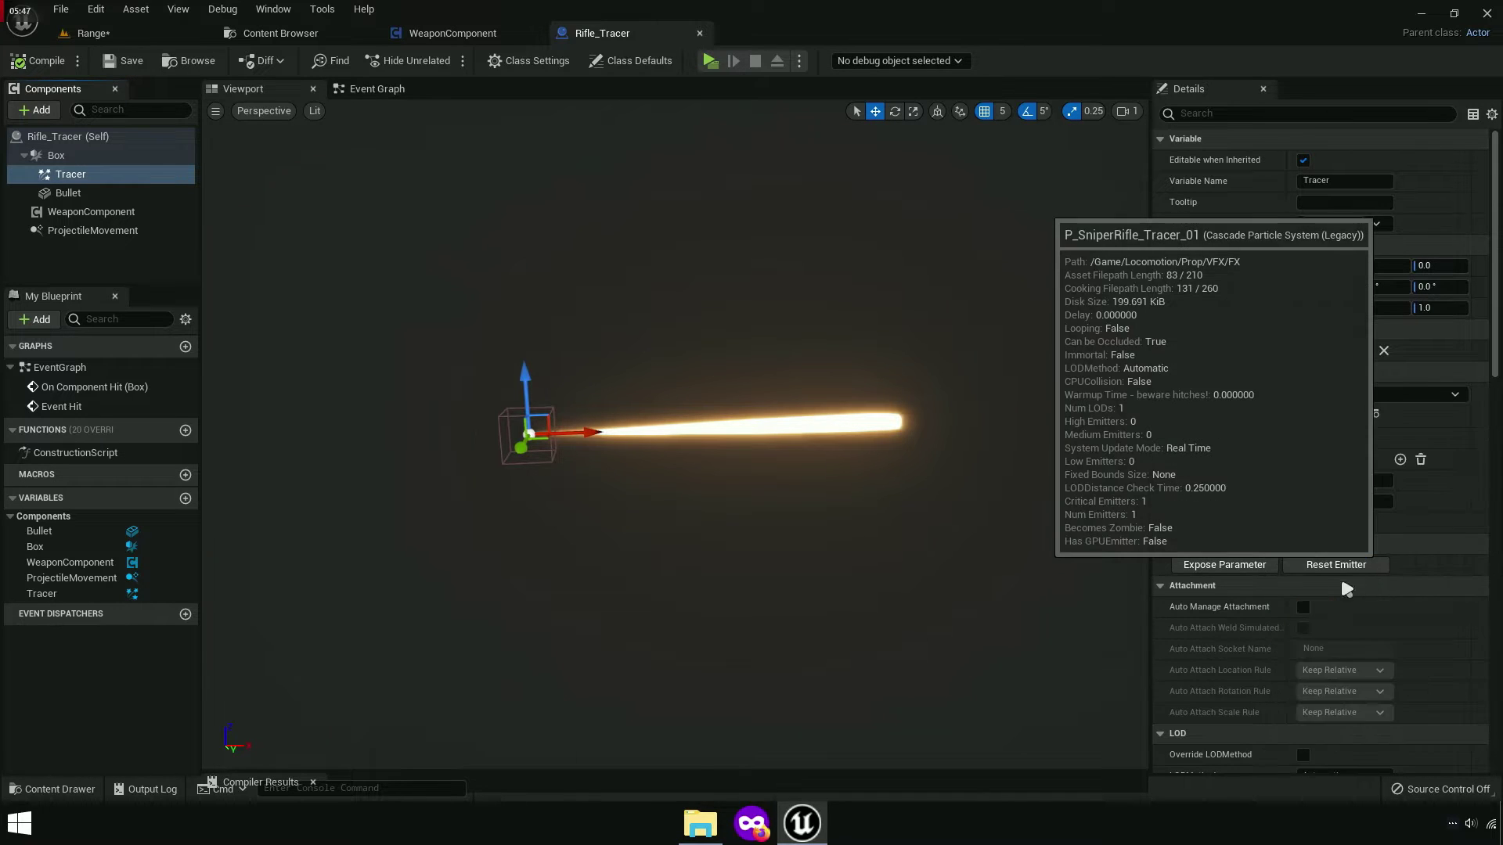
left_click(1340, 574)
scroll(832, 496, "up", 2)
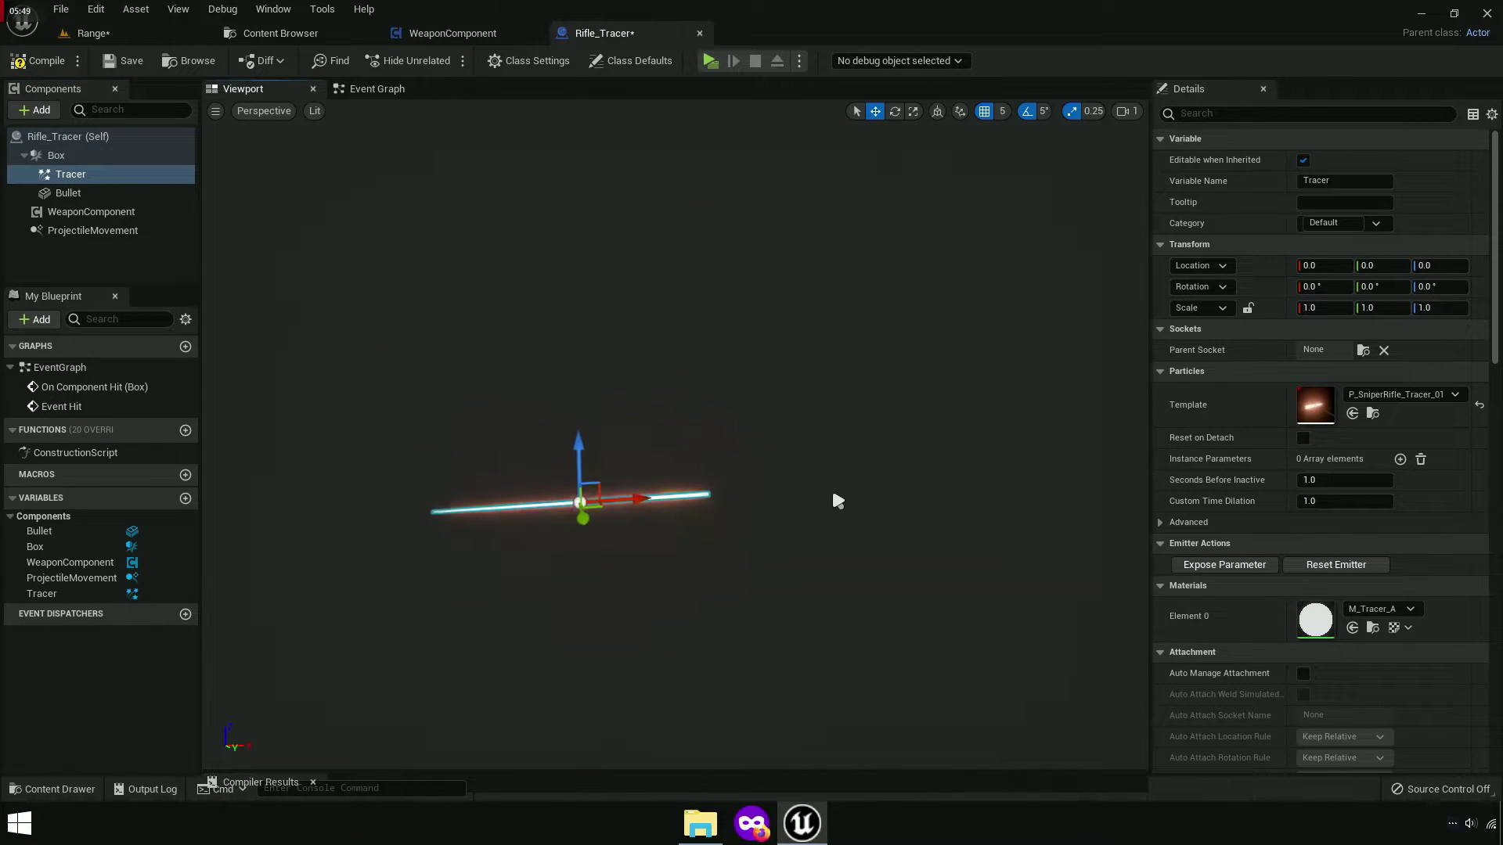
scroll(832, 497, "up", 3)
left_click_drag(564, 546, 806, 550)
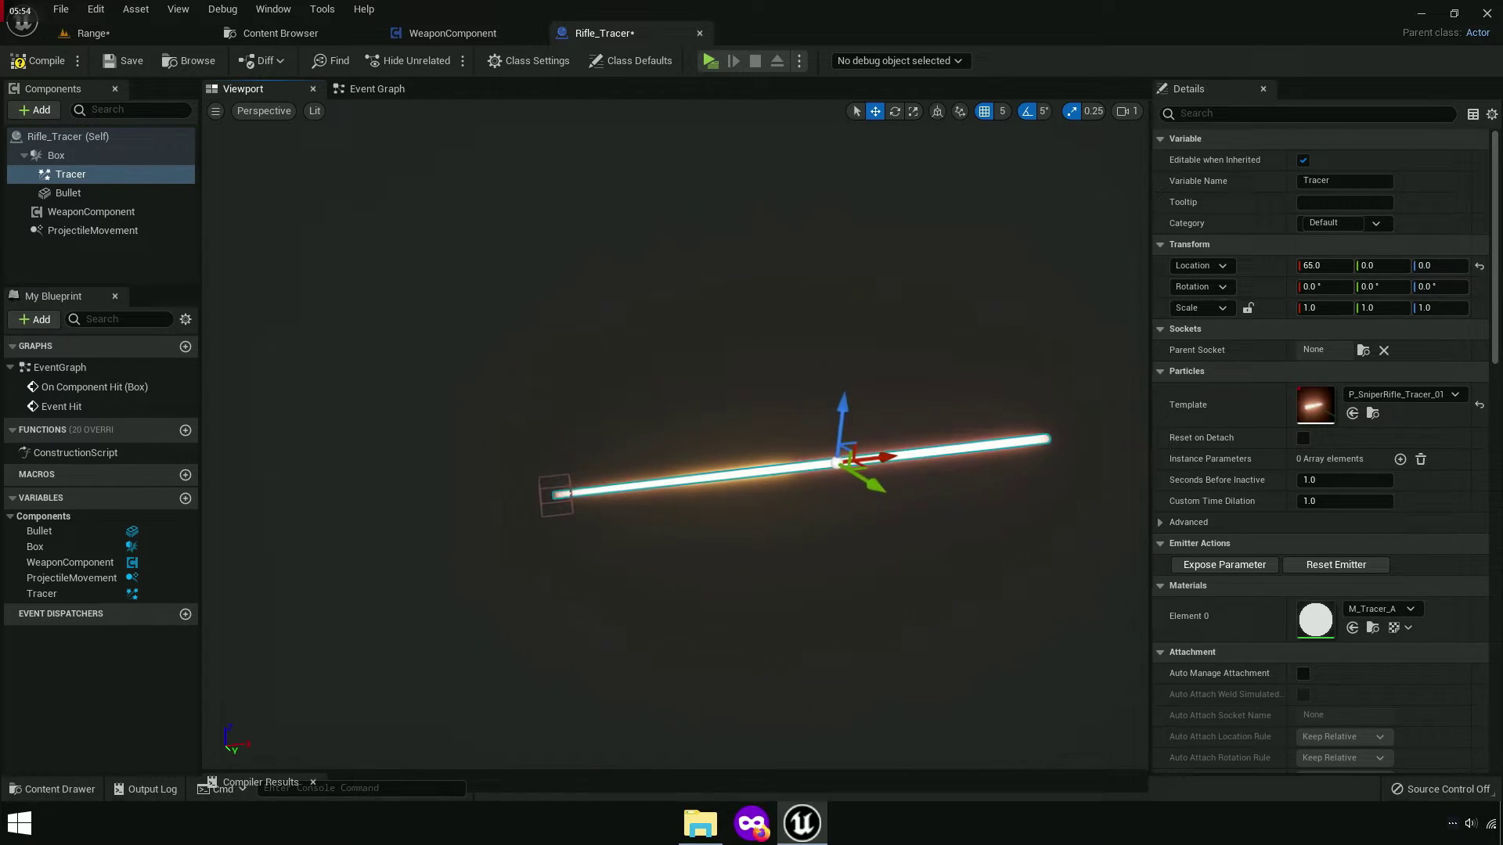
scroll(490, 587, "up", 2)
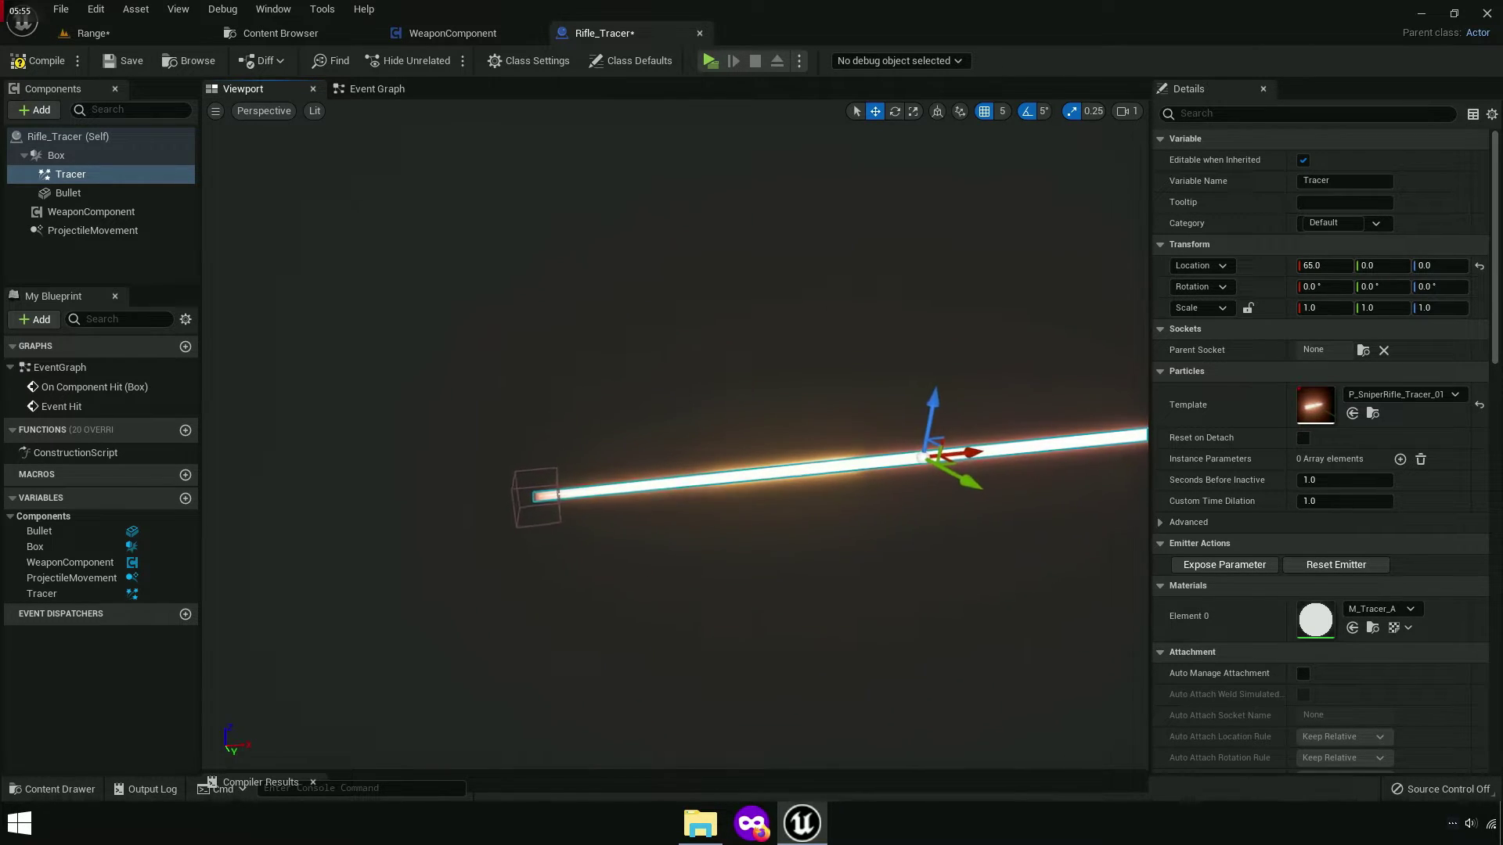
scroll(490, 586, "up", 2)
Clear the Bullet component's Static Mesh to None and compile Rifle_Tracer.
left_click(454, 492)
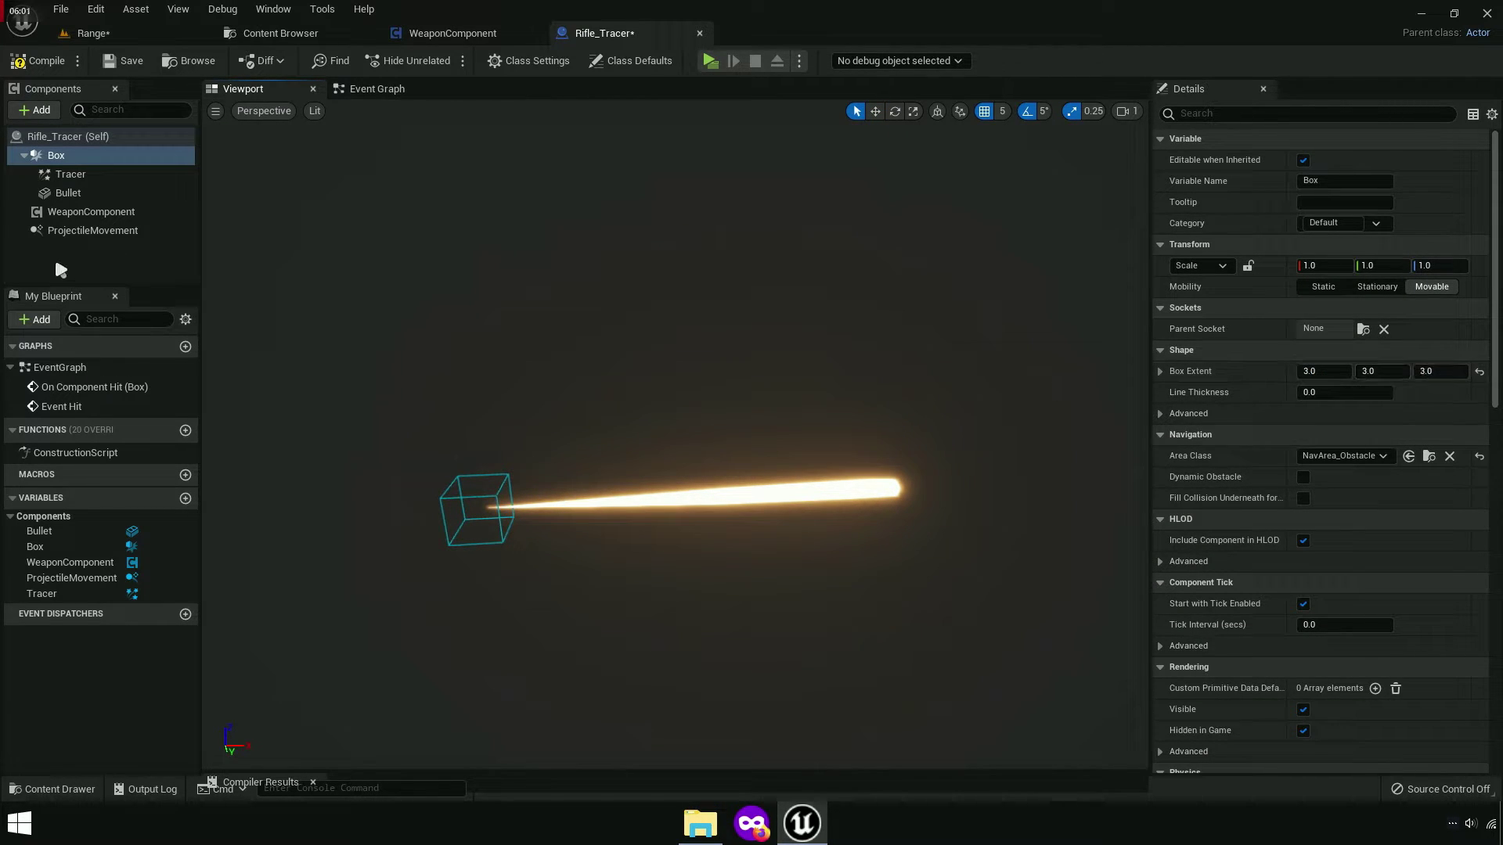
left_click(69, 193)
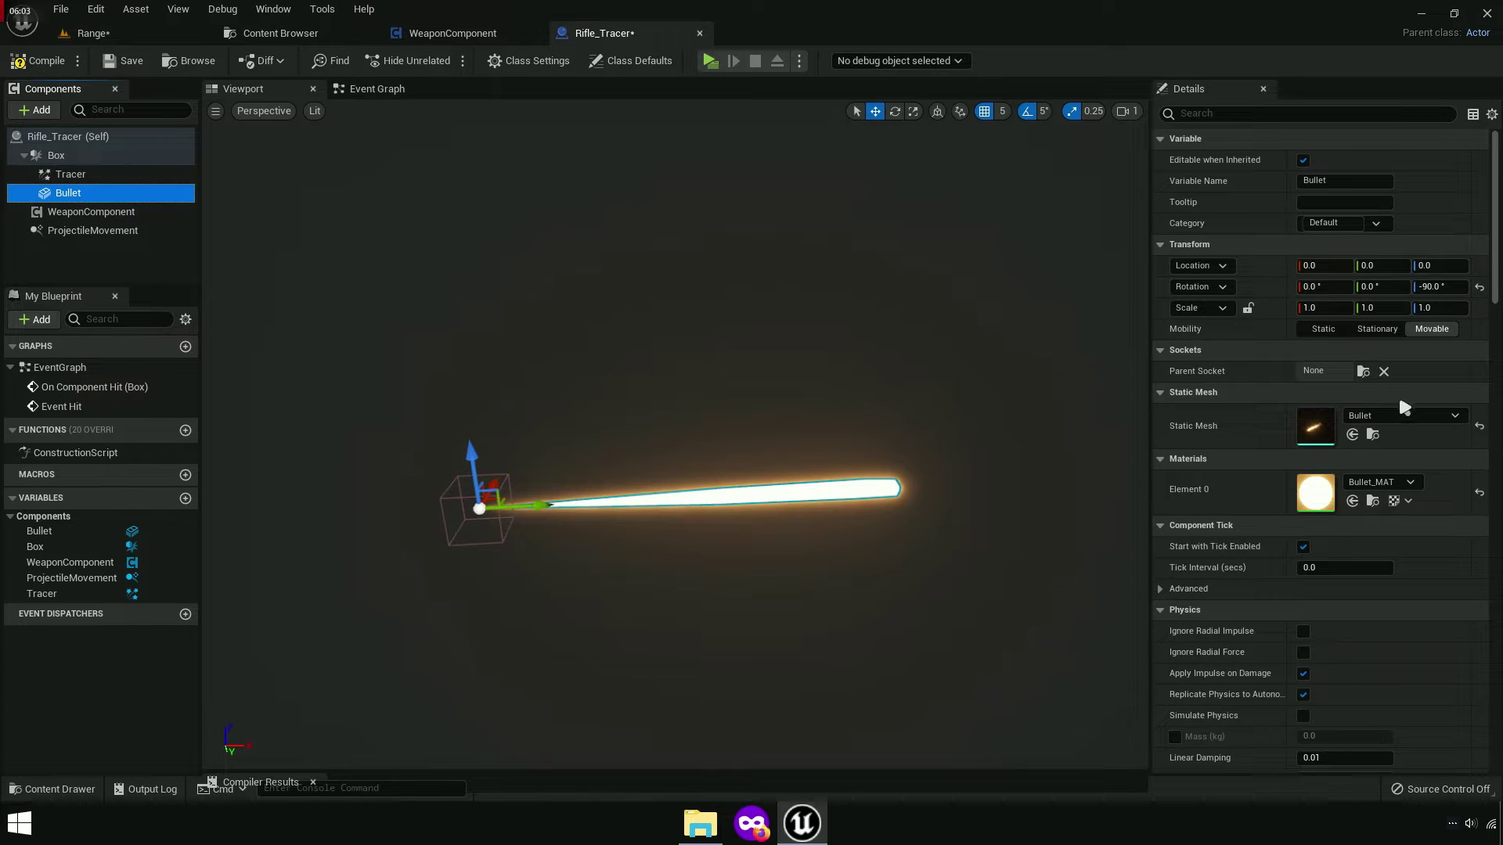
left_click(1402, 408)
left_click(1313, 503)
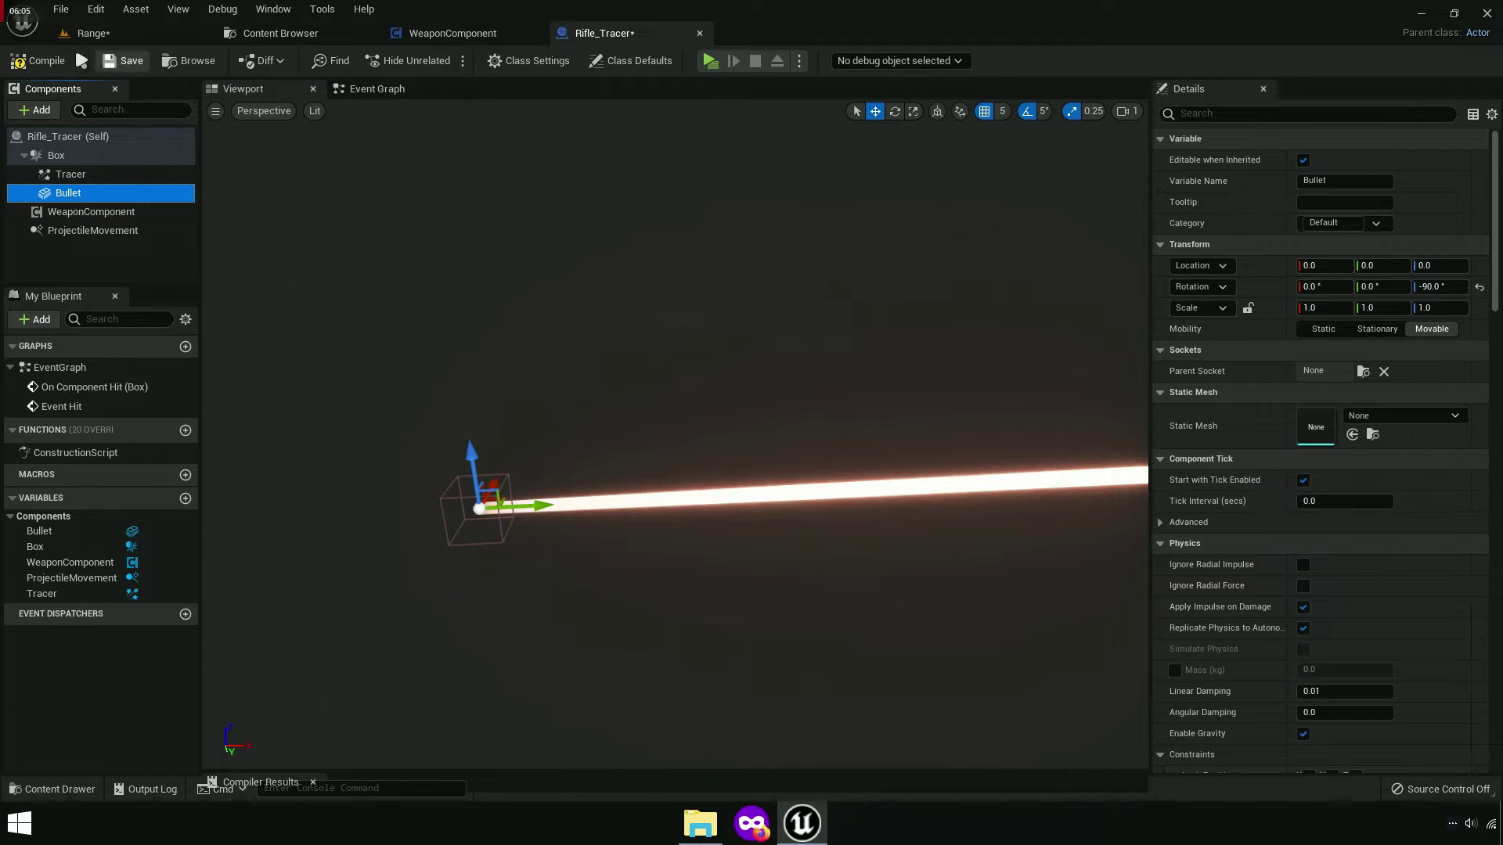
left_click(36, 60)
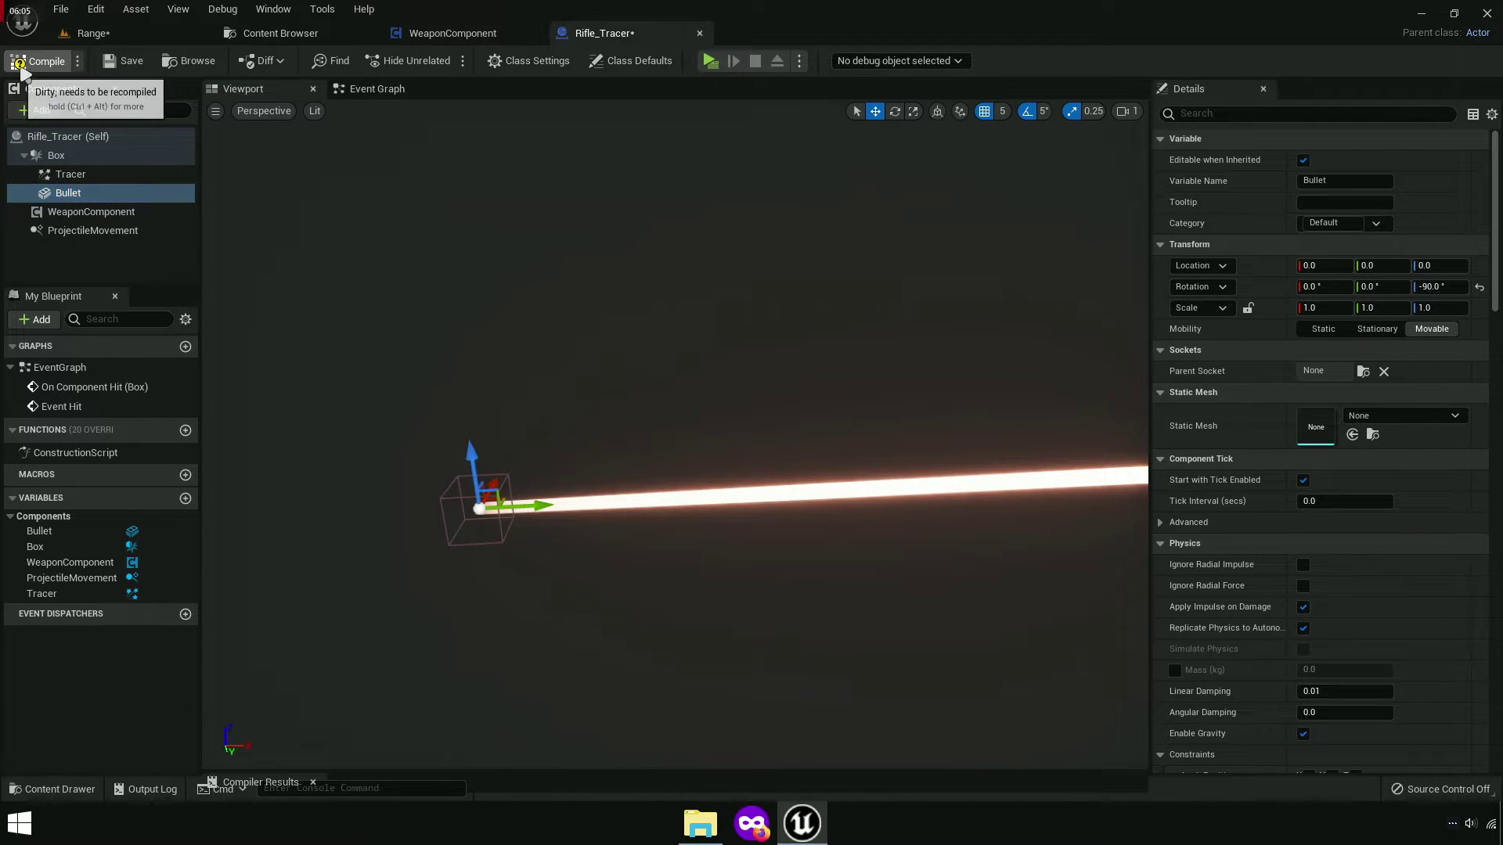
left_click(709, 60)
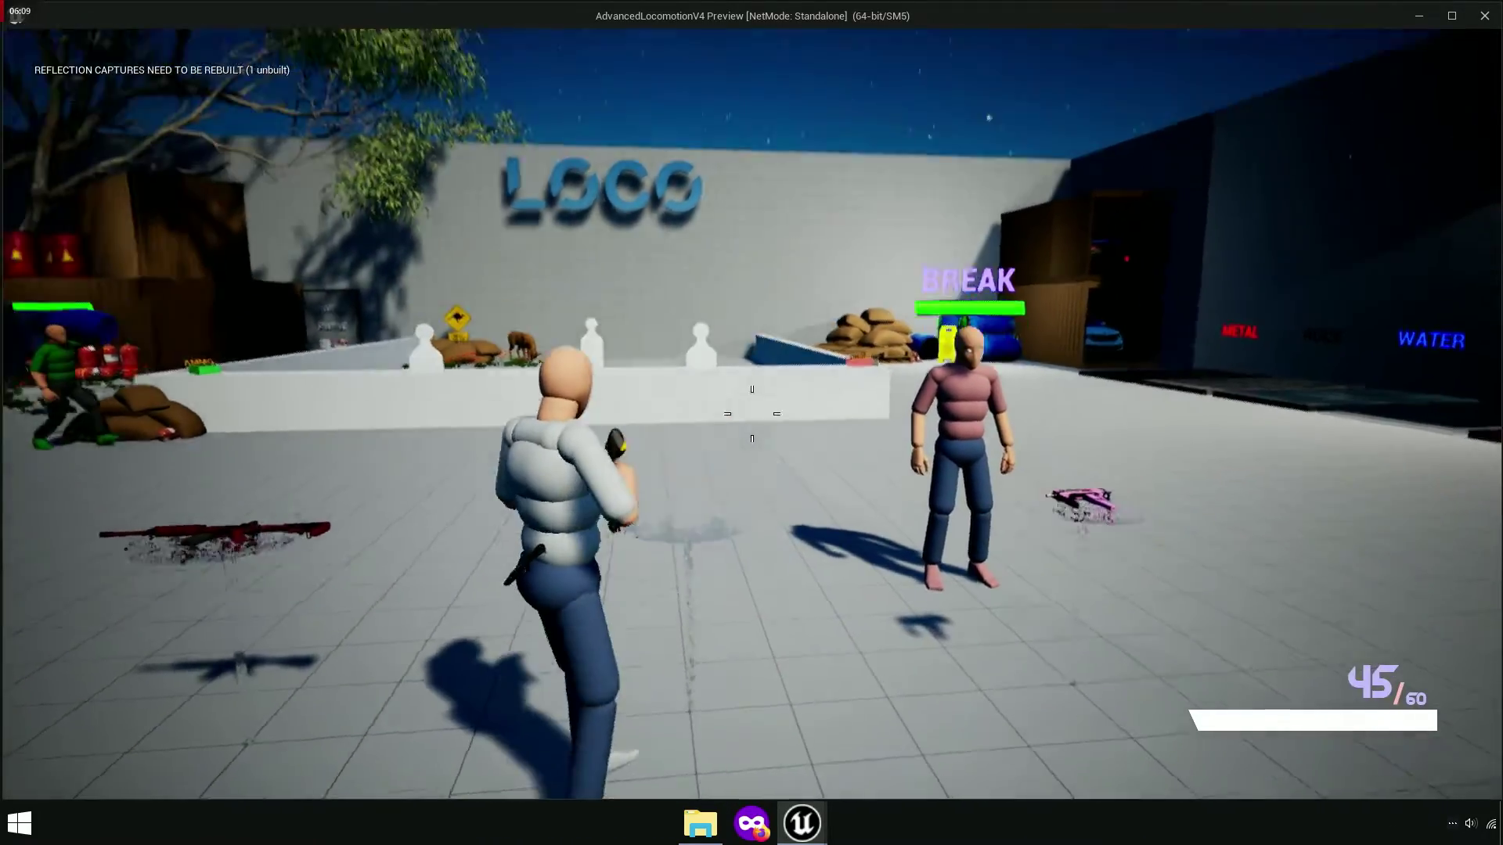
left_click_drag(751, 413, 751, 413)
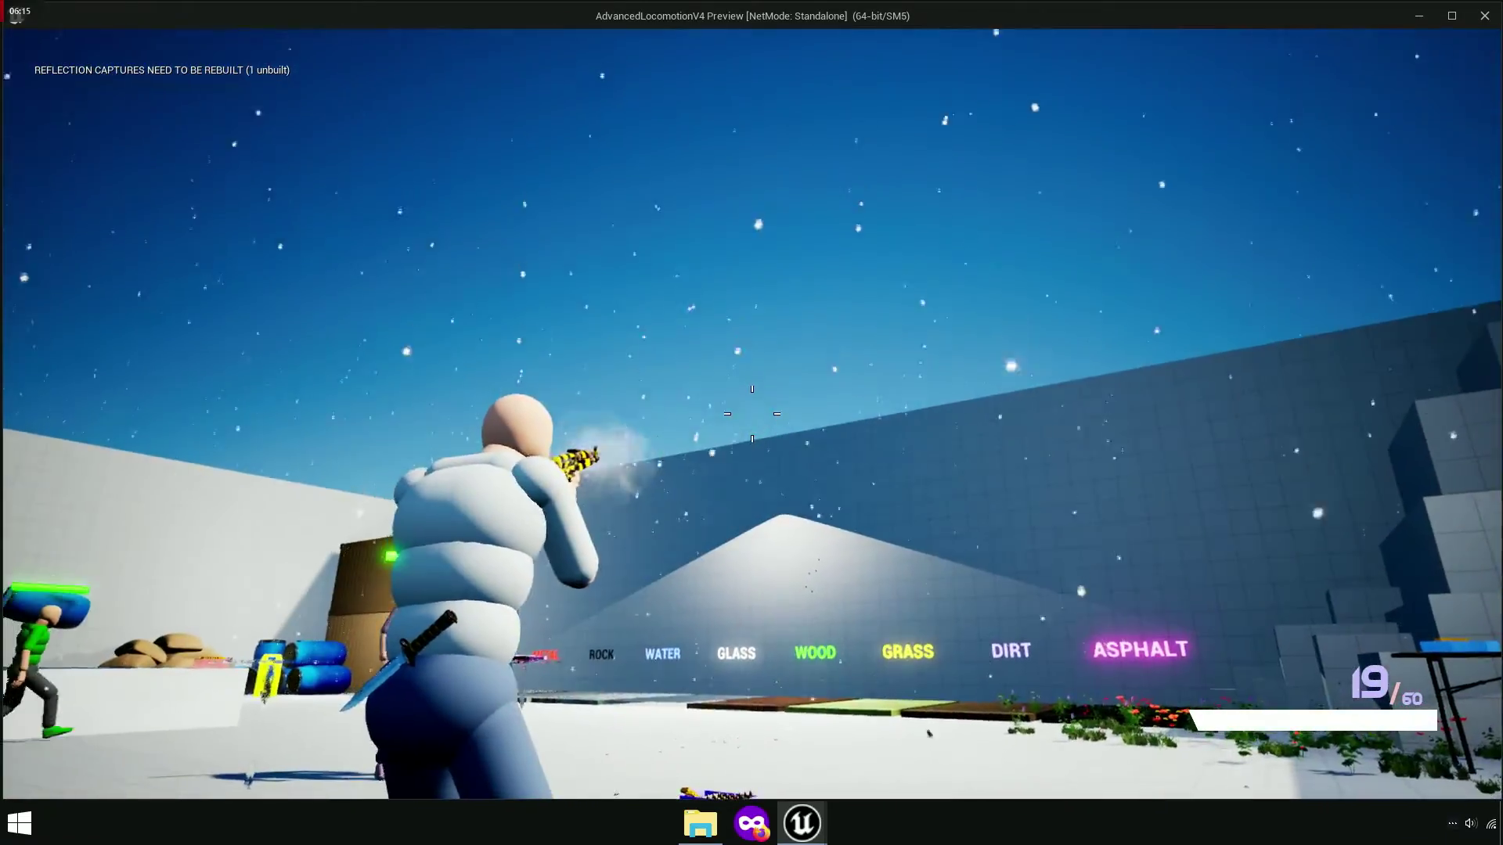
key("w")
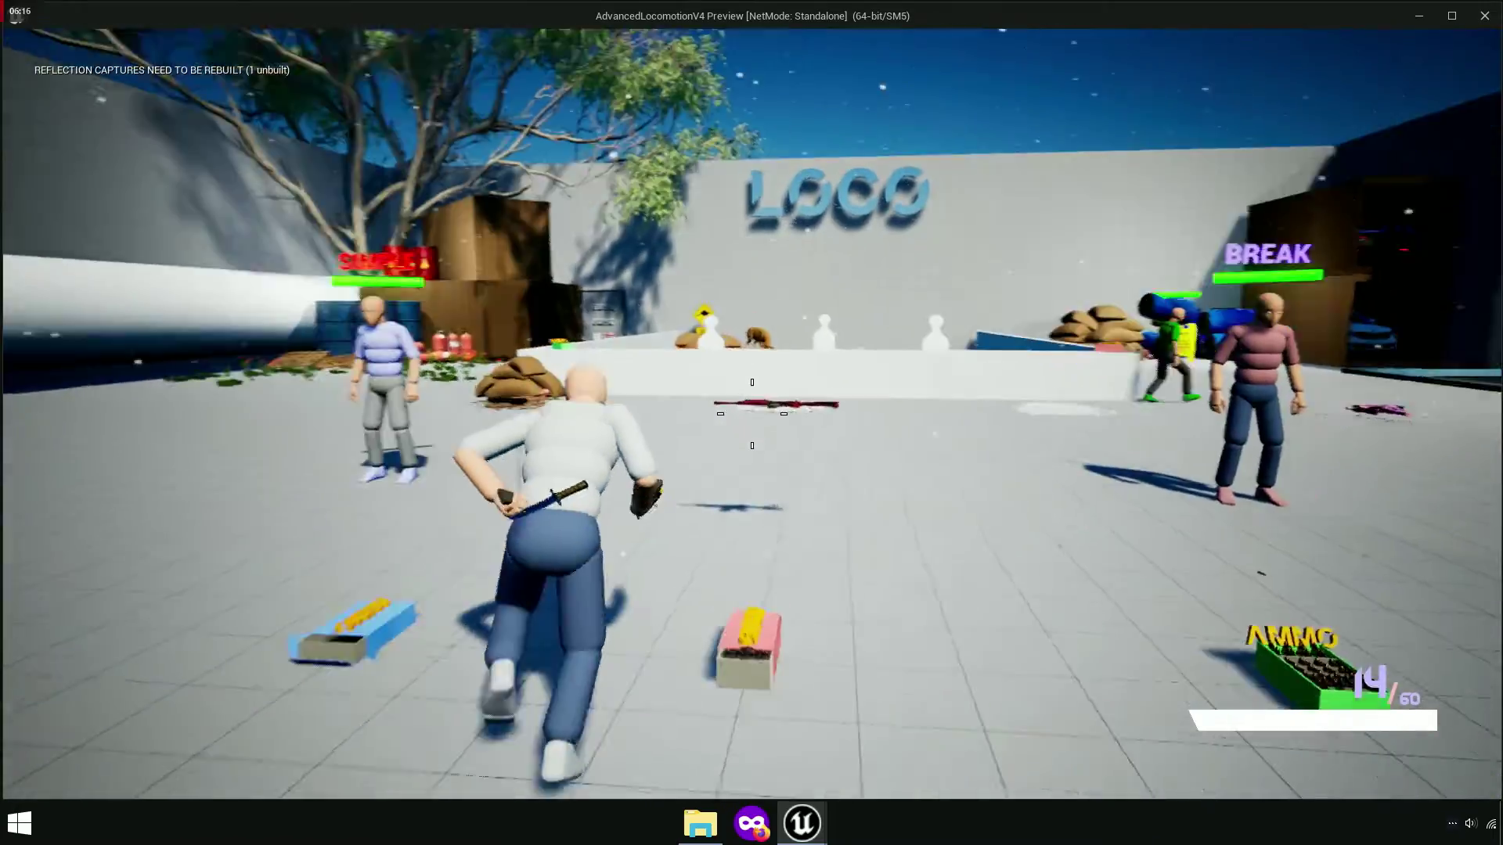
key("2")
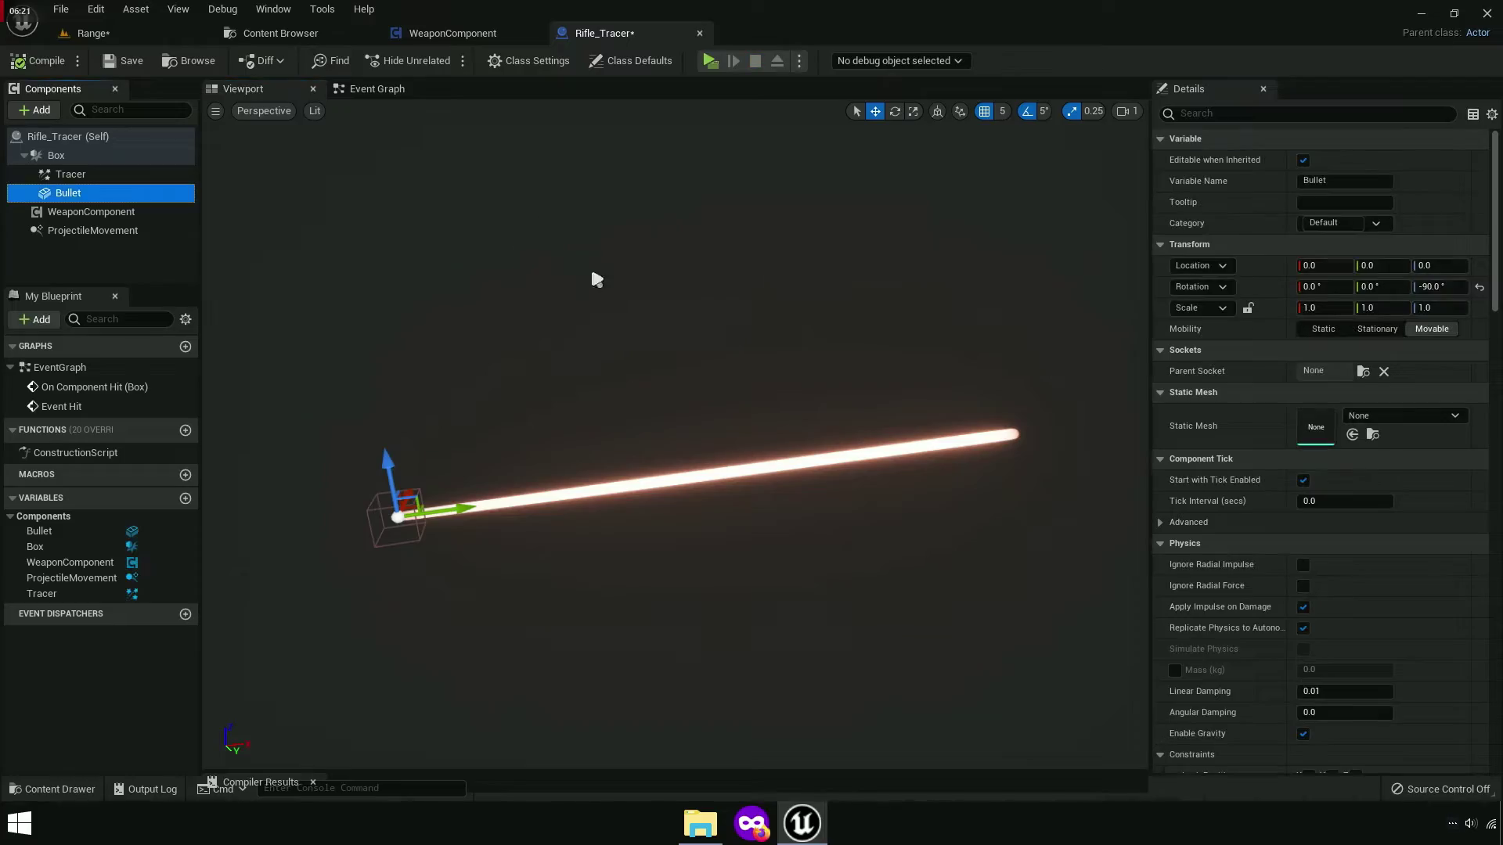
Clear the Tracer component's particle template.
scroll(479, 506, "up", 2)
scroll(479, 507, "up", 3)
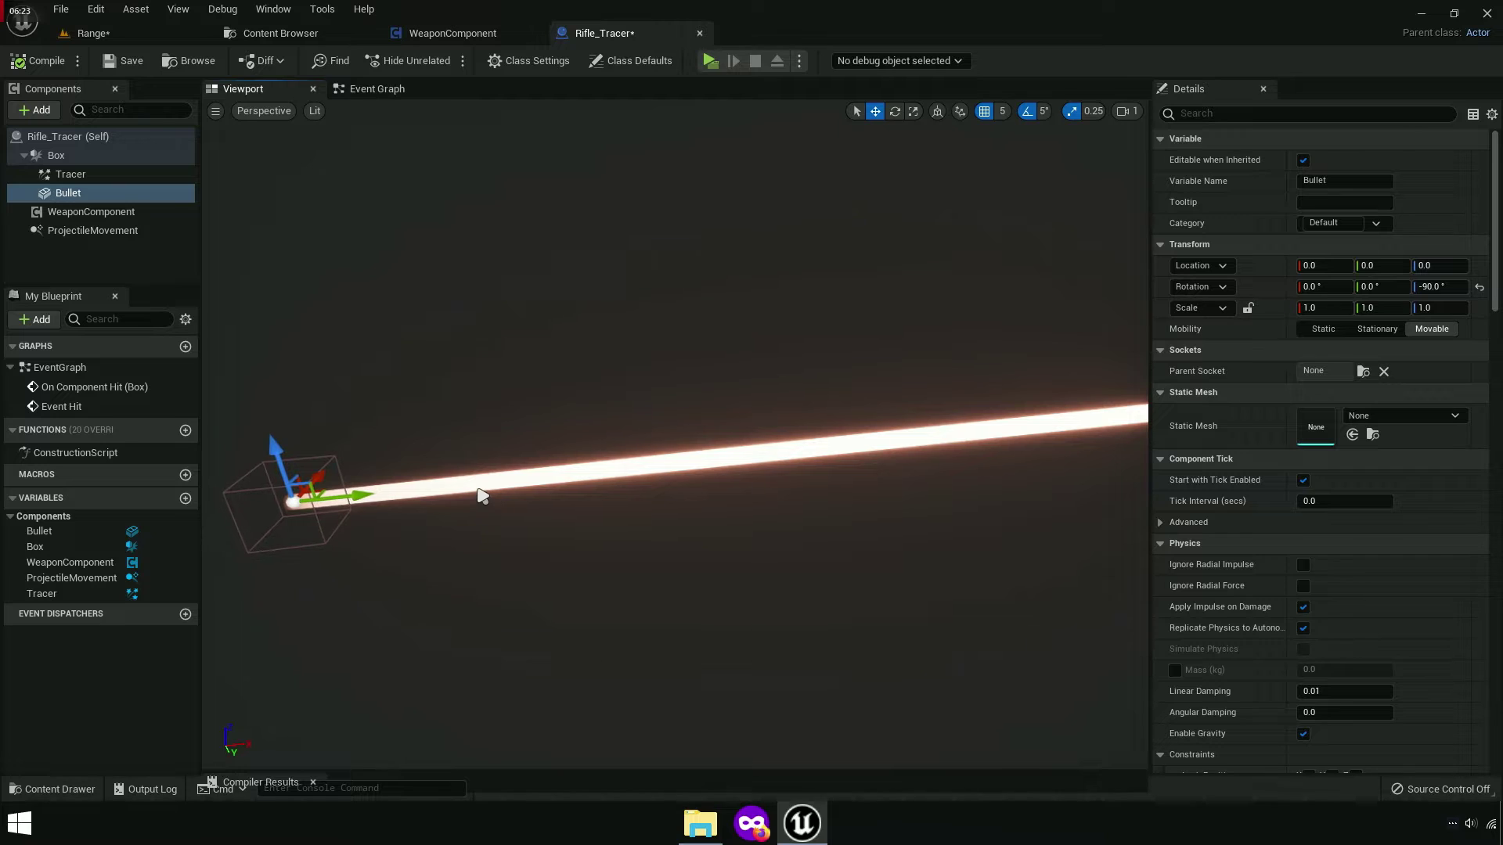
left_click(78, 174)
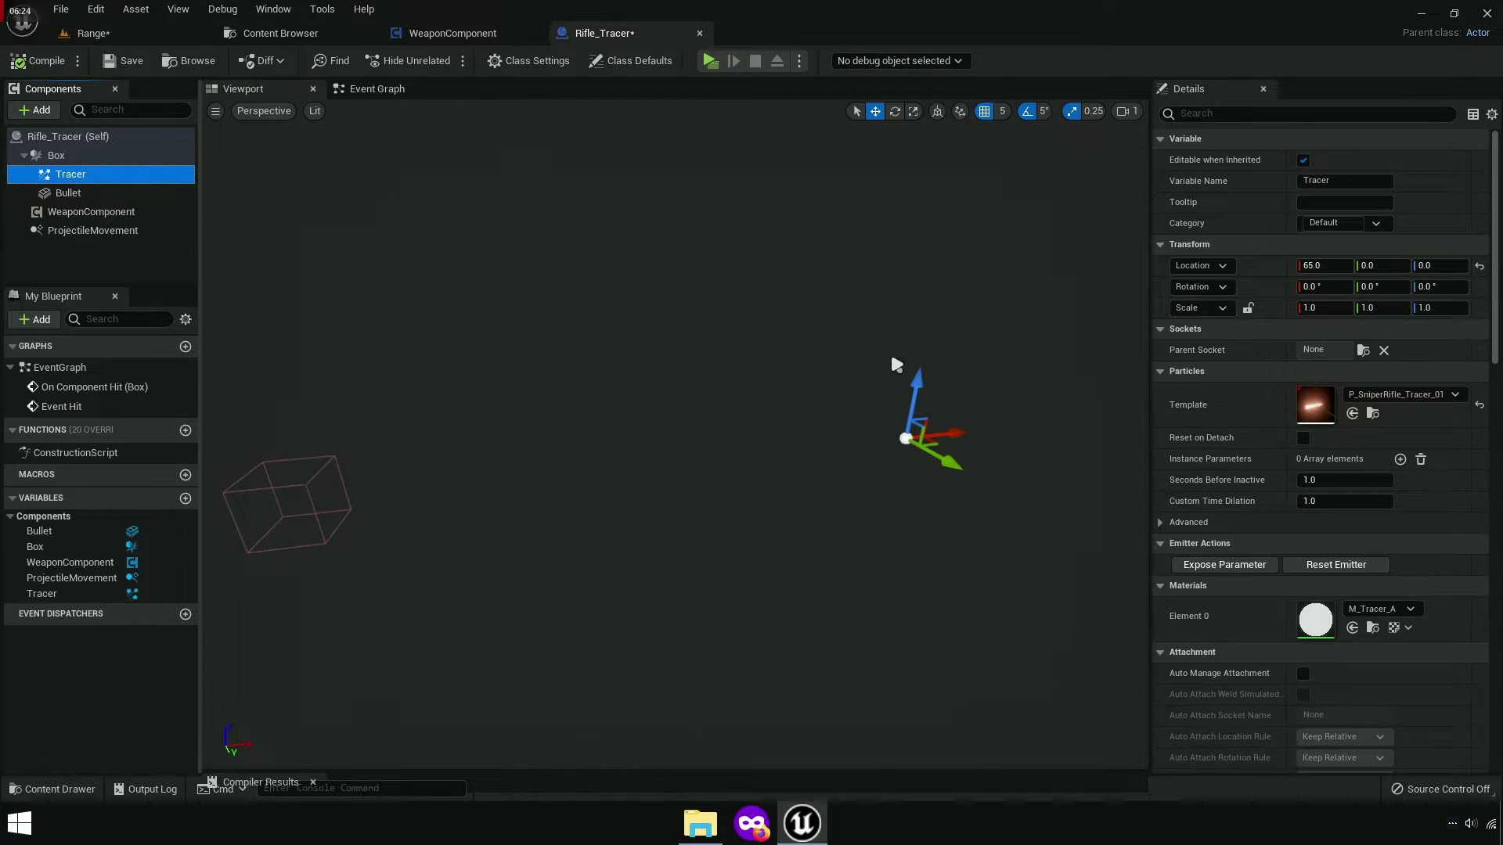
left_click(1401, 395)
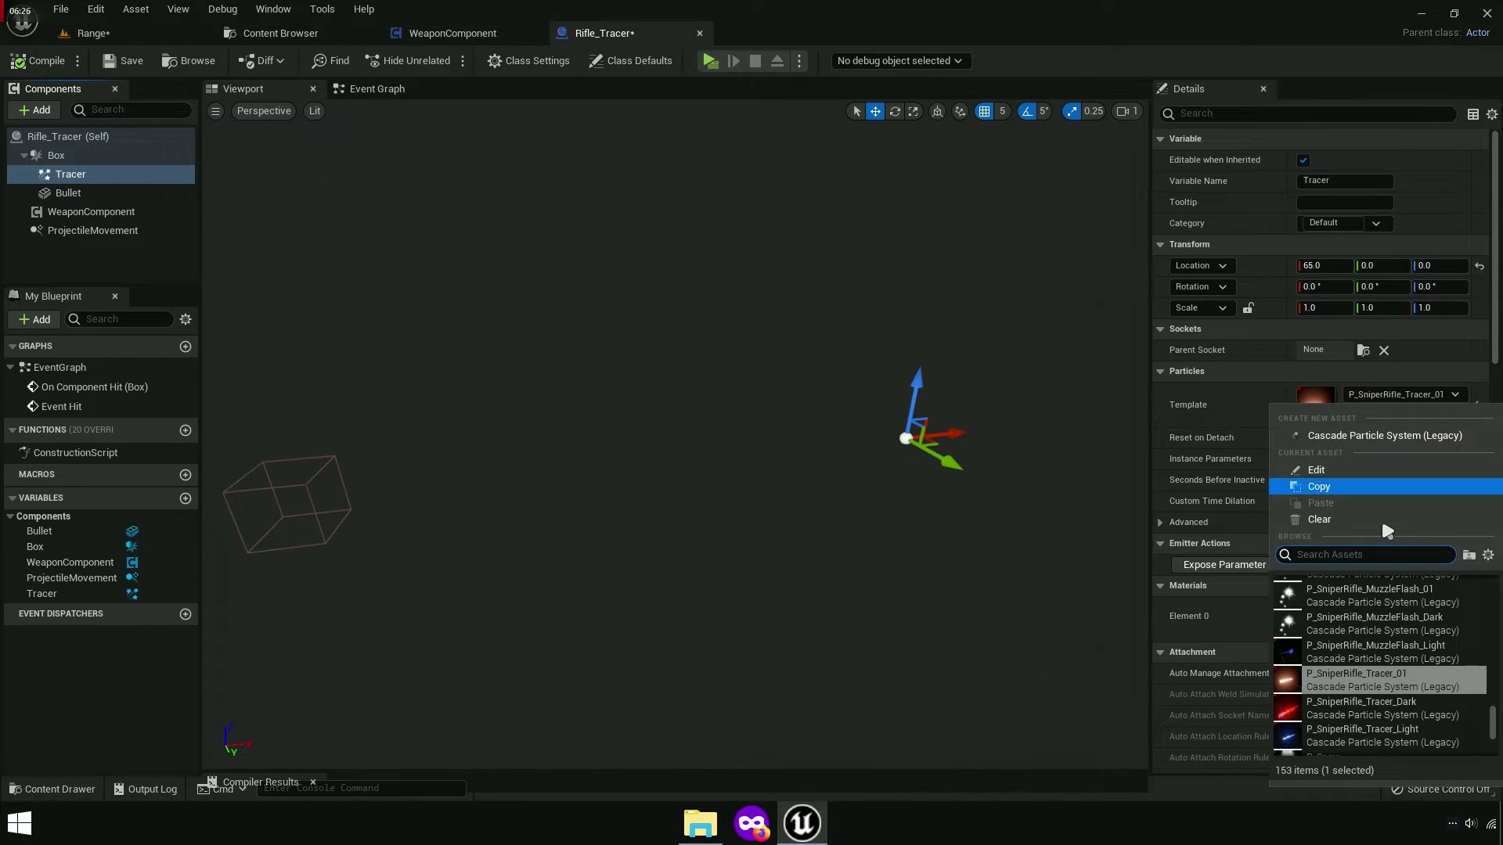
left_click(1320, 520)
Assign the Bullet static mesh to the Bullet component, then Save All from the Content Browser.
left_click(68, 192)
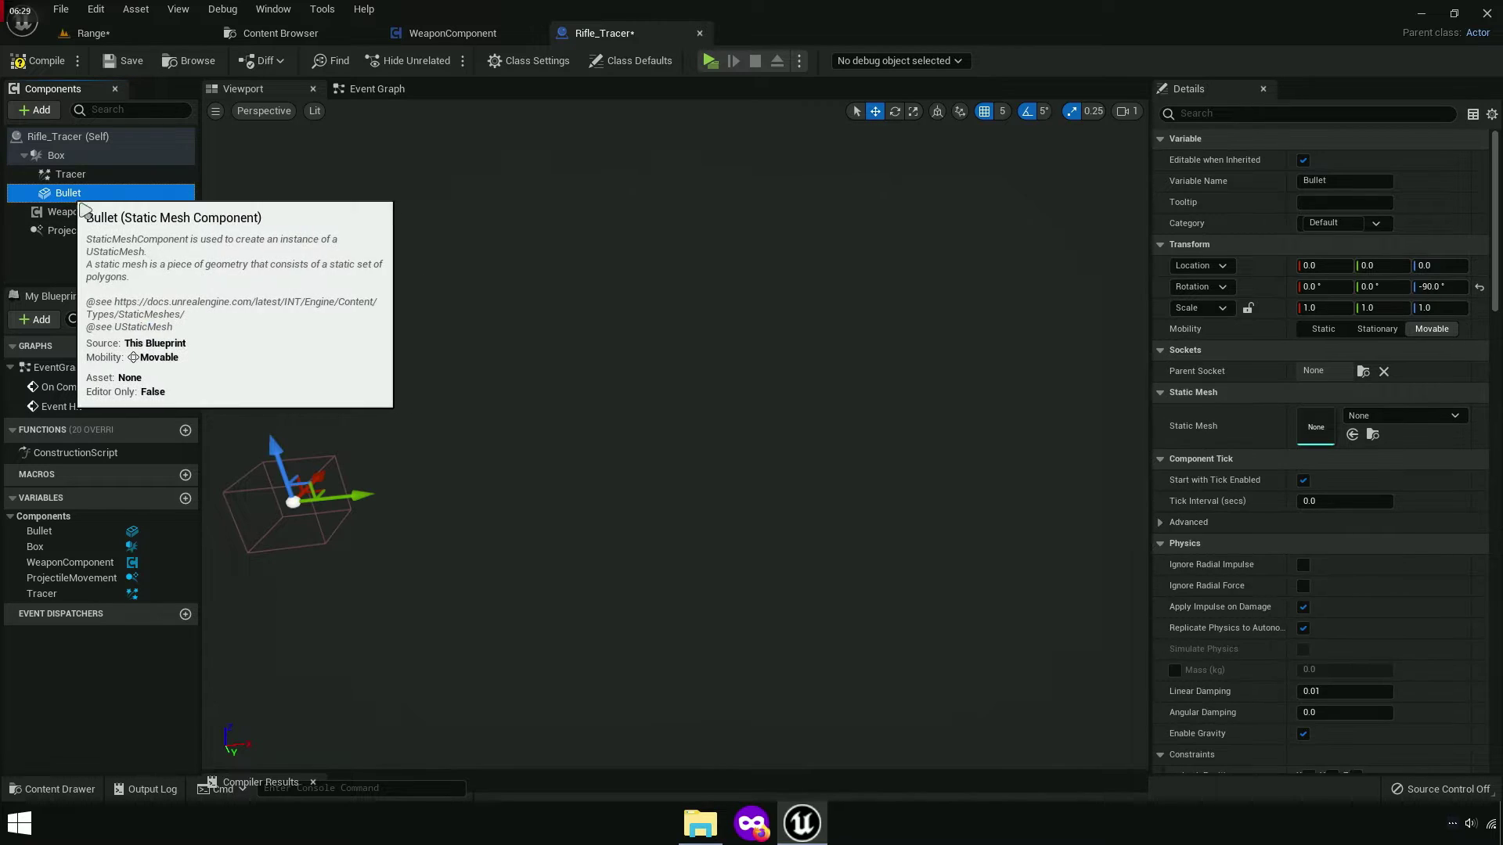
left_click(1401, 416)
type("bu")
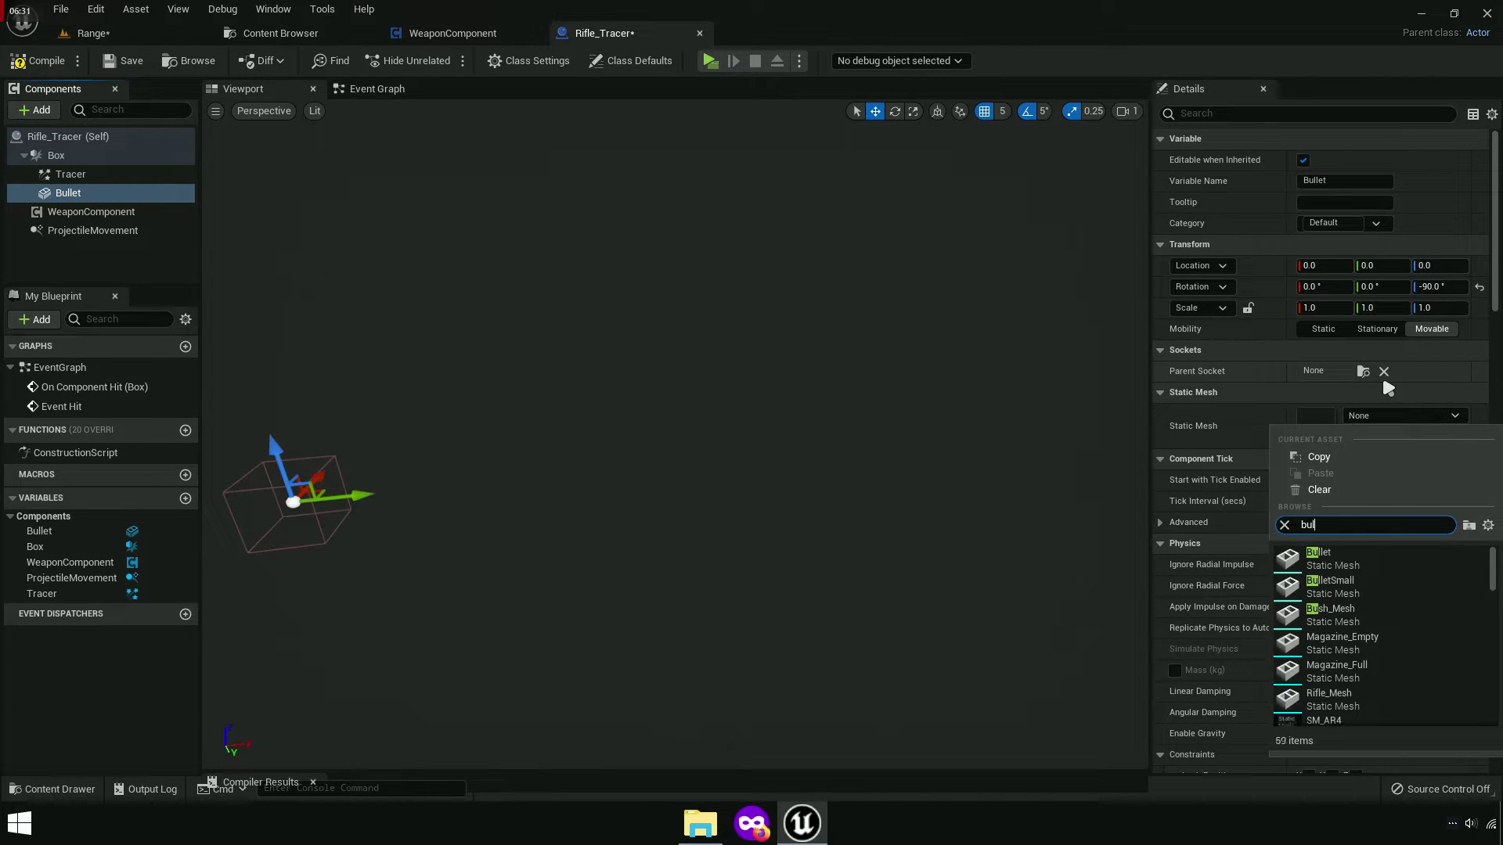
type("let")
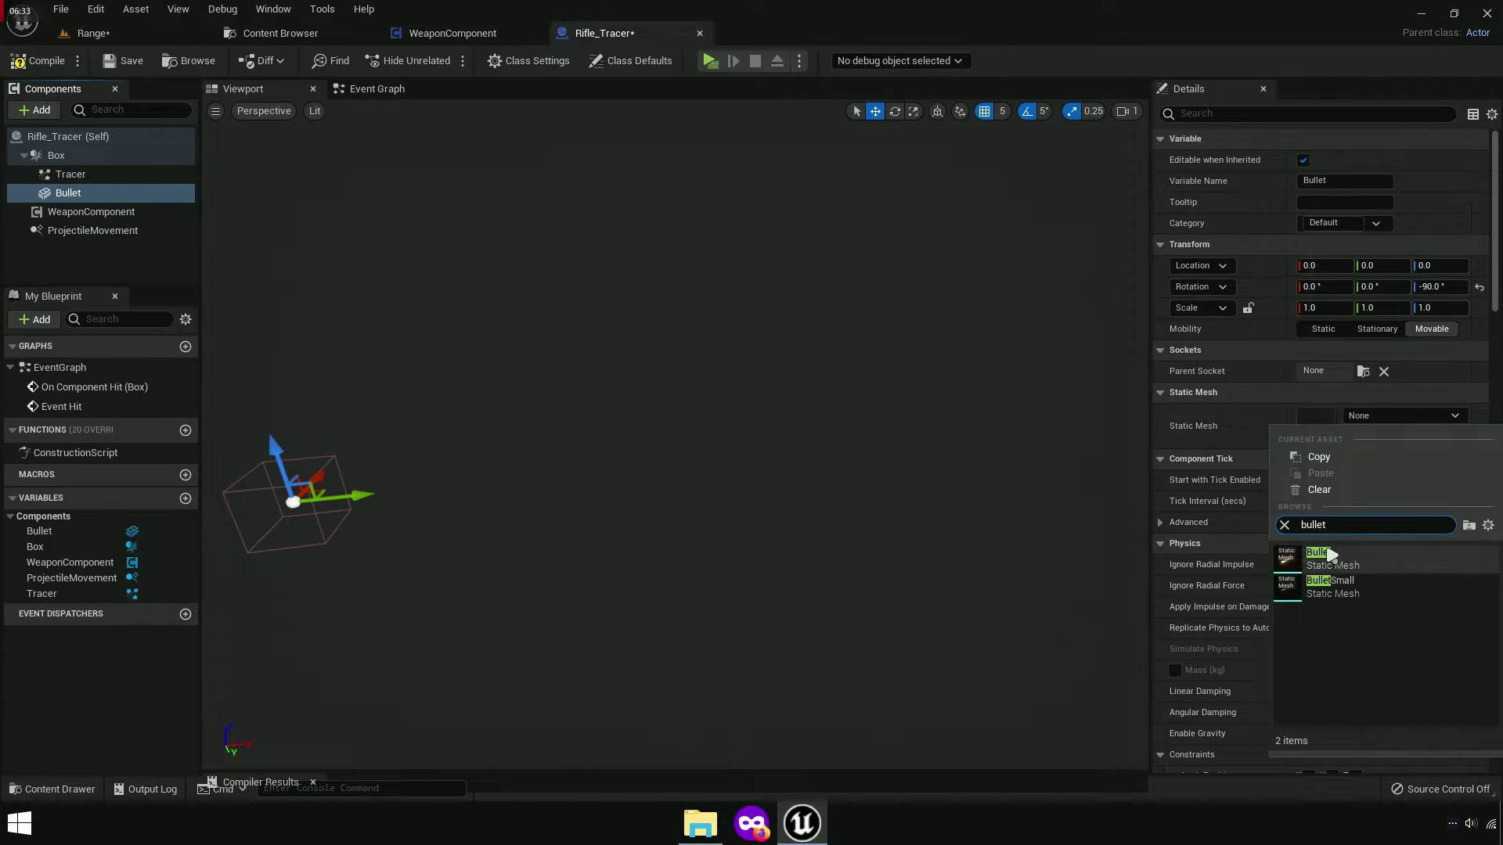
left_click(1331, 554)
scroll(824, 433, "up", 2)
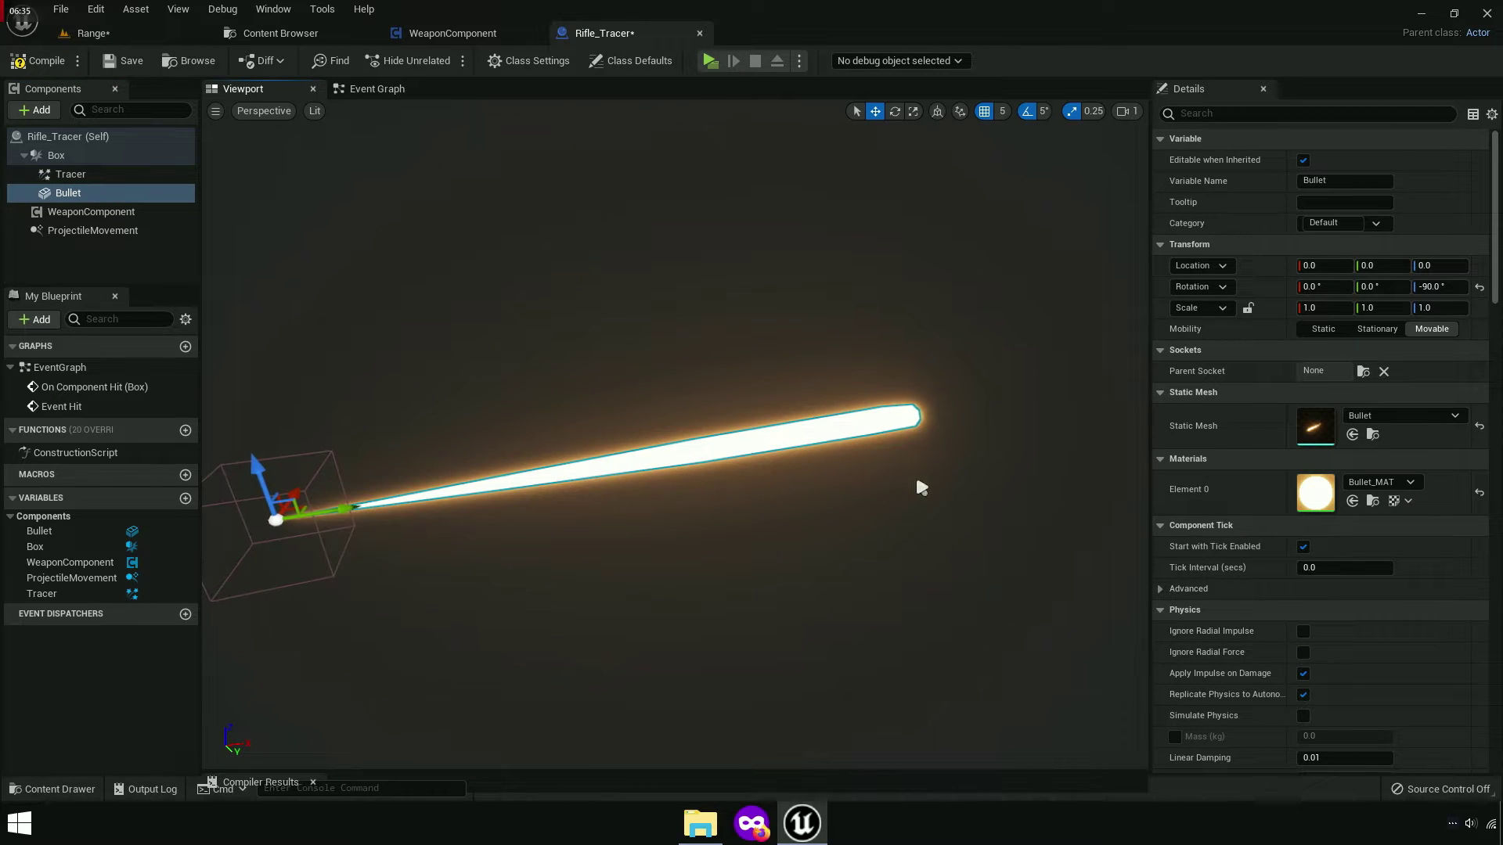
right_click_drag(921, 487, 564, 409)
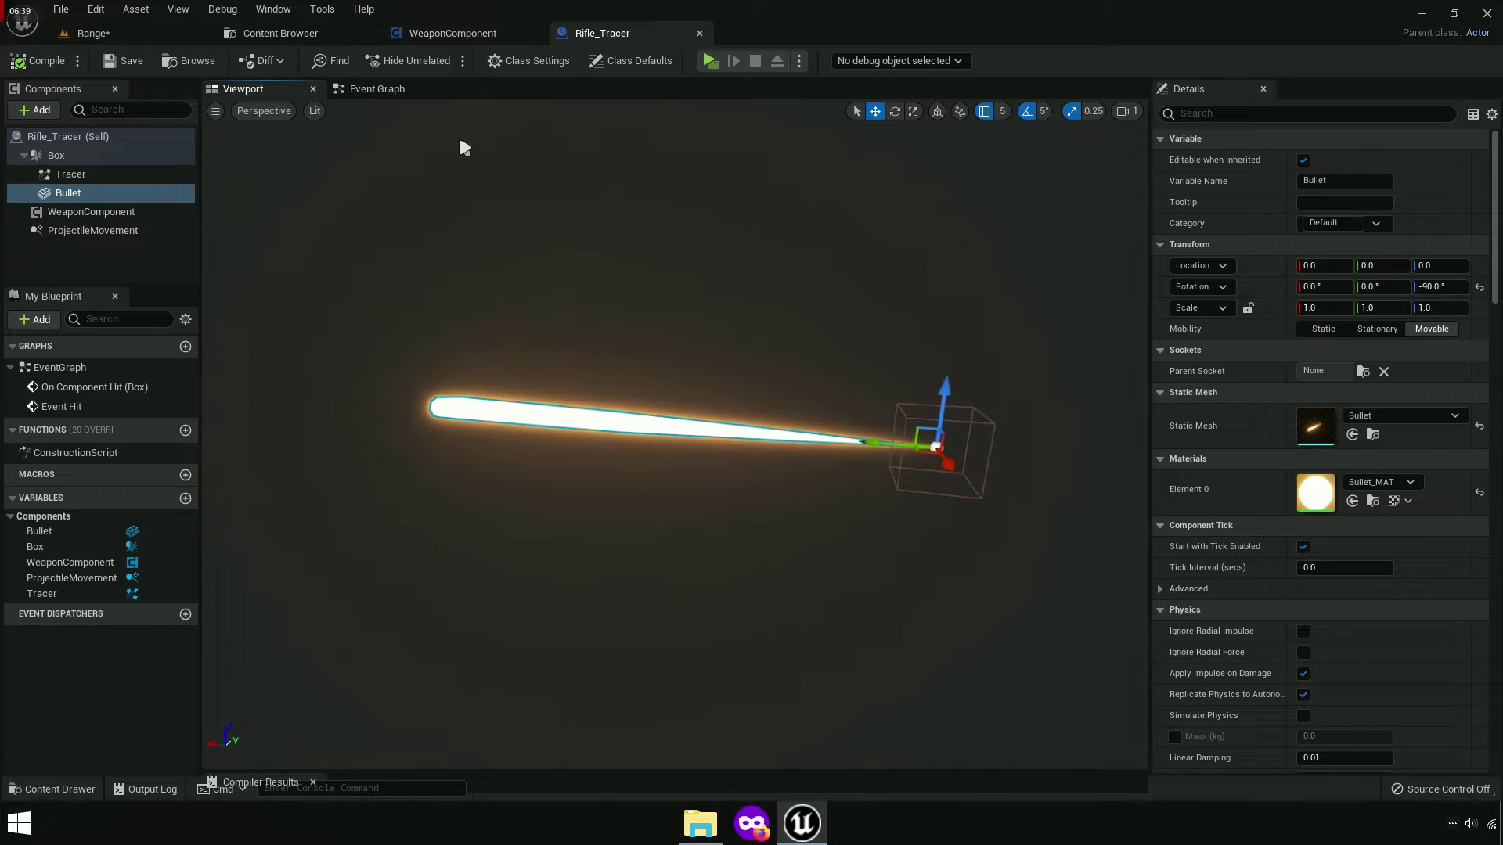
left_click(274, 33)
left_click(164, 61)
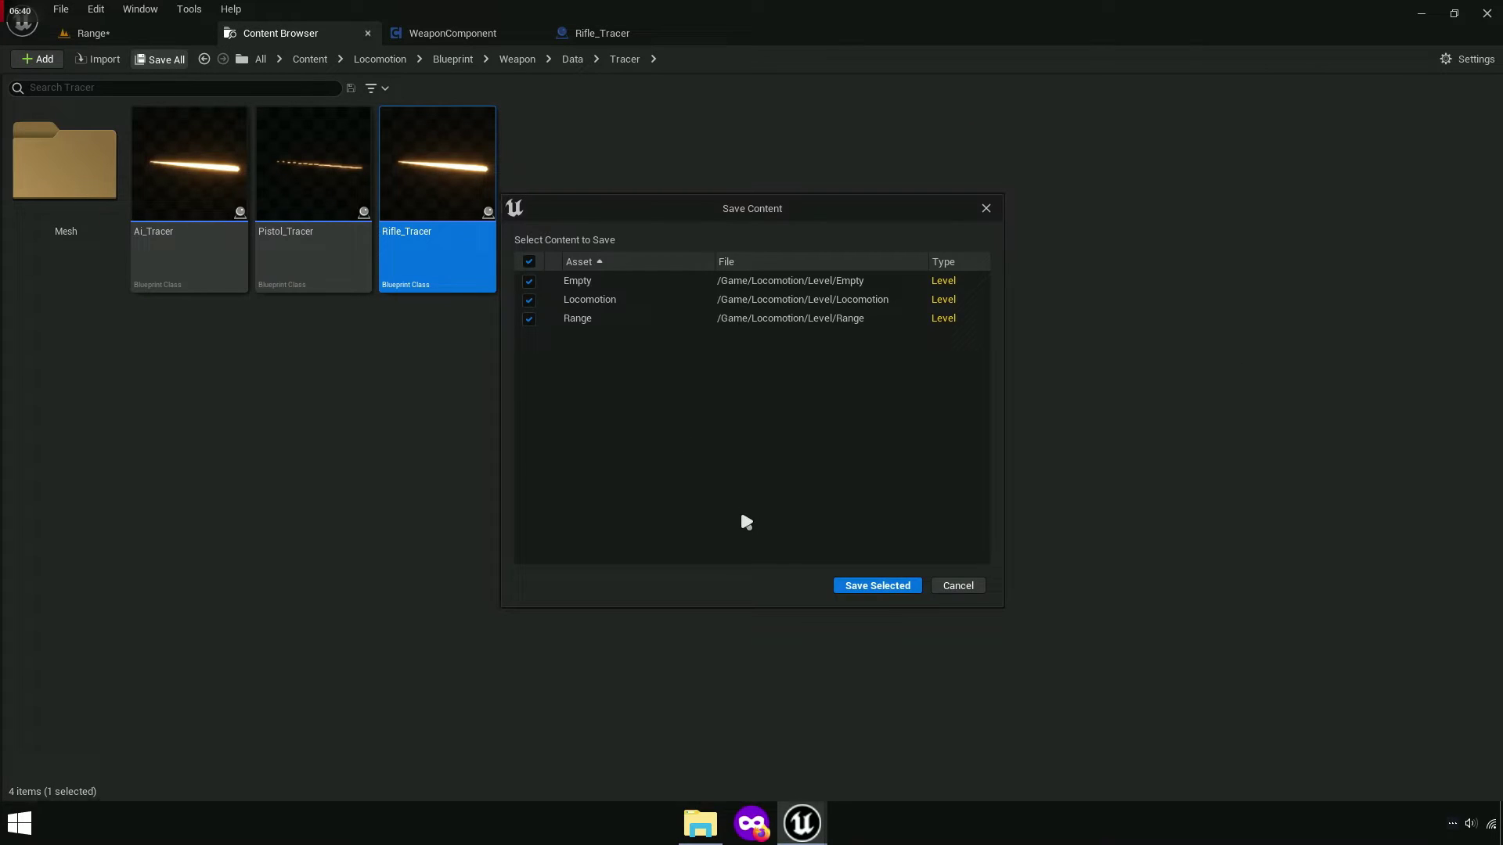
Save the Empty, Locomotion and Range levels, then open WeaponComponent with its graph tabs closed.
left_click(877, 588)
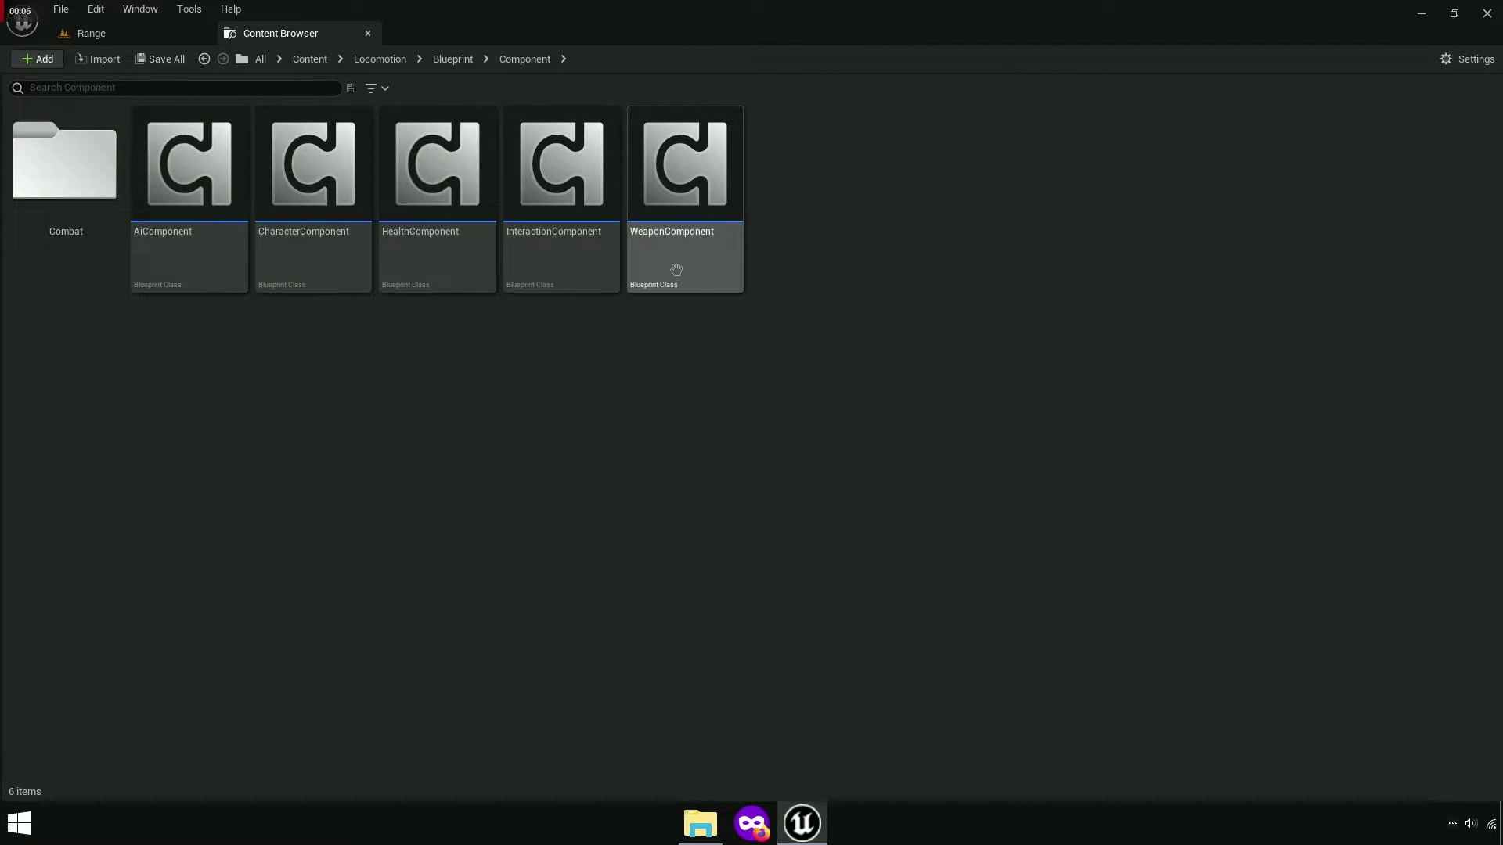
left_click(688, 255)
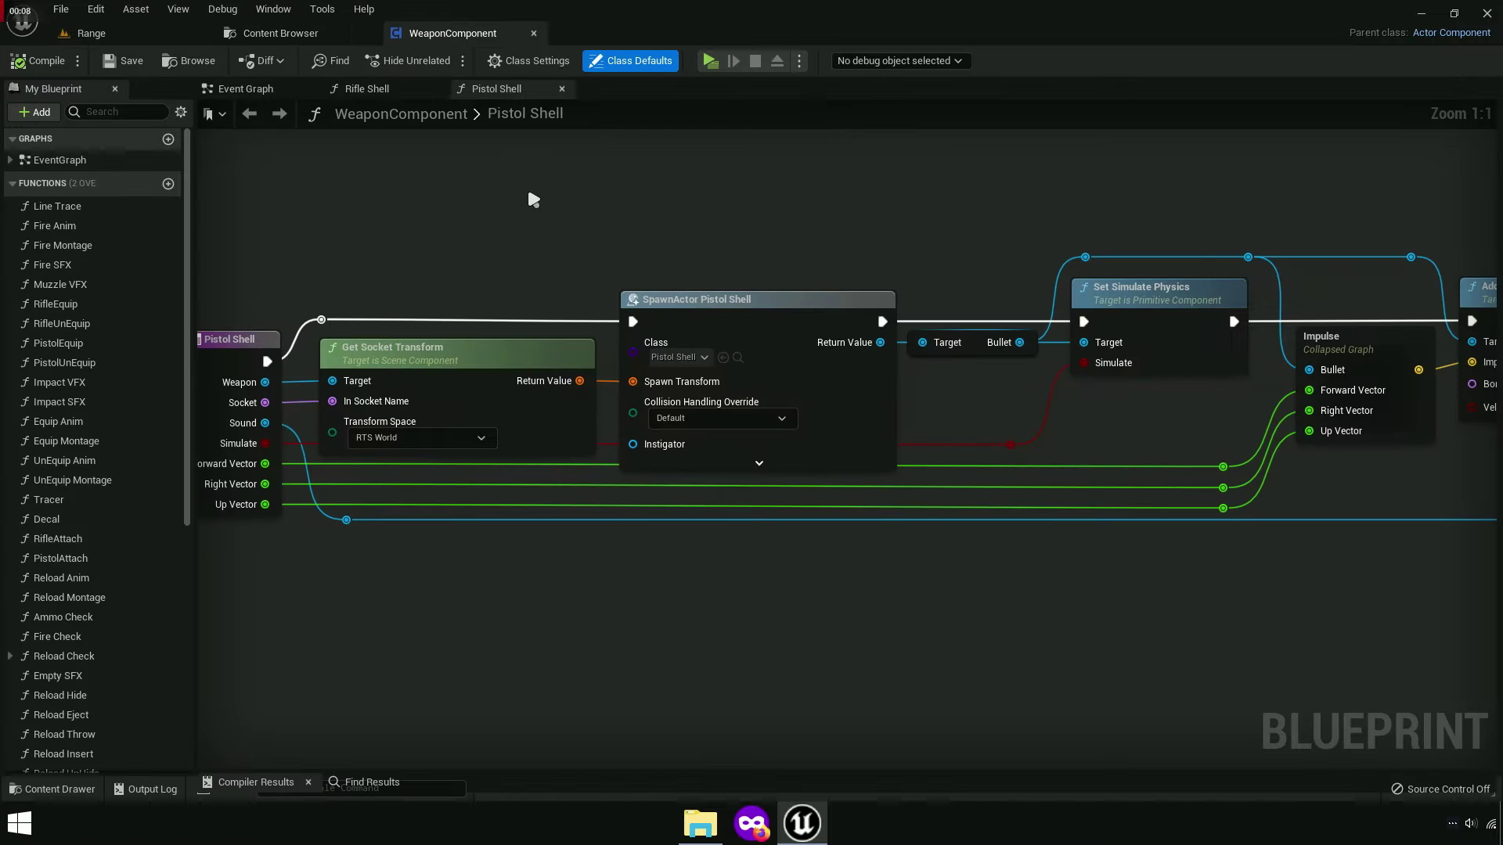
left_click(436, 90)
left_click(435, 89)
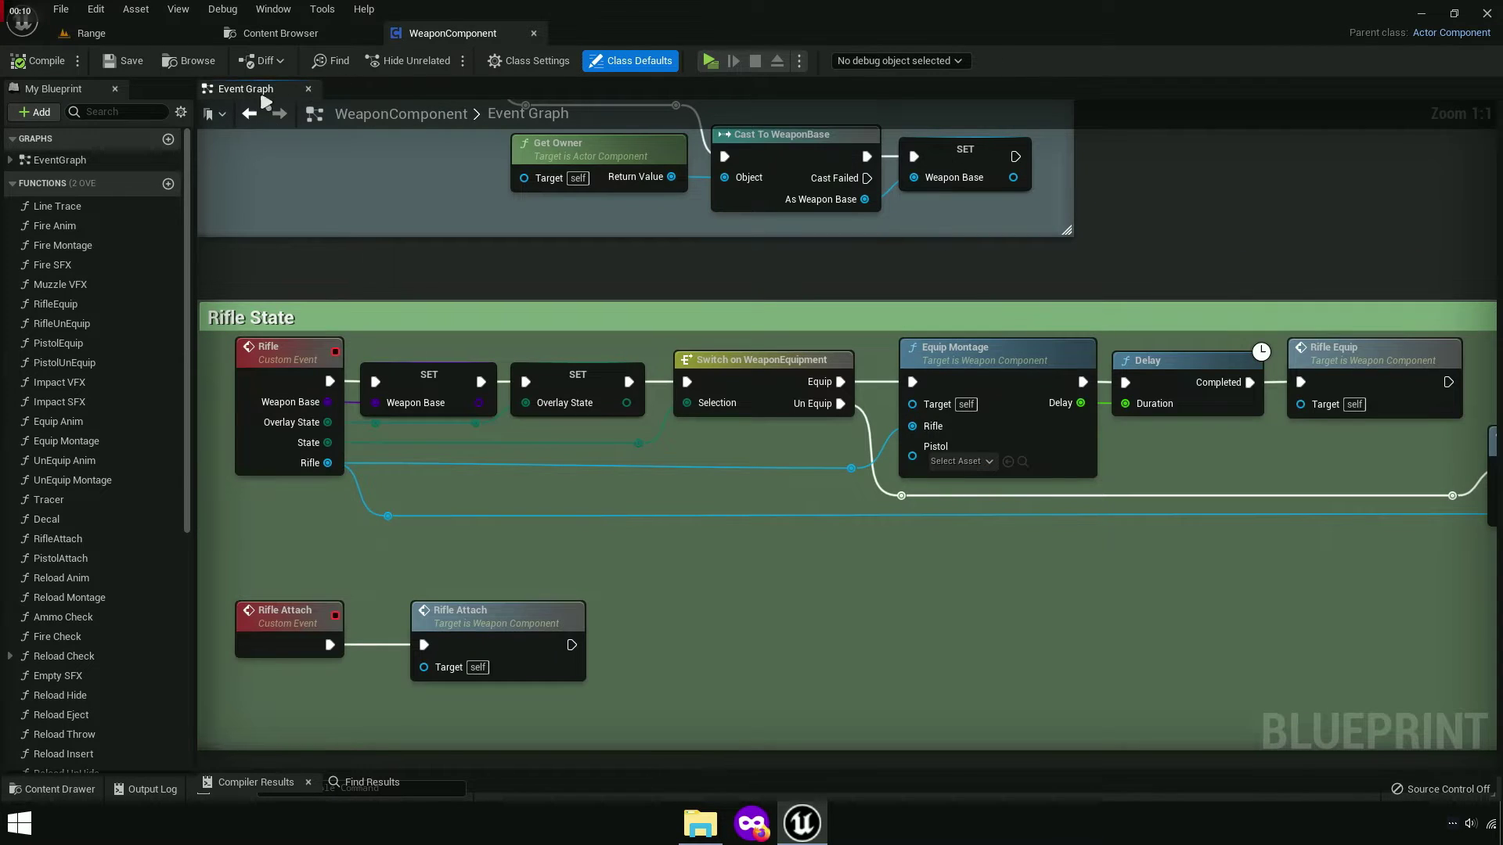
left_click(308, 89)
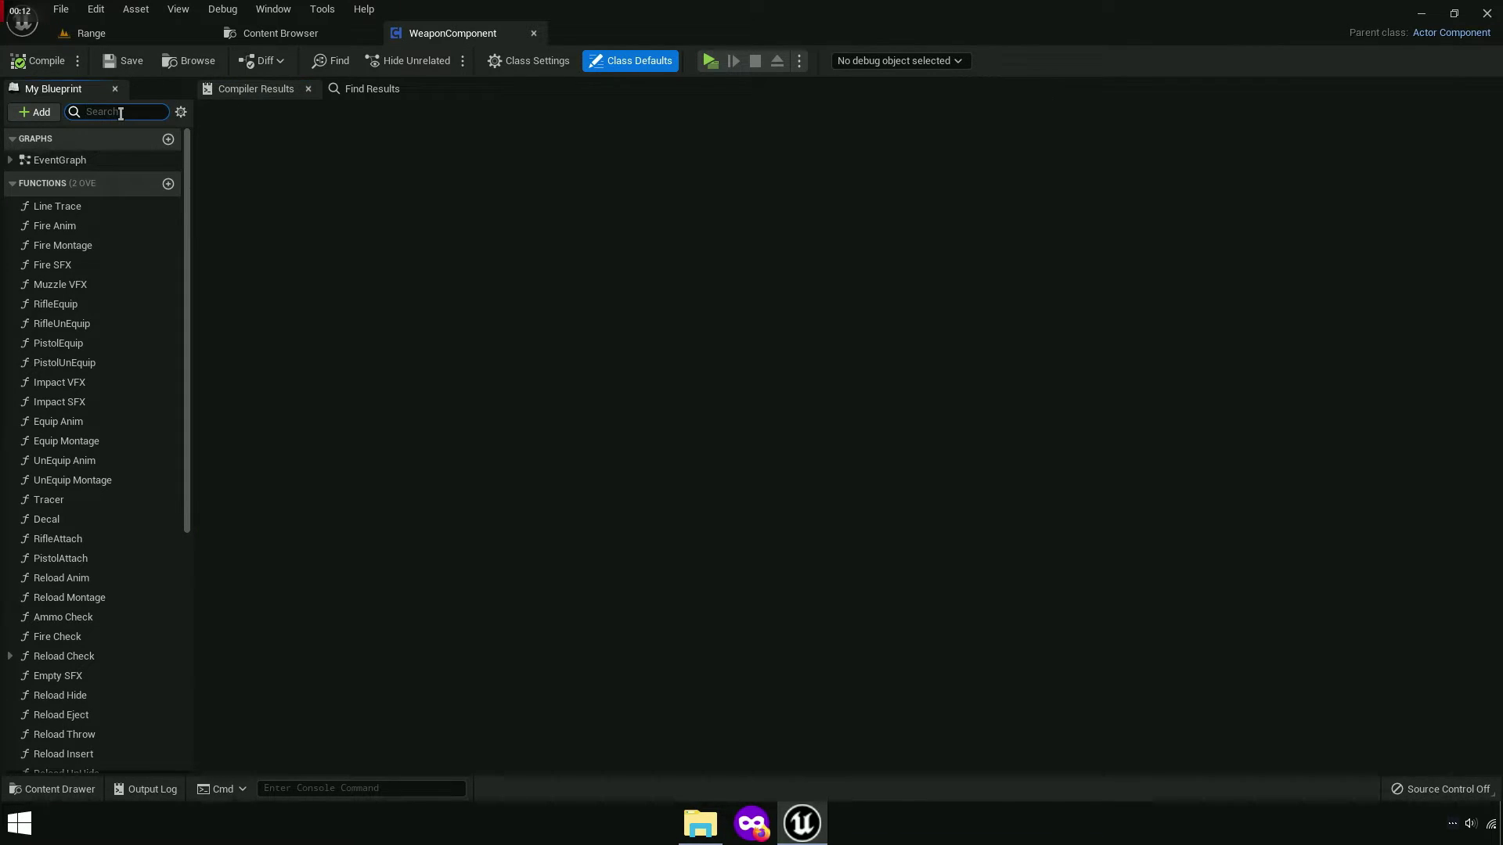
Open the Pistol Shell function and change its SpawnActor class to Rifle_shell.
type("Shell")
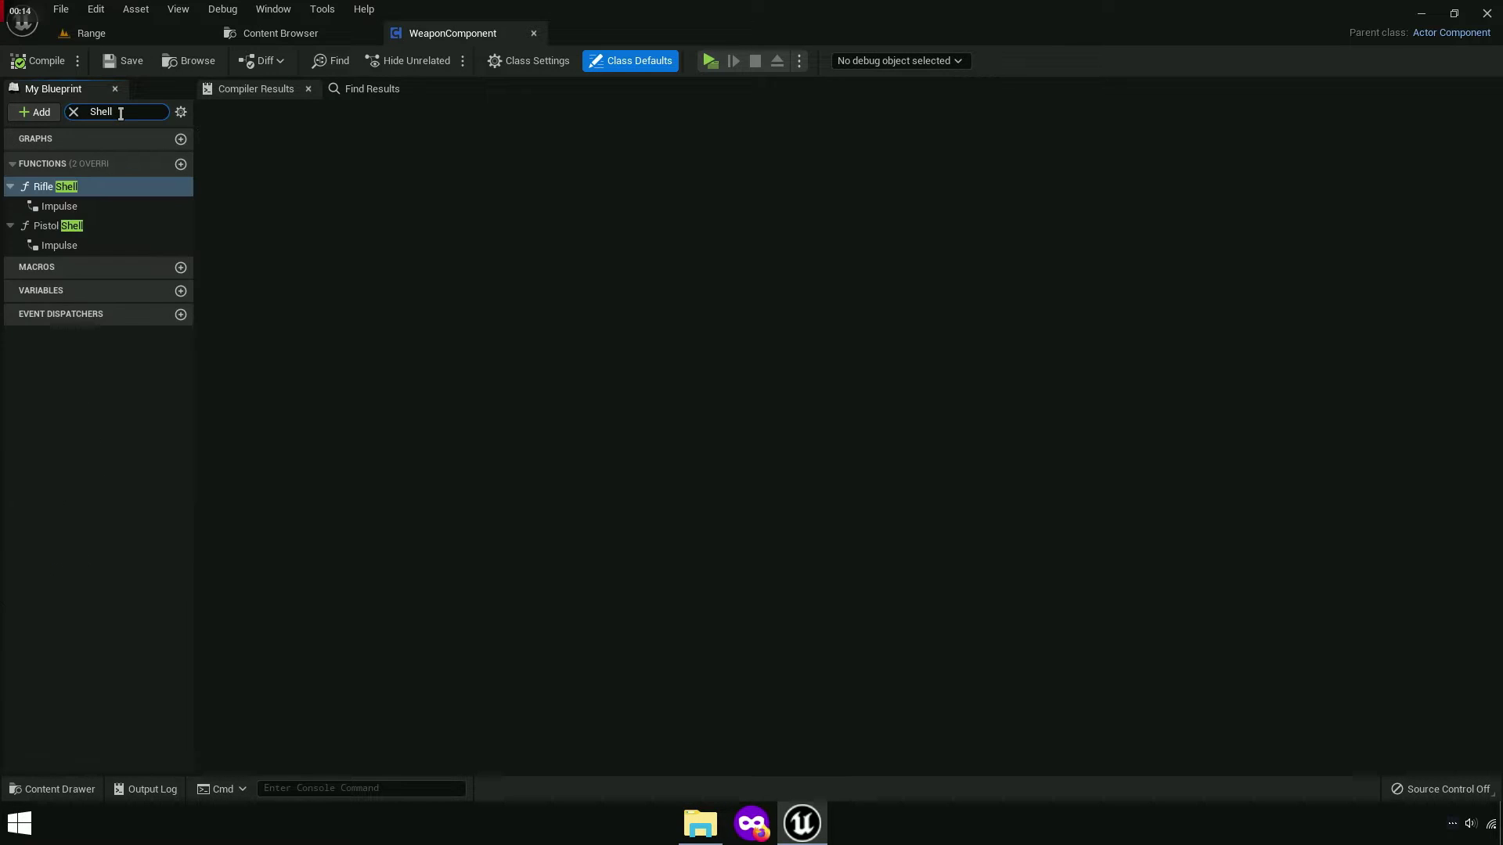
double_click(60, 227)
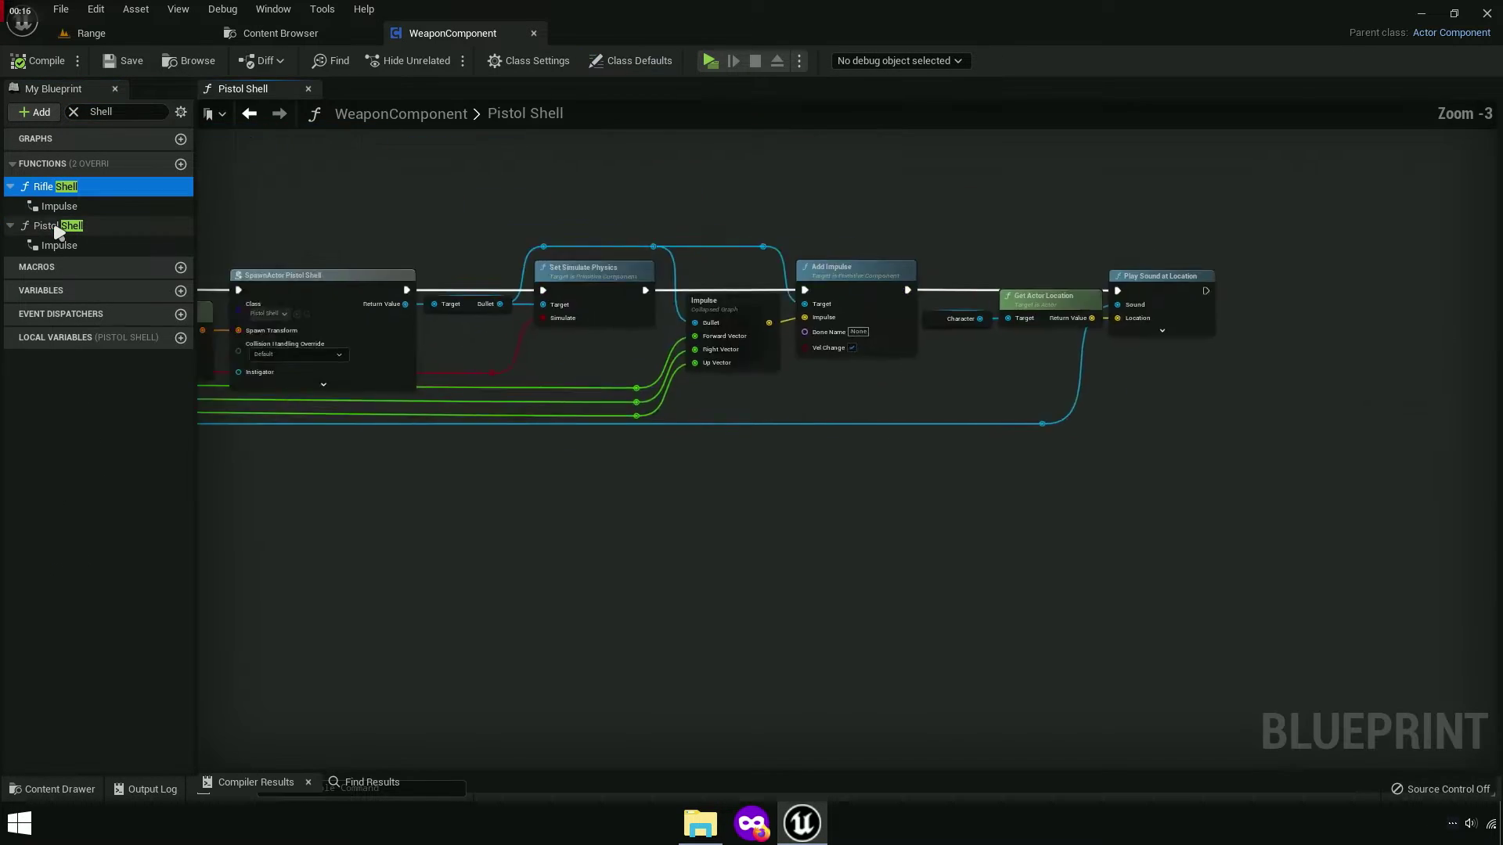
scroll(795, 282, "up", 4)
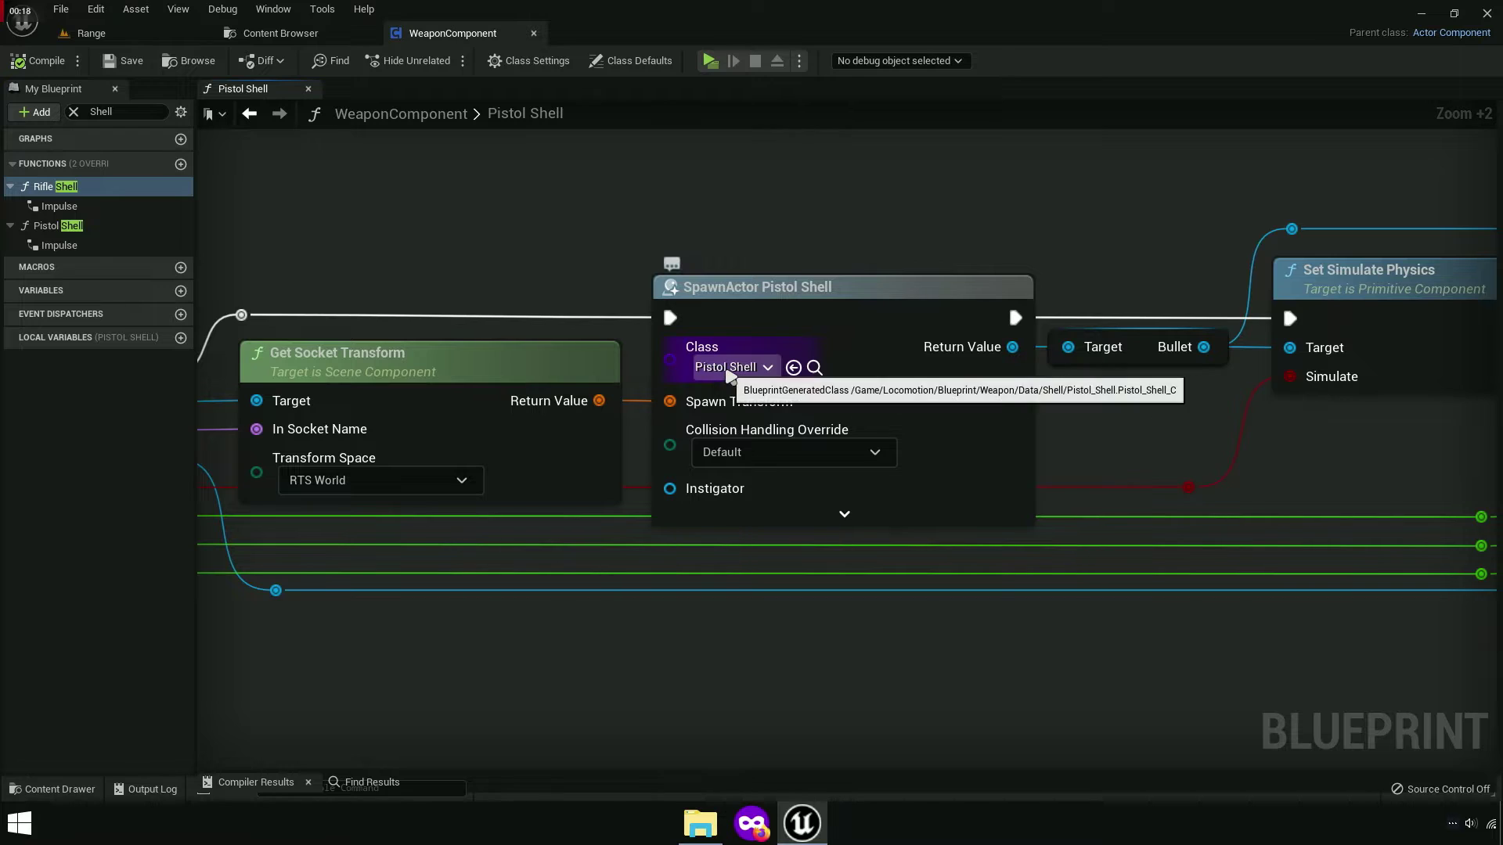
left_click(752, 361)
type("Rifl")
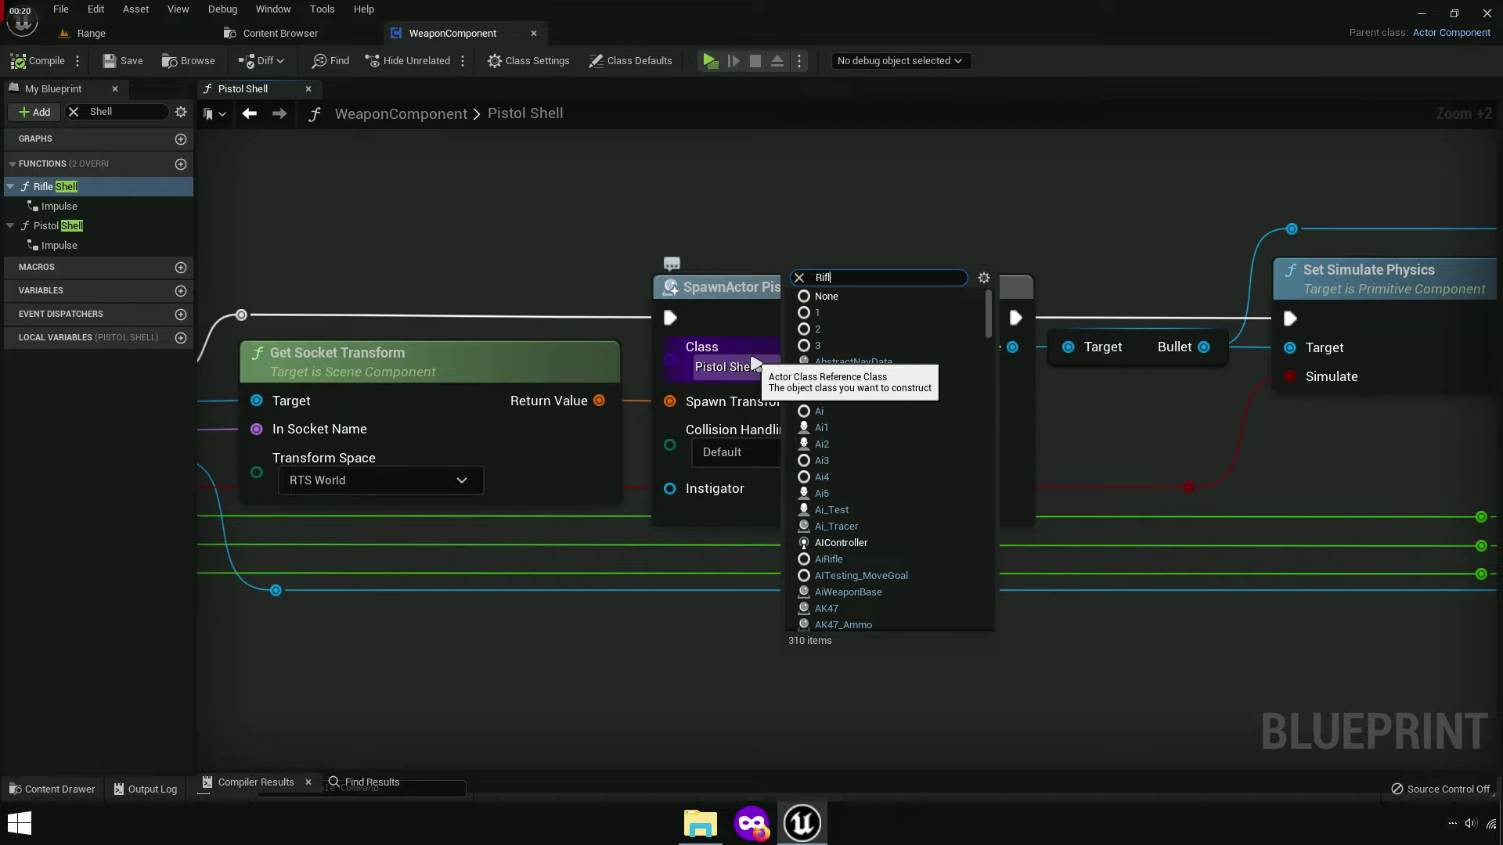
type("e_sh")
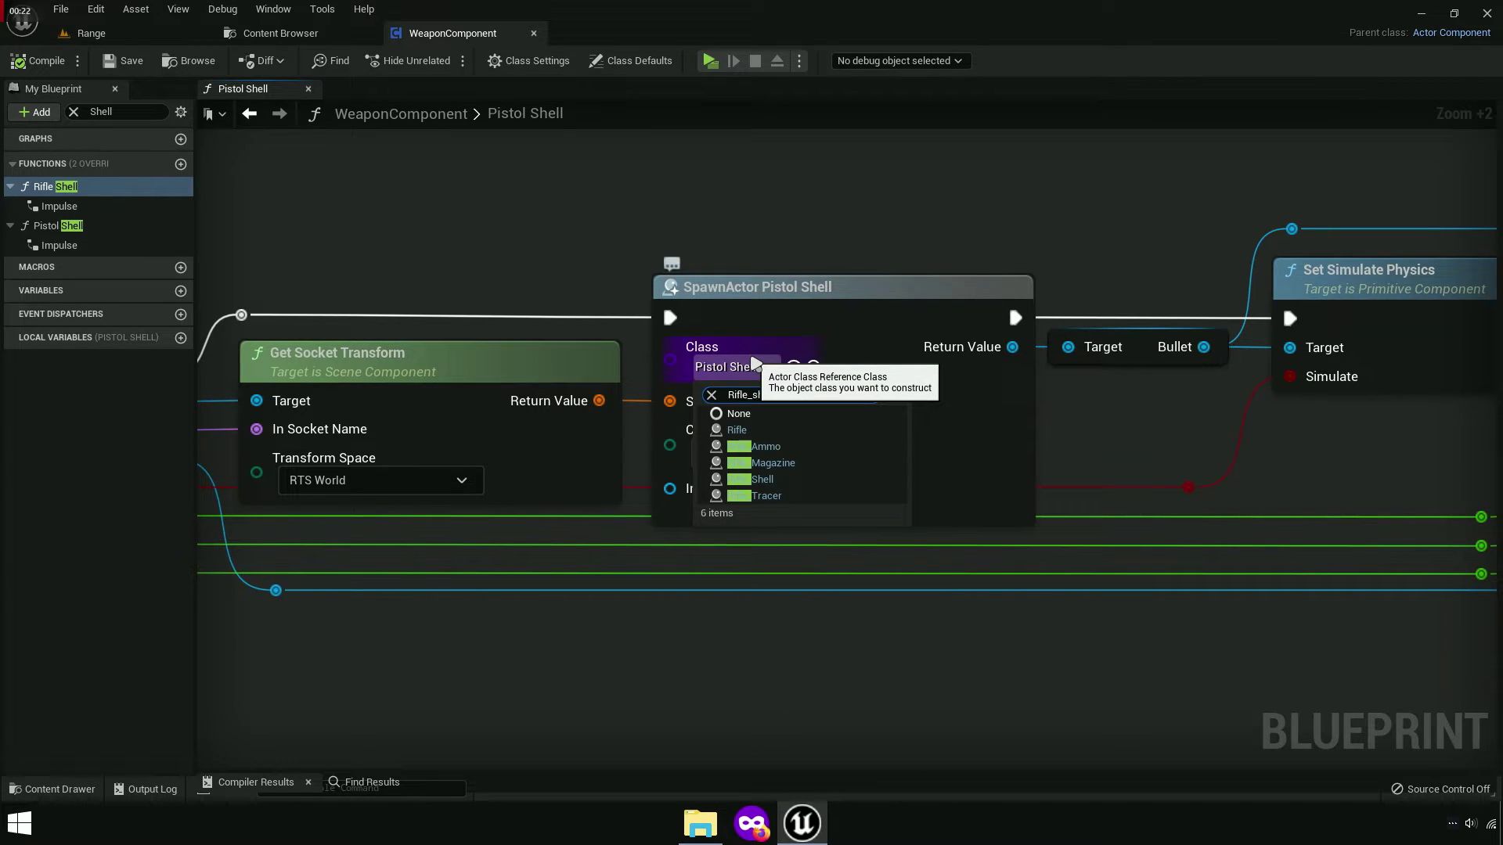
type("ell")
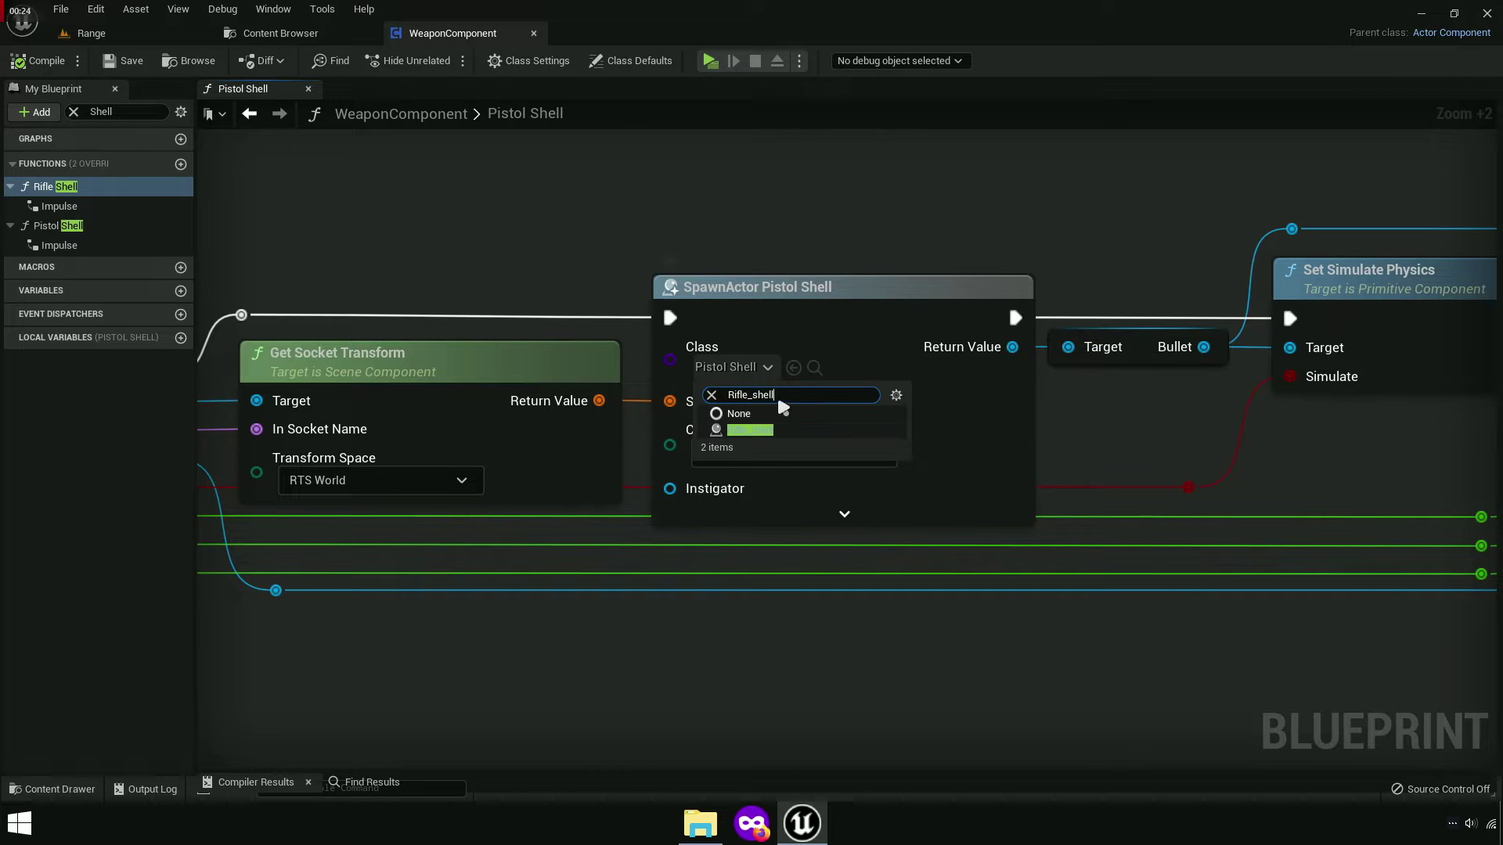
left_click(770, 442)
Add a Get Bullet node from the spawned shell and wire it to Set Simulate Physics' Target.
right_click_drag(1082, 389, 687, 470)
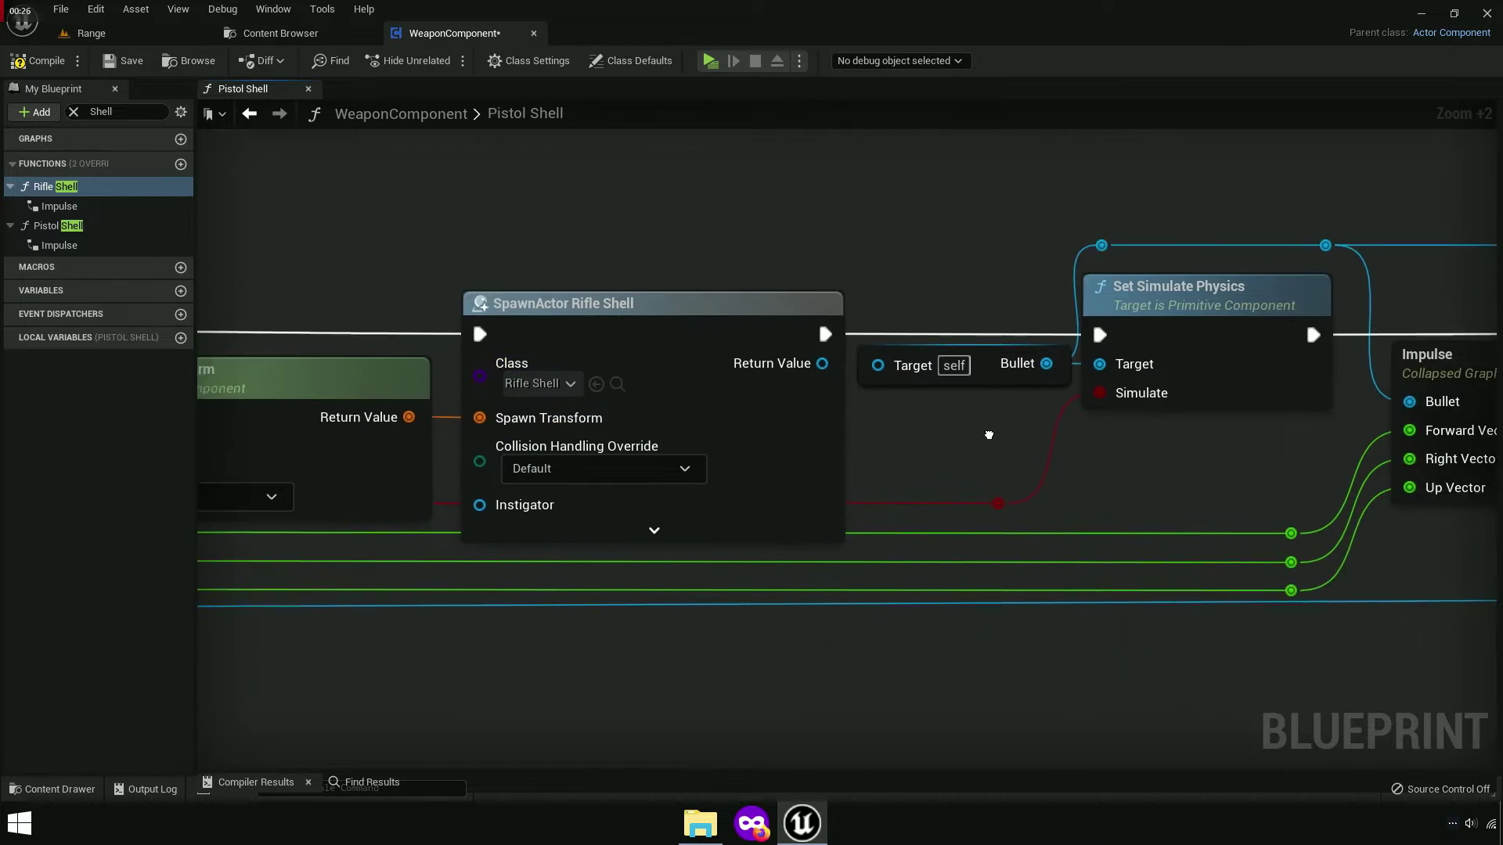
left_click_drag(671, 428, 667, 422)
left_click_drag(697, 245, 697, 245)
type("get")
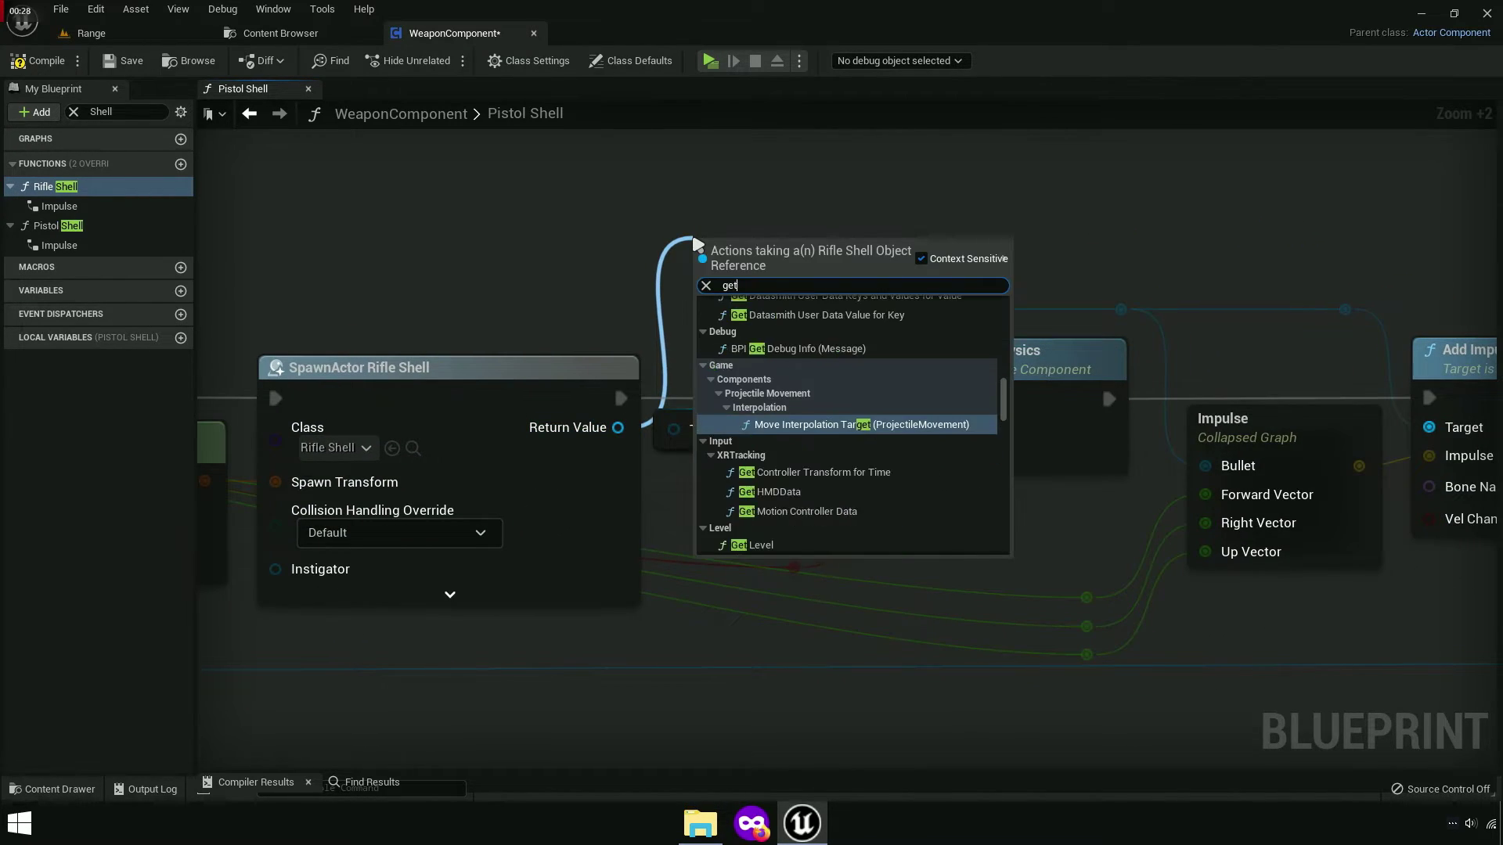
type("bull")
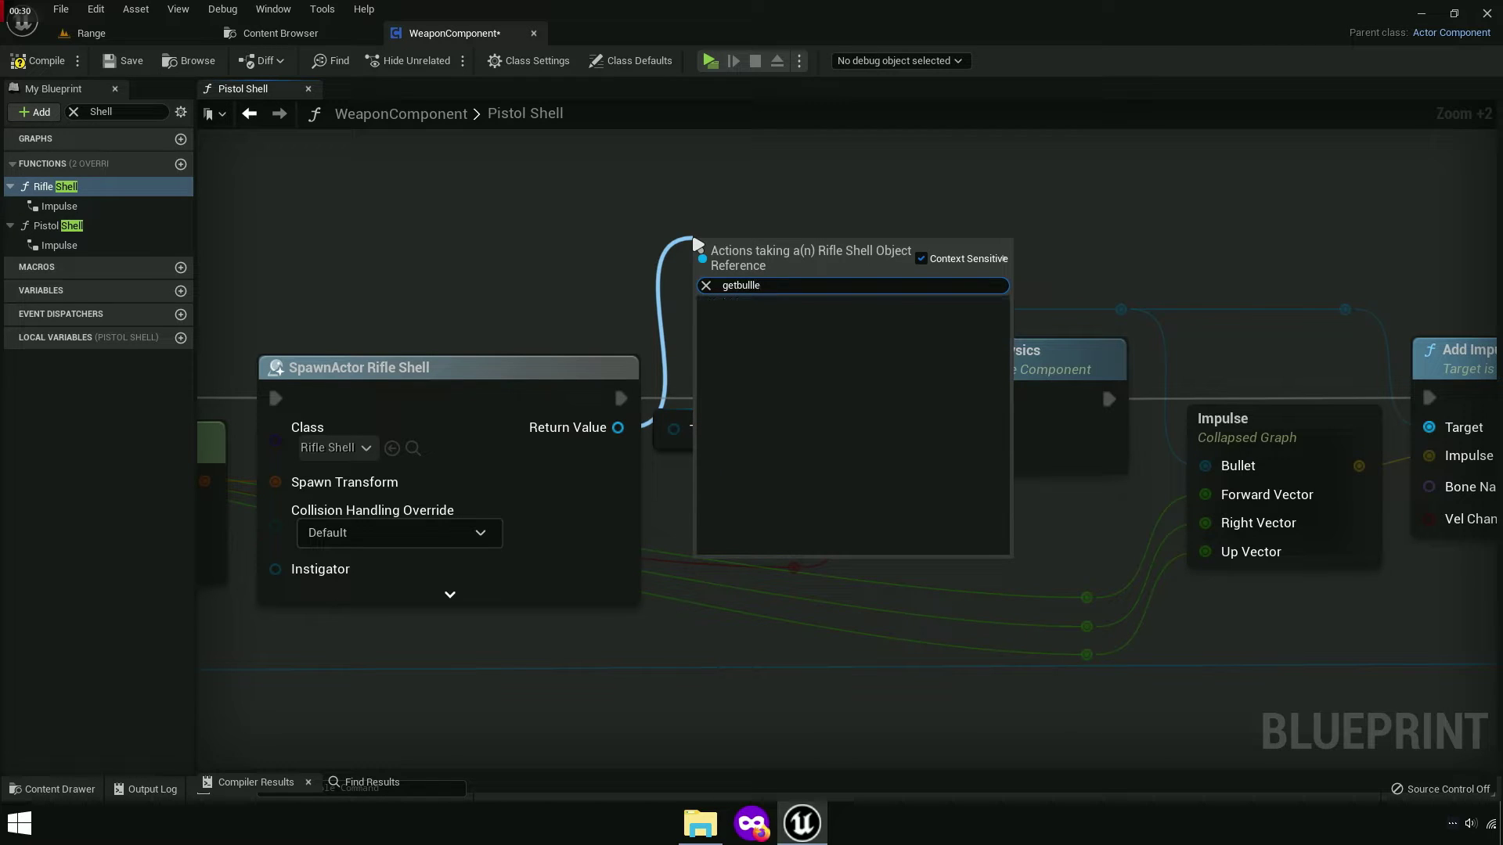
left_click(795, 342)
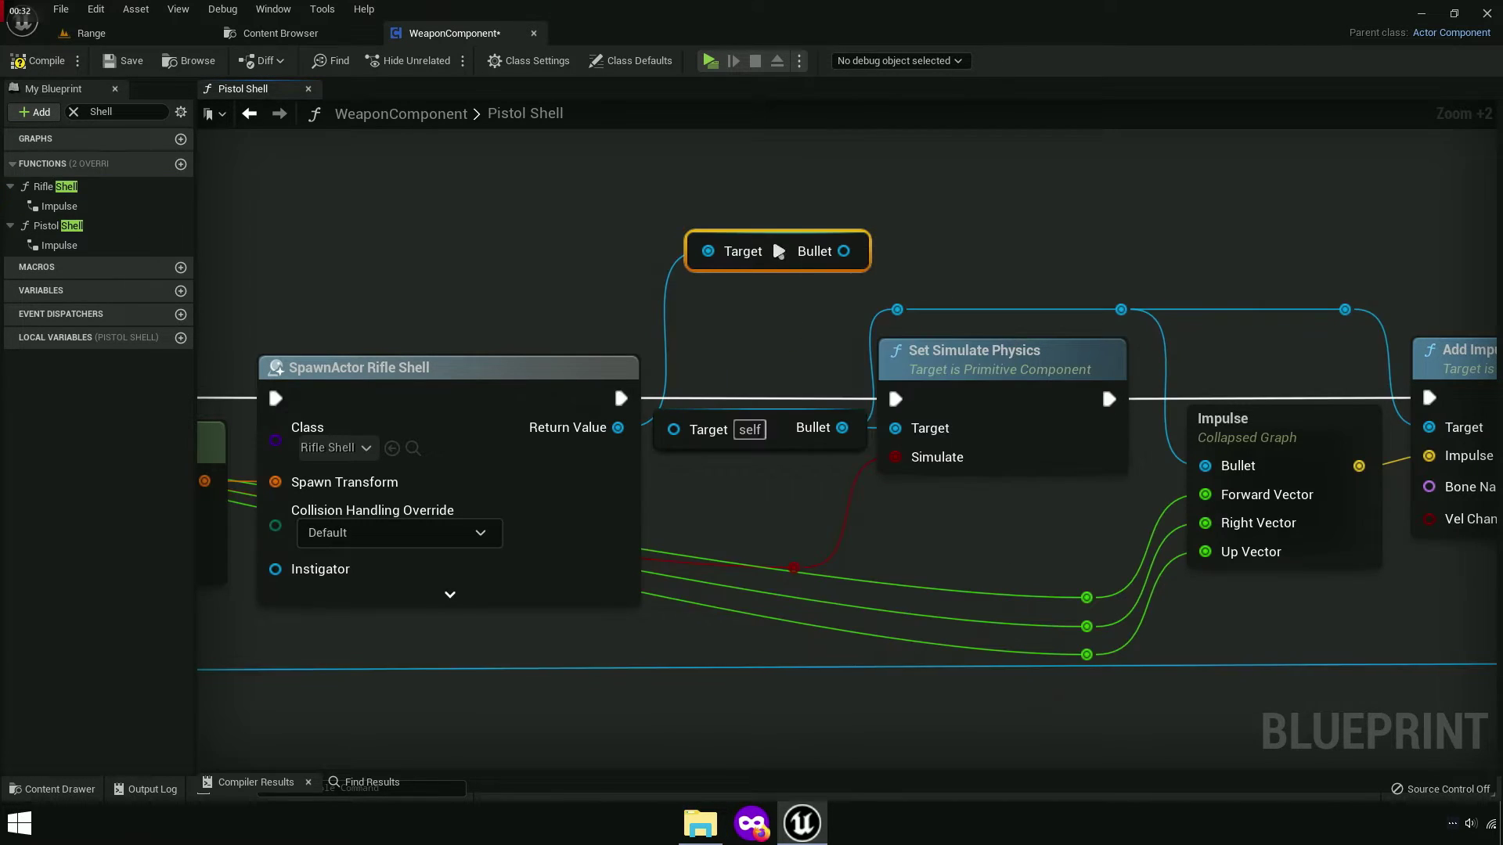
scroll(866, 297, "up", 3)
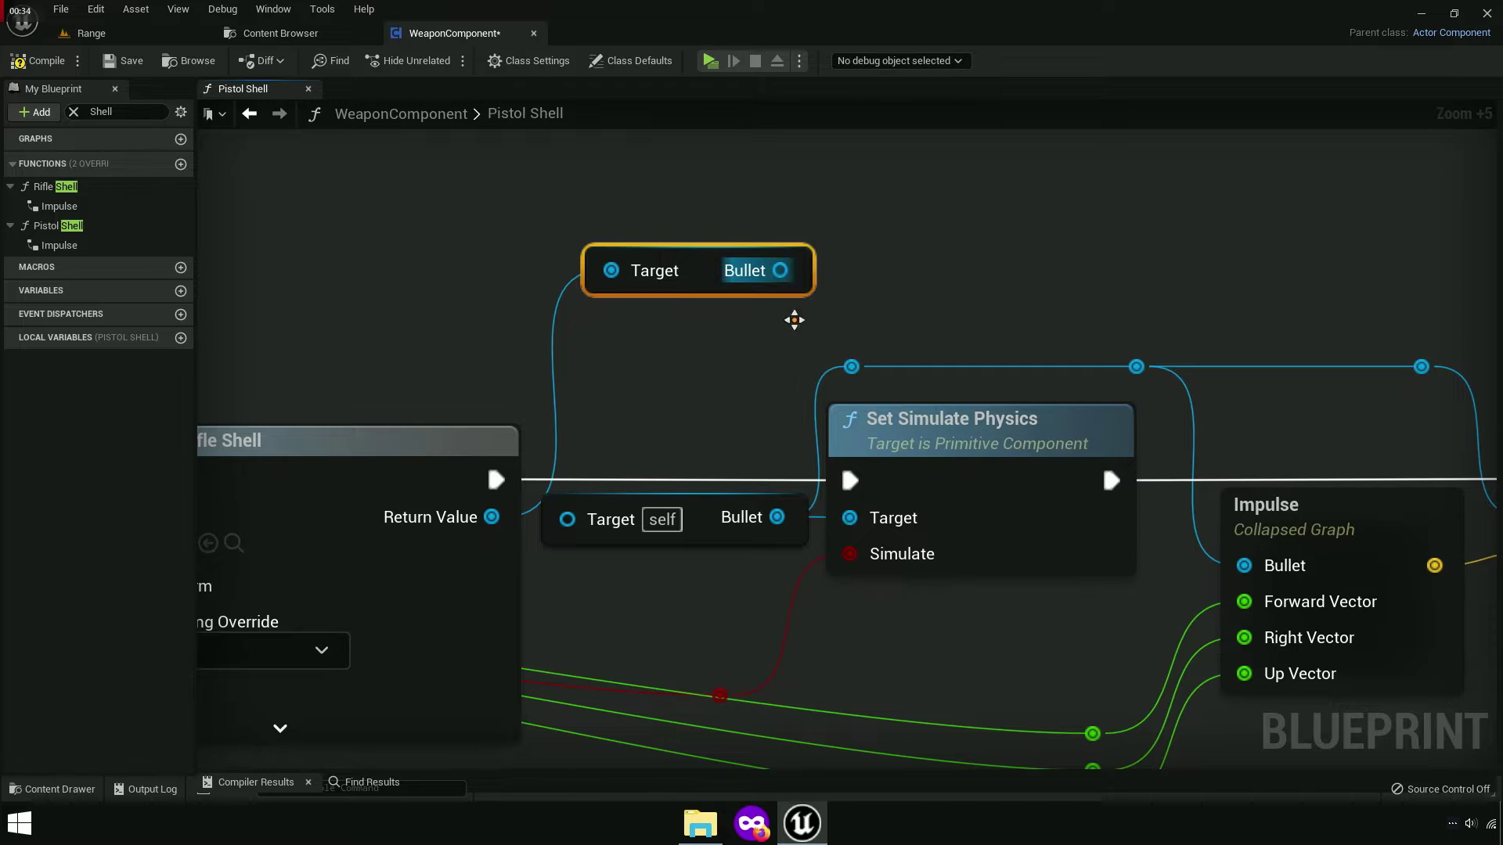
left_click_drag(781, 270, 853, 369)
left_click_drag(785, 270, 863, 475)
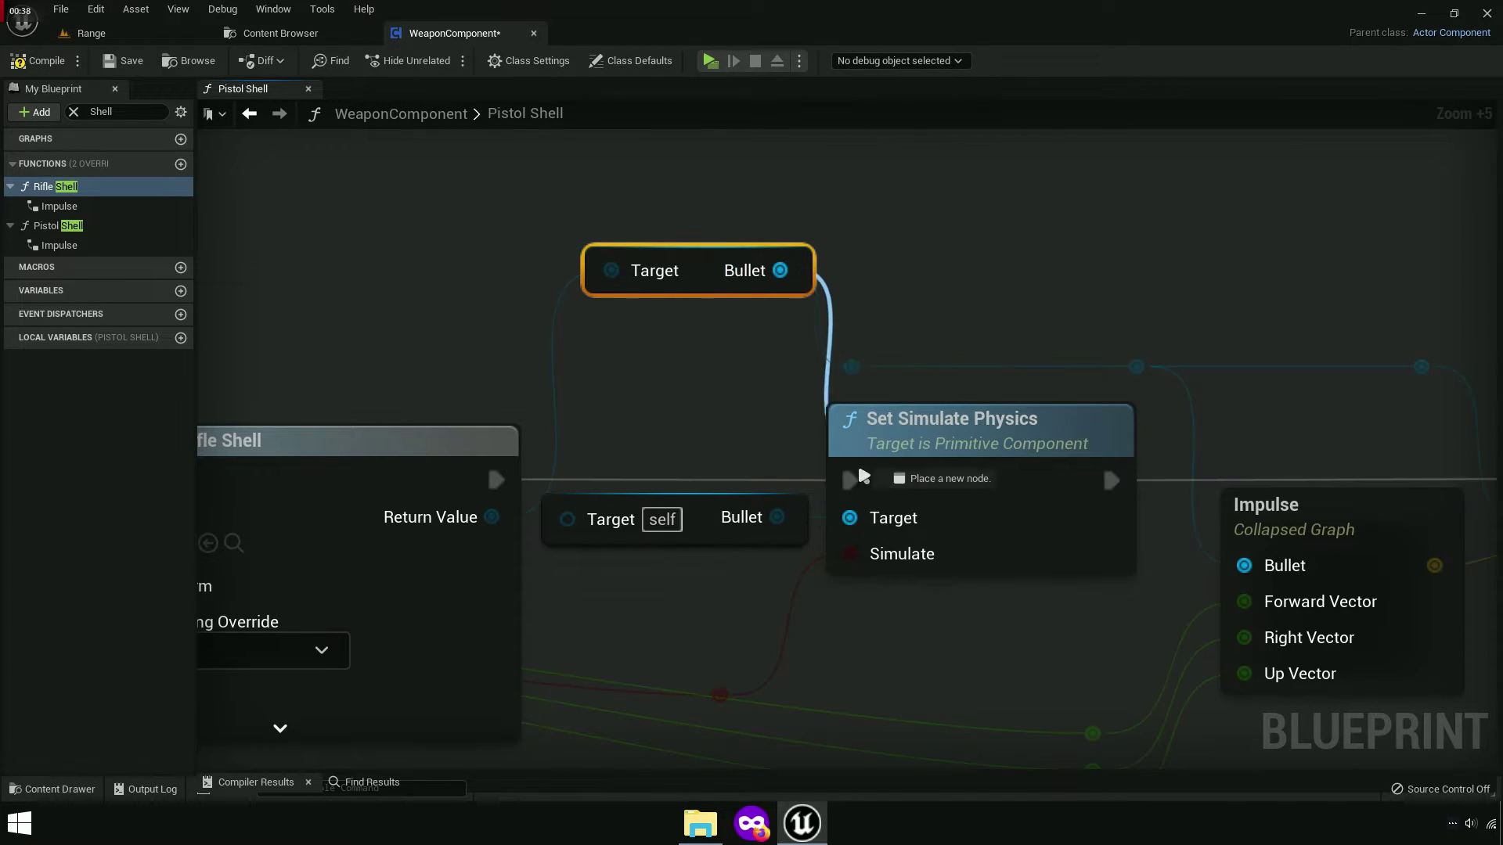
left_click_drag(871, 532, 871, 532)
Move Get Bullet left and wrap it with the SpawnActor node in a comment.
scroll(587, 335, "down", 4)
right_click_drag(587, 335, 923, 370)
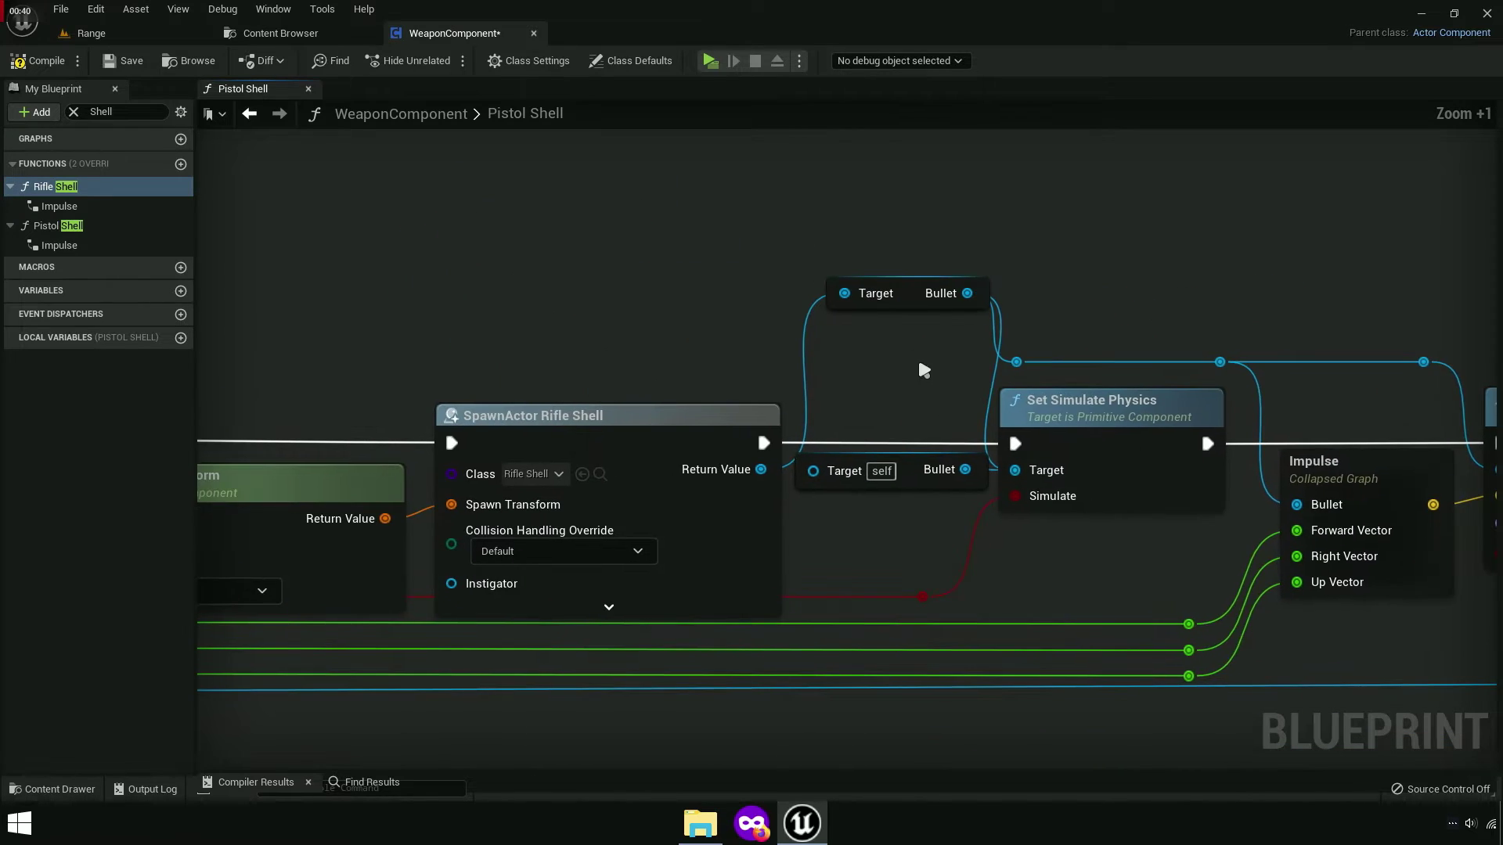
left_click_drag(912, 298, 643, 289)
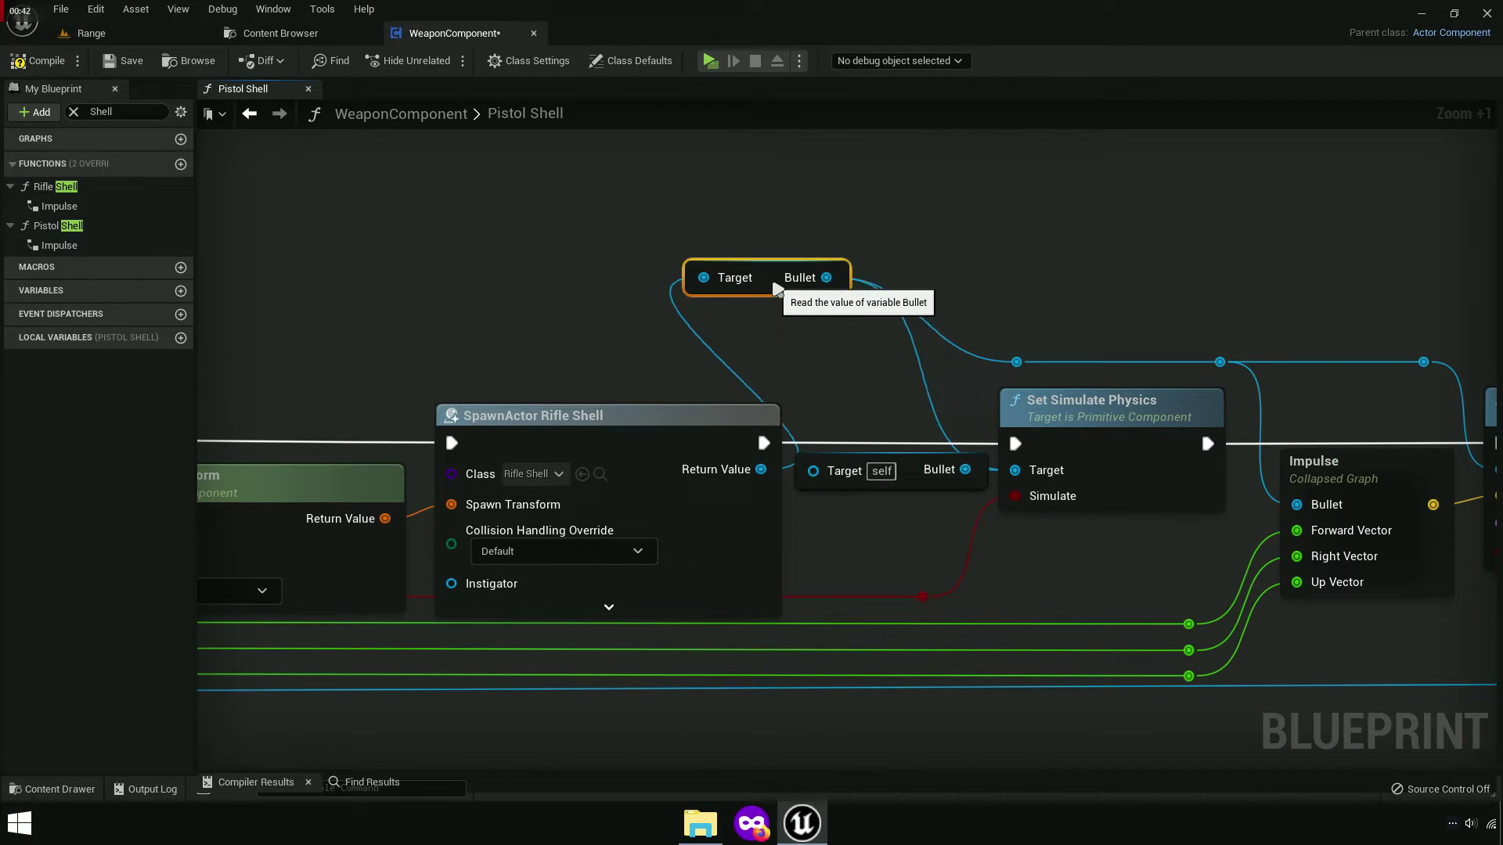
left_click_drag(614, 442, 614, 440)
key("c")
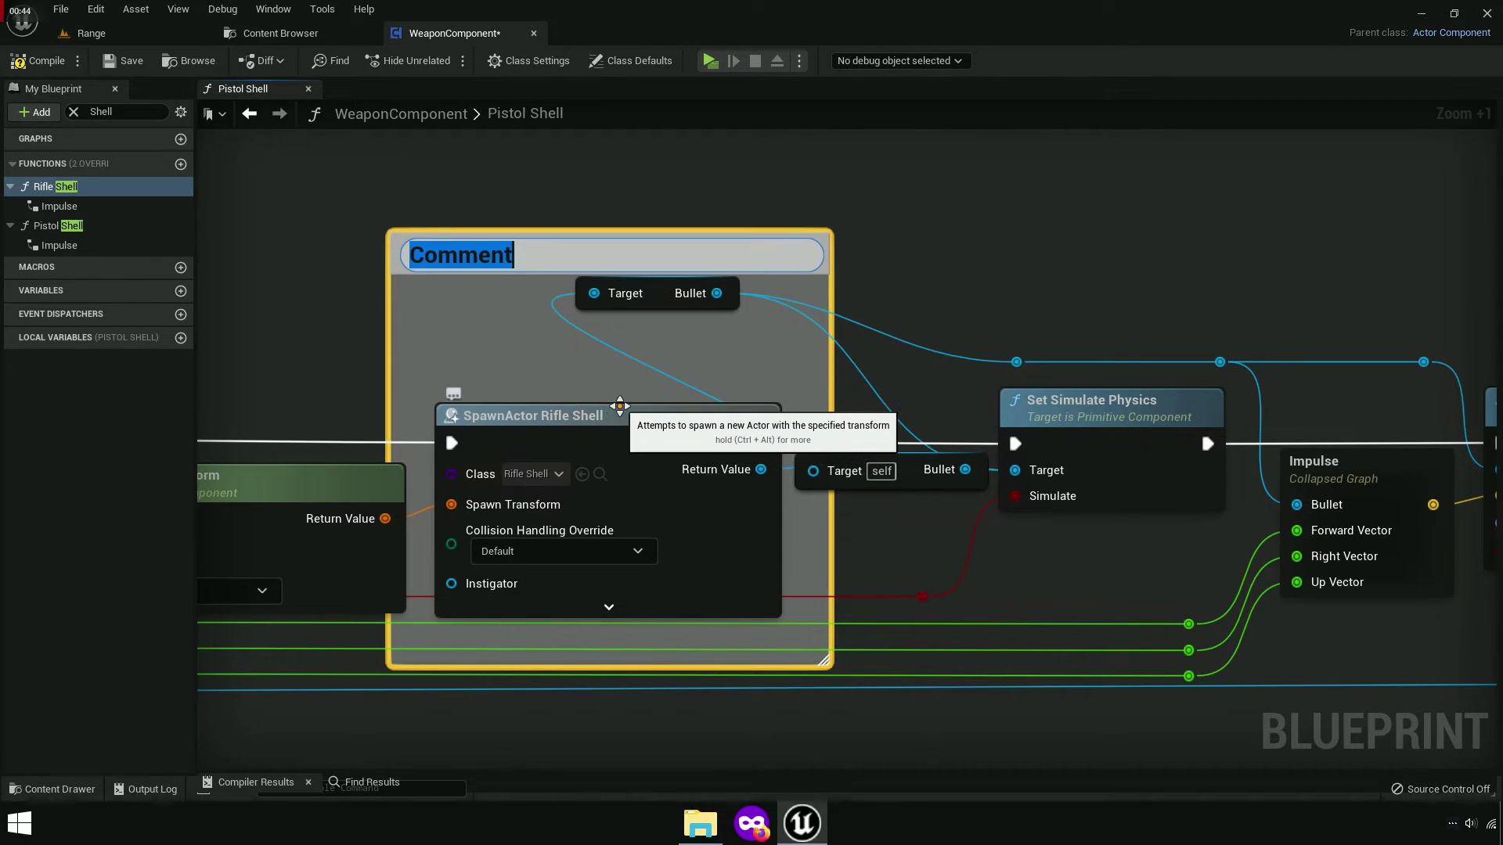
Title the new comment 'Delete'.
type("Delete")
key("Return")
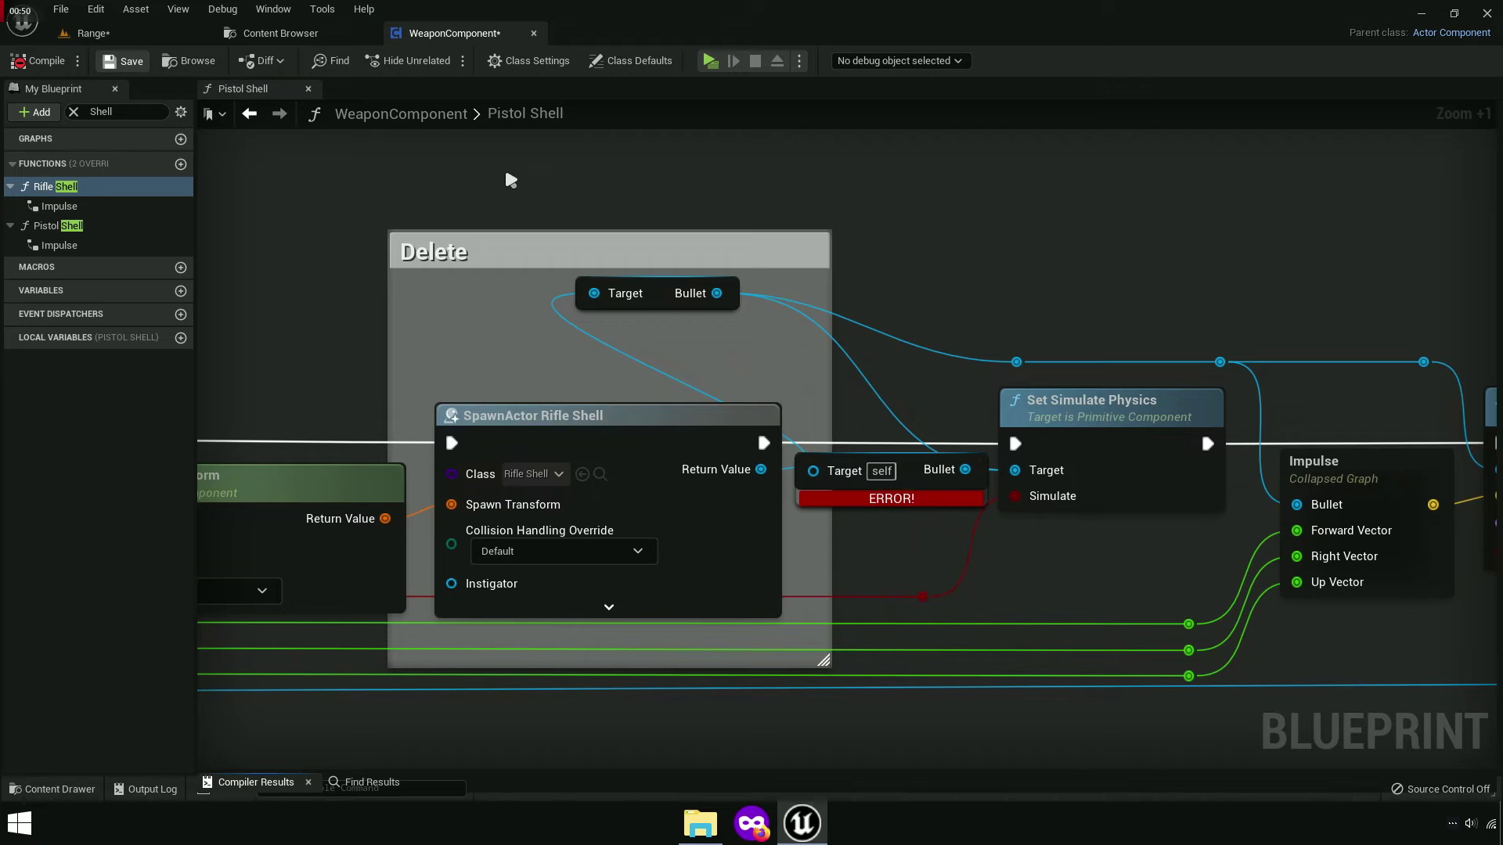
scroll(931, 518, "up", 2)
scroll(922, 457, "up", 2)
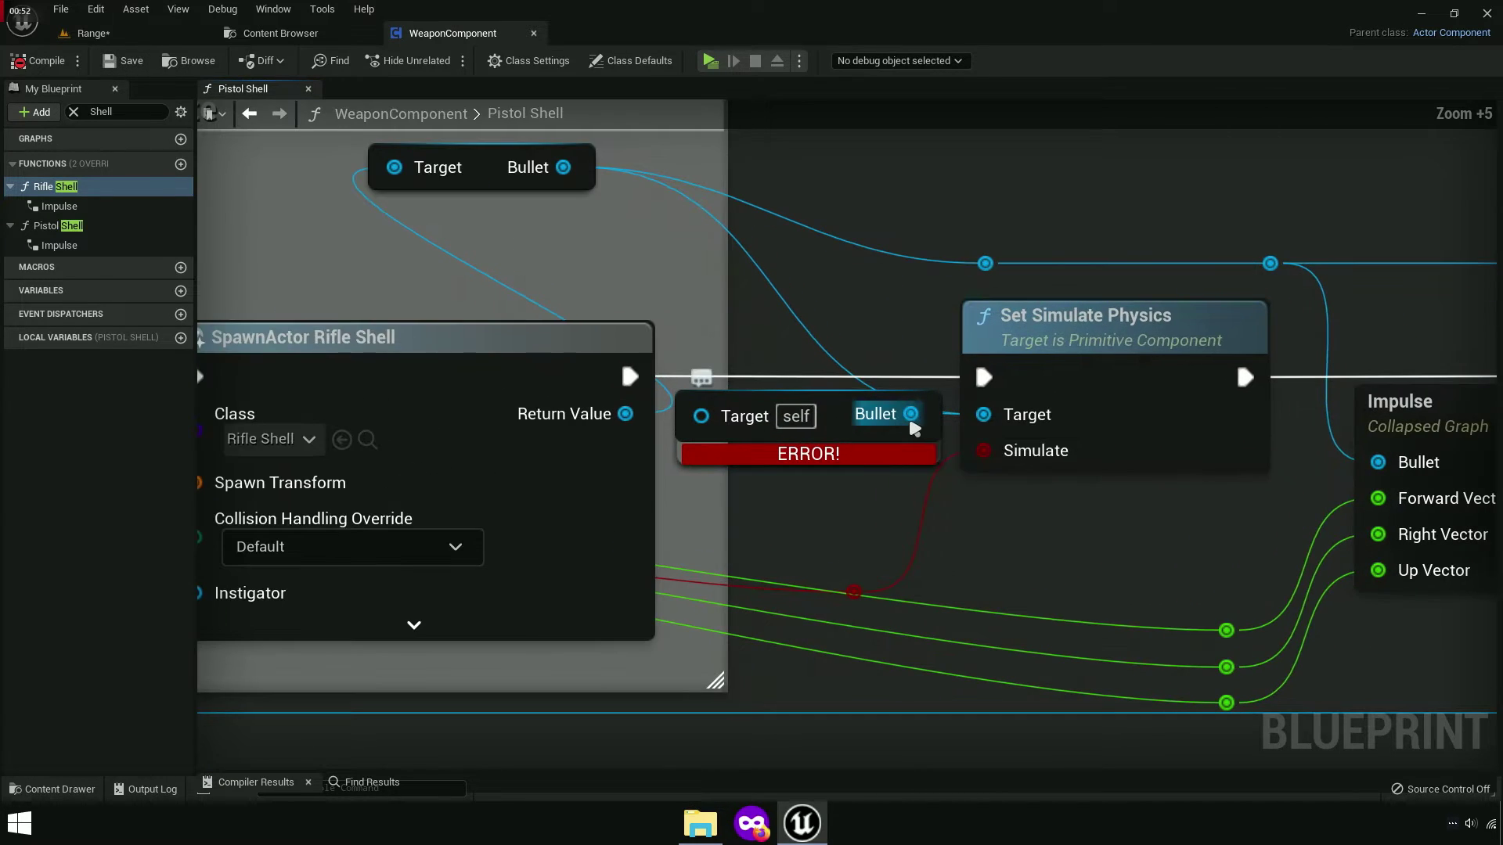
Break the erroring Bullet pin's links, recompile WeaponComponent, and start a play-test.
right_click(911, 415)
left_click(965, 470)
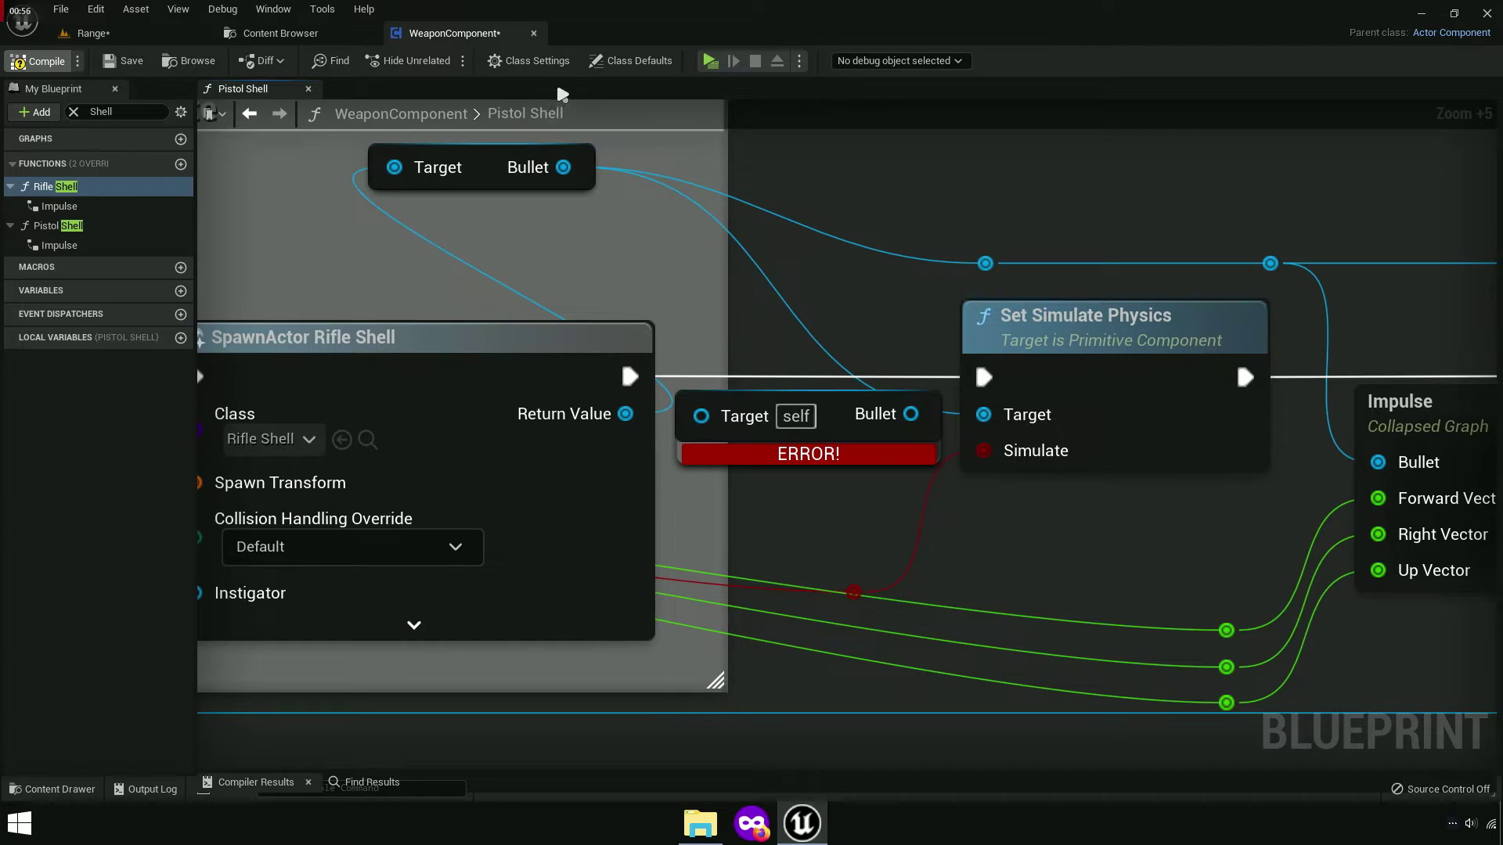
key("F7")
left_click(711, 63)
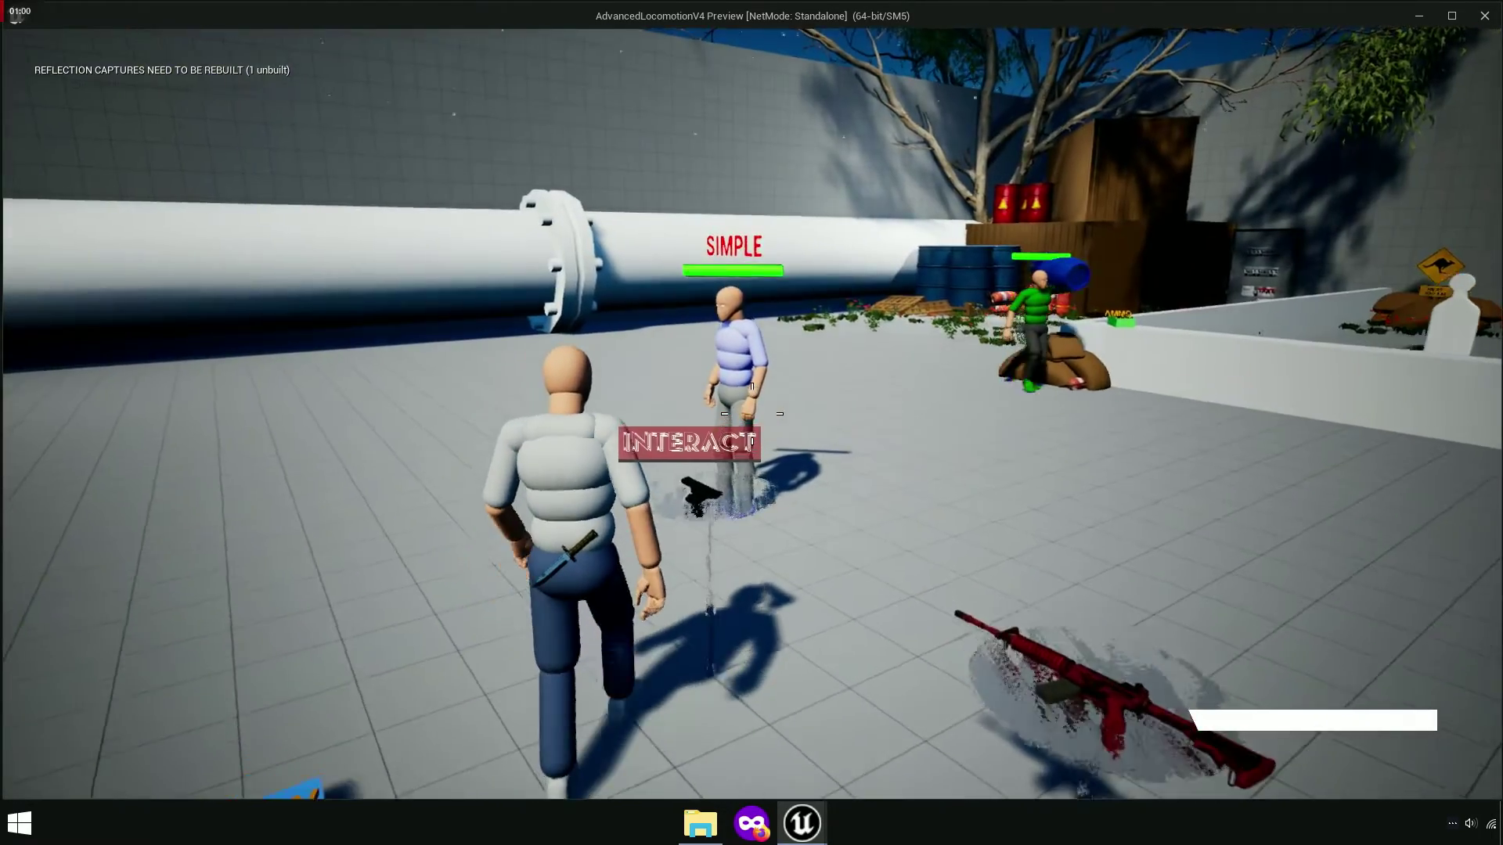
Pick up the pistol, empty it at the dummy, and toggle first/third-person view with V.
key("e")
left_click(752, 413)
left_click(751, 413)
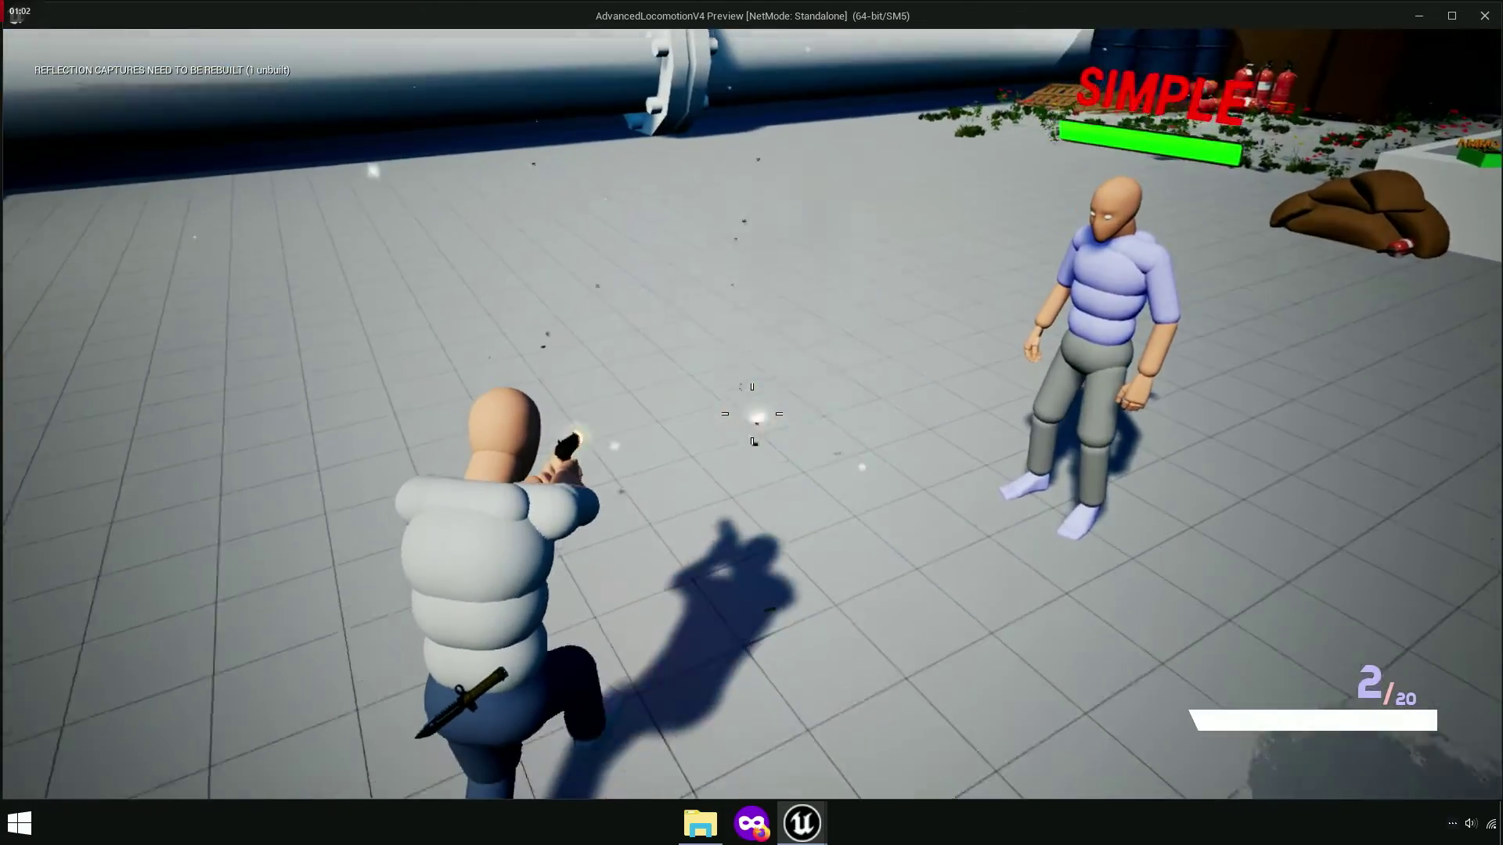
left_click(751, 413)
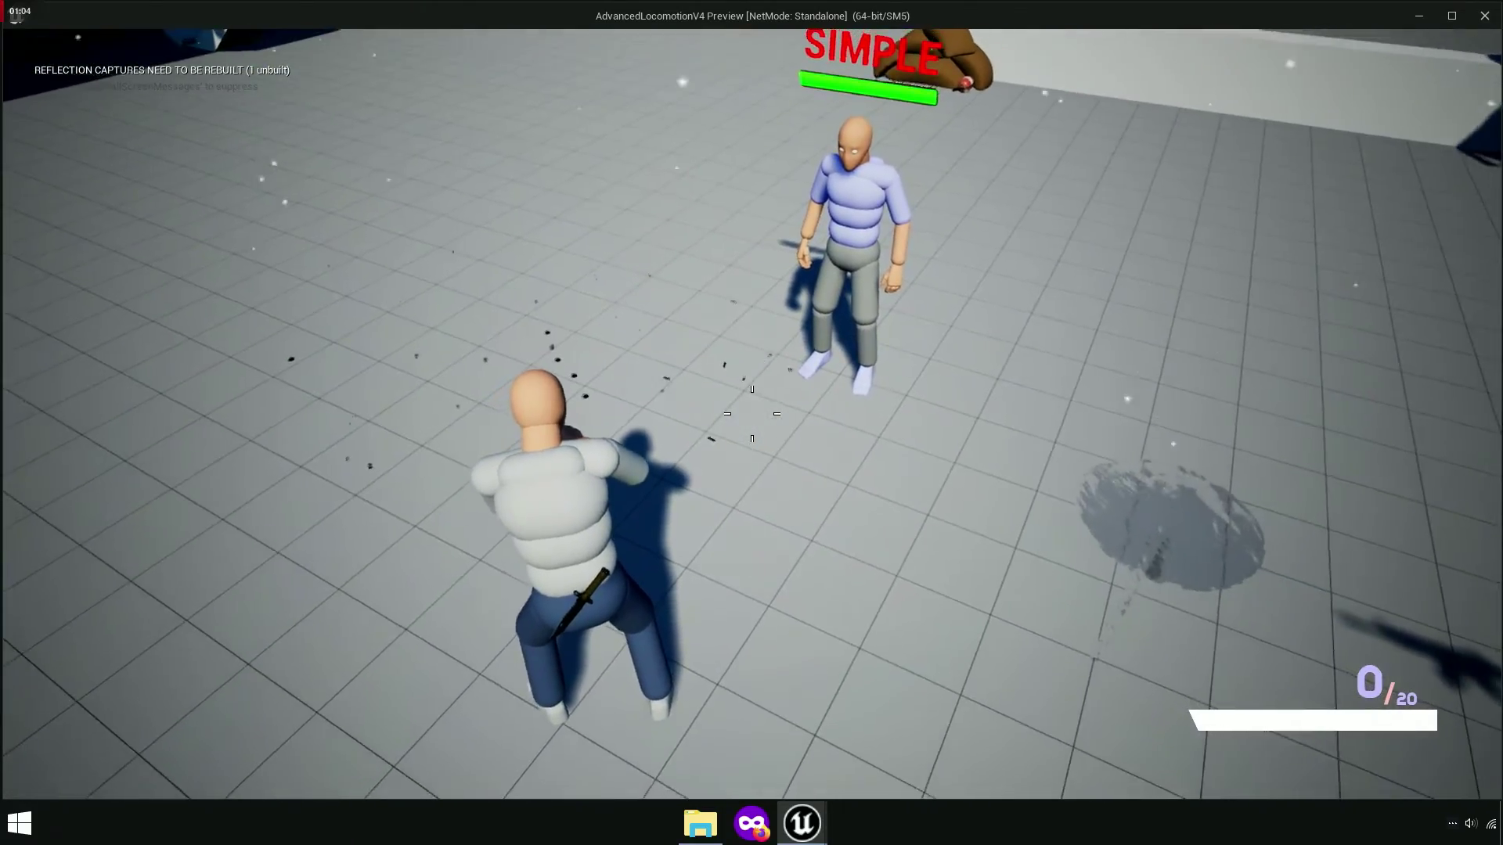
key("v")
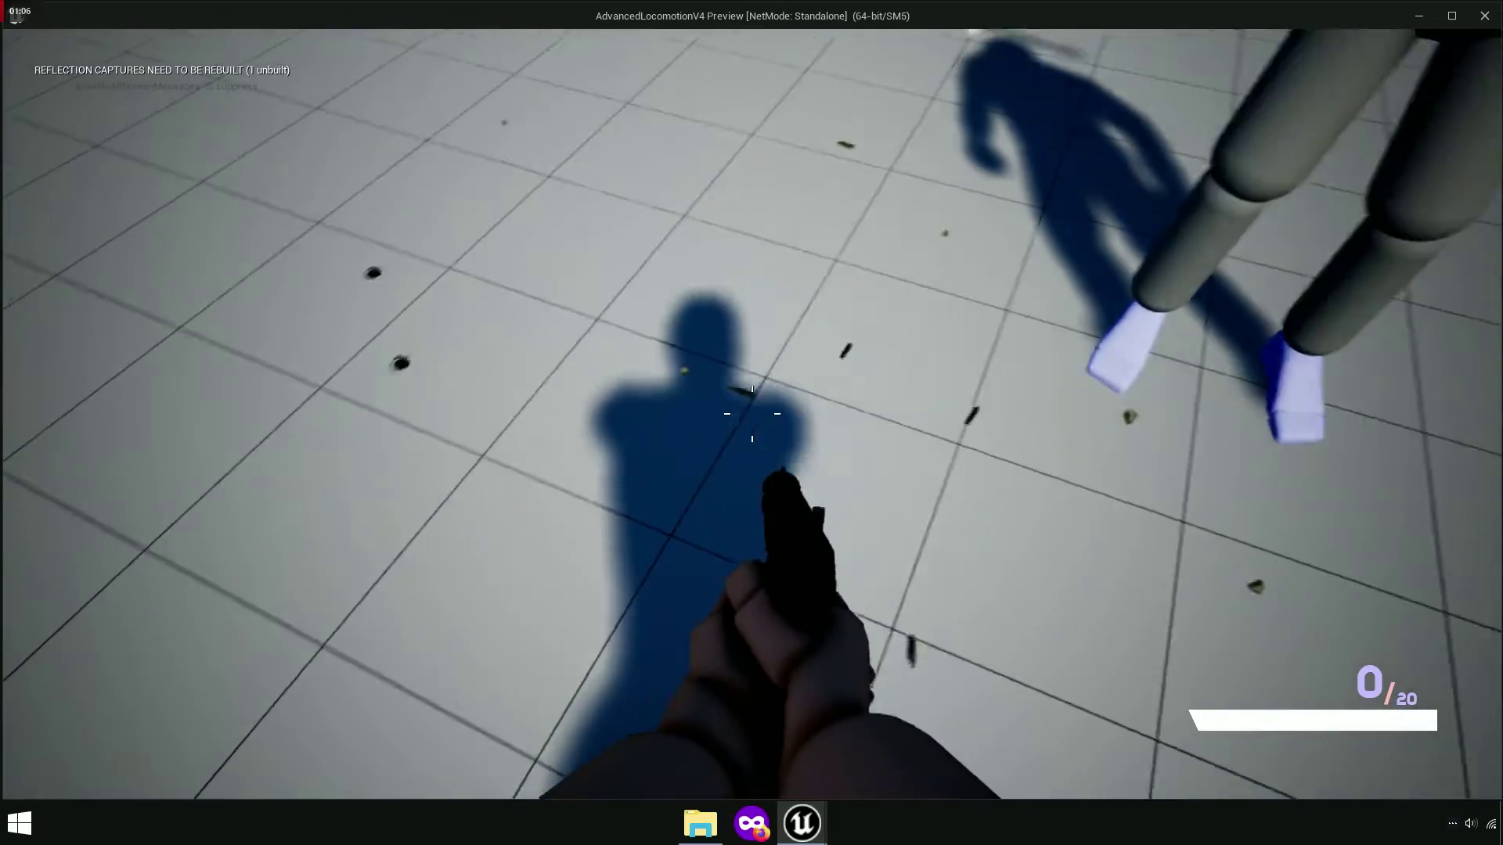
key("v")
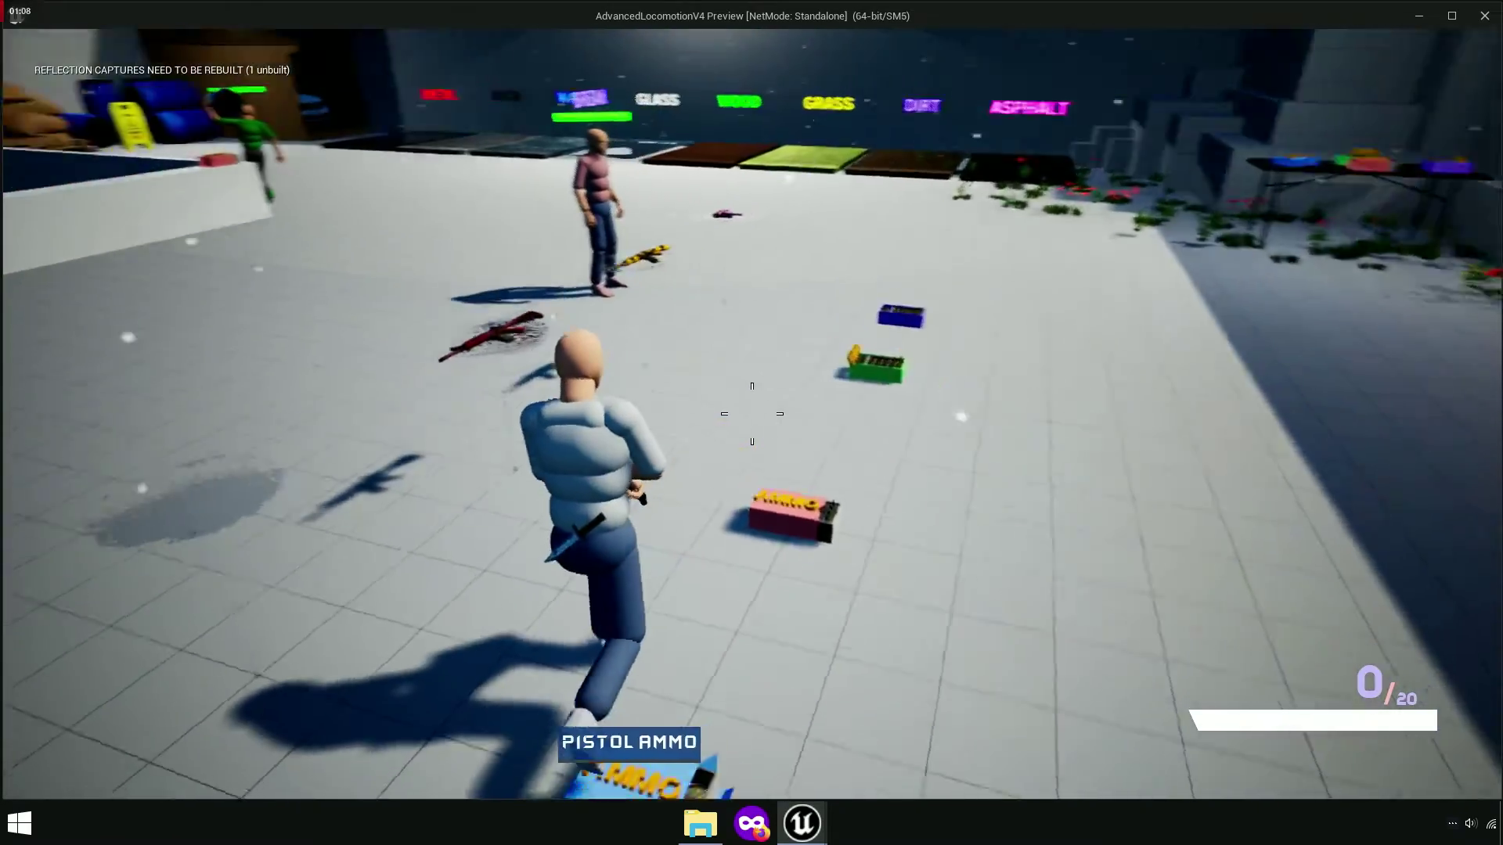
Fire the rifle while crouched, then switch to the pistol, reload, and empty it.
key("2")
key("c")
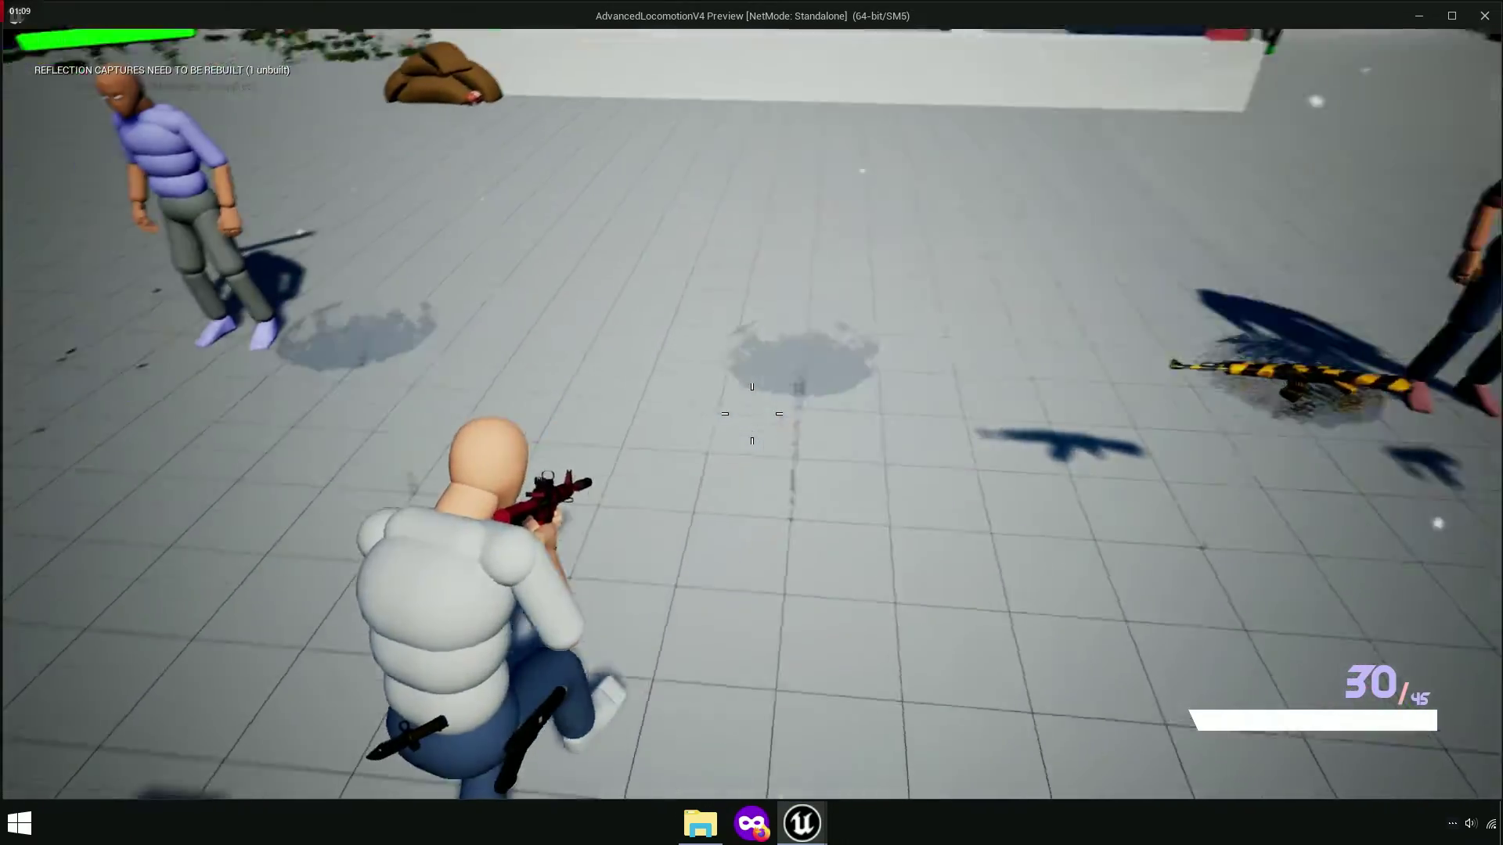
left_click(752, 413)
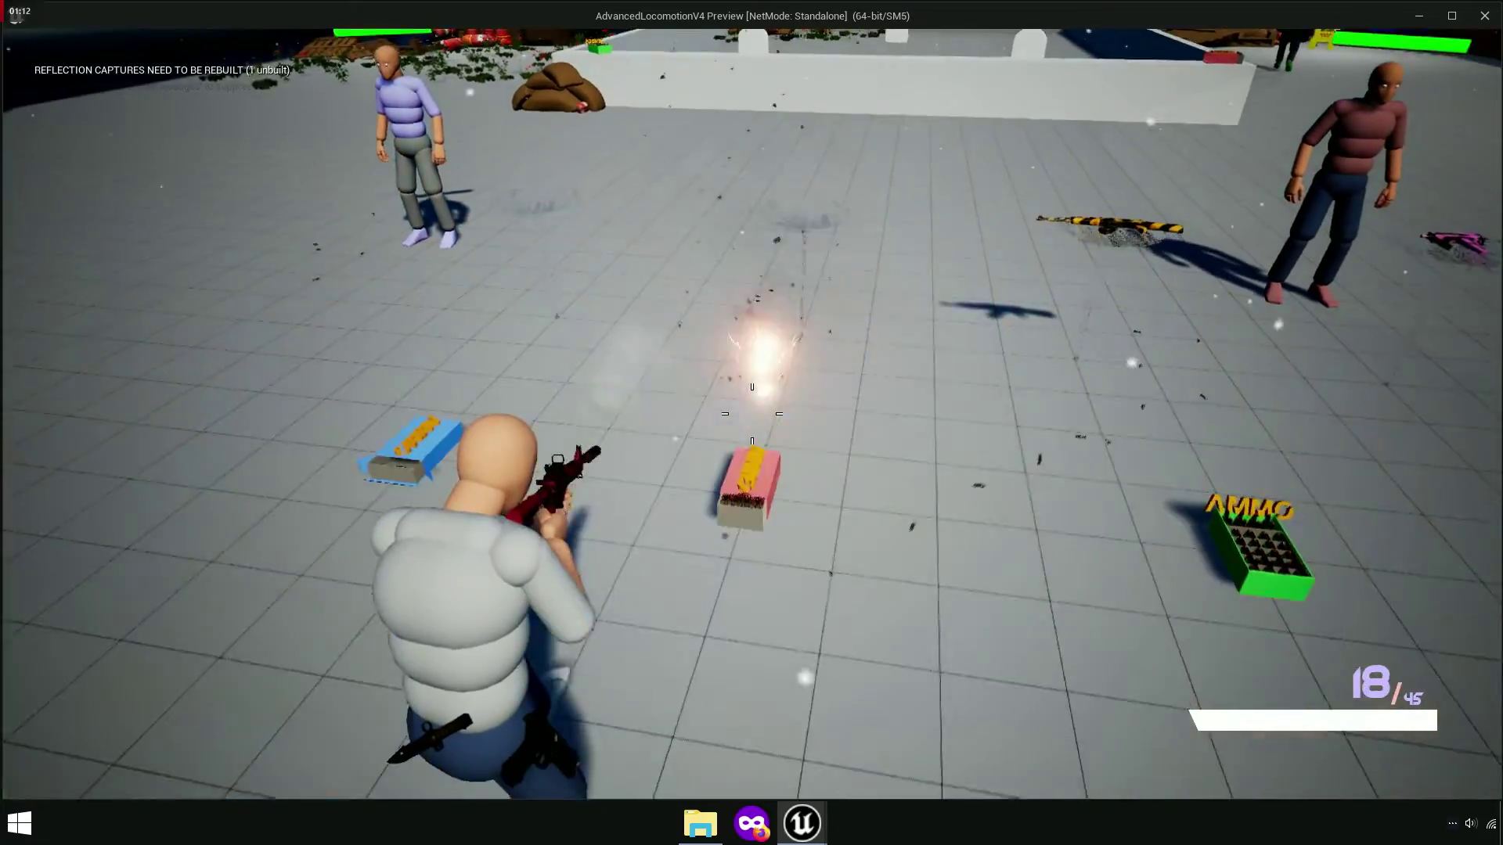
left_click_drag(751, 413, 751, 413)
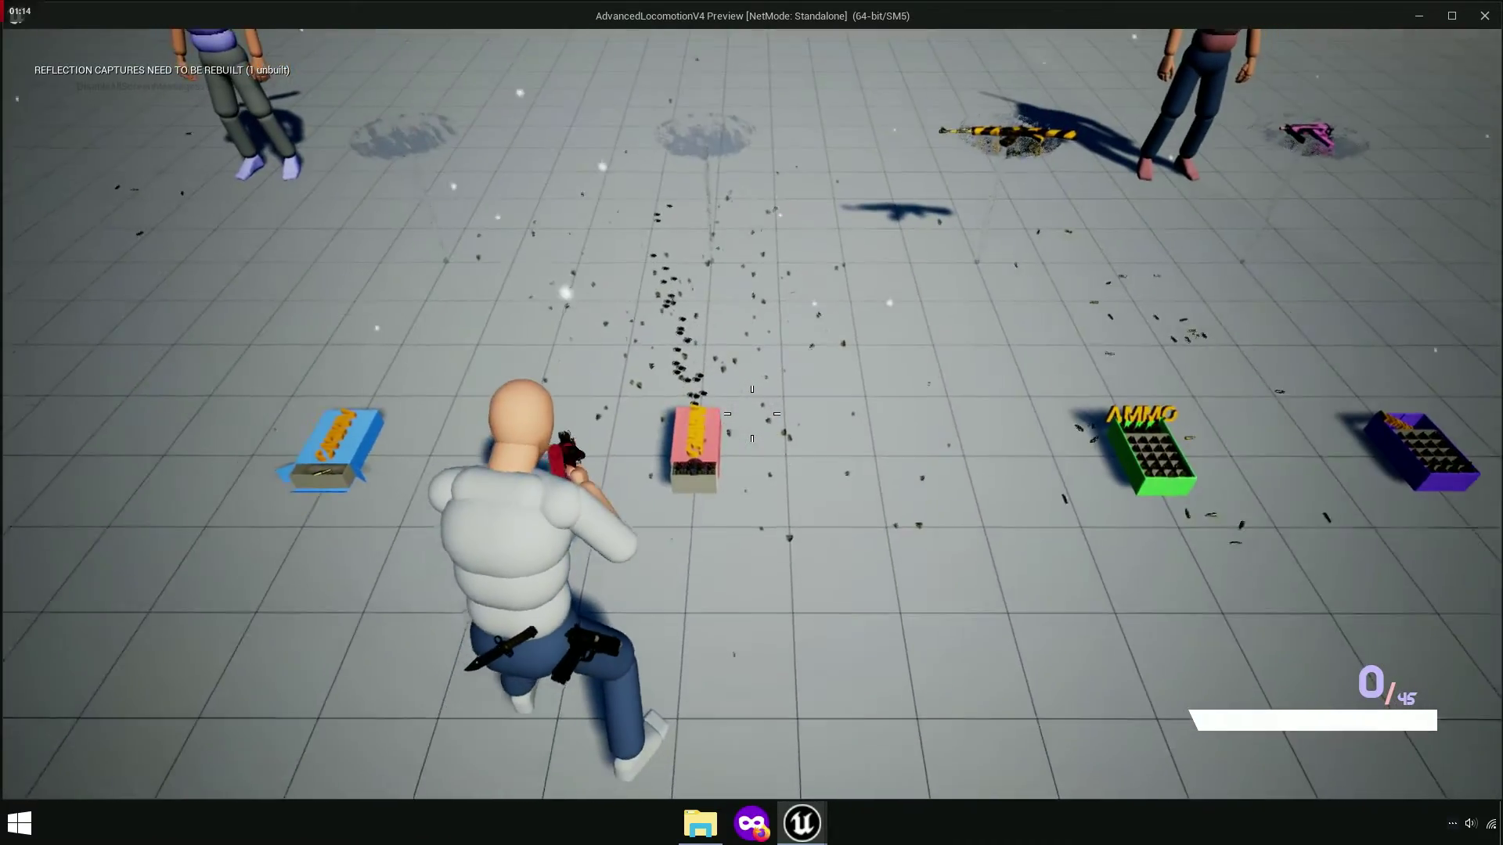
key("1")
key("c")
key("r")
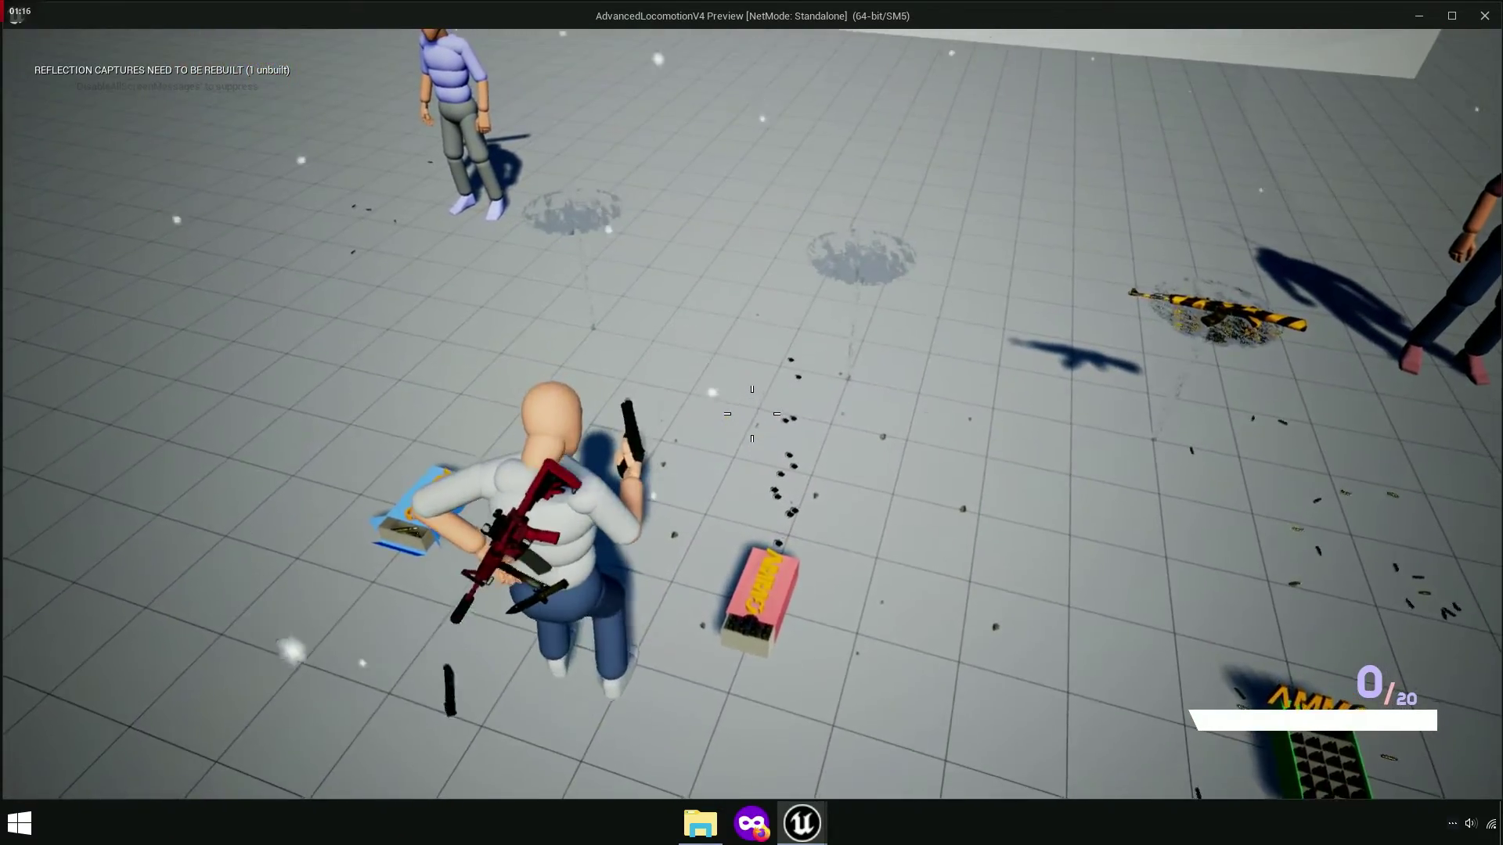
left_click(752, 413)
left_click(751, 413)
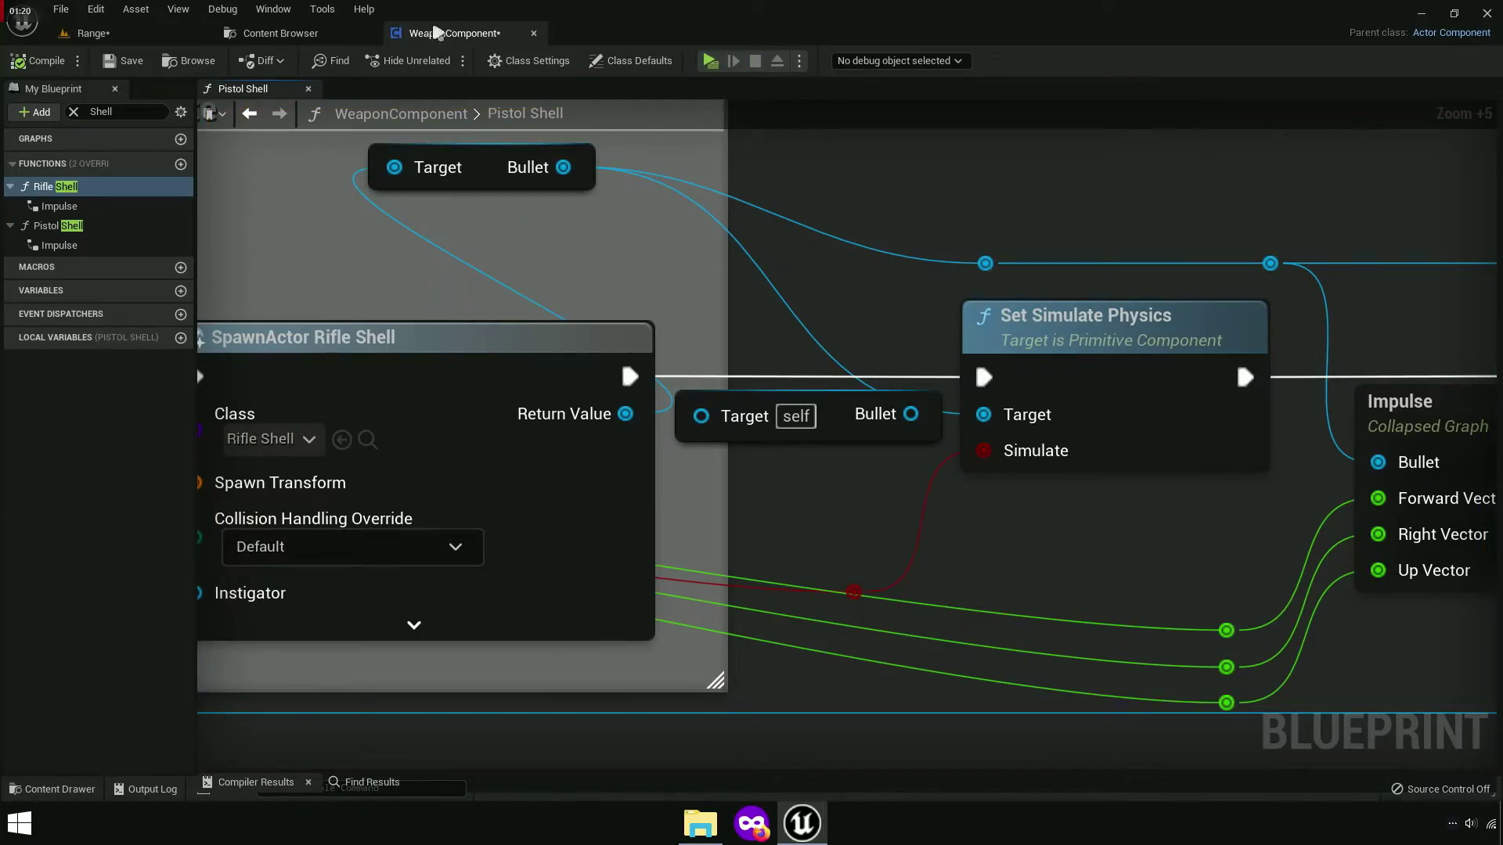
Save all modified assets, confirming the changed packages.
left_click(274, 33)
left_click(159, 58)
left_click(876, 587)
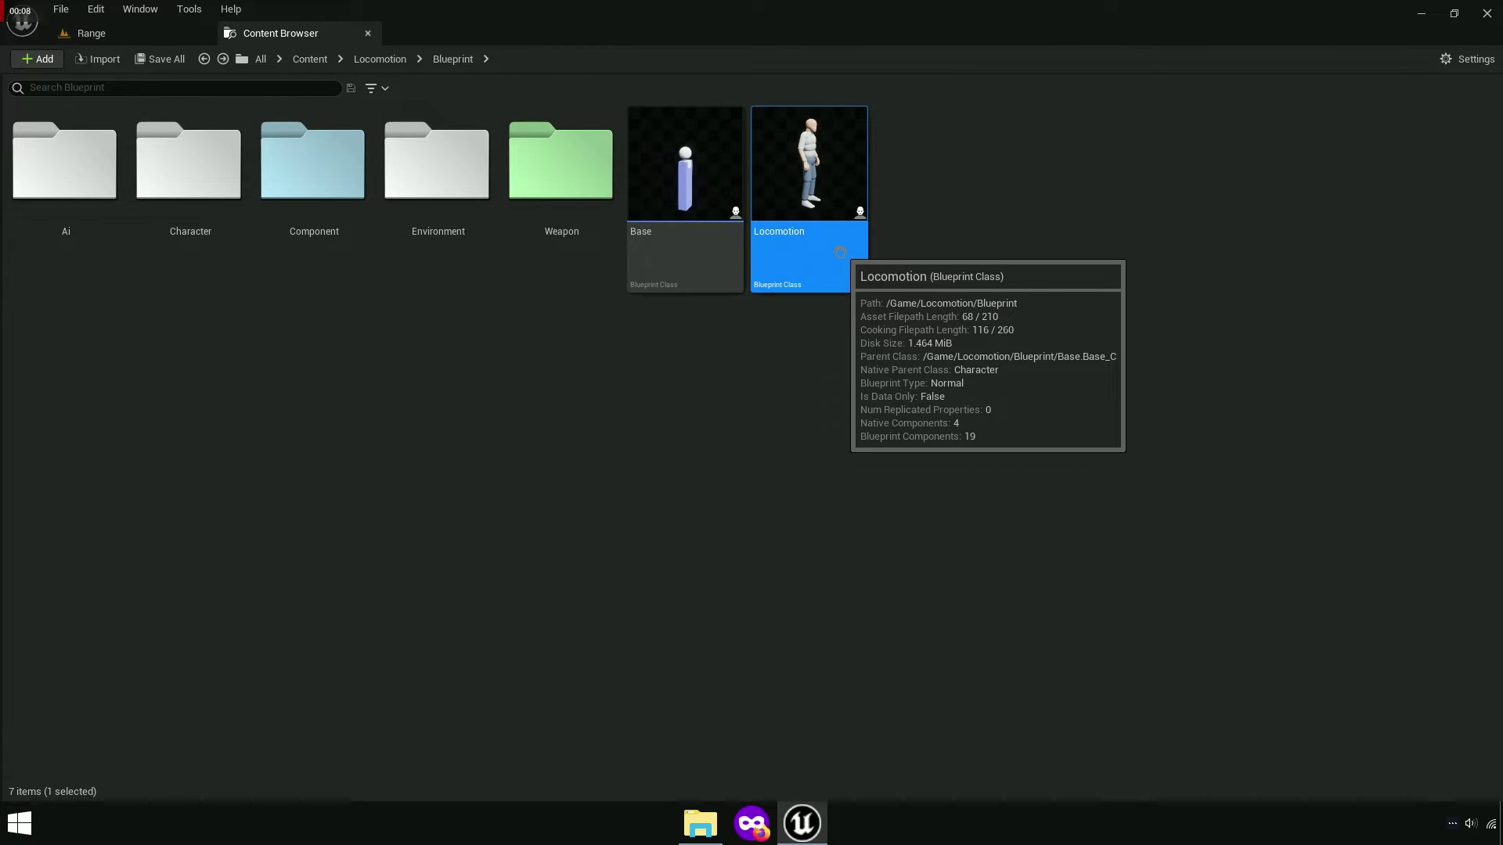
Open the Locomotion Blueprint and raise its Third Person FOV from 90 to 150.
double_click(791, 256)
left_click(566, 89)
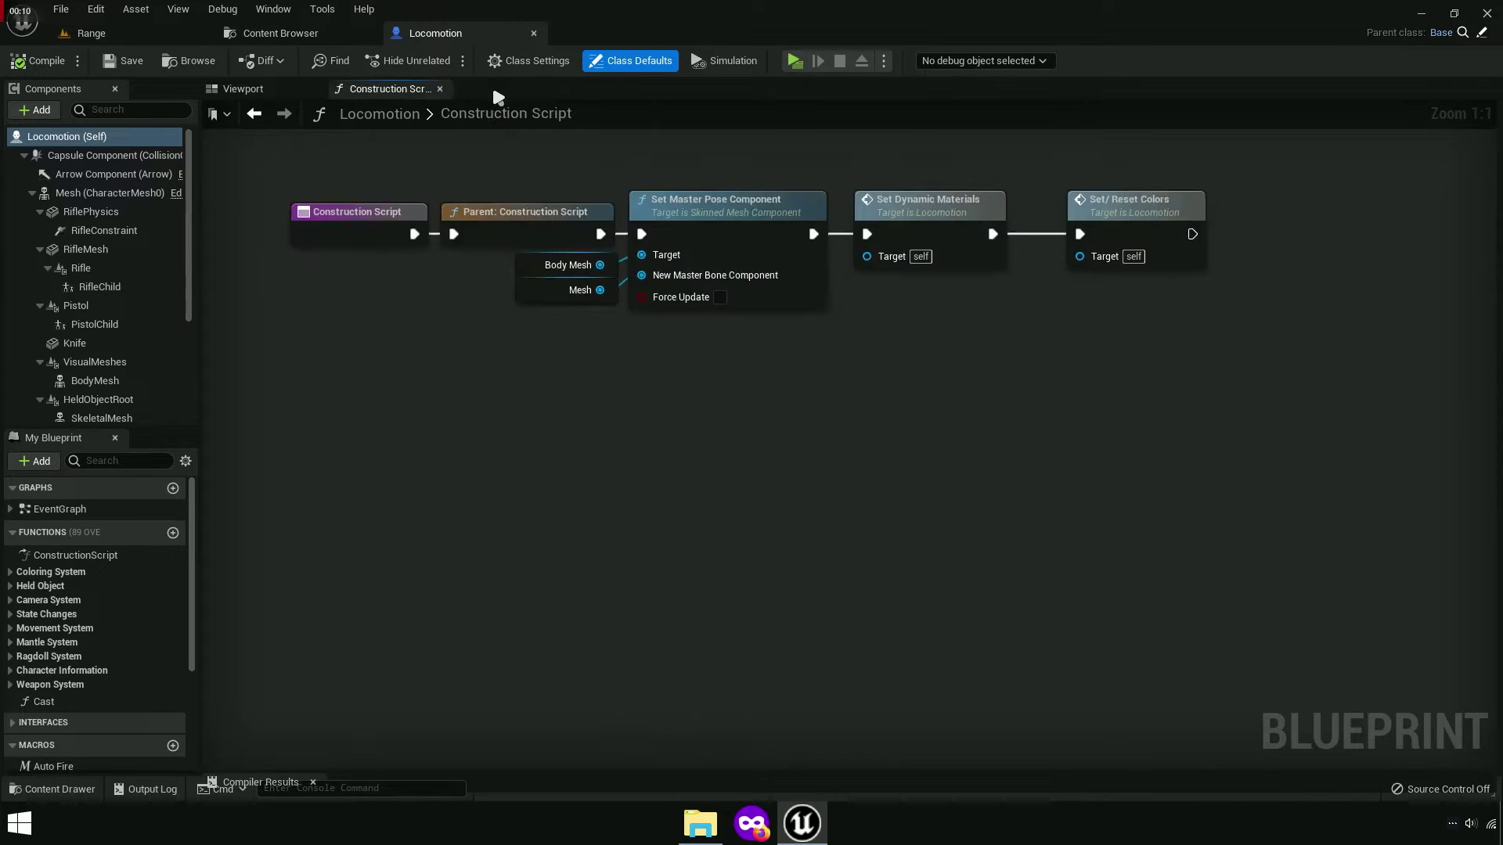
left_click(445, 88)
left_click(78, 135)
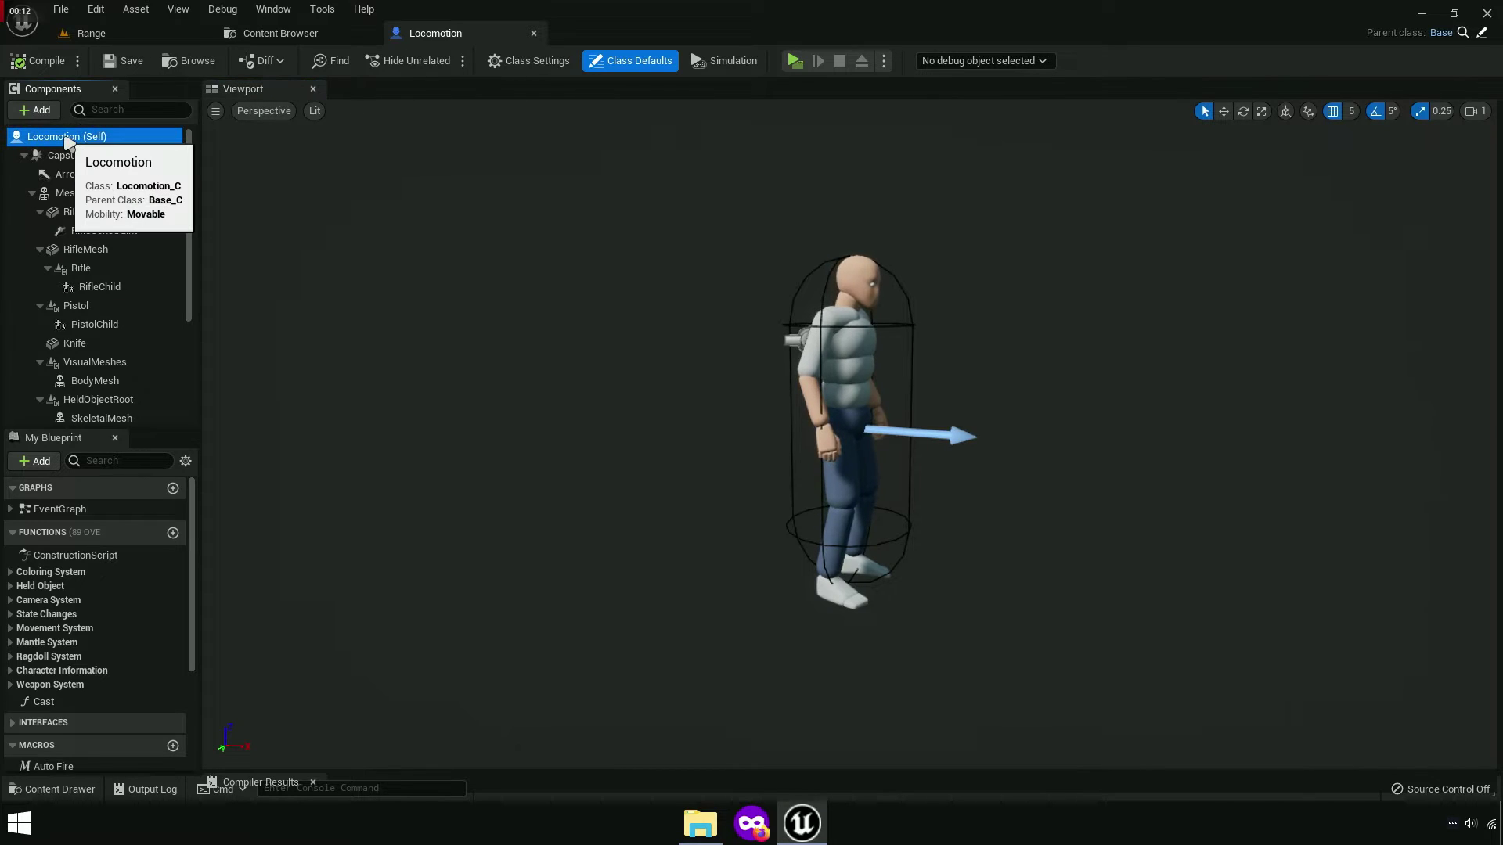
left_click_drag(1501, 220, 918, 249)
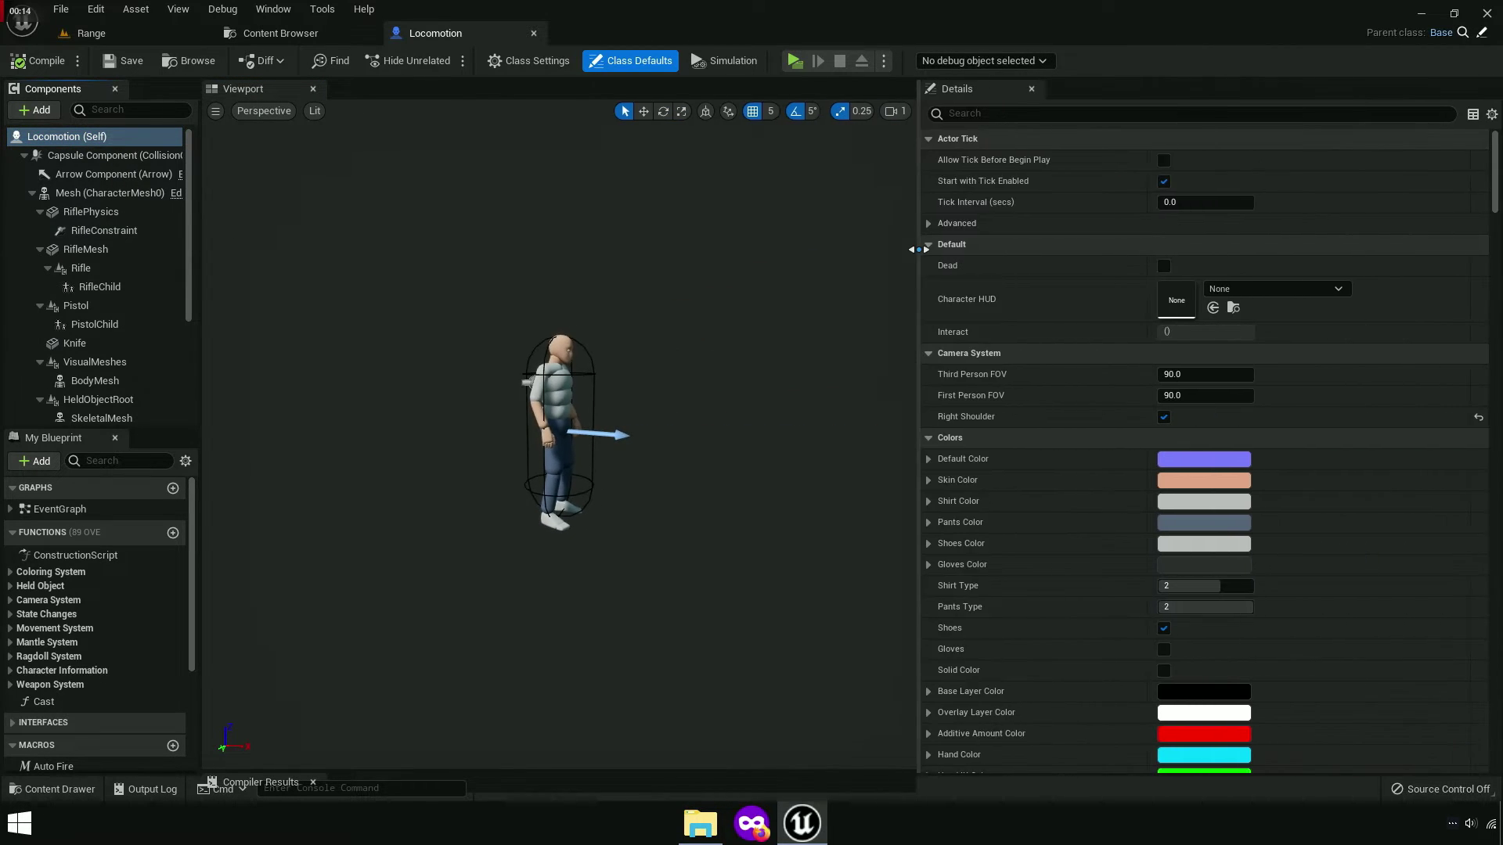
type("Camera")
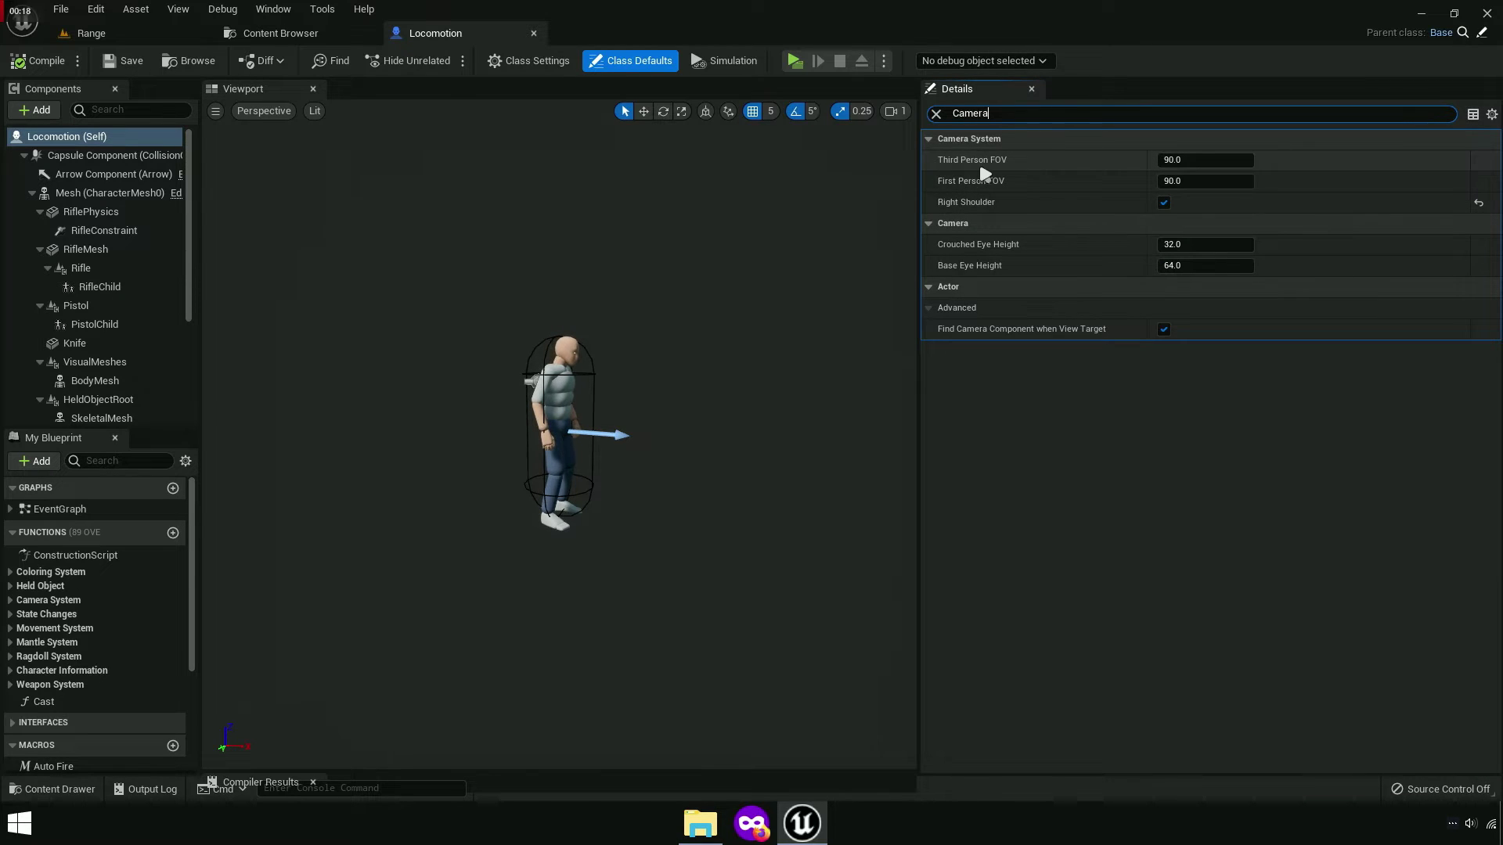
left_click(1217, 159)
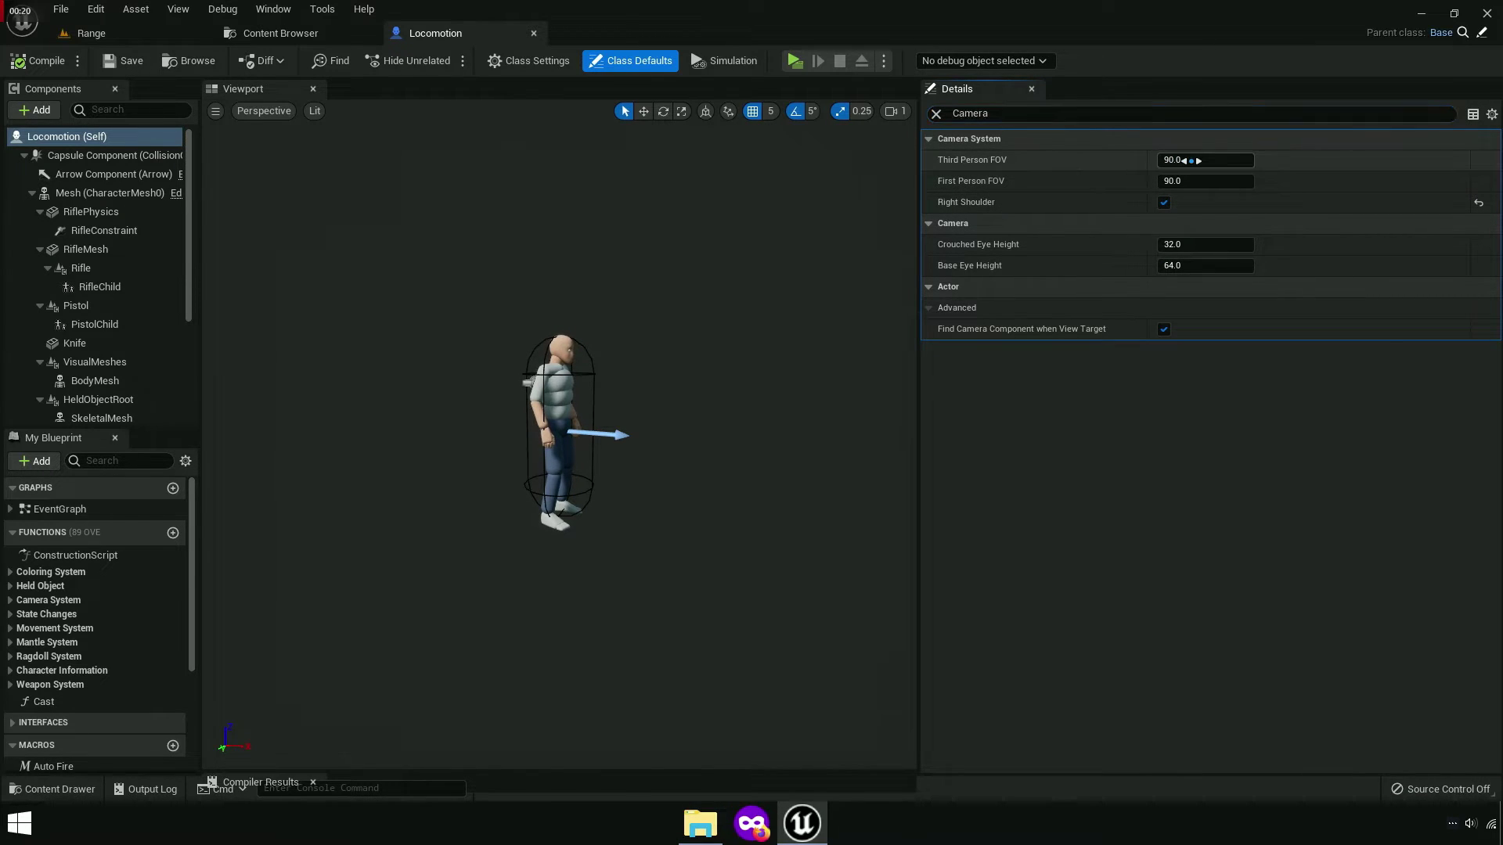
type("150")
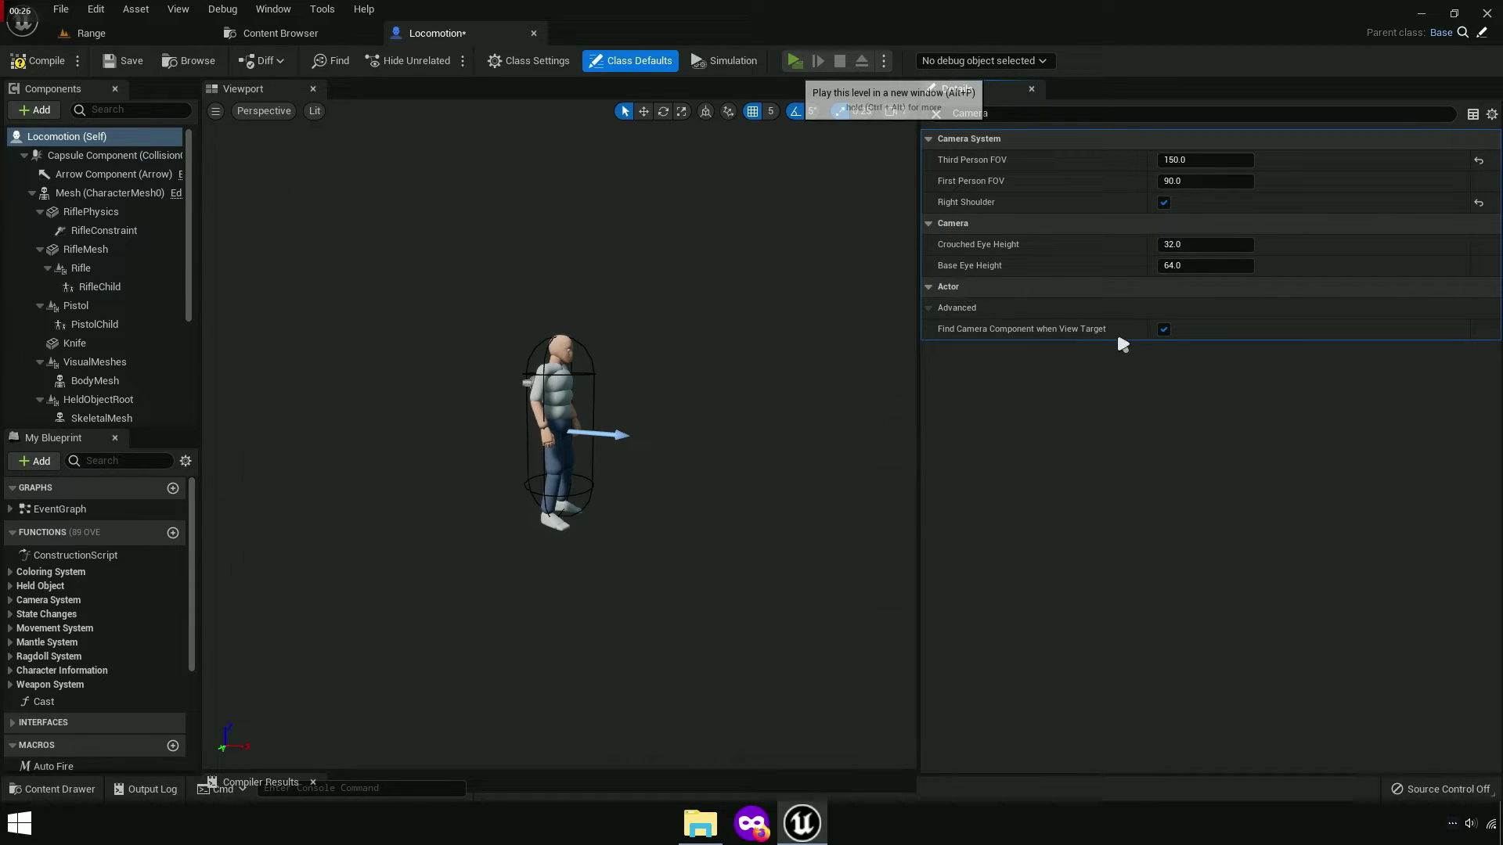
key("alt+p")
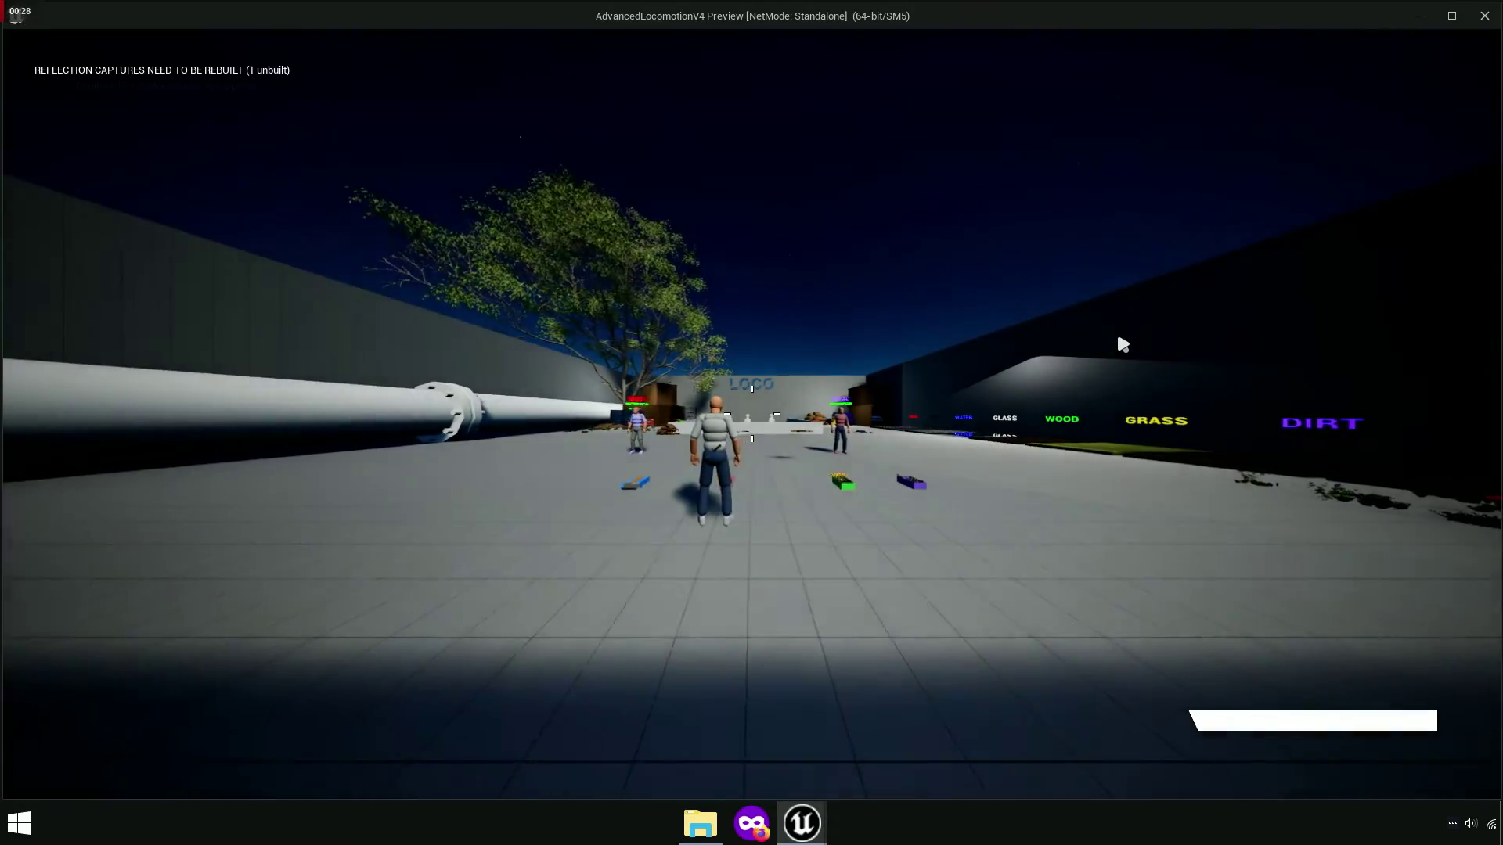
key("w")
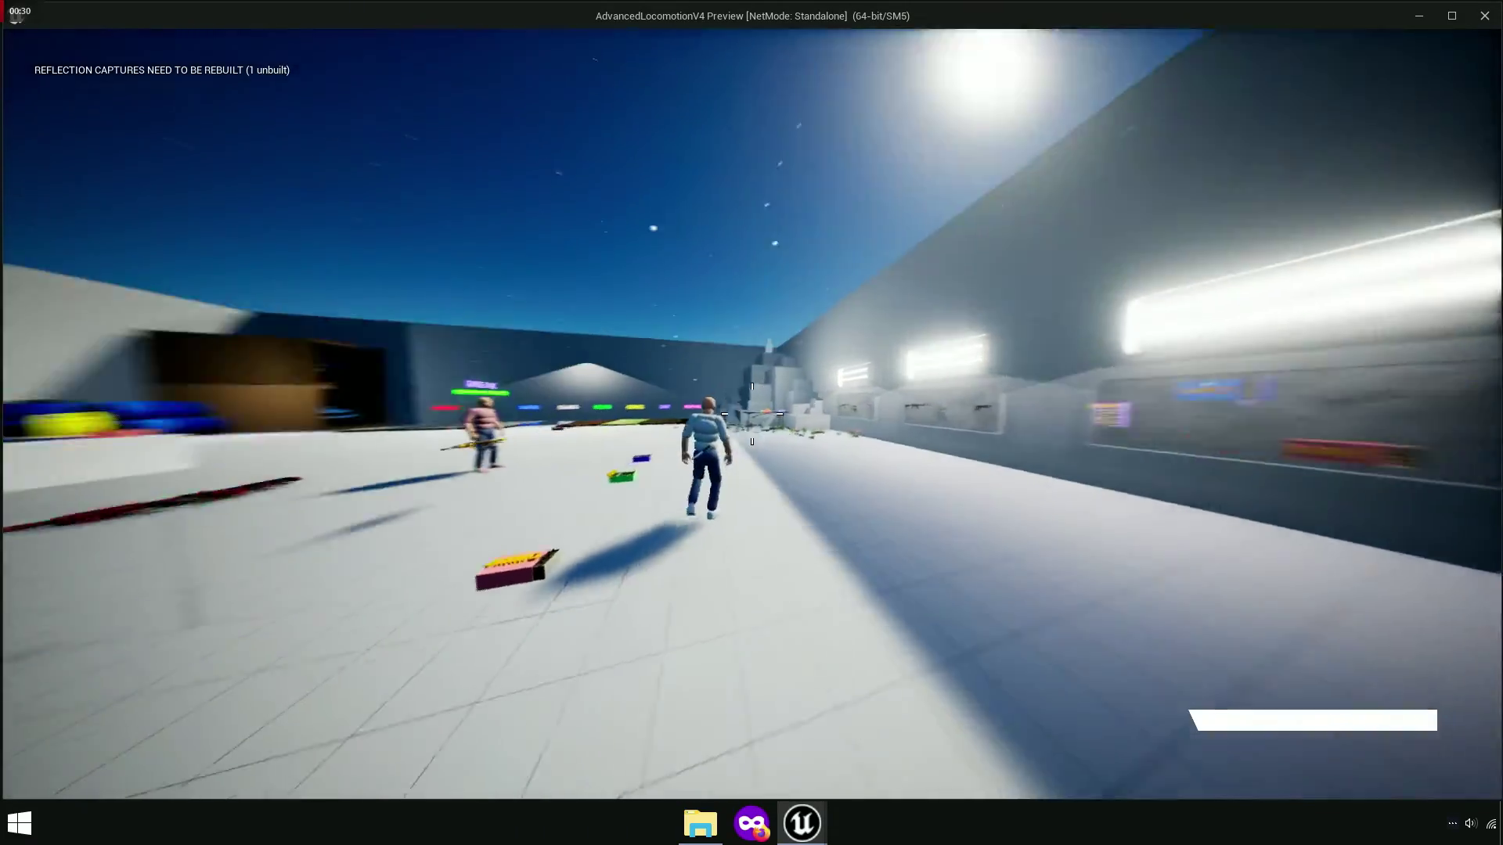
key("w")
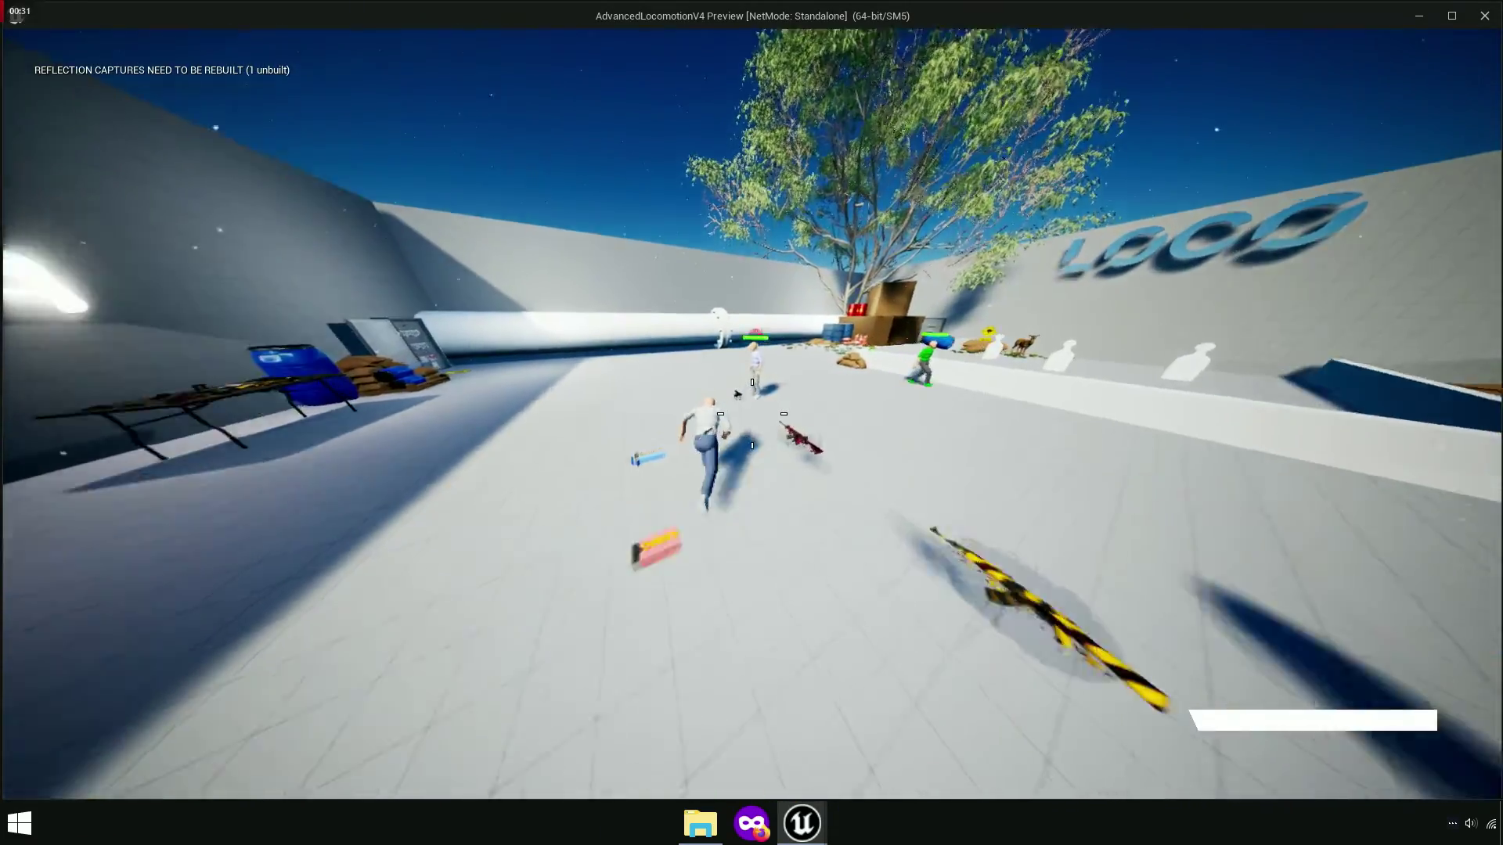
key("w")
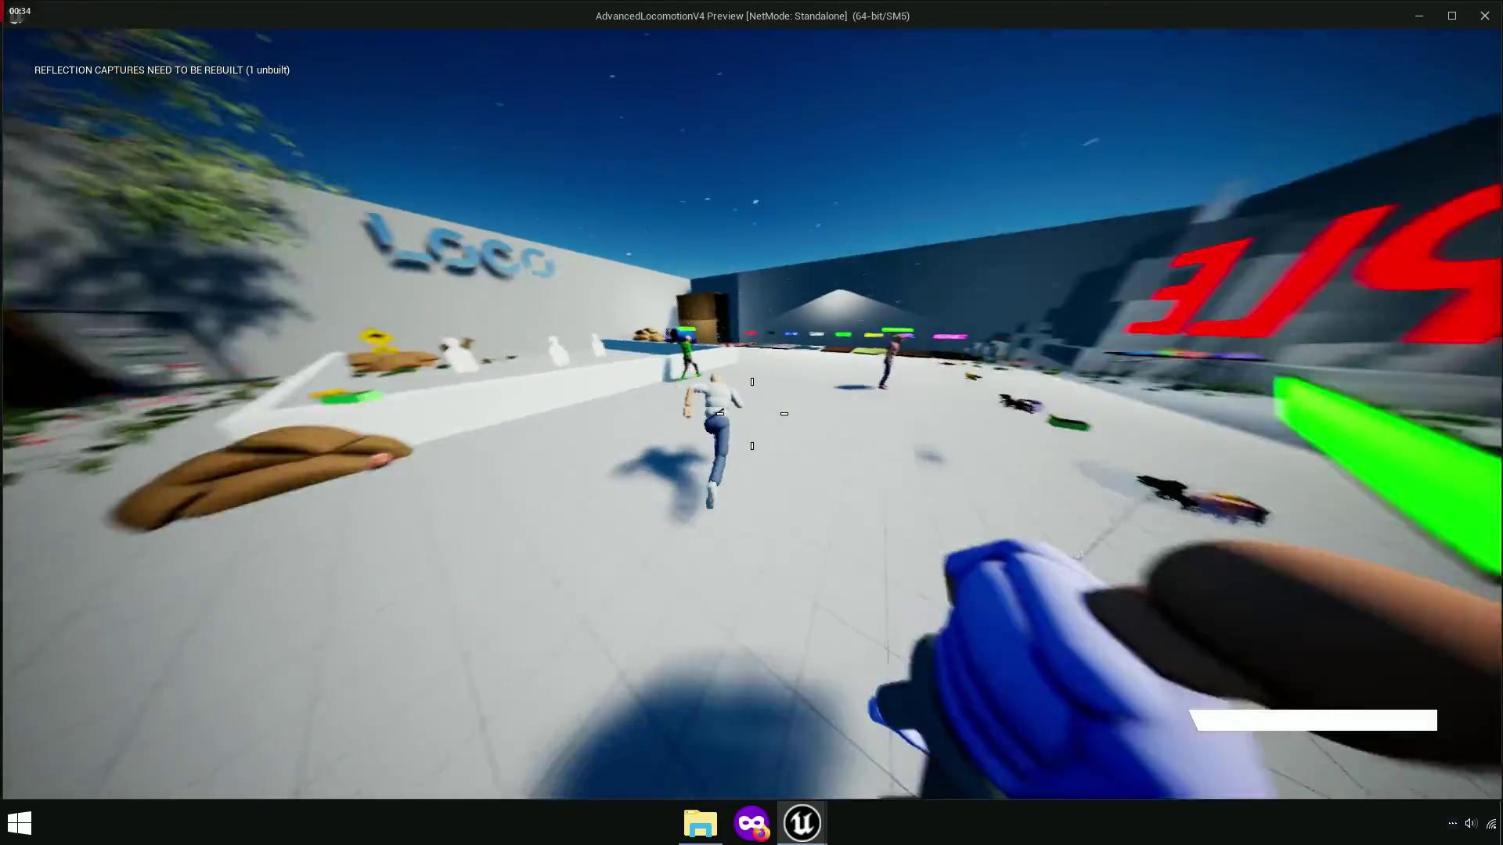
key("w")
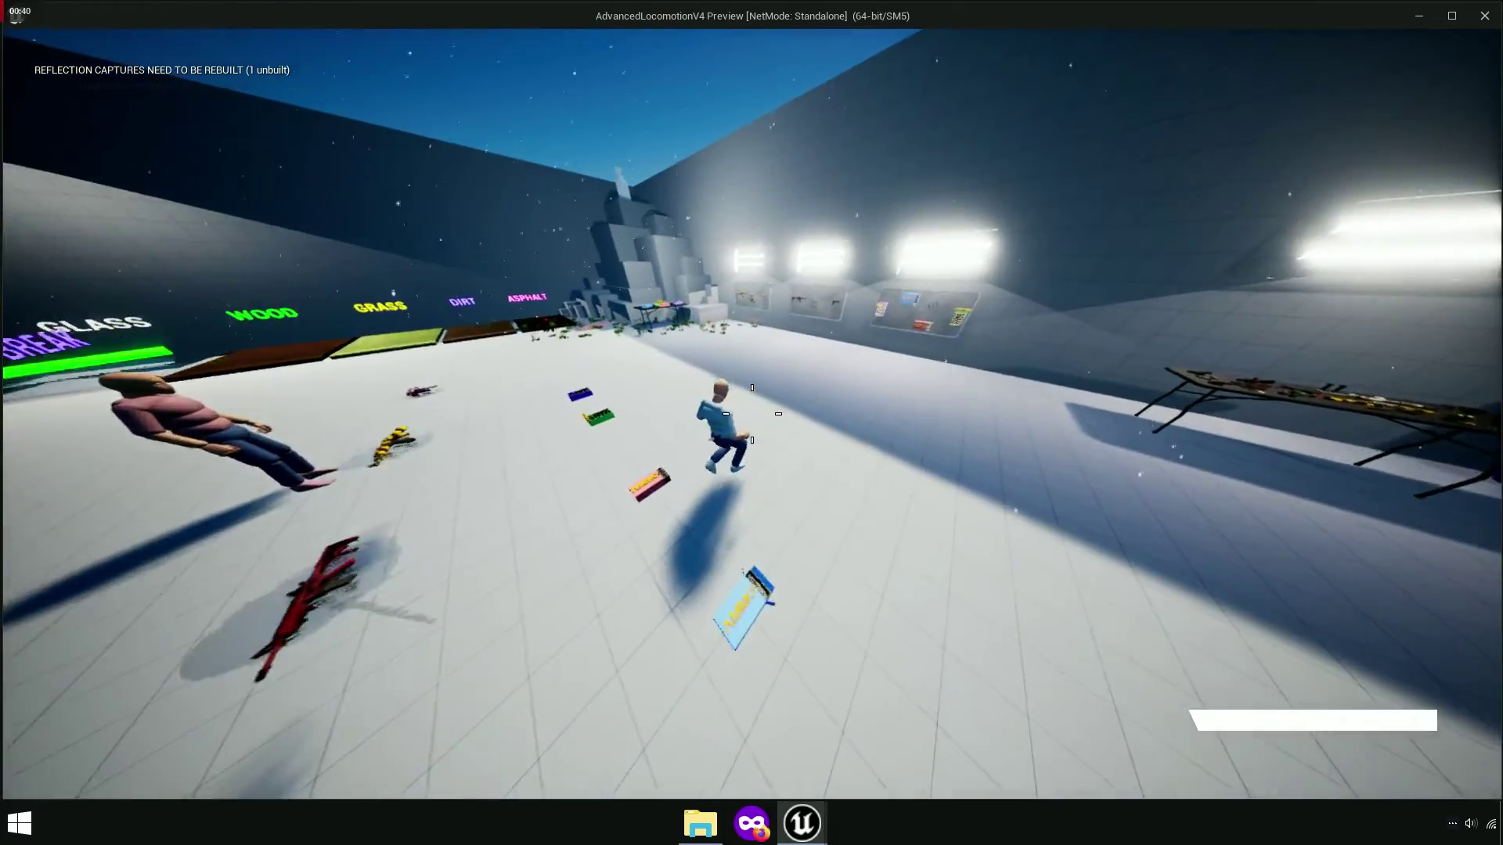
key("Escape")
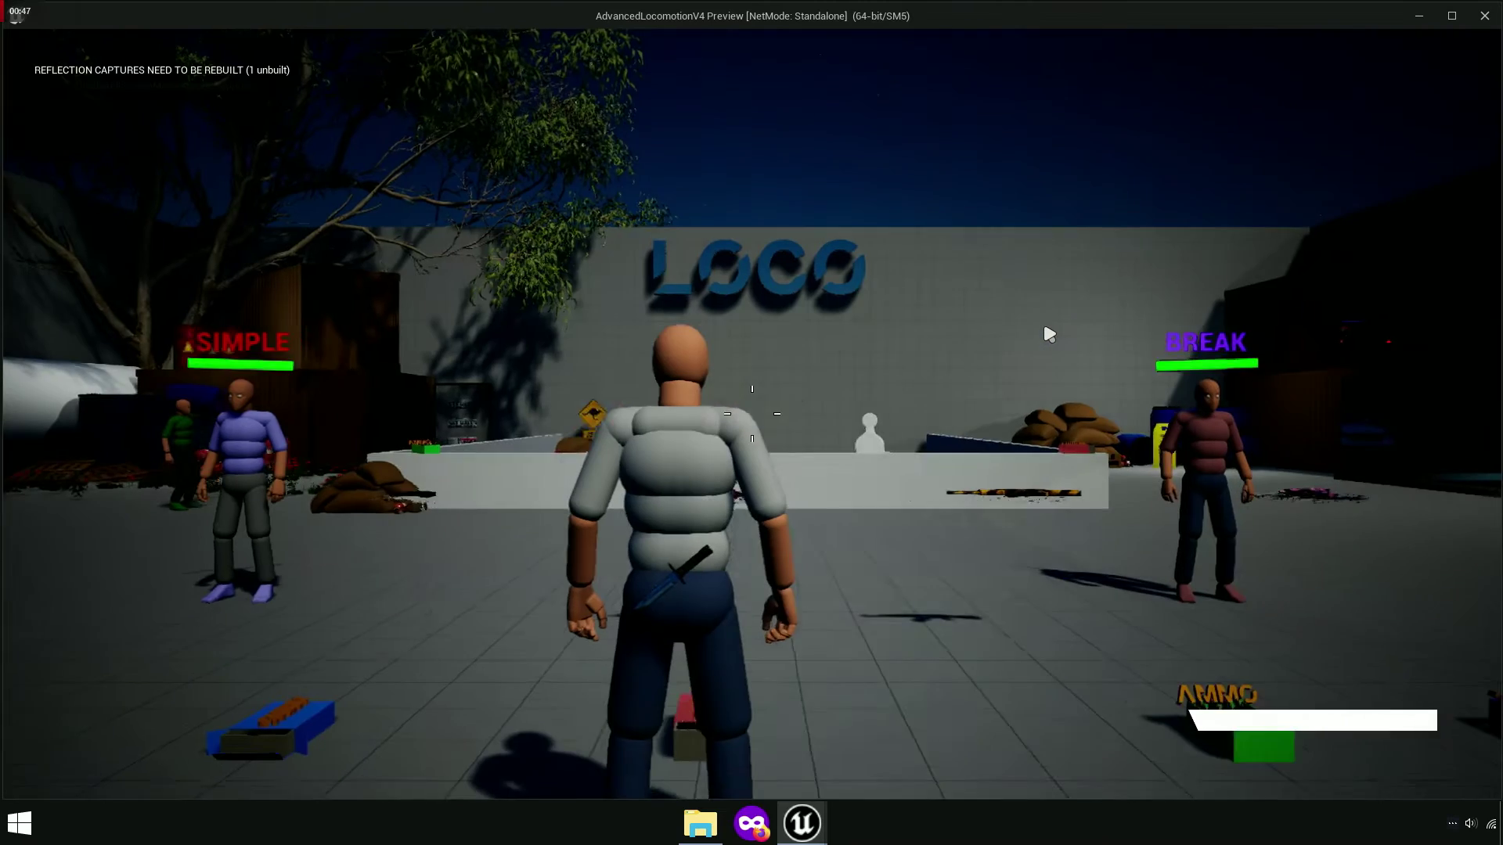
Play-test: sprint to the SIMPLE dummy, pick up the rifle and fire it while sweeping aim.
left_click(1049, 335)
key("w")
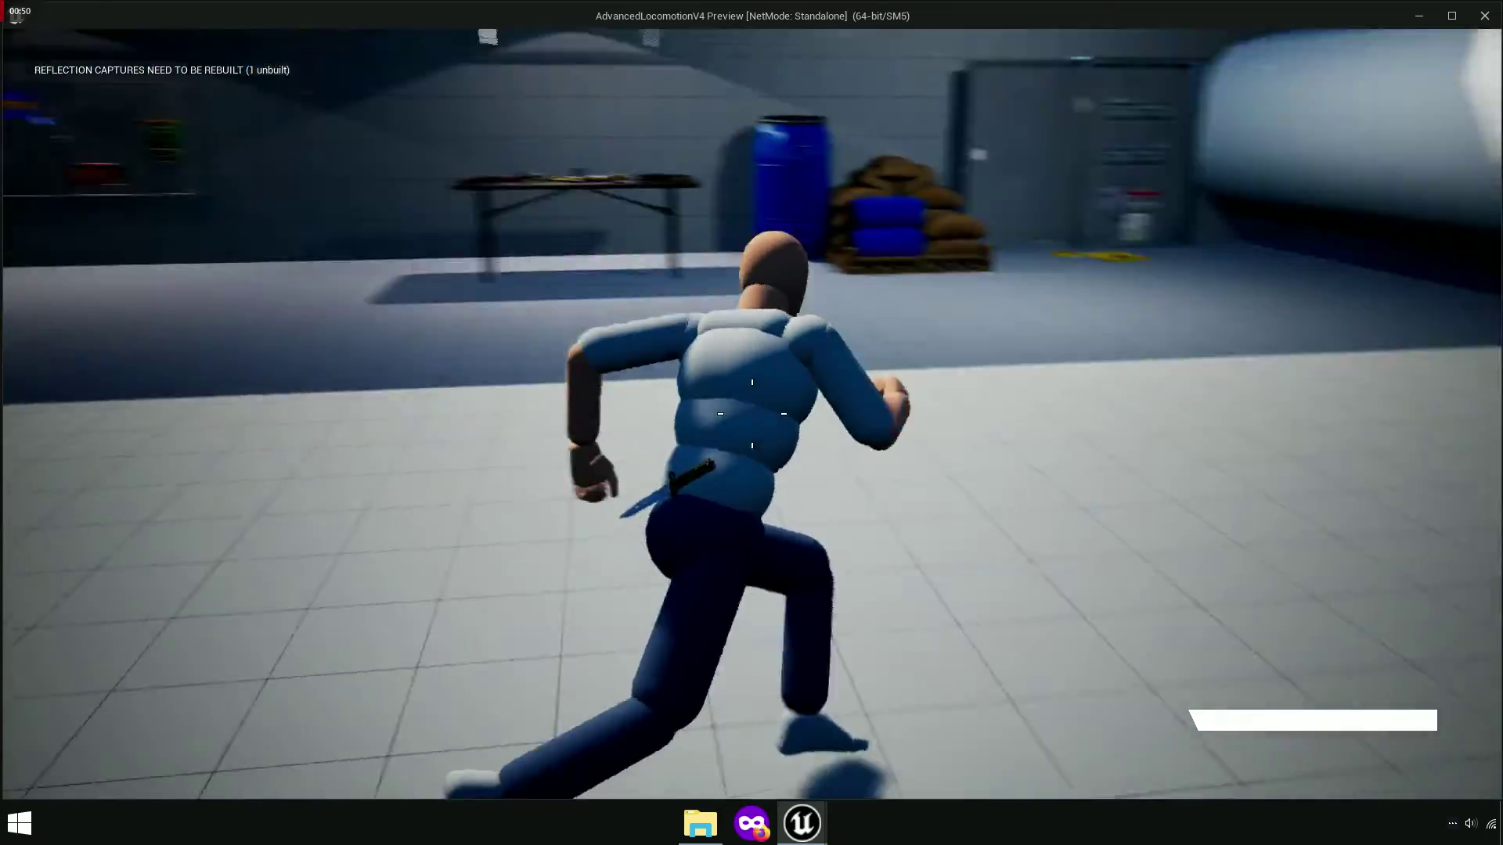
key("e")
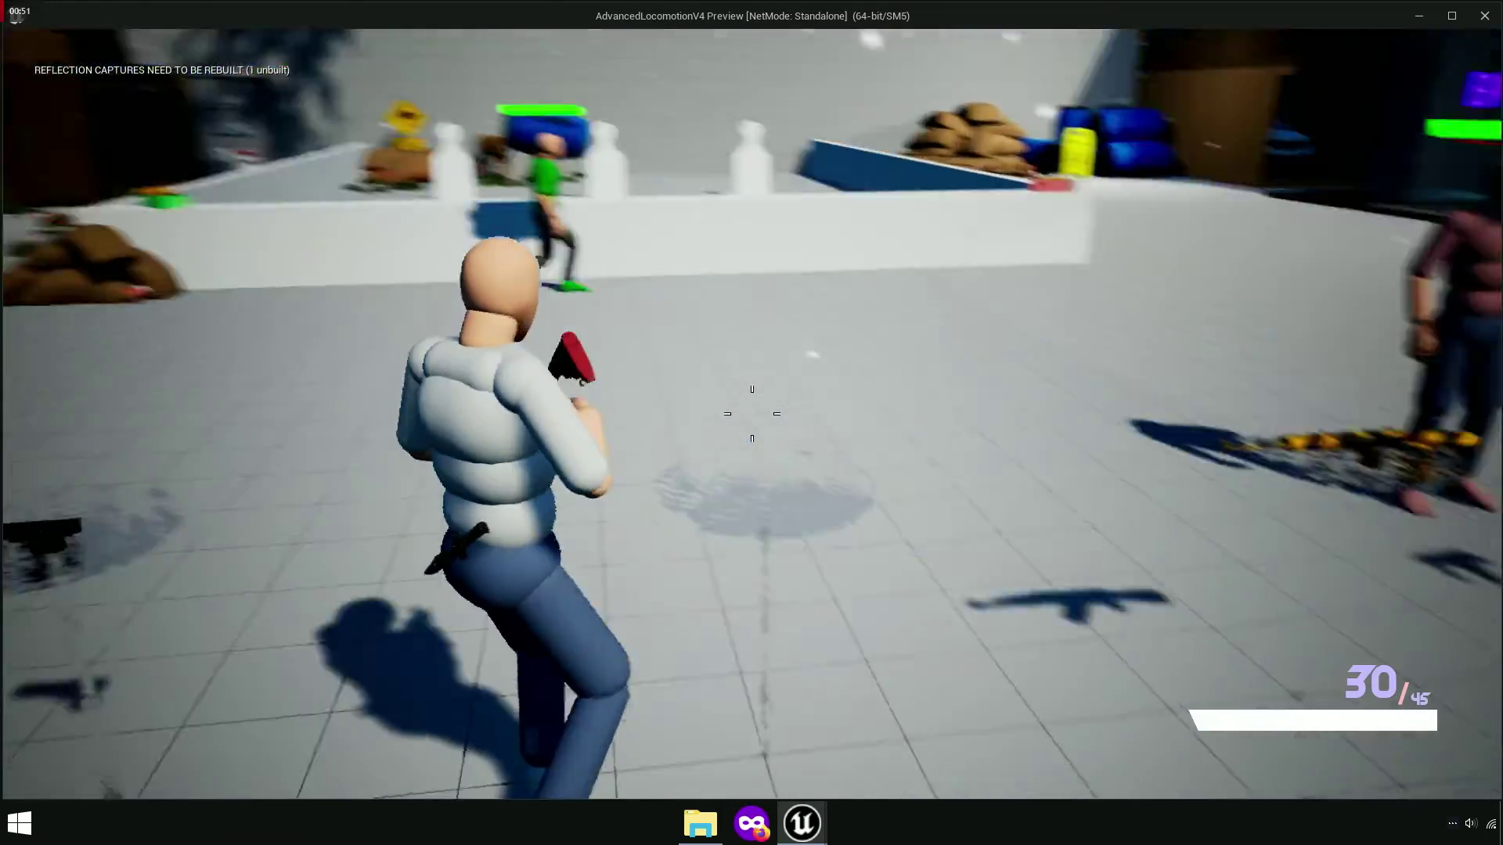
left_click(751, 413)
left_click_drag(752, 413, 751, 414)
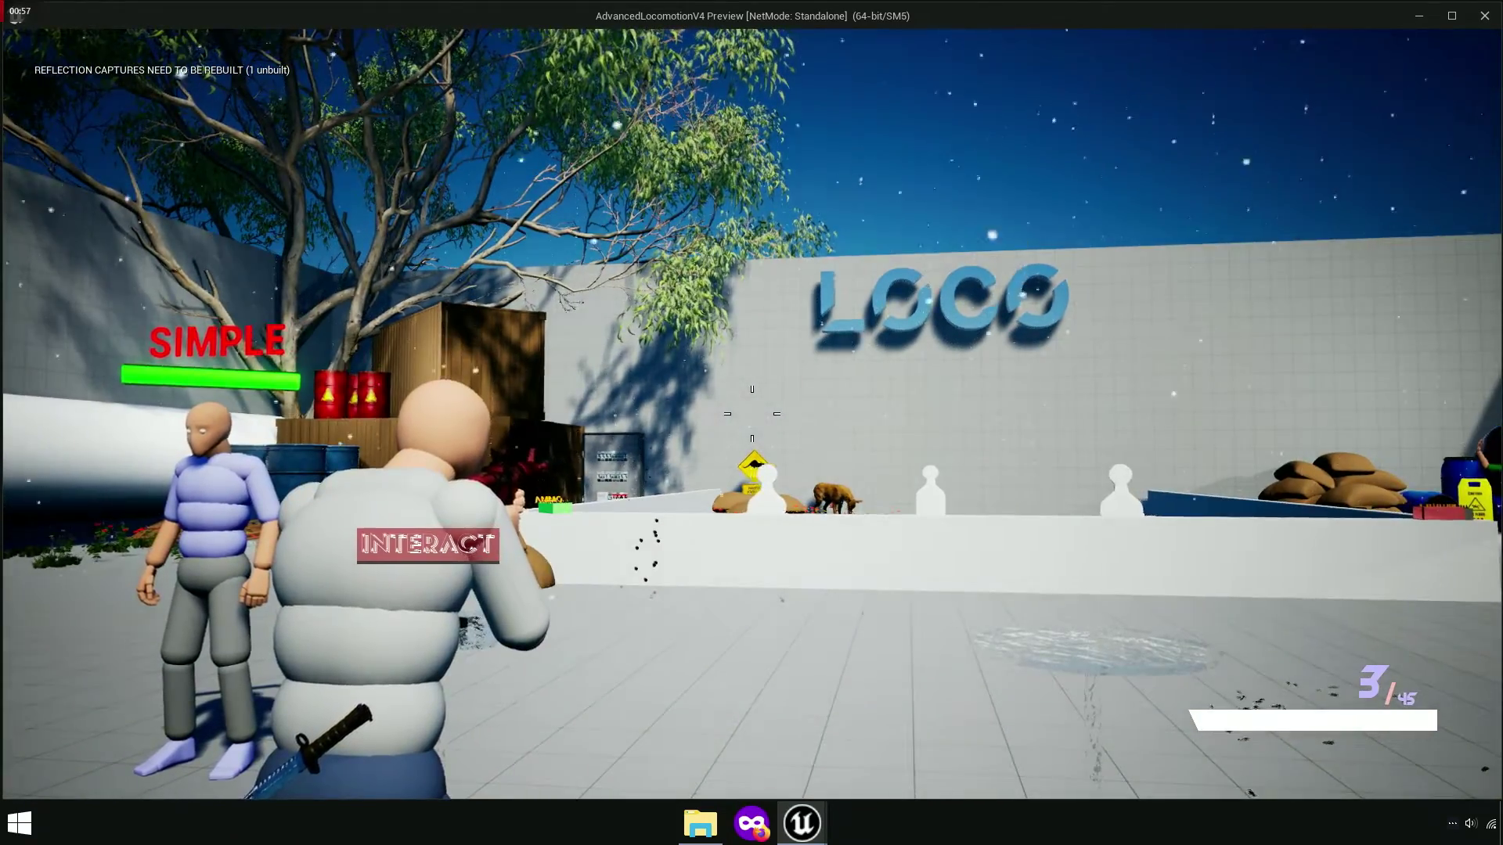
key("Escape")
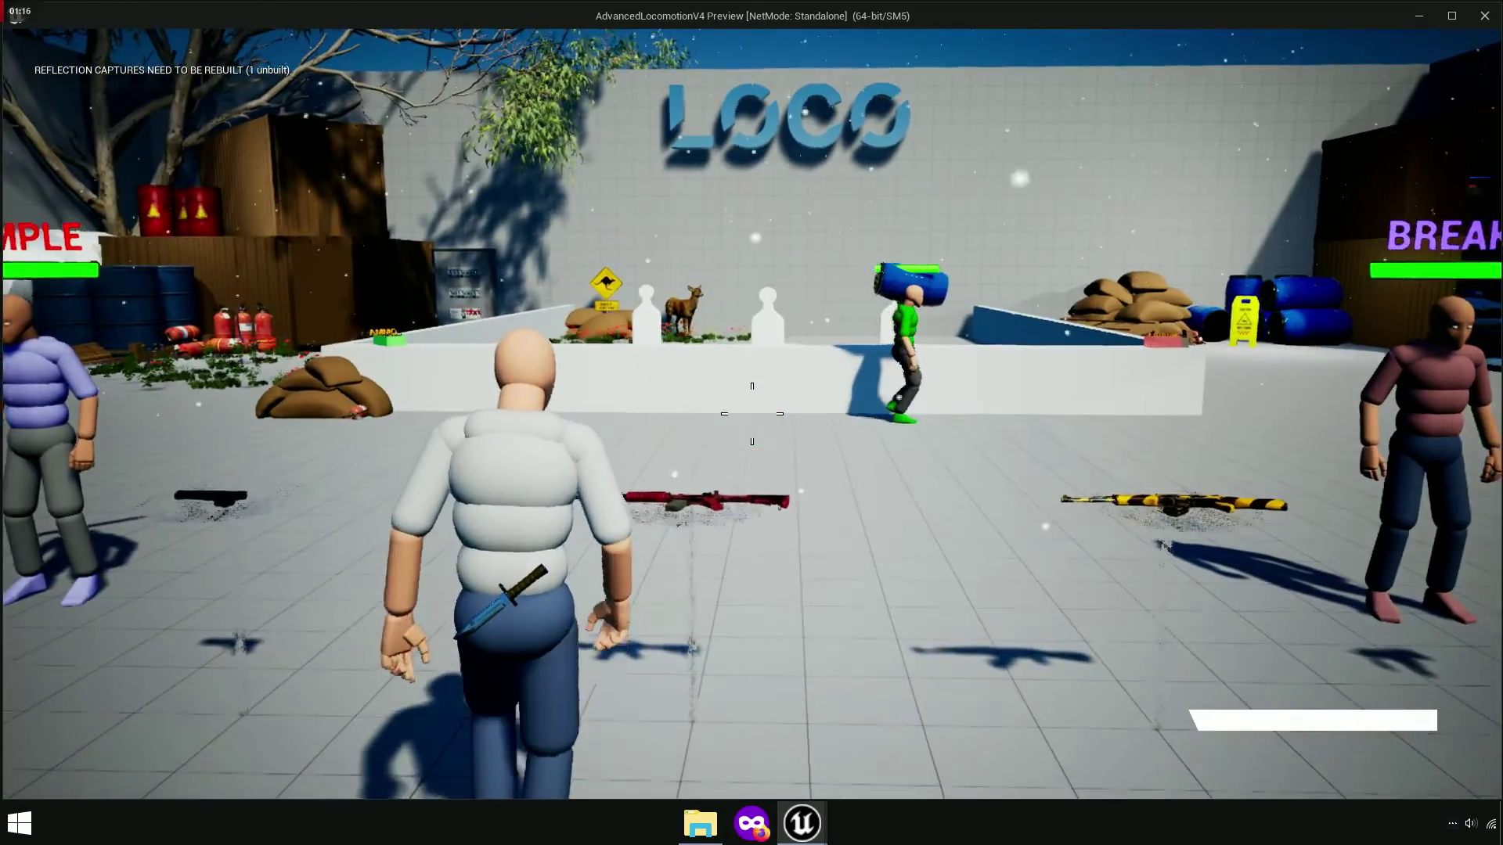
Fire the red rifle at the targets, then check the first-person view before stopping play.
left_click(752, 413)
left_click(751, 413)
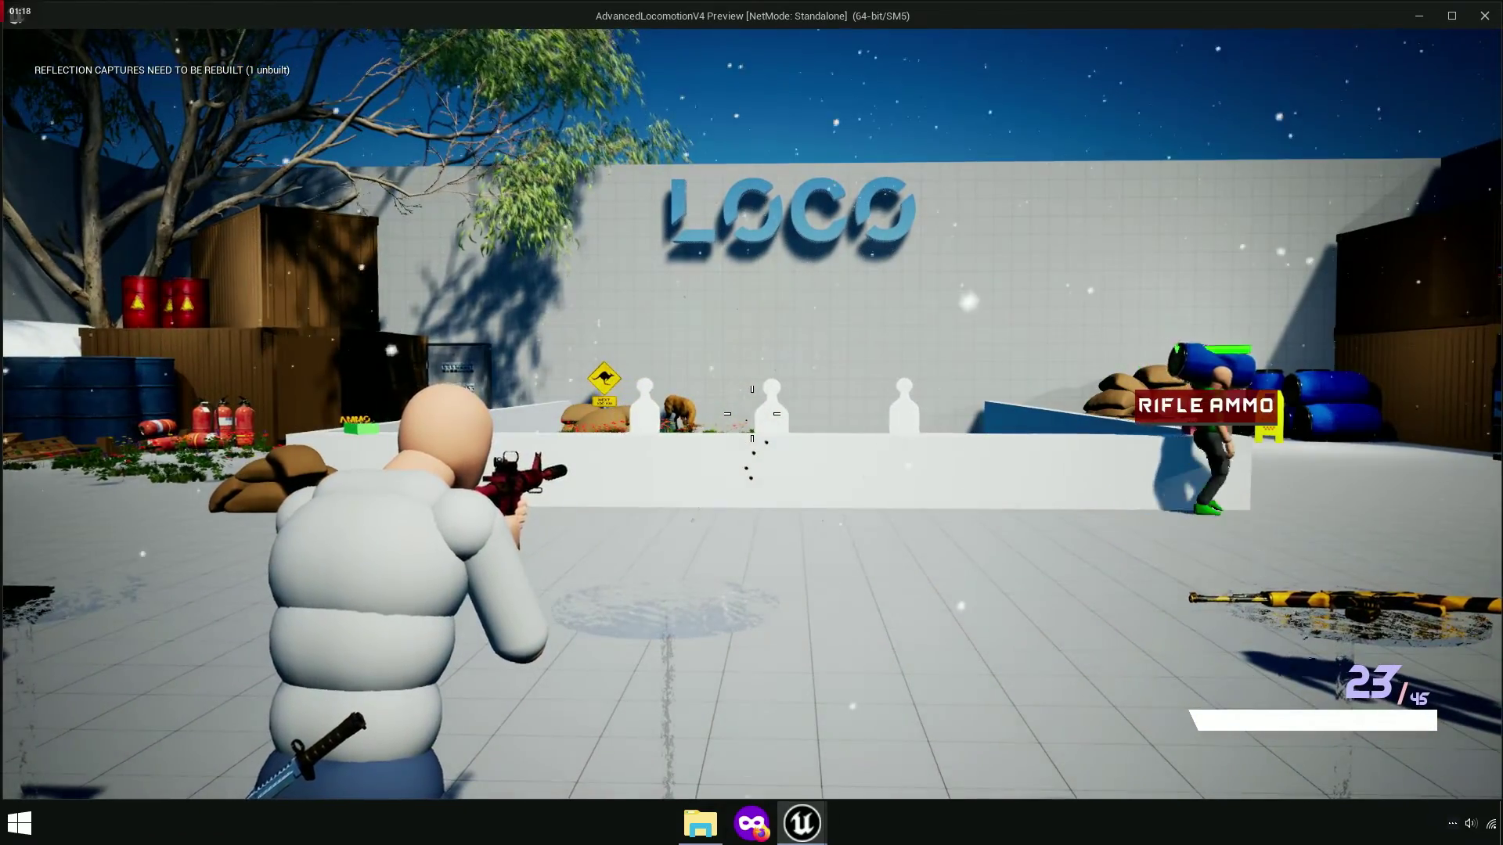
key("v")
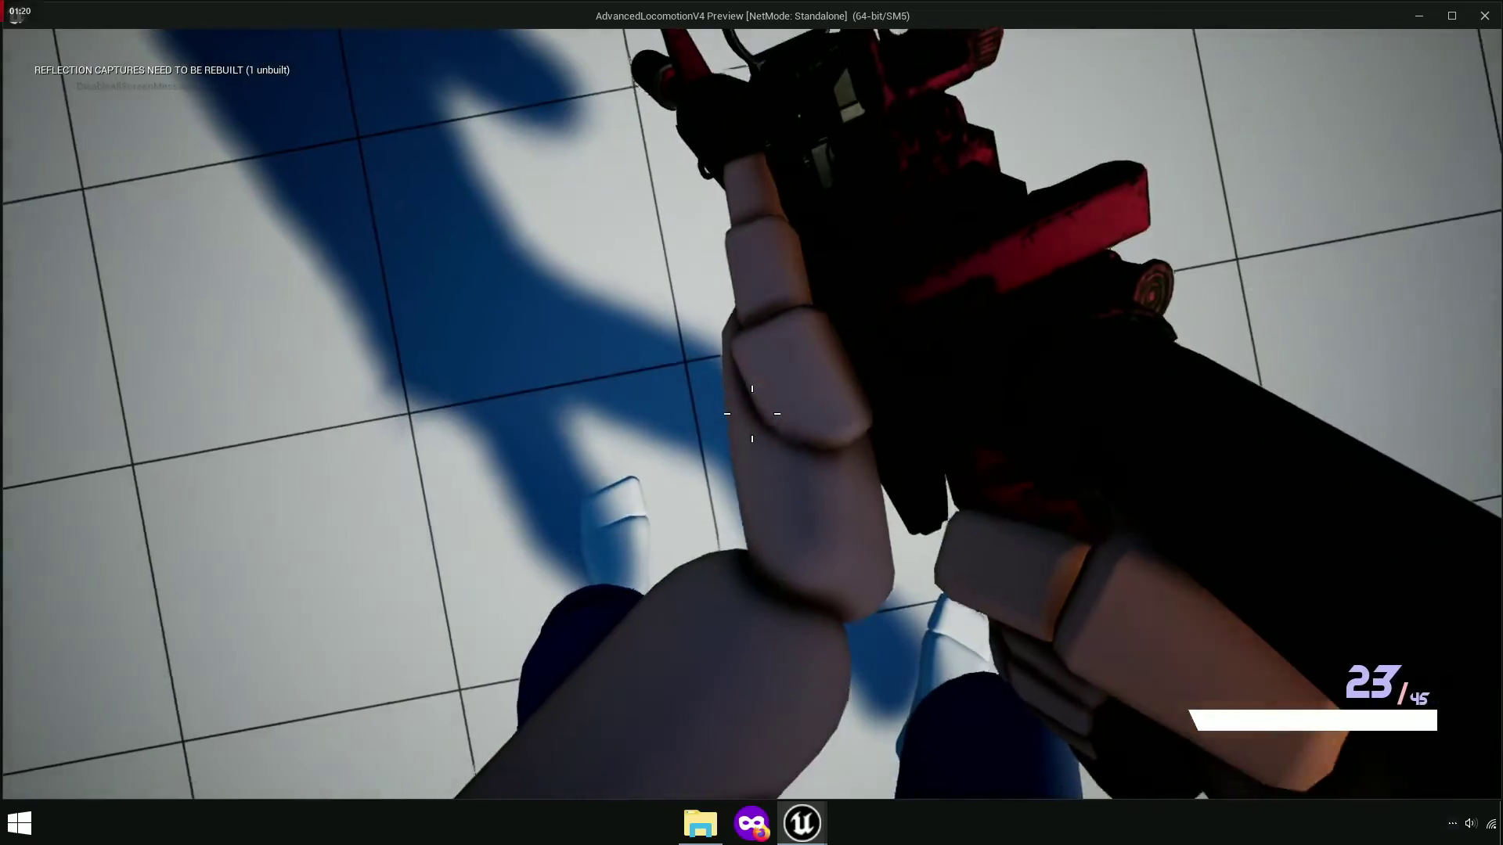
key("Escape")
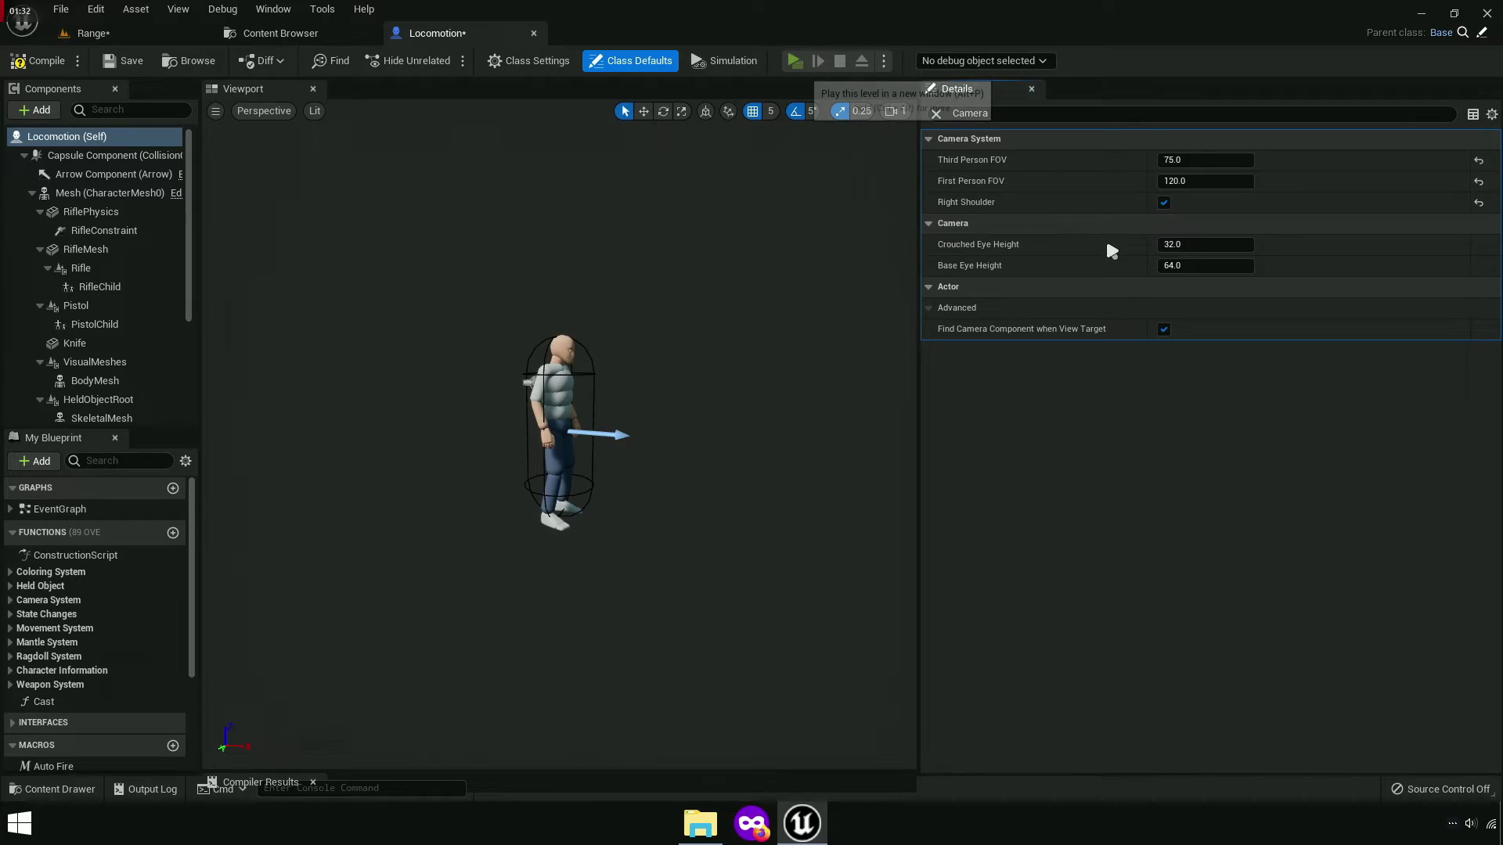
Relaunch the level, pick up the red rifle, and fire and reload at the dummy and wall.
key("alt+p")
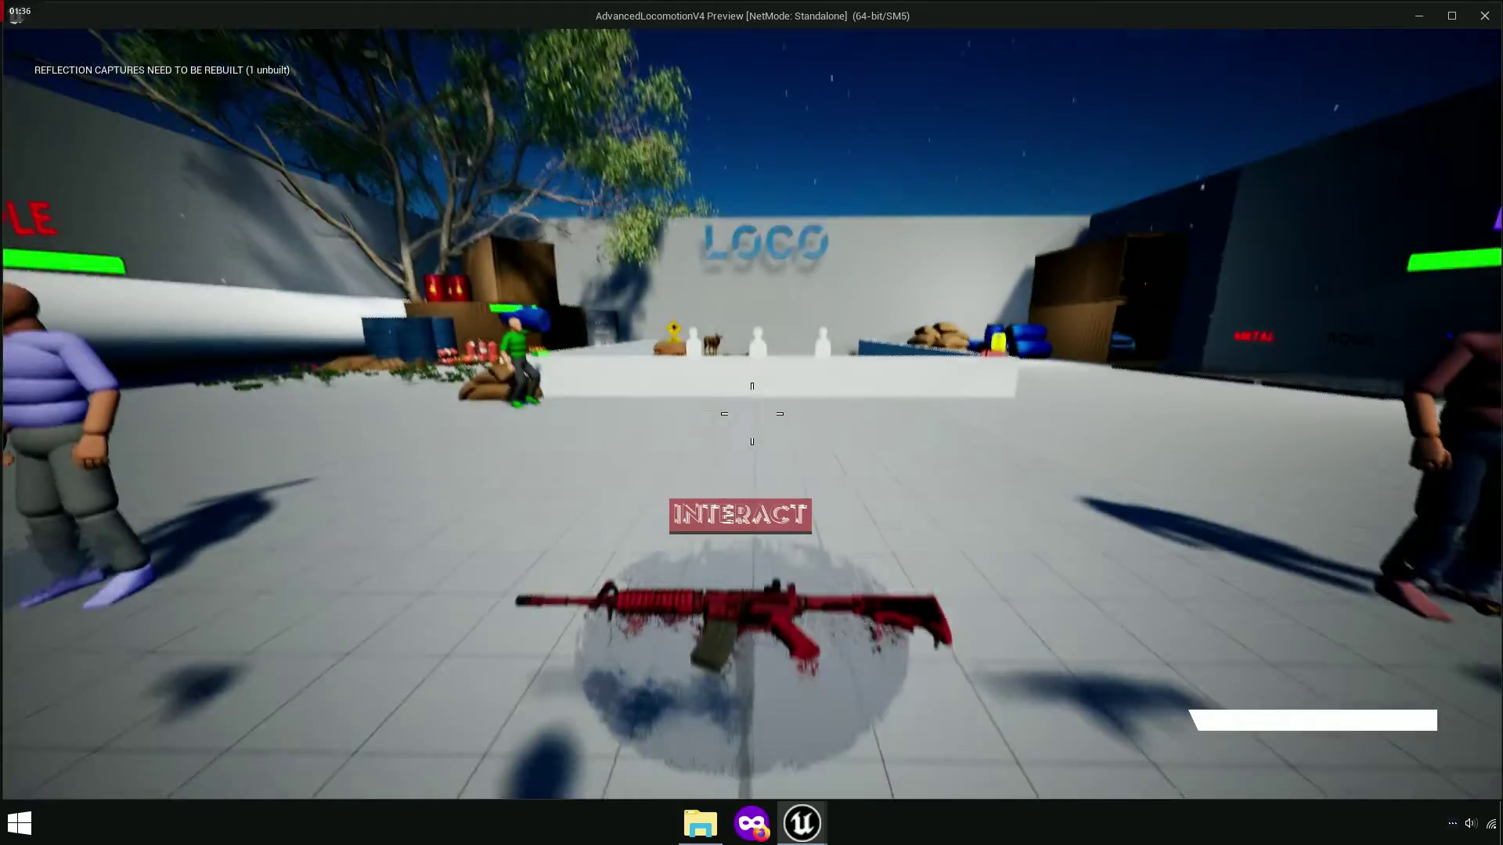
key("e")
left_click(751, 413)
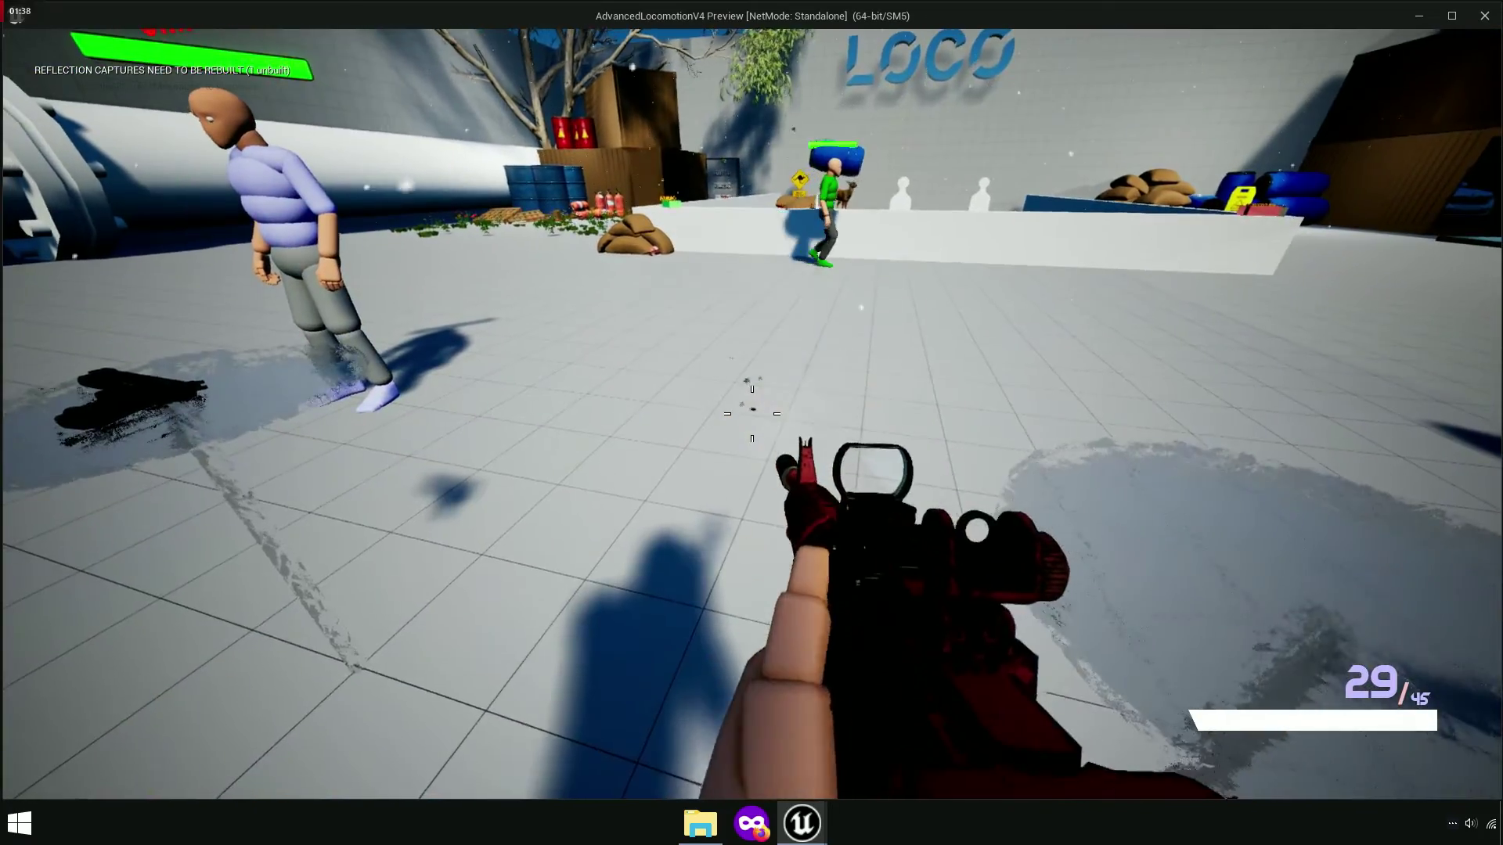
key("r")
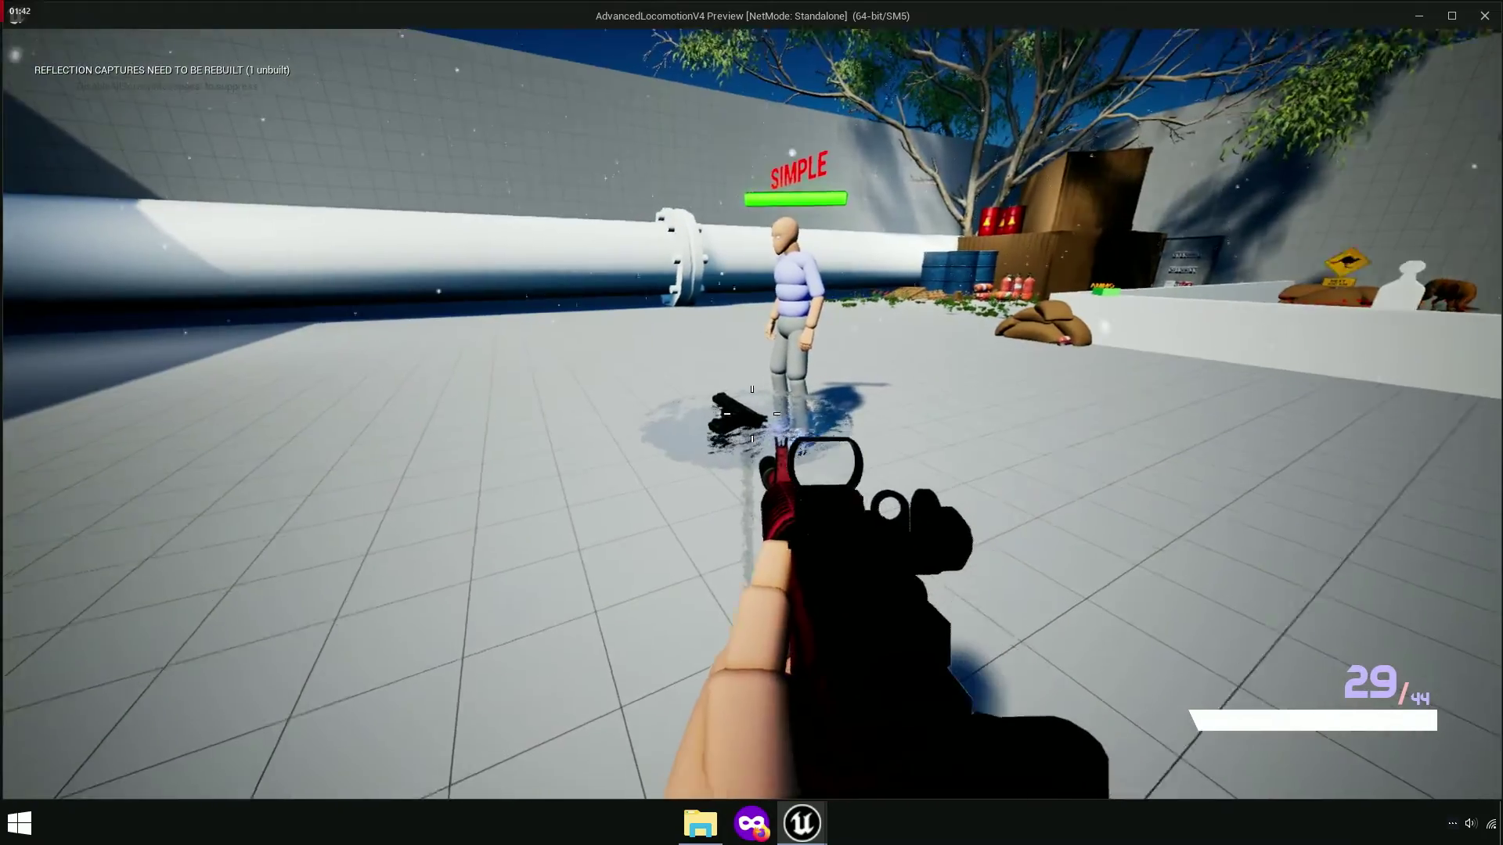
left_click(752, 413)
left_click(751, 413)
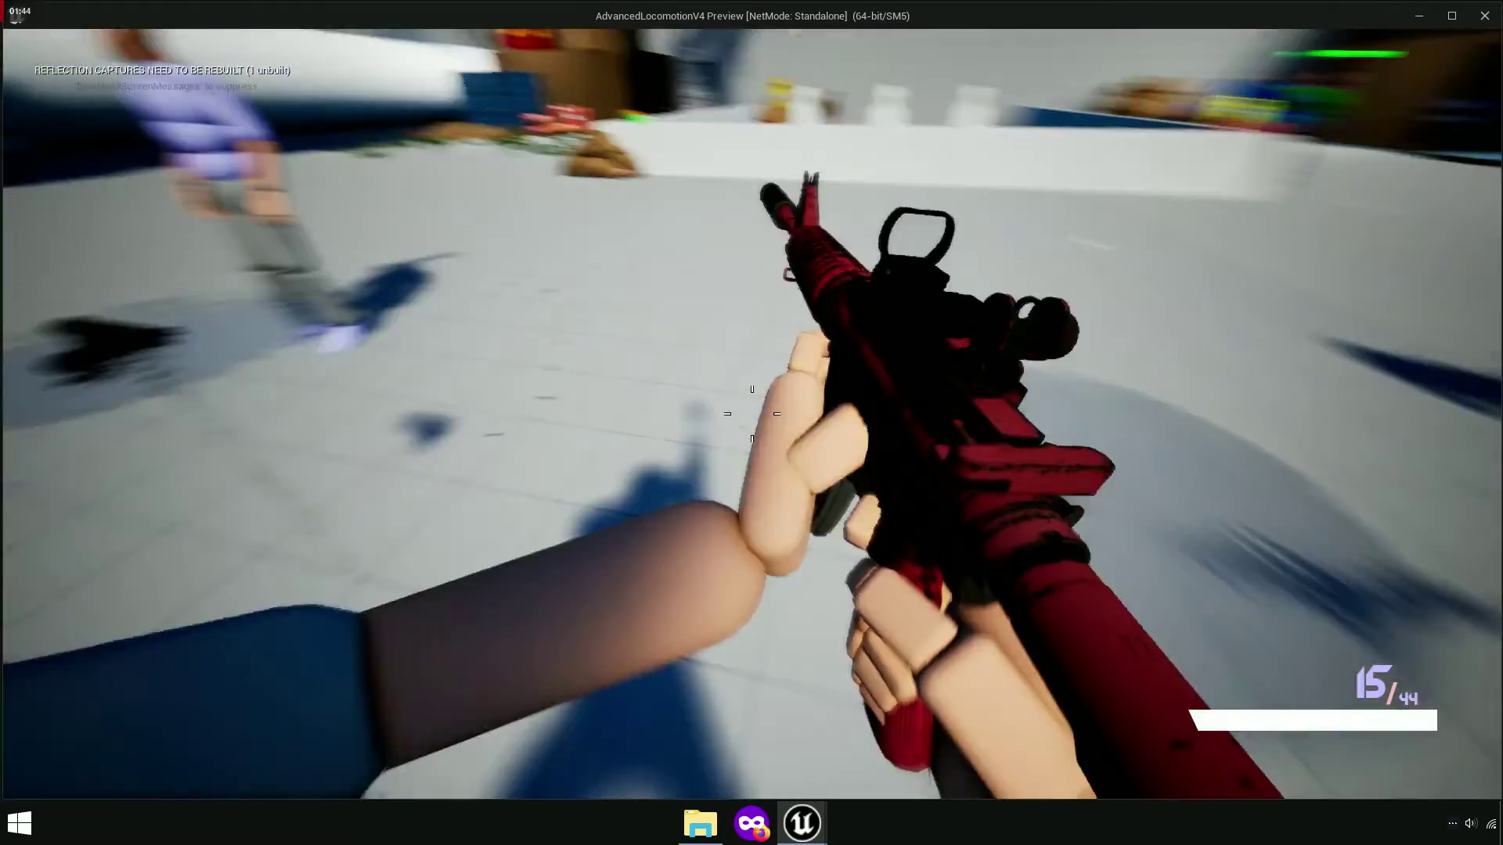
key("r")
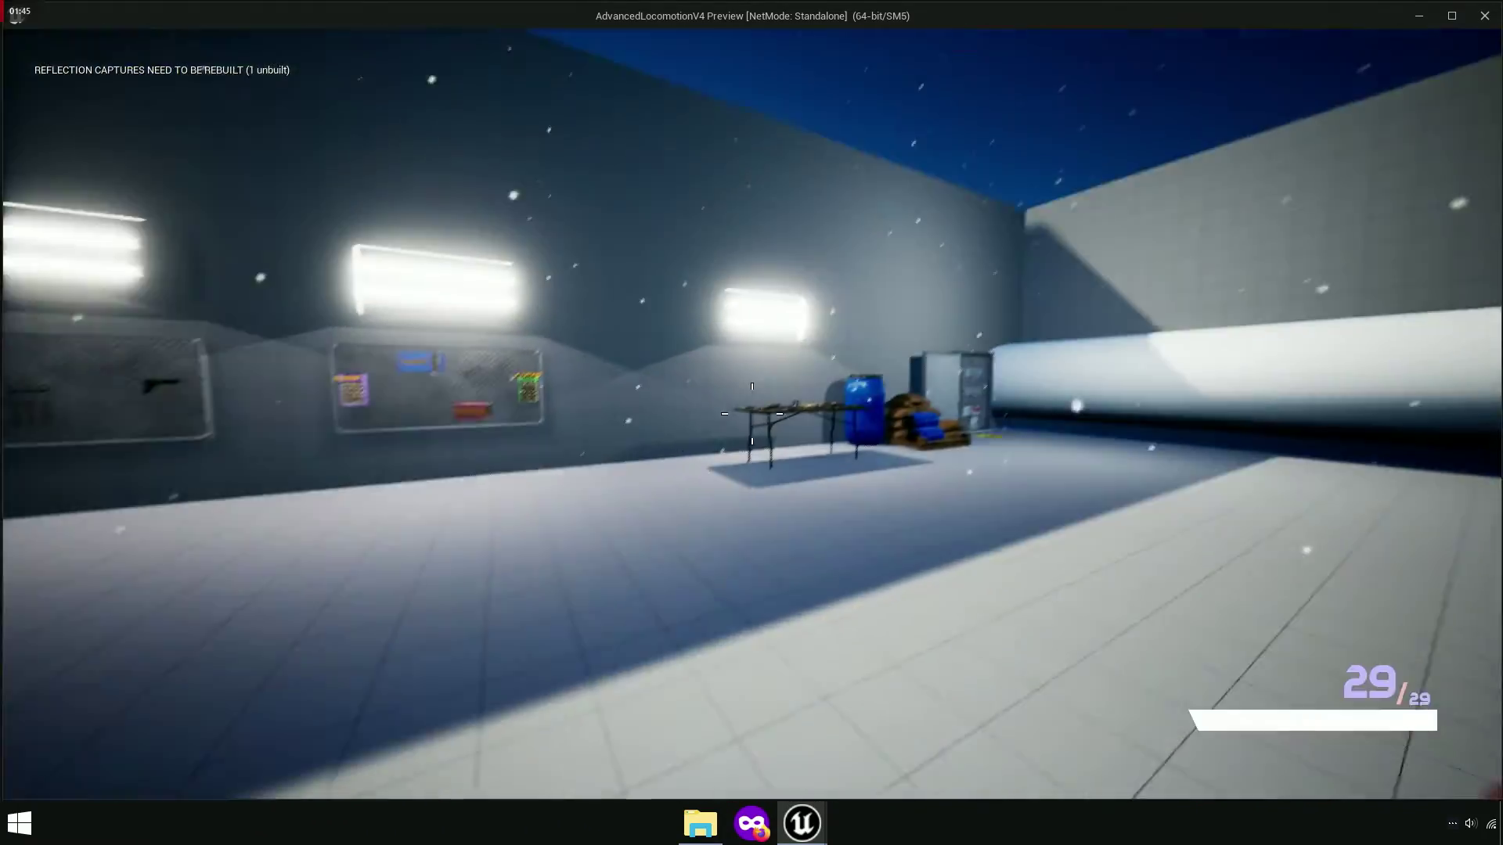
key("w")
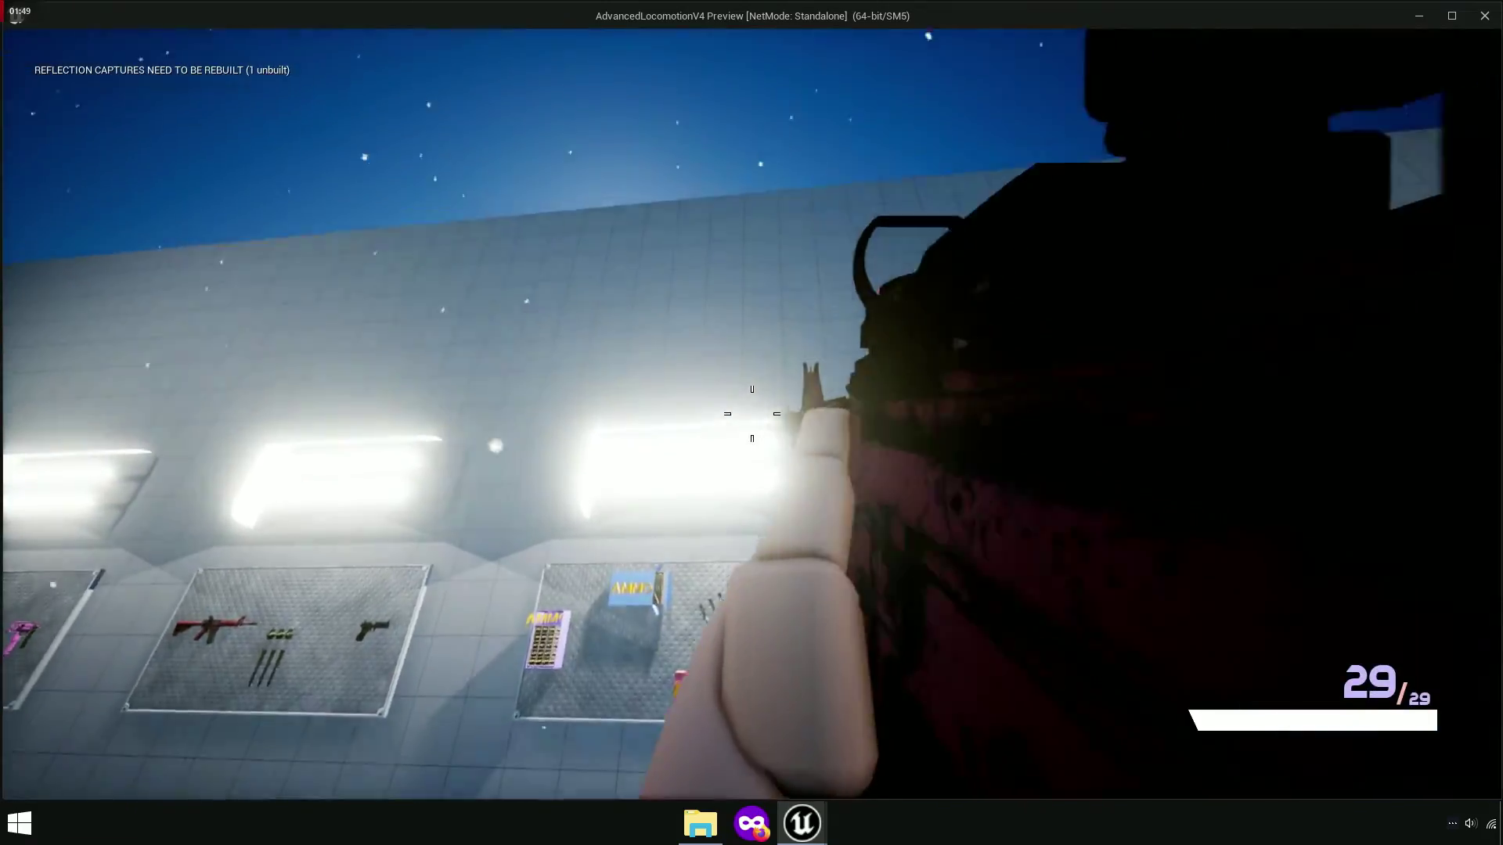
left_click(752, 413)
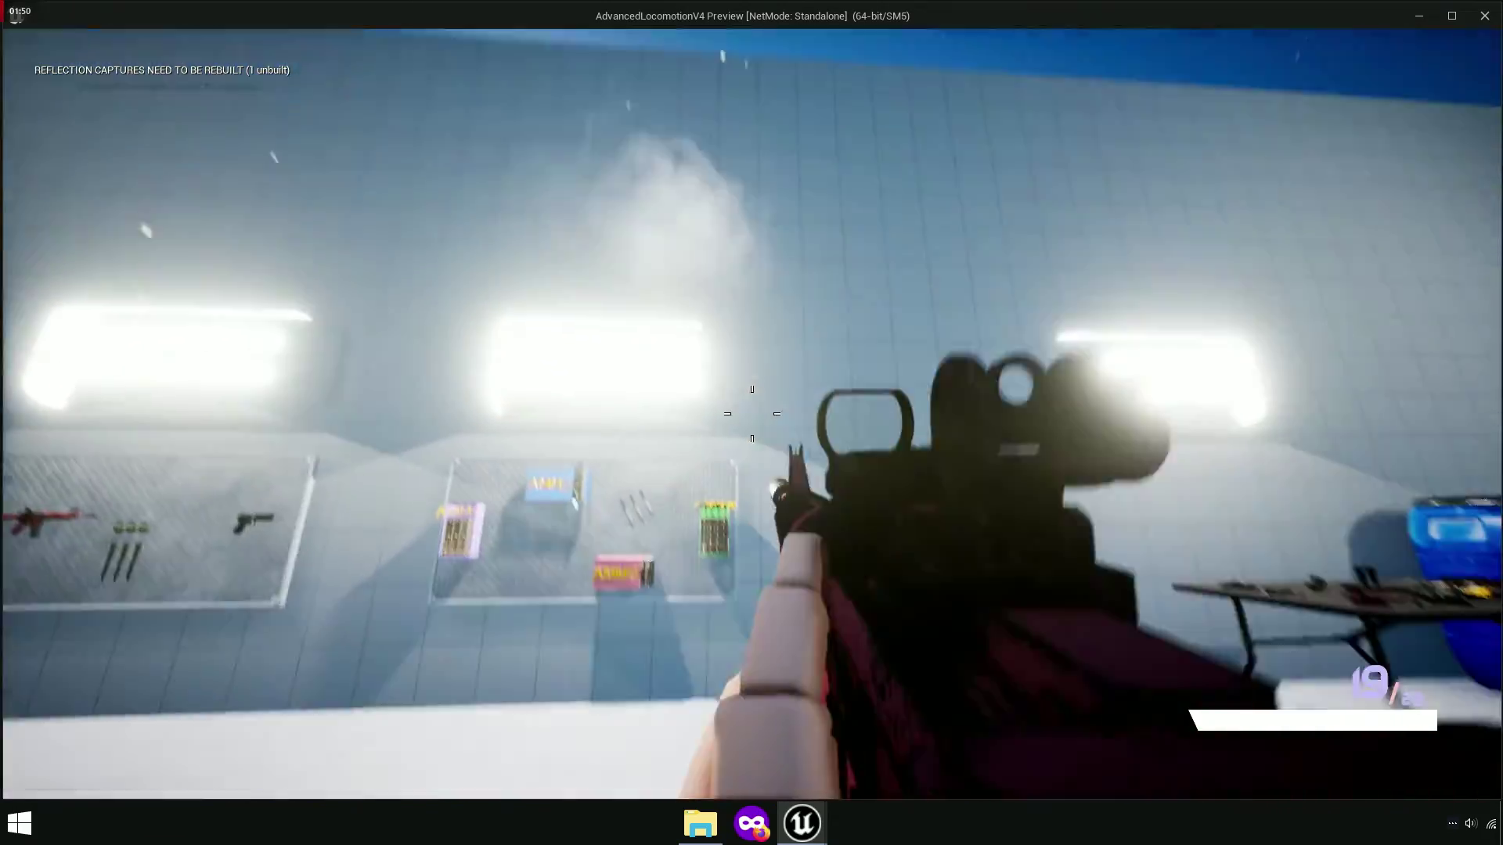
key("Escape")
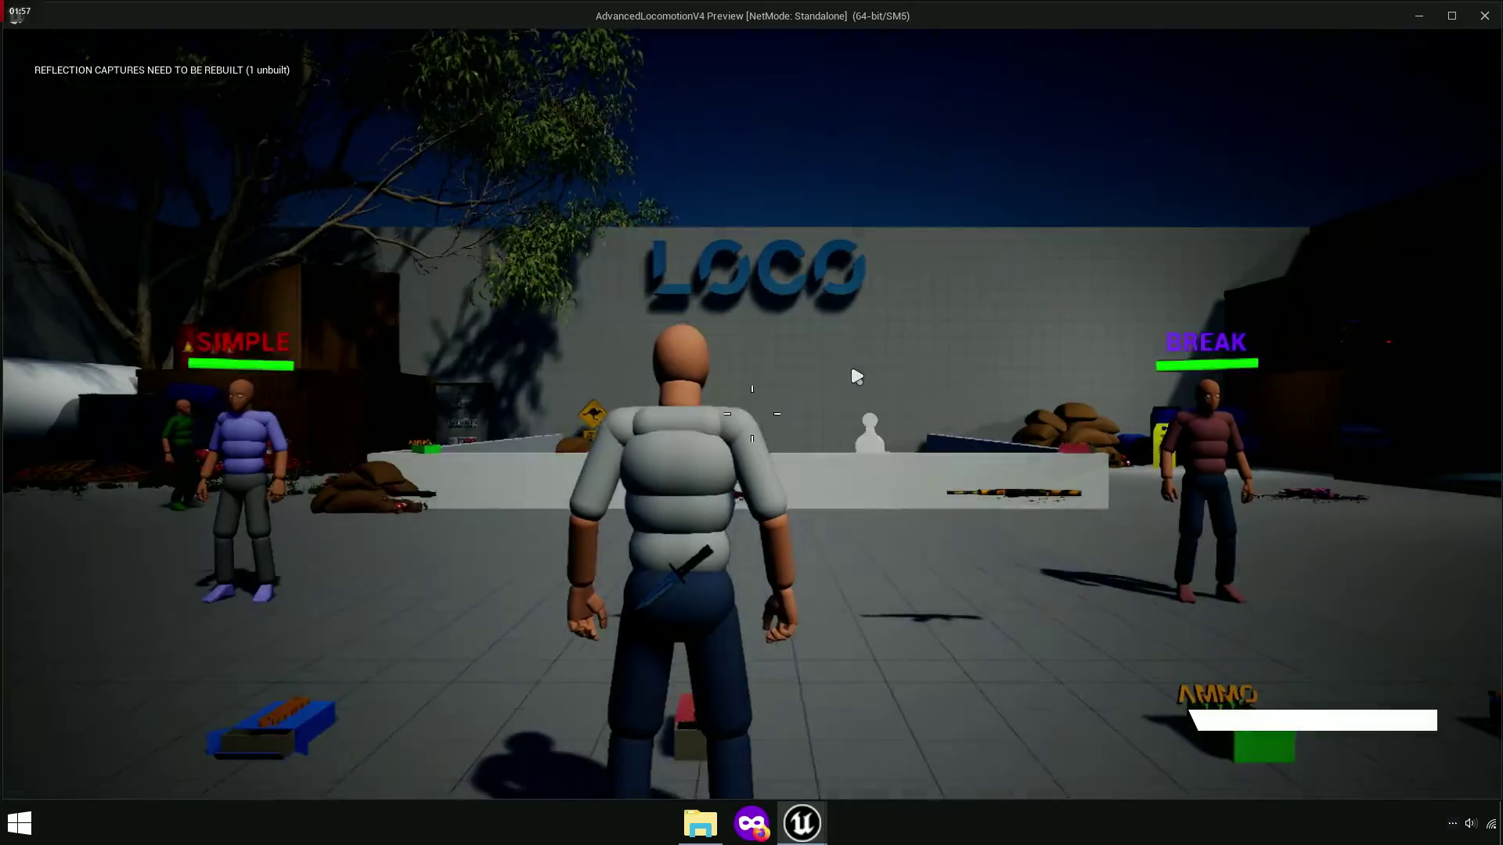
In first-person view, fire the rifle until the magazine is empty, then stop play.
key("e")
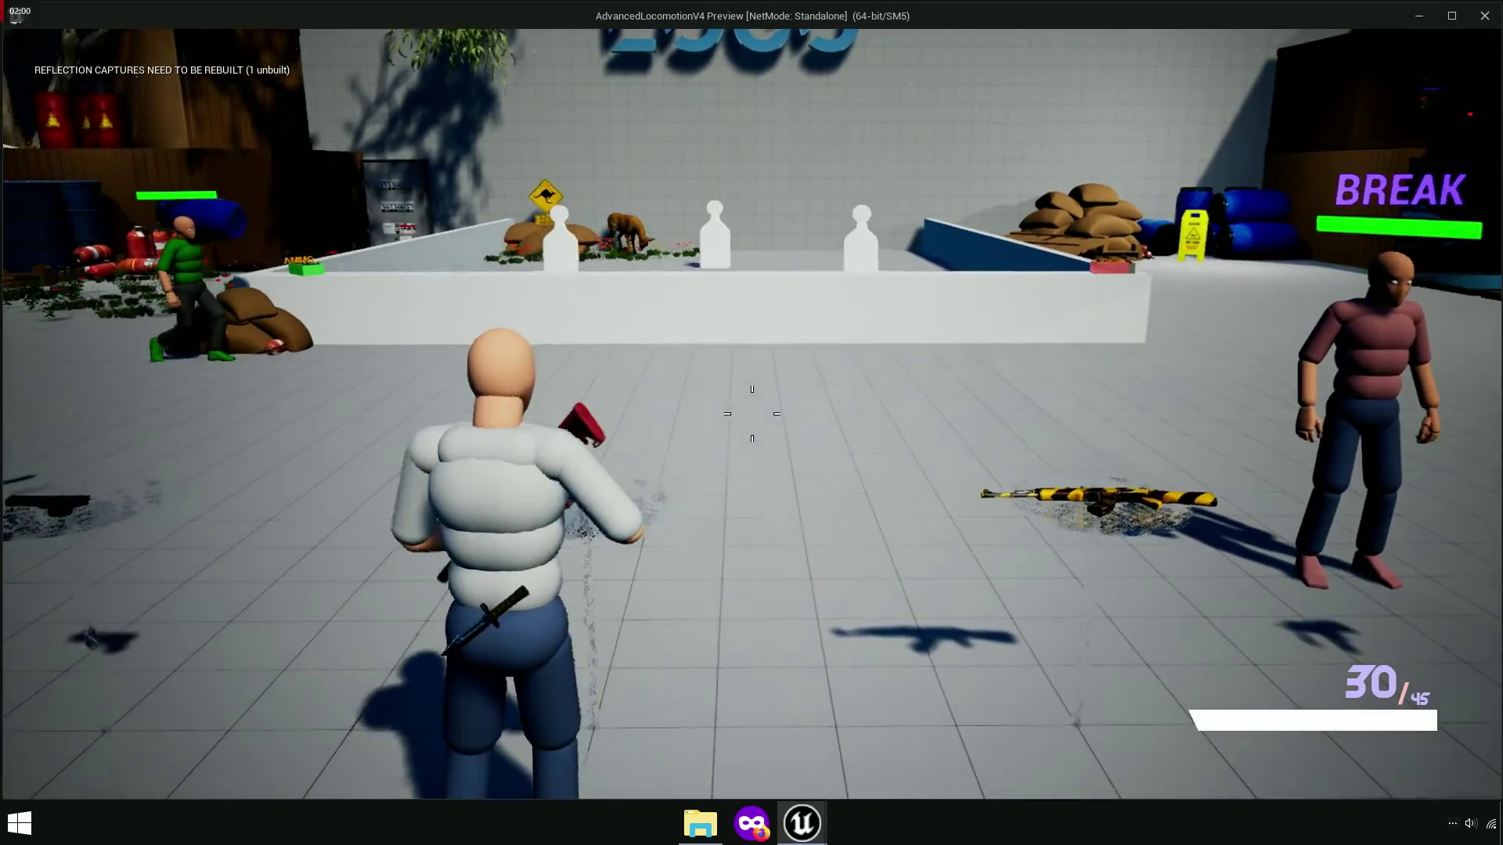
key("v")
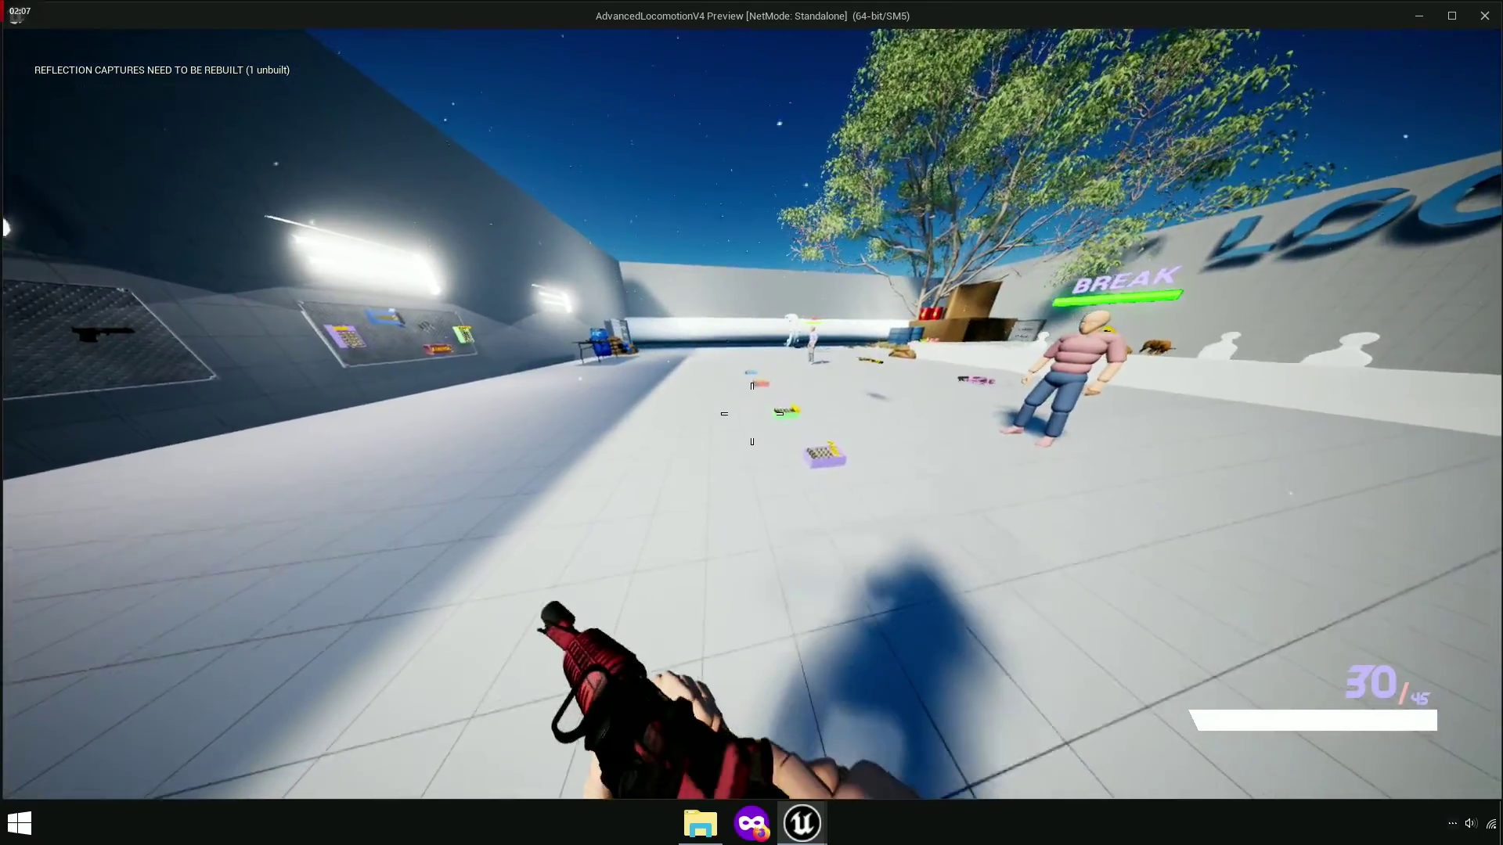
left_click(752, 414)
left_click(751, 413)
left_click(751, 413)
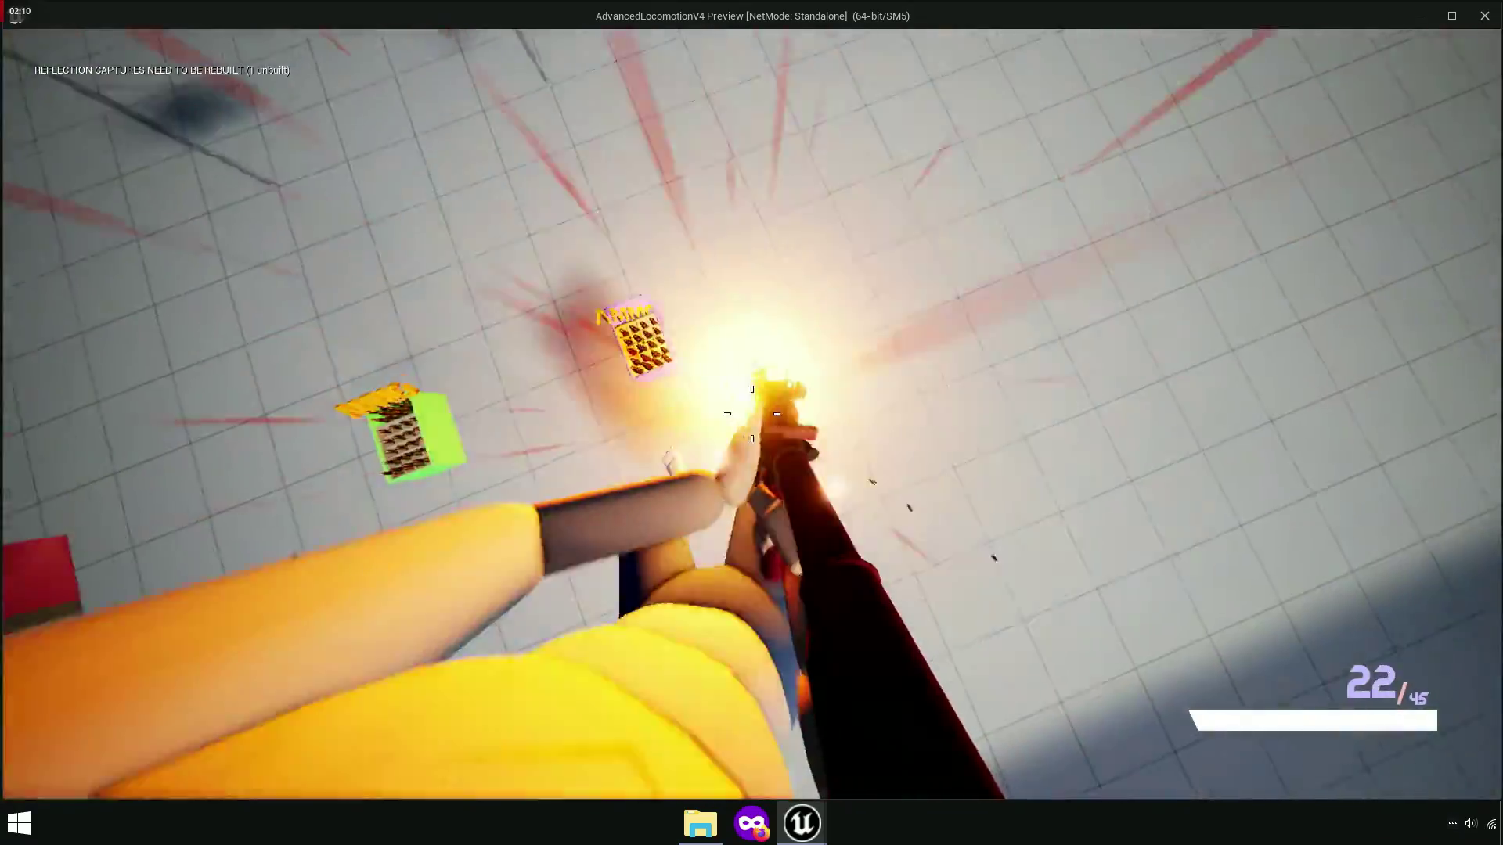
left_click(752, 413)
left_click(751, 413)
left_click(751, 413)
left_click(751, 413)
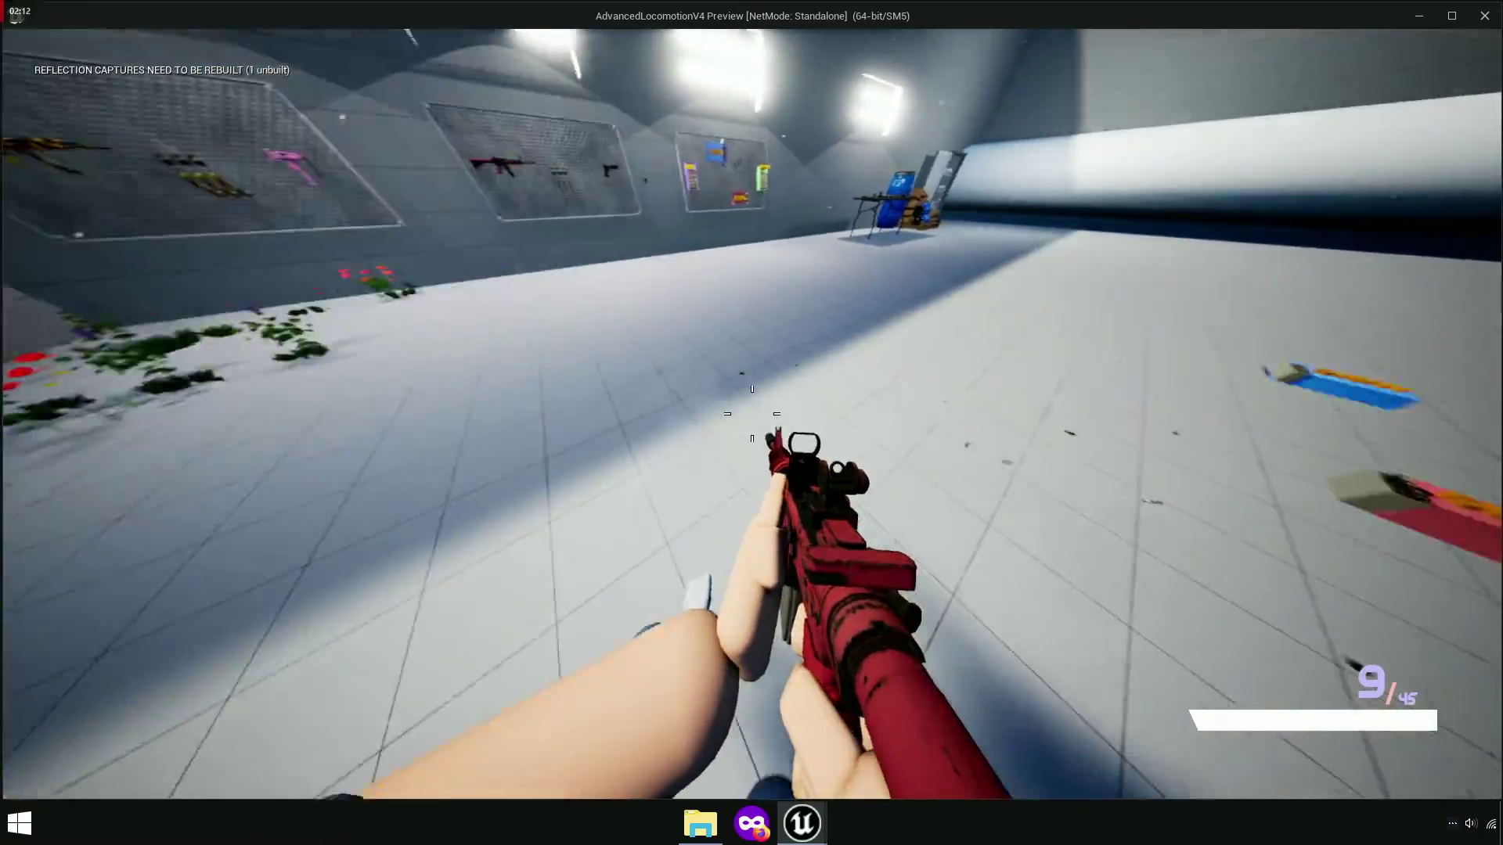
left_click(751, 414)
left_click(751, 413)
left_click(751, 413)
left_click(751, 413)
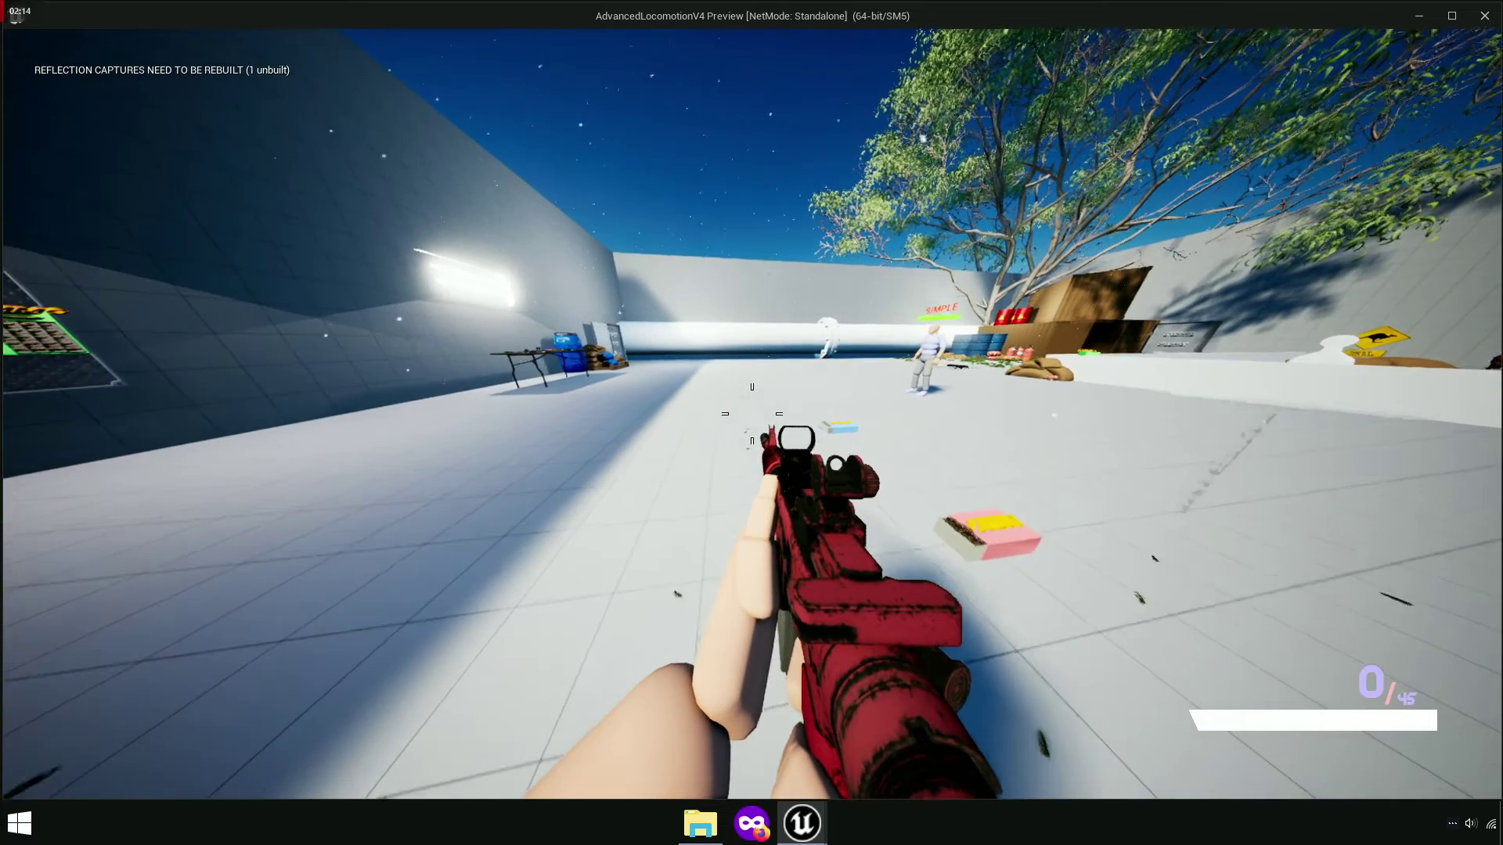
key("Escape")
Open the WeaponComponent blueprint's Line Trace graph from the Component folder.
left_click(293, 35)
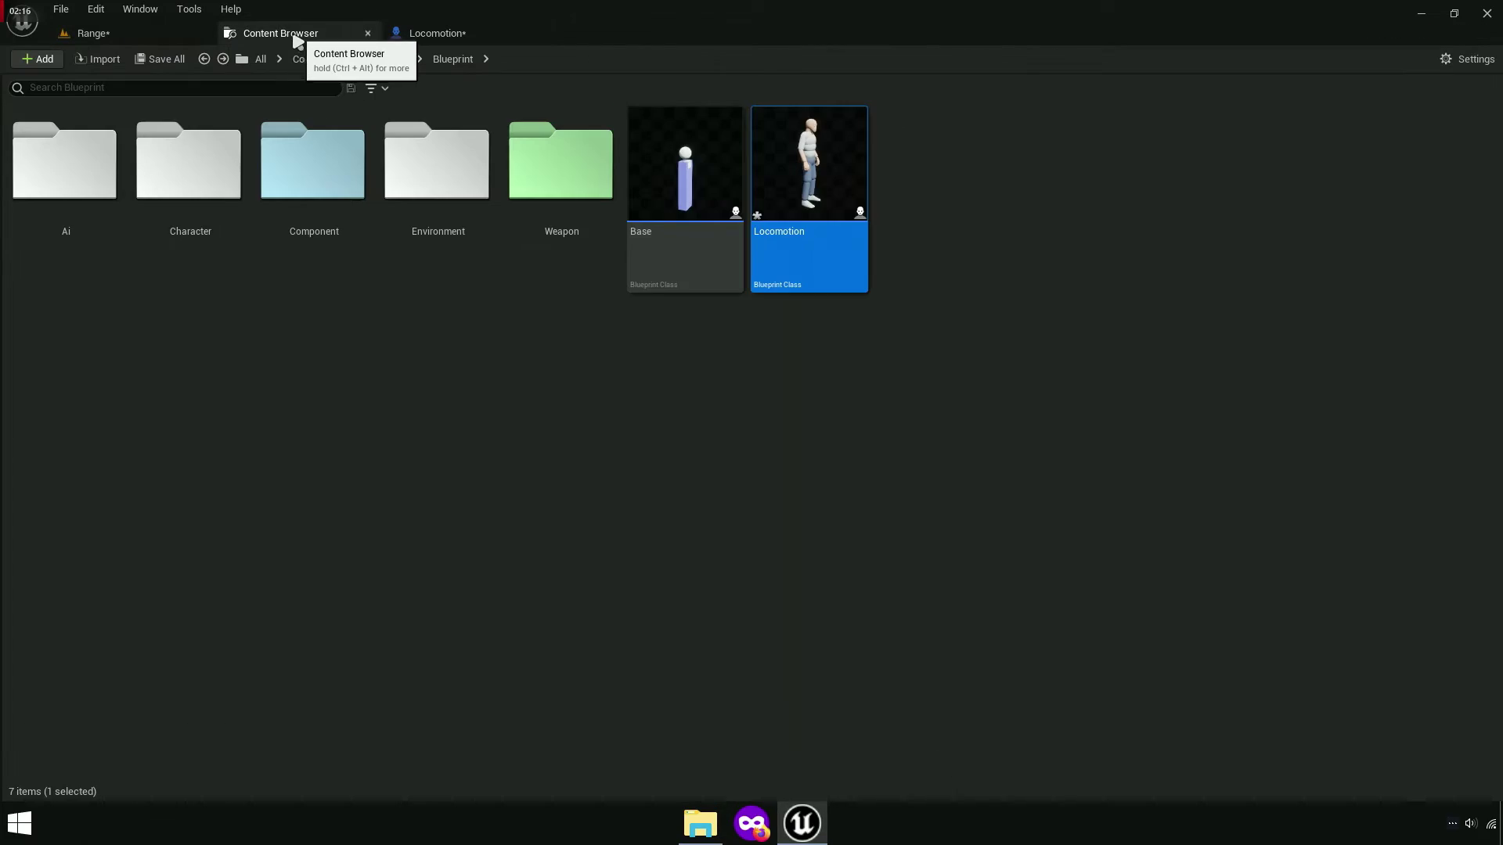
double_click(344, 238)
left_click(711, 209)
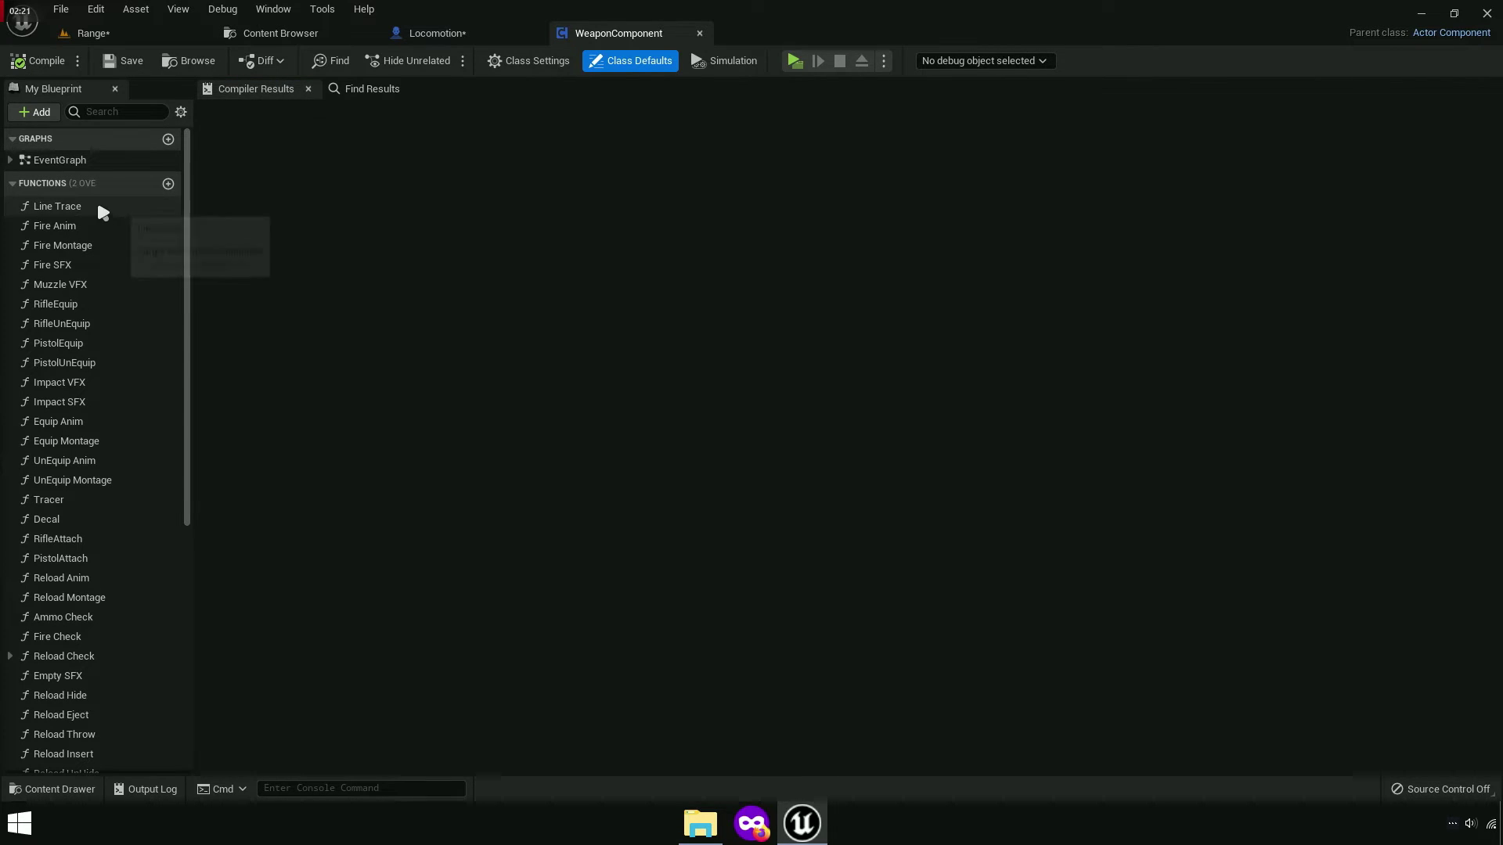
double_click(101, 206)
scroll(502, 594, "up", 4)
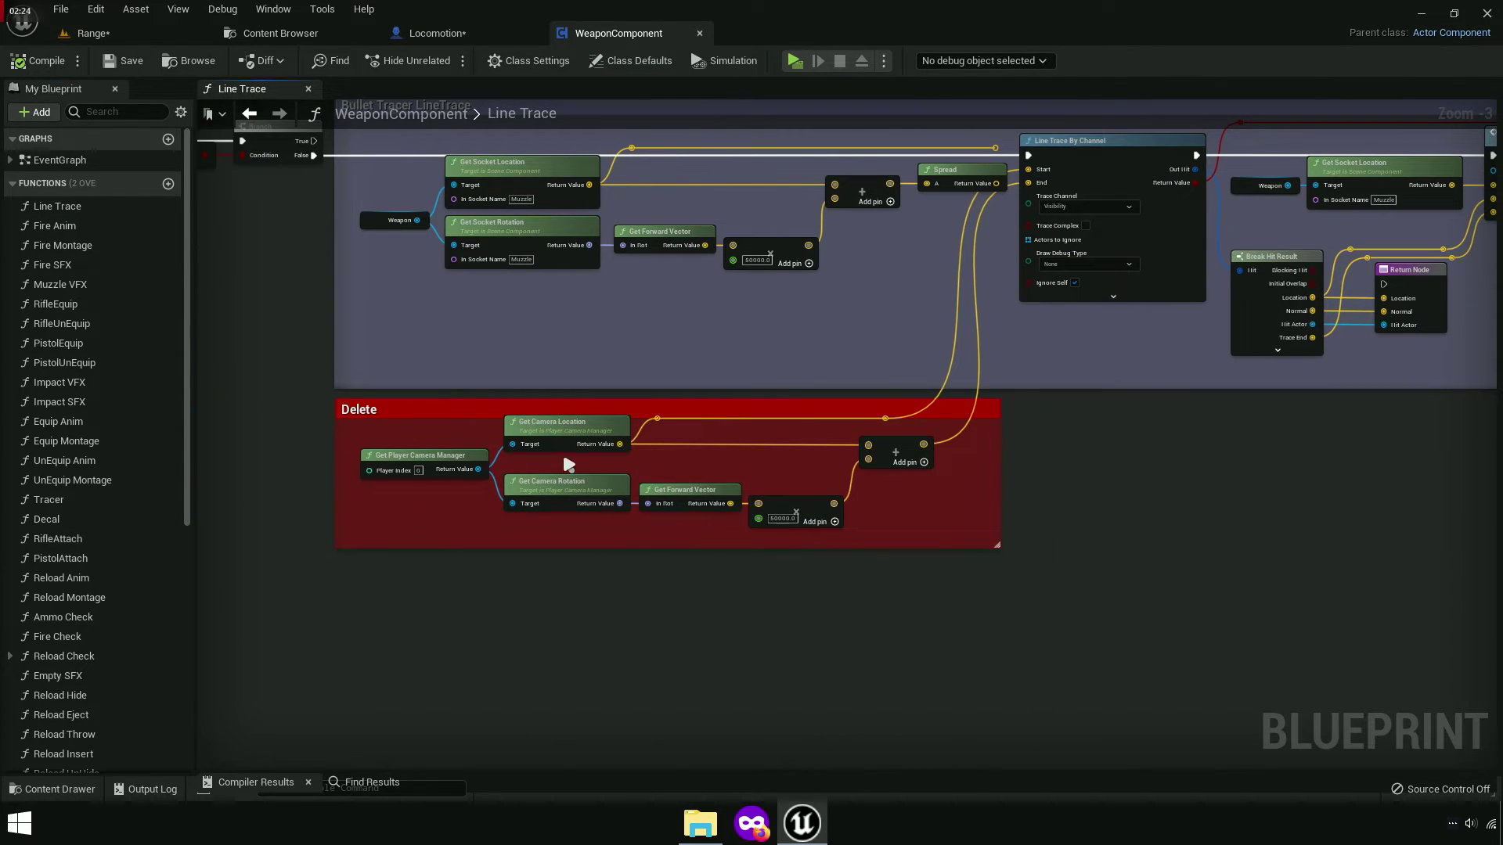
scroll(568, 465, "up", 3)
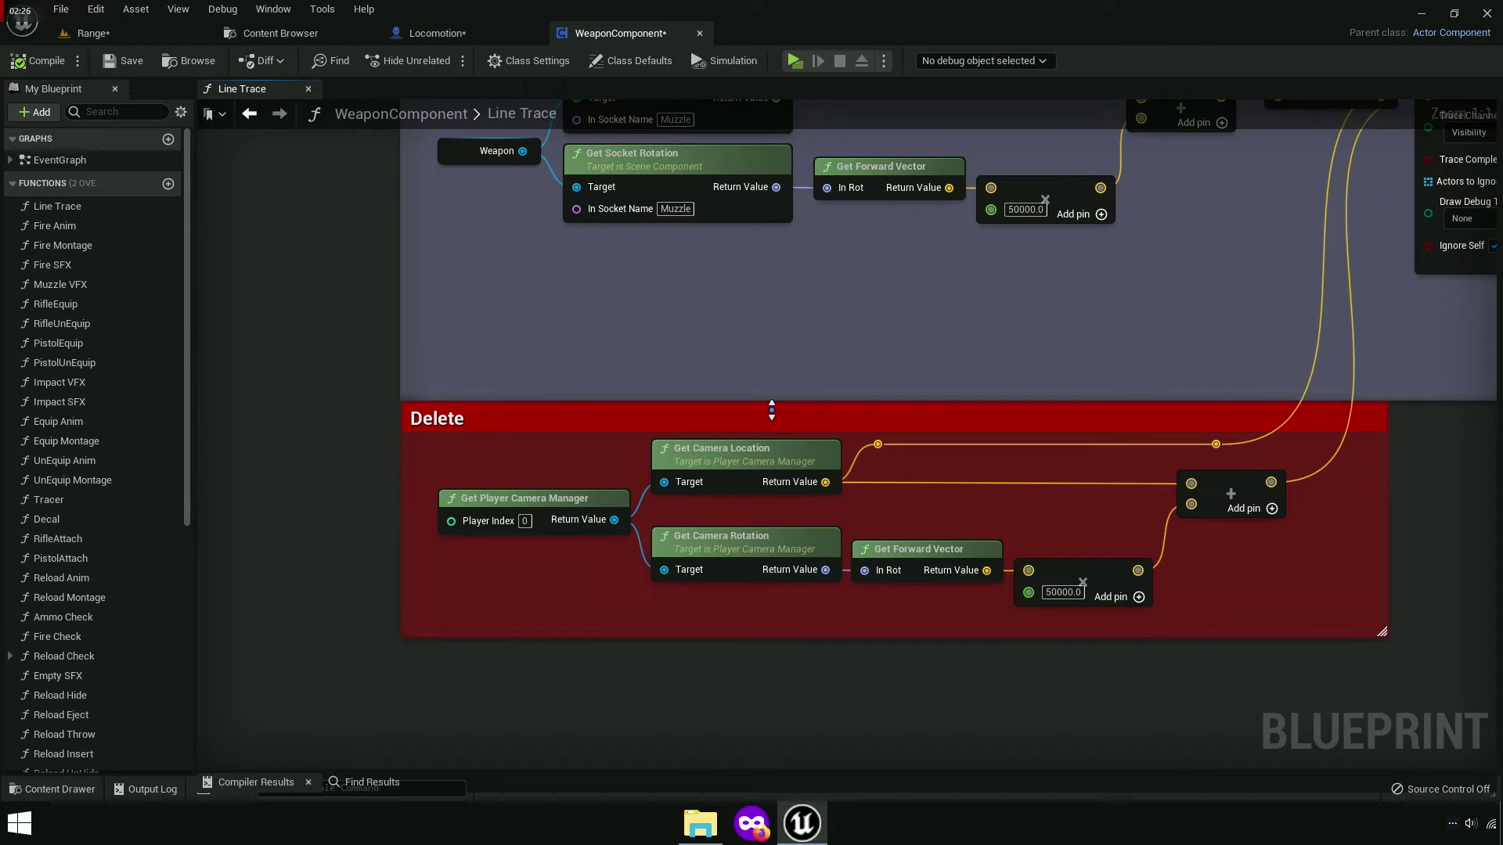
Relabel the Delete comment block as Default LineTrace and close WeaponComponent.
left_click_drag(773, 419, 775, 432)
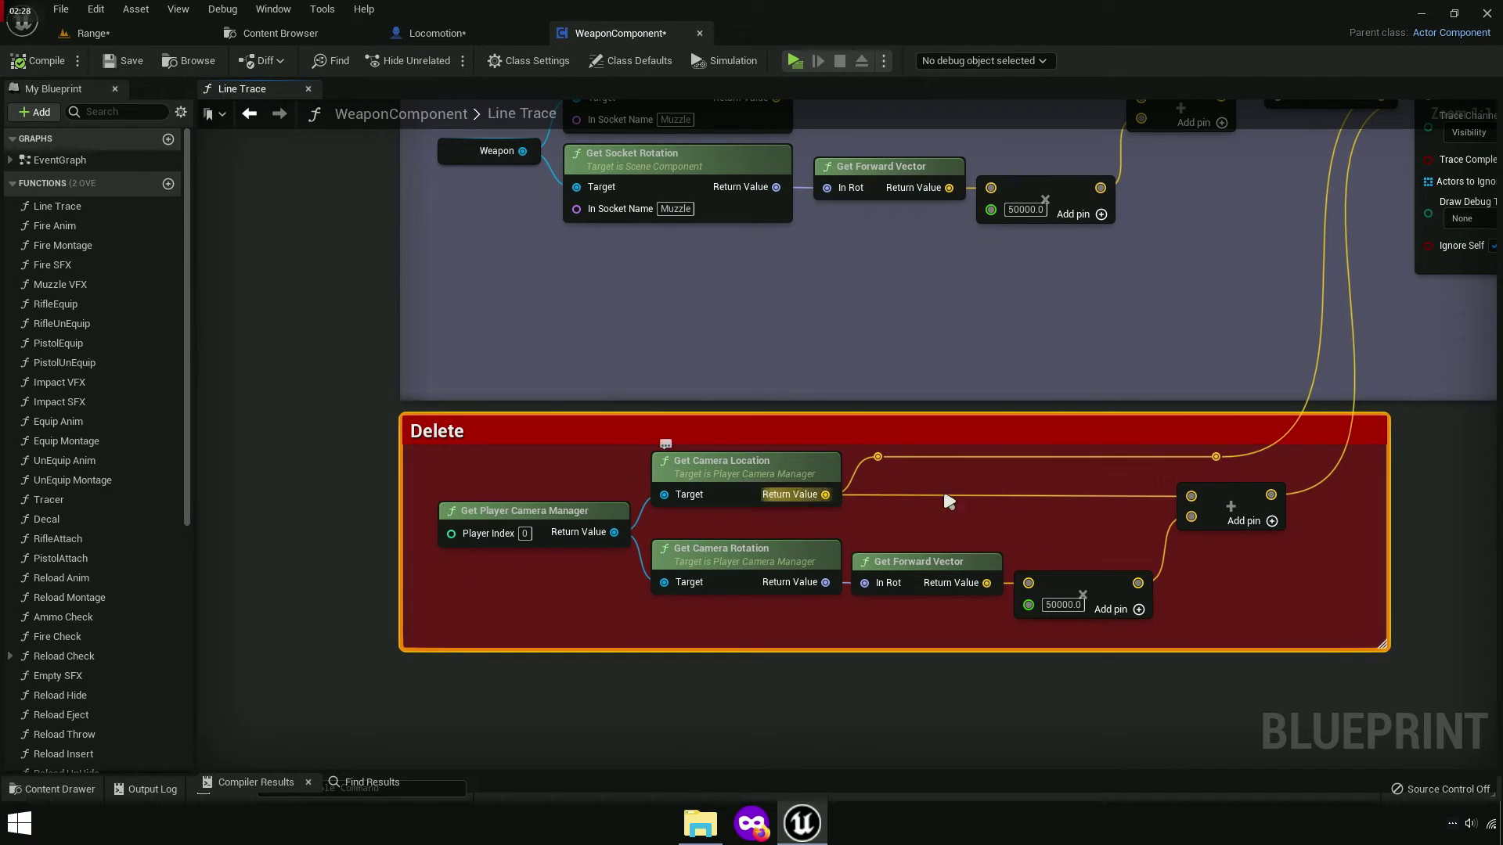
scroll(949, 501, "down", 3)
scroll(681, 548, "up", 4)
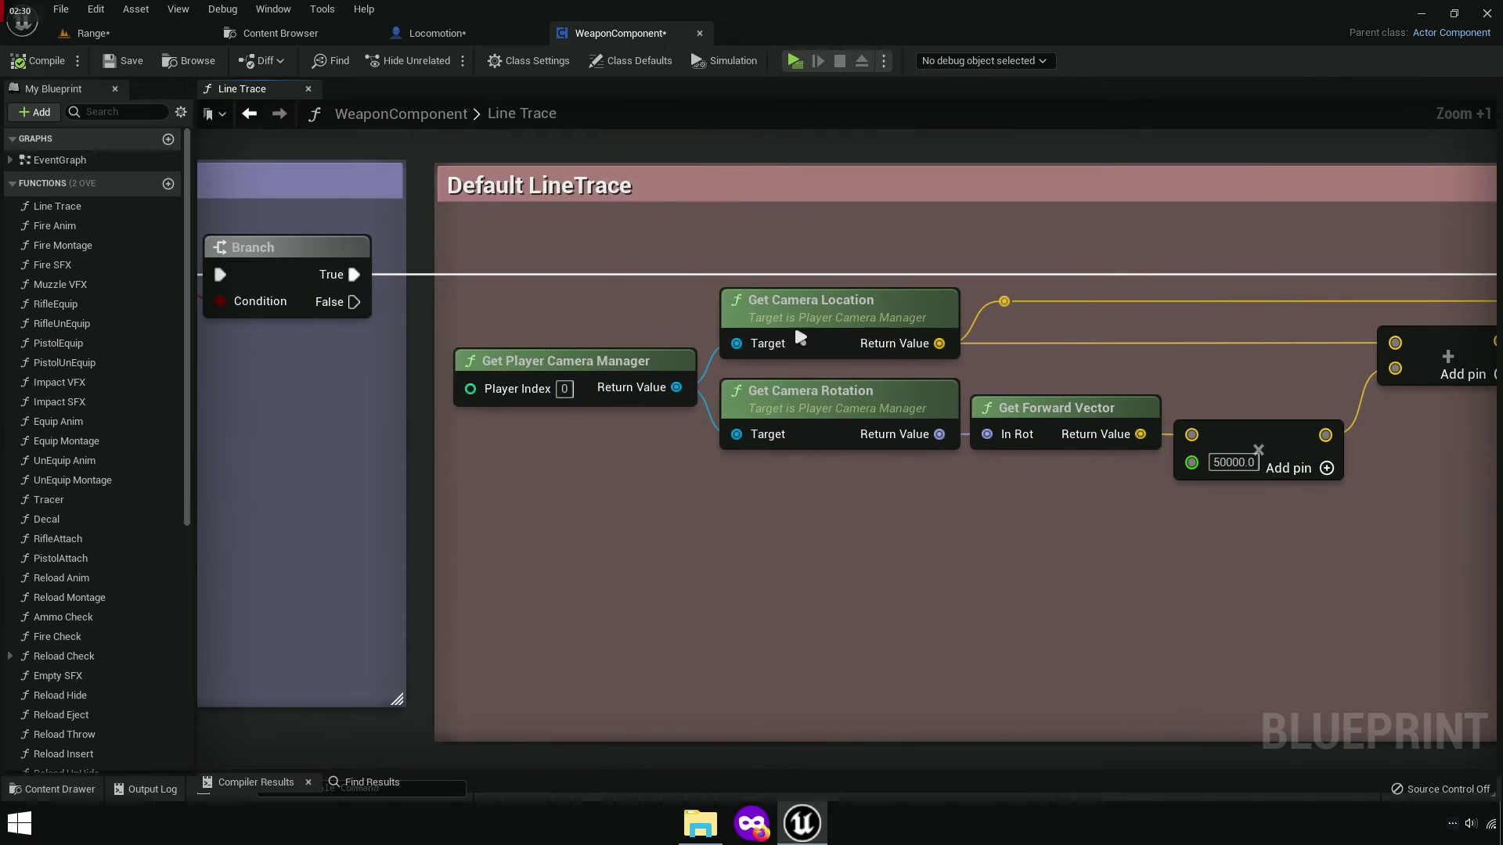
scroll(629, 455, "down", 4)
right_click_drag(571, 483, 830, 473)
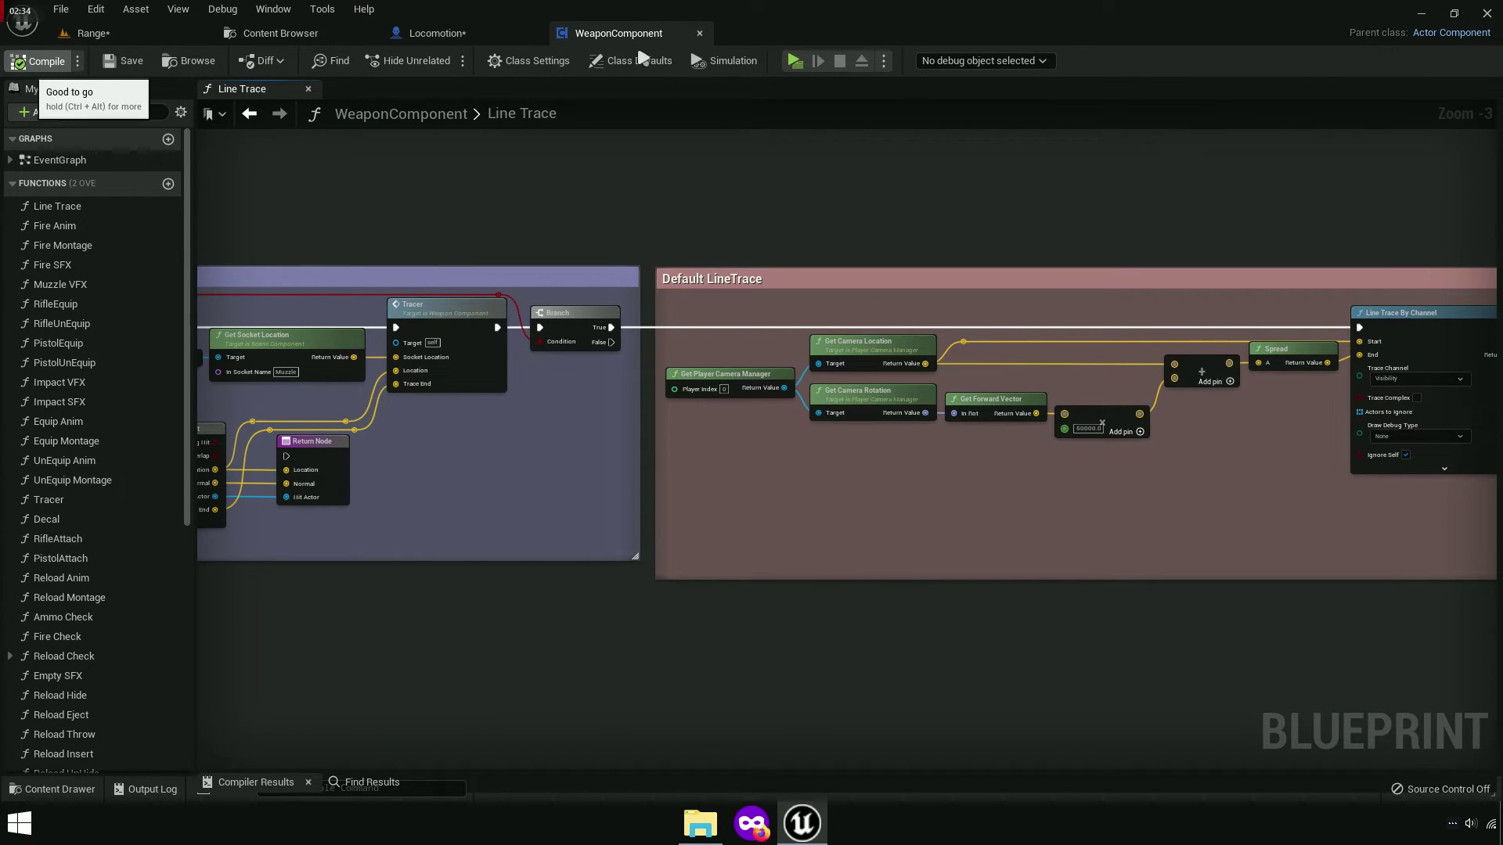
left_click(700, 34)
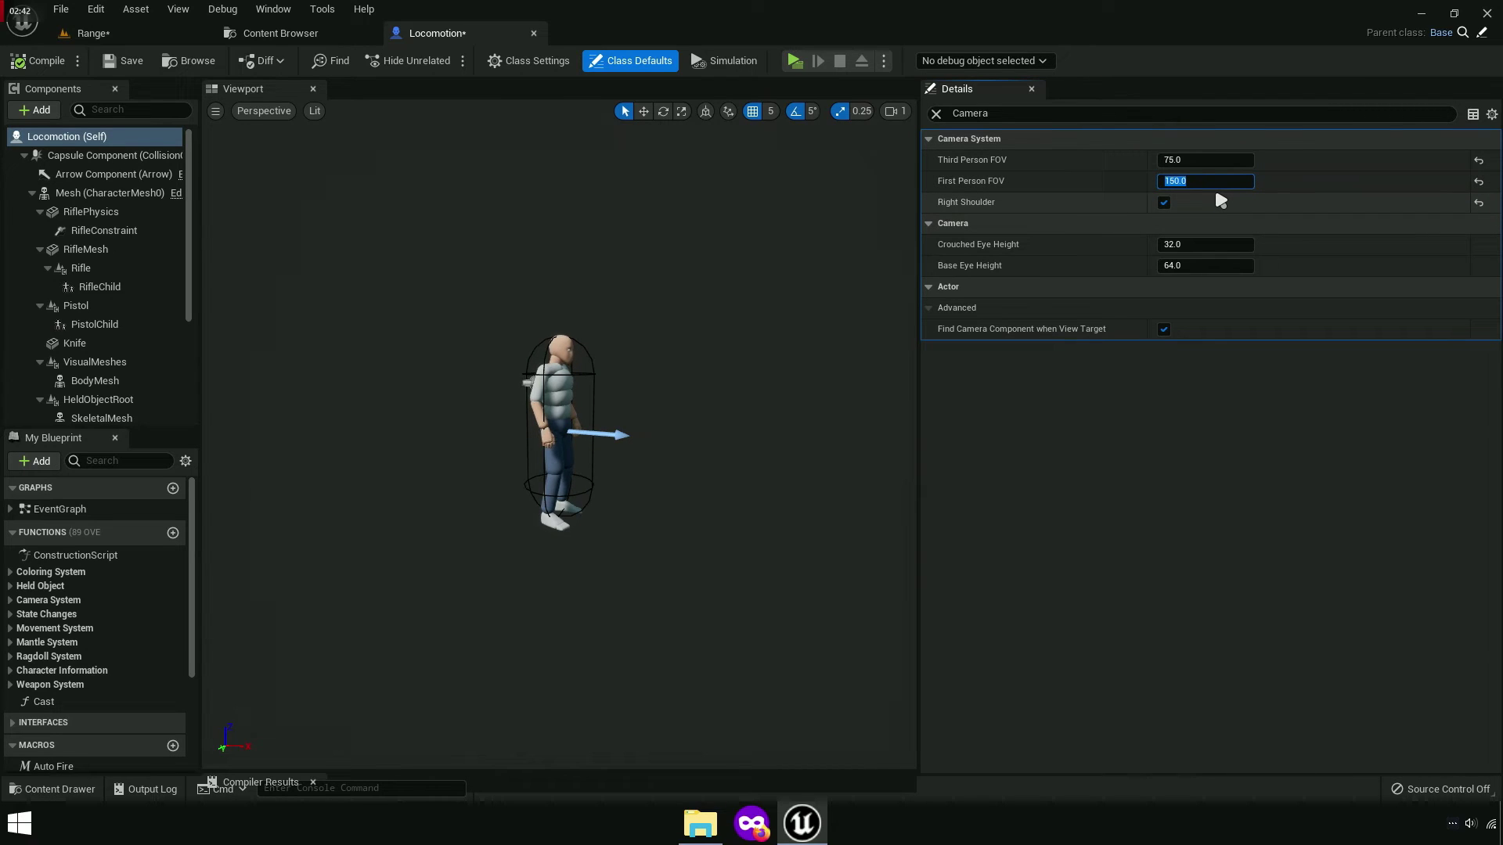
Set First Person FOV to 120 and begin editing the Third Person FOV value.
type("120")
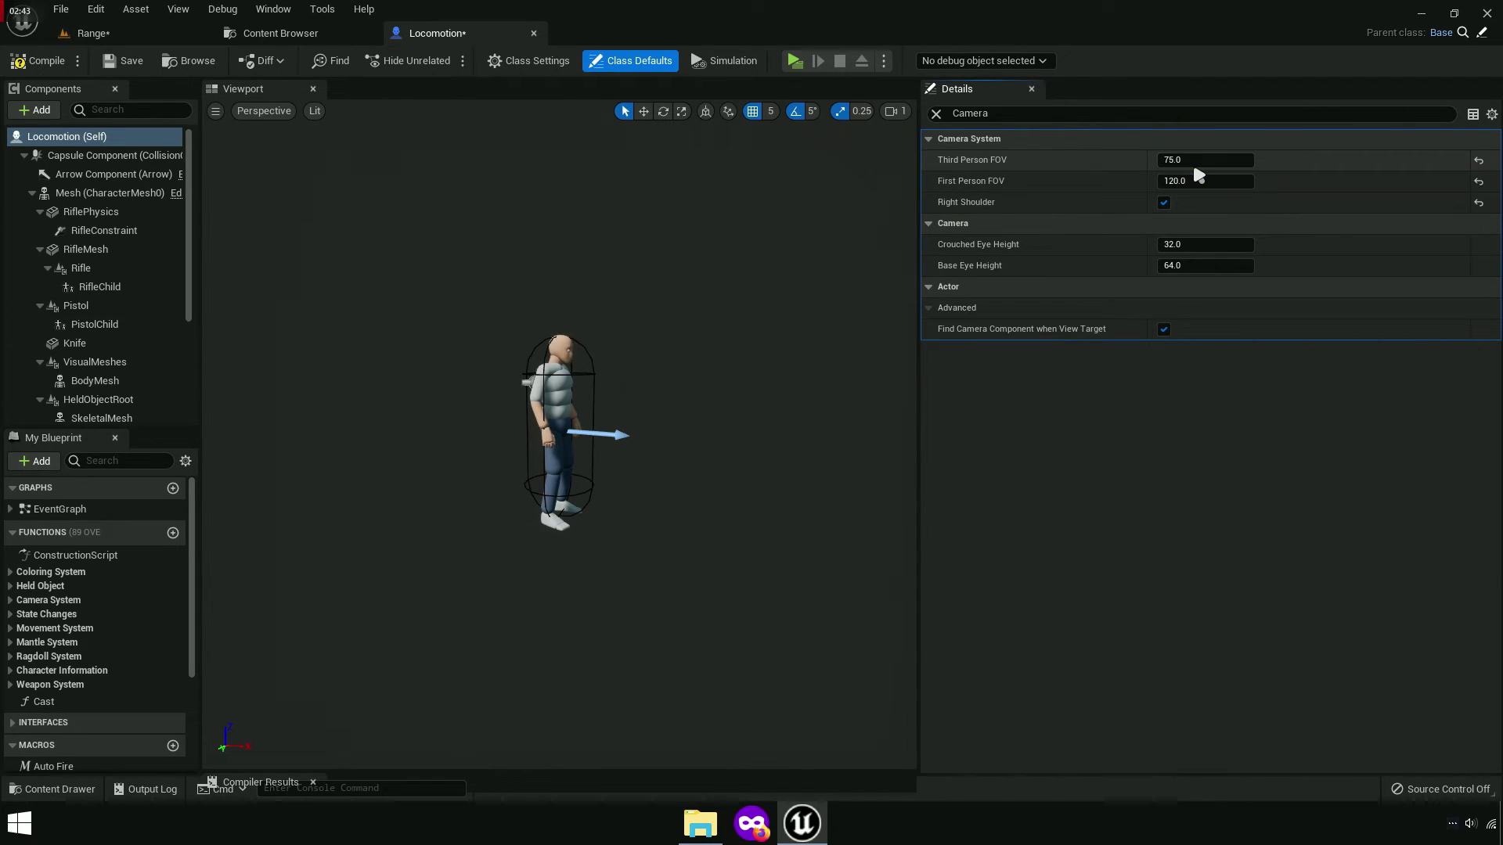
left_click(1191, 162)
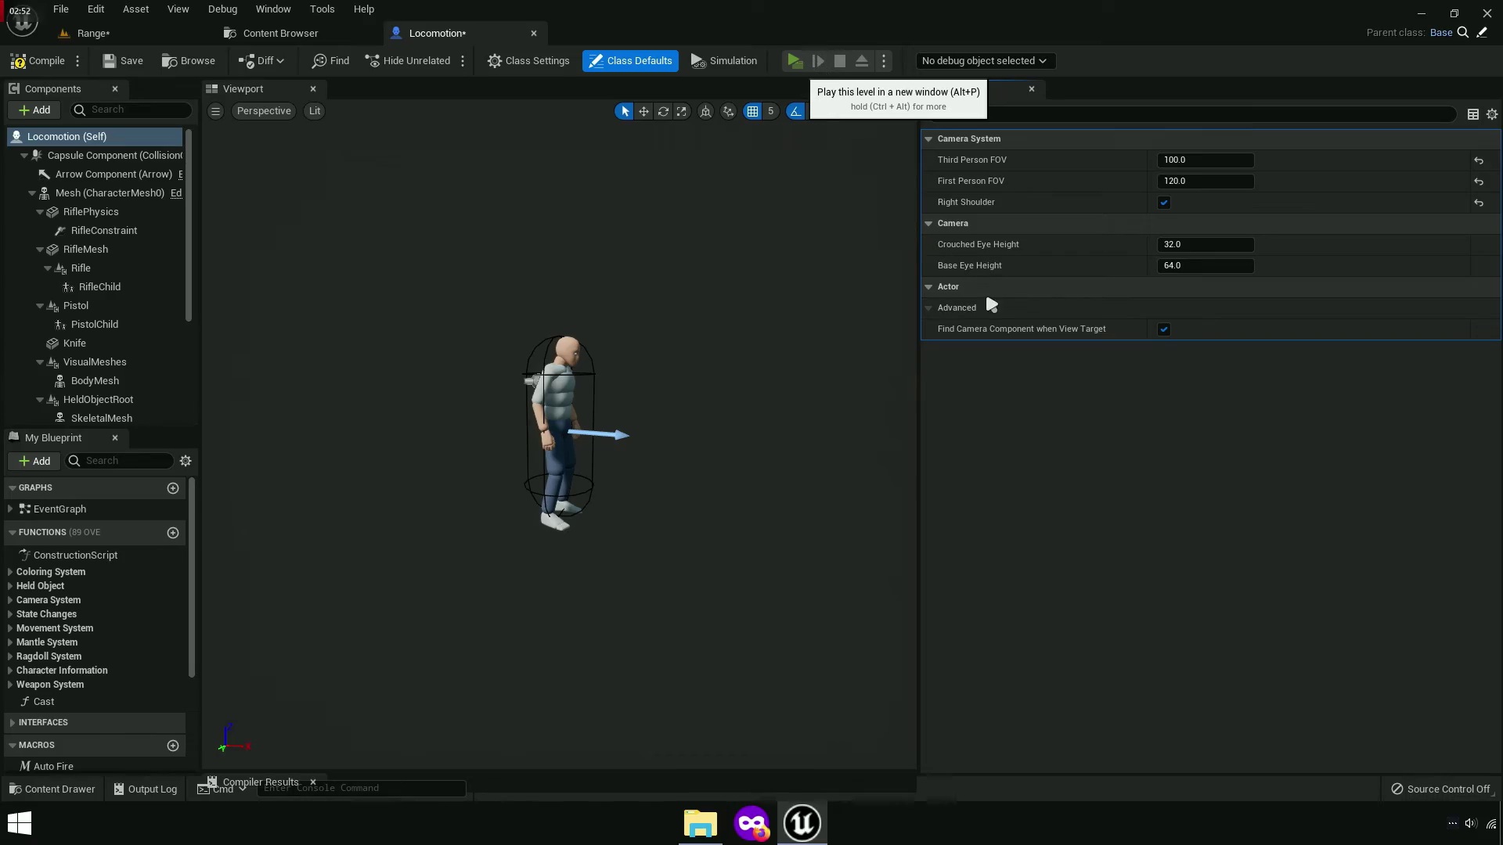
Launch the standalone play-test, pick up the rifle, crouch and stand, and aim.
key("w")
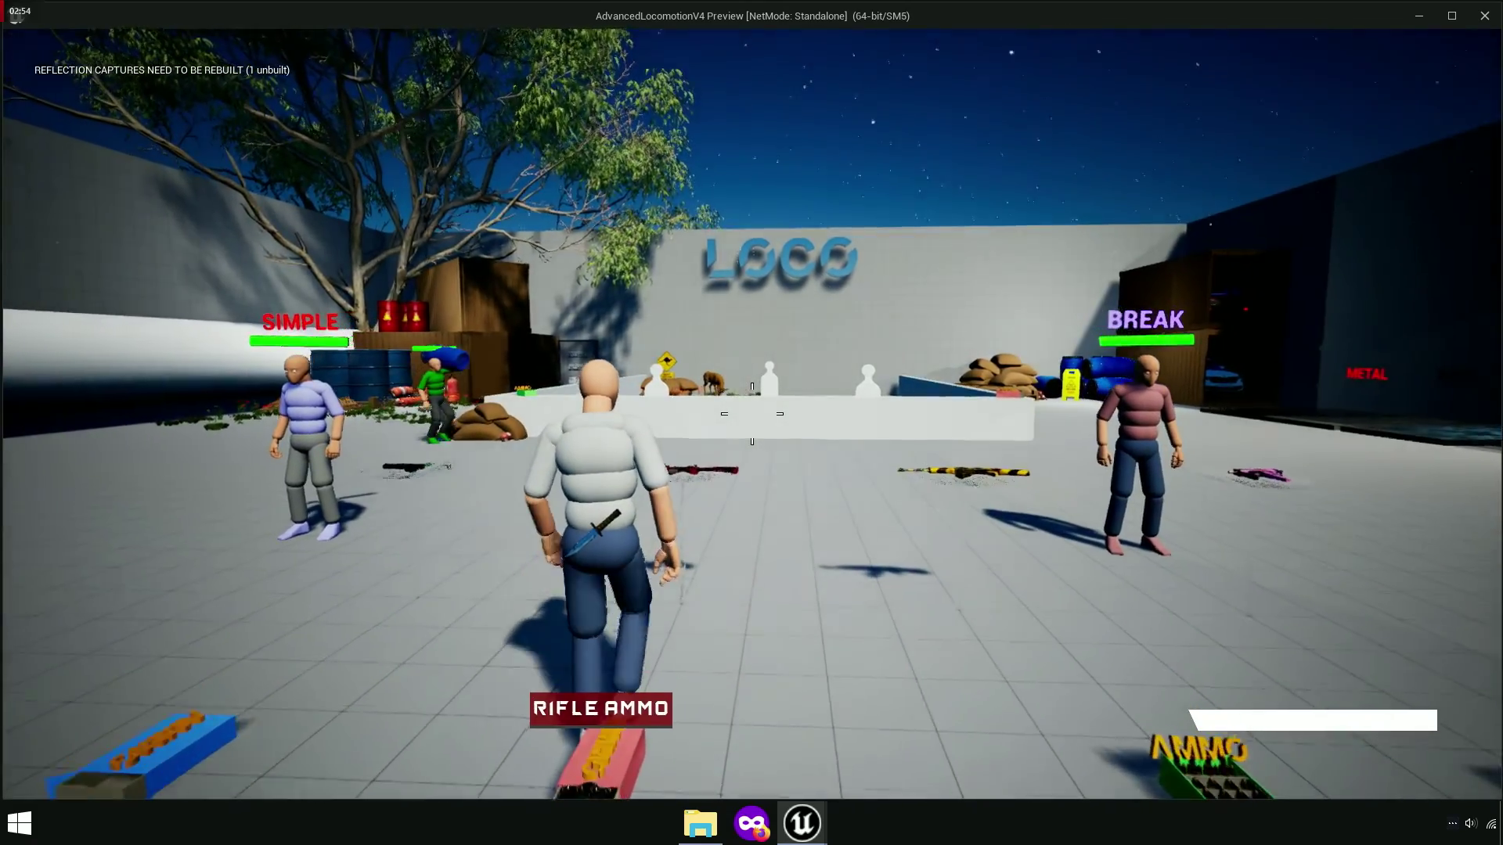
key("e")
key("c")
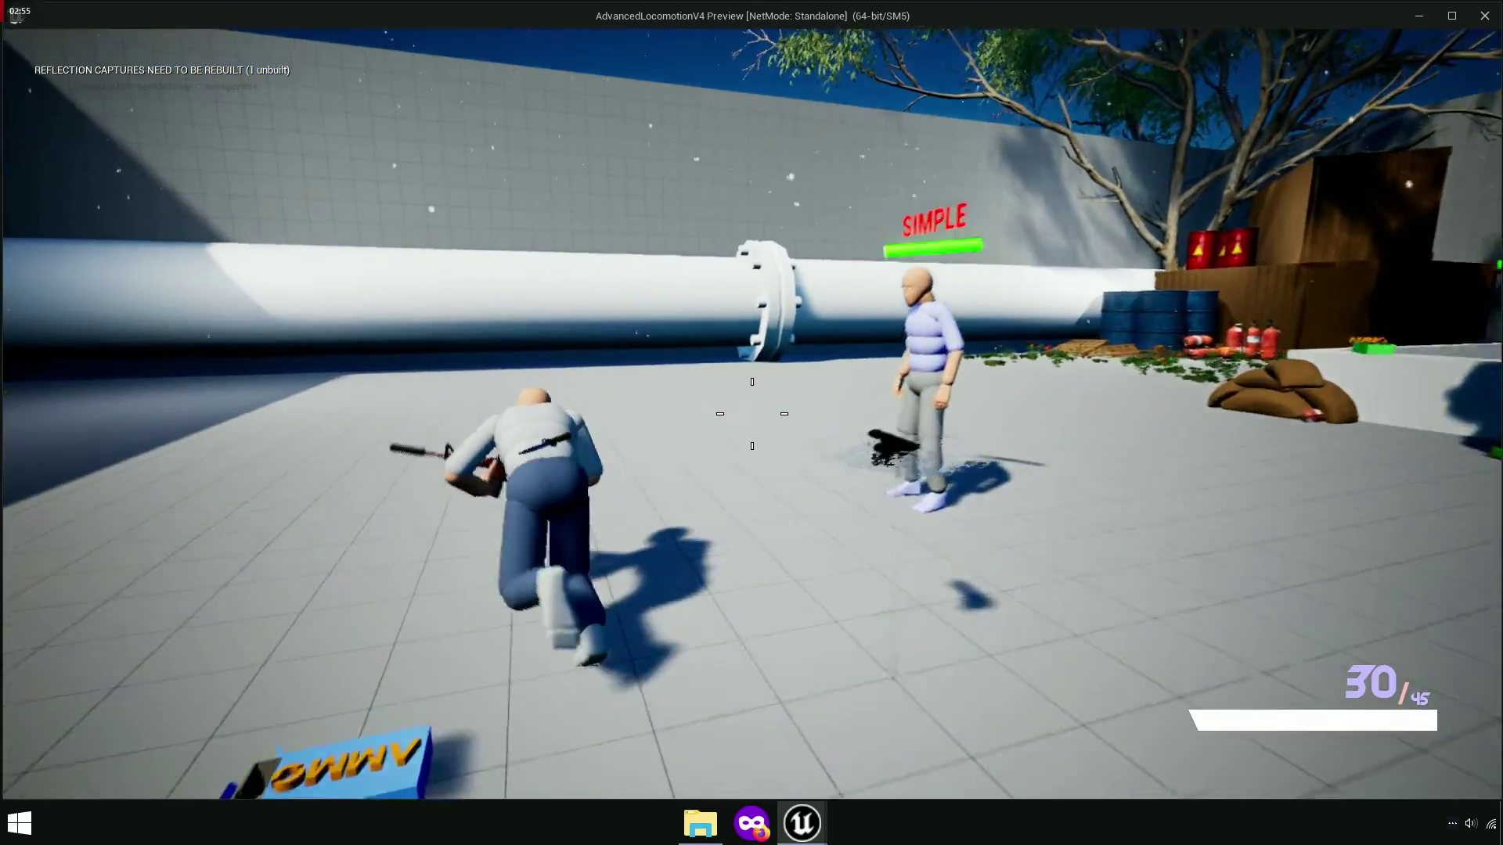
key("c")
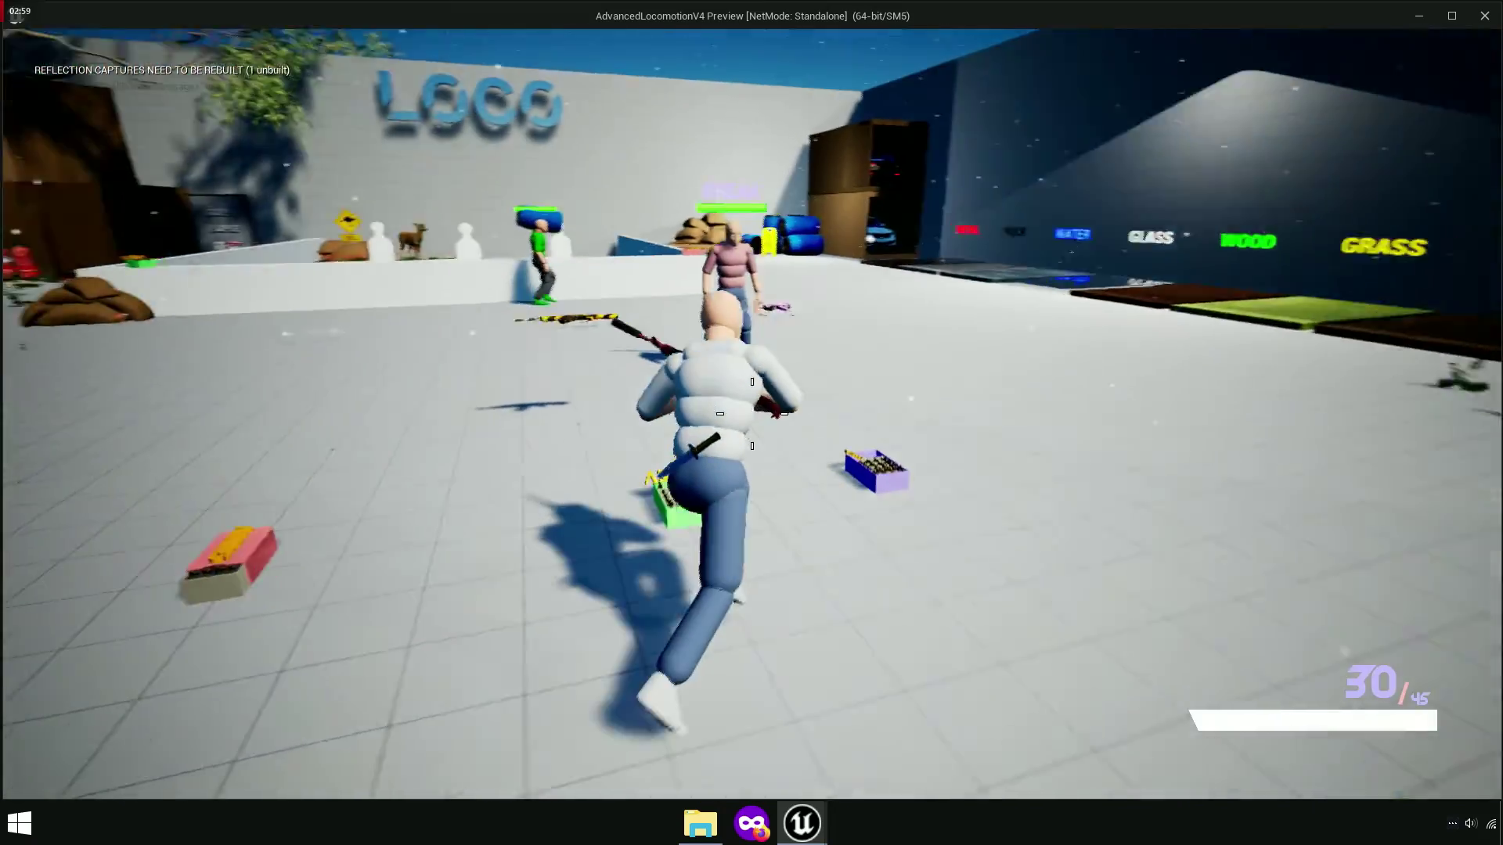
right_click(751, 413)
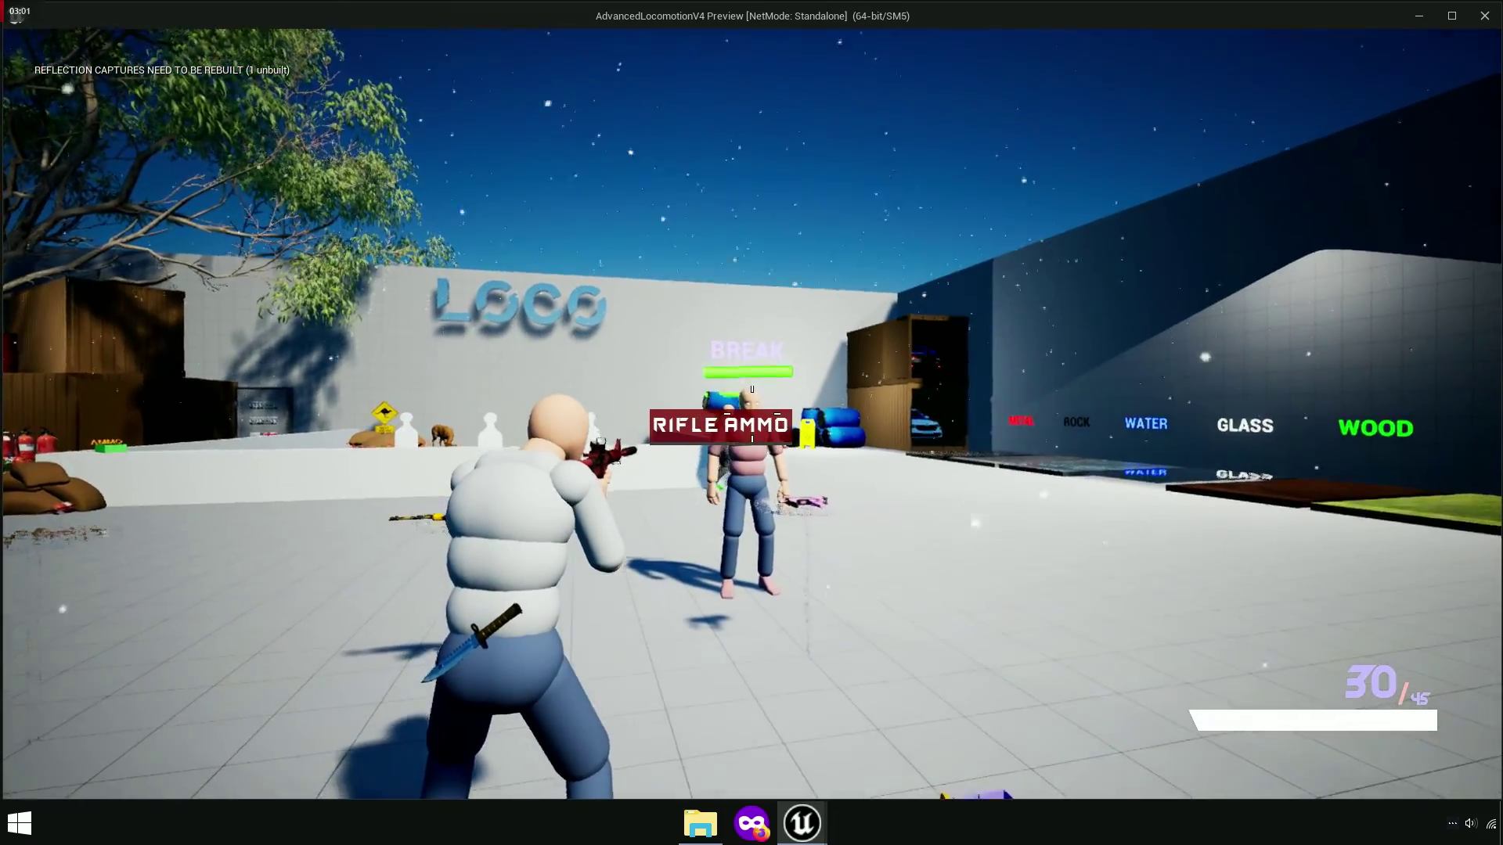
Fire the rifle at the pink and SIMPLE dummies, cross the courtyard and return to third person.
left_click(751, 413)
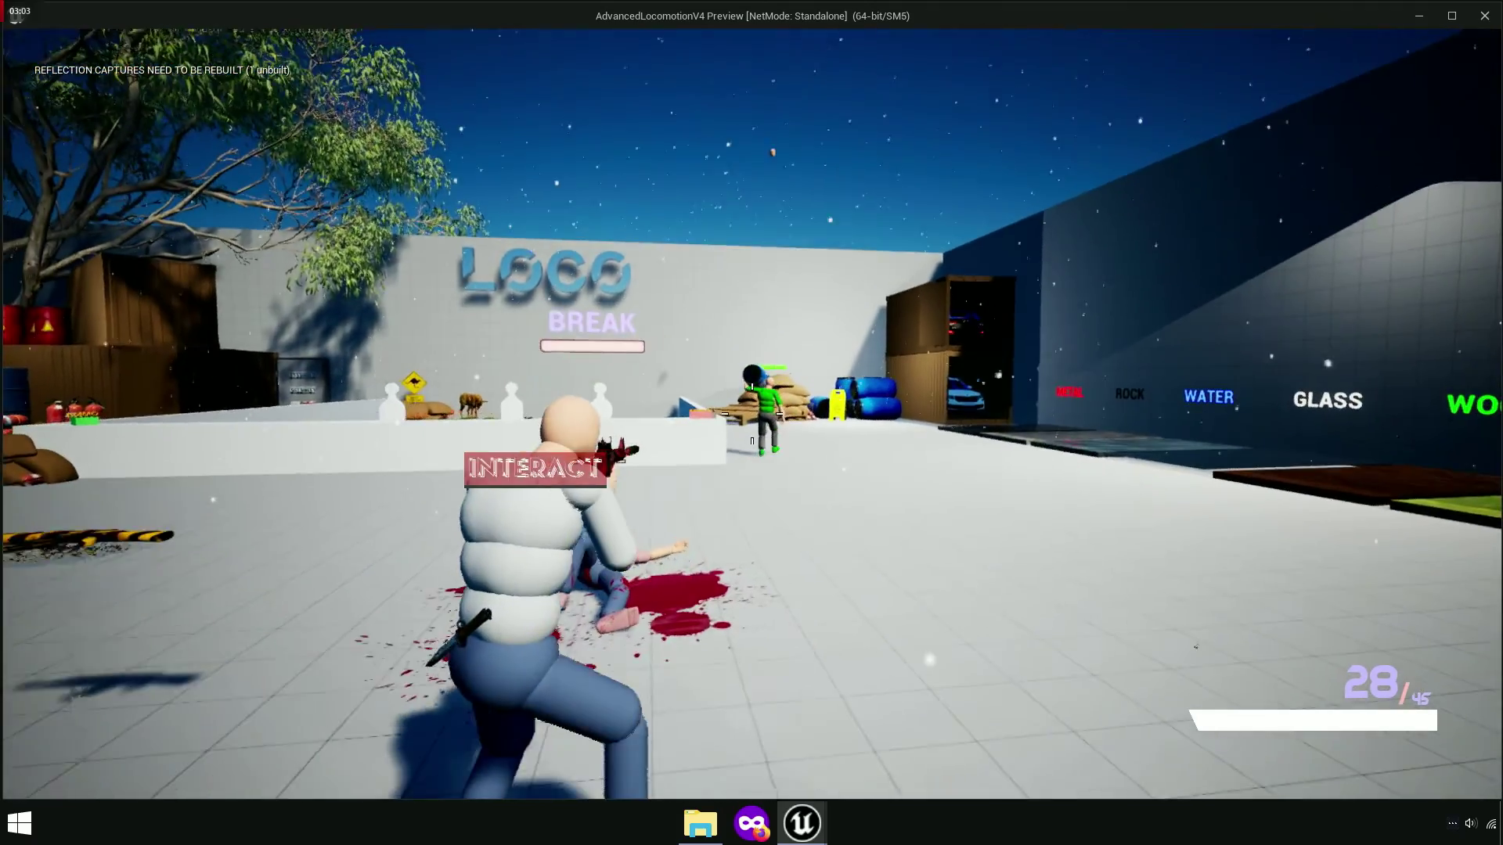
left_click(751, 413)
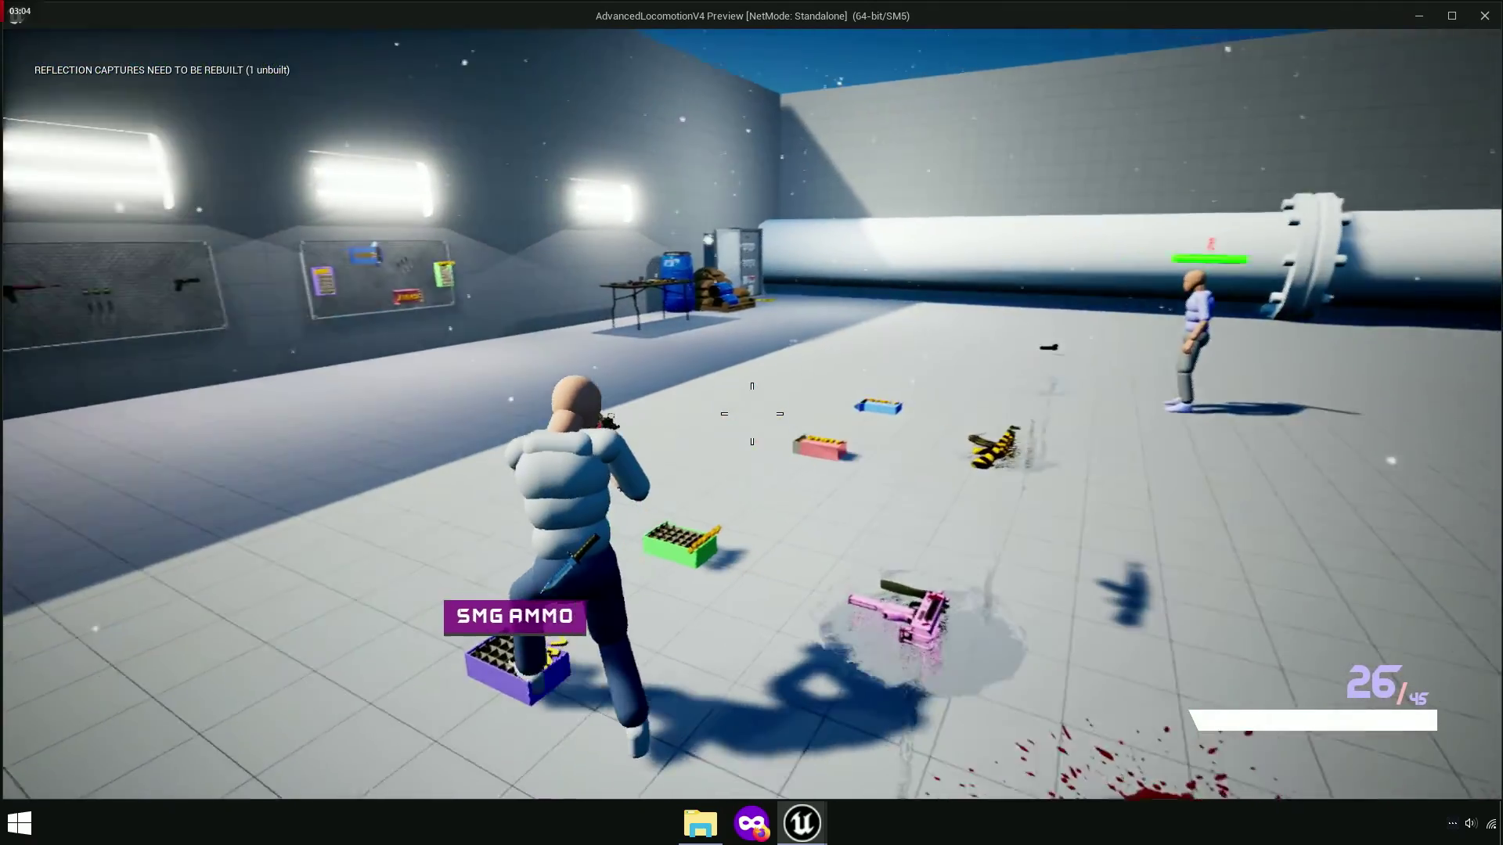
left_click(751, 413)
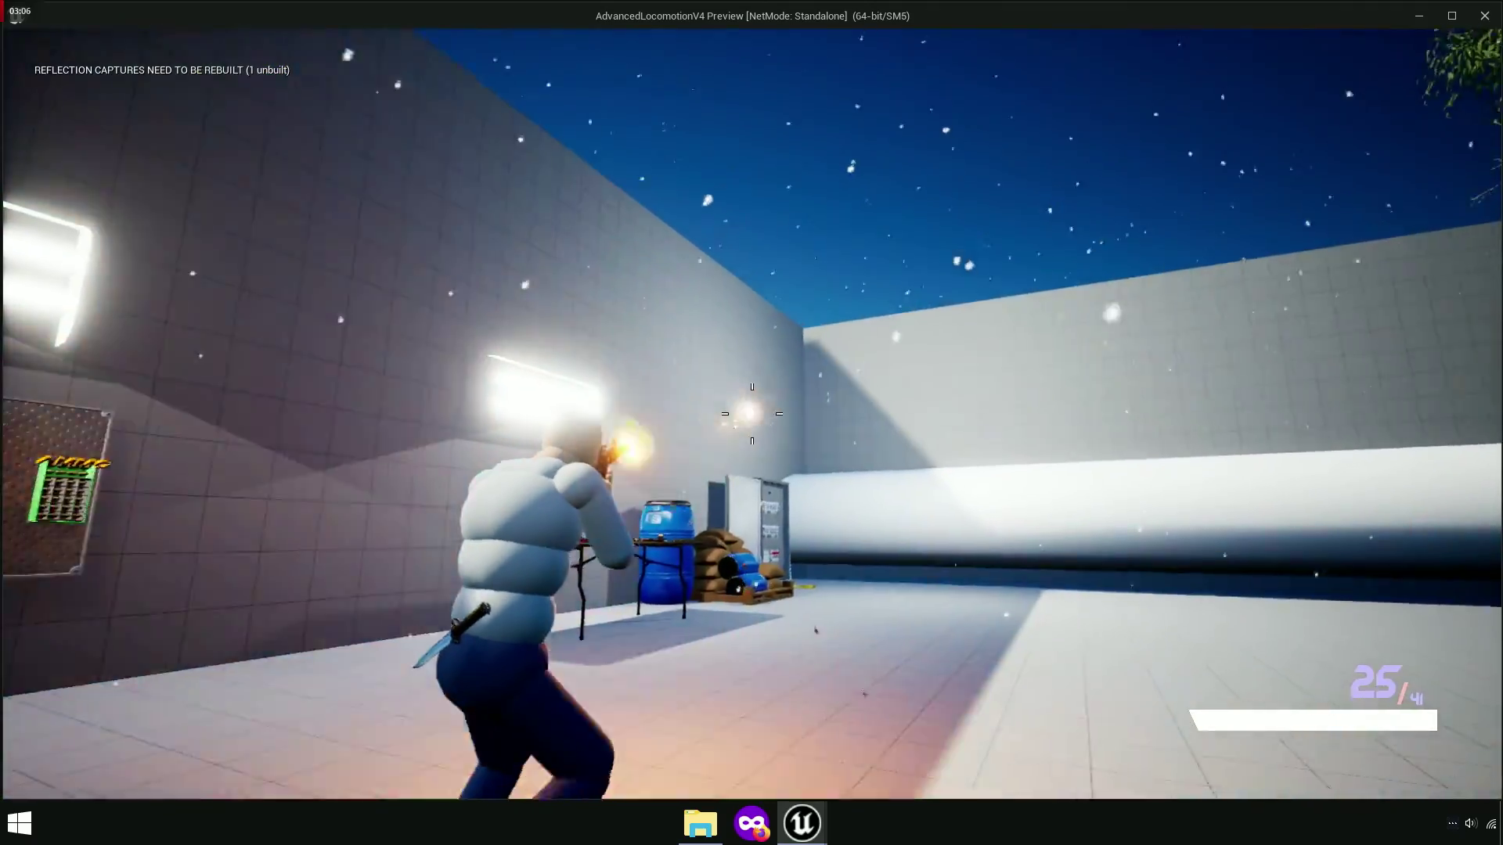
left_click(752, 414)
left_click(752, 413)
left_click(751, 413)
left_click(751, 413)
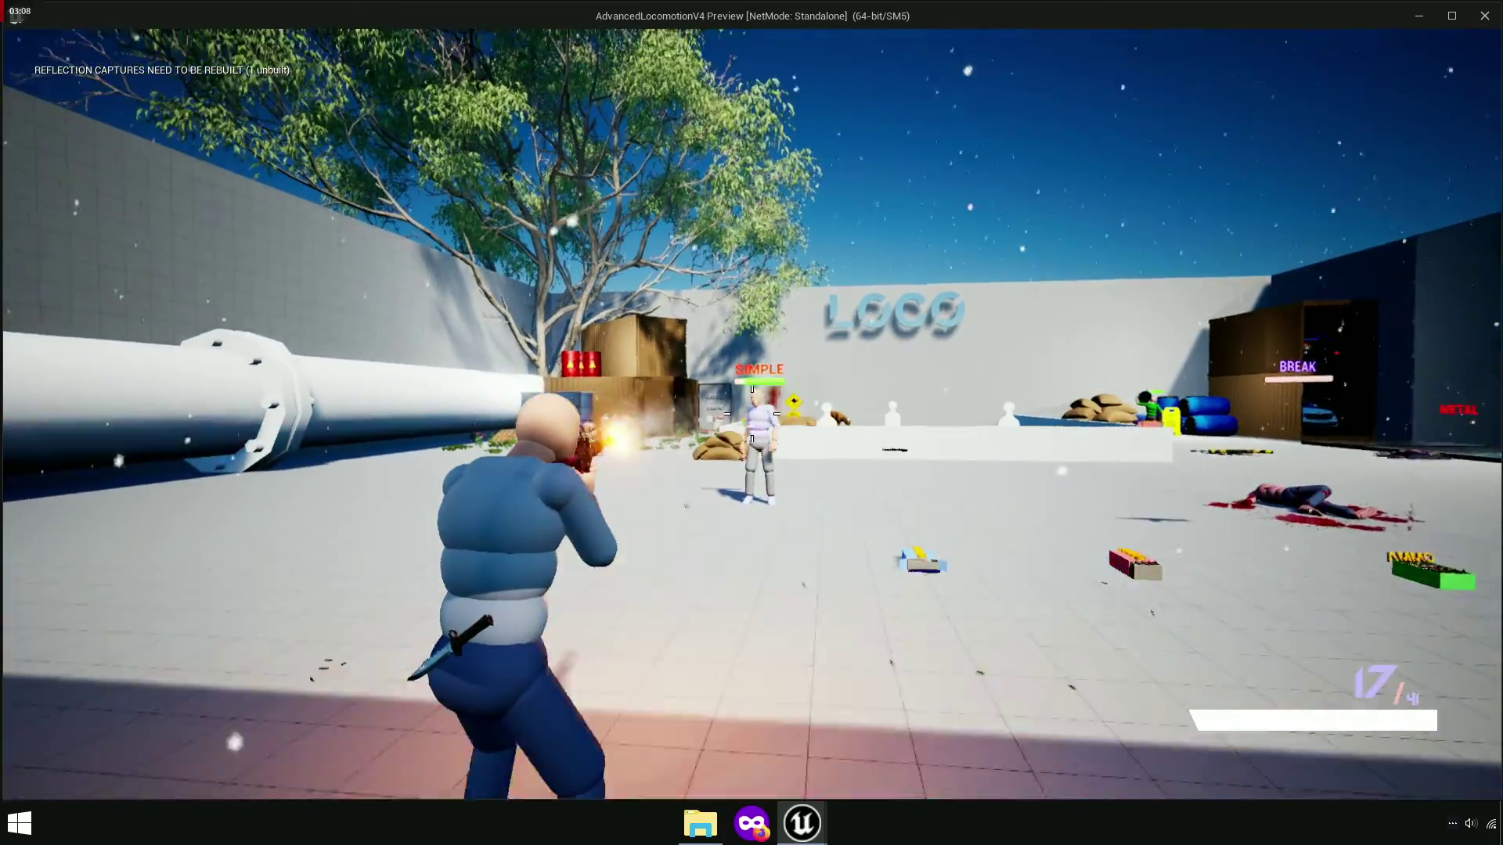
left_click(751, 414)
left_click(751, 413)
left_click(751, 414)
left_click(751, 413)
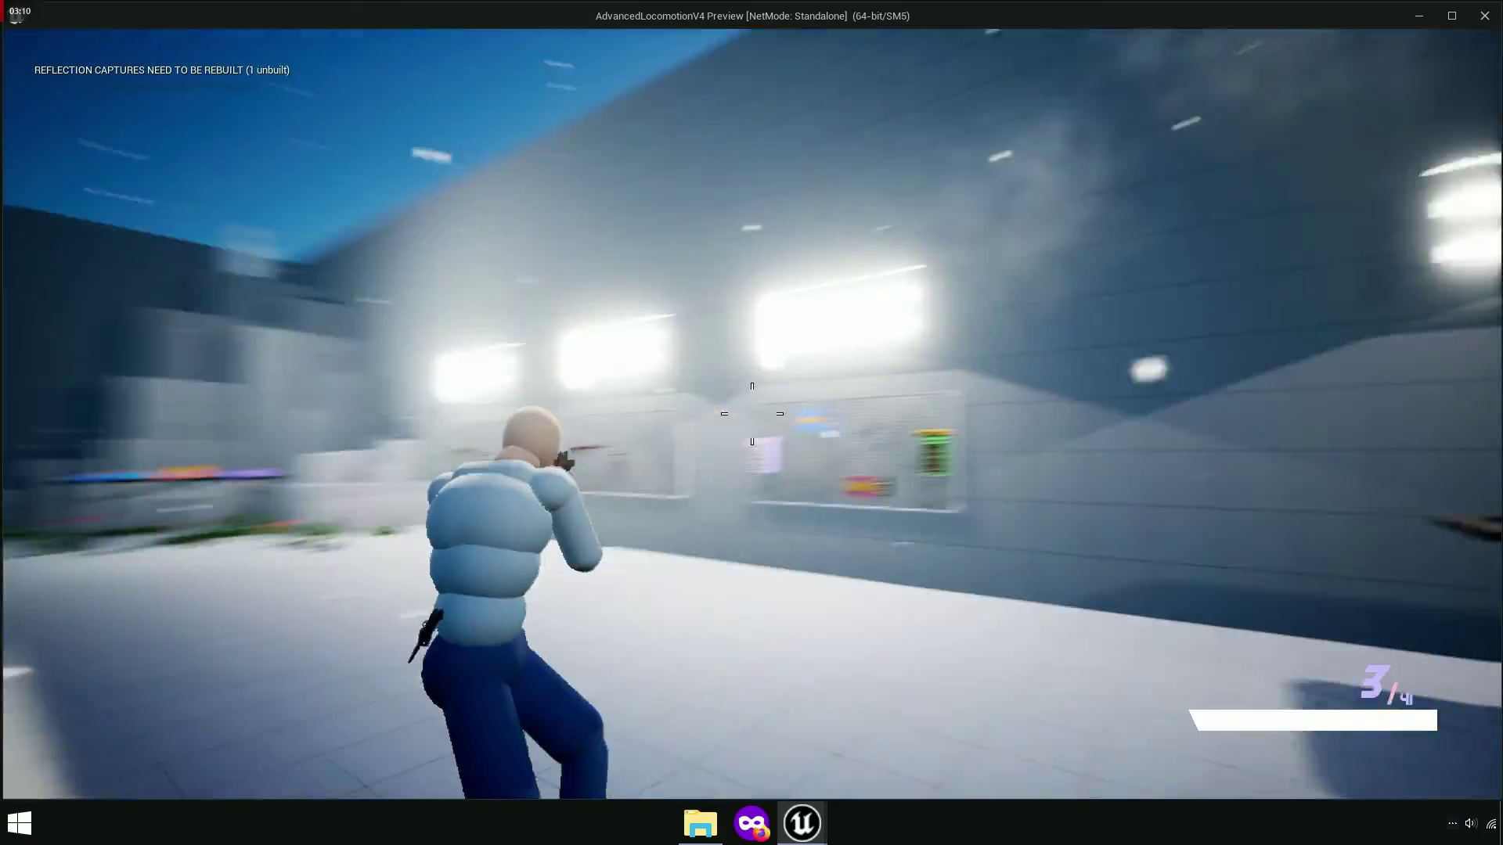
key("w")
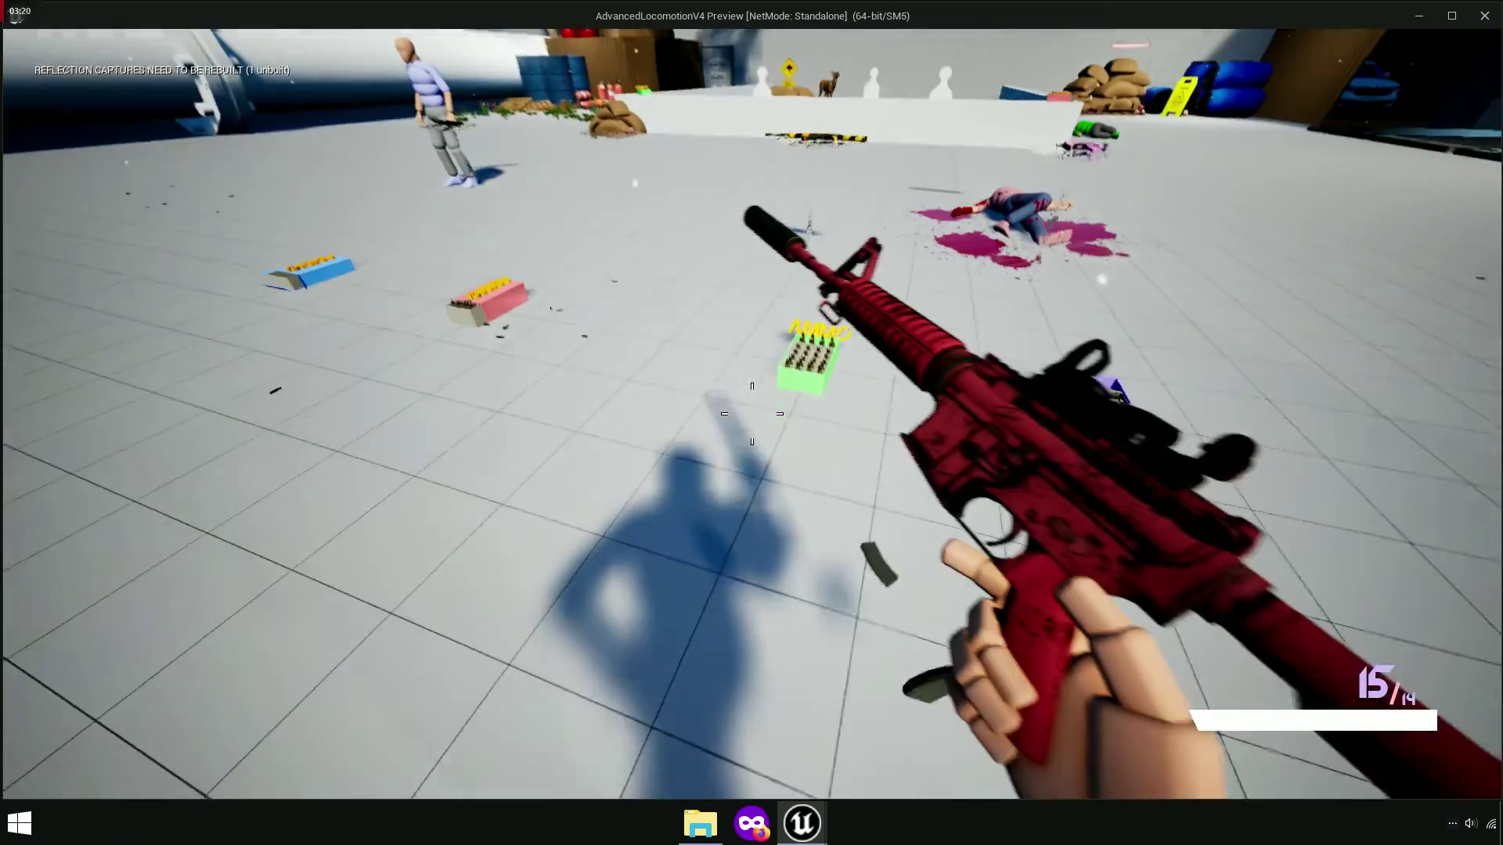
key("c")
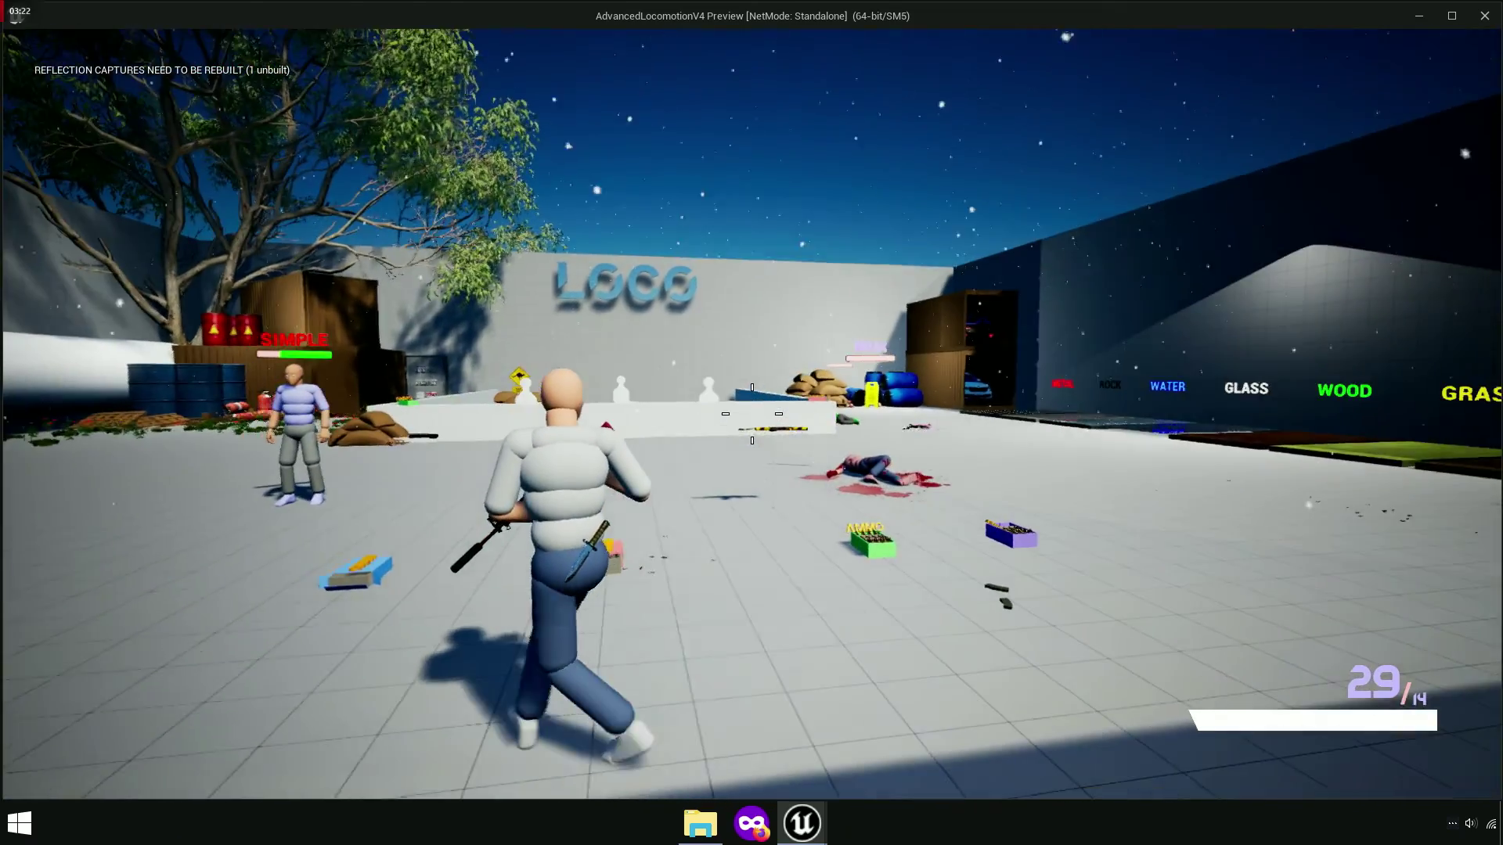